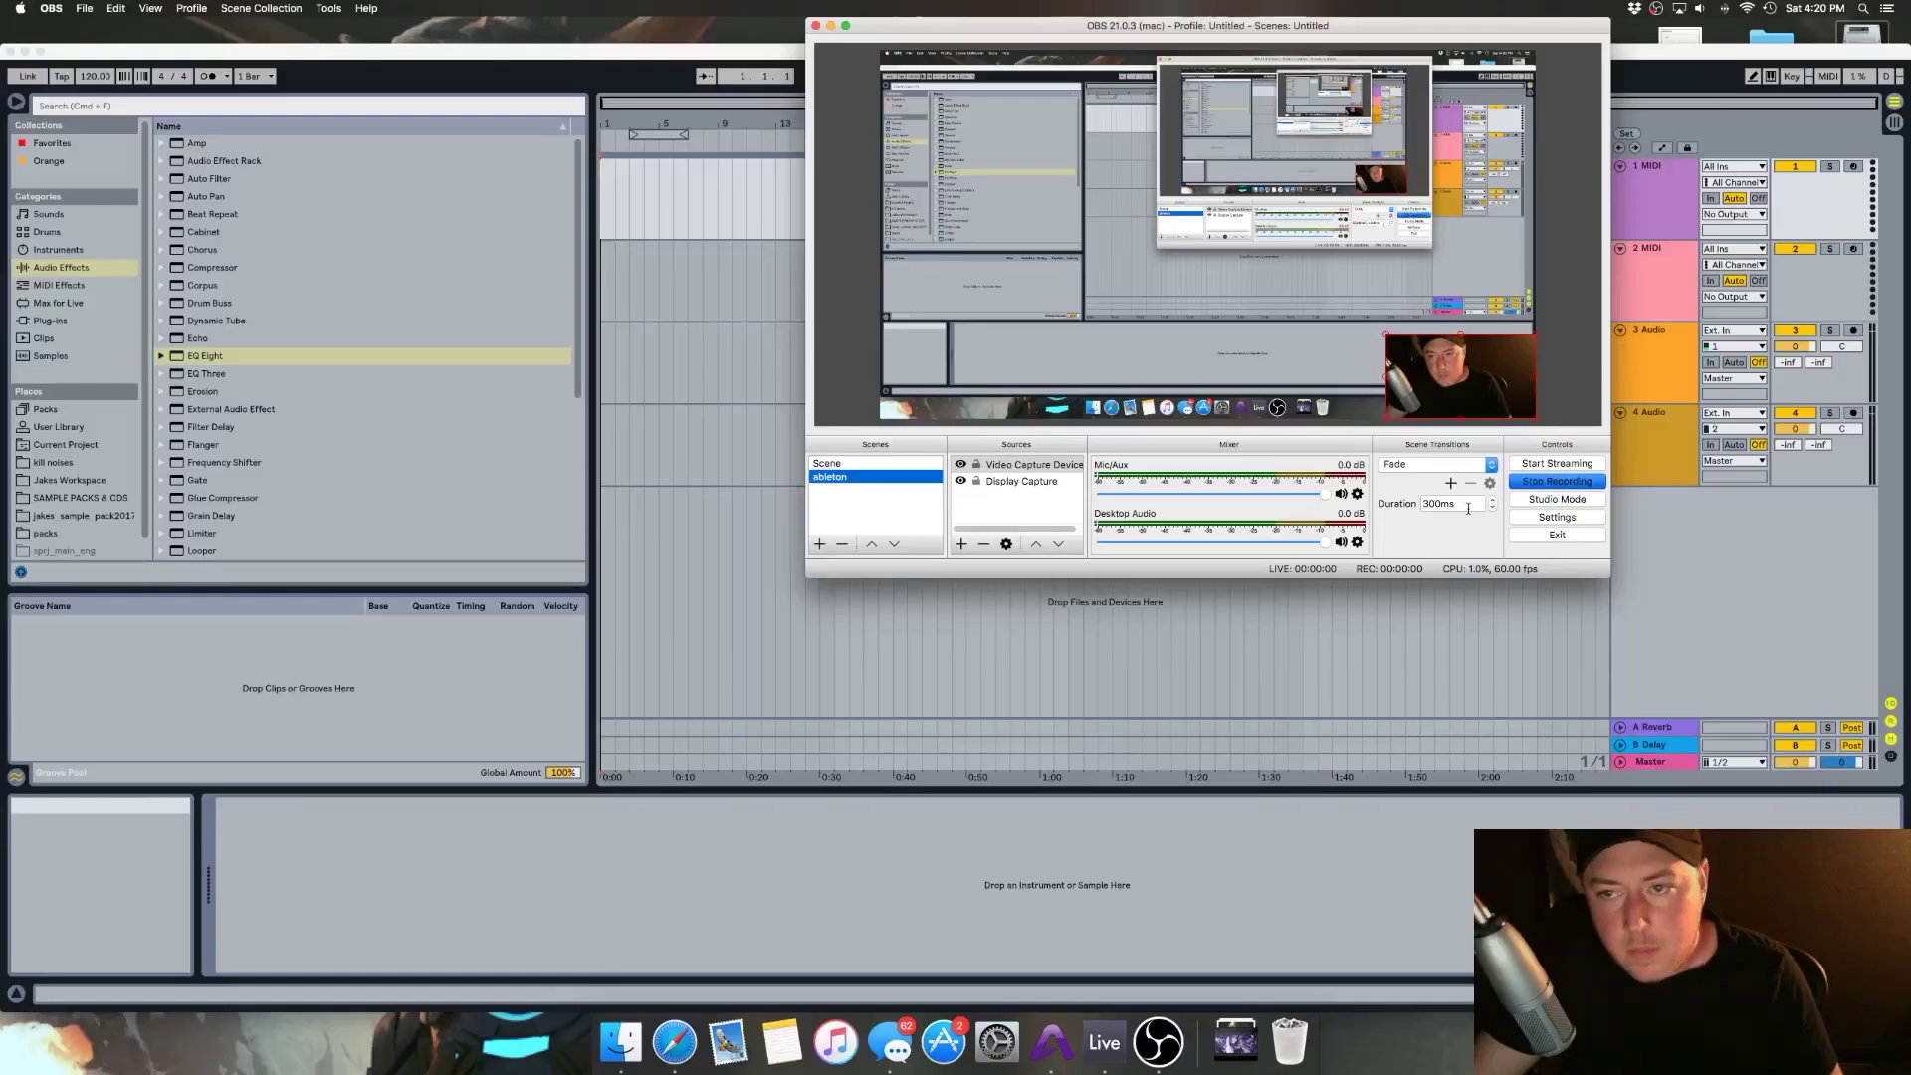
# Show the Live set full screen and load the Xfer Records Serum plug-in onto the first MIDI track
pyautogui.click(768, 211)
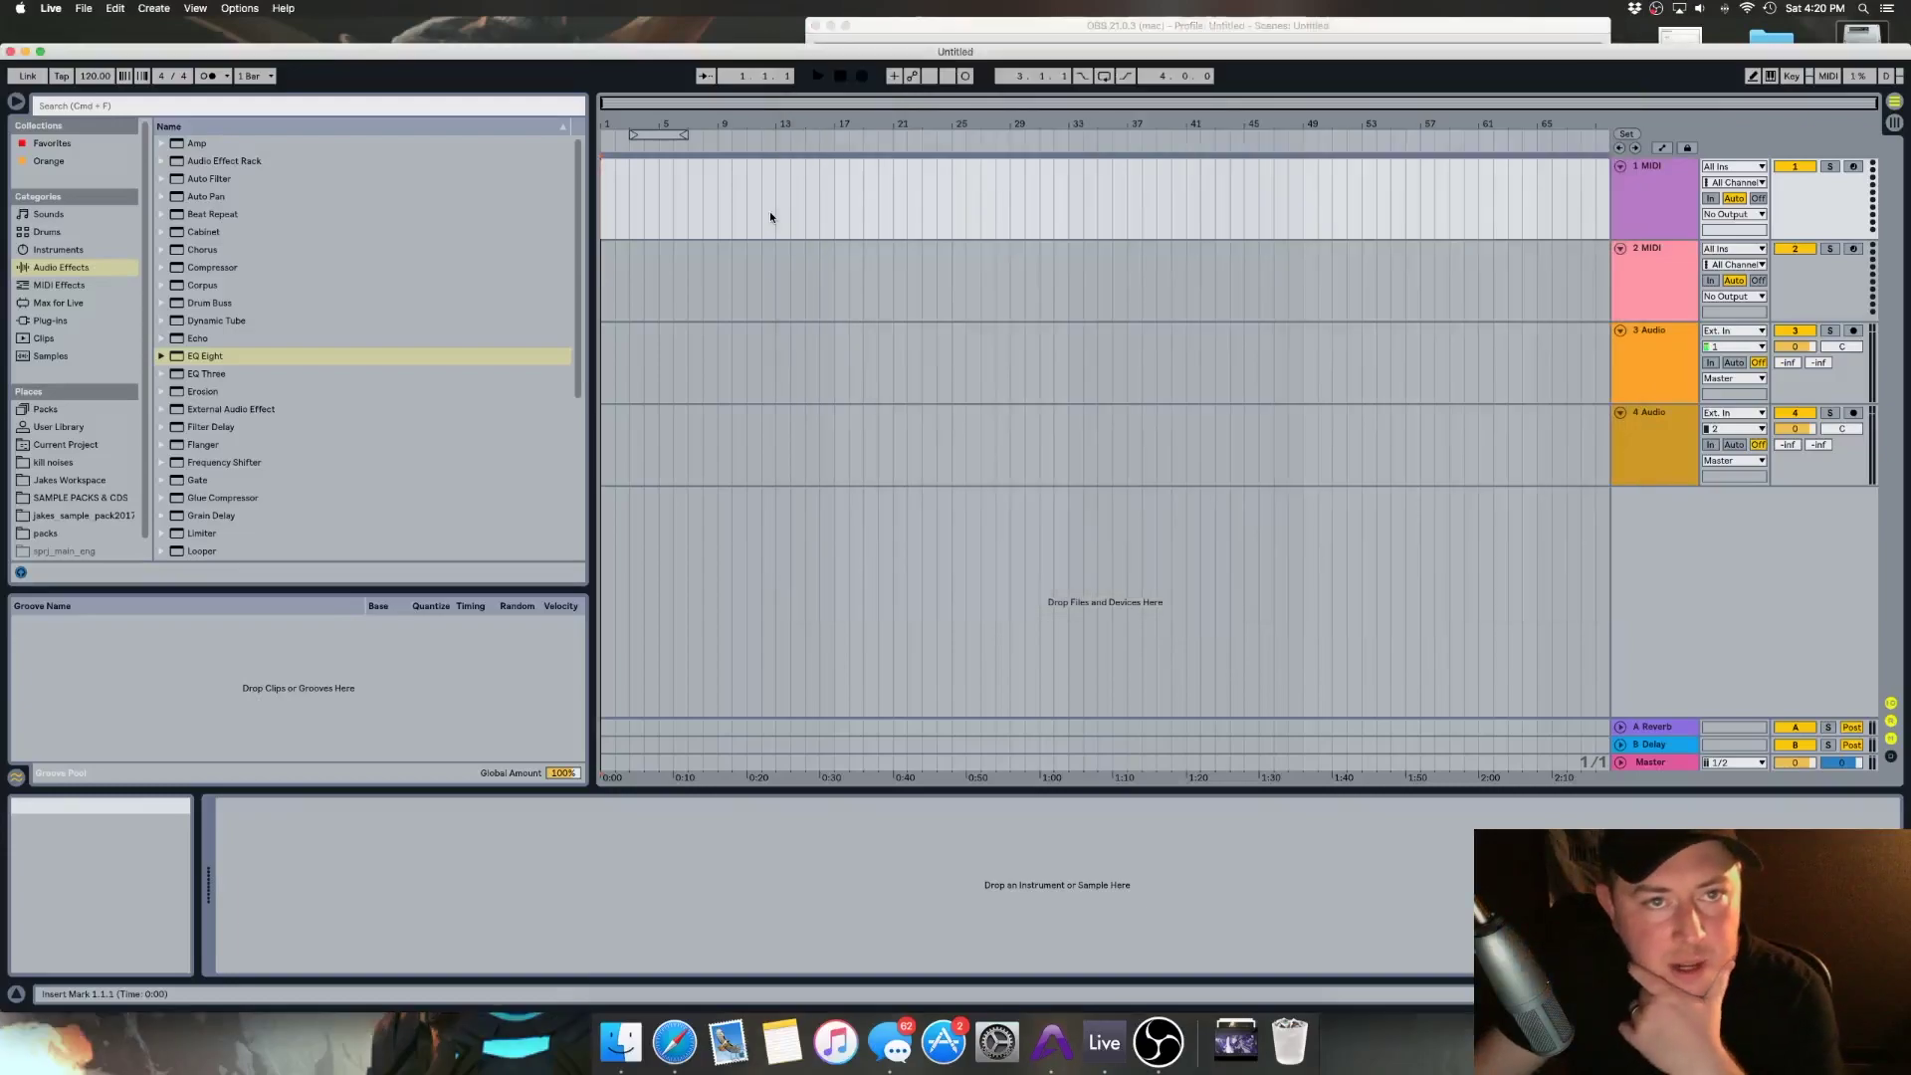
pyautogui.click(41, 52)
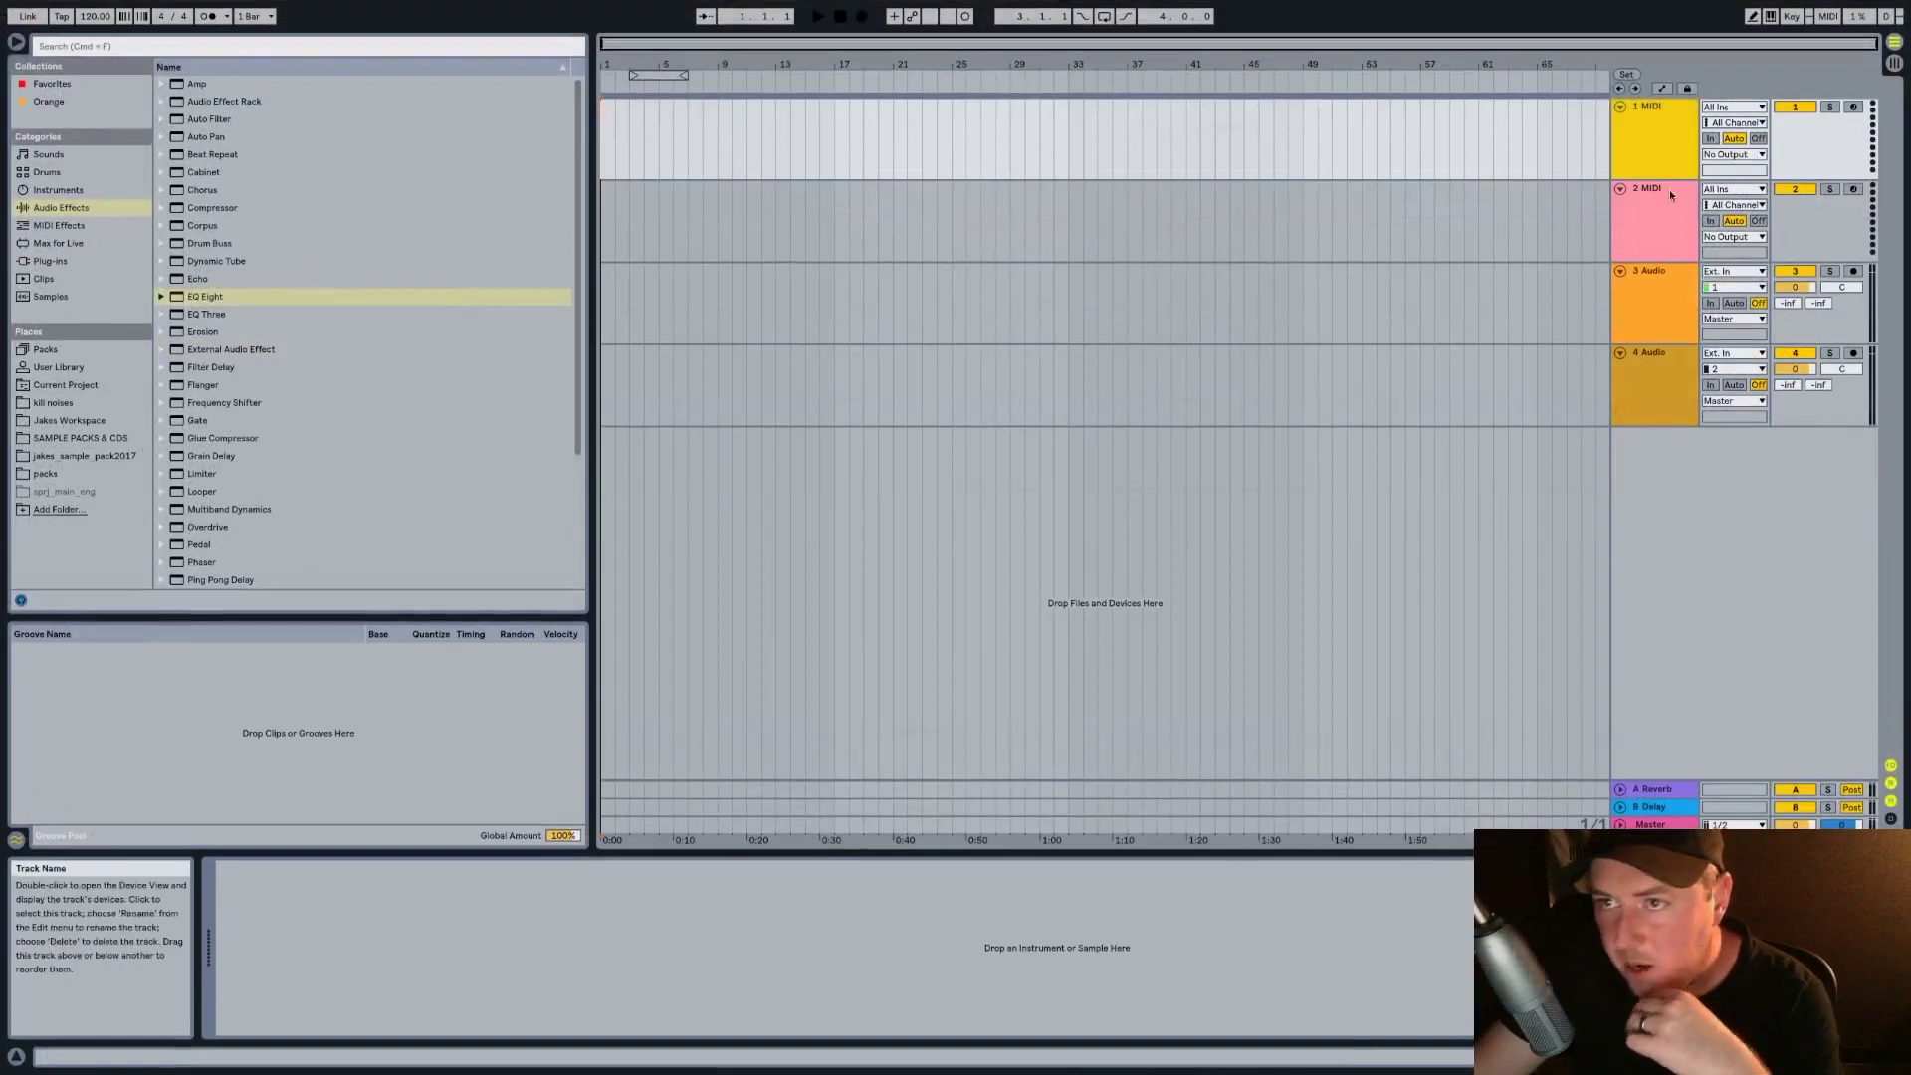
pyautogui.scroll(-5, 318, 534)
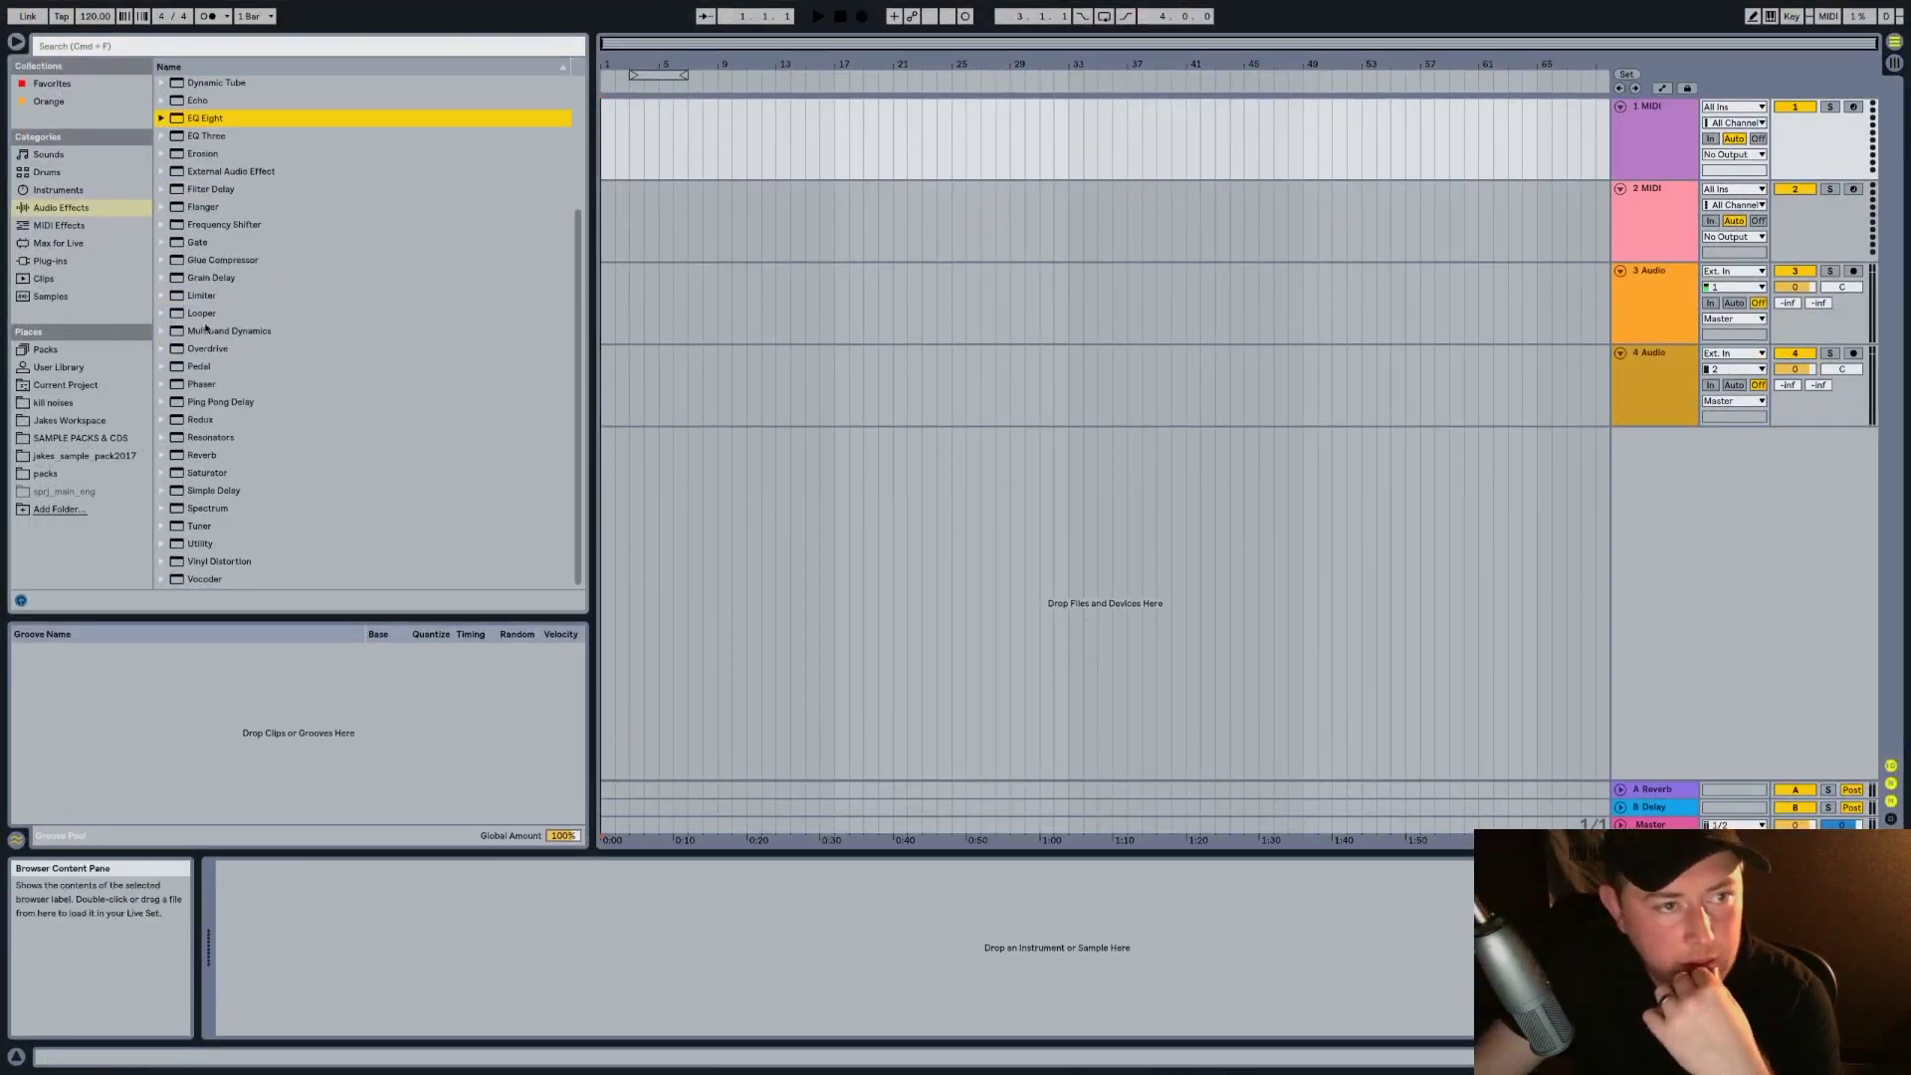
pyautogui.click(73, 257)
pyautogui.click(173, 525)
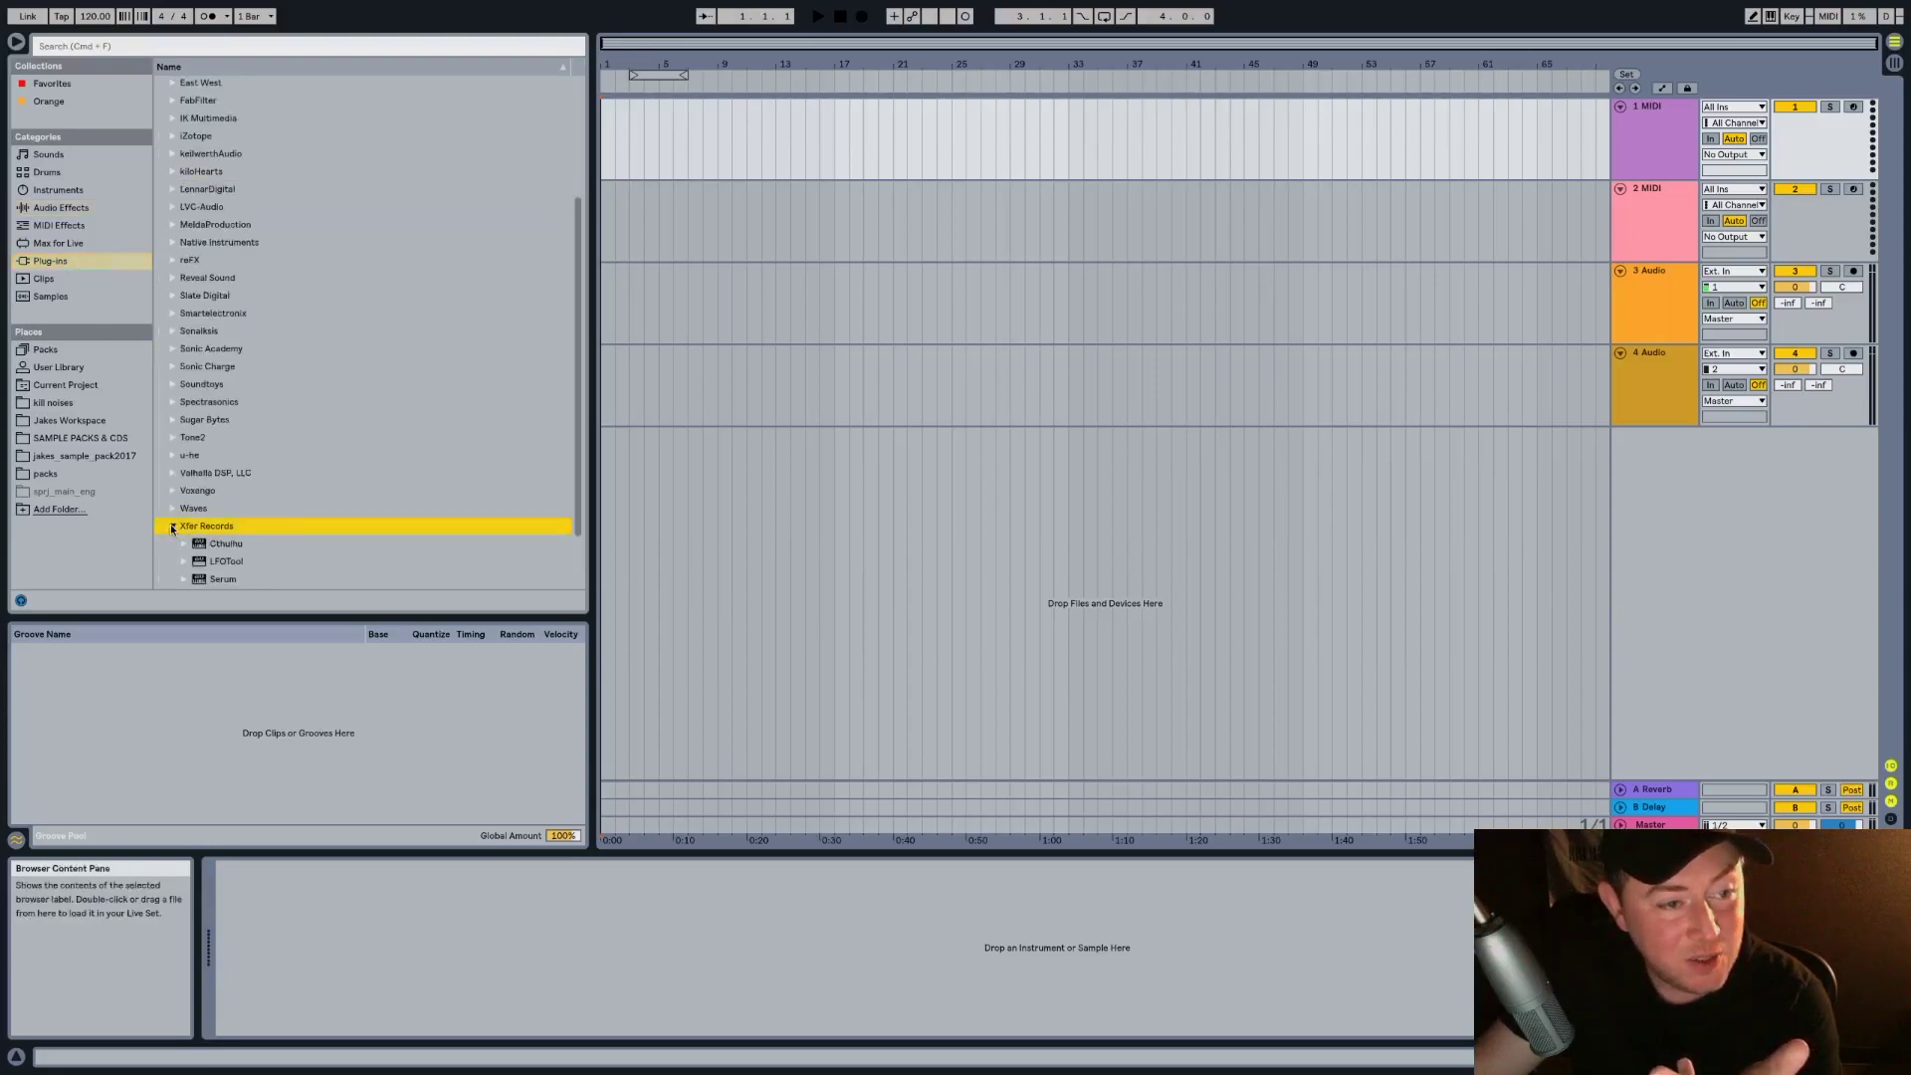
pyautogui.click(237, 577)
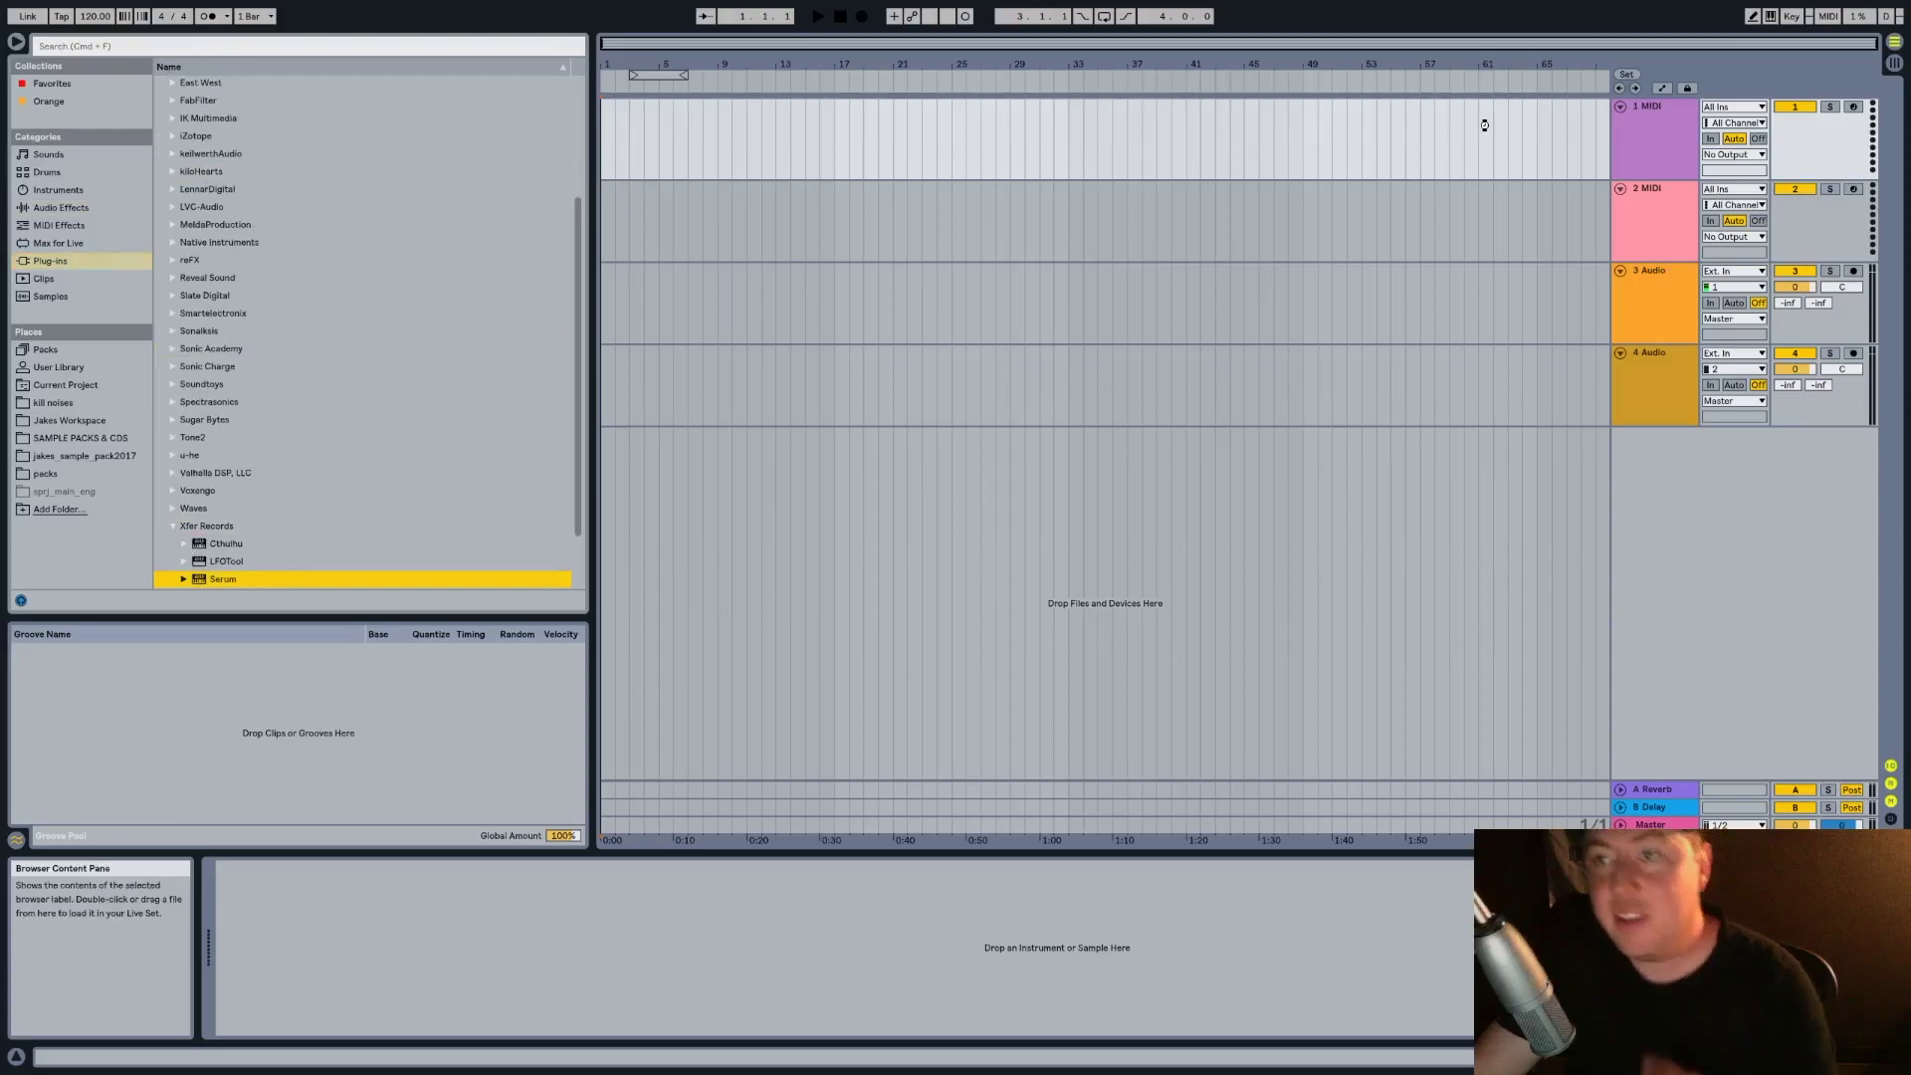
pyautogui.moveTo(1626, 129); pyautogui.dragTo(1626, 129)
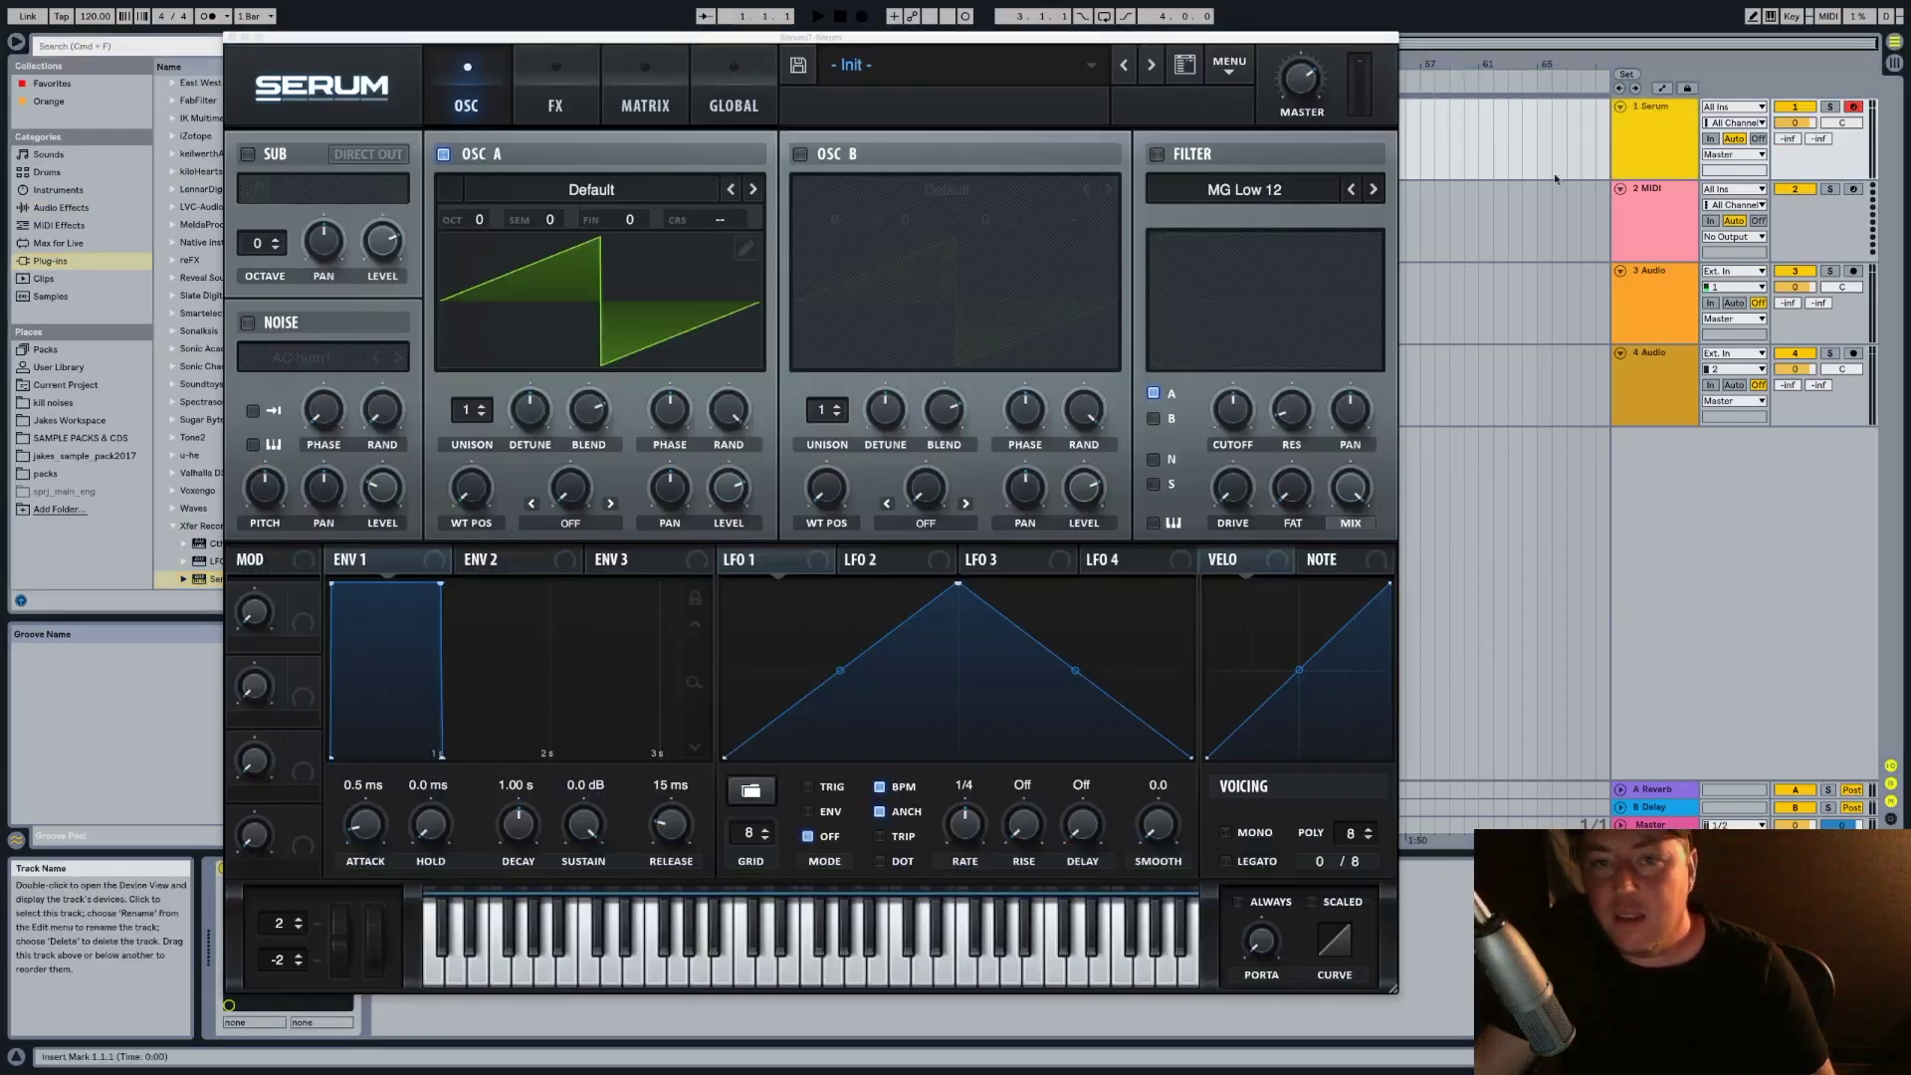
pyautogui.click(549, 187)
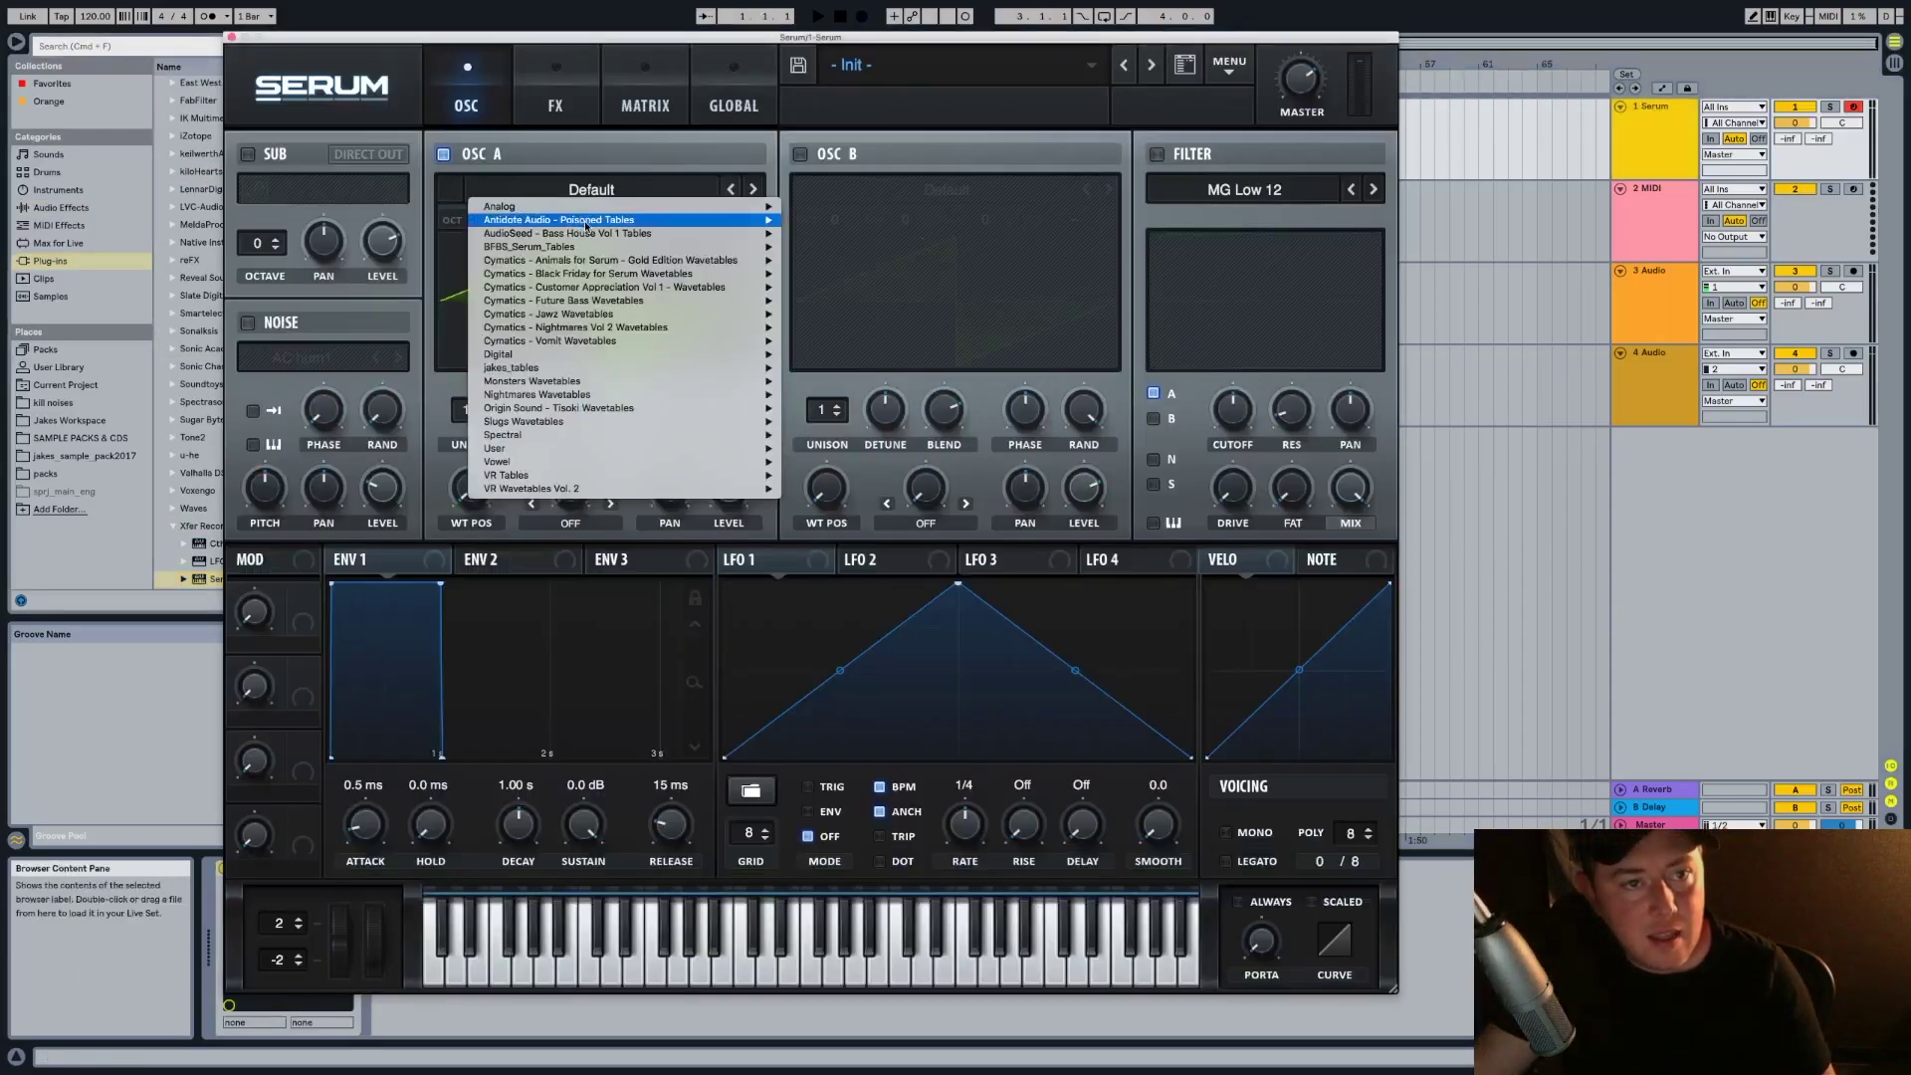
pyautogui.moveTo(587, 223)
pyautogui.click(1094, 263)
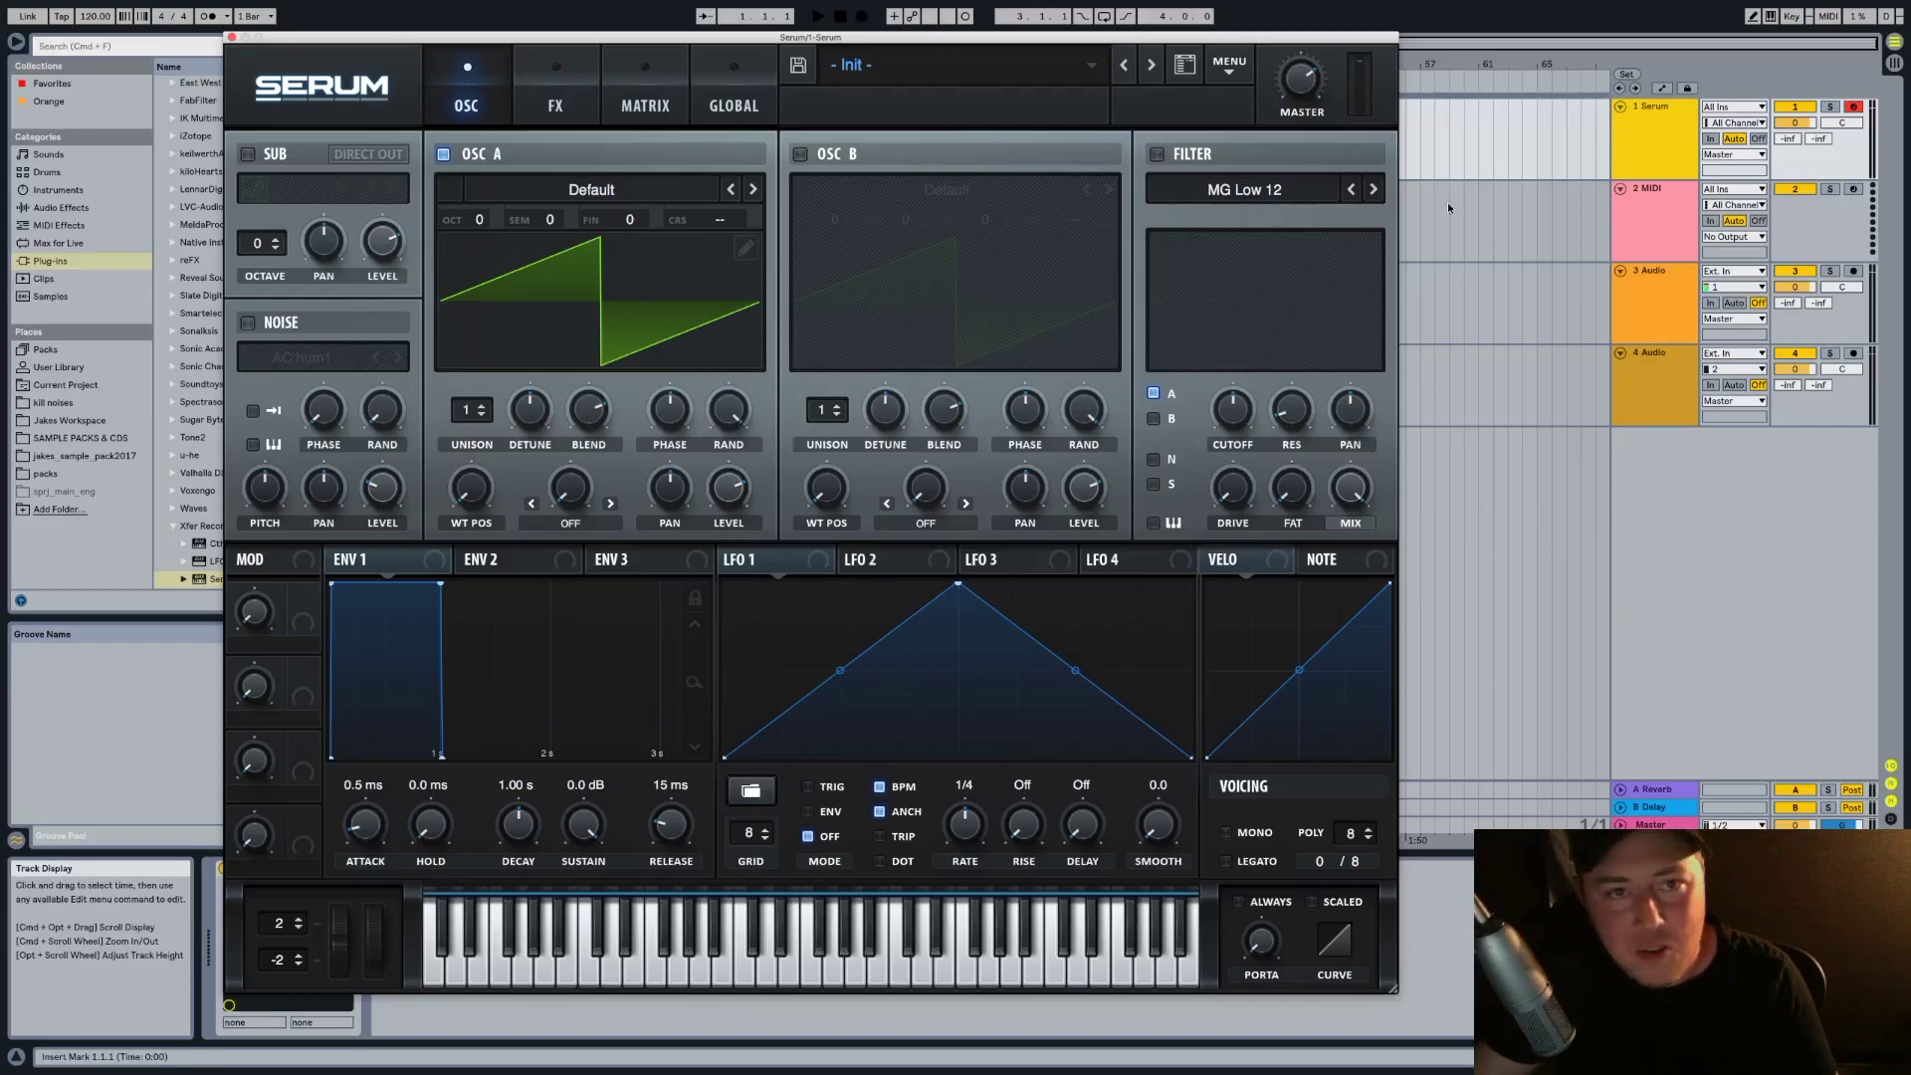
pyautogui.click(553, 105)
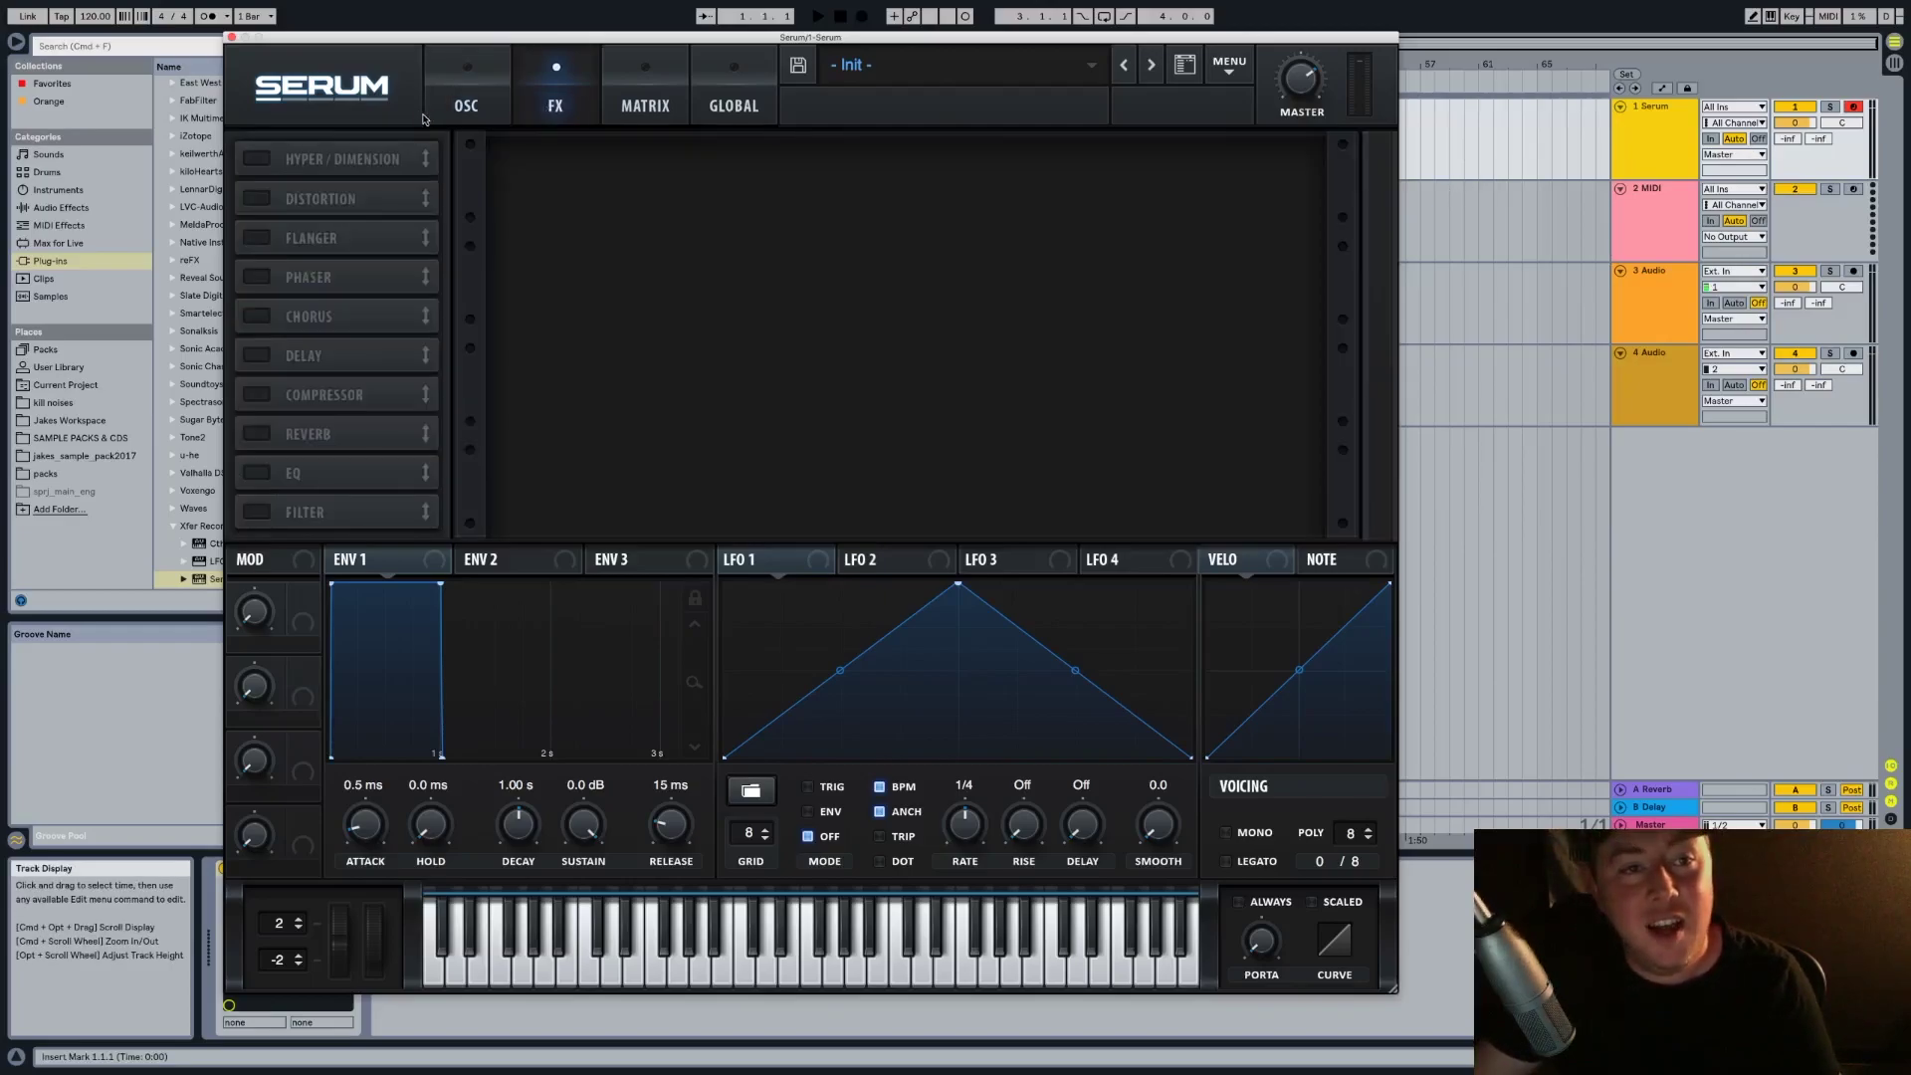
pyautogui.click(466, 118)
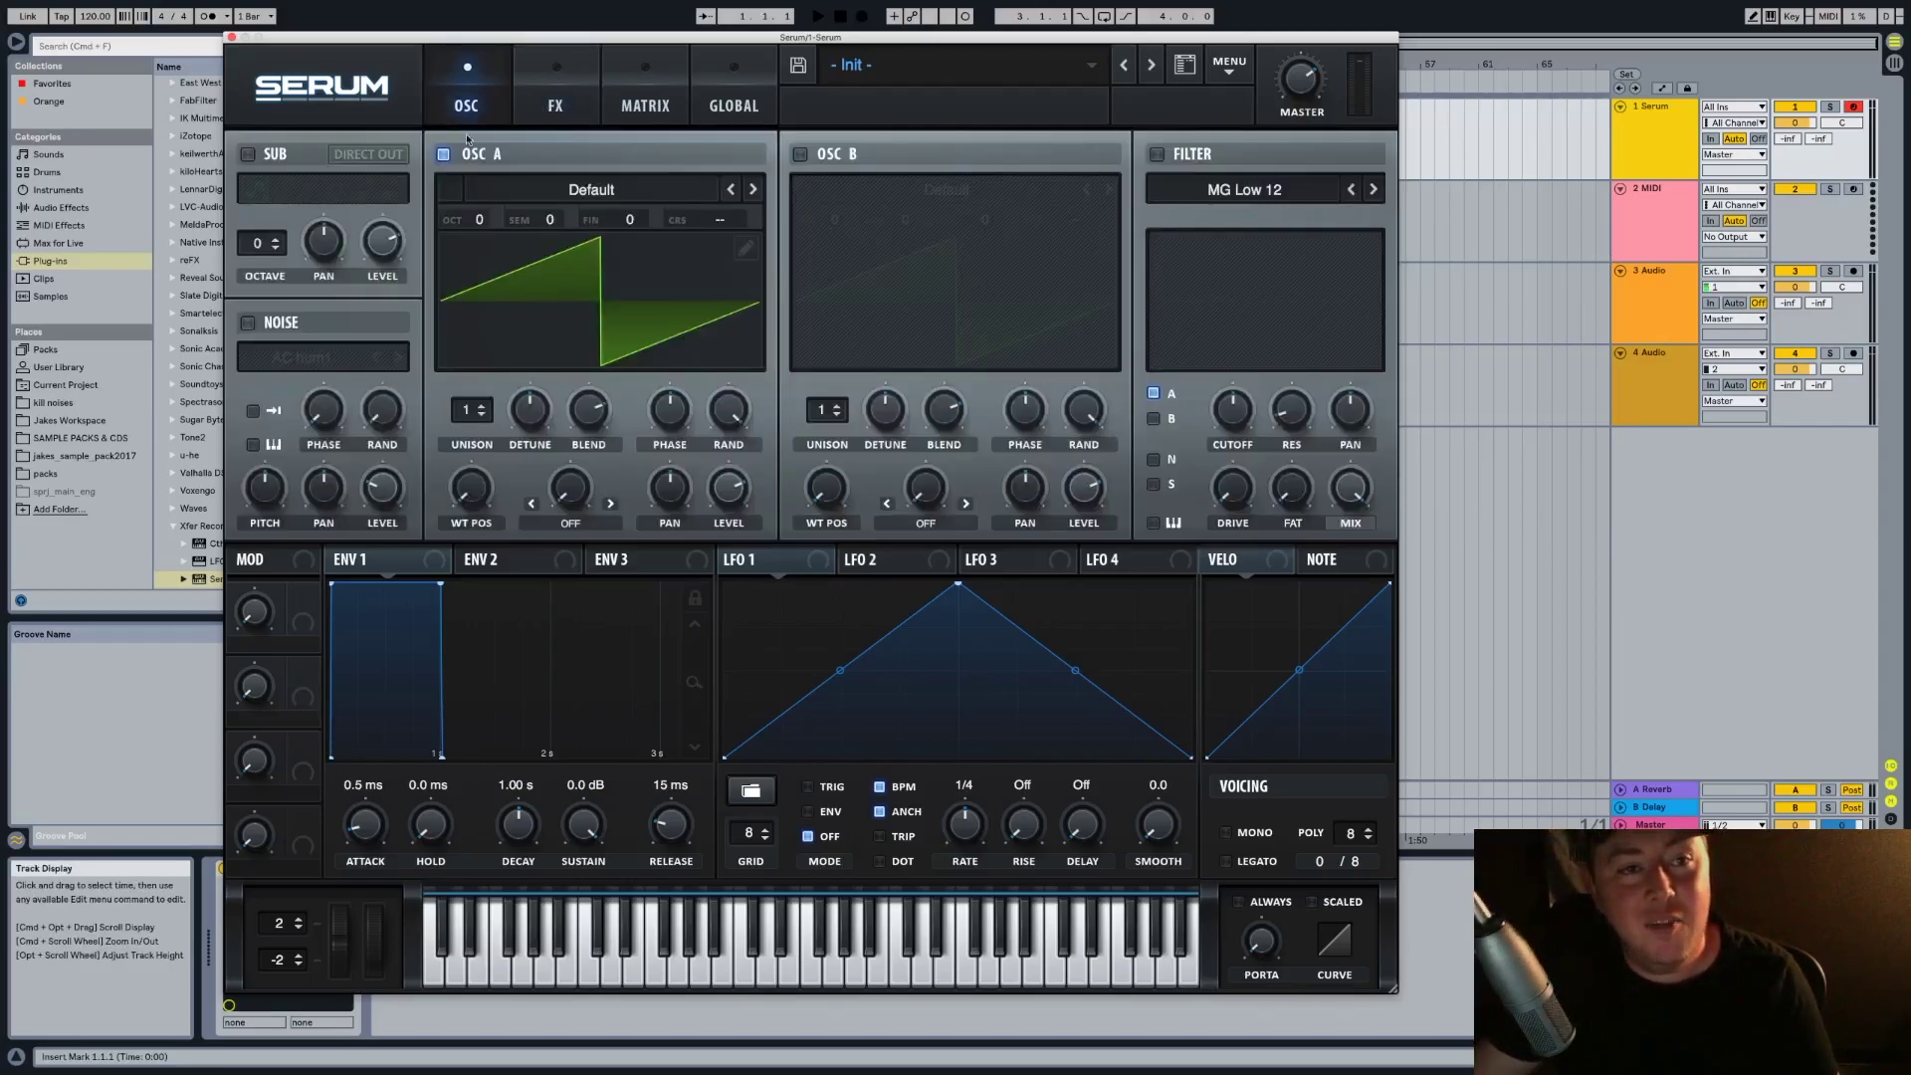
# Load the Analog_BD_Sin wavetable from the Analog category into oscillator A
pyautogui.click(616, 195)
pyautogui.click(616, 195)
pyautogui.click(621, 195)
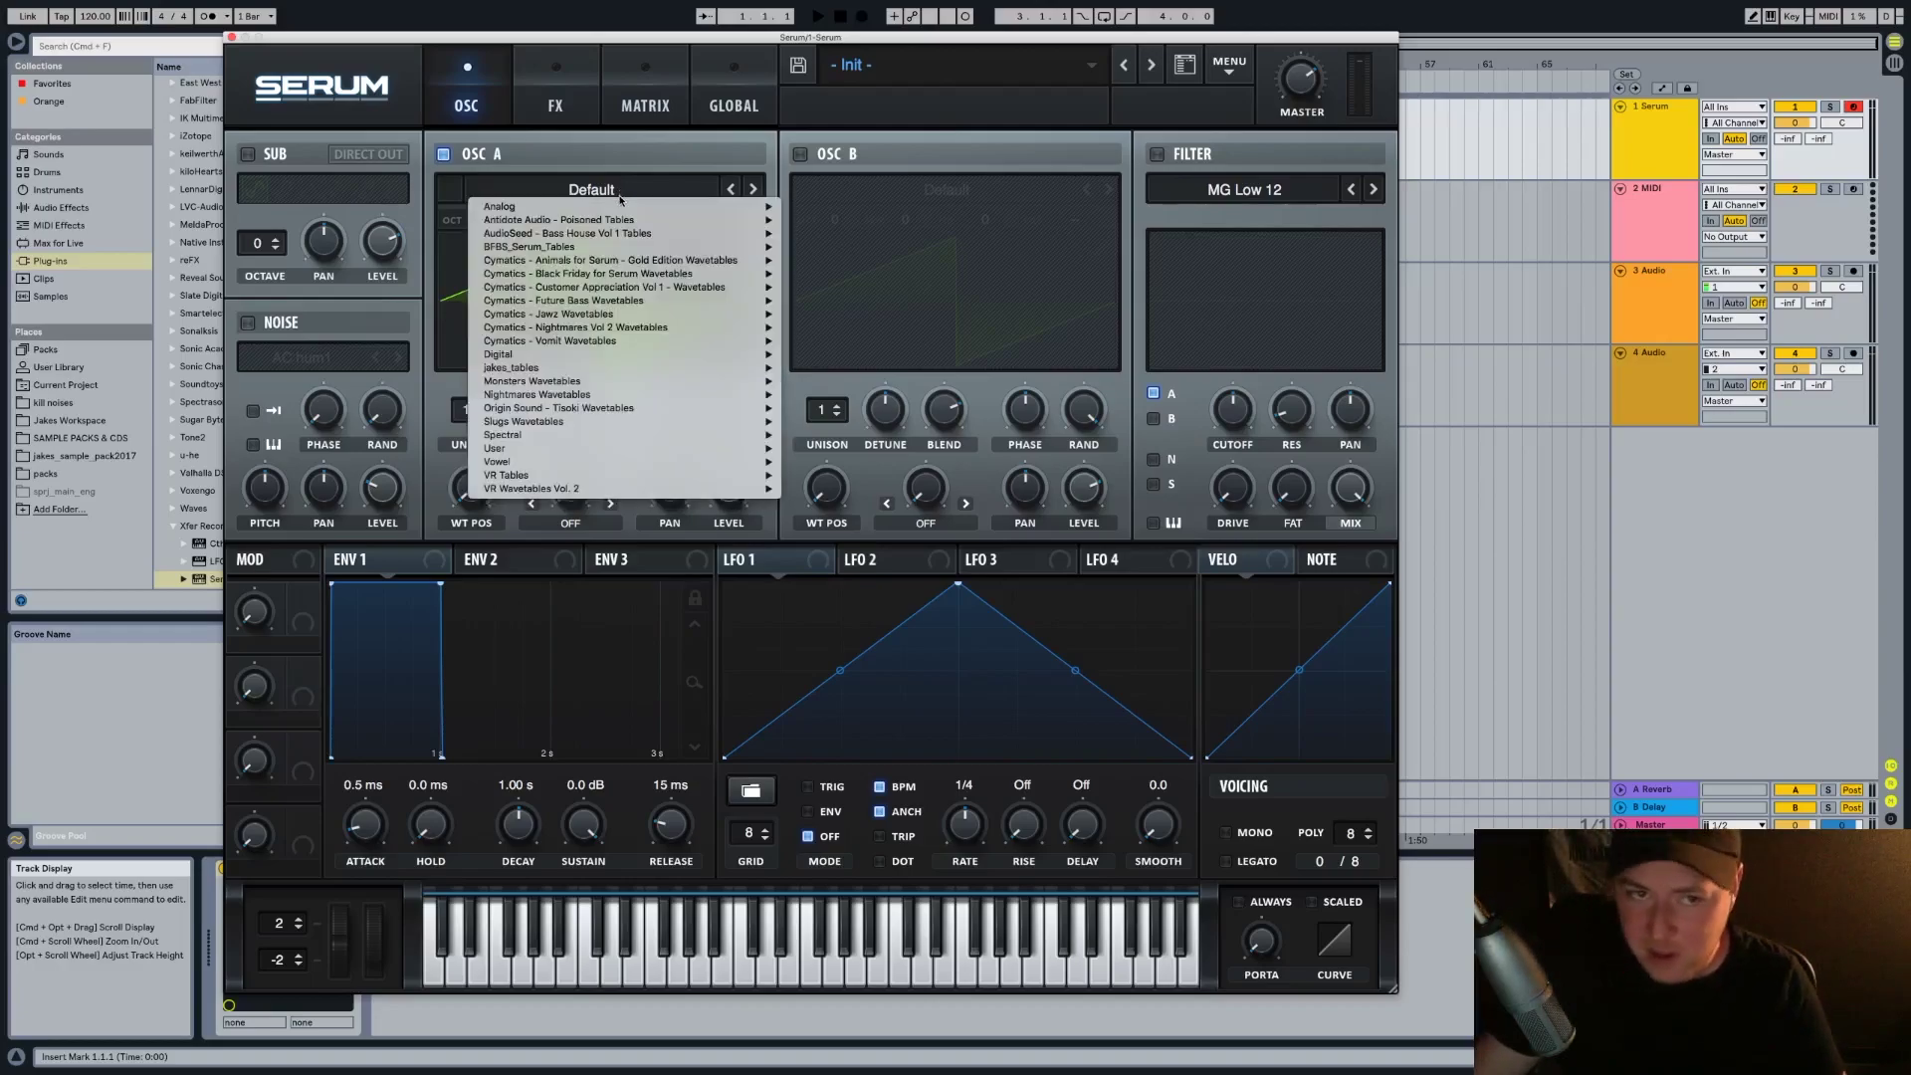
pyautogui.moveTo(622, 206)
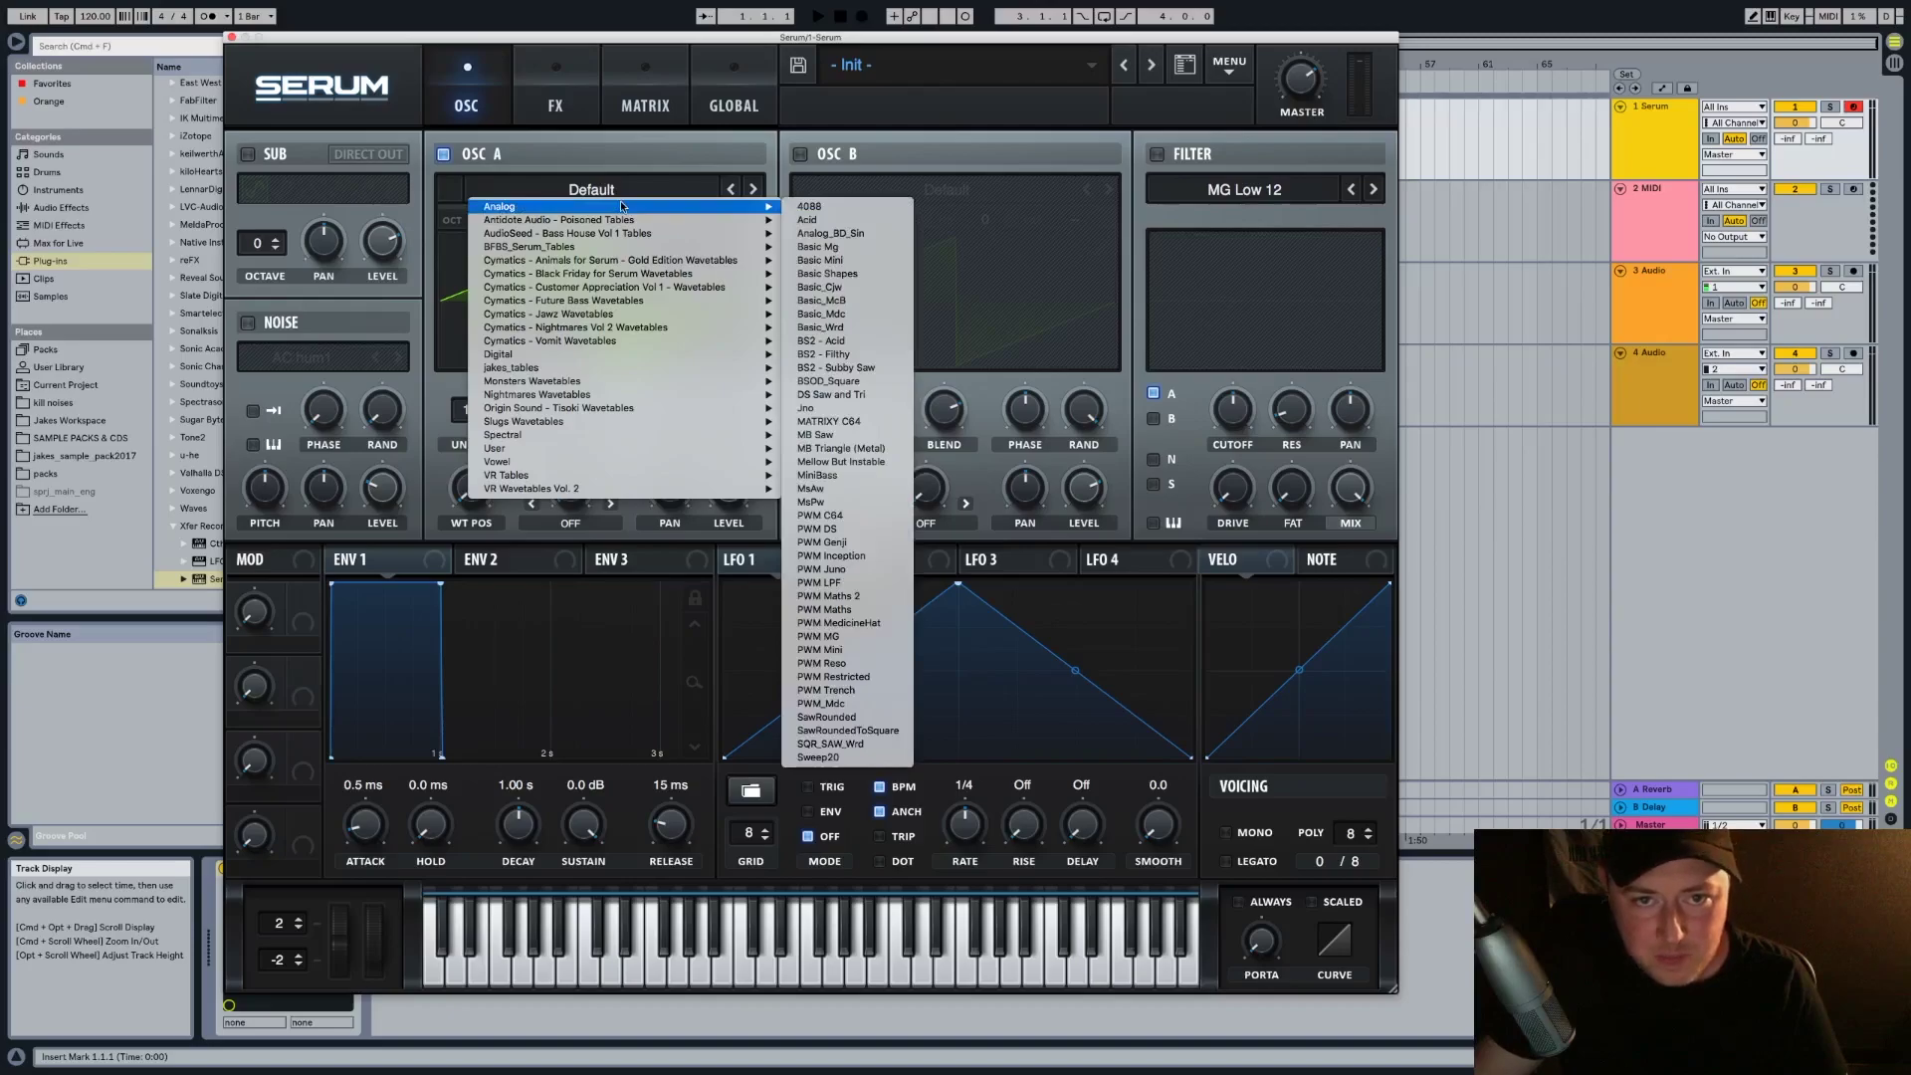
pyautogui.click(606, 187)
pyautogui.click(597, 189)
pyautogui.moveTo(586, 210)
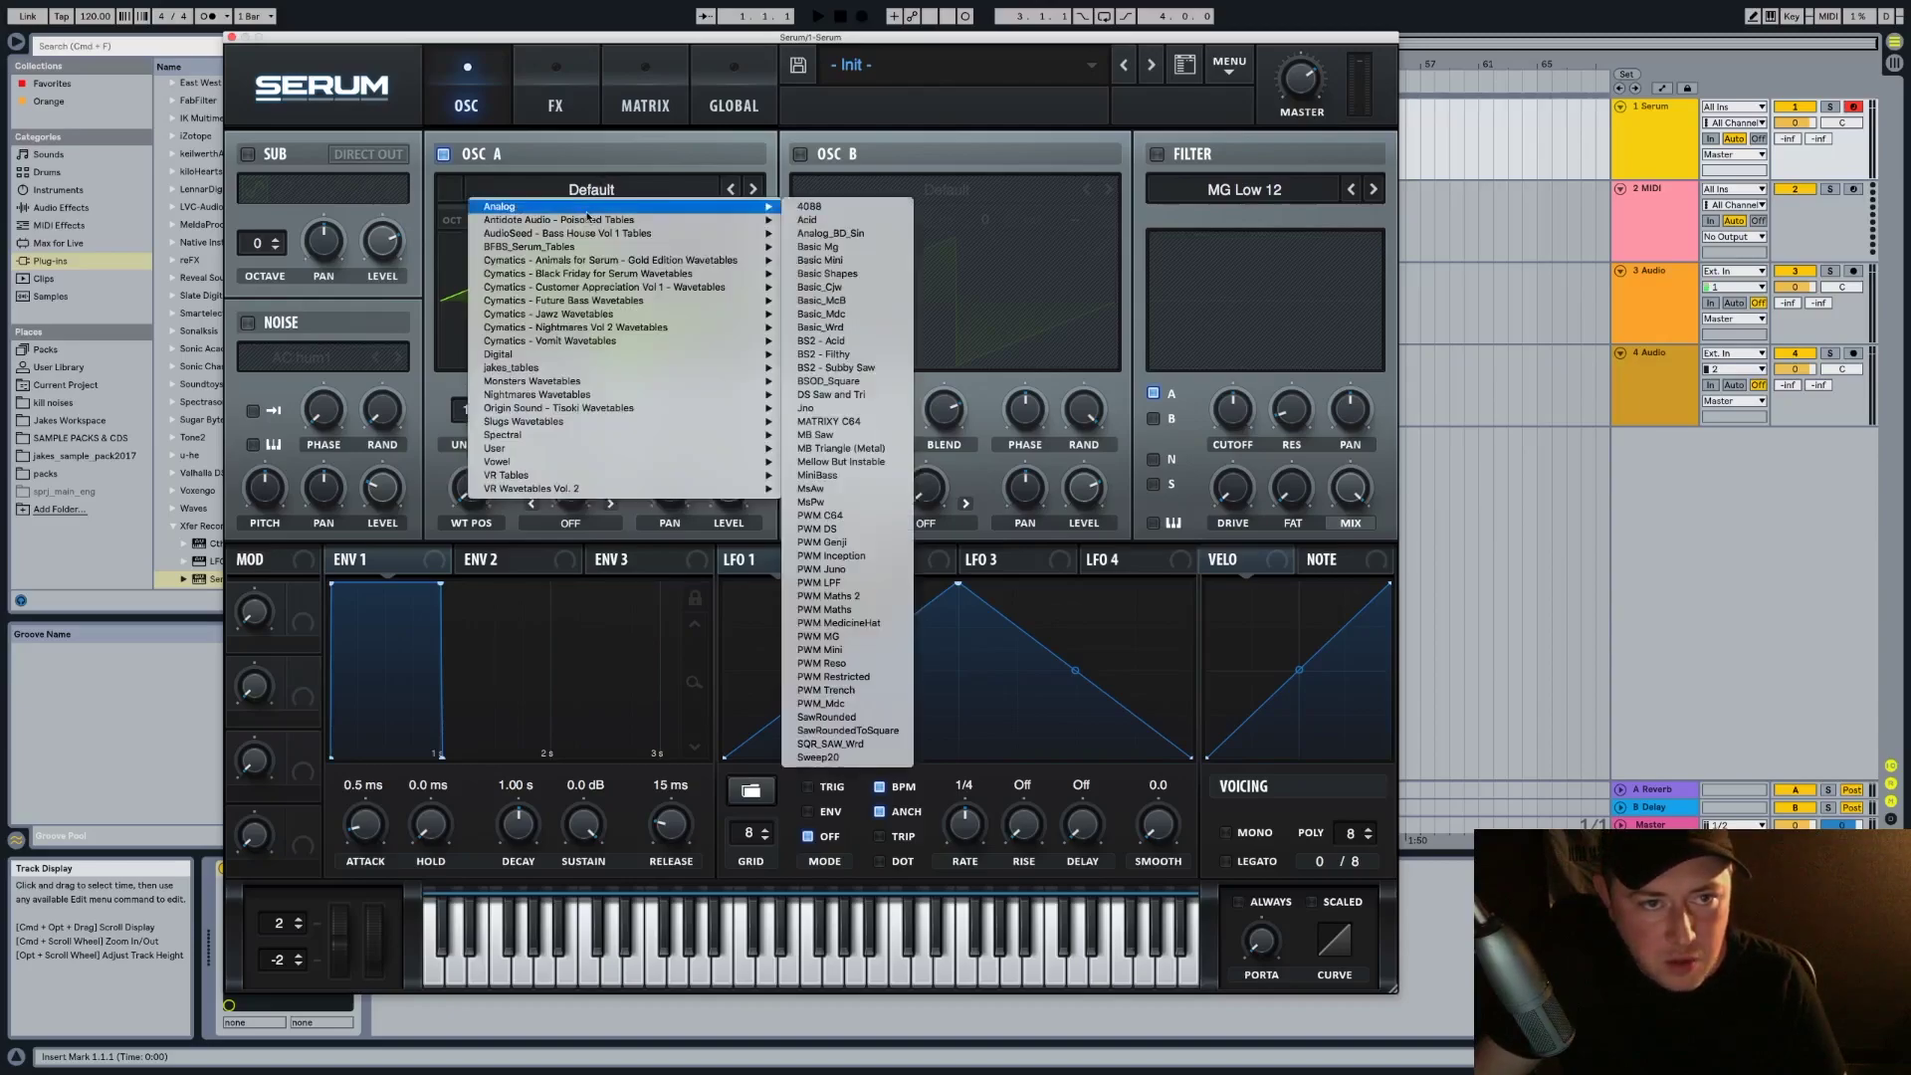
pyautogui.click(898, 236)
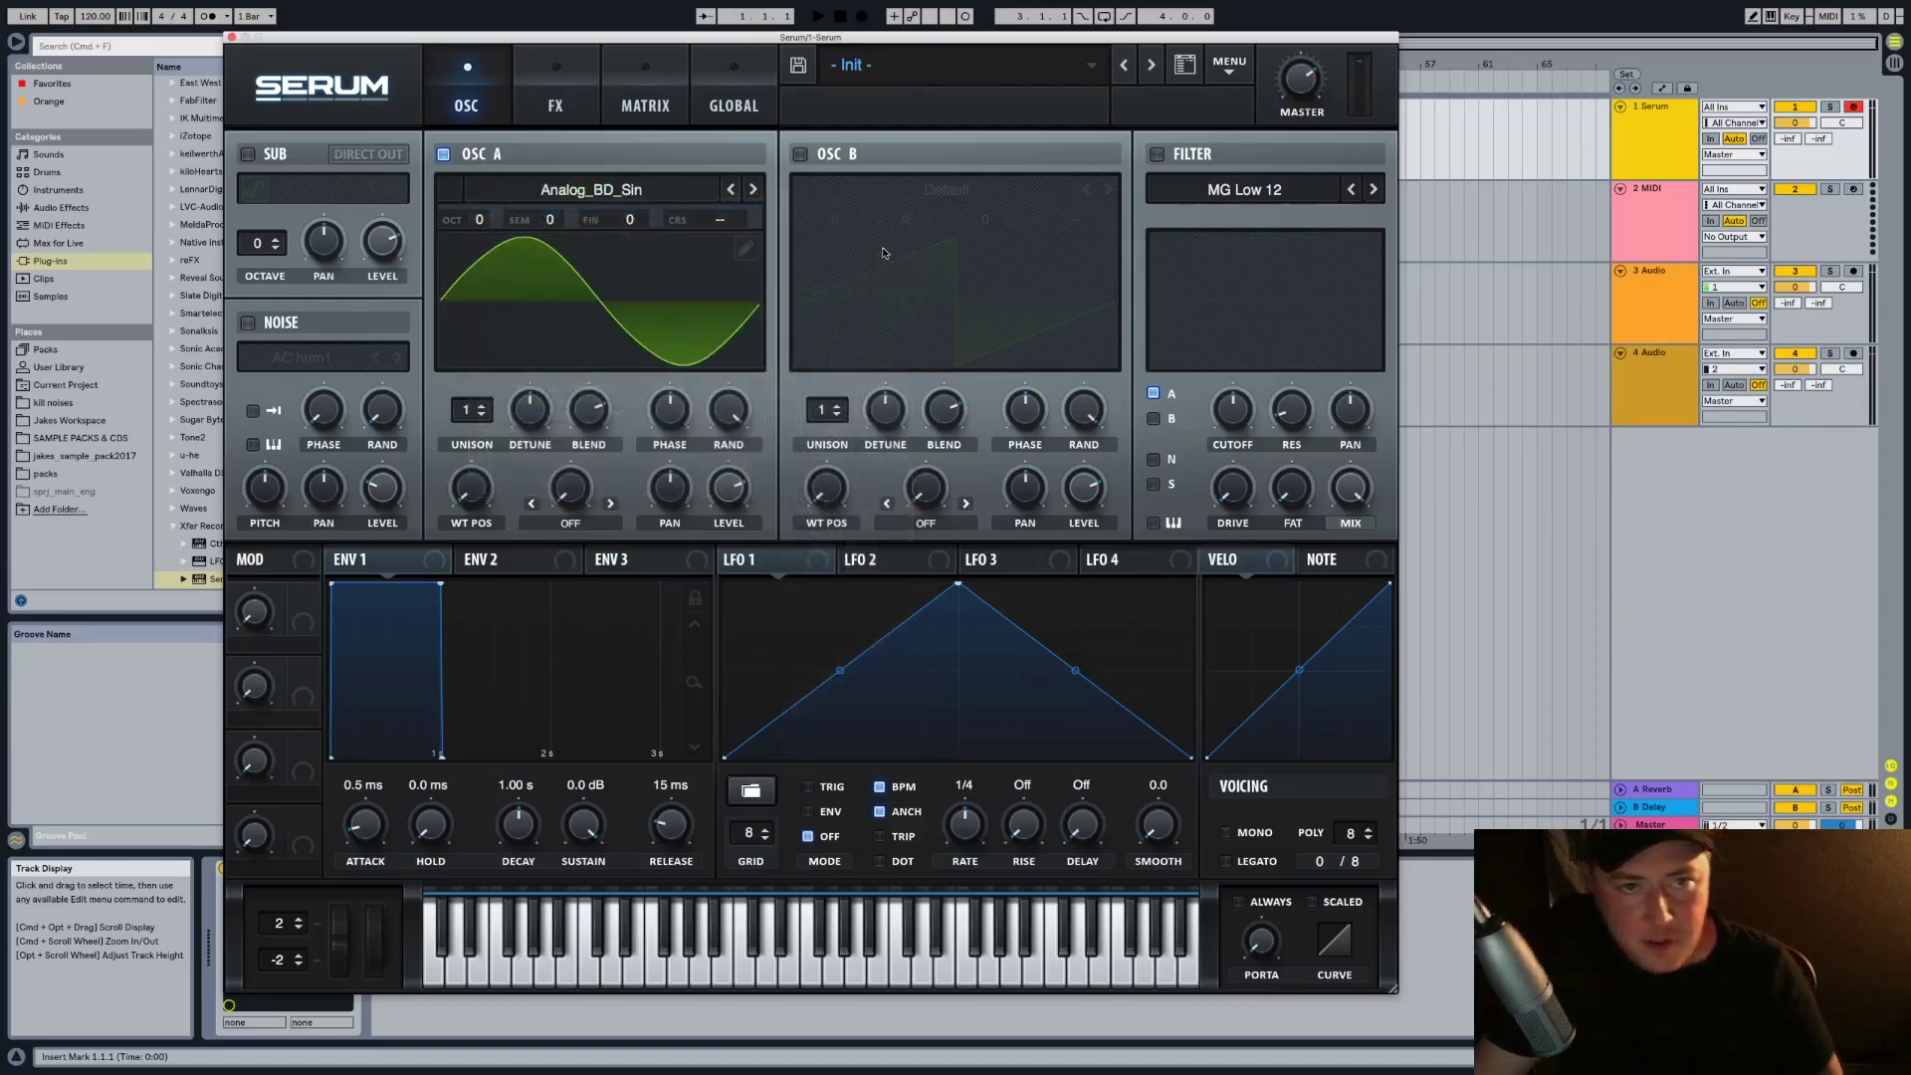
# Load the Analog wavetable Basic Shapes into oscillator A and raise its wavetable position to the triangle shape
pyautogui.click(560, 187)
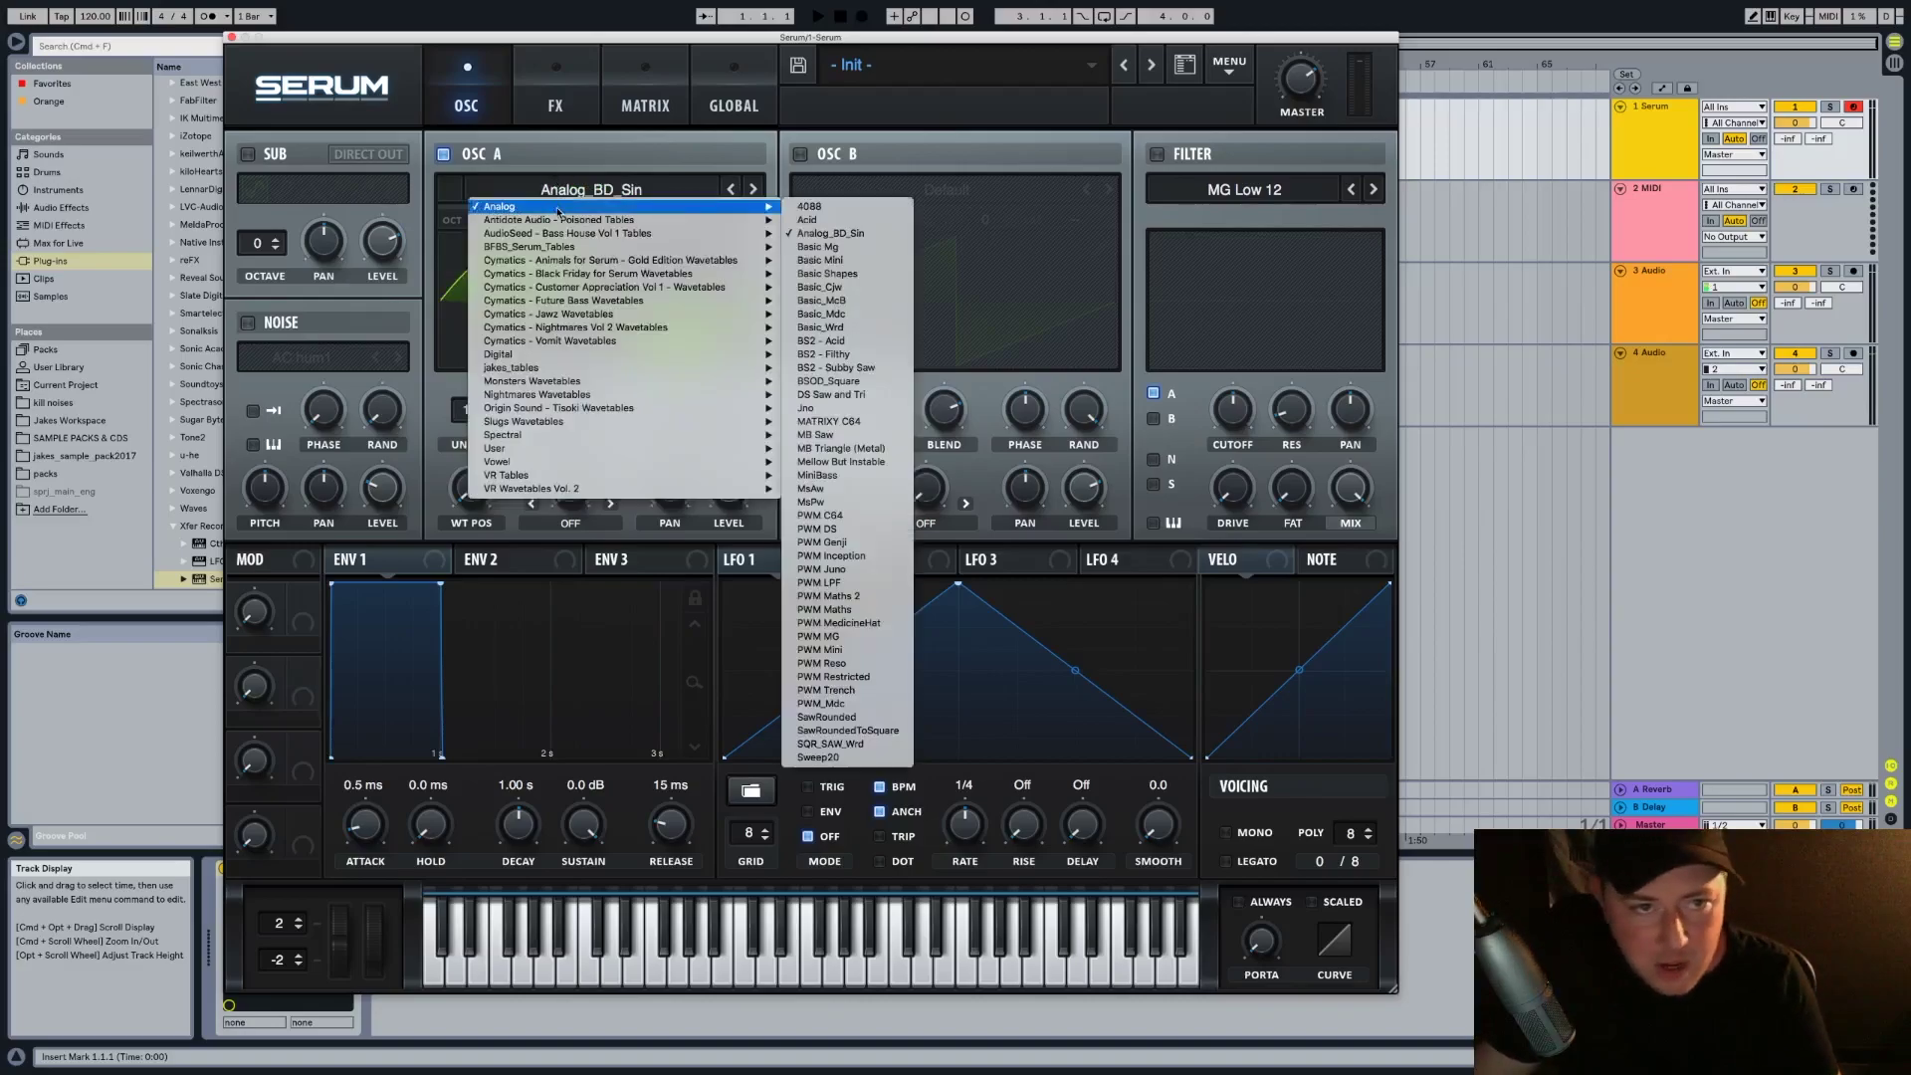
pyautogui.moveTo(736, 220)
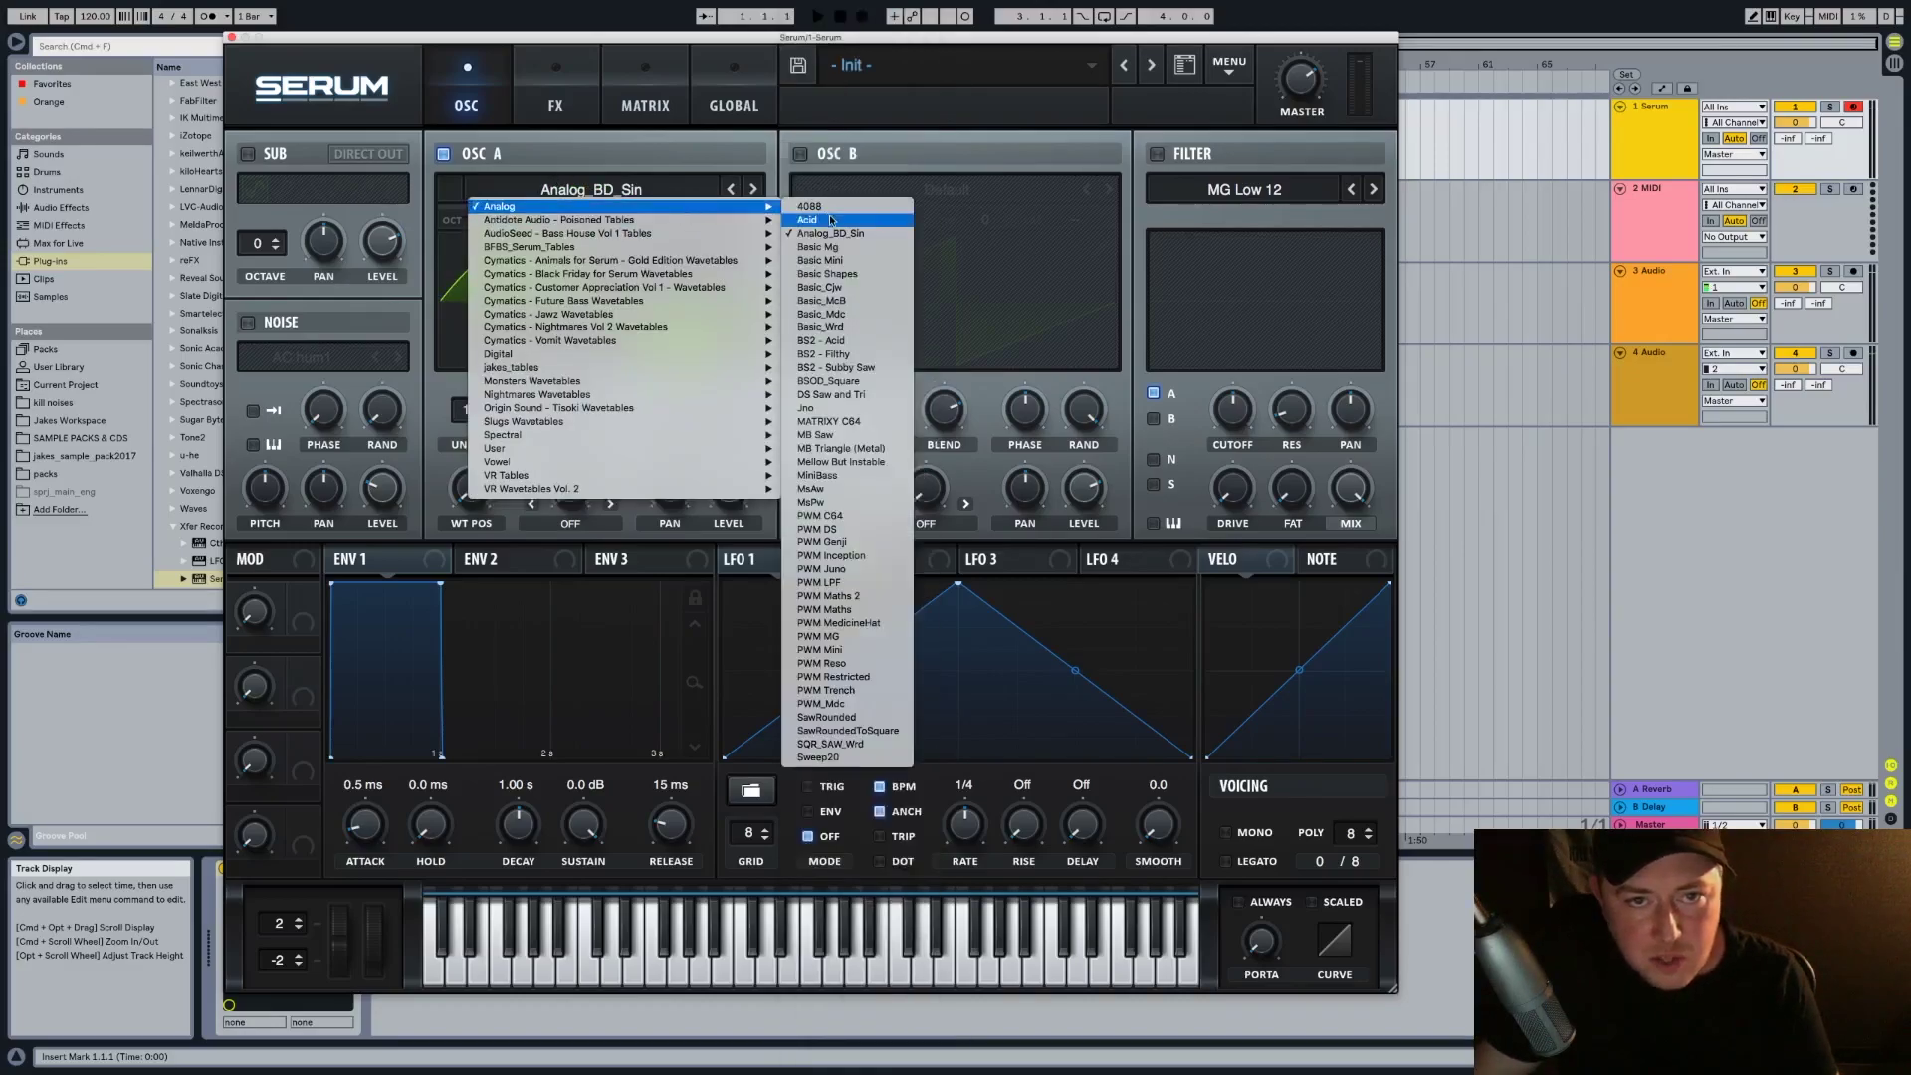
pyautogui.click(877, 273)
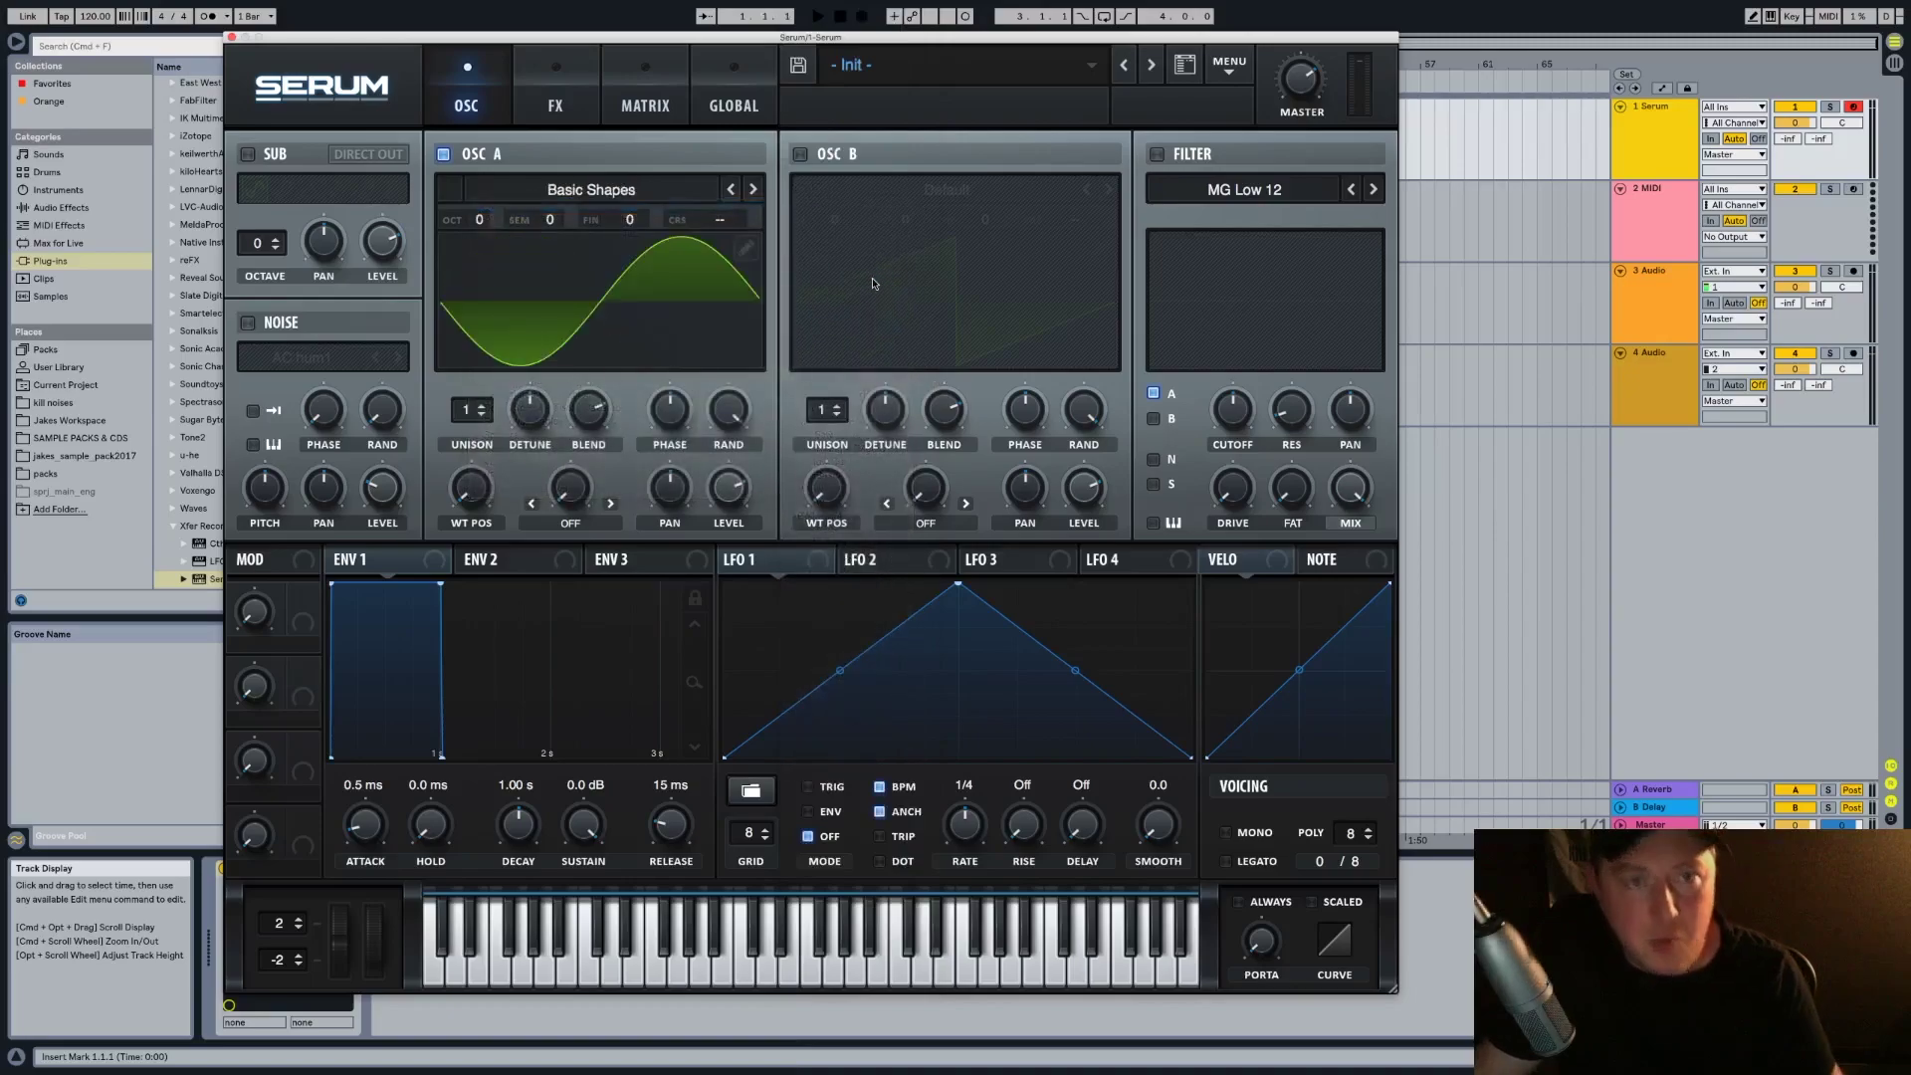
pyautogui.moveTo(474, 482); pyautogui.dragTo(491, 452)
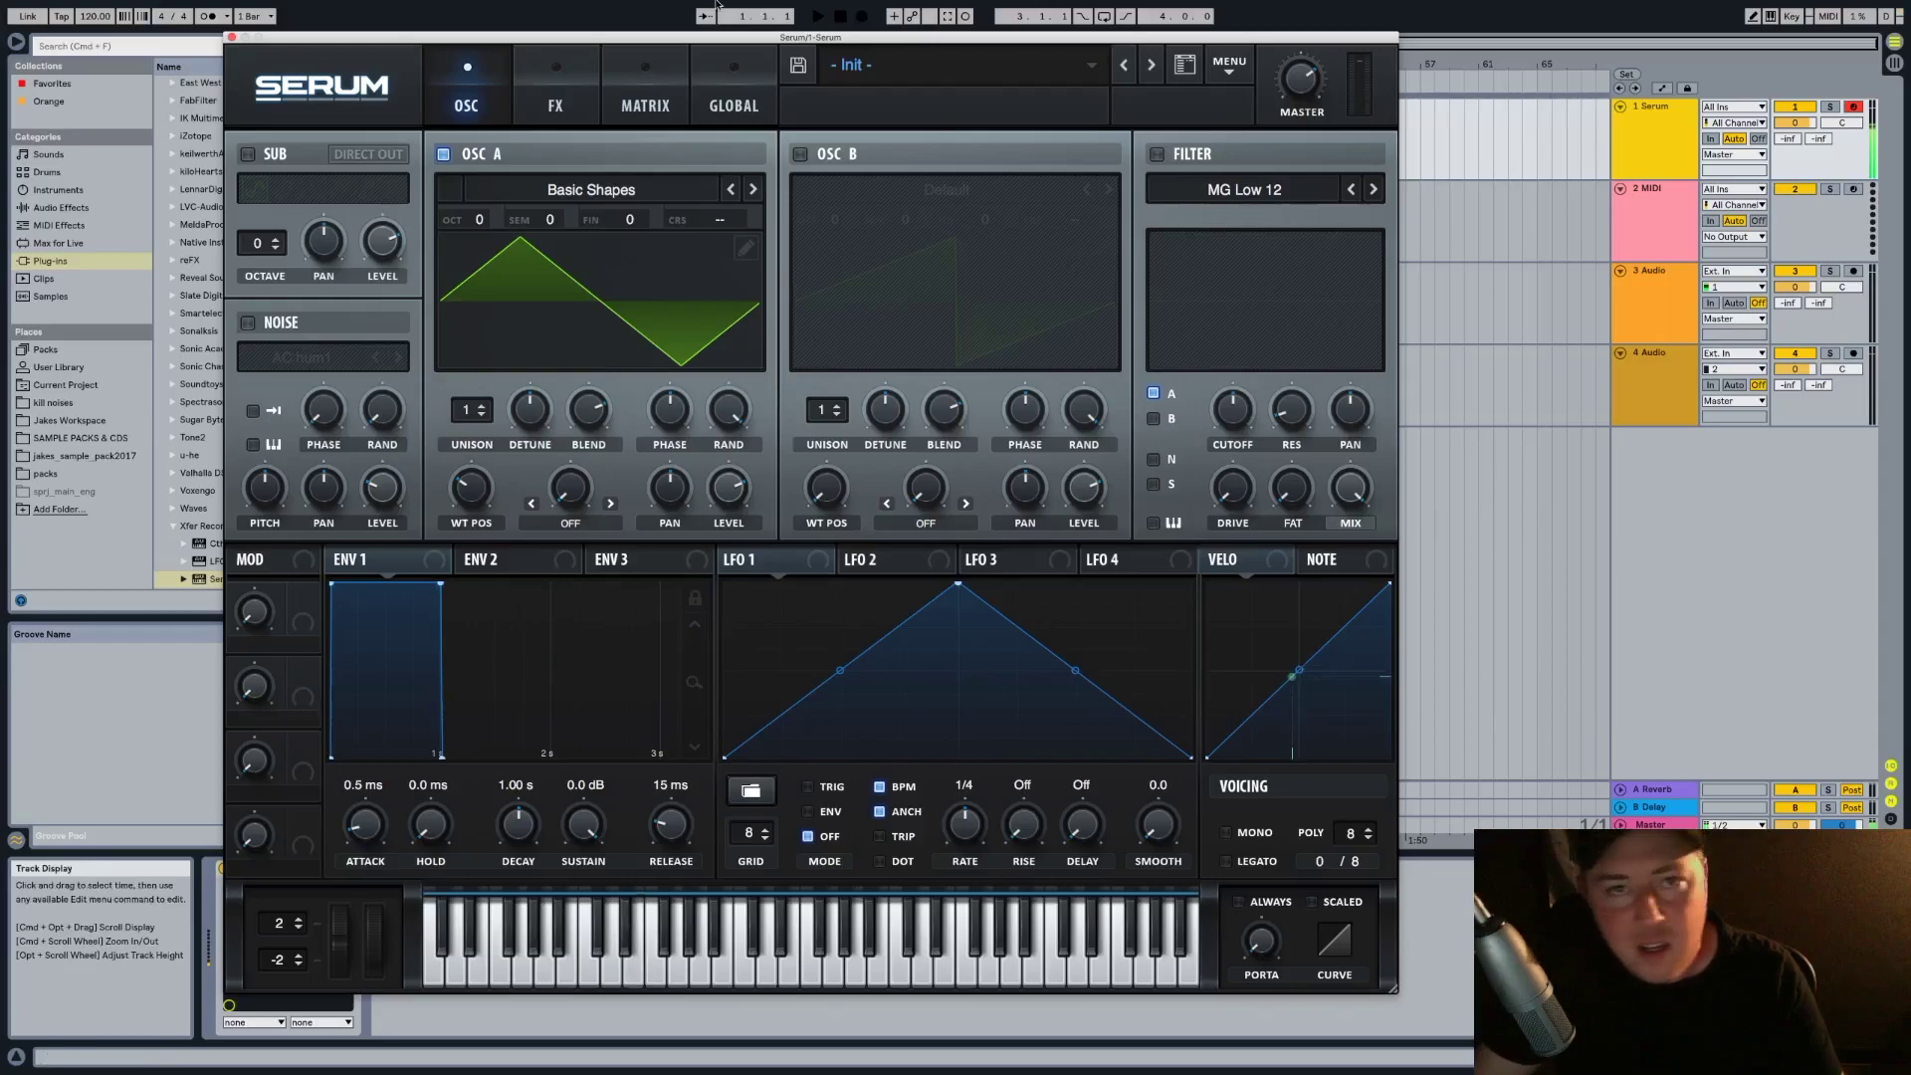
# Move LFO 1's peak to the start of the cycle to form a straight descending ramp
pyautogui.moveTo(740, 41); pyautogui.dragTo(937, 72)
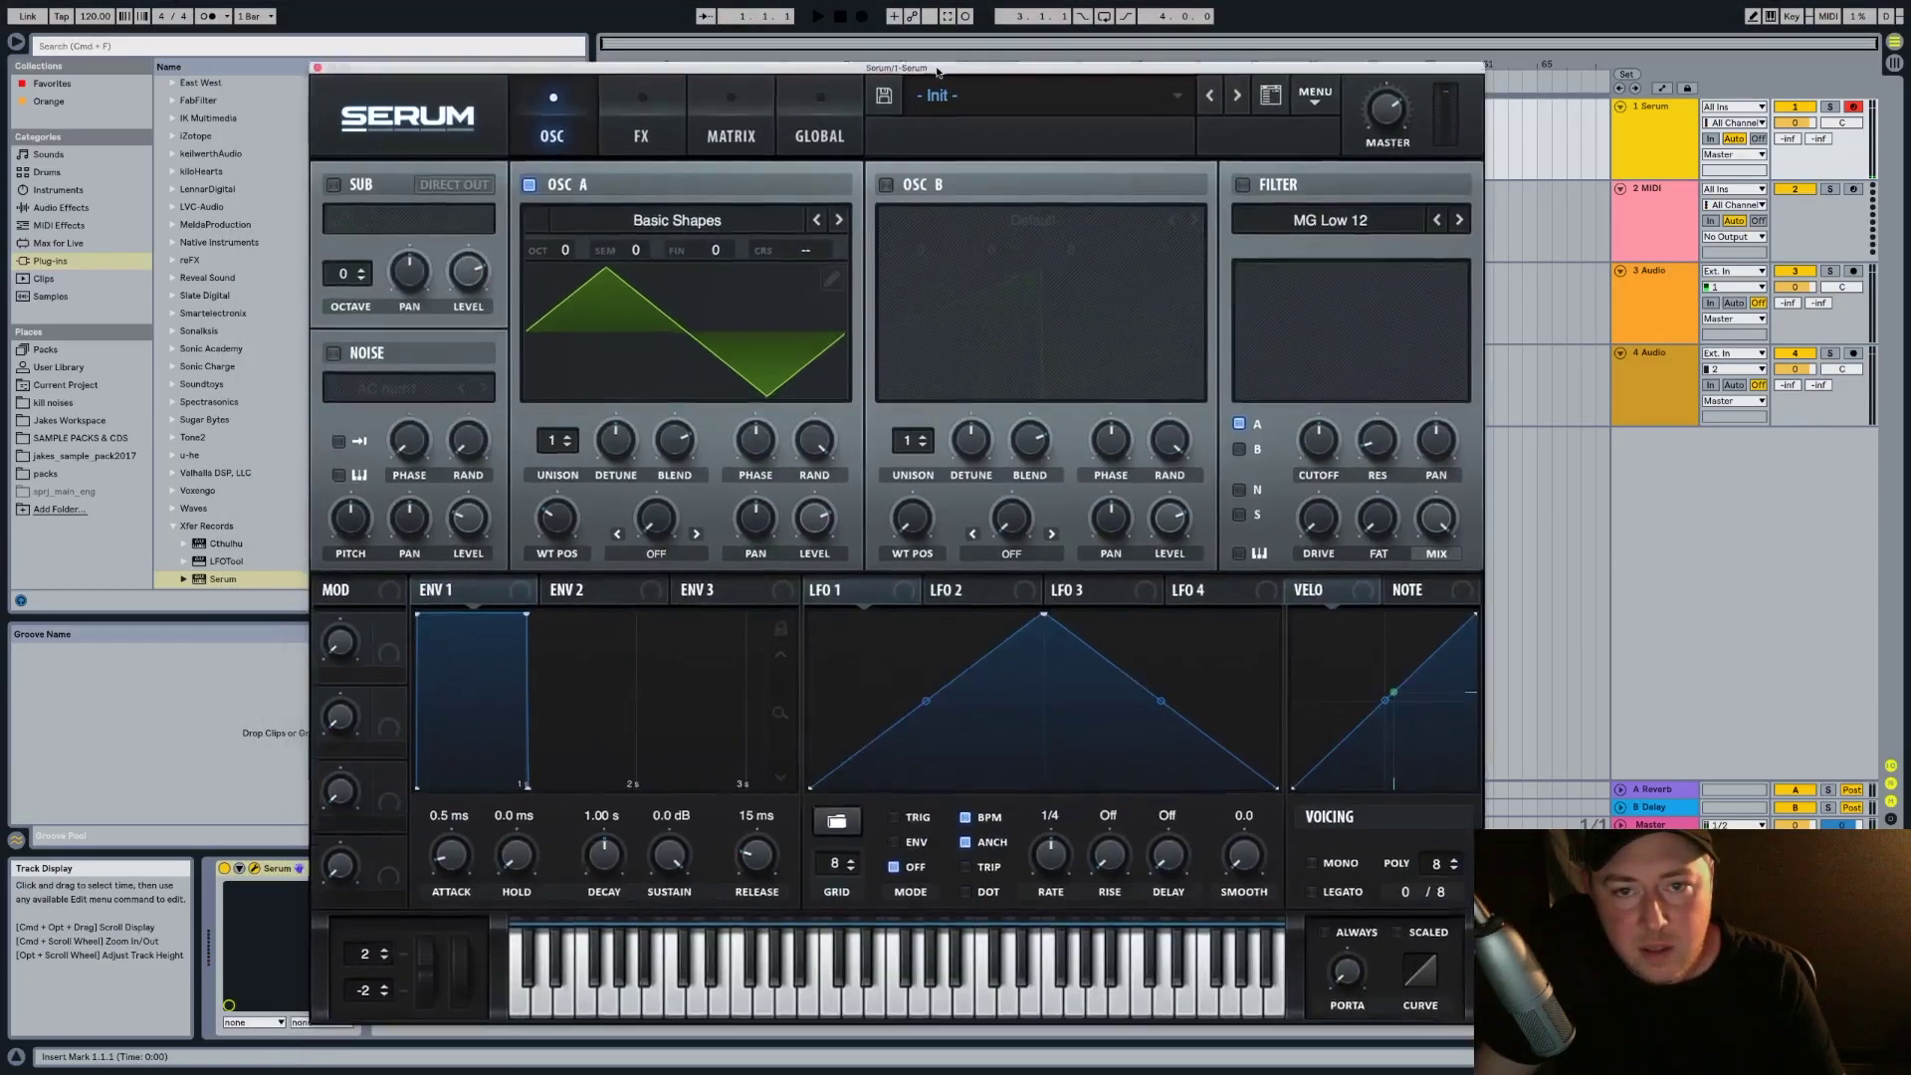
pyautogui.moveTo(1047, 619); pyautogui.dragTo(804, 571)
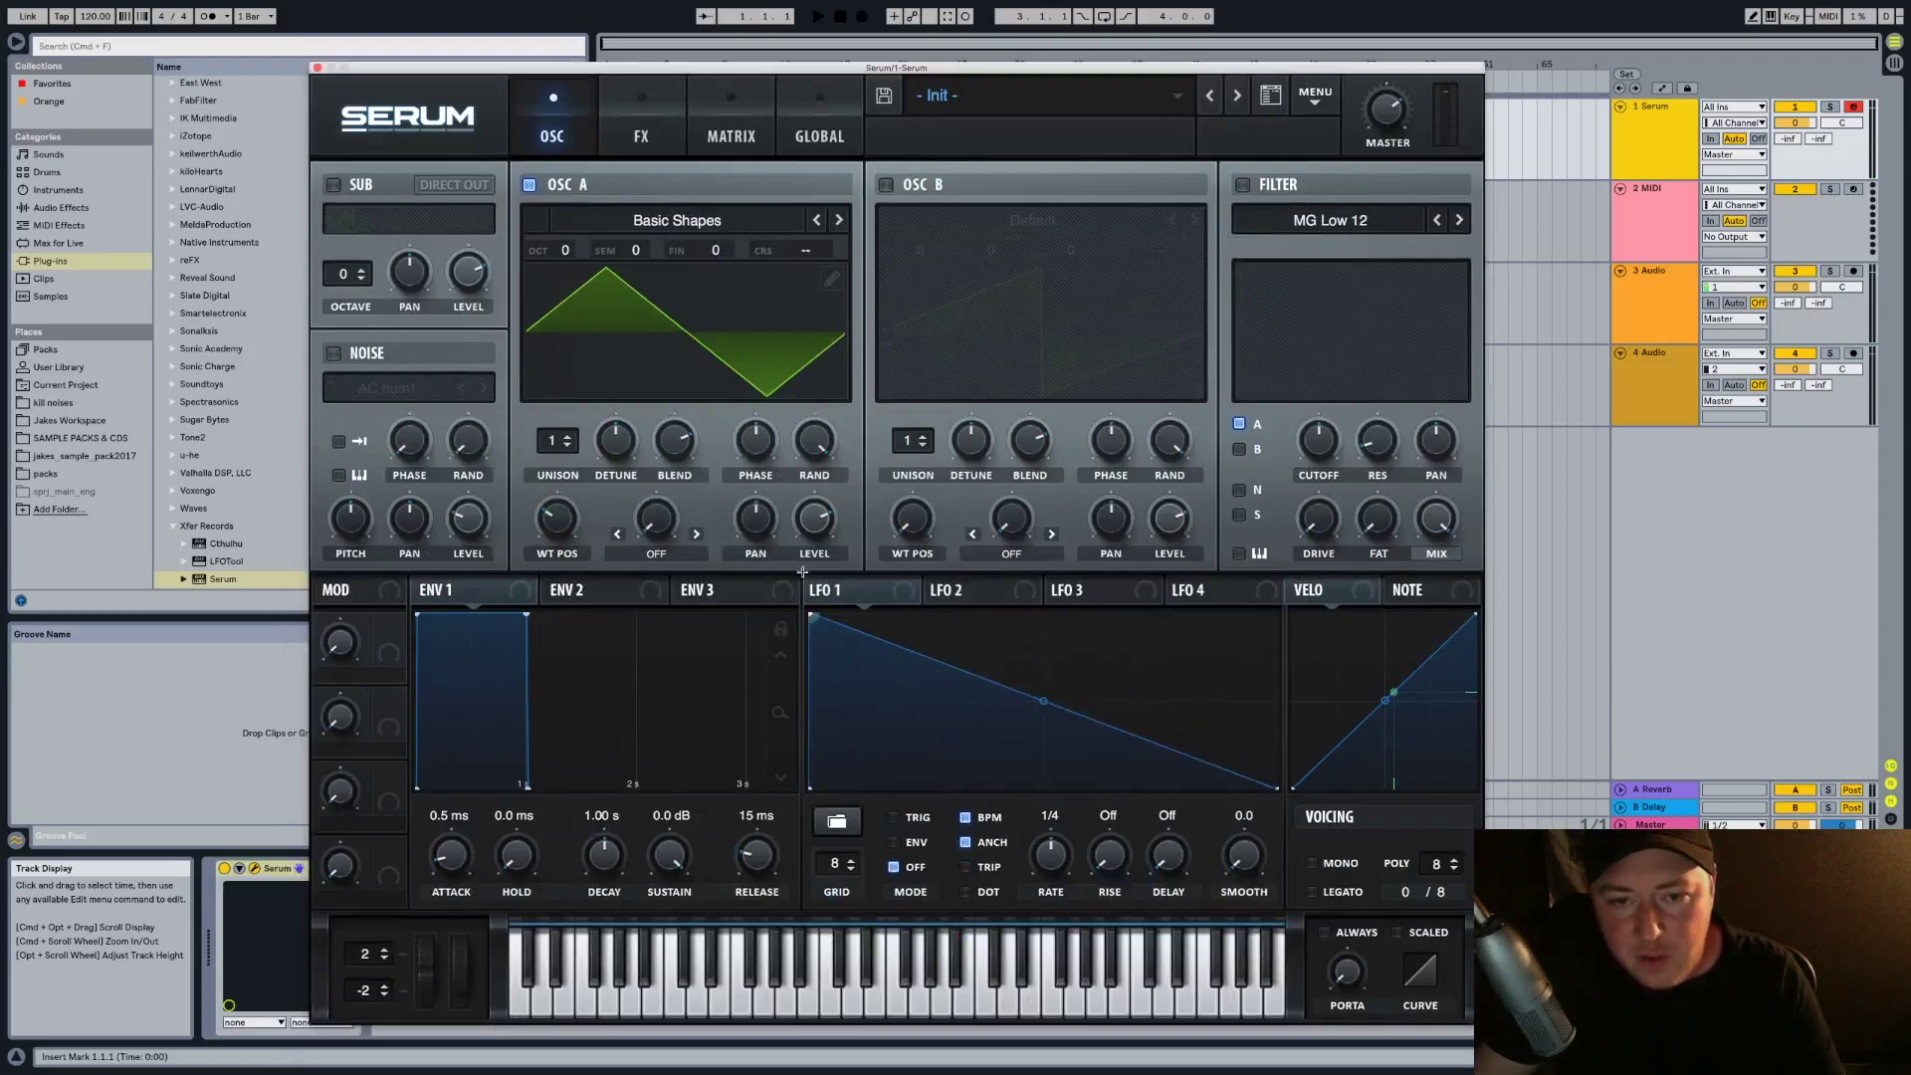
# Shorten envelope 2's decay to 341 ms
pyautogui.click(592, 595)
pyautogui.click(699, 596)
pyautogui.click(591, 595)
pyautogui.click(460, 595)
pyautogui.click(590, 597)
pyautogui.click(688, 599)
pyautogui.click(591, 597)
pyautogui.click(468, 597)
pyautogui.click(589, 597)
pyautogui.click(689, 598)
pyautogui.click(587, 597)
pyautogui.moveTo(527, 617); pyautogui.dragTo(437, 593)
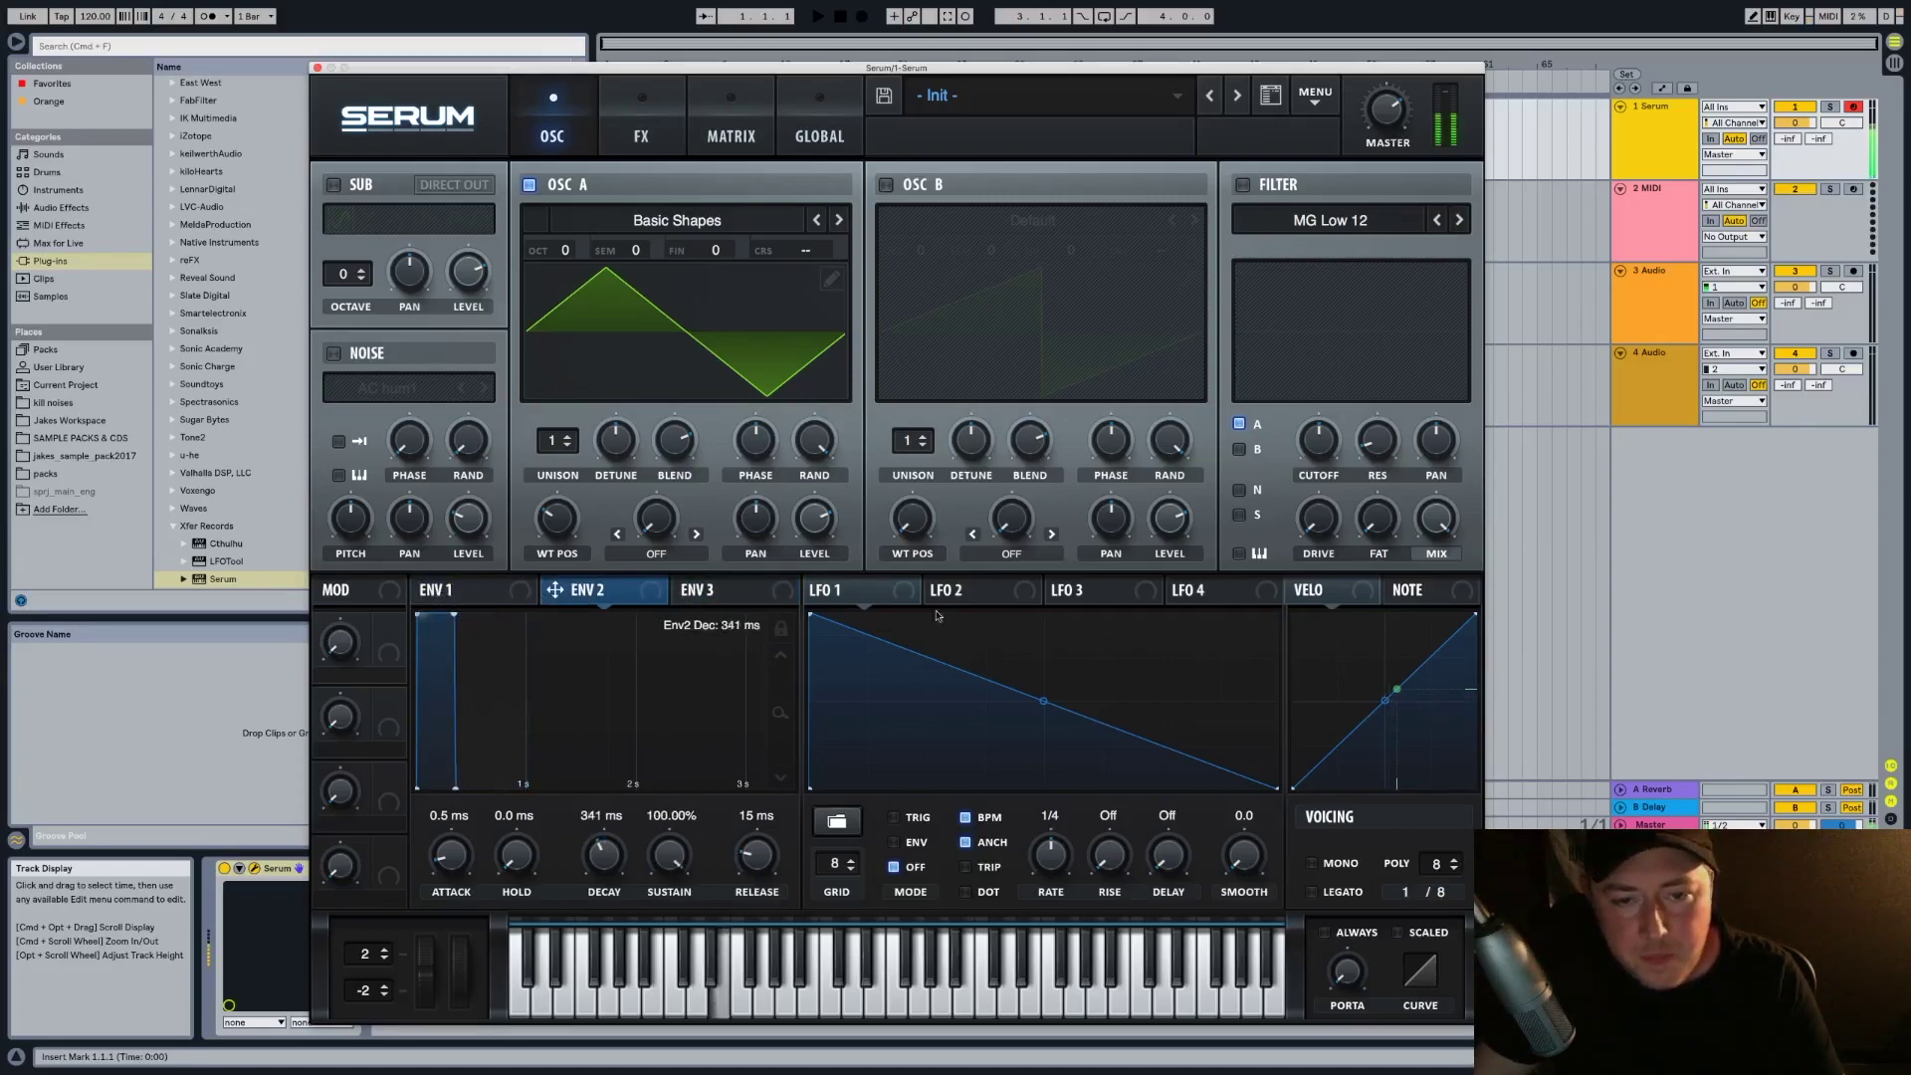
# Assign LFO 1 to oscillator A's level, using envelope mode with BPM sync off and a rate of about 6.4 Hz
pyautogui.moveTo(814, 590); pyautogui.dragTo(814, 517)
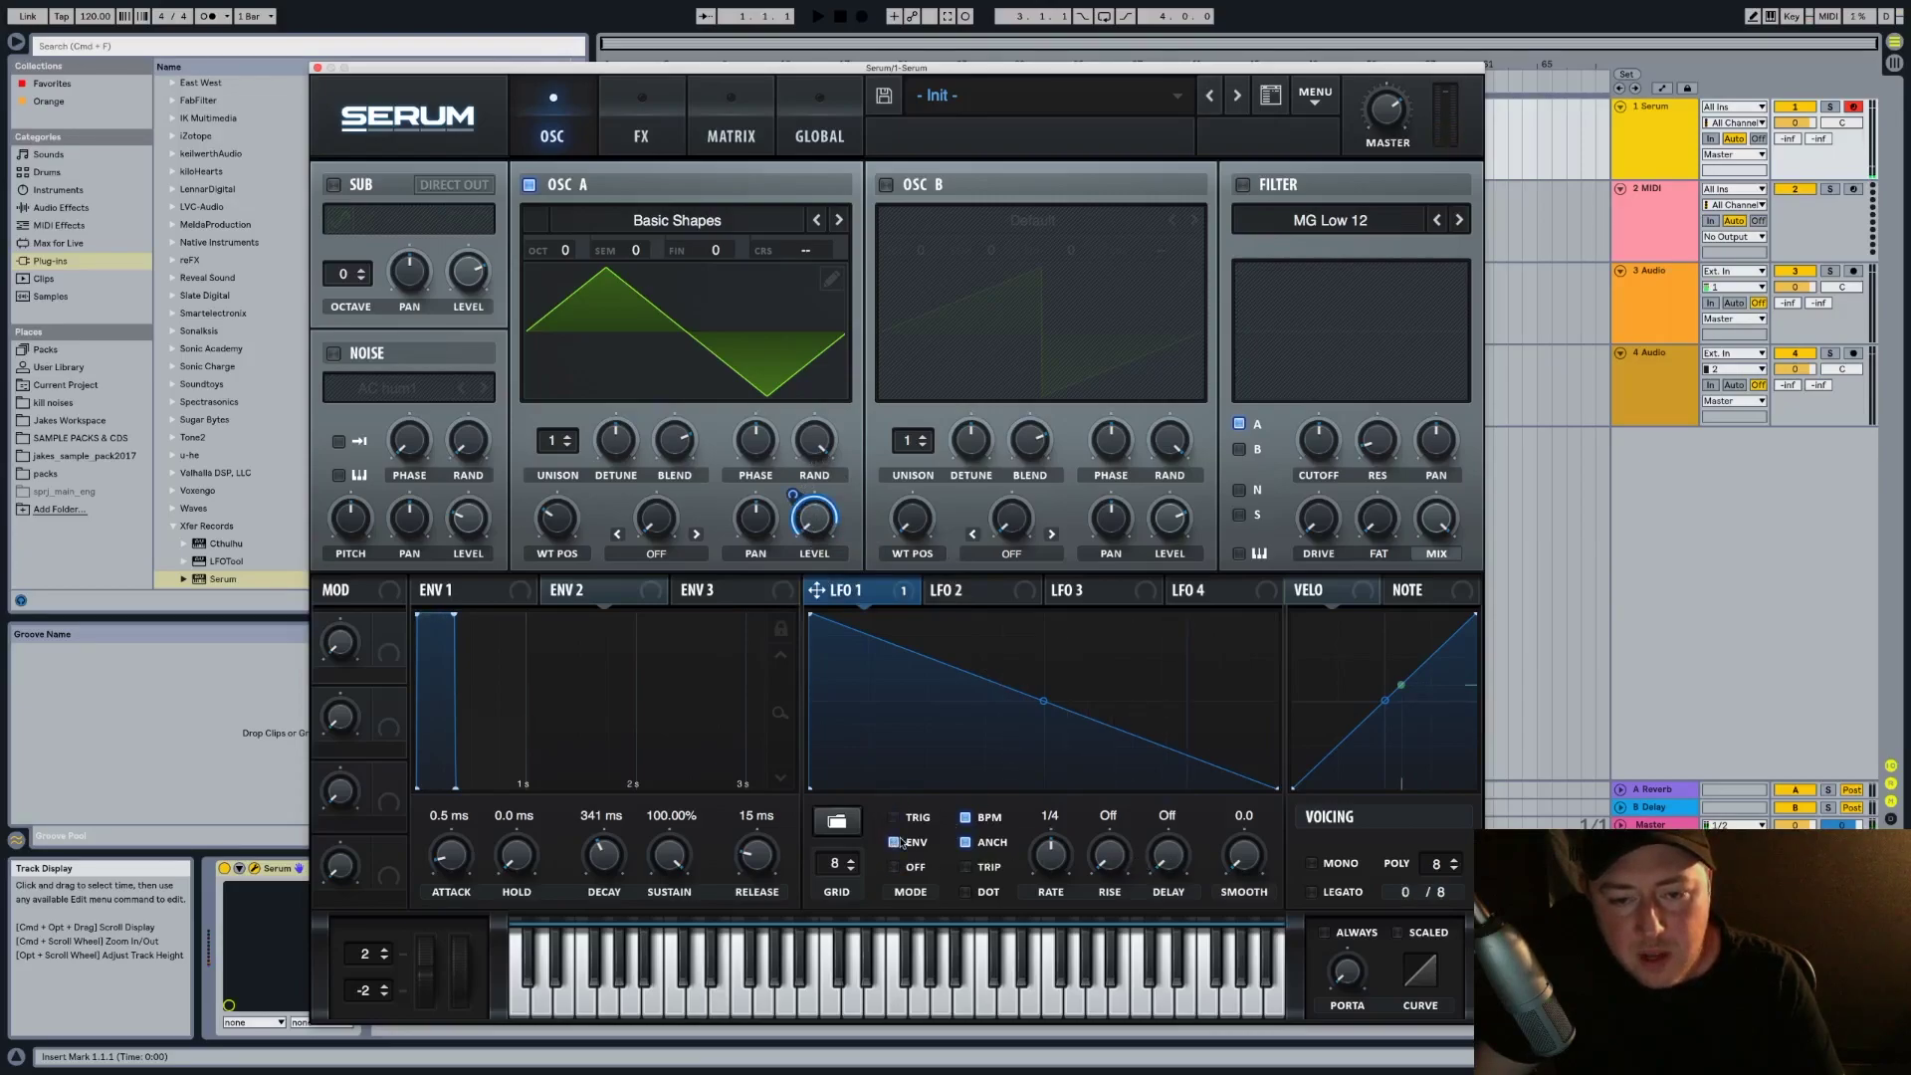
pyautogui.click(965, 817)
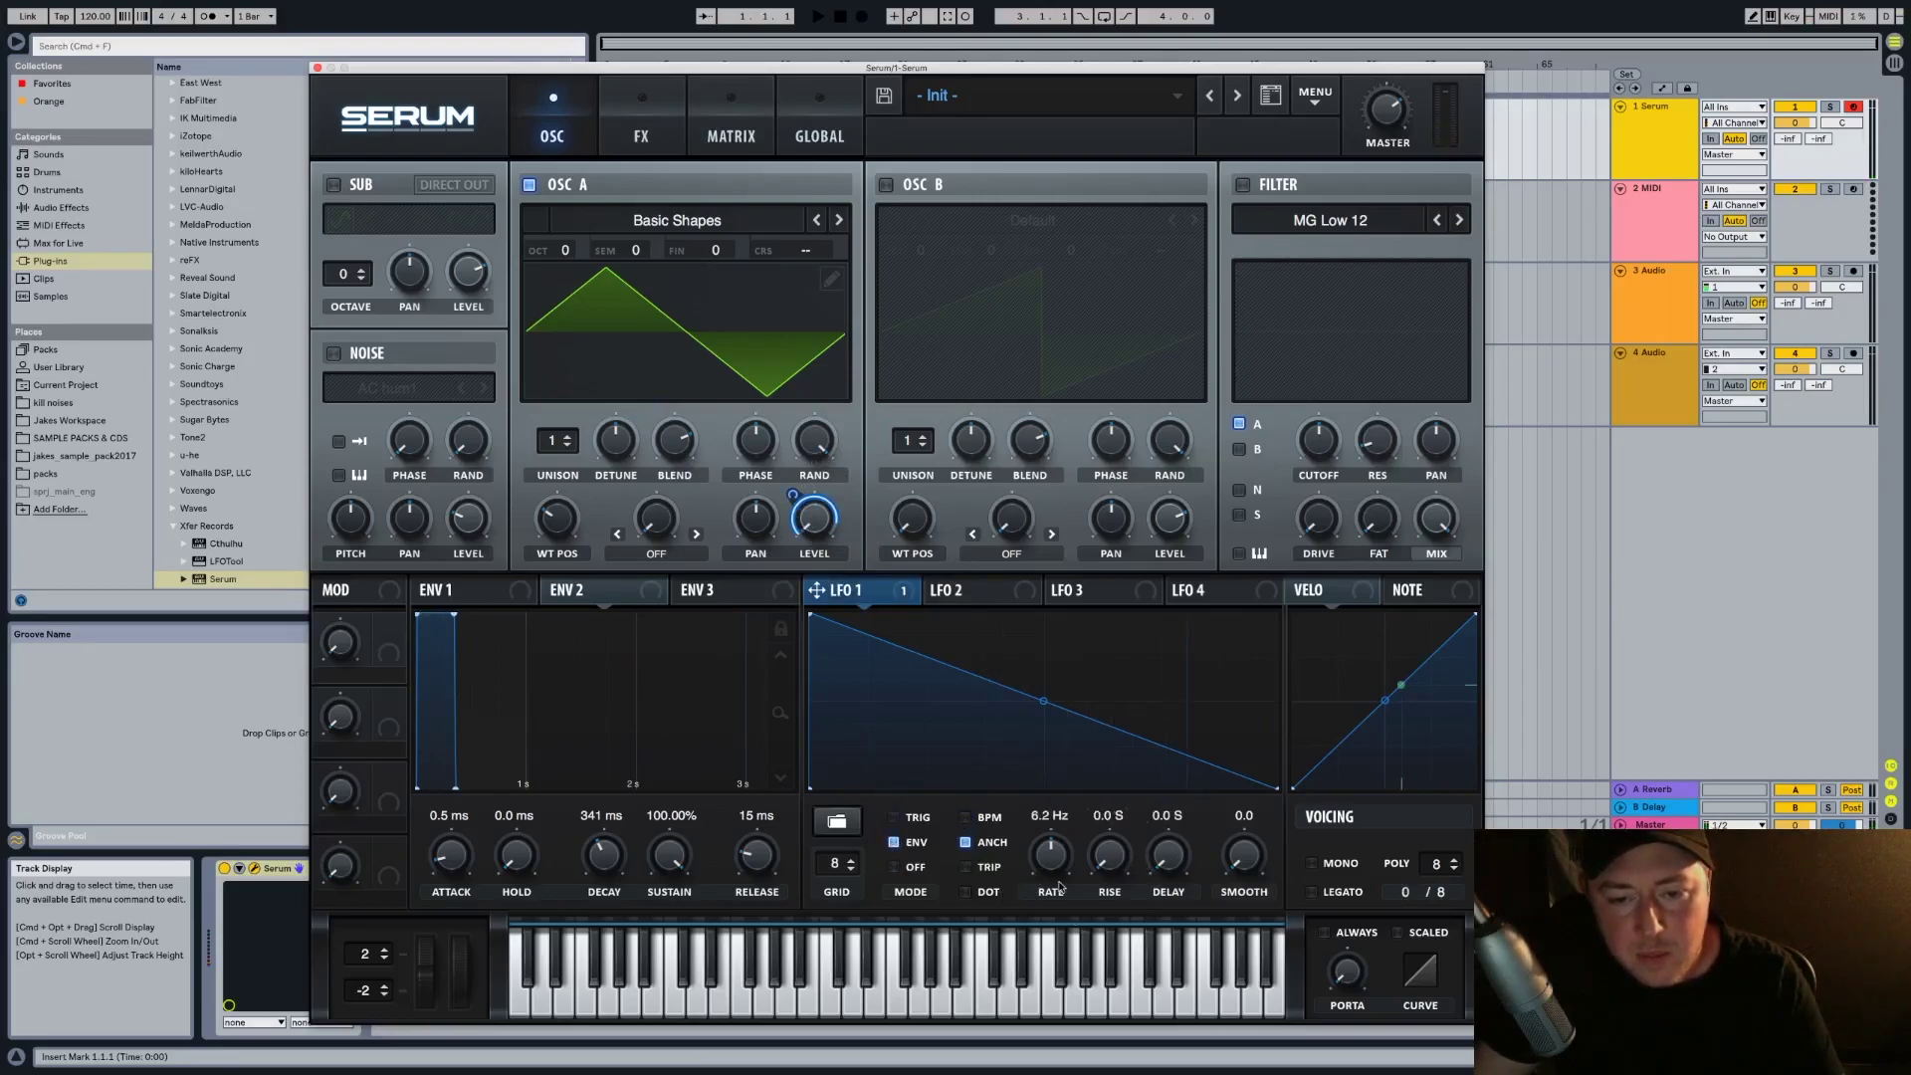
pyautogui.moveTo(1047, 862); pyautogui.dragTo(1058, 894)
pyautogui.moveTo(1060, 811); pyautogui.dragTo(1064, 873)
# Reshape LFO 1 with a brief full-level hold and a ramp reaching zero about 40% through, and slow its rate to 3.7 Hz
pyautogui.doubleClick(833, 651)
pyautogui.moveTo(833, 624); pyautogui.dragTo(834, 593)
pyautogui.moveTo(907, 649); pyautogui.dragTo(971, 818)
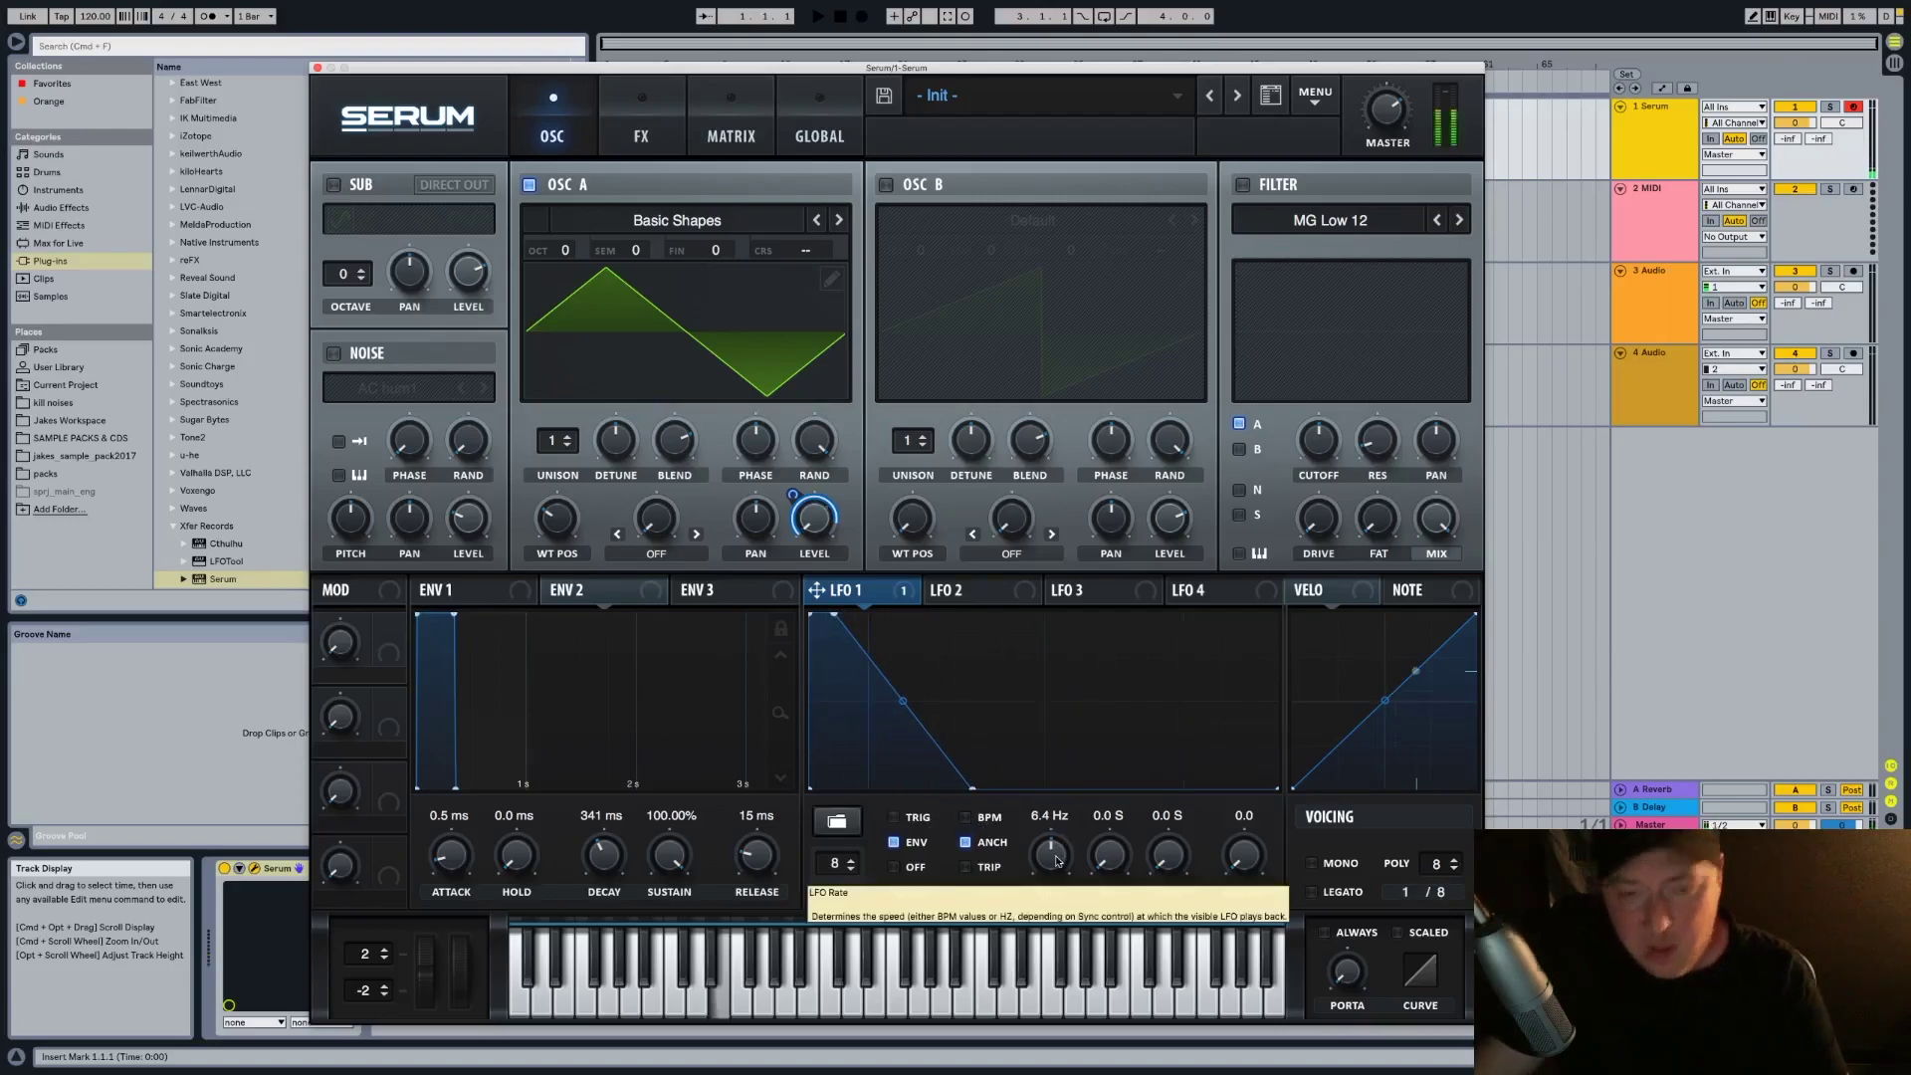
pyautogui.moveTo(972, 788)
pyautogui.mouseDown()
pyautogui.moveTo(1055, 788)
pyautogui.moveTo(1004, 788)
pyautogui.mouseUp()
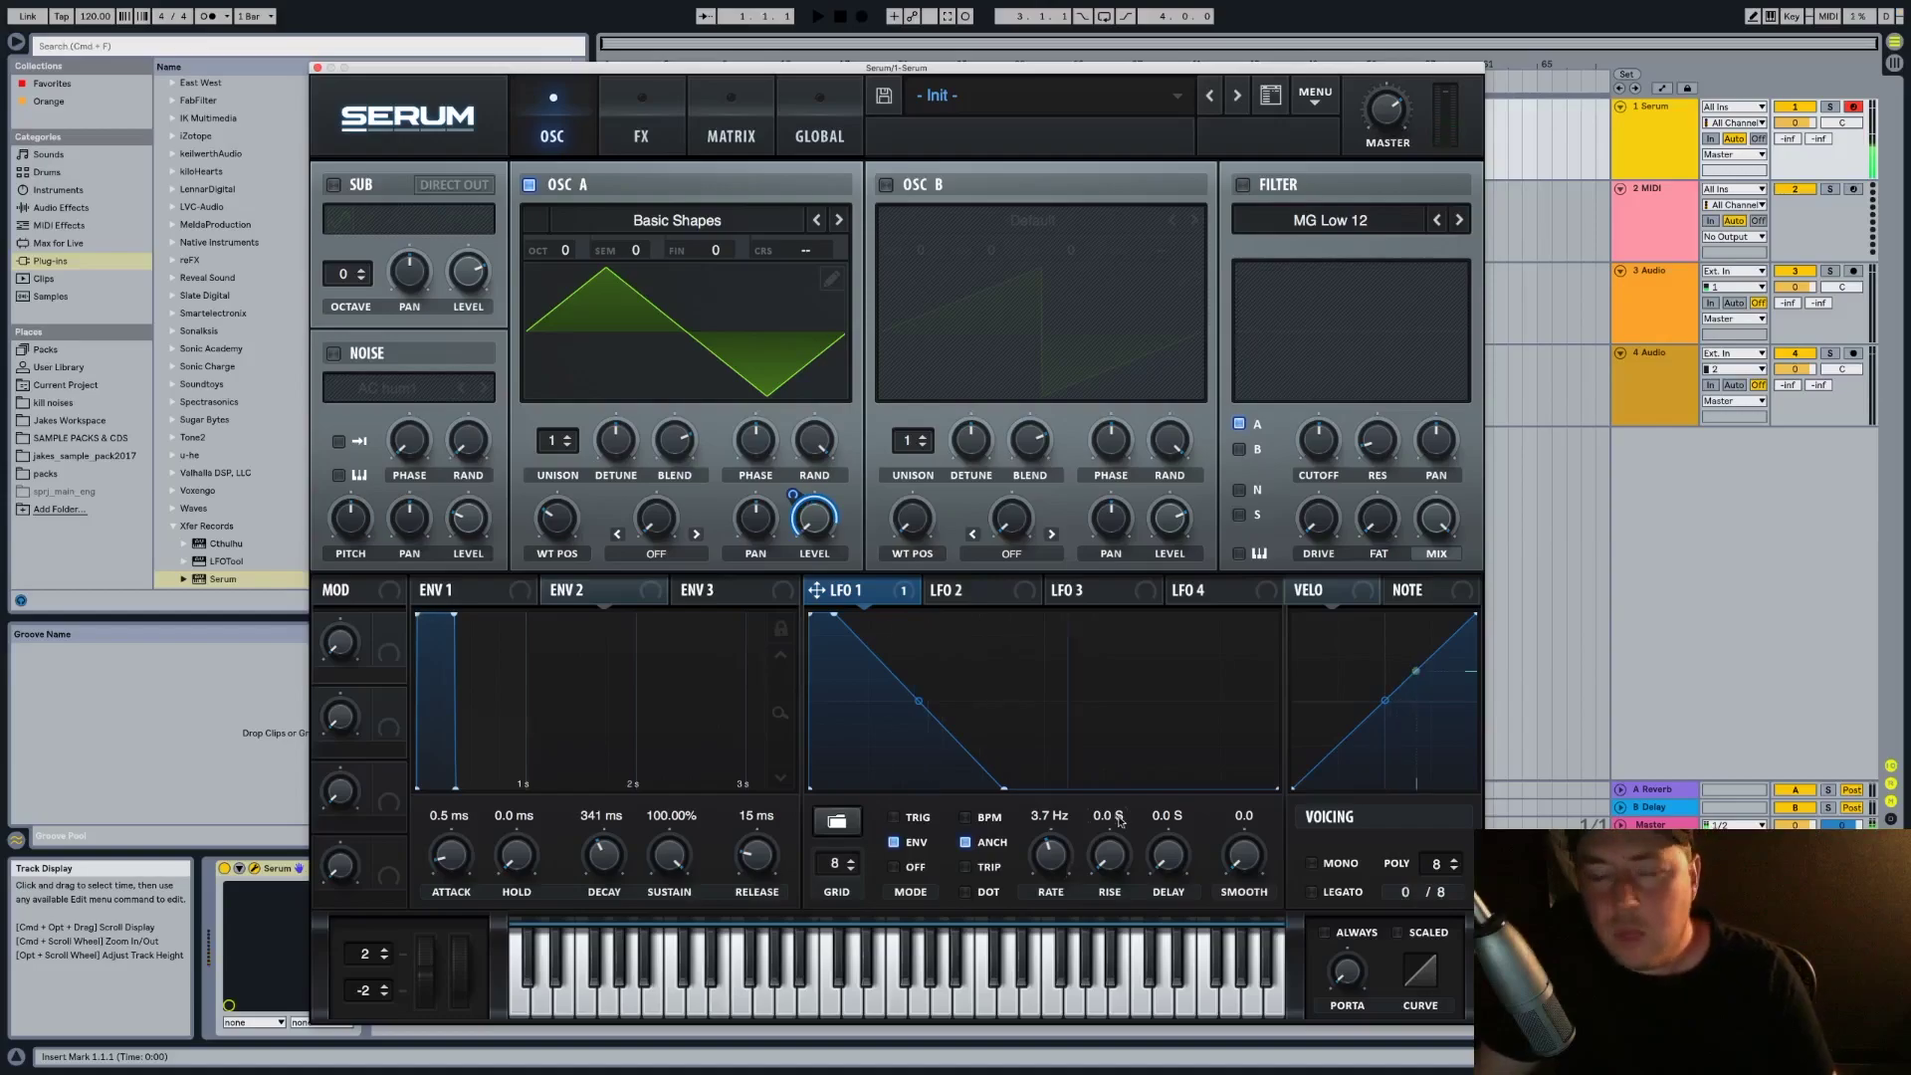
# Add the Spectrum audio effect after Serum on the track
pyautogui.moveTo(697, 68); pyautogui.dragTo(1000, 68)
pyautogui.scroll(-2, 156, 520)
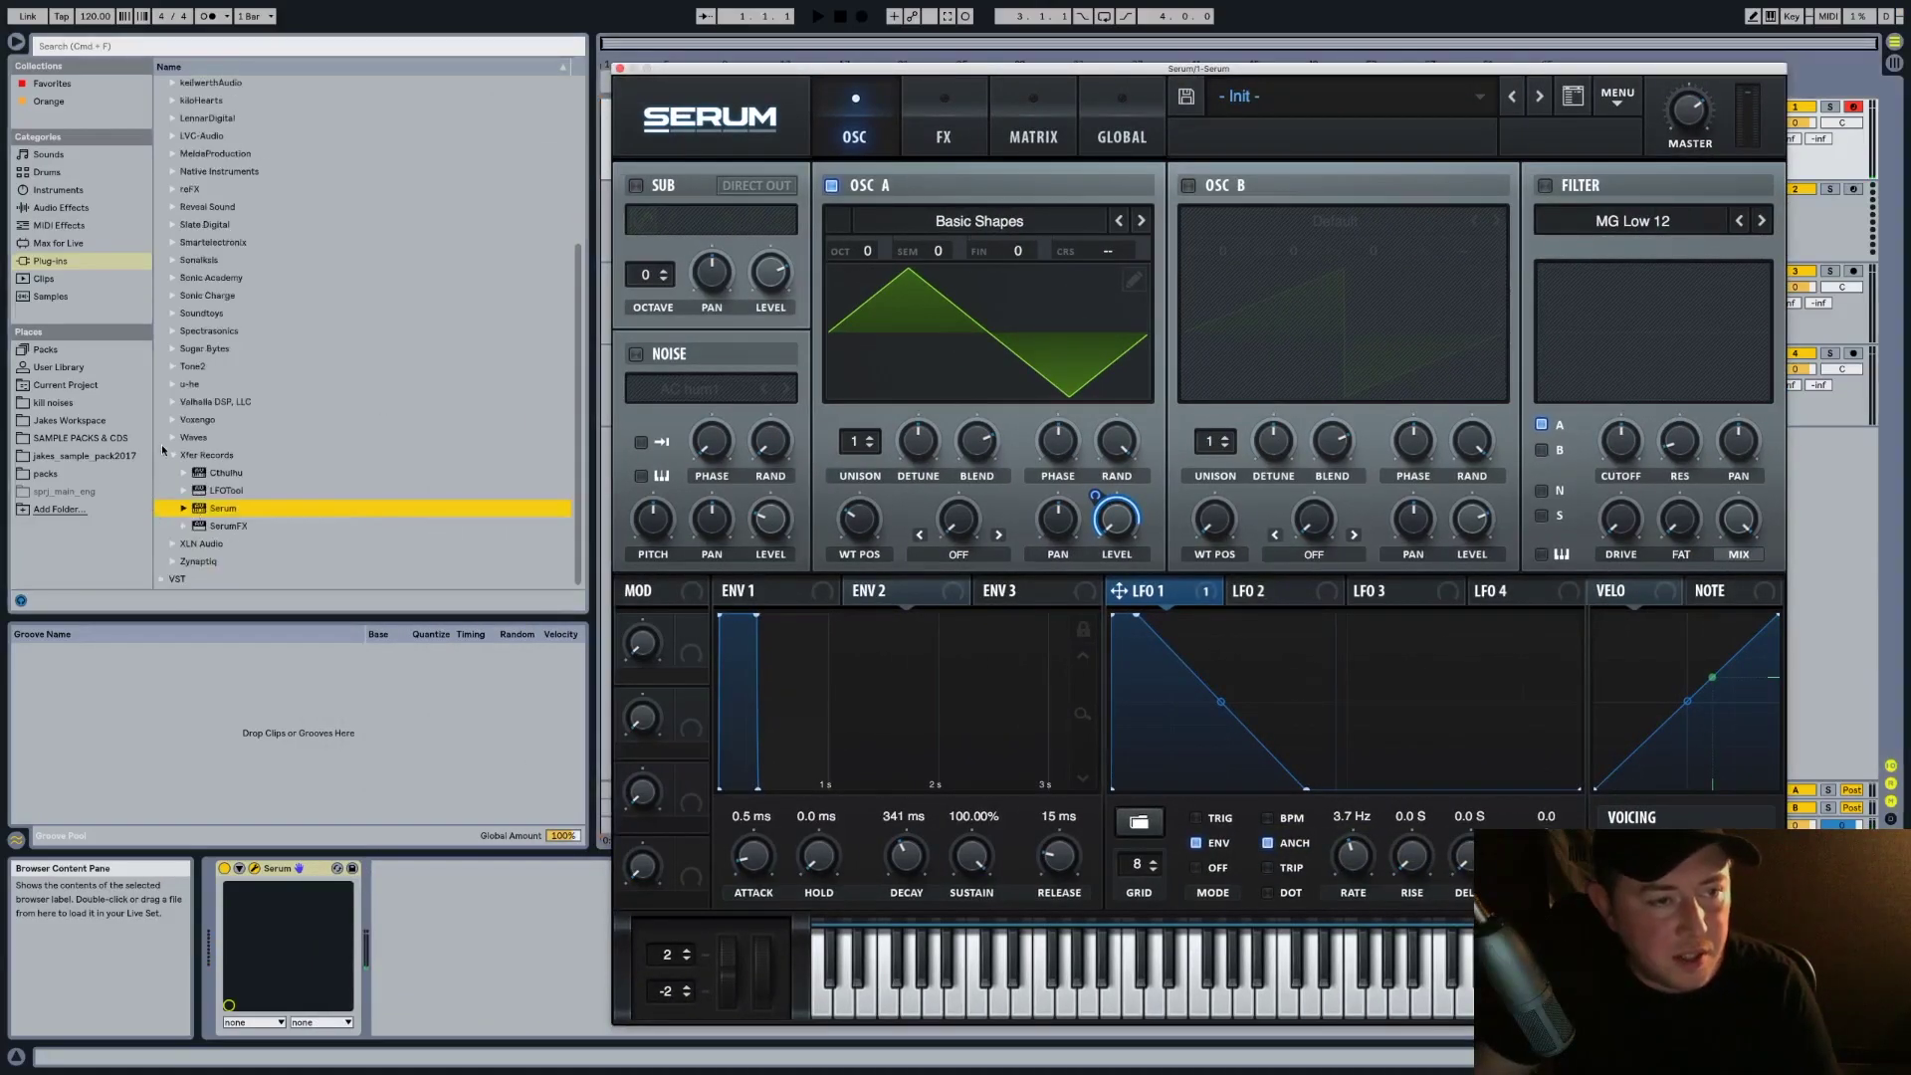
pyautogui.click(61, 207)
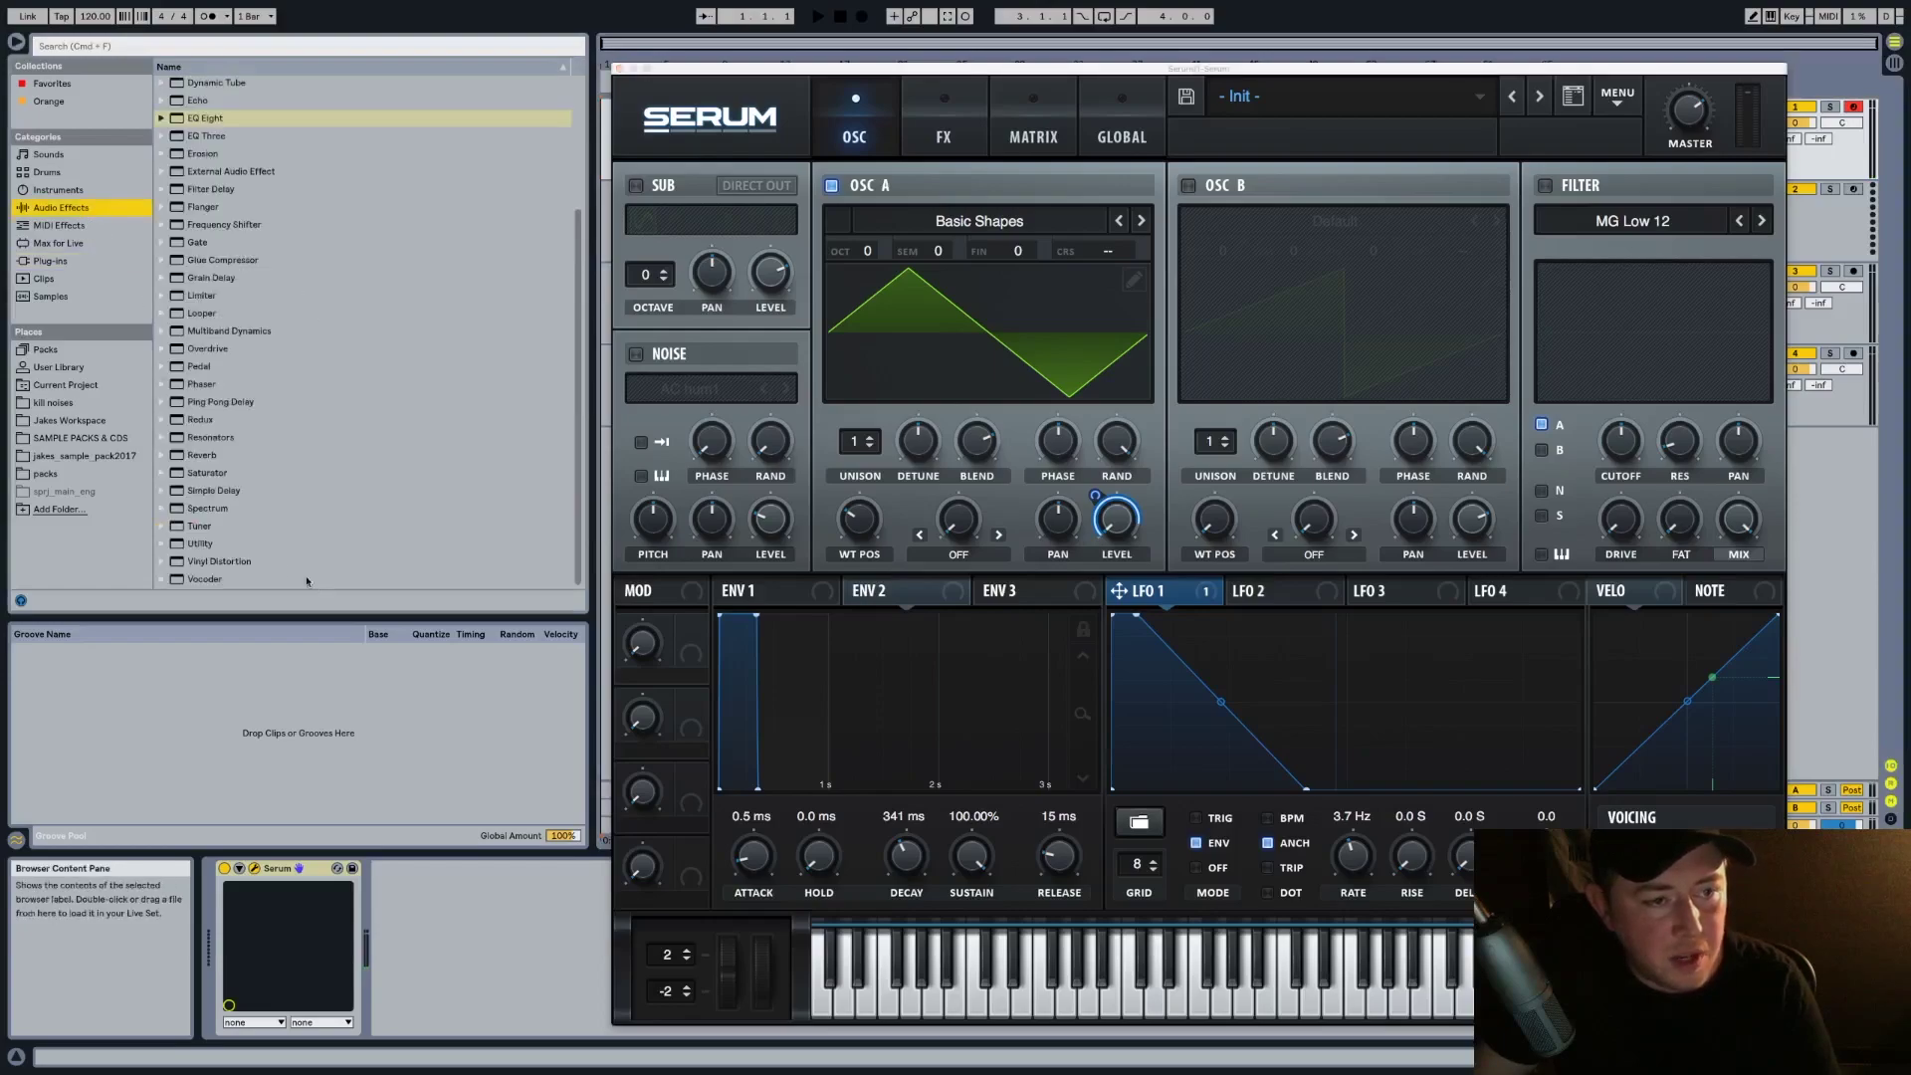
pyautogui.doubleClick(220, 508)
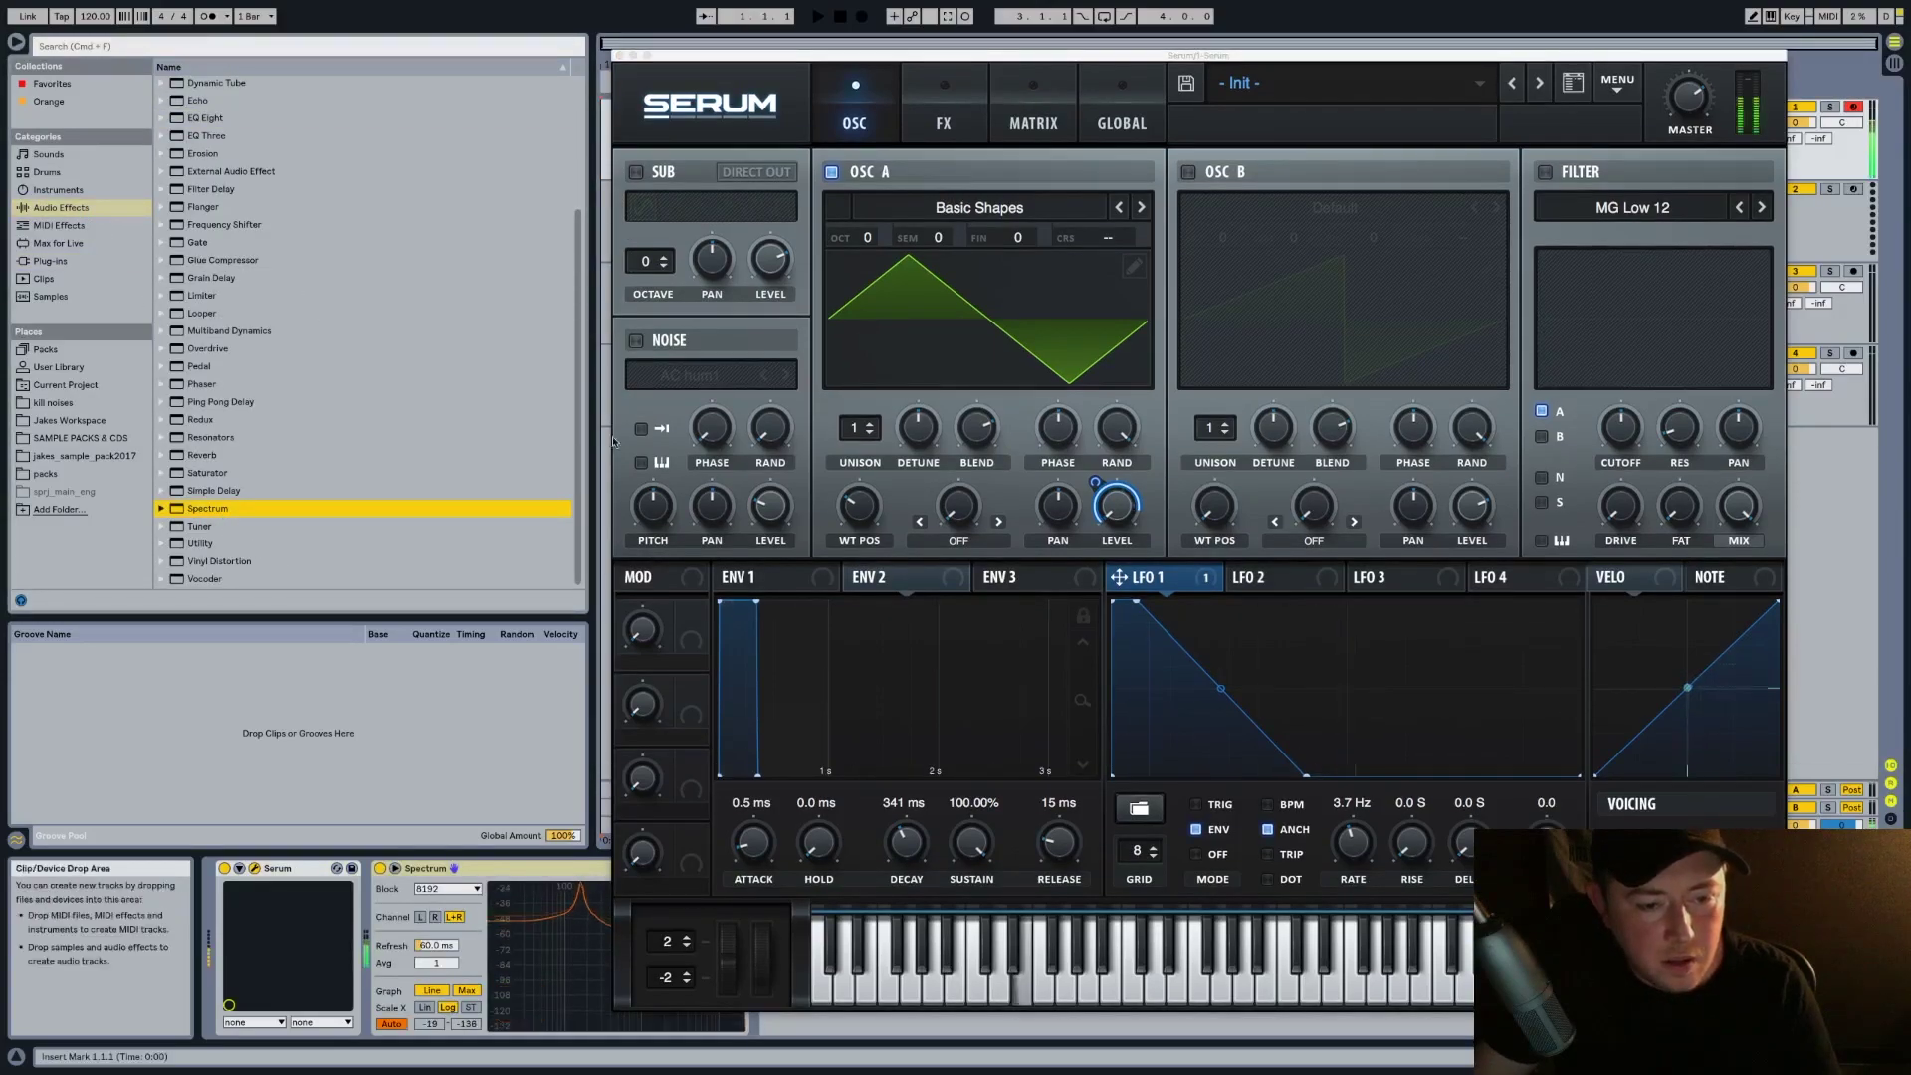
# Bend LFO 1's falling slope downward into a concave decay curve, keeping the Spectrum display uncovered
pyautogui.moveTo(697, 55); pyautogui.dragTo(888, 69)
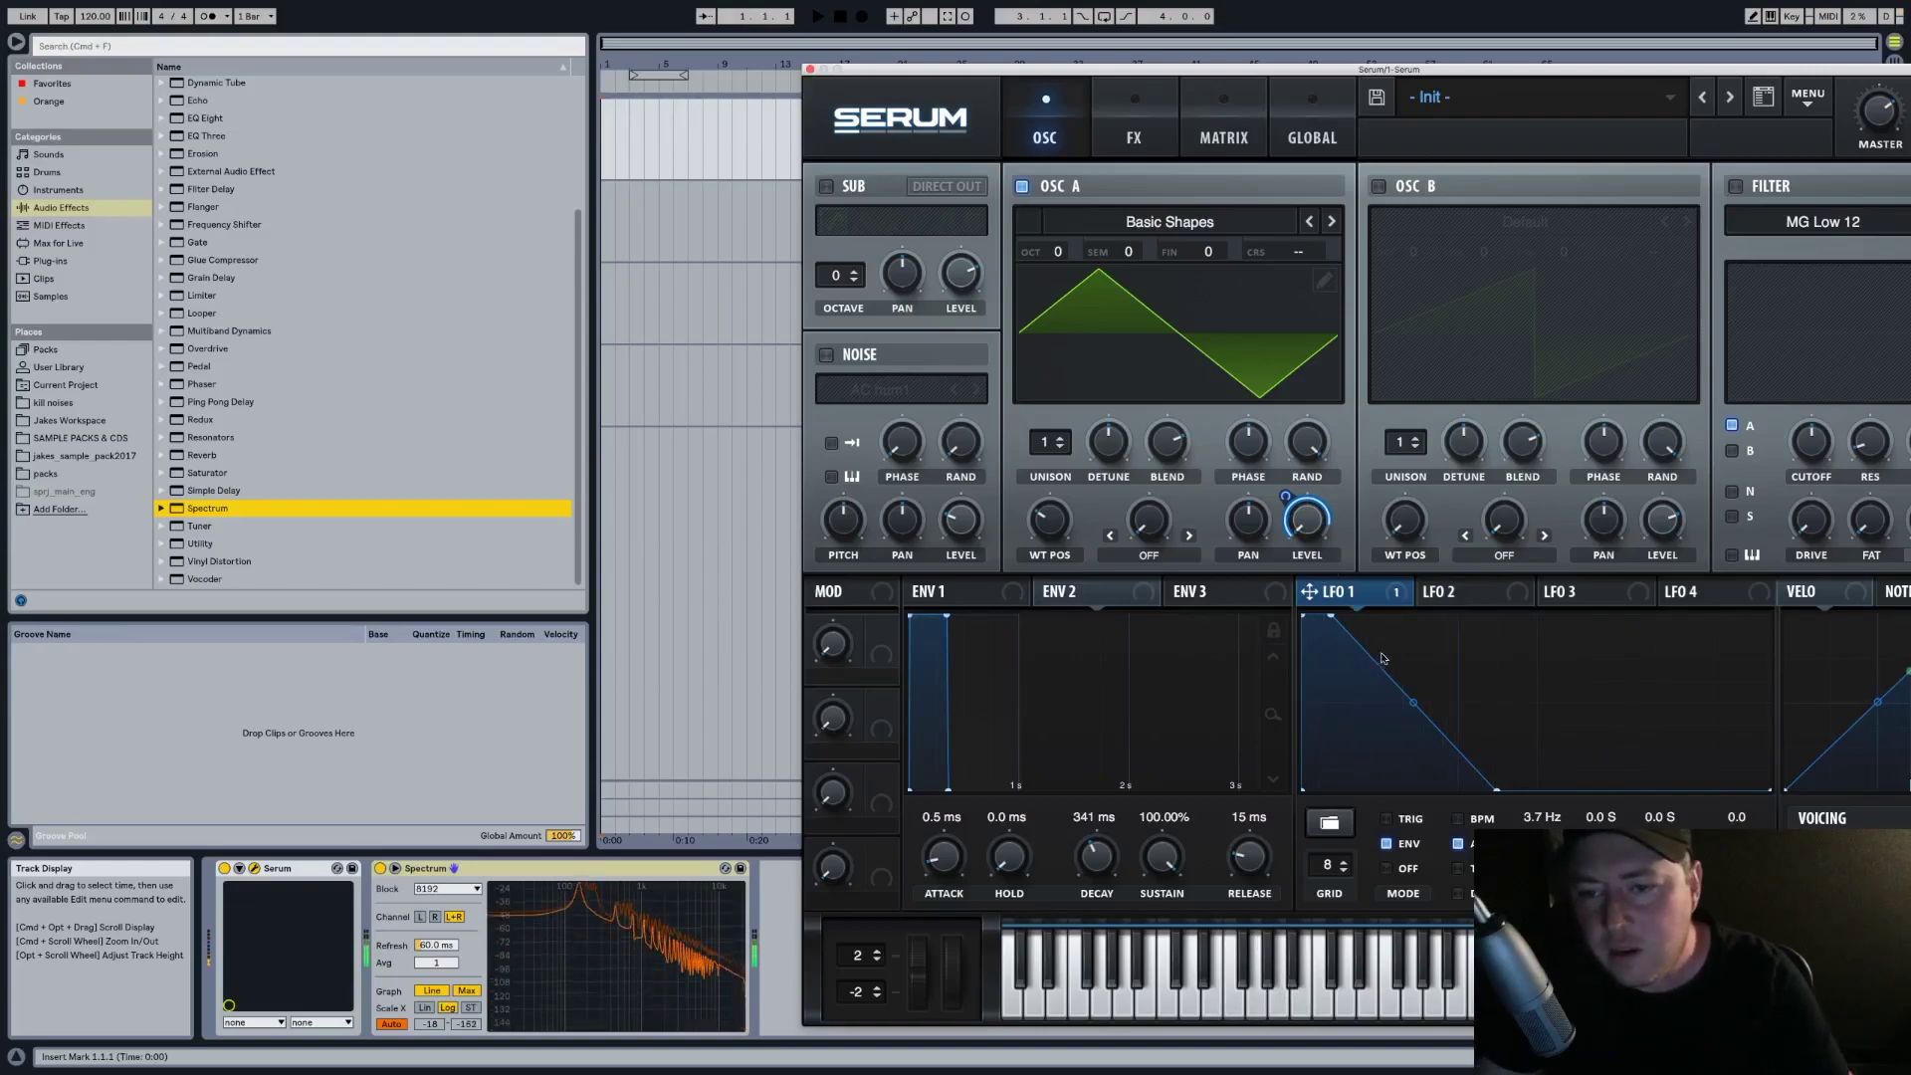
pyautogui.moveTo(1406, 707); pyautogui.dragTo(1412, 741)
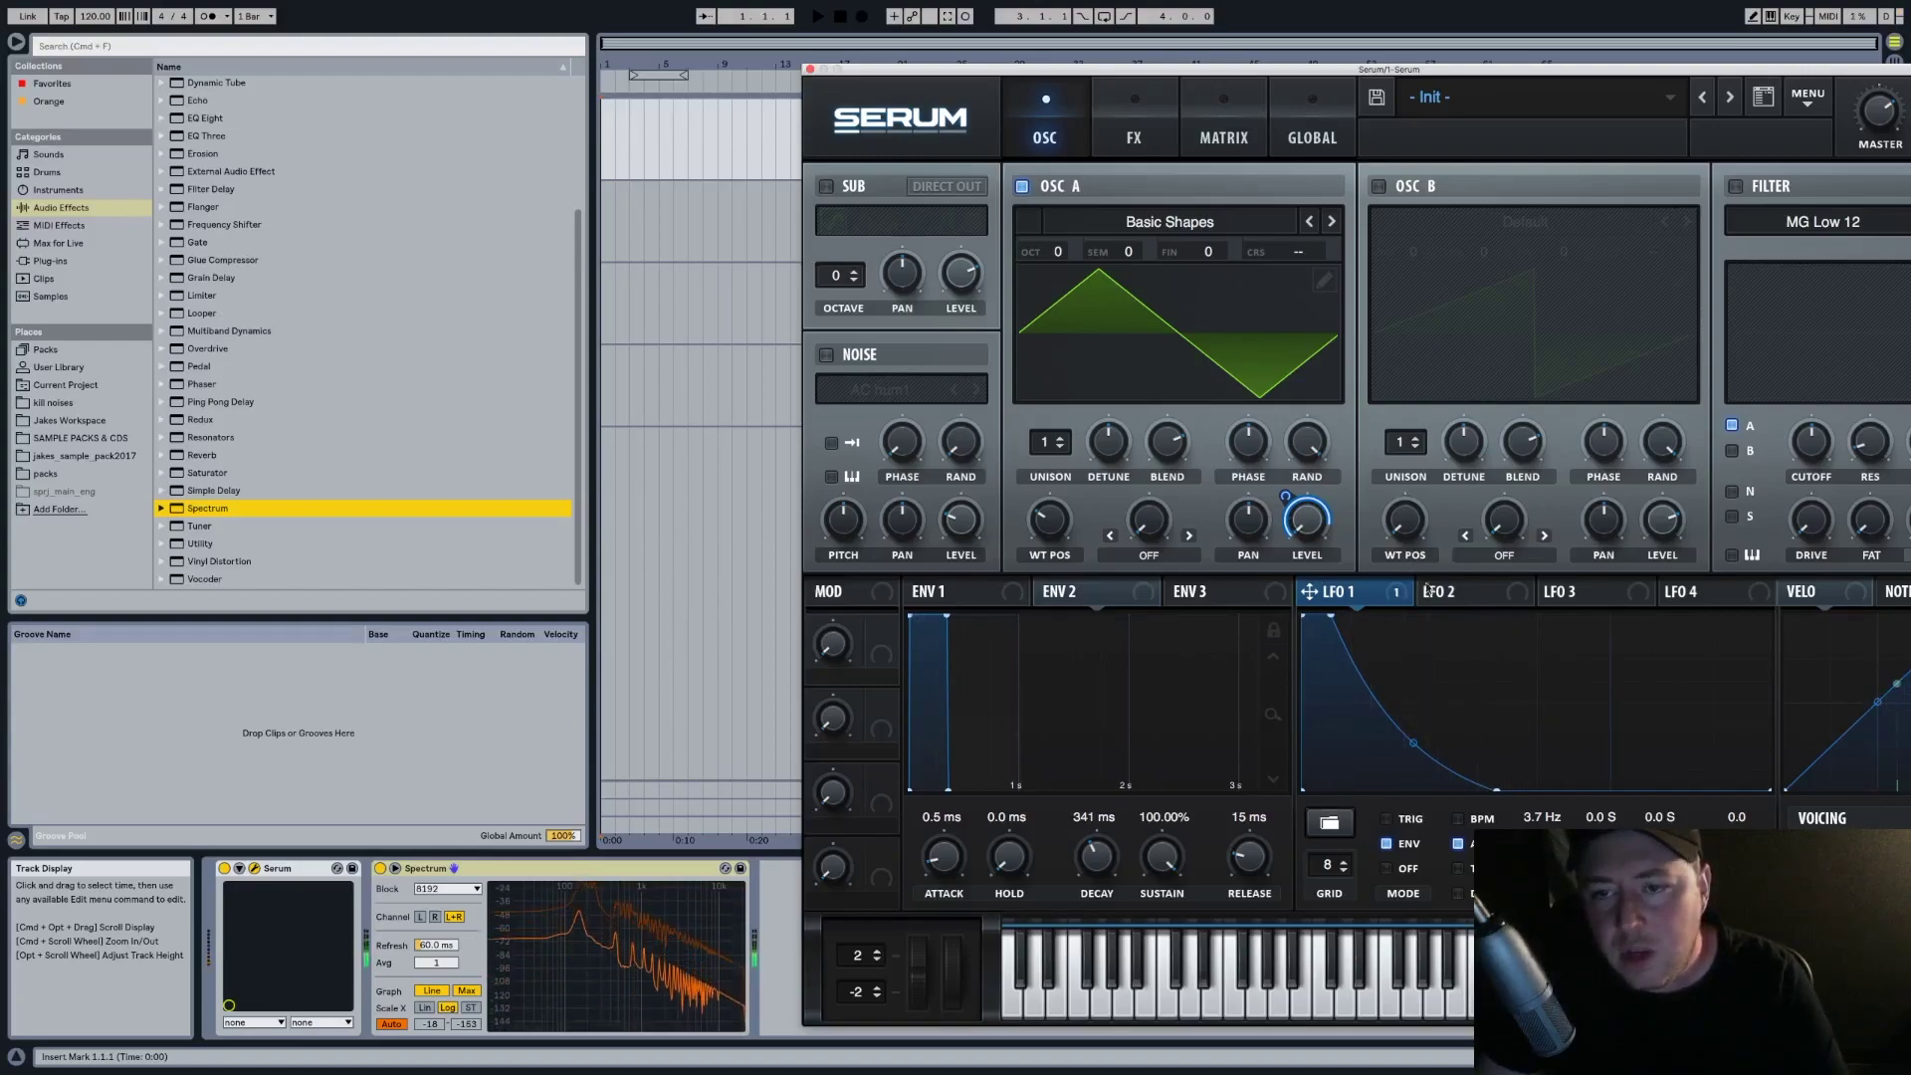
# Set LFO 2 to envelope mode with BPM sync off and move its peak to the start as a descending ramp
pyautogui.click(1477, 595)
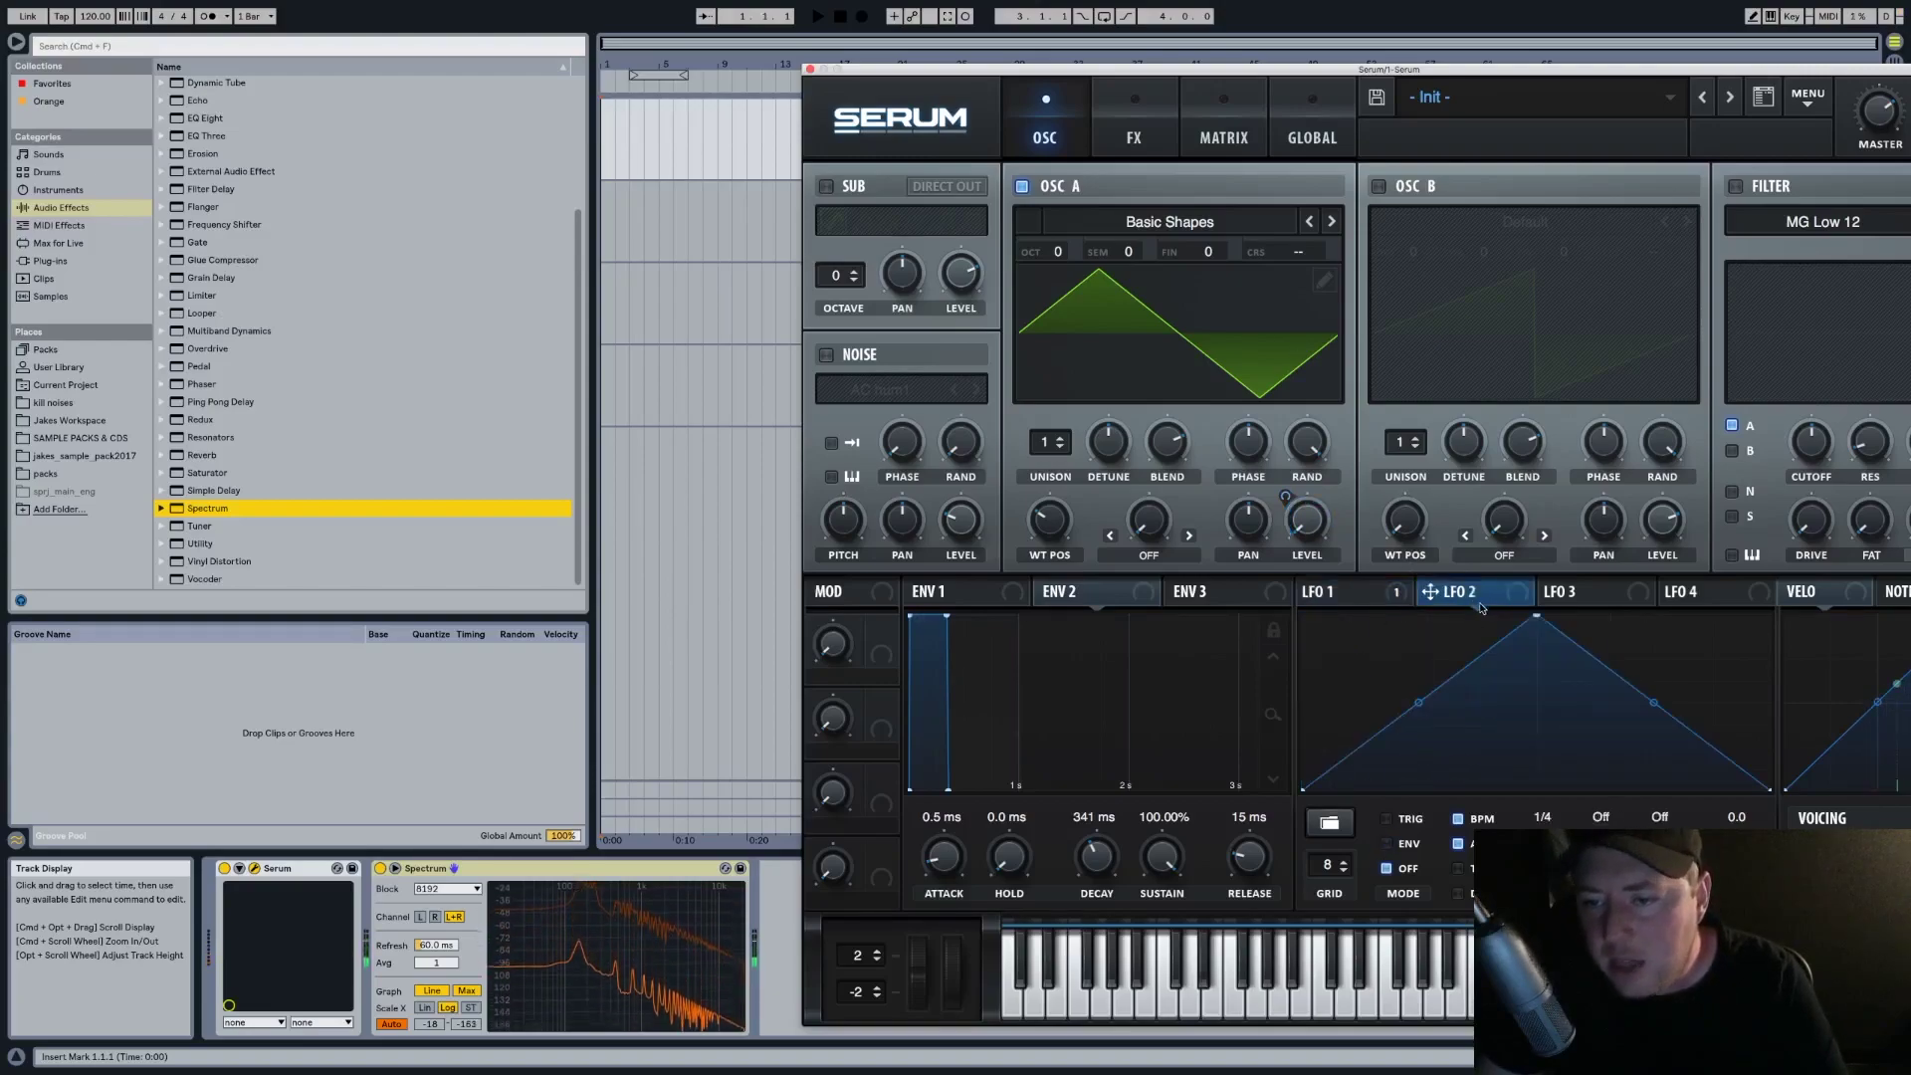
pyautogui.click(1388, 846)
pyautogui.moveTo(1535, 618); pyautogui.dragTo(1303, 618)
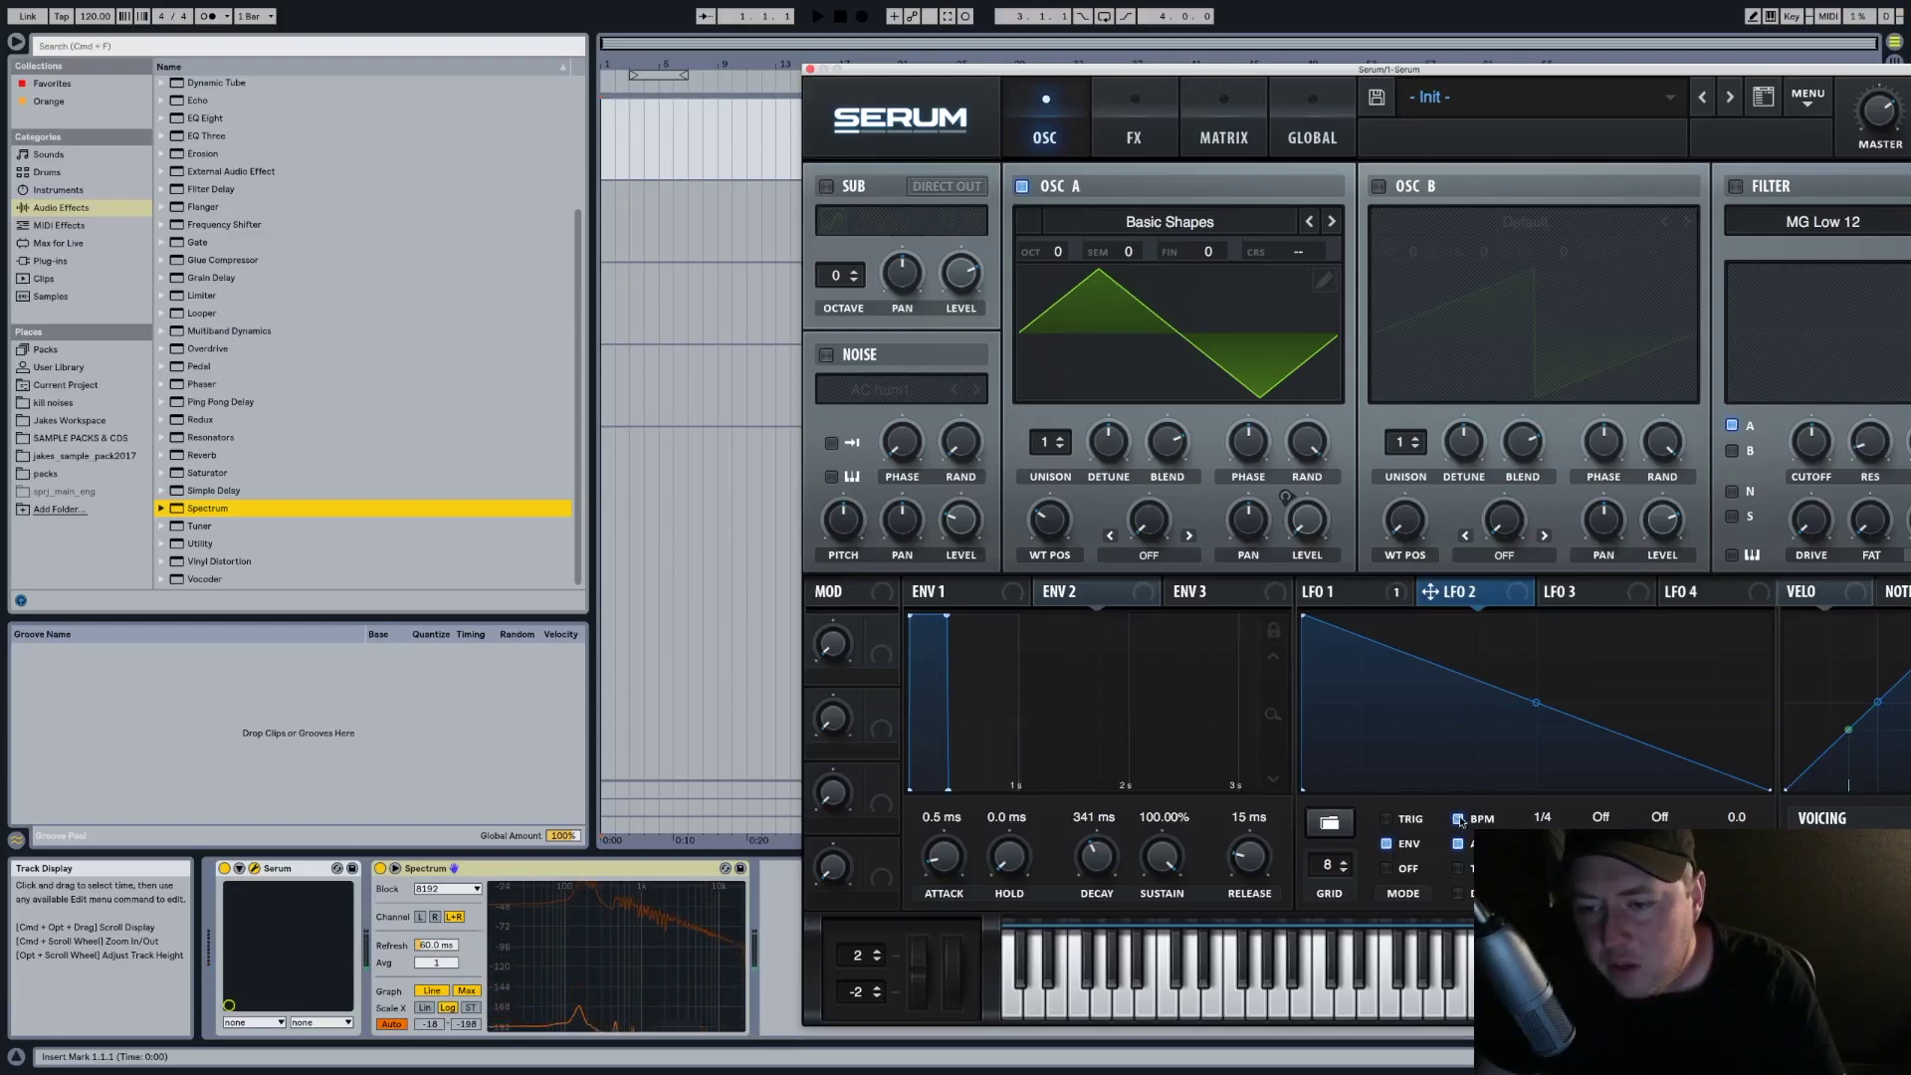
# Assign LFO 2 to oscillator A's coarse pitch and open the modulation matrix
pyautogui.moveTo(1427, 595); pyautogui.dragTo(1298, 253)
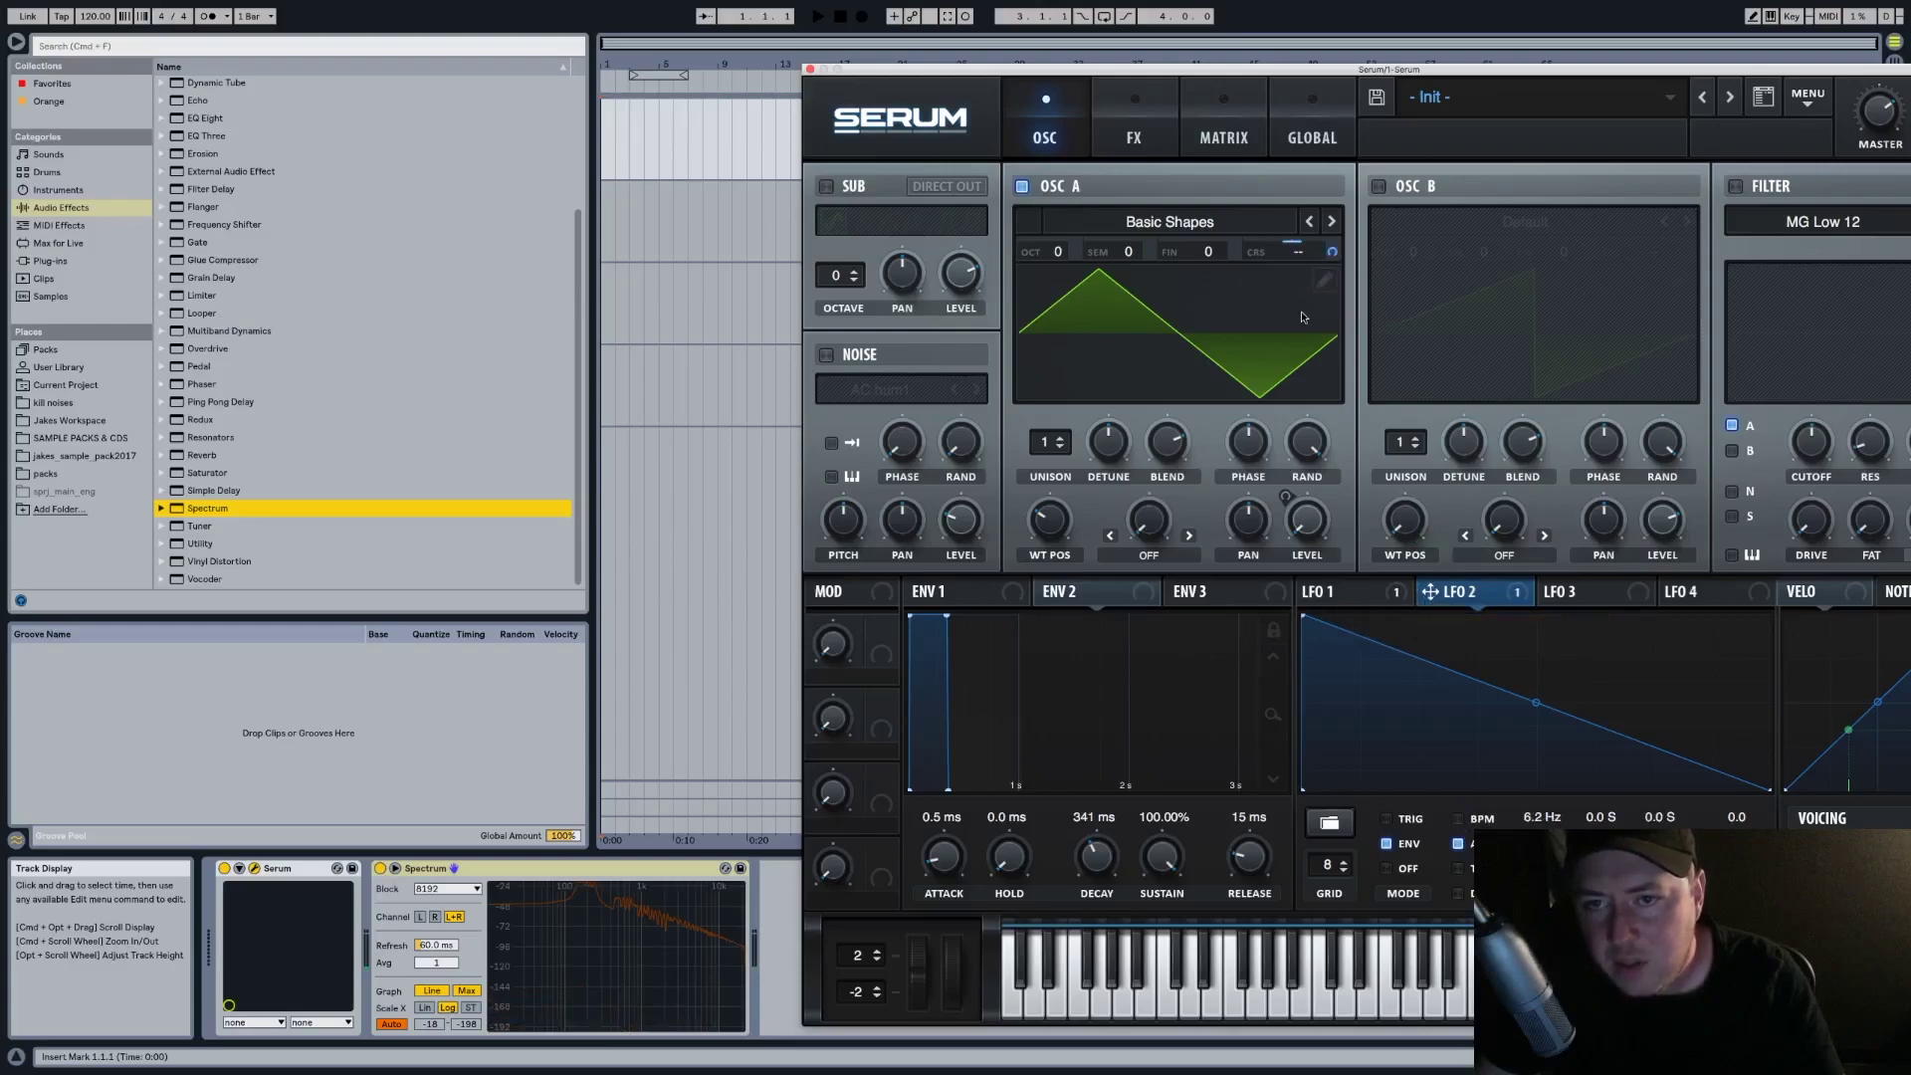
pyautogui.click(1132, 127)
pyautogui.click(1209, 124)
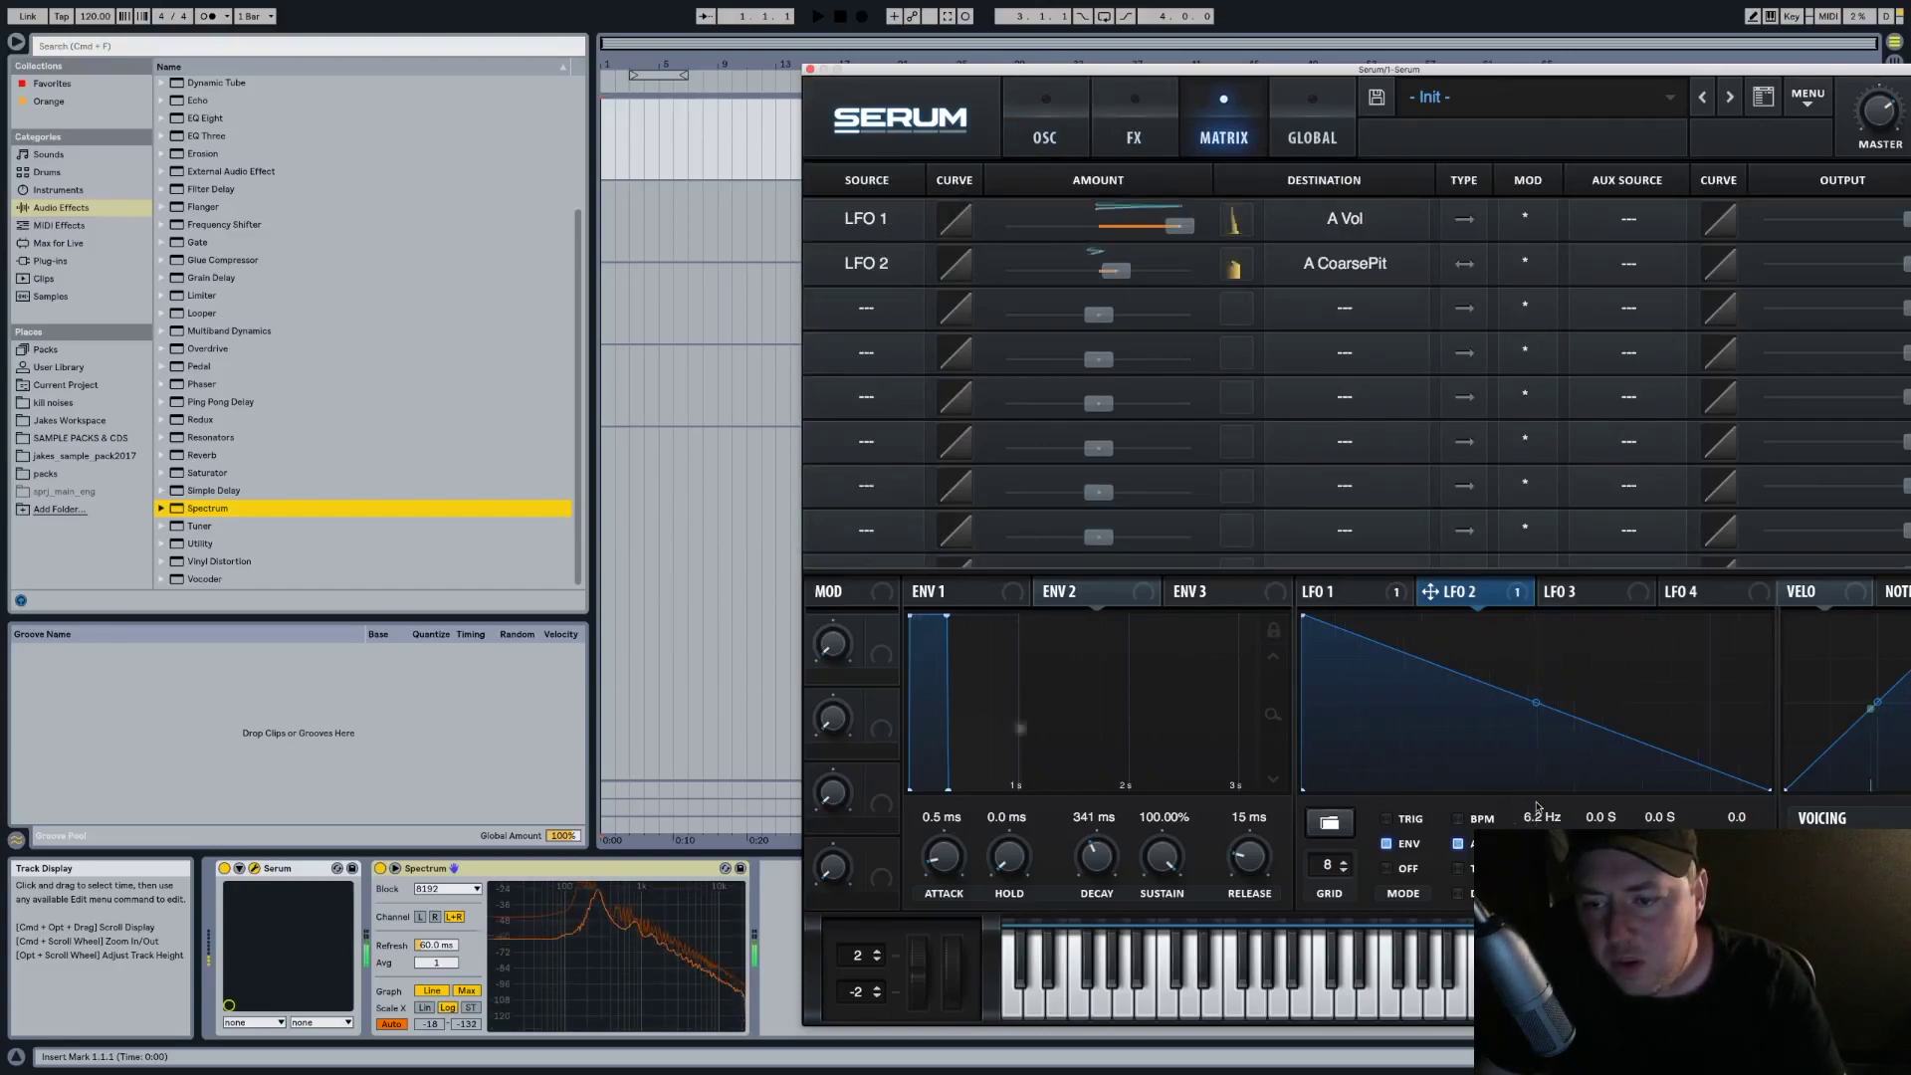
# Add a point to LFO 2 near the start at zero and bend the slope into a very steep, short pitch drop
pyautogui.doubleClick(1495, 733)
pyautogui.moveTo(1495, 733); pyautogui.dragTo(1384, 797)
pyautogui.moveTo(1360, 725); pyautogui.dragTo(1320, 797)
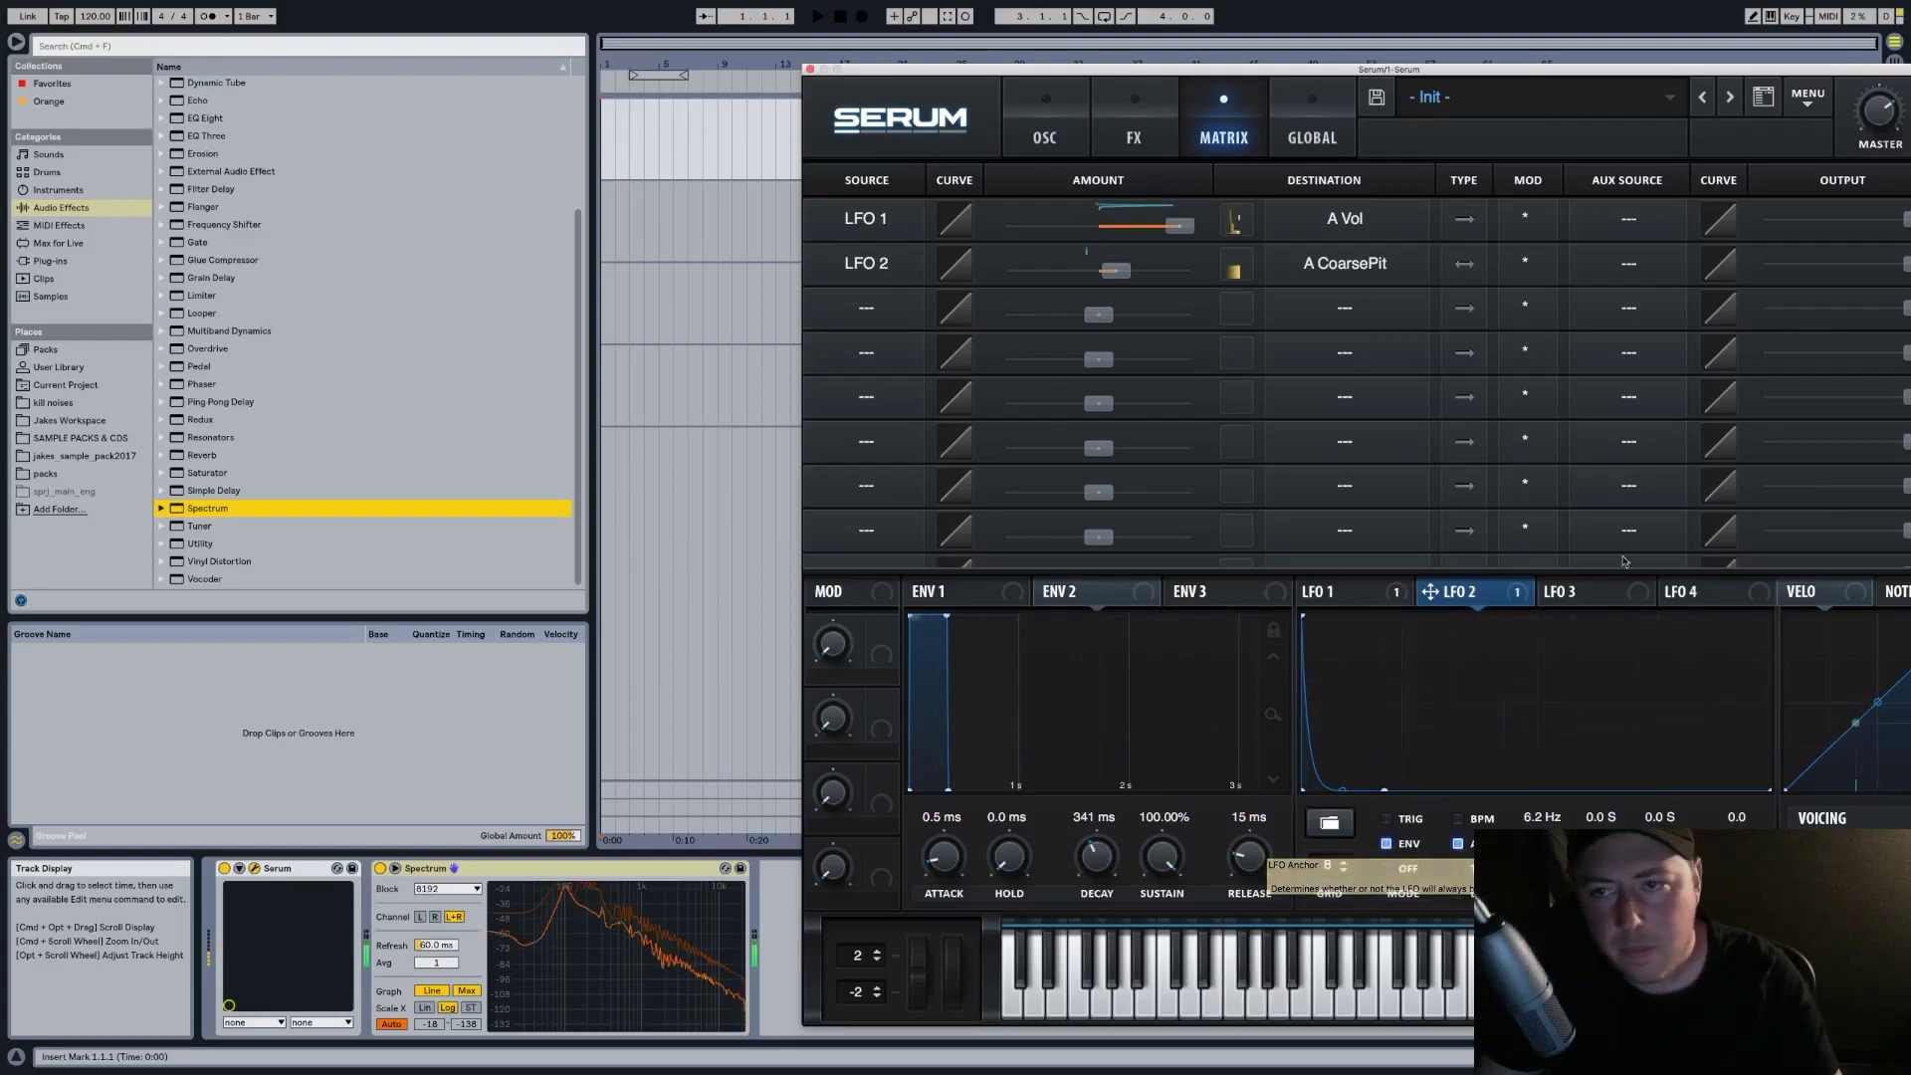
# Make LFO 2's coarse-pitch modulation unidirectional, raise its amount to near maximum, and nudge LFO 2's zero point slightly later
pyautogui.click(1463, 264)
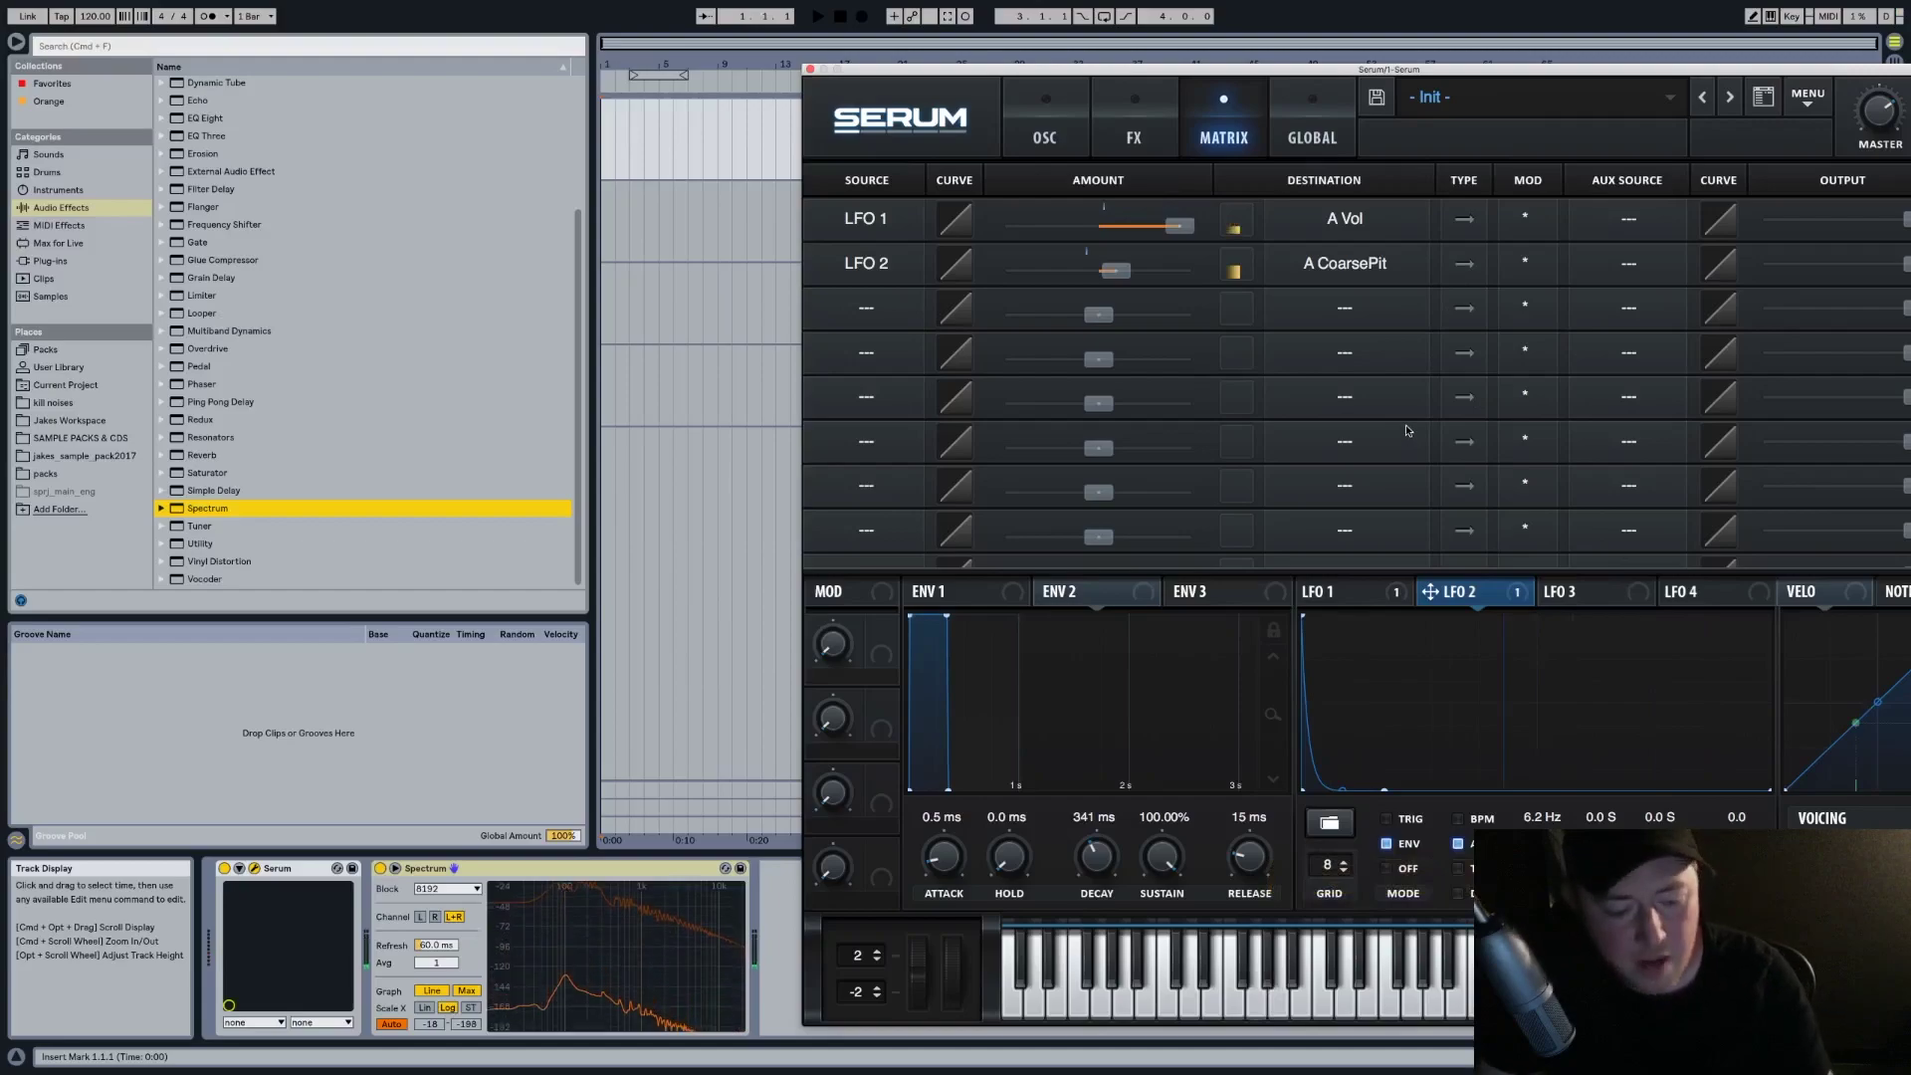
pyautogui.moveTo(1114, 270); pyautogui.dragTo(1145, 278)
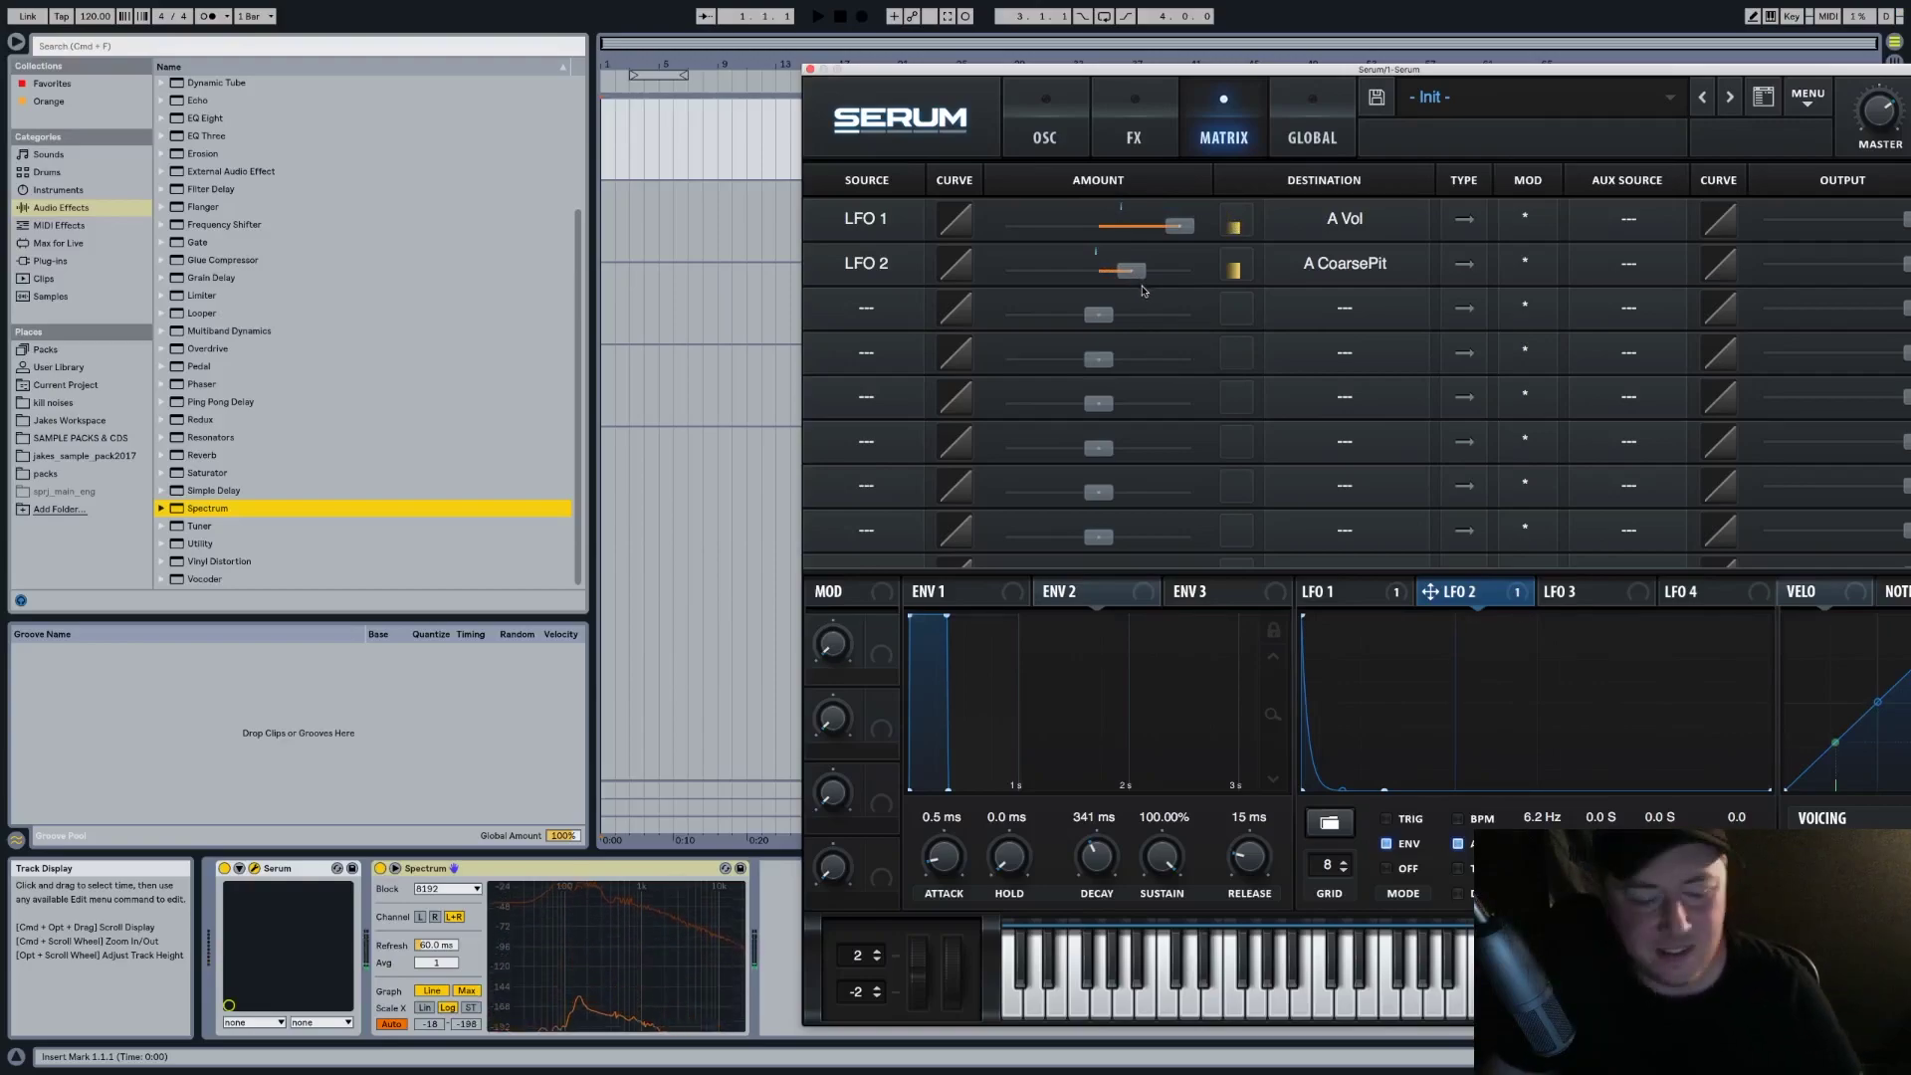
pyautogui.moveTo(1130, 270); pyautogui.dragTo(1176, 270)
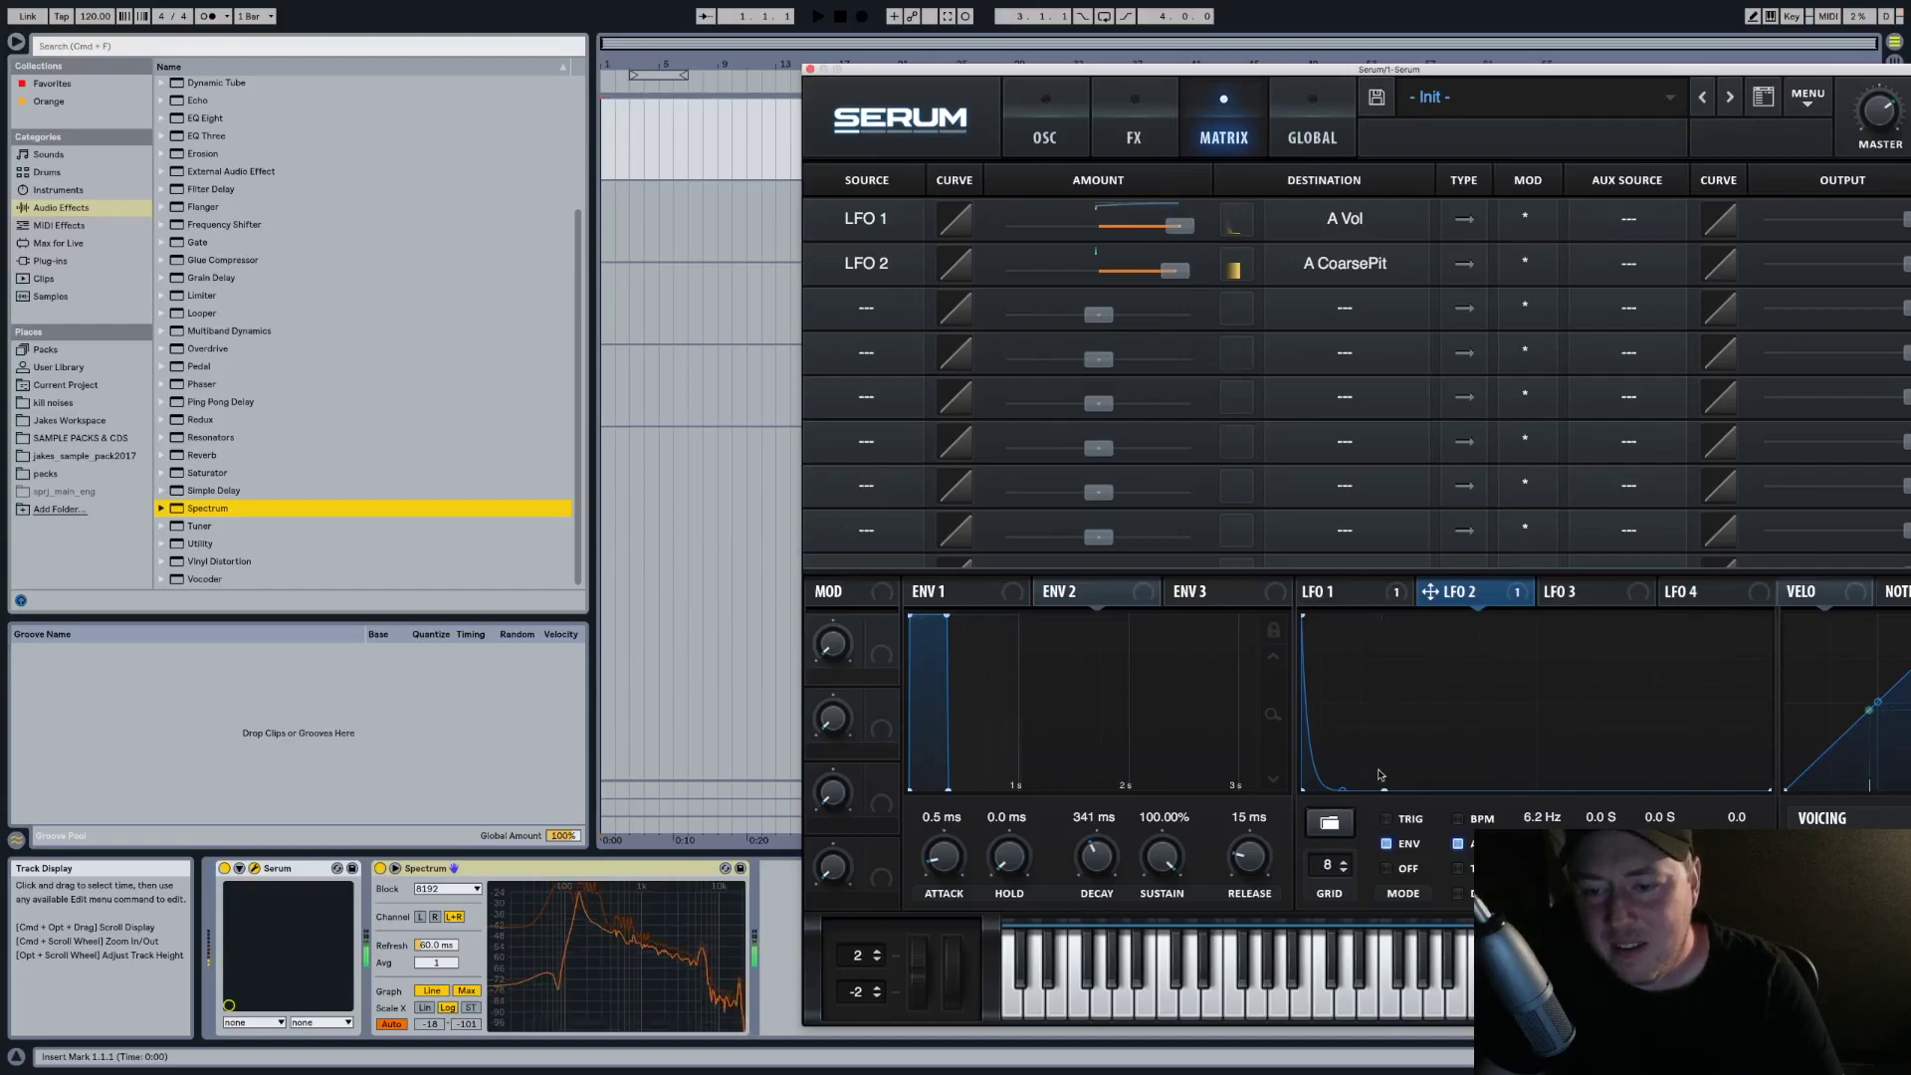
pyautogui.moveTo(1386, 789)
pyautogui.mouseDown()
pyautogui.moveTo(1458, 795)
pyautogui.moveTo(1392, 804)
pyautogui.mouseUp()
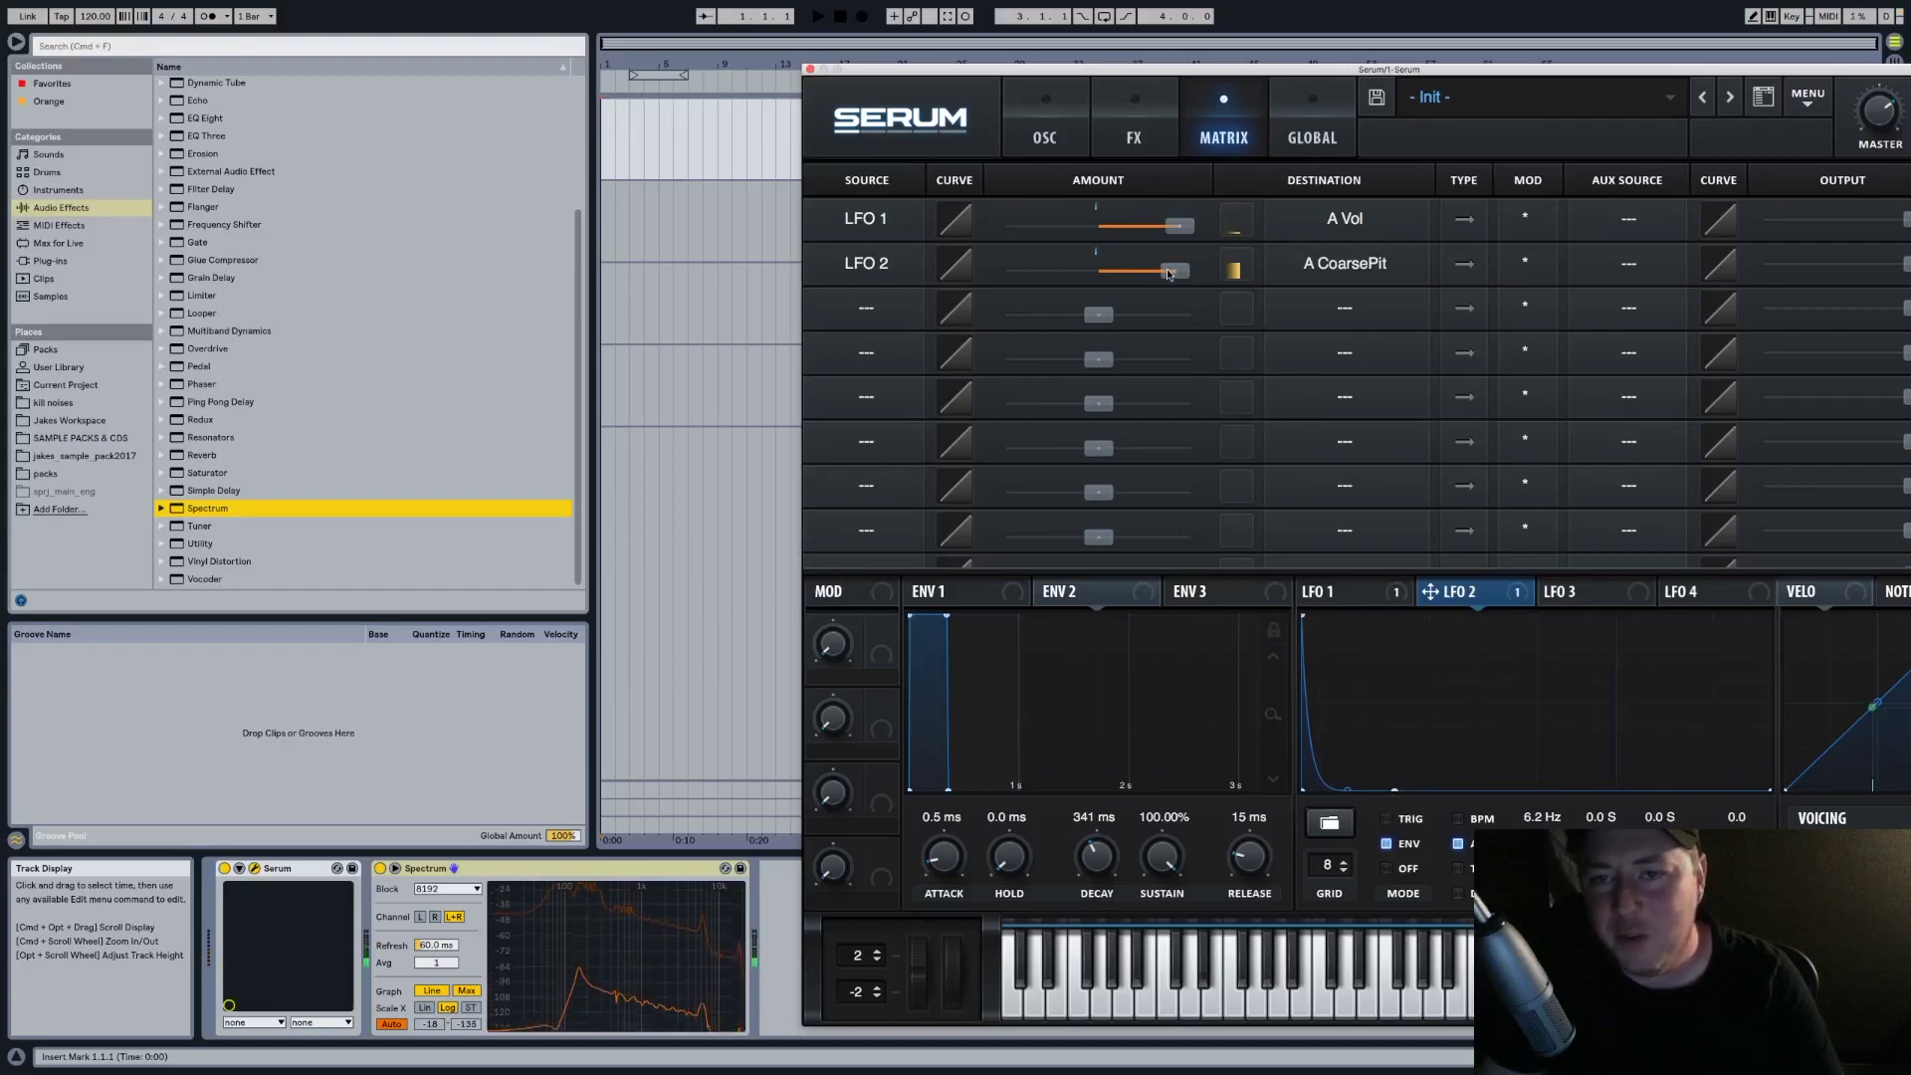
# Reduce LFO 2's modulation amount on oscillator A's coarse pitch to a moderate level
pyautogui.moveTo(1169, 274); pyautogui.dragTo(1129, 280)
pyautogui.click(1073, 149)
pyautogui.click(1313, 594)
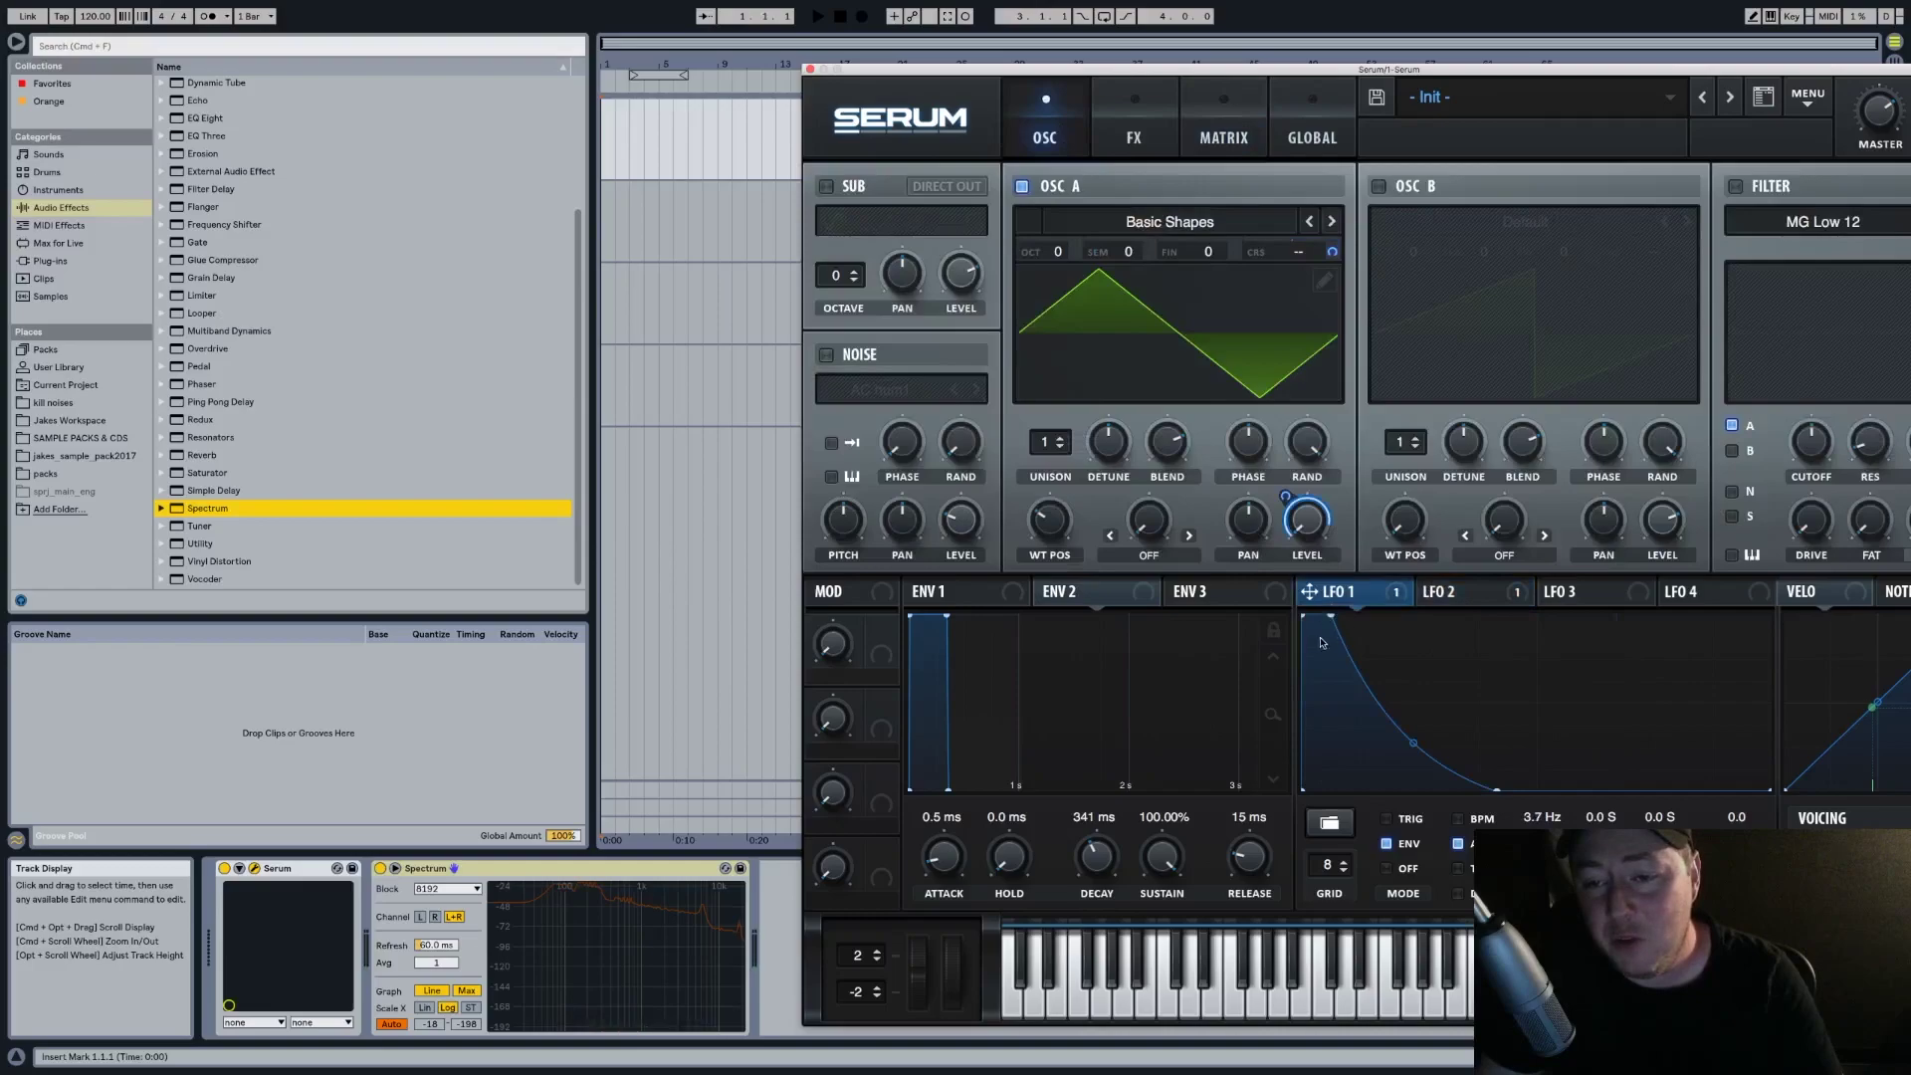
pyautogui.click(1135, 137)
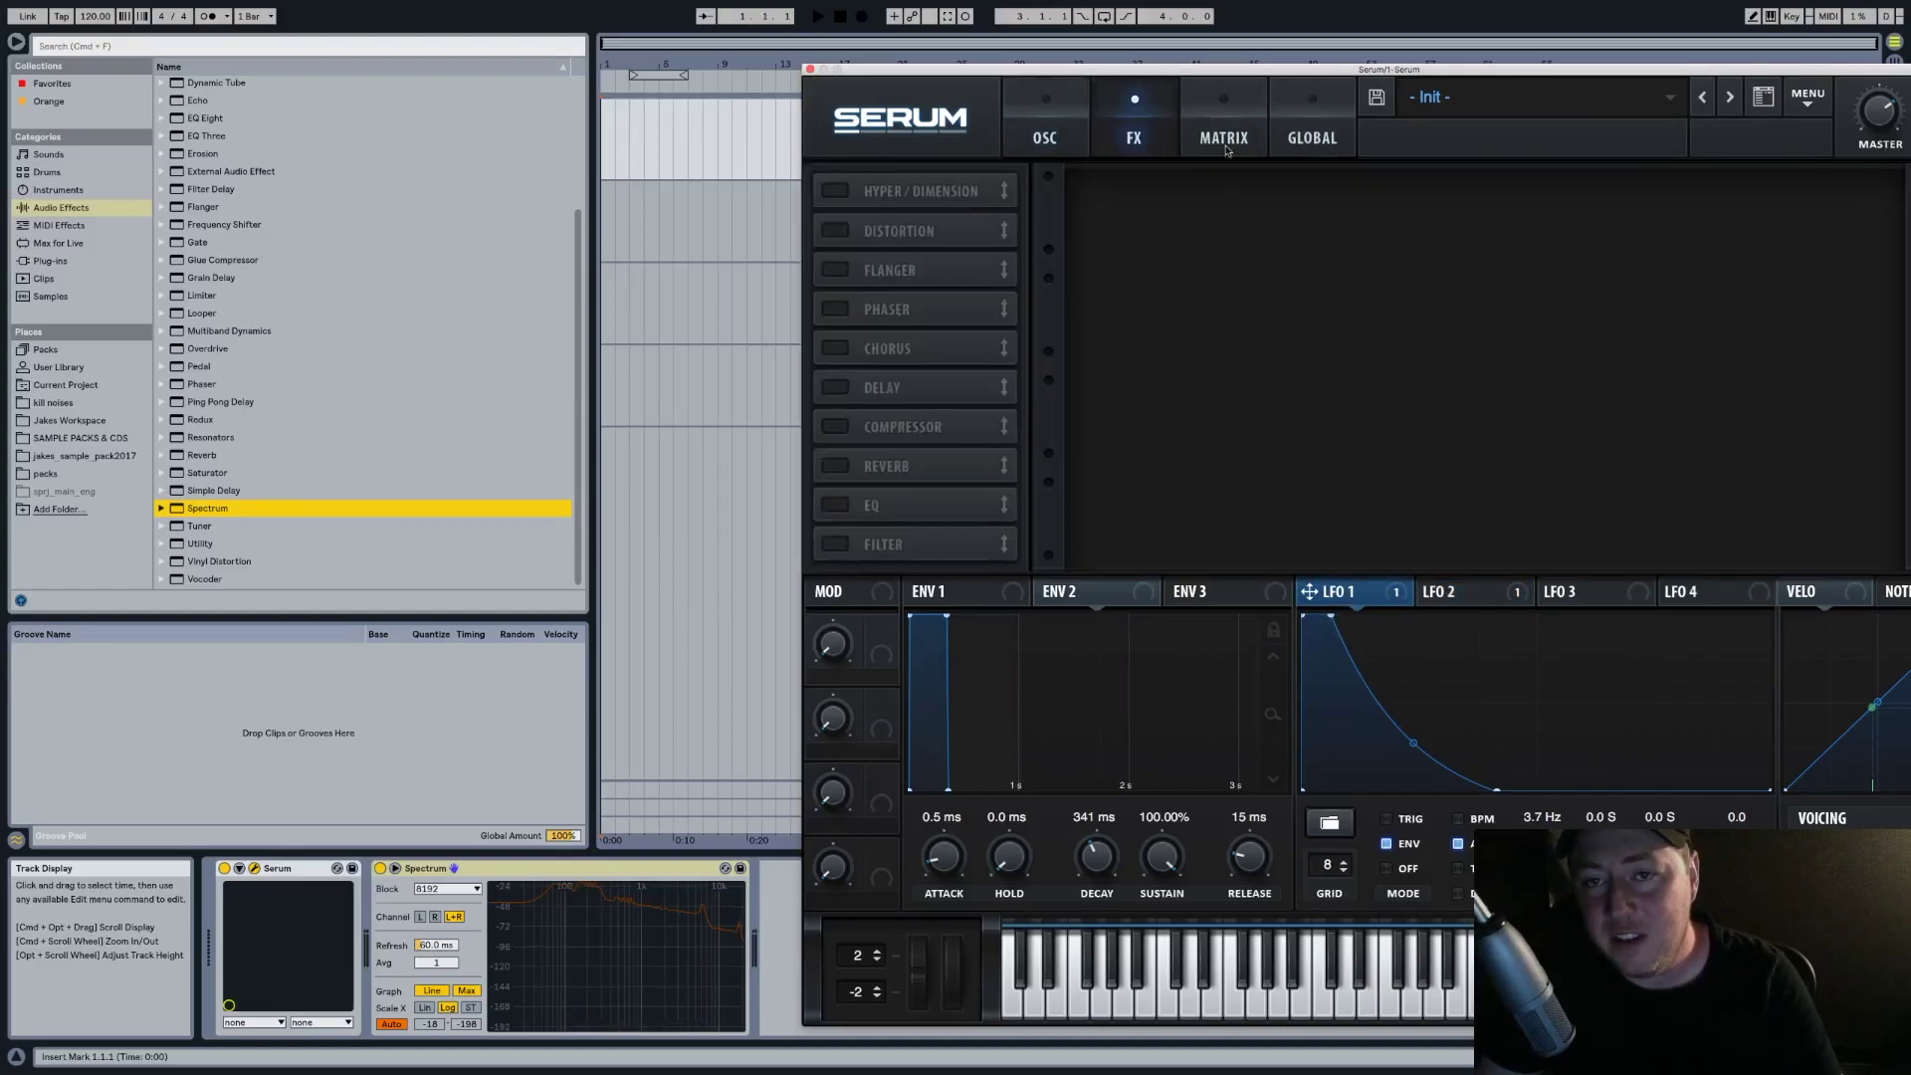
pyautogui.click(1222, 140)
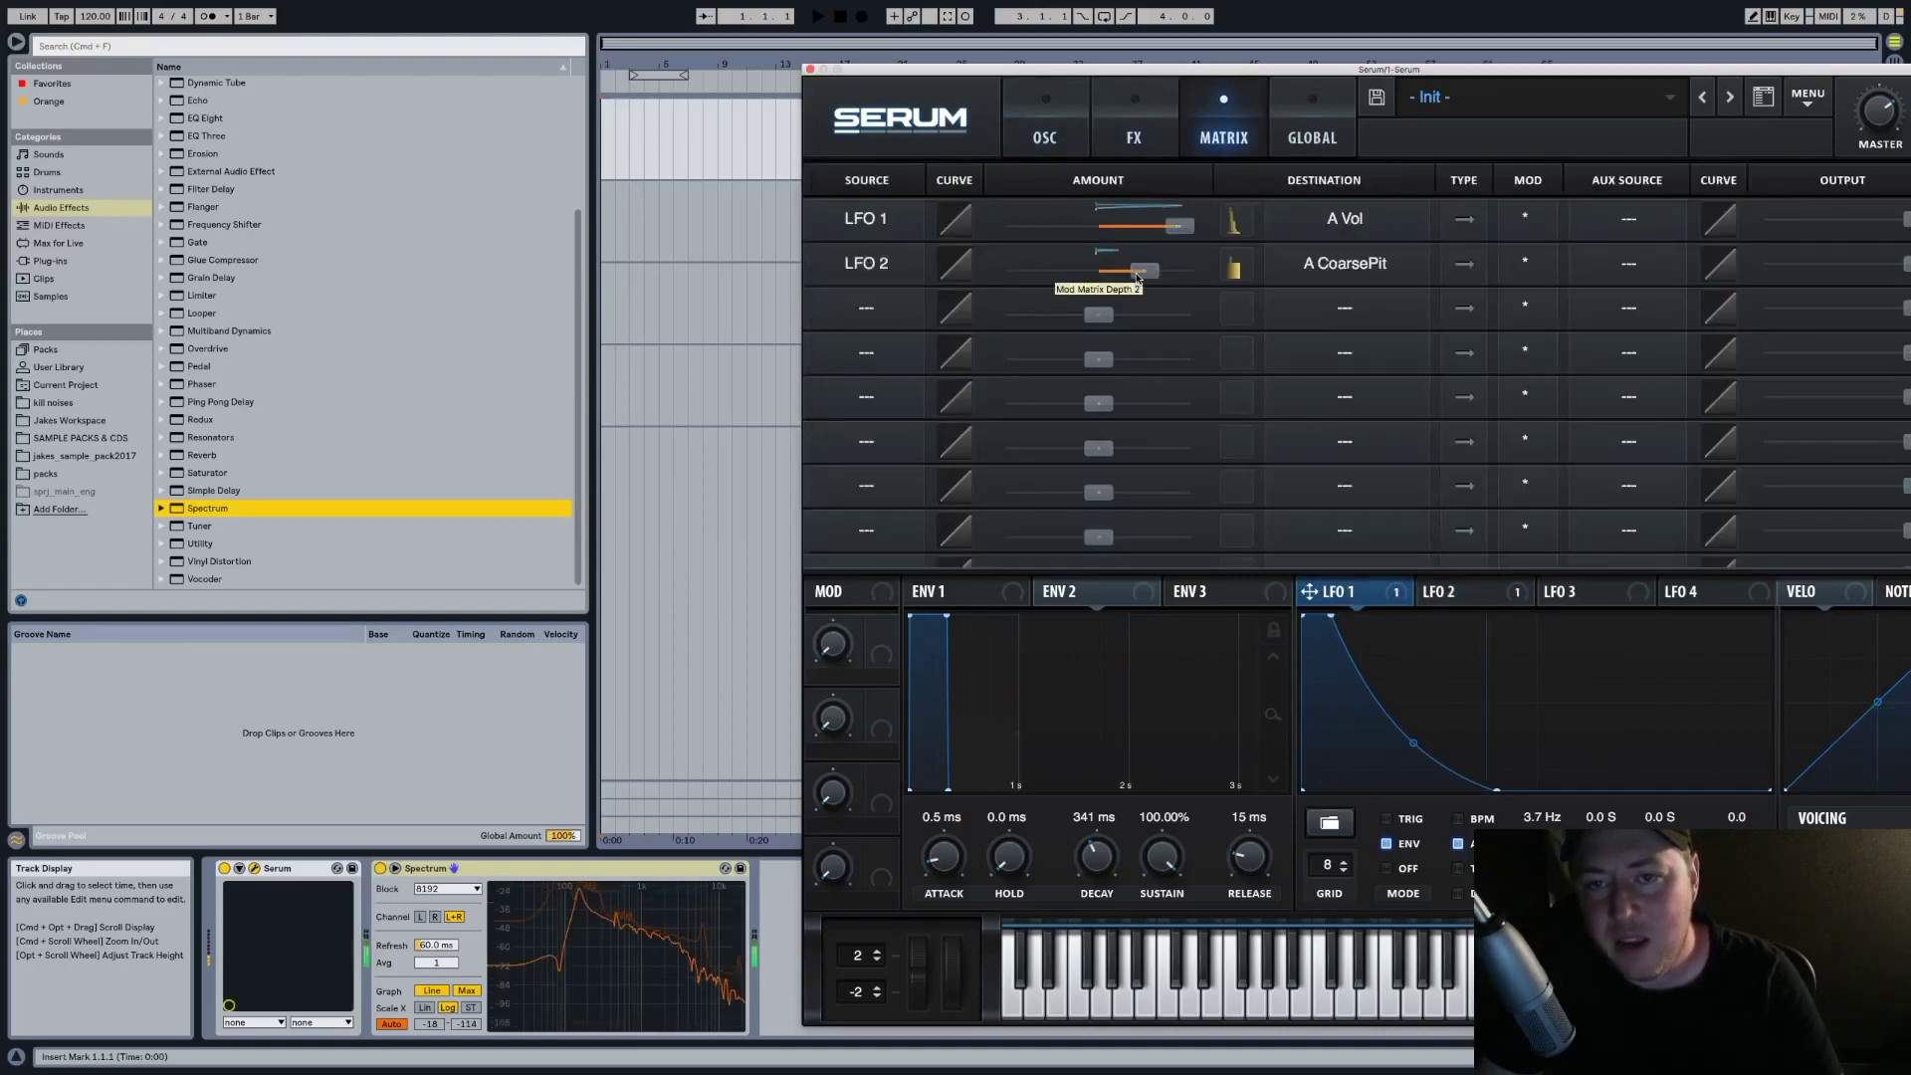
pyautogui.moveTo(1138, 277); pyautogui.dragTo(1132, 277)
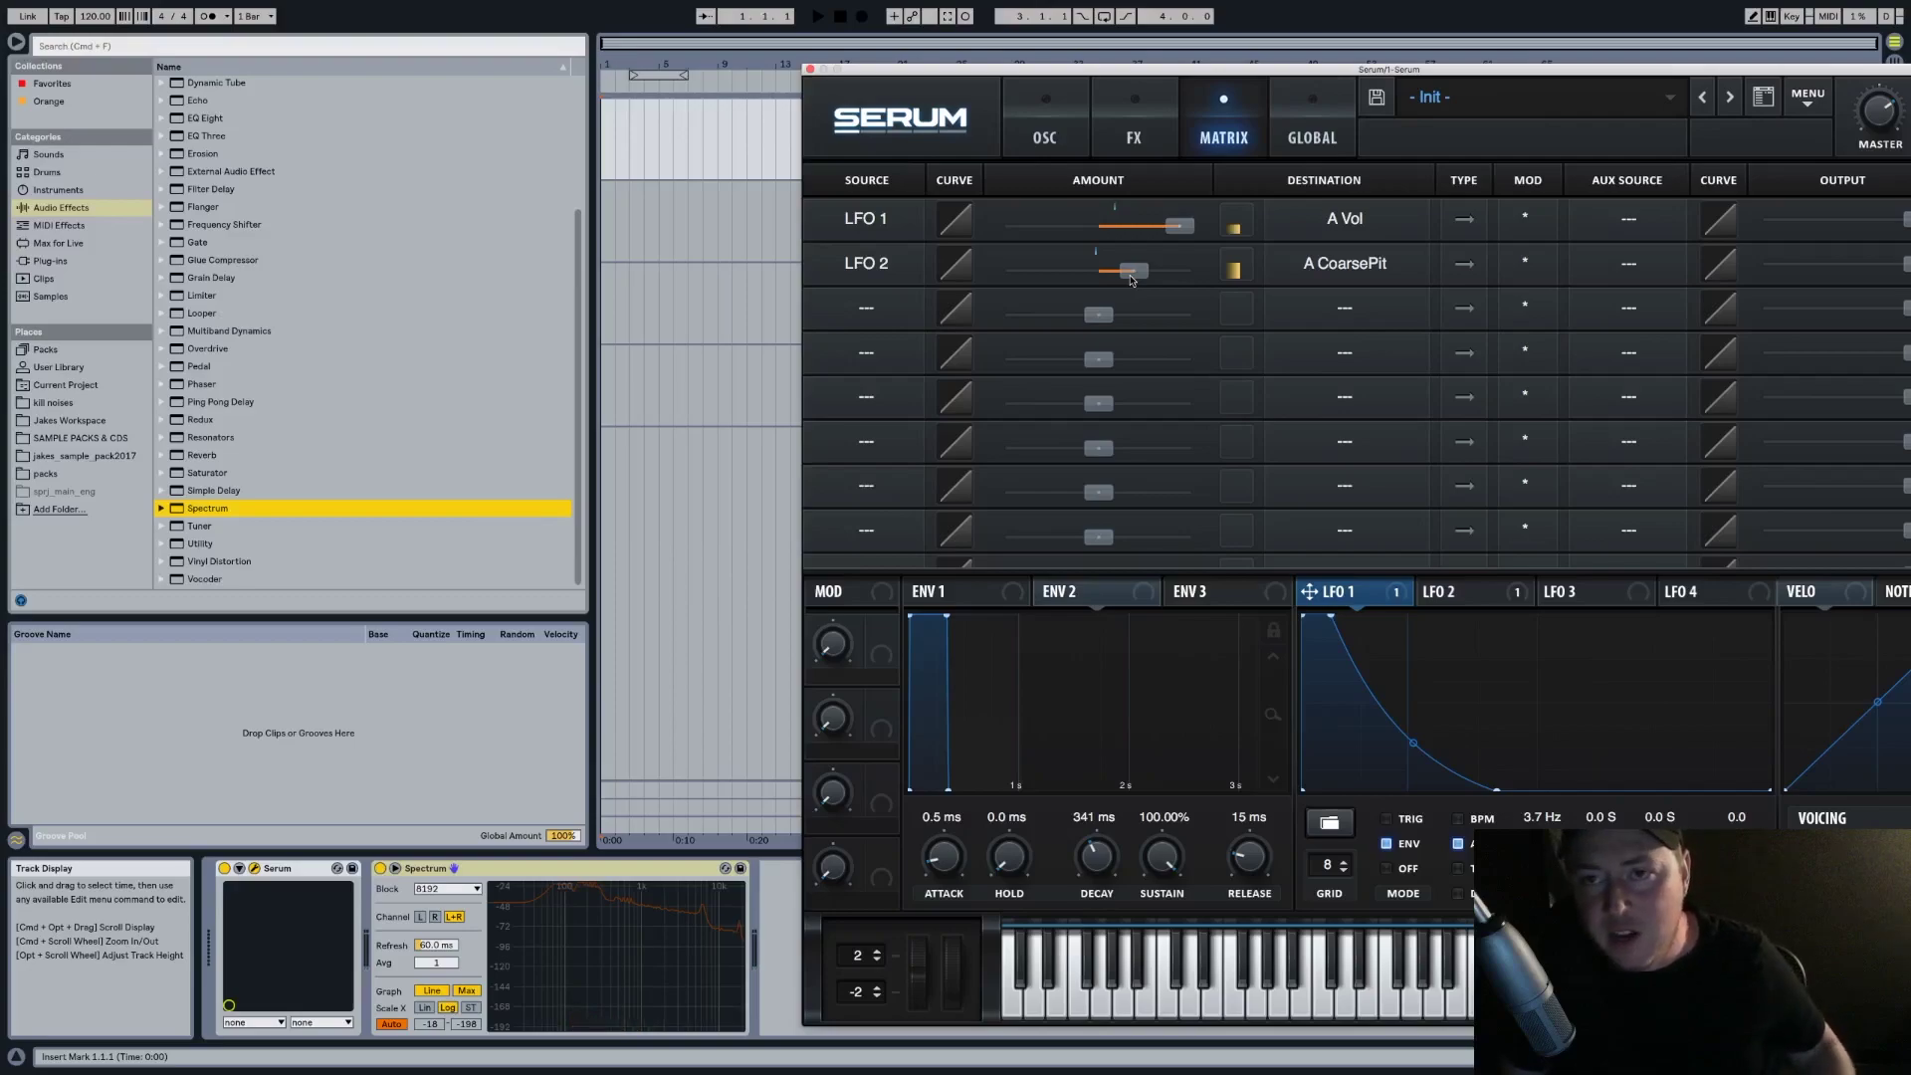
# Assign LFO 3 to the noise oscillator's level, enable the noise oscillator, and load the BrightWhite noise
pyautogui.click(1068, 142)
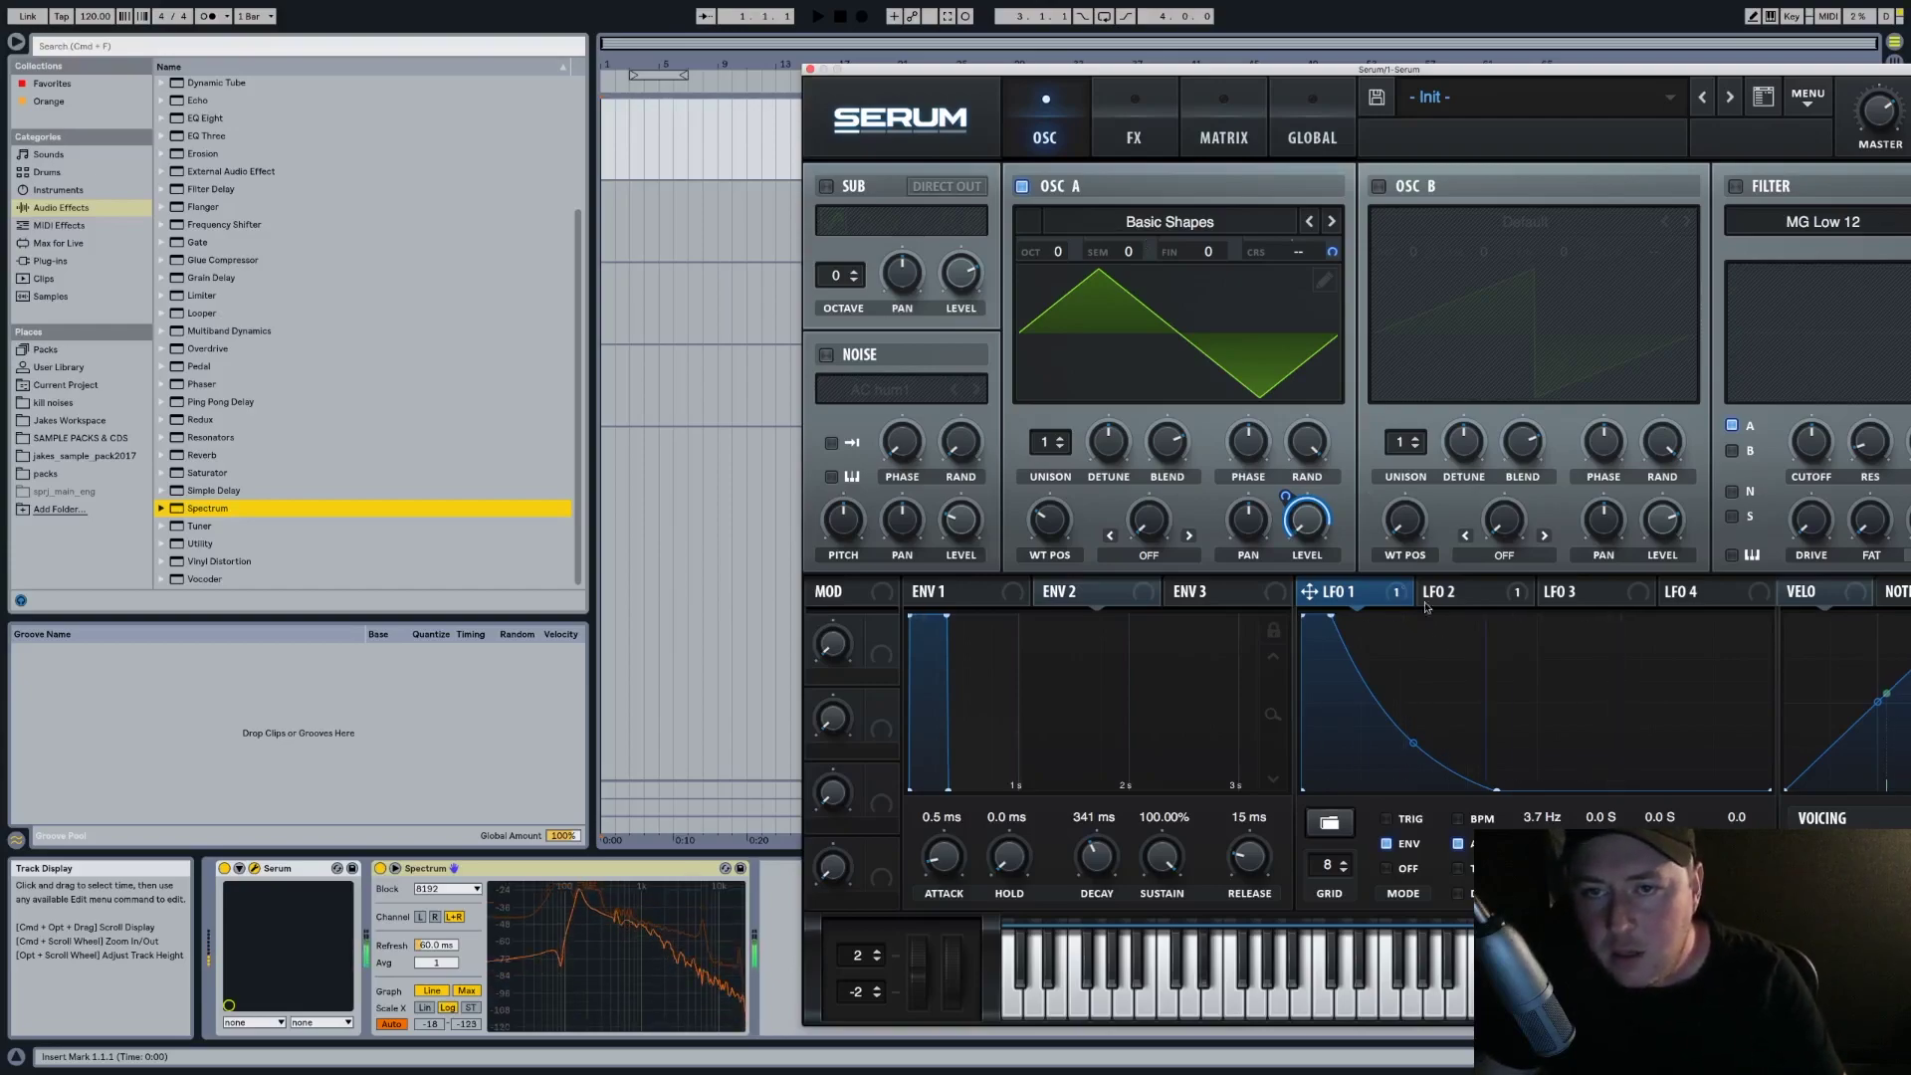
pyautogui.click(1461, 595)
pyautogui.click(1583, 592)
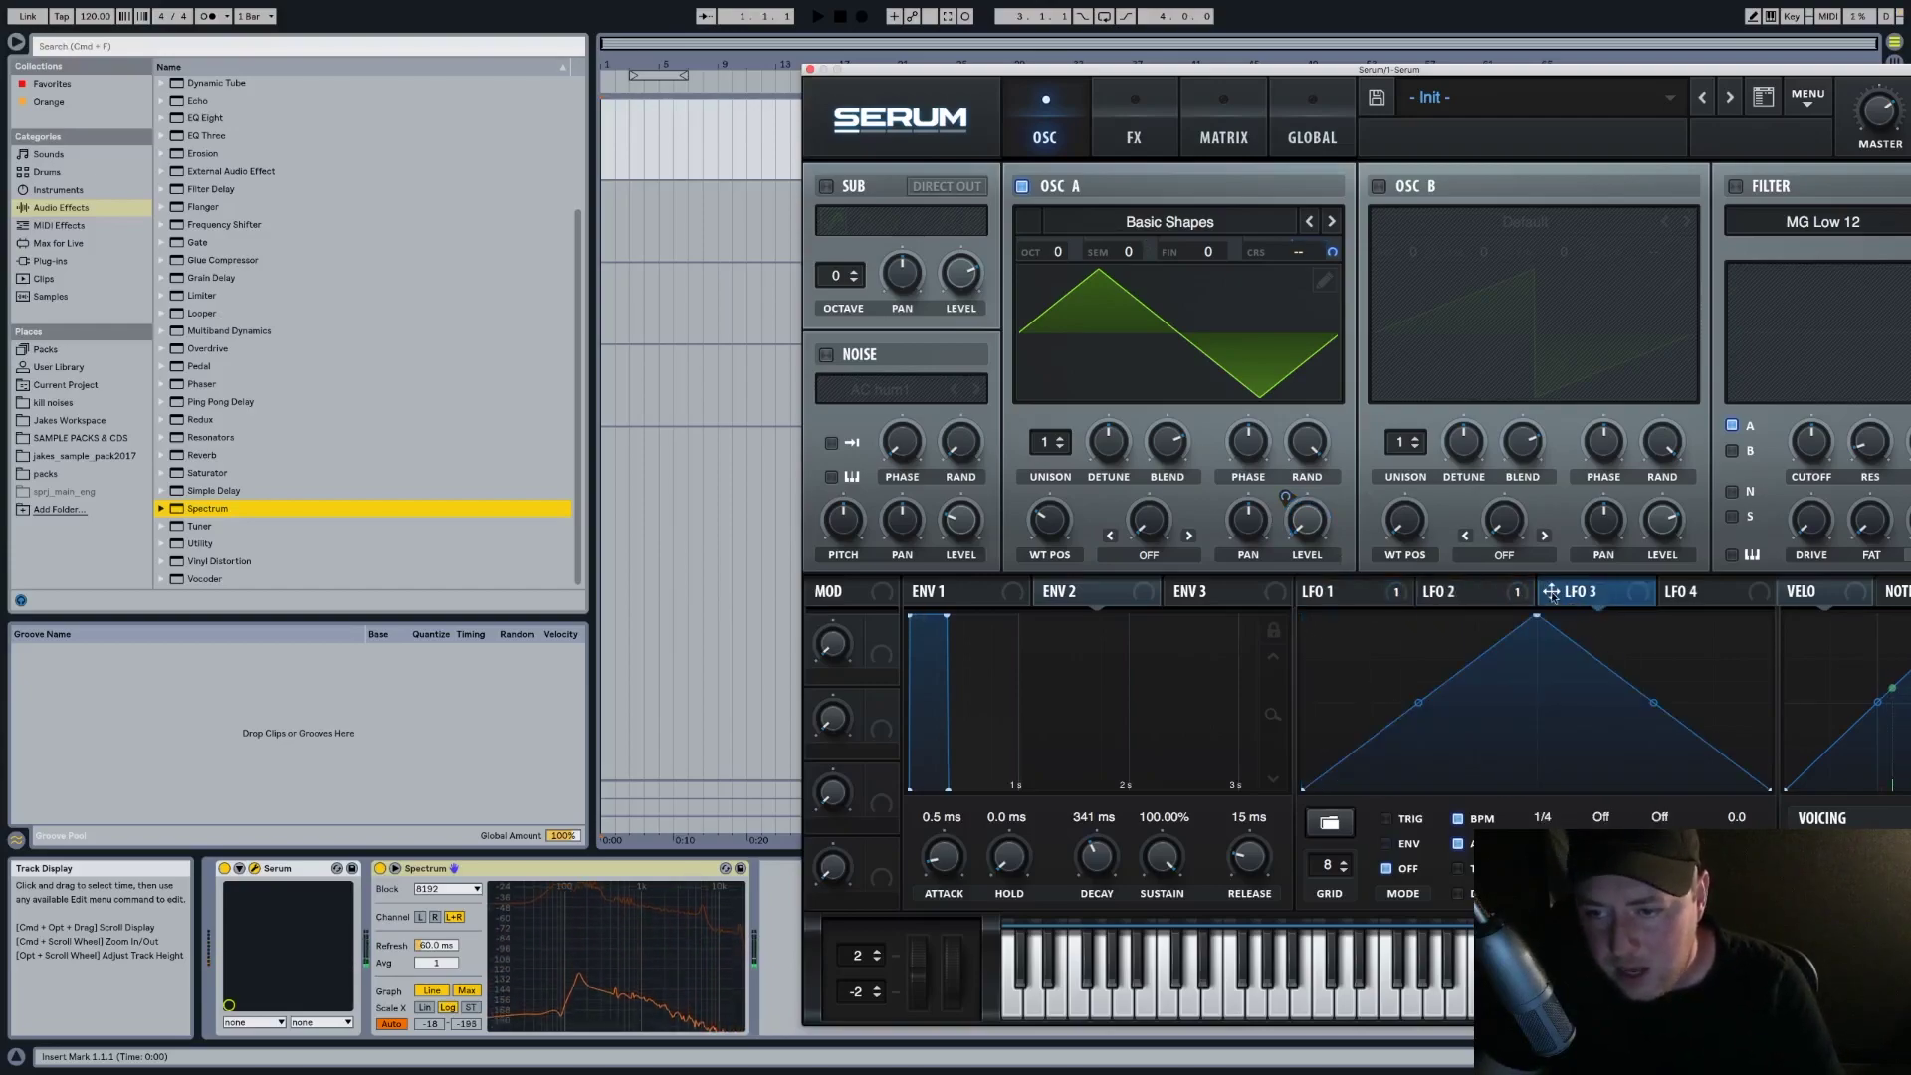
pyautogui.moveTo(1551, 591); pyautogui.dragTo(967, 525)
pyautogui.click(827, 356)
pyautogui.click(857, 381)
pyautogui.moveTo(1045, 421)
pyautogui.click(1149, 476)
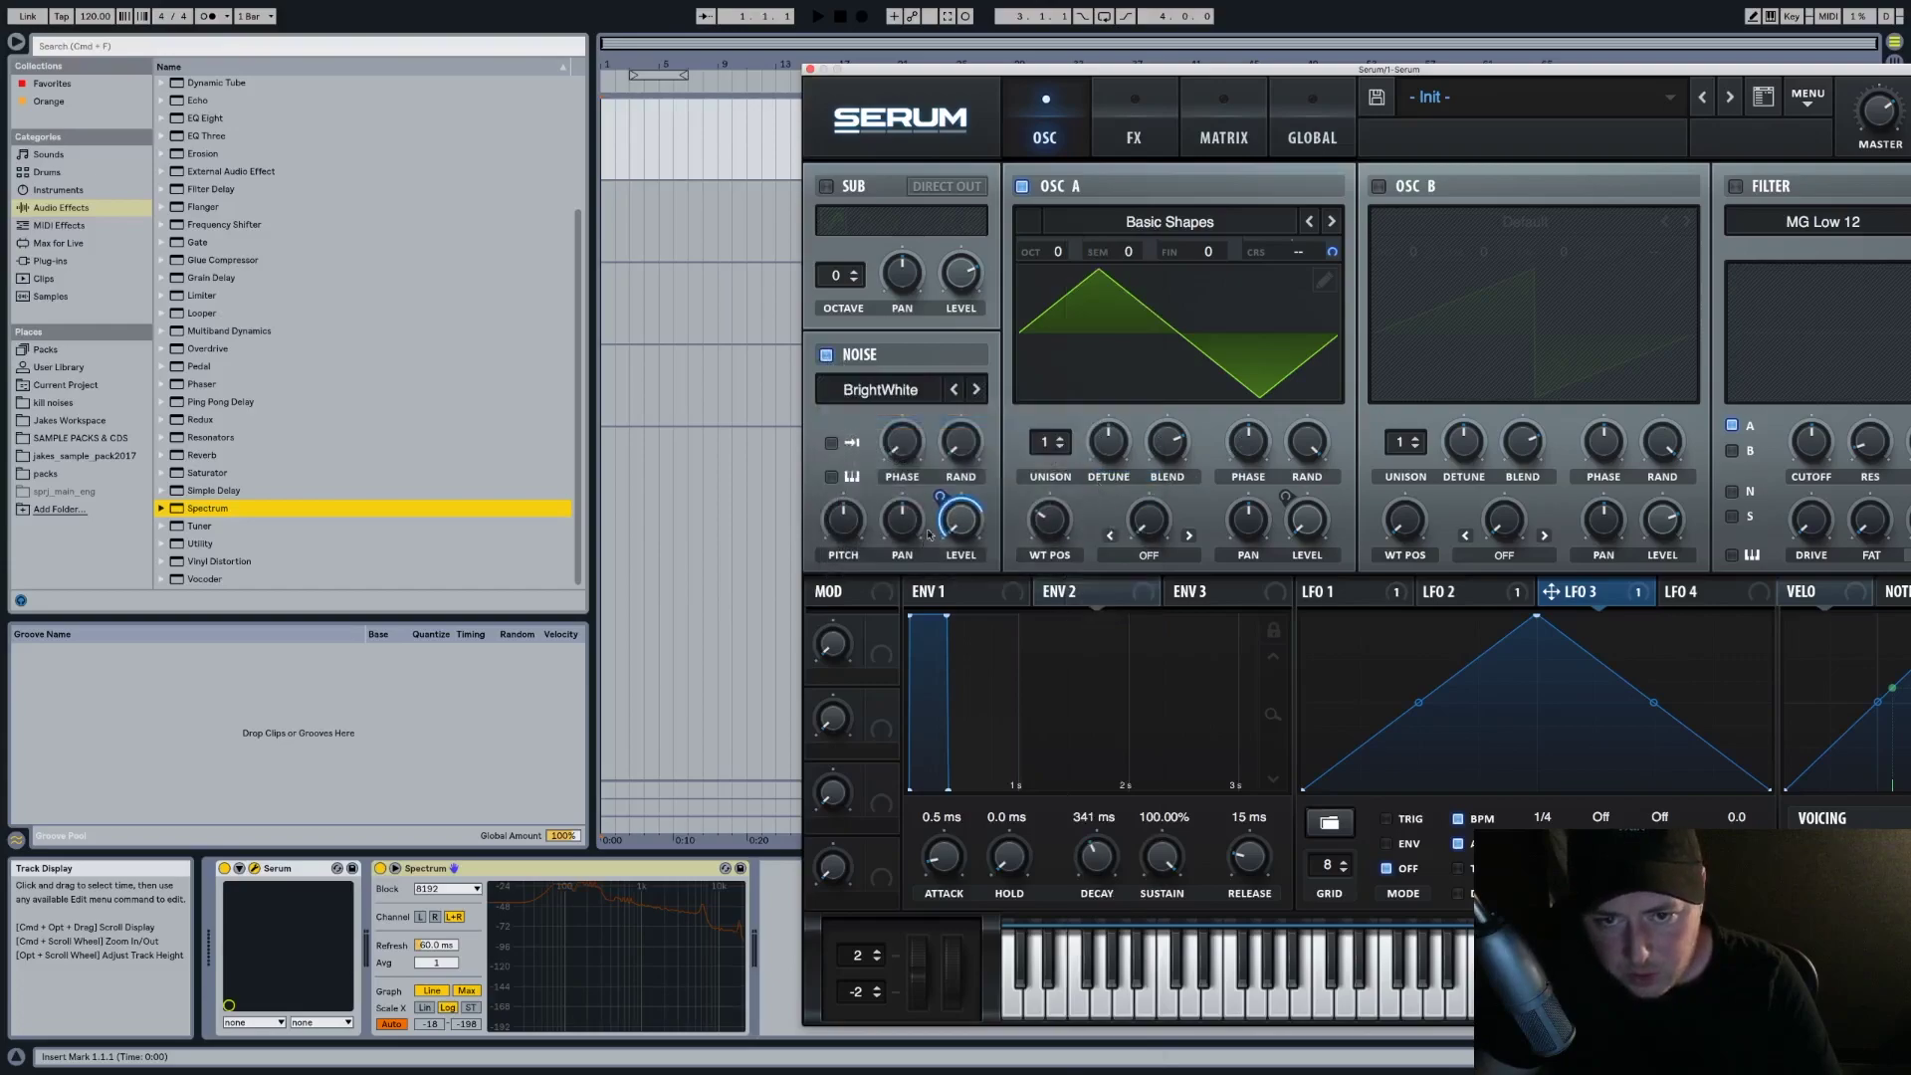
# Turn LFO 3 into a descending ramp in envelope mode without BPM sync, and reduce its modulation of the noise level
pyautogui.moveTo(1537, 616); pyautogui.dragTo(1303, 616)
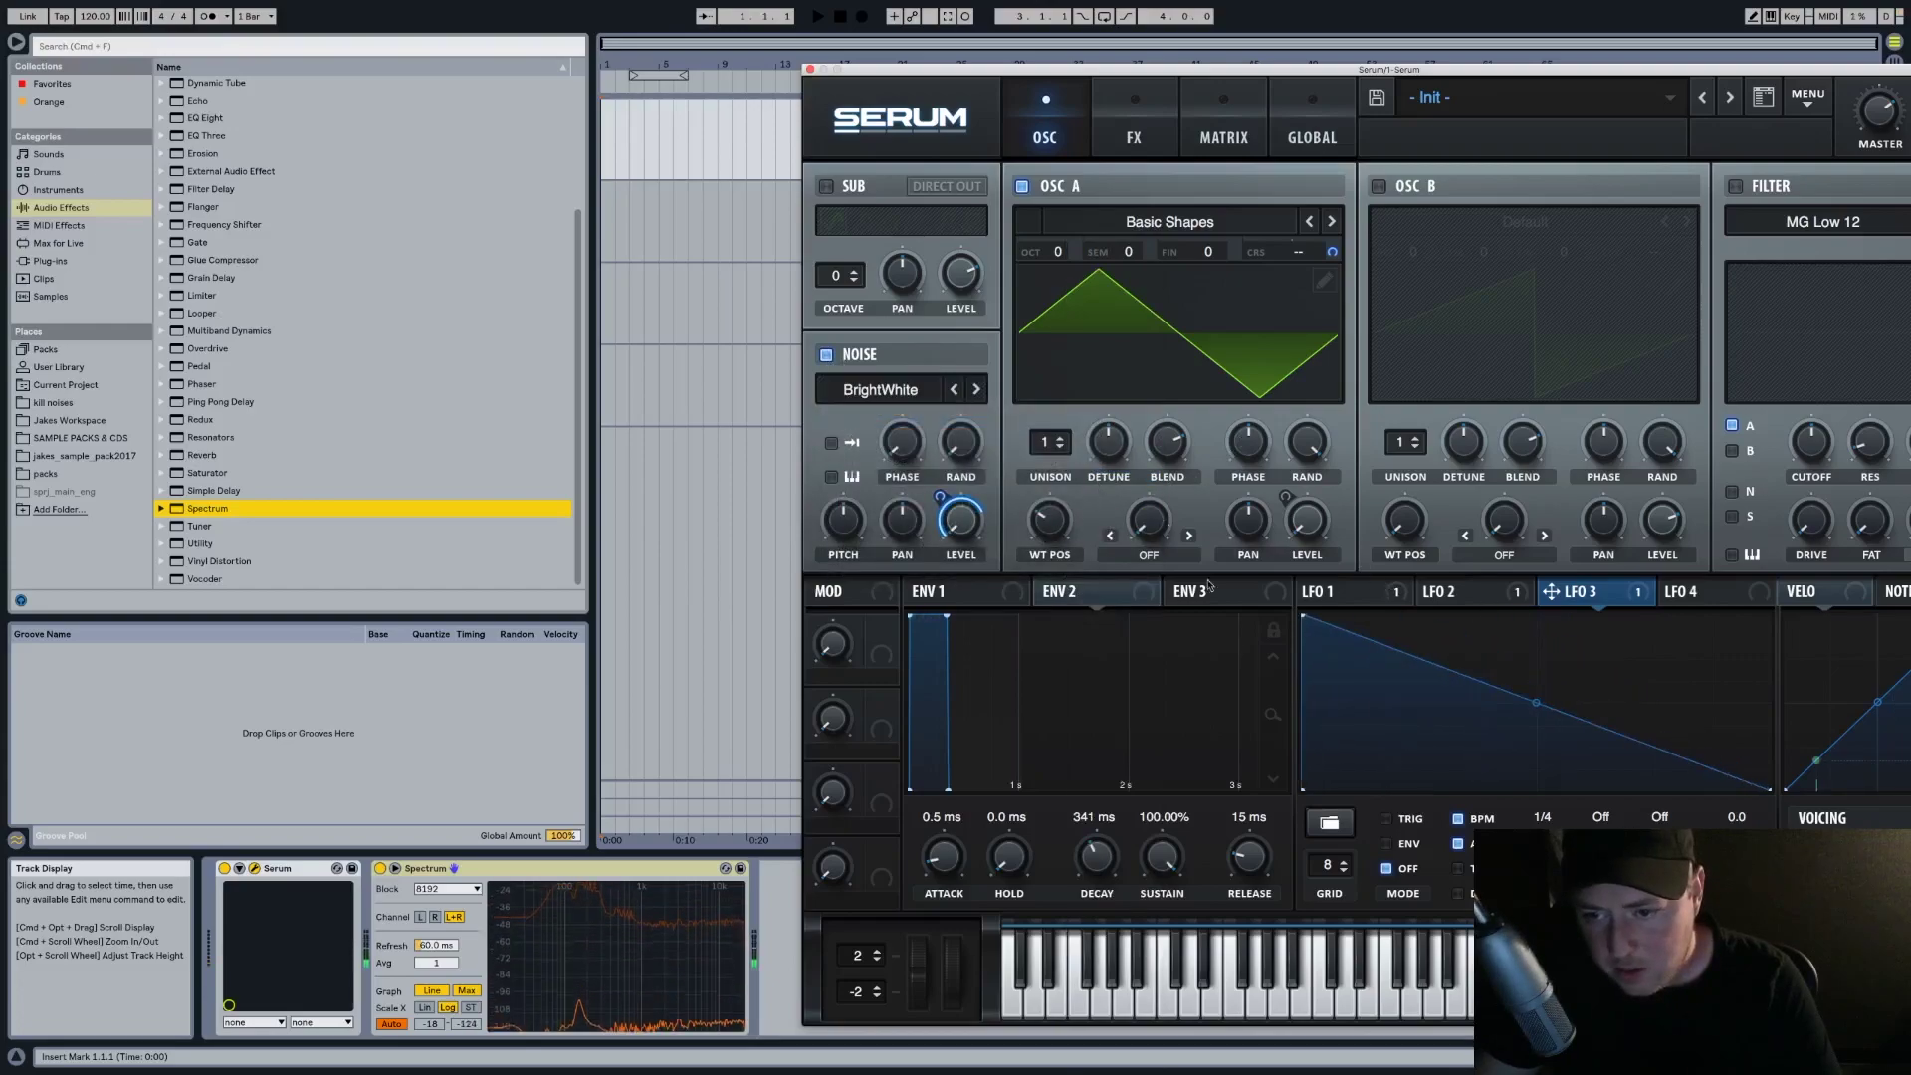
pyautogui.click(1387, 843)
pyautogui.click(1458, 818)
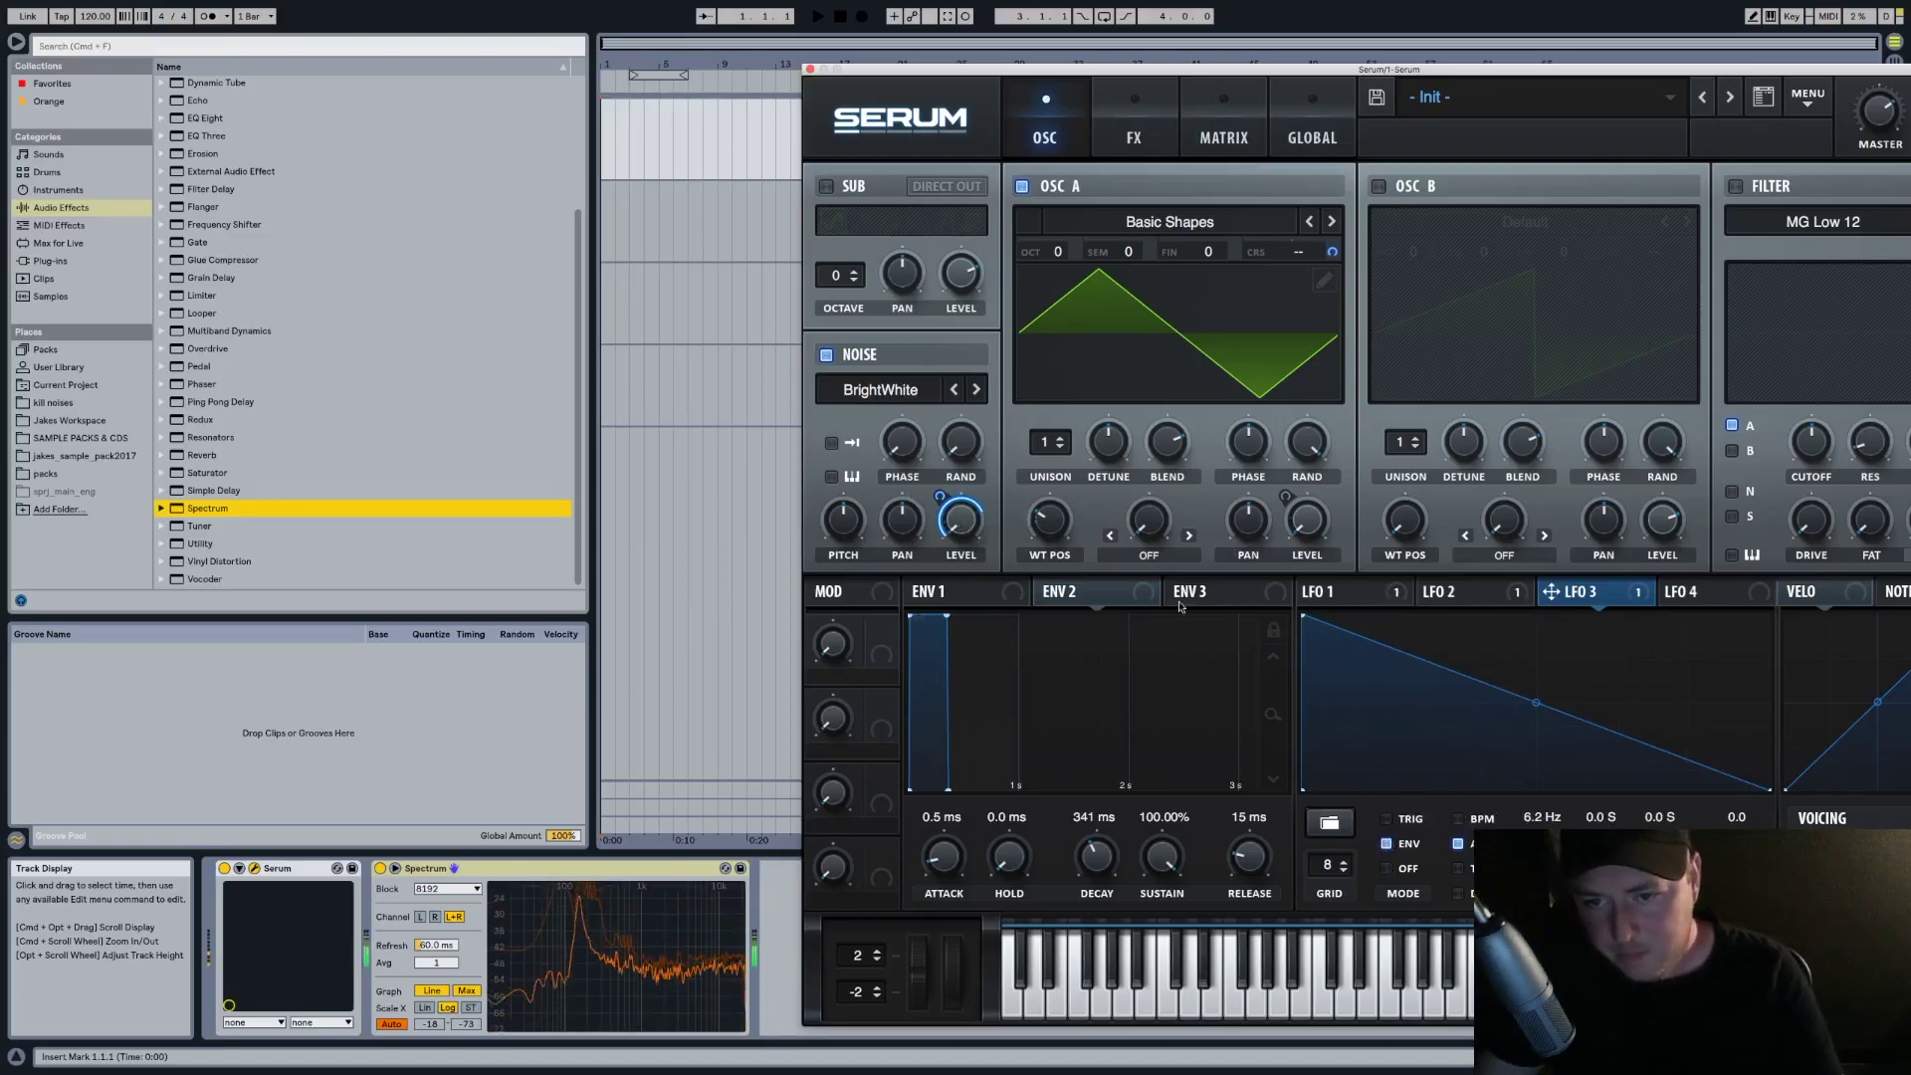
pyautogui.moveTo(941, 495); pyautogui.dragTo(940, 481)
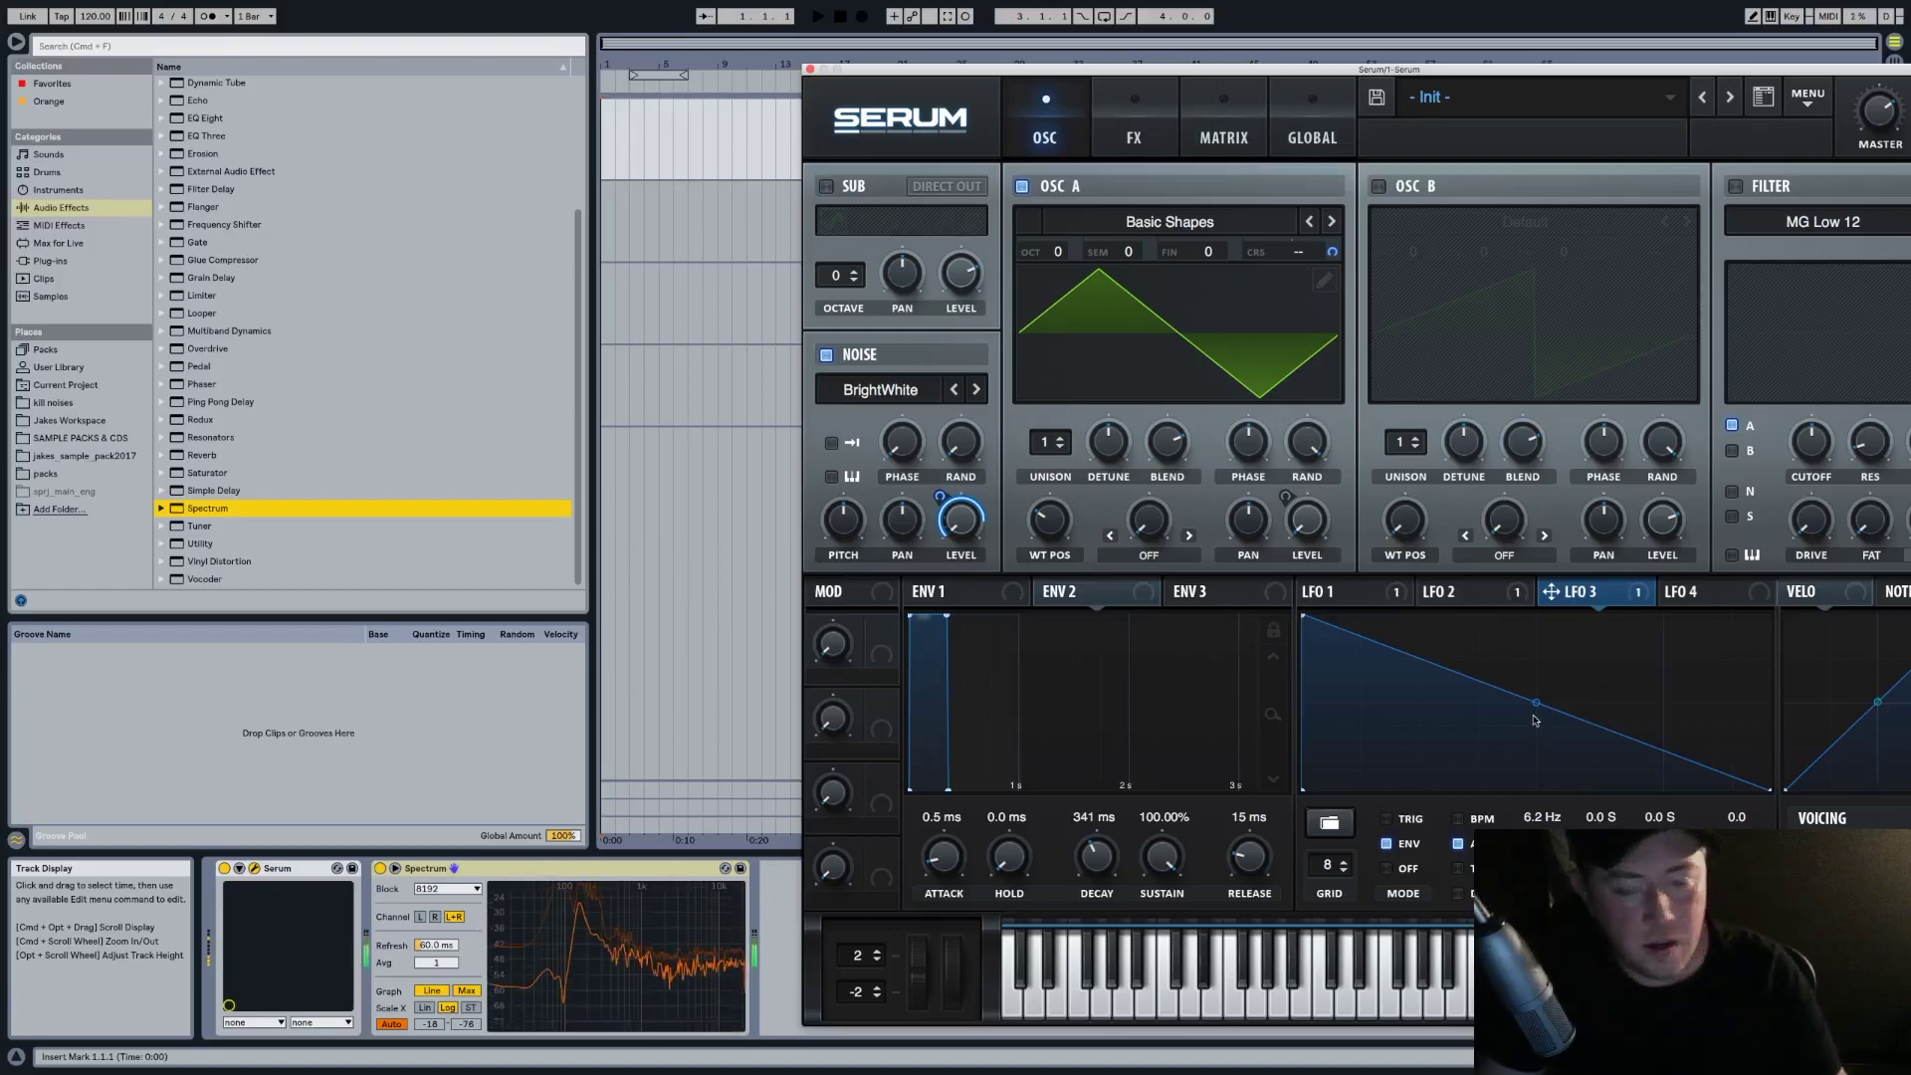
# Reshape LFO 3 with extra points into a nearly straight descent reaching zero at the midpoint, and set its rate to 4.0 Hz
pyautogui.moveTo(1535, 703); pyautogui.dragTo(1530, 814)
pyautogui.moveTo(1418, 704); pyautogui.dragTo(1378, 667)
pyautogui.doubleClick(1457, 718)
pyautogui.doubleClick(1374, 667)
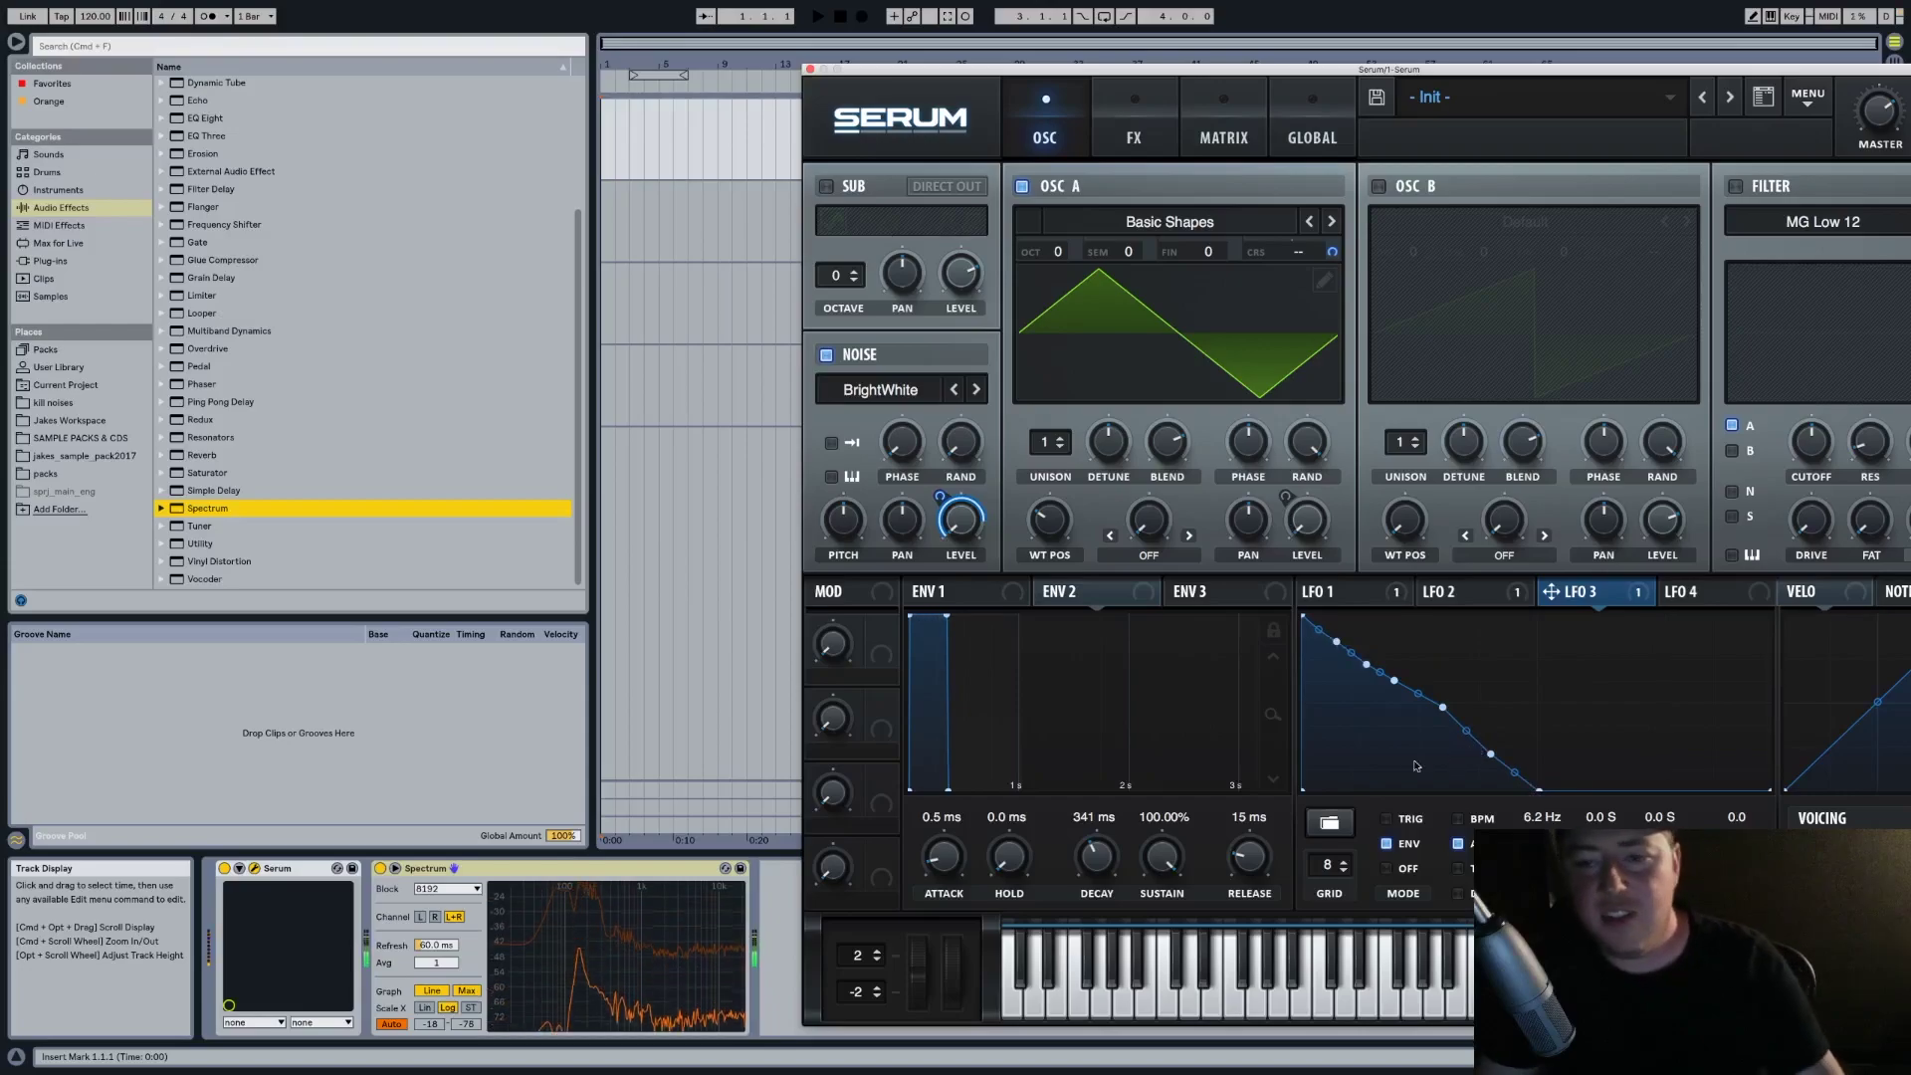
pyautogui.moveTo(1490, 755); pyautogui.dragTo(1484, 752)
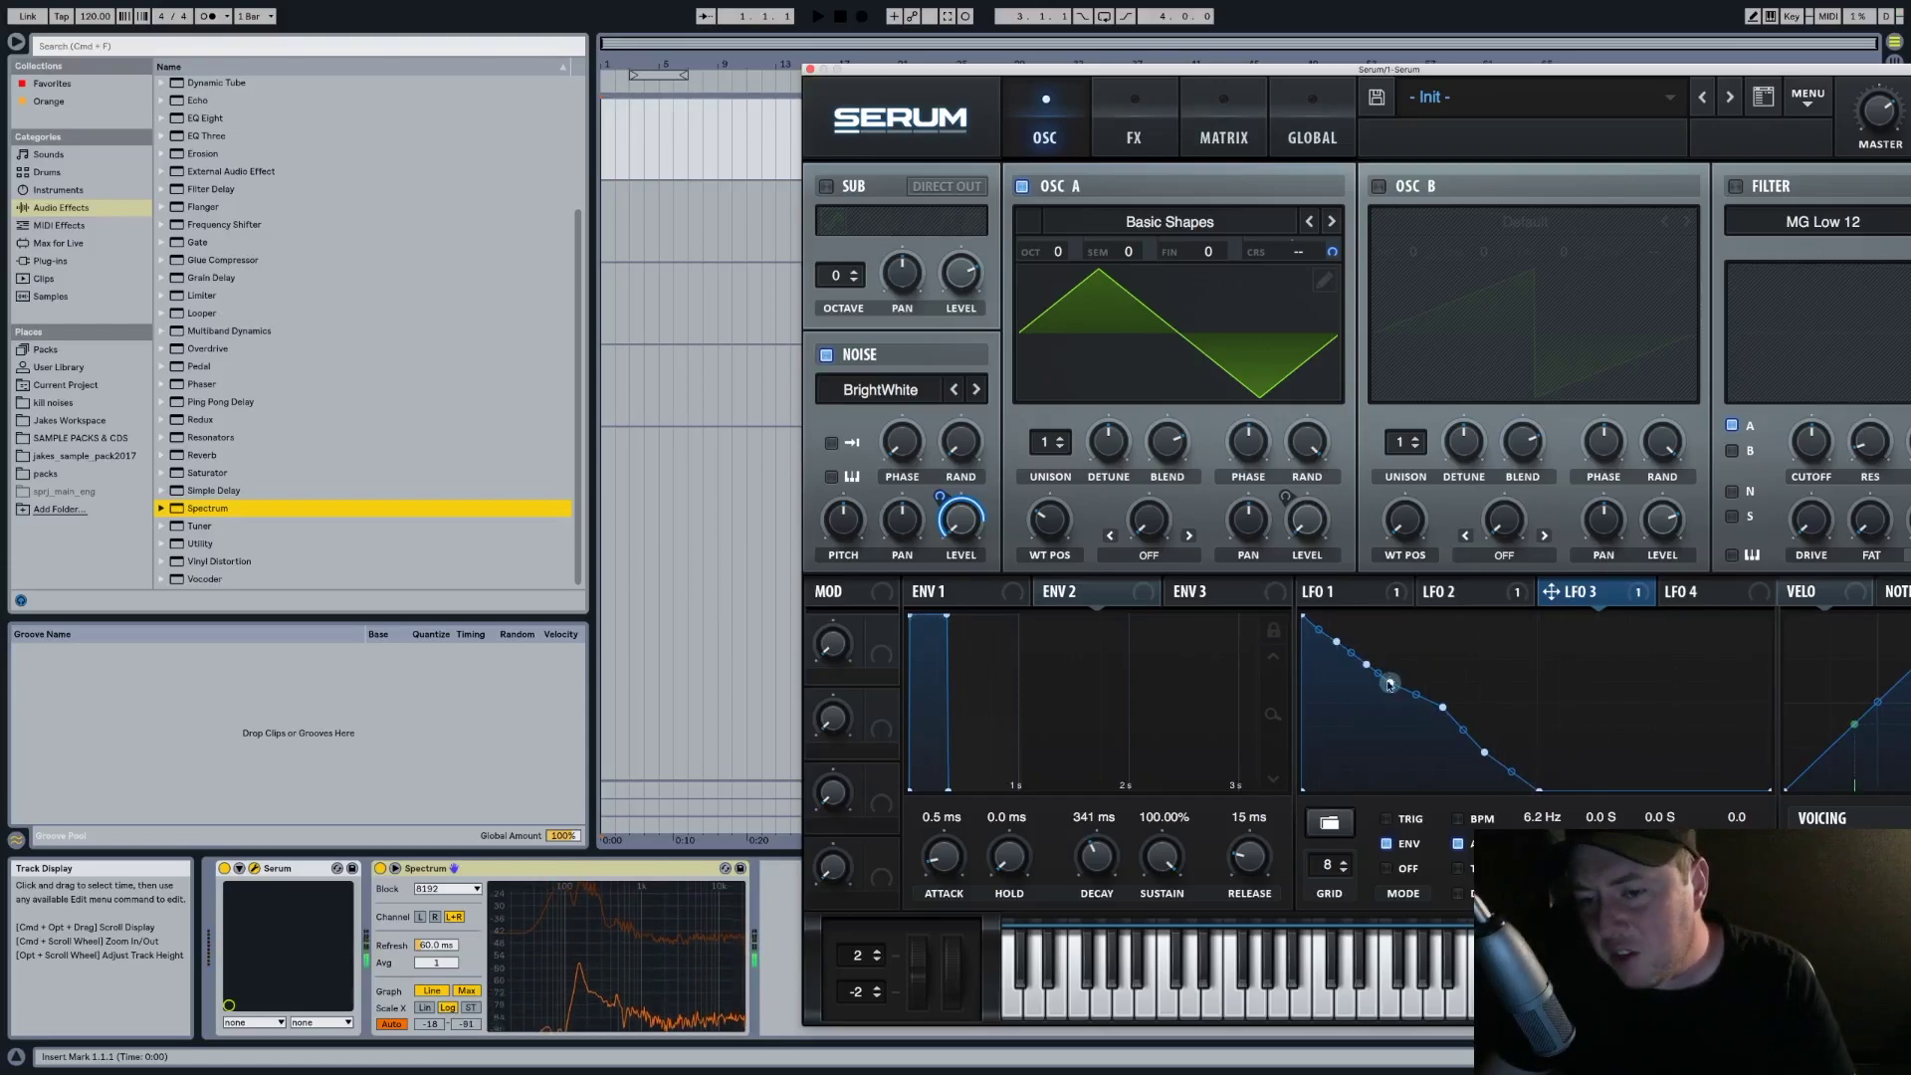
pyautogui.moveTo(1337, 642); pyautogui.dragTo(1323, 634)
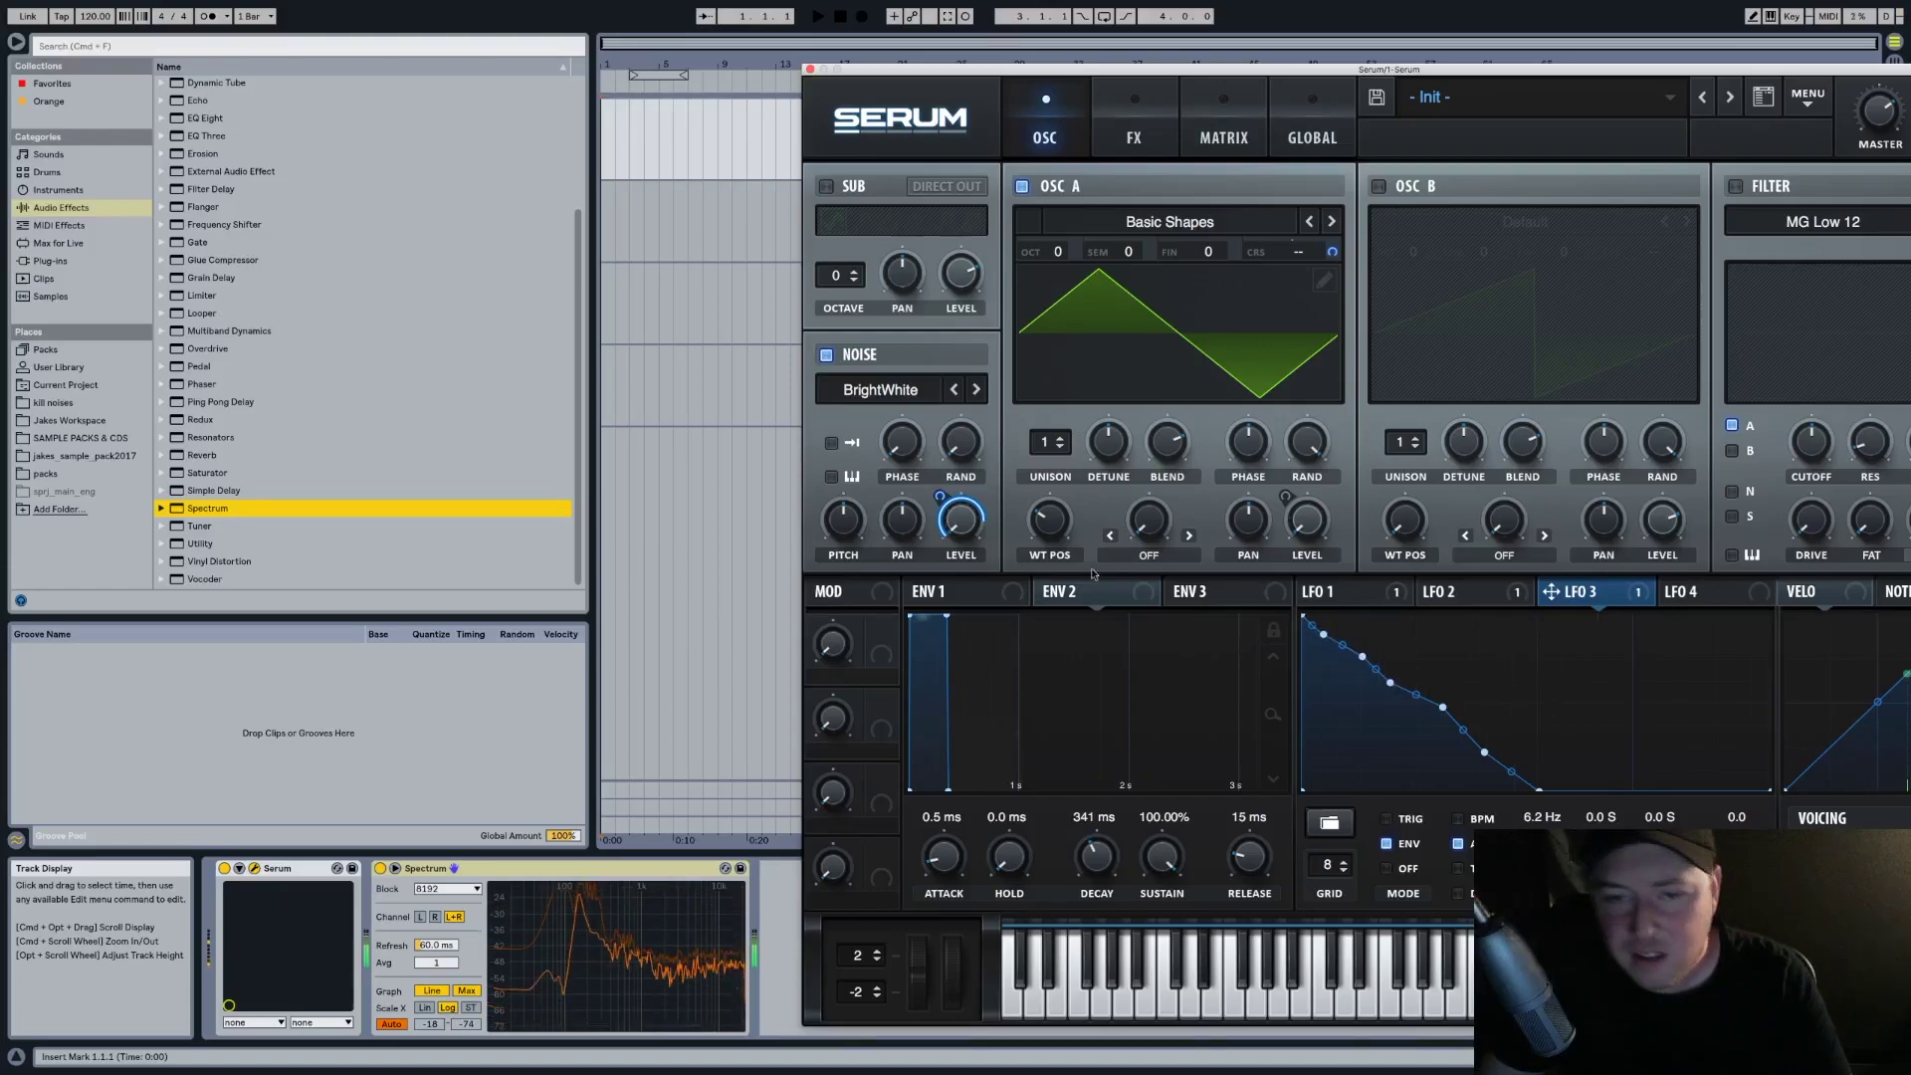
pyautogui.moveTo(1542, 857); pyautogui.dragTo(1542, 876)
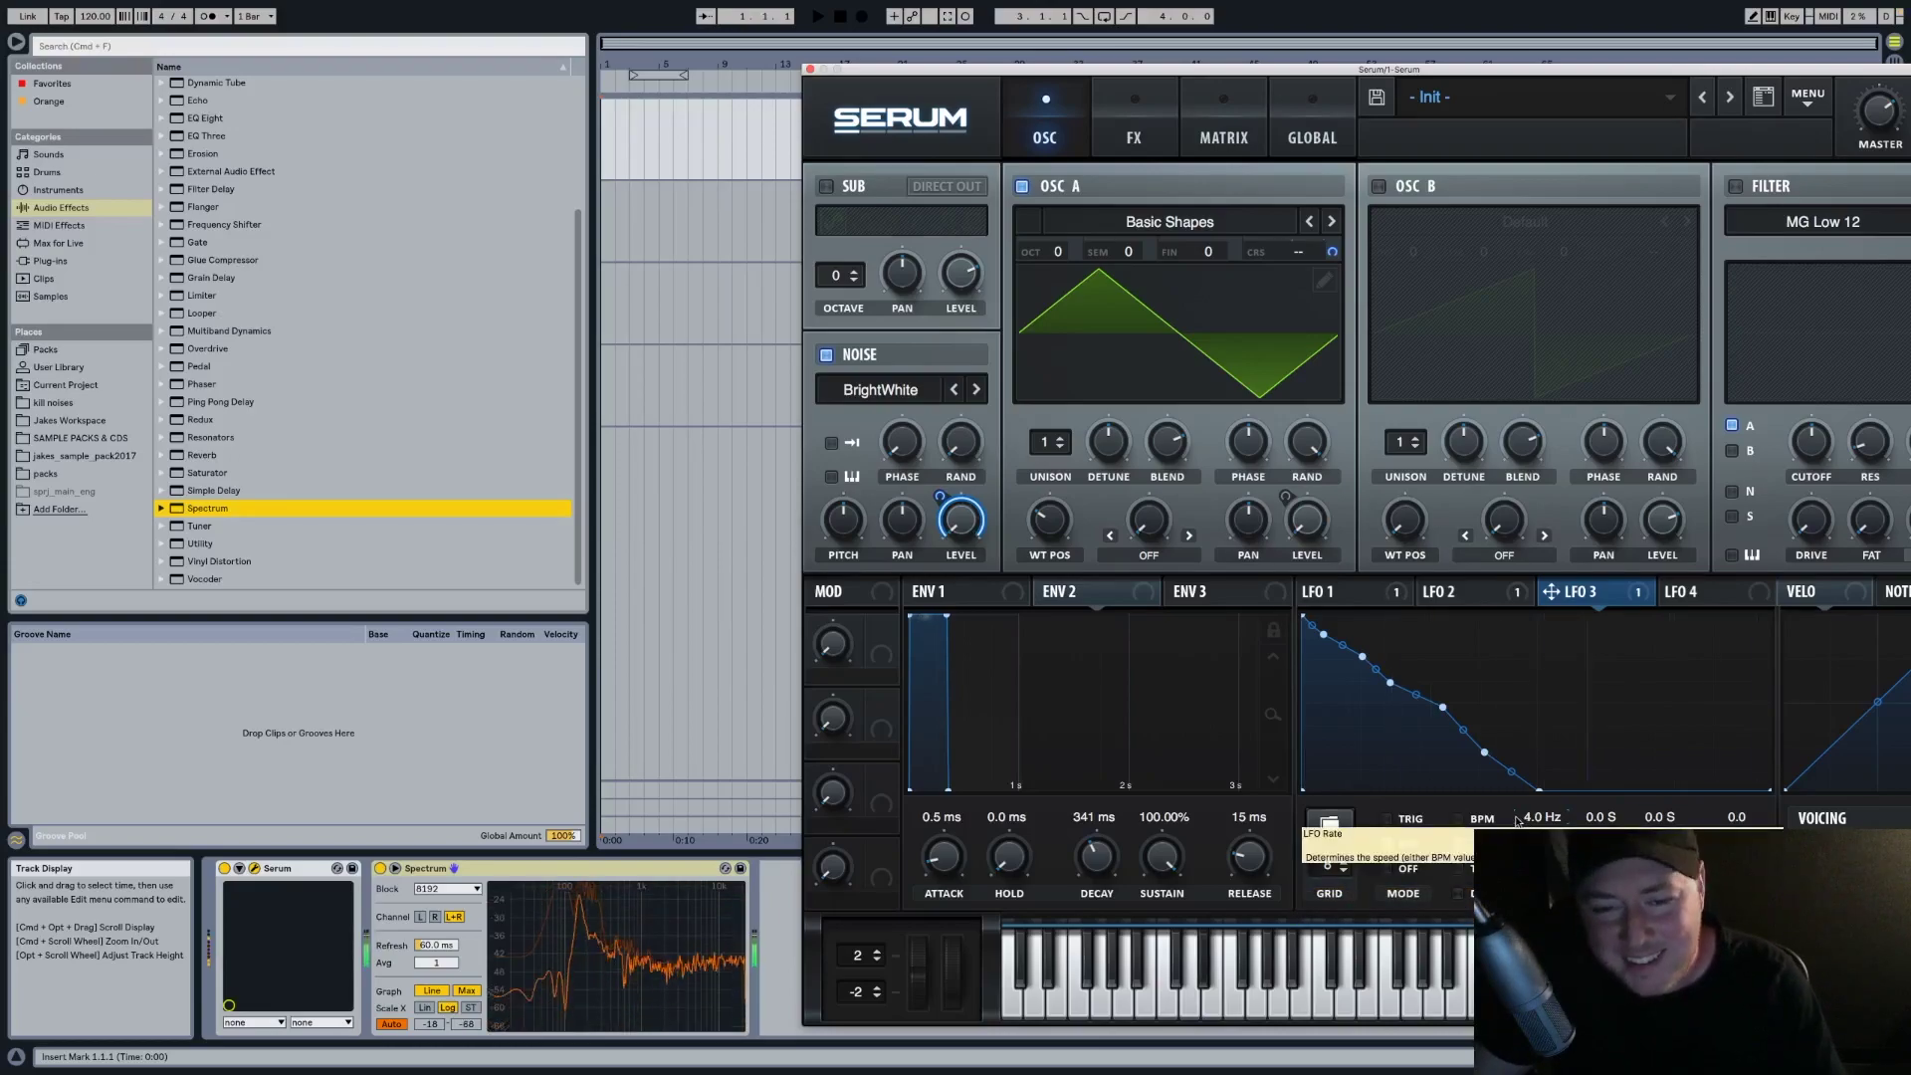
# Enable the EQ effect and switch its high band from a shelf to a peak shape
pyautogui.click(1339, 591)
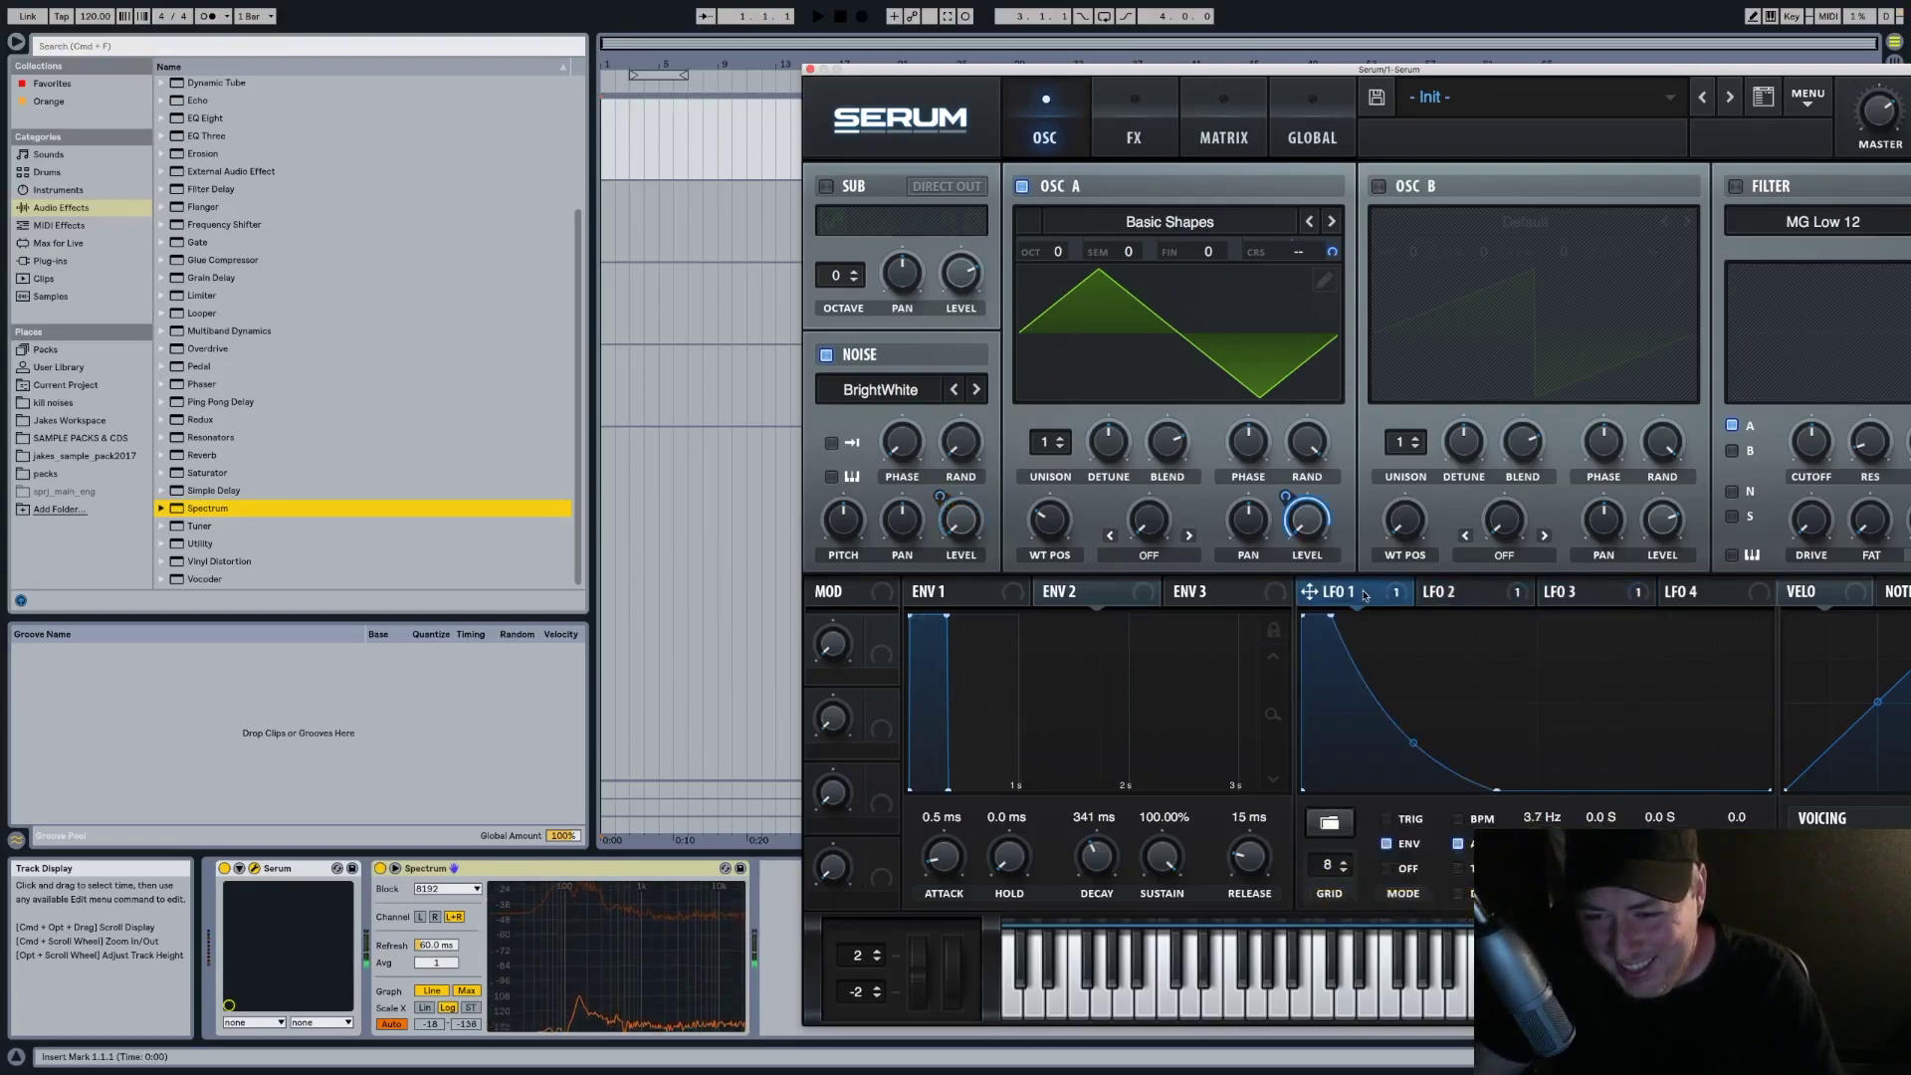
pyautogui.click(1463, 594)
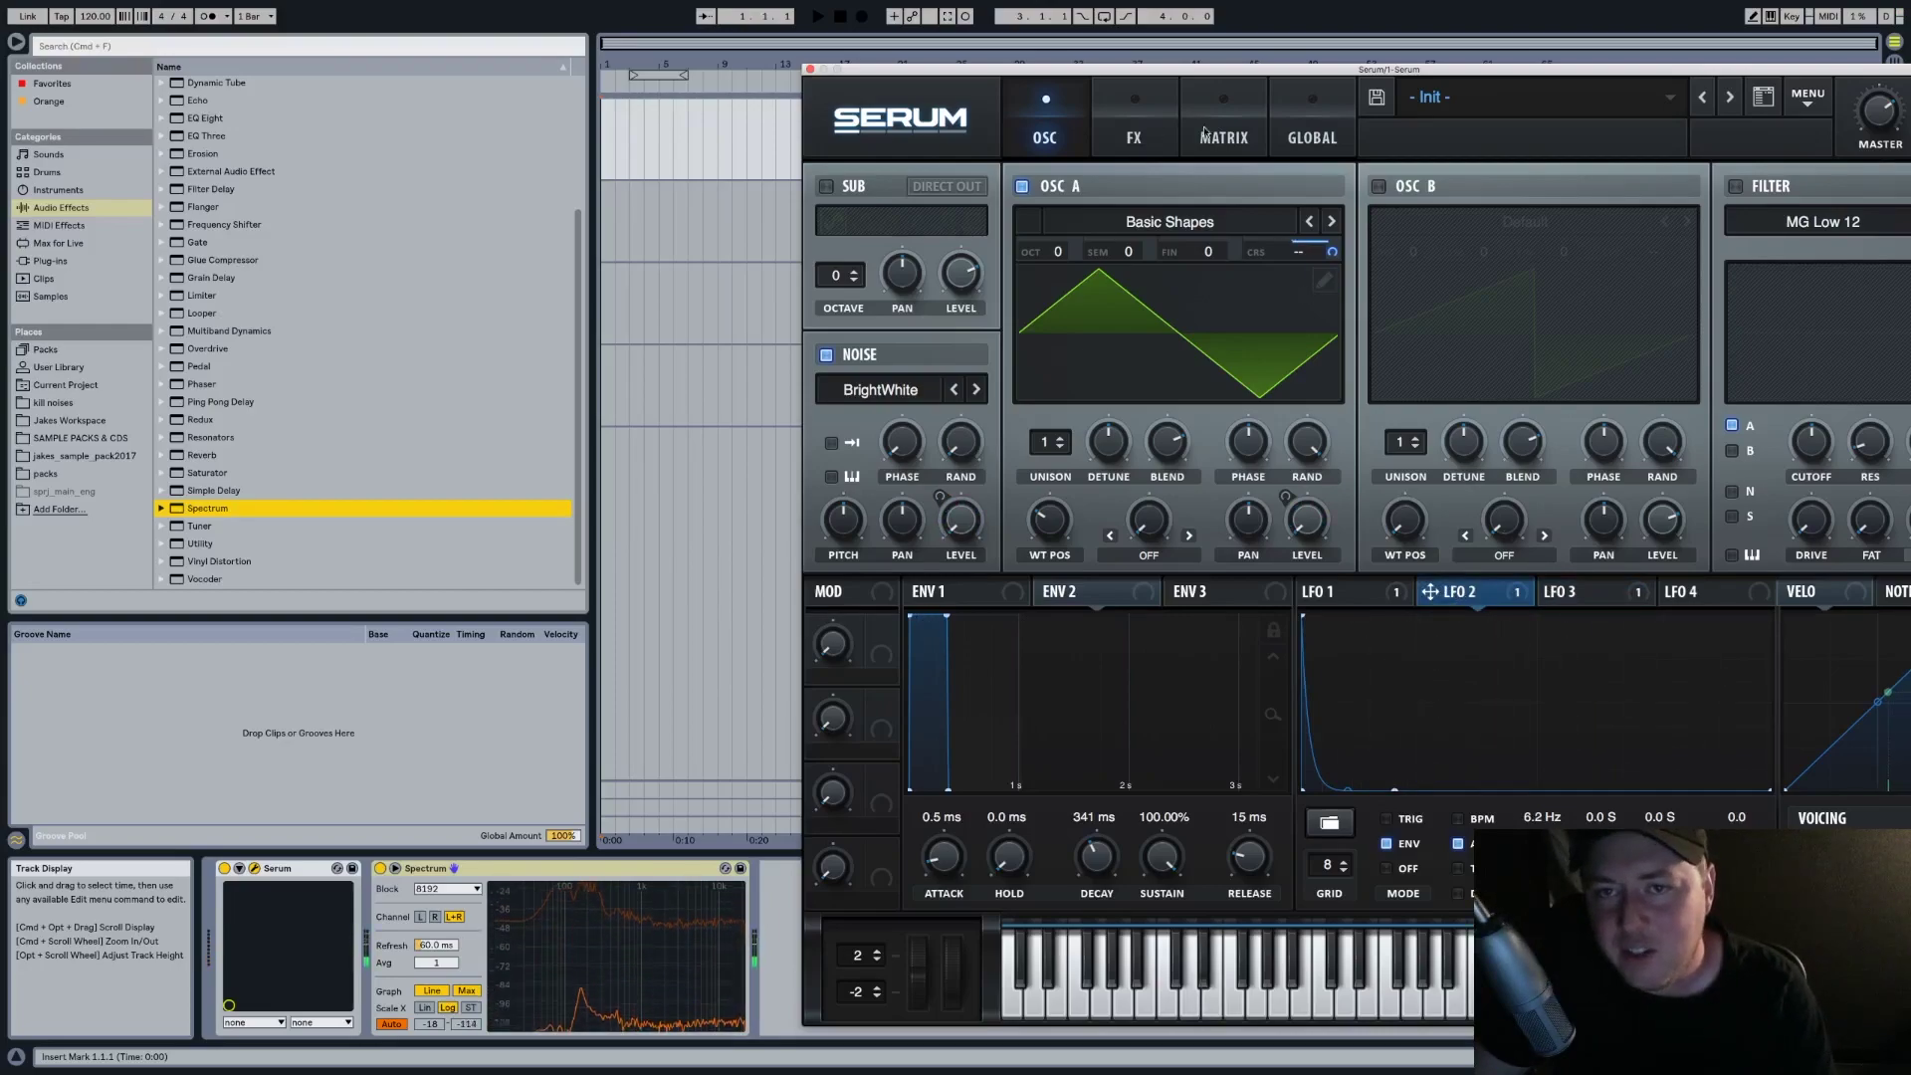
pyautogui.click(1134, 137)
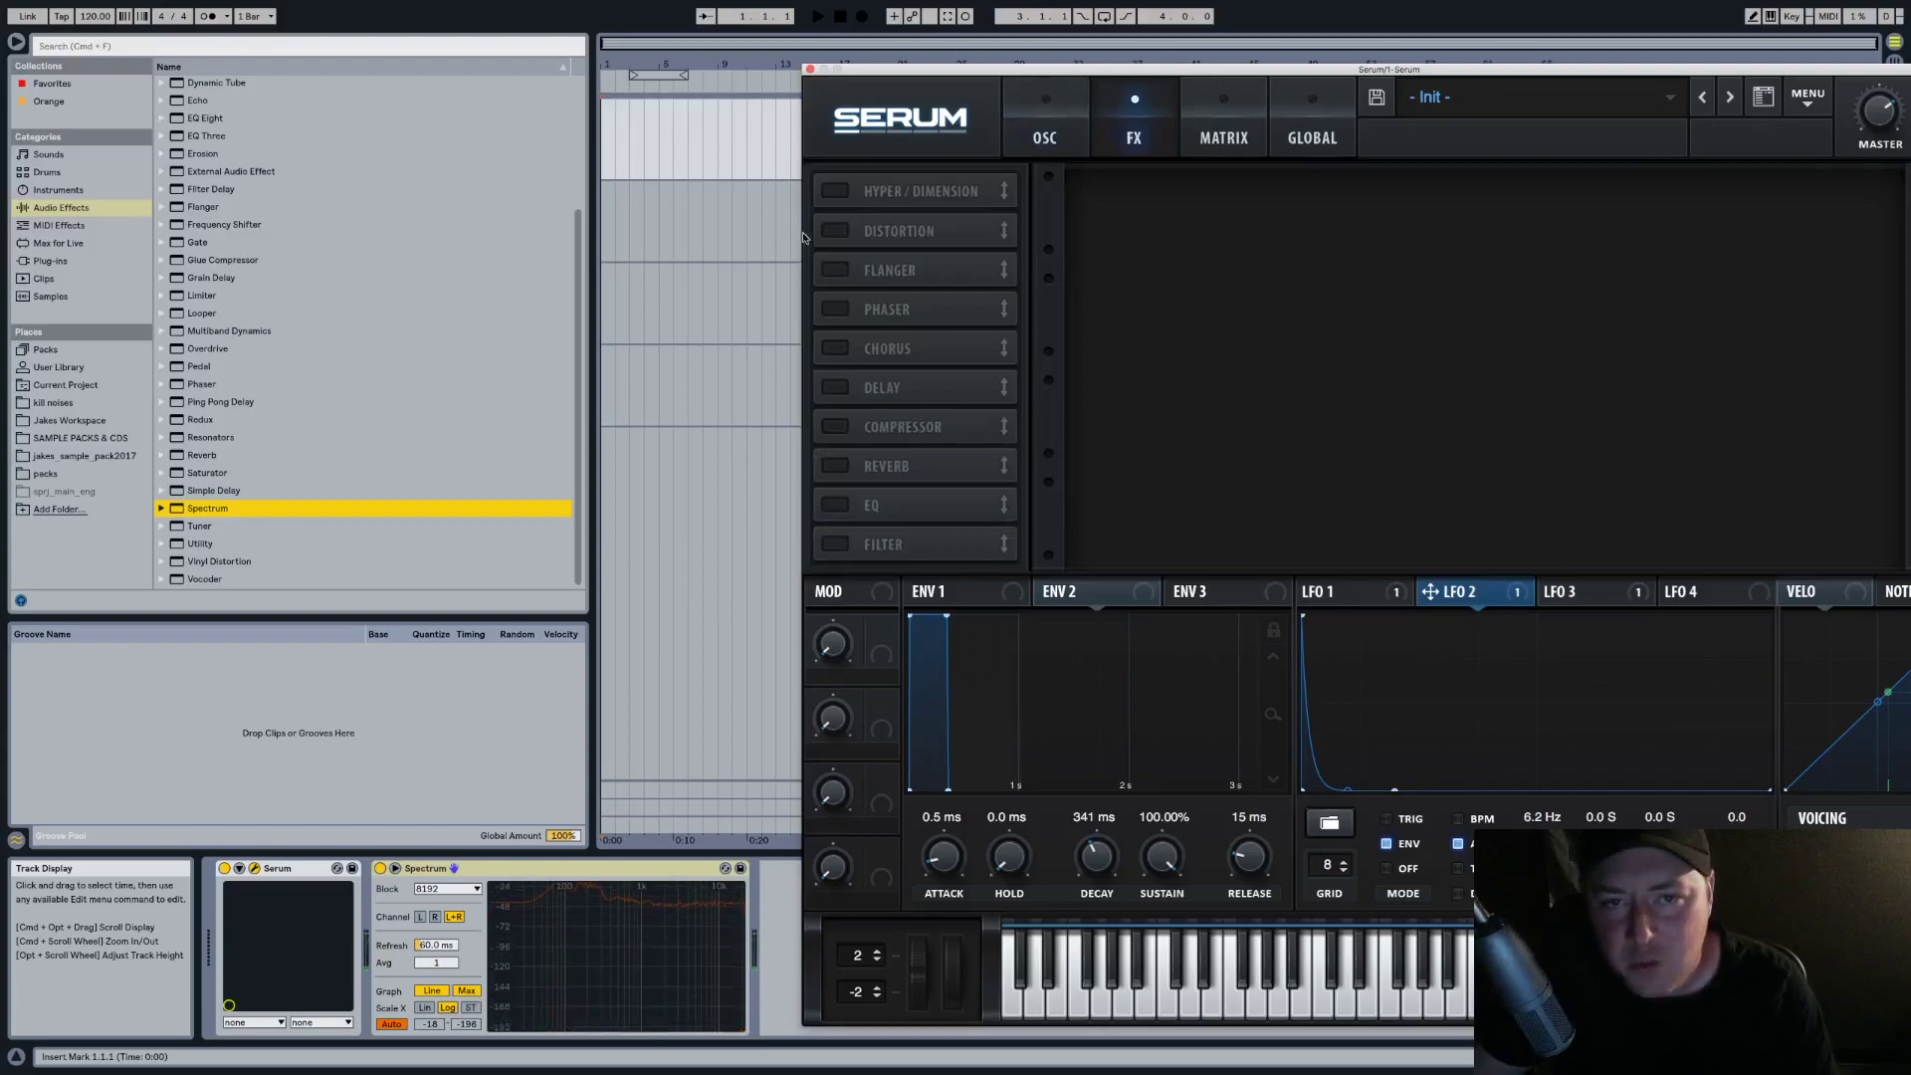
pyautogui.click(836, 505)
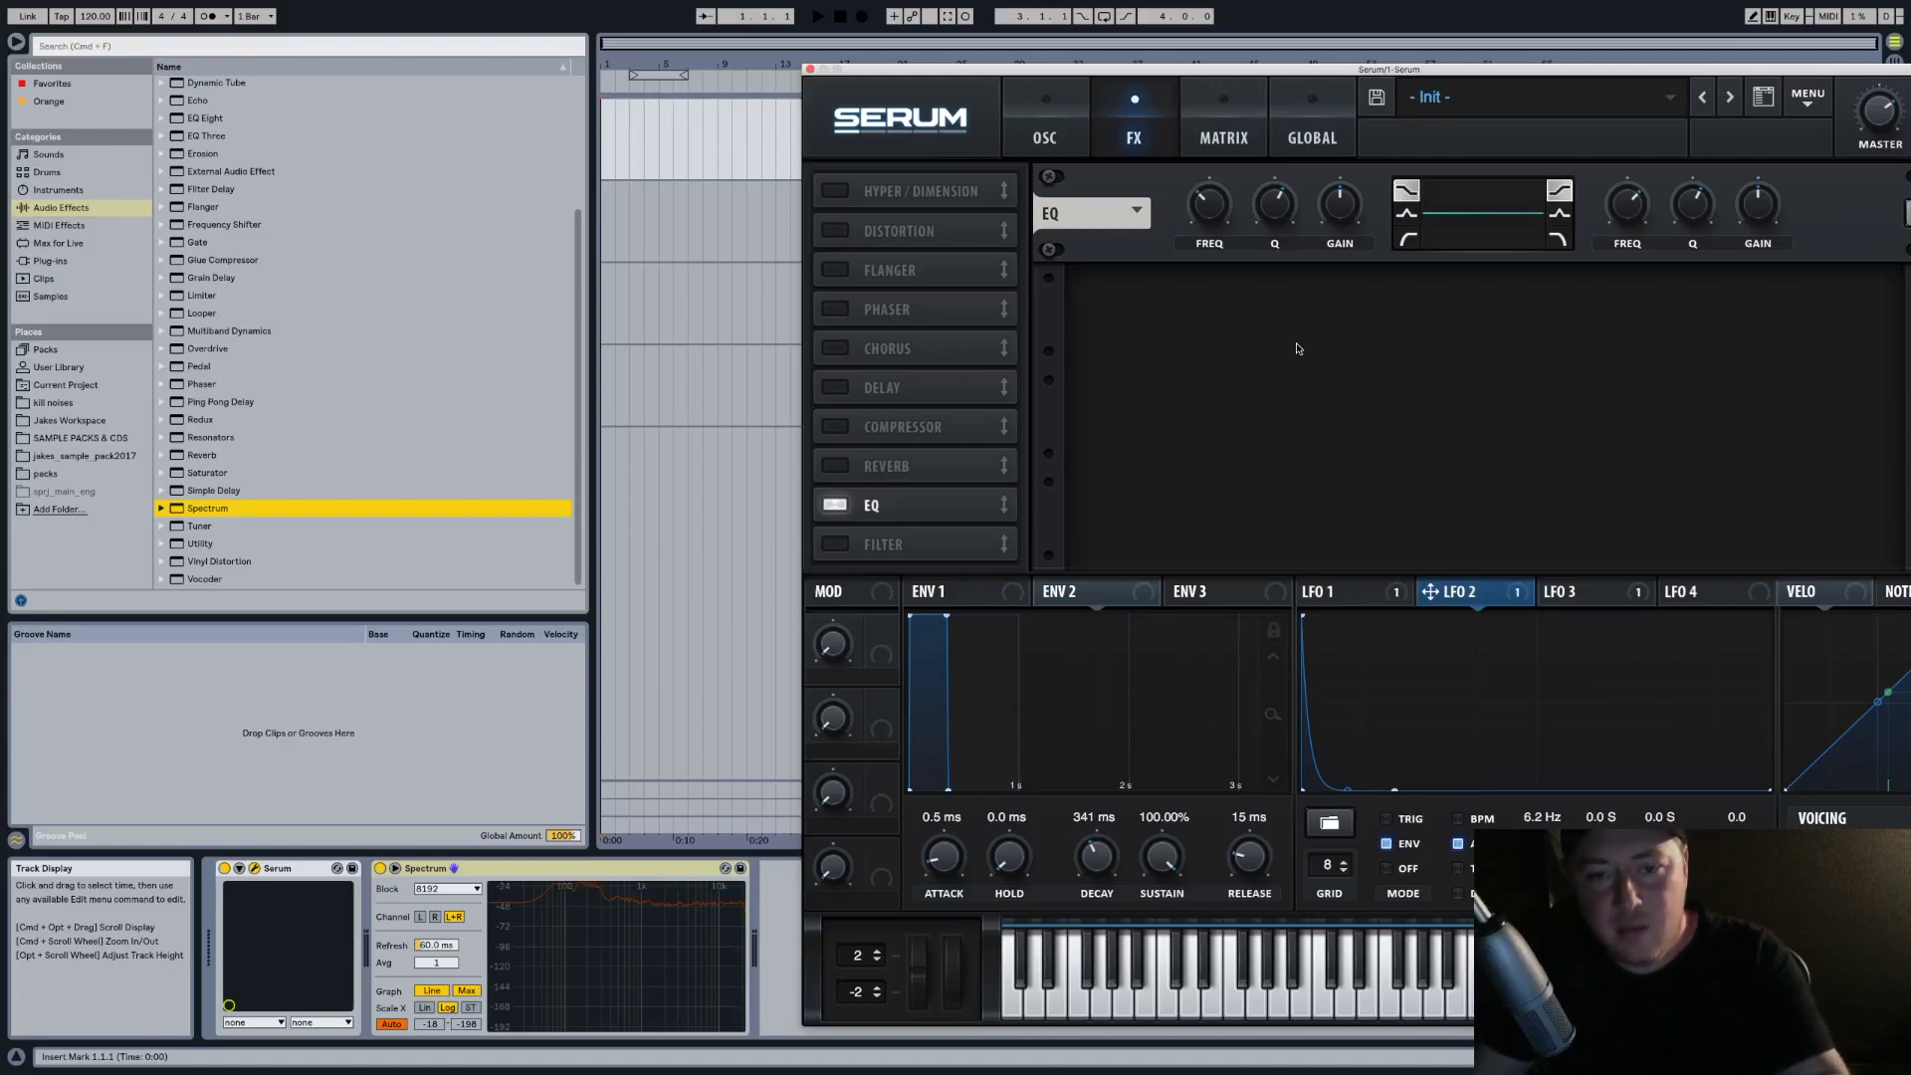
pyautogui.click(1558, 211)
# Move LFO 4's peak to the start and bend the slope slightly downward into a concave decay
pyautogui.click(1555, 602)
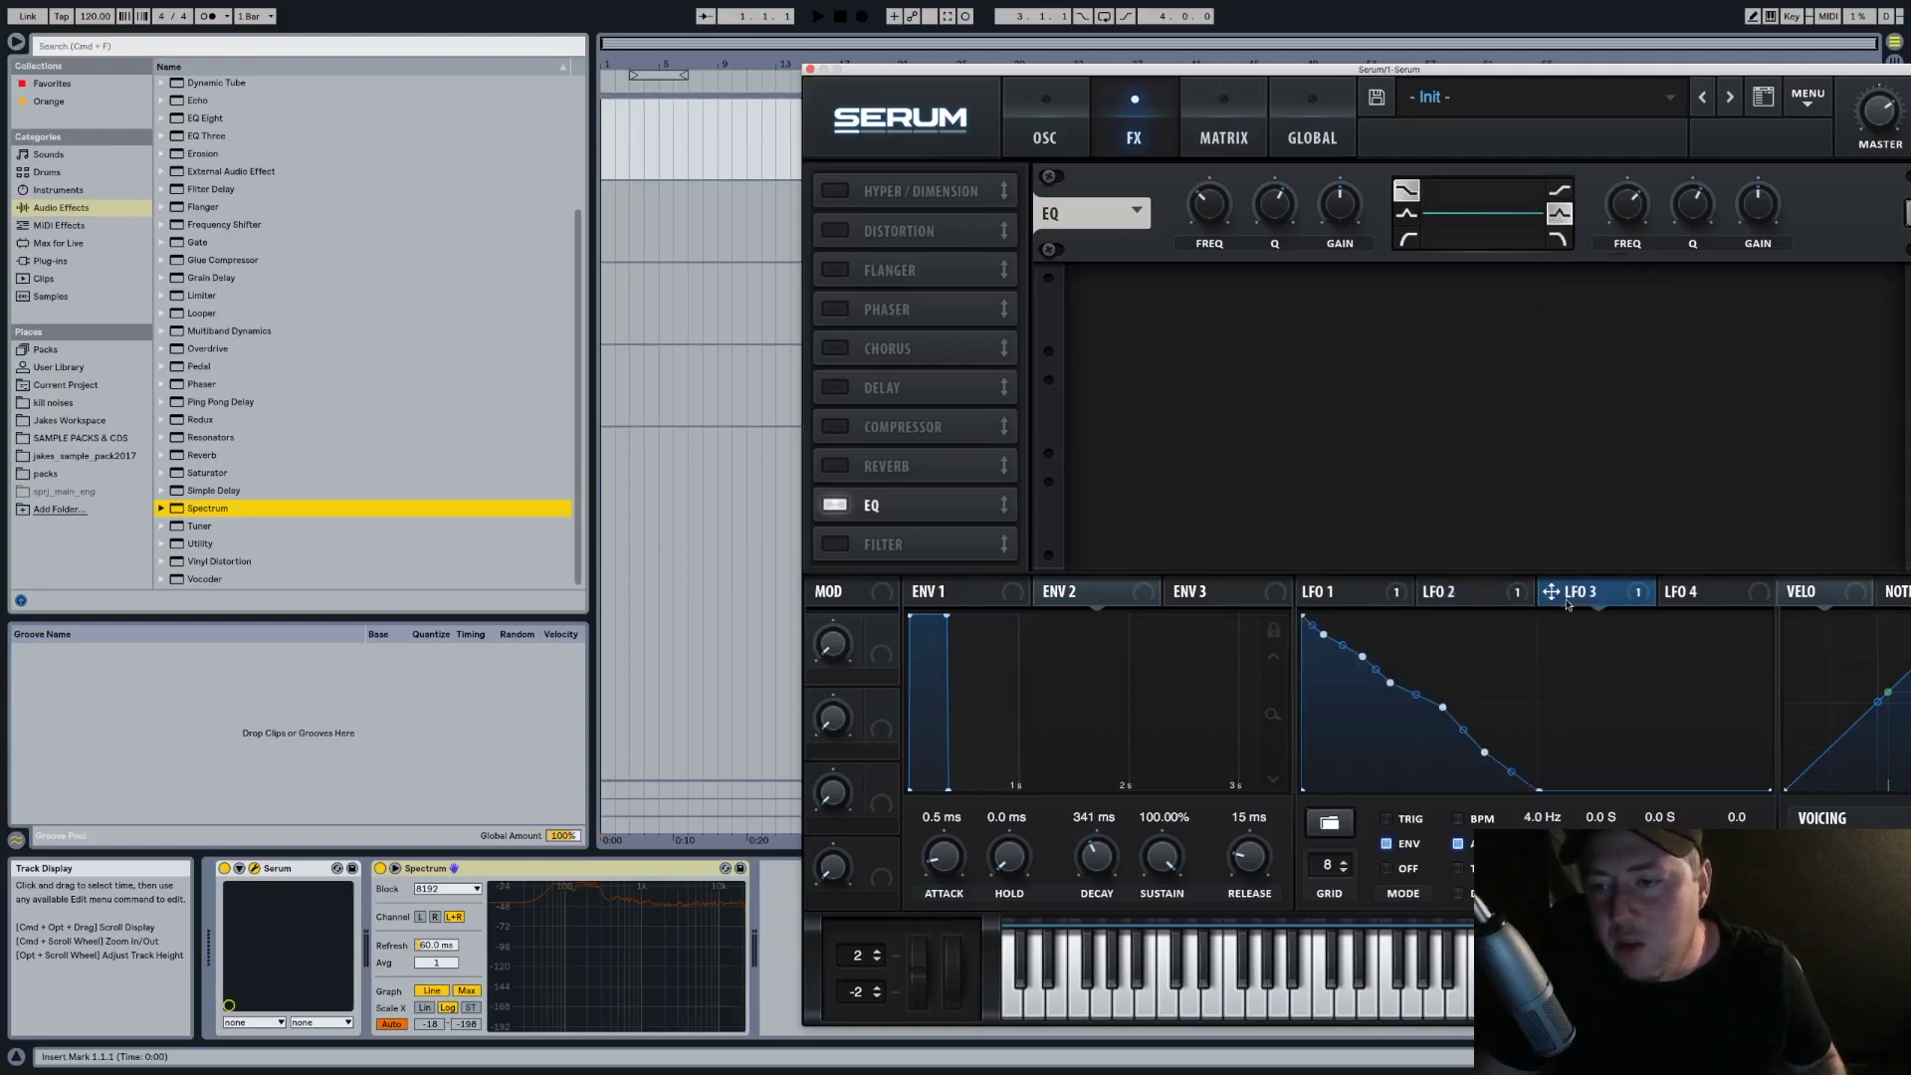
pyautogui.click(1689, 606)
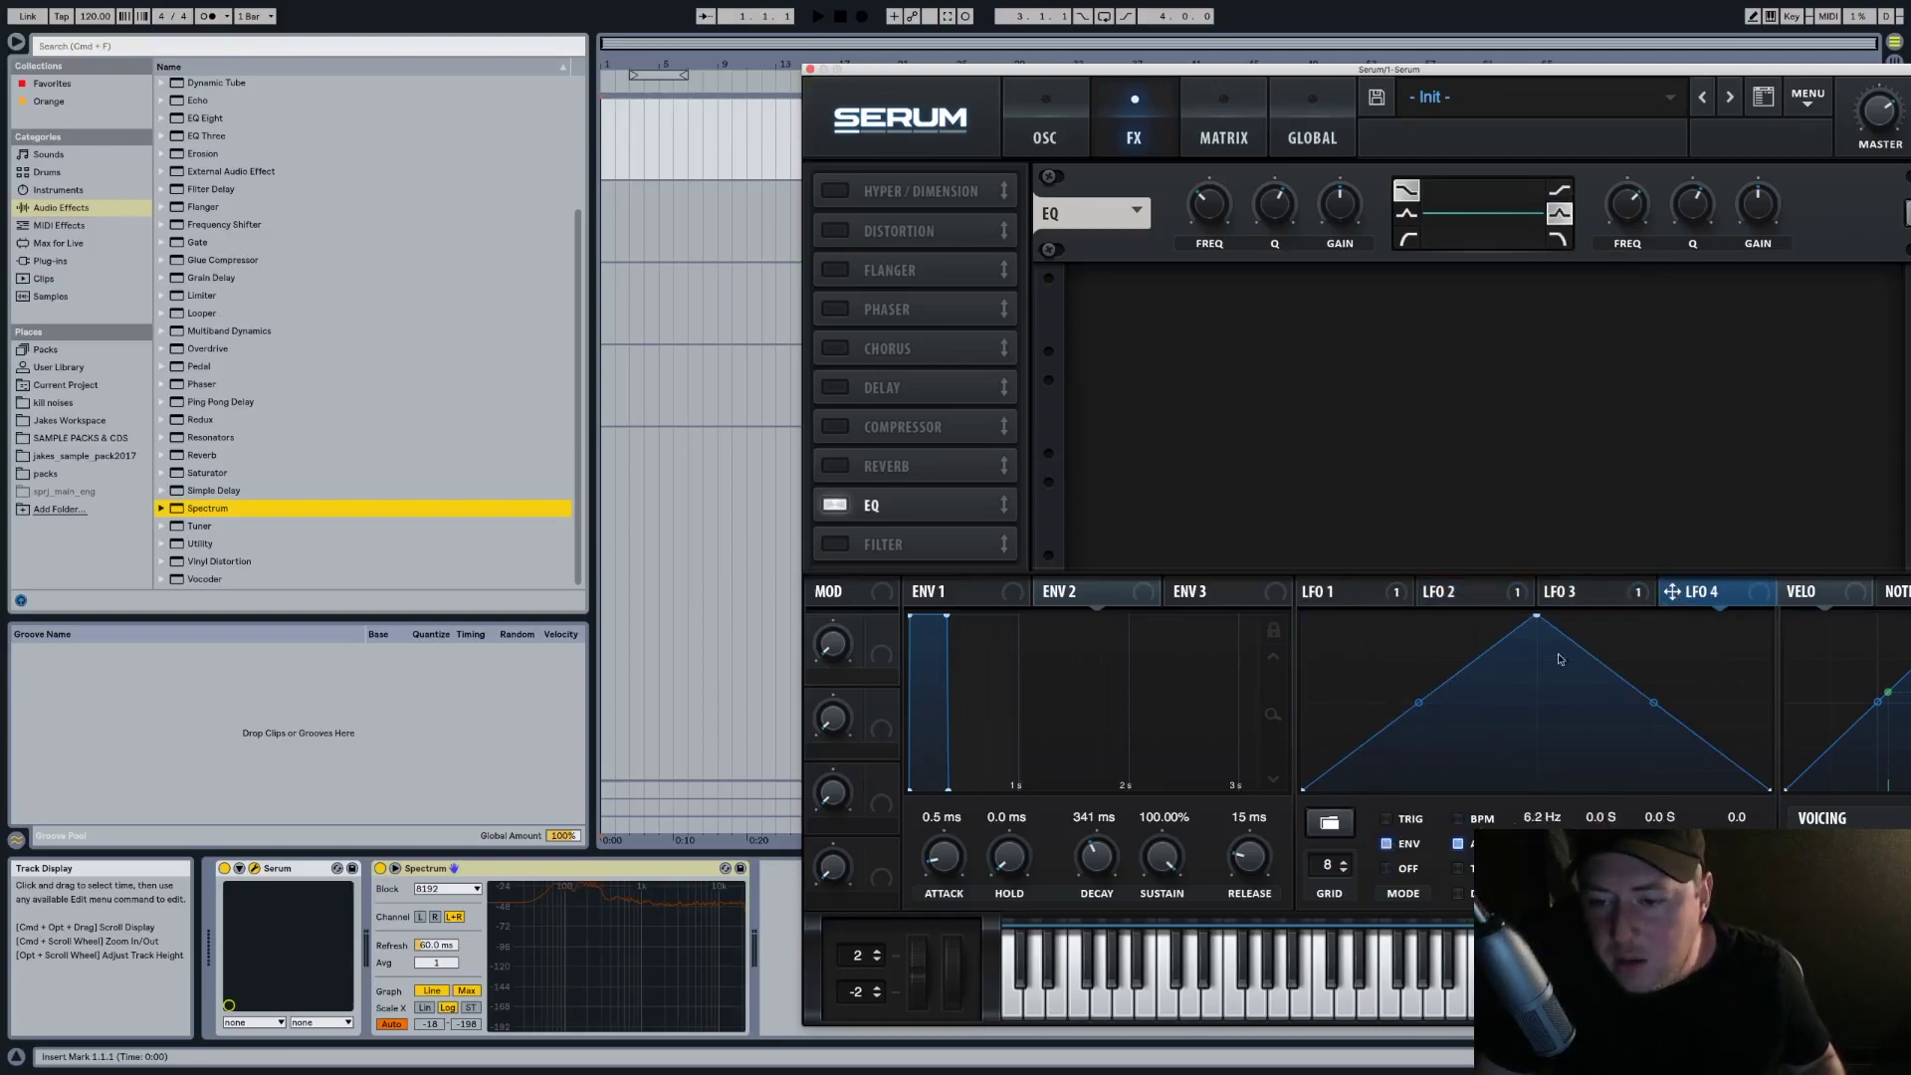
pyautogui.moveTo(1537, 618); pyautogui.dragTo(1303, 618)
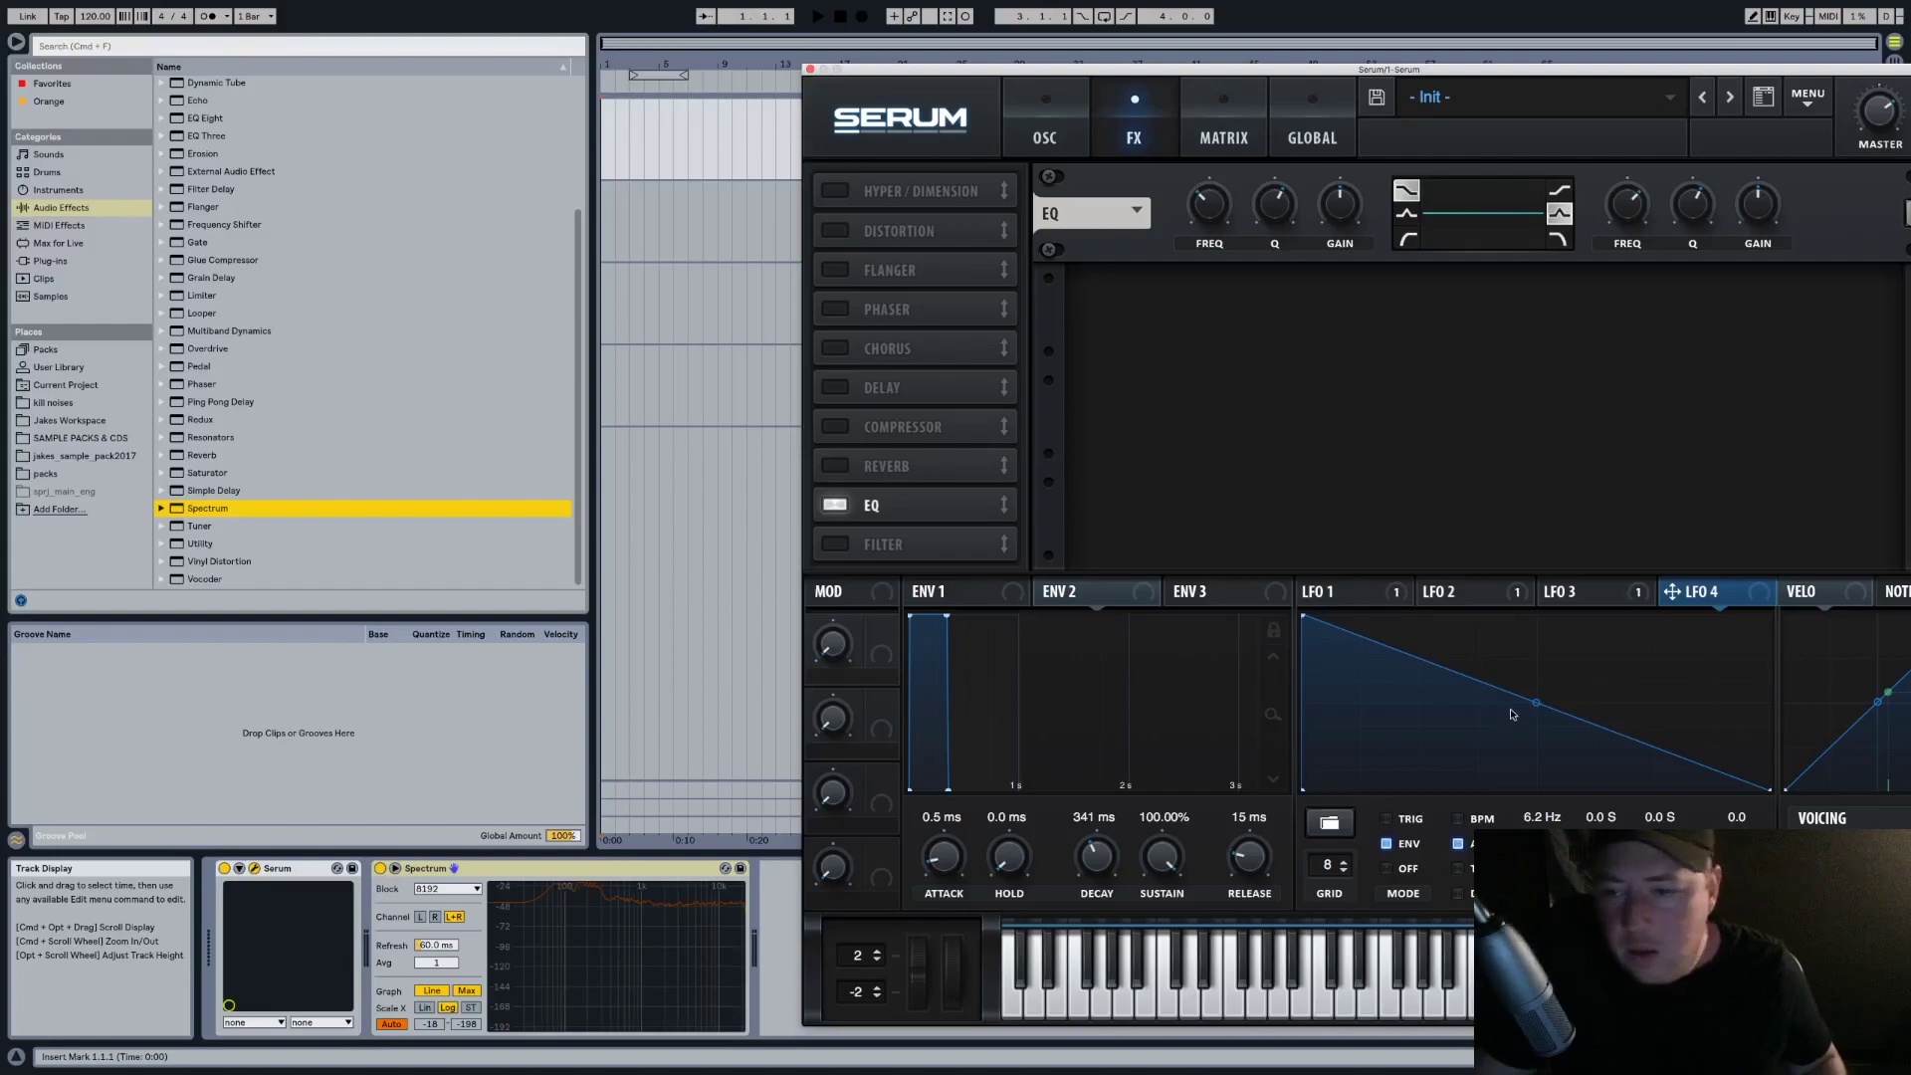
pyautogui.moveTo(1541, 709); pyautogui.dragTo(1413, 858)
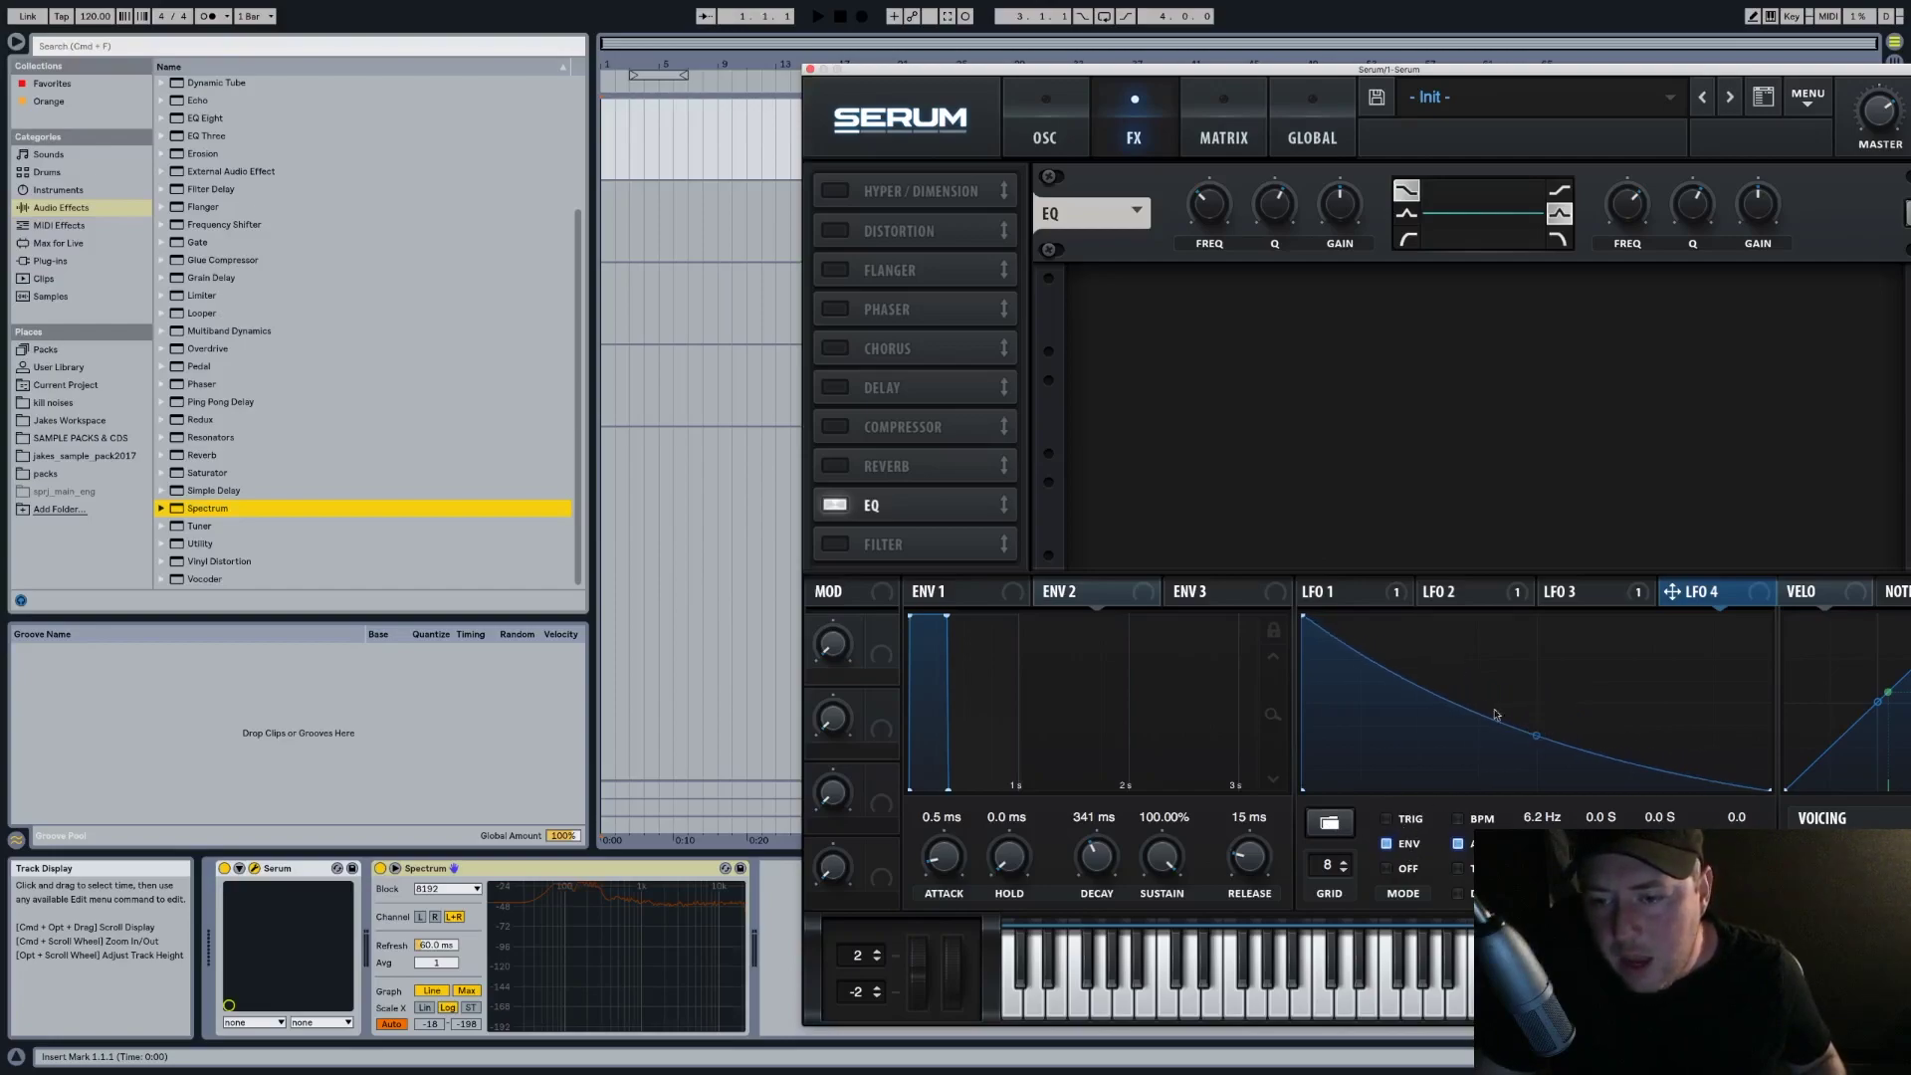
# Assign LFO 4 to the gain of the EQ's high peak band and make the modulation boost only
pyautogui.moveTo(1673, 592); pyautogui.dragTo(1758, 205)
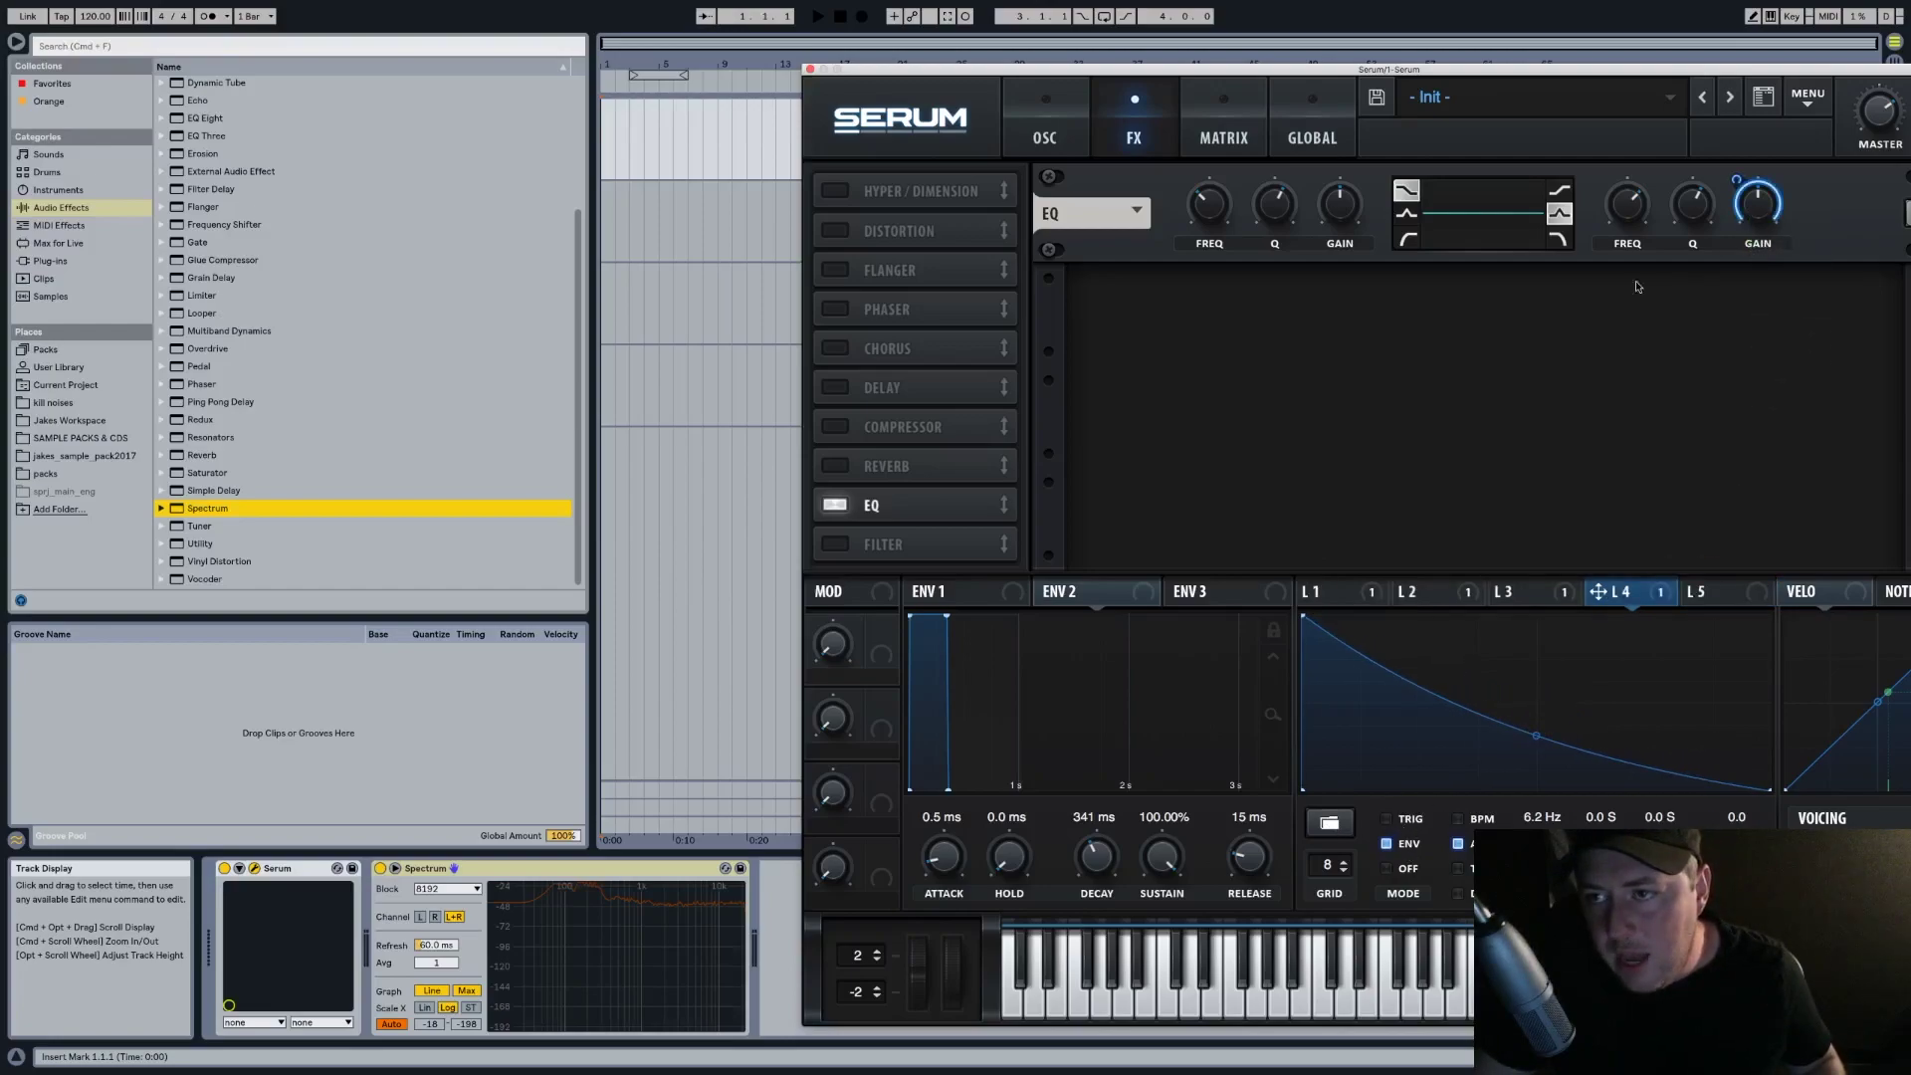
pyautogui.moveTo(1757, 215)
pyautogui.mouseDown()
pyautogui.moveTo(1756, 237)
pyautogui.moveTo(1739, 204)
pyautogui.mouseUp()
pyautogui.click(1760, 208)
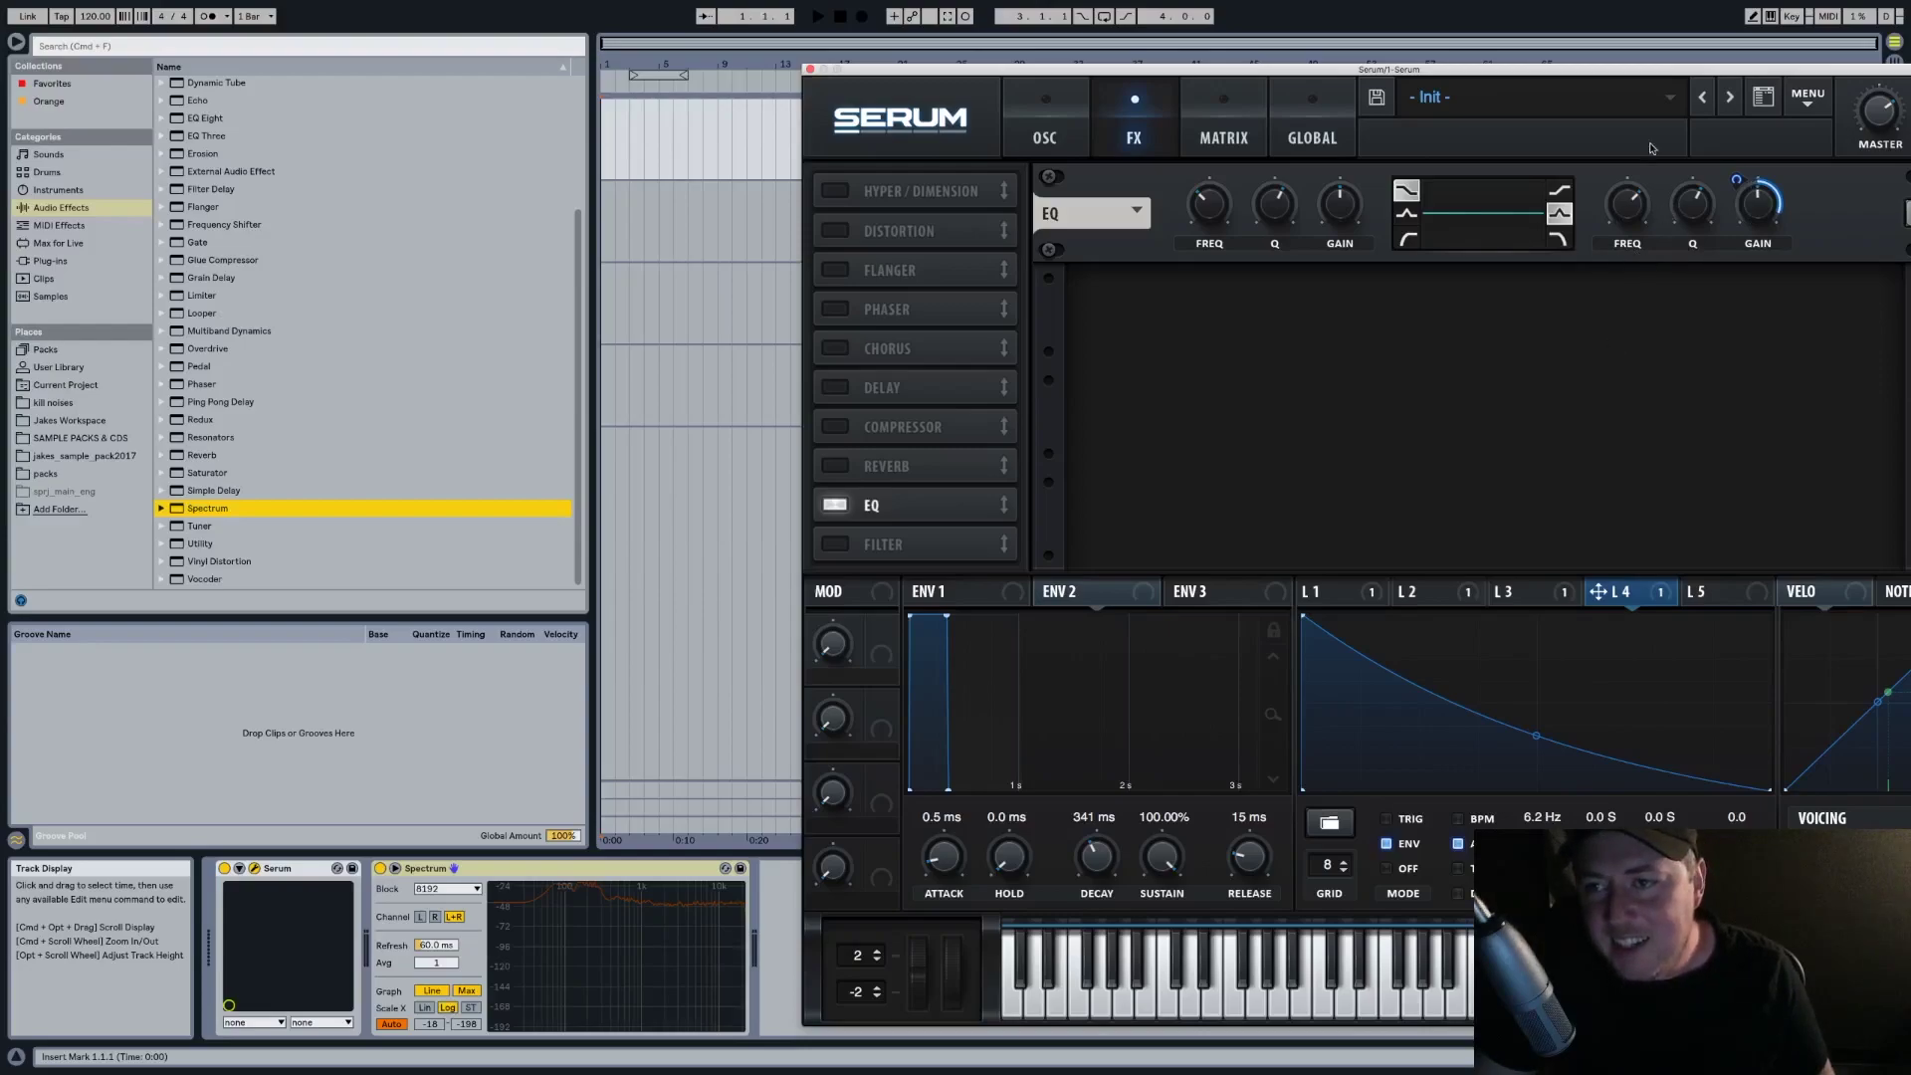
# Lower the Q of the EQ's high peak band to widen the boost and raise its frequency slightly
pyautogui.click(1759, 208)
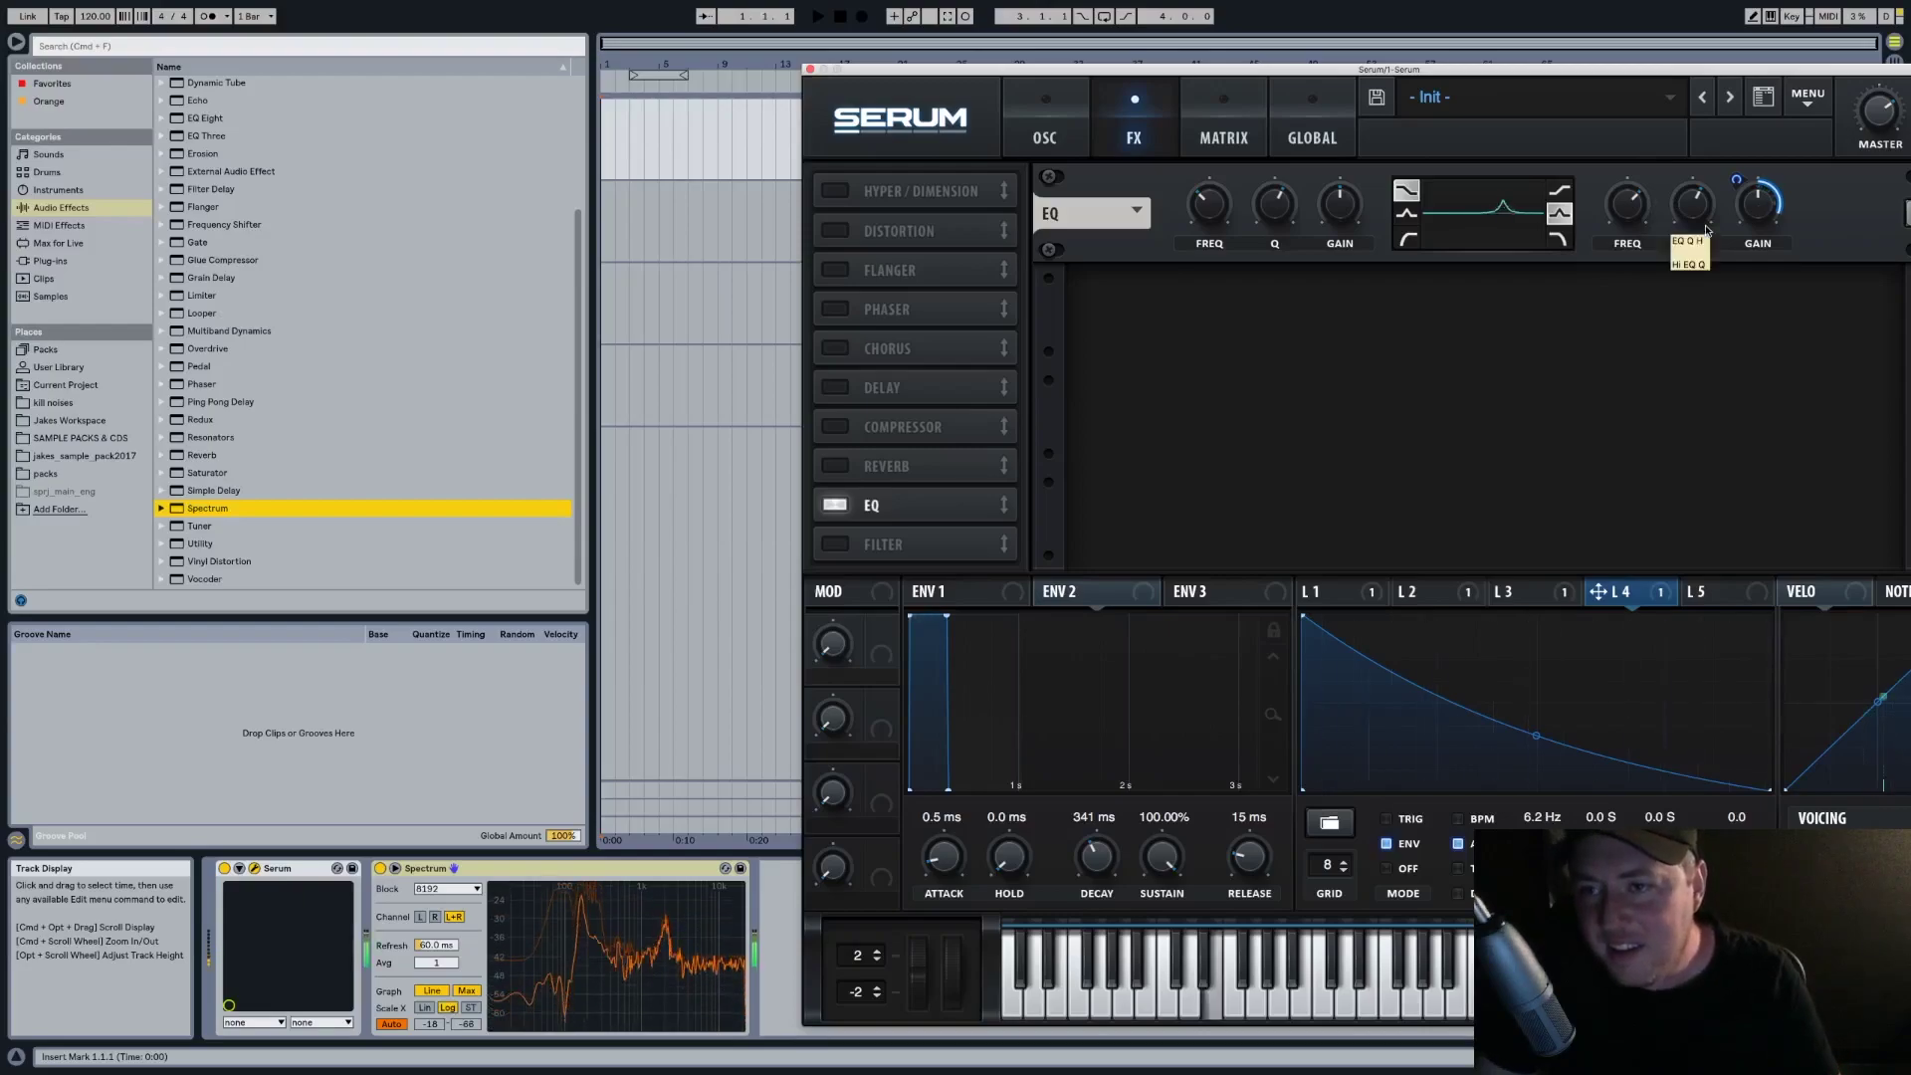
pyautogui.moveTo(1696, 214); pyautogui.dragTo(1695, 256)
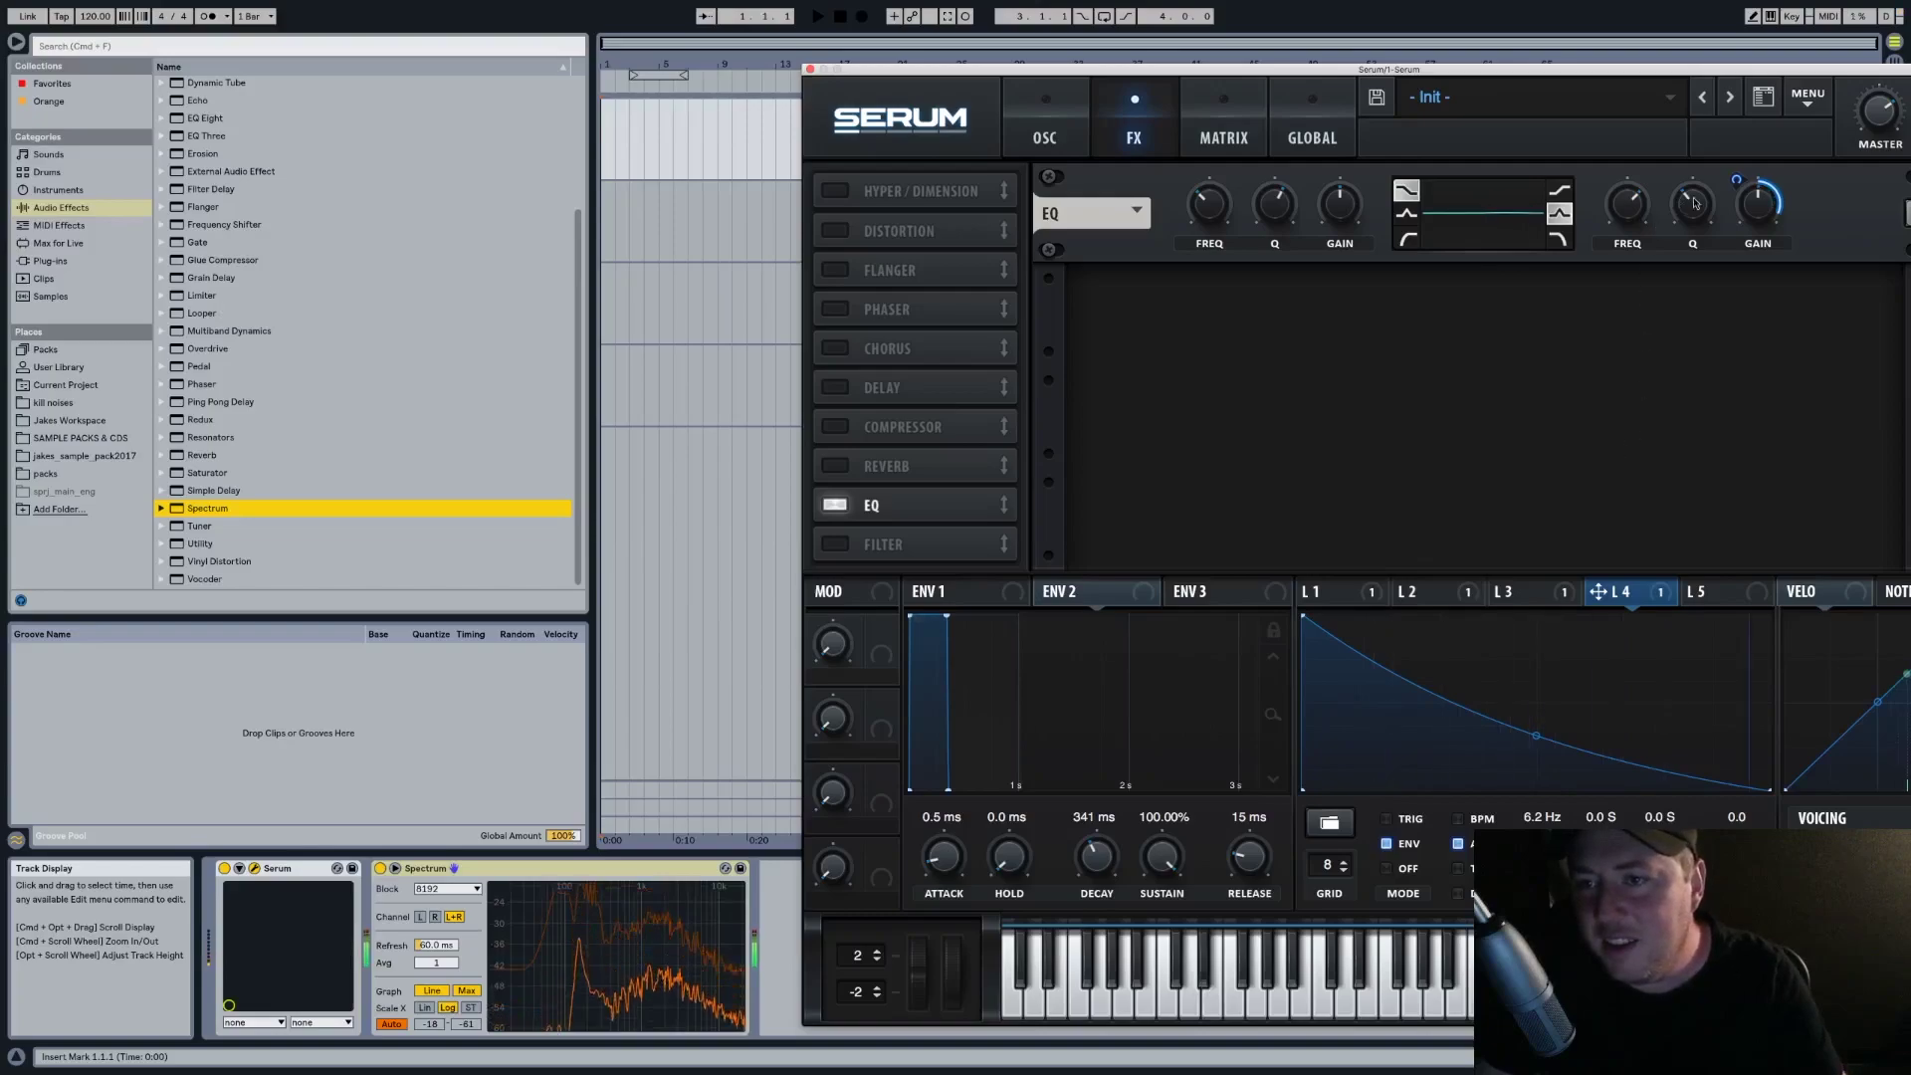
pyautogui.moveTo(1646, 213); pyautogui.dragTo(1689, 213)
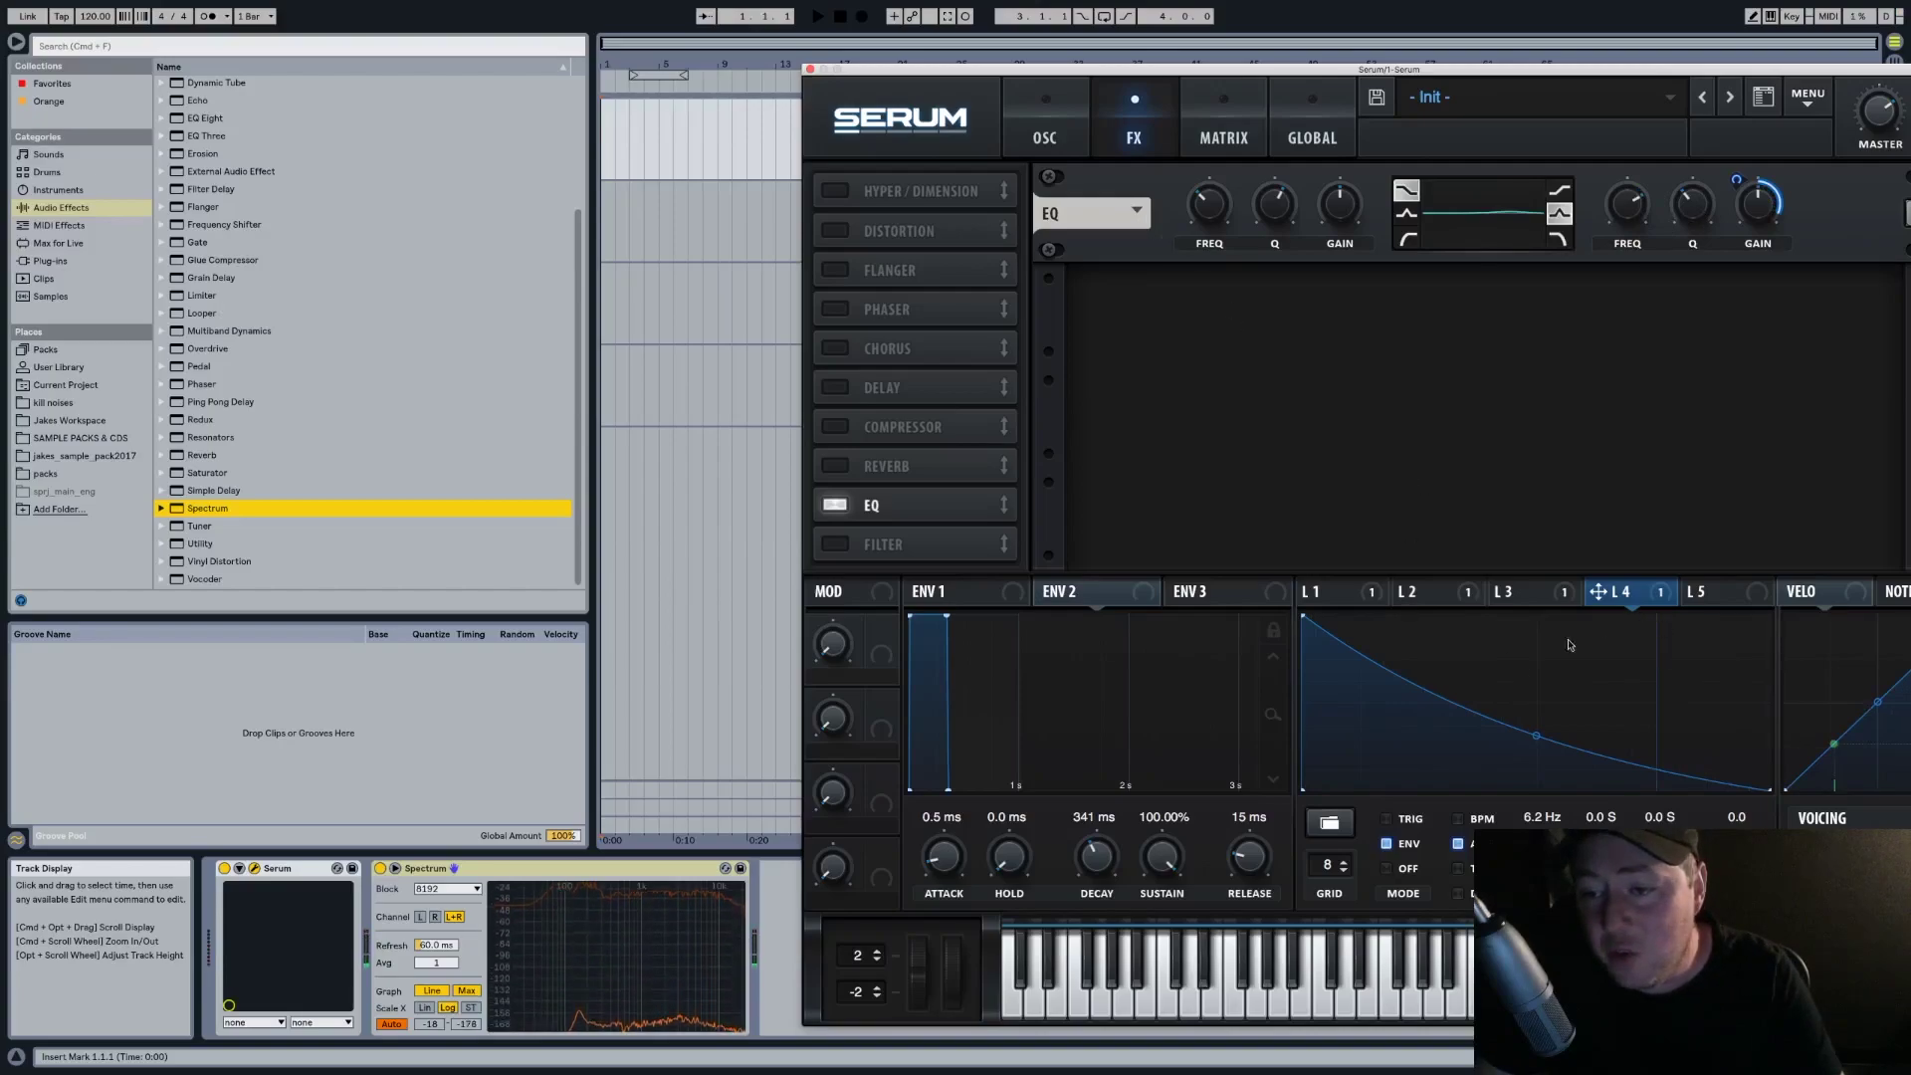
# Add points to LFO 4 to form a convex falling curve that reaches zero at the midpoint
pyautogui.doubleClick(1473, 732)
pyautogui.moveTo(1473, 731); pyautogui.dragTo(1537, 794)
pyautogui.moveTo(1419, 737); pyautogui.dragTo(1449, 711)
pyautogui.doubleClick(1391, 694)
pyautogui.doubleClick(1452, 723)
pyautogui.moveTo(1392, 694); pyautogui.dragTo(1394, 662)
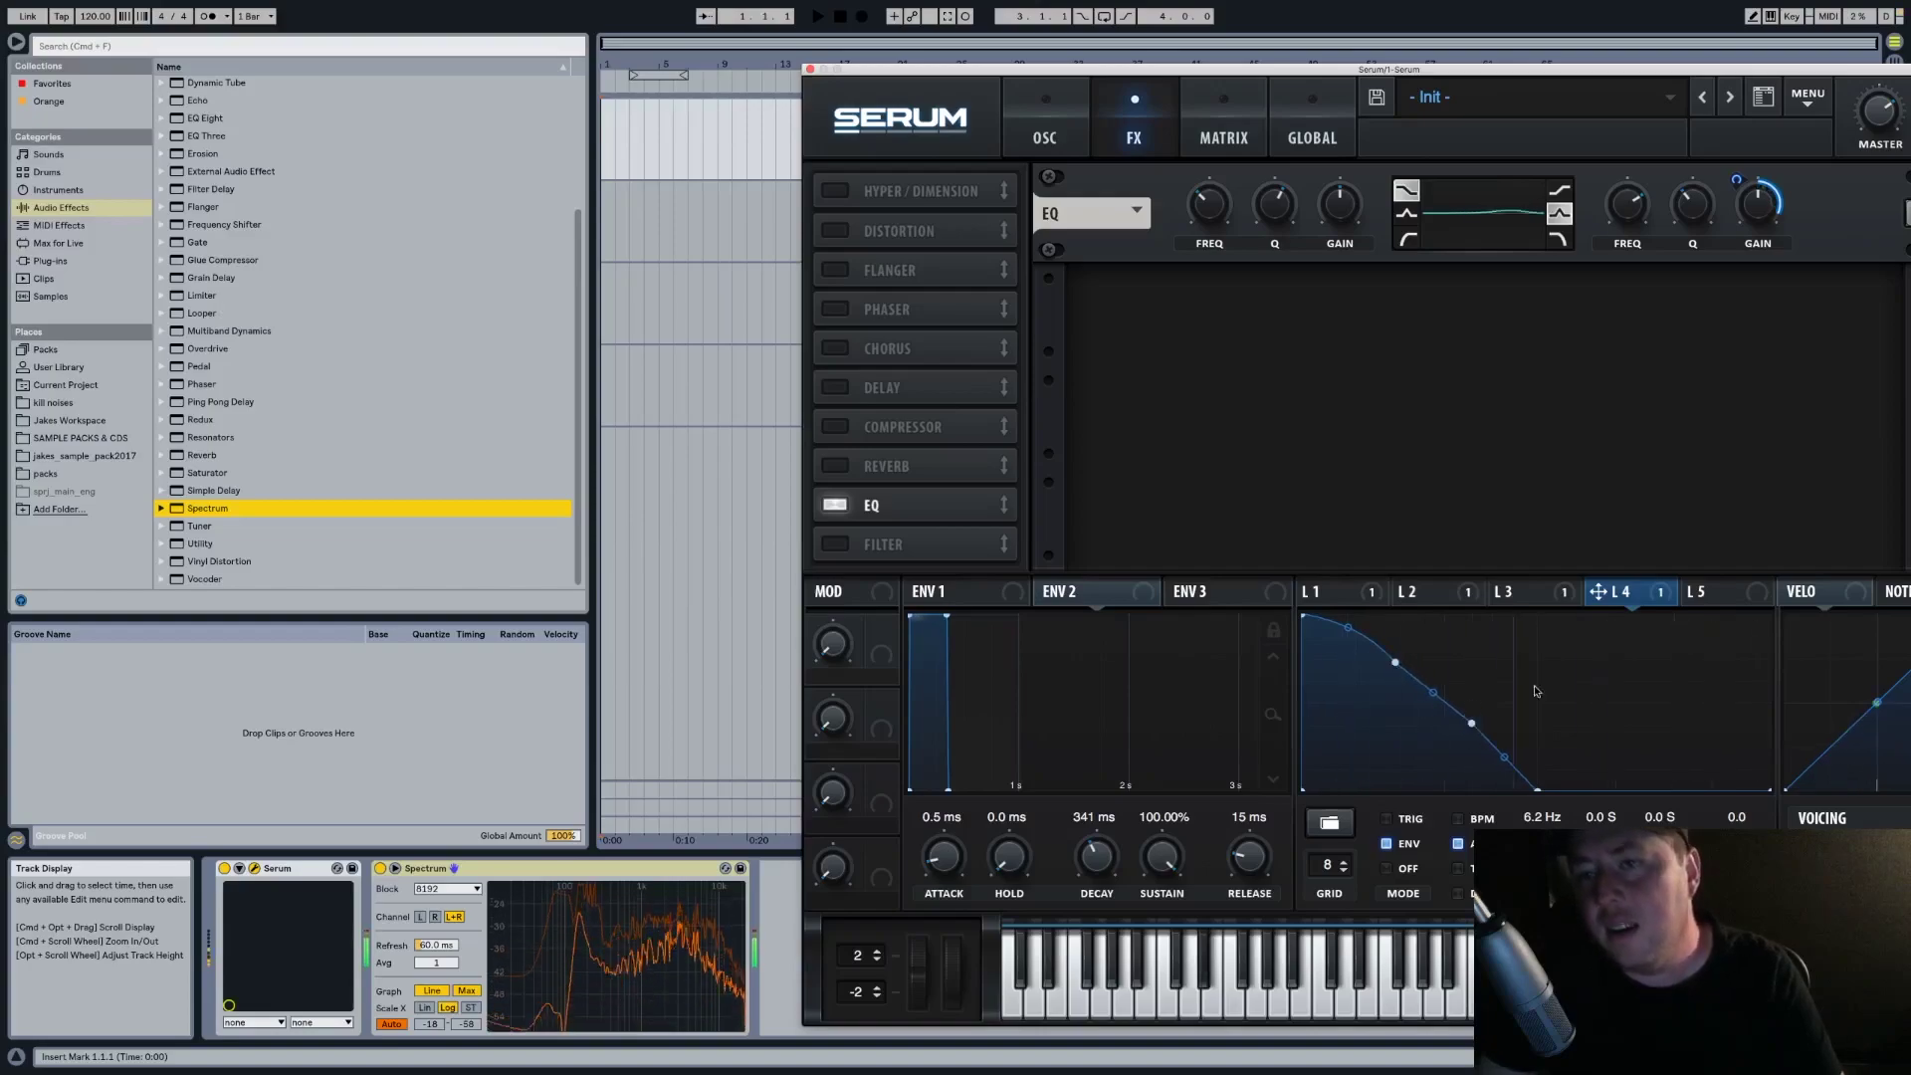
# Set the EQ high peak's frequency to about 2349 Hz and assign LFO 5 to that frequency
pyautogui.moveTo(1632, 209)
pyautogui.moveTo(1632, 209); pyautogui.dragTo(1637, 218)
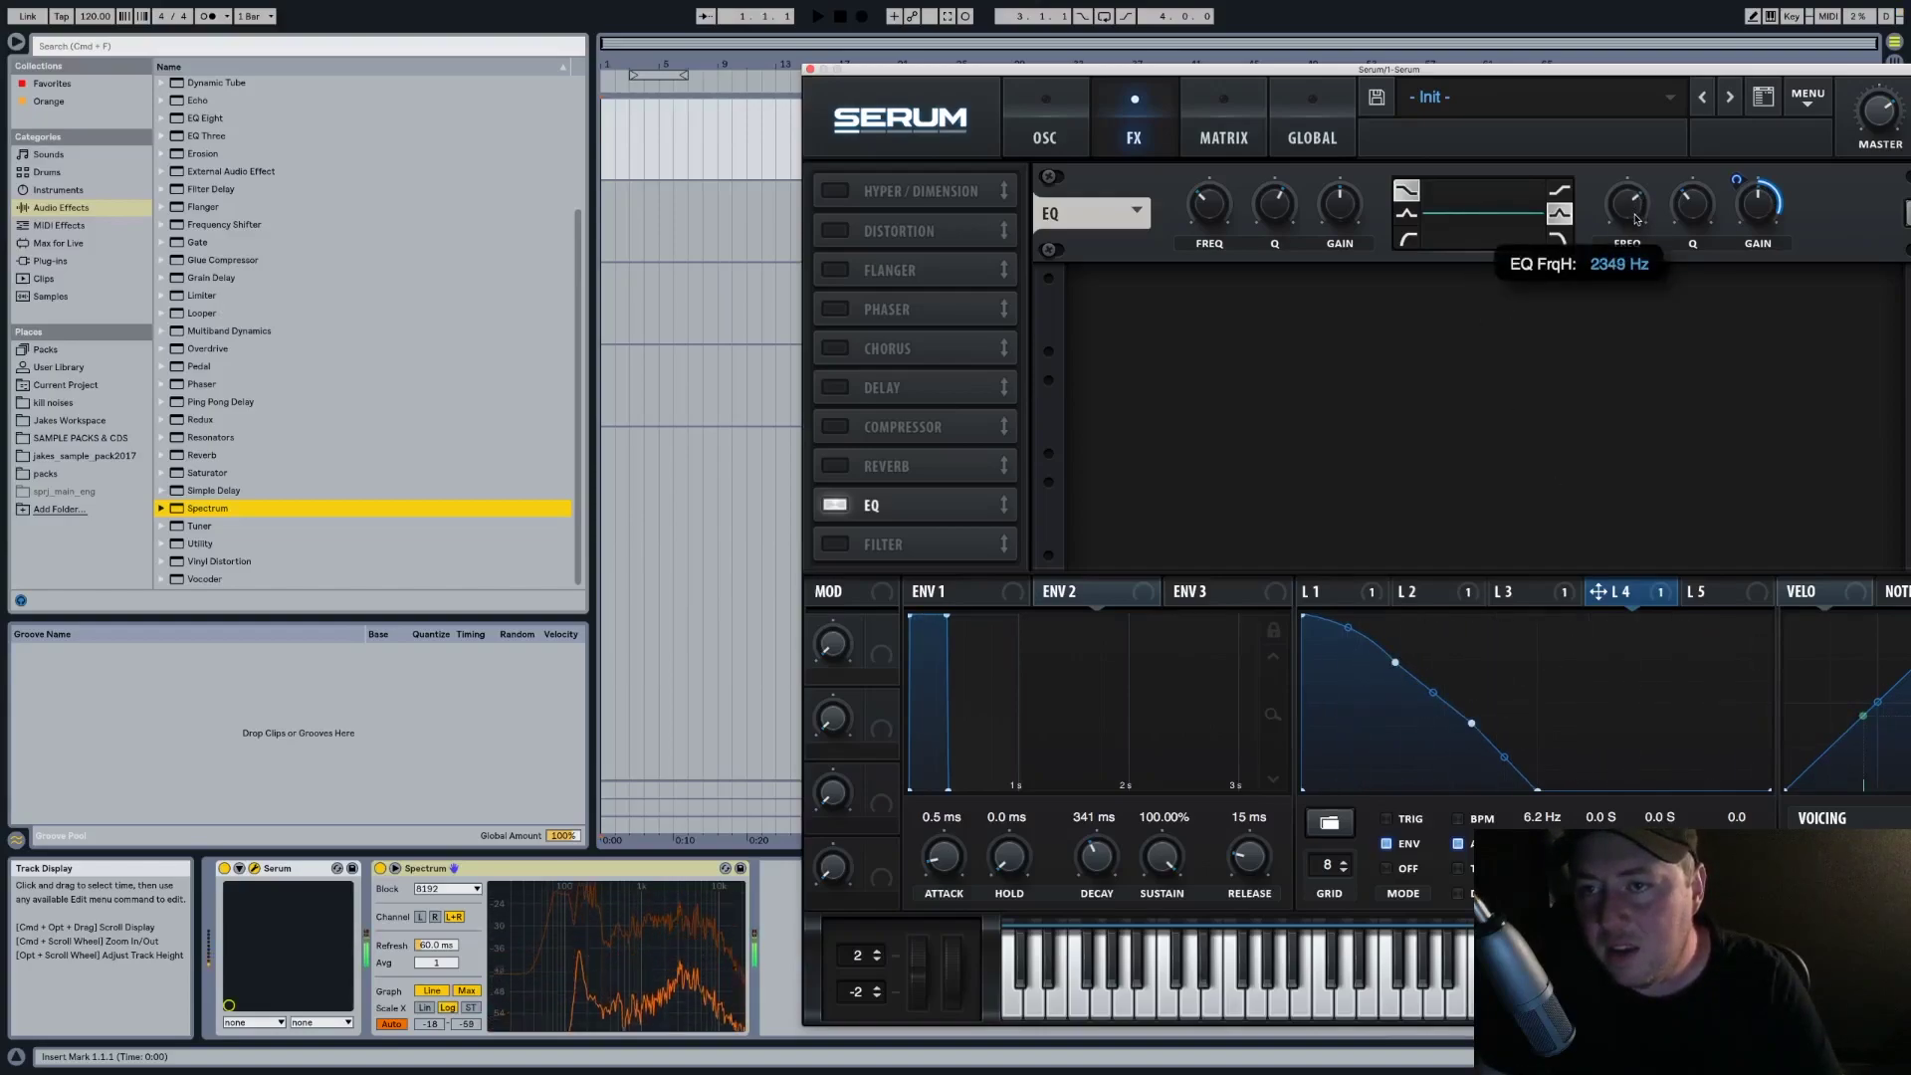
pyautogui.moveTo(1695, 591); pyautogui.dragTo(1613, 201)
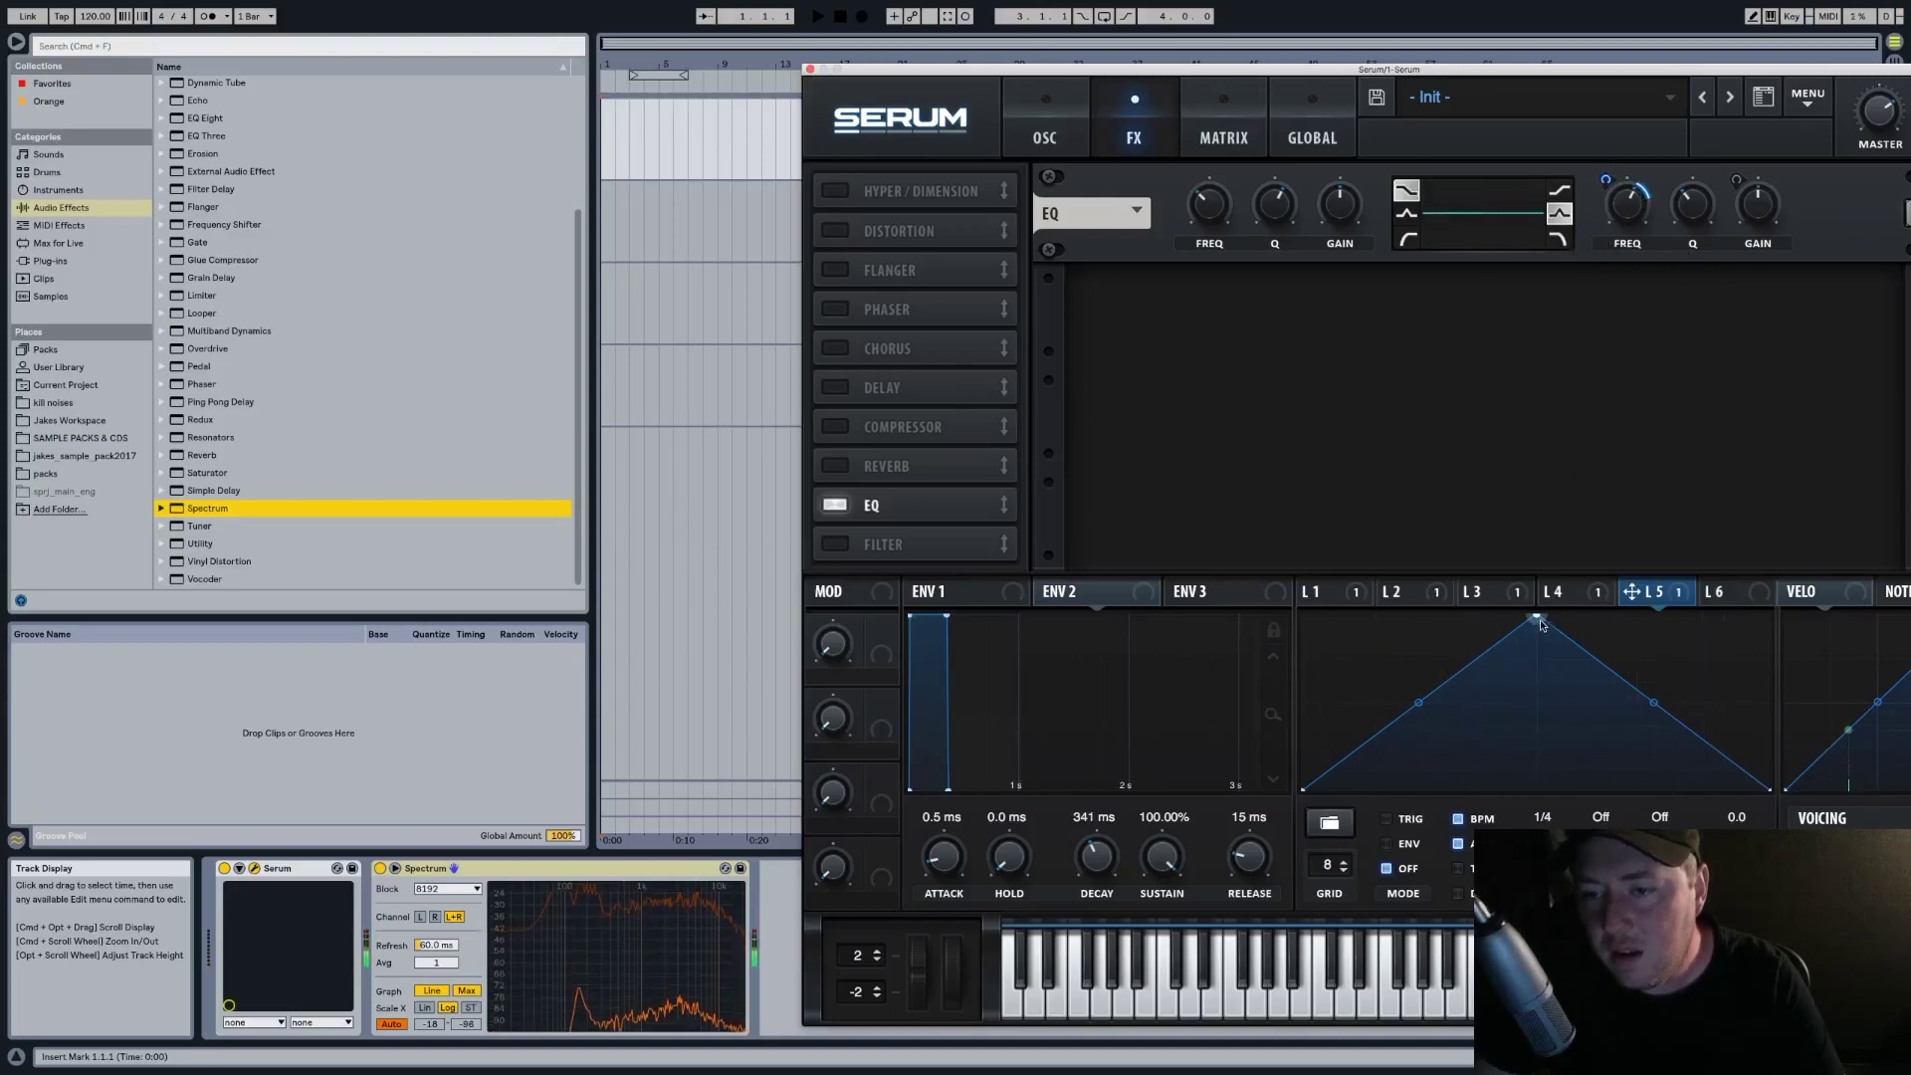
# Move LFO 5's peak to the start as a descending ramp and set envelope mode with BPM sync off
pyautogui.moveTo(1536, 615); pyautogui.dragTo(1177, 570)
pyautogui.click(1457, 819)
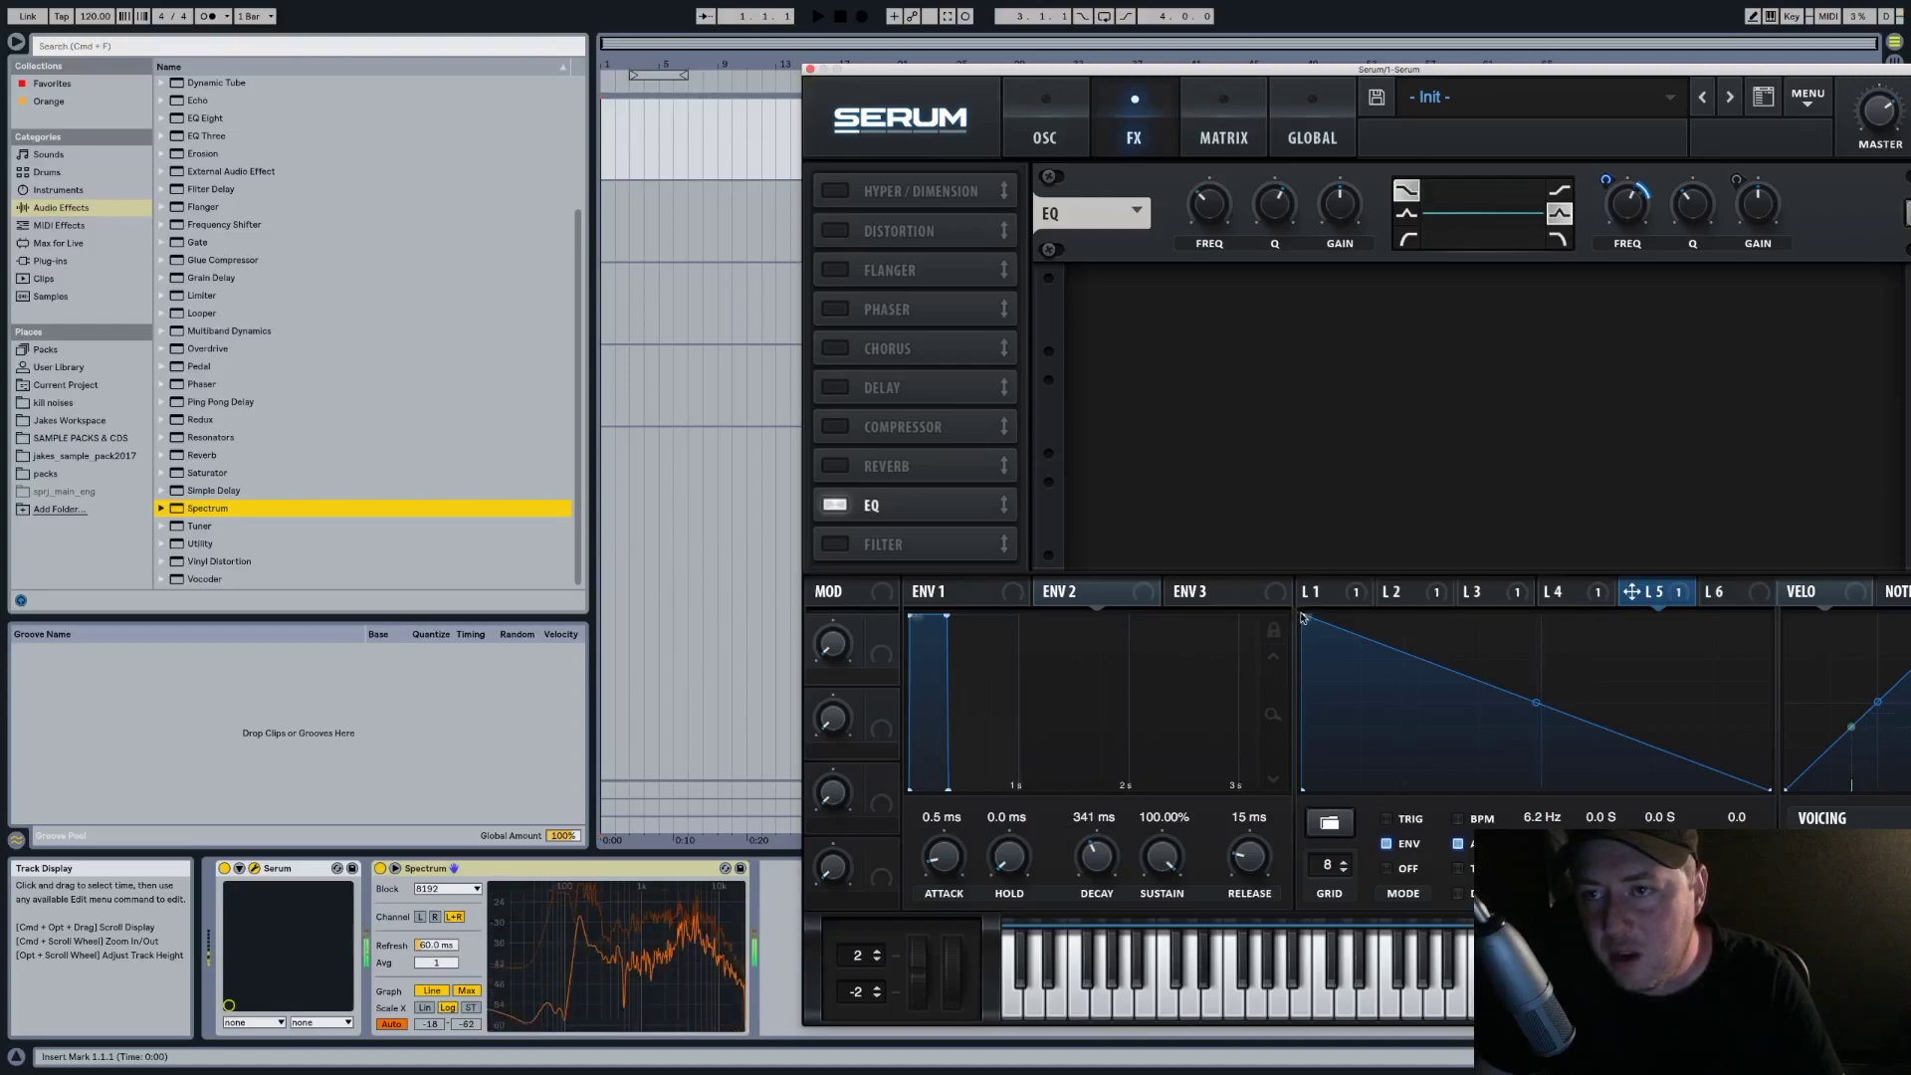
# Reshape LFO 5 into a short curved rise to an early peak followed by a convex fall to zero
pyautogui.moveTo(1302, 614); pyautogui.dragTo(1395, 615)
pyautogui.moveTo(1351, 701); pyautogui.dragTo(1332, 676)
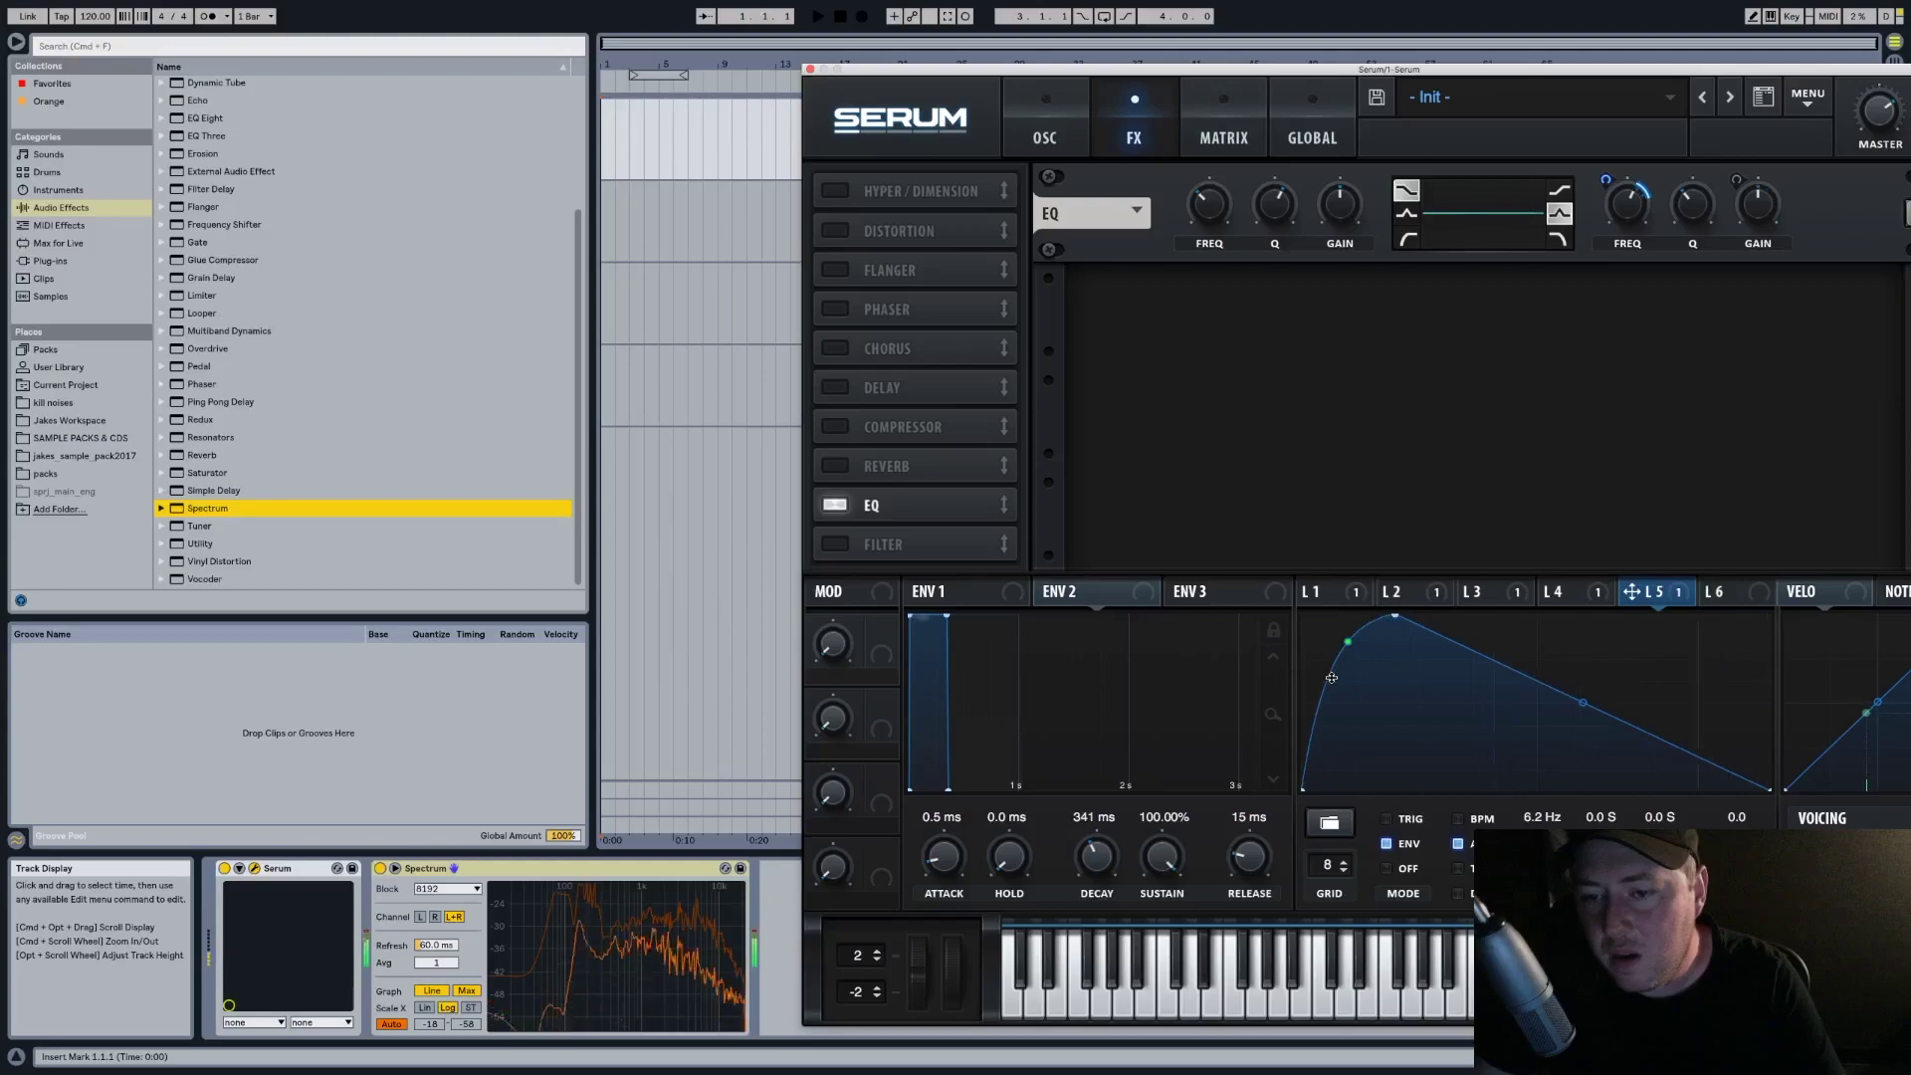
pyautogui.moveTo(1394, 615); pyautogui.dragTo(1352, 619)
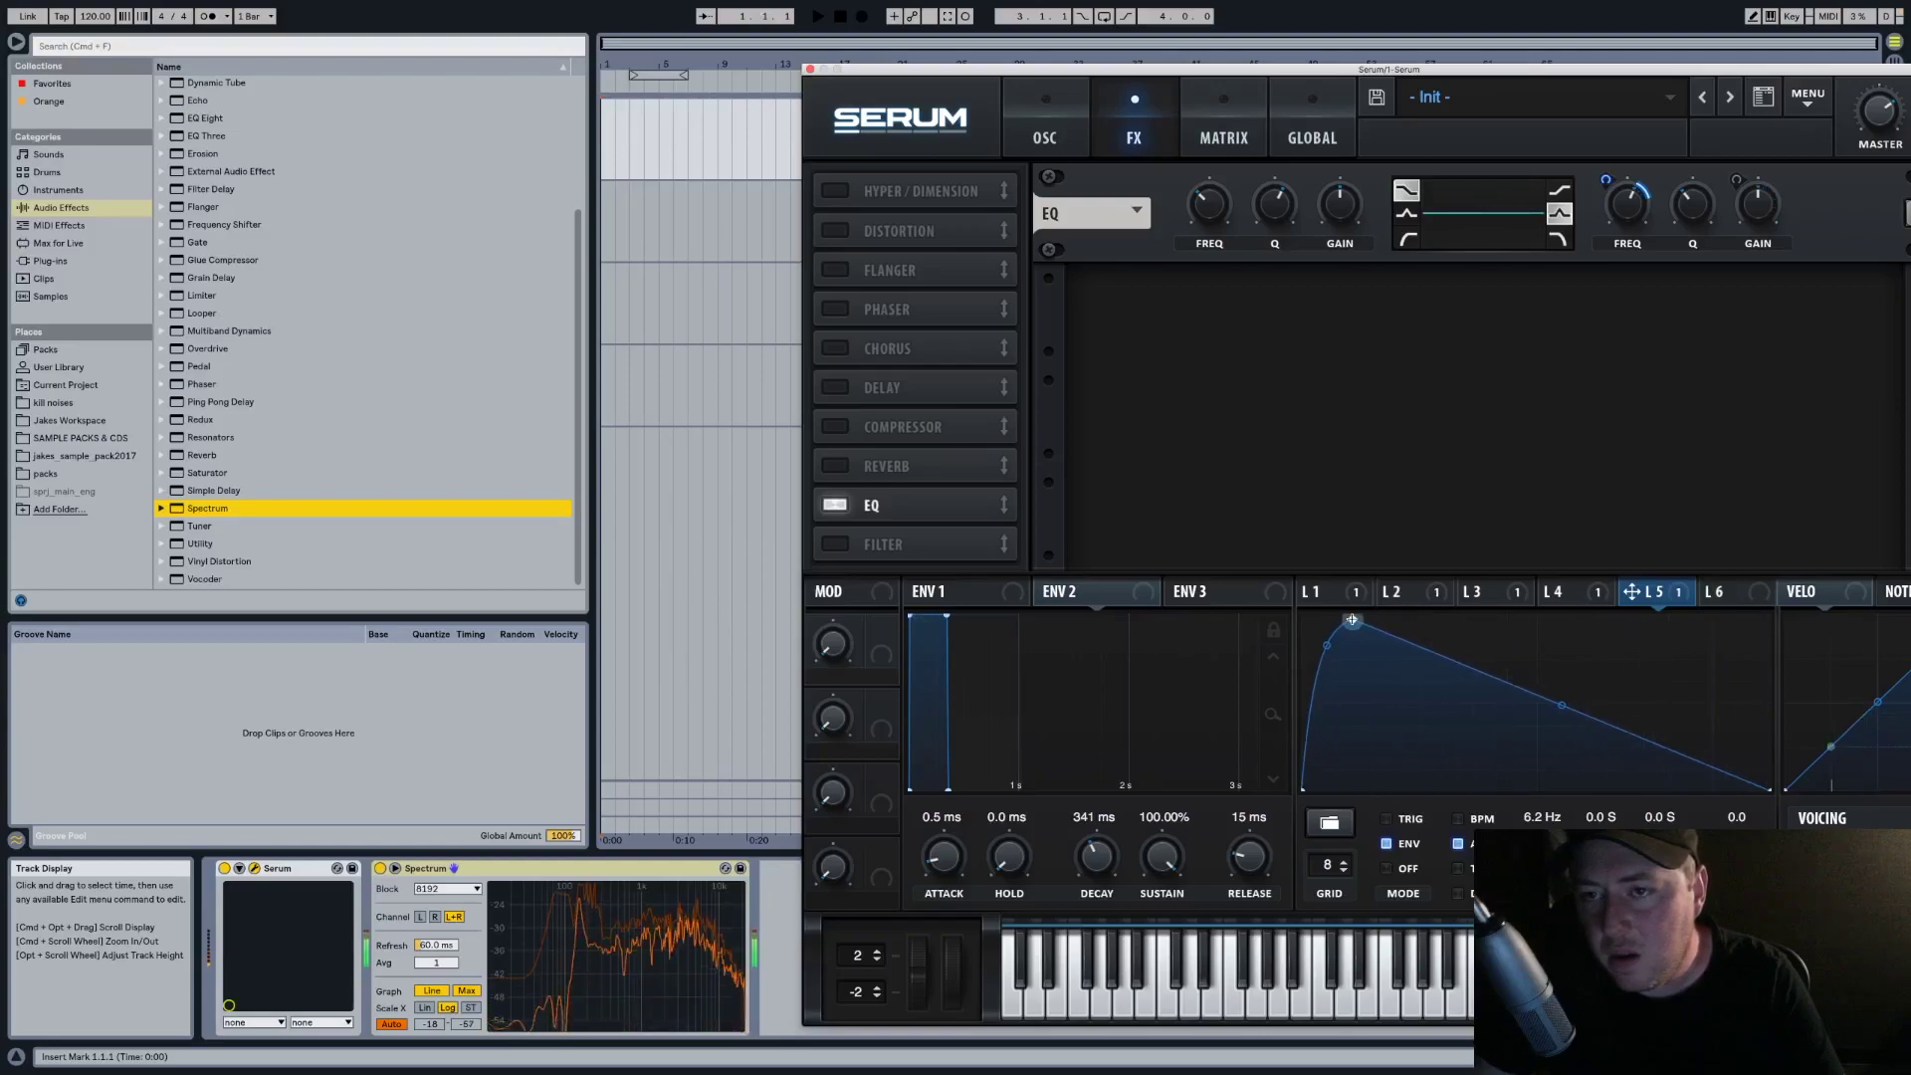
pyautogui.moveTo(1555, 716); pyautogui.dragTo(1557, 691)
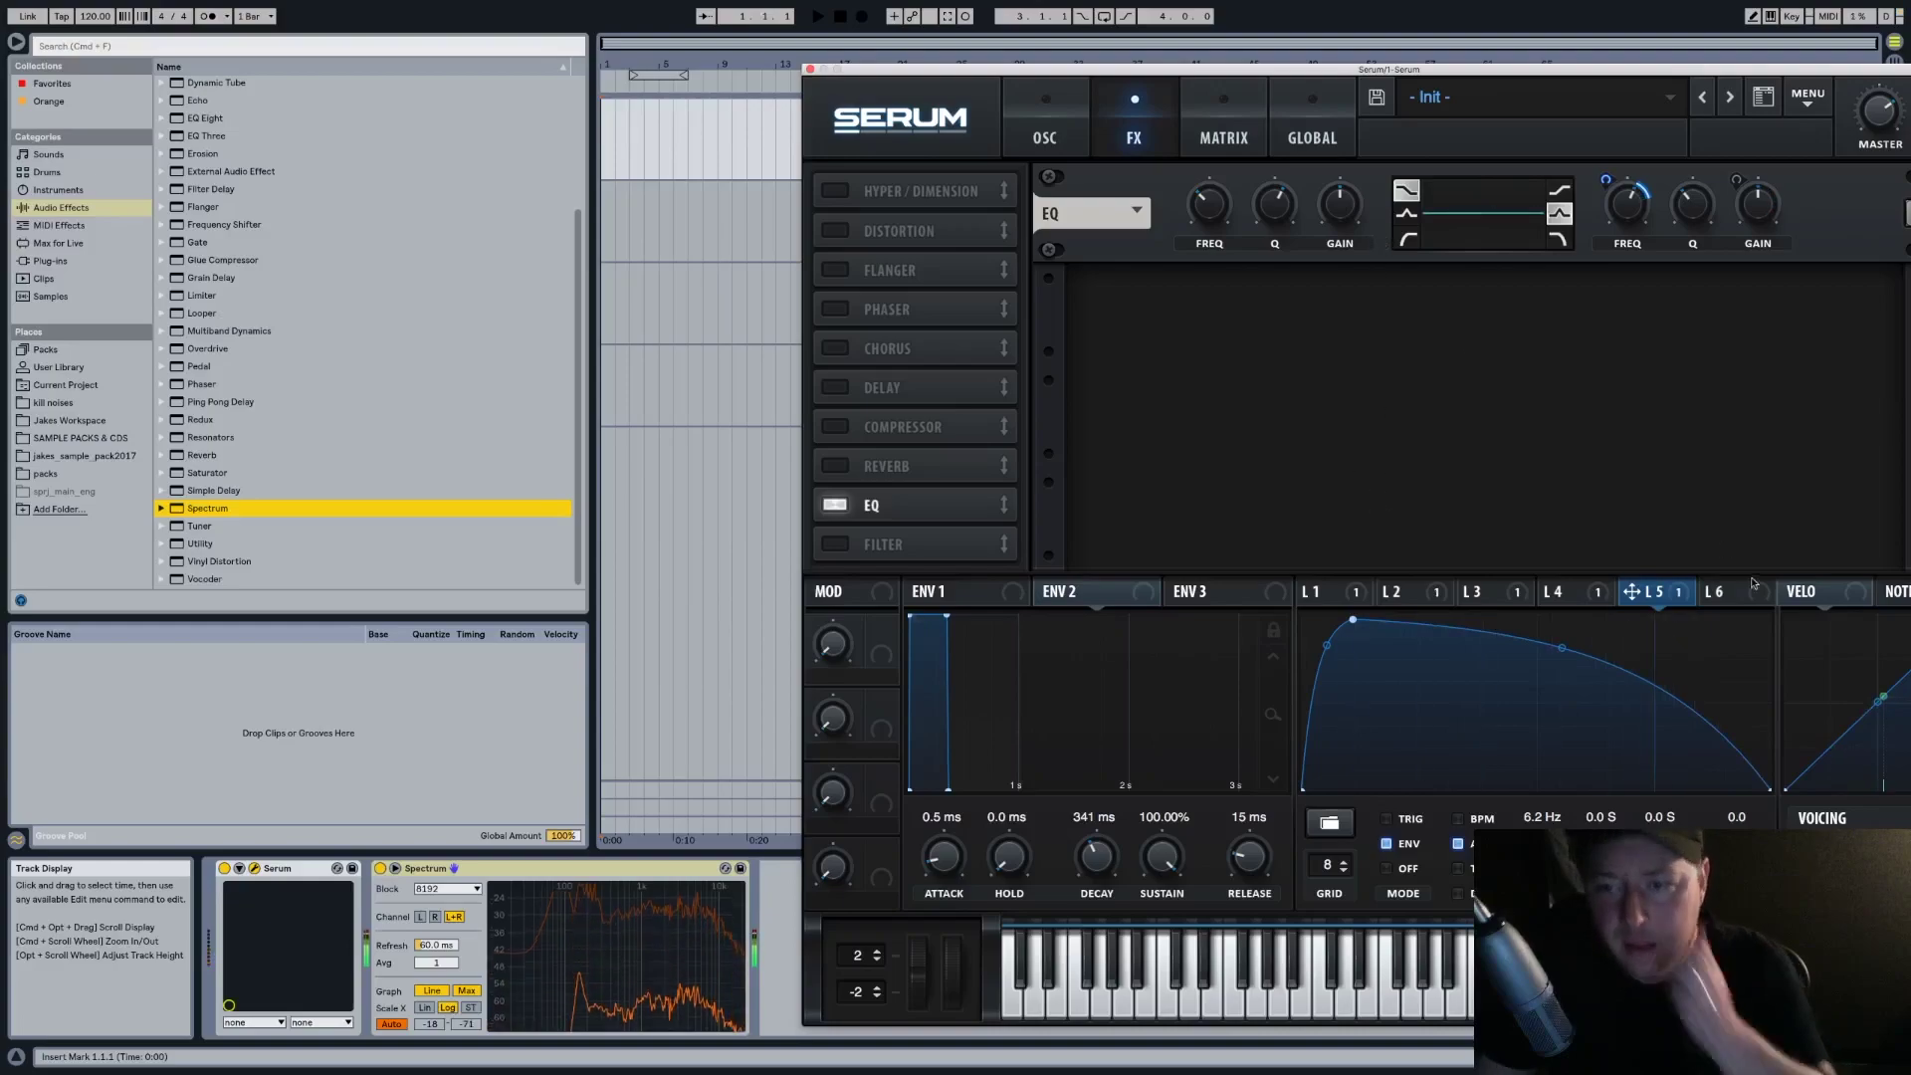
# Assign LFO 5 to the EQ low band's gain and make that modulation one-directional
pyautogui.click(1714, 593)
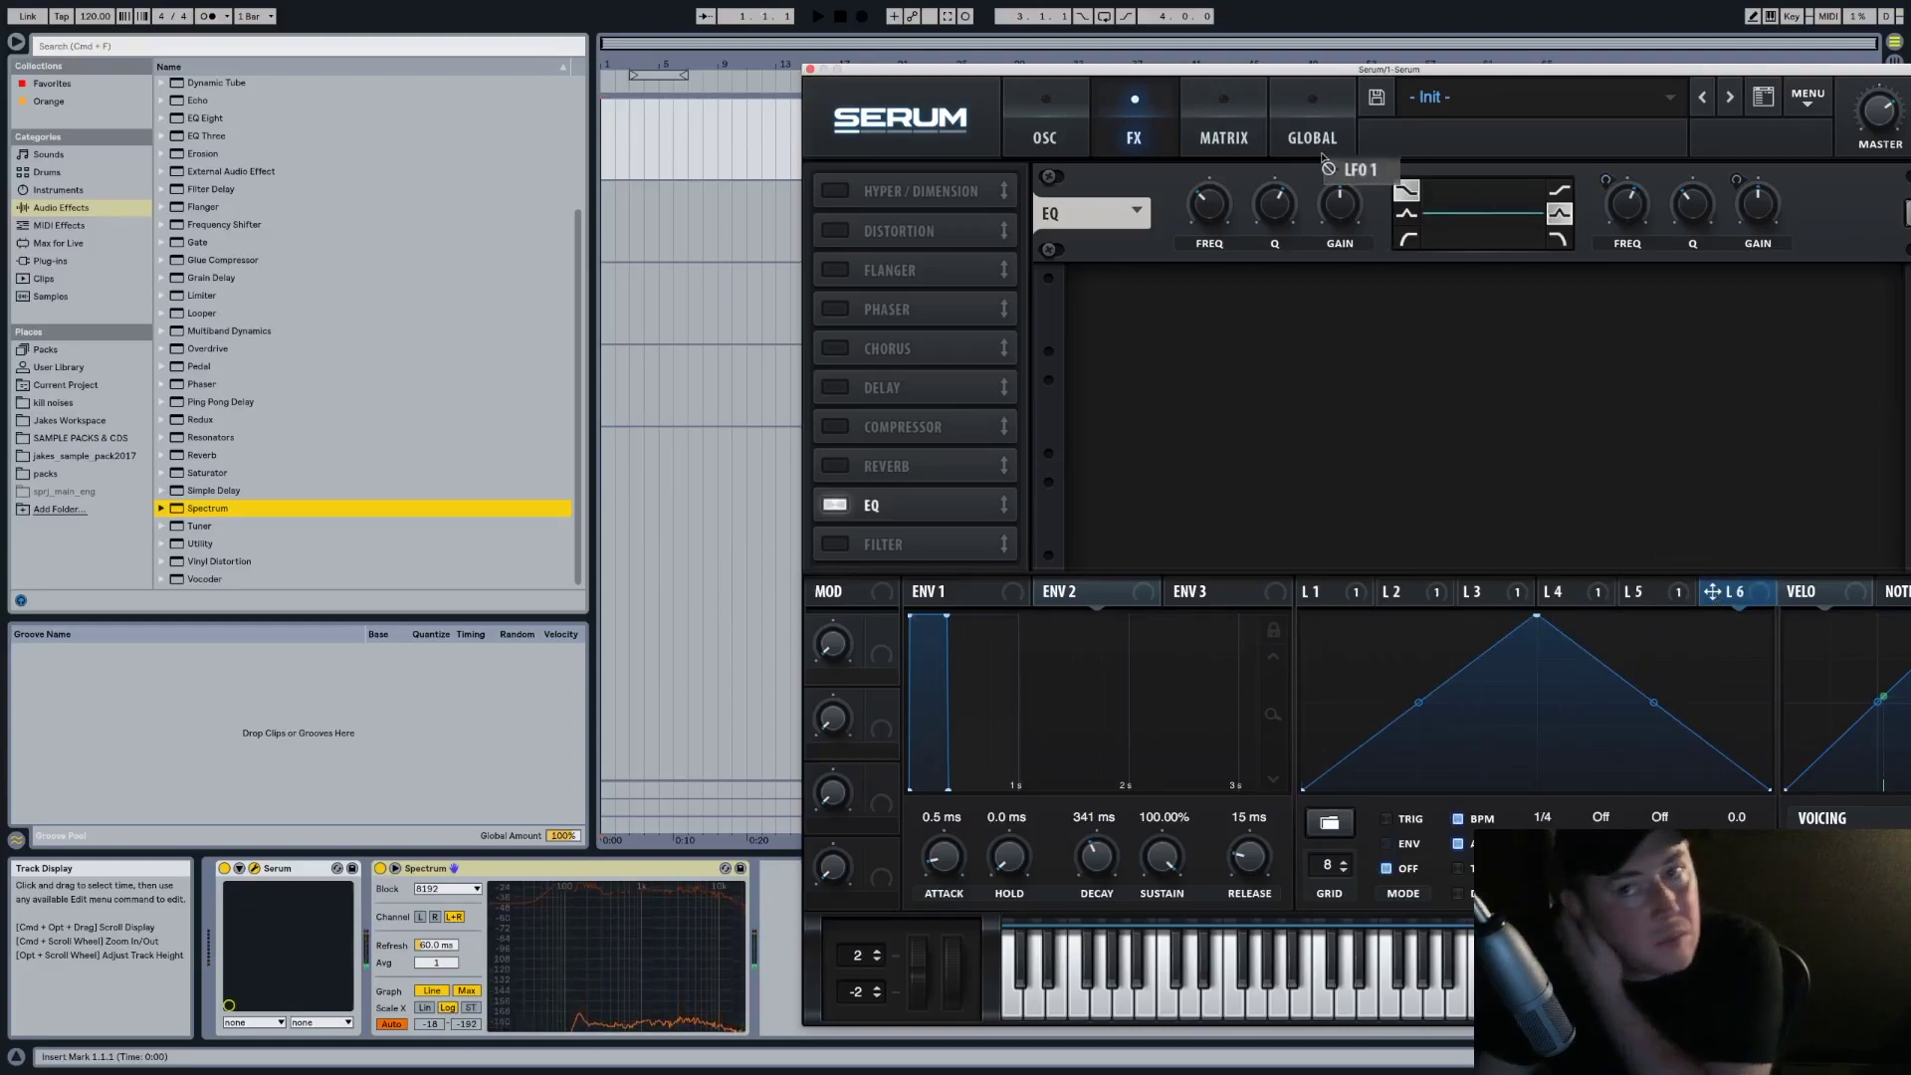
pyautogui.click(1682, 592)
pyautogui.moveTo(1632, 592); pyautogui.dragTo(1341, 205)
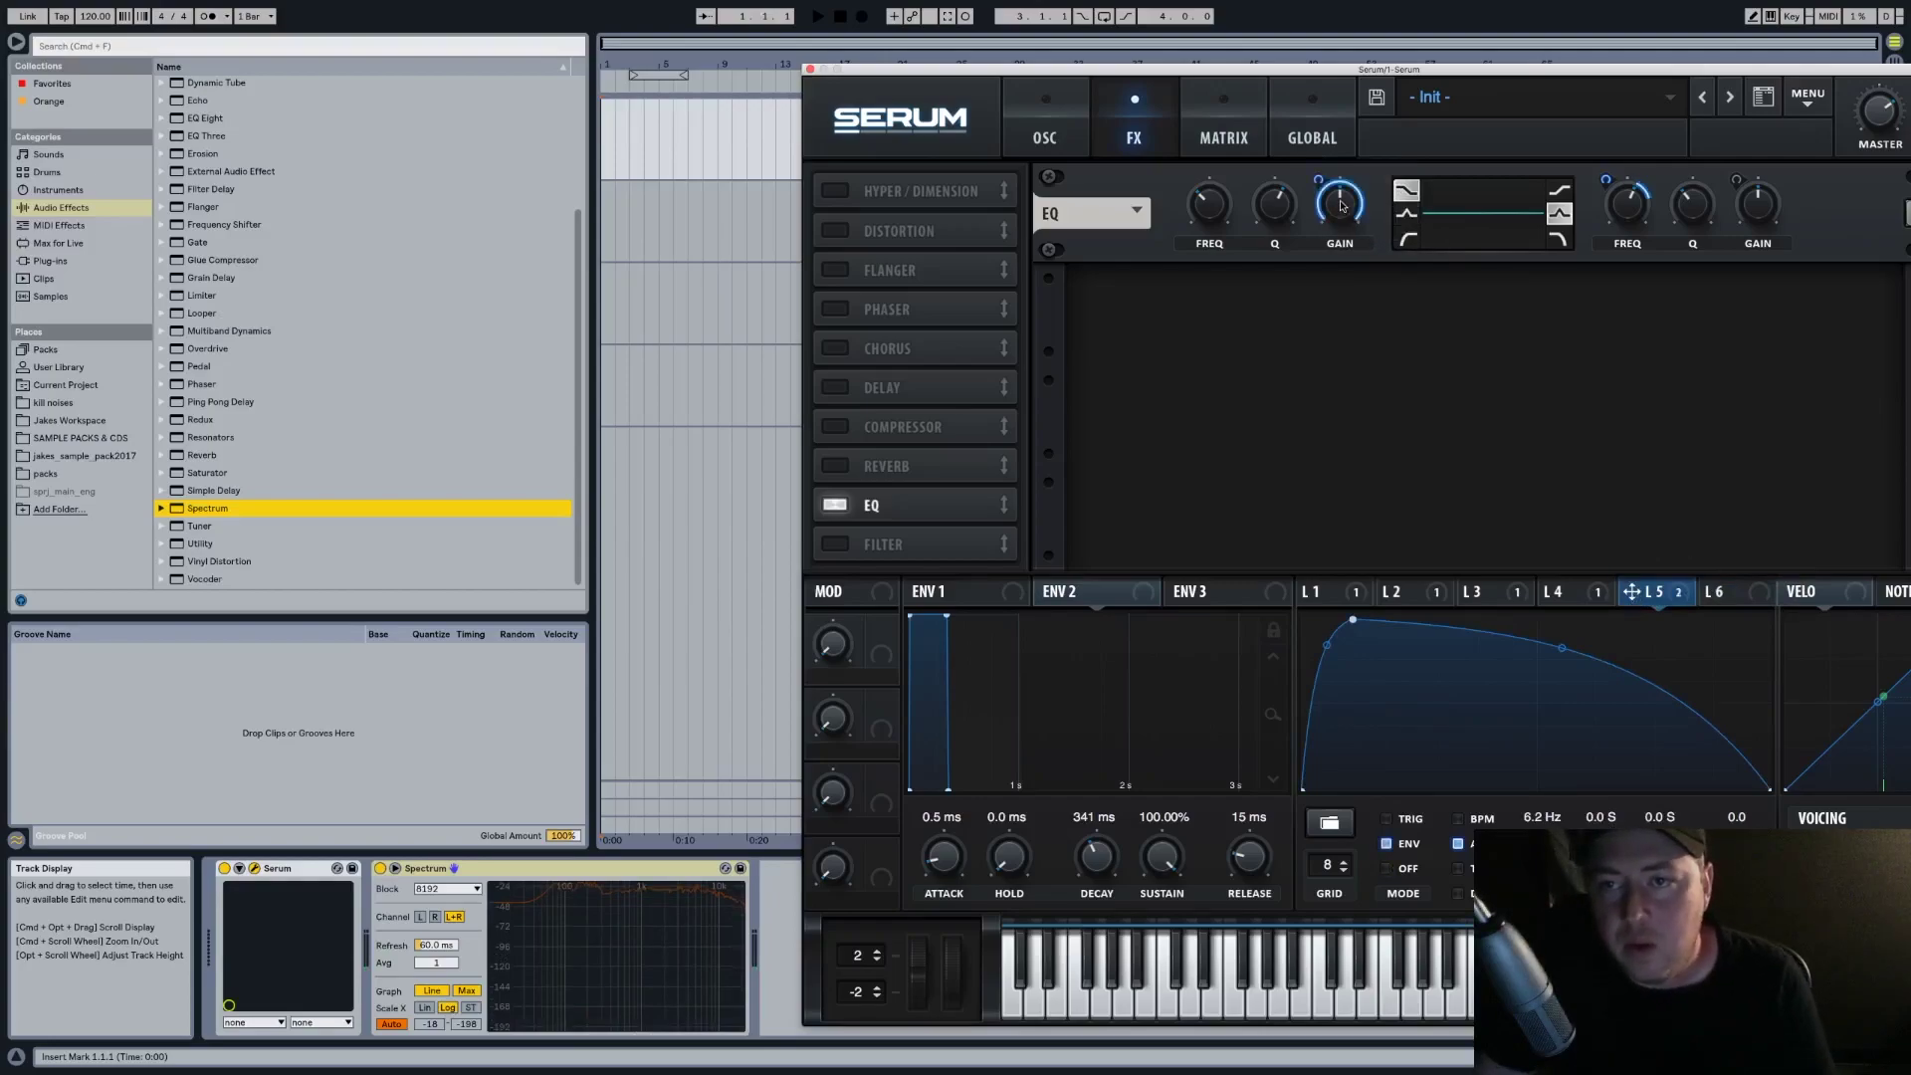
pyautogui.keyDown('alt'); pyautogui.keyDown('shift'); pyautogui.click(1320, 182); pyautogui.keyUp('shift'); pyautogui.keyUp('alt')
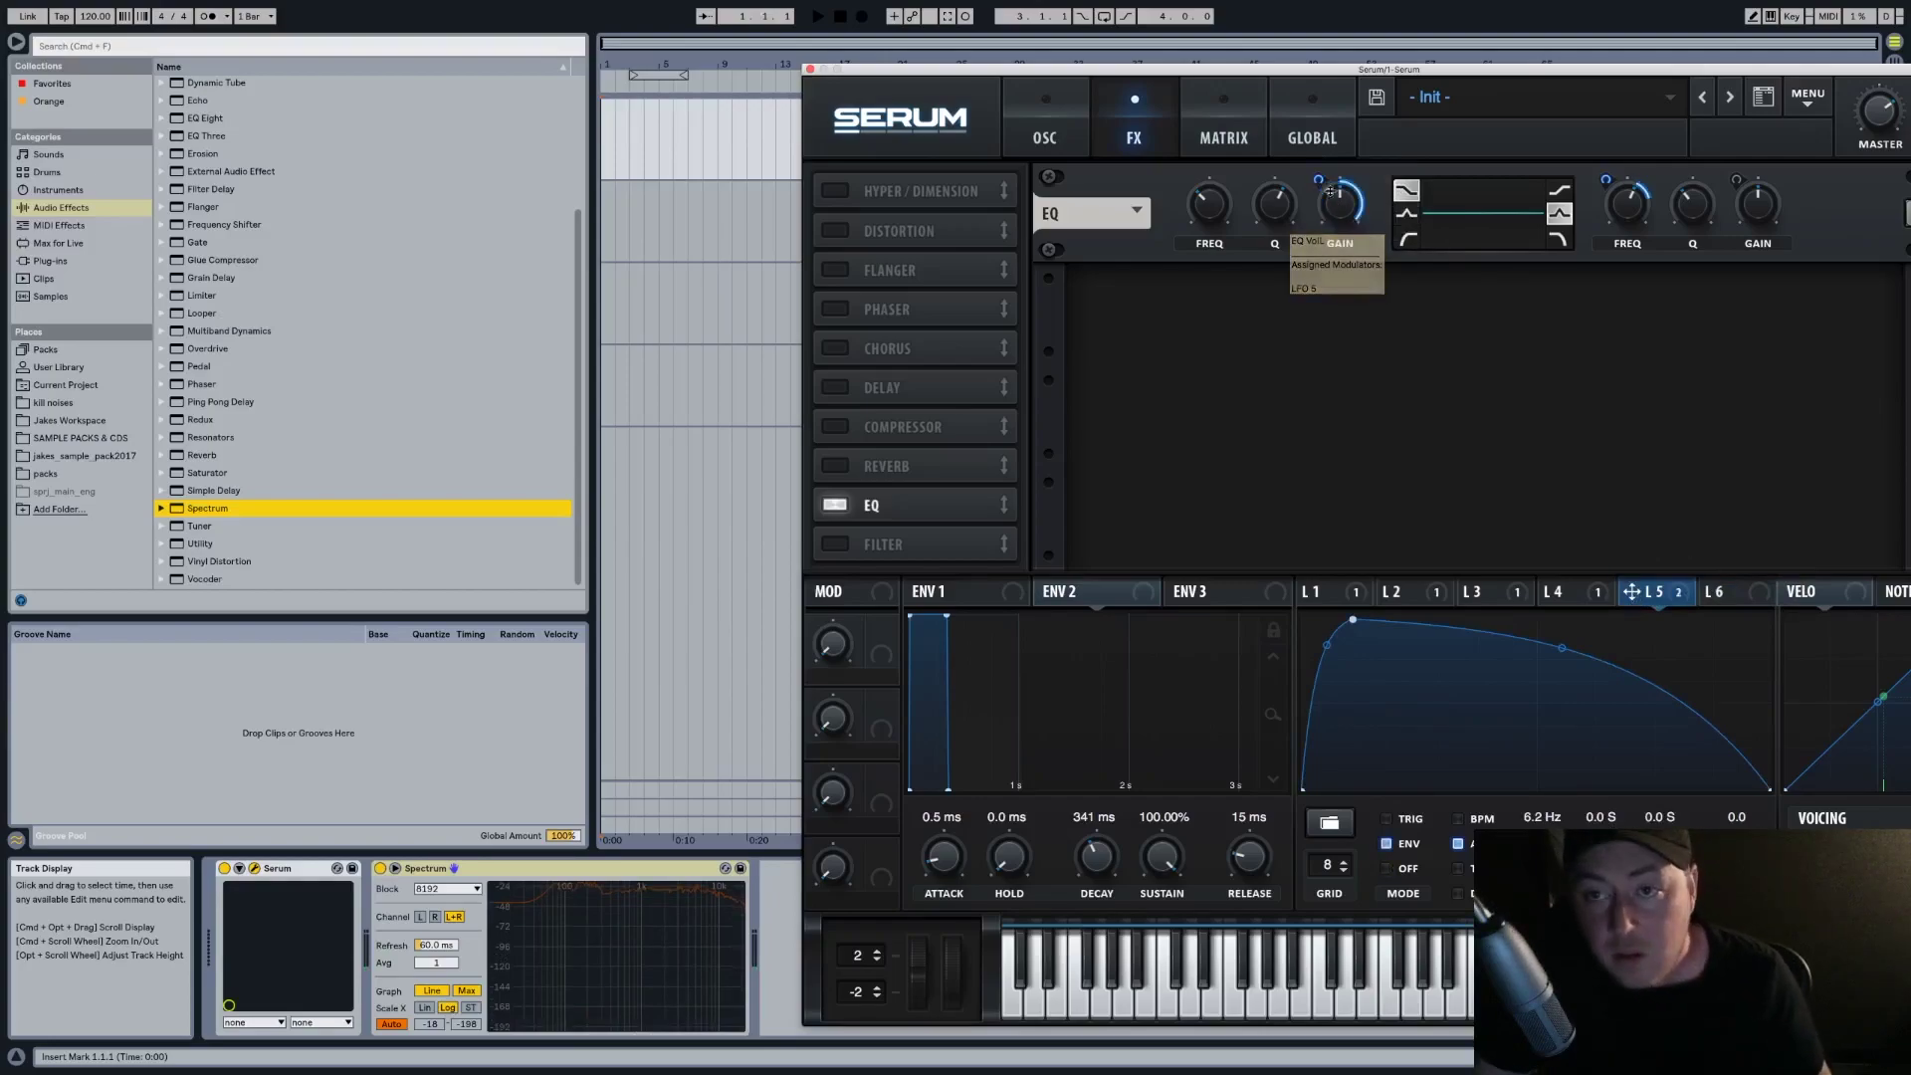
pyautogui.moveTo(1320, 181); pyautogui.dragTo(1319, 193)
# Switch the EQ's low band to Peak, set its Q to 40% and adjust its frequency
pyautogui.click(1406, 212)
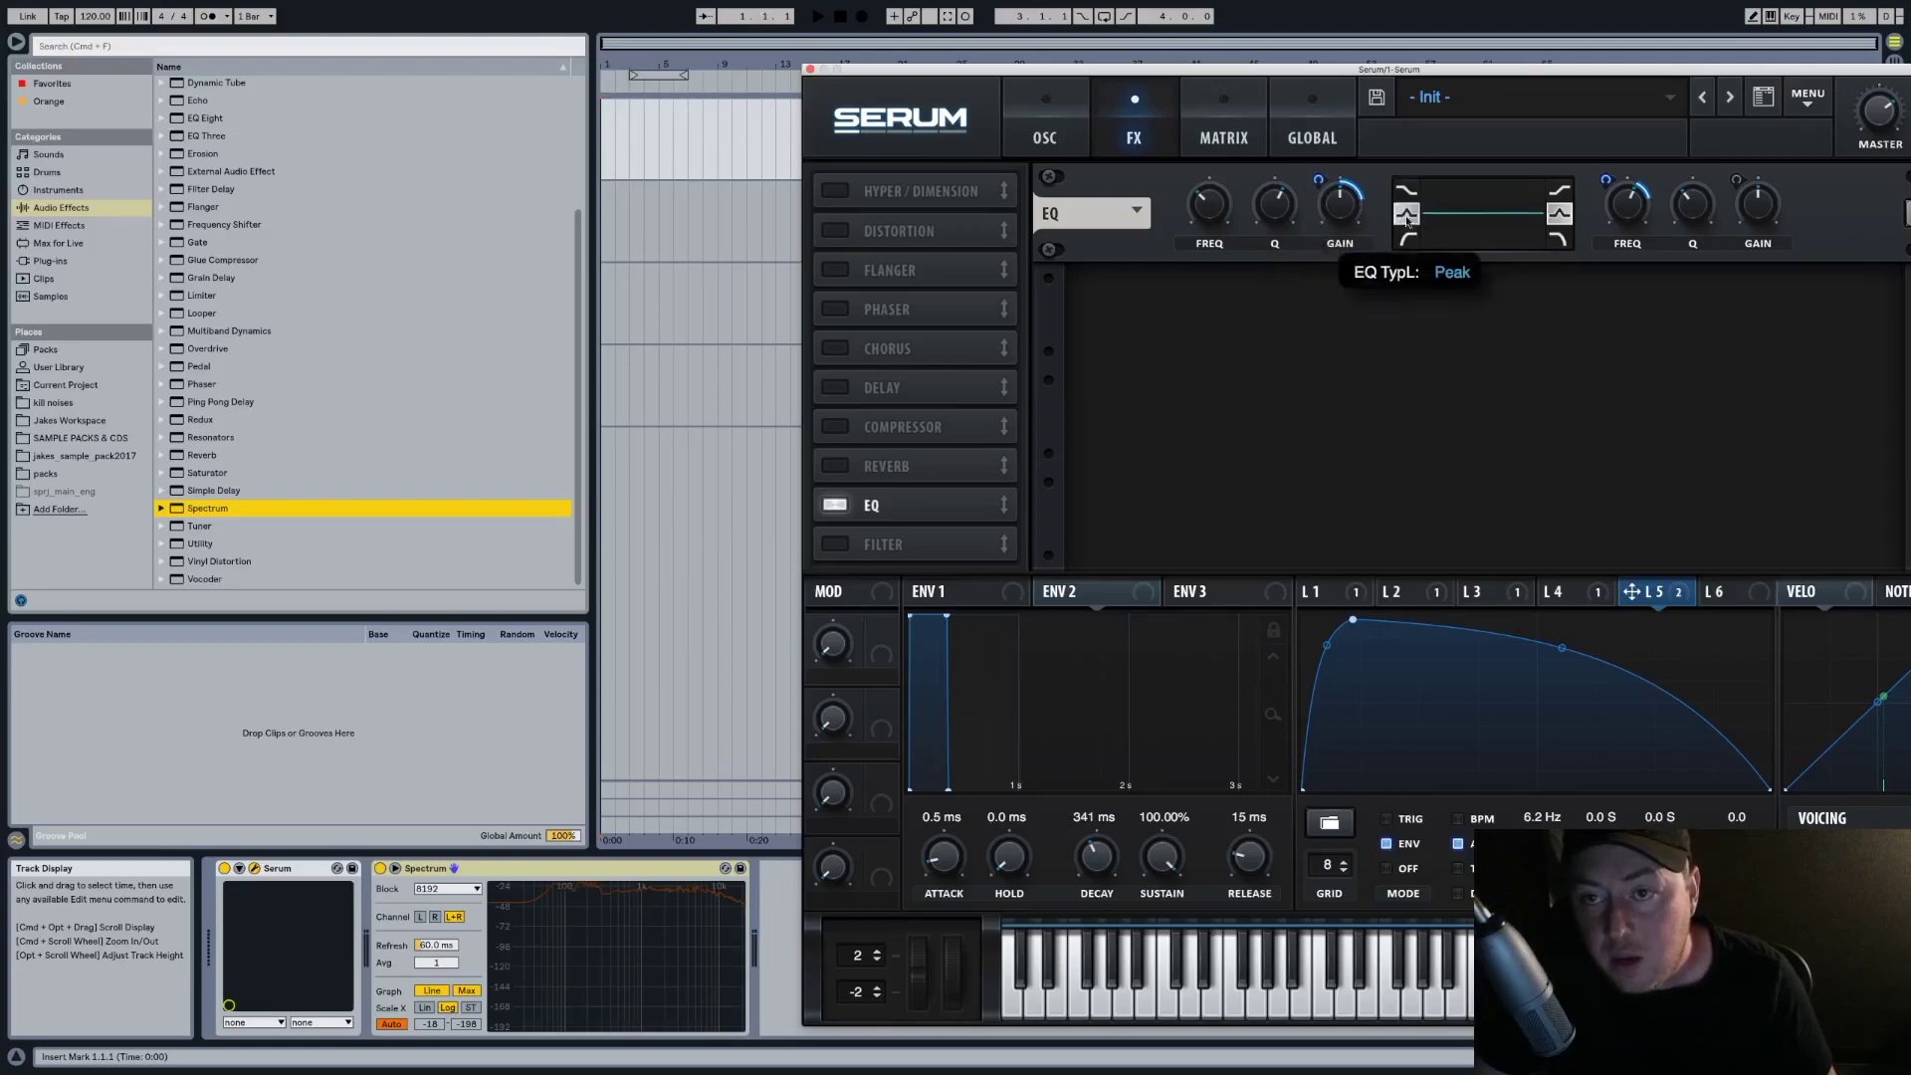
pyautogui.moveTo(1284, 206); pyautogui.dragTo(1291, 246)
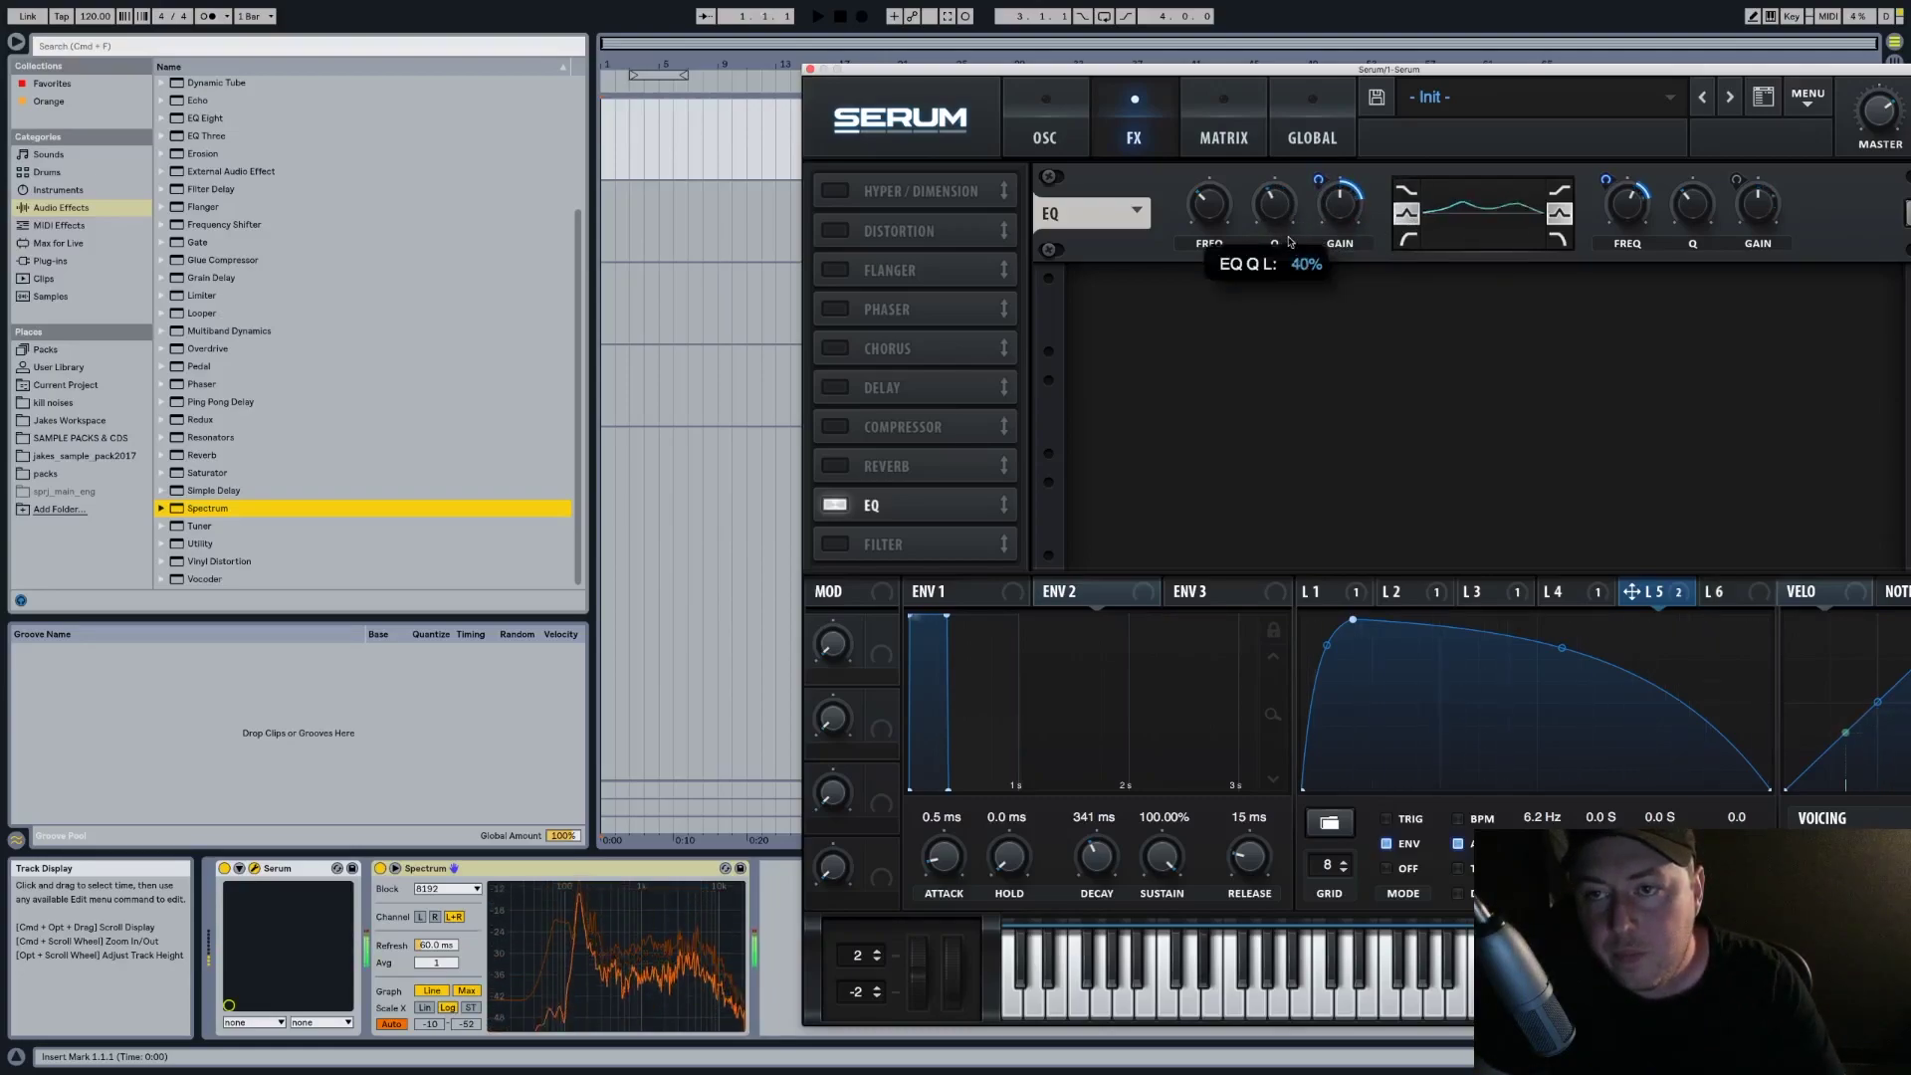
pyautogui.moveTo(1286, 210)
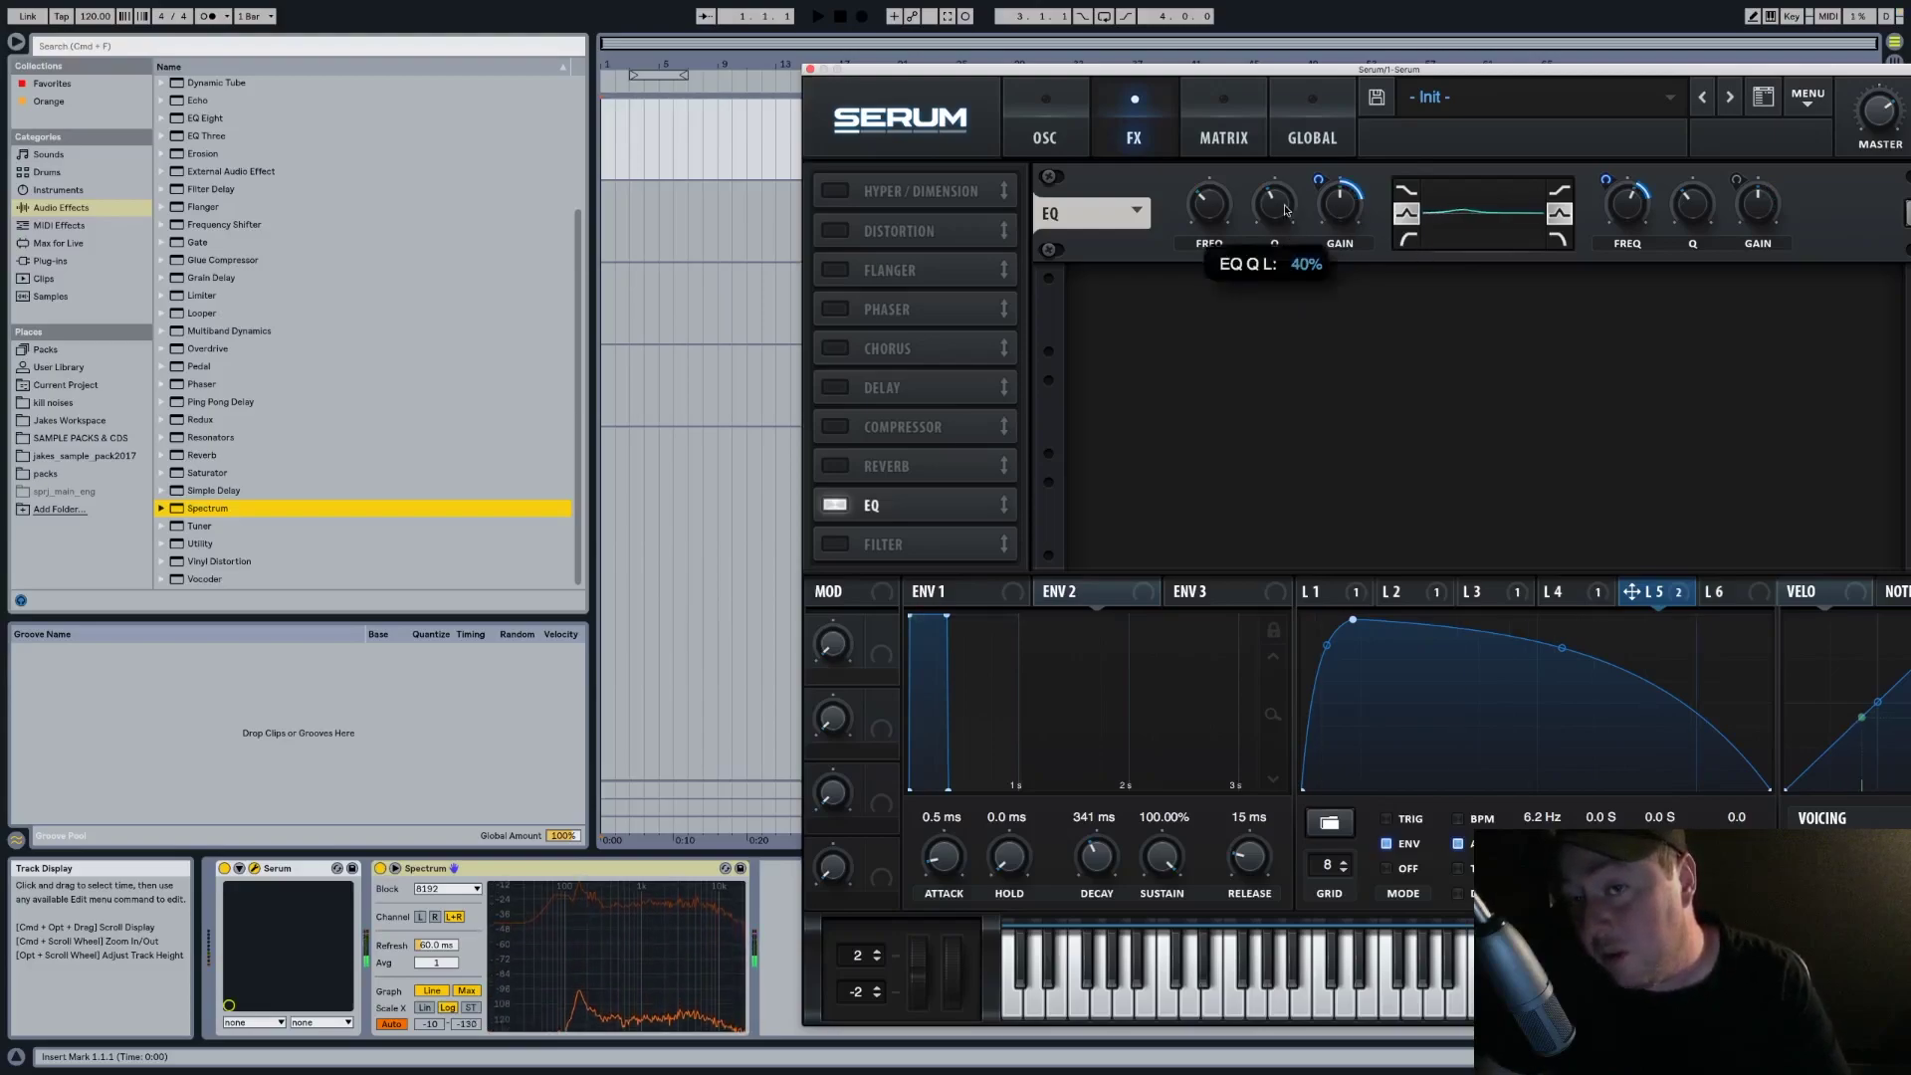
pyautogui.moveTo(1208, 204); pyautogui.dragTo(1220, 211)
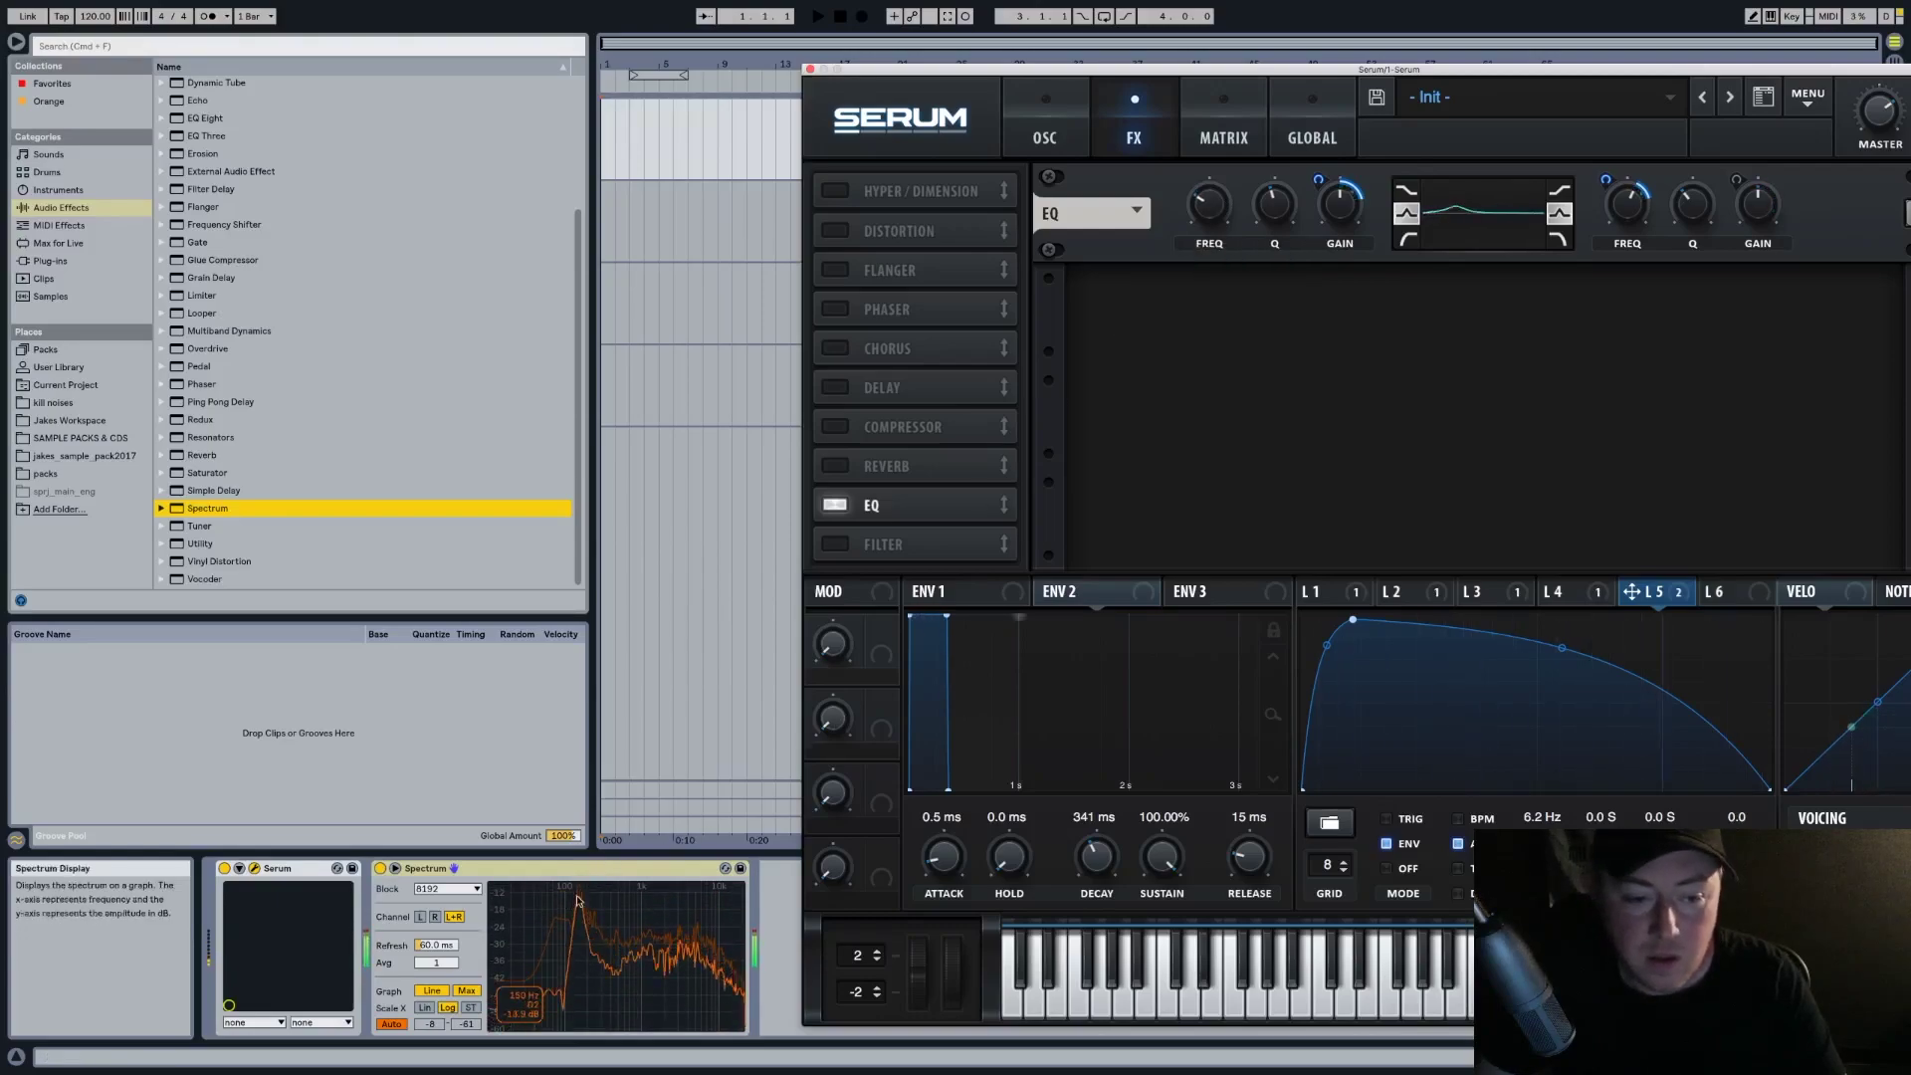
# Raise the EQ low band's frequency to about 1617 Hz, widening it with a lower Q and less LFO 5 gain modulation
pyautogui.moveTo(1238, 207)
pyautogui.mouseDown()
pyautogui.moveTo(1264, 139)
pyautogui.moveTo(1257, 183)
pyautogui.mouseUp()
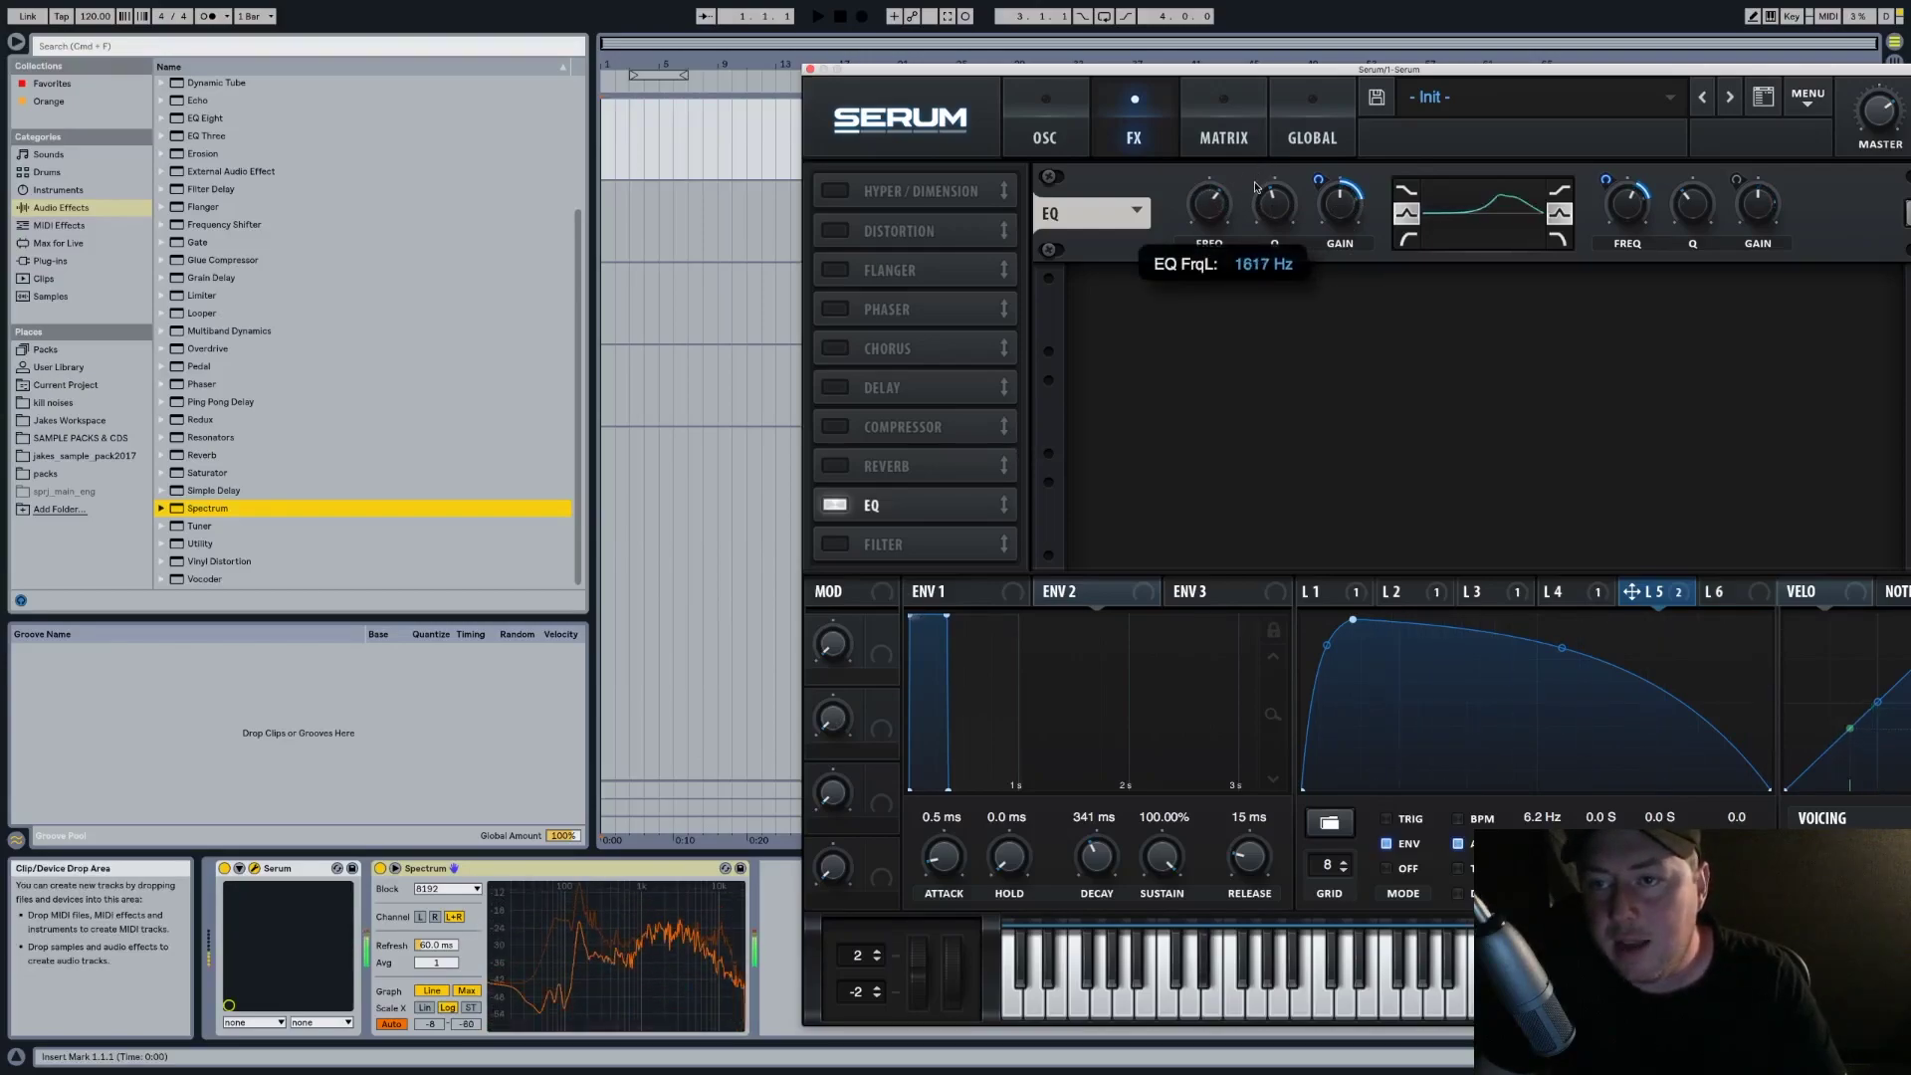
pyautogui.moveTo(1282, 211); pyautogui.dragTo(1281, 228)
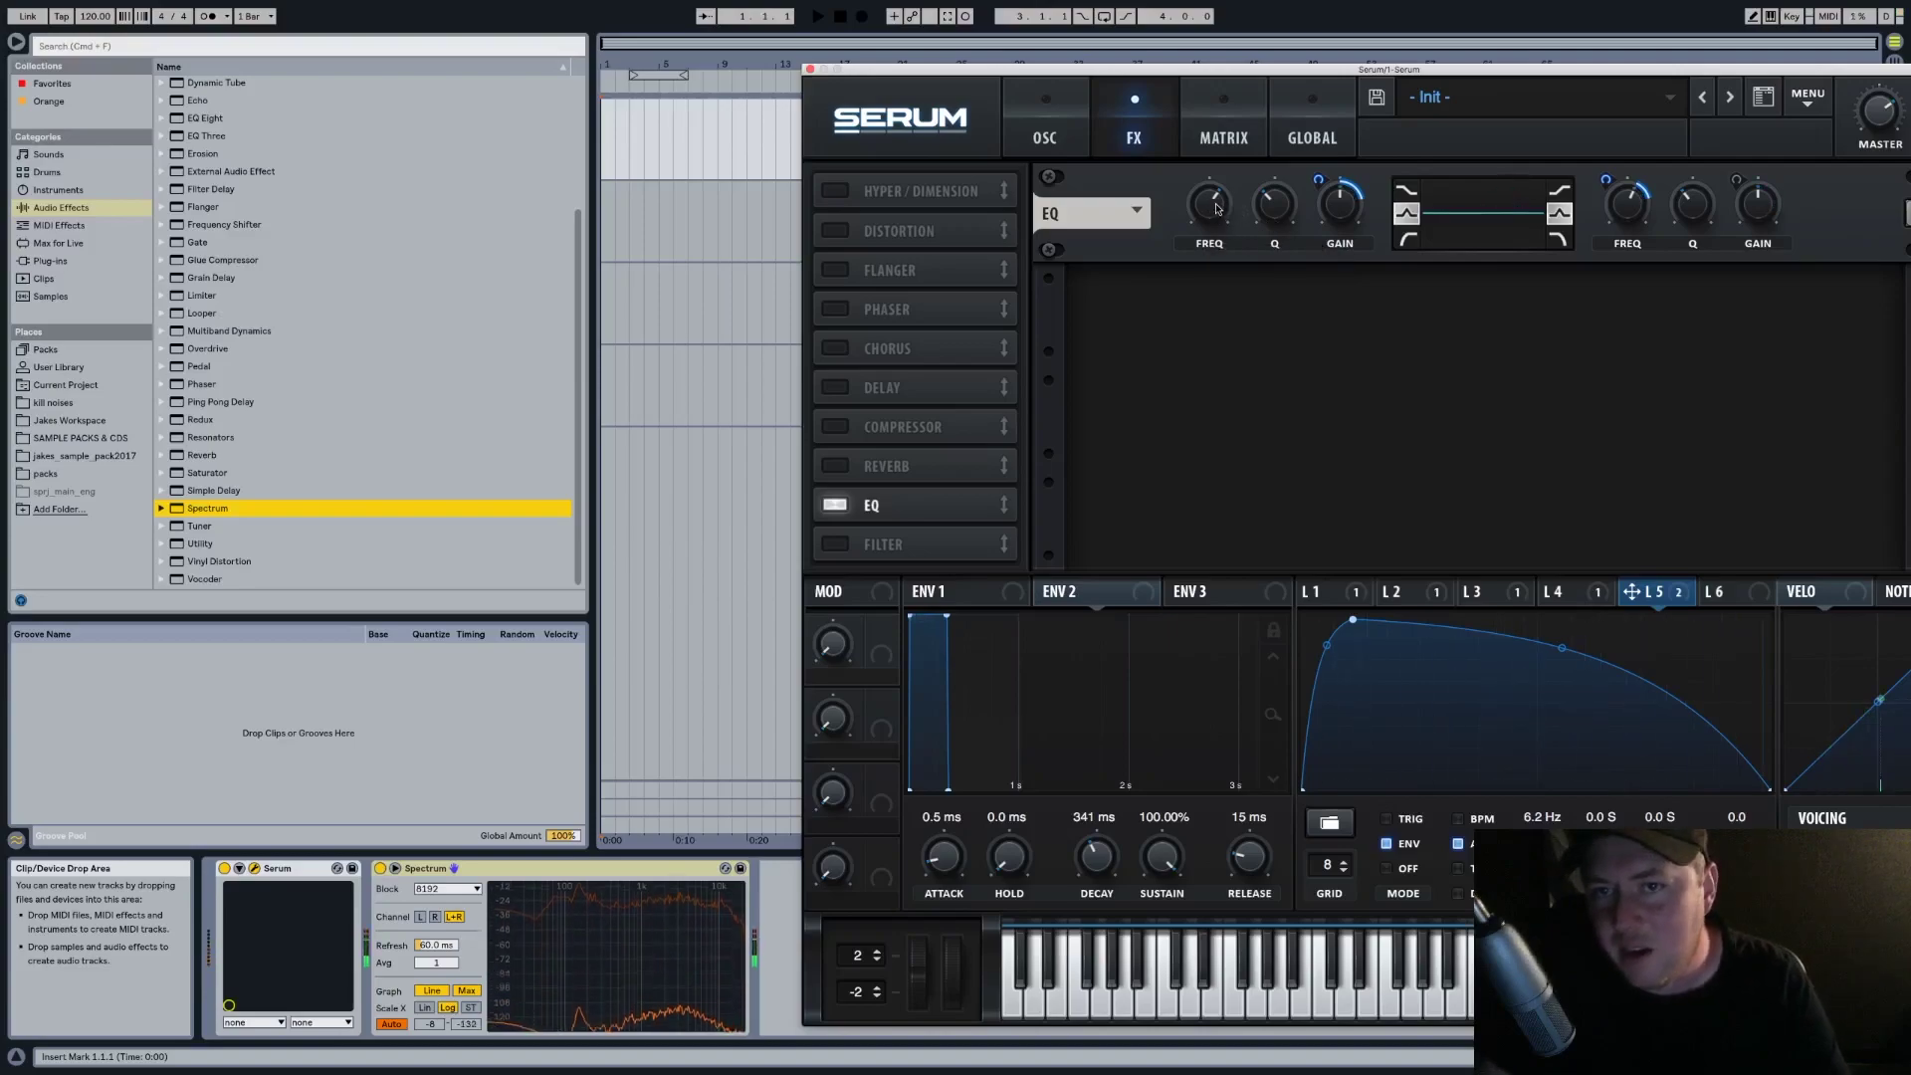
pyautogui.moveTo(1340, 204); pyautogui.dragTo(1345, 206)
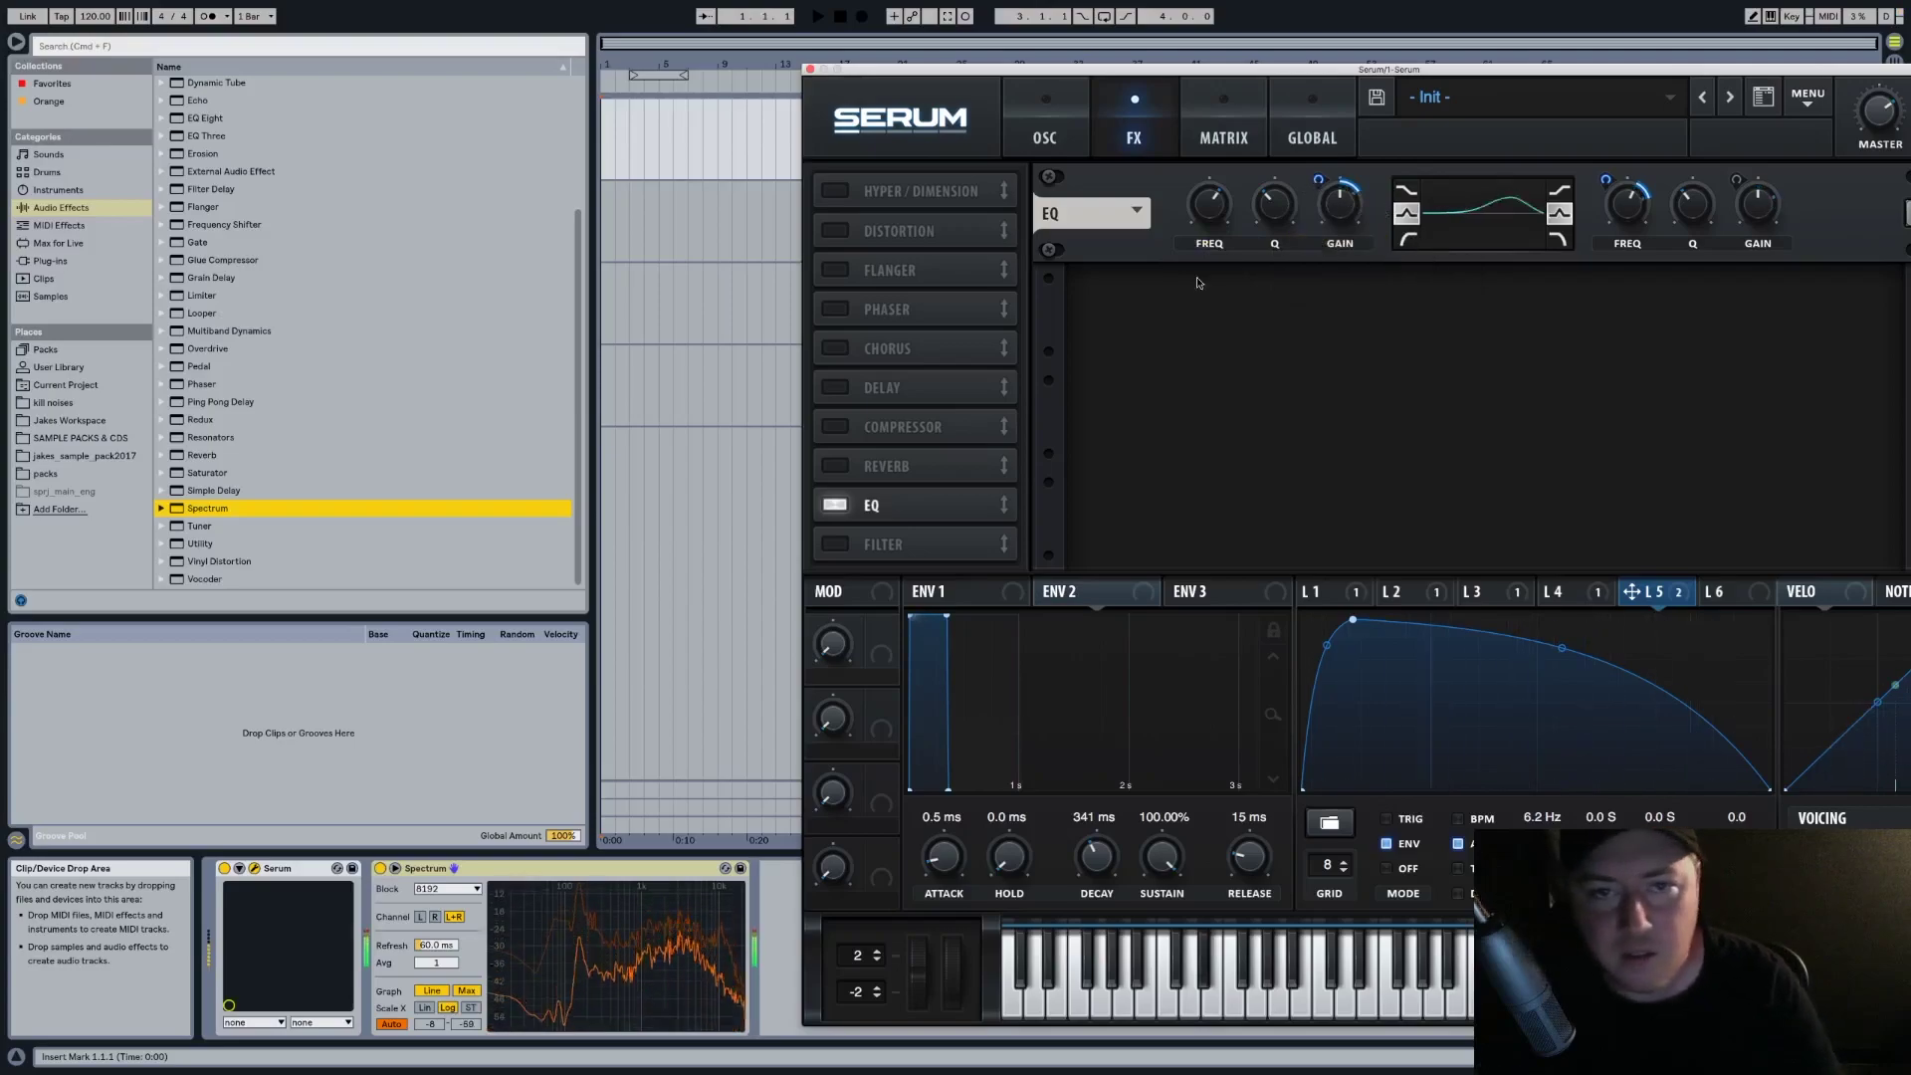
# Enable Tube distortion with its filter set to PRE at 331 and 3.1, adjusting the drive and setting the mix to about 48%
pyautogui.click(871, 228)
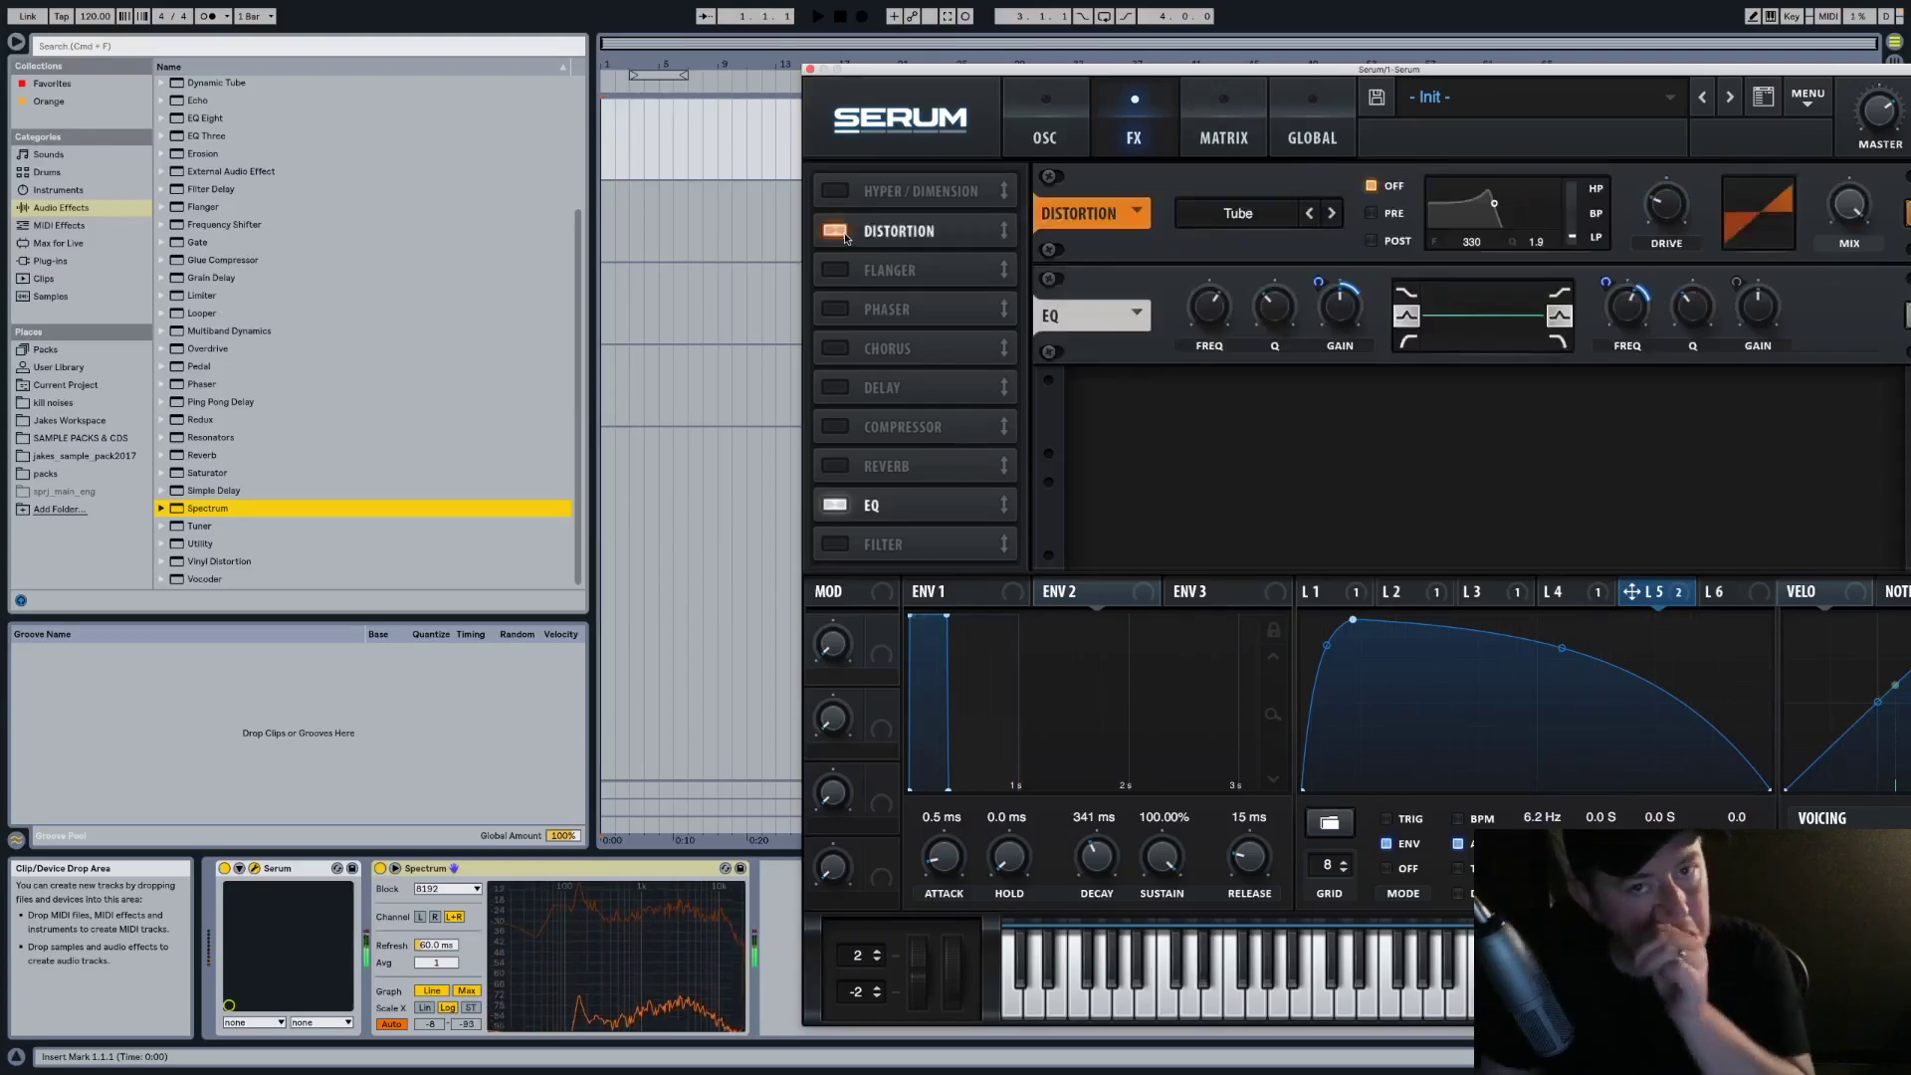
pyautogui.moveTo(1491, 200)
pyautogui.mouseDown()
pyautogui.moveTo(1539, 207)
pyautogui.moveTo(1516, 205)
pyautogui.mouseUp()
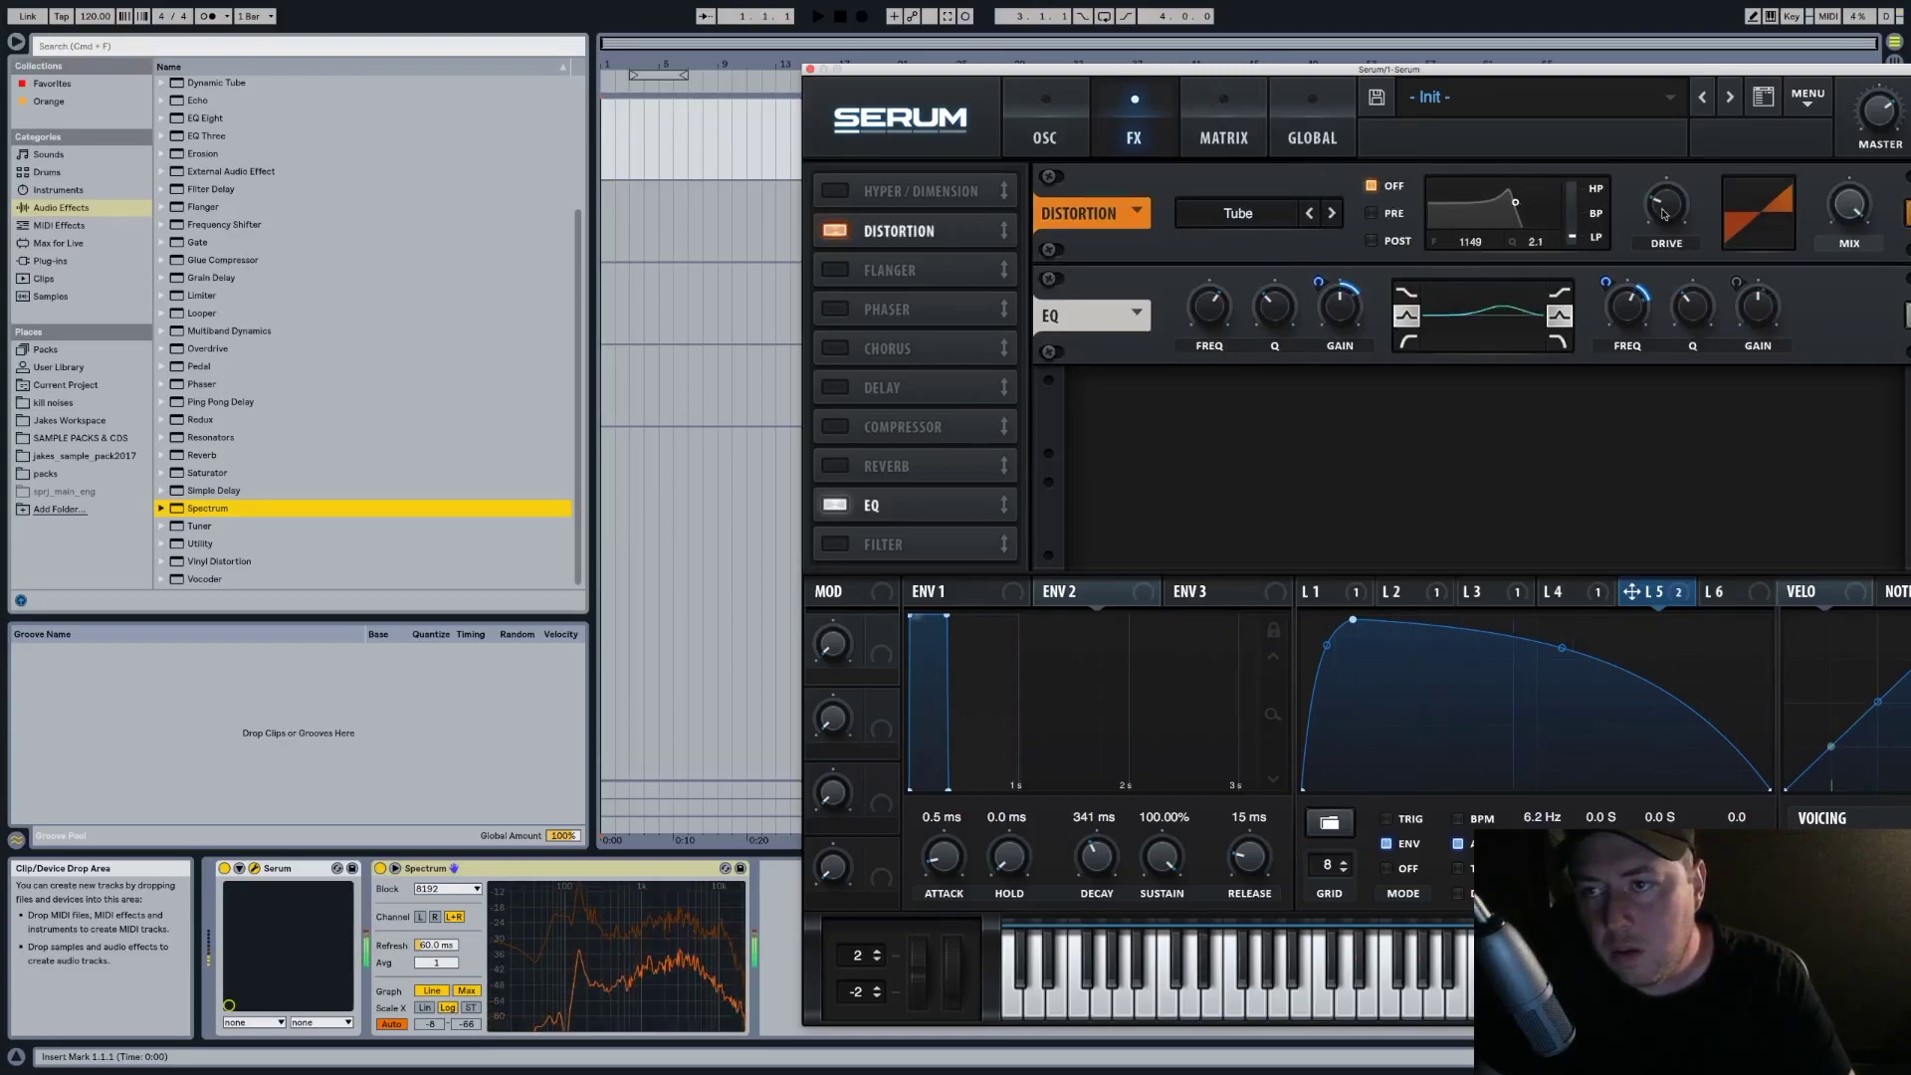
pyautogui.moveTo(1662, 213); pyautogui.dragTo(1677, 161)
pyautogui.moveTo(1515, 202); pyautogui.dragTo(1516, 181)
pyautogui.moveTo(1680, 210); pyautogui.dragTo(1682, 193)
pyautogui.moveTo(1533, 196); pyautogui.dragTo(1490, 192)
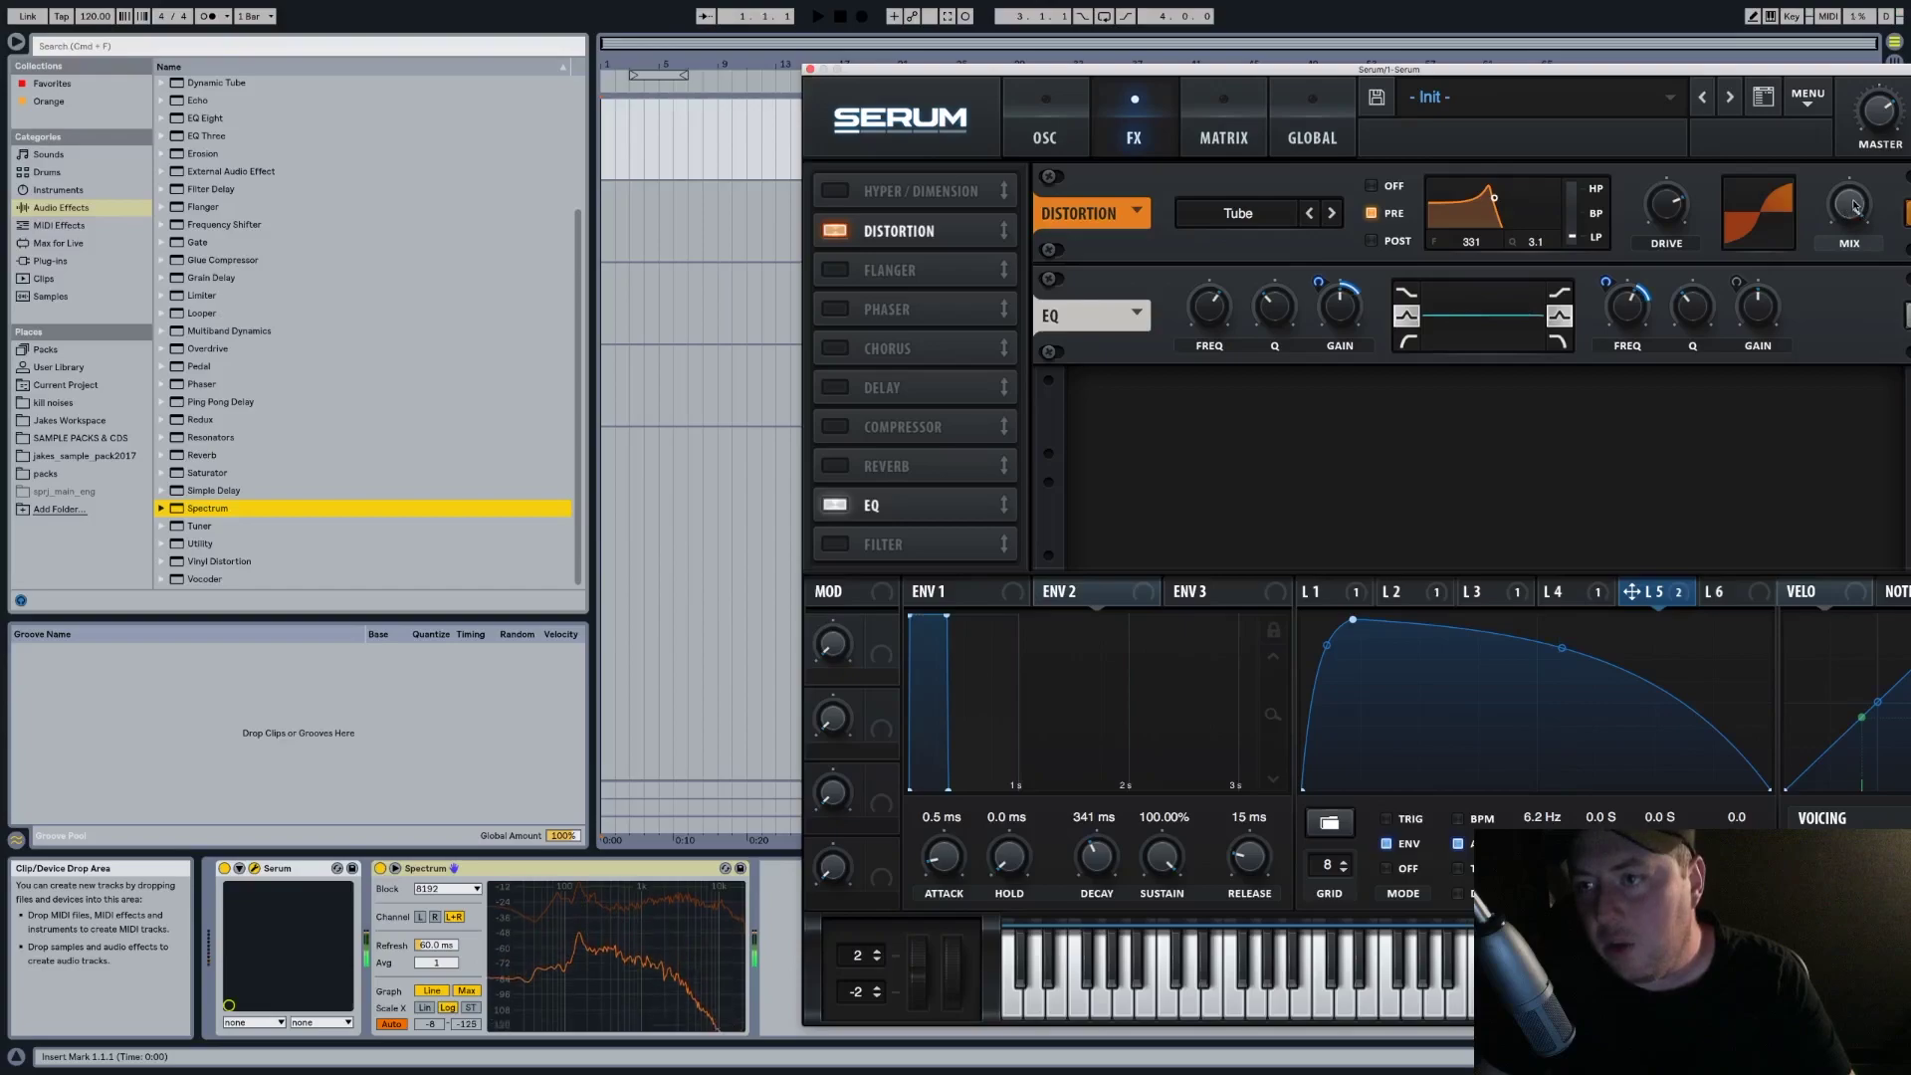
pyautogui.moveTo(1881, 200); pyautogui.dragTo(1863, 290)
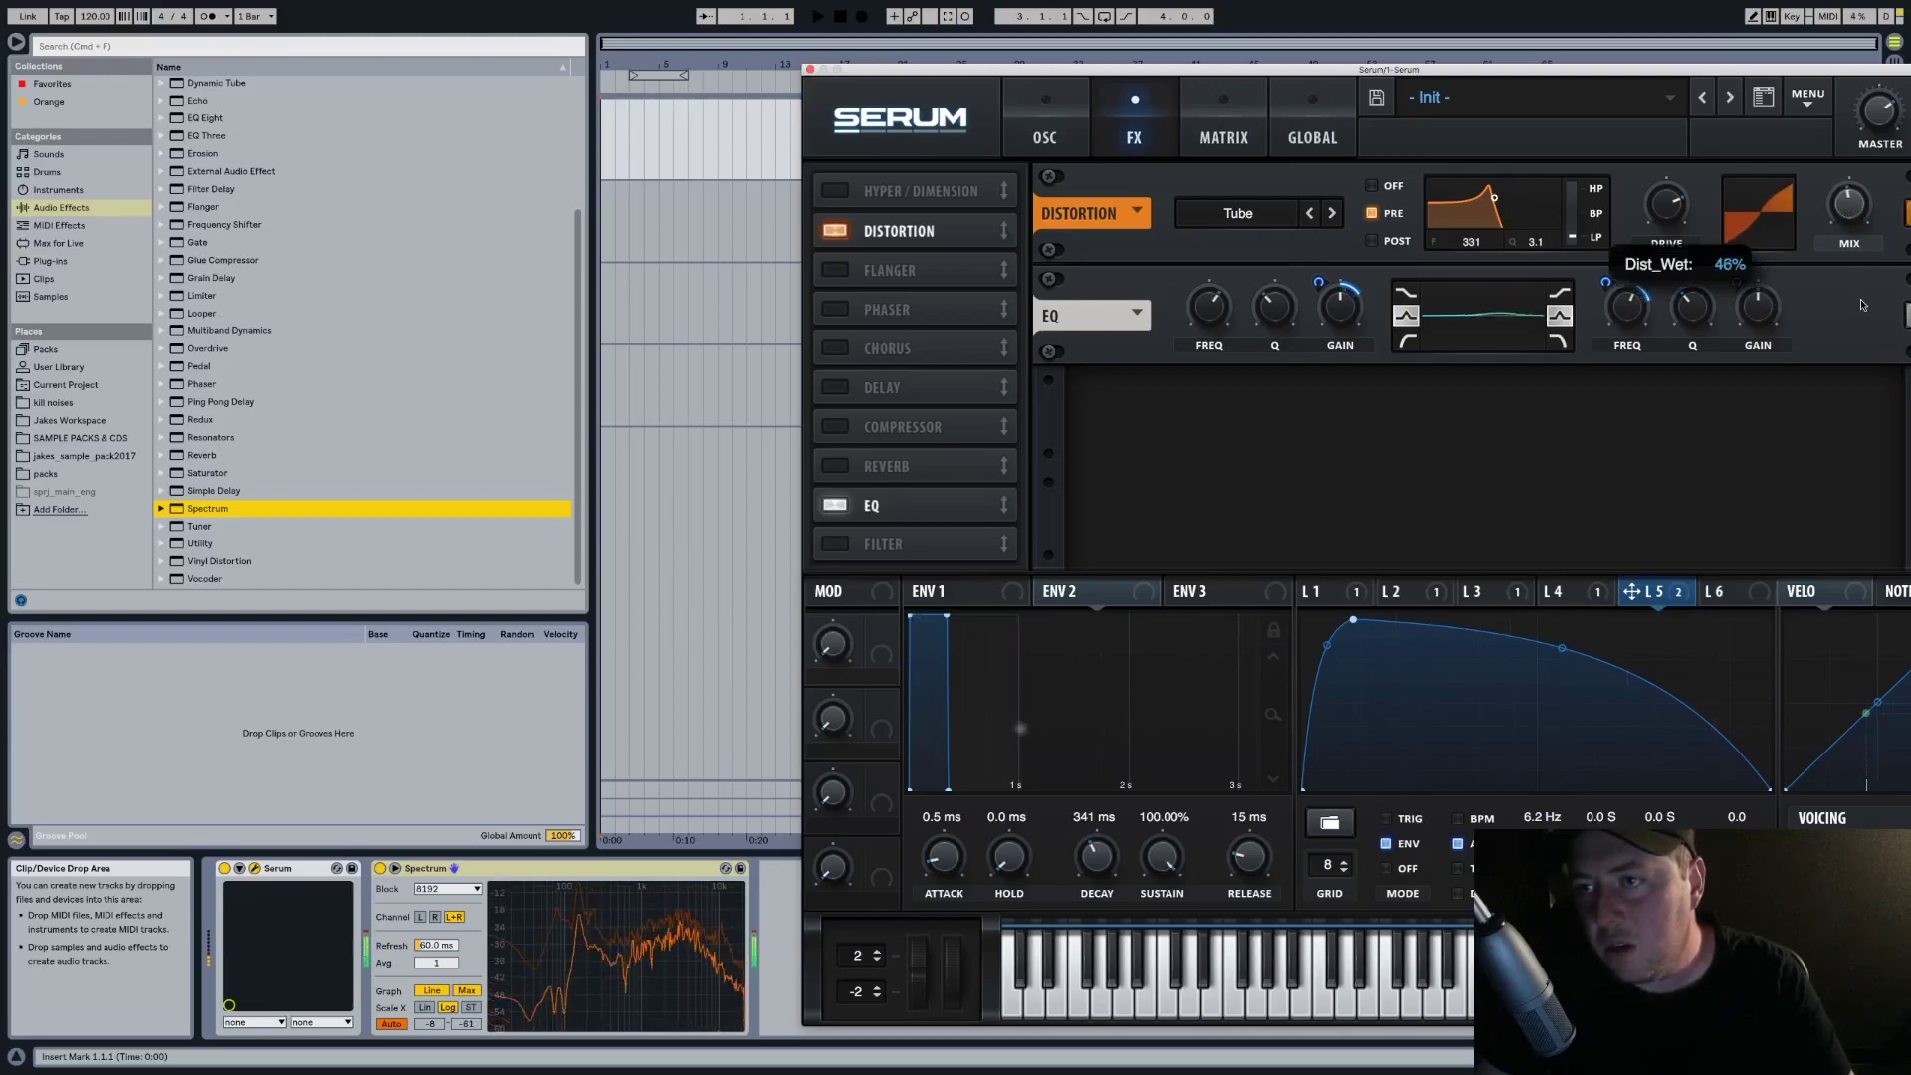
pyautogui.moveTo(1664, 207); pyautogui.dragTo(1669, 247)
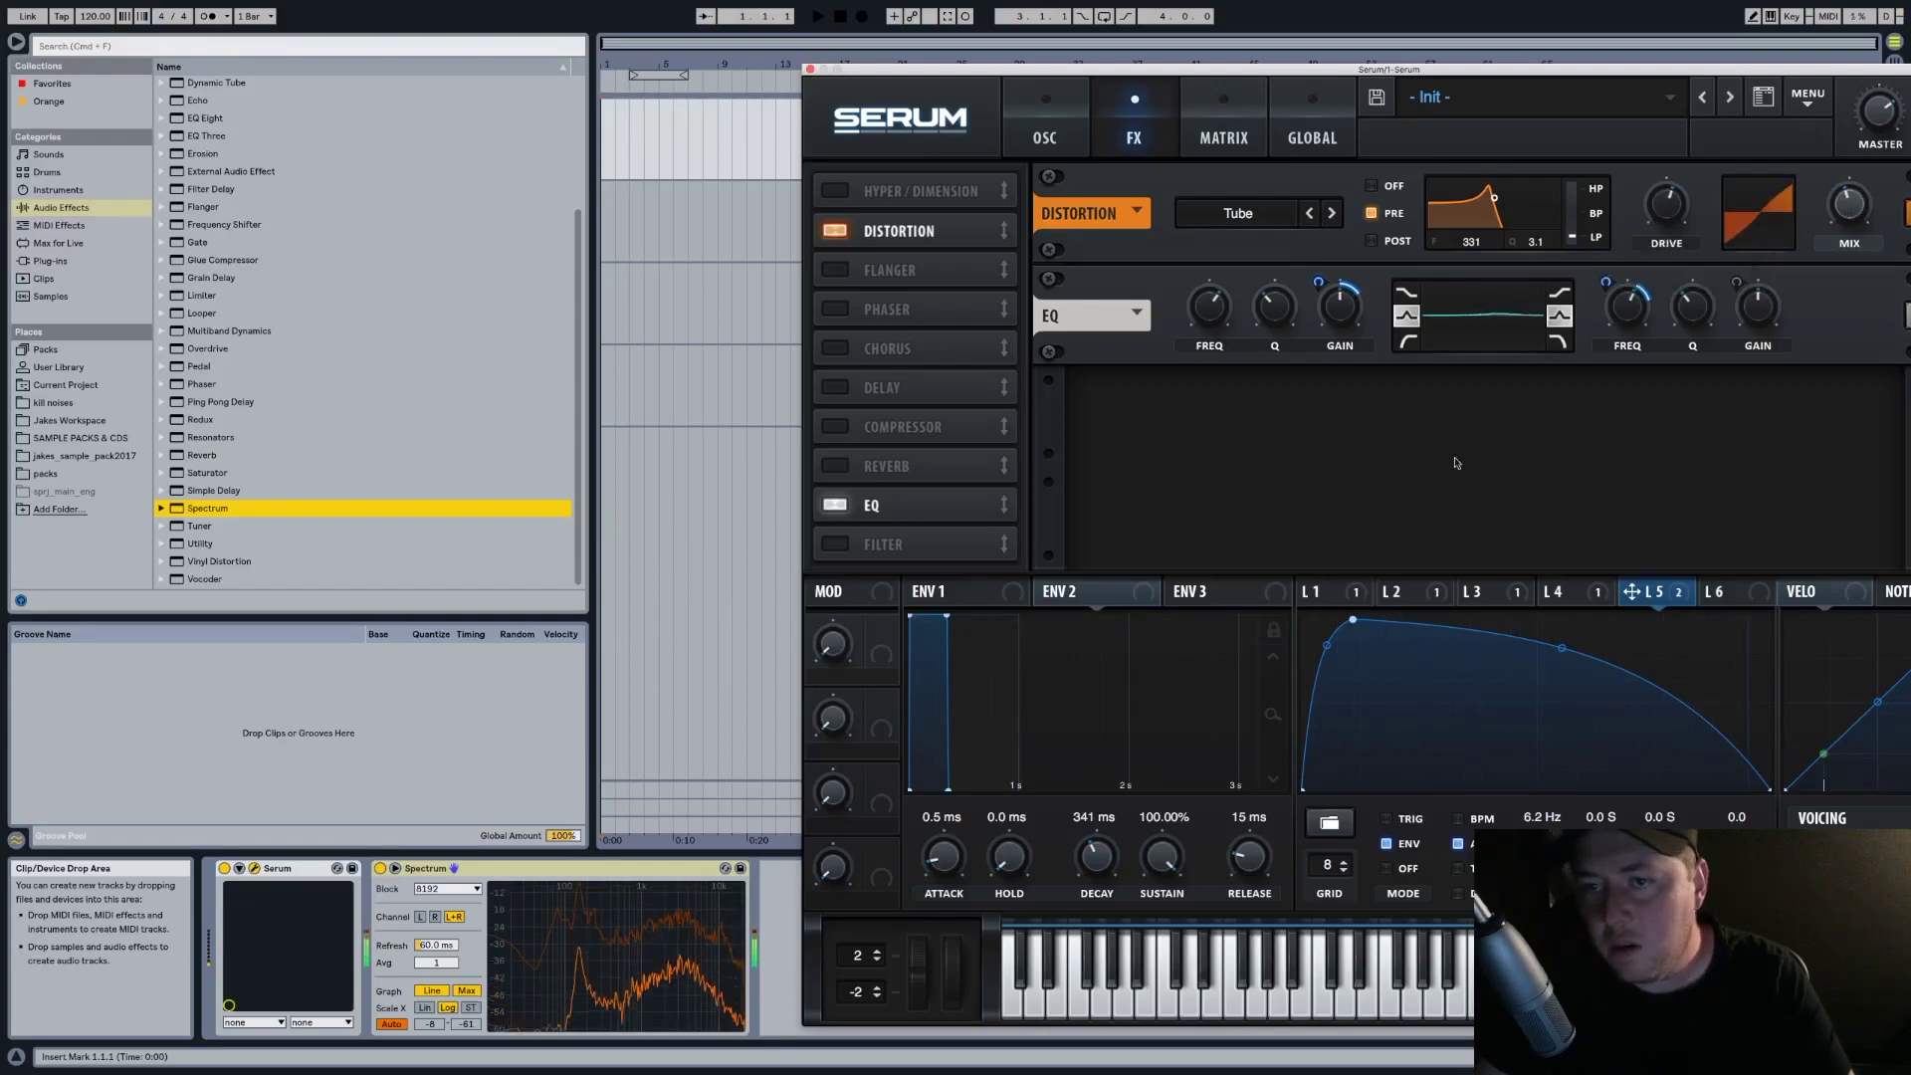
# Assign LFO 6 to the distortion drive as a descending ramp in envelope mode, with BPM sync off and rate at 15.6 Hz
pyautogui.click(1729, 592)
pyautogui.moveTo(1713, 591); pyautogui.dragTo(1668, 204)
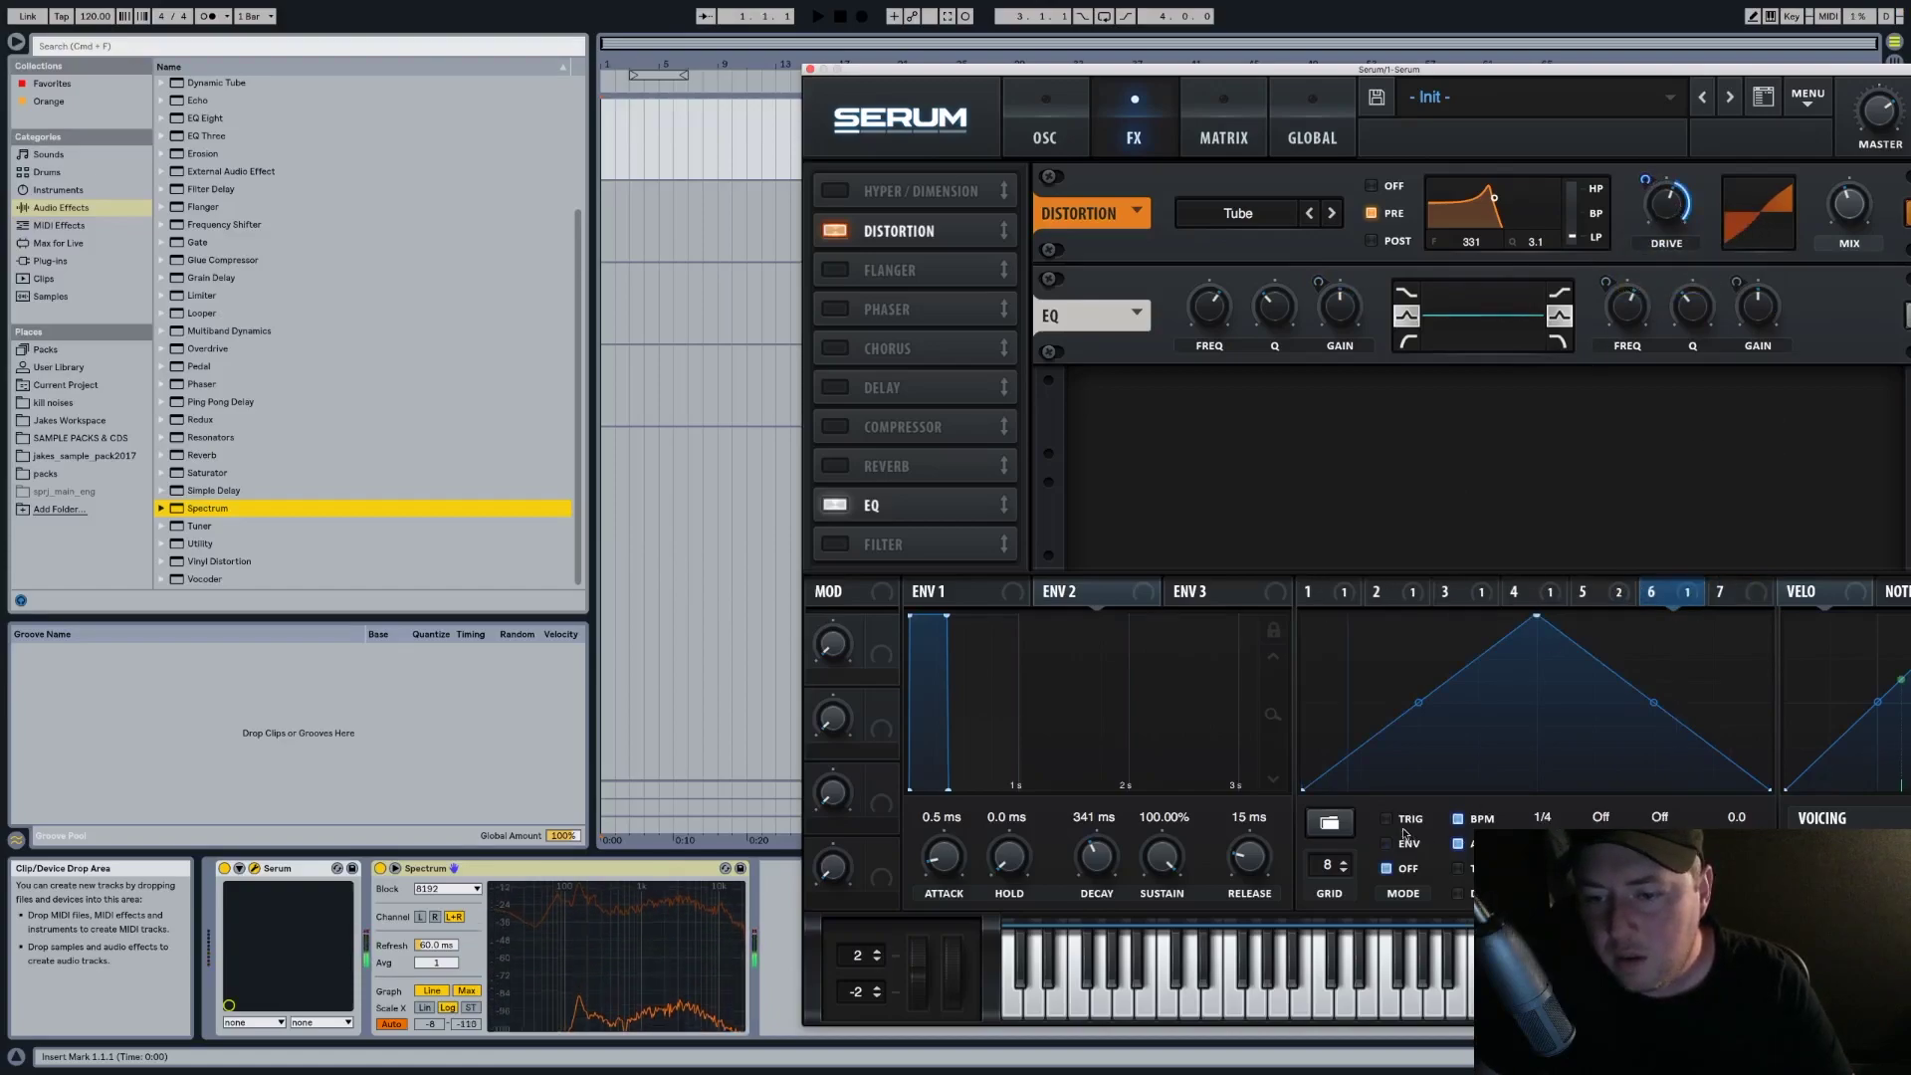
pyautogui.moveTo(1537, 617); pyautogui.dragTo(1105, 478)
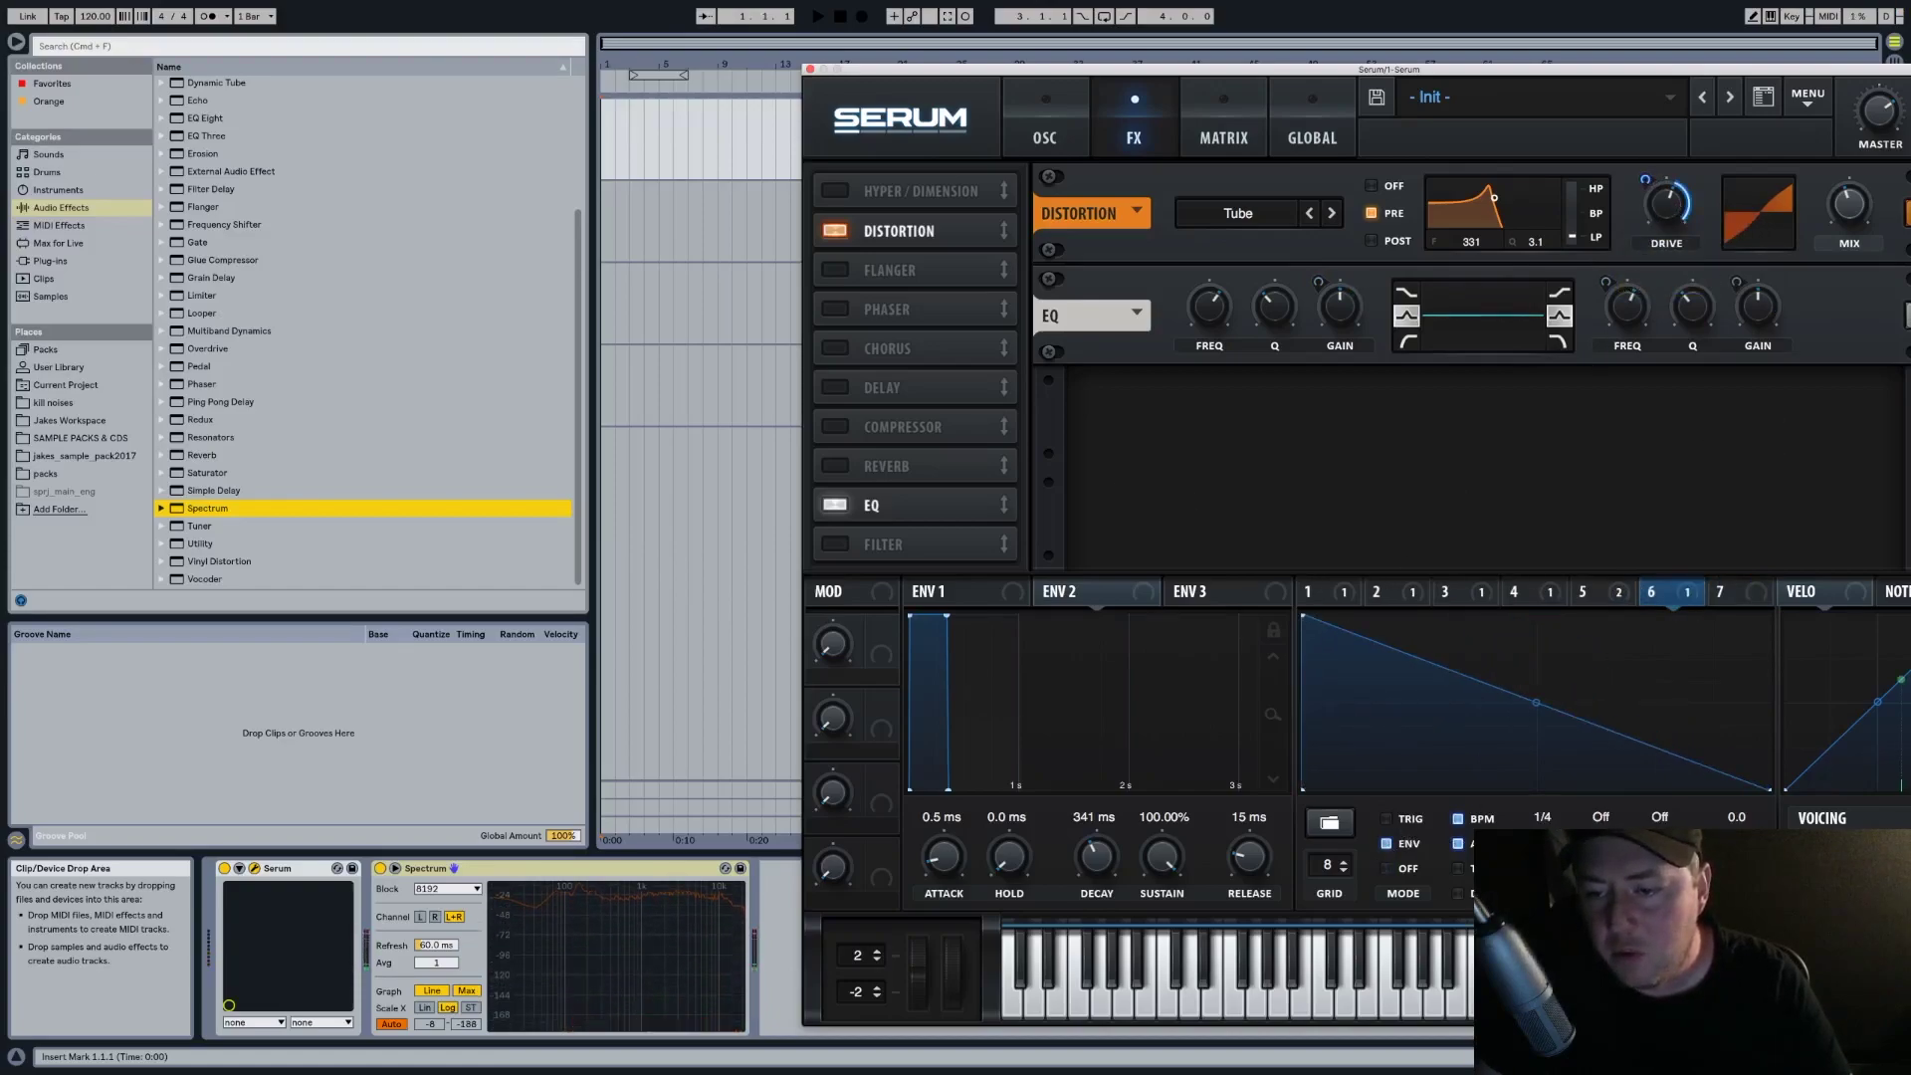
pyautogui.click(1458, 818)
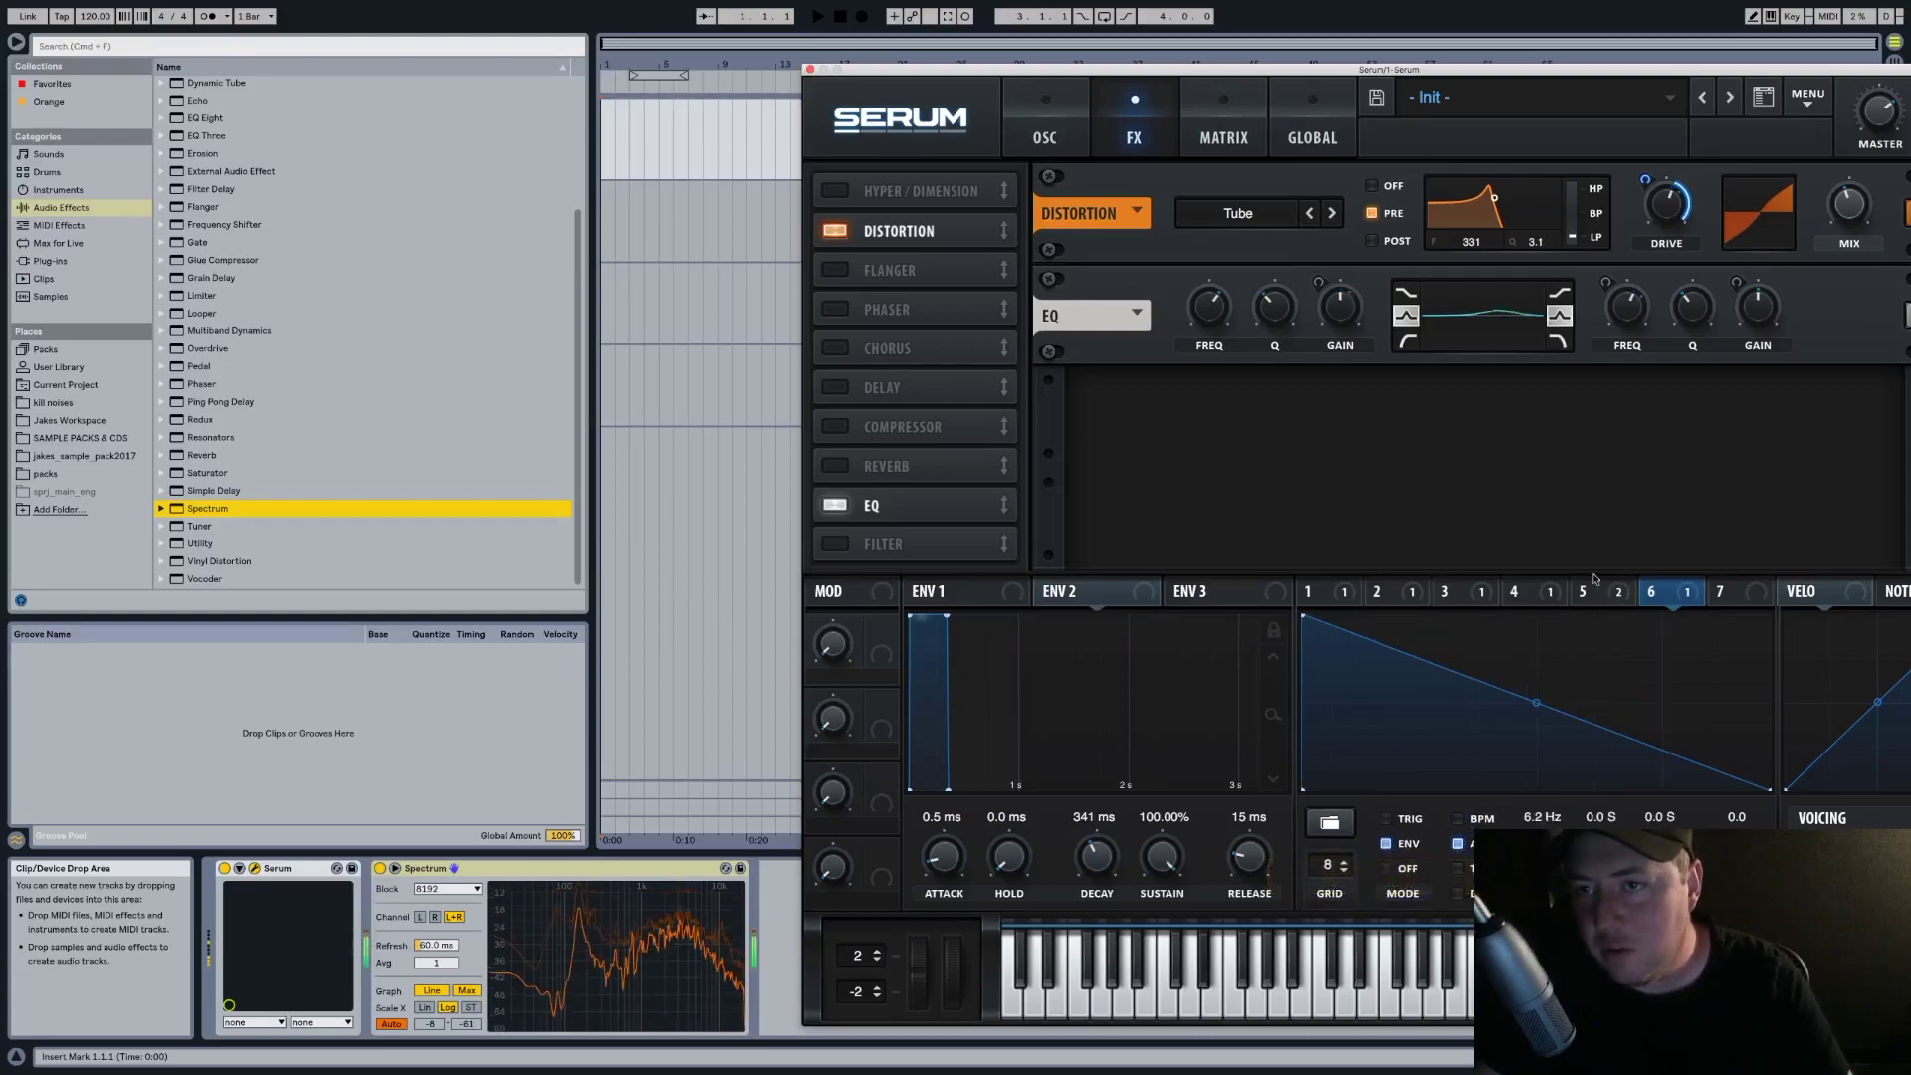
pyautogui.moveTo(1542, 855); pyautogui.dragTo(1541, 871)
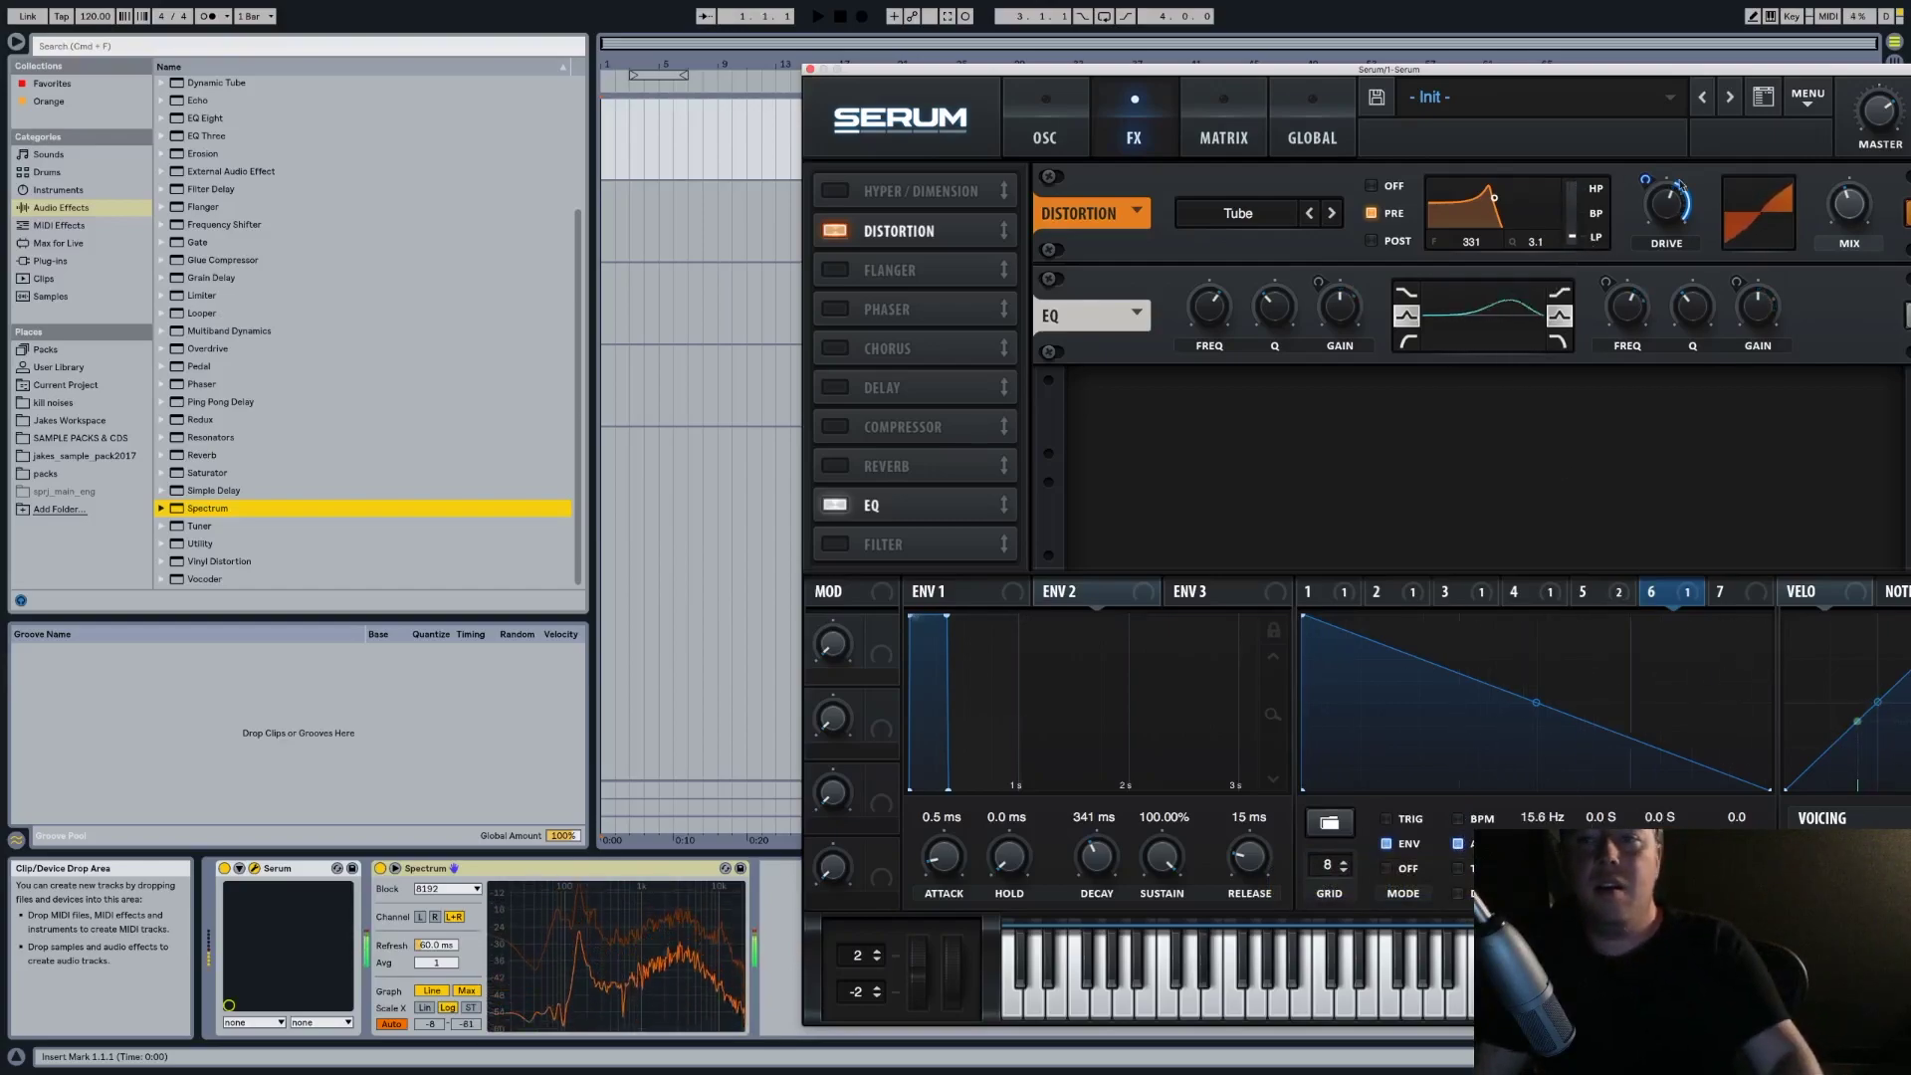
# Return to LFO 5 and fine-tune its modulation depth on the EQ high band's frequency
pyautogui.moveTo(1858, 224)
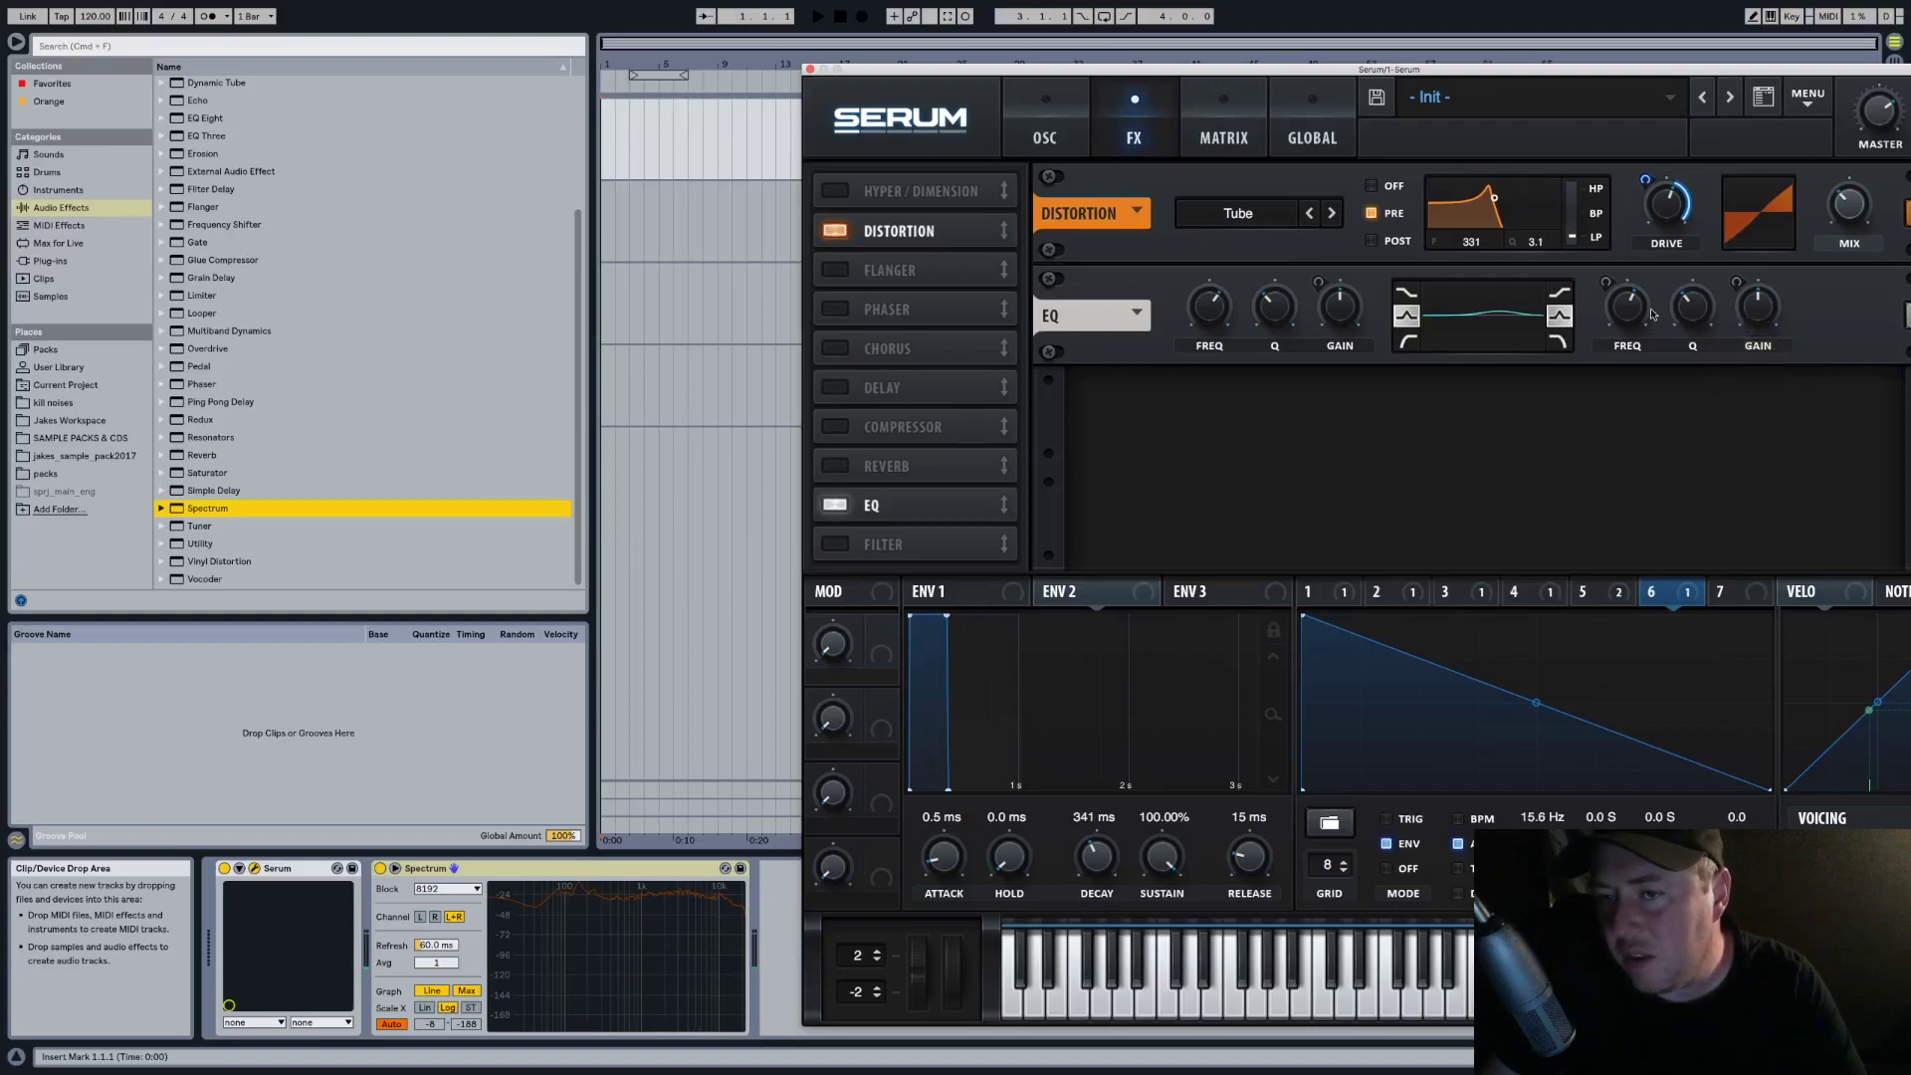
pyautogui.click(1599, 595)
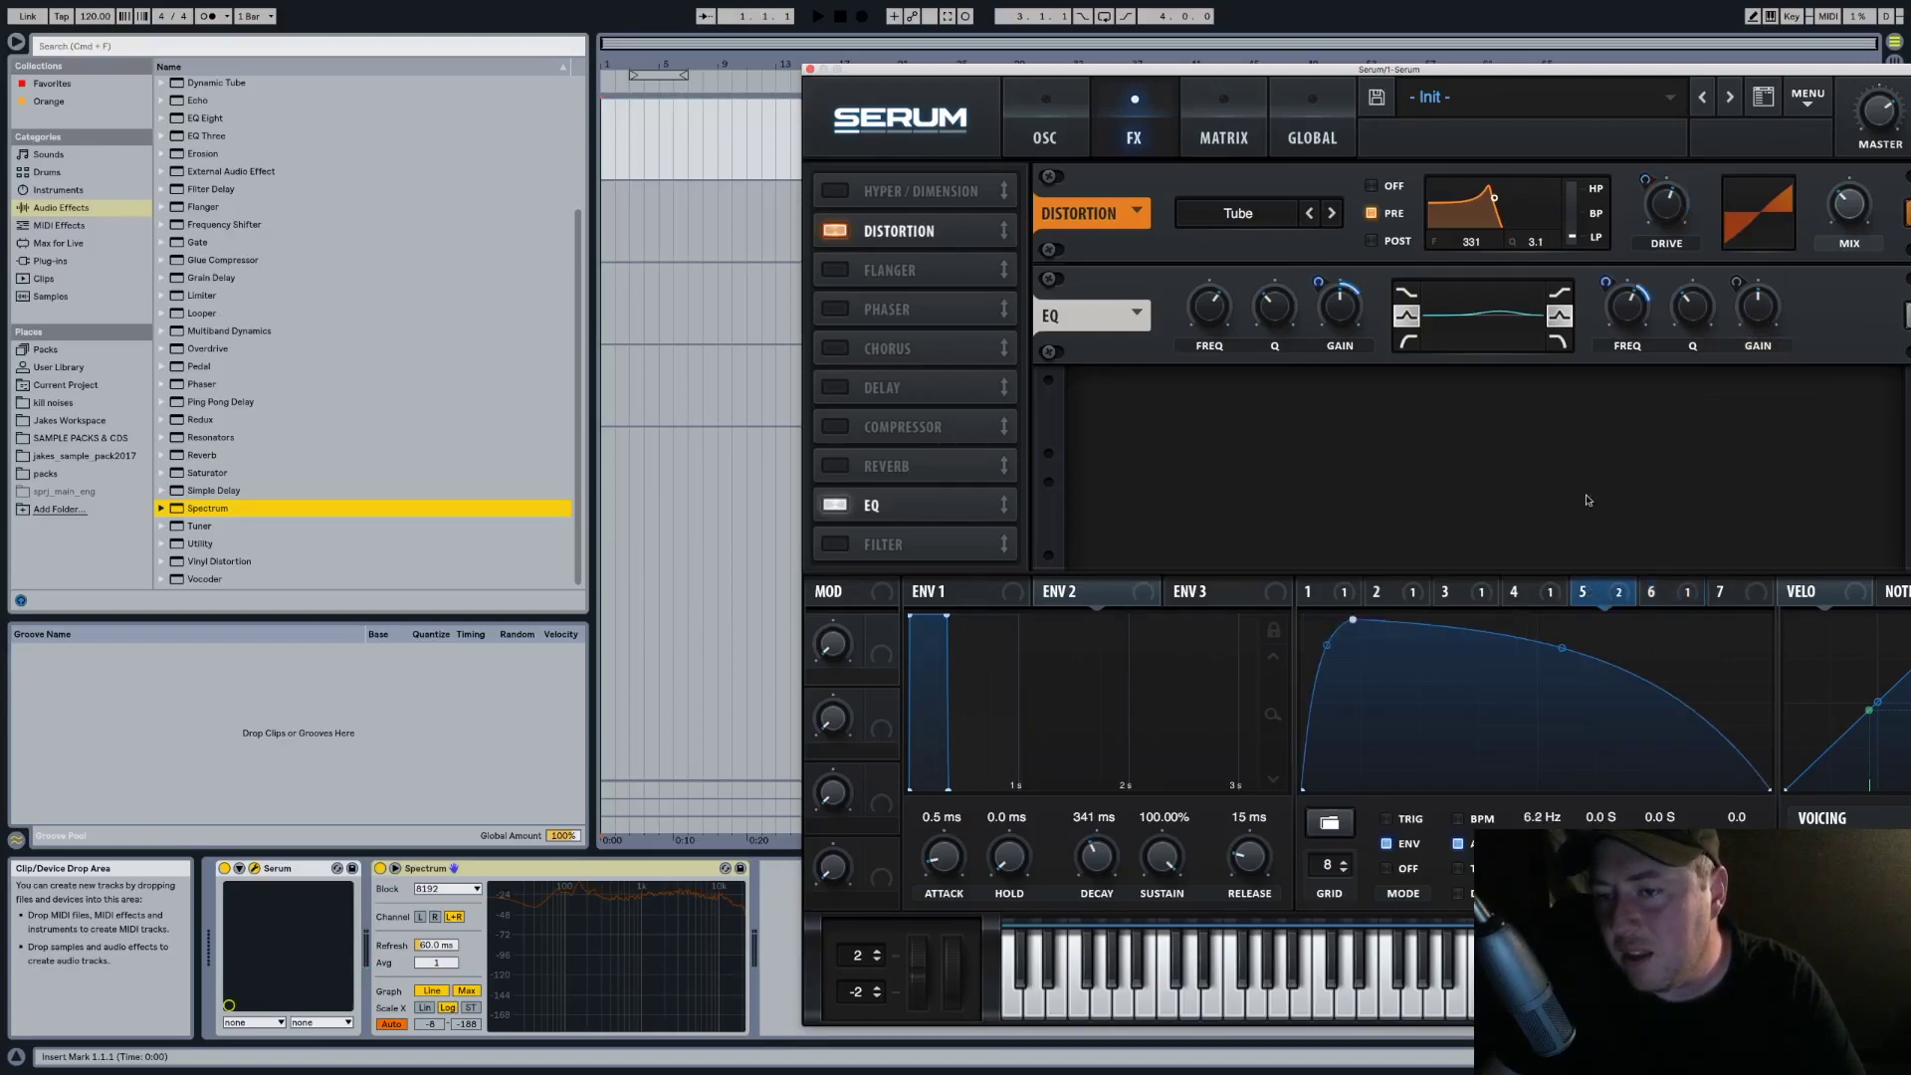
pyautogui.moveTo(1606, 281)
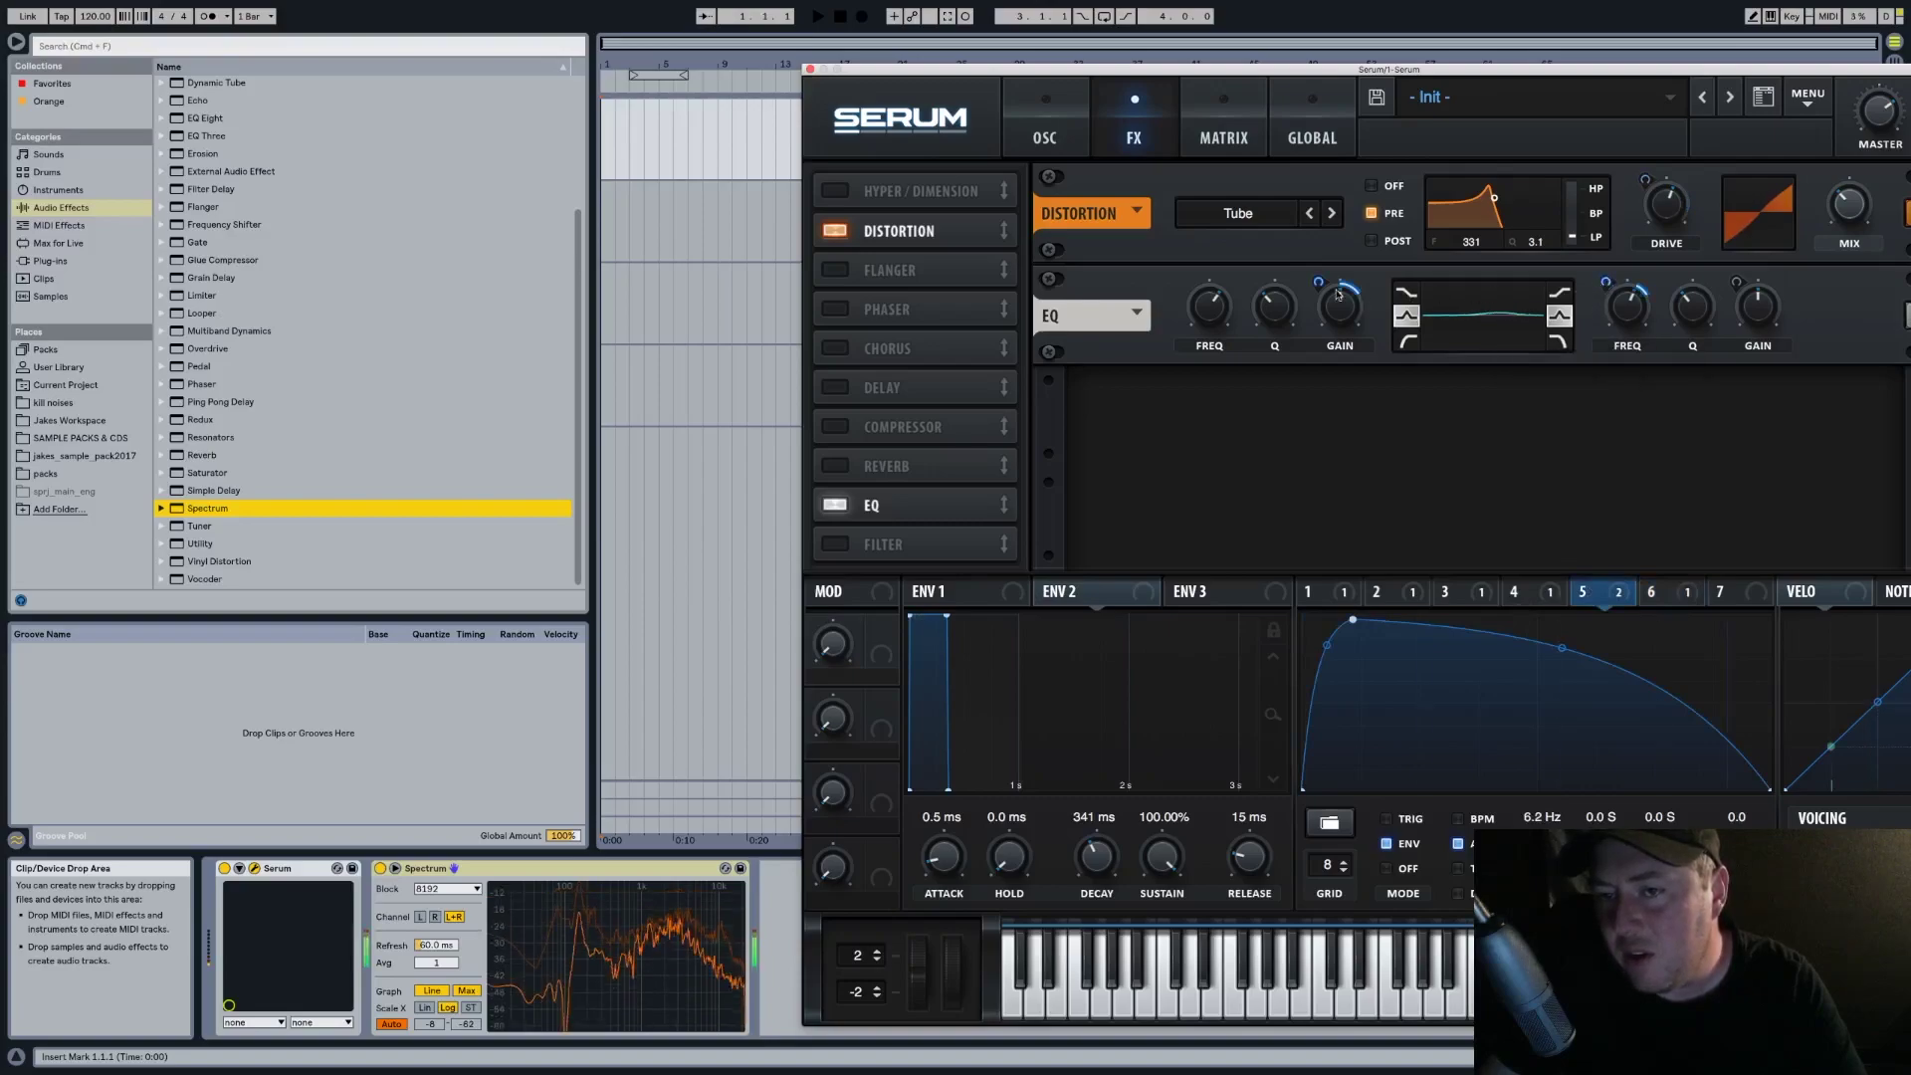
pyautogui.moveTo(1607, 287); pyautogui.dragTo(1608, 284)
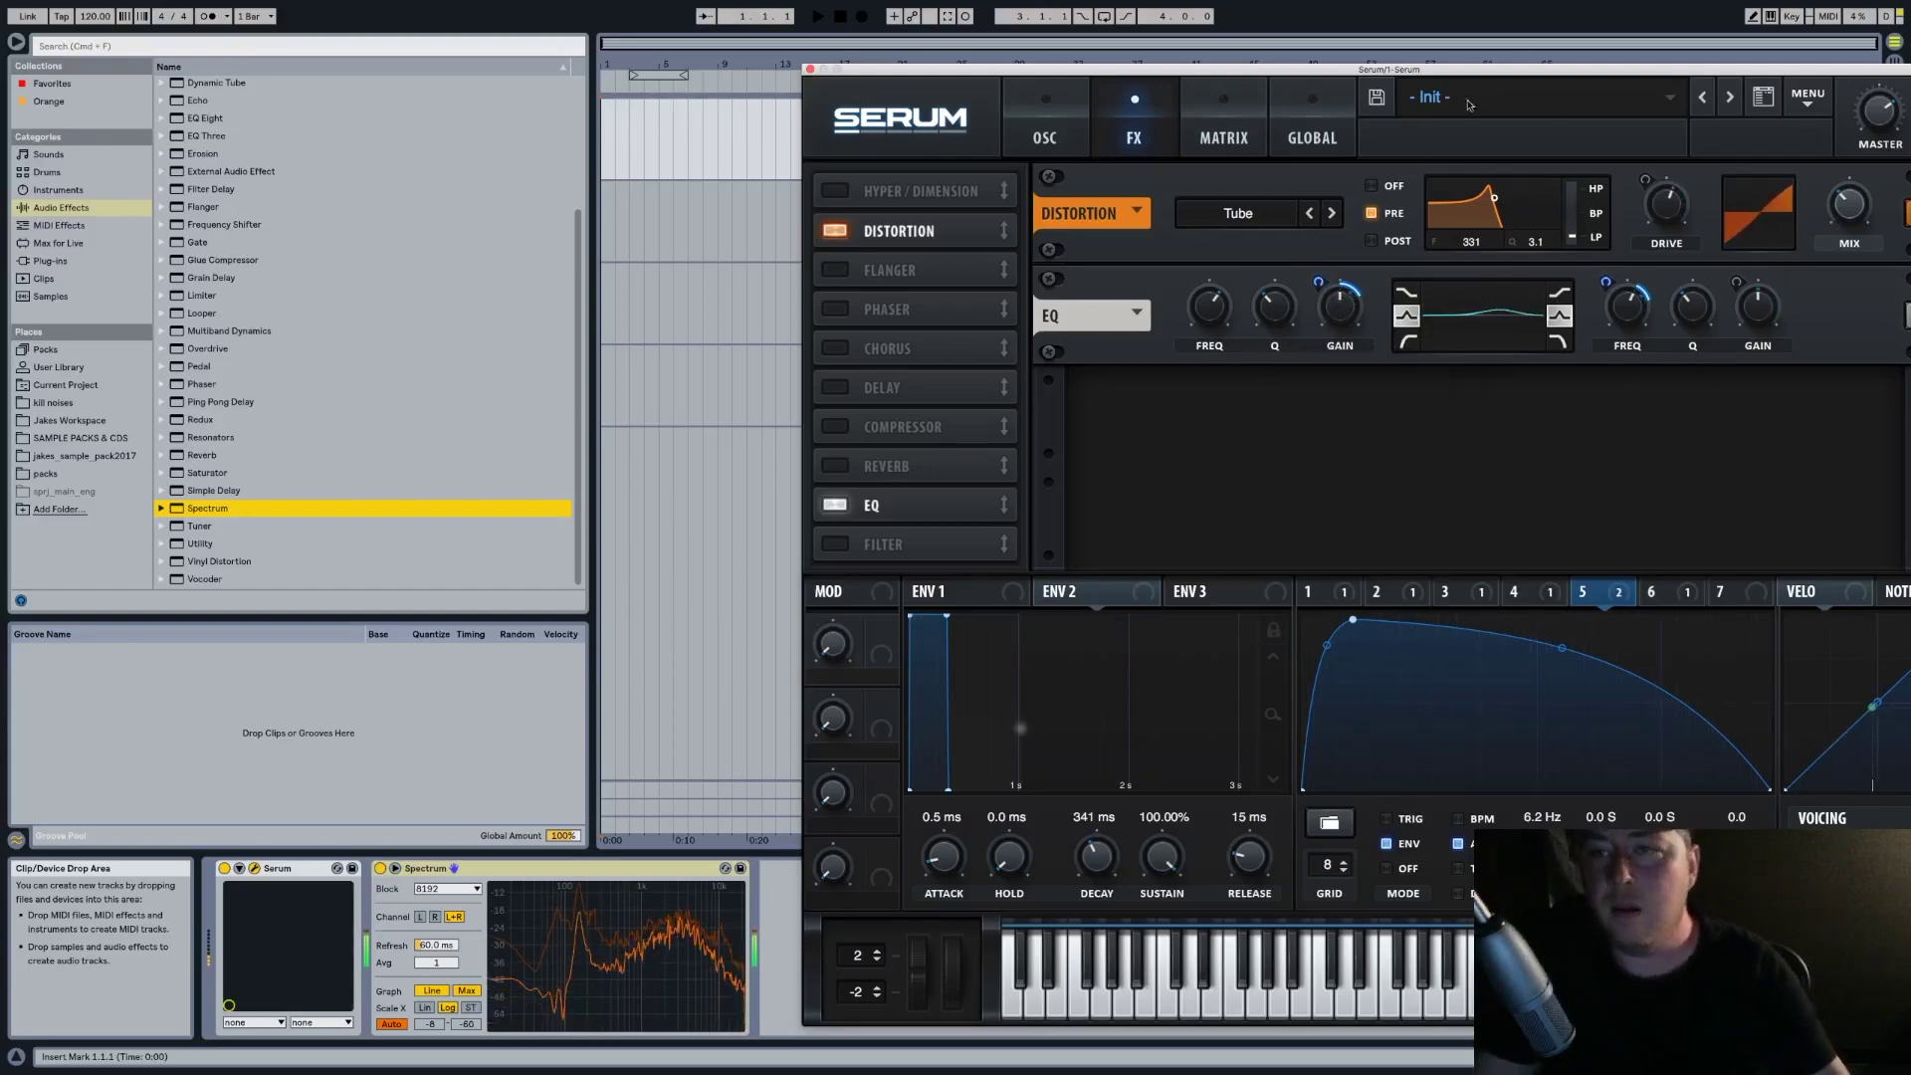
# Set the distortion mix to 34%, review the oscillators with LFO 1, and close the Serum window
pyautogui.moveTo(1818, 69); pyautogui.dragTo(1156, 64)
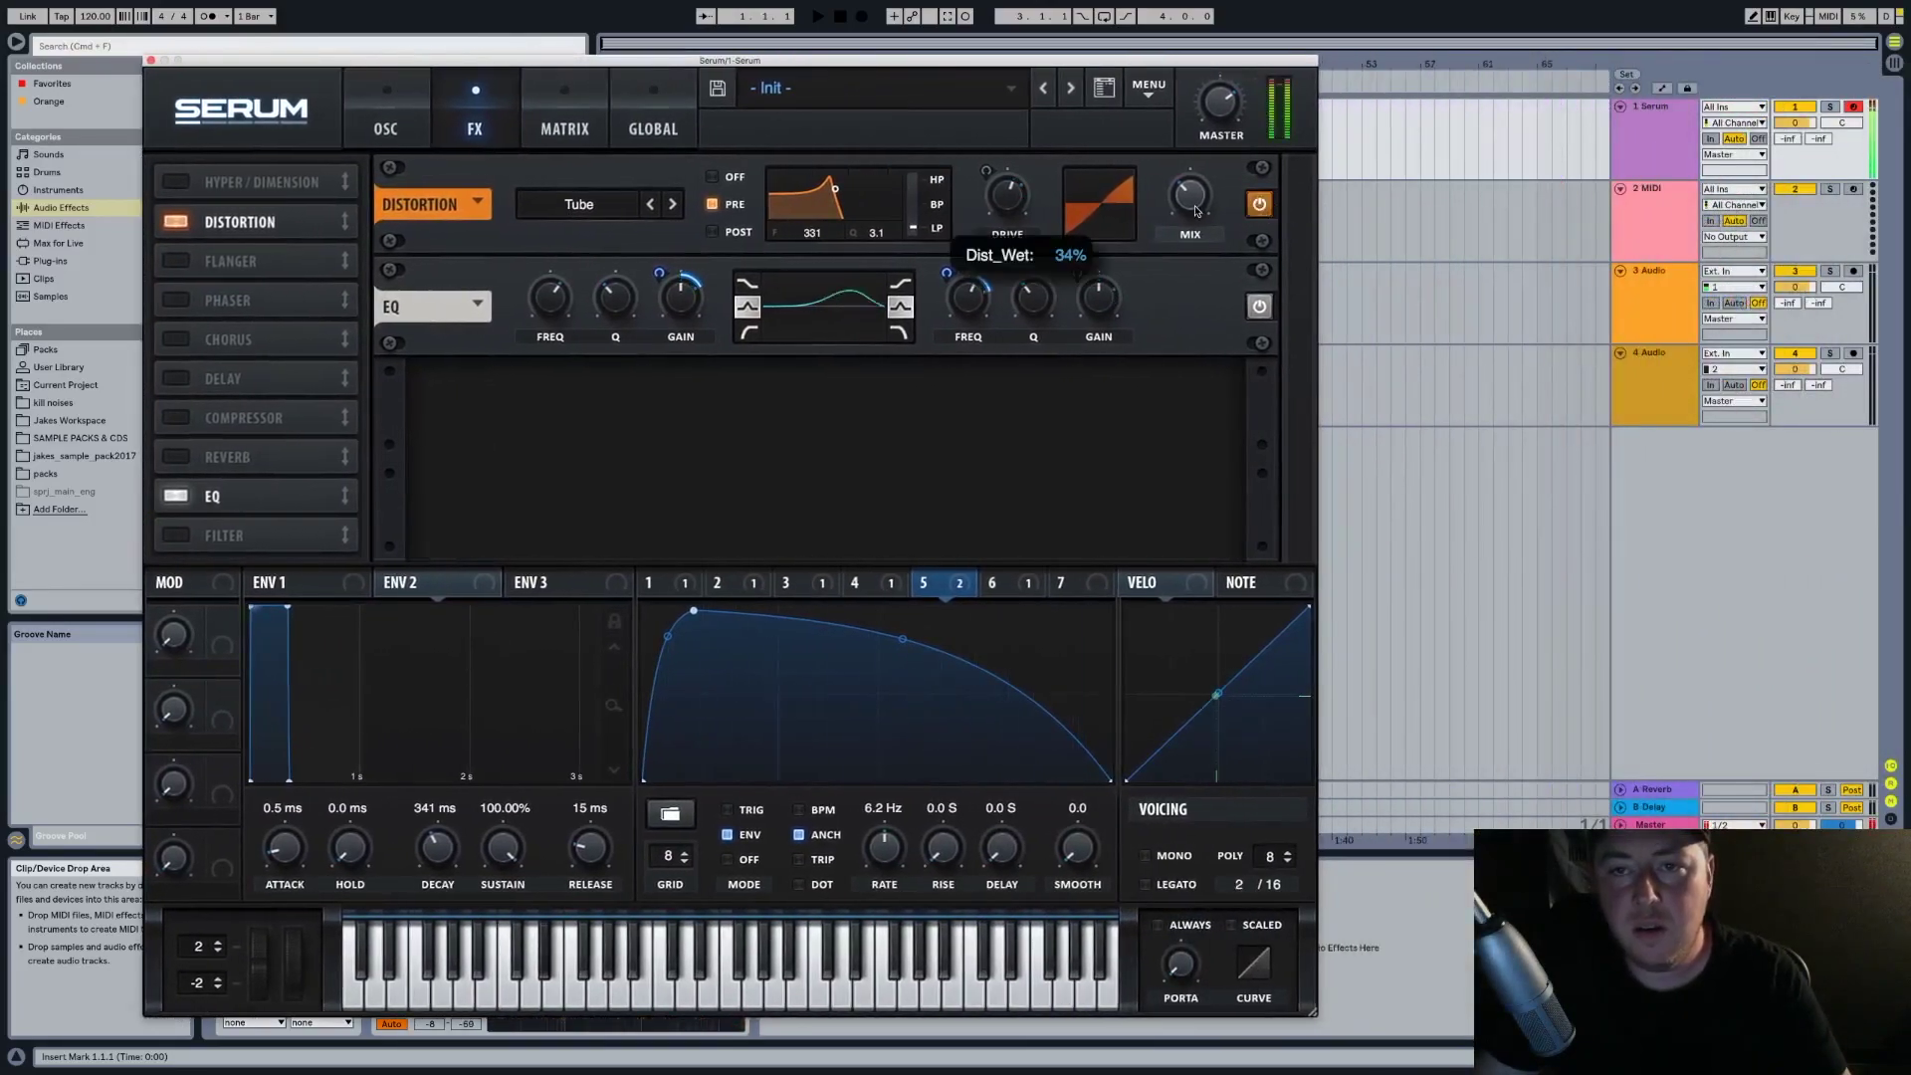
pyautogui.click(403, 134)
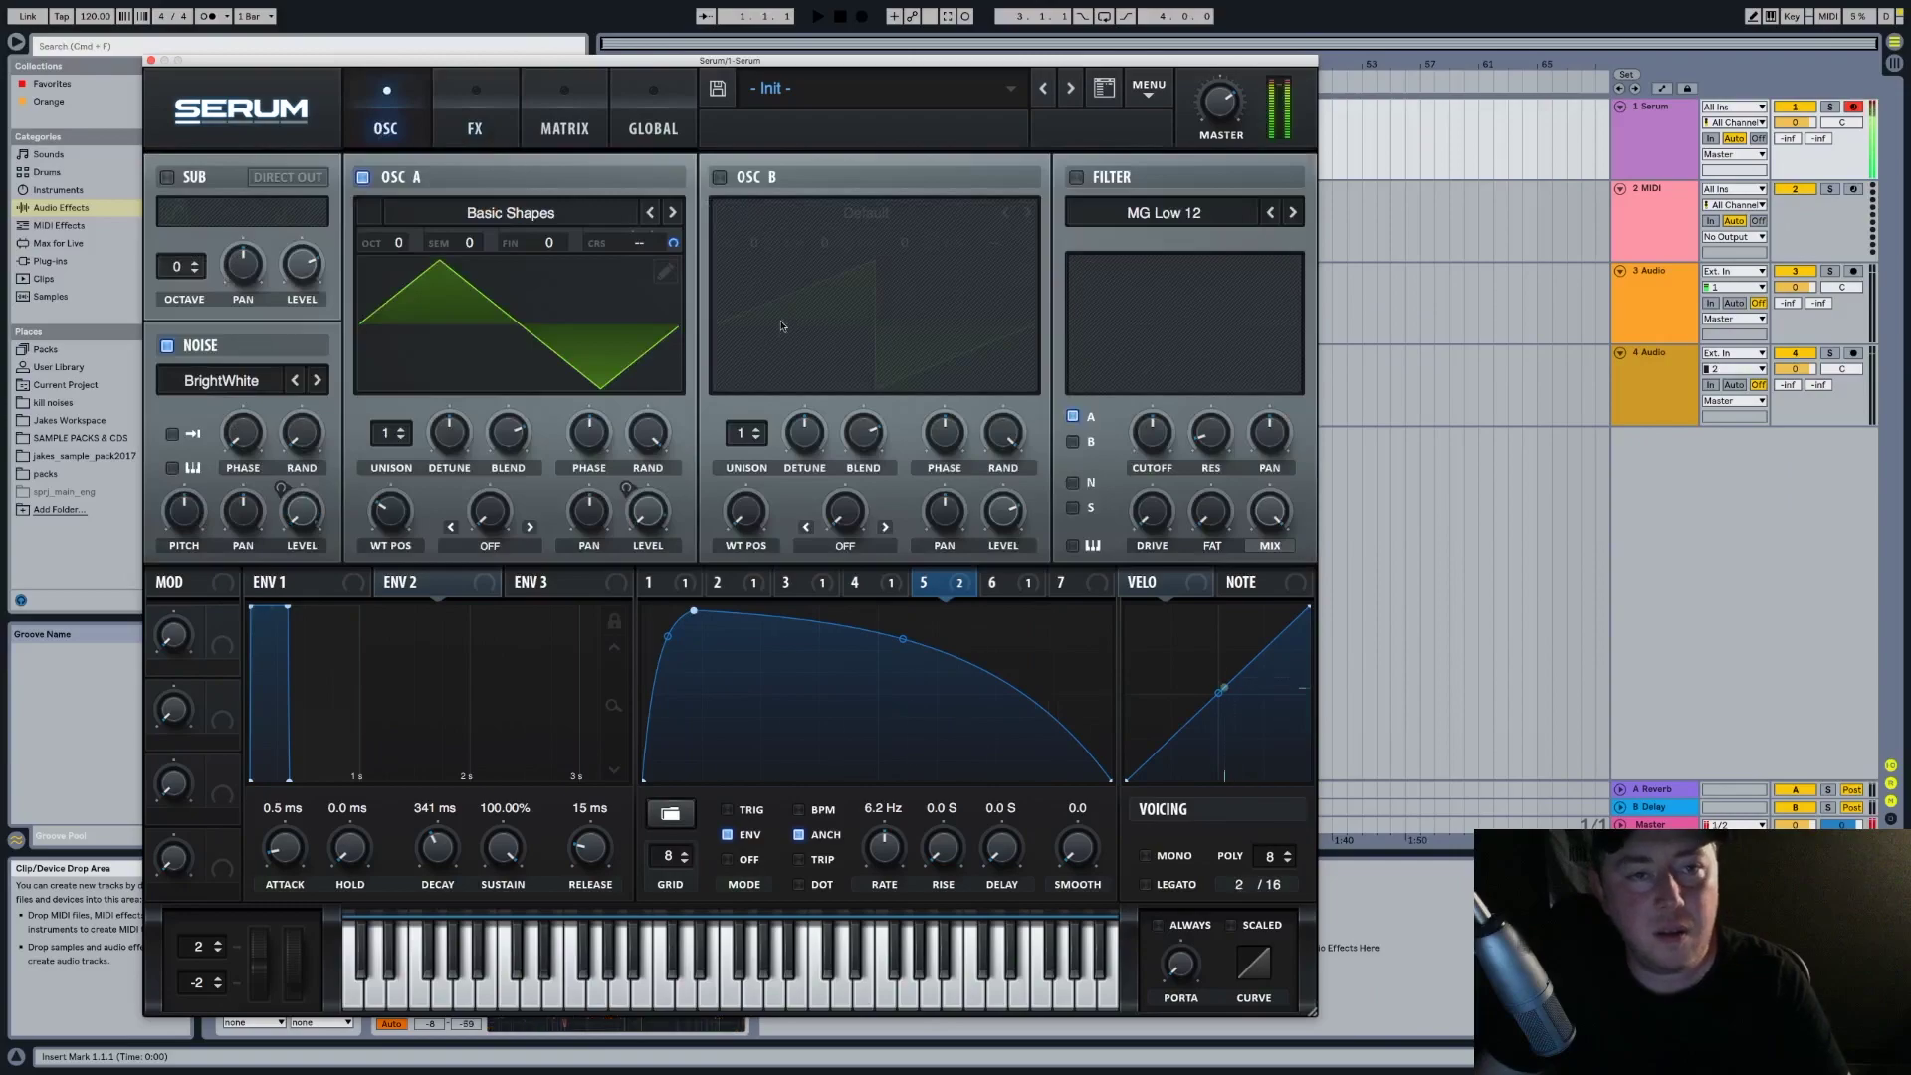
pyautogui.click(647, 582)
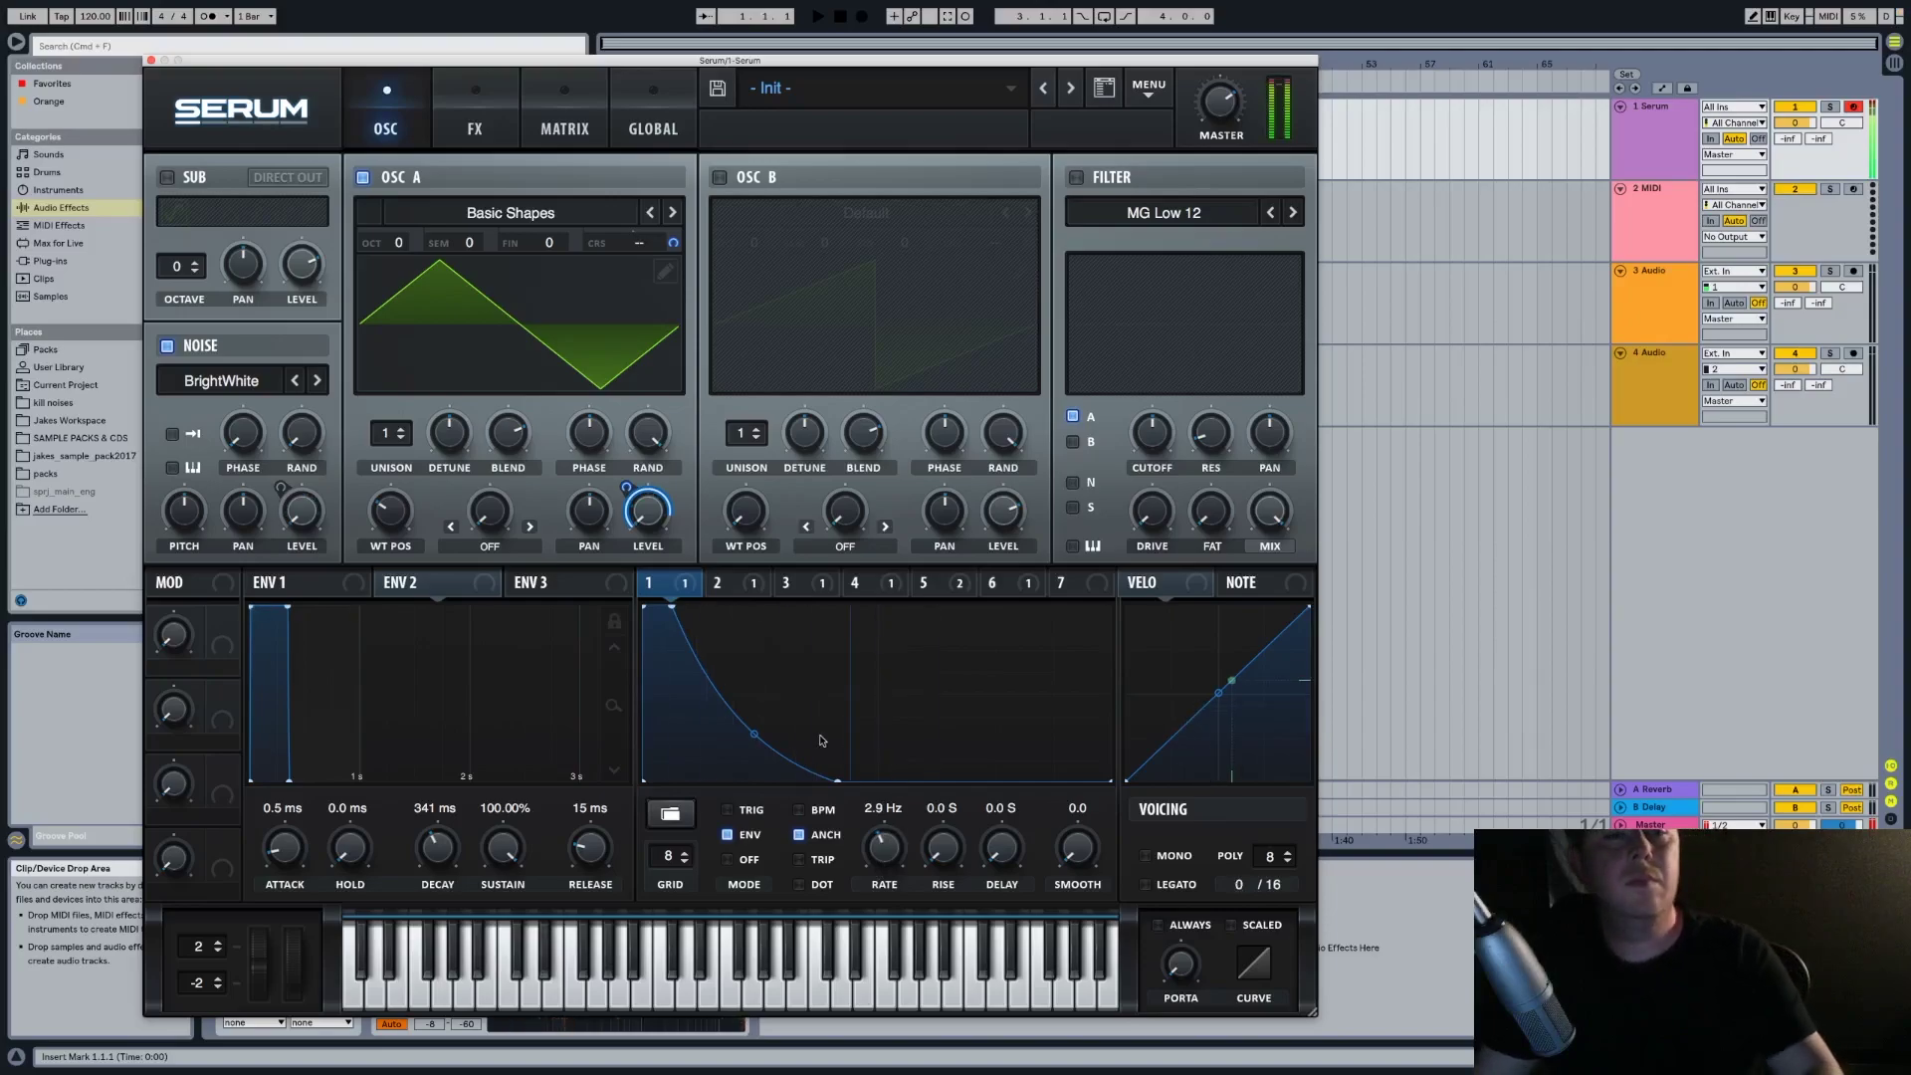
pyautogui.click(152, 61)
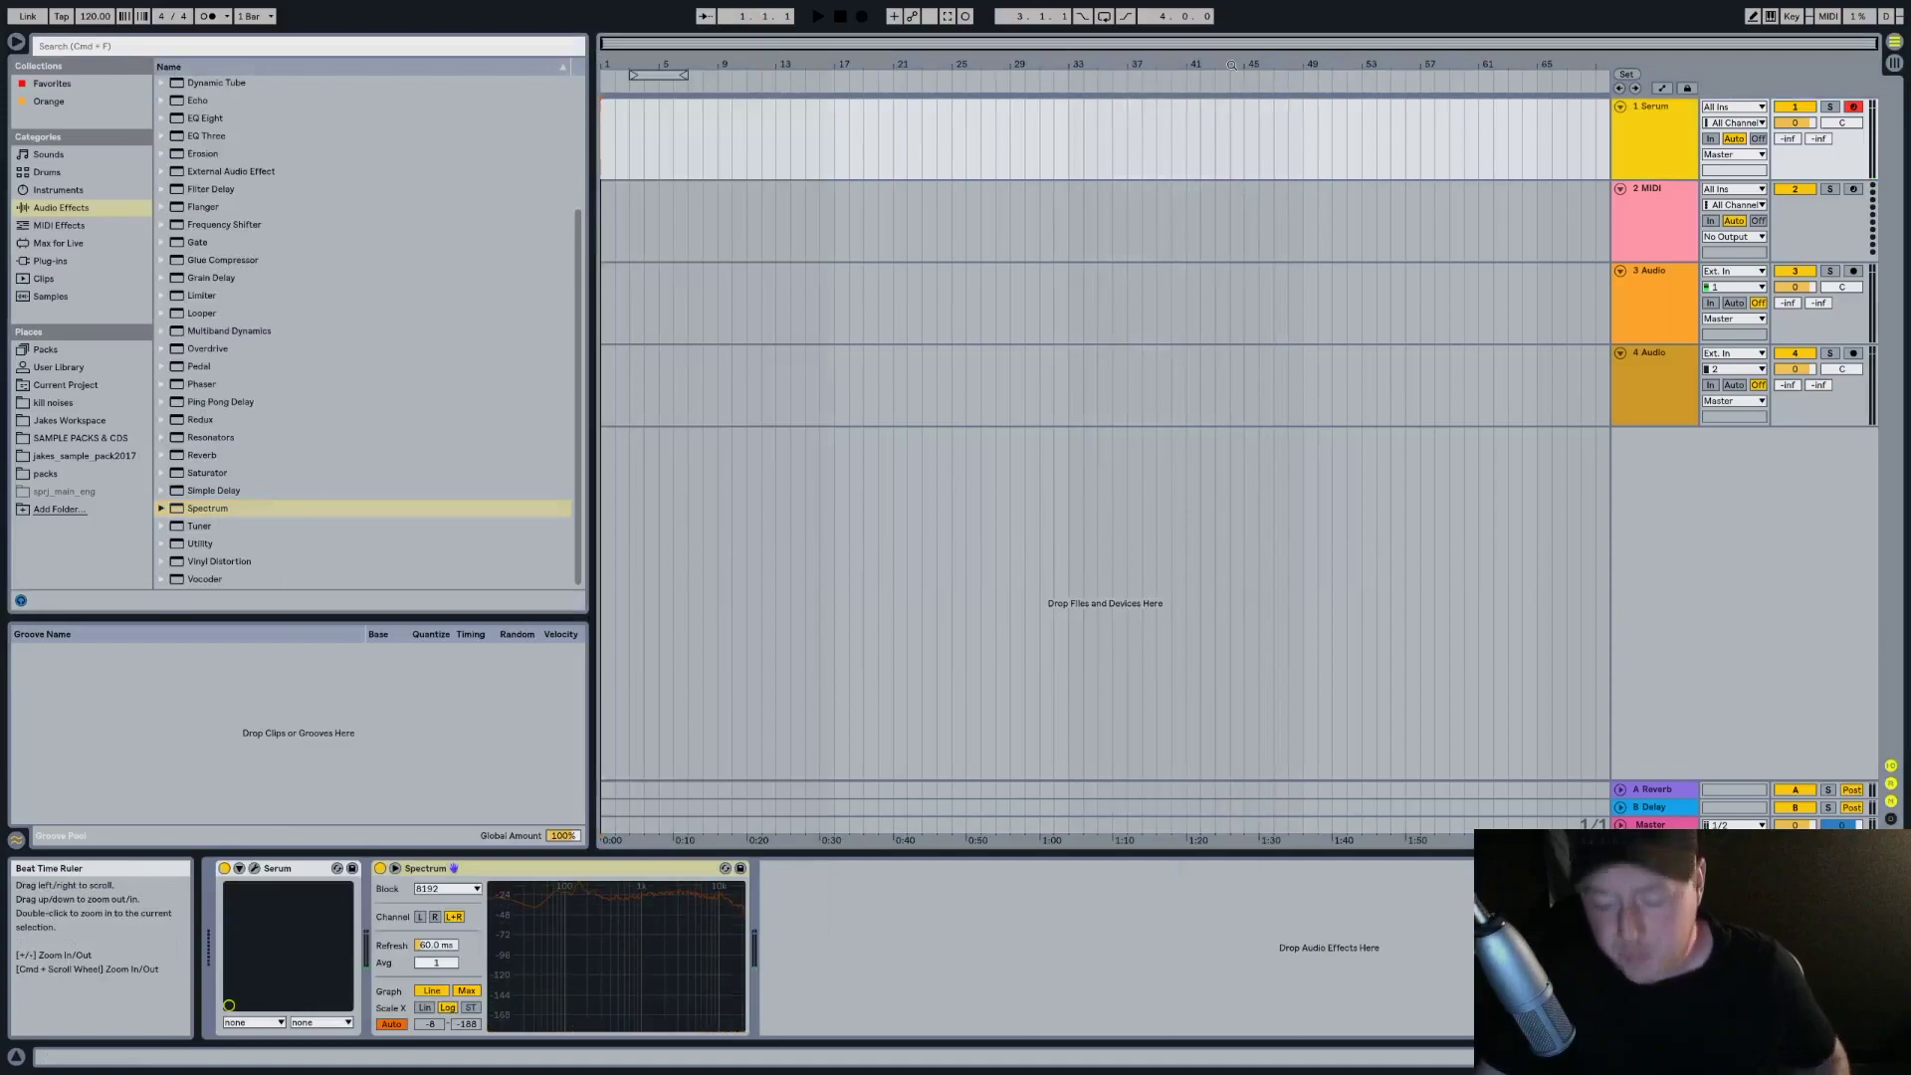
pyautogui.press('XF86AudioRaiseVolume')
pyautogui.press('XF86AudioRaiseVolume')
pyautogui.press('XF86AudioRaiseVolume')
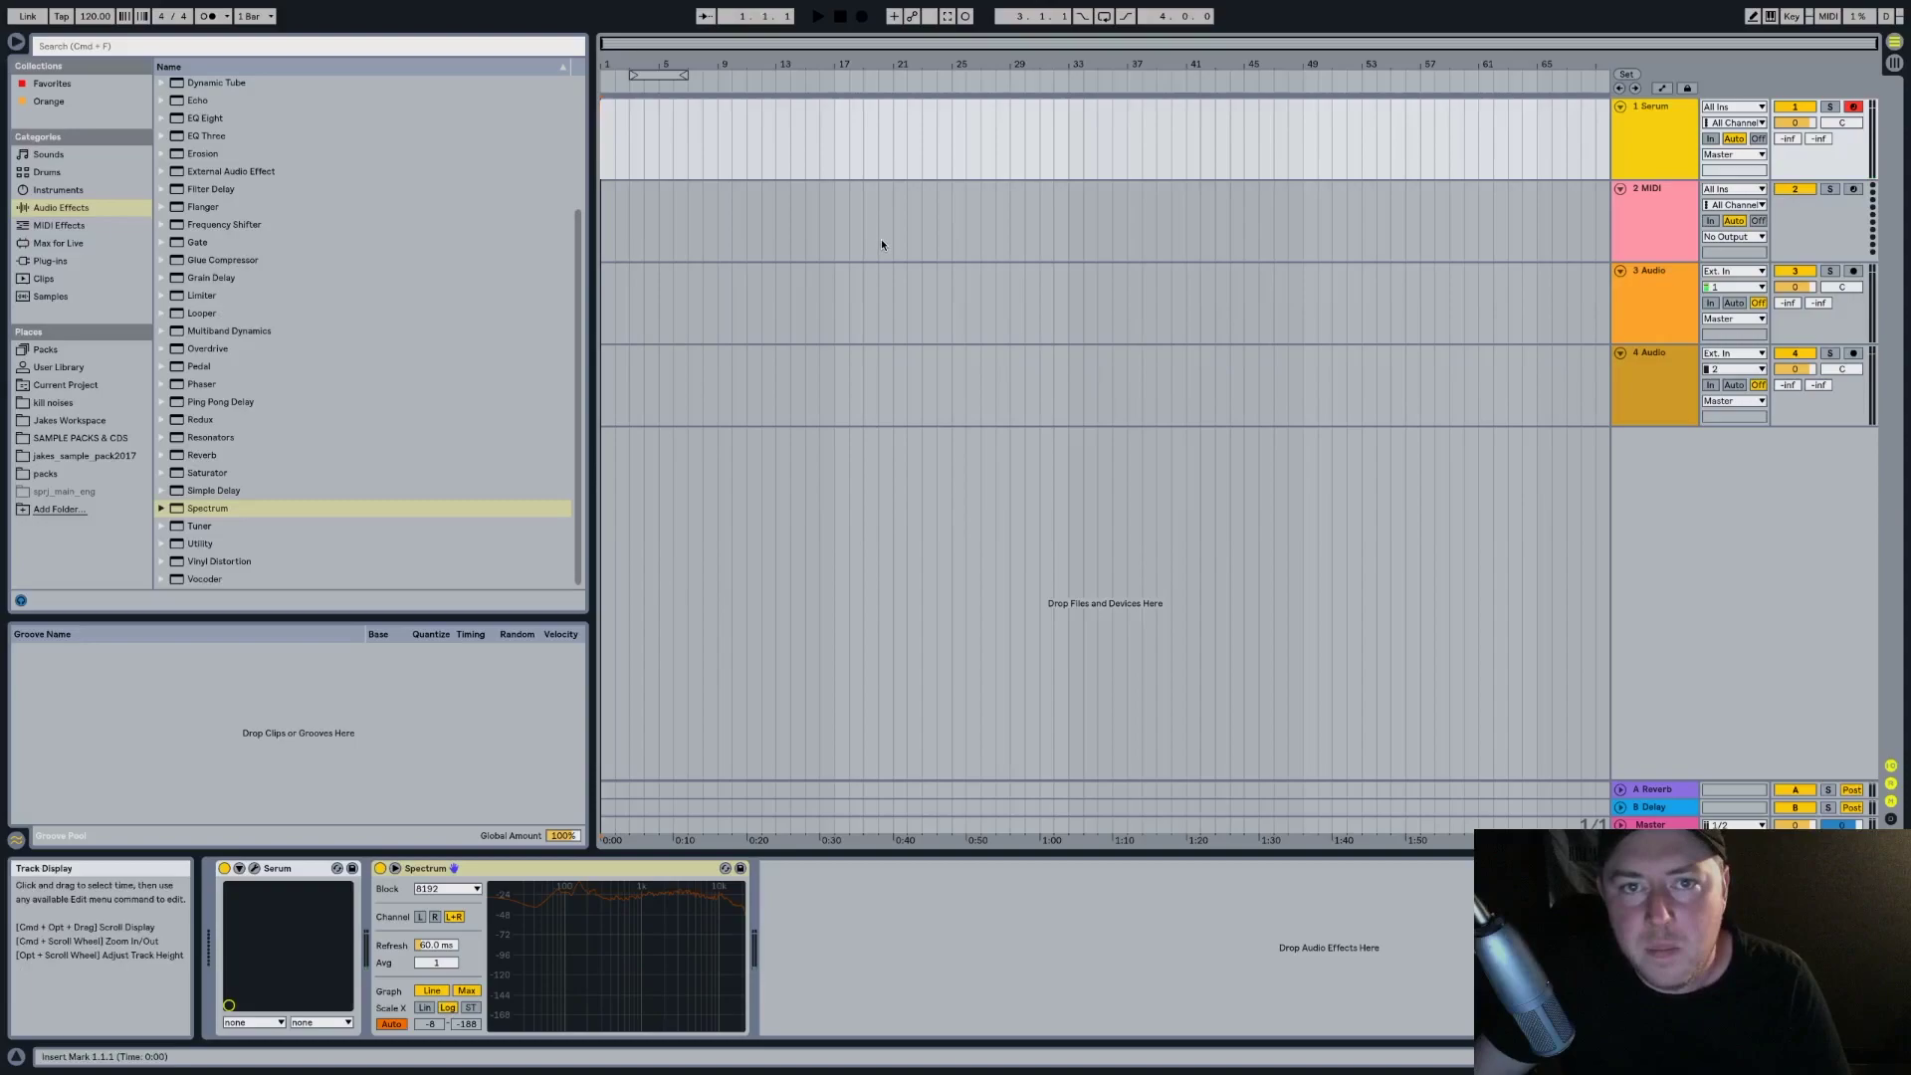
# Load a new Serum instance from Xfer Records onto the empty second MIDI track and move its window clear of the tracks
pyautogui.moveTo(879, 239); pyautogui.dragTo(957, 242)
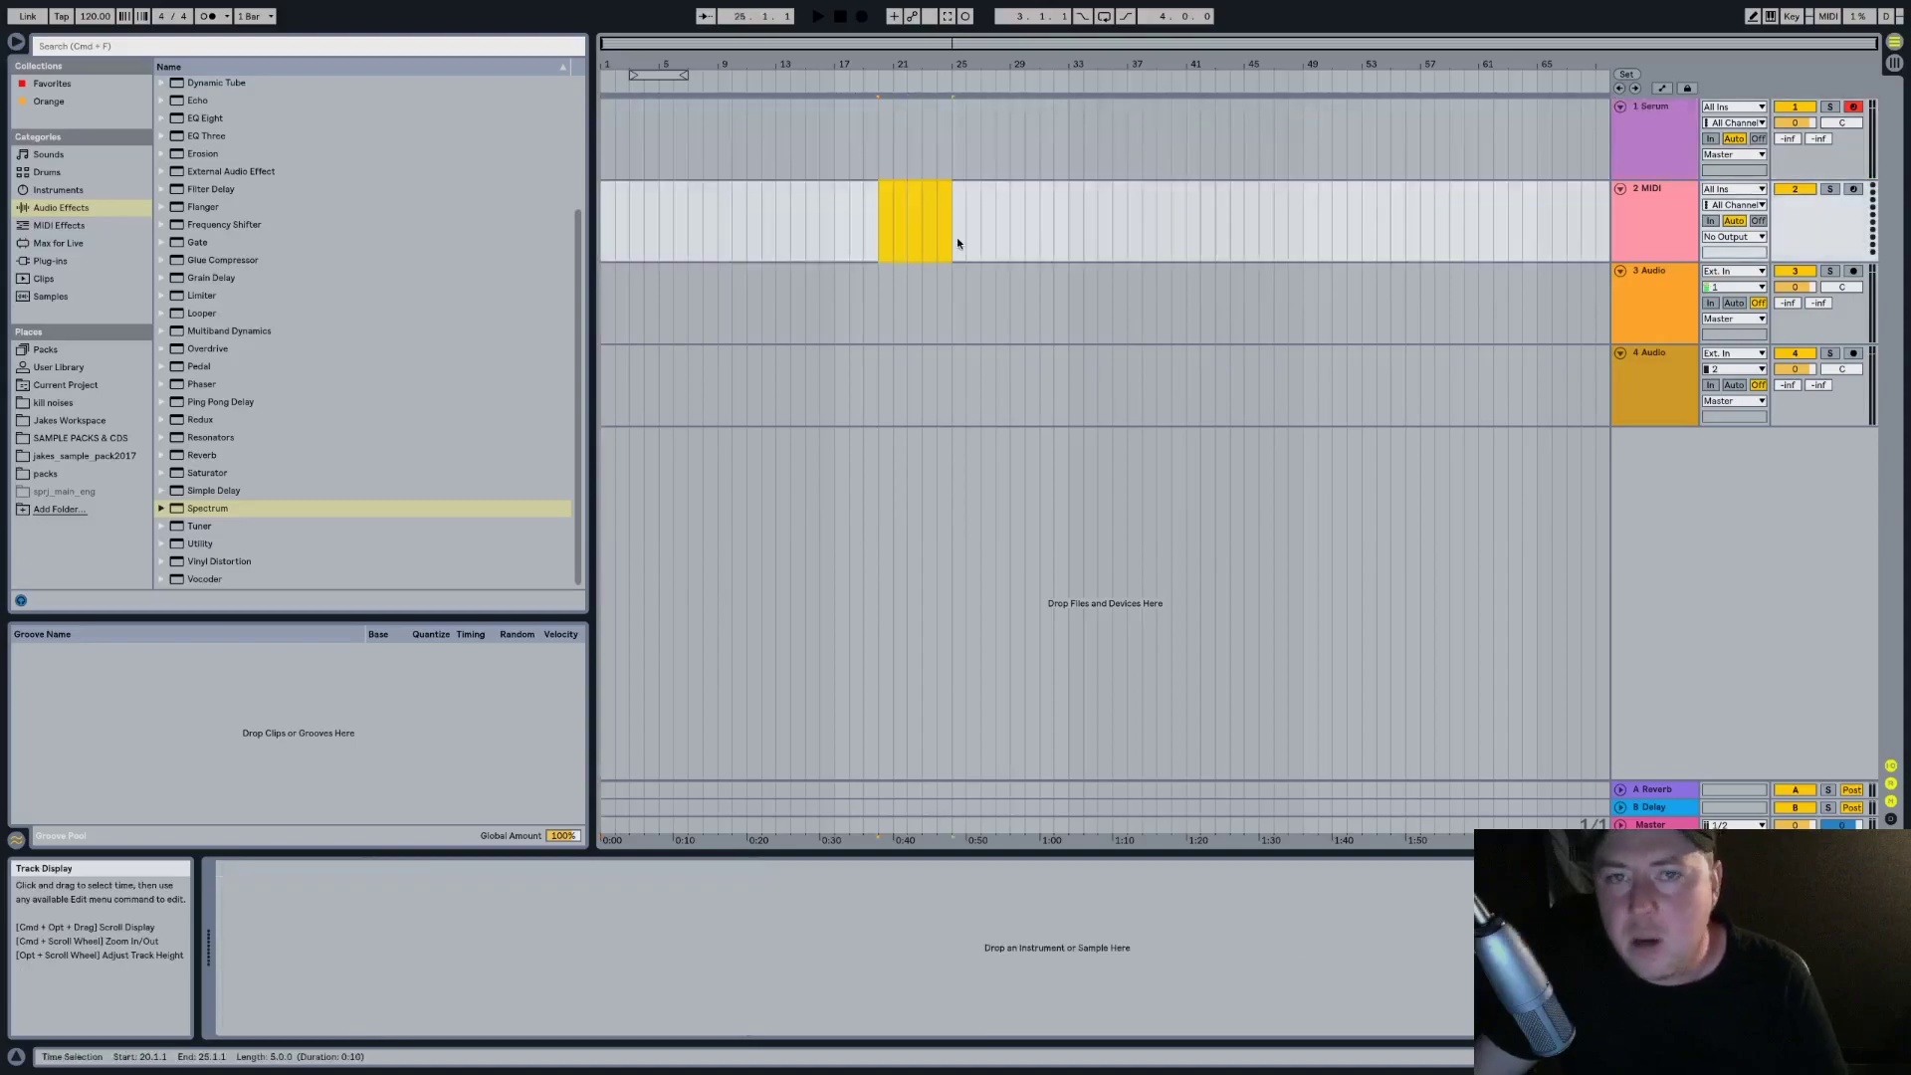
pyautogui.doubleClick(1669, 224)
pyautogui.click(51, 261)
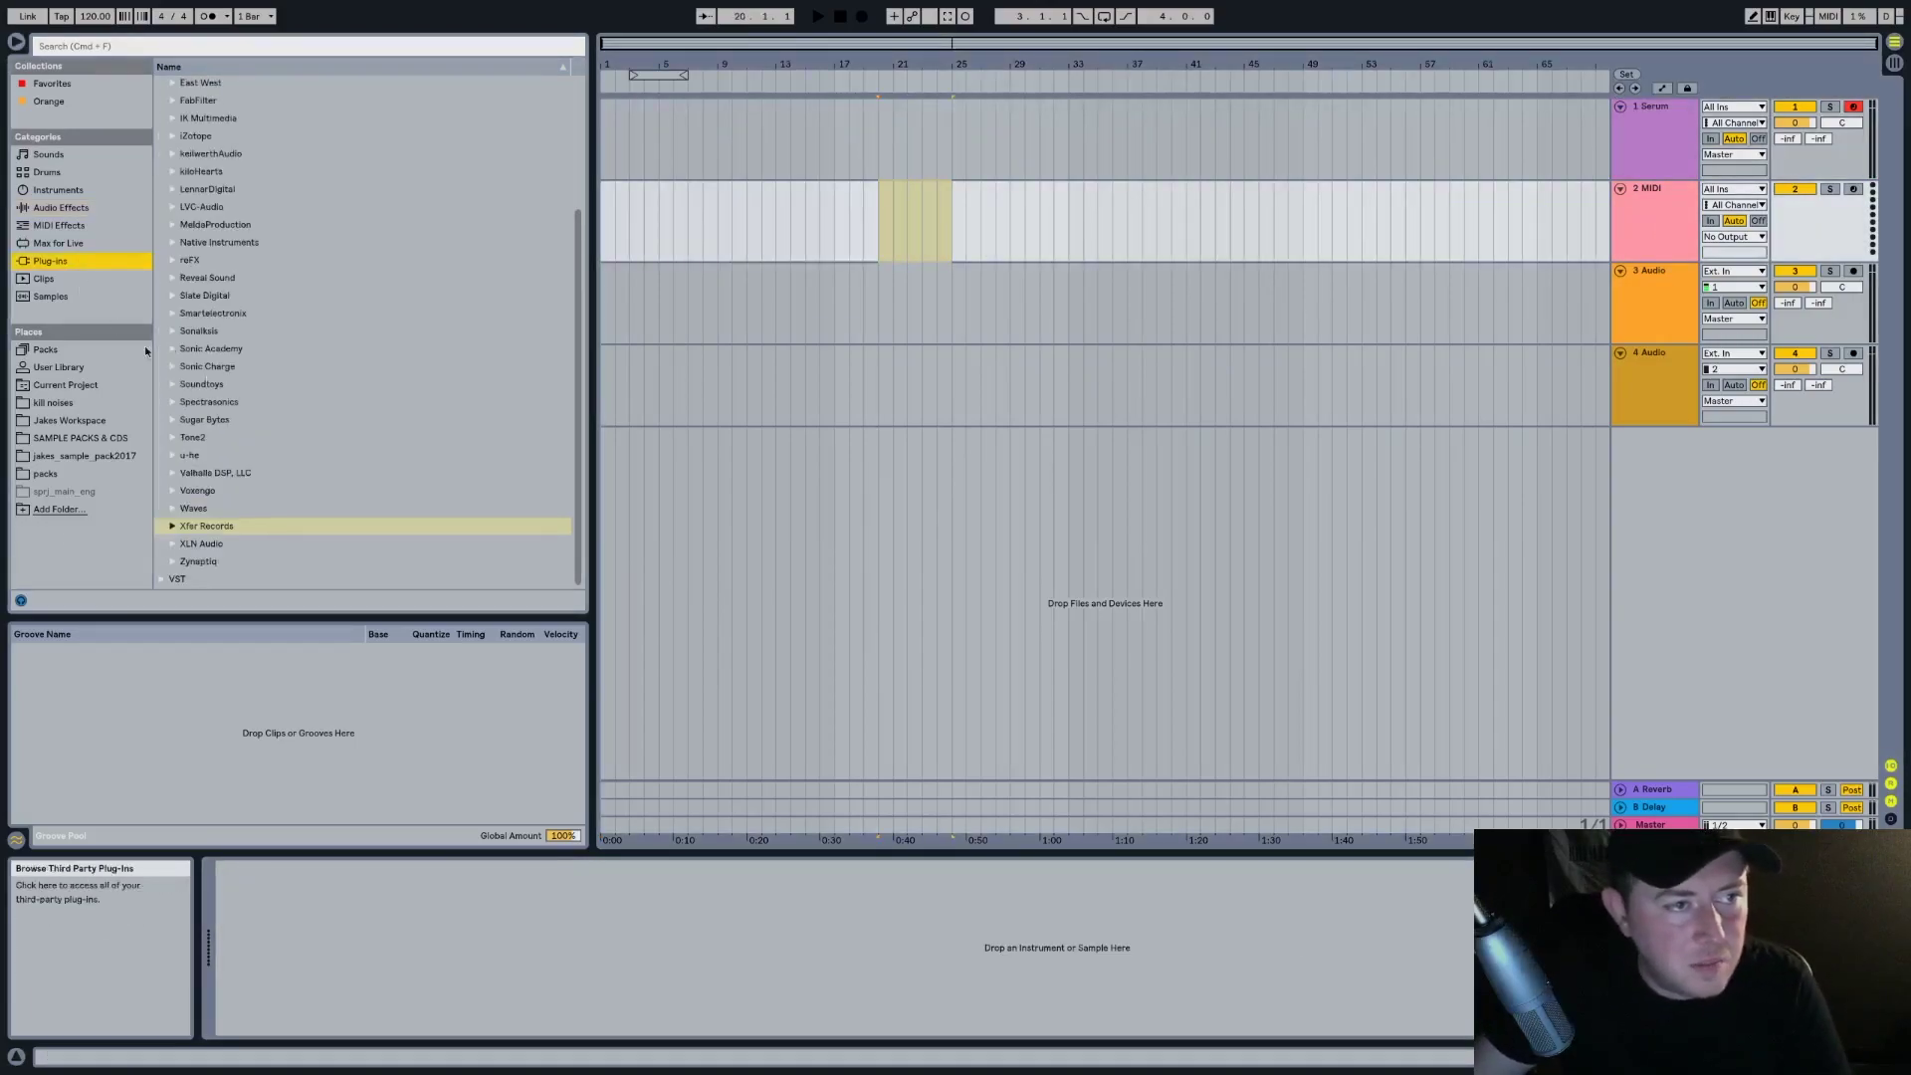
pyautogui.click(172, 527)
pyautogui.click(232, 583)
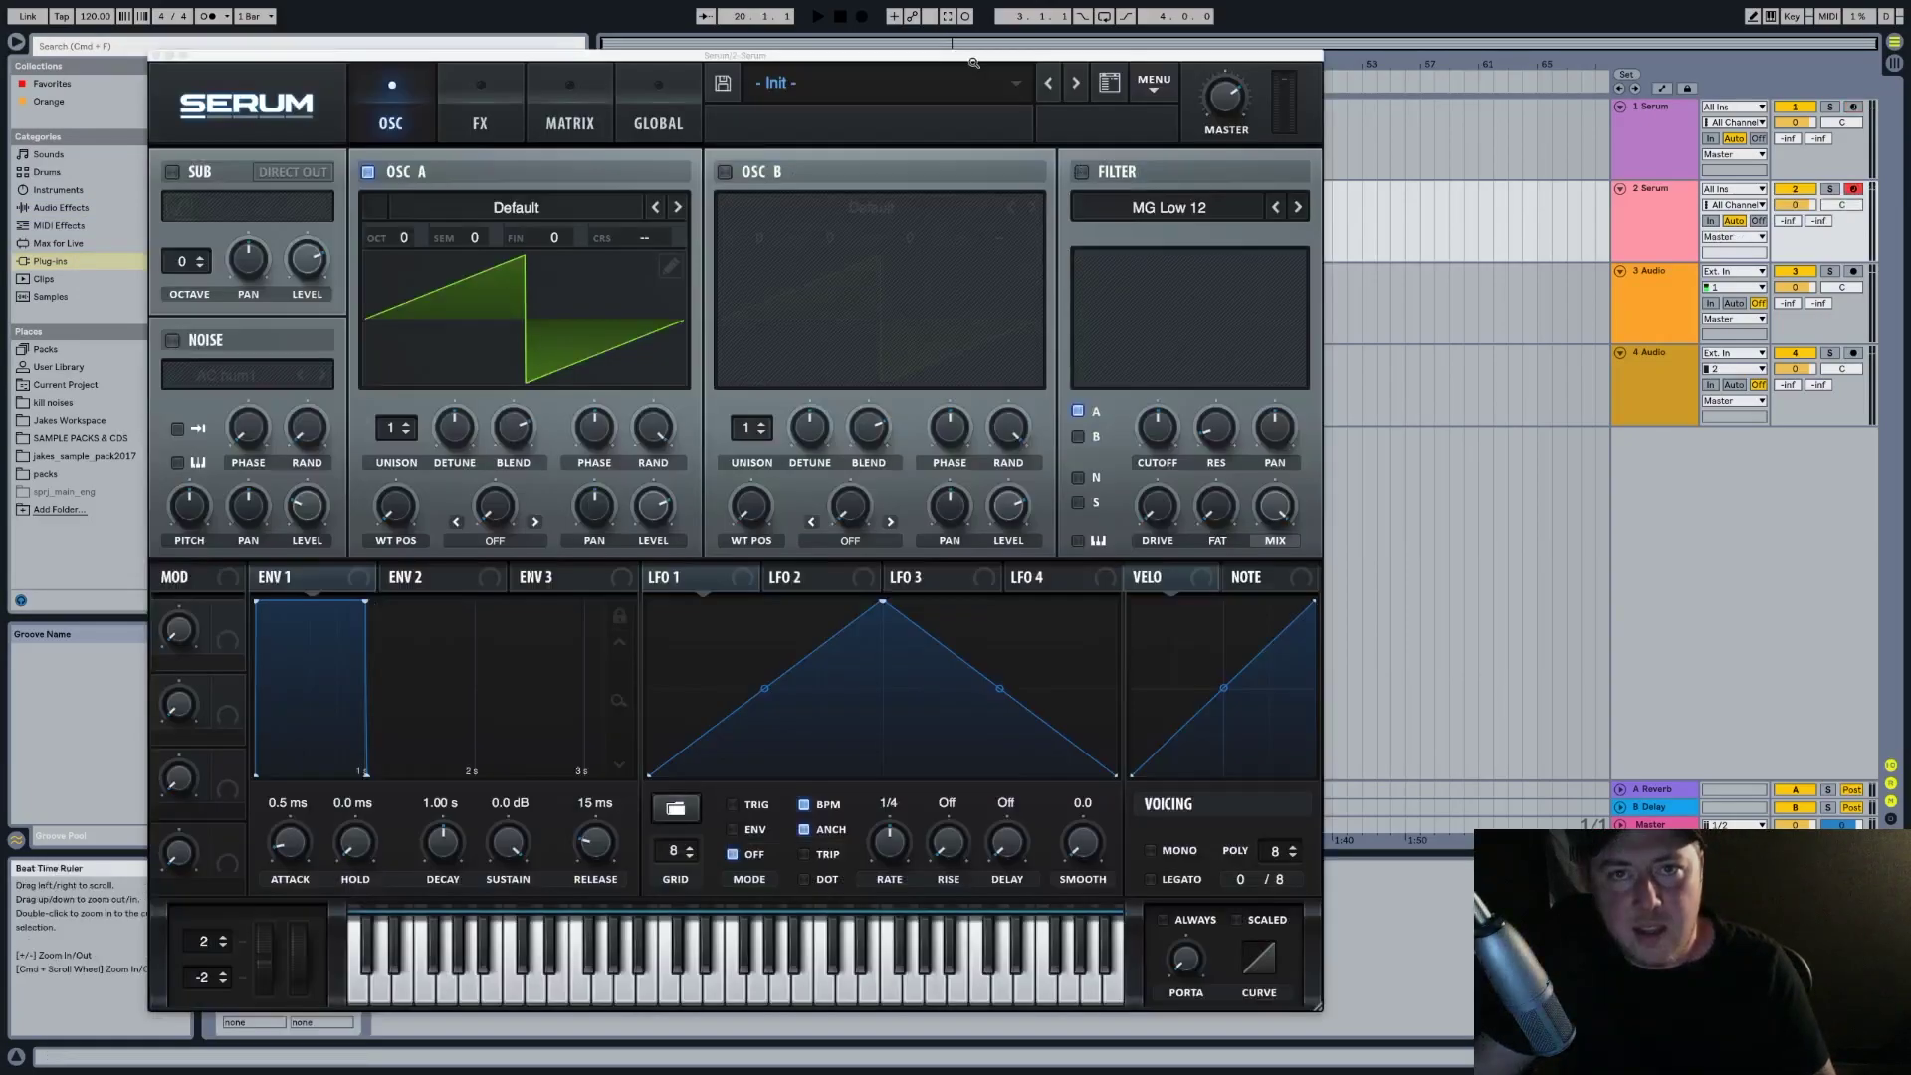
pyautogui.moveTo(972, 54); pyautogui.dragTo(1096, 434)
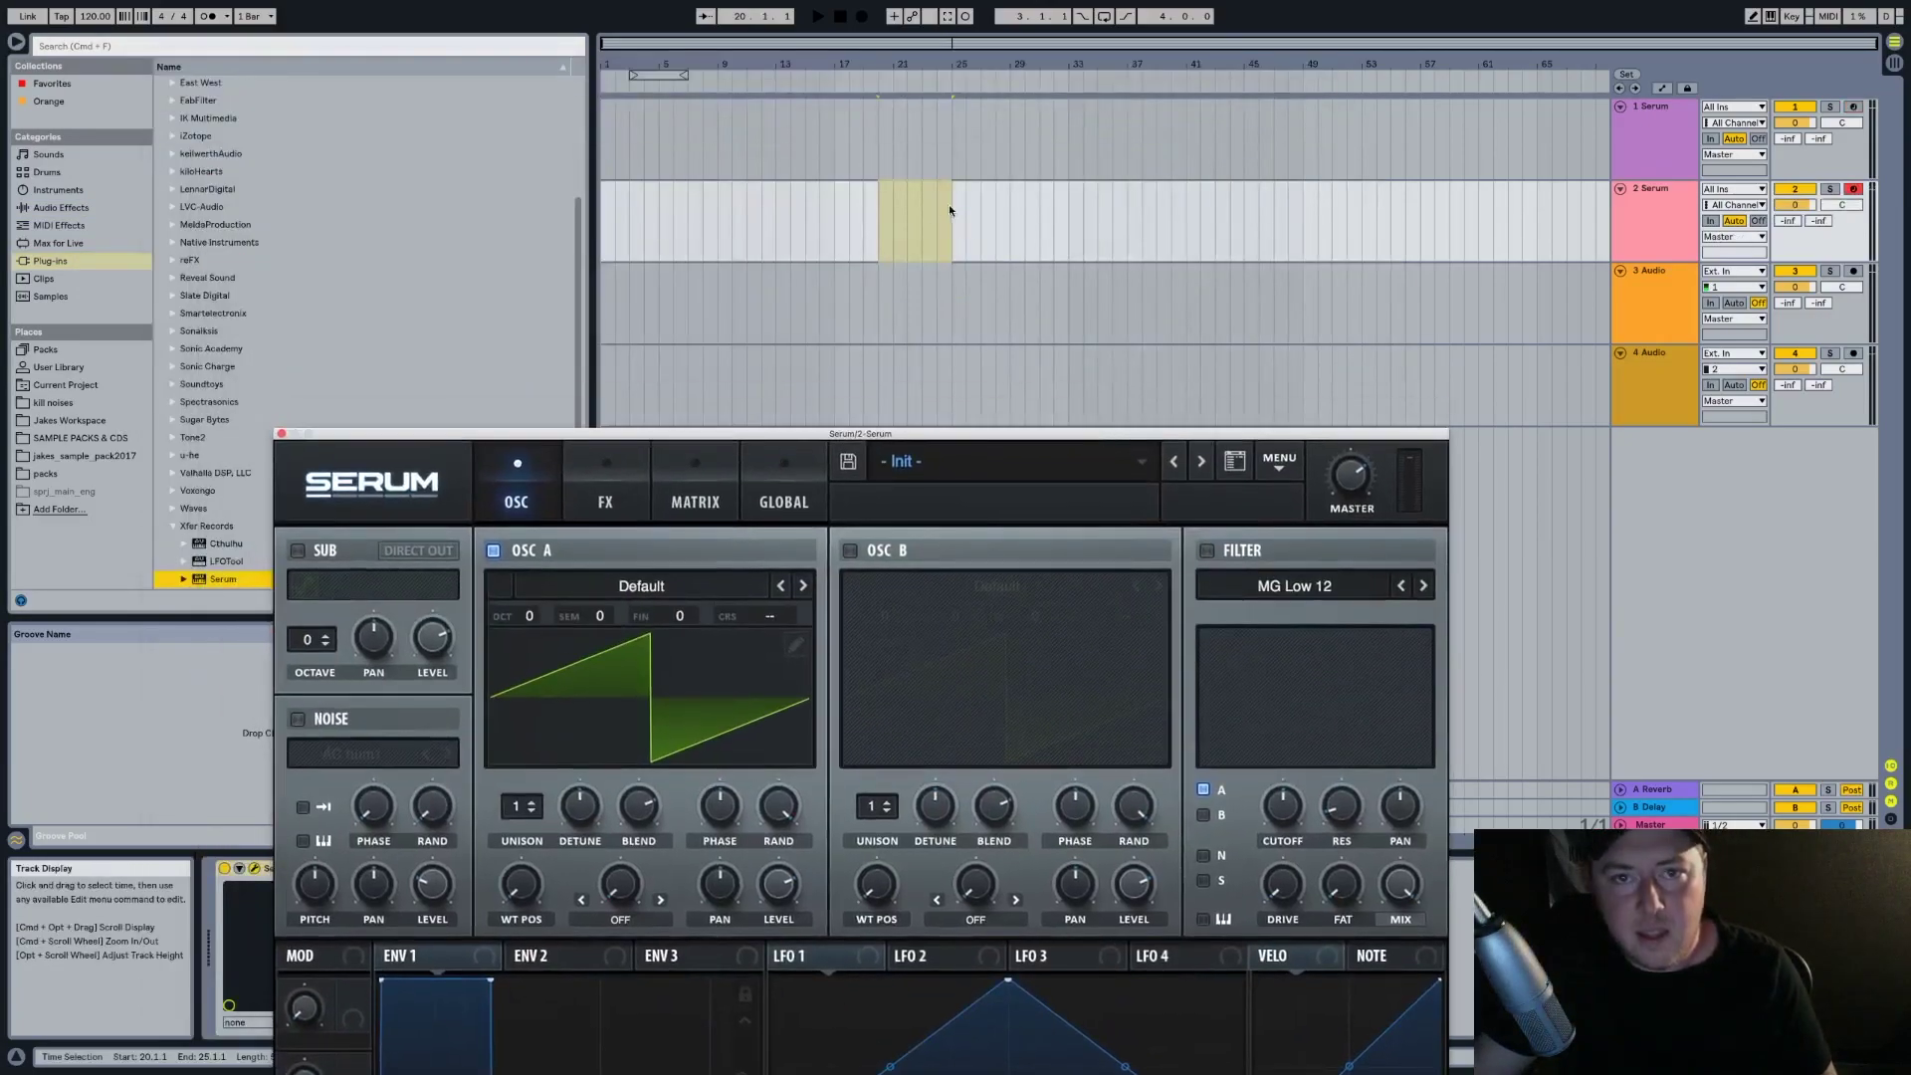
# Solo the second Serum track and move its Serum window so the full oscillator and LFO sections can be used
pyautogui.click(947, 205)
pyautogui.moveTo(878, 223); pyautogui.dragTo(954, 229)
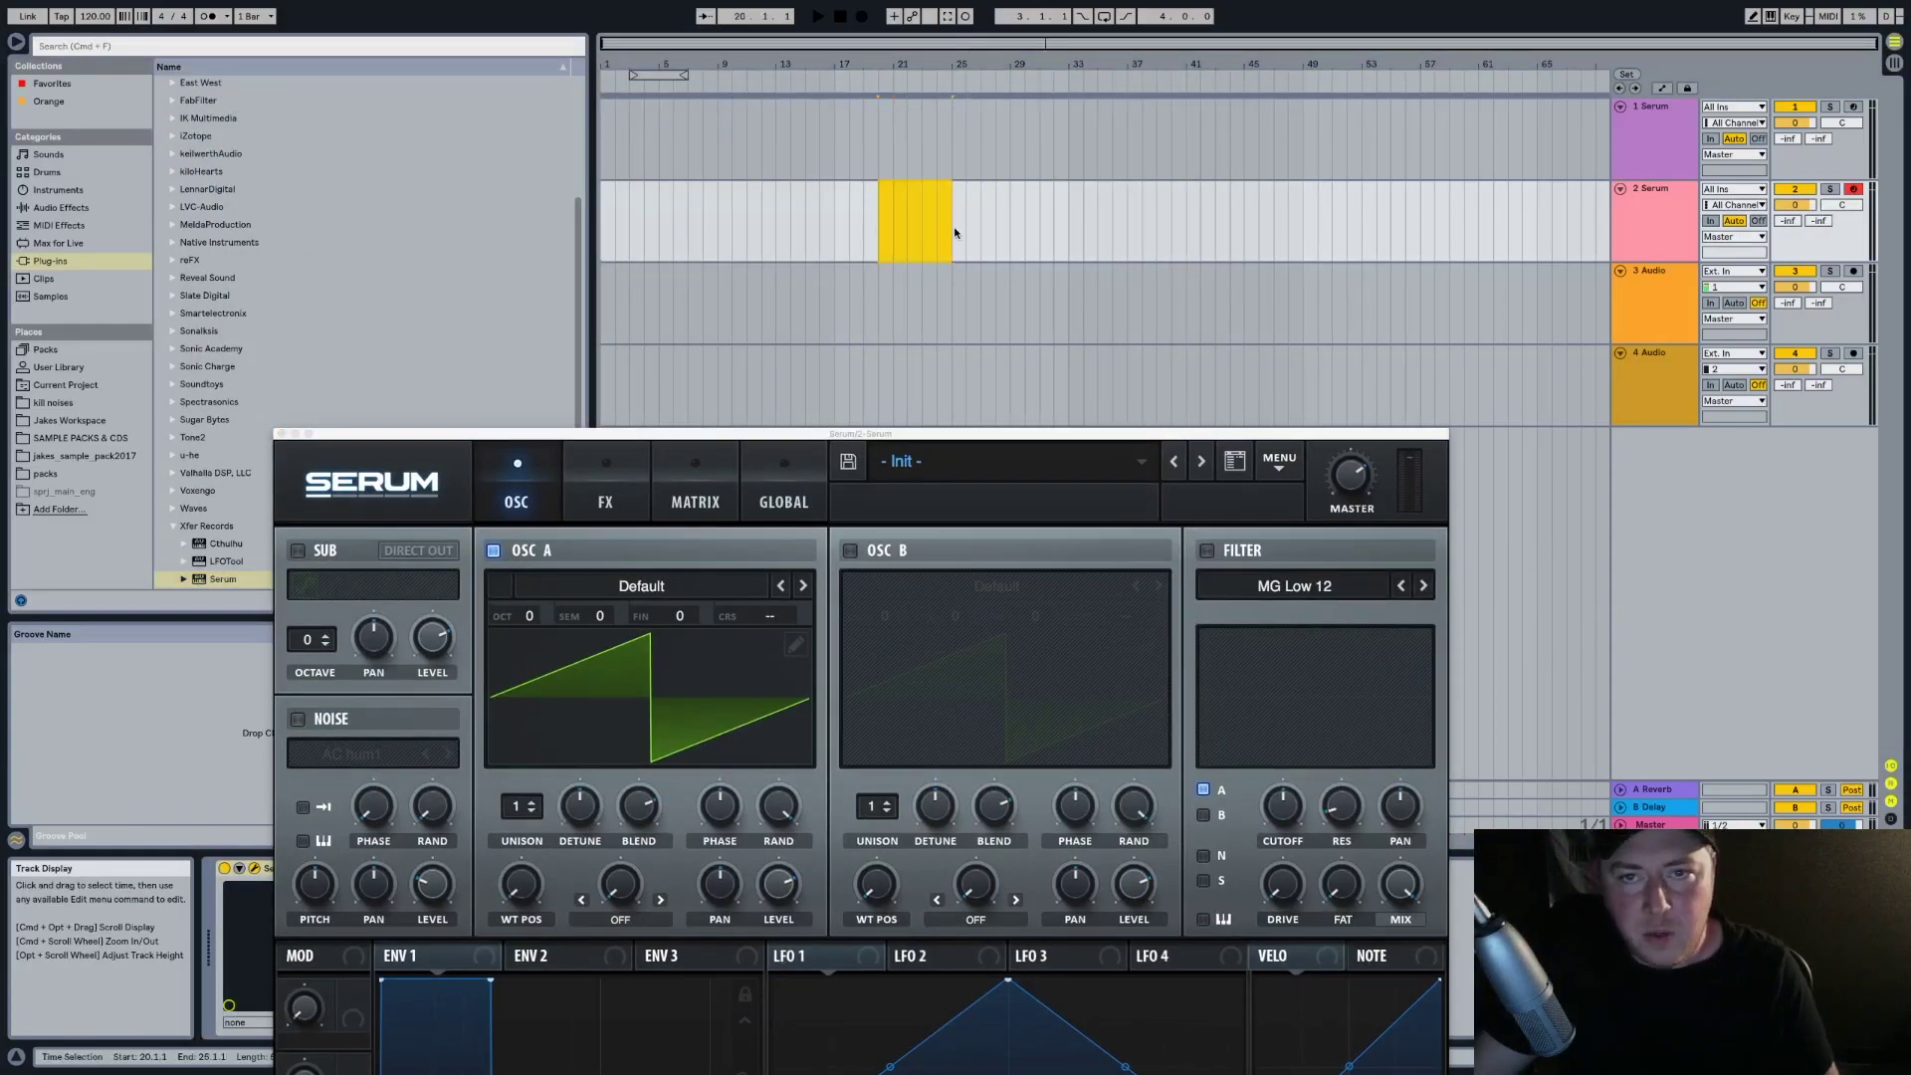
pyautogui.click(1829, 188)
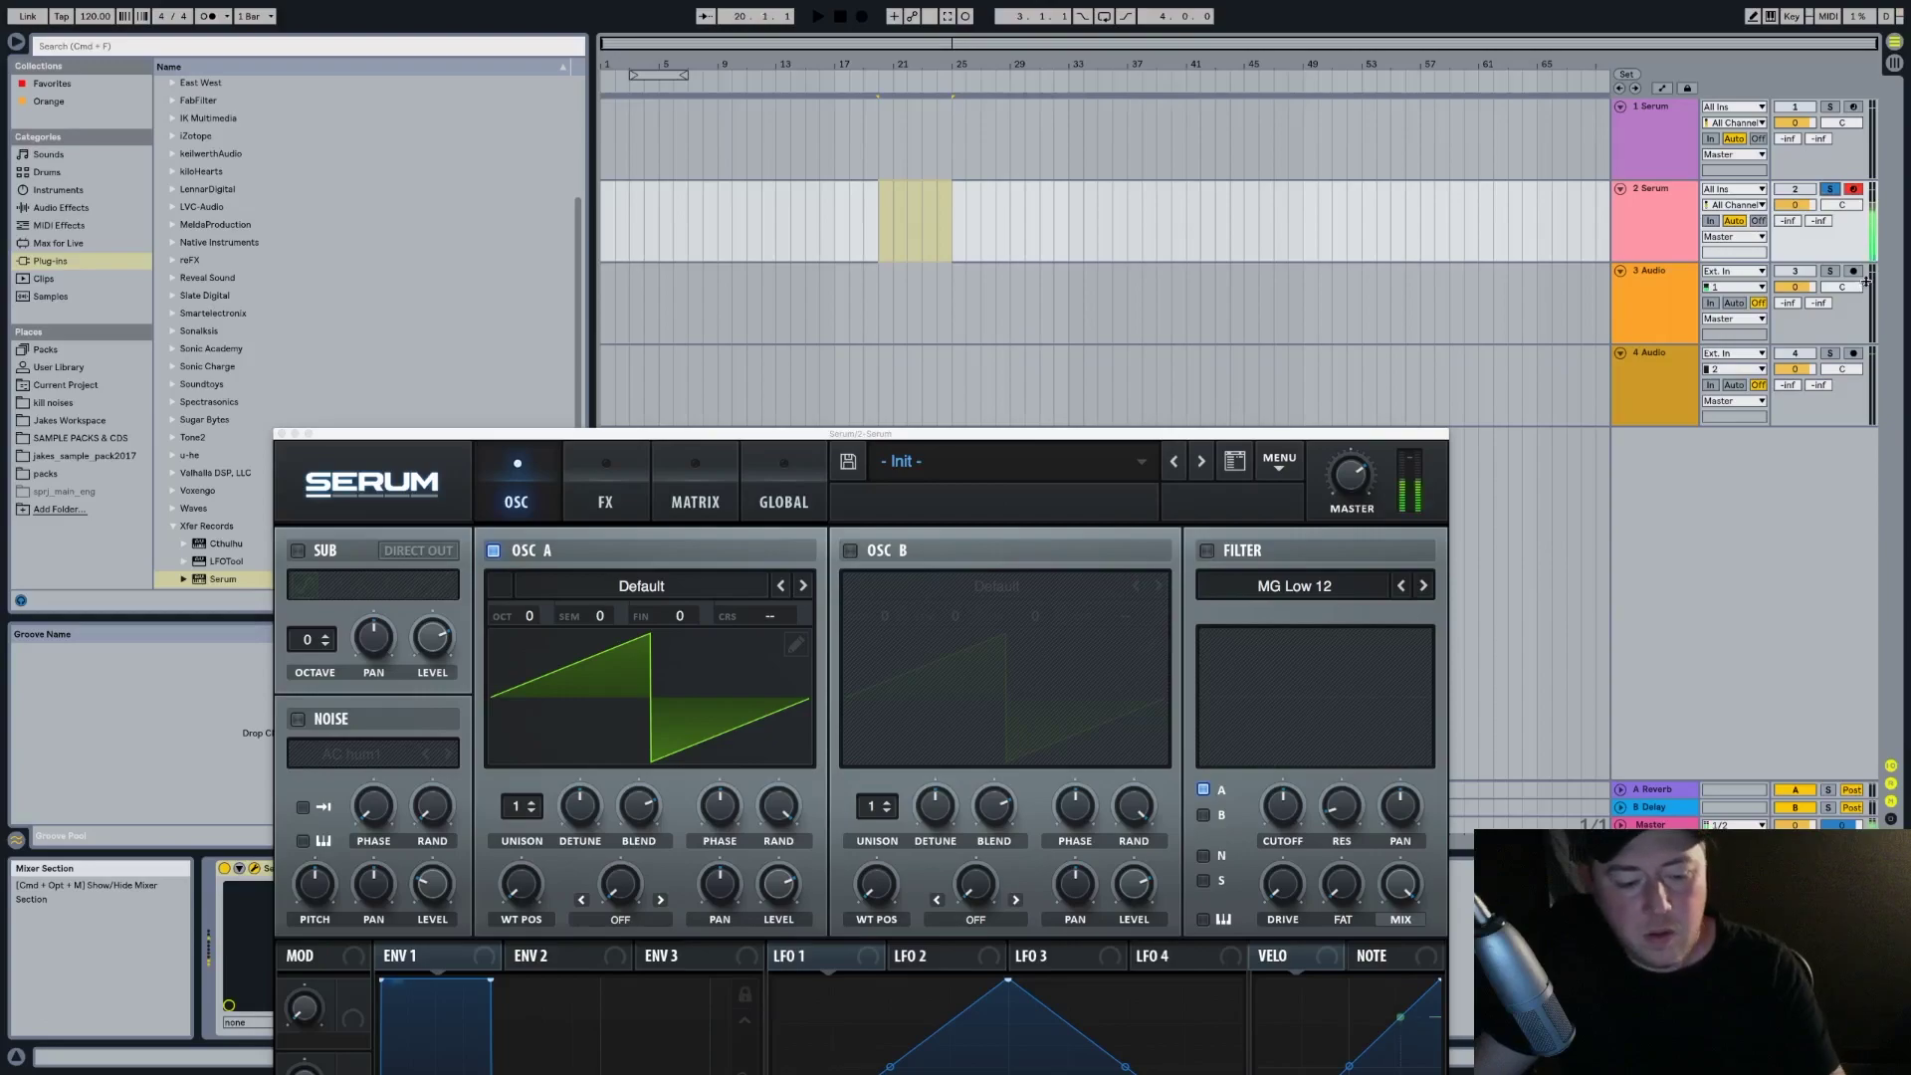
pyautogui.moveTo(871, 434); pyautogui.dragTo(1068, 160)
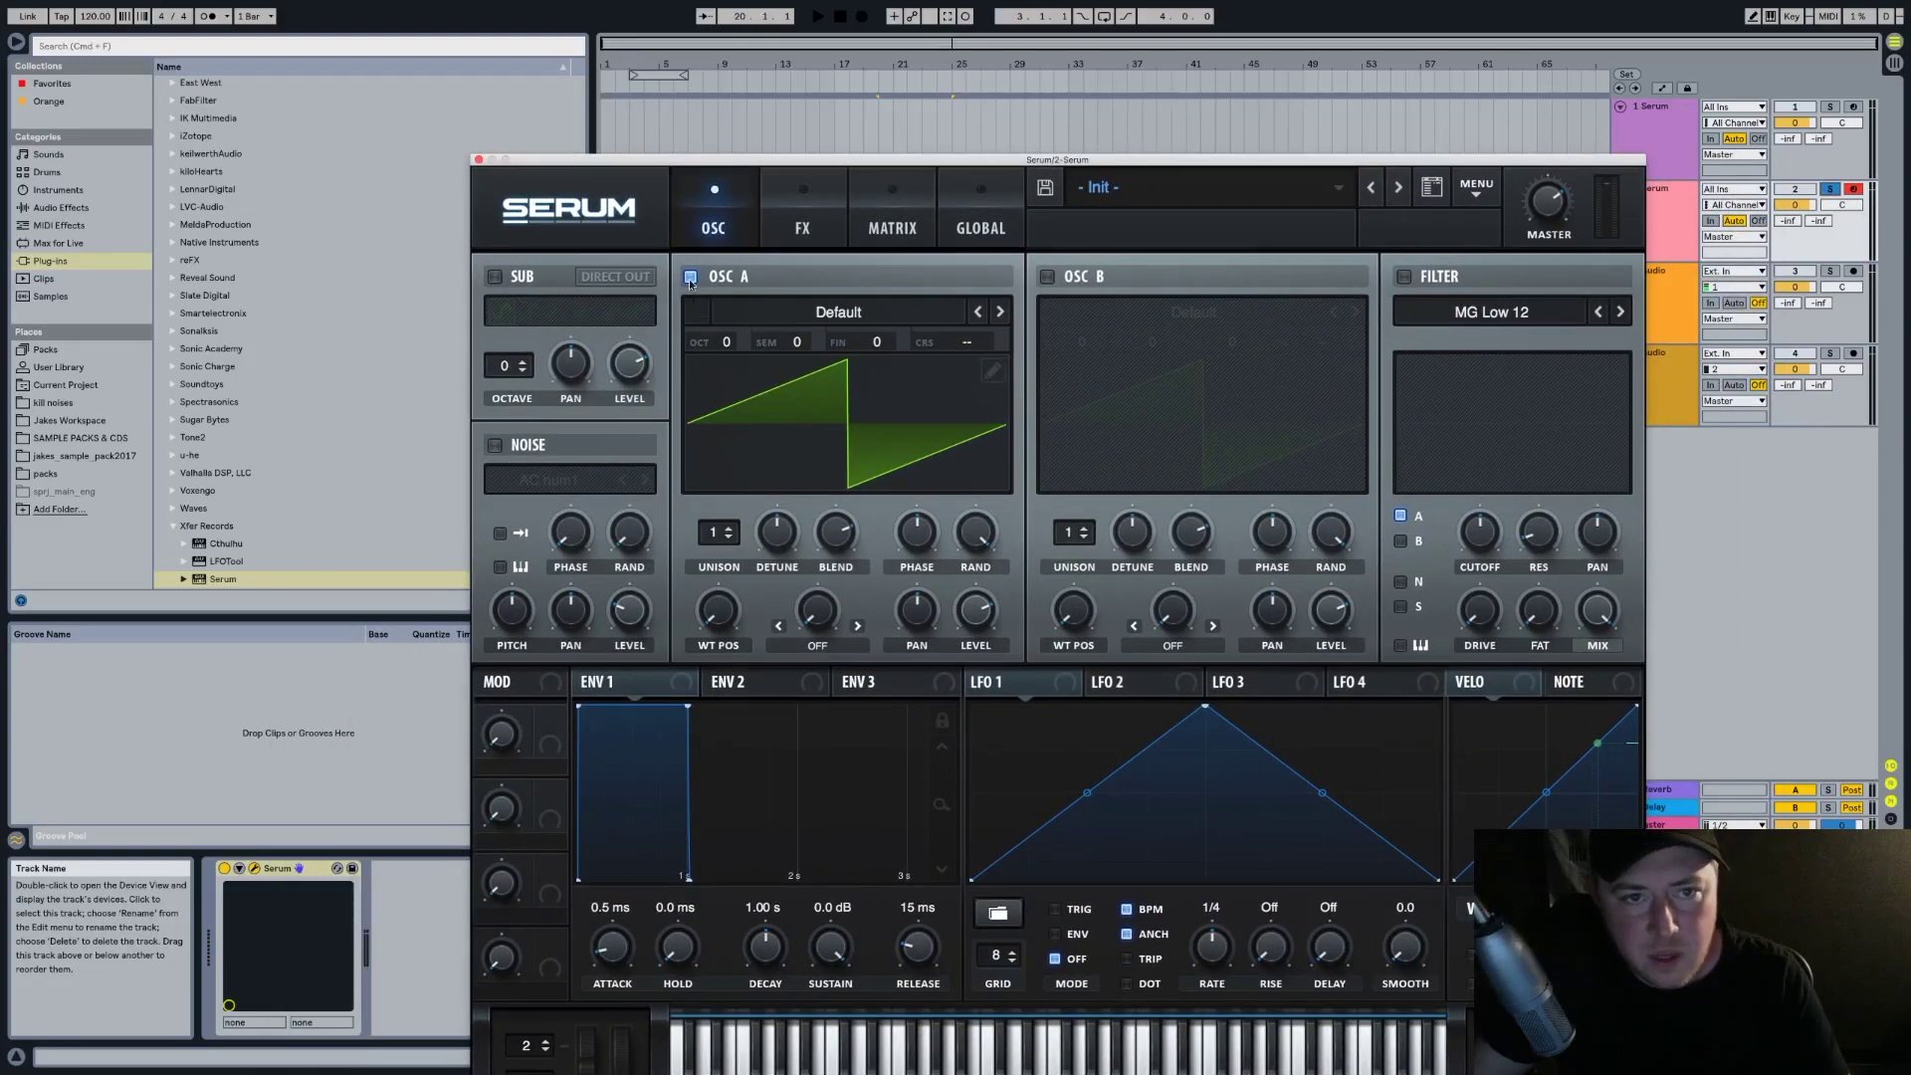
# Turn off oscillator A, enable the noise oscillator and load the BrightWhite sample from the Analog category
pyautogui.click(690, 277)
pyautogui.click(494, 445)
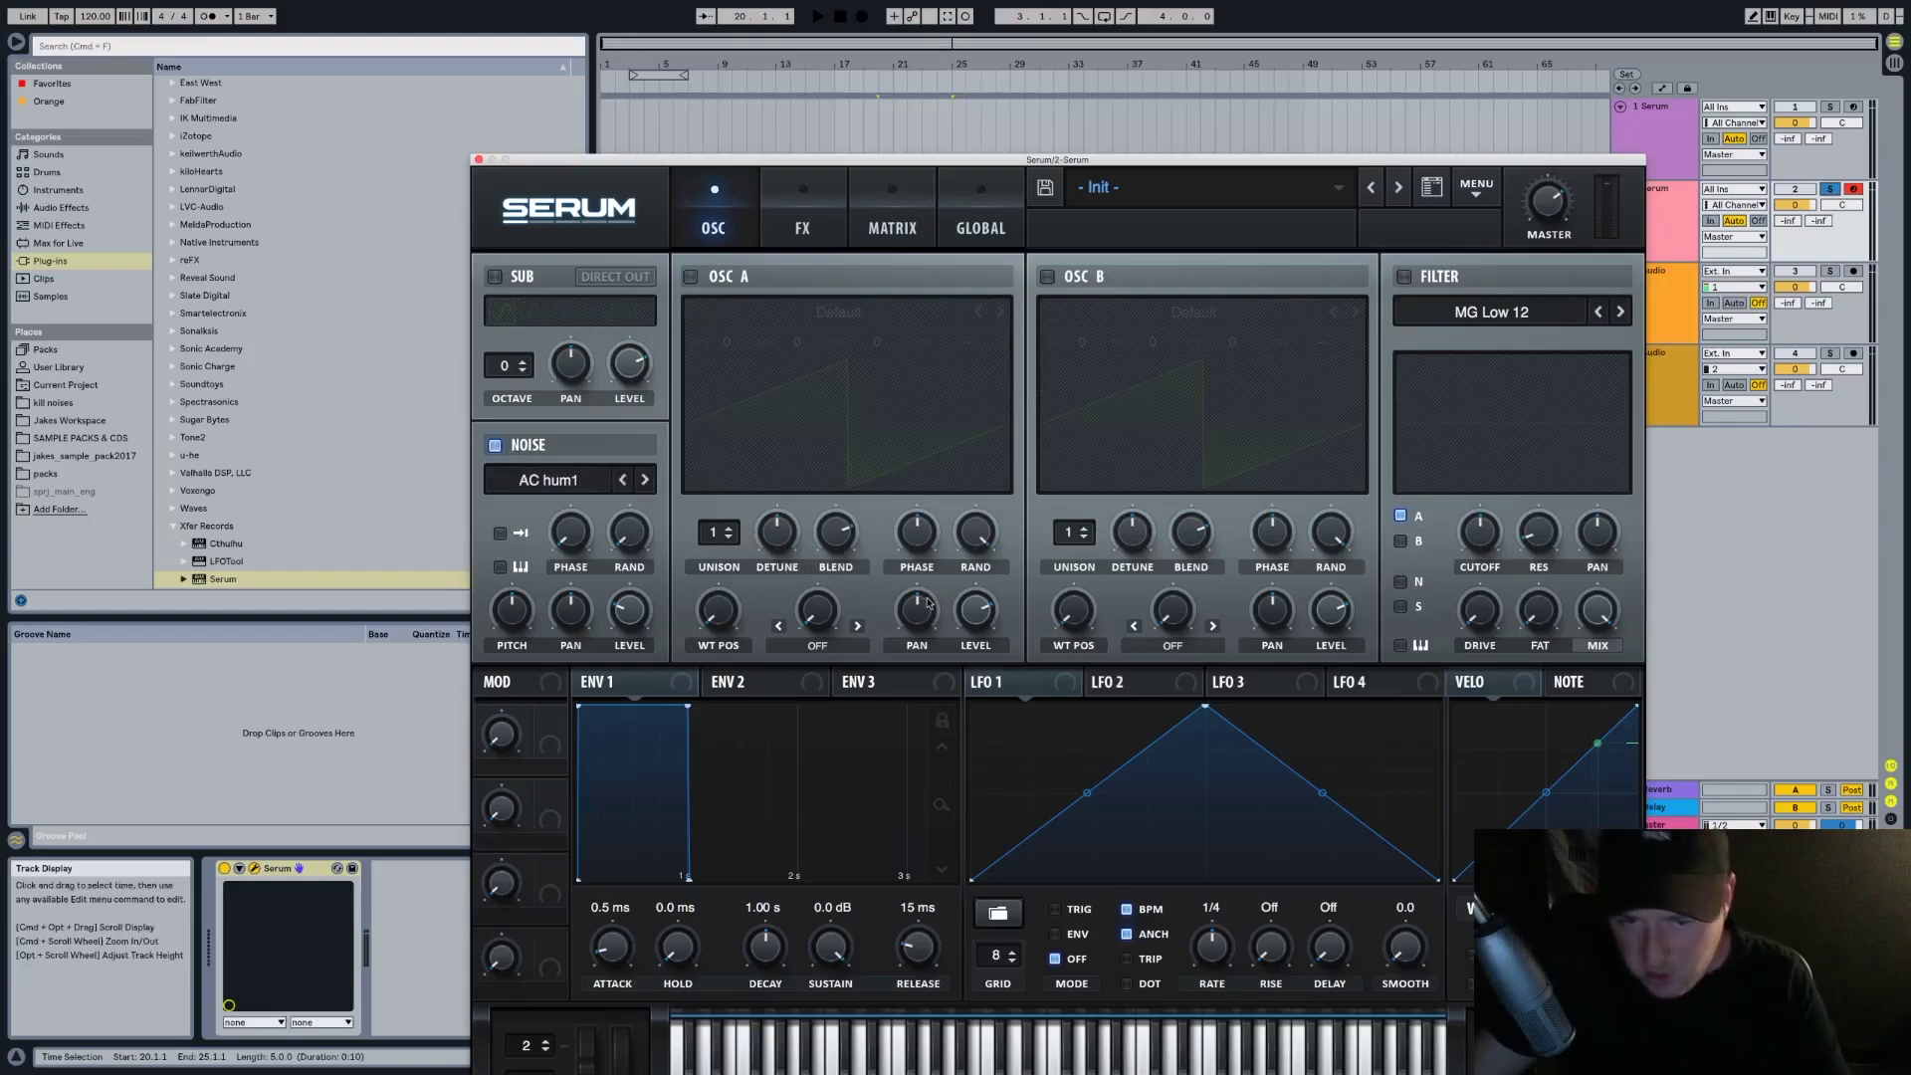
pyautogui.click(547, 480)
pyautogui.moveTo(588, 611)
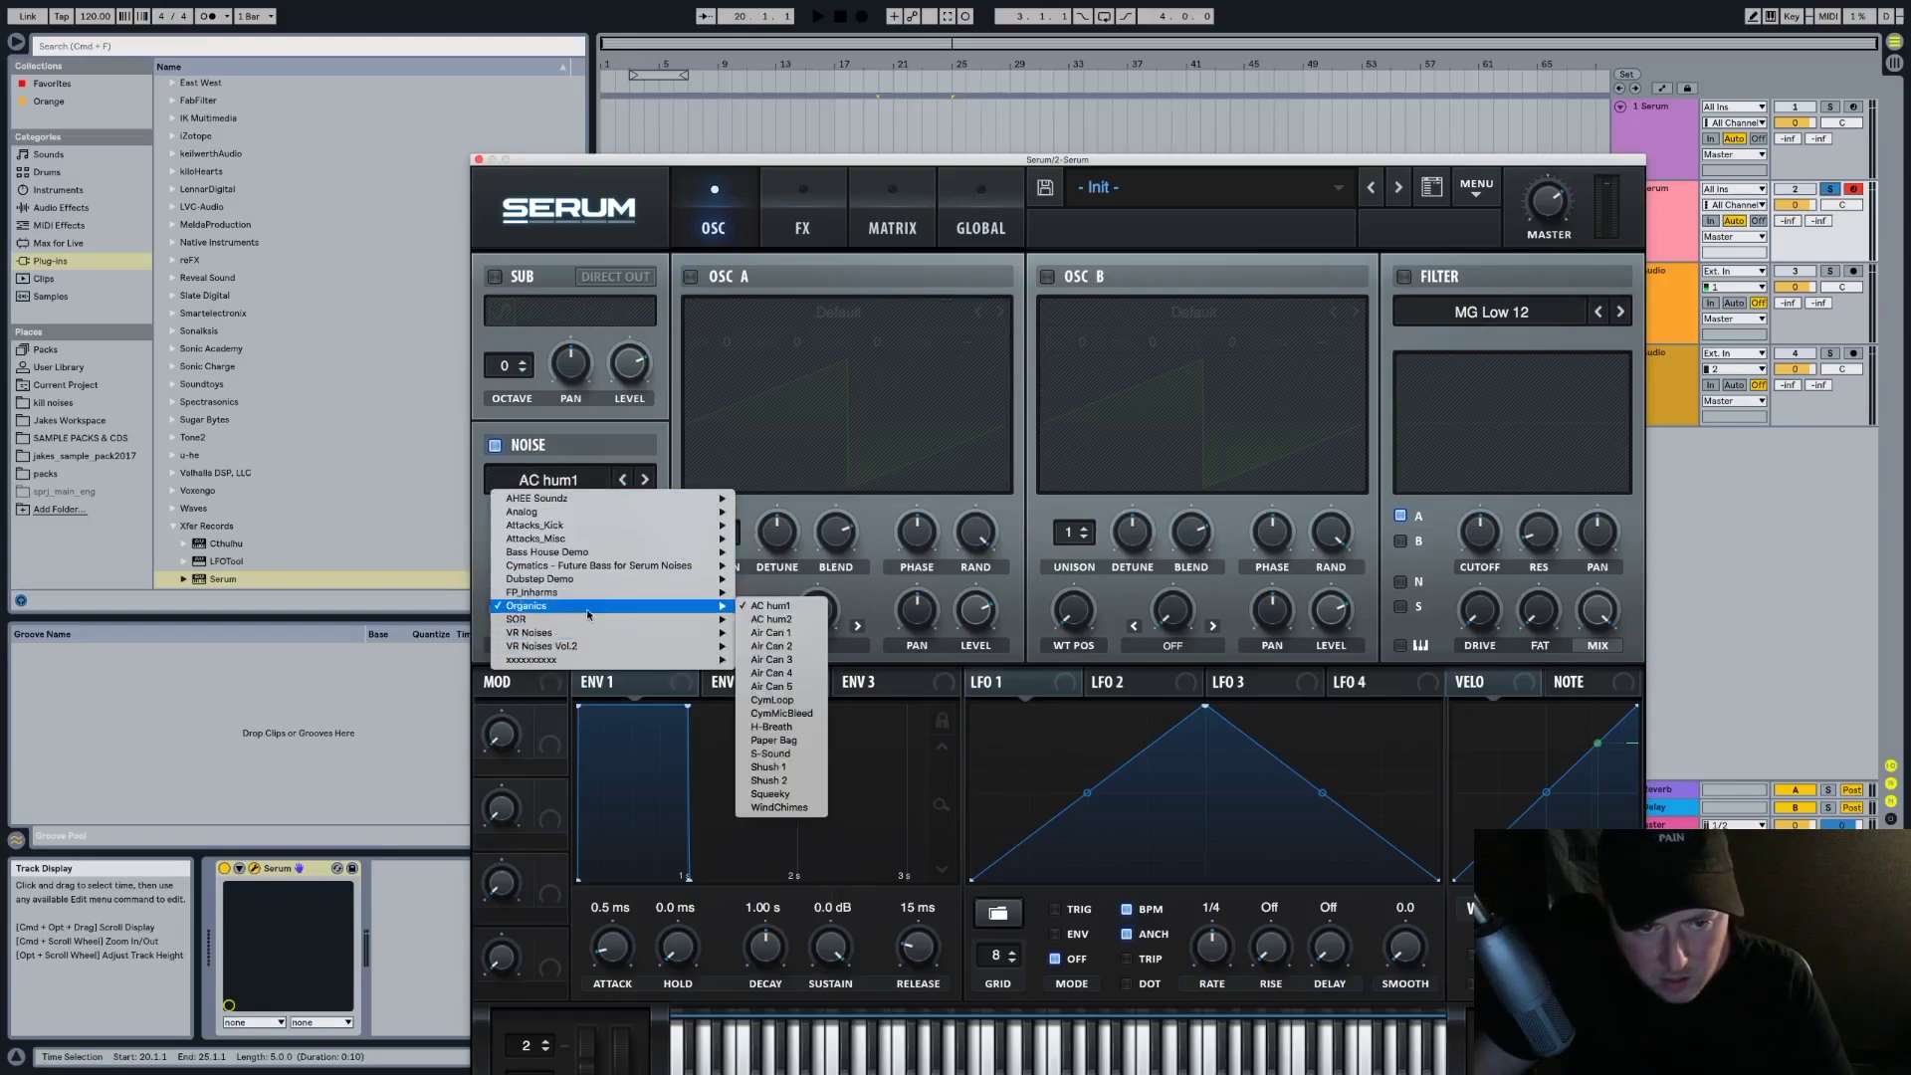
pyautogui.moveTo(696, 511)
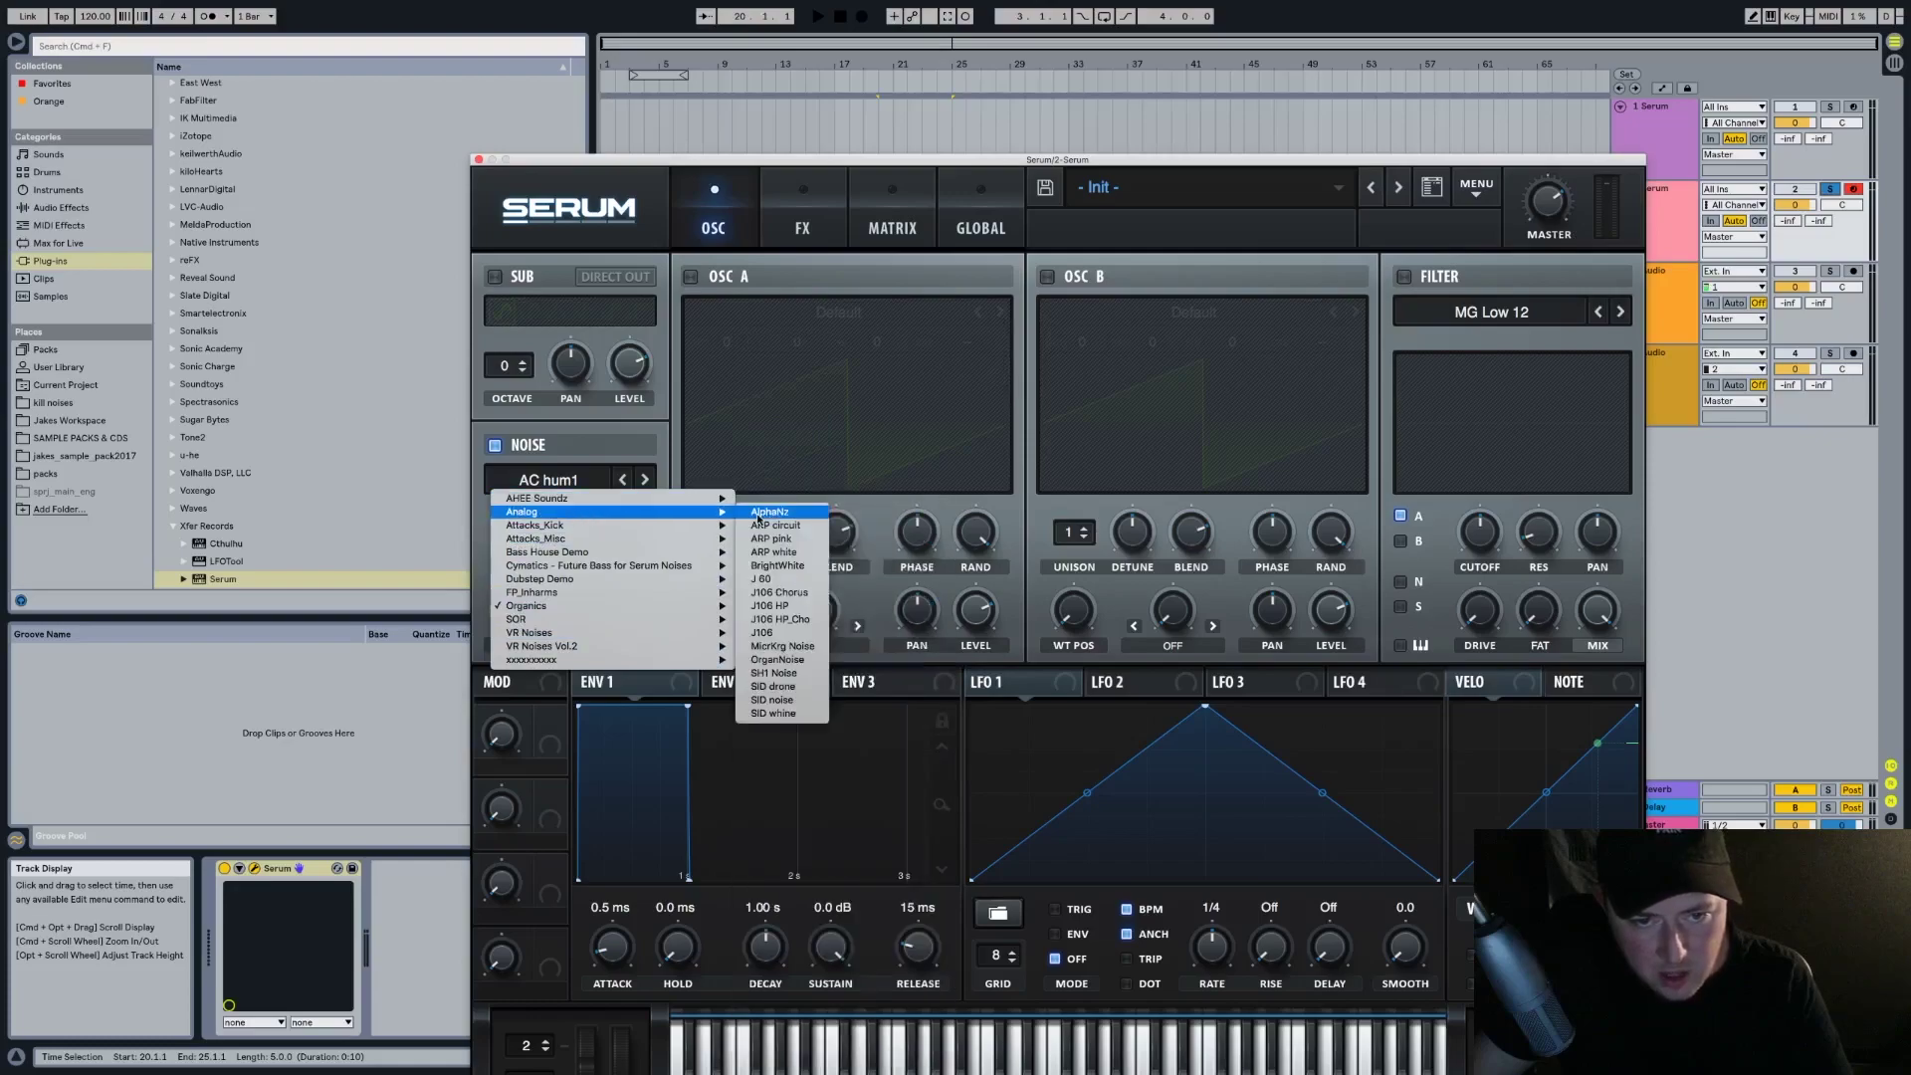
pyautogui.click(778, 566)
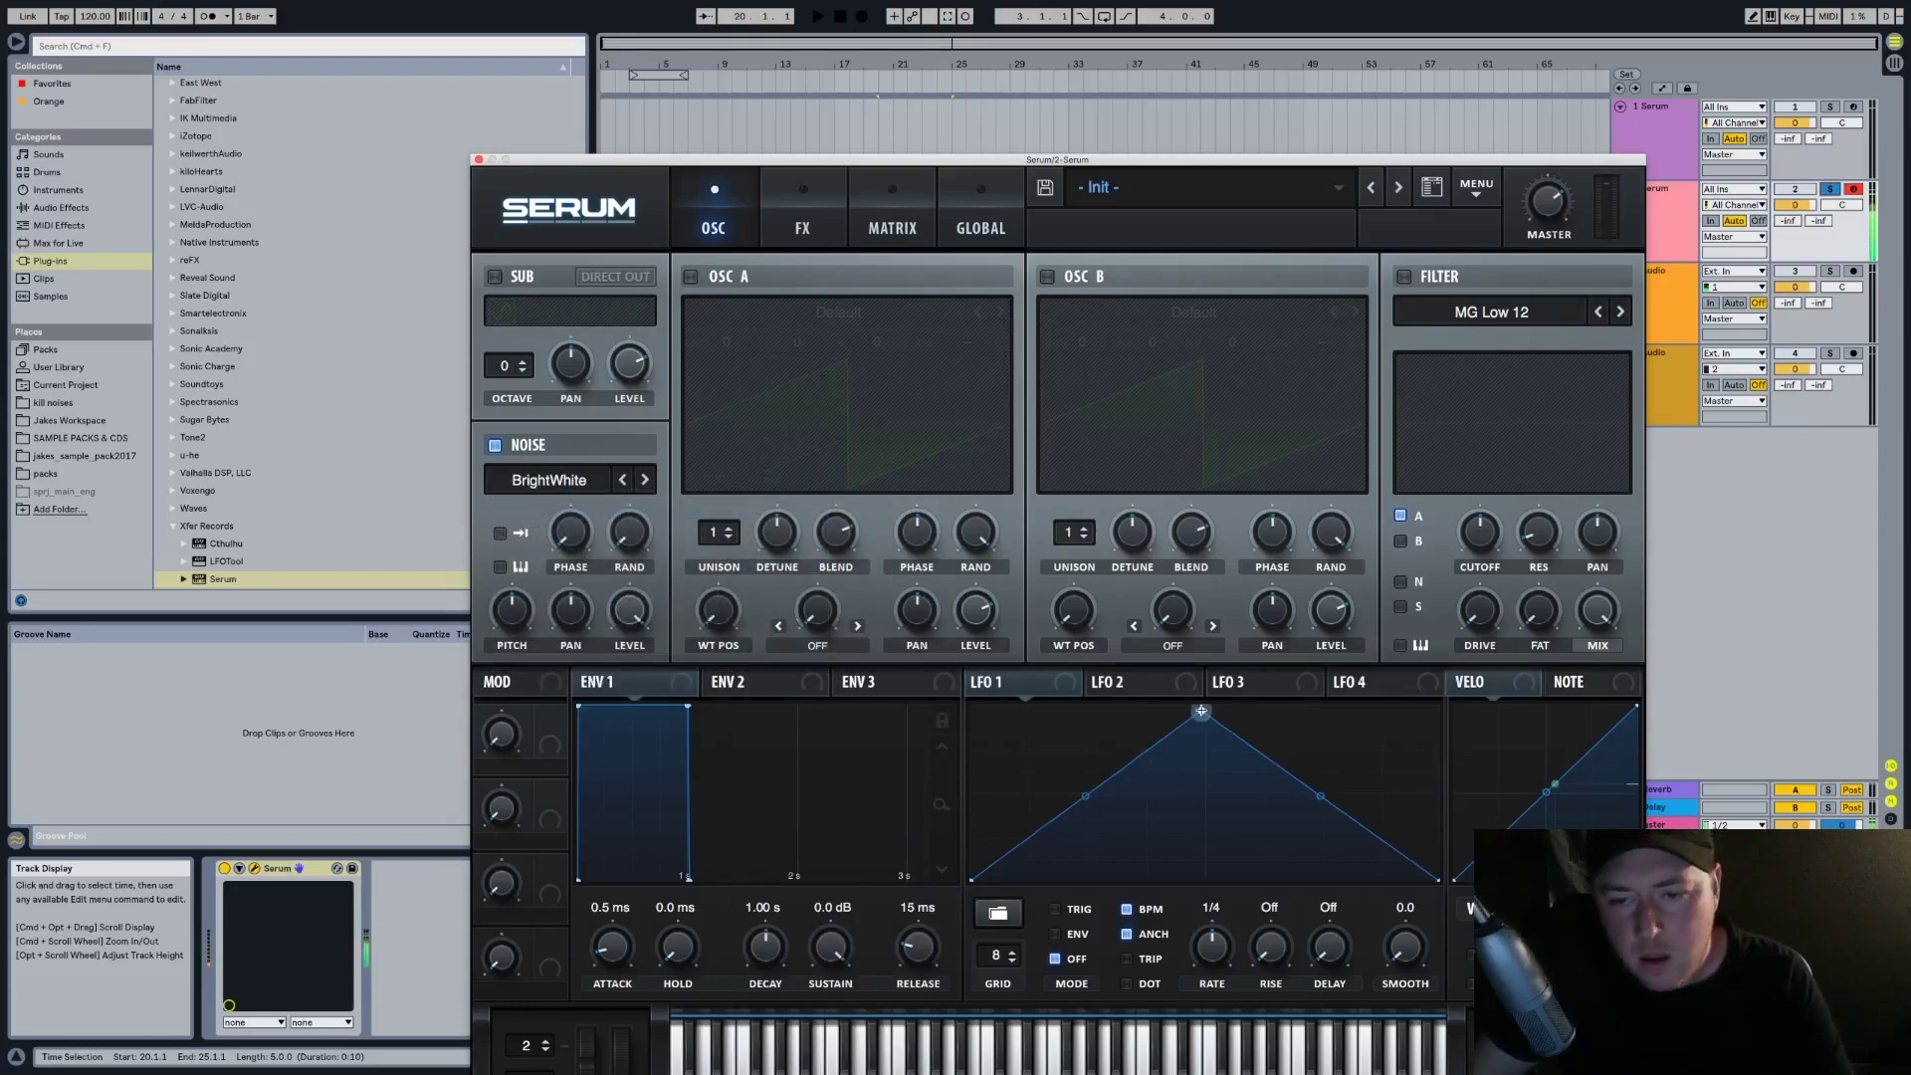
# Set LFO 1 to envelope mode without BPM sync and draw two short descending spikes followed by a long curved decay
pyautogui.moveTo(1201, 711); pyautogui.dragTo(971, 708)
pyautogui.click(1127, 909)
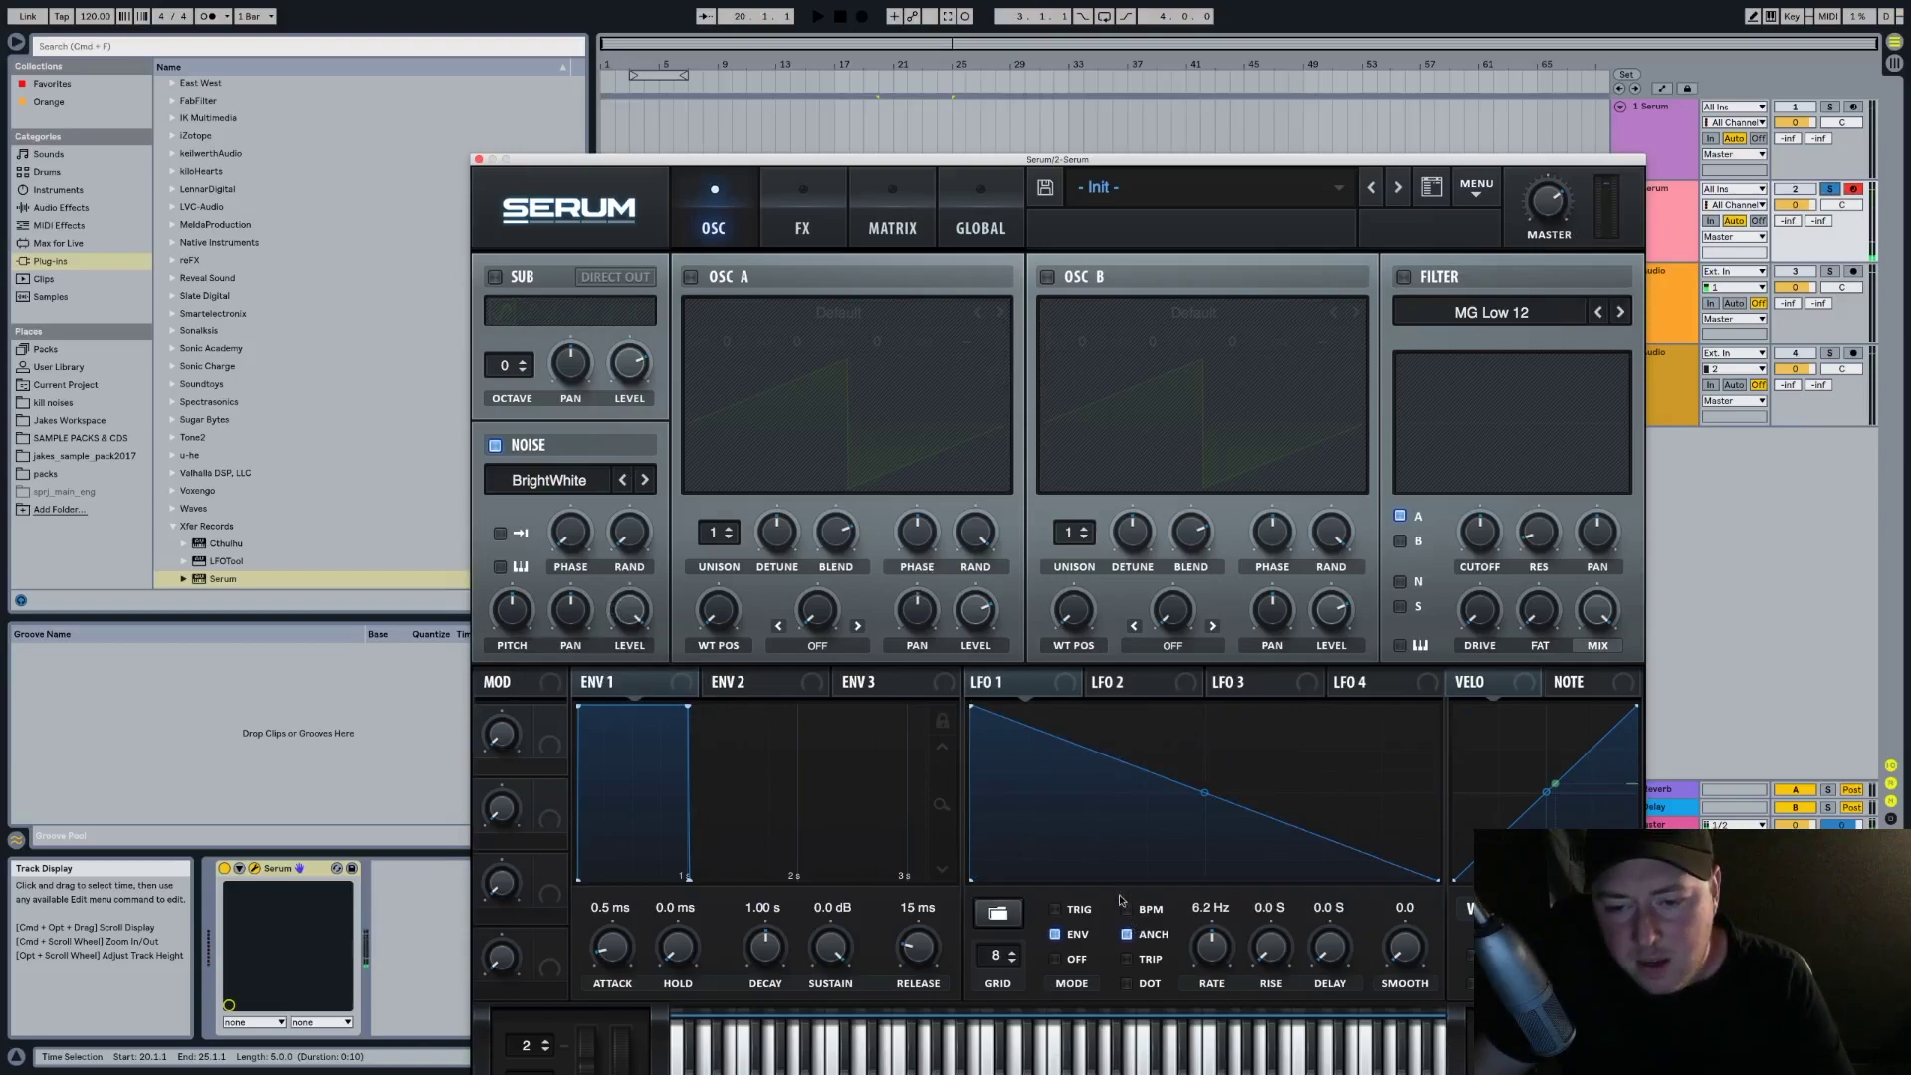
pyautogui.doubleClick(1045, 815)
pyautogui.moveTo(1039, 869); pyautogui.dragTo(1035, 891)
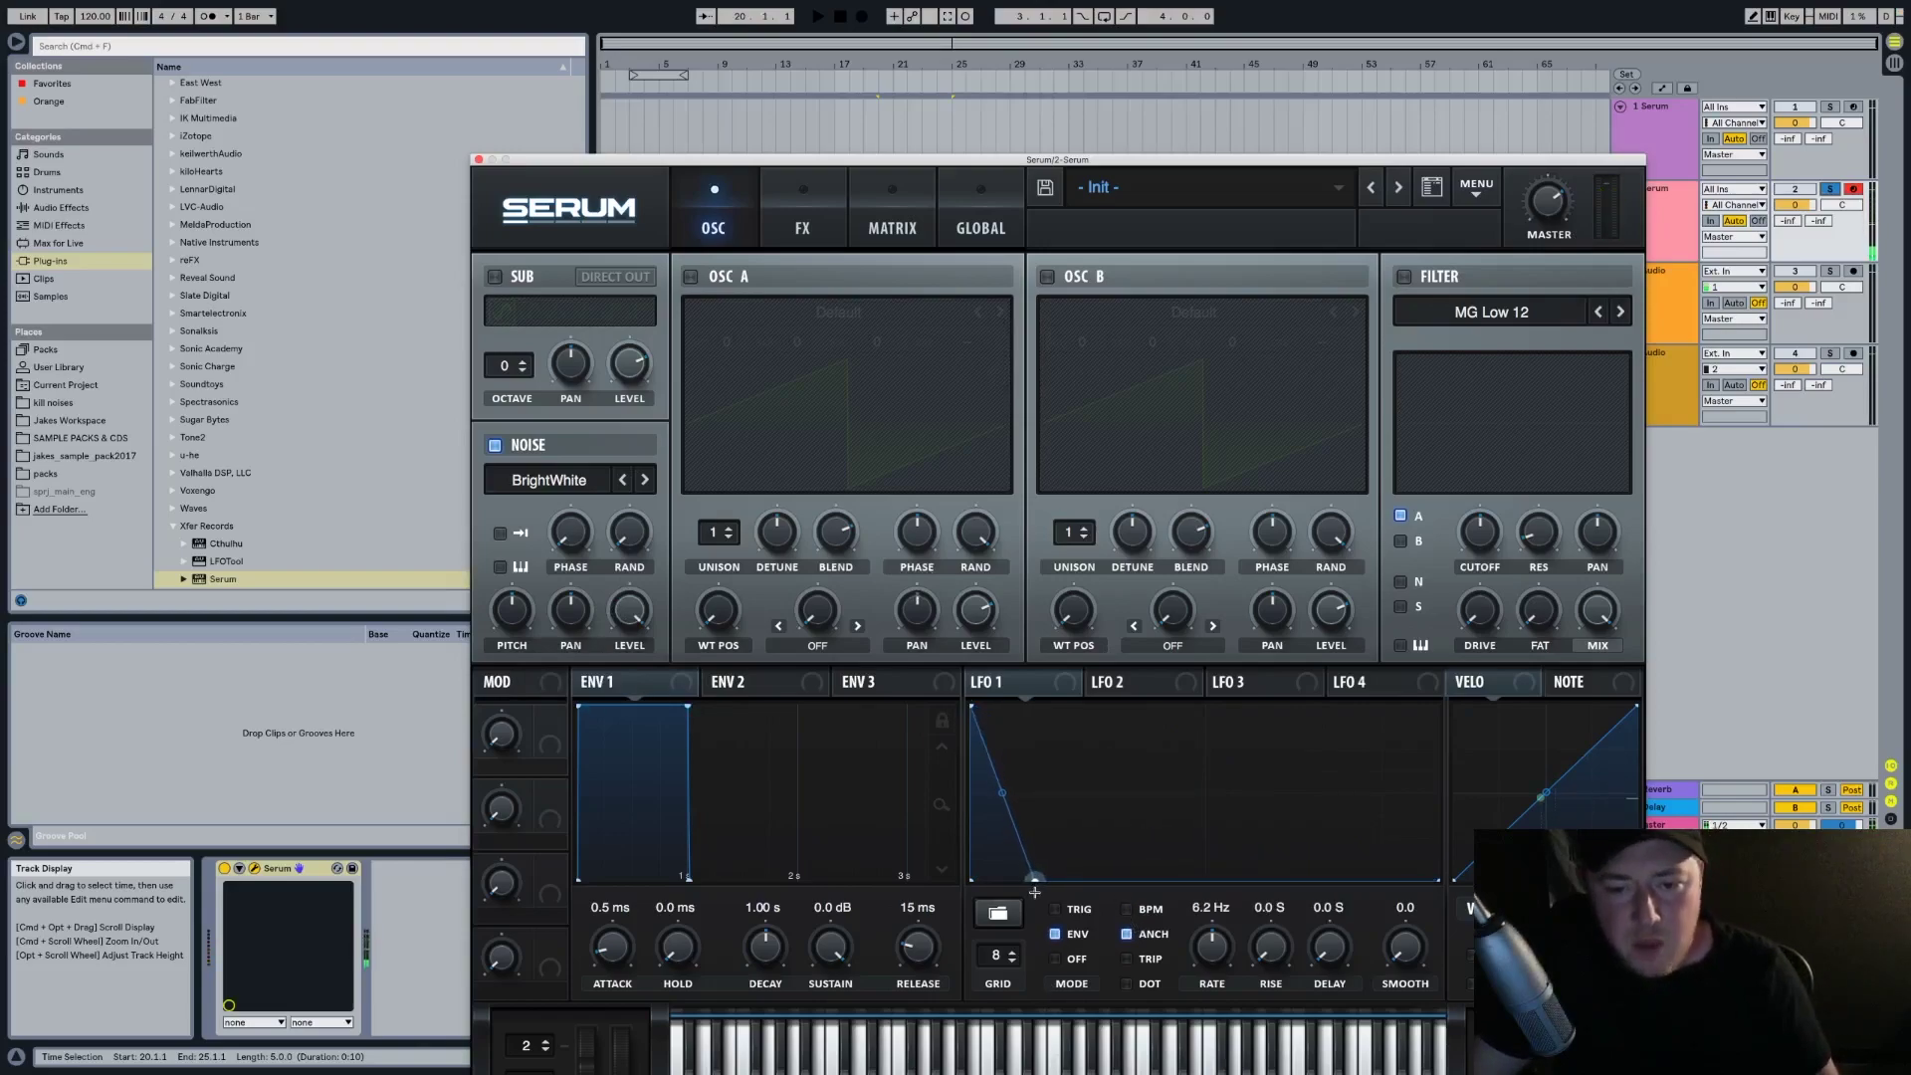
pyautogui.doubleClick(1053, 800)
pyautogui.moveTo(1053, 799); pyautogui.dragTo(1027, 704)
pyautogui.doubleClick(1082, 819)
pyautogui.moveTo(1082, 819); pyautogui.dragTo(1088, 880)
pyautogui.doubleClick(1113, 771)
pyautogui.moveTo(1114, 771); pyautogui.dragTo(1087, 688)
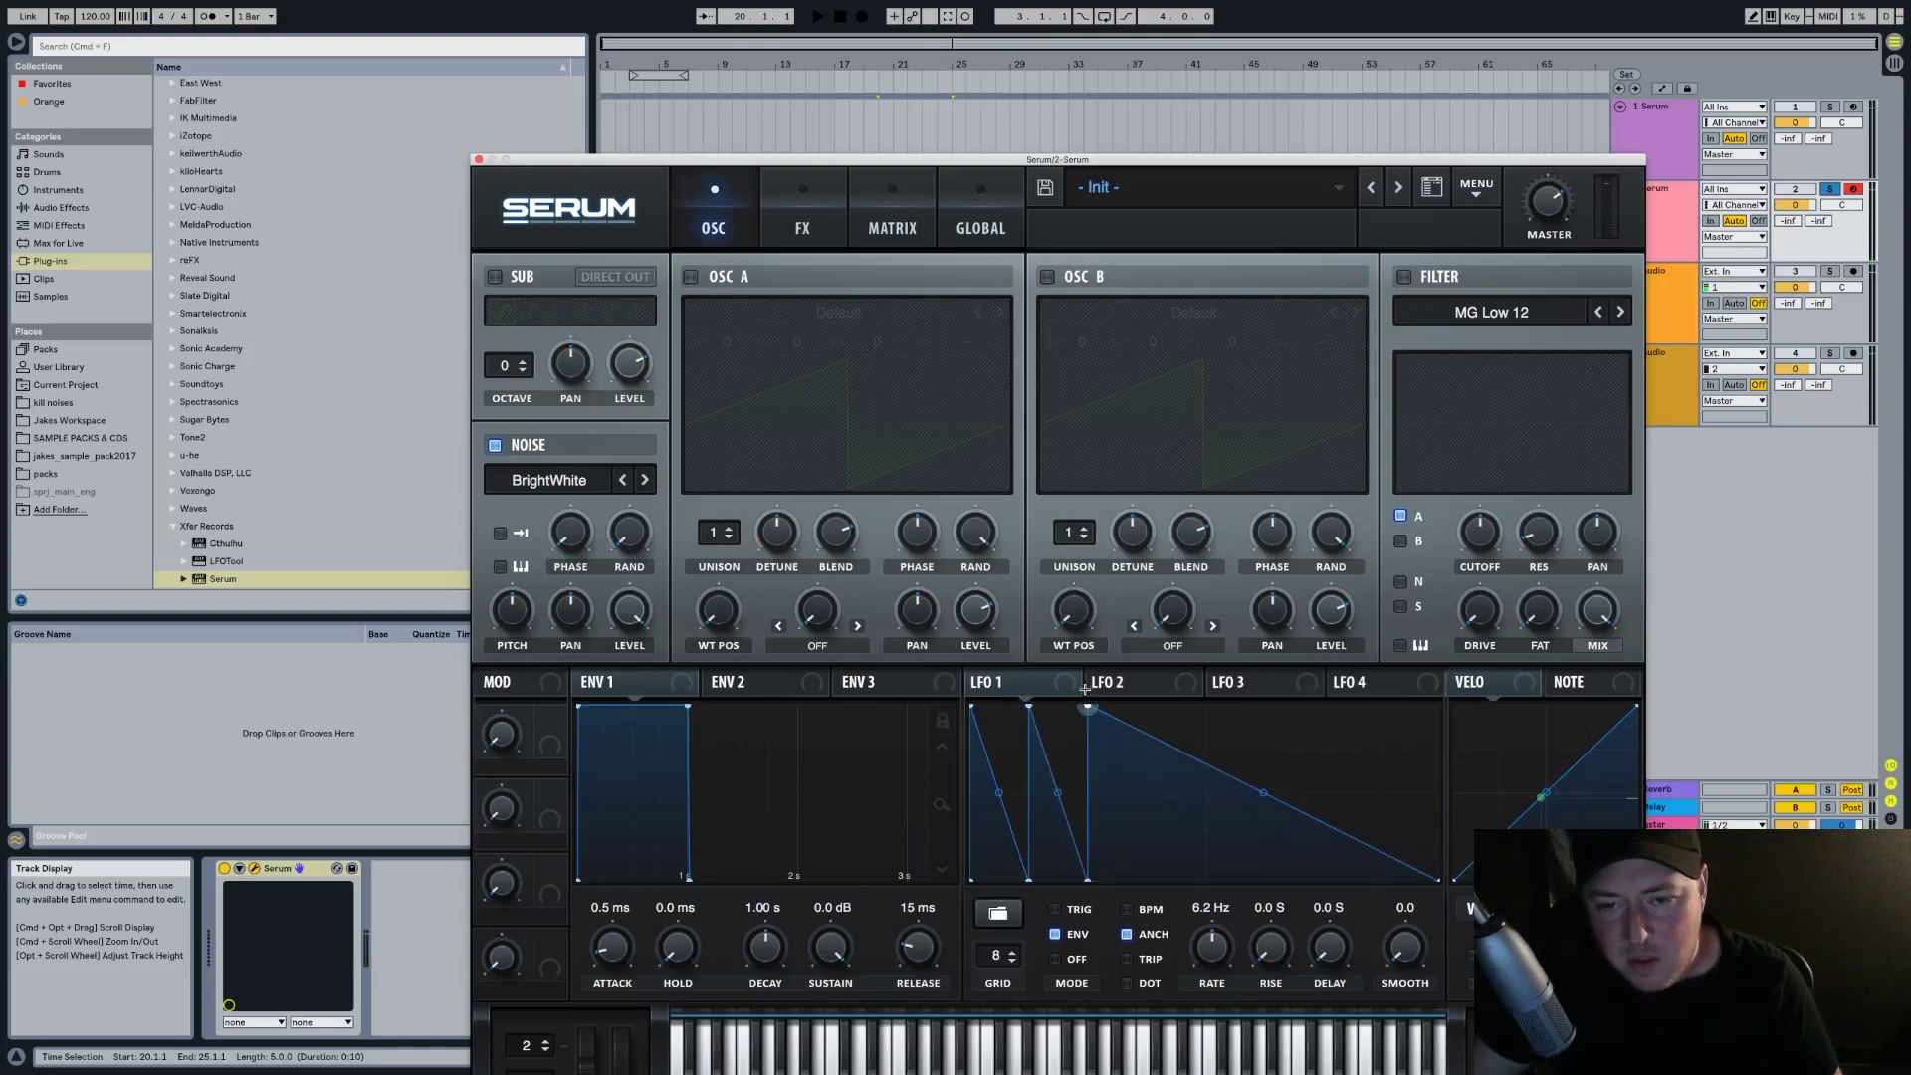
pyautogui.moveTo(1263, 793); pyautogui.dragTo(1266, 831)
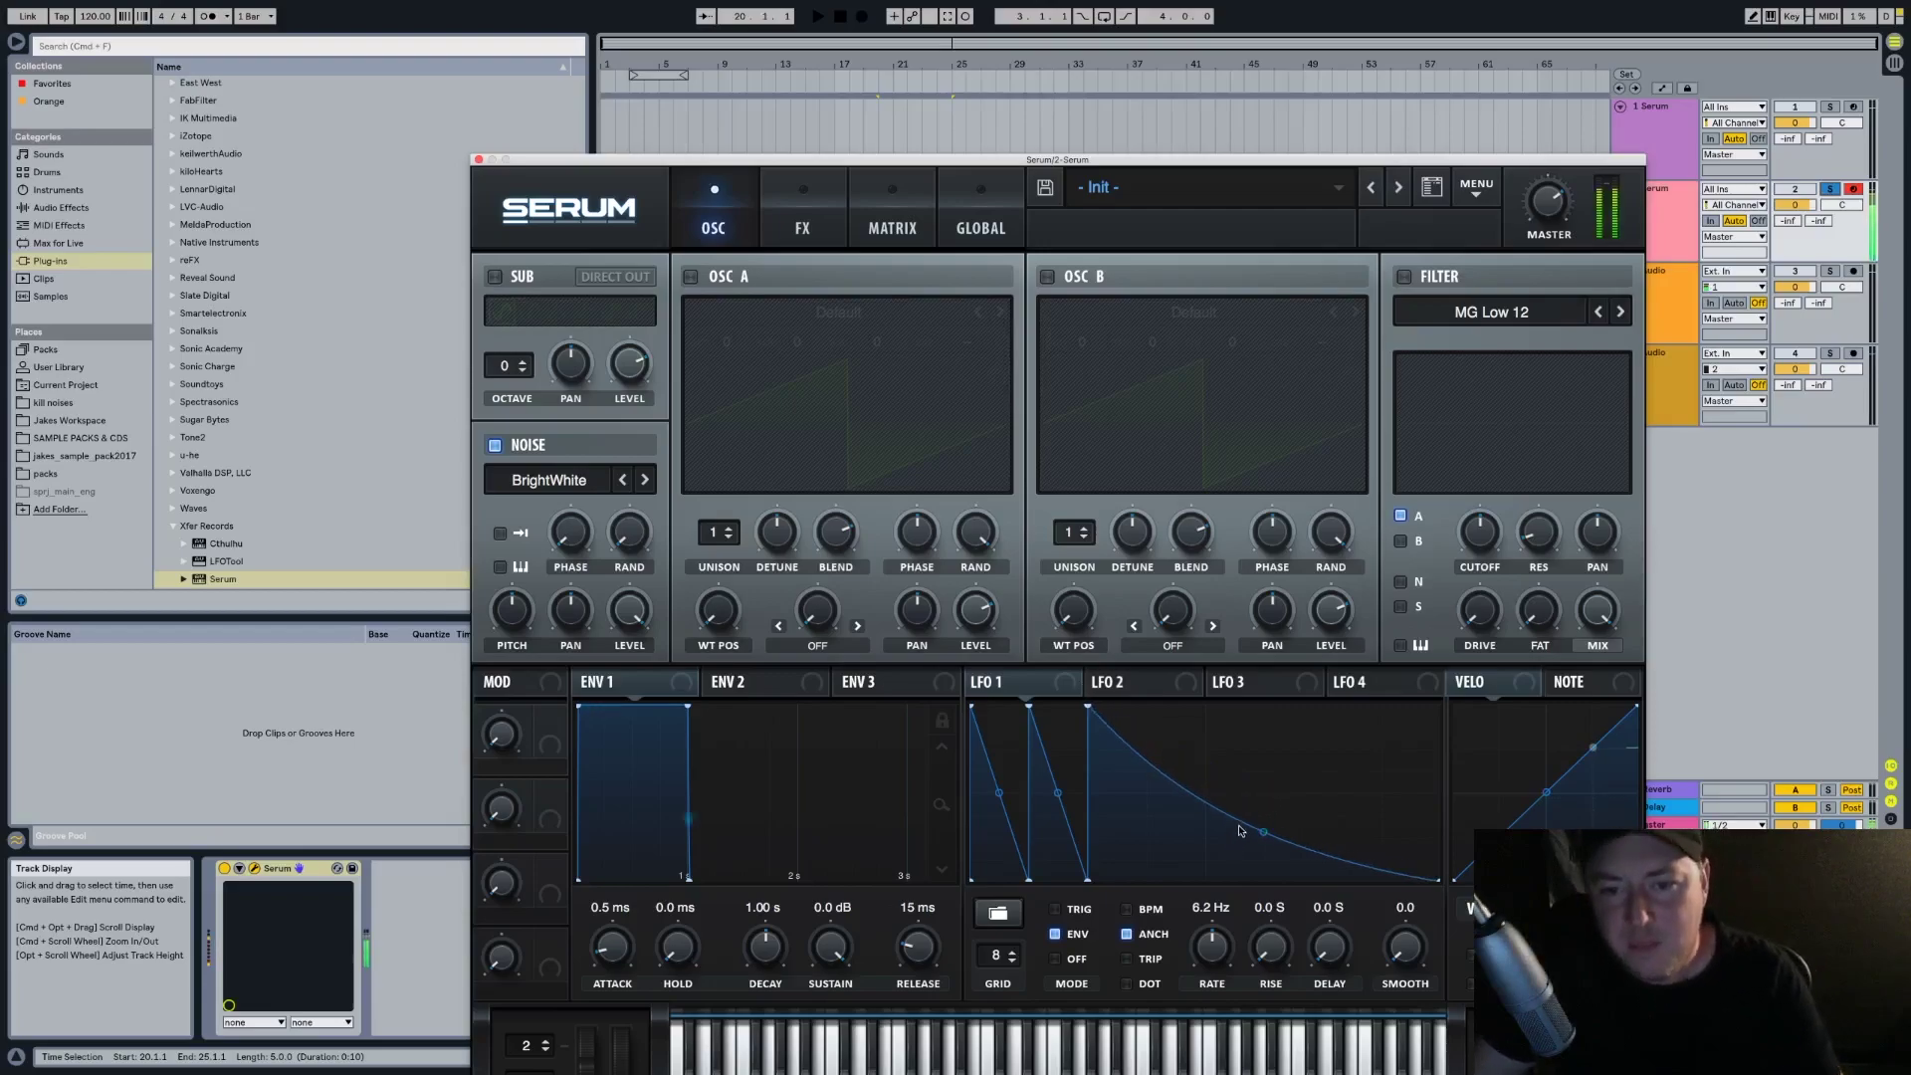
# Assign LFO 1 to the noise level and set its rate to 5.5 Hz
pyautogui.moveTo(978, 681); pyautogui.dragTo(609, 614)
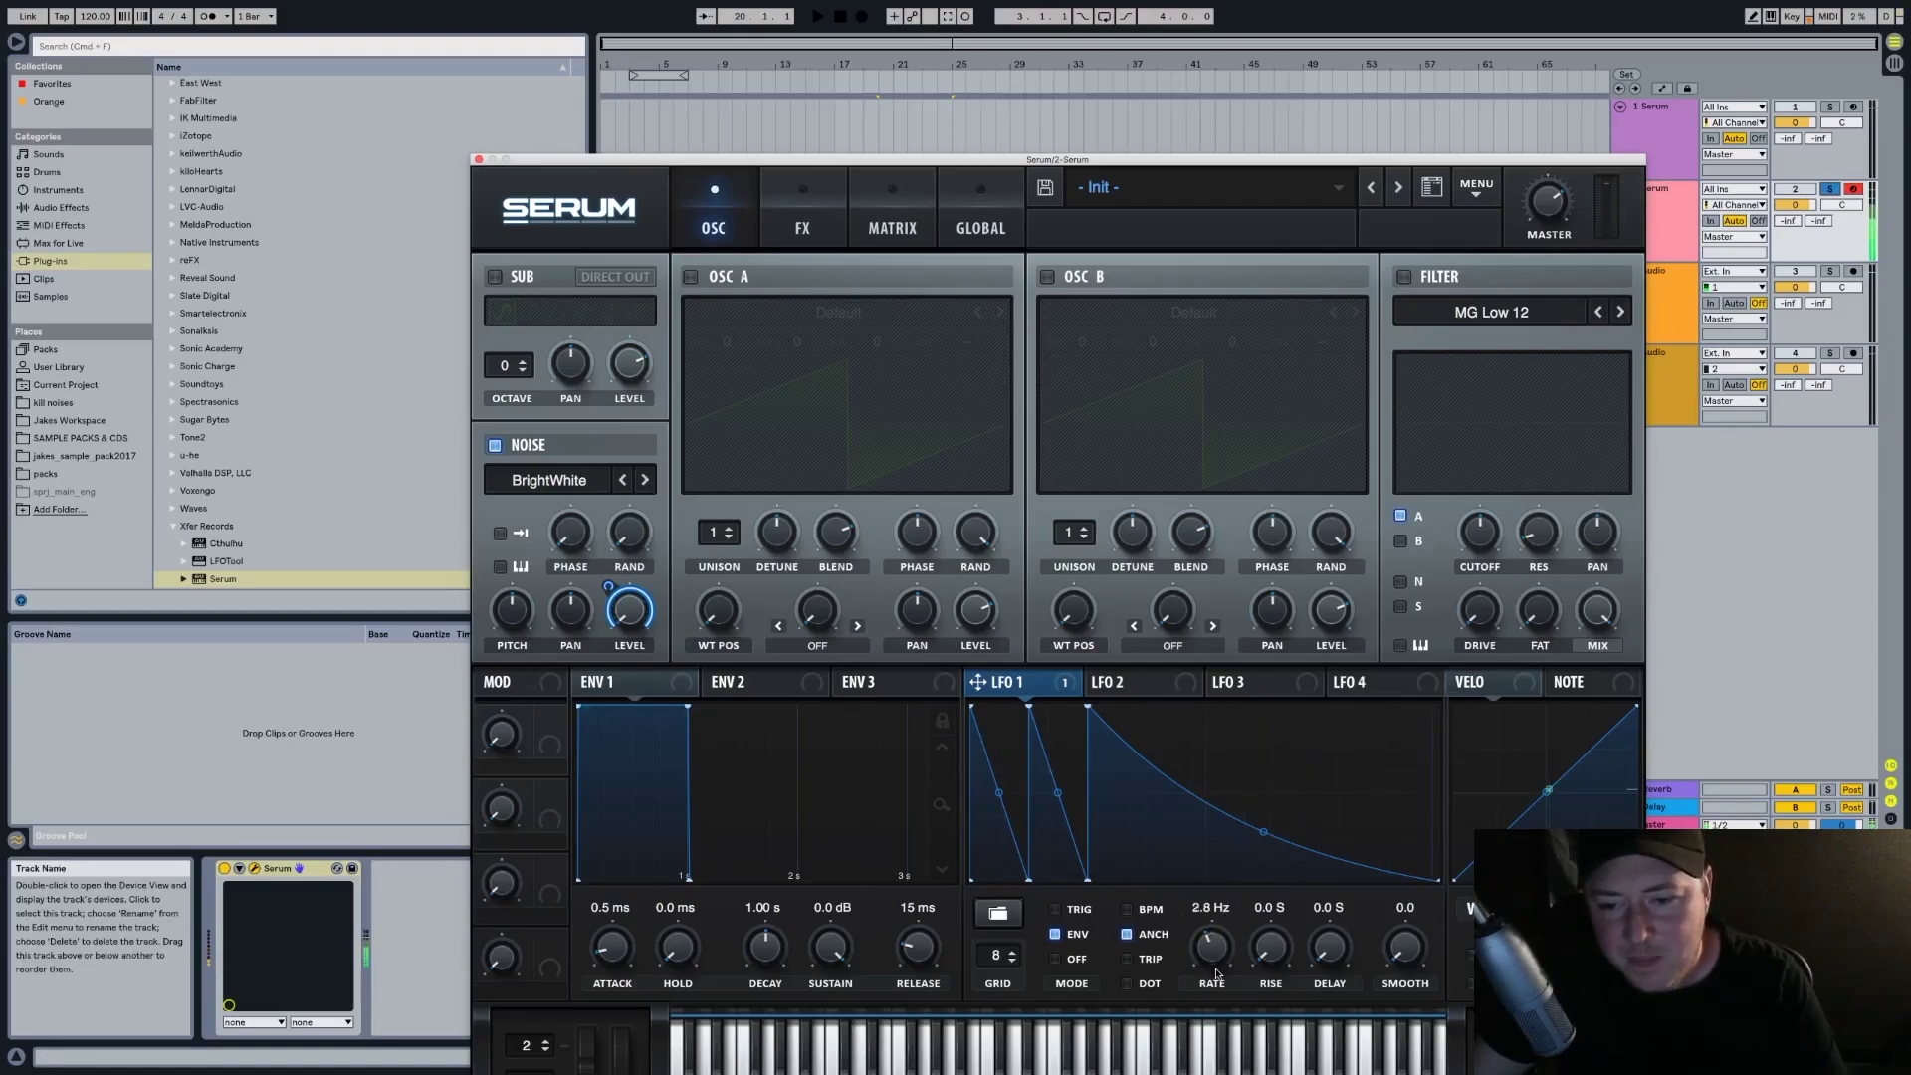
pyautogui.moveTo(1216, 973); pyautogui.dragTo(1227, 954)
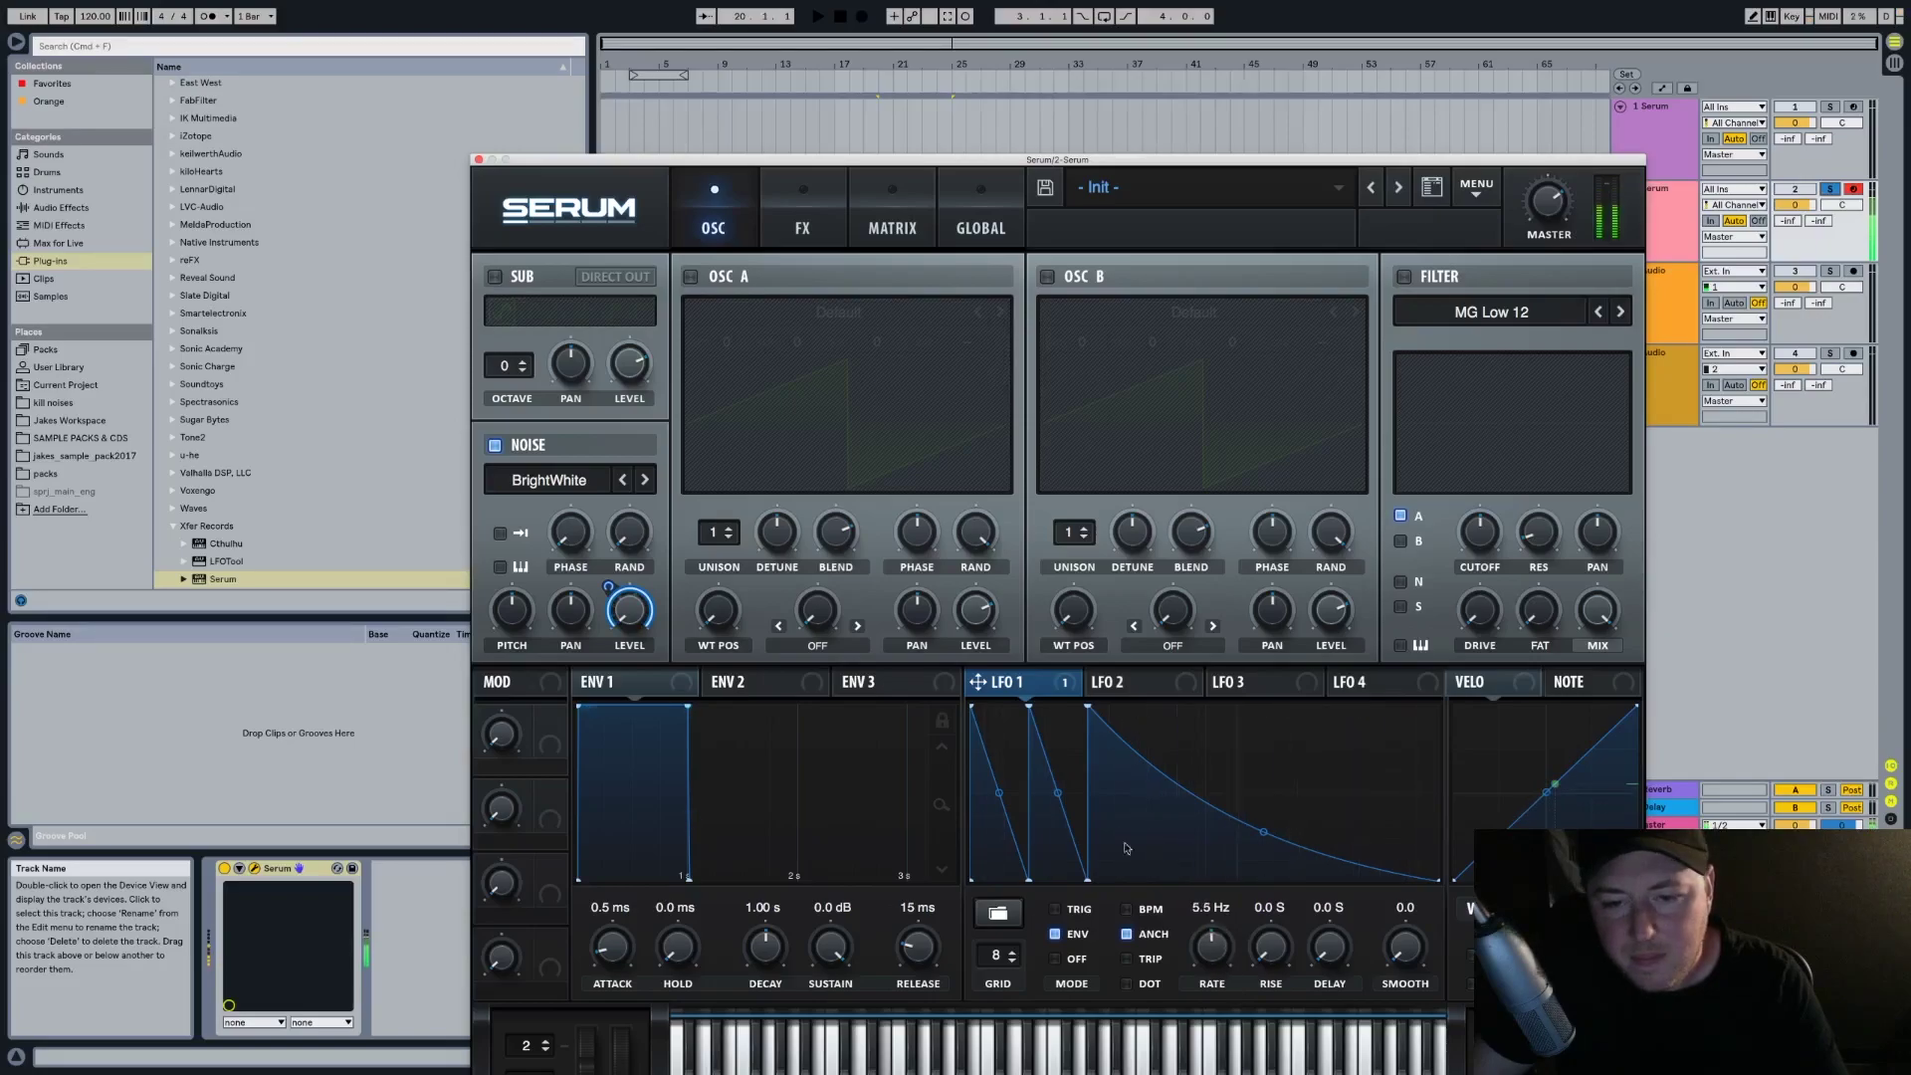
# Split LFO 1's two short spikes into four narrower descending ones and bend the third spike's slope inward
pyautogui.doubleClick(990, 847)
pyautogui.moveTo(992, 848); pyautogui.dragTo(992, 889)
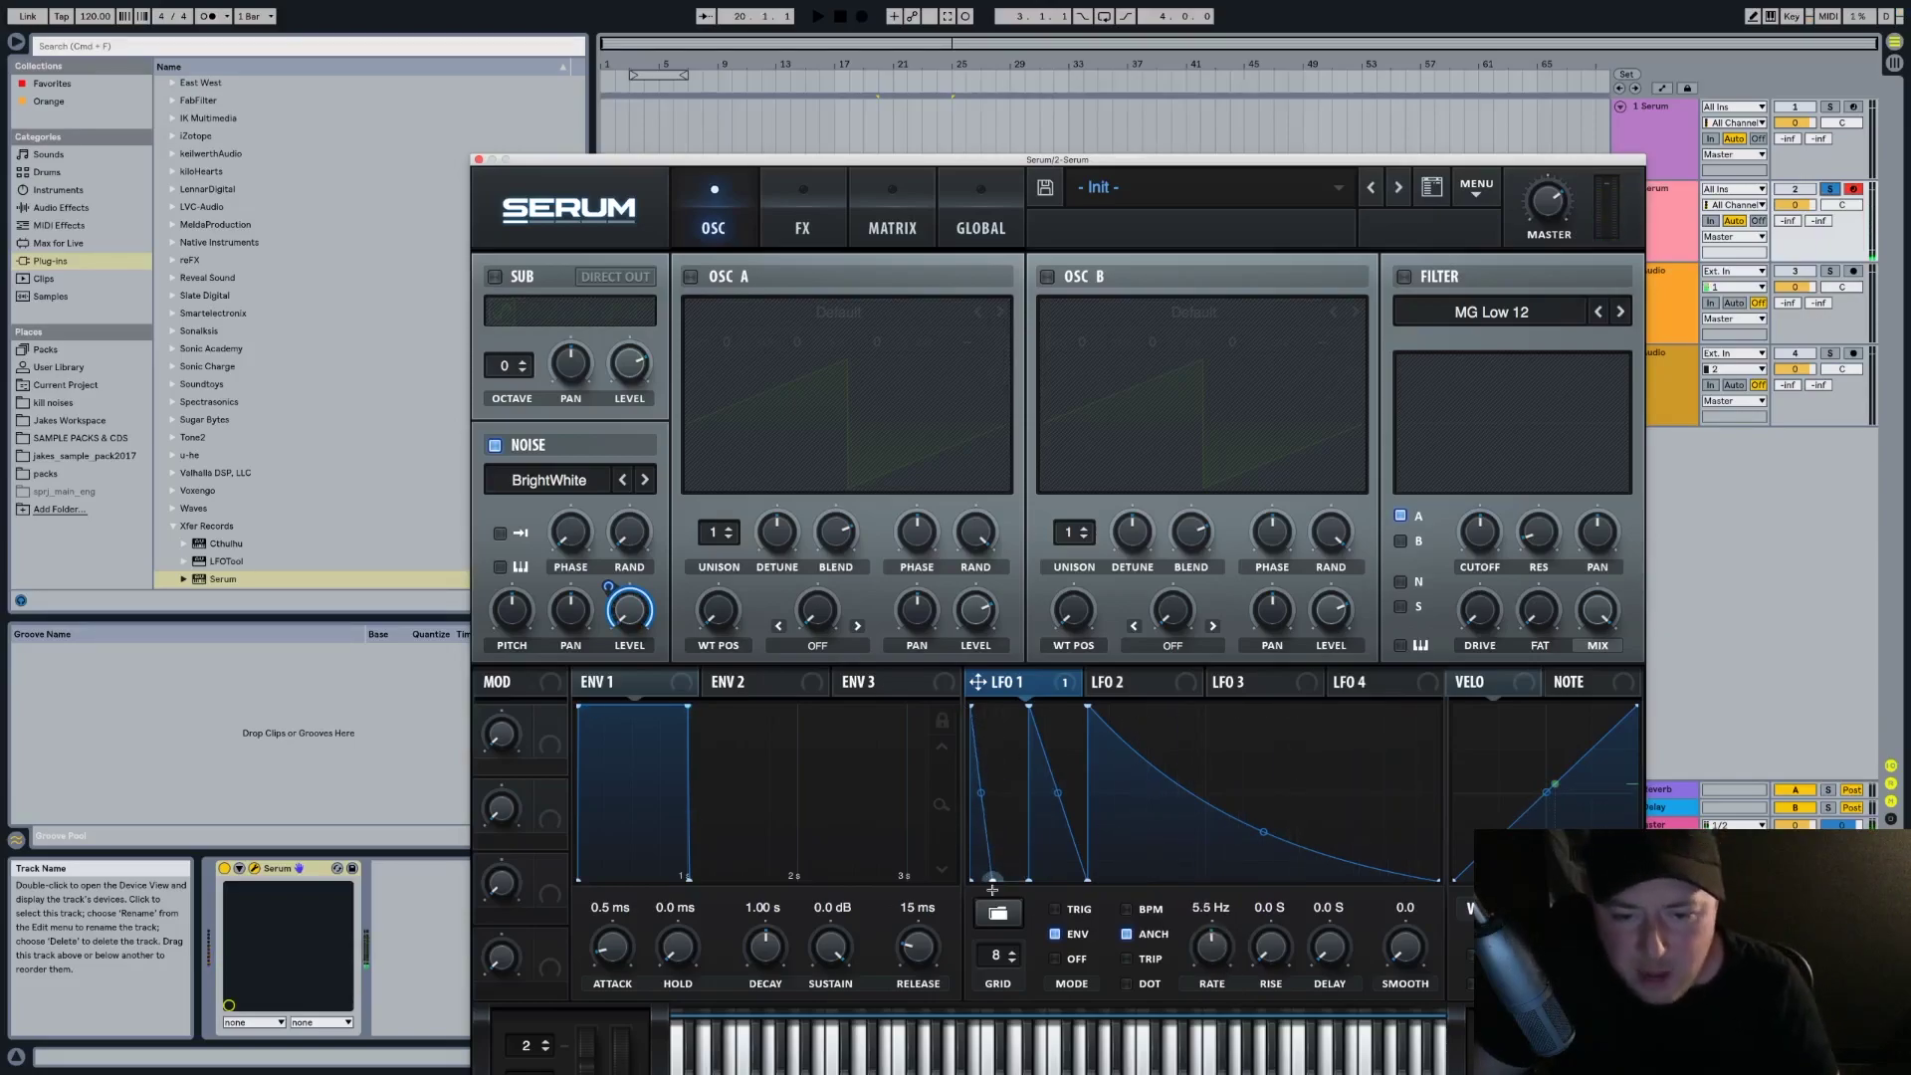
pyautogui.moveTo(1003, 811); pyautogui.dragTo(979, 676)
pyautogui.doubleClick(1058, 812)
pyautogui.moveTo(1058, 812); pyautogui.dragTo(1055, 881)
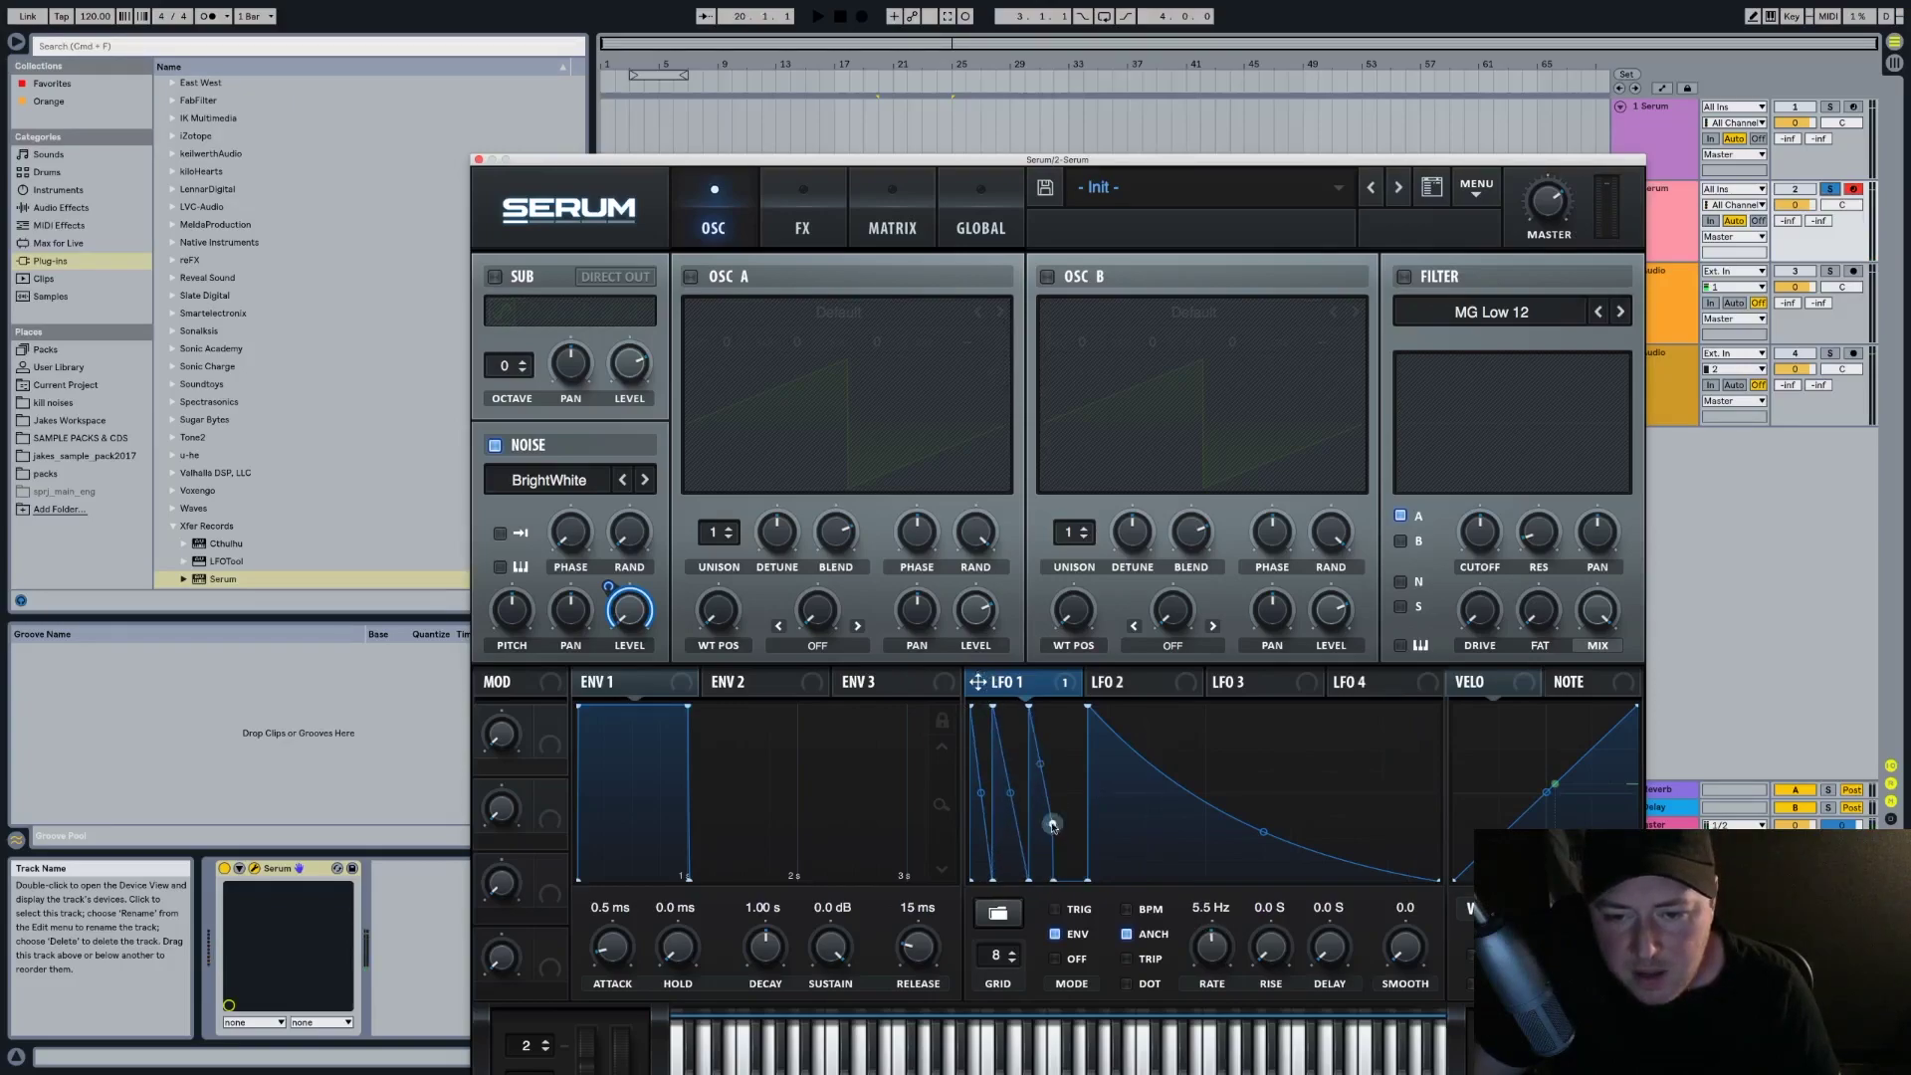
pyautogui.moveTo(1069, 822); pyautogui.dragTo(1053, 705)
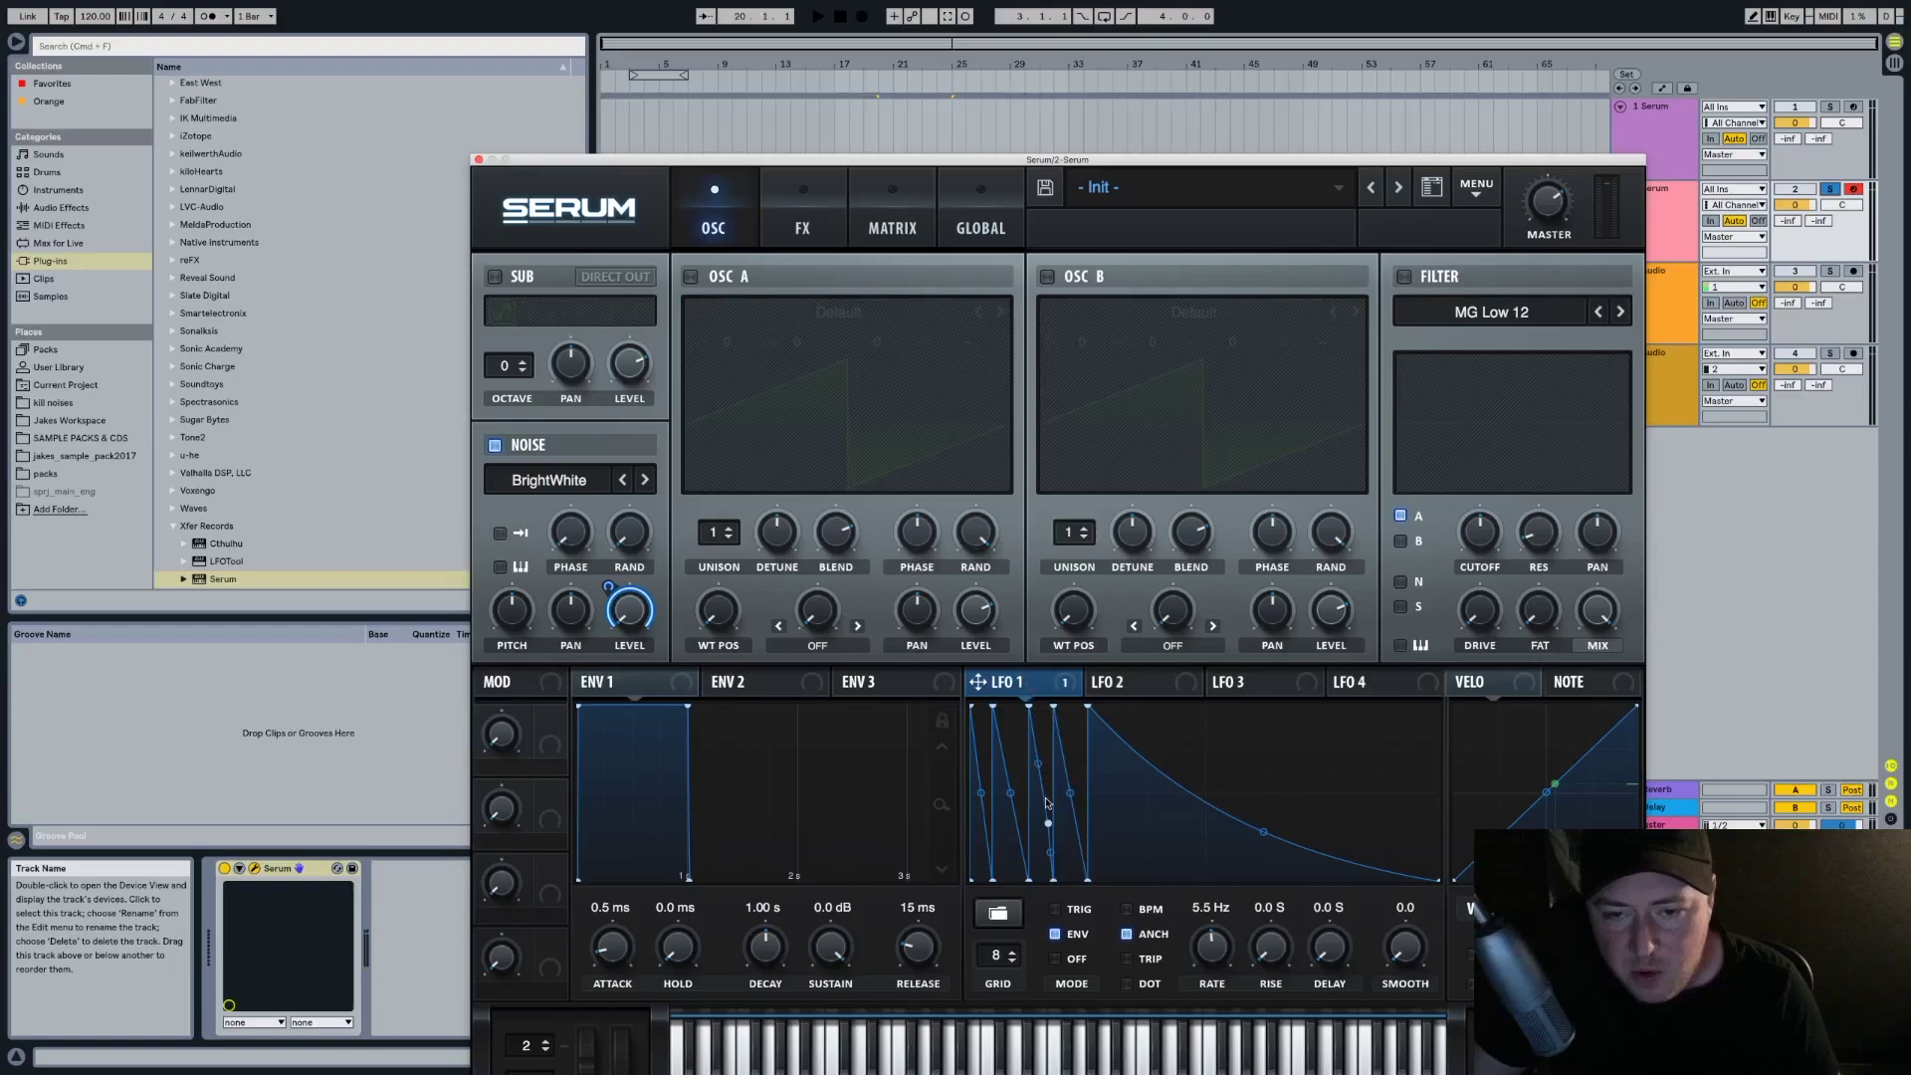
pyautogui.moveTo(1050, 825); pyautogui.dragTo(1037, 848)
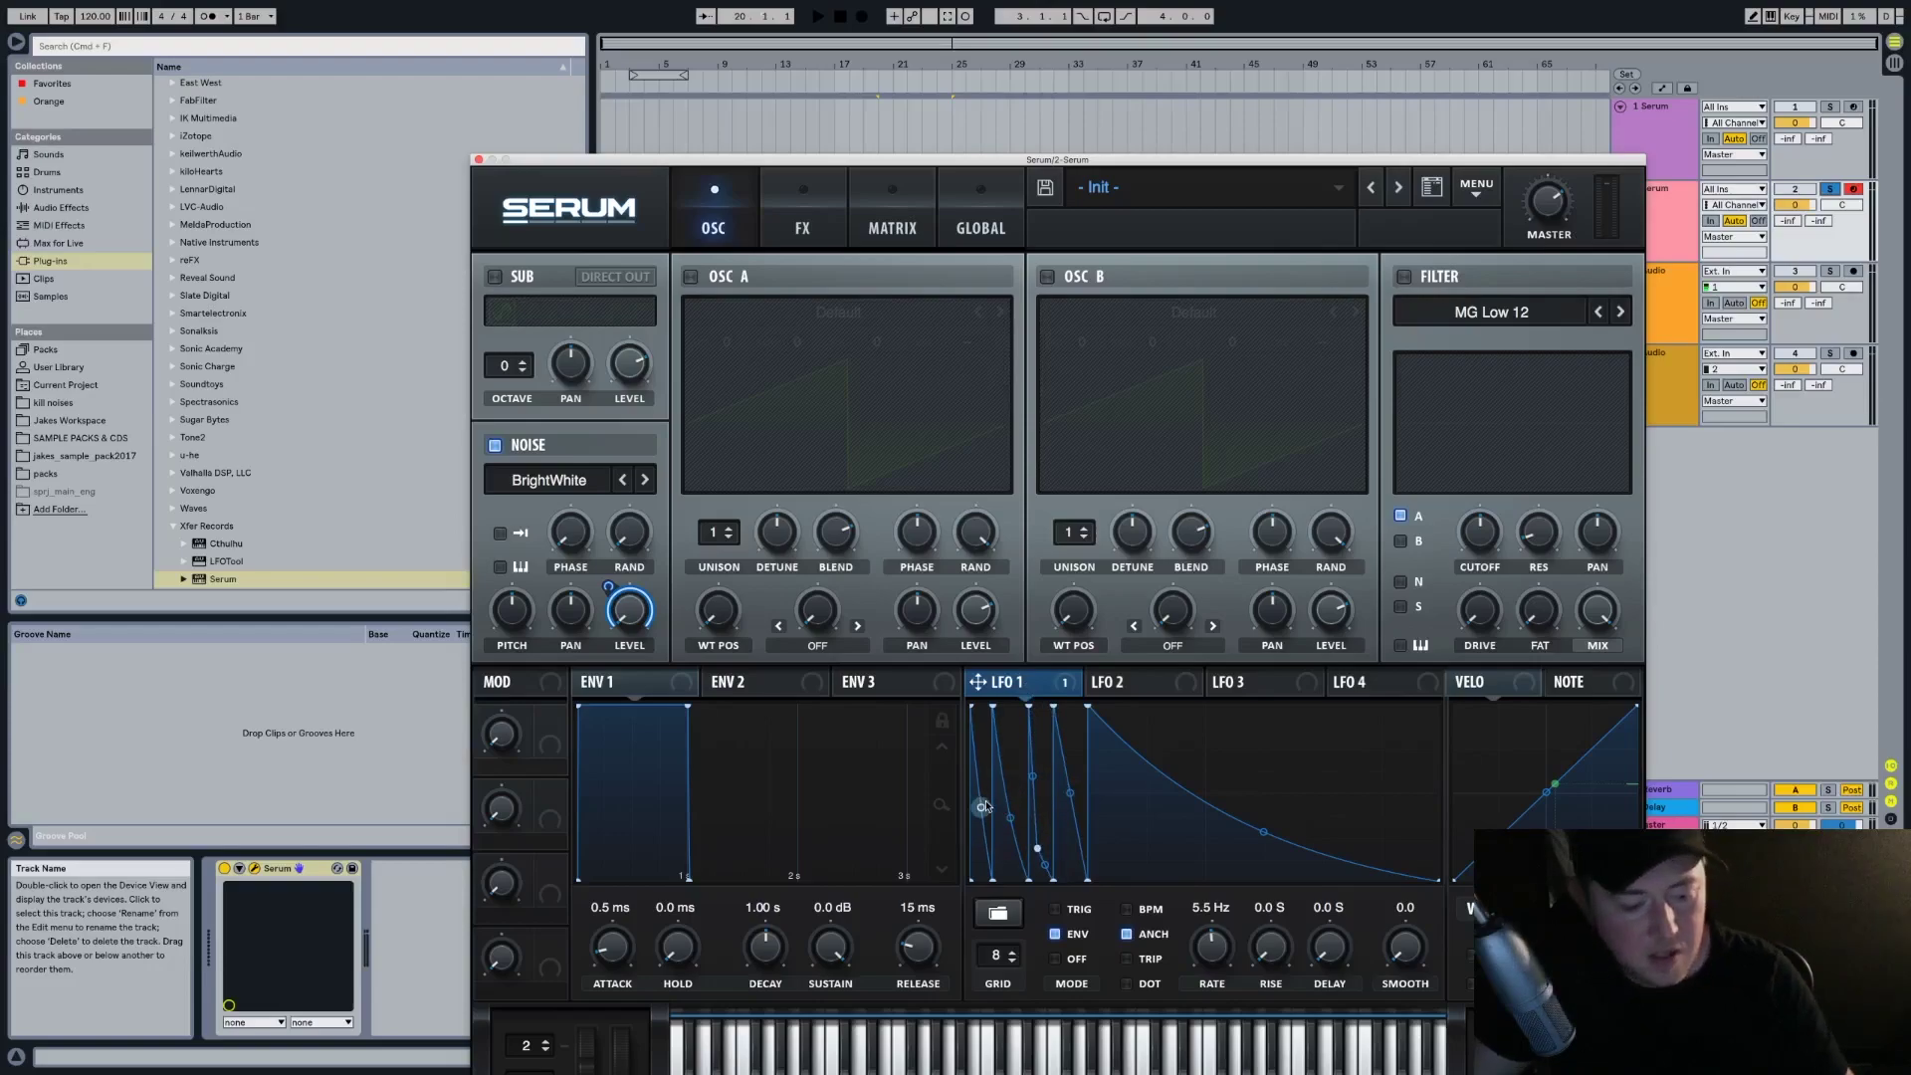
# Reshape LFO 1's long decay with extra points into a fuller tail and set the rate to 4.9 Hz
pyautogui.moveTo(1220, 955); pyautogui.dragTo(1287, 951)
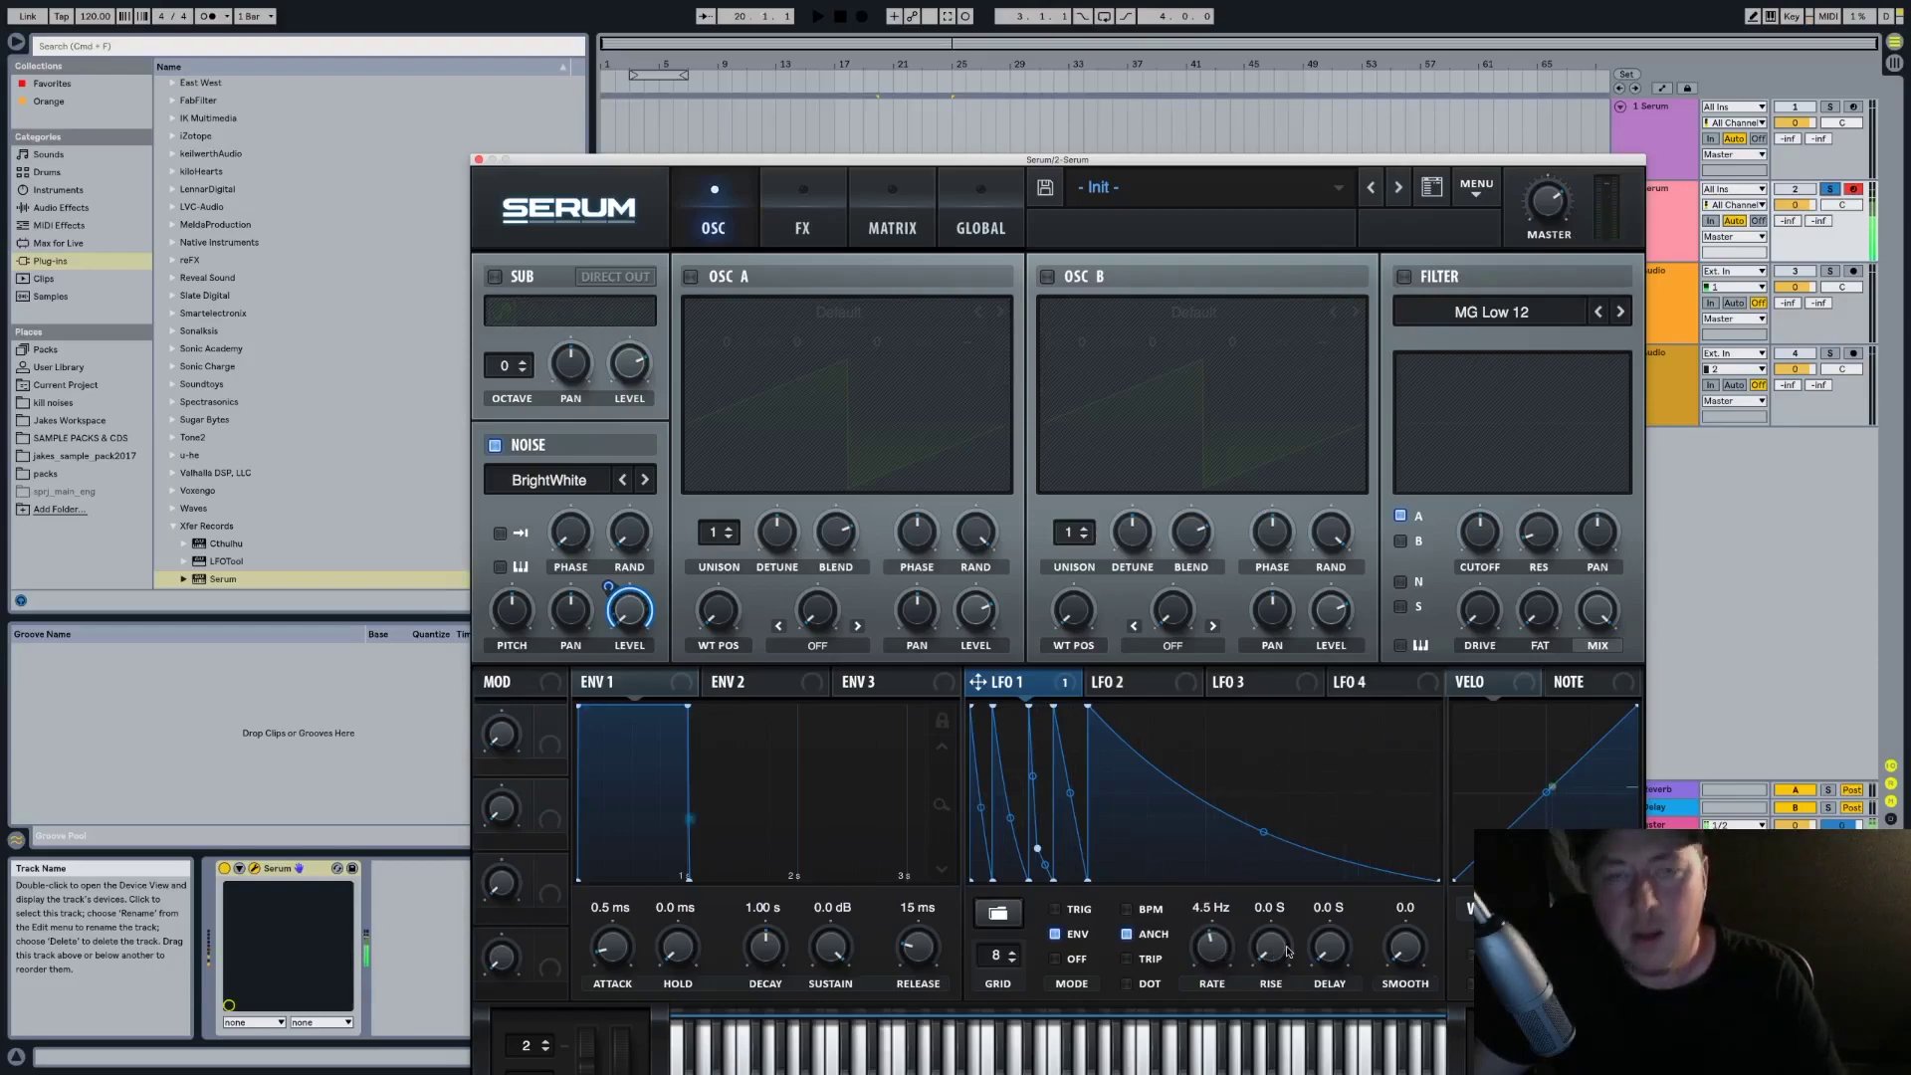
pyautogui.moveTo(1264, 833); pyautogui.dragTo(1377, 871)
pyautogui.doubleClick(1267, 794)
pyautogui.doubleClick(1238, 786)
pyautogui.moveTo(1221, 946); pyautogui.dragTo(1224, 948)
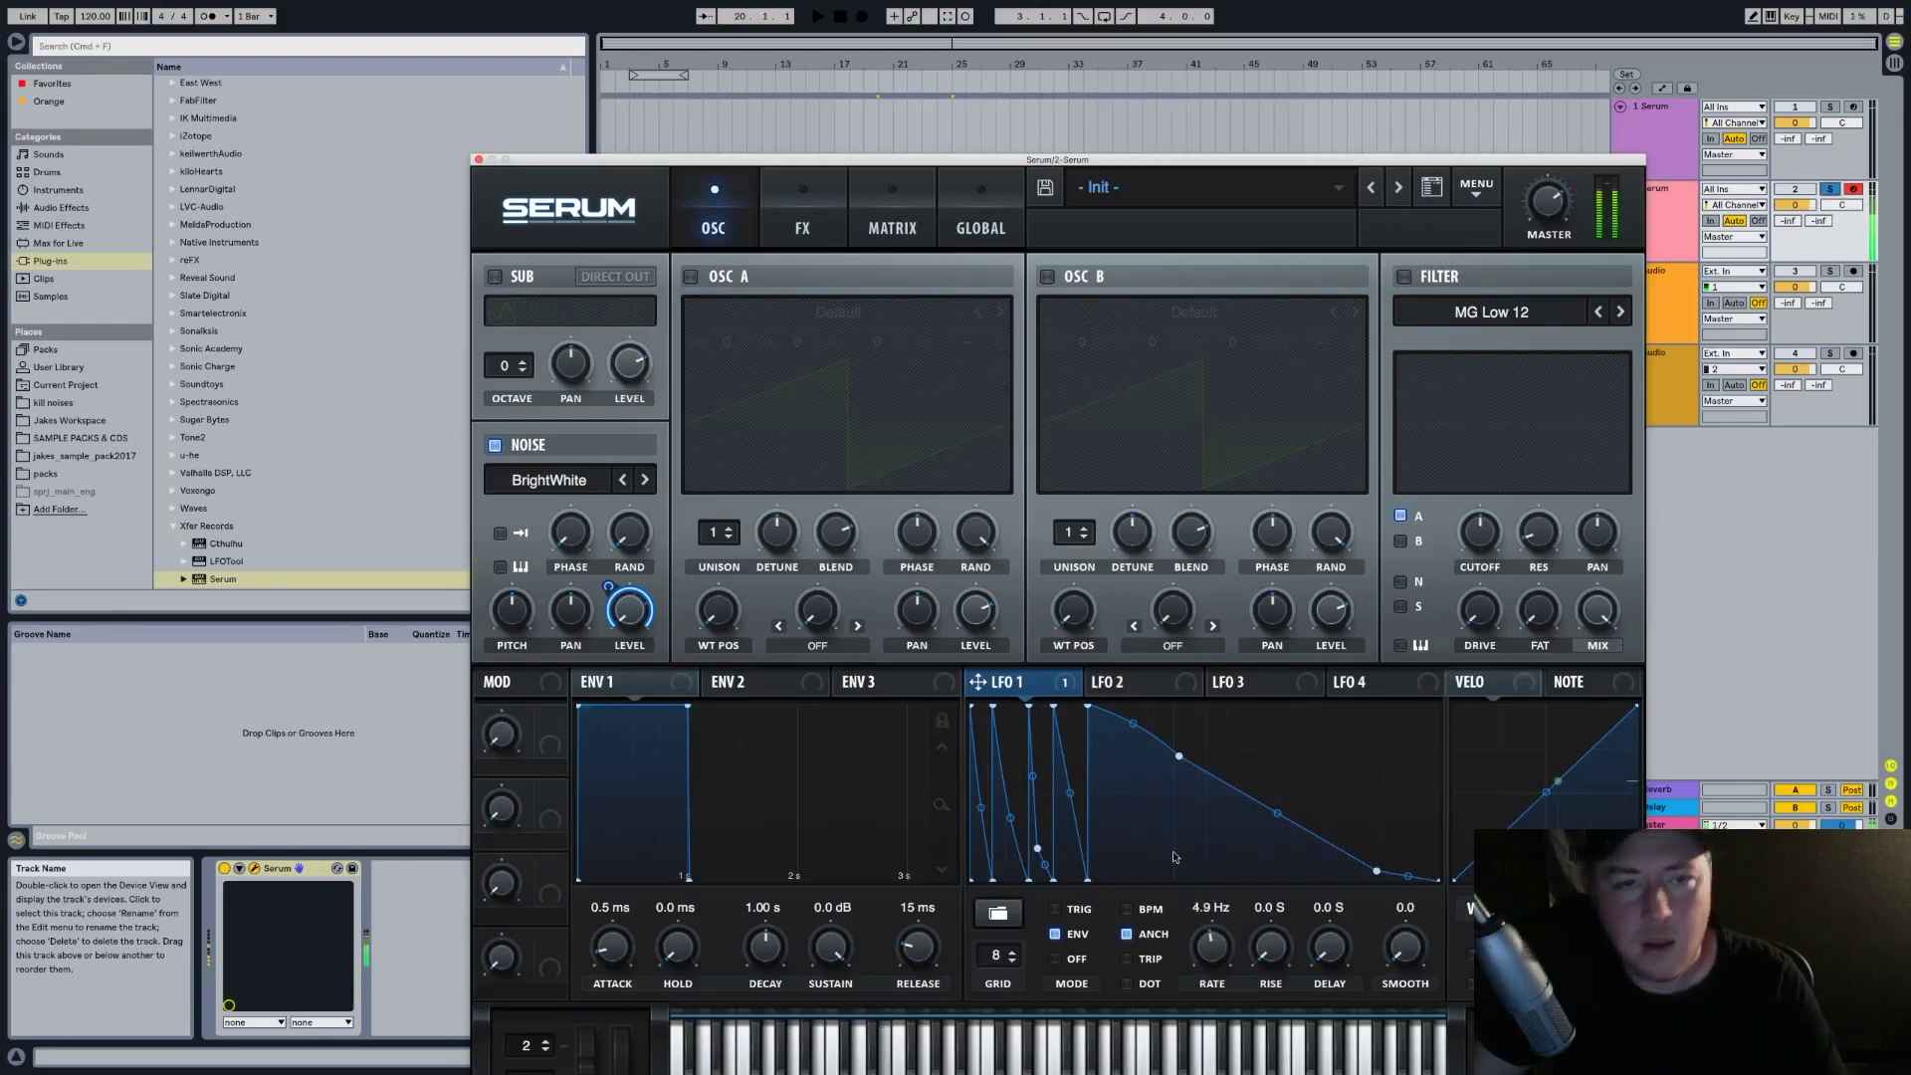
# Enable the EQ effect, assign LFO 1 to the high band's gain, switch that band to peak shape and lower its Q
pyautogui.click(803, 227)
pyautogui.click(504, 596)
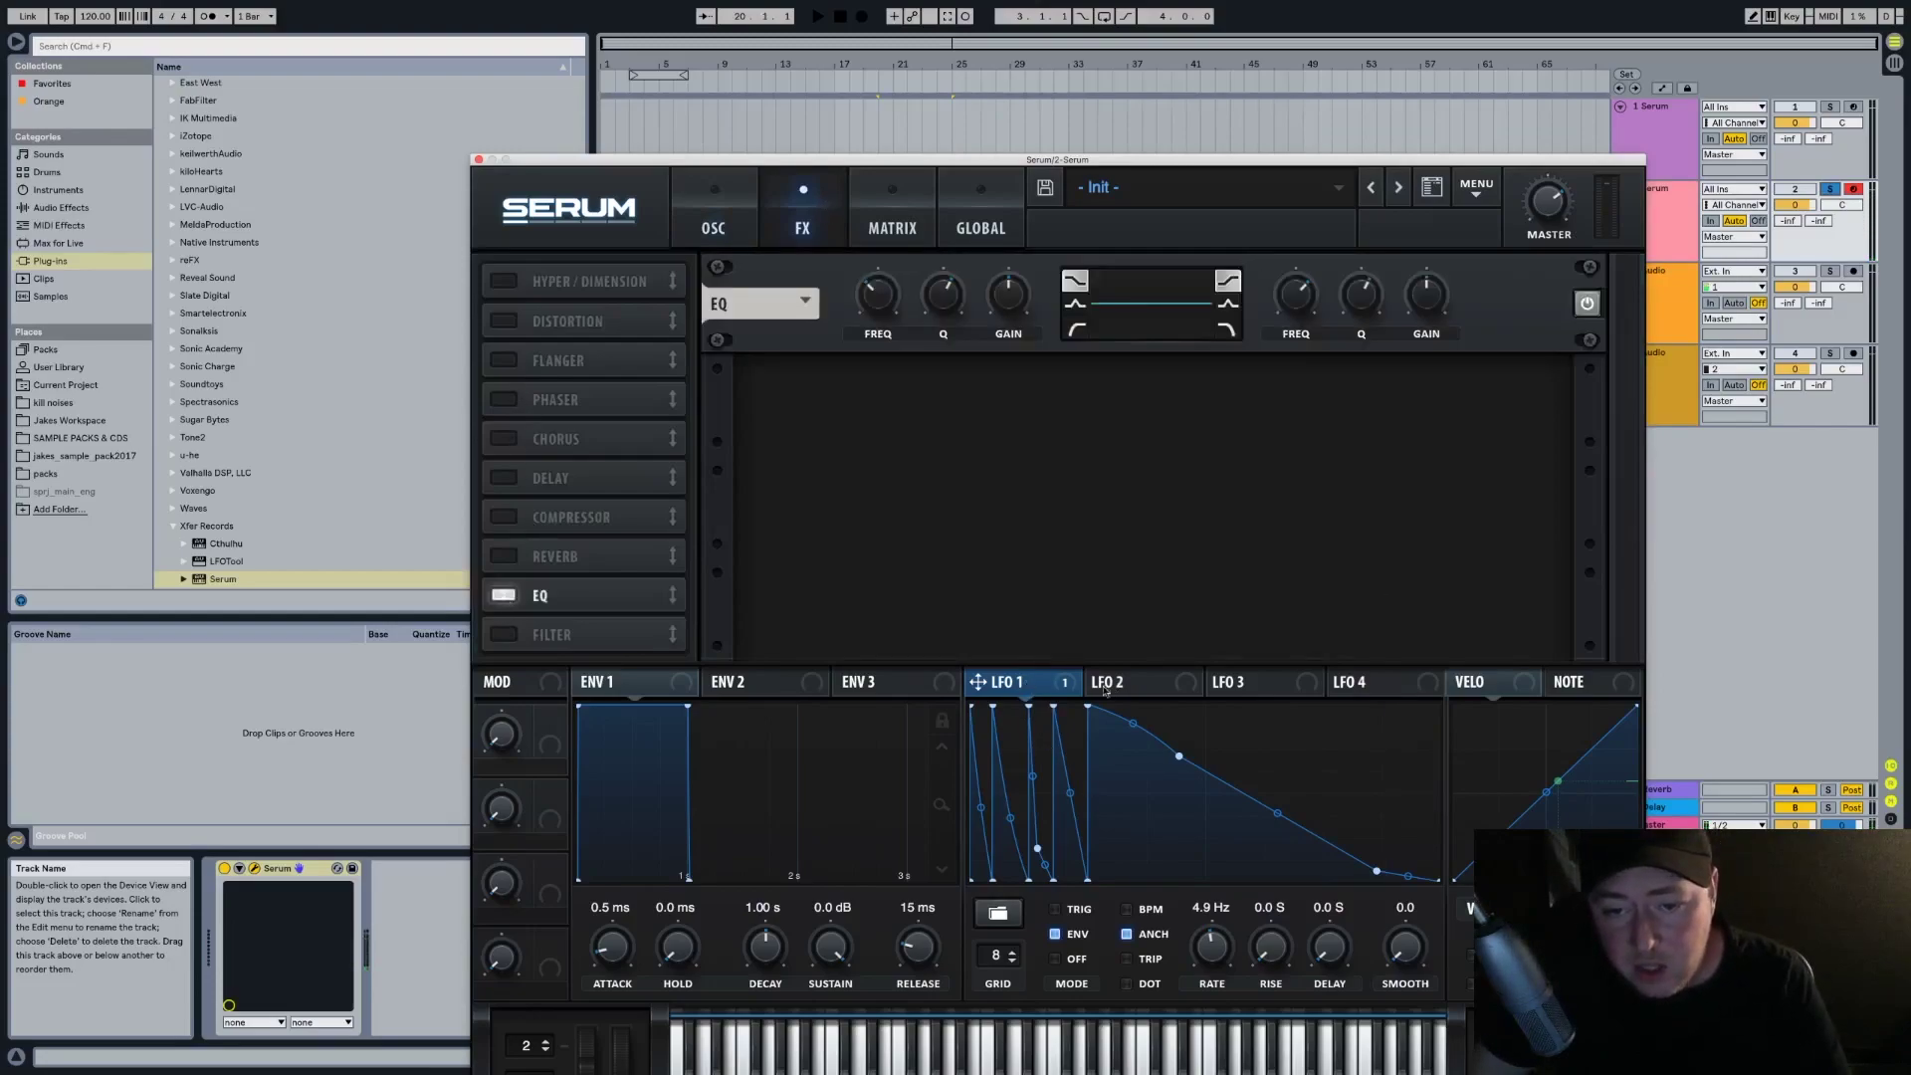
pyautogui.moveTo(979, 682); pyautogui.dragTo(1429, 297)
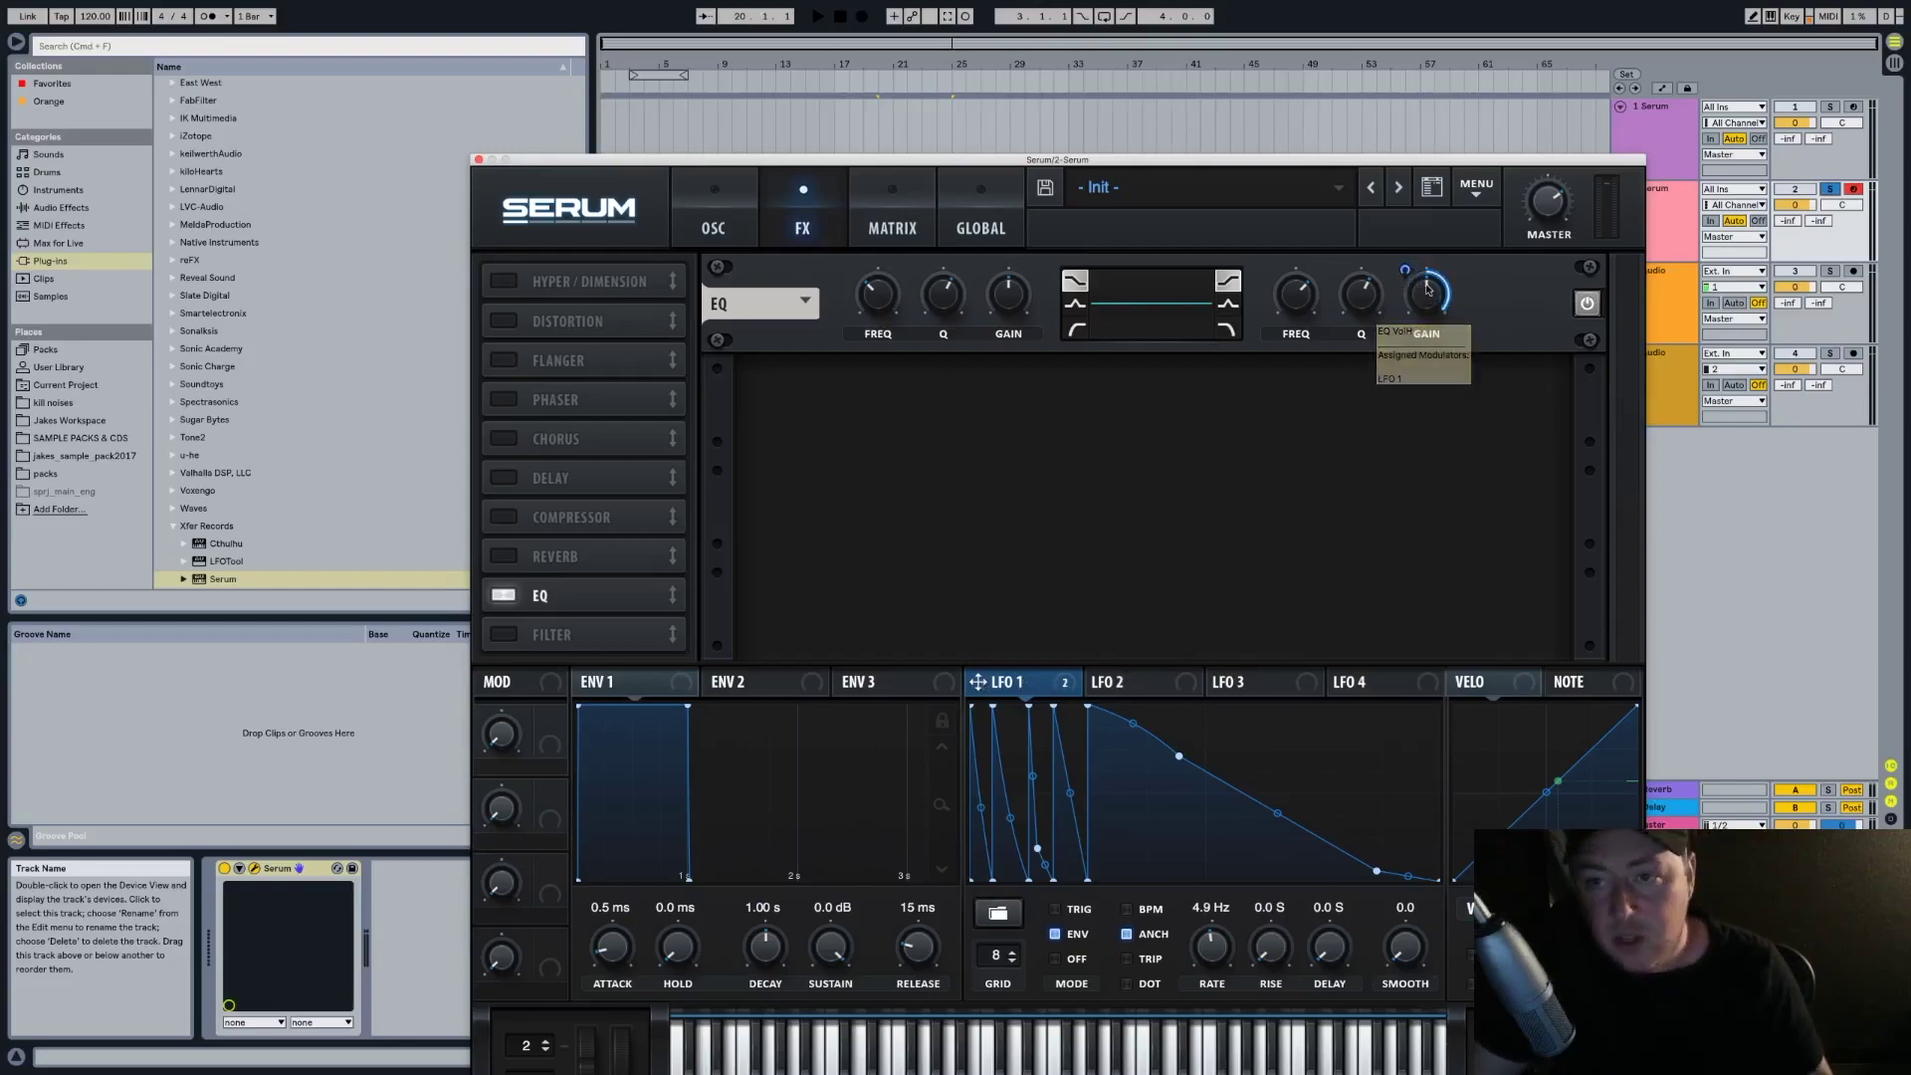
pyautogui.moveTo(1357, 293); pyautogui.dragTo(1374, 316)
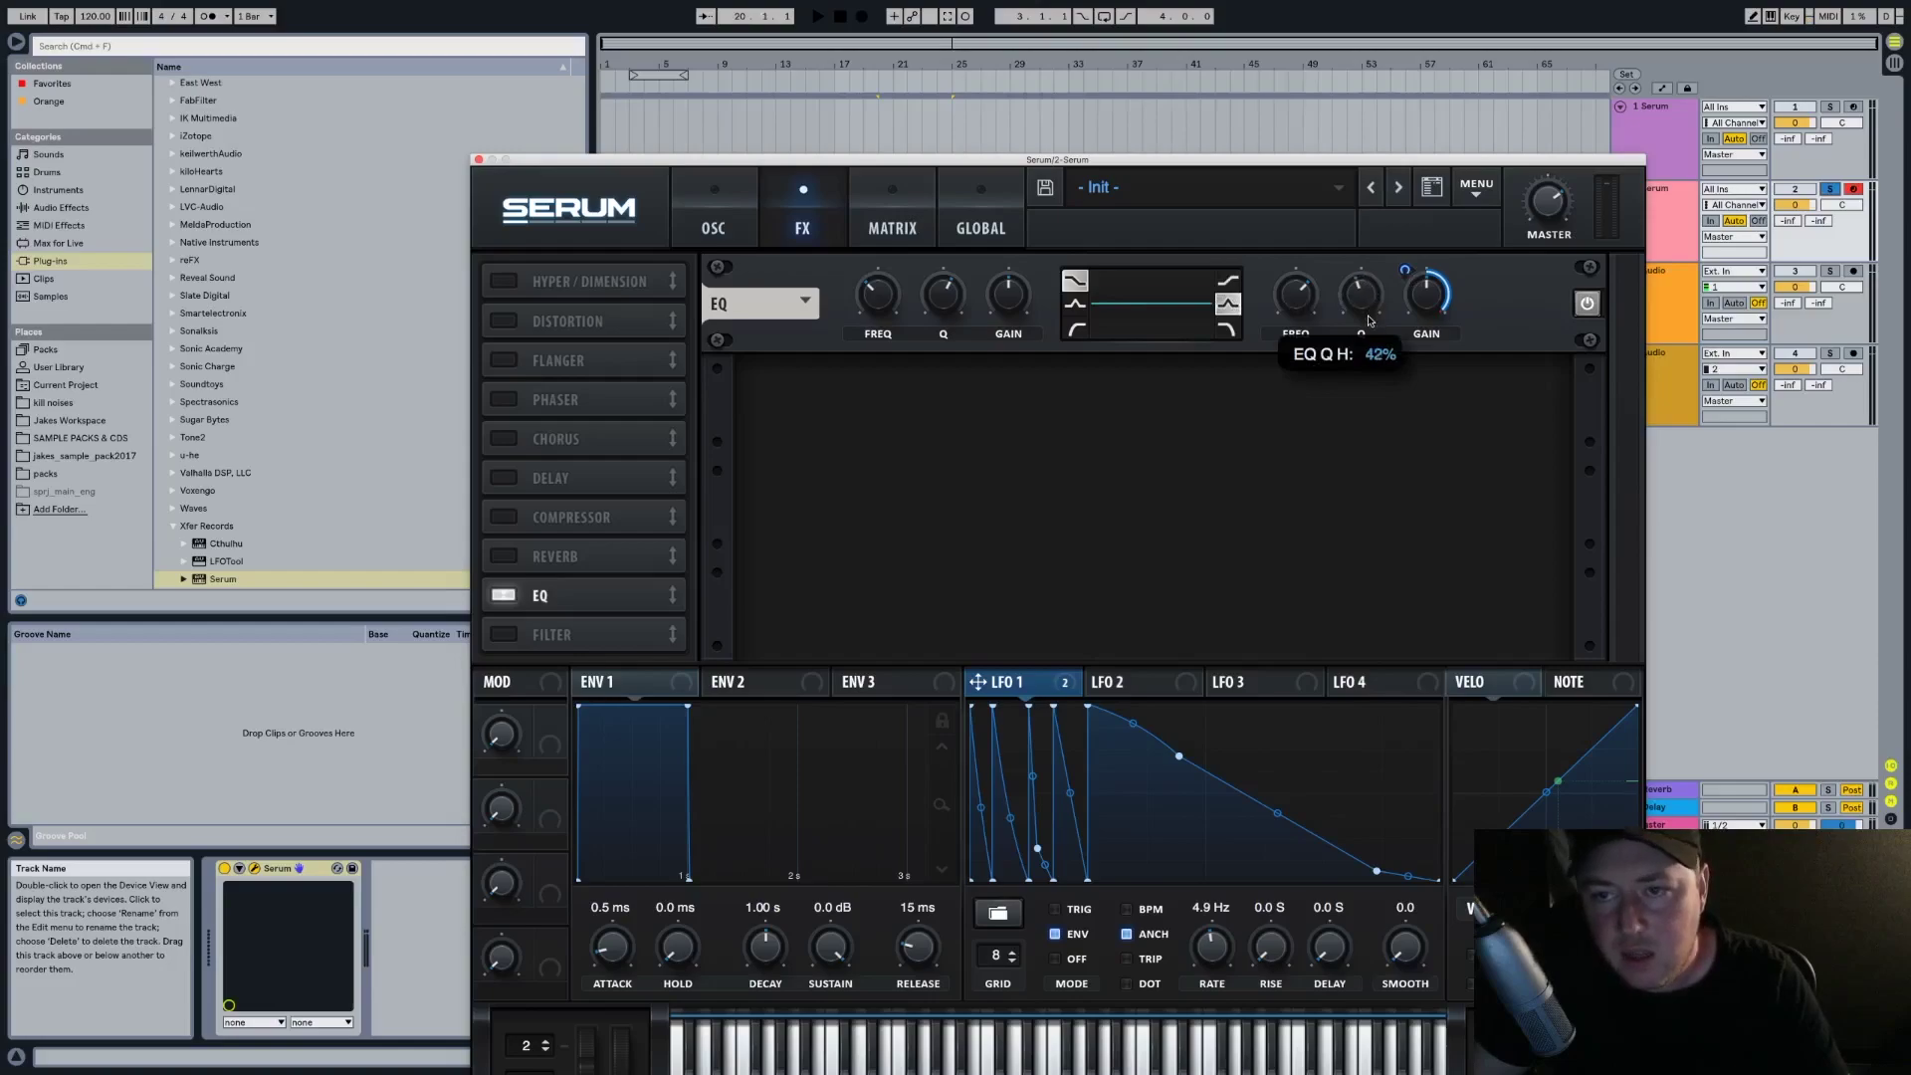
pyautogui.moveTo(1359, 298); pyautogui.dragTo(1315, 301)
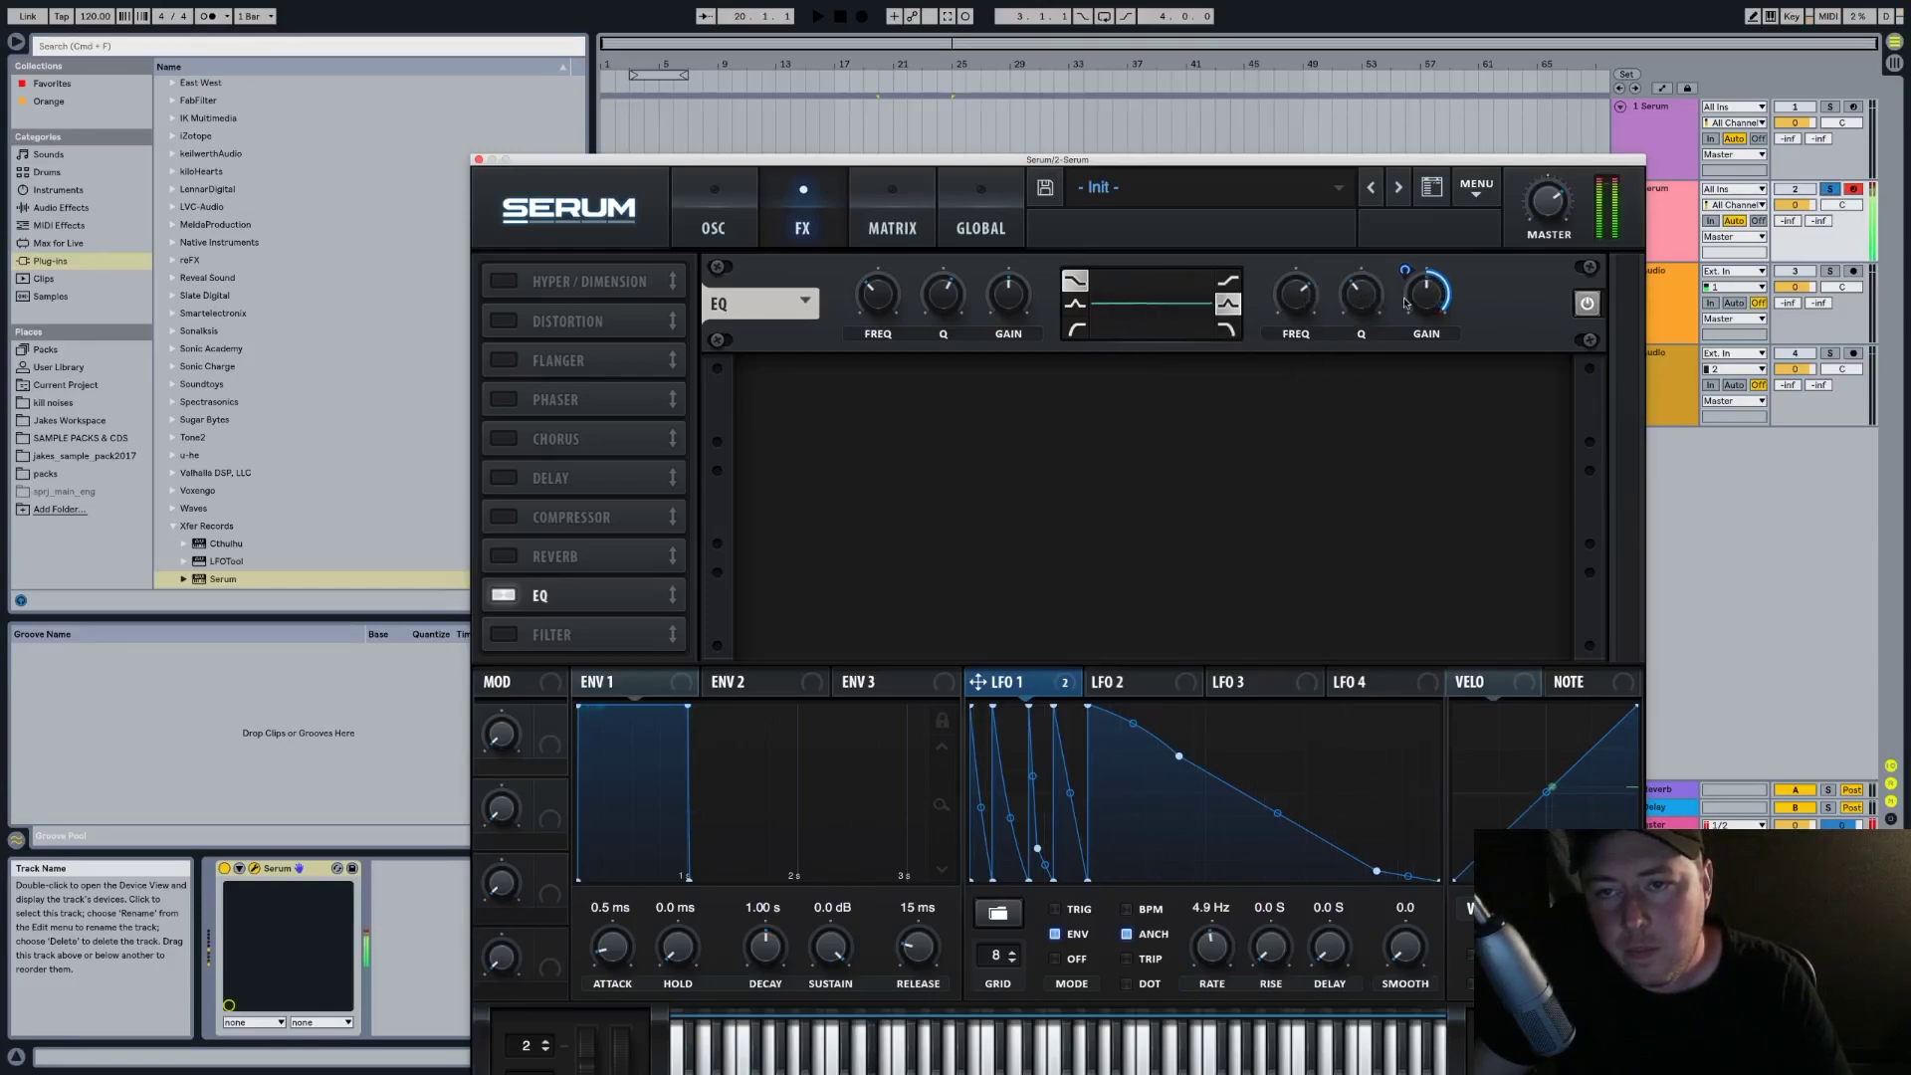
# Adjust LFO 1's depth on the EQ high gain, set the high band's frequency to about 2247 Hz, and close the Serum window
pyautogui.moveTo(1411, 285)
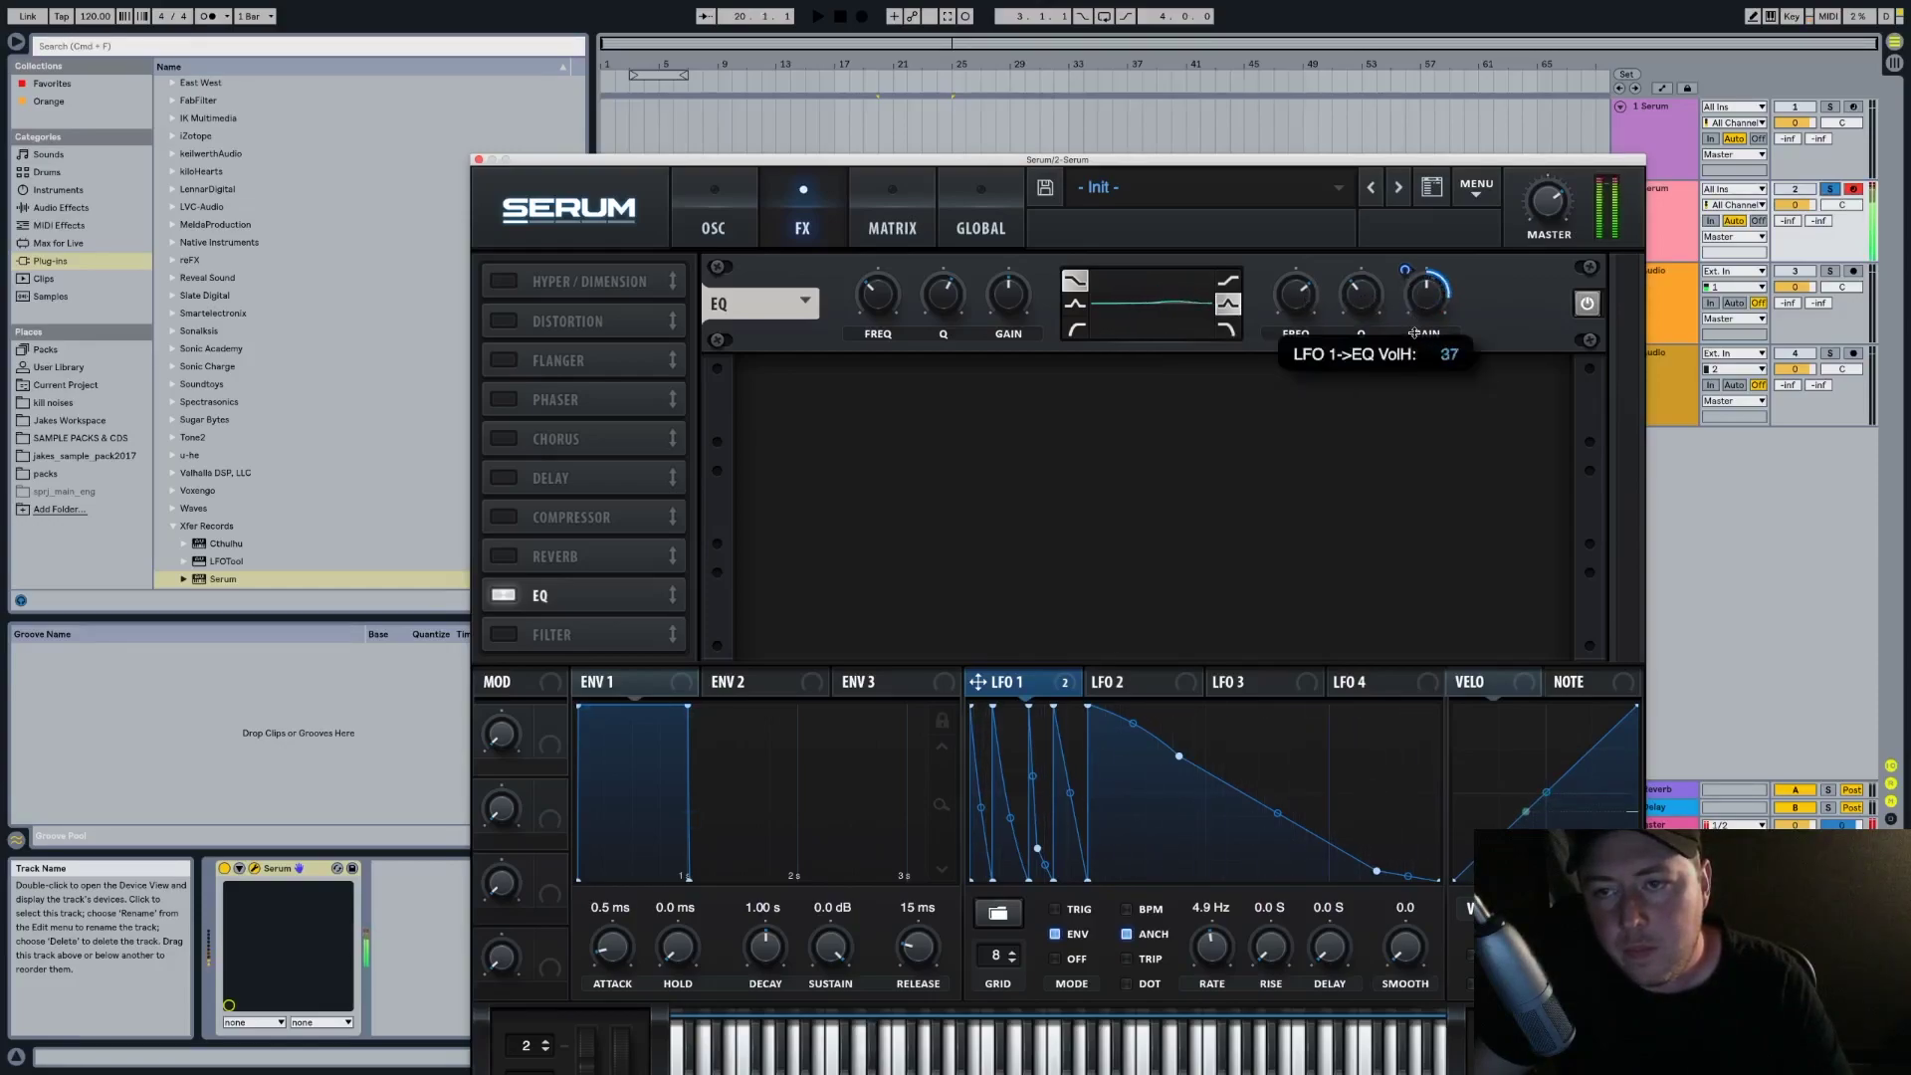
pyautogui.moveTo(1416, 328); pyautogui.dragTo(1417, 322)
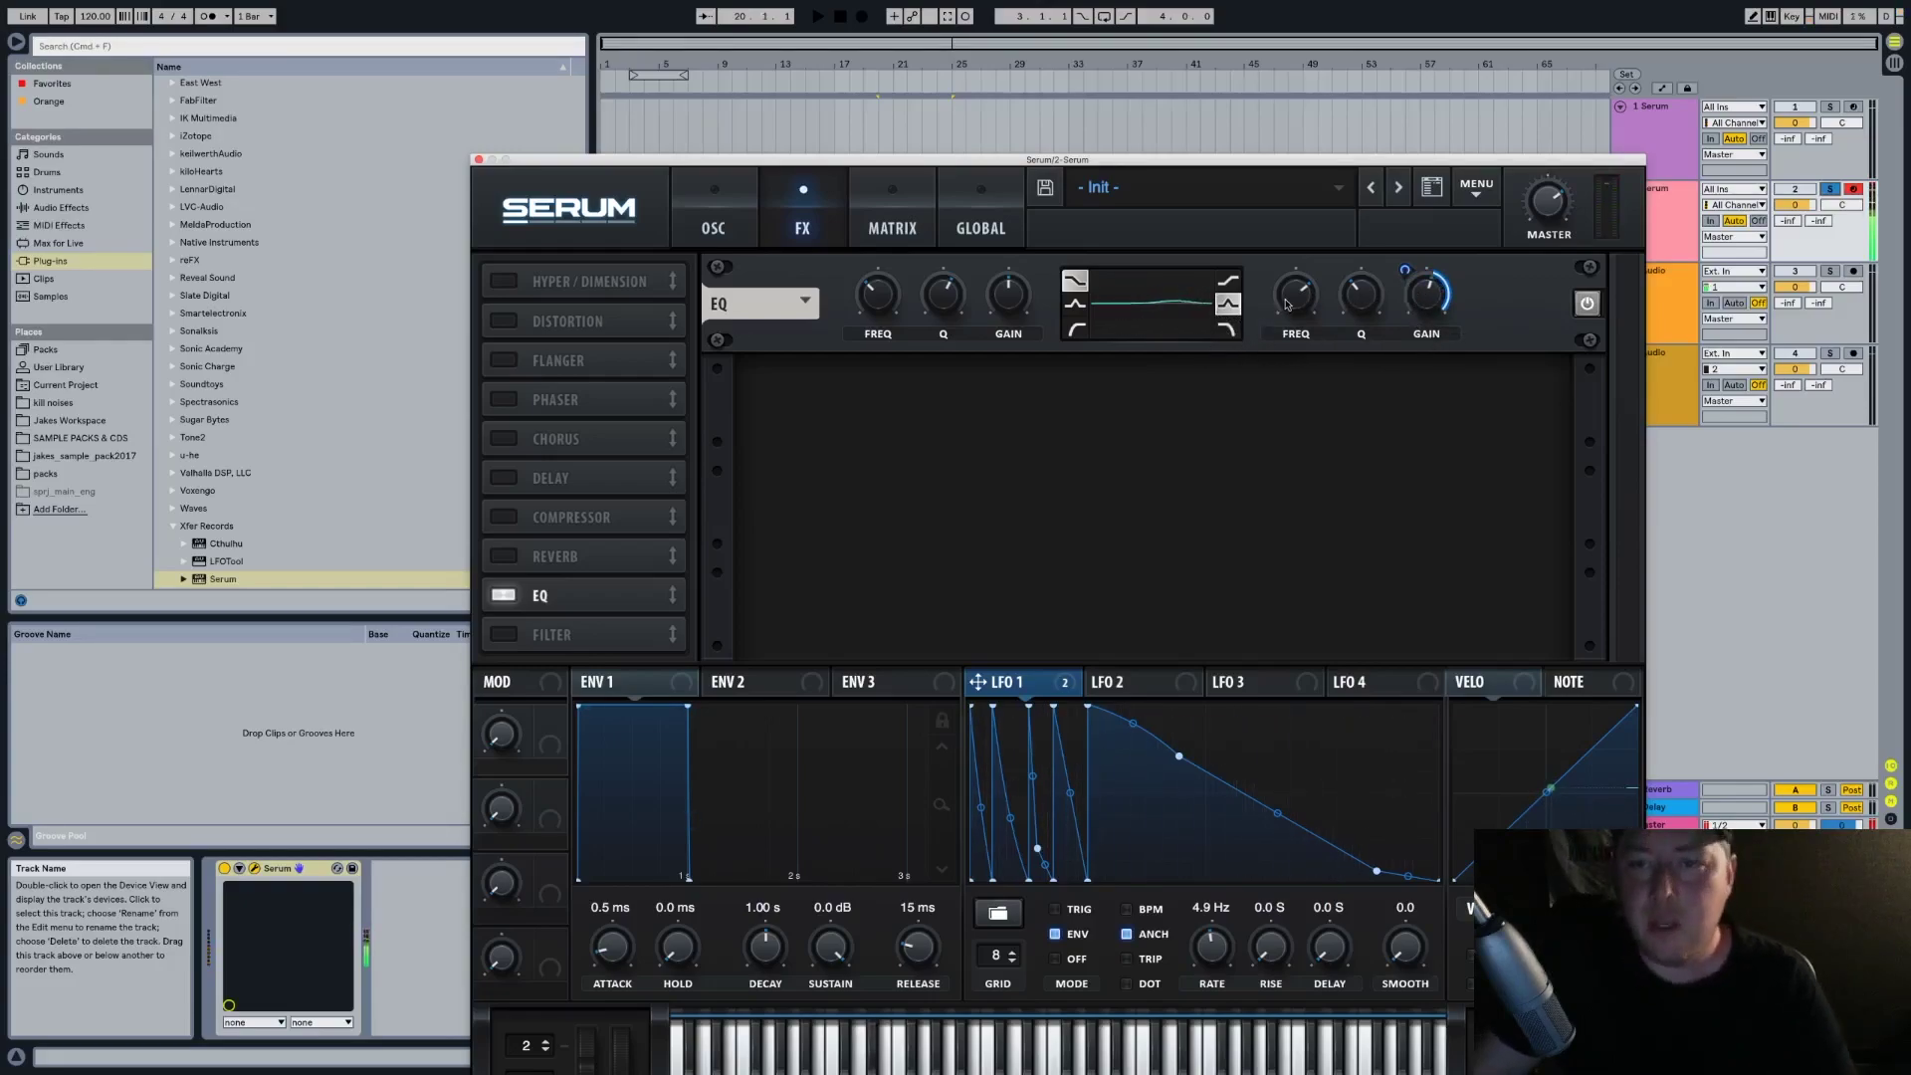
pyautogui.moveTo(1293, 314)
pyautogui.moveTo(1293, 315); pyautogui.dragTo(1293, 309)
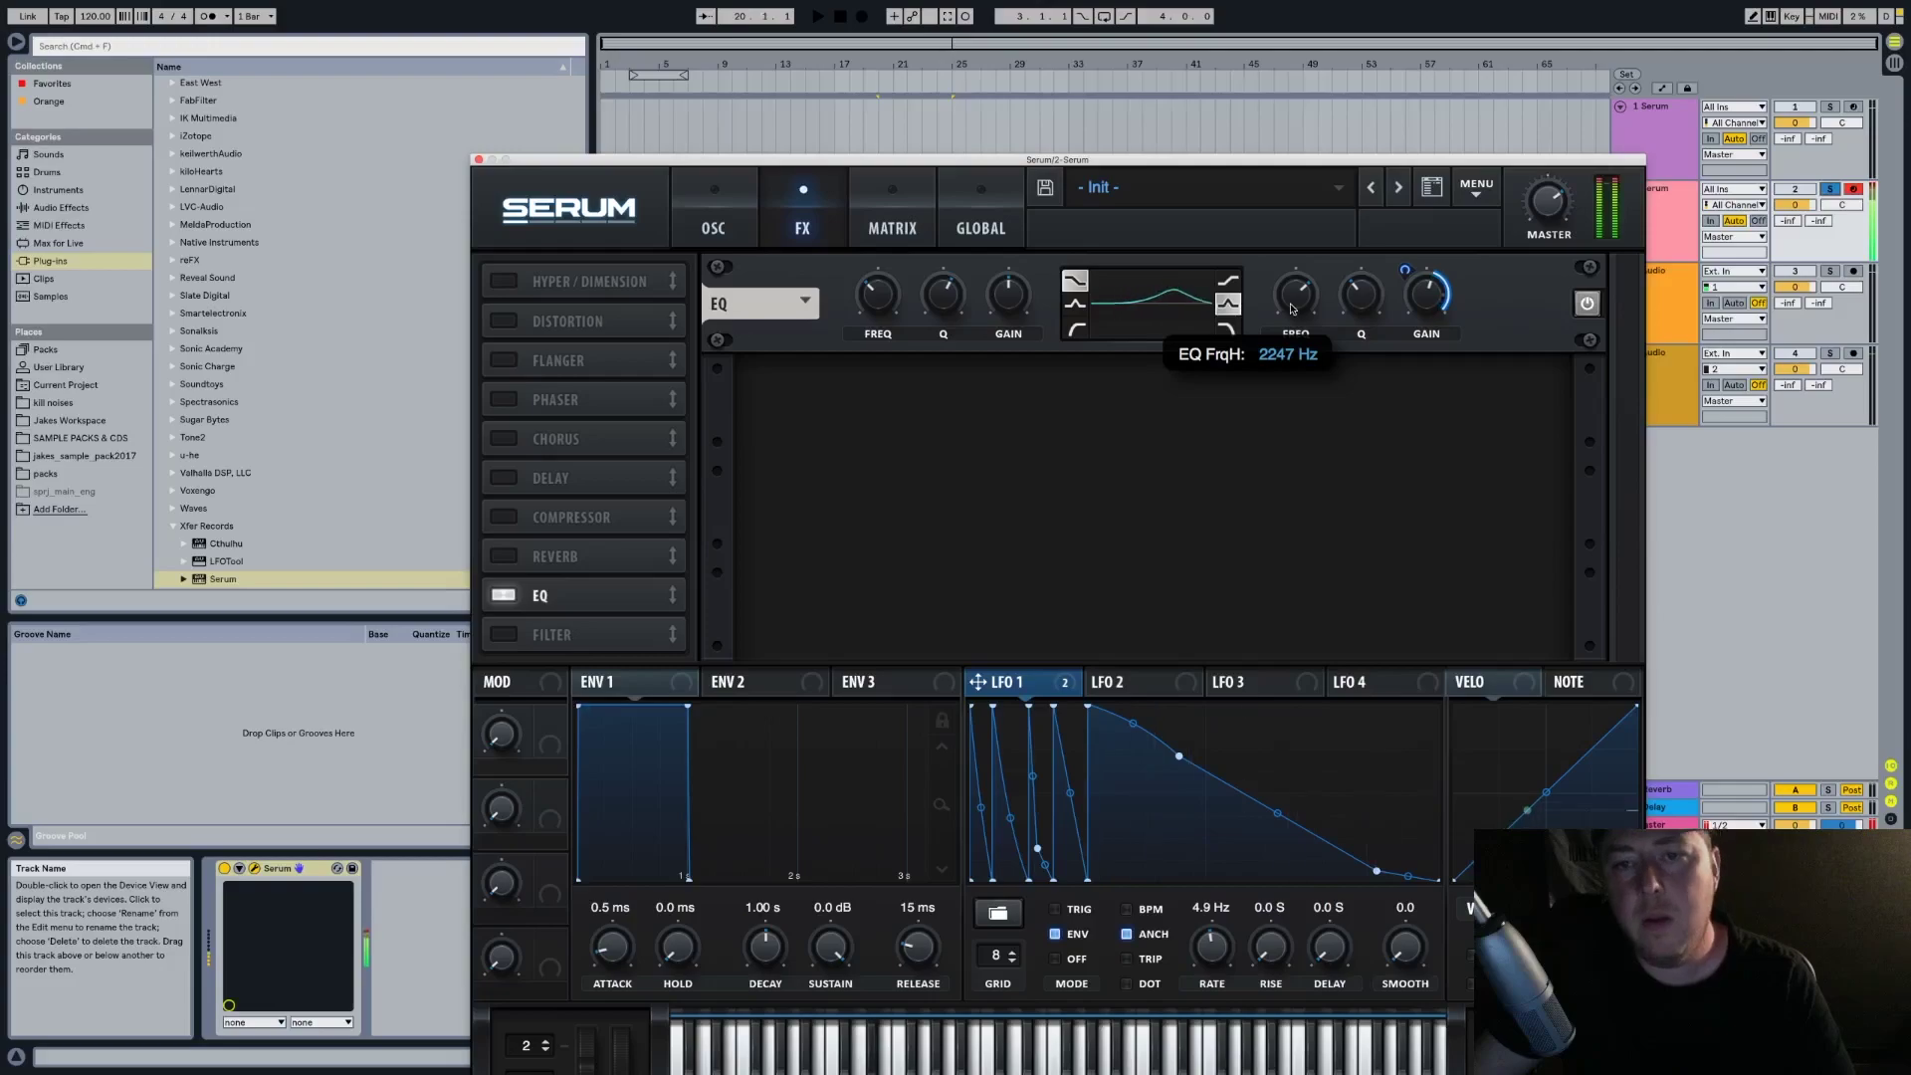
pyautogui.click(713, 224)
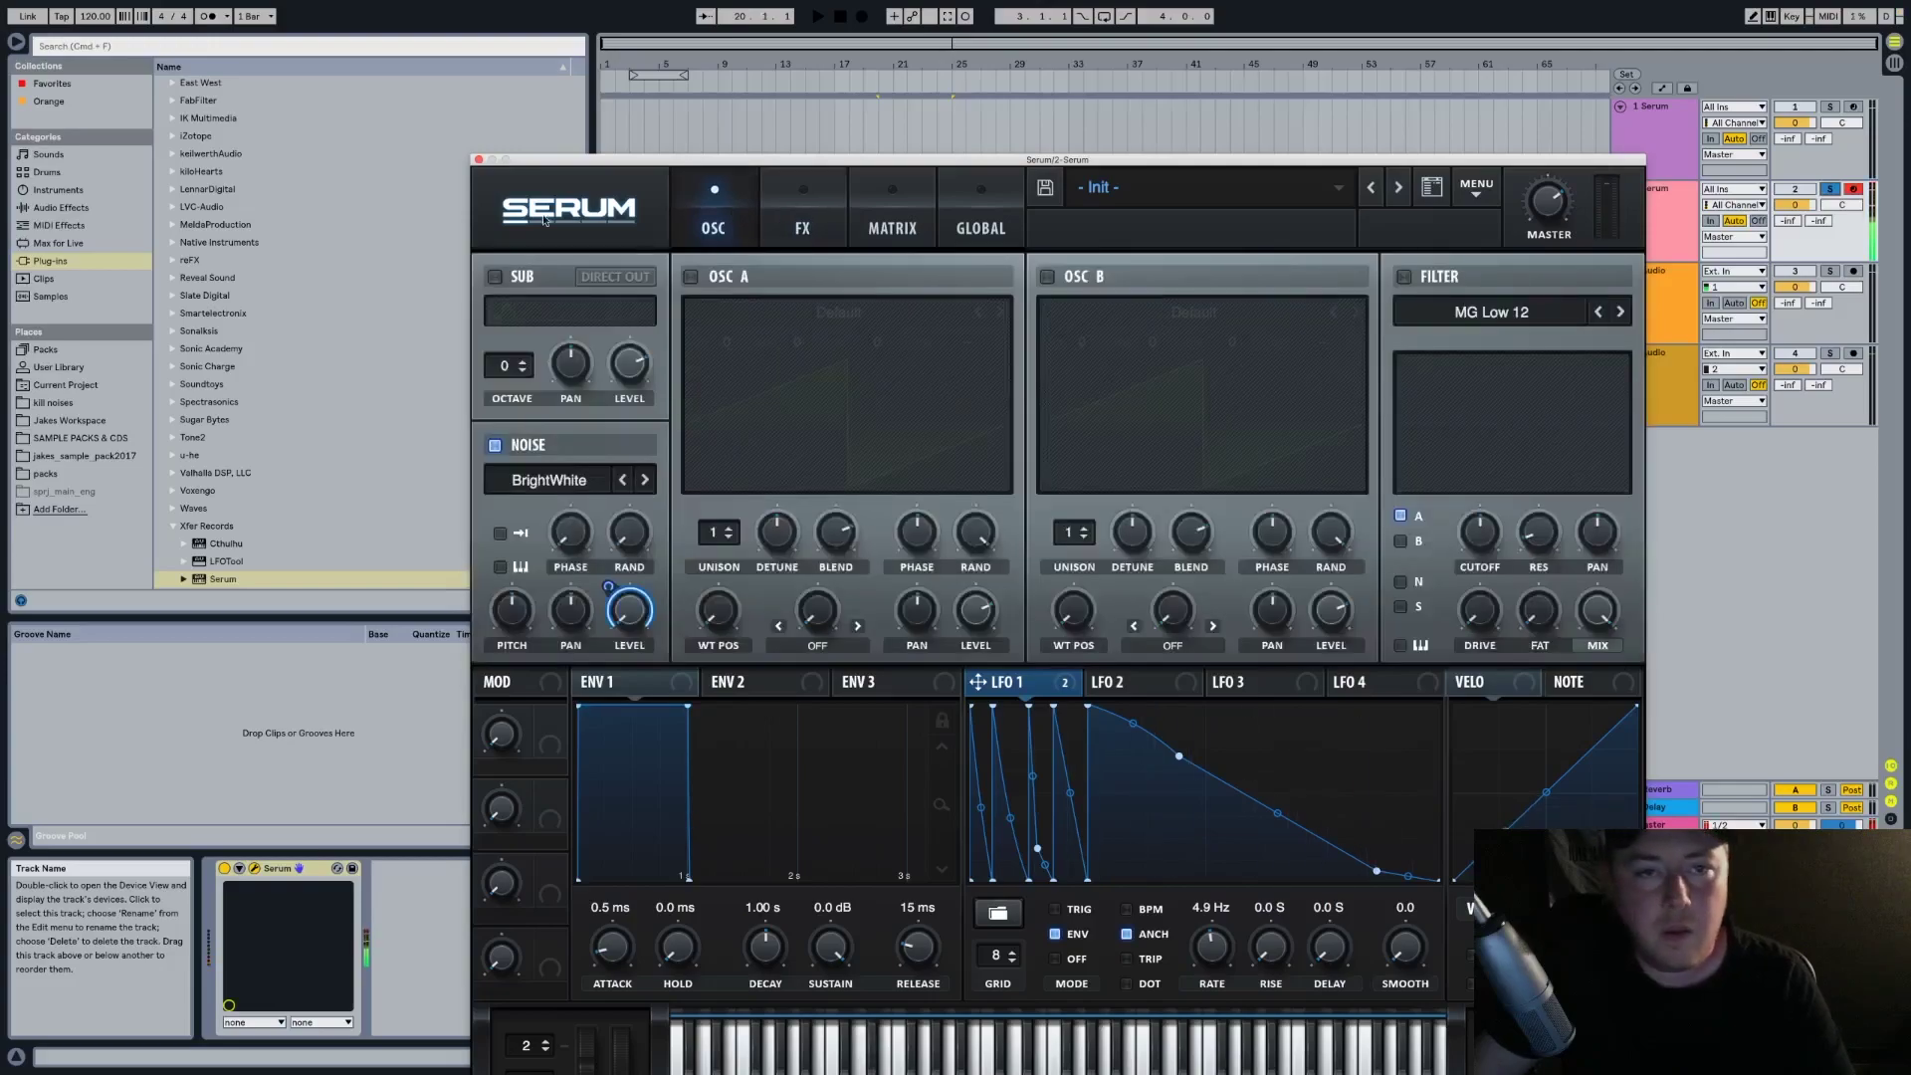
pyautogui.click(479, 161)
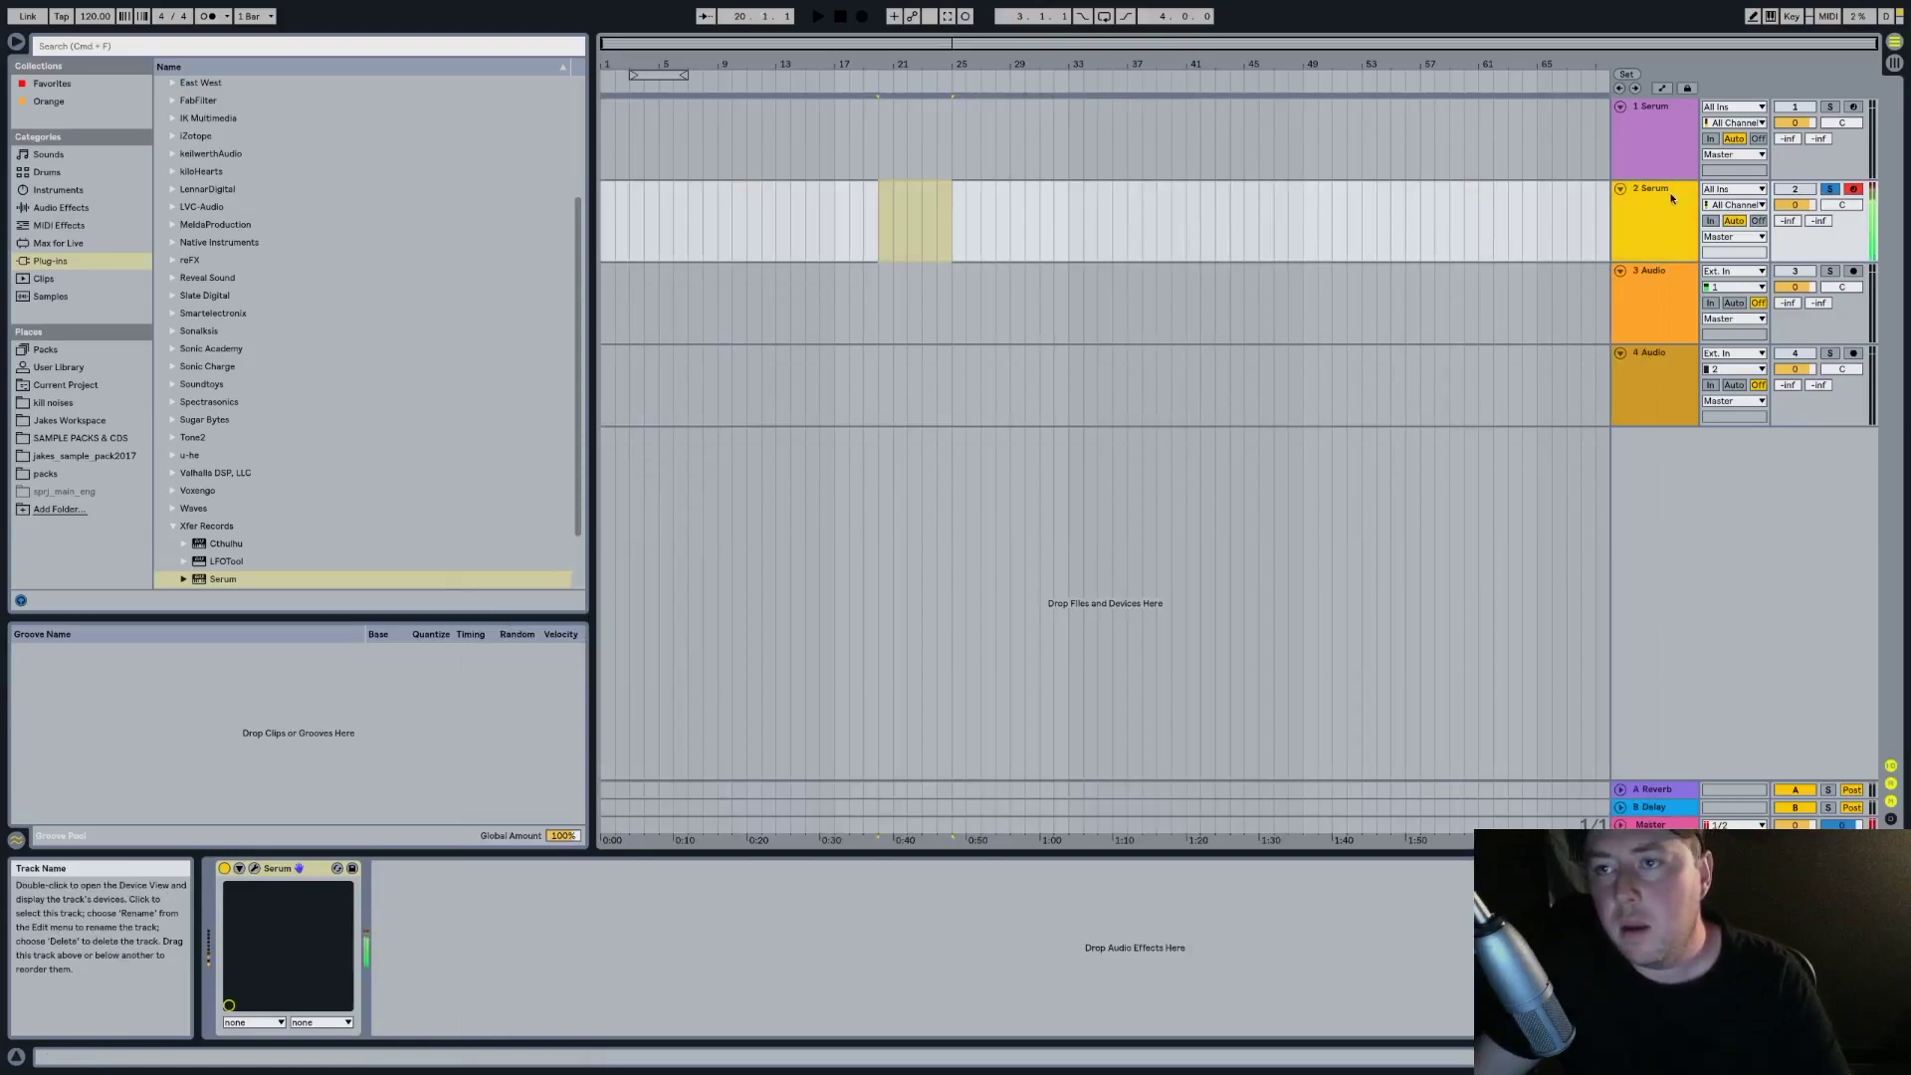
# Add EQ Eight after Spectrum on the first Serum track and arm that track for playing
pyautogui.click(1652, 124)
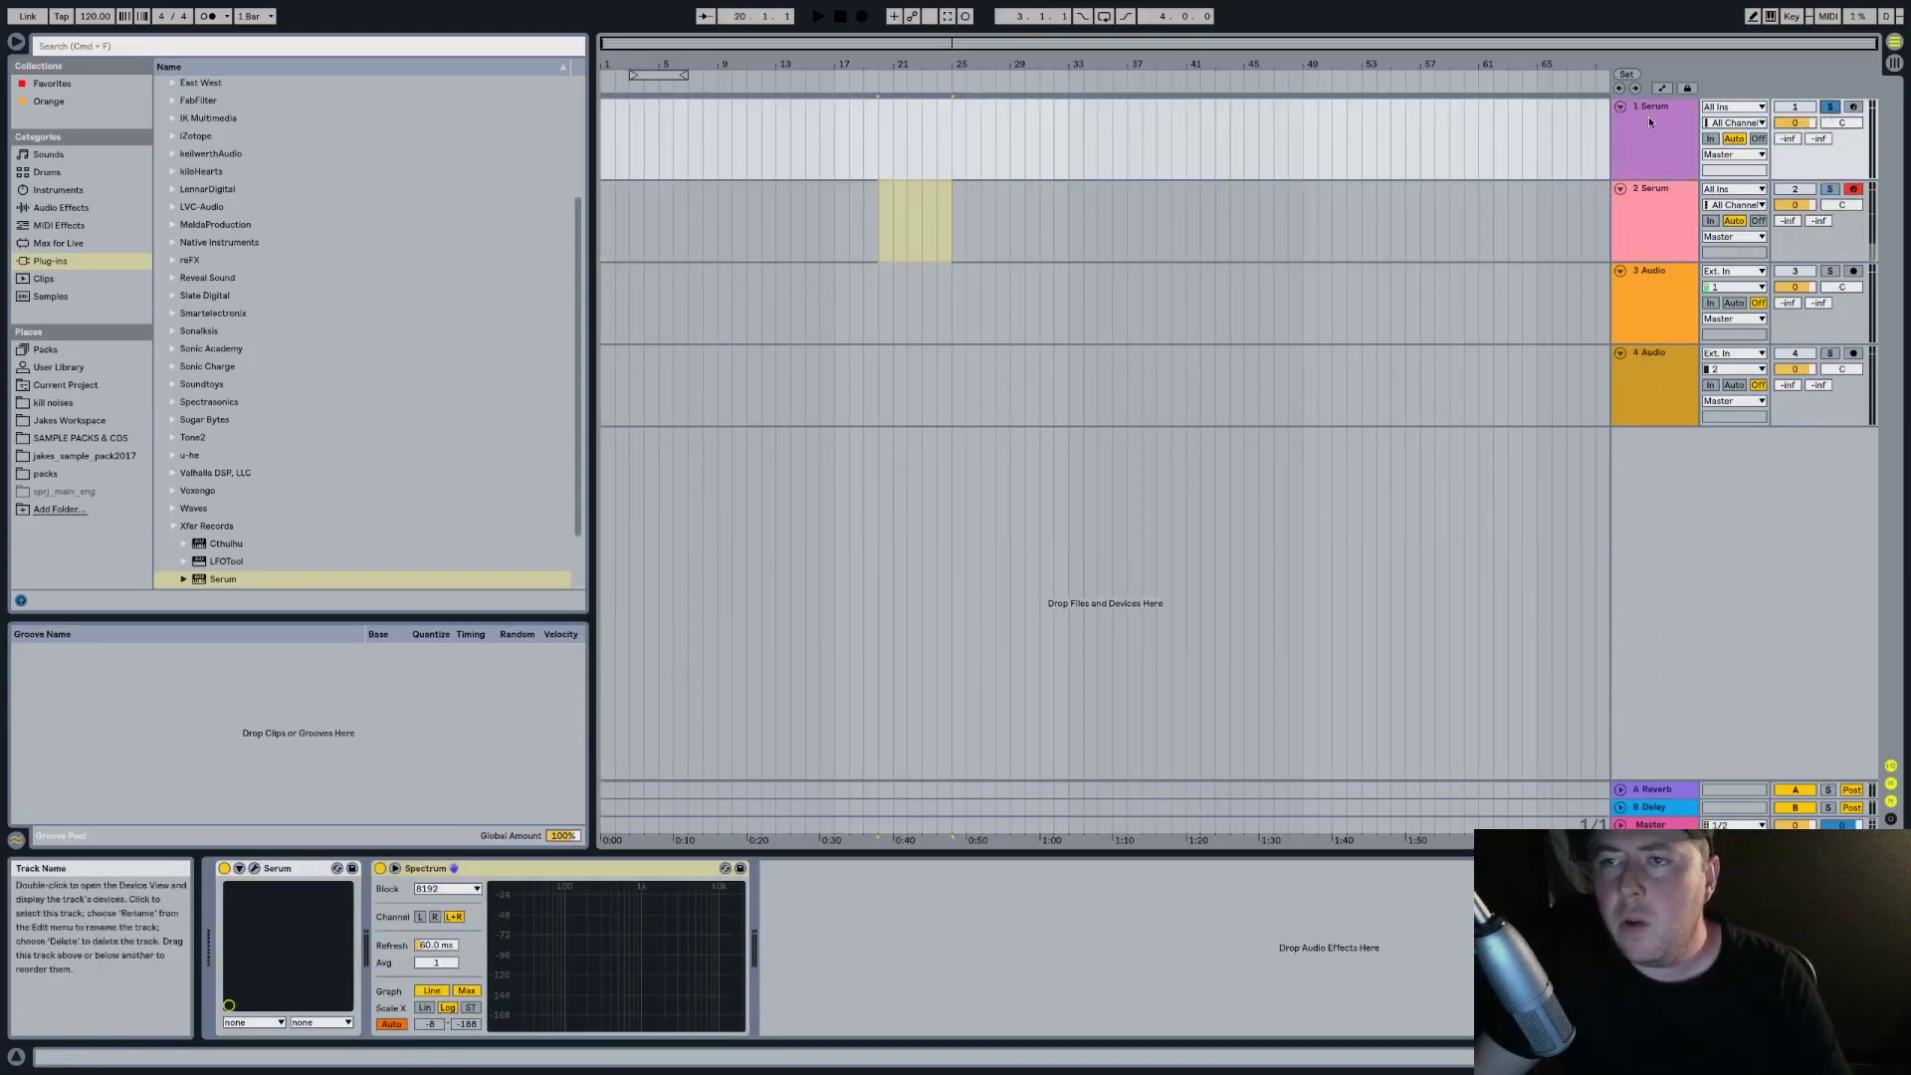
pyautogui.scroll(5, 215, 279)
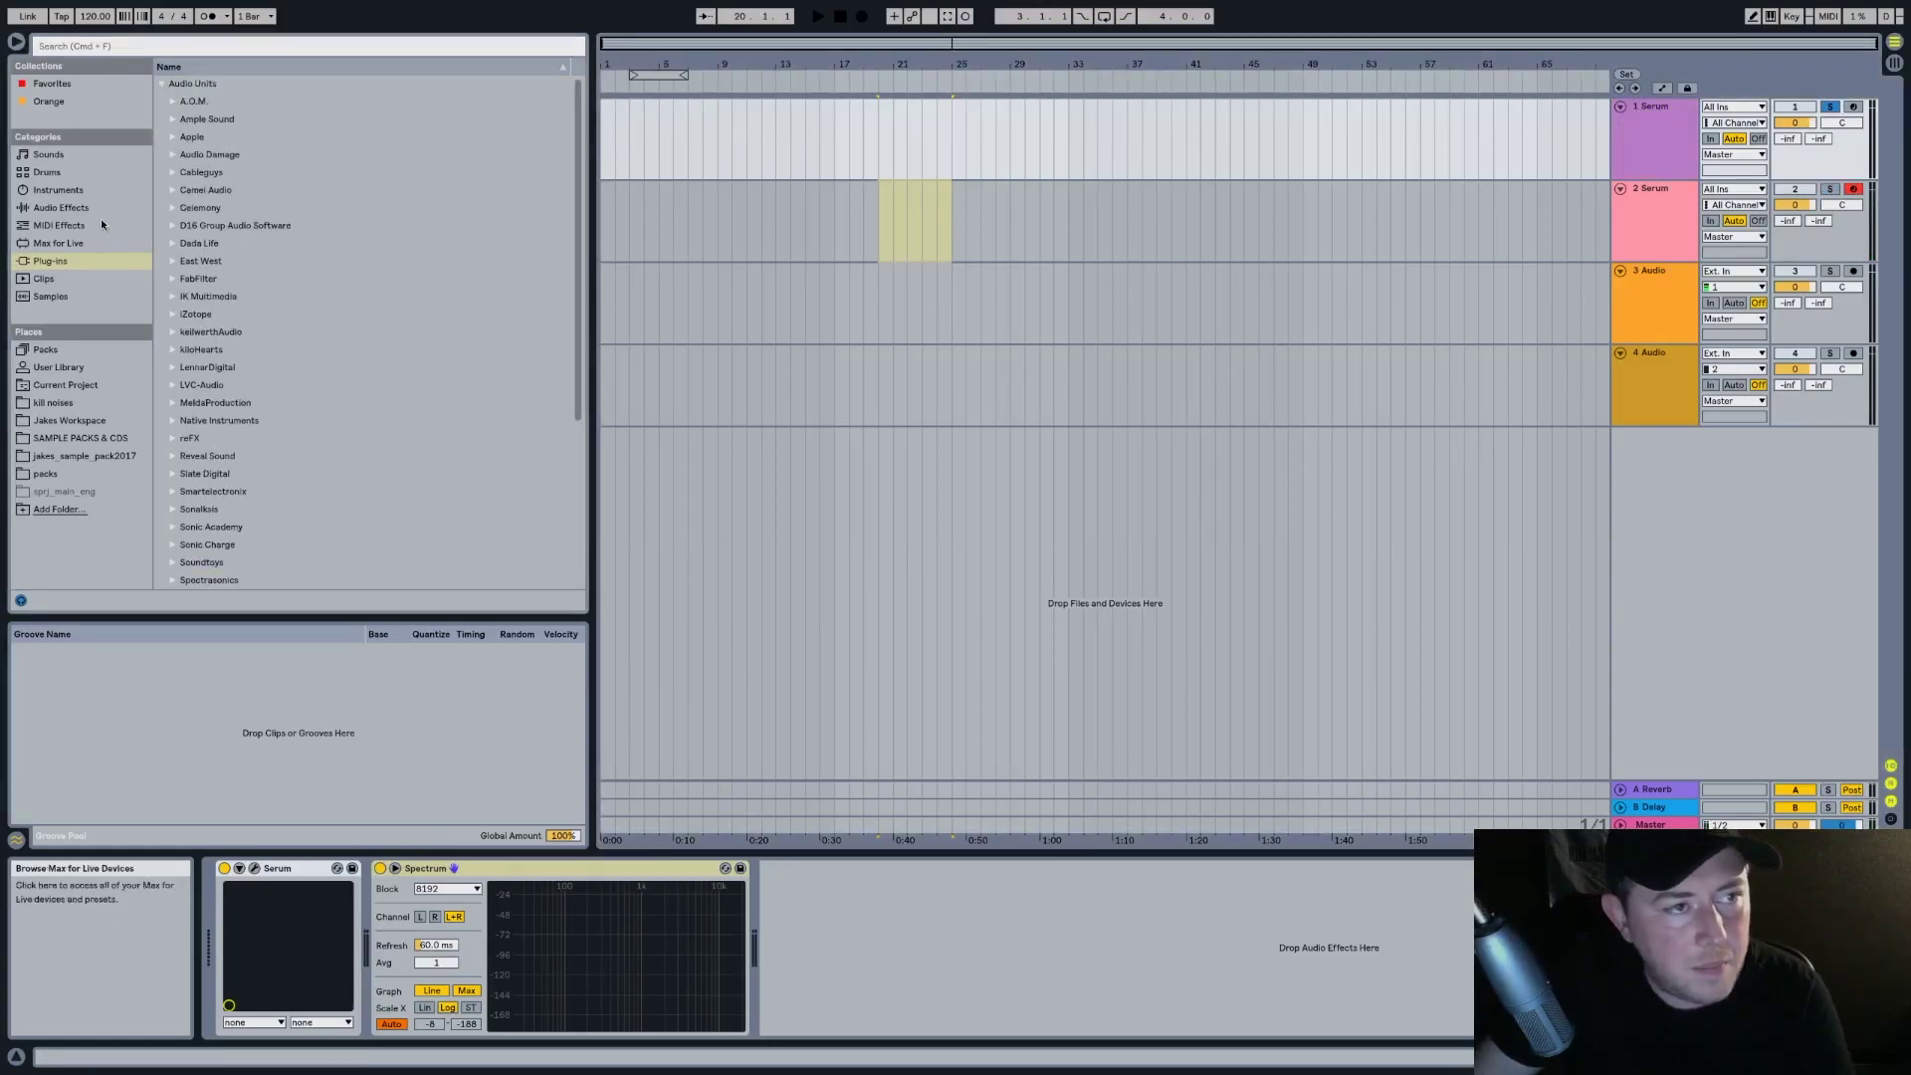
pyautogui.click(61, 207)
pyautogui.doubleClick(227, 296)
pyautogui.click(1668, 141)
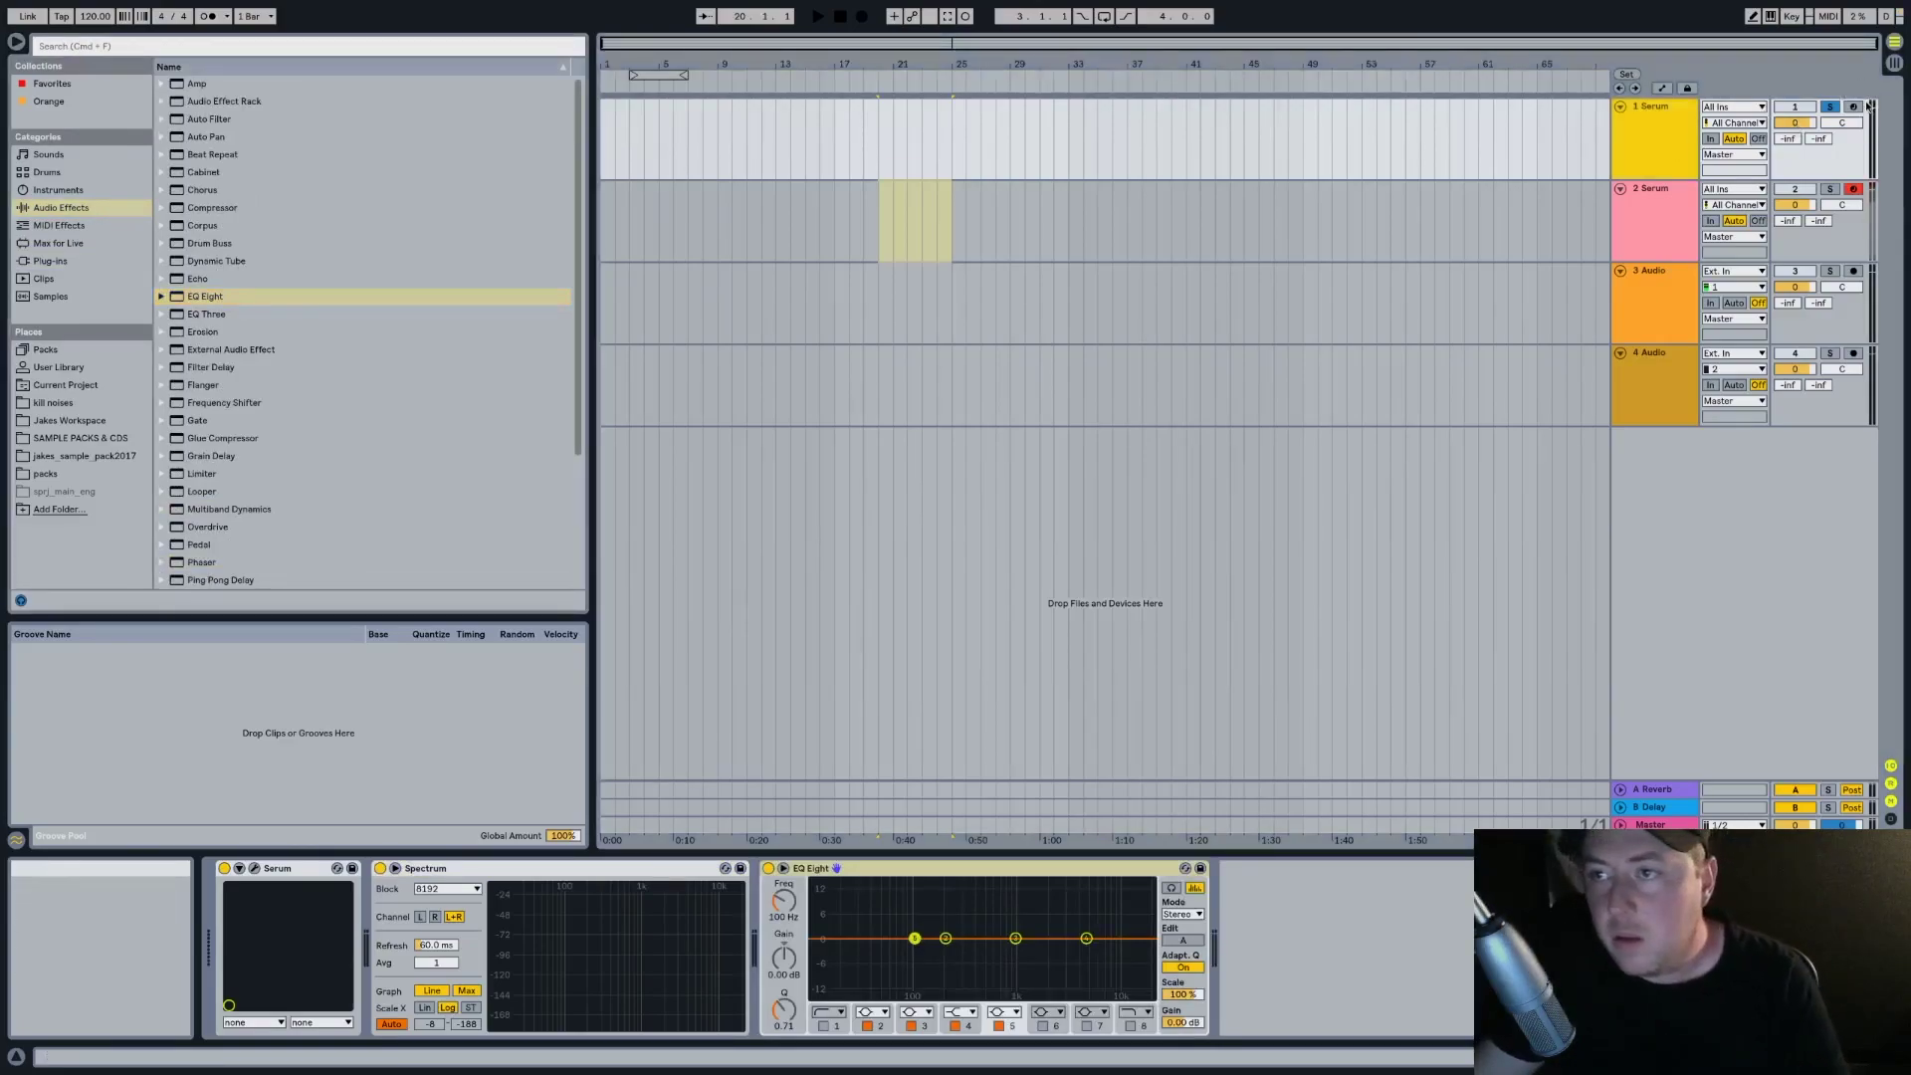
pyautogui.click(1853, 107)
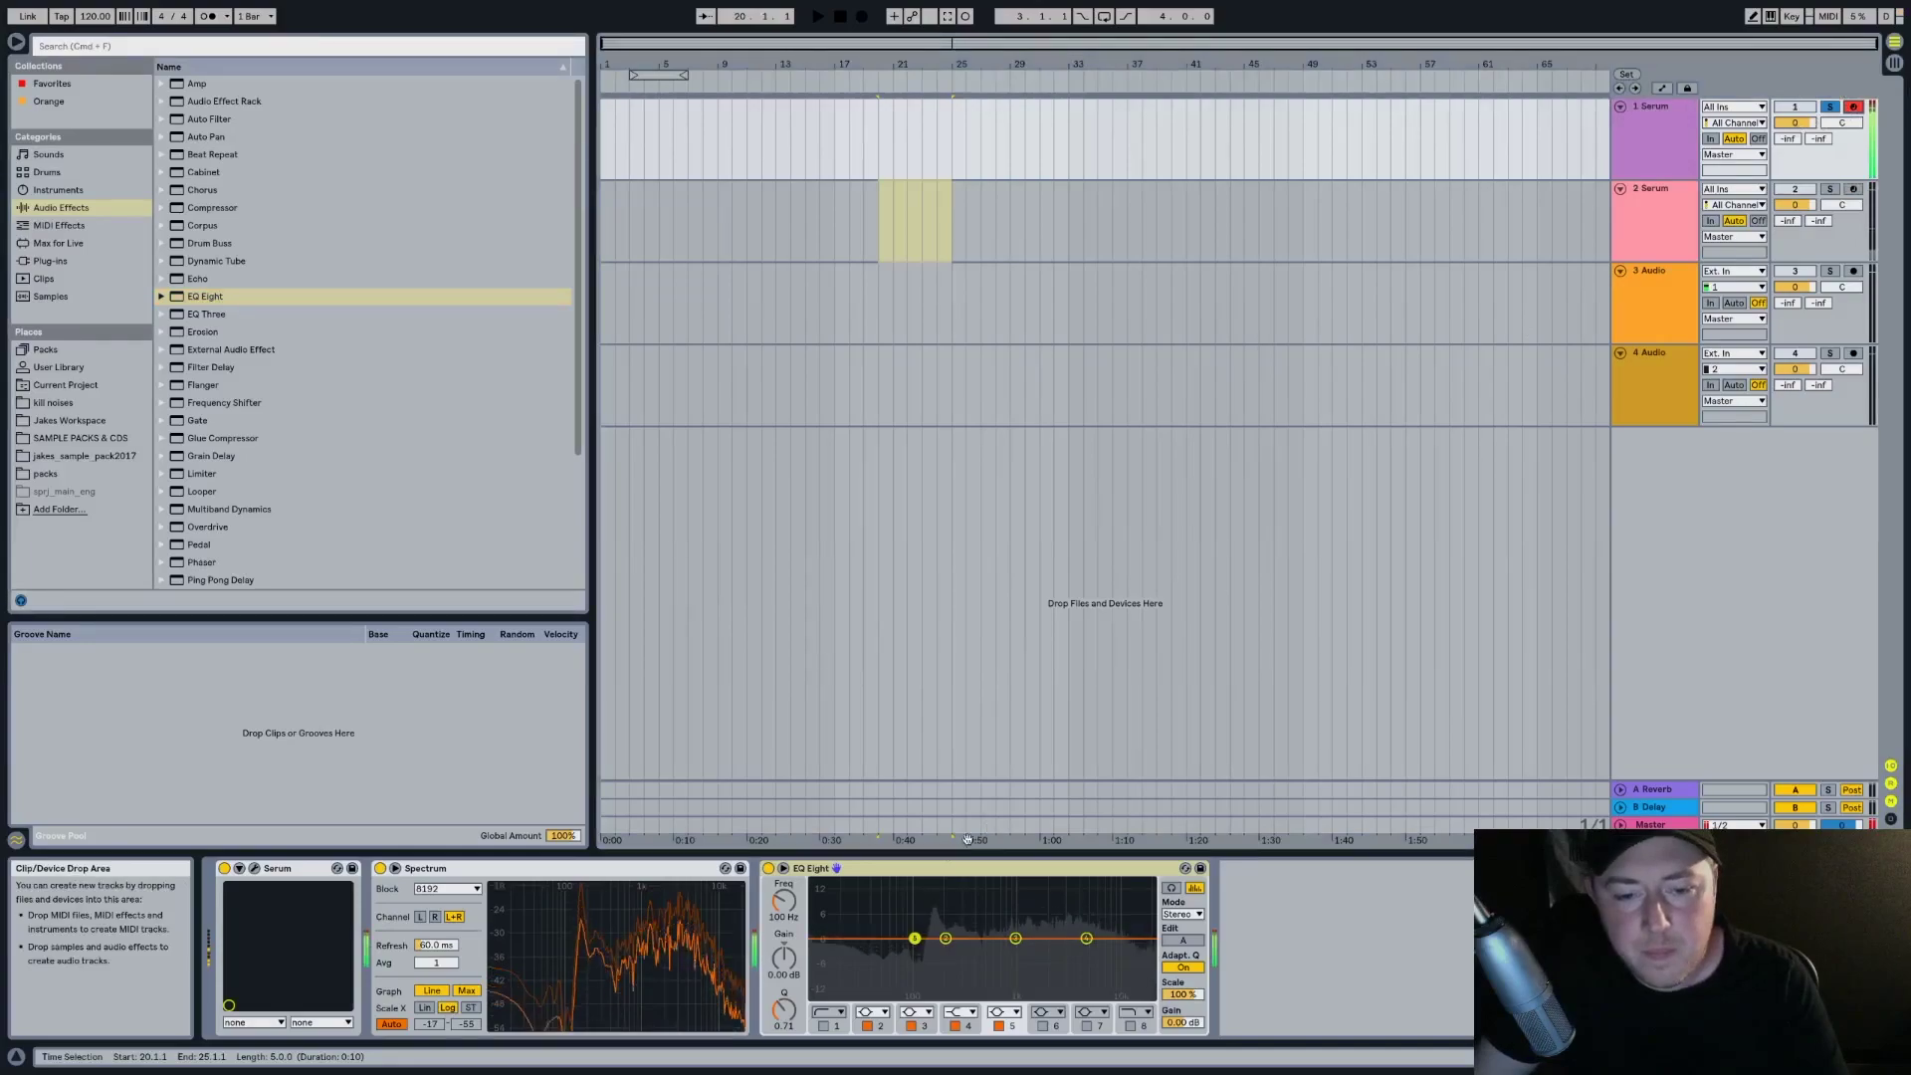
# Enable EQ Eight's band 1 as a 48 dB/octave low cut
pyautogui.click(824, 1026)
pyautogui.click(830, 1012)
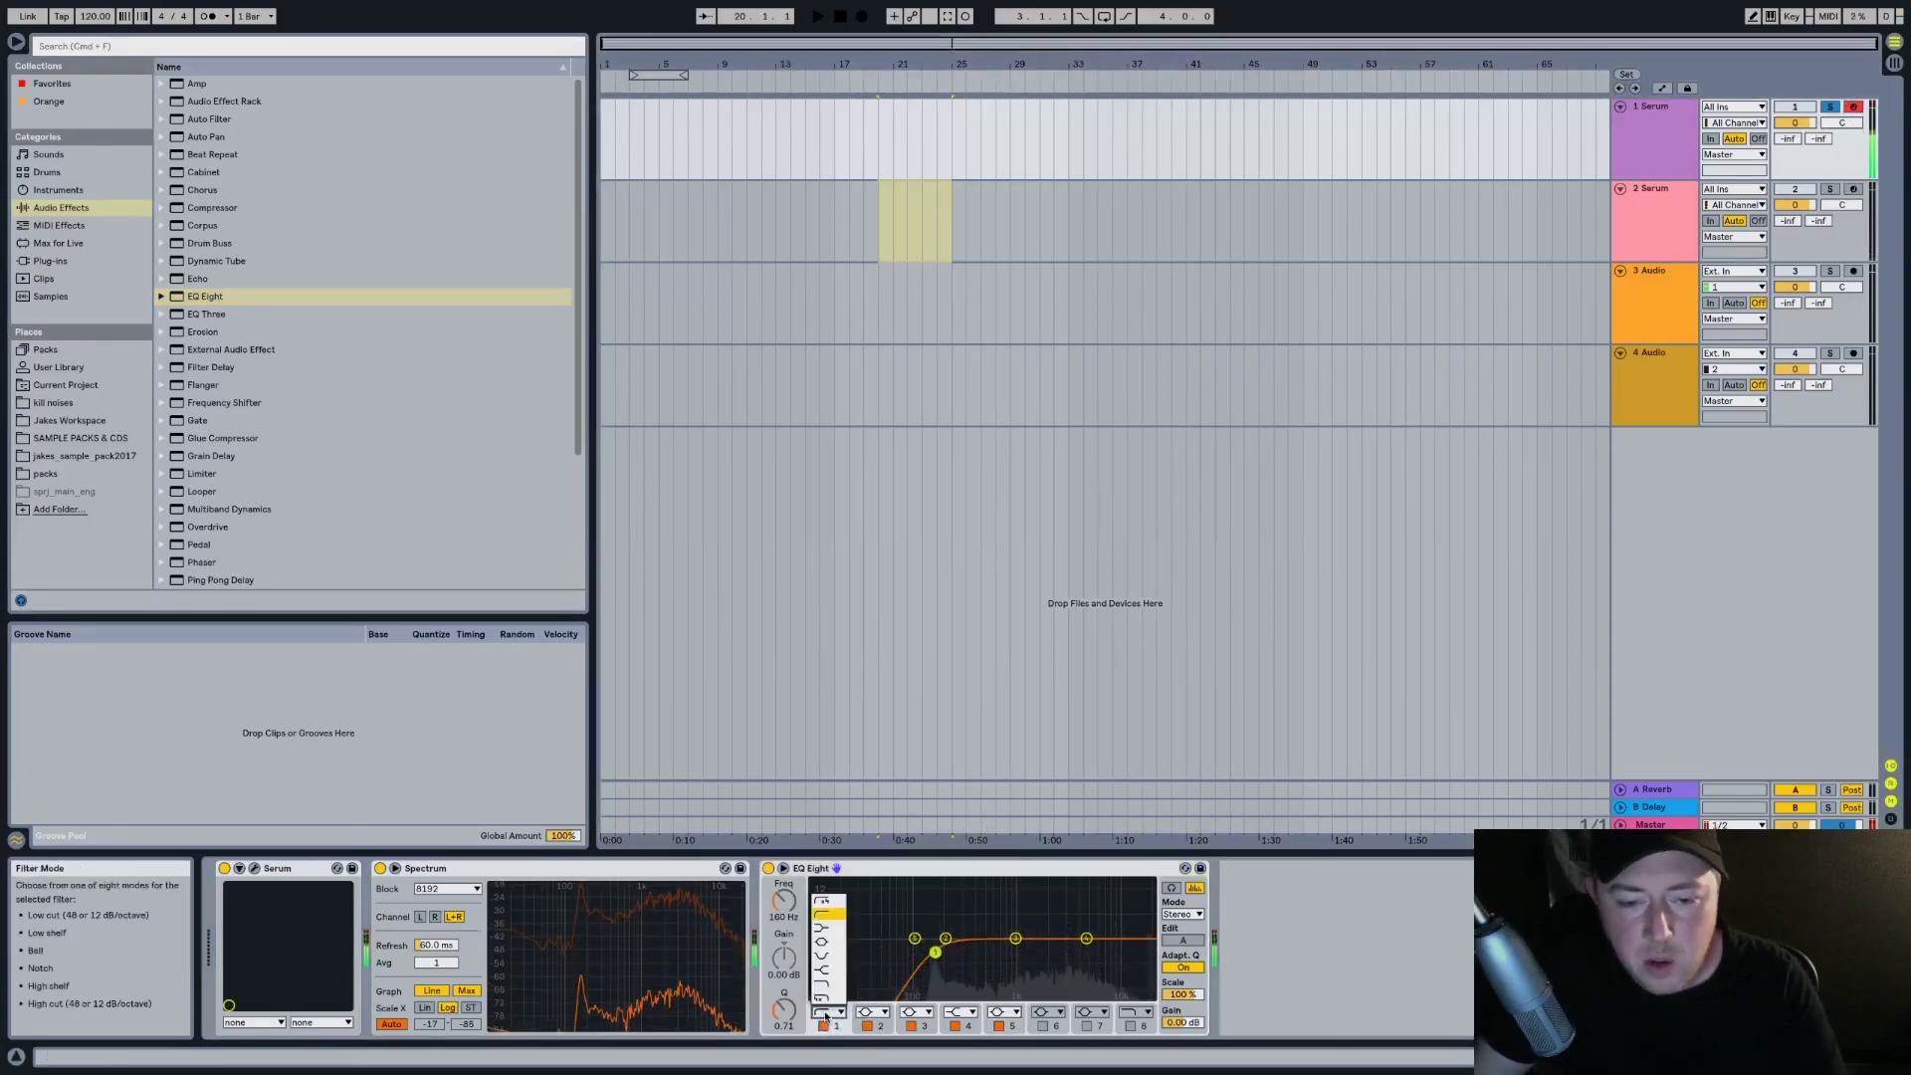
pyautogui.click(824, 901)
# Shape the EQ Eight curve with a low-mid dip, a 2.60 dB cut at 3.30 kHz and a 2.11 dB band 4 boost
pyautogui.moveTo(936, 952); pyautogui.dragTo(959, 883)
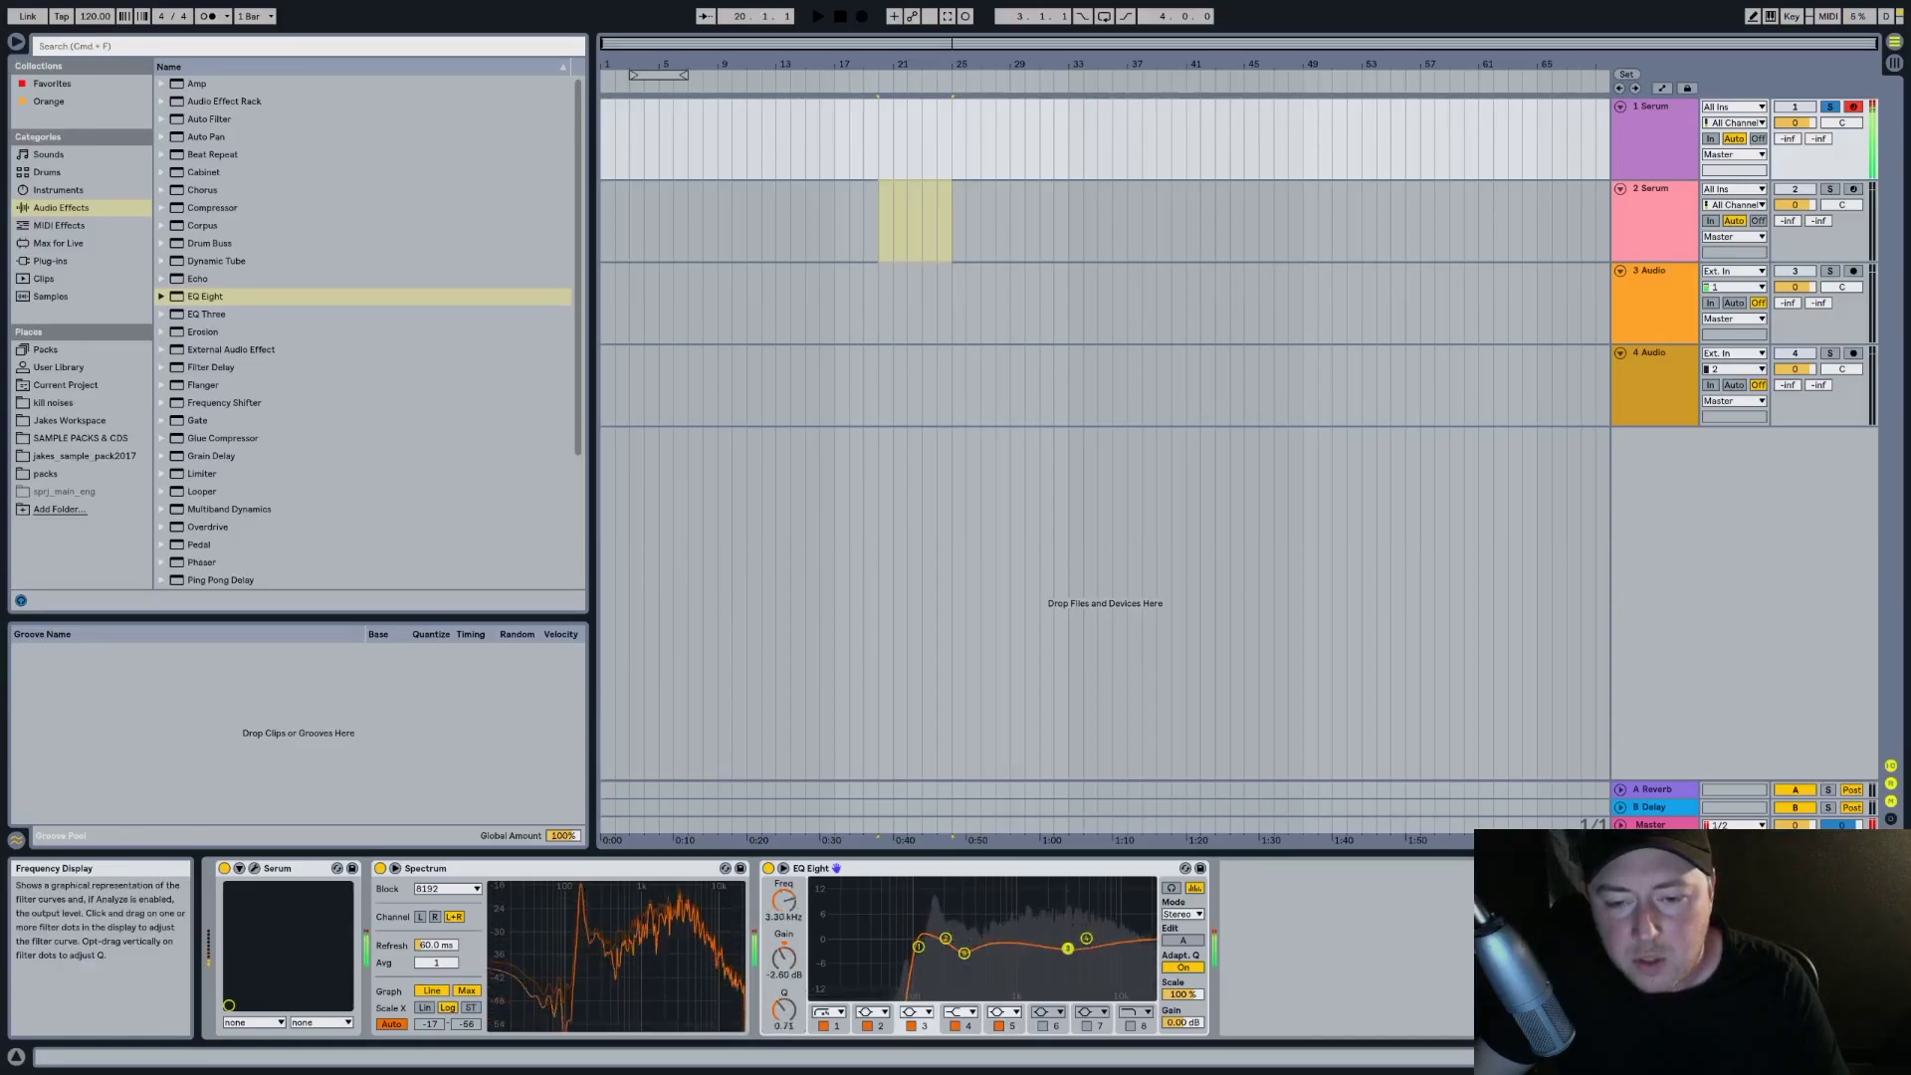
pyautogui.moveTo(784, 1010); pyautogui.dragTo(784, 1004)
pyautogui.moveTo(1086, 939); pyautogui.dragTo(1089, 926)
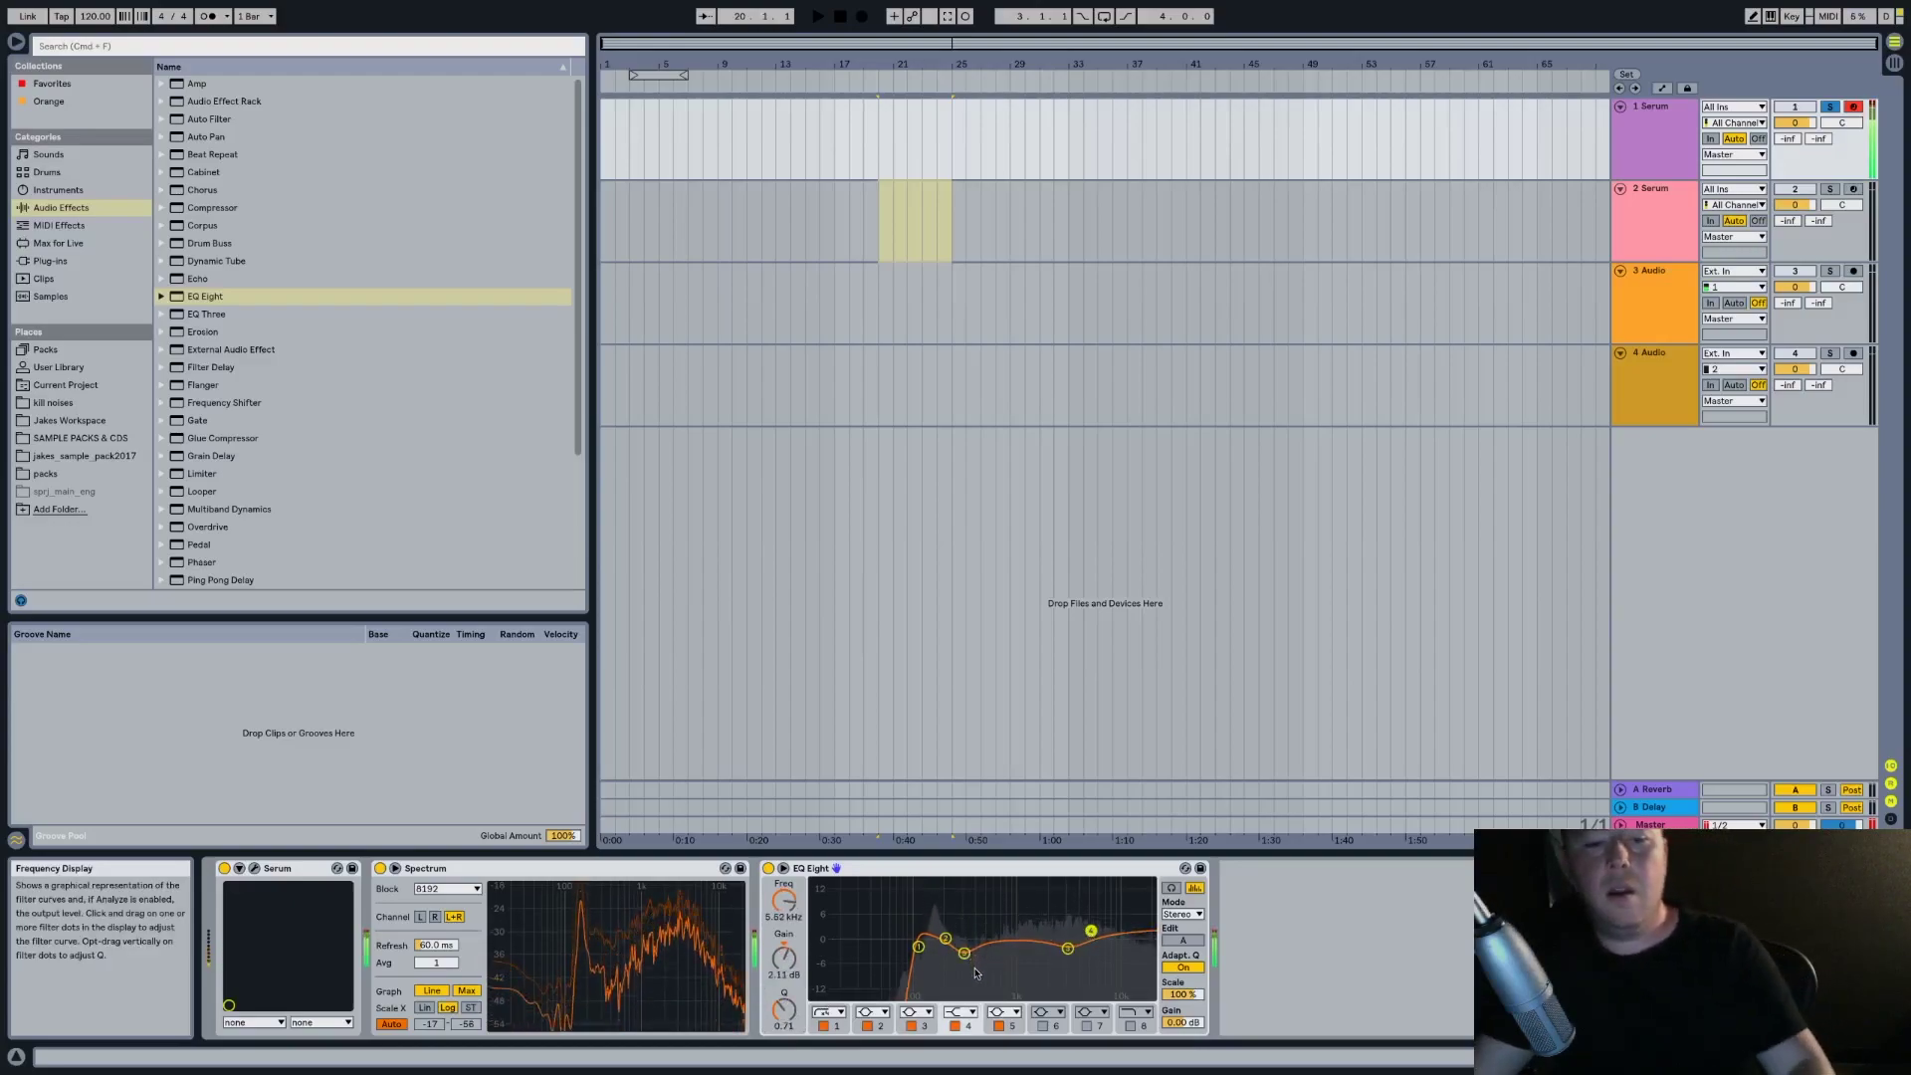
# Open Serum on the first track and steepen LFO 3's falling envelope by lowering its middle point, with the rate at 3.1 Hz
pyautogui.click(254, 869)
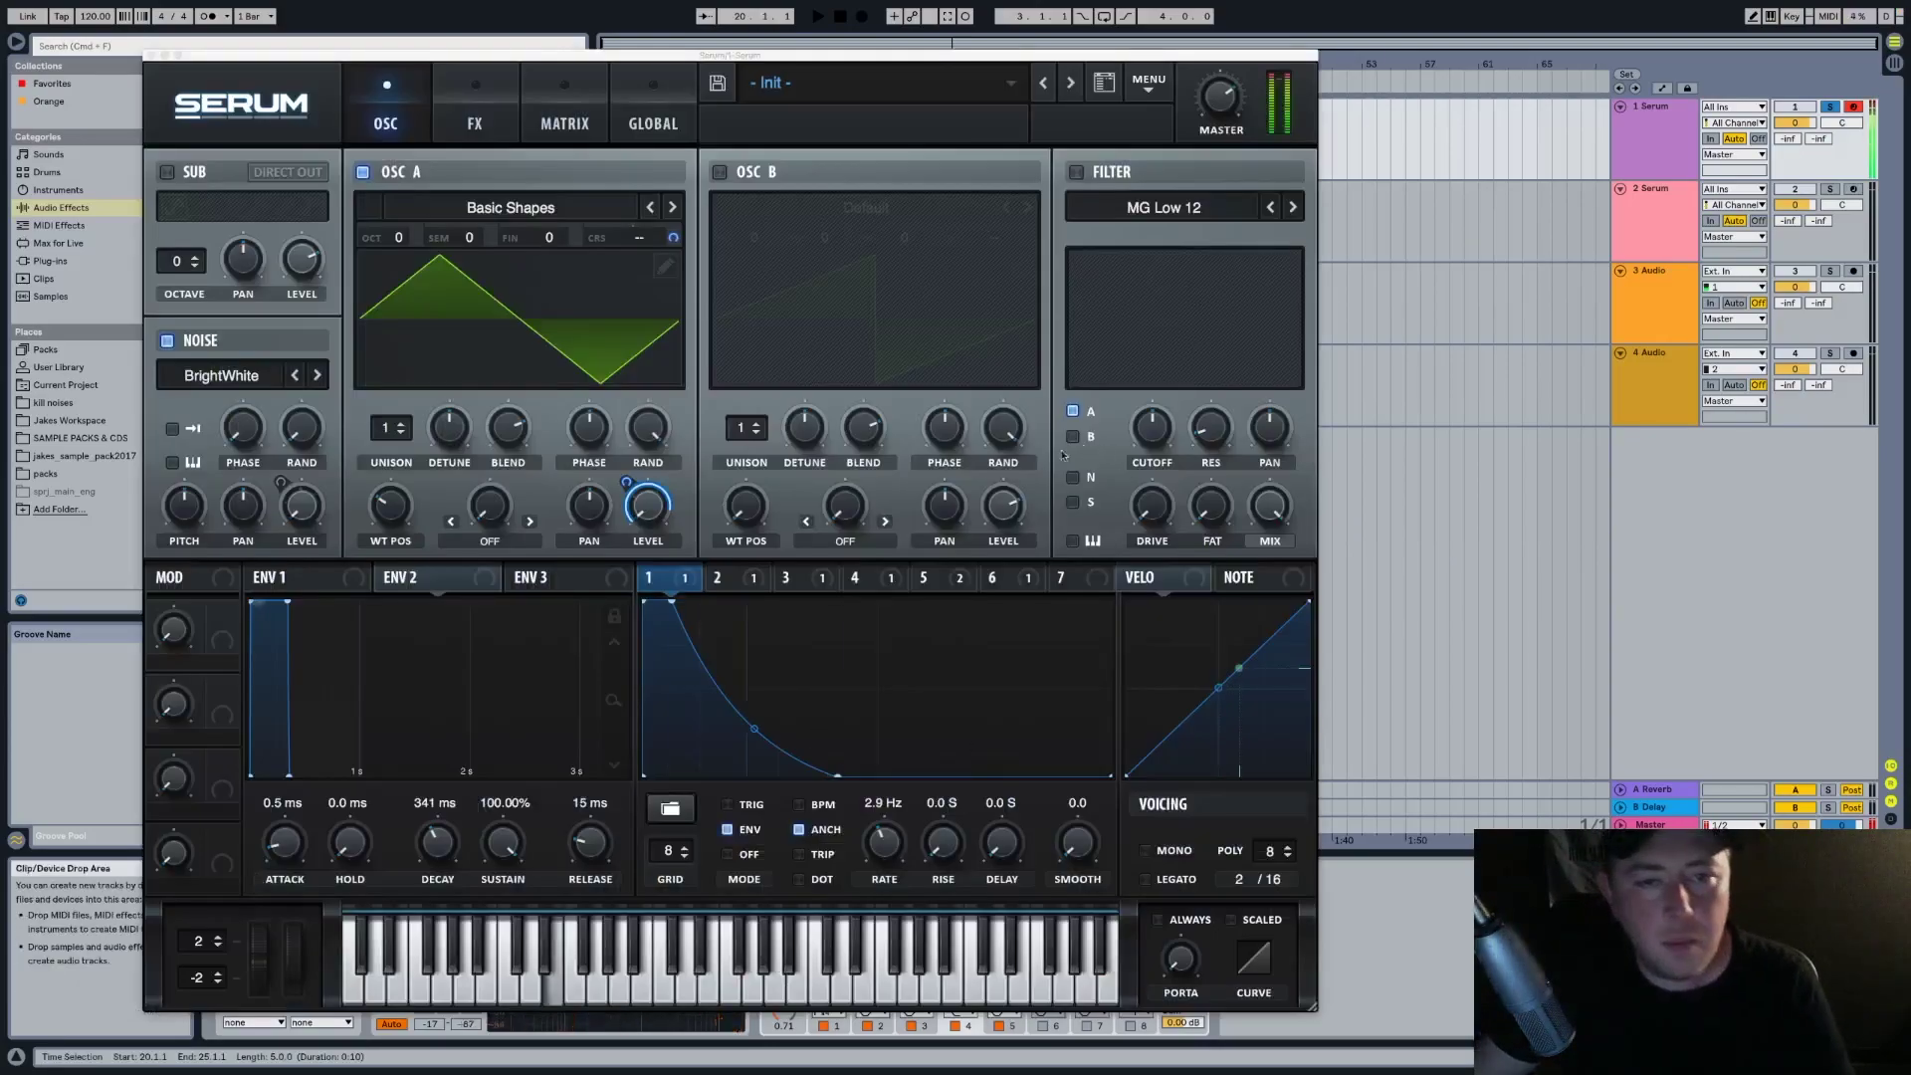
pyautogui.click(717, 578)
pyautogui.click(786, 577)
pyautogui.click(854, 577)
pyautogui.click(786, 578)
pyautogui.scroll(-3, 891, 858)
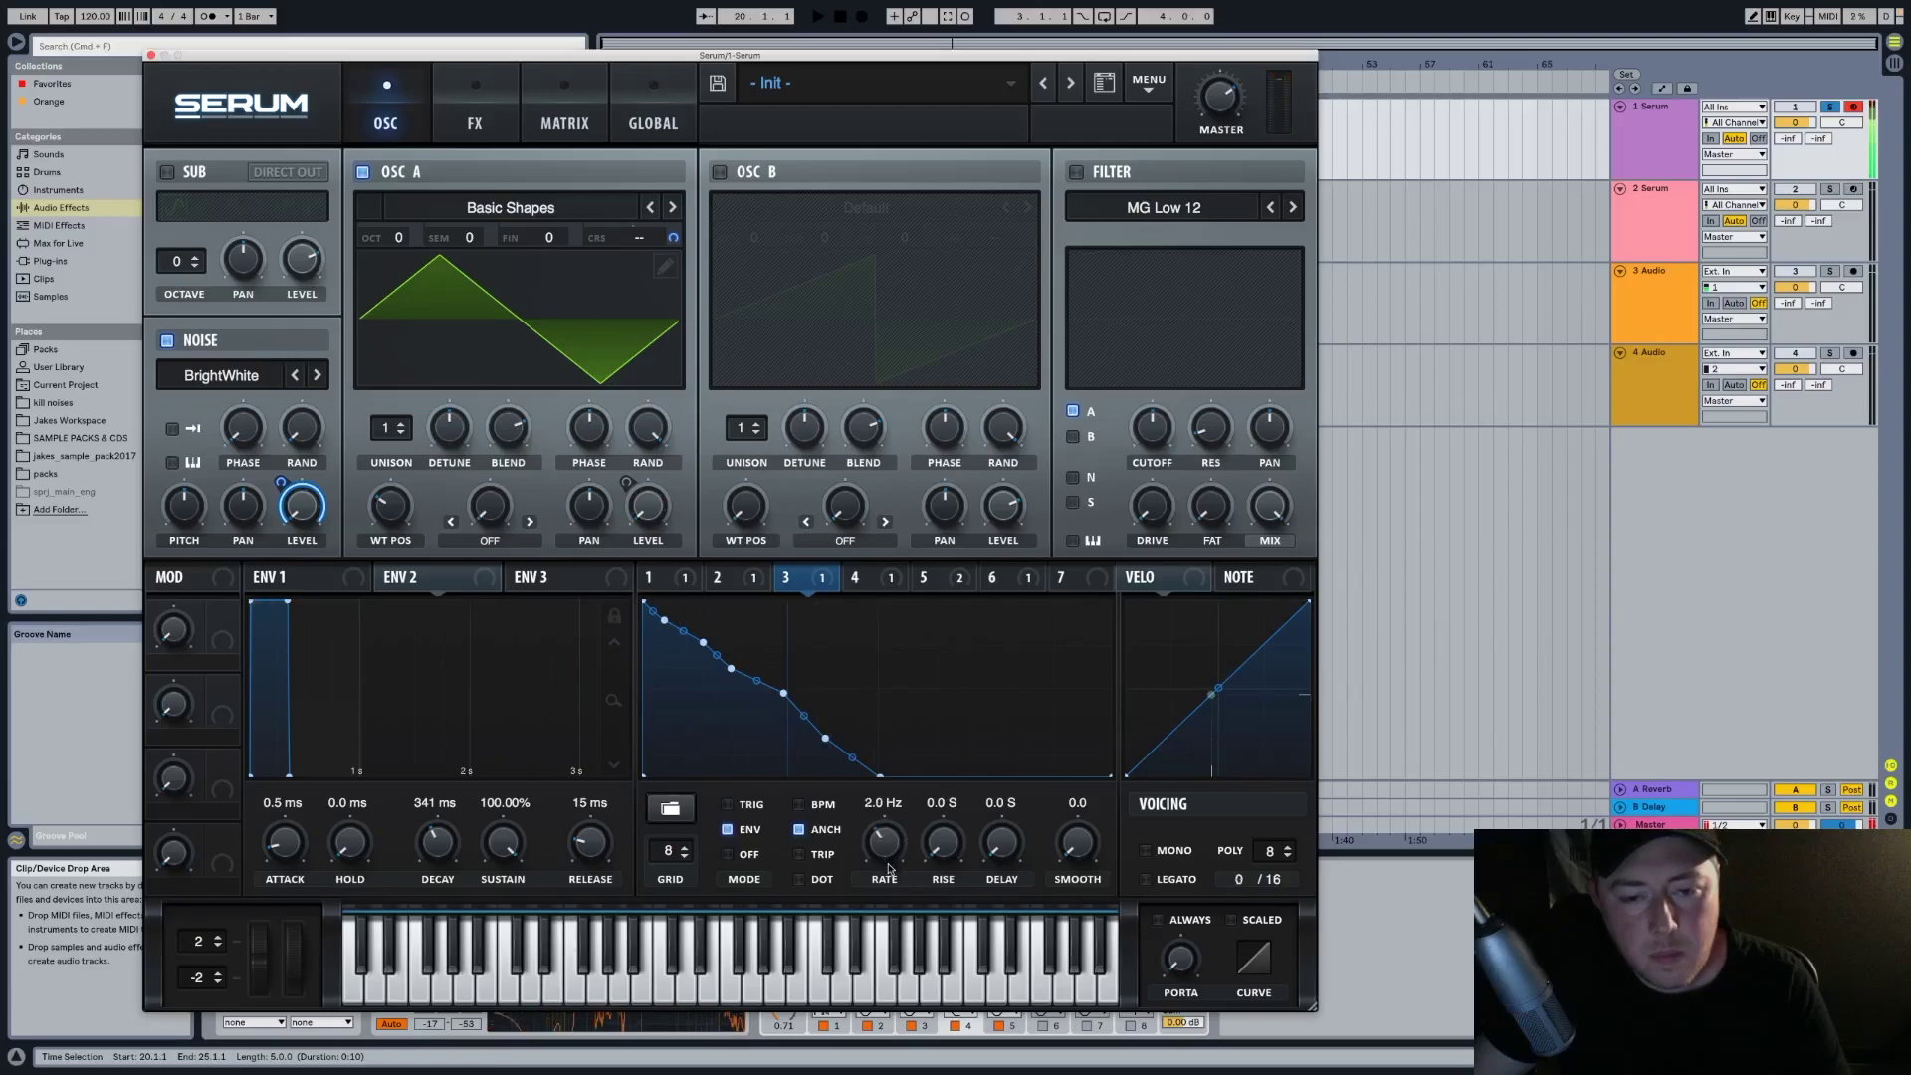
pyautogui.moveTo(784, 692); pyautogui.dragTo(783, 720)
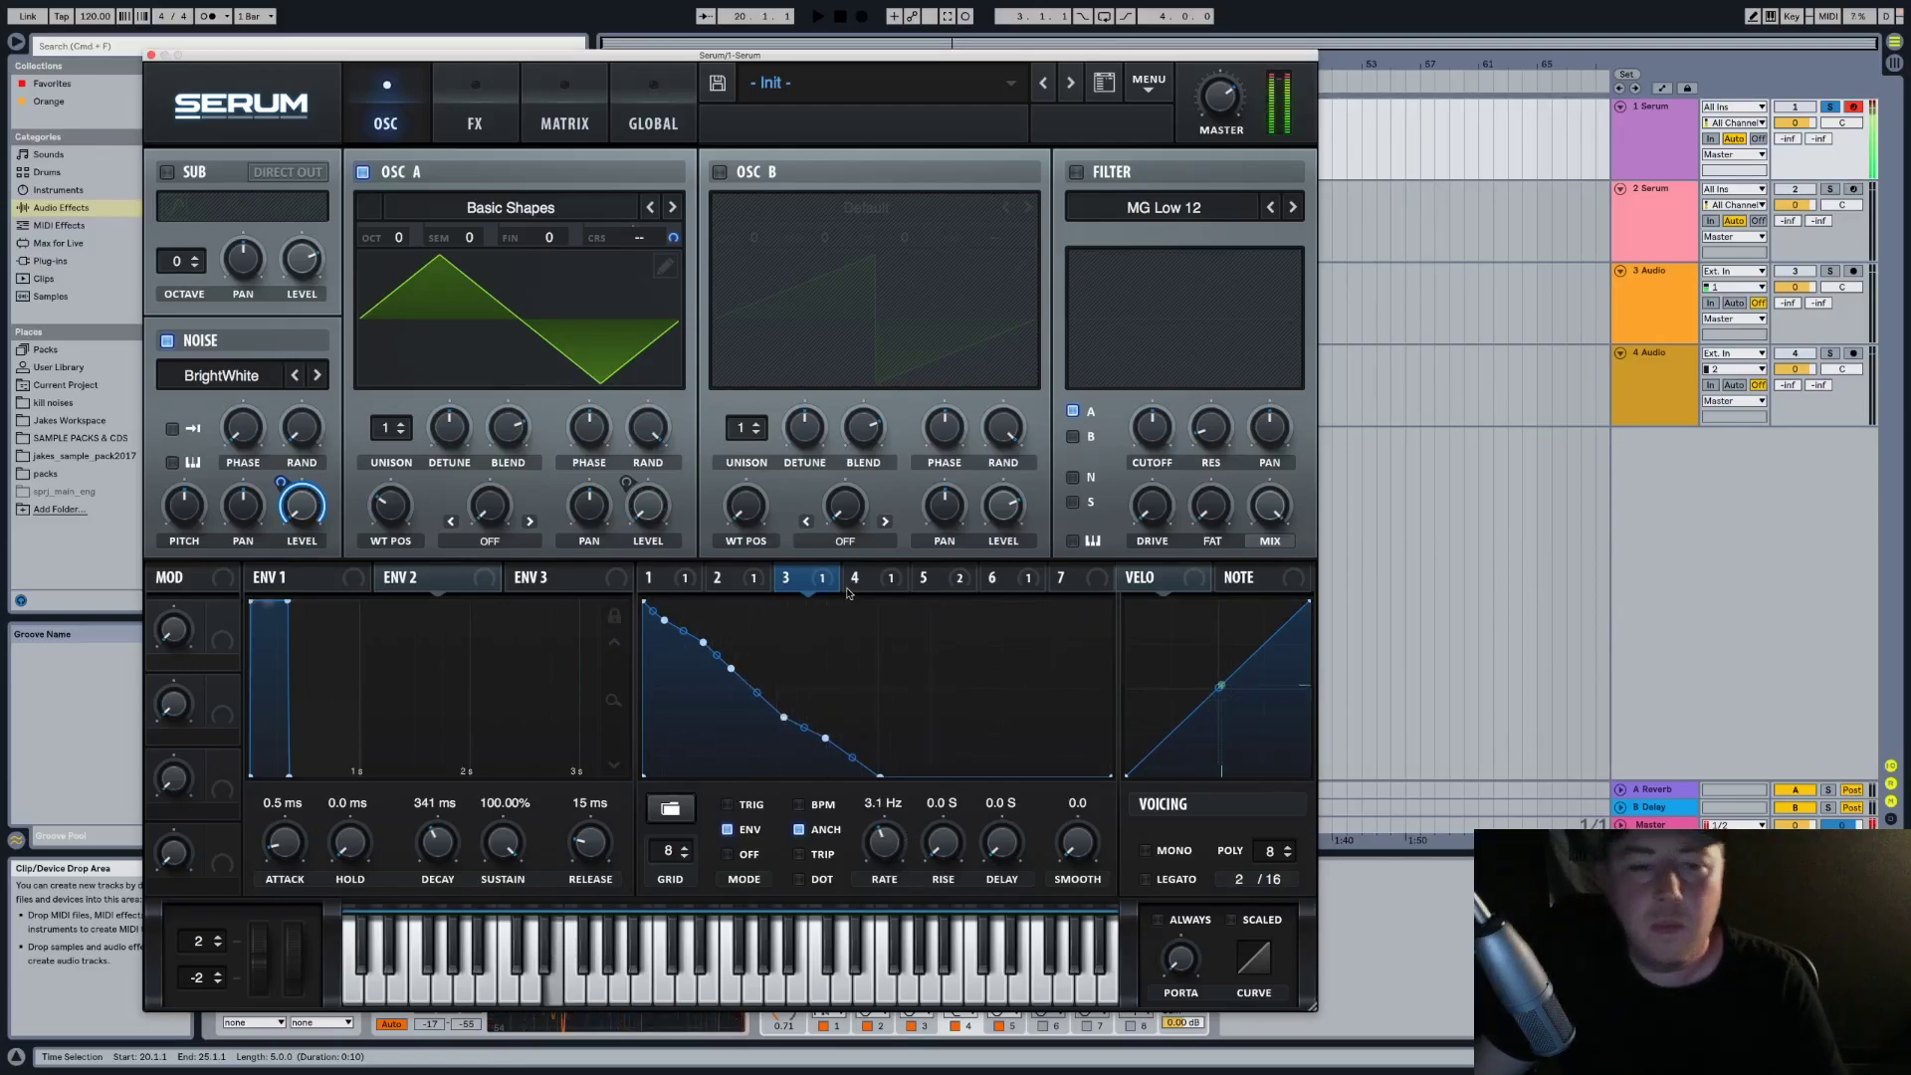
# Set LFO 2's rate to 5.4 Hz and shorten LFO 1's decay curve at a rate of 2.4 Hz
pyautogui.click(717, 577)
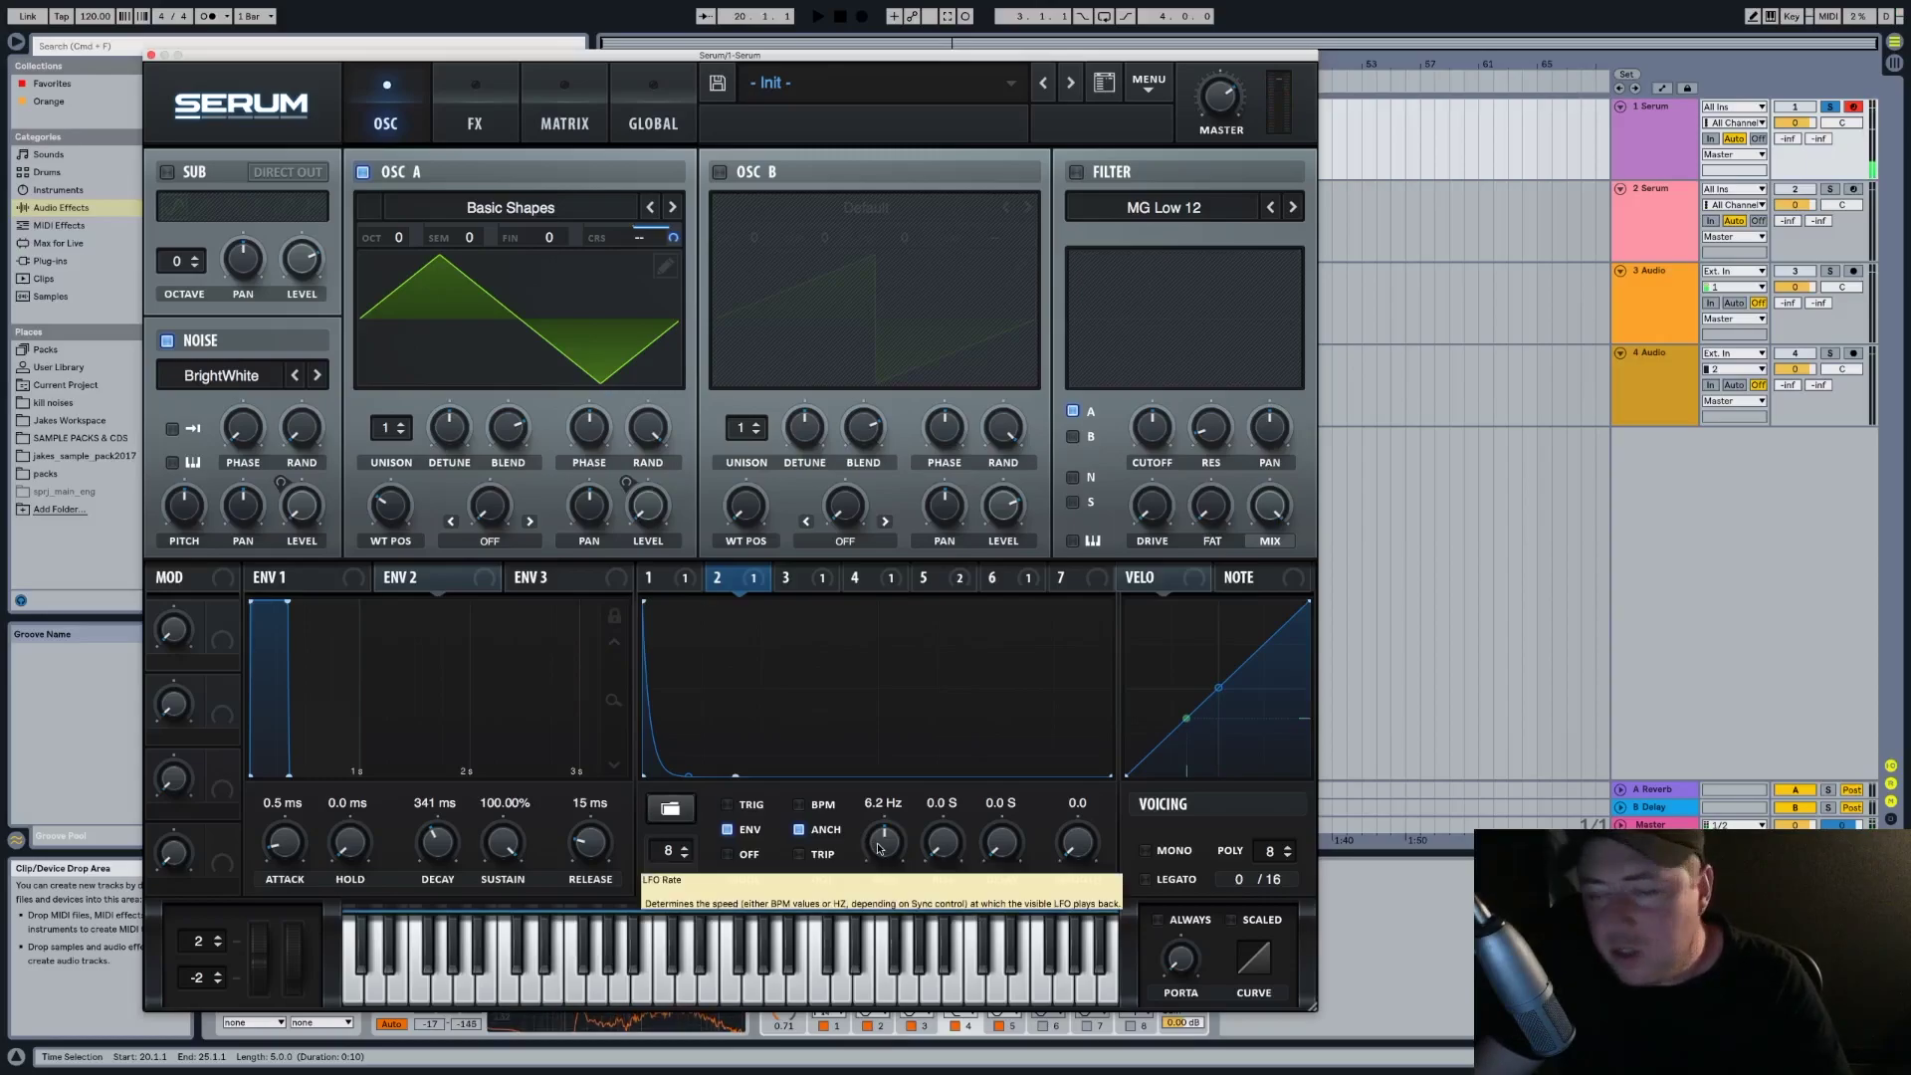
pyautogui.moveTo(881, 849); pyautogui.dragTo(881, 852)
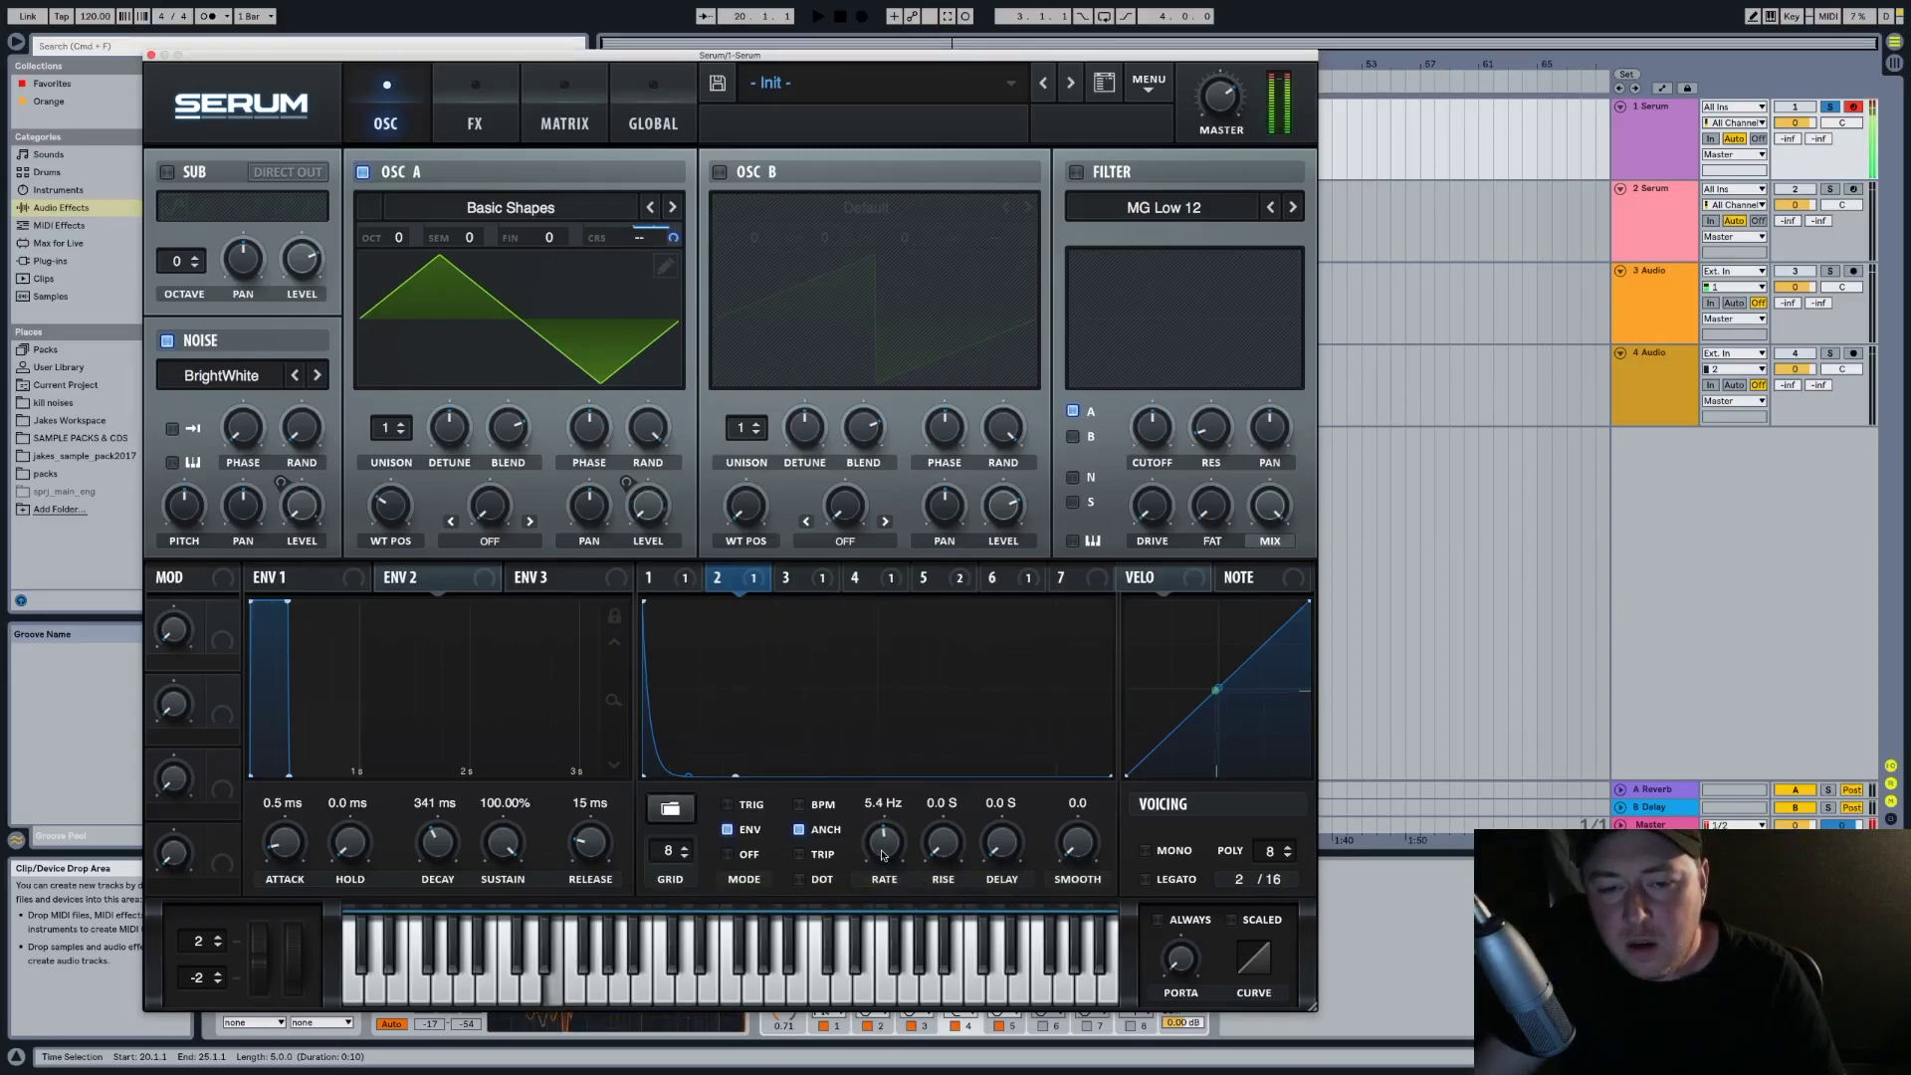
pyautogui.click(648, 577)
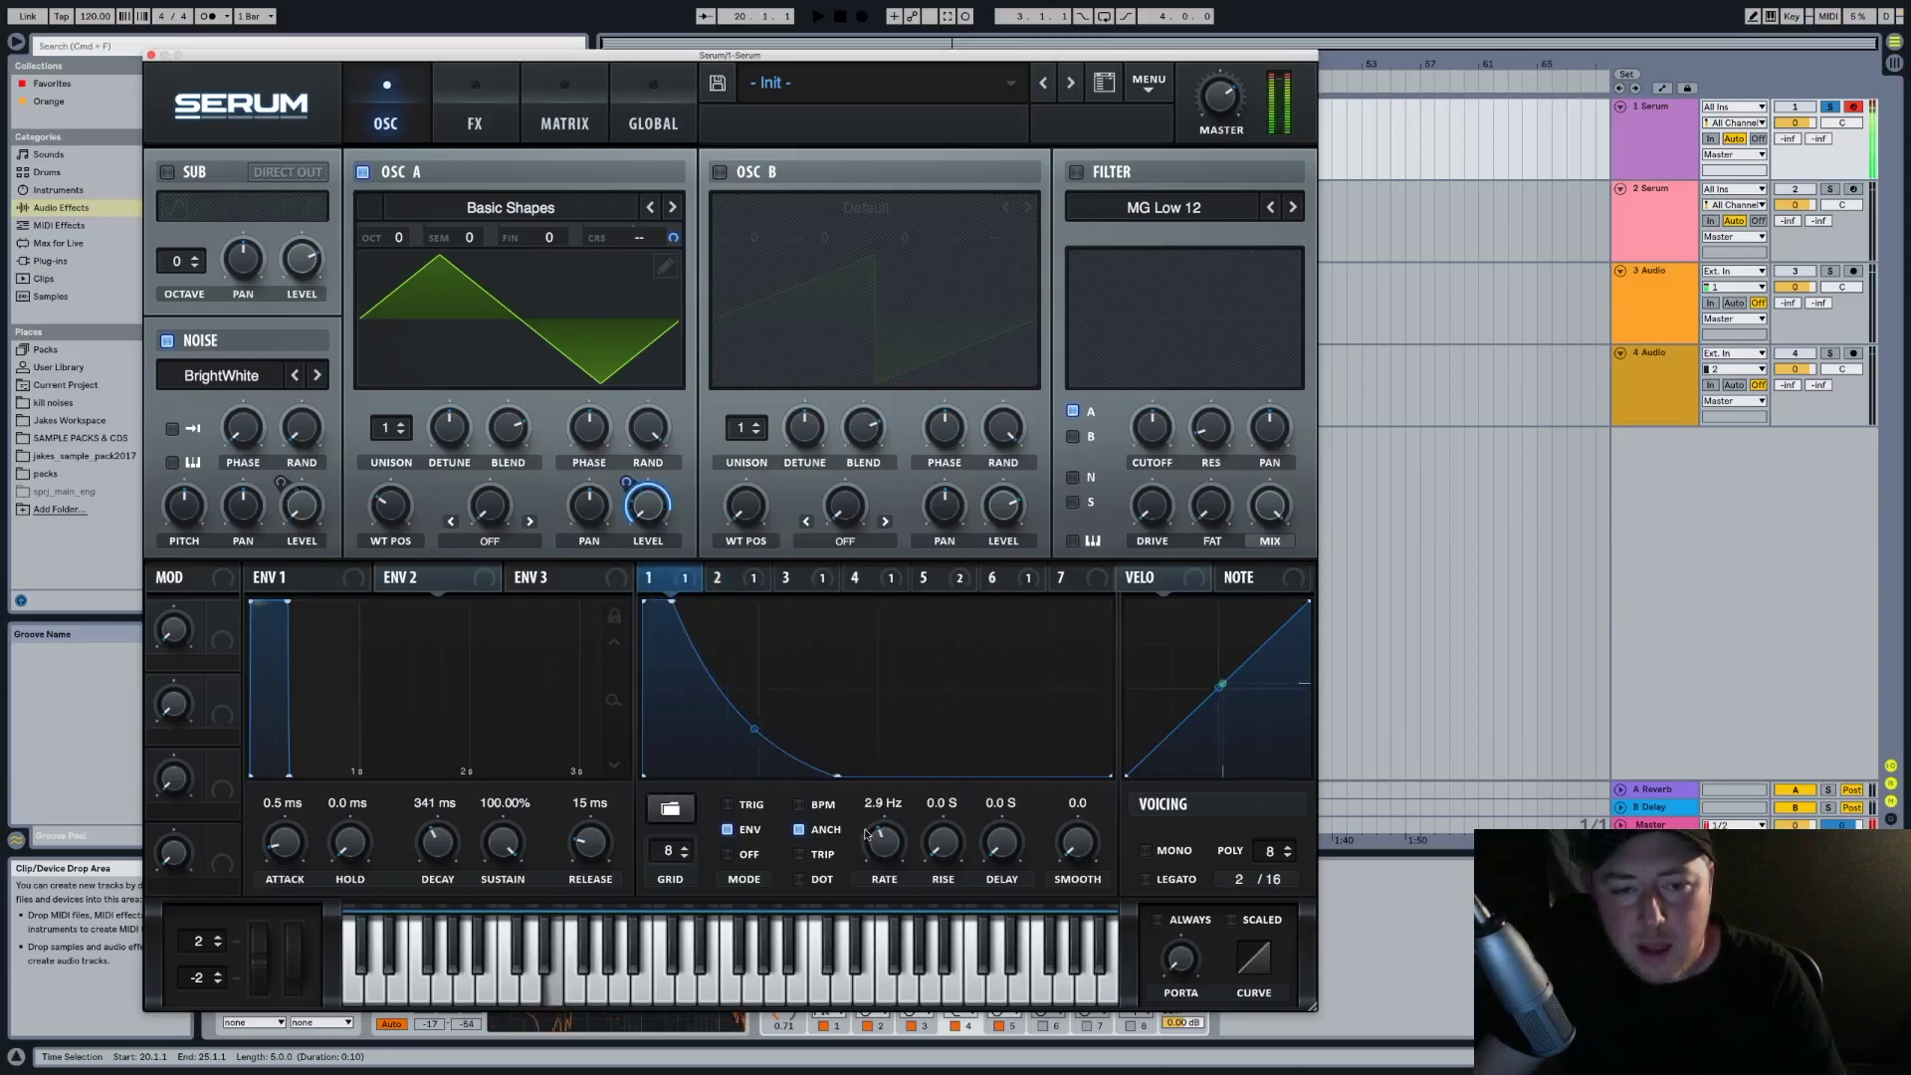
pyautogui.doubleClick(737, 749)
pyautogui.moveTo(737, 748); pyautogui.dragTo(753, 783)
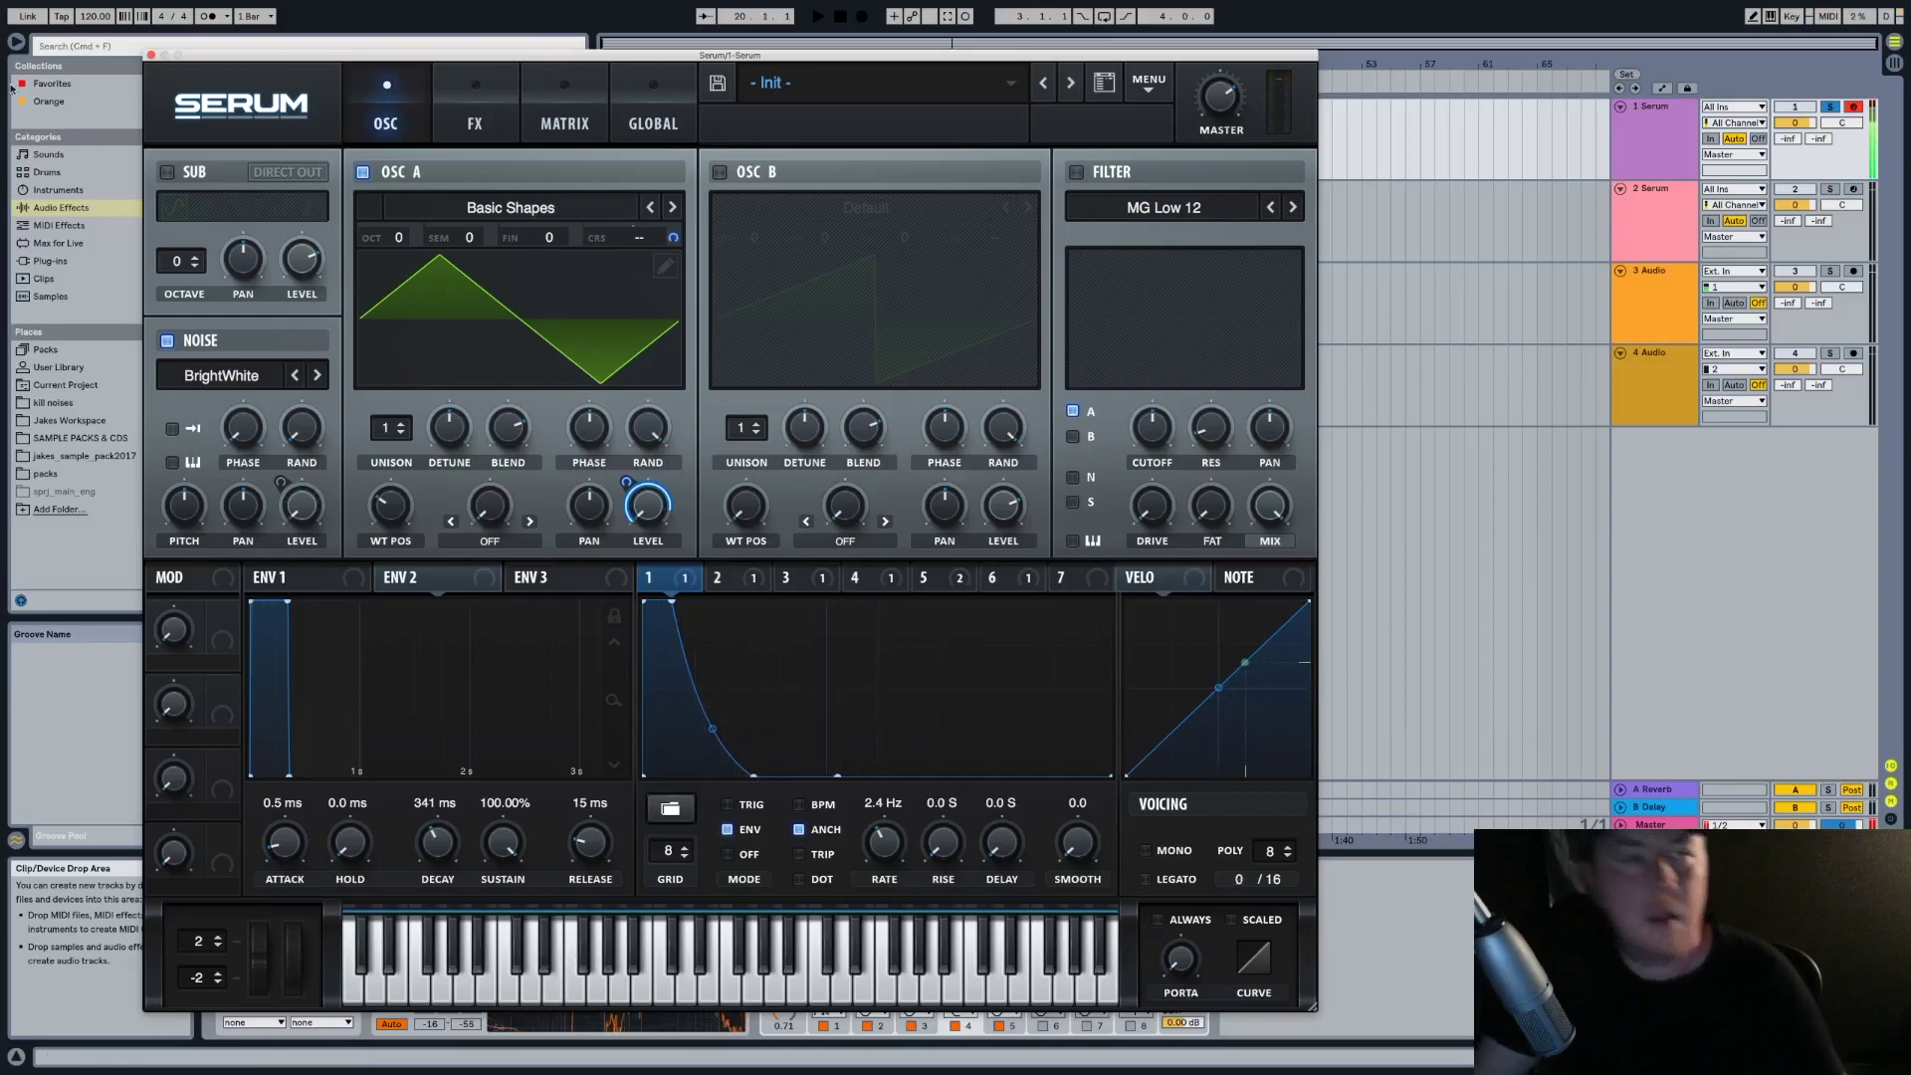
pyautogui.click(150, 54)
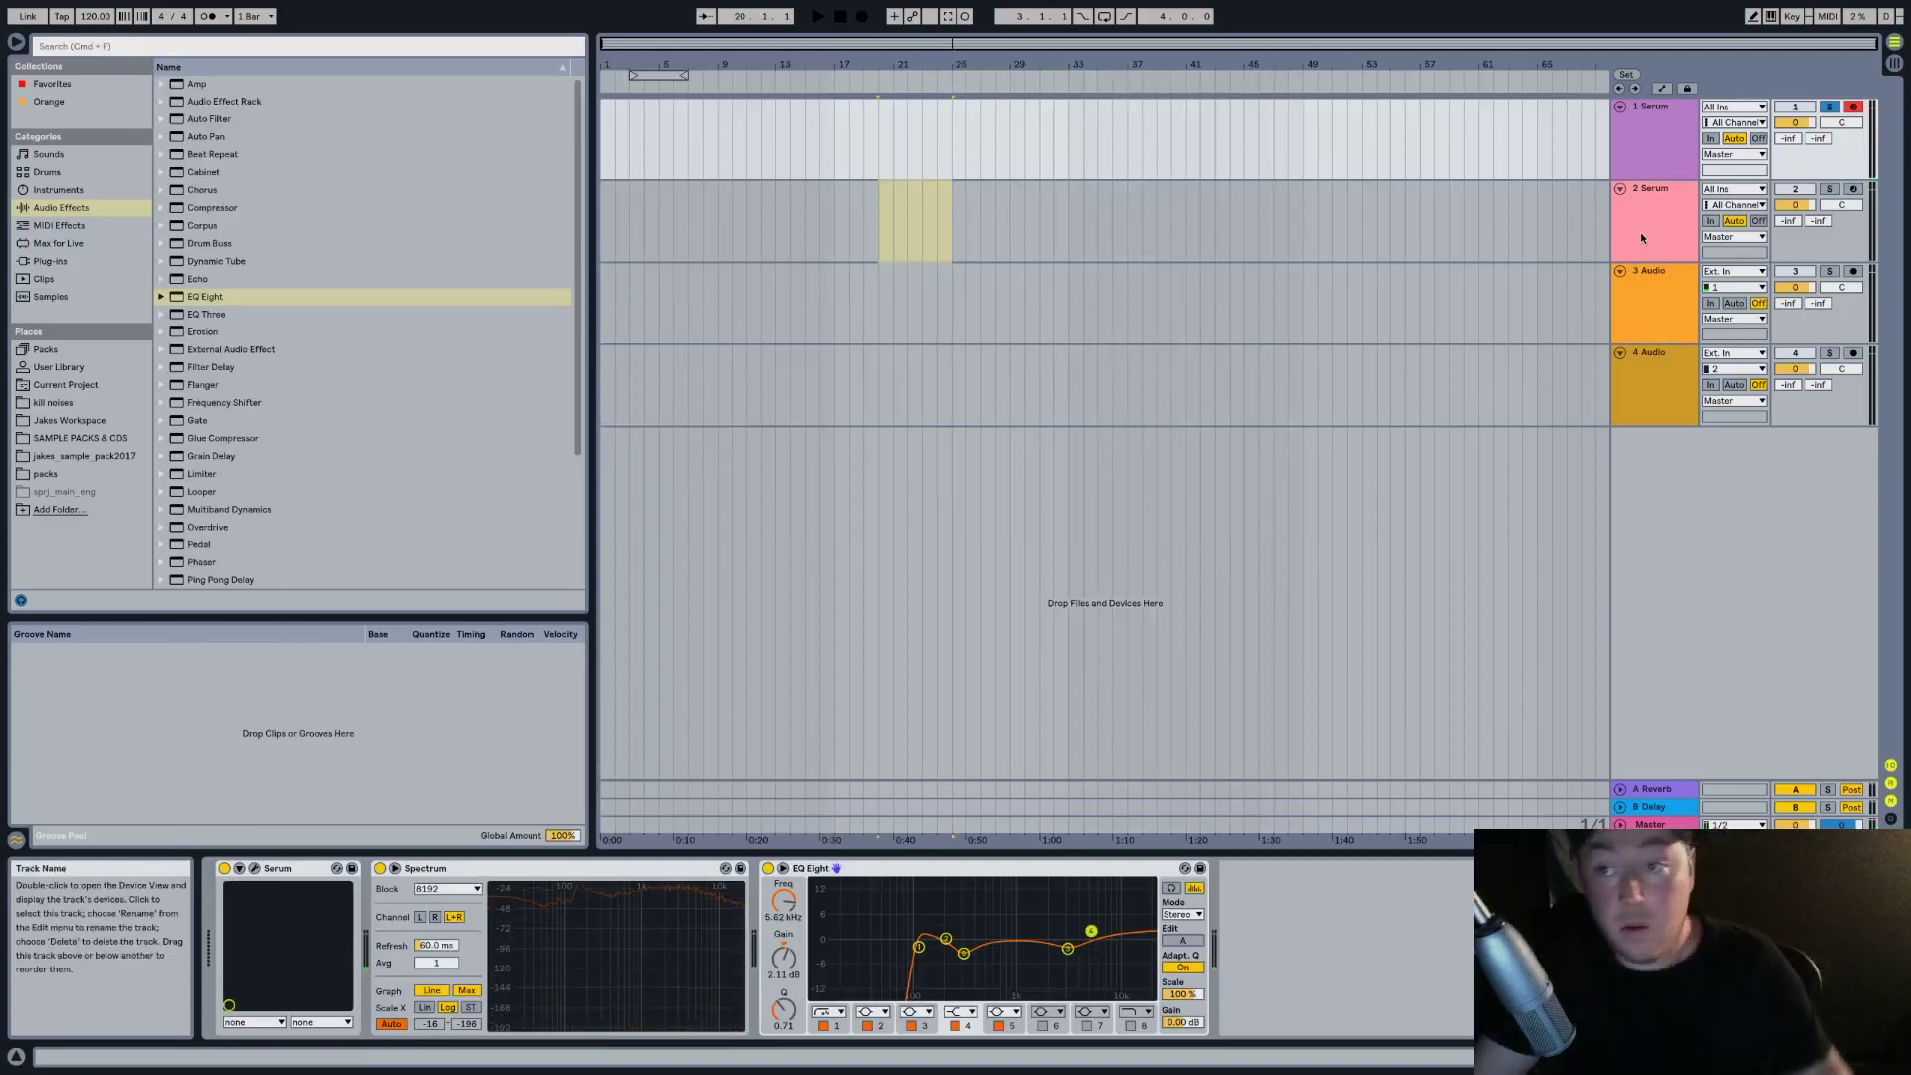
# Add Saturator after EQ Eight on the first Serum track, with 1.71 dB of drive and a raised color base
pyautogui.scroll(-1, 266, 450)
pyautogui.scroll(-8, 265, 450)
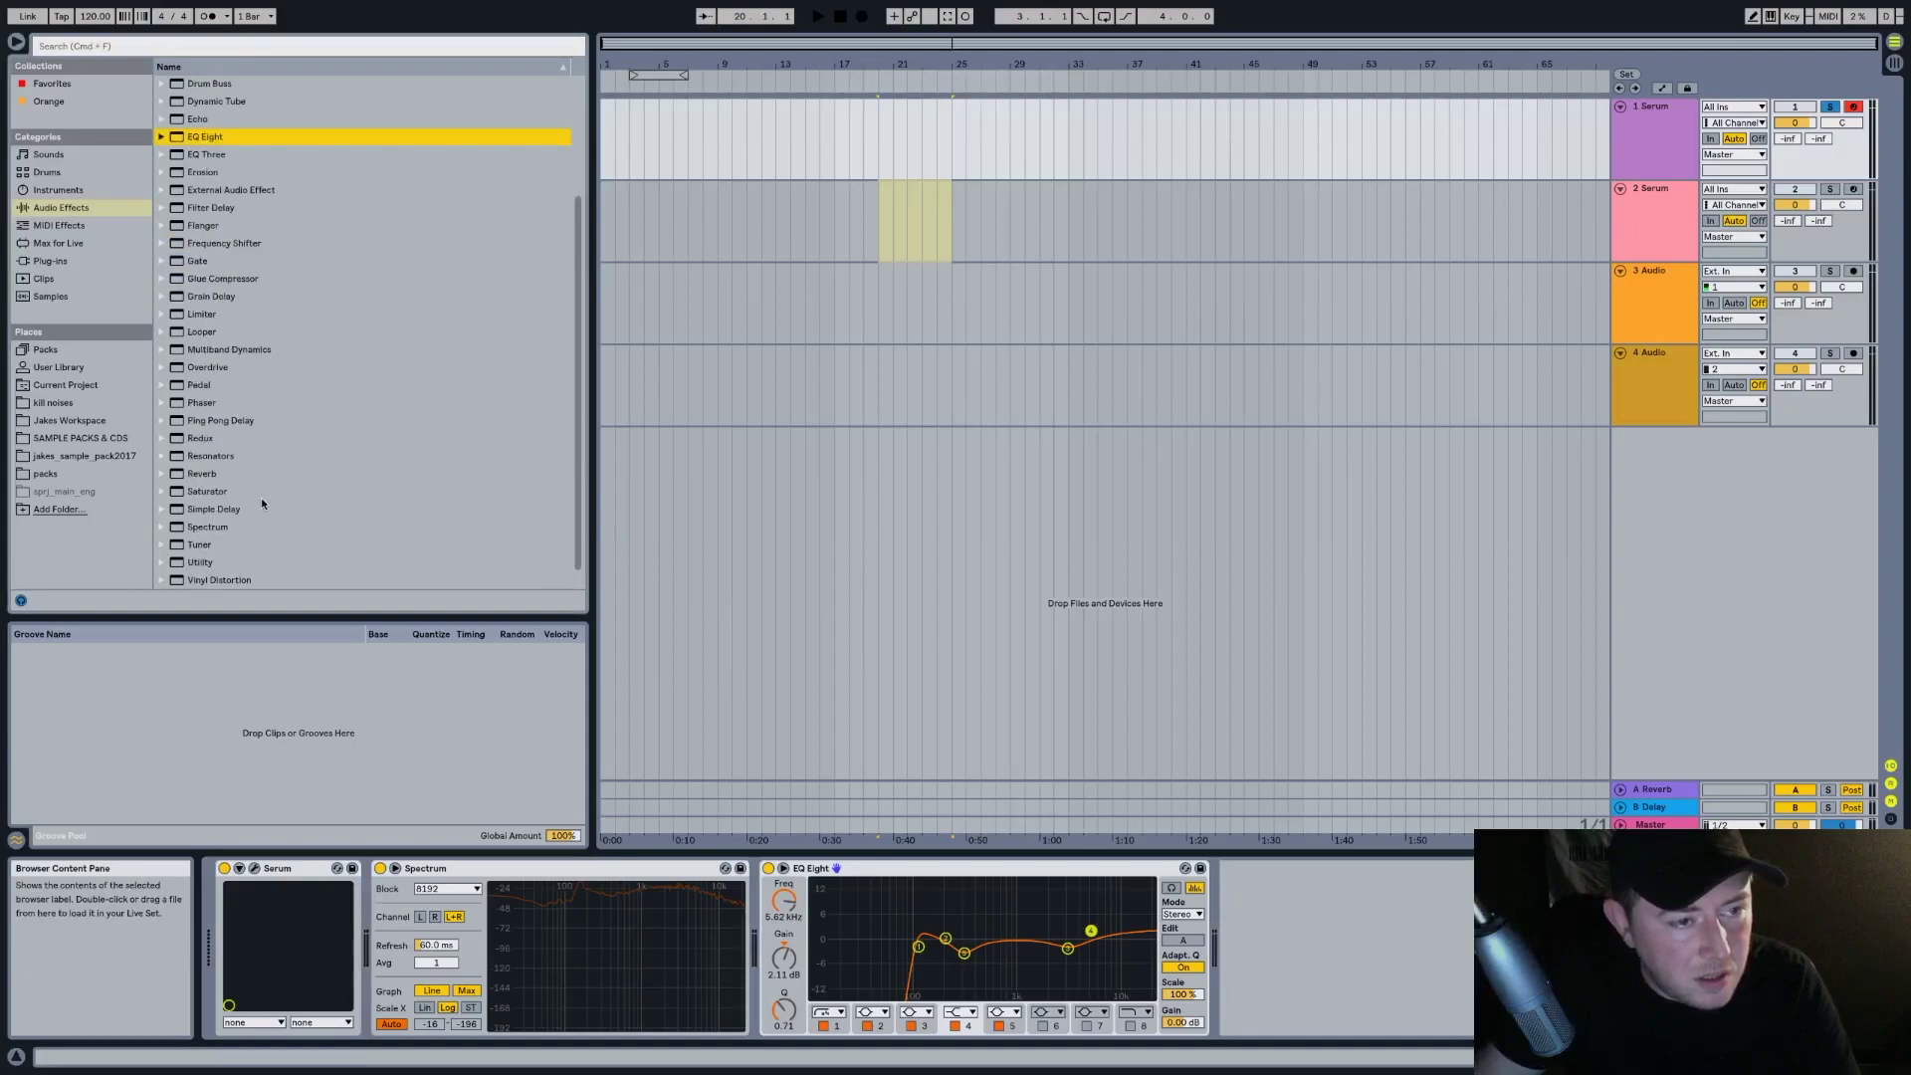
pyautogui.doubleClick(261, 492)
pyautogui.moveTo(1241, 910); pyautogui.dragTo(1242, 912)
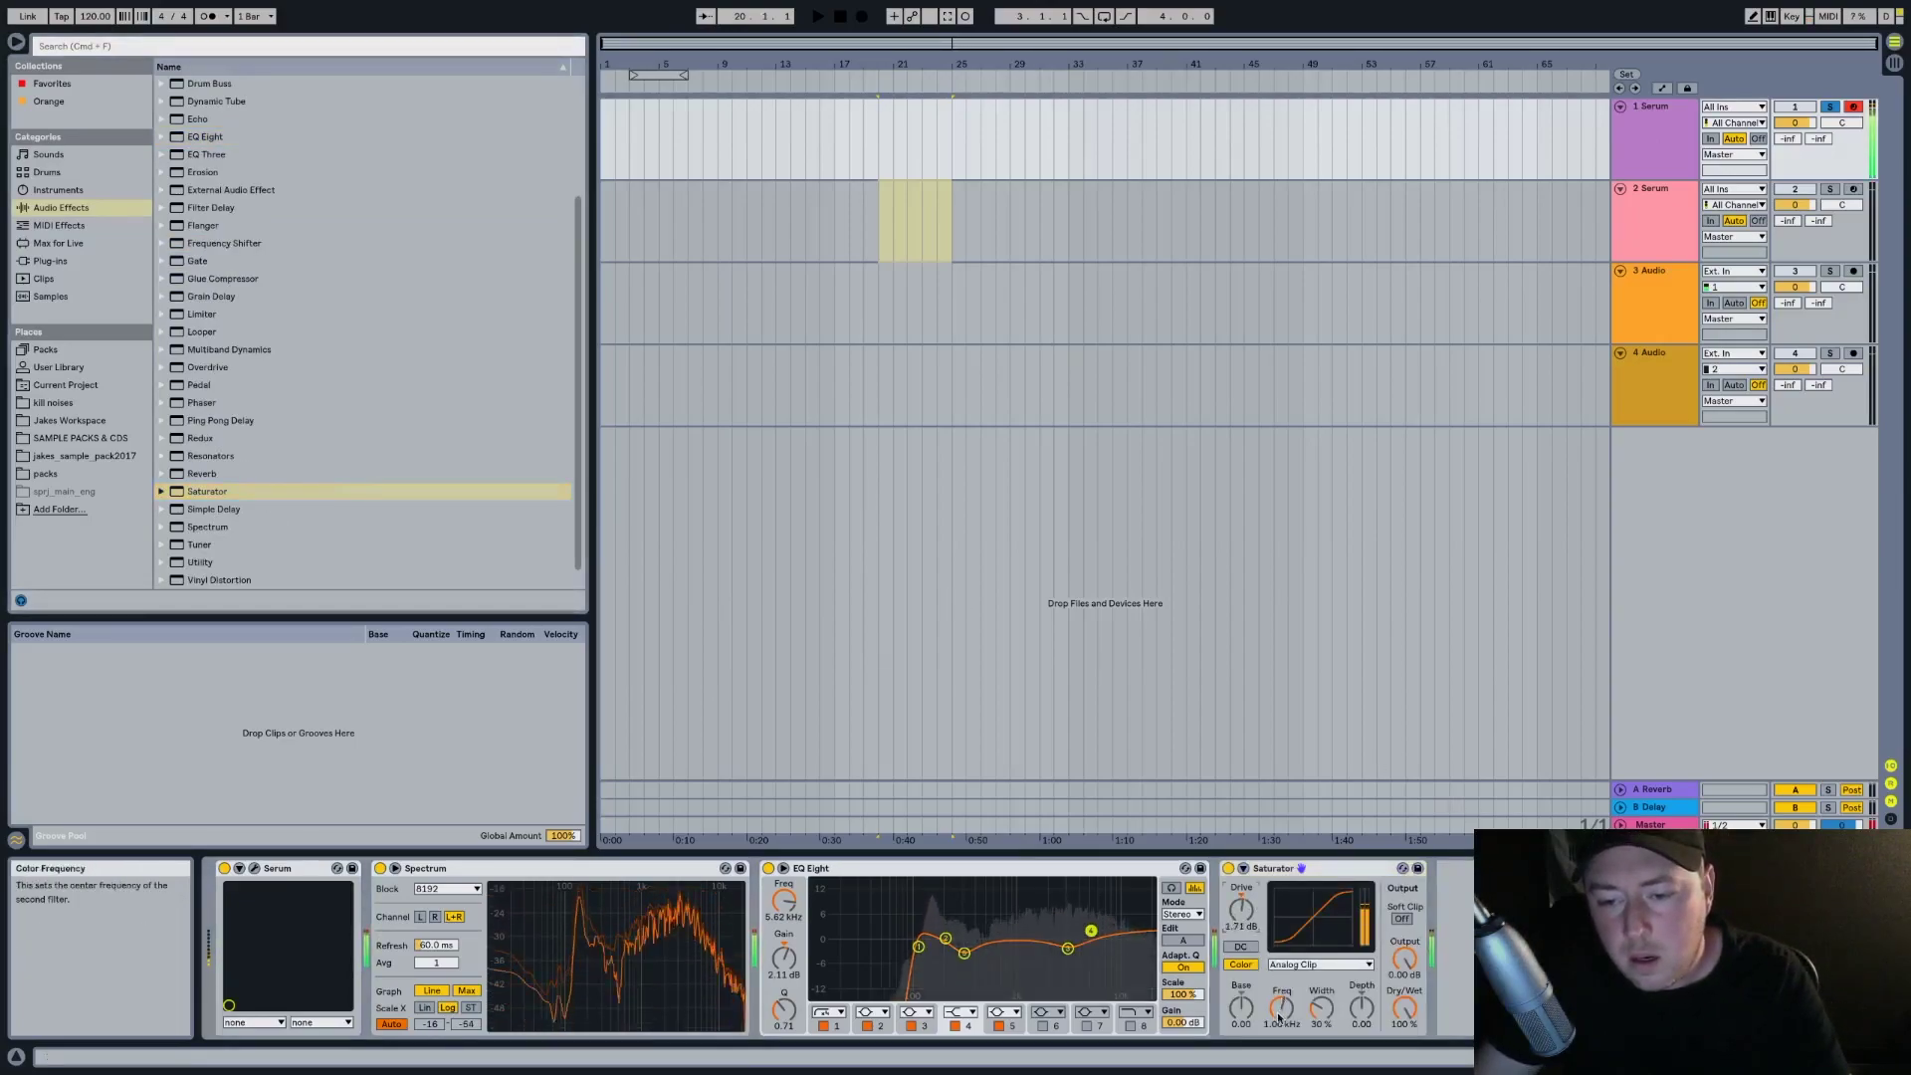
pyautogui.moveTo(1242, 1008); pyautogui.dragTo(1295, 836)
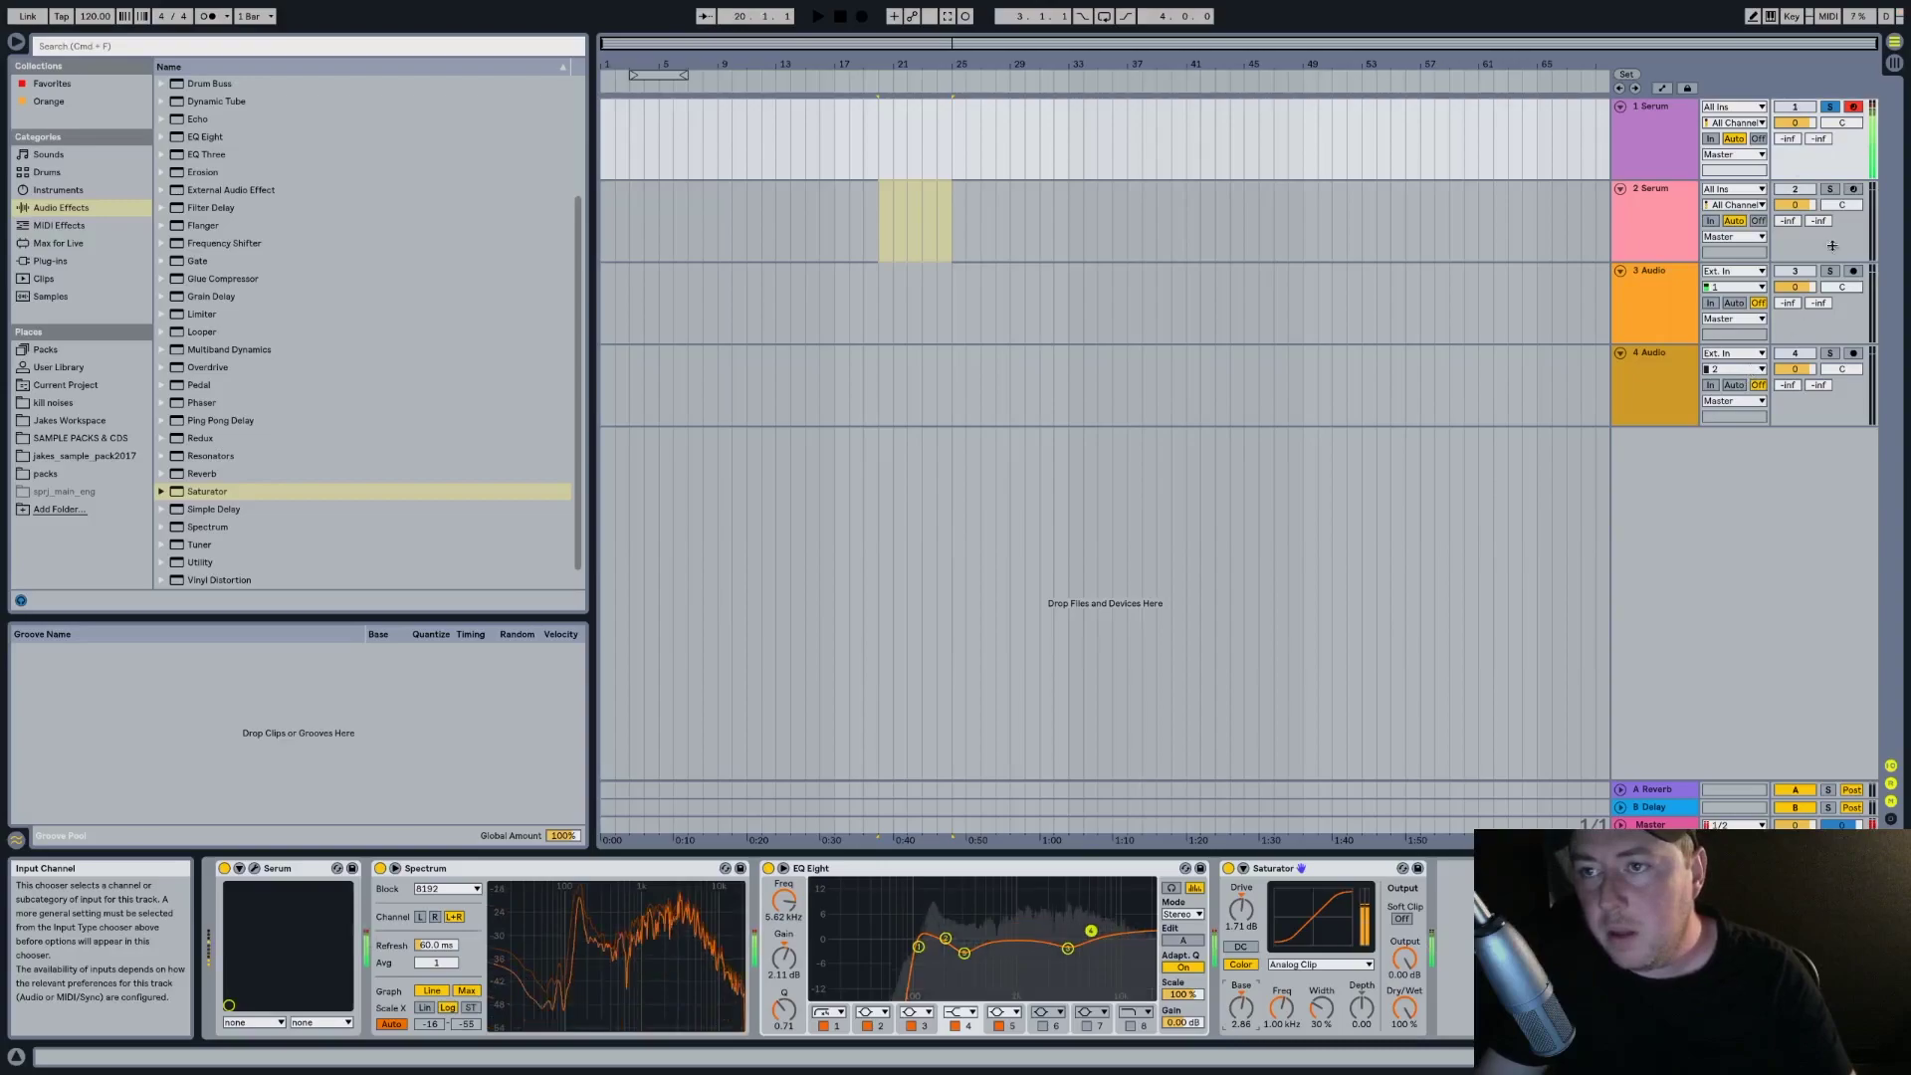
# Unsolo the first Serum track and insert an empty one-bar MIDI clip on it at bar 20
pyautogui.click(1829, 106)
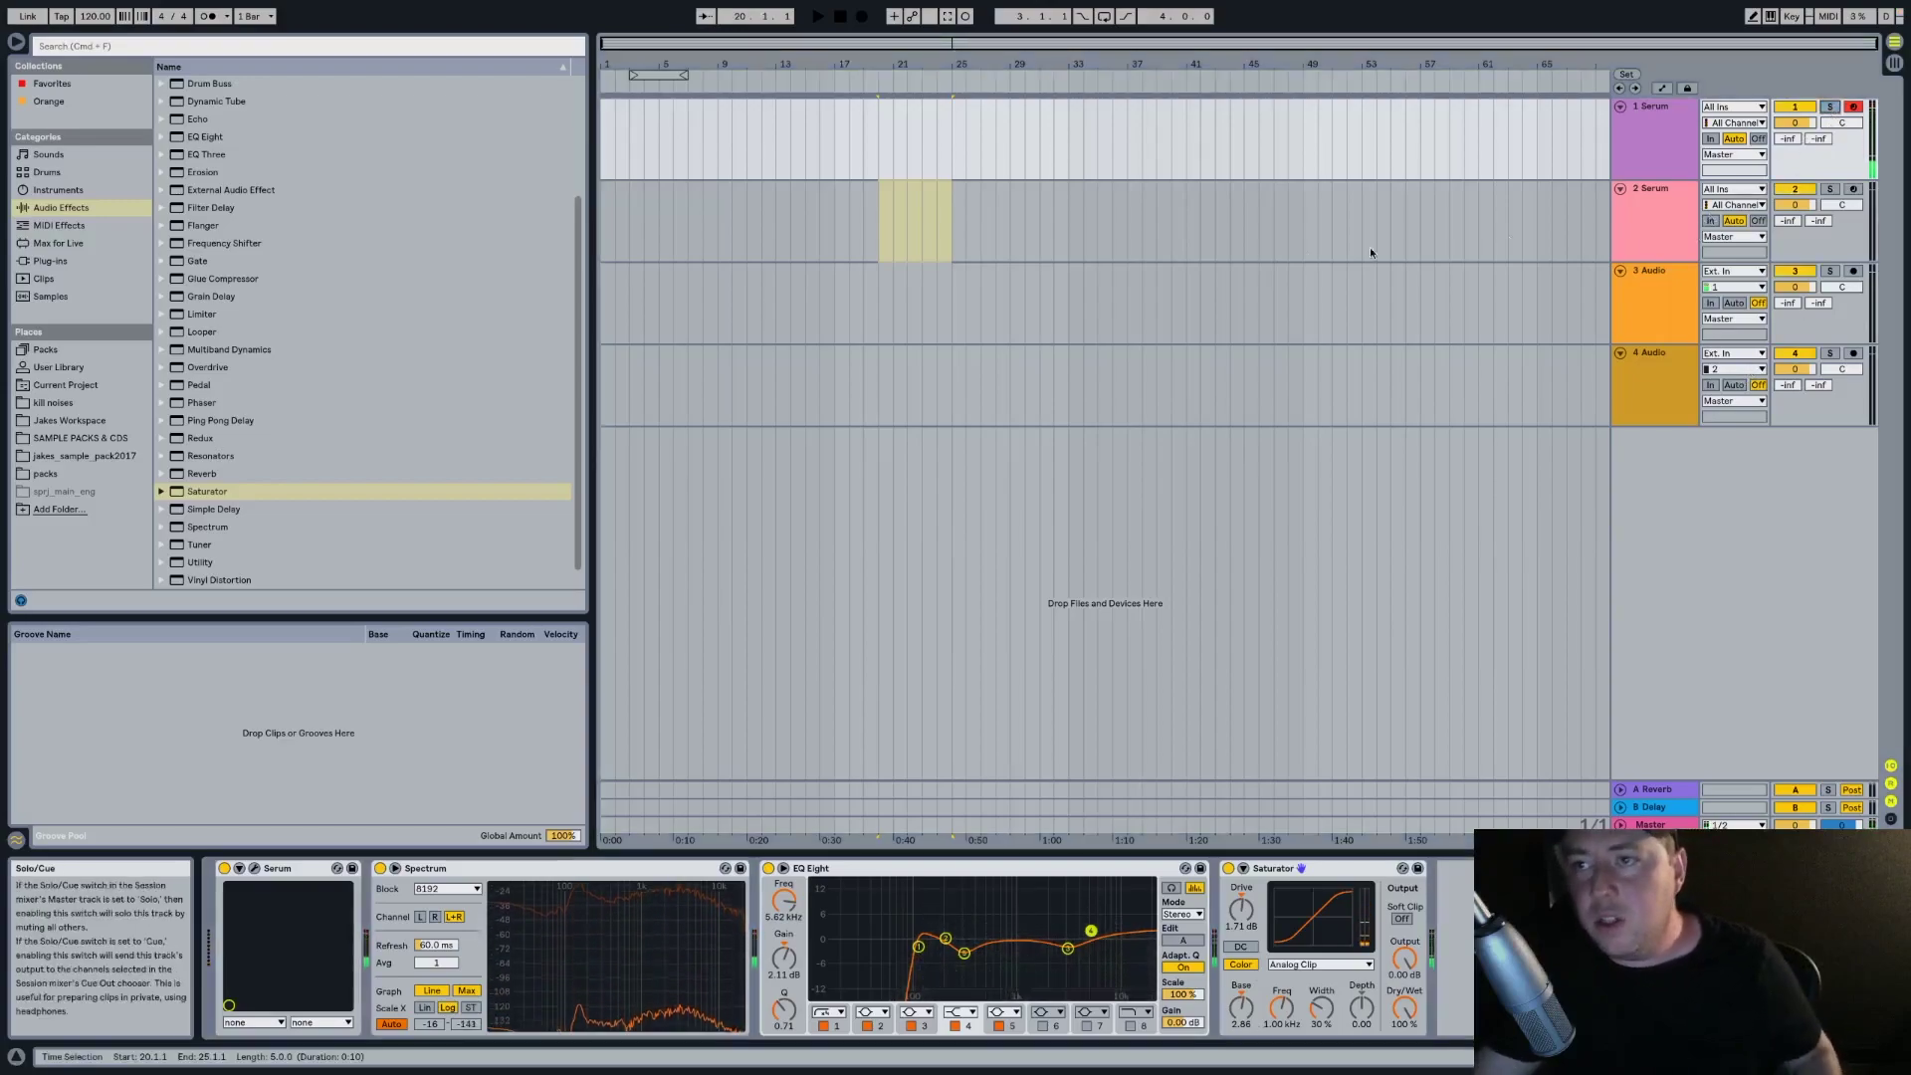
pyautogui.scroll(3, 870, 170)
pyautogui.moveTo(869, 169); pyautogui.dragTo(910, 166)
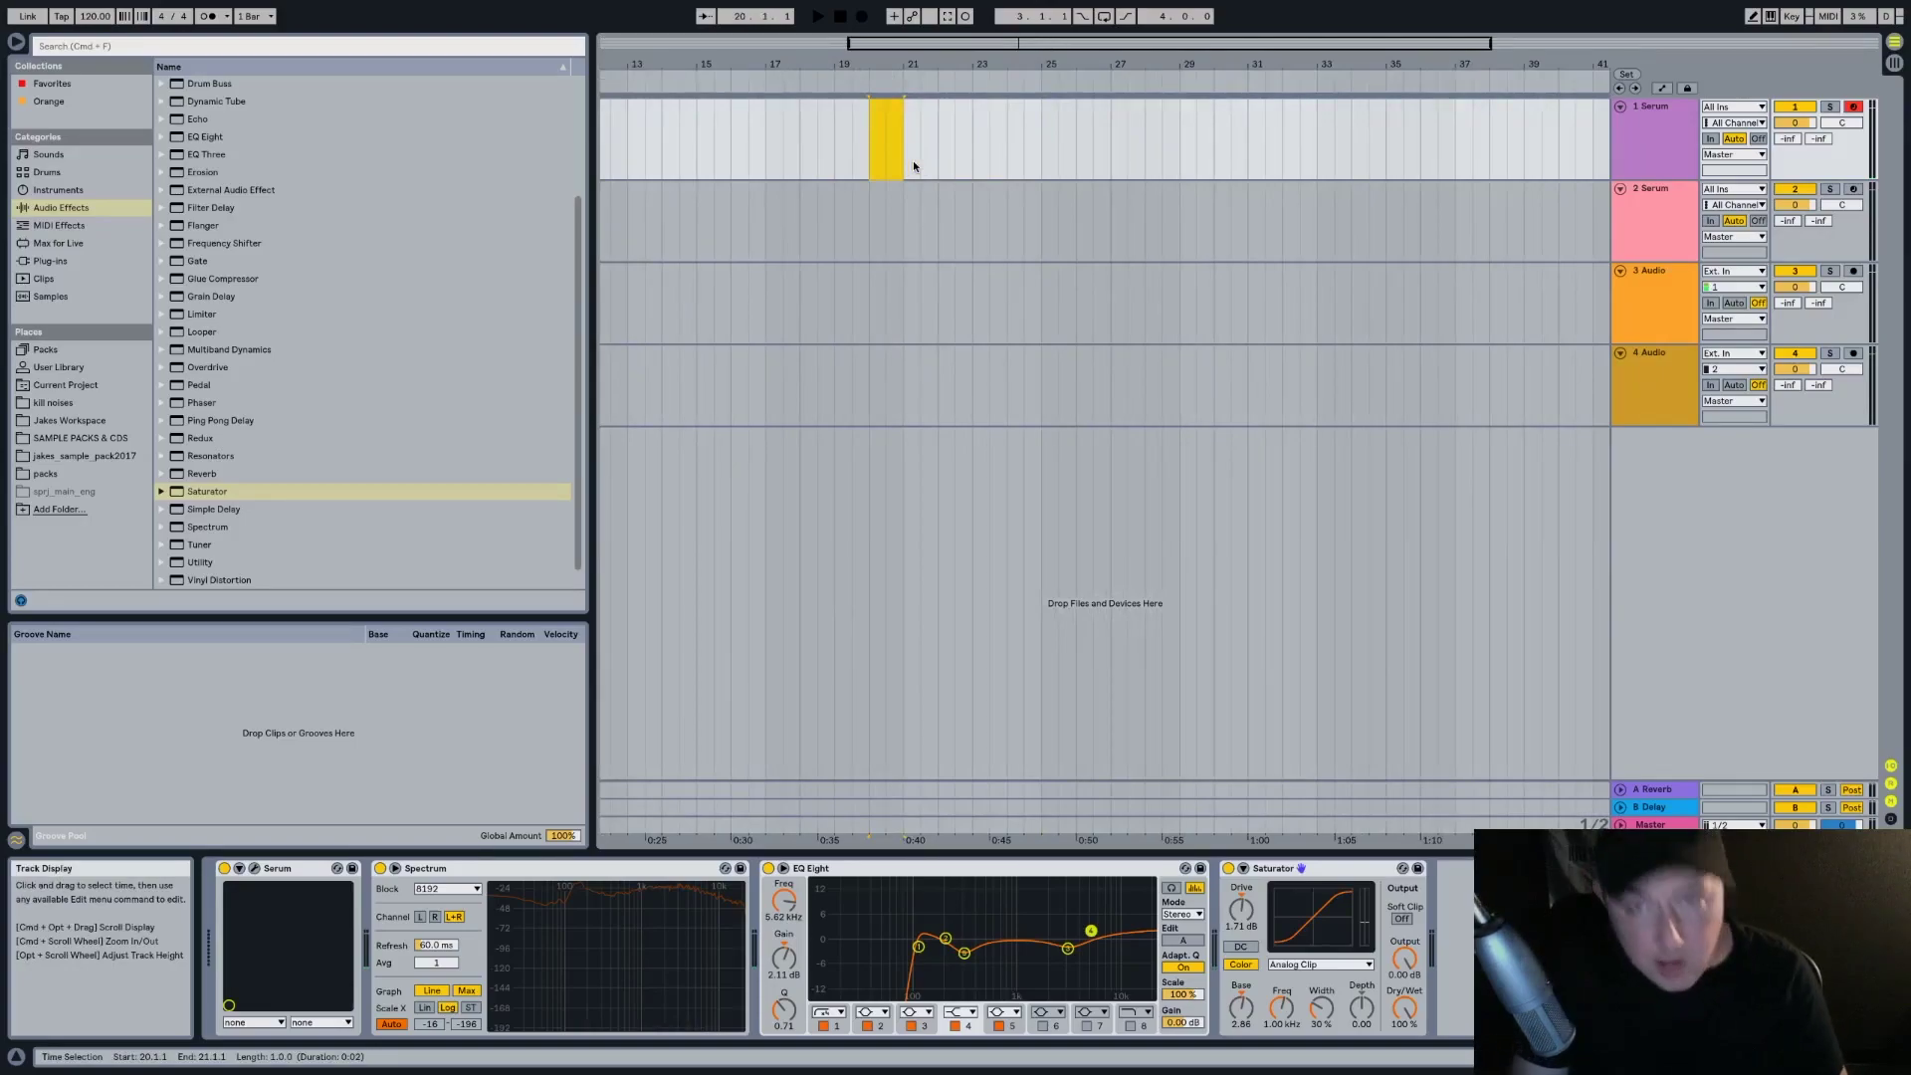
pyautogui.press('super+shift+m')
# Draw a short D#2 note at the start of the new clip, ending just before 1.1.3
pyautogui.press('b')
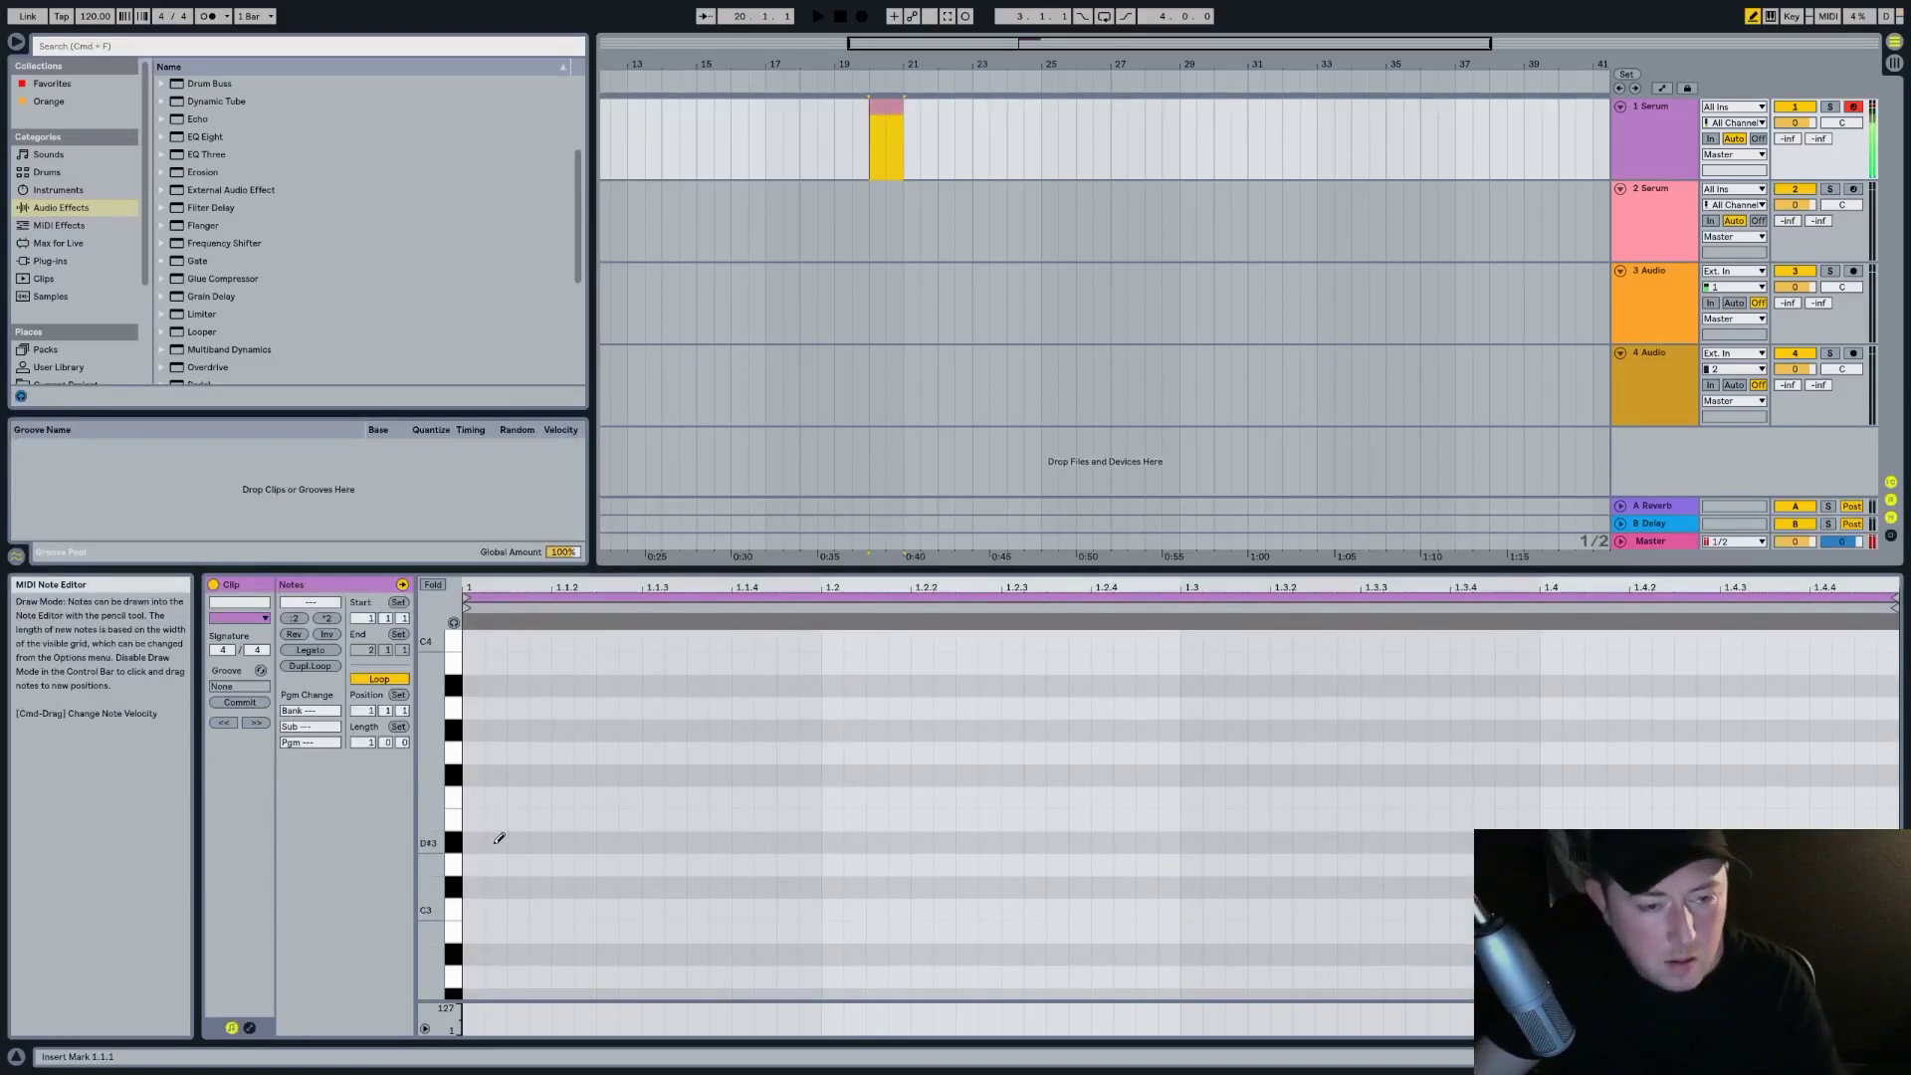
pyautogui.scroll(-10, 811, 856)
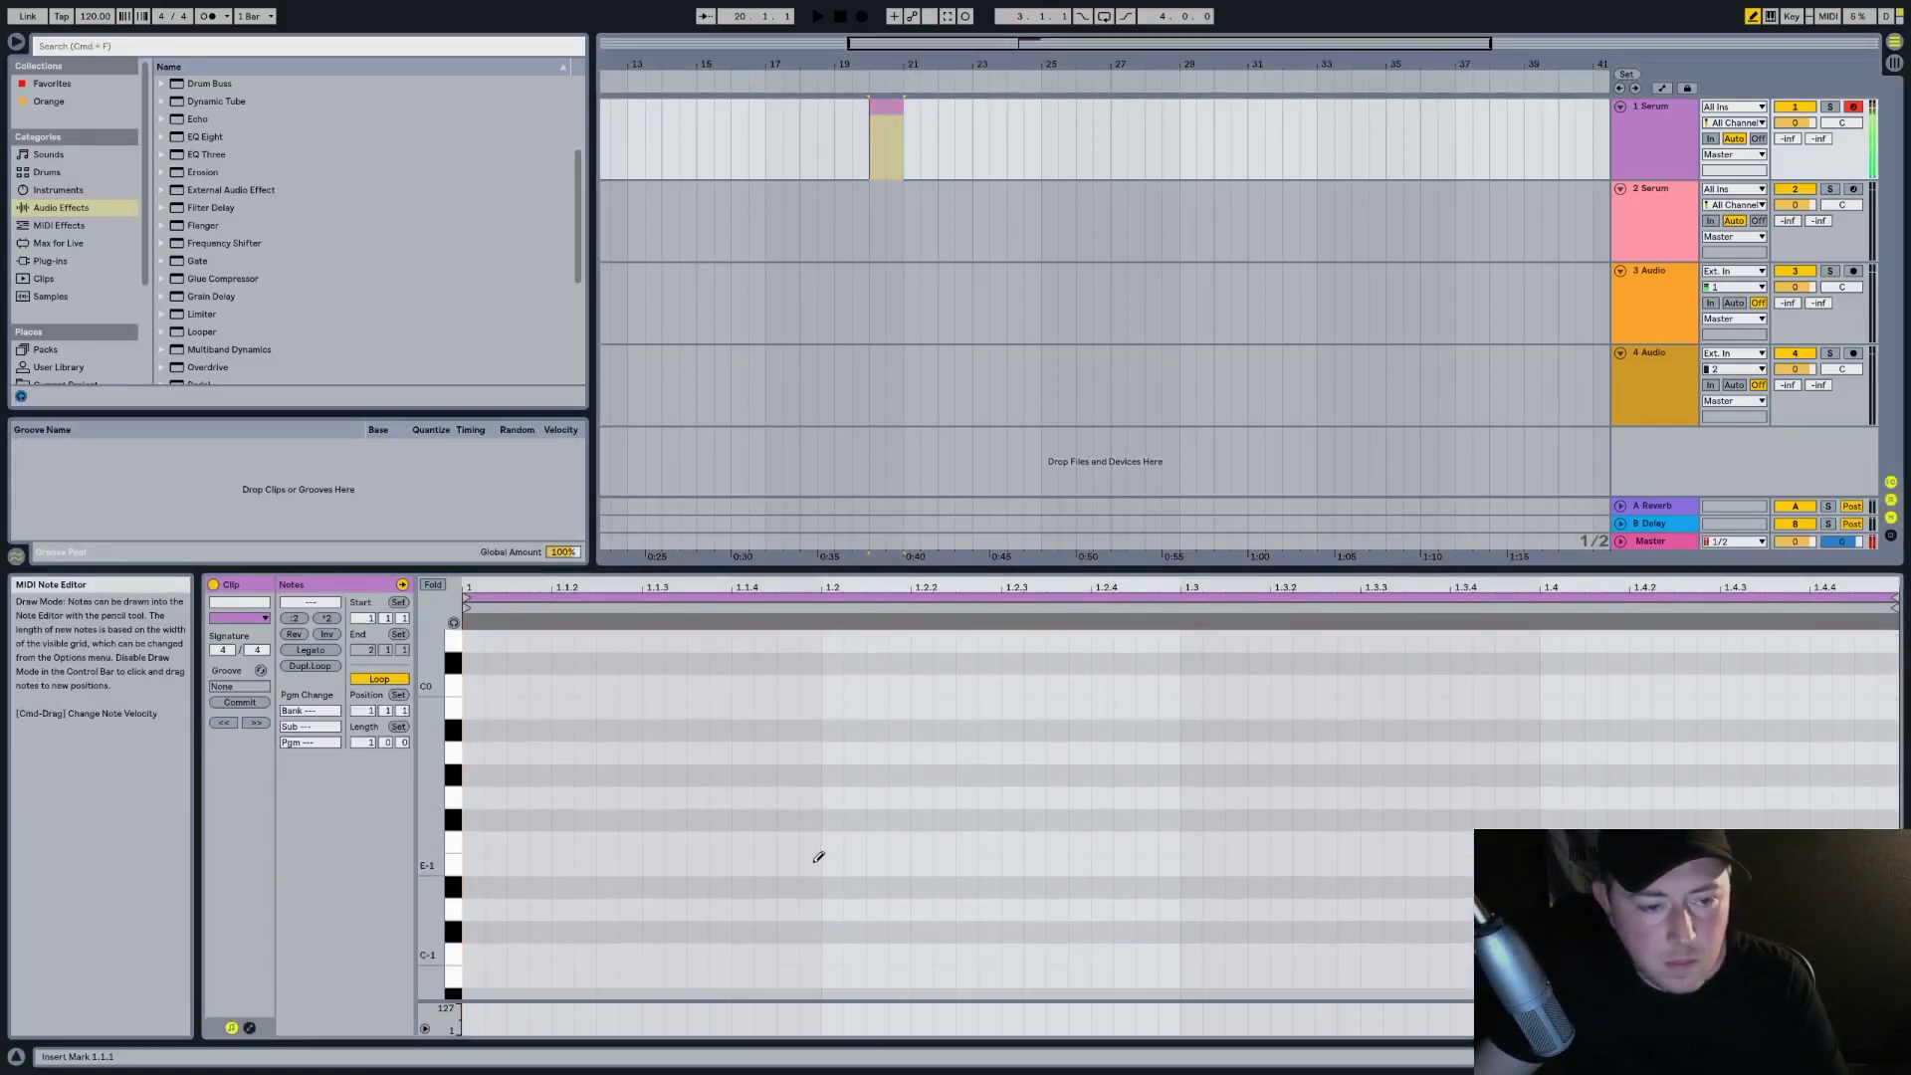
pyautogui.scroll(6, 809, 859)
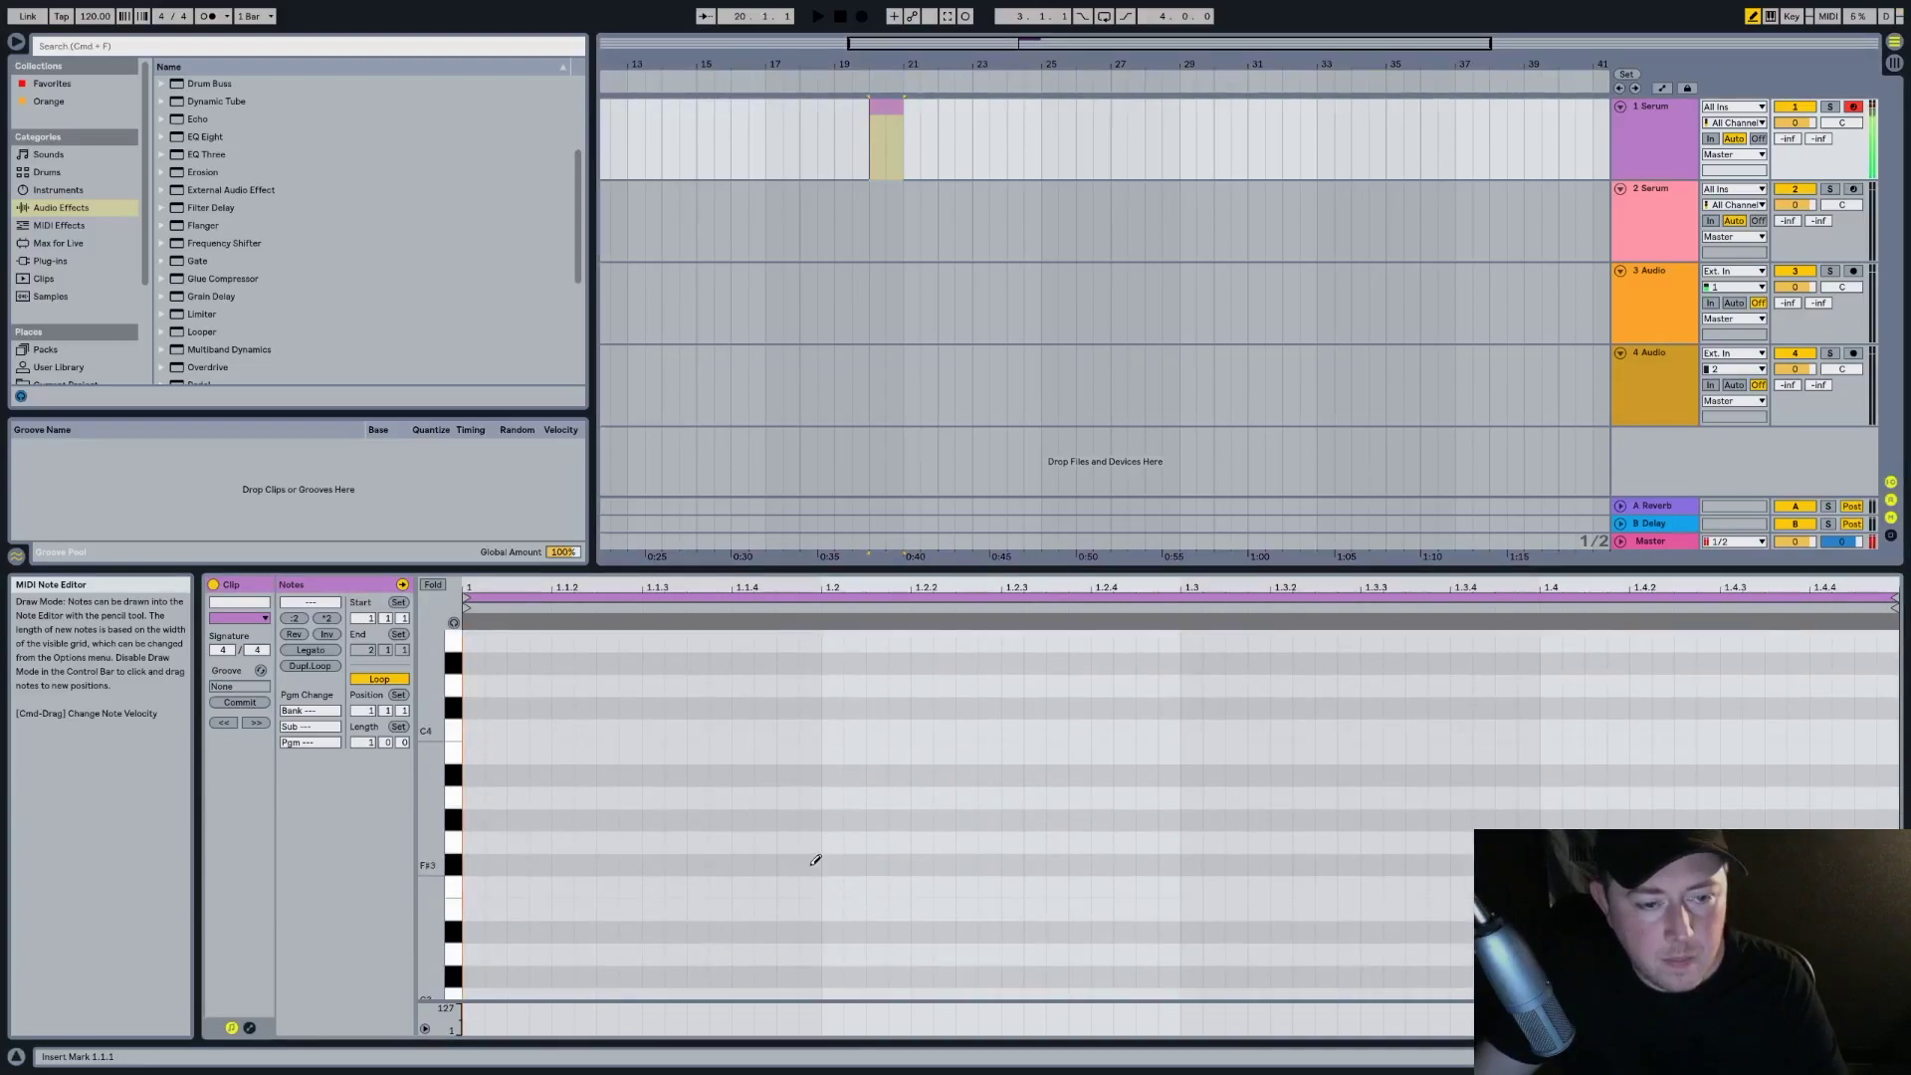
pyautogui.click(474, 842)
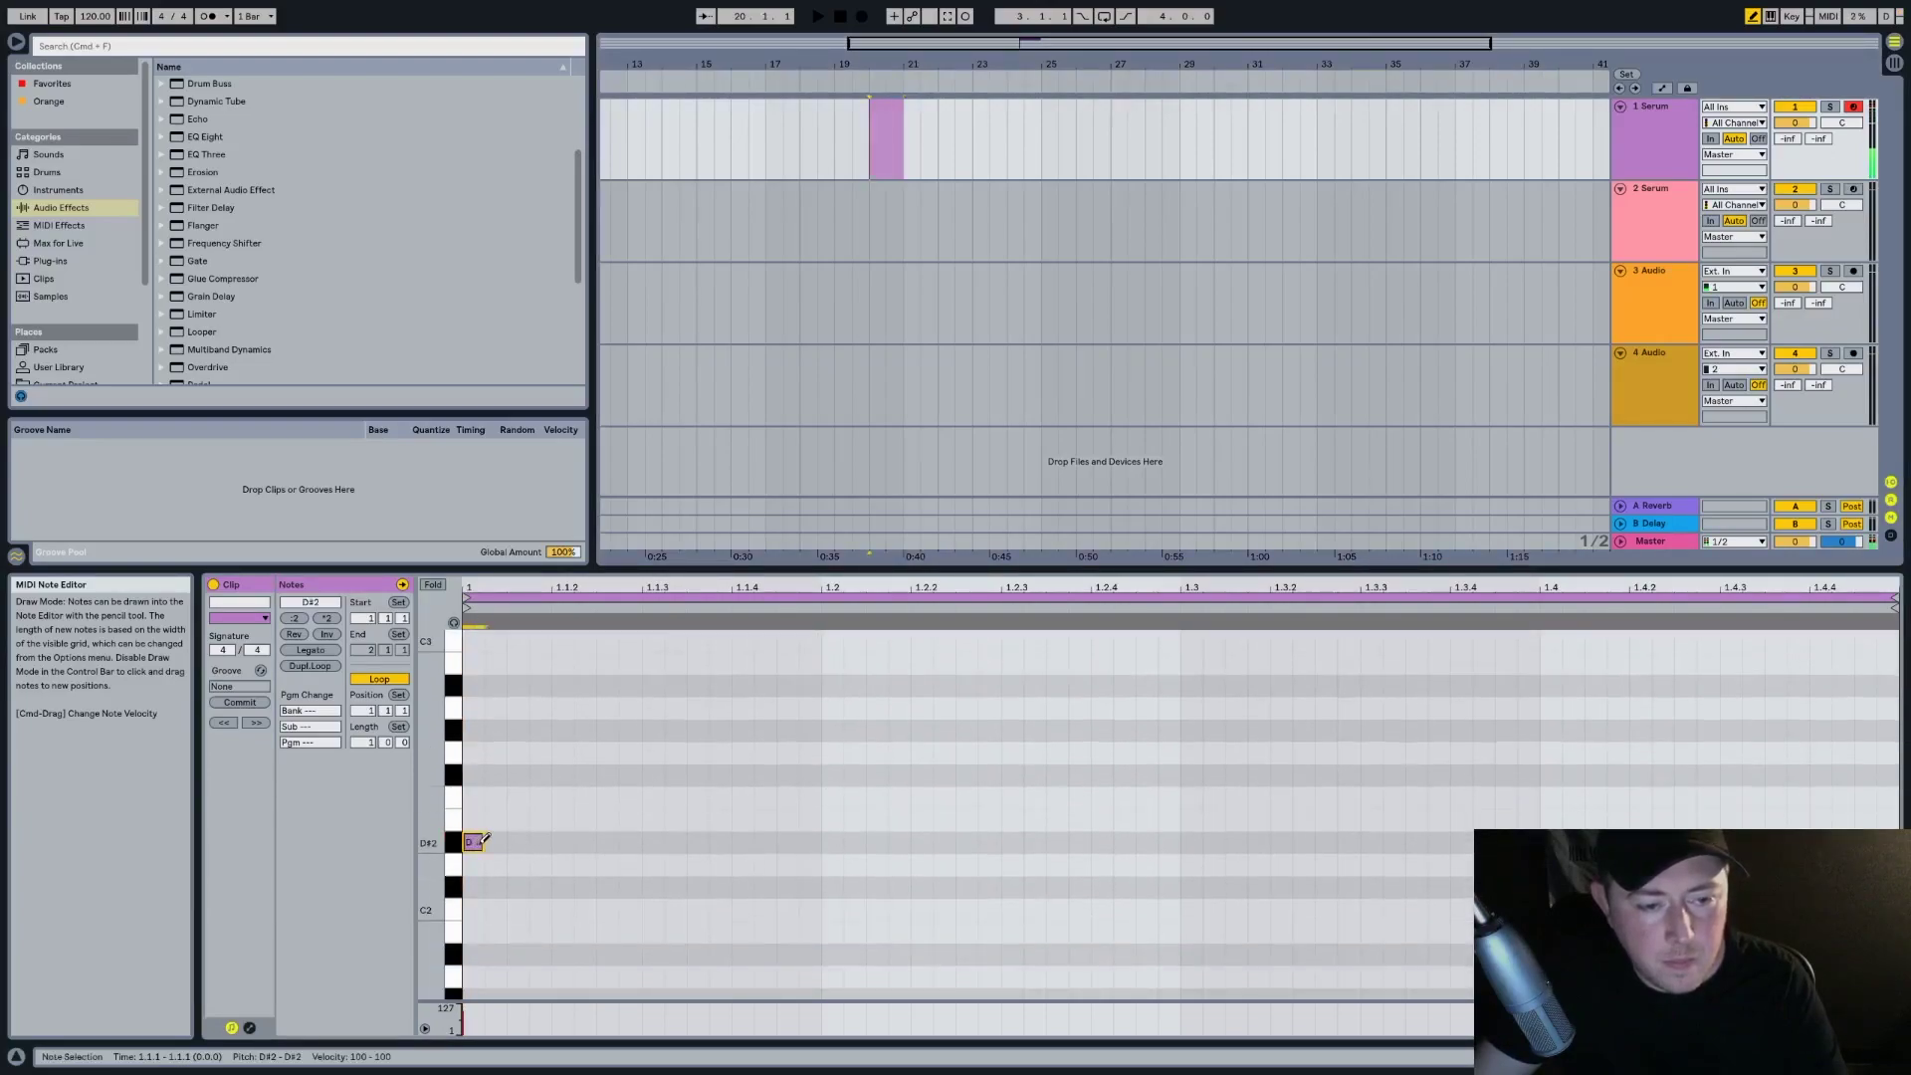
pyautogui.moveTo(475, 841); pyautogui.dragTo(617, 842)
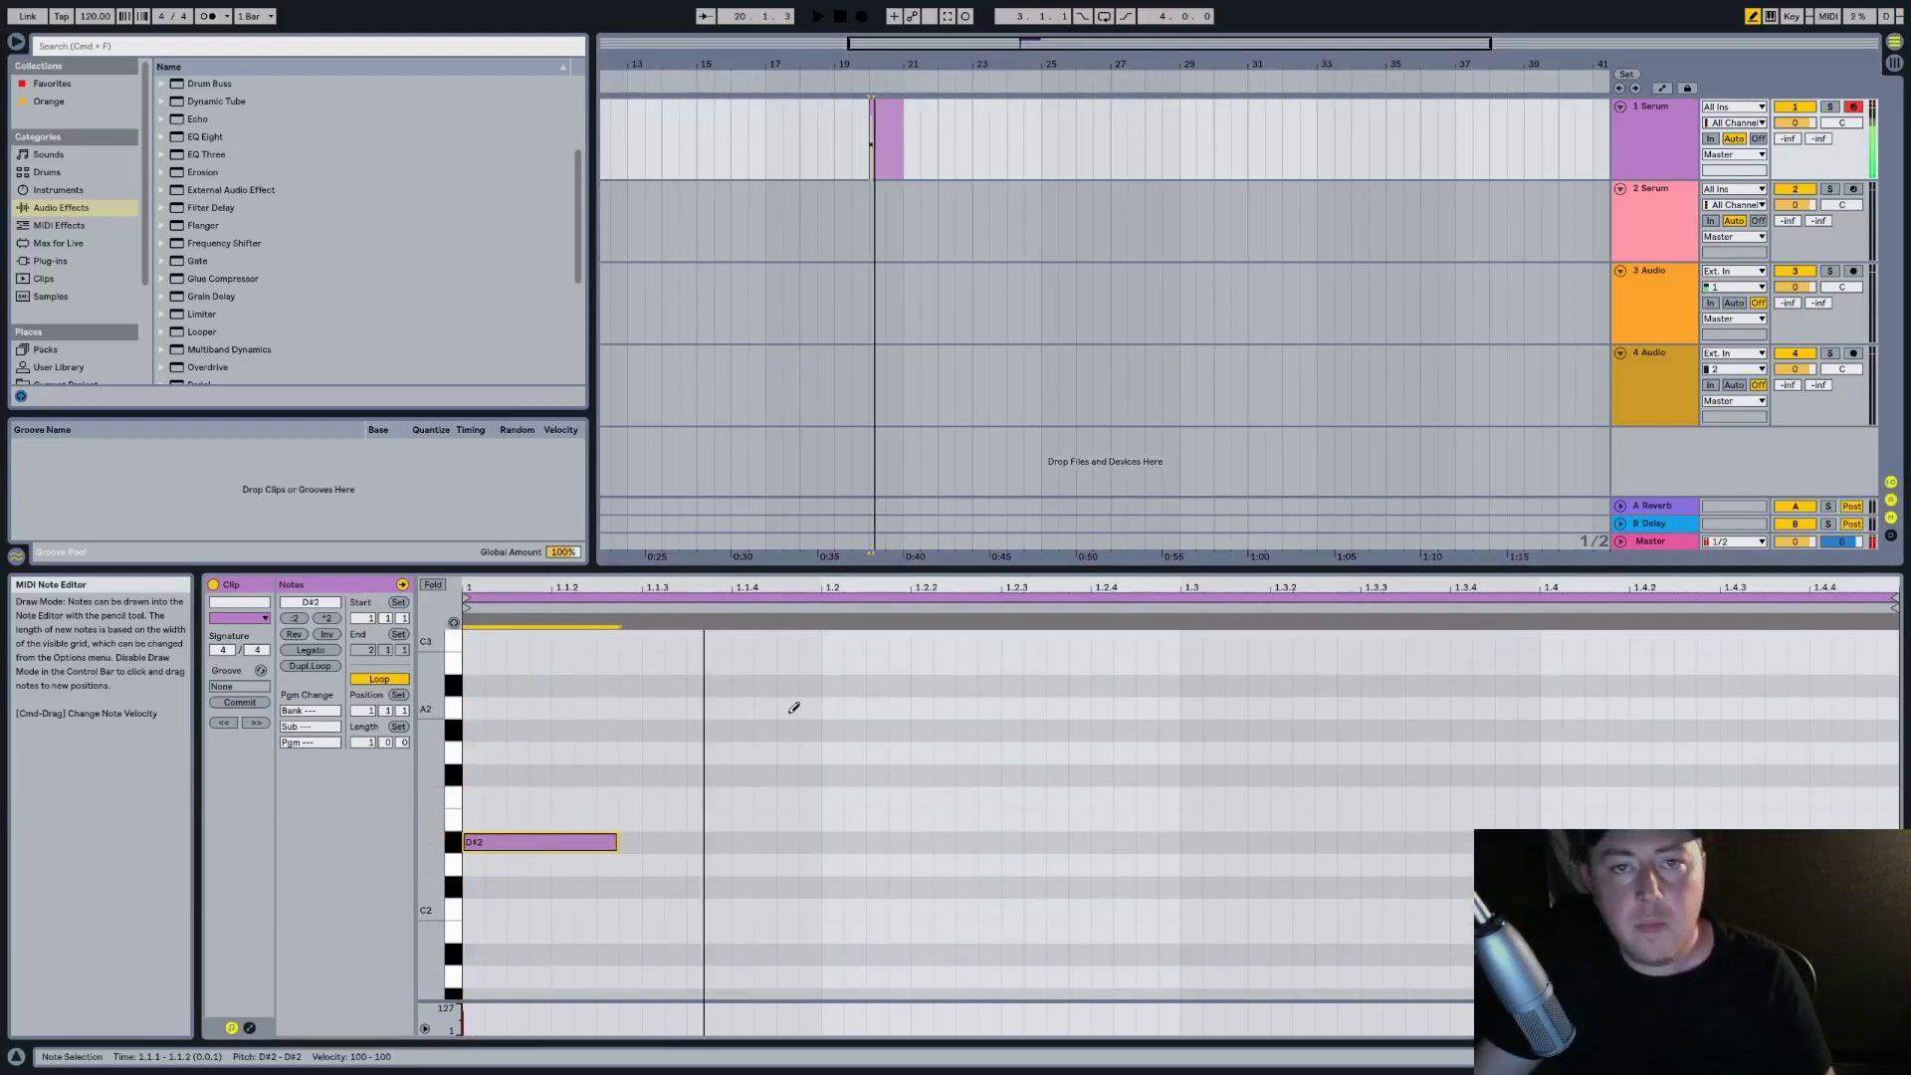
# Copy the one-bar clip to the second Serum track at bar 20 and play both layers together
pyautogui.moveTo(883, 65); pyautogui.dragTo(918, 141)
pyautogui.click(910, 107)
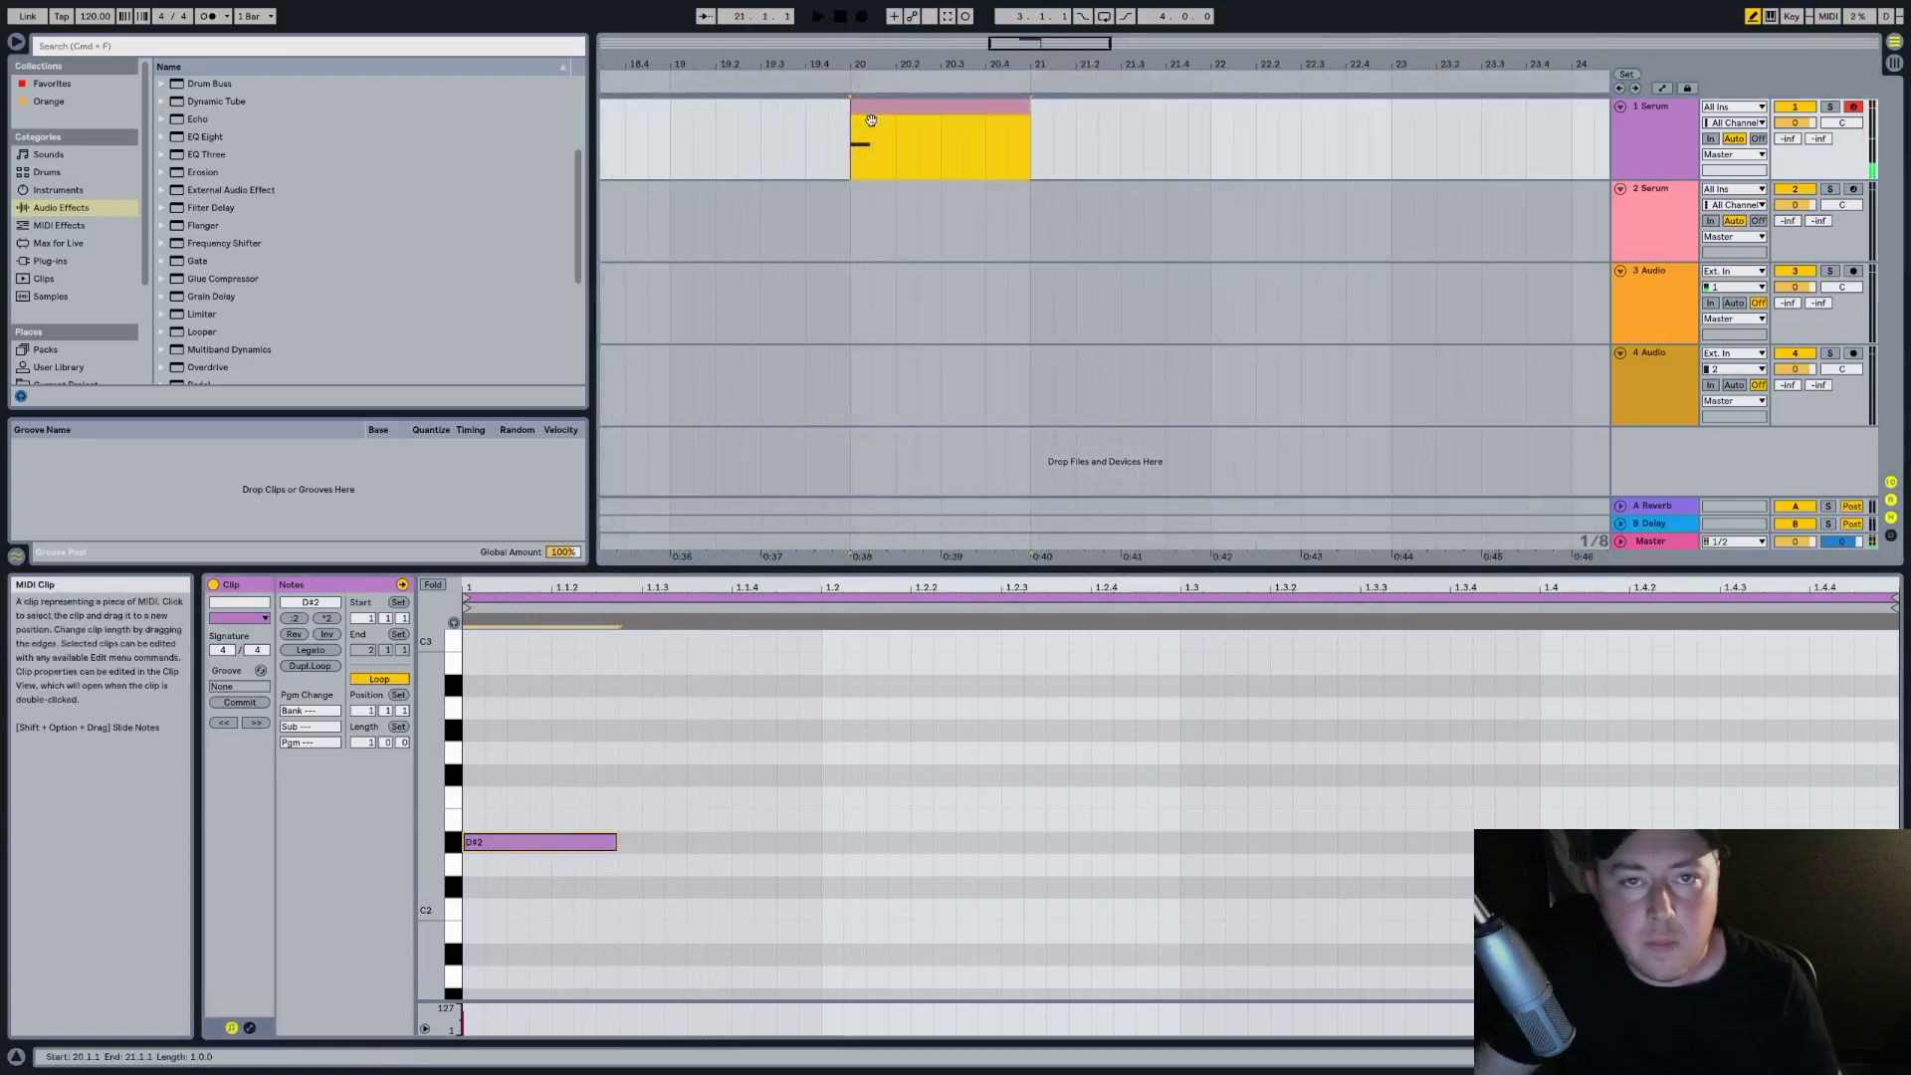
pyautogui.moveTo(850, 66); pyautogui.dragTo(850, 91)
pyautogui.click(849, 194)
pyautogui.press('super+v')
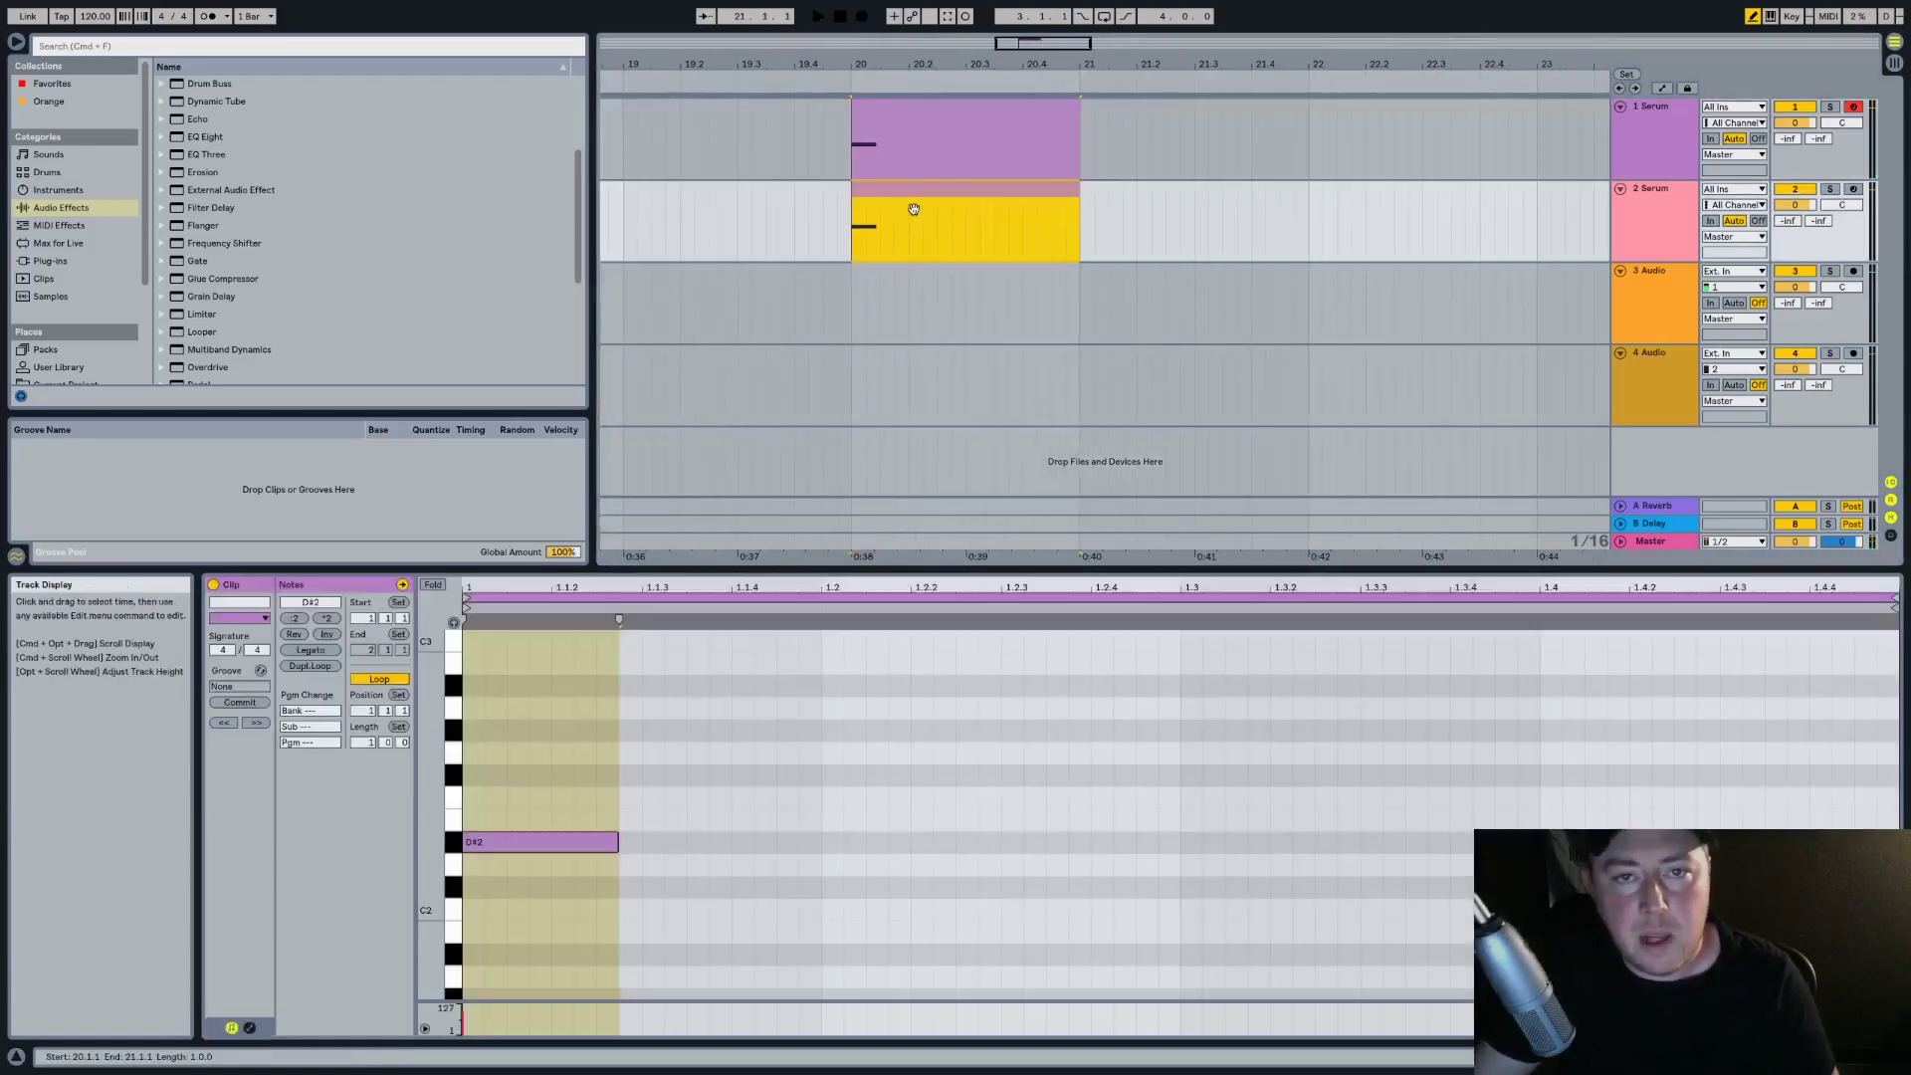
pyautogui.press('space')
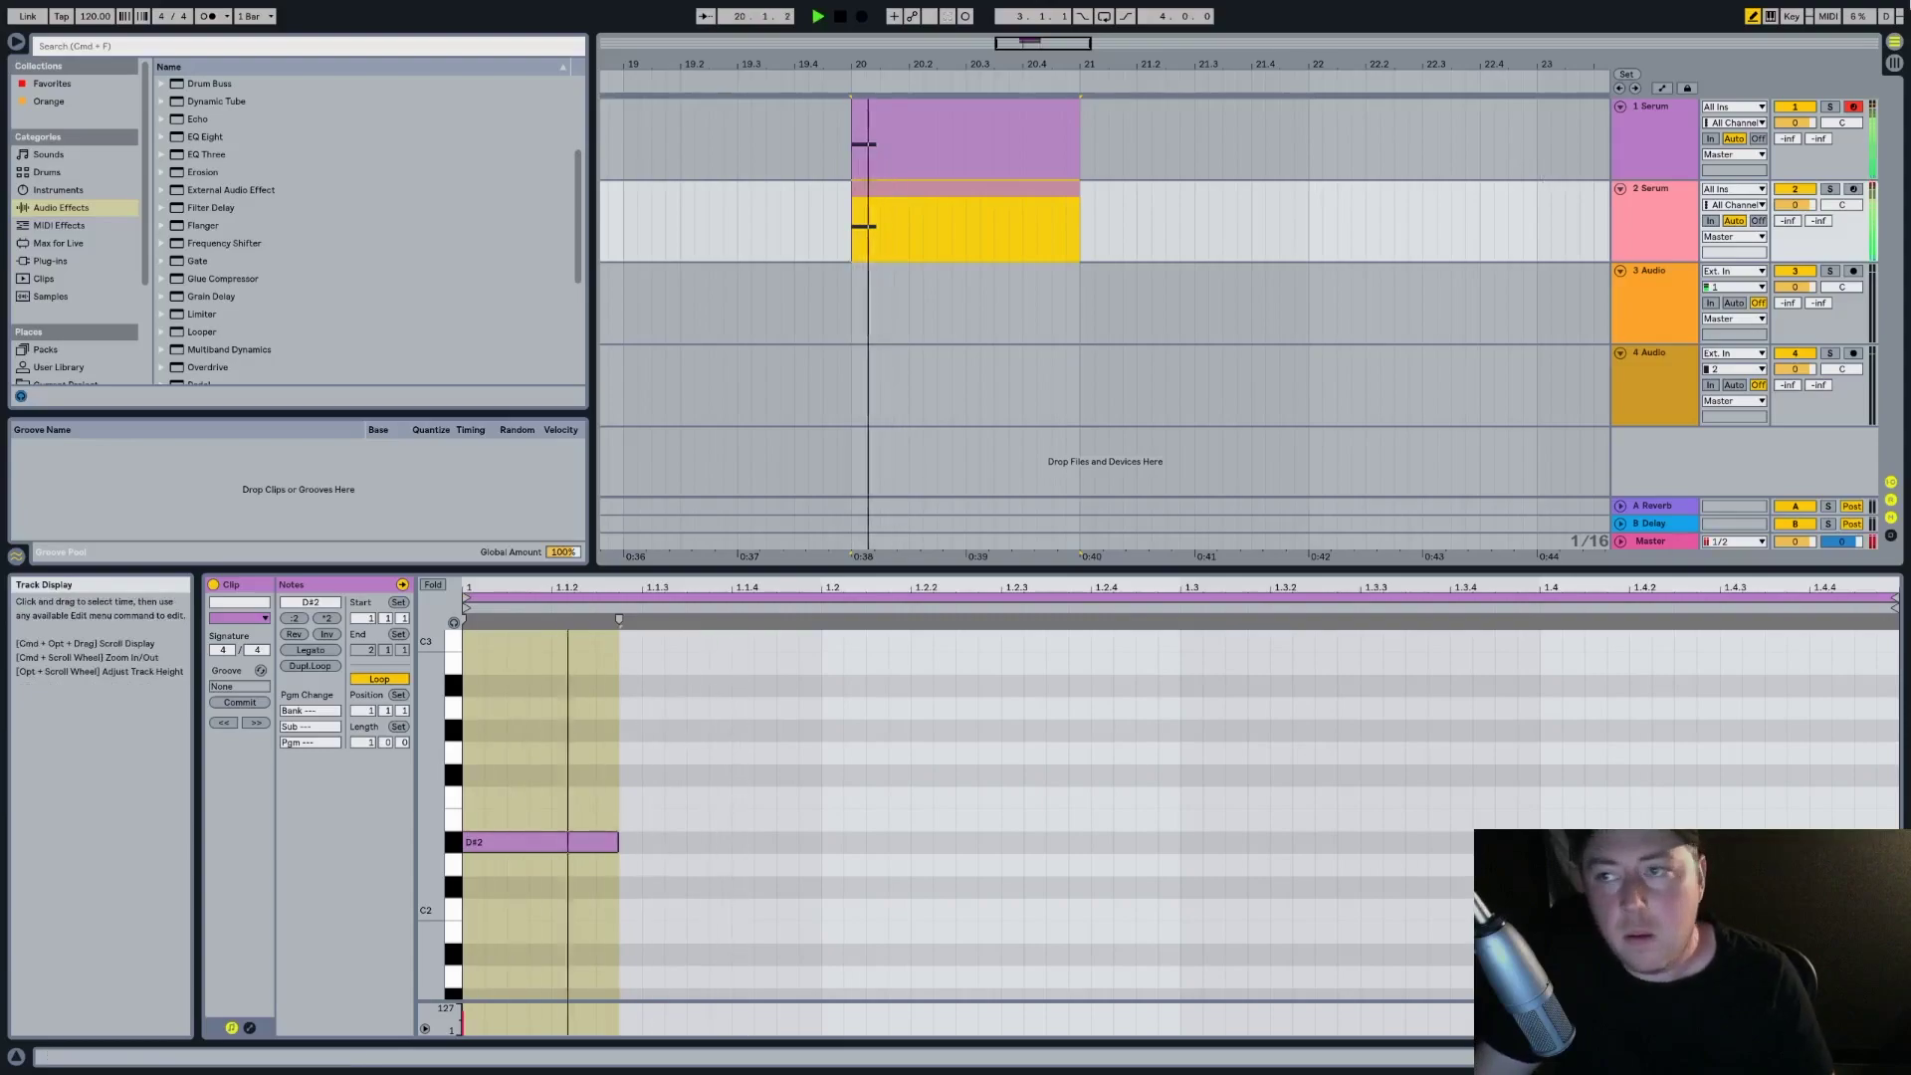
# Nudge the second Serum track's clip slightly ahead of bar 20 and listen to the offset
pyautogui.moveTo(854, 63); pyautogui.dragTo(854, 129)
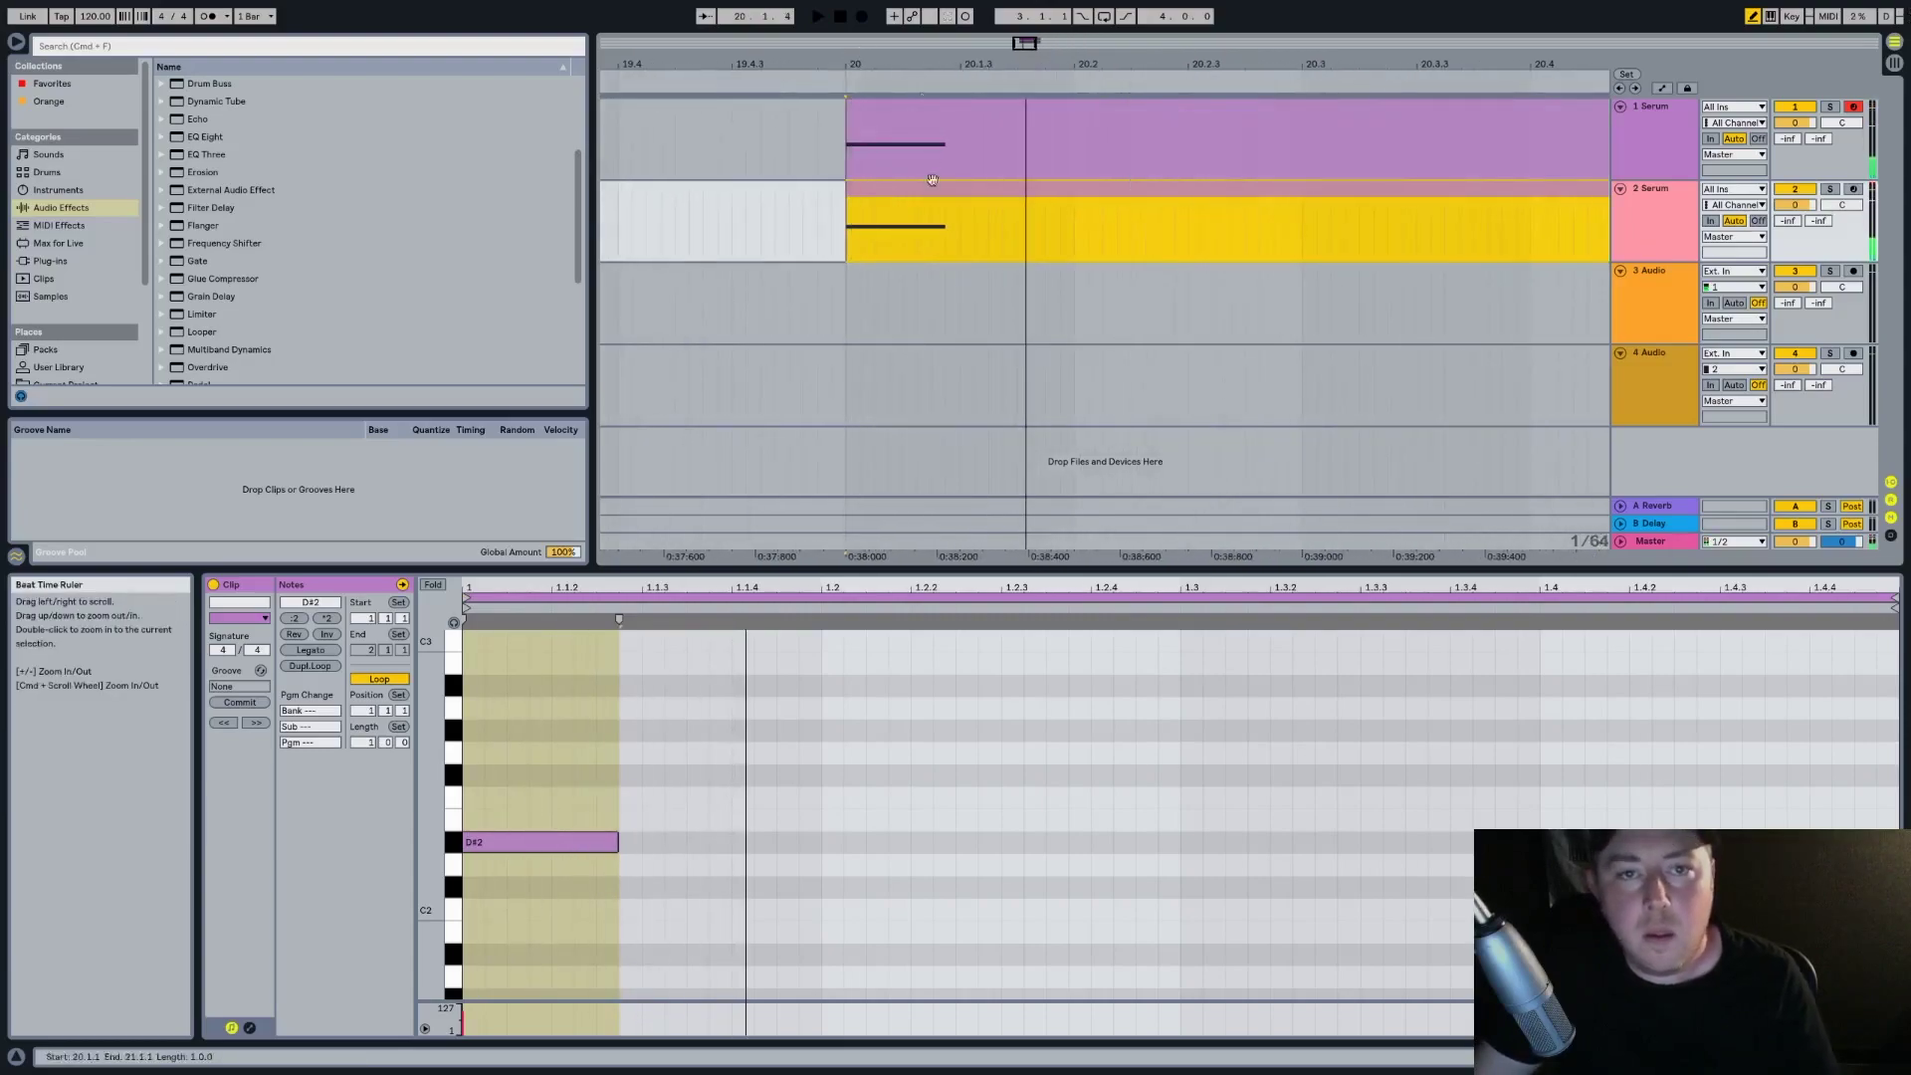
pyautogui.moveTo(841, 63); pyautogui.dragTo(841, 124)
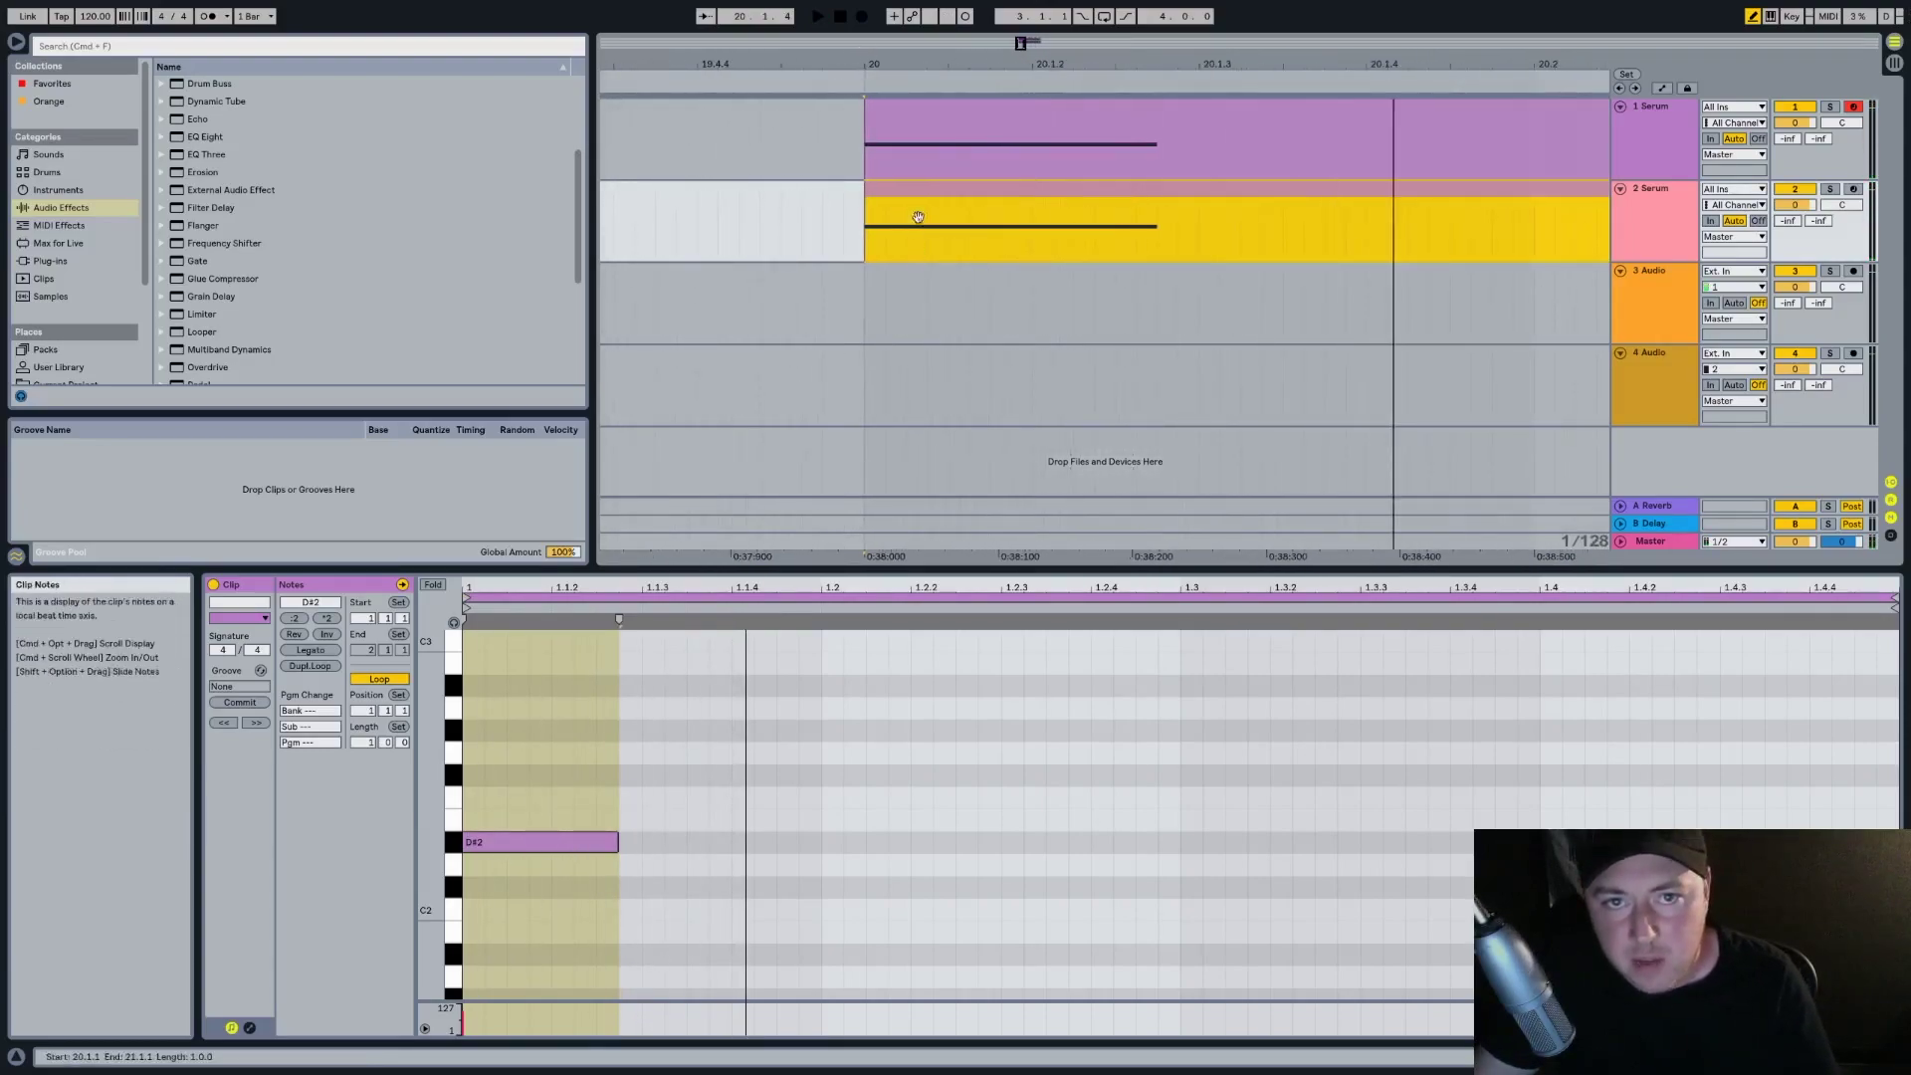
pyautogui.moveTo(945, 190); pyautogui.dragTo(934, 195)
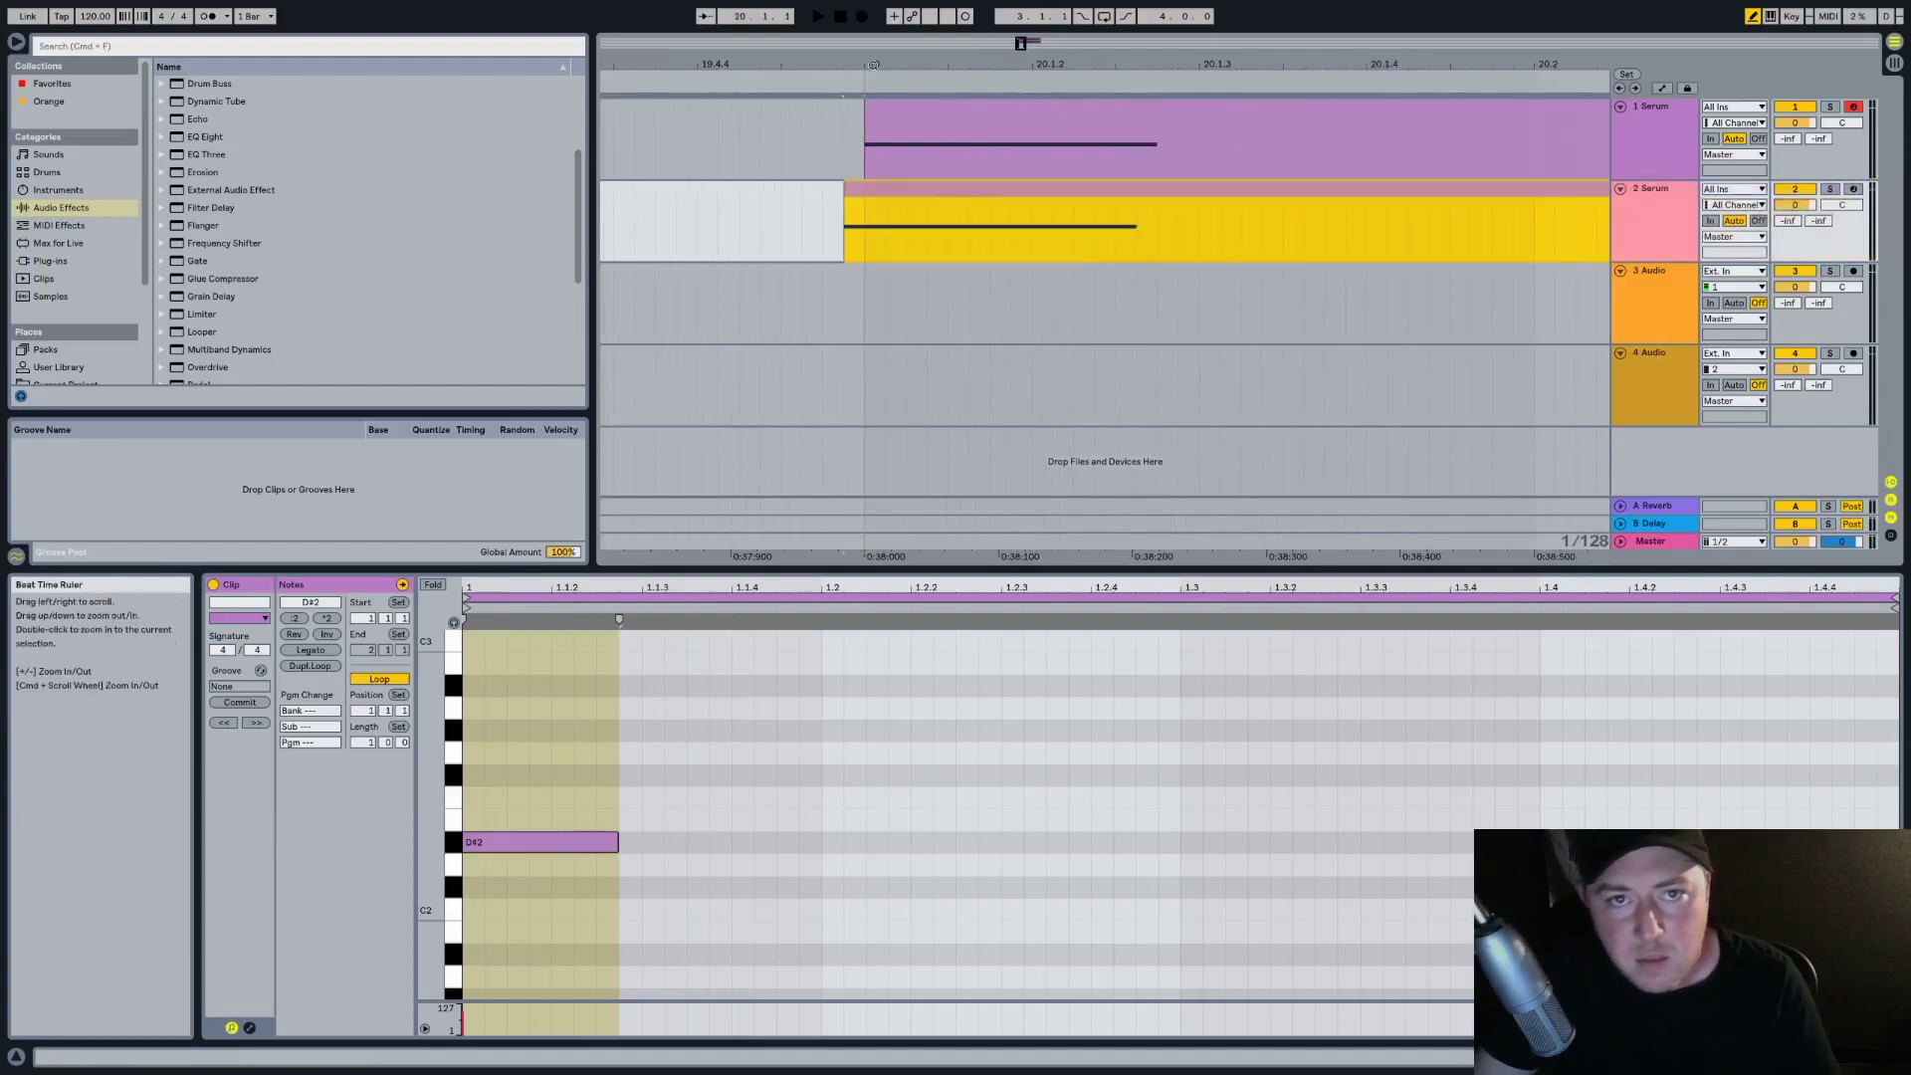
pyautogui.moveTo(864, 64); pyautogui.dragTo(864, 104)
pyautogui.moveTo(851, 192); pyautogui.dragTo(885, 198)
pyautogui.moveTo(872, 64); pyautogui.dragTo(799, 12)
pyautogui.press('space')
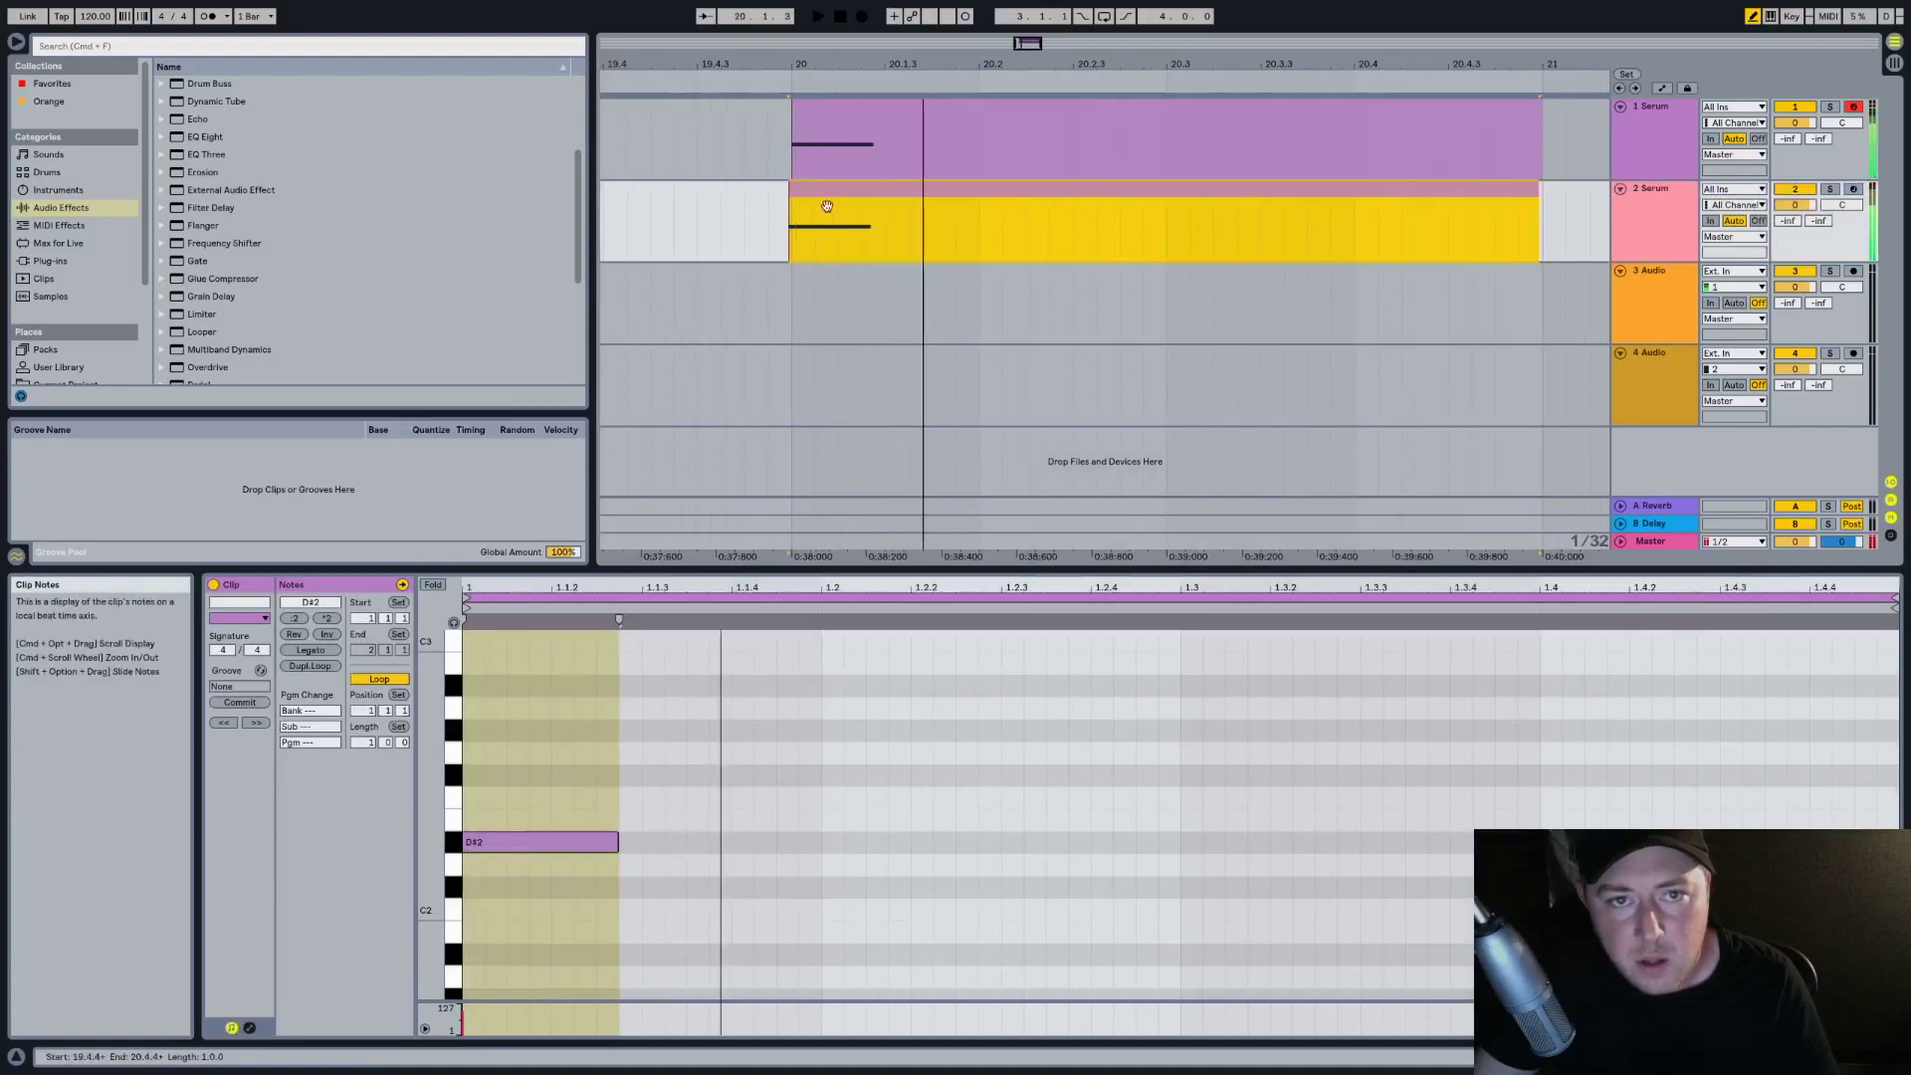
# Trim the second Serum track's clip to a very short sliver that ends at bar 20, and play it
pyautogui.moveTo(1541, 195); pyautogui.dragTo(812, 202)
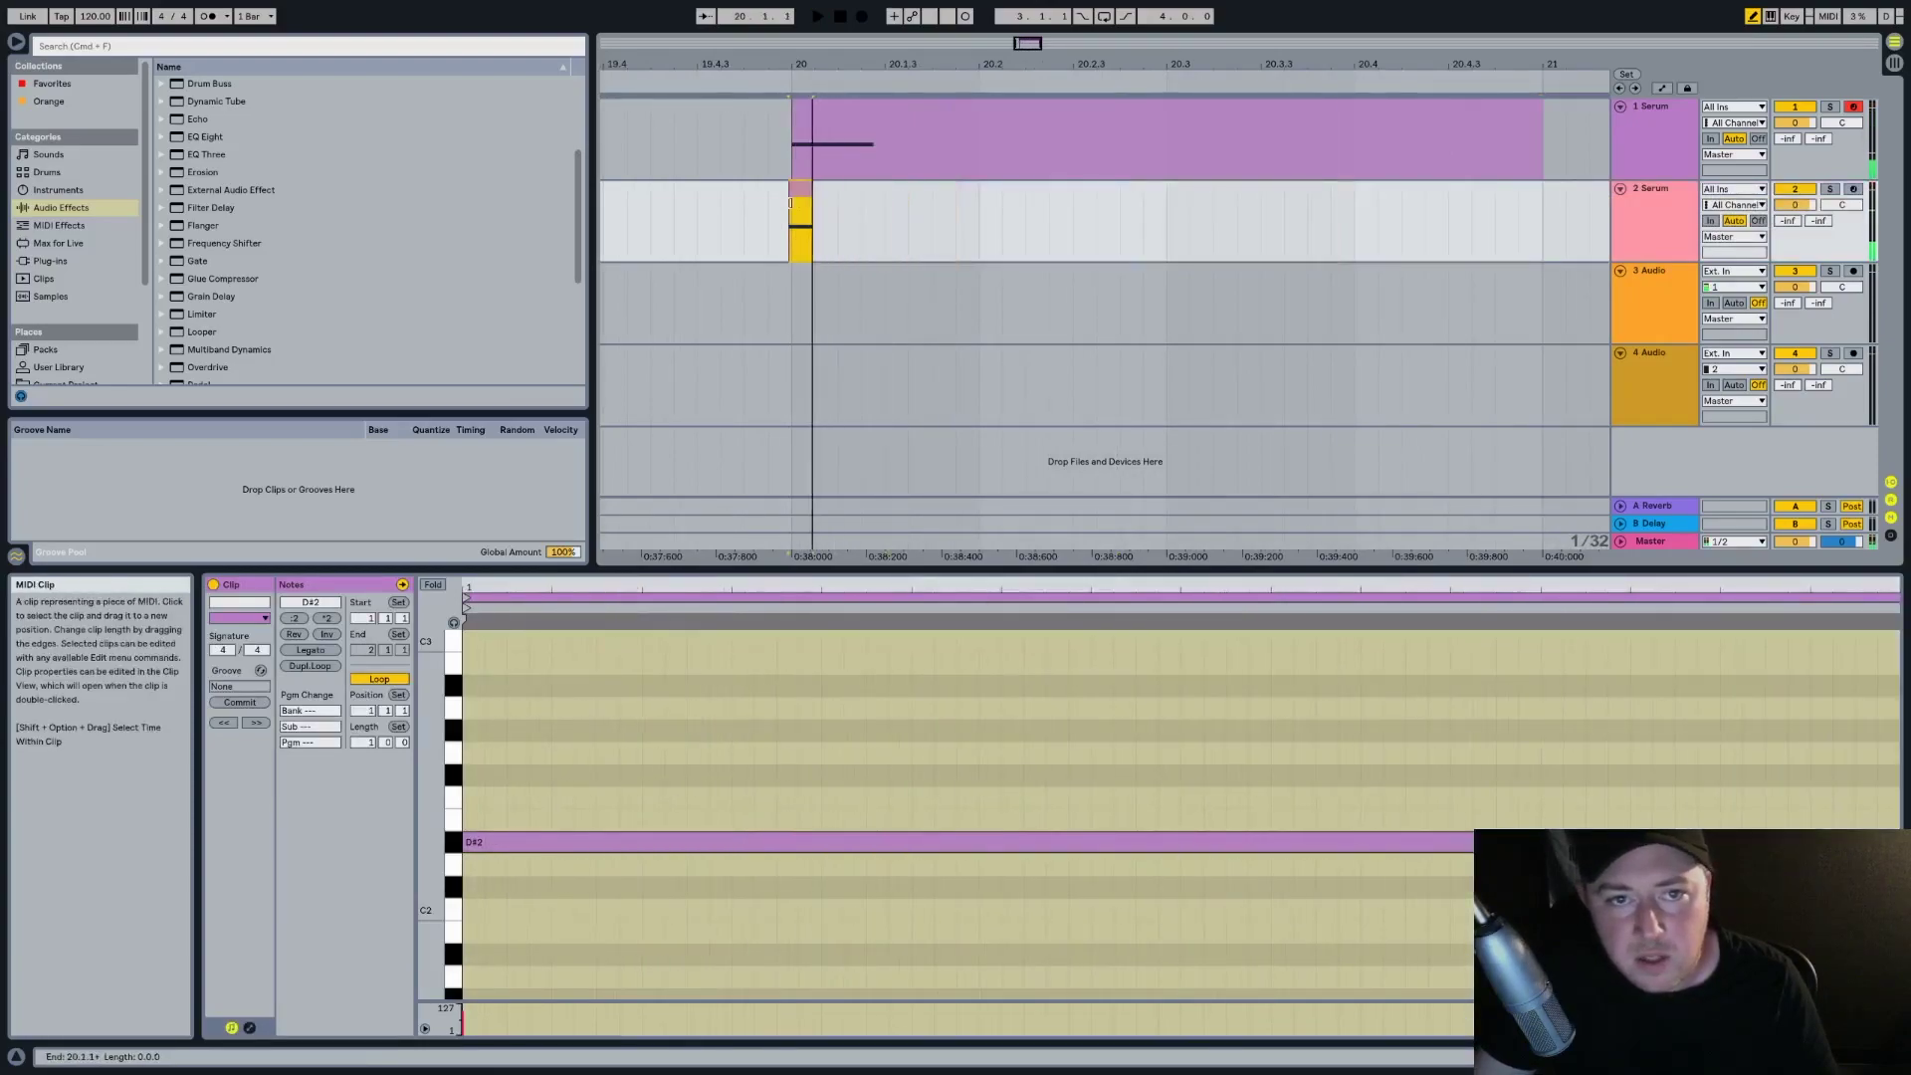
pyautogui.moveTo(794, 63); pyautogui.dragTo(793, 111)
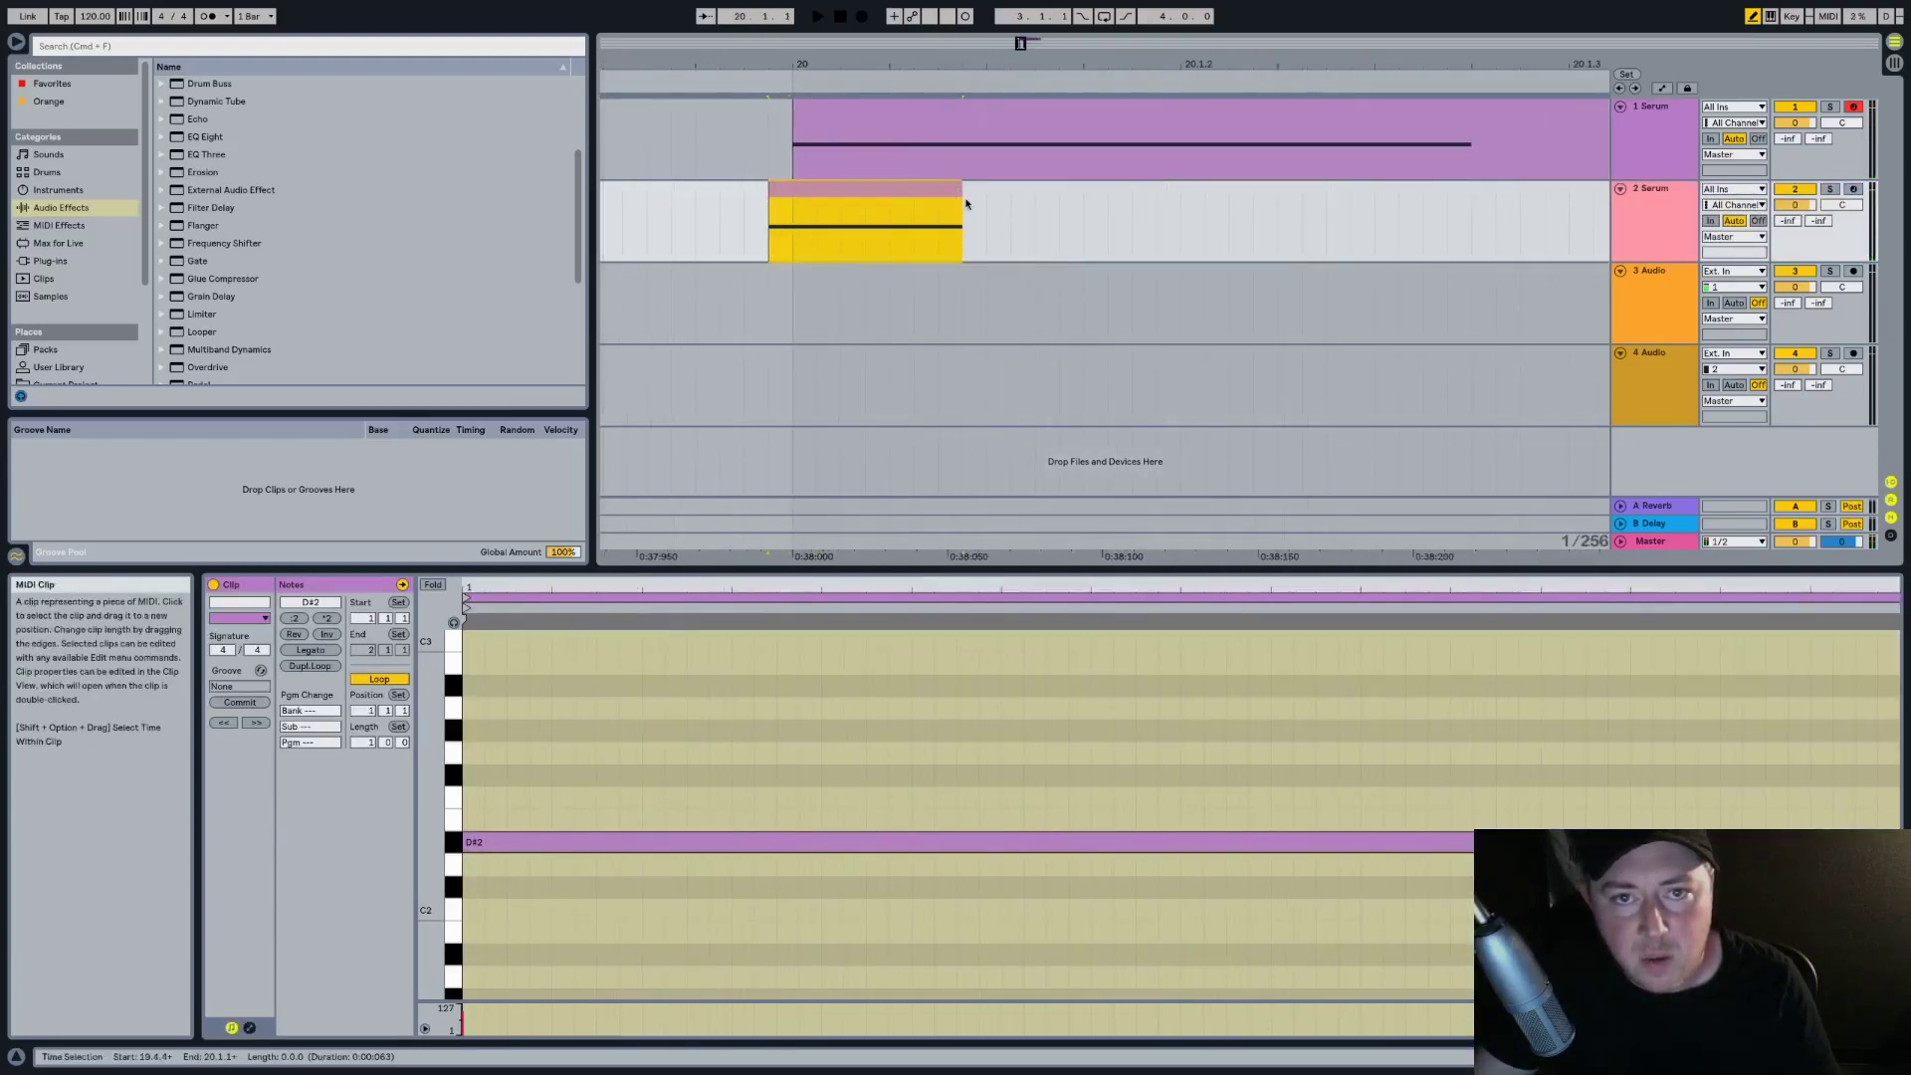
pyautogui.moveTo(930, 194); pyautogui.dragTo(785, 200)
pyautogui.moveTo(797, 64); pyautogui.dragTo(805, 151)
pyautogui.moveTo(793, 237); pyautogui.dragTo(887, 239)
pyautogui.press('Delete')
pyautogui.click(693, 237)
pyautogui.press('space')
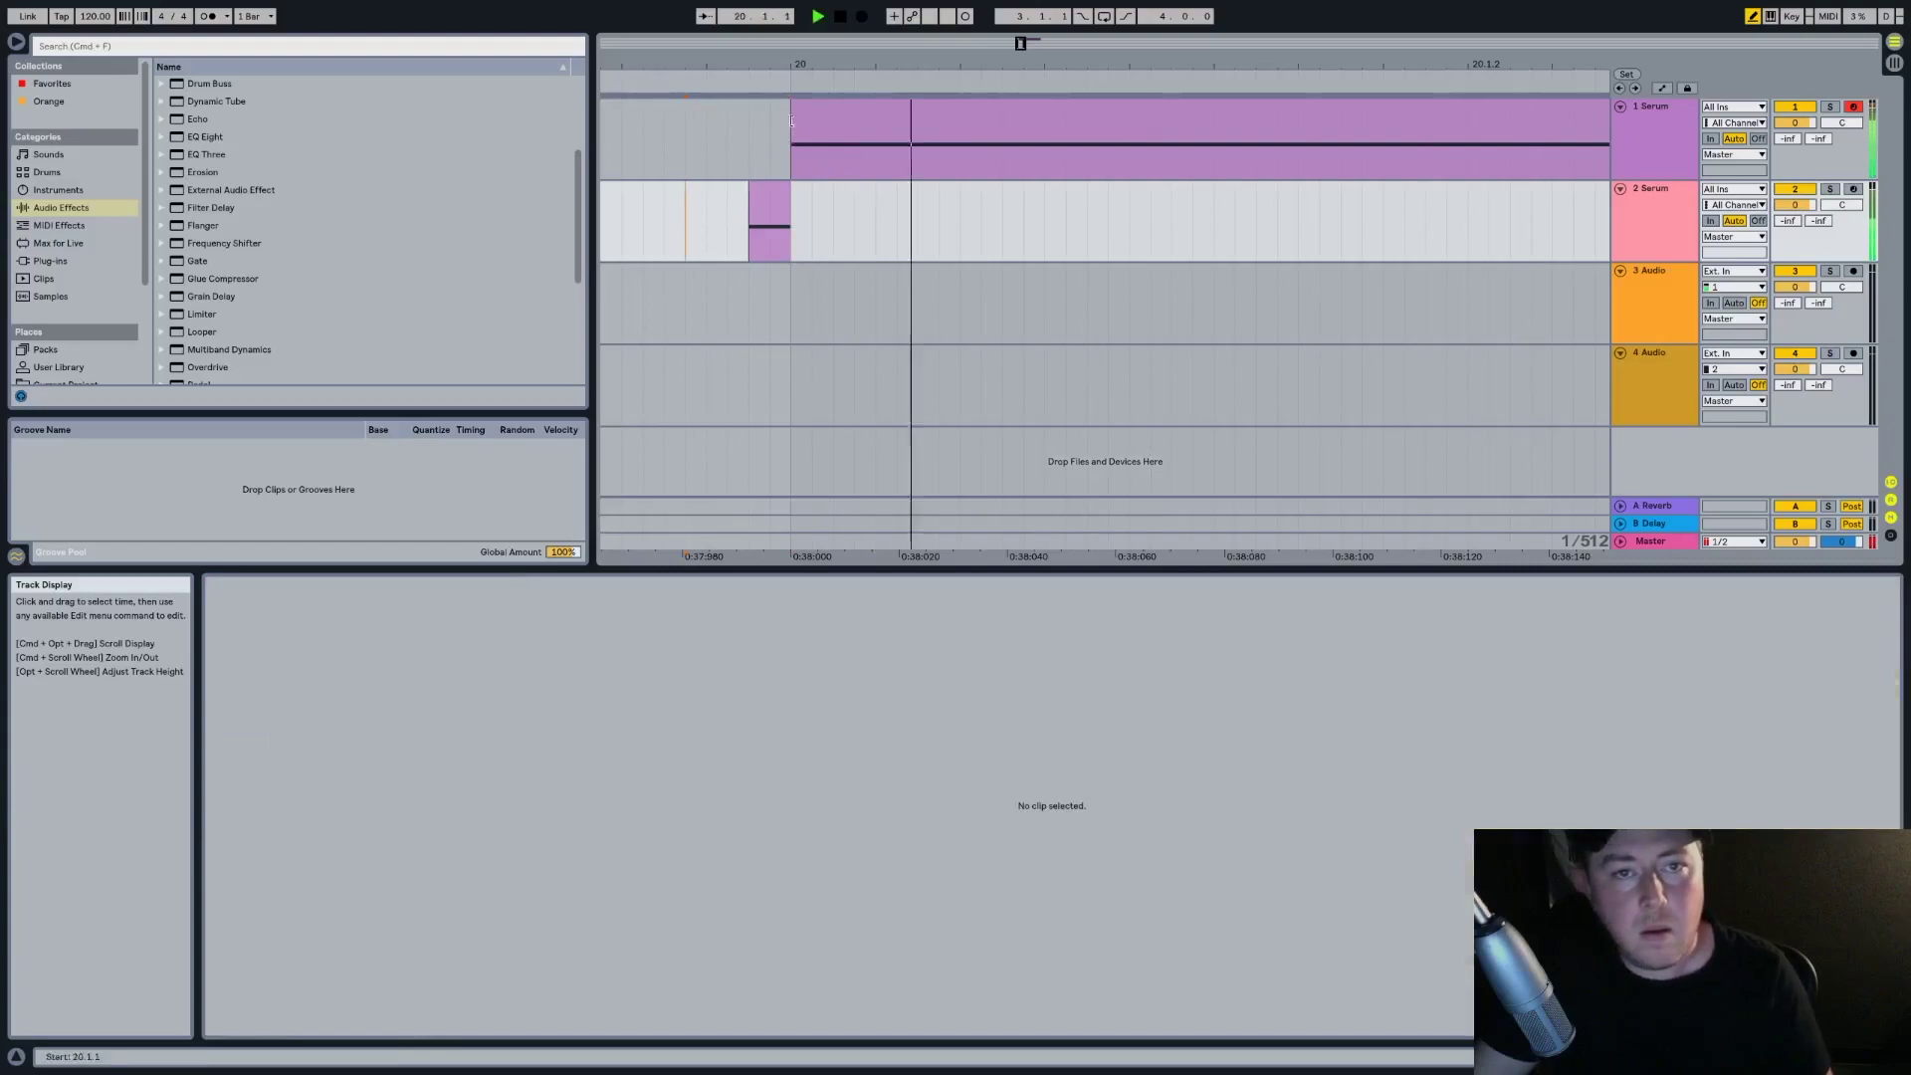
# Lengthen the sliver clip on the second Serum track so it starts earlier and still ends at bar 20, then audition it
pyautogui.press('space')
pyautogui.hscroll(-3, 1023, 160)
pyautogui.click(1003, 202)
pyautogui.moveTo(1003, 201)
pyautogui.mouseDown()
pyautogui.moveTo(1035, 194)
pyautogui.moveTo(972, 192)
pyautogui.moveTo(1036, 192)
pyautogui.mouseUp()
pyautogui.press('space')
pyautogui.press('space')
pyautogui.press('space')
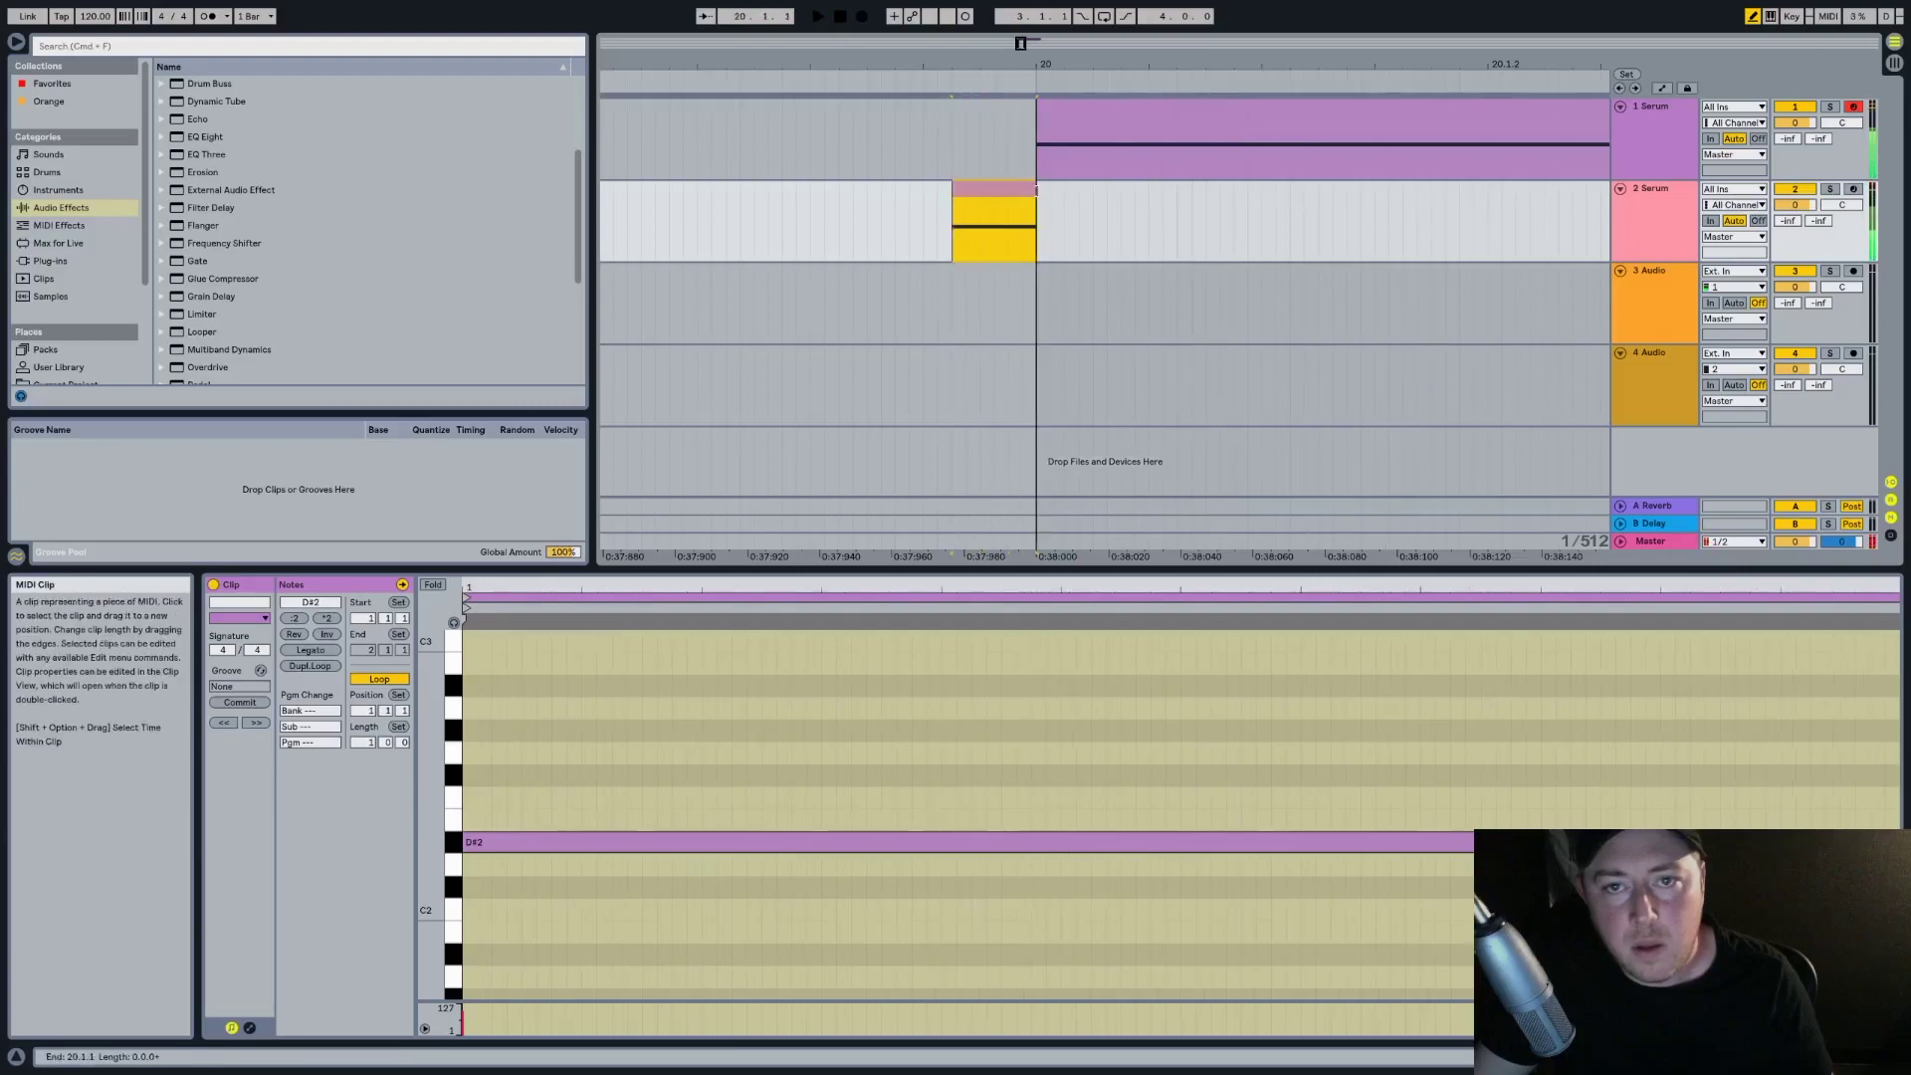
pyautogui.click(837, 221)
pyautogui.press('space')
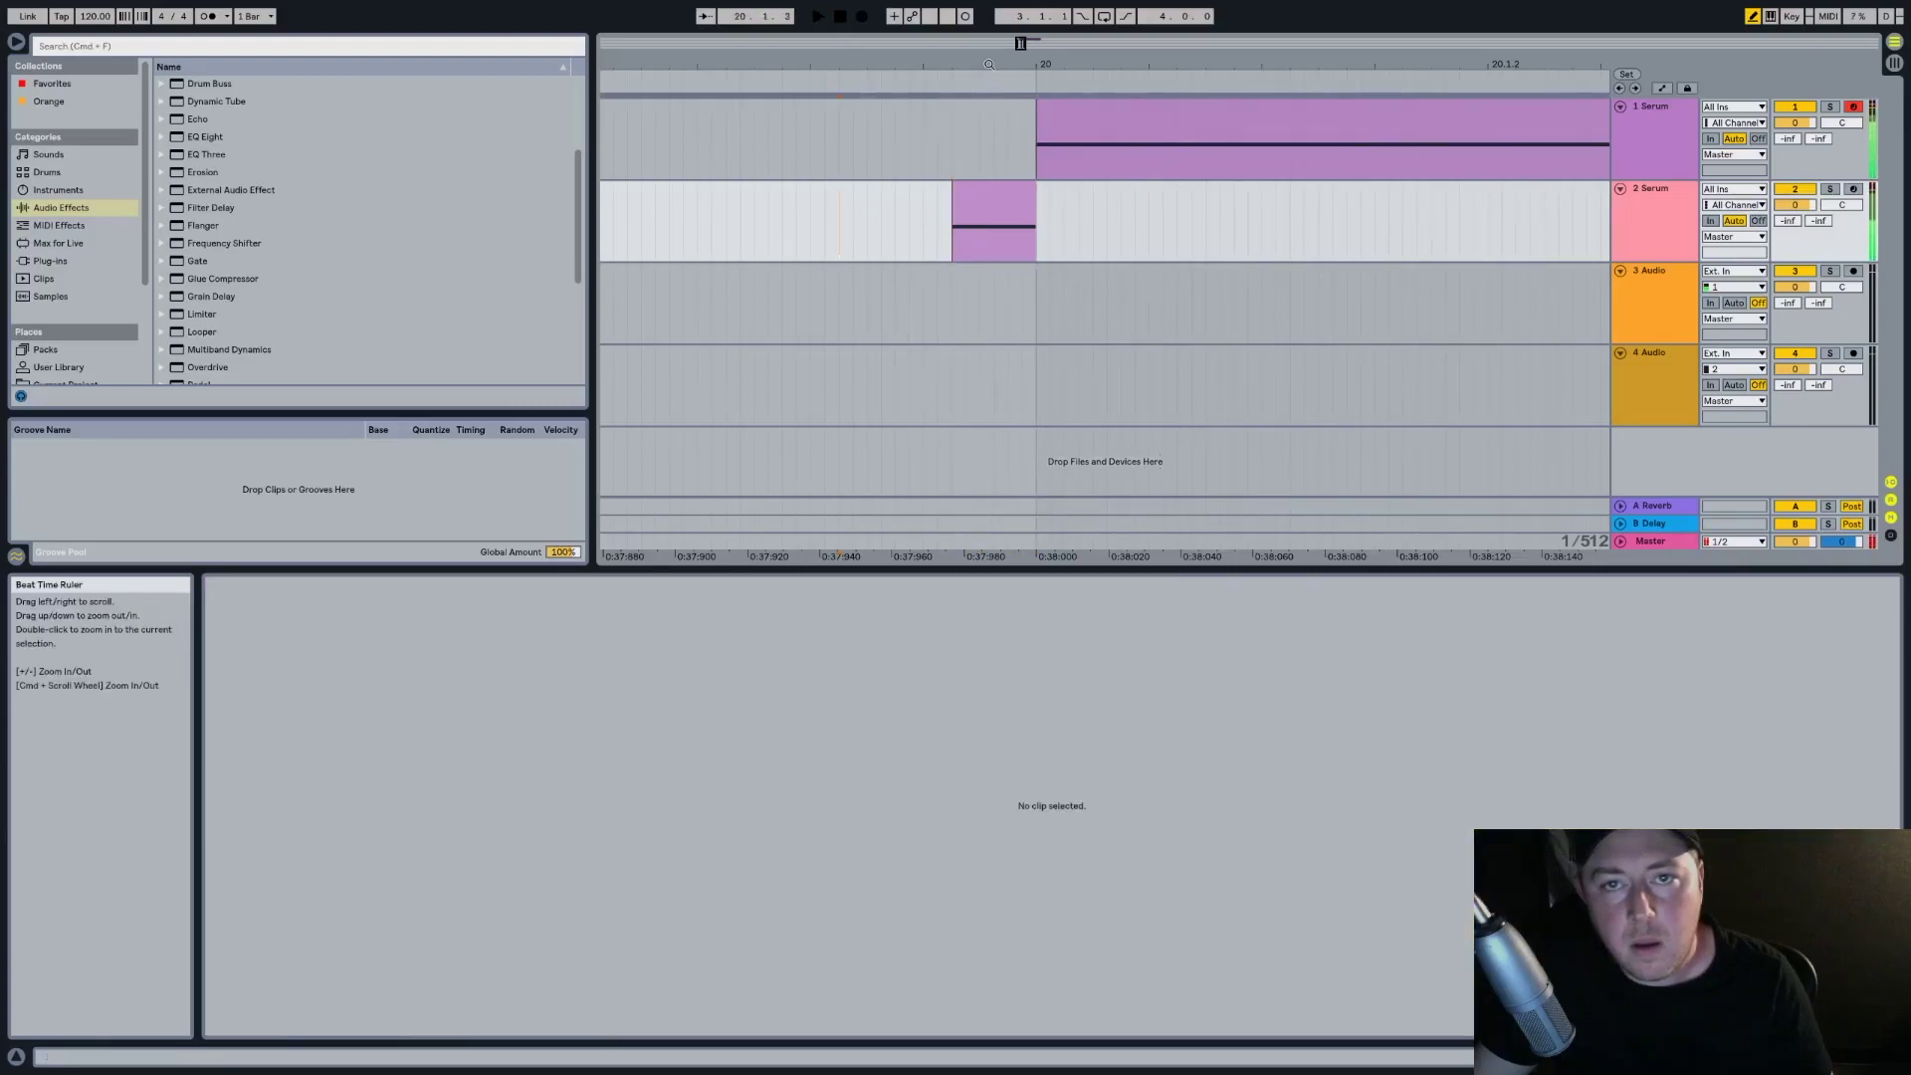
# Play both layered clips from just before bar 20 and solo the first Serum track
pyautogui.press('-')
pyautogui.press('-')
pyautogui.press('-')
pyautogui.press('space')
pyautogui.press('space')
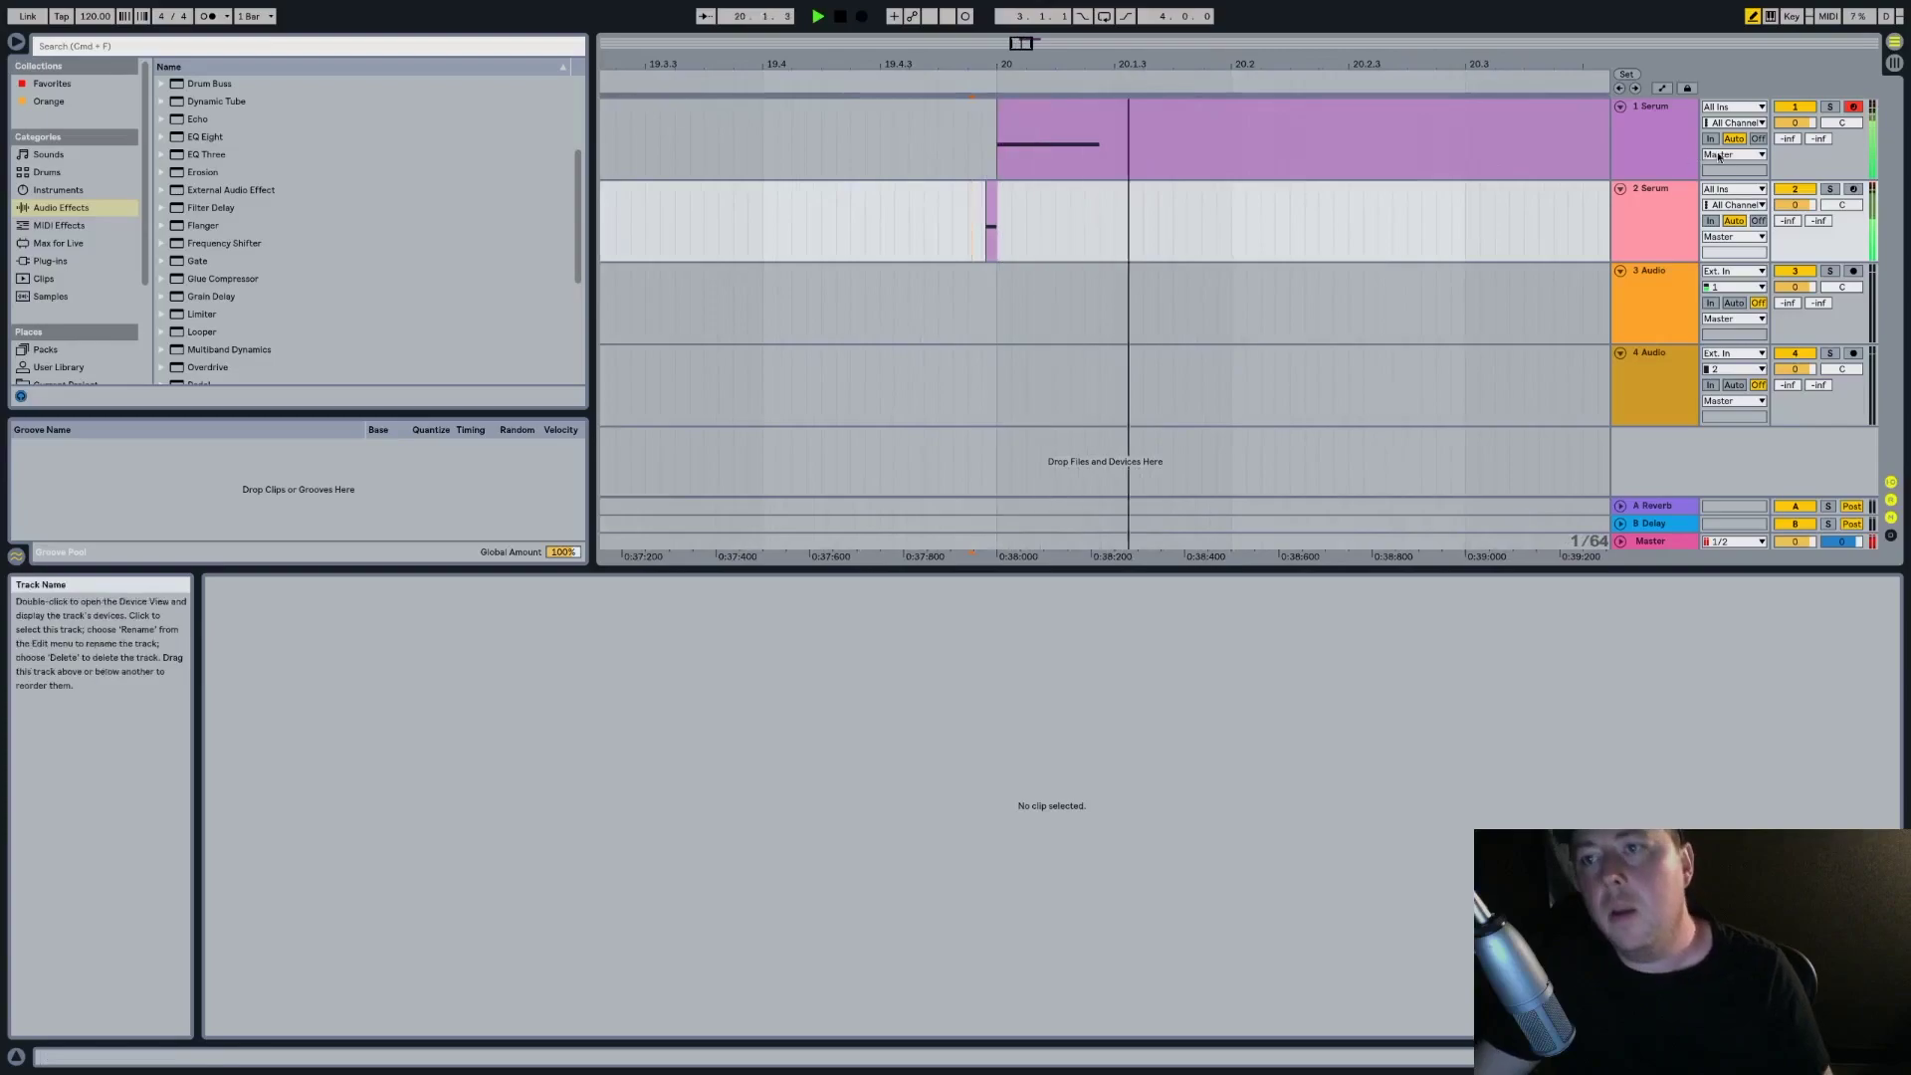
pyautogui.click(1662, 118)
pyautogui.click(1831, 107)
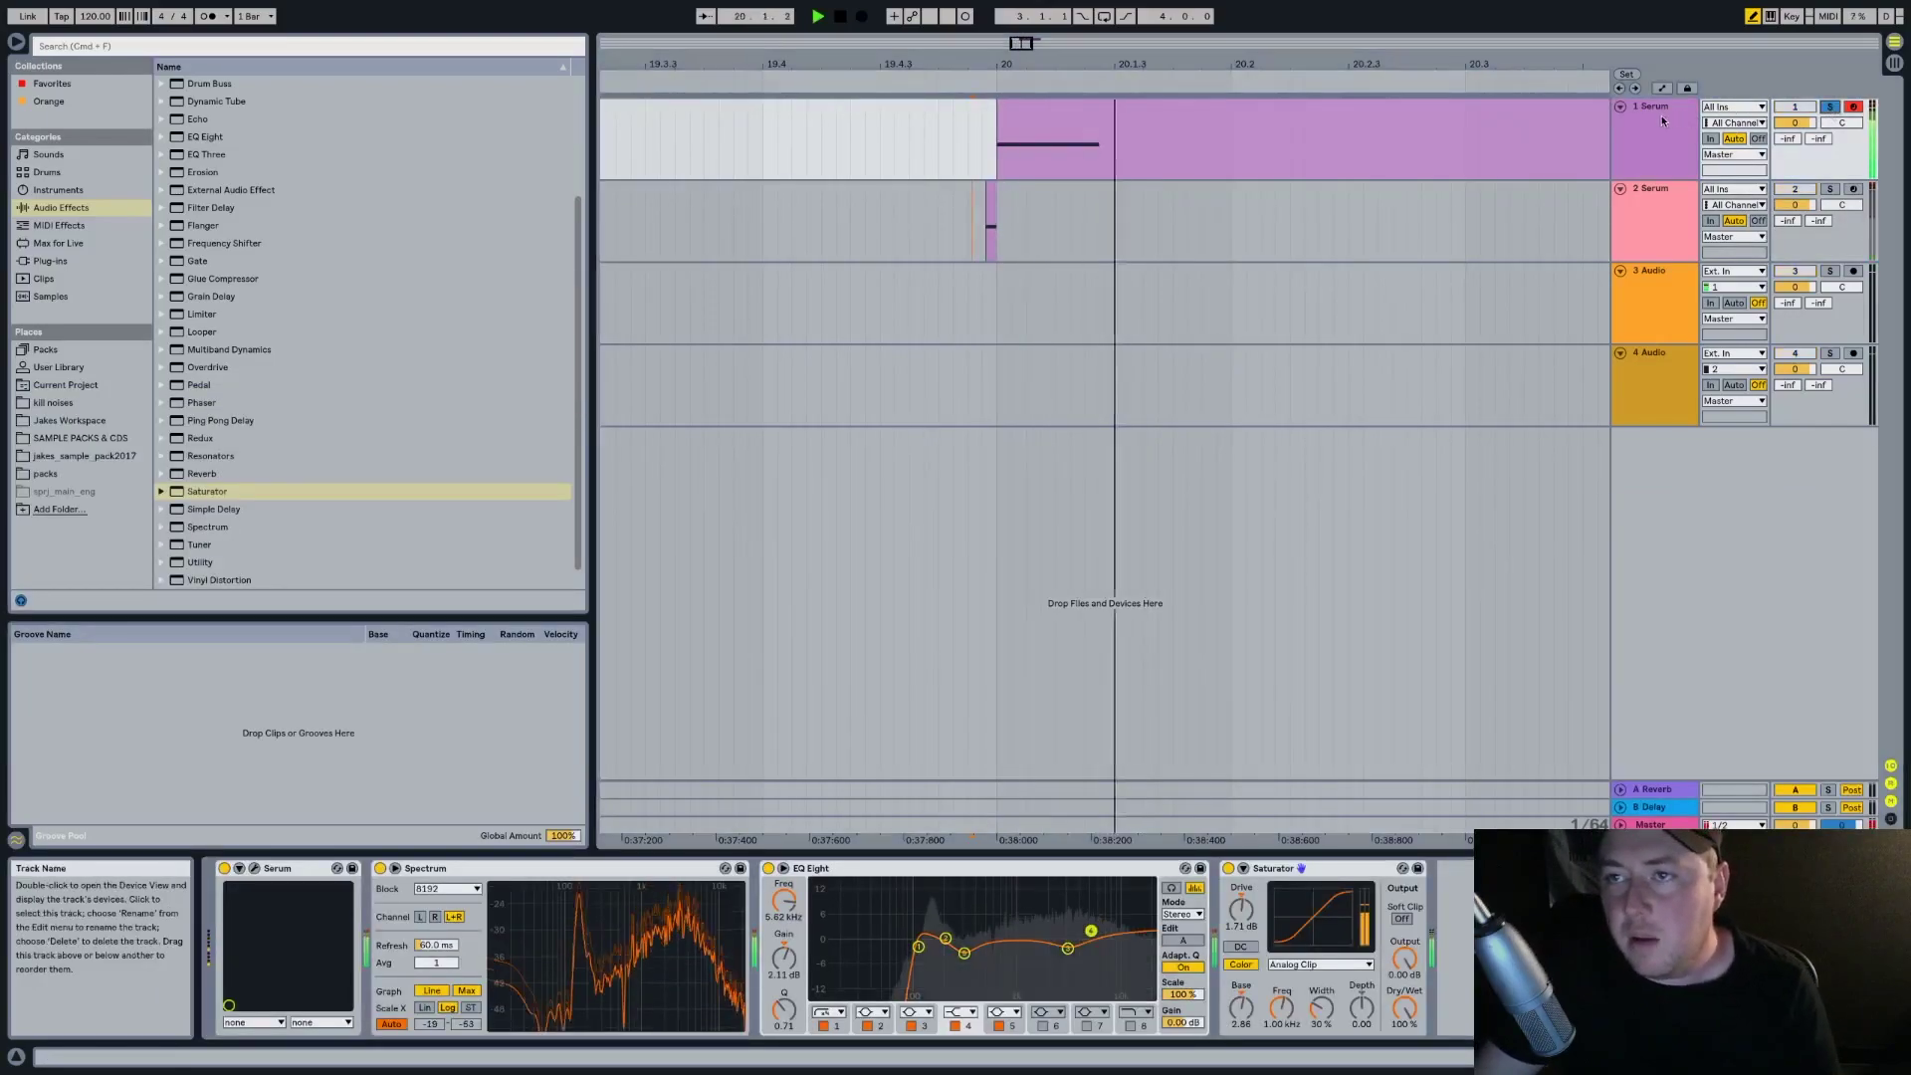
# Reopen Serum on the first track and reduce LFO 3's modulation depth on the noise level while playing the clip
pyautogui.click(255, 868)
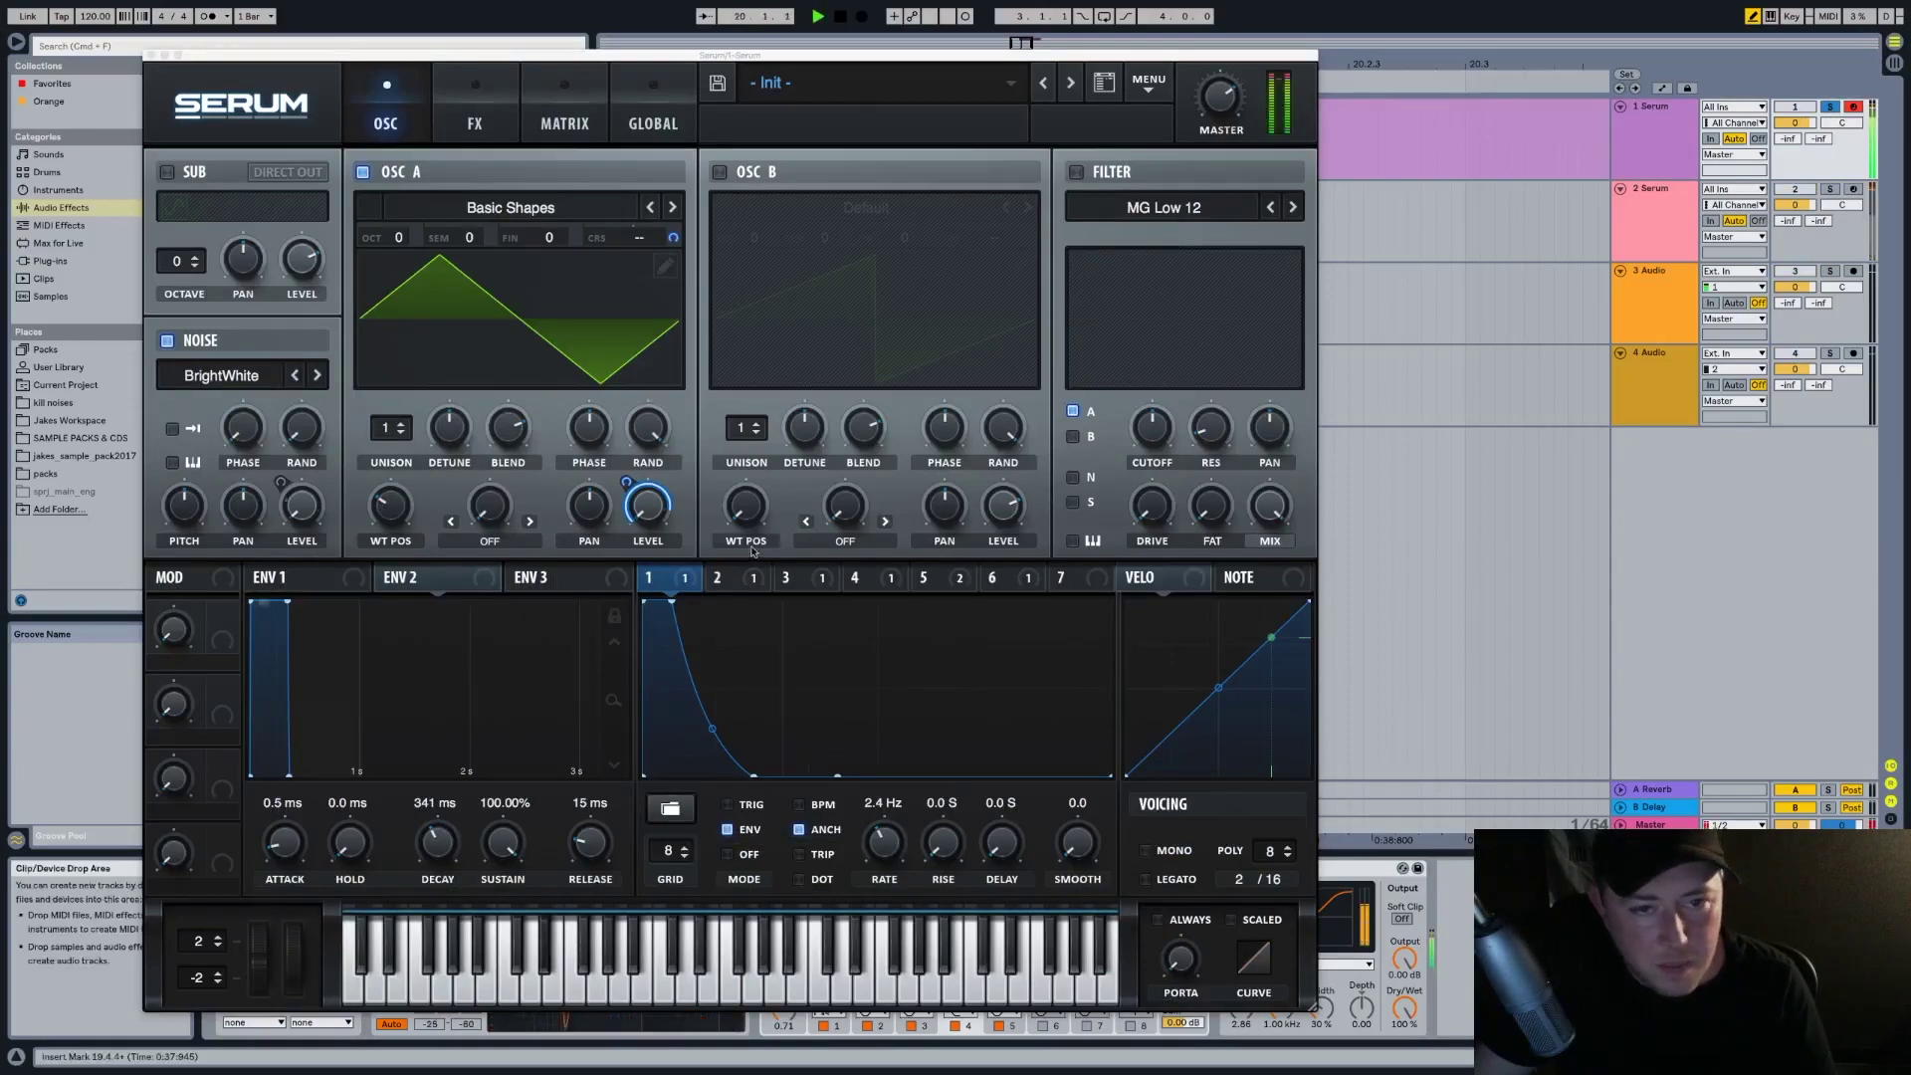
pyautogui.click(717, 577)
pyautogui.click(785, 577)
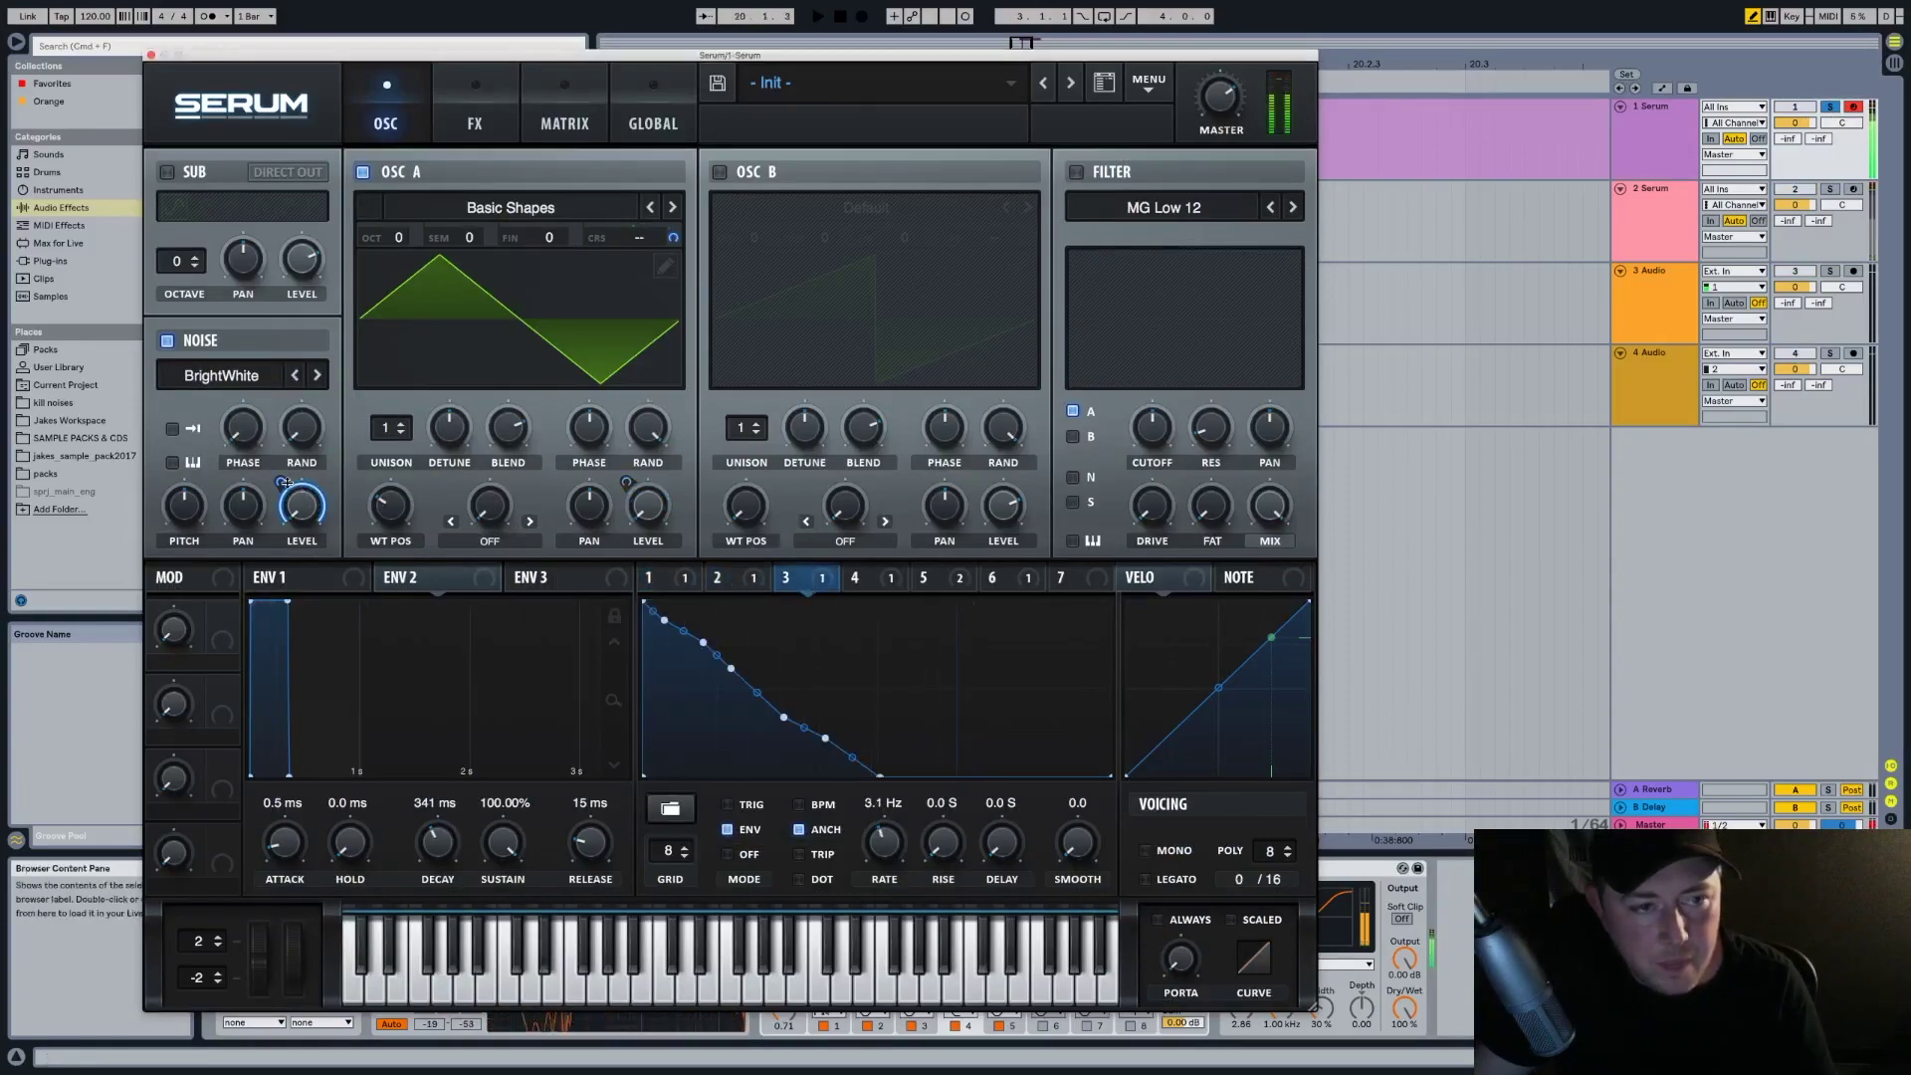
pyautogui.press('space')
pyautogui.moveTo(291, 508)
pyautogui.press('space')
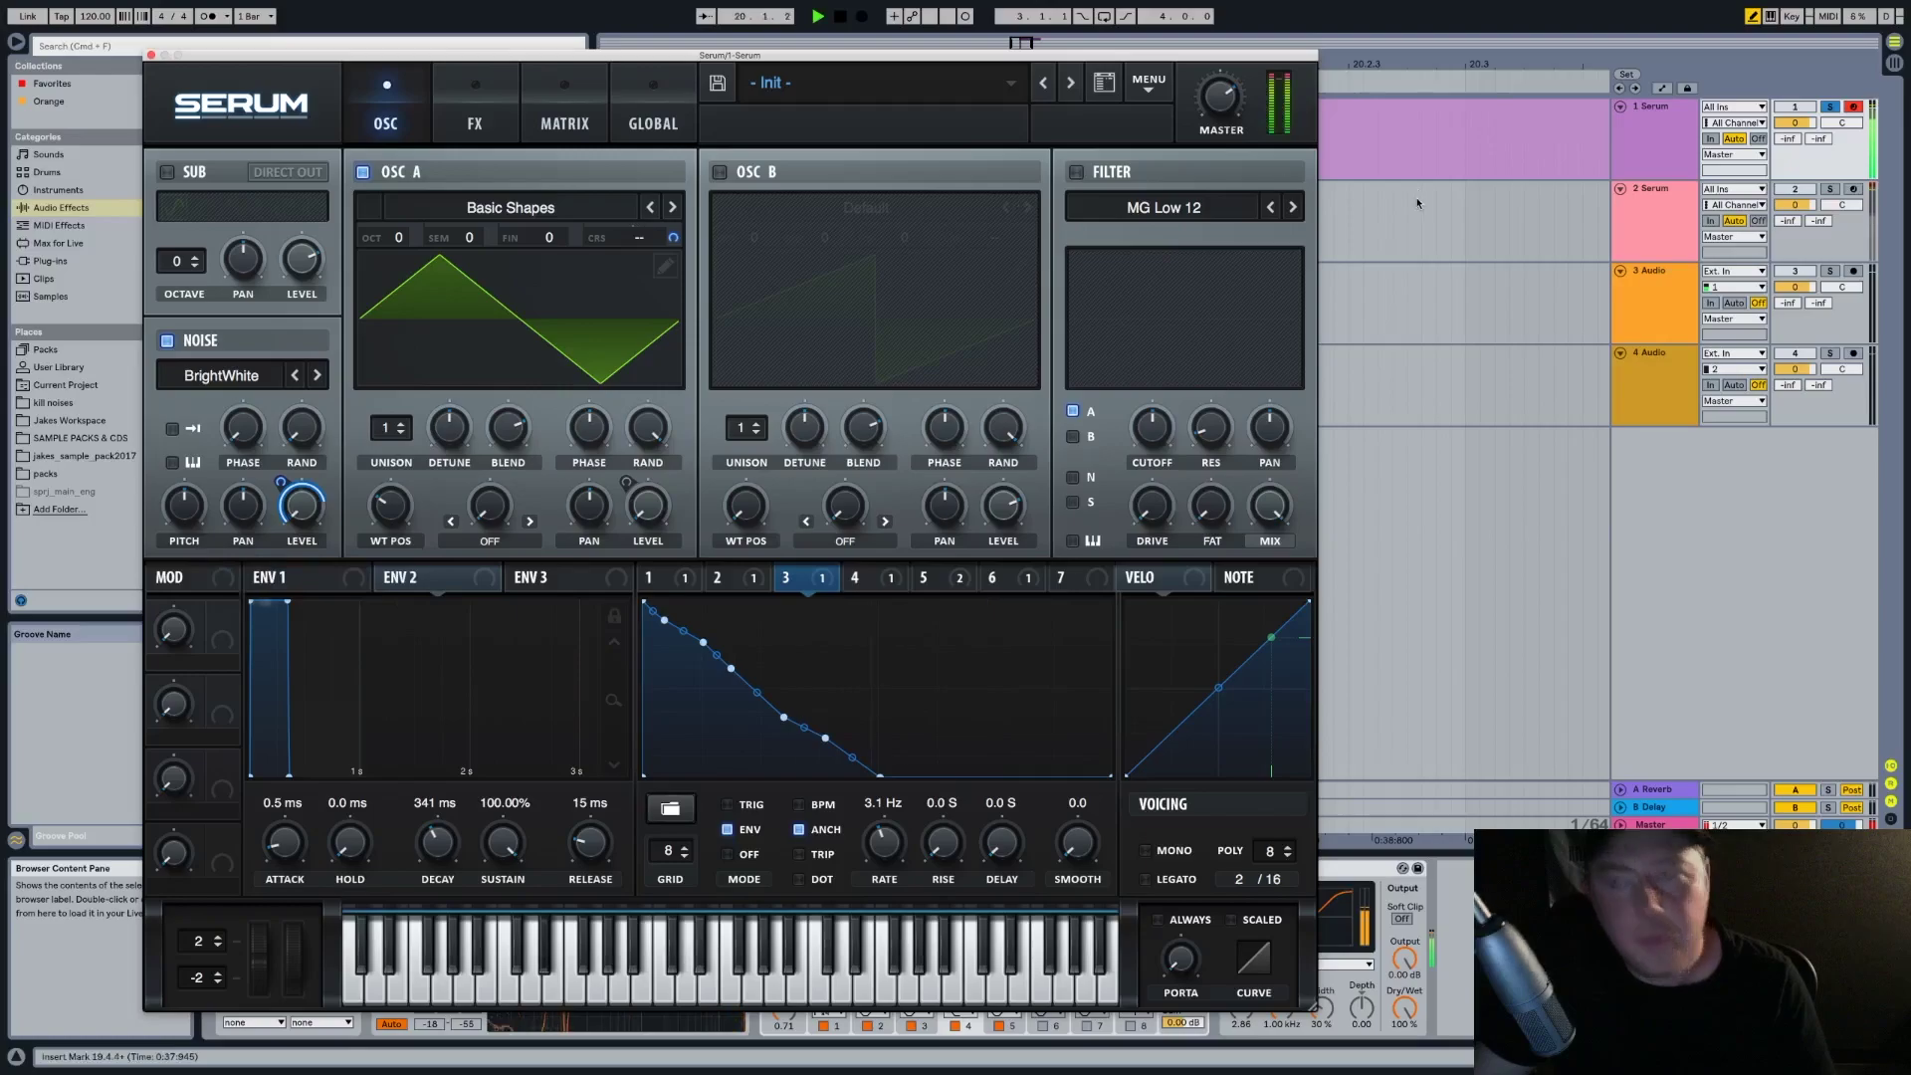
# Close Serum, unsolo the first Serum track, and play both layers together from just before bar 20
pyautogui.click(152, 57)
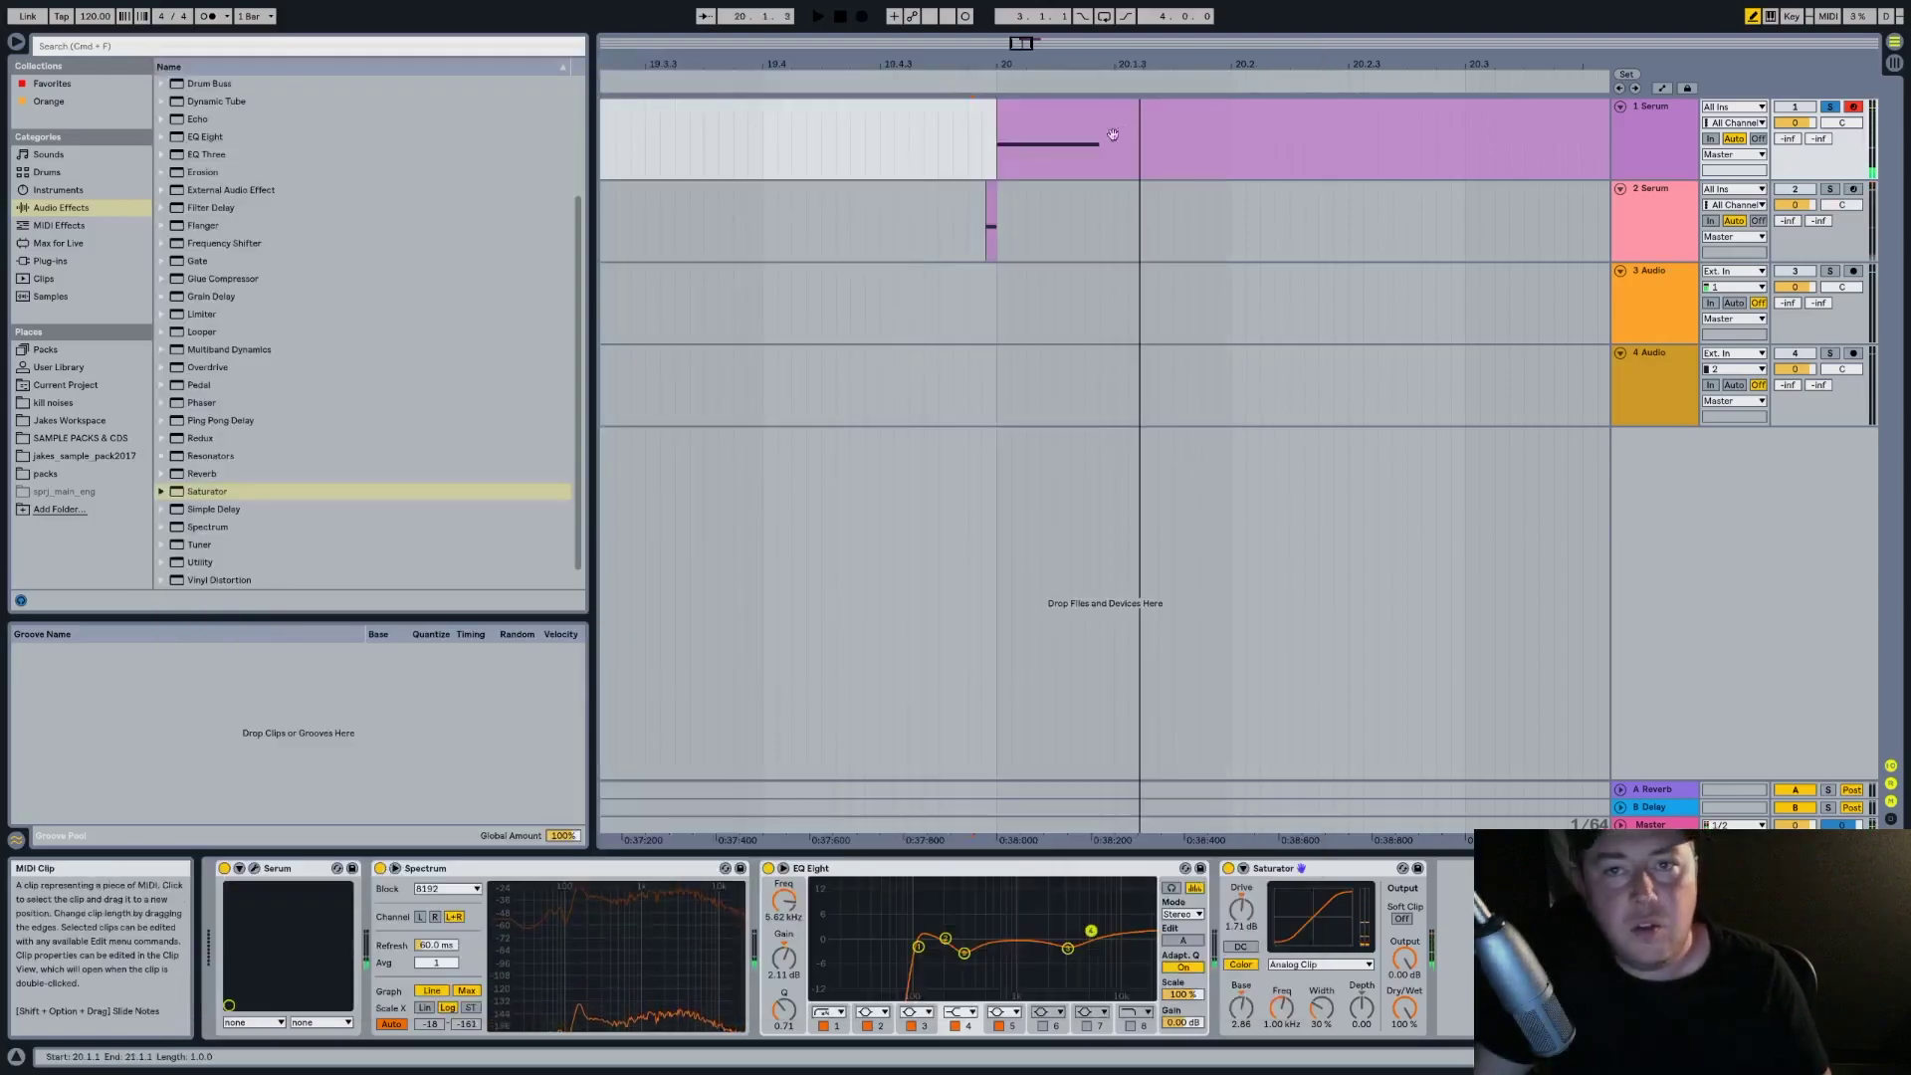
pyautogui.click(953, 221)
pyautogui.press('space')
pyautogui.press('space')
pyautogui.press('space')
pyautogui.press('space')
pyautogui.click(1829, 107)
pyautogui.press('space')
pyautogui.press('space')
pyautogui.press('space')
pyautogui.press('space')
pyautogui.press('space')
pyautogui.press('space')
pyautogui.press('space')
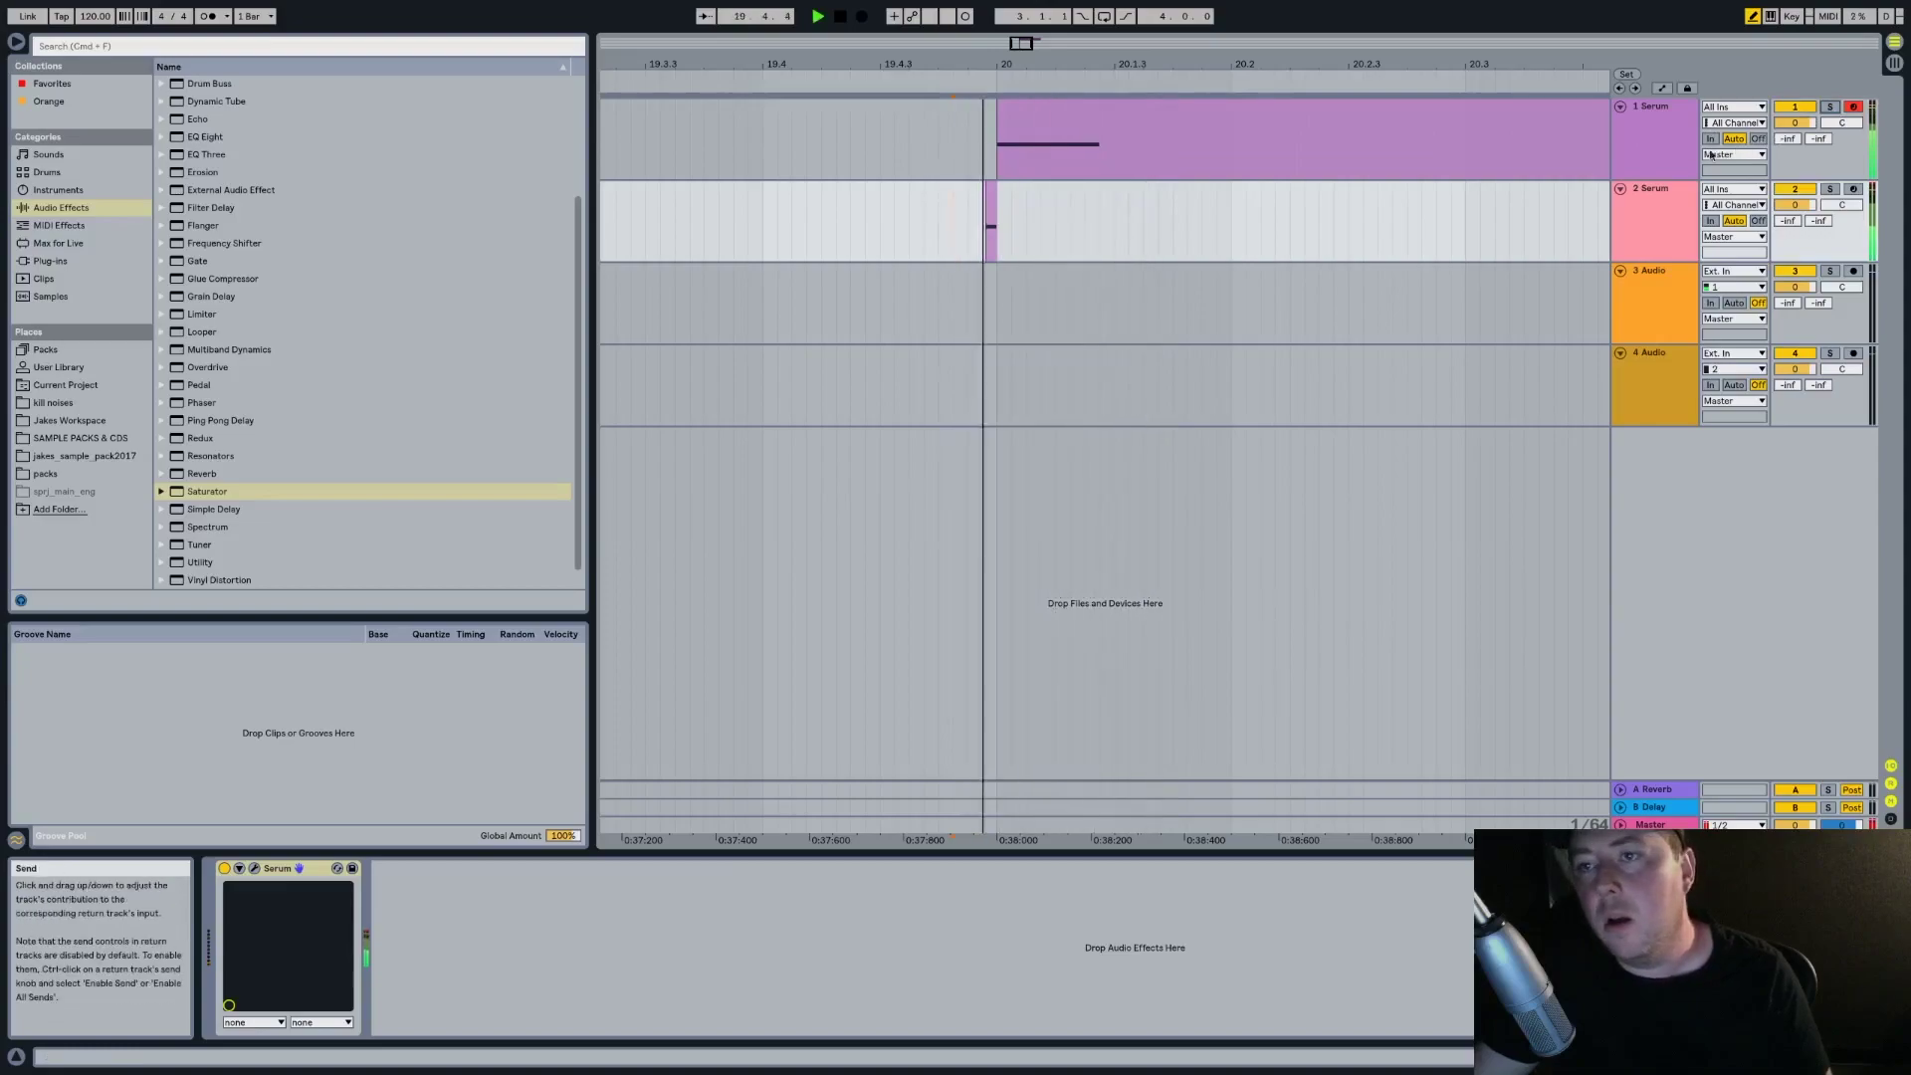
pyautogui.press('space')
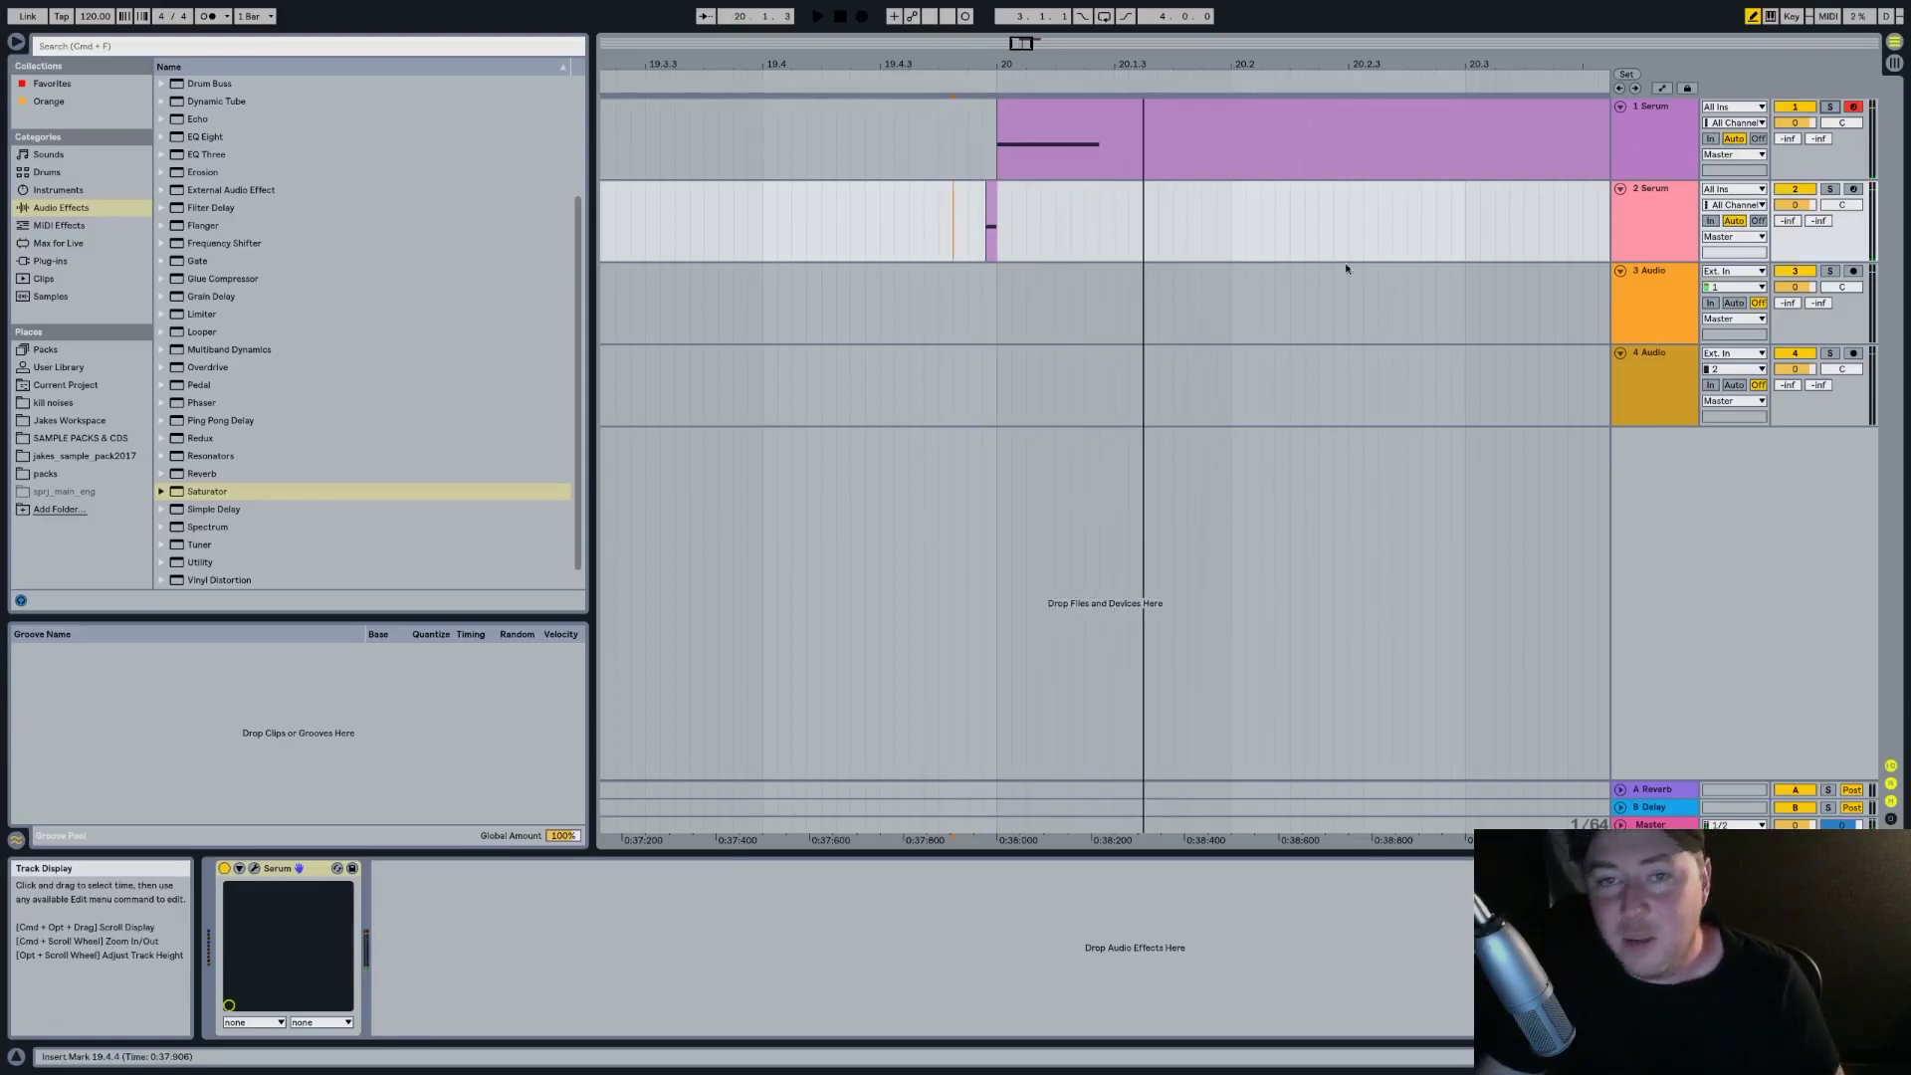
# Reopen Serum on the first track, set LFO 1's rate to 1.7 Hz and slightly lower its early peak point while auditioning the clip
pyautogui.click(1291, 161)
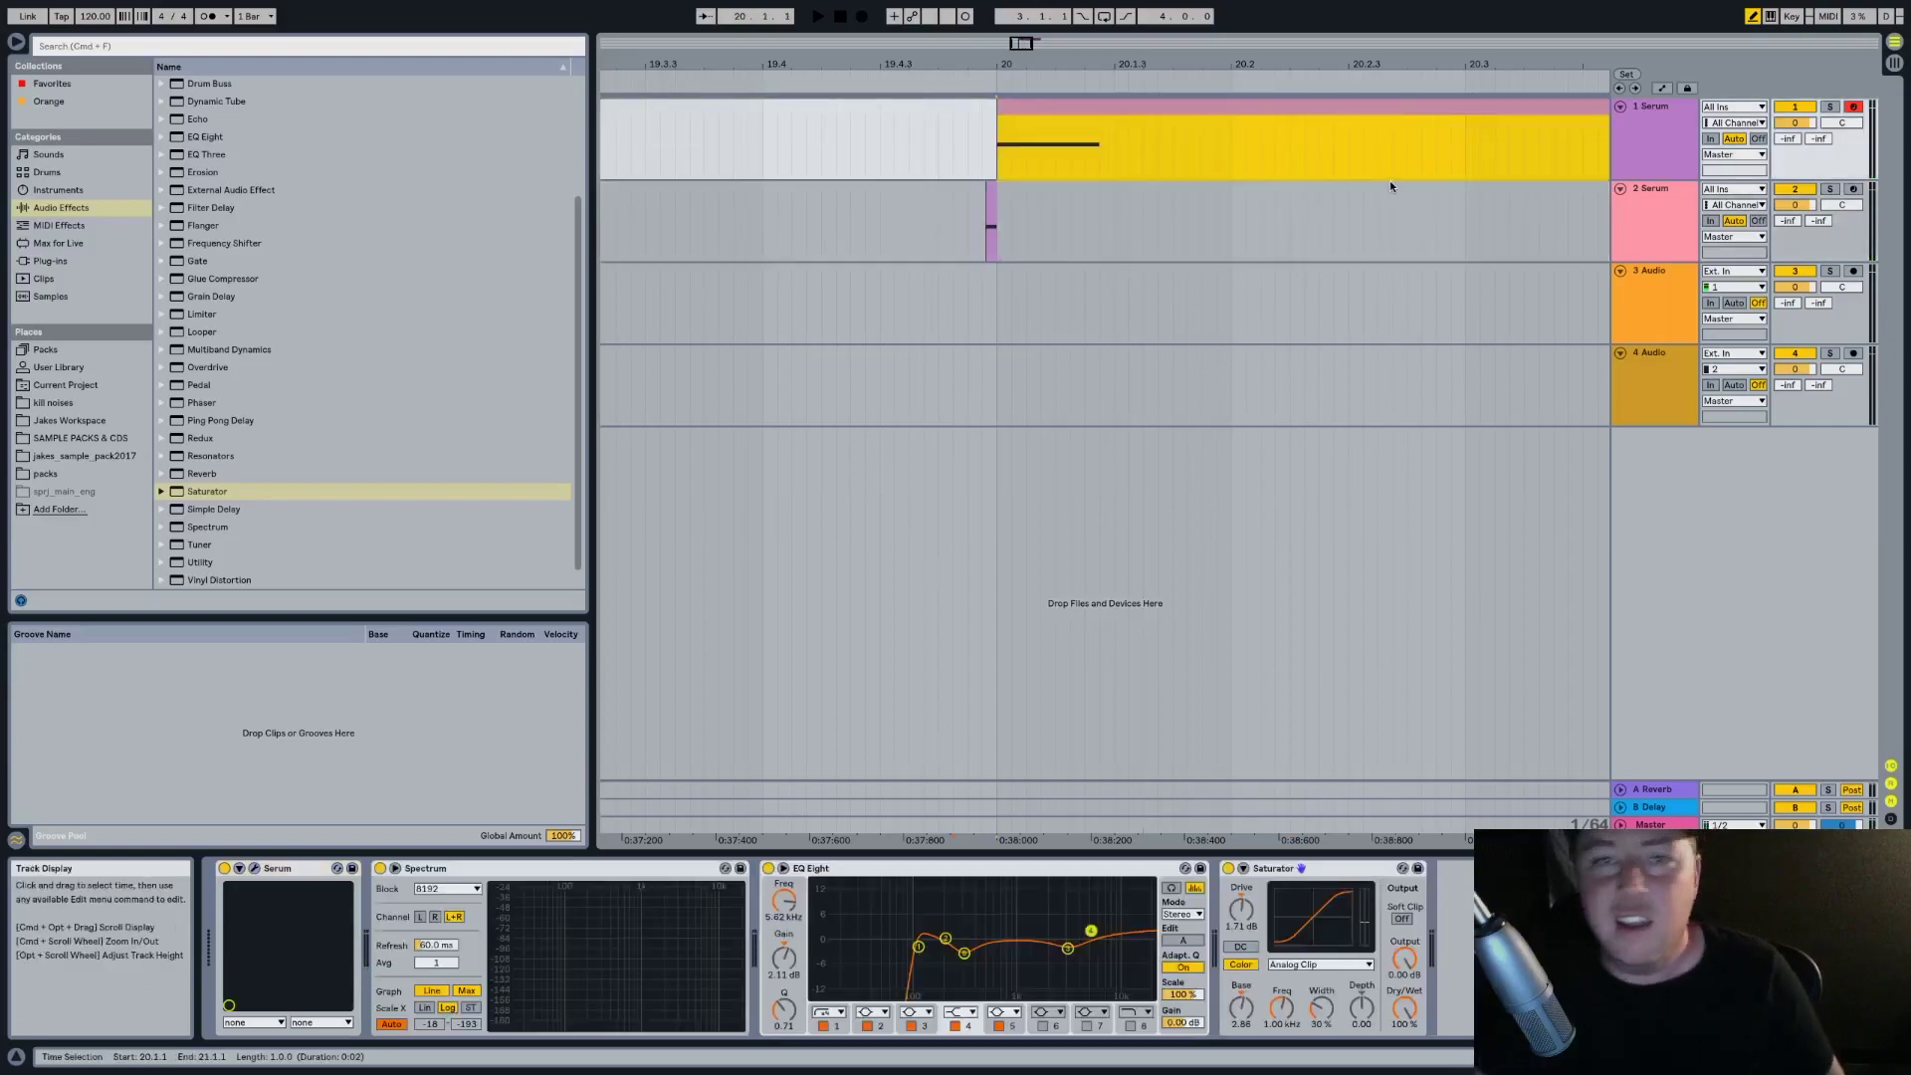
pyautogui.click(1638, 121)
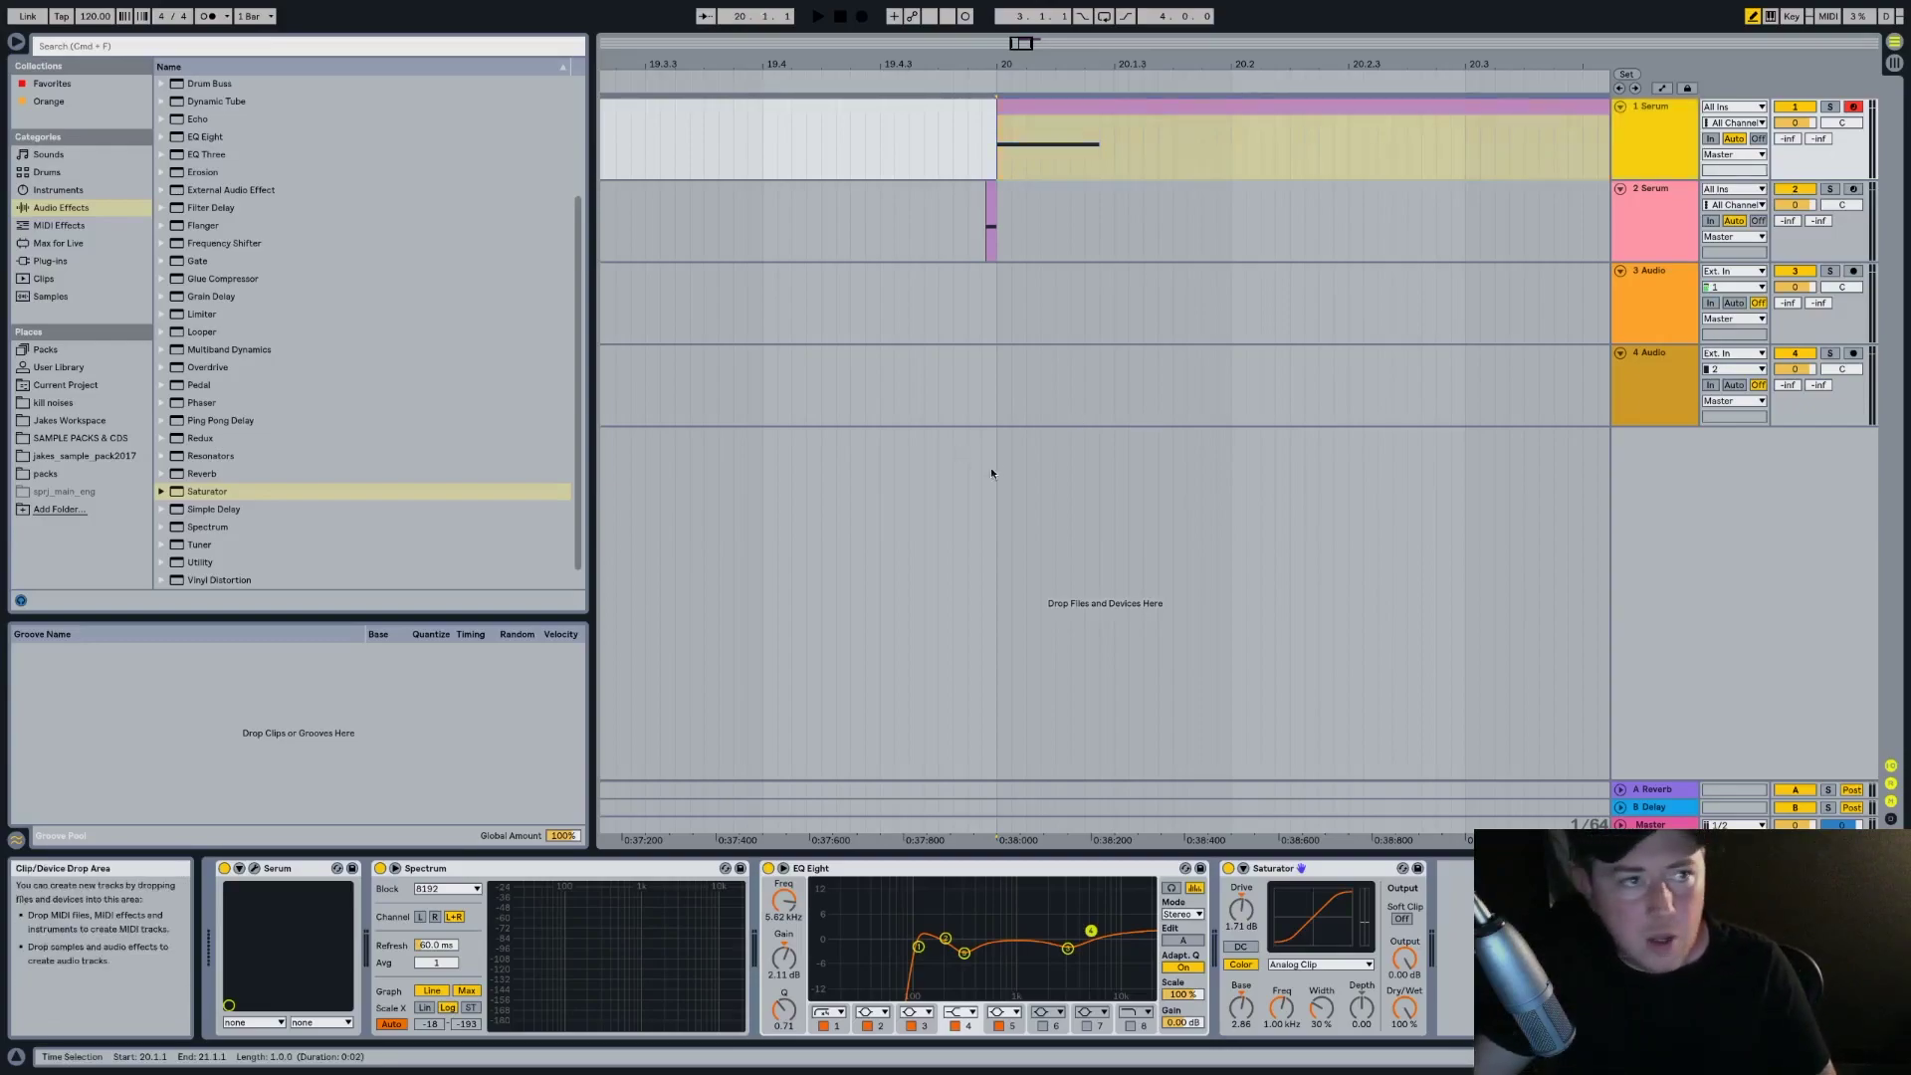
pyautogui.click(1620, 107)
pyautogui.click(1621, 107)
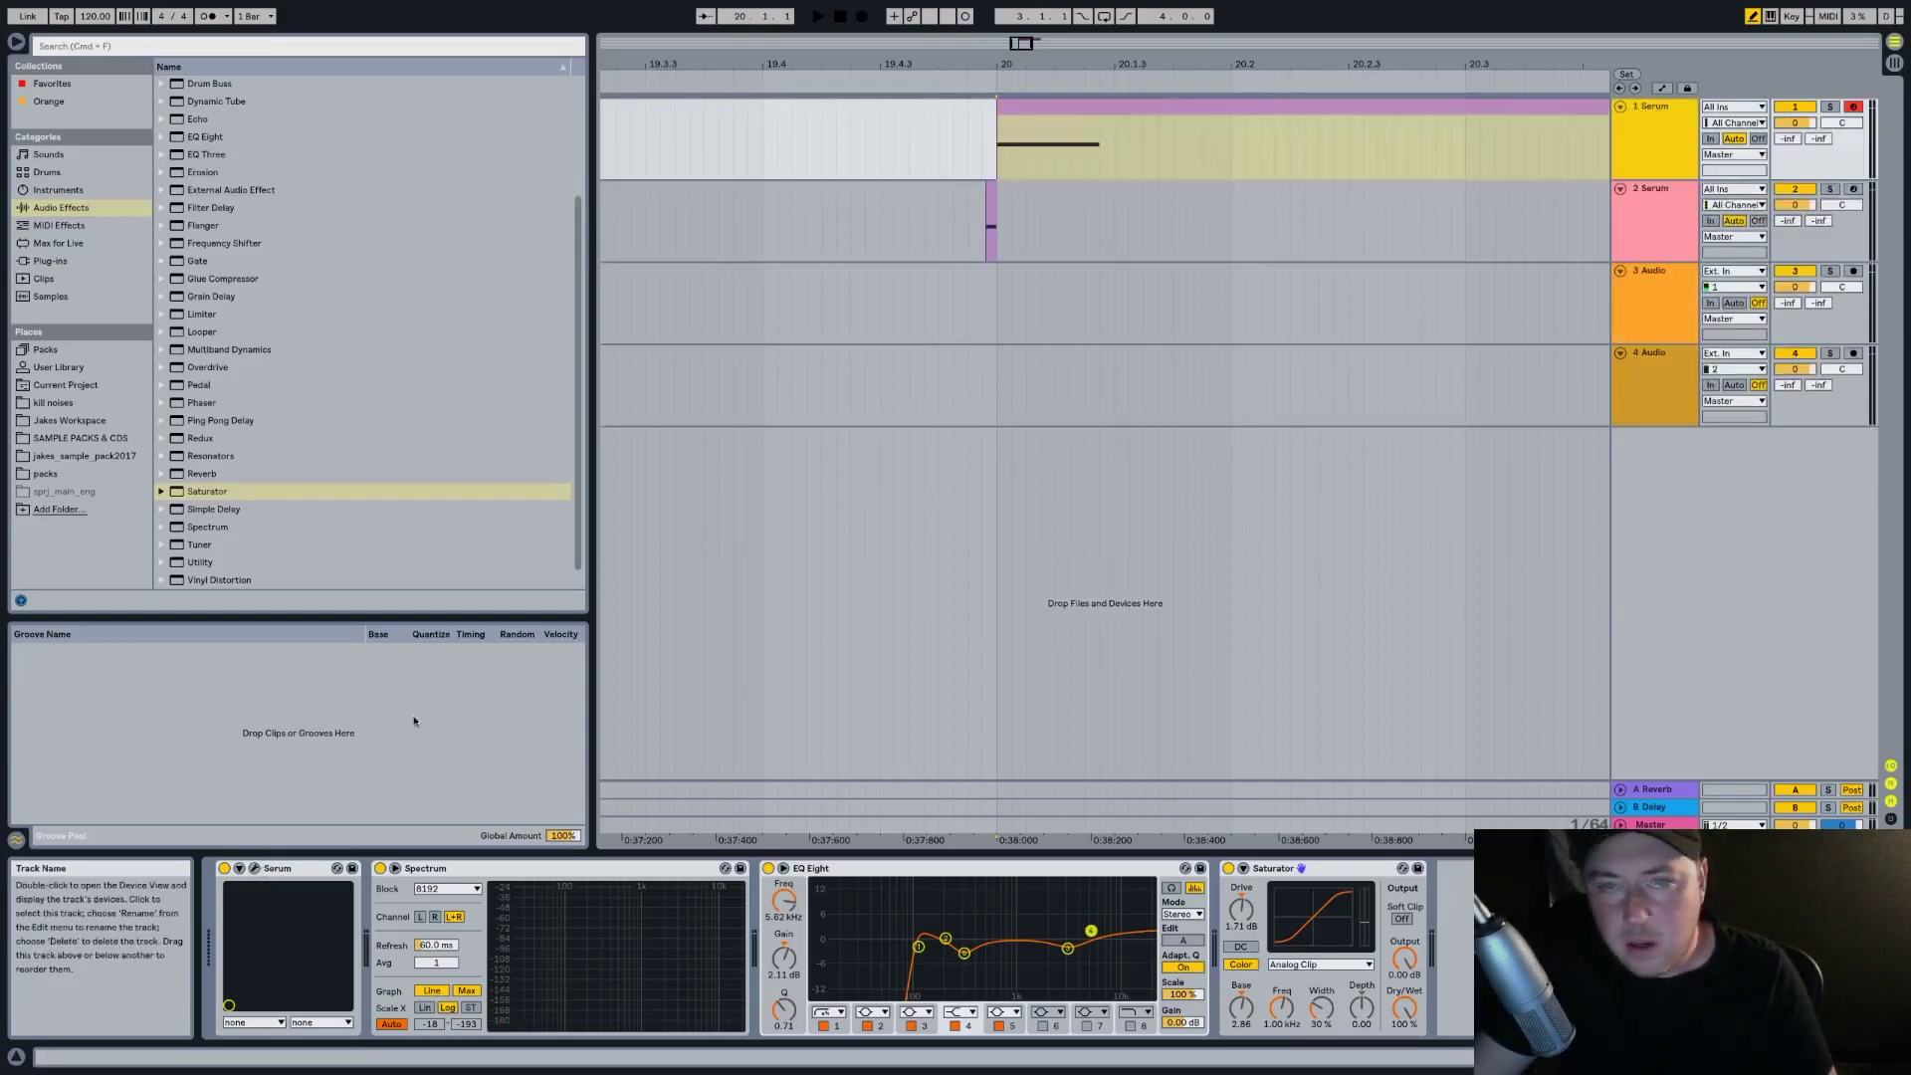
pyautogui.click(254, 869)
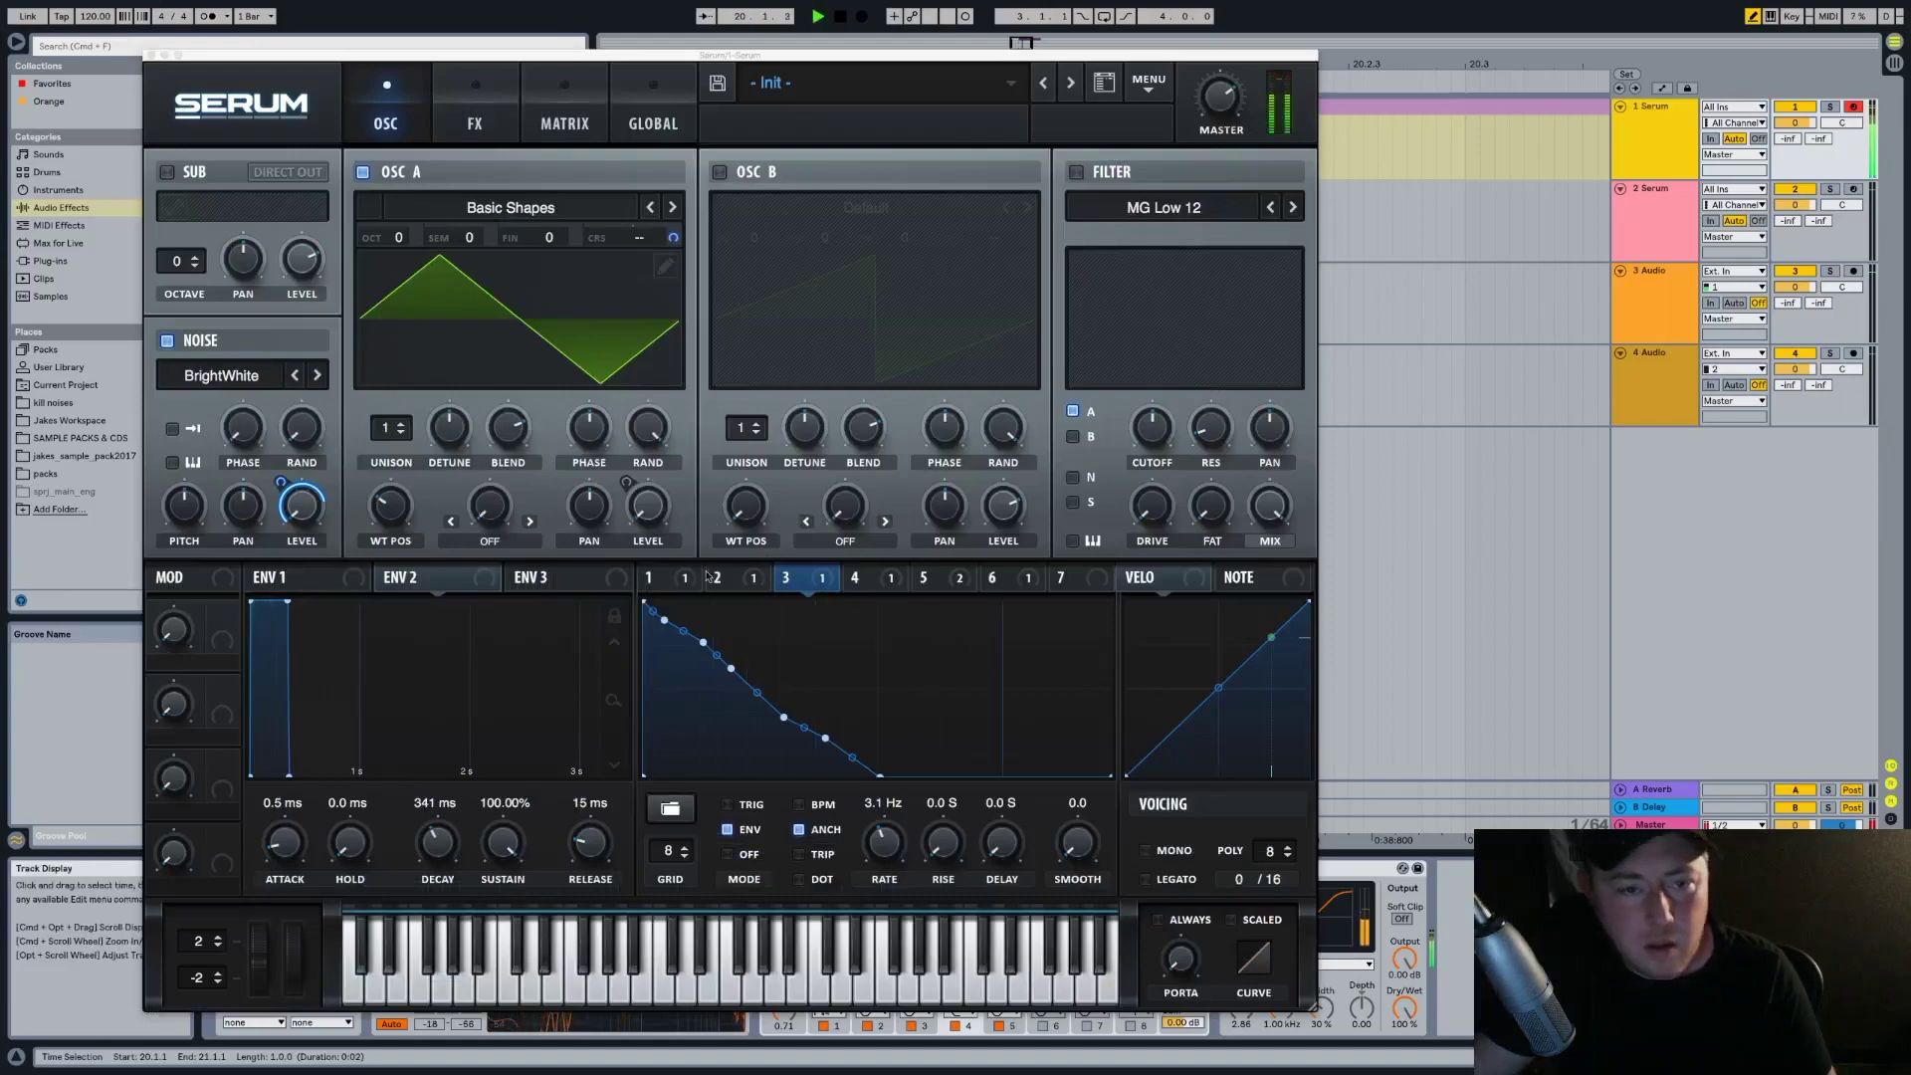
pyautogui.click(647, 577)
pyautogui.press('space')
pyautogui.moveTo(884, 841); pyautogui.dragTo(888, 849)
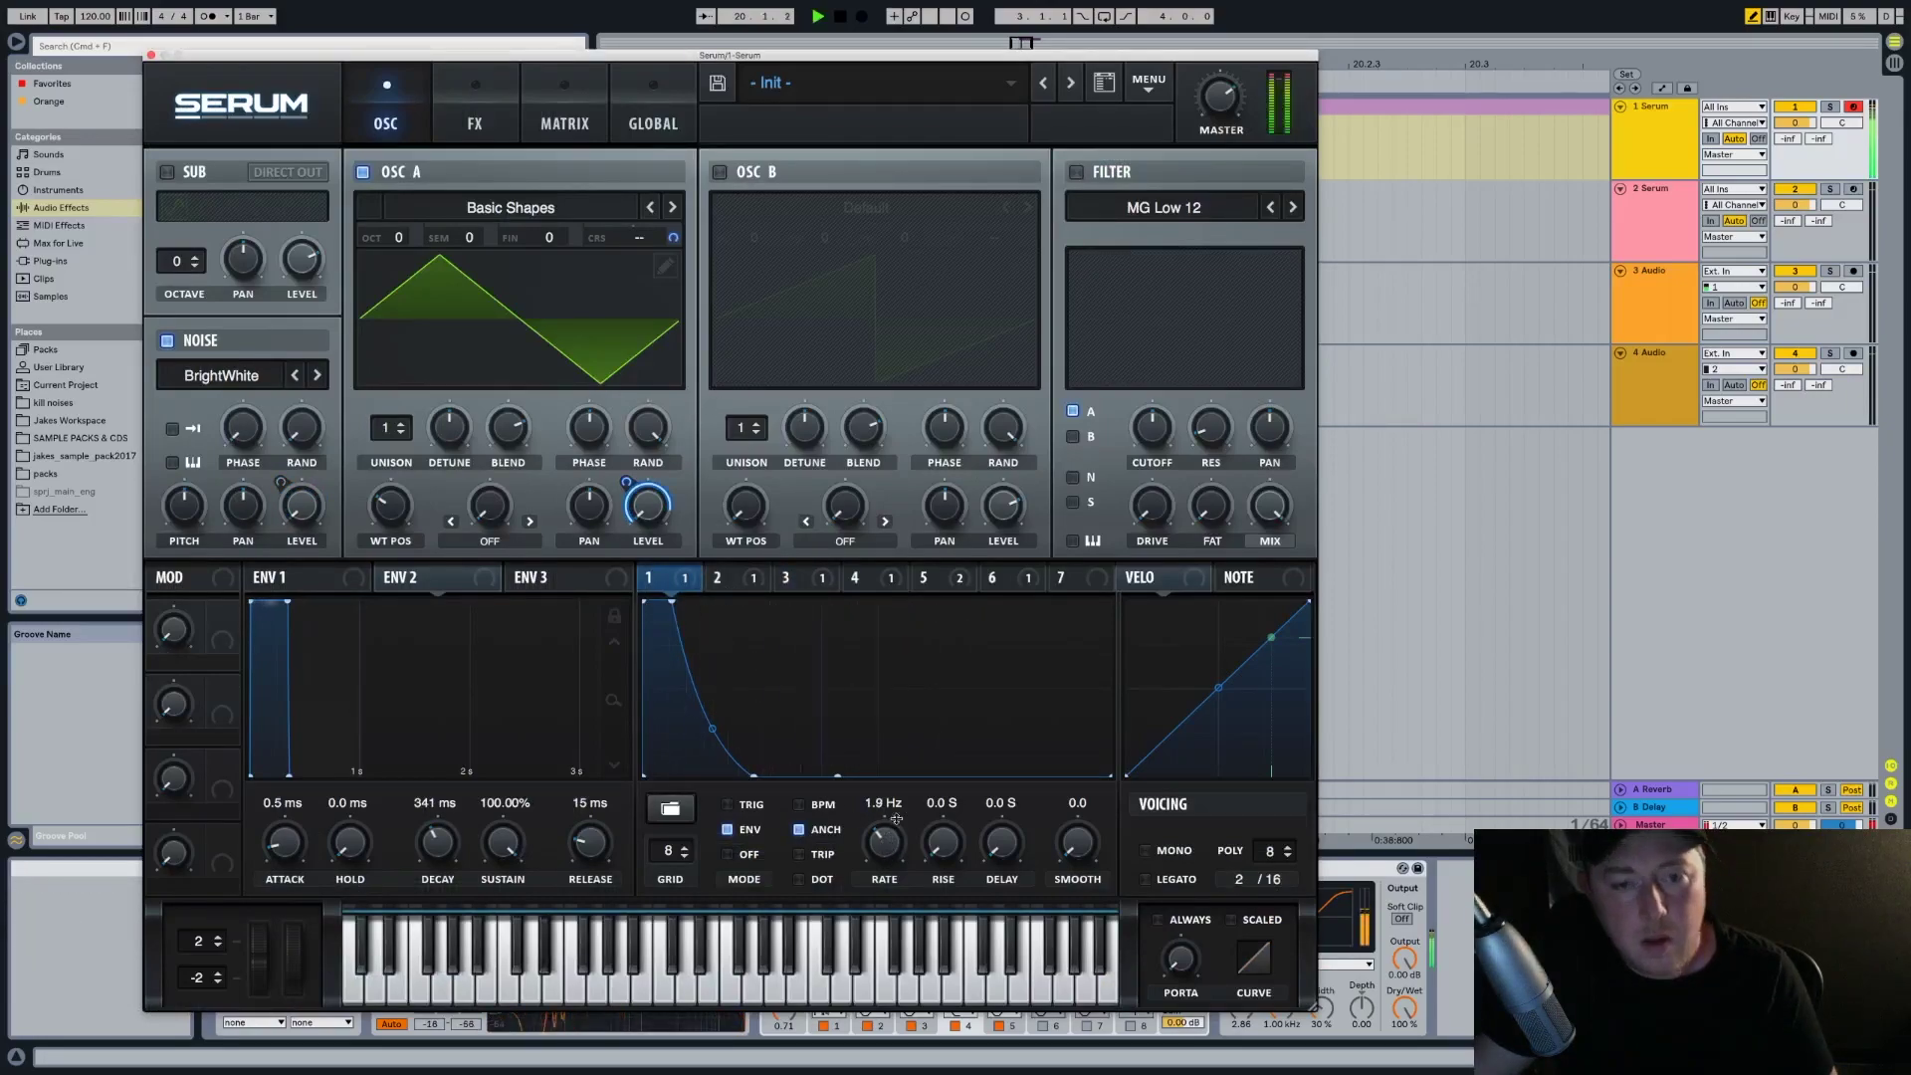
pyautogui.press('space')
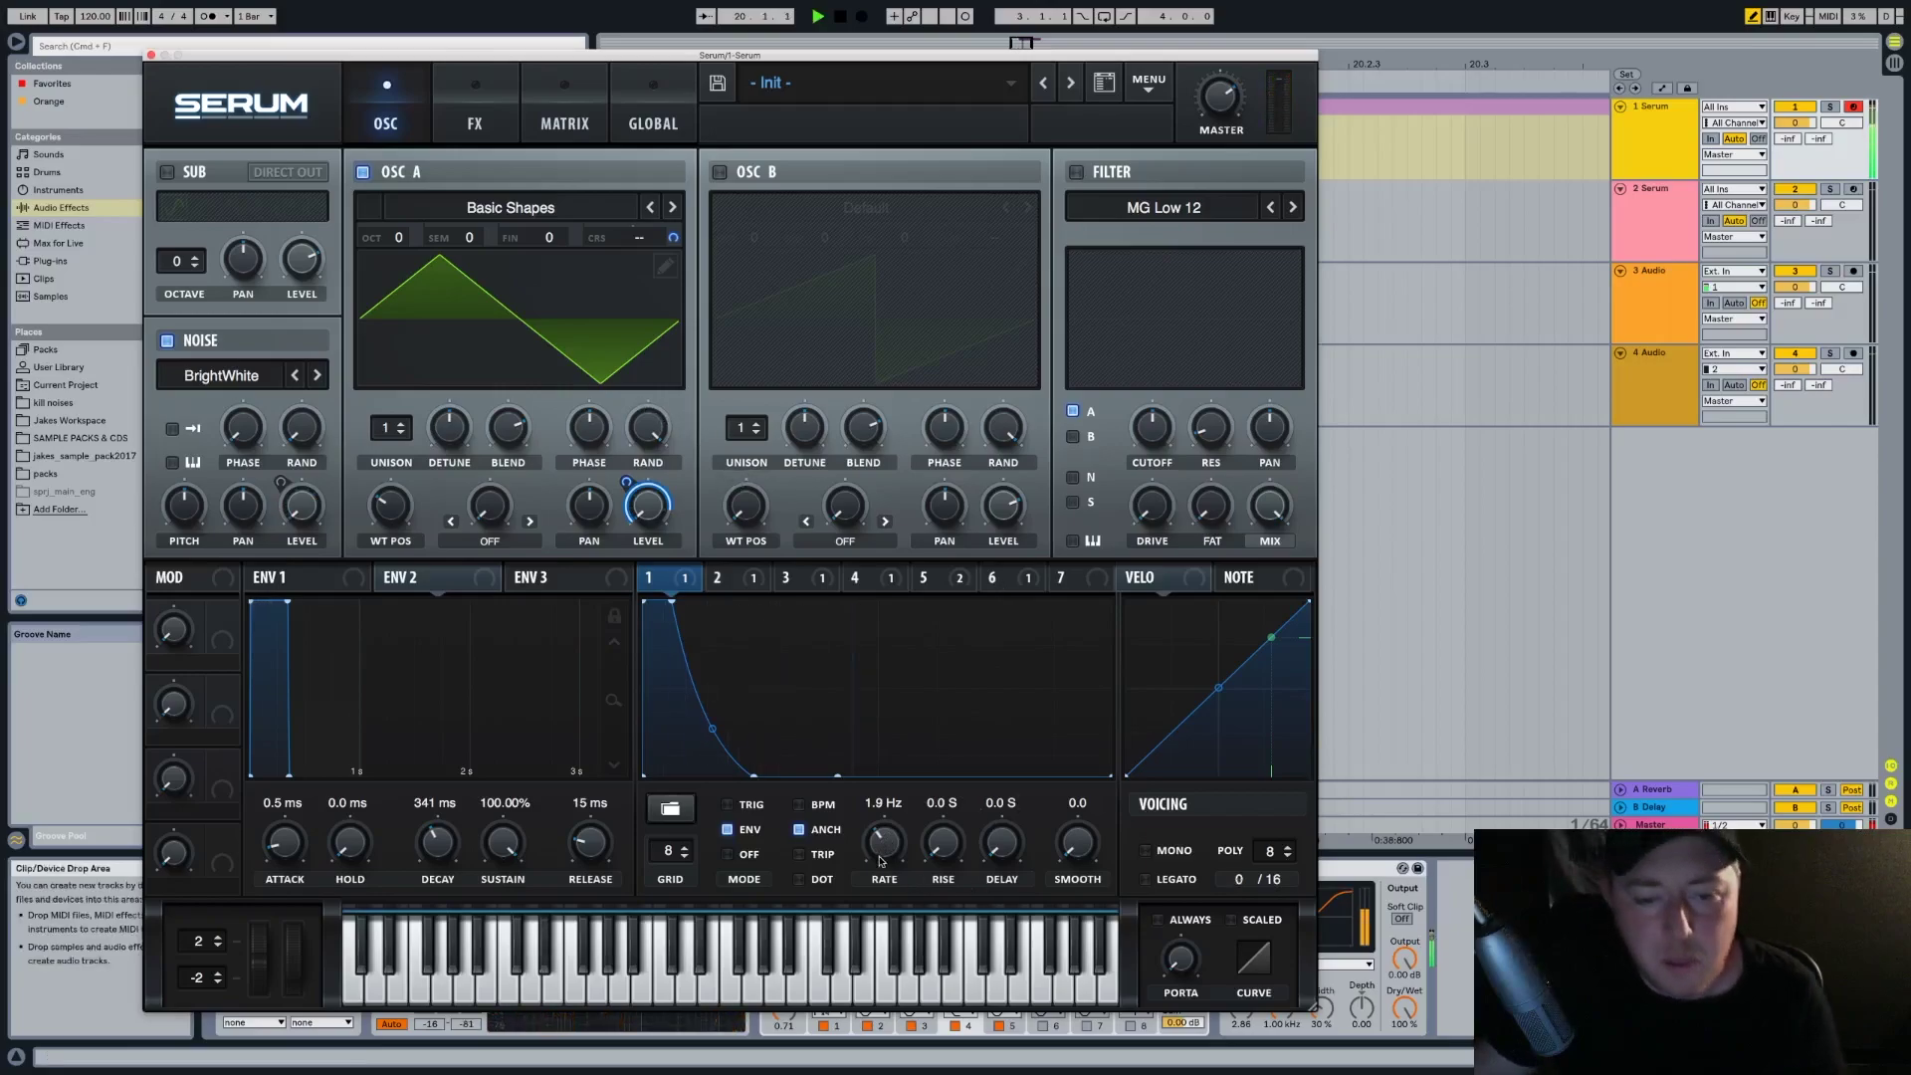
pyautogui.press('space')
pyautogui.moveTo(880, 862); pyautogui.dragTo(882, 852)
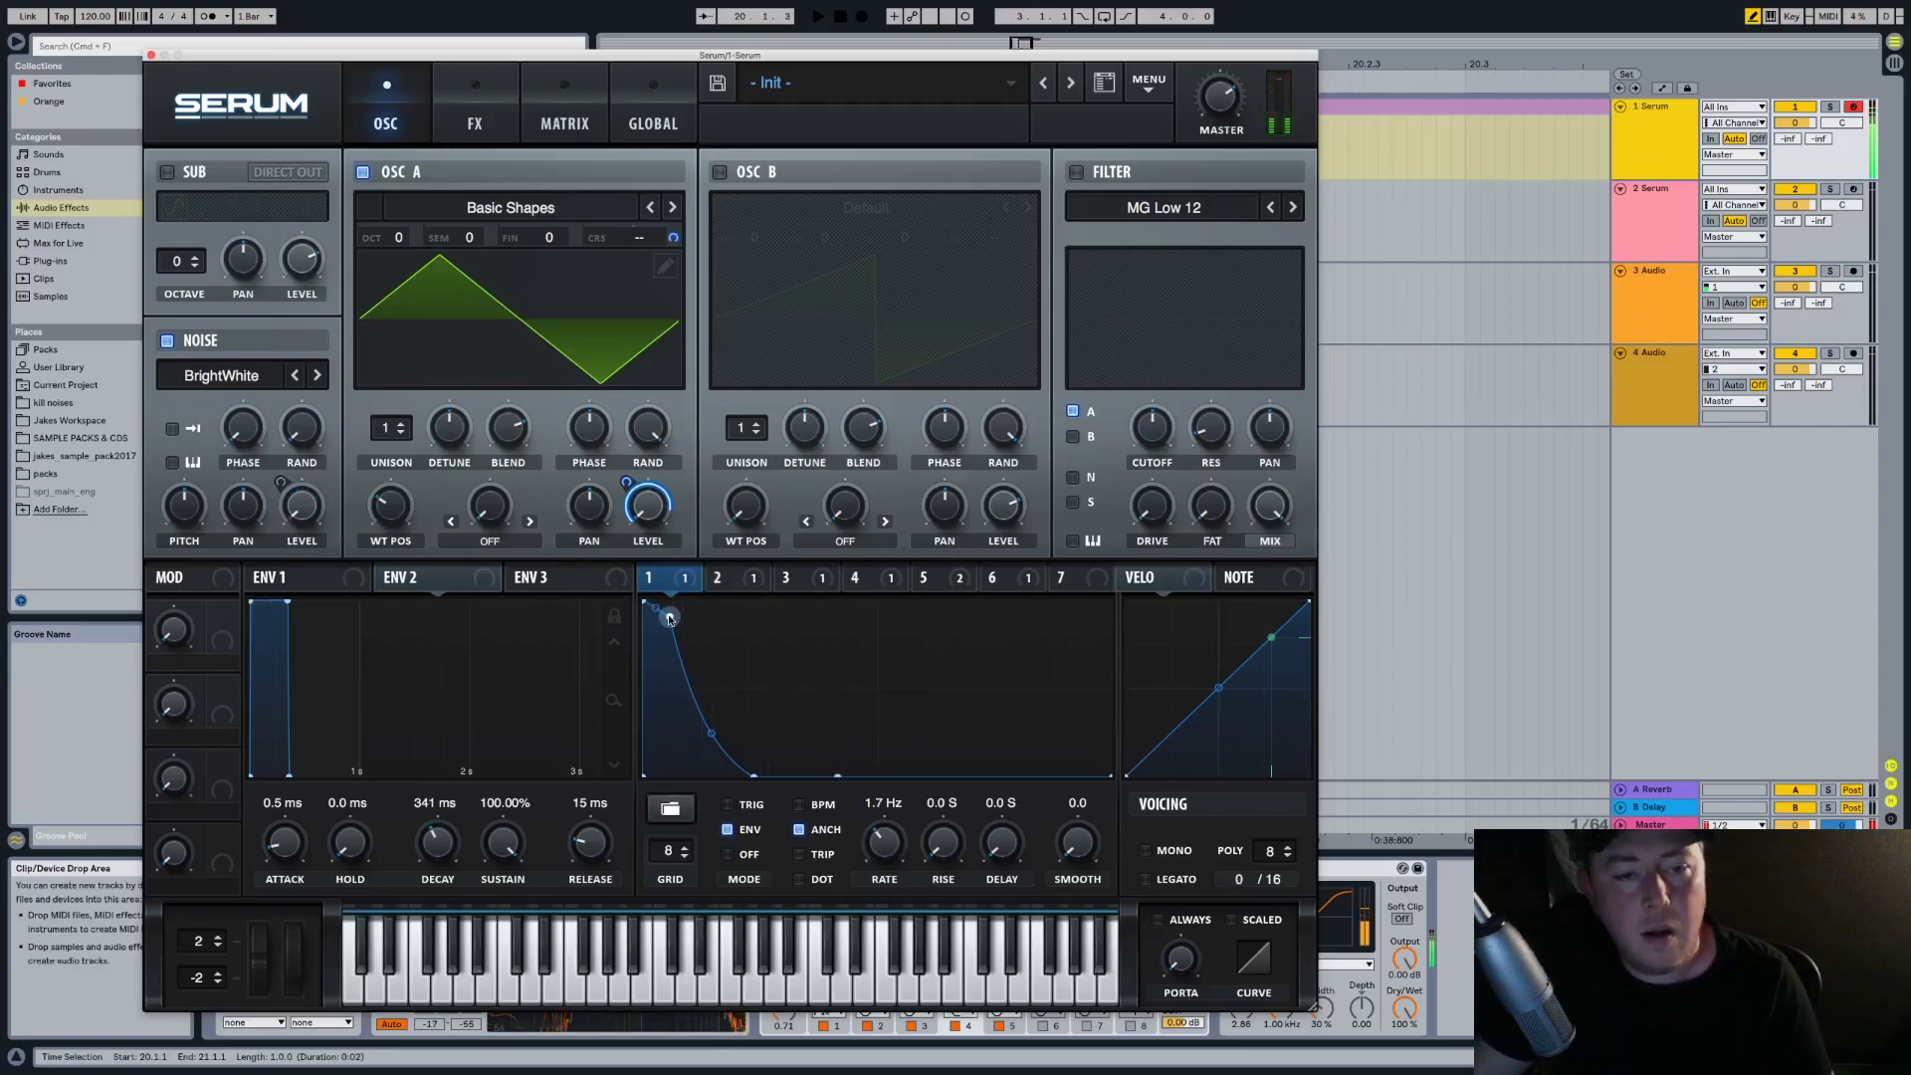
pyautogui.press('space')
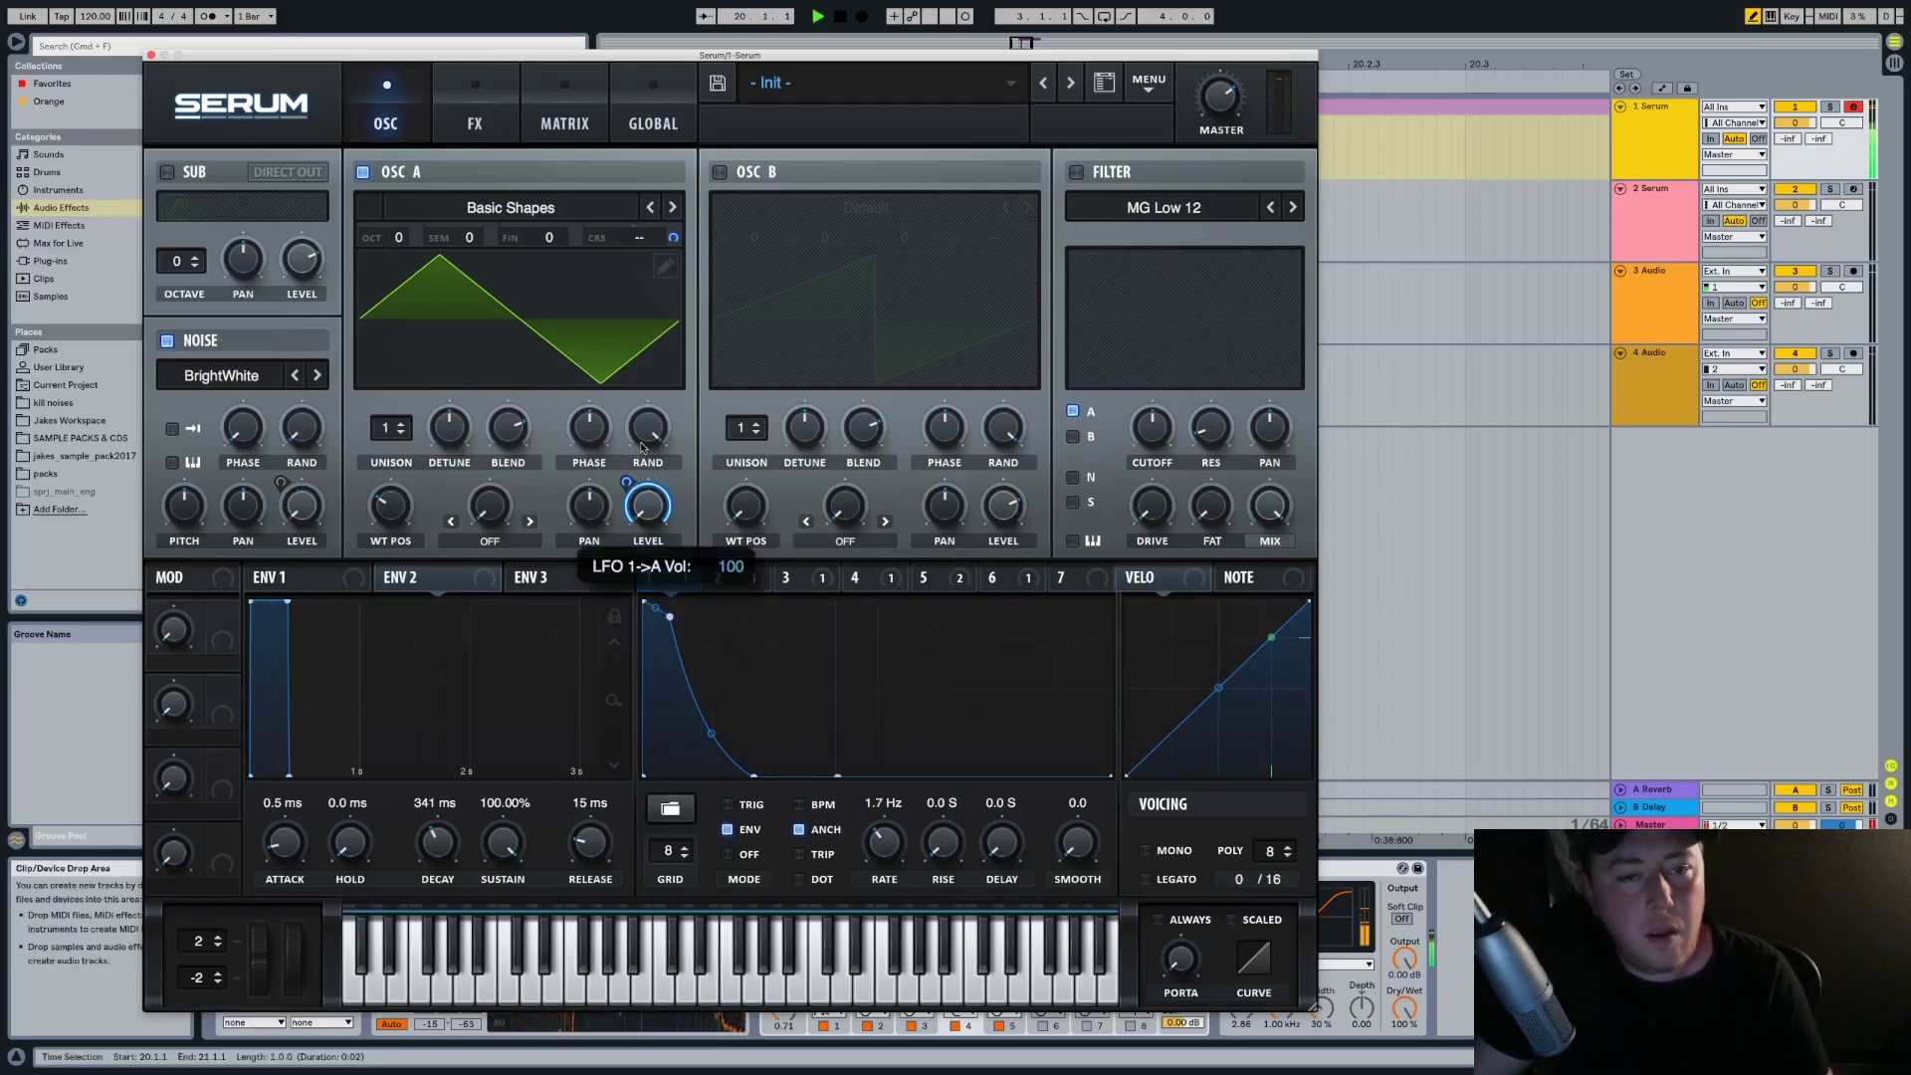
pyautogui.click(153, 56)
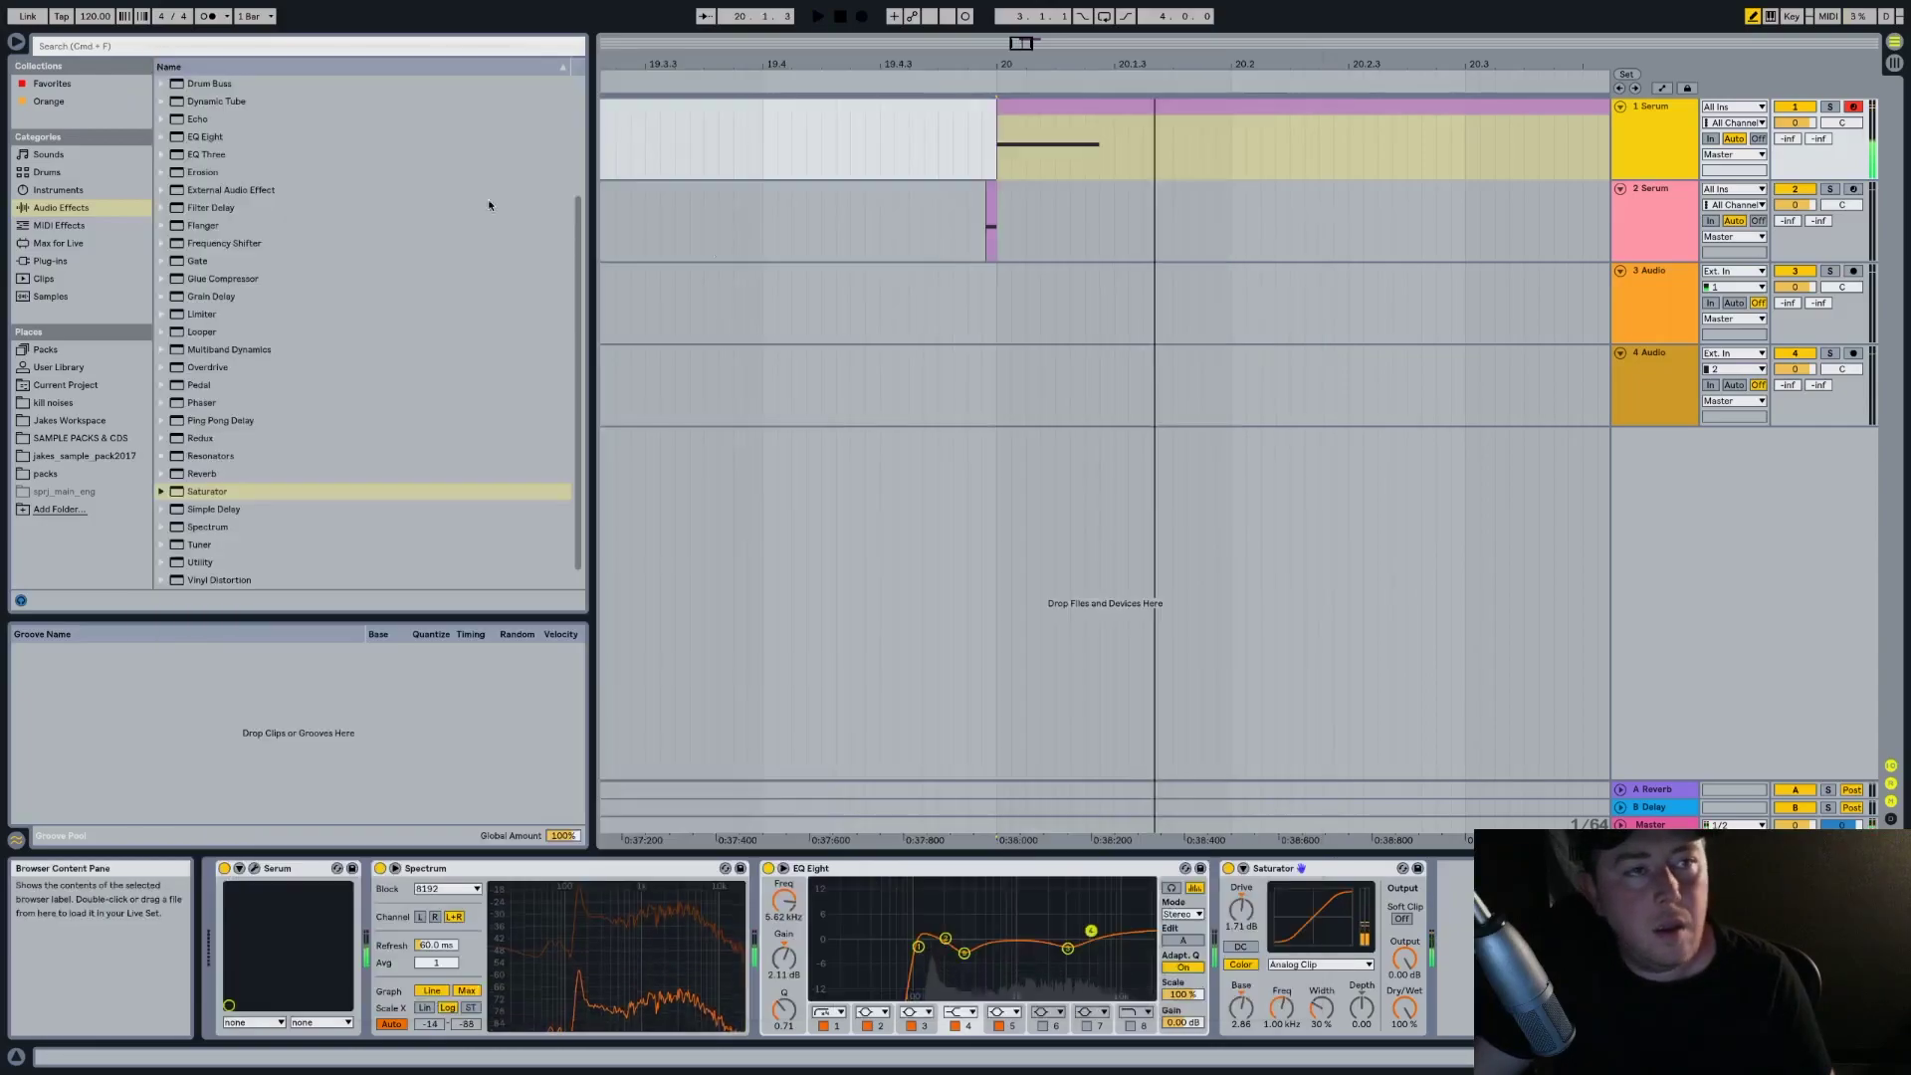
# Insert a new MIDI track below the second Serum track and load the Xfer Records Serum plug-in on it
pyautogui.click(1429, 176)
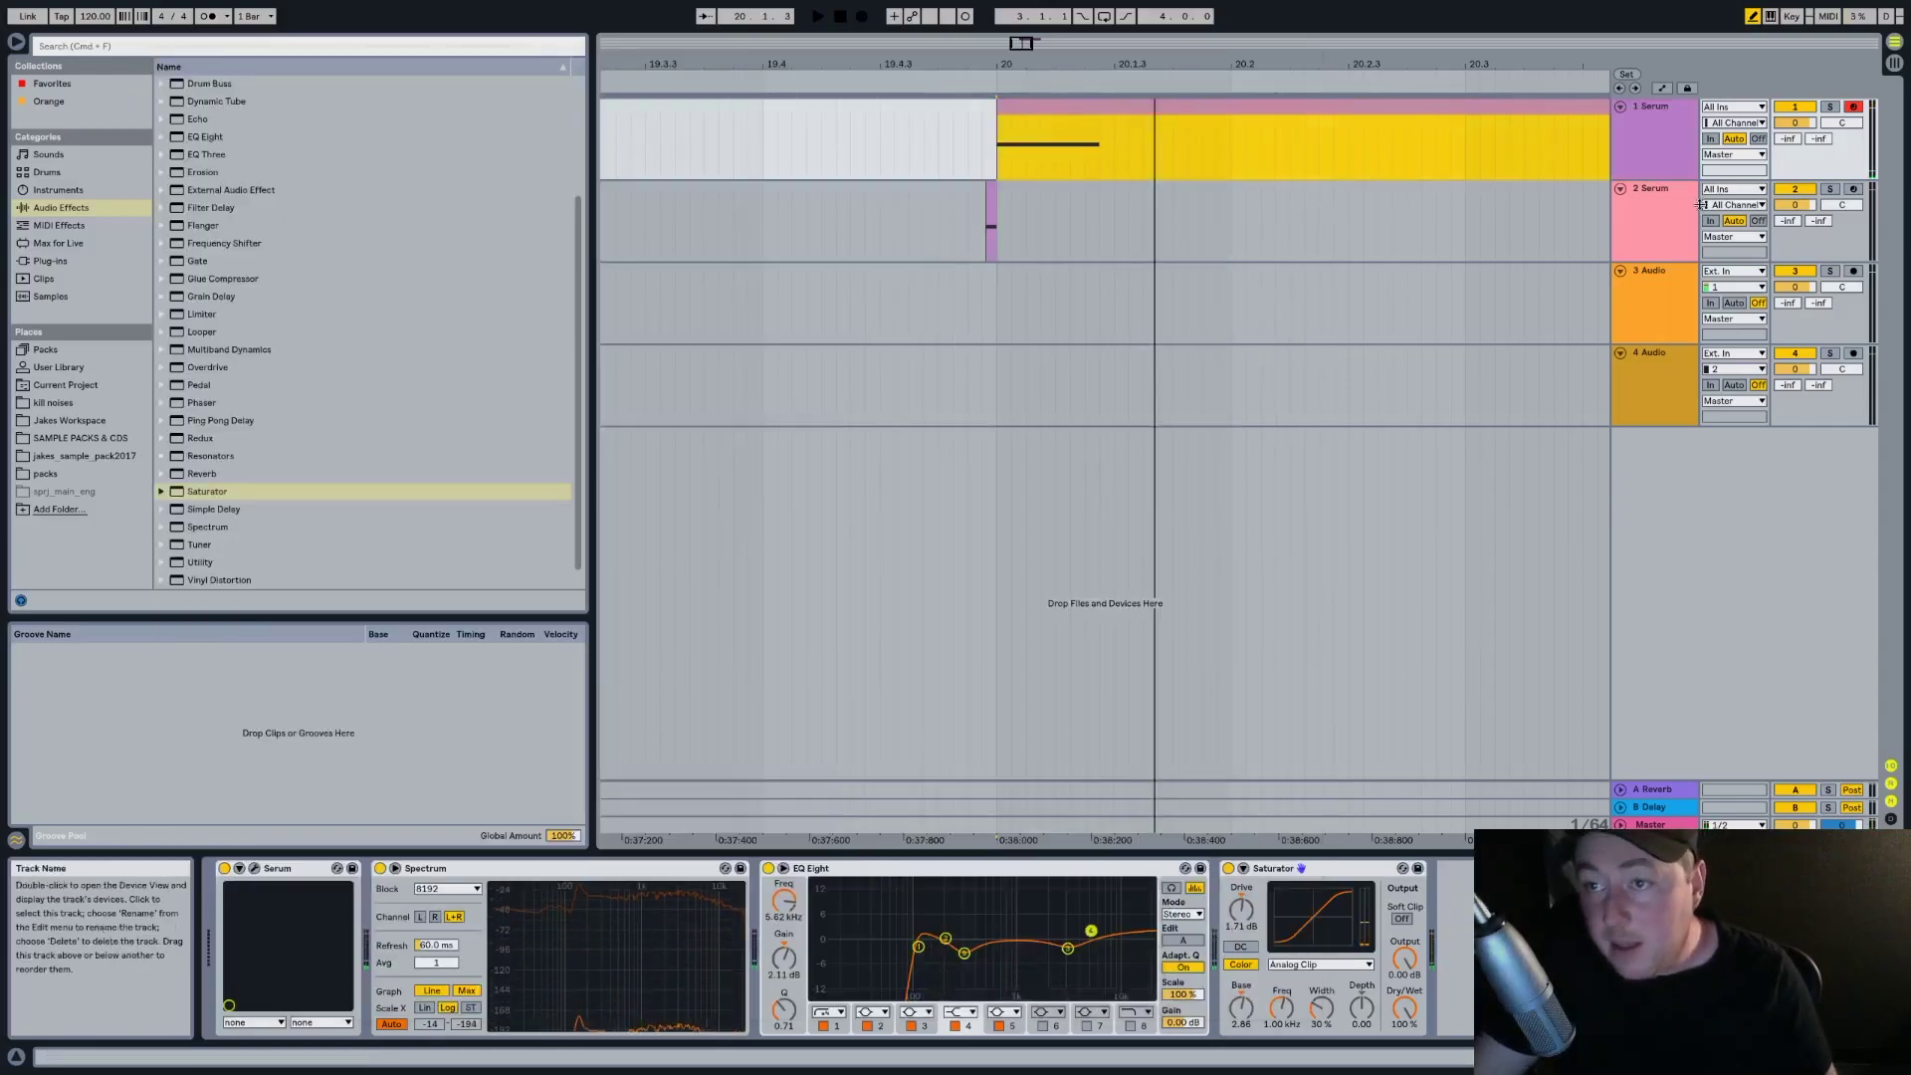
pyautogui.press('super+shift+t')
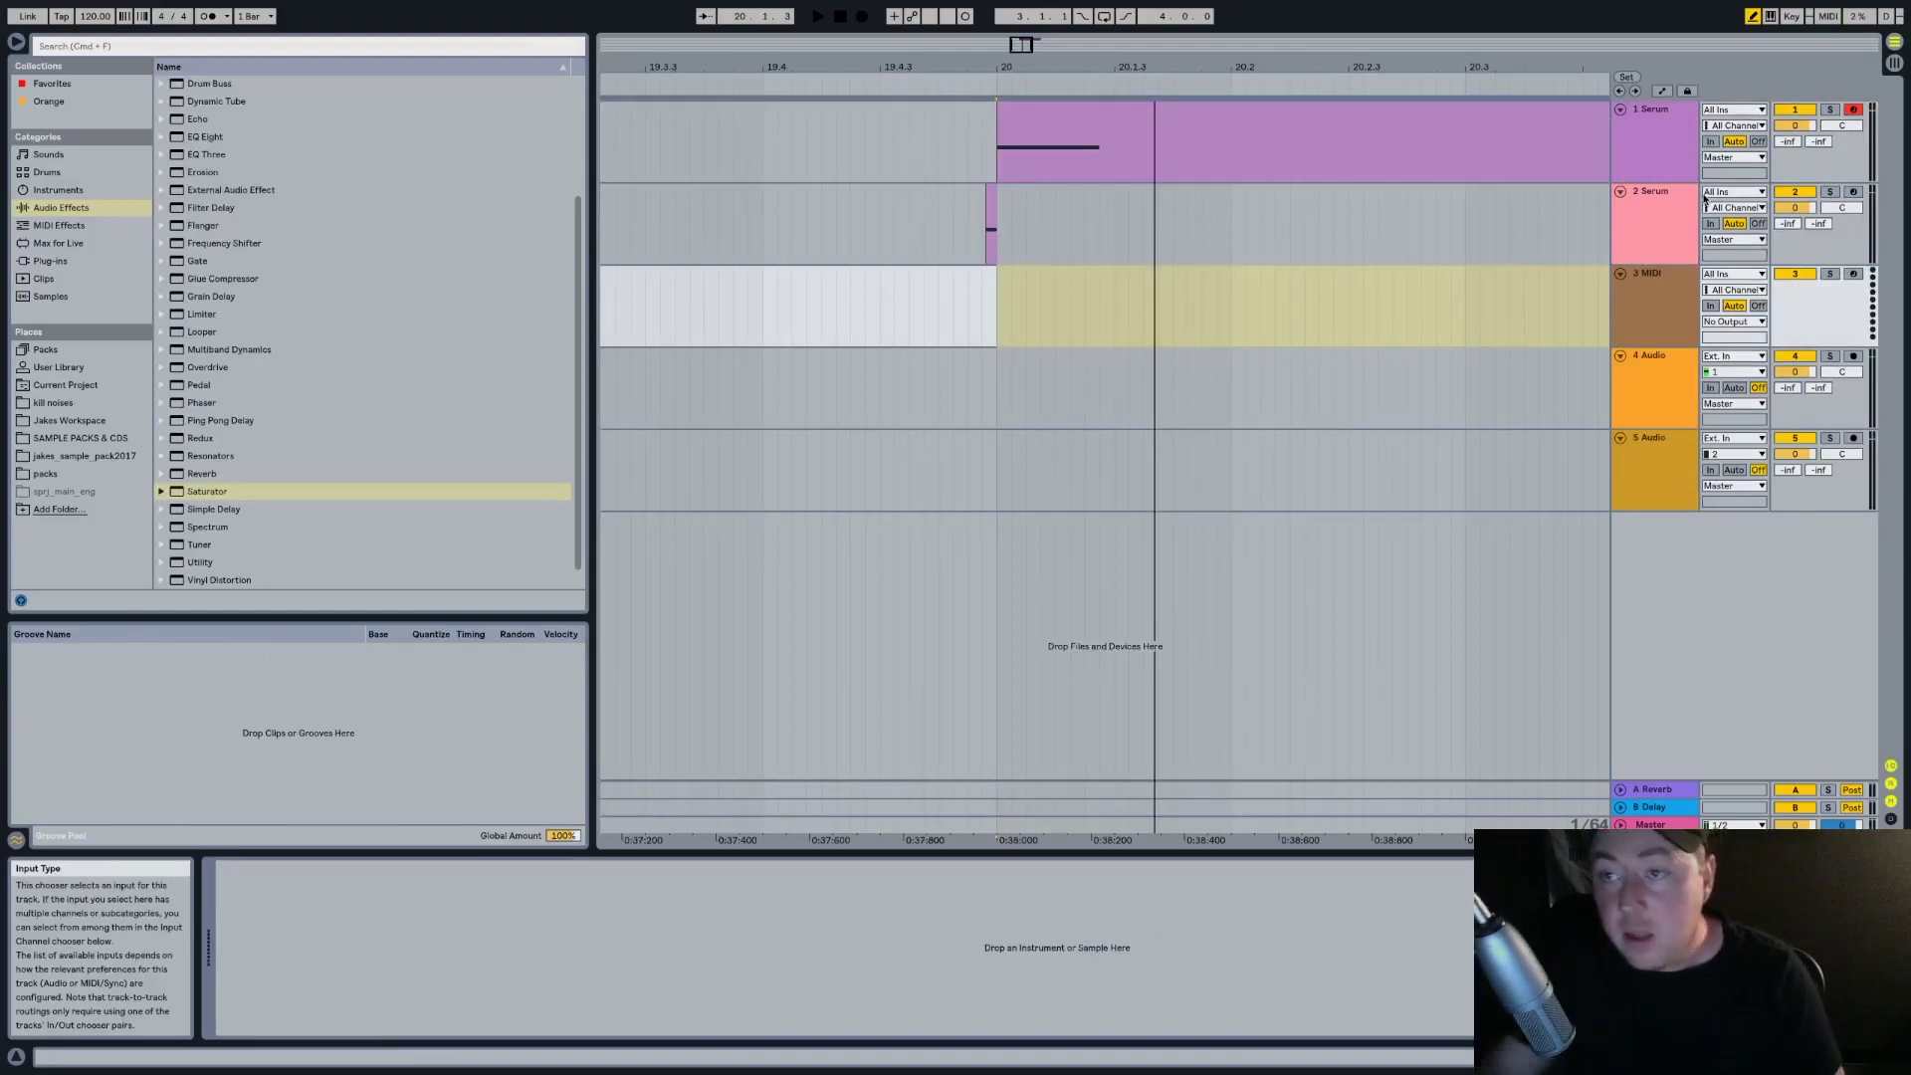
pyautogui.click(1680, 311)
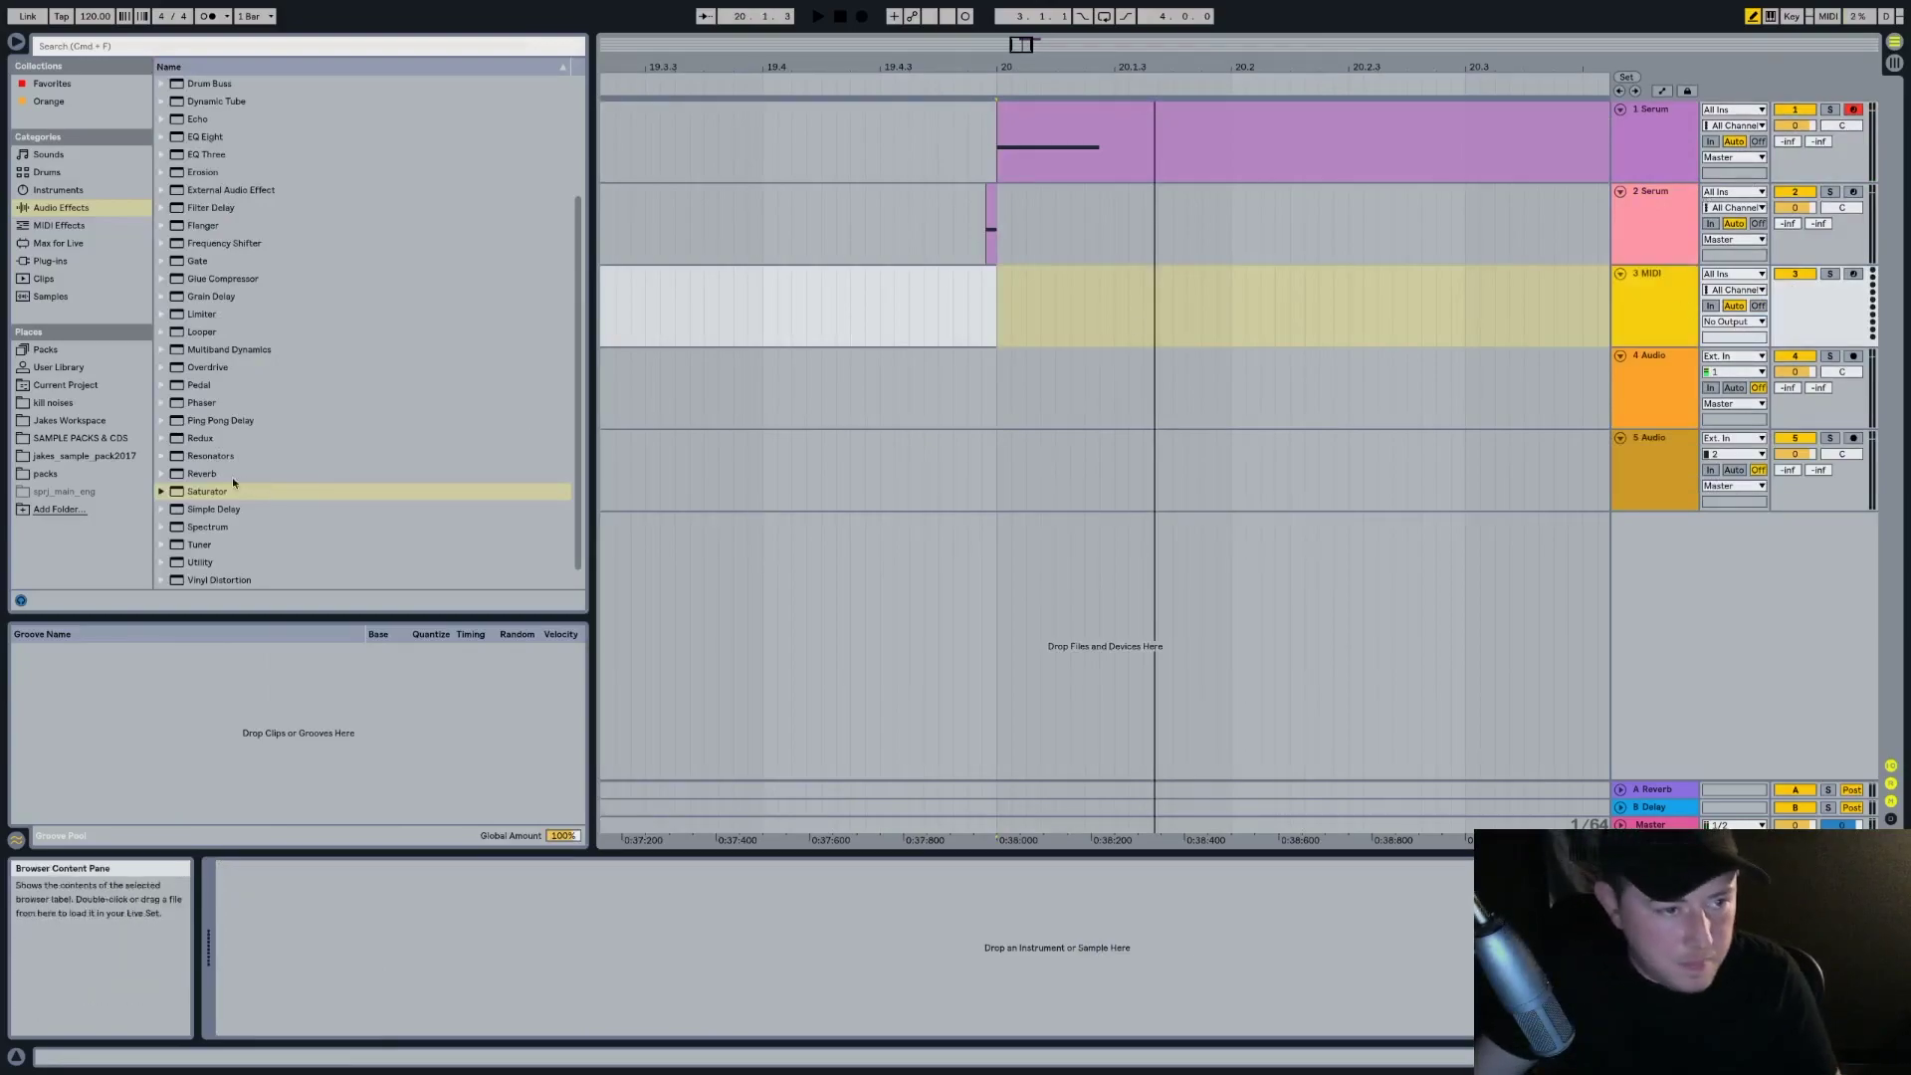
pyautogui.click(50, 261)
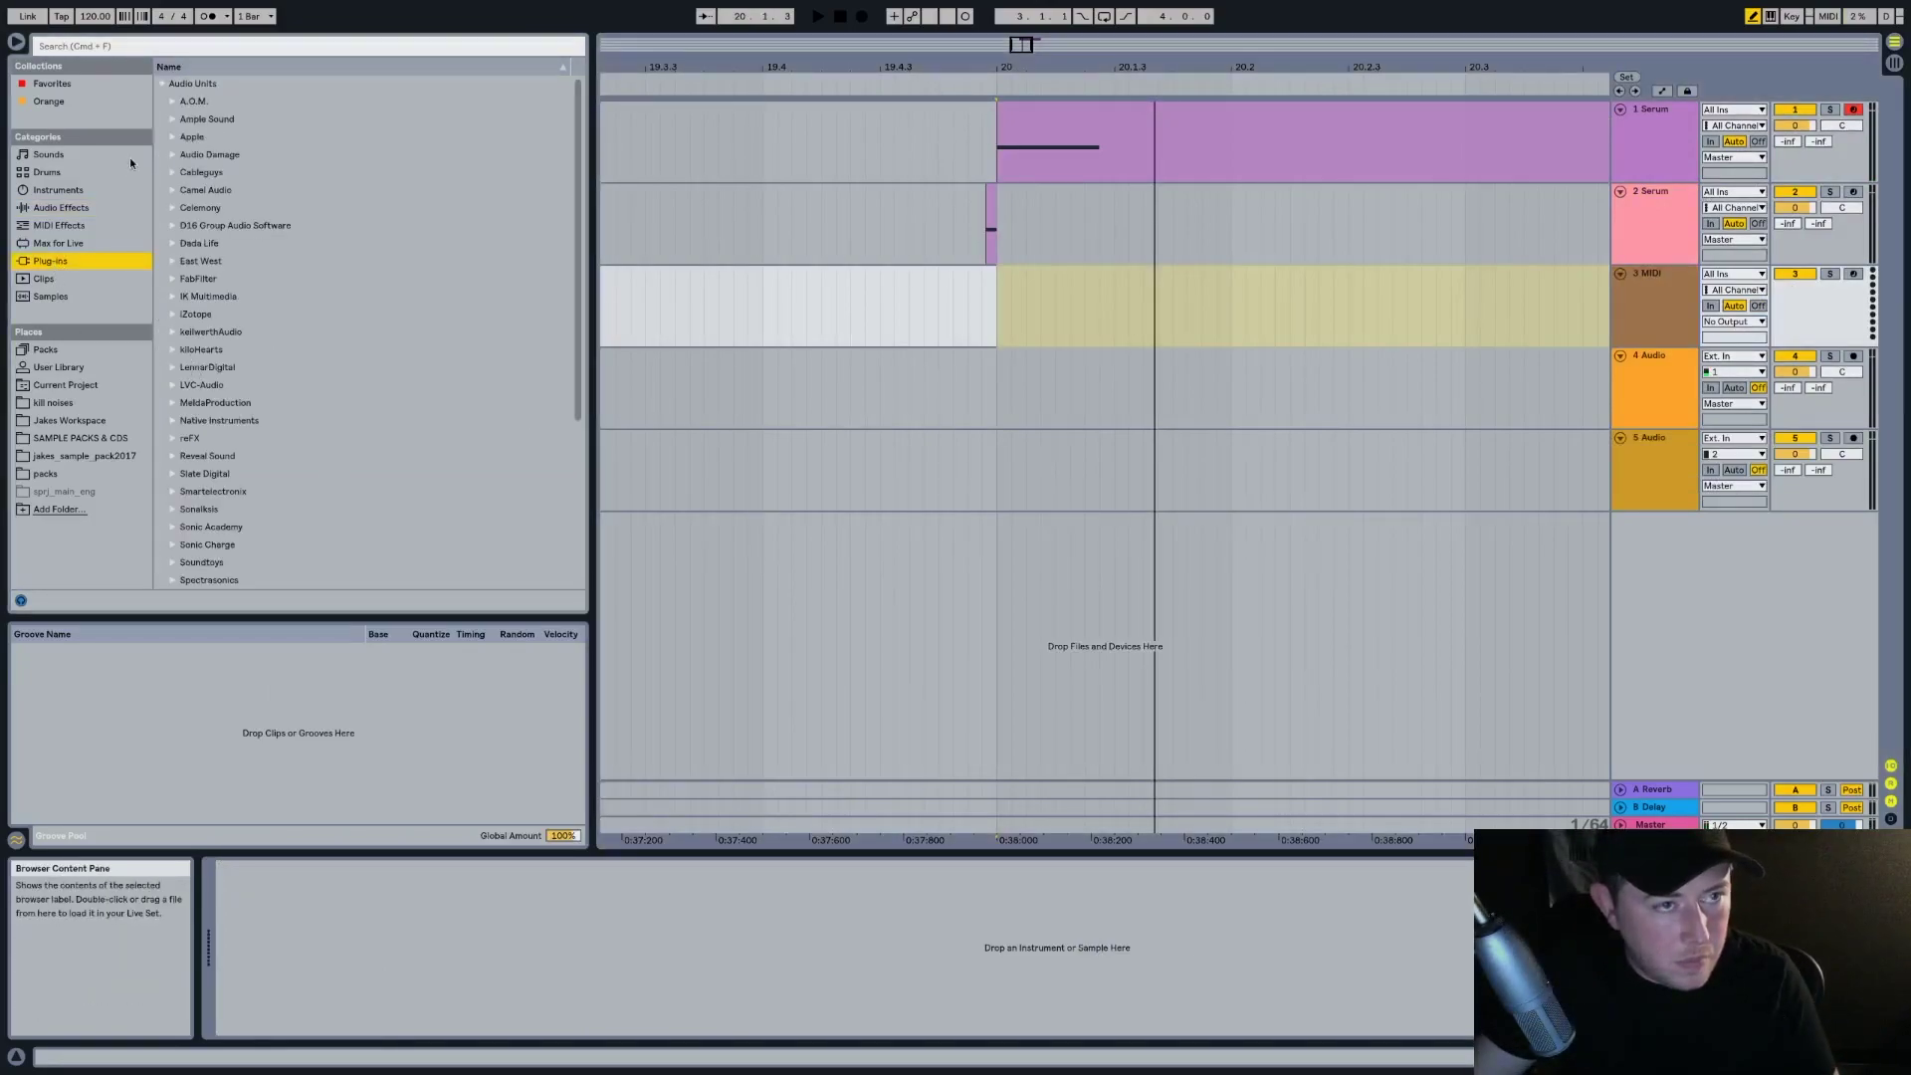
pyautogui.scroll(-5, 244, 345)
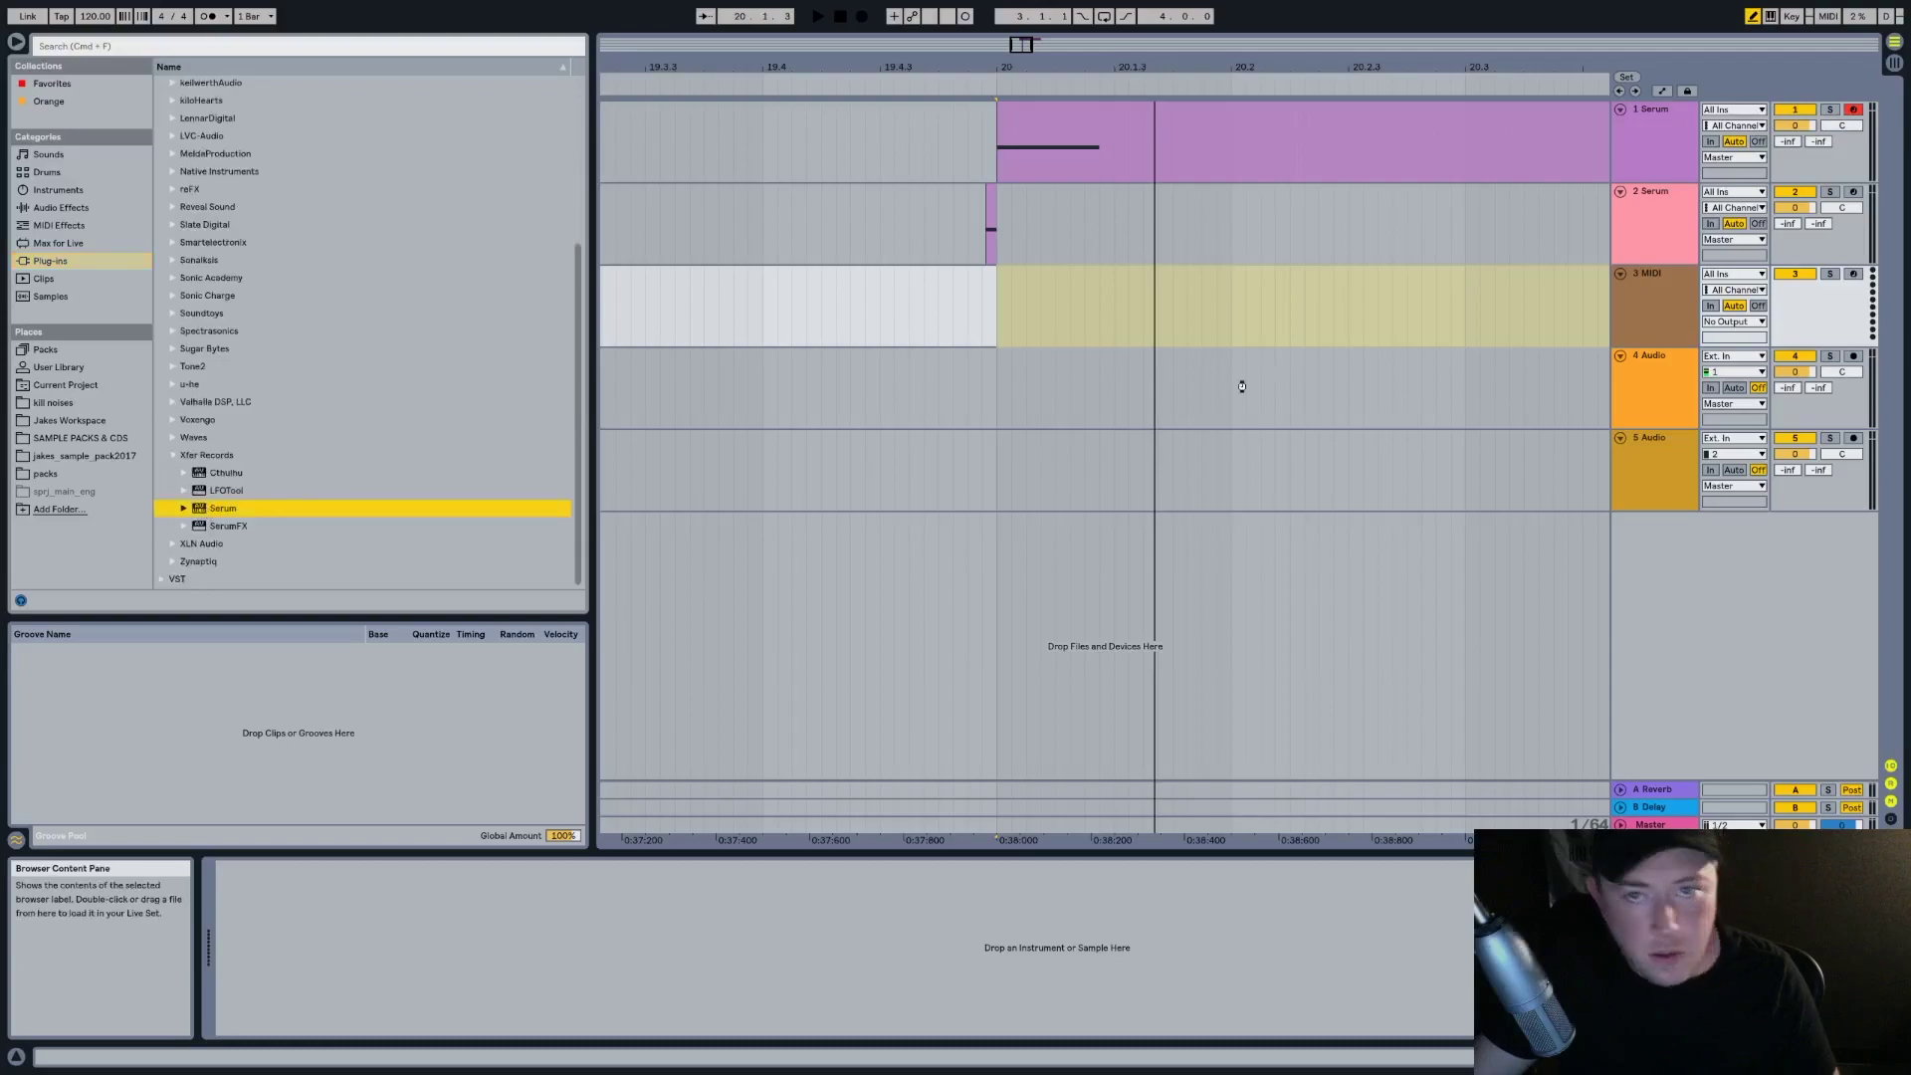
pyautogui.press('Return')
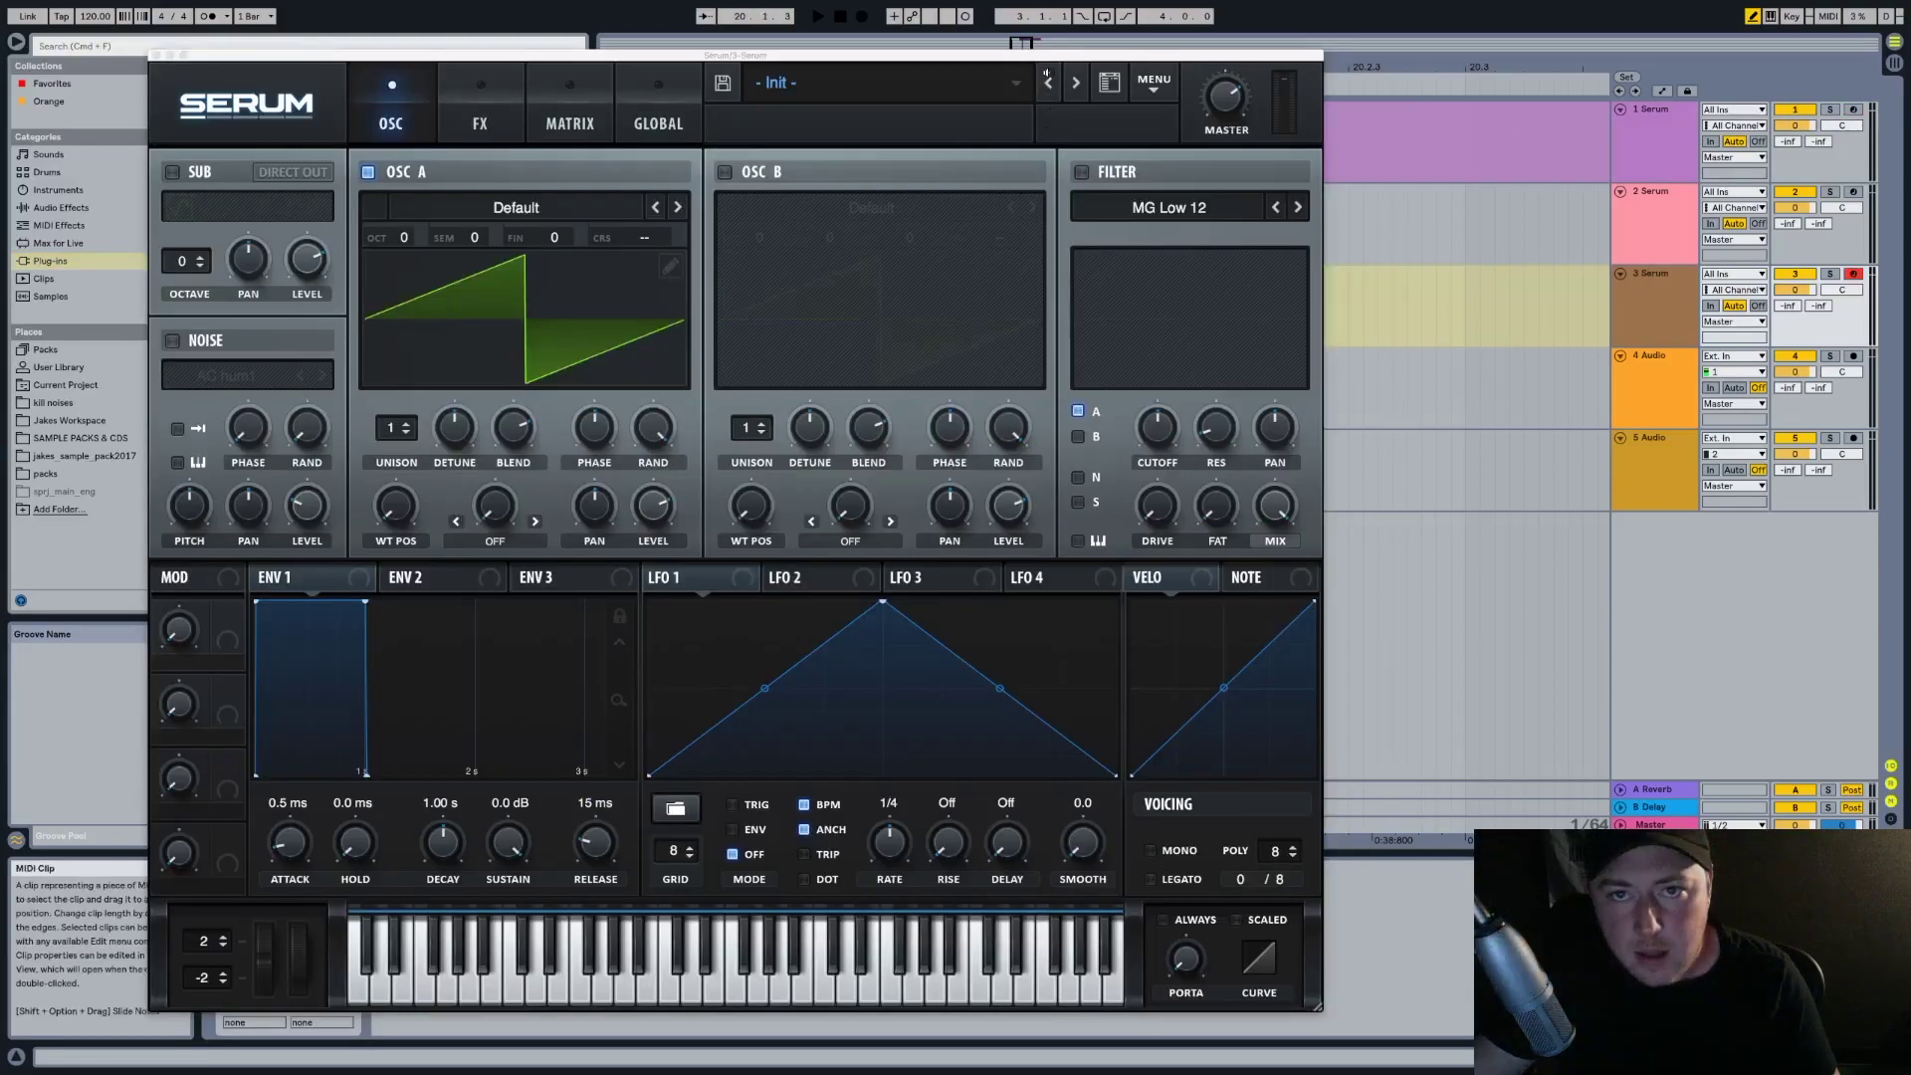
# In the new Serum, turn off oscillator A, enable the noise oscillator with AC hum1, and raise its level to maximum
pyautogui.moveTo(1074, 57); pyautogui.dragTo(1126, 280)
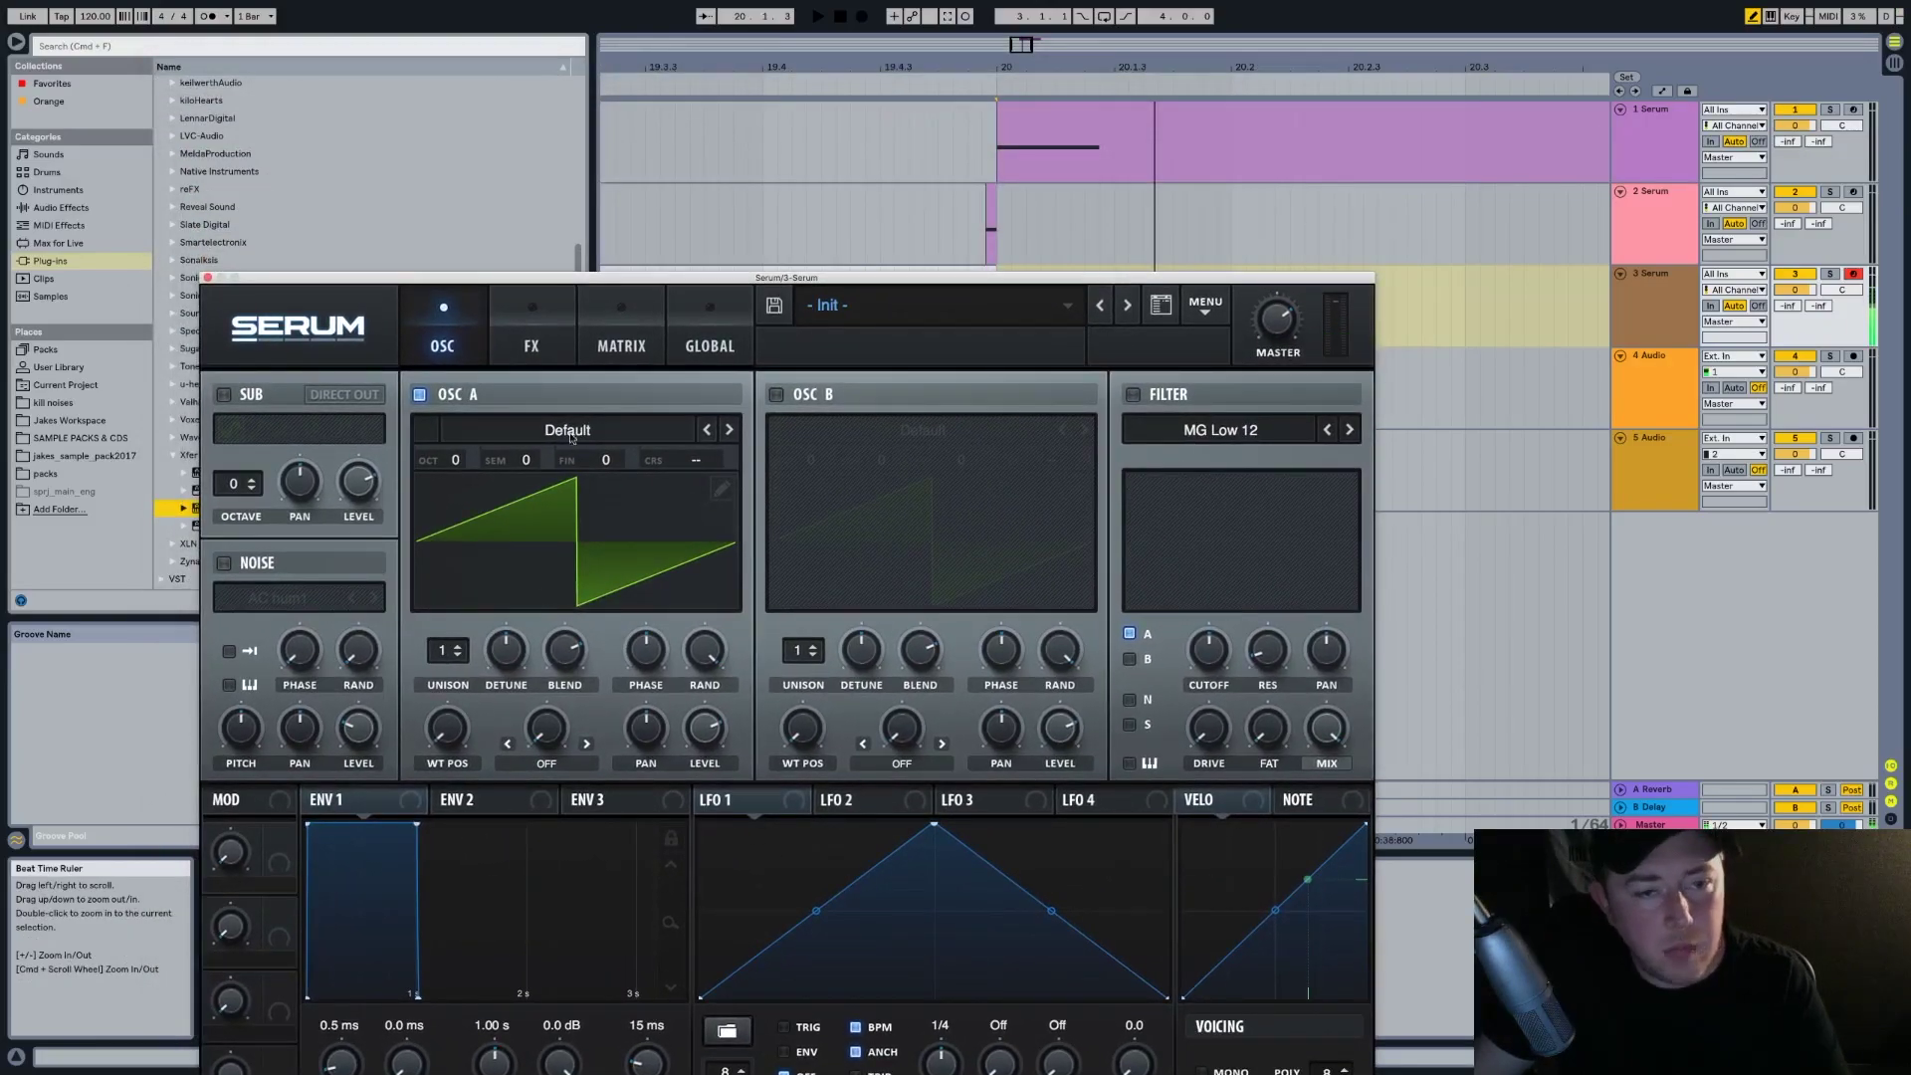
pyautogui.click(419, 395)
pyautogui.click(224, 563)
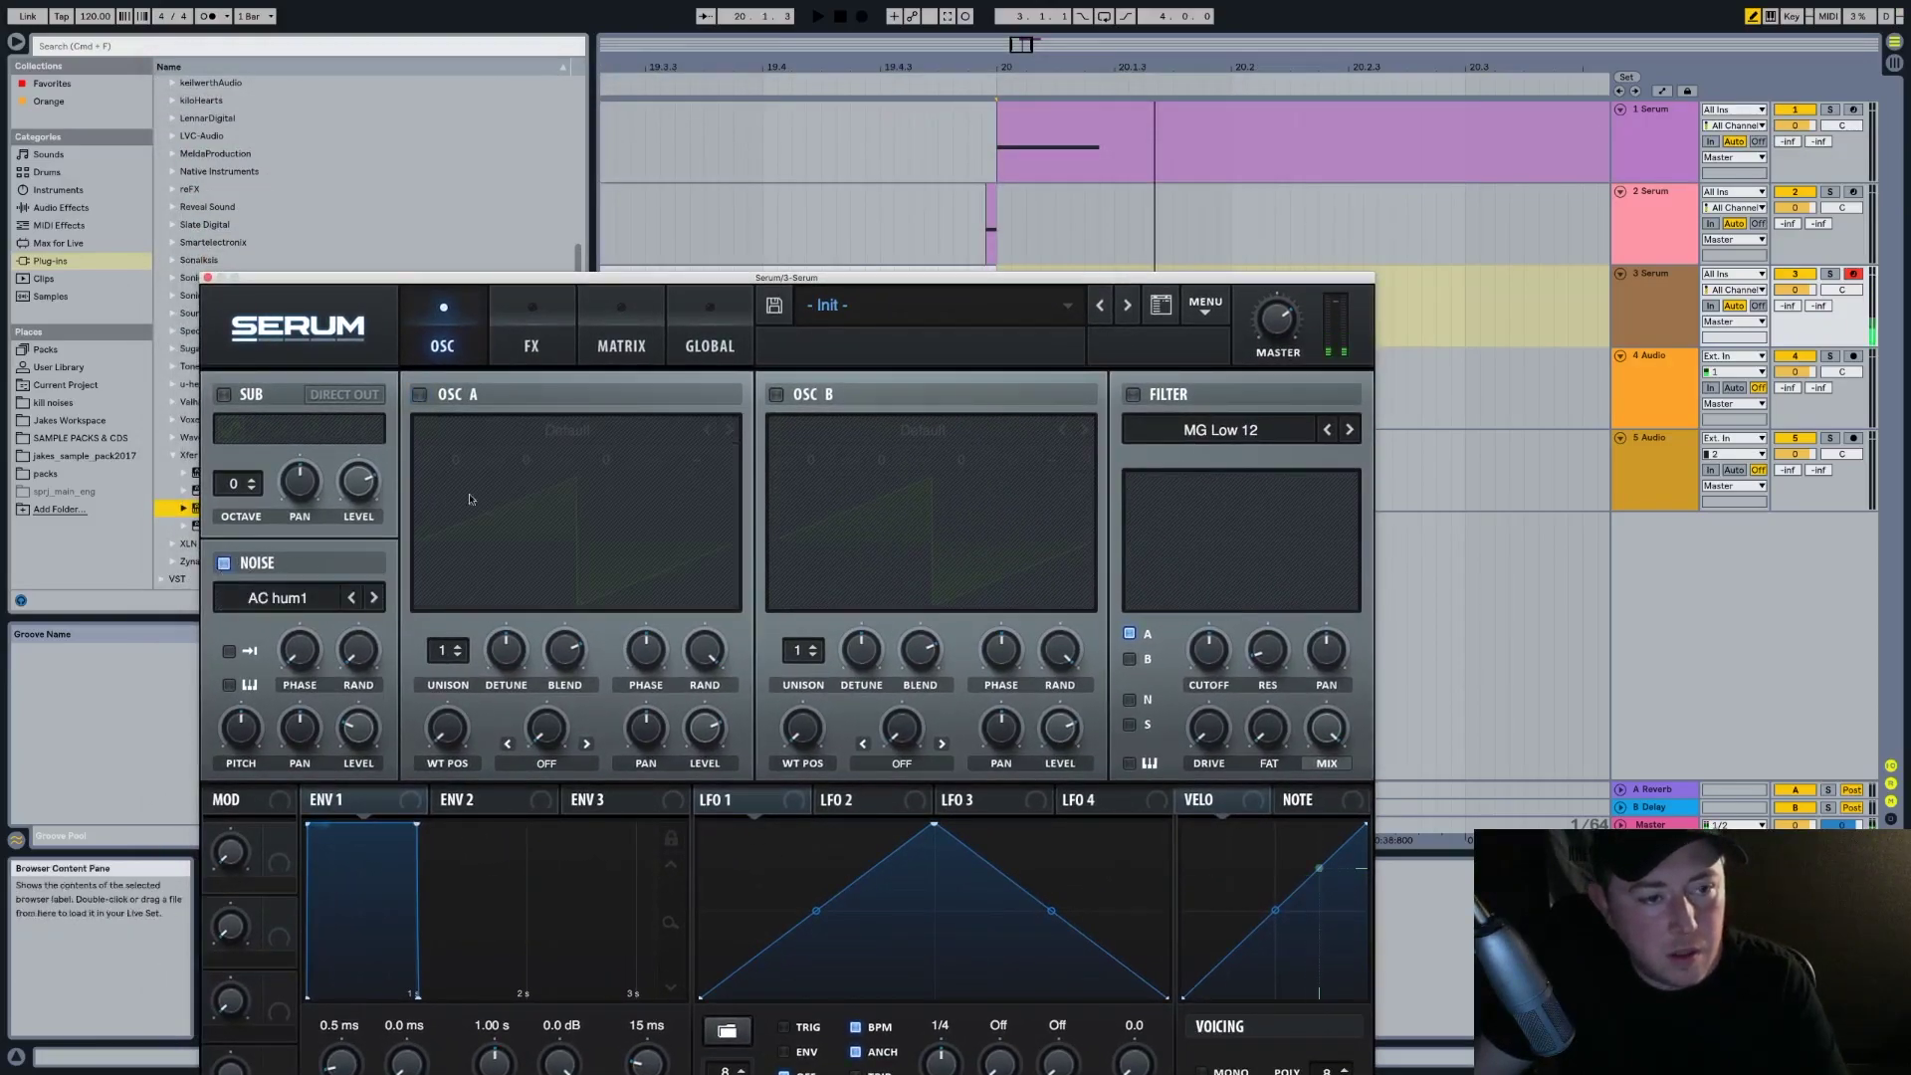
pyautogui.moveTo(373, 747); pyautogui.dragTo(351, 554)
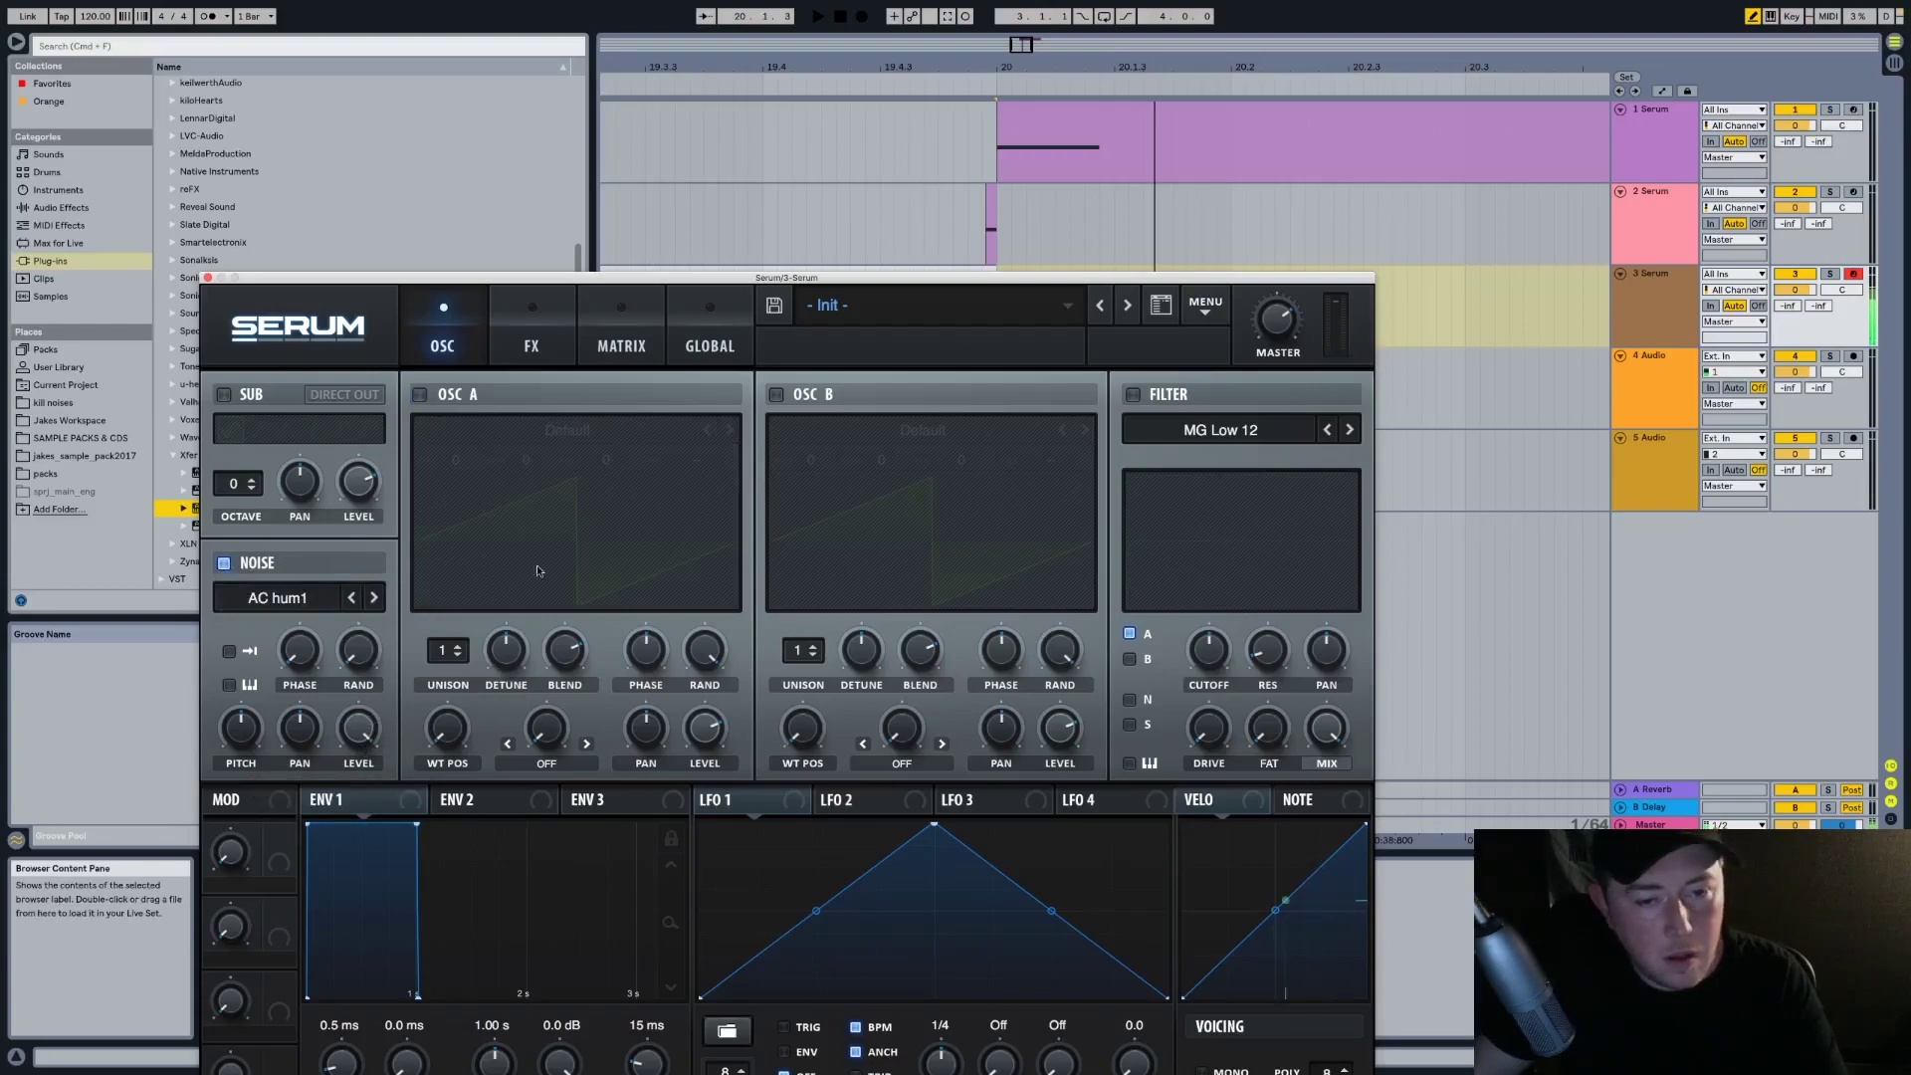
# Shape LFO 1 as a straight falling ramp in Env mode and assign it to the noise level
pyautogui.moveTo(856, 281); pyautogui.dragTo(923, 228)
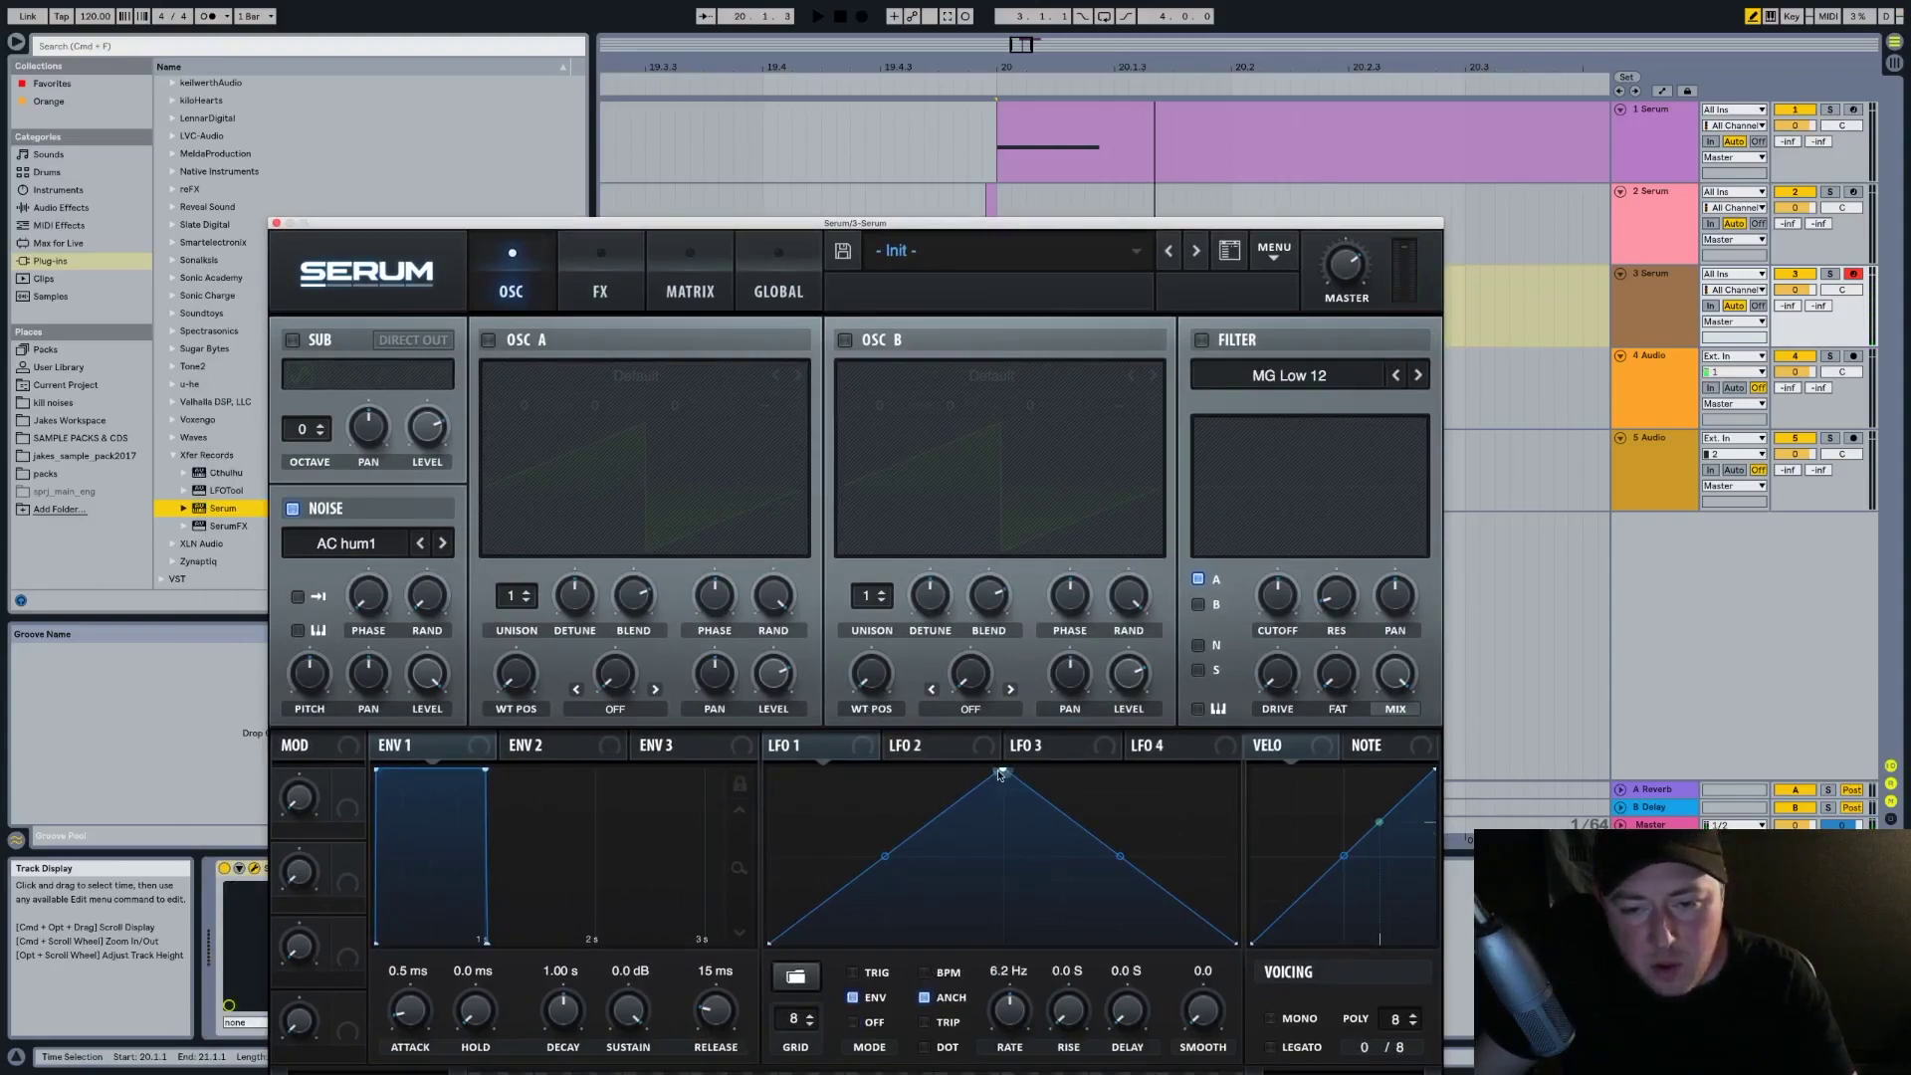
pyautogui.moveTo(1000, 773); pyautogui.dragTo(701, 683)
pyautogui.moveTo(828, 217); pyautogui.dragTo(743, 97)
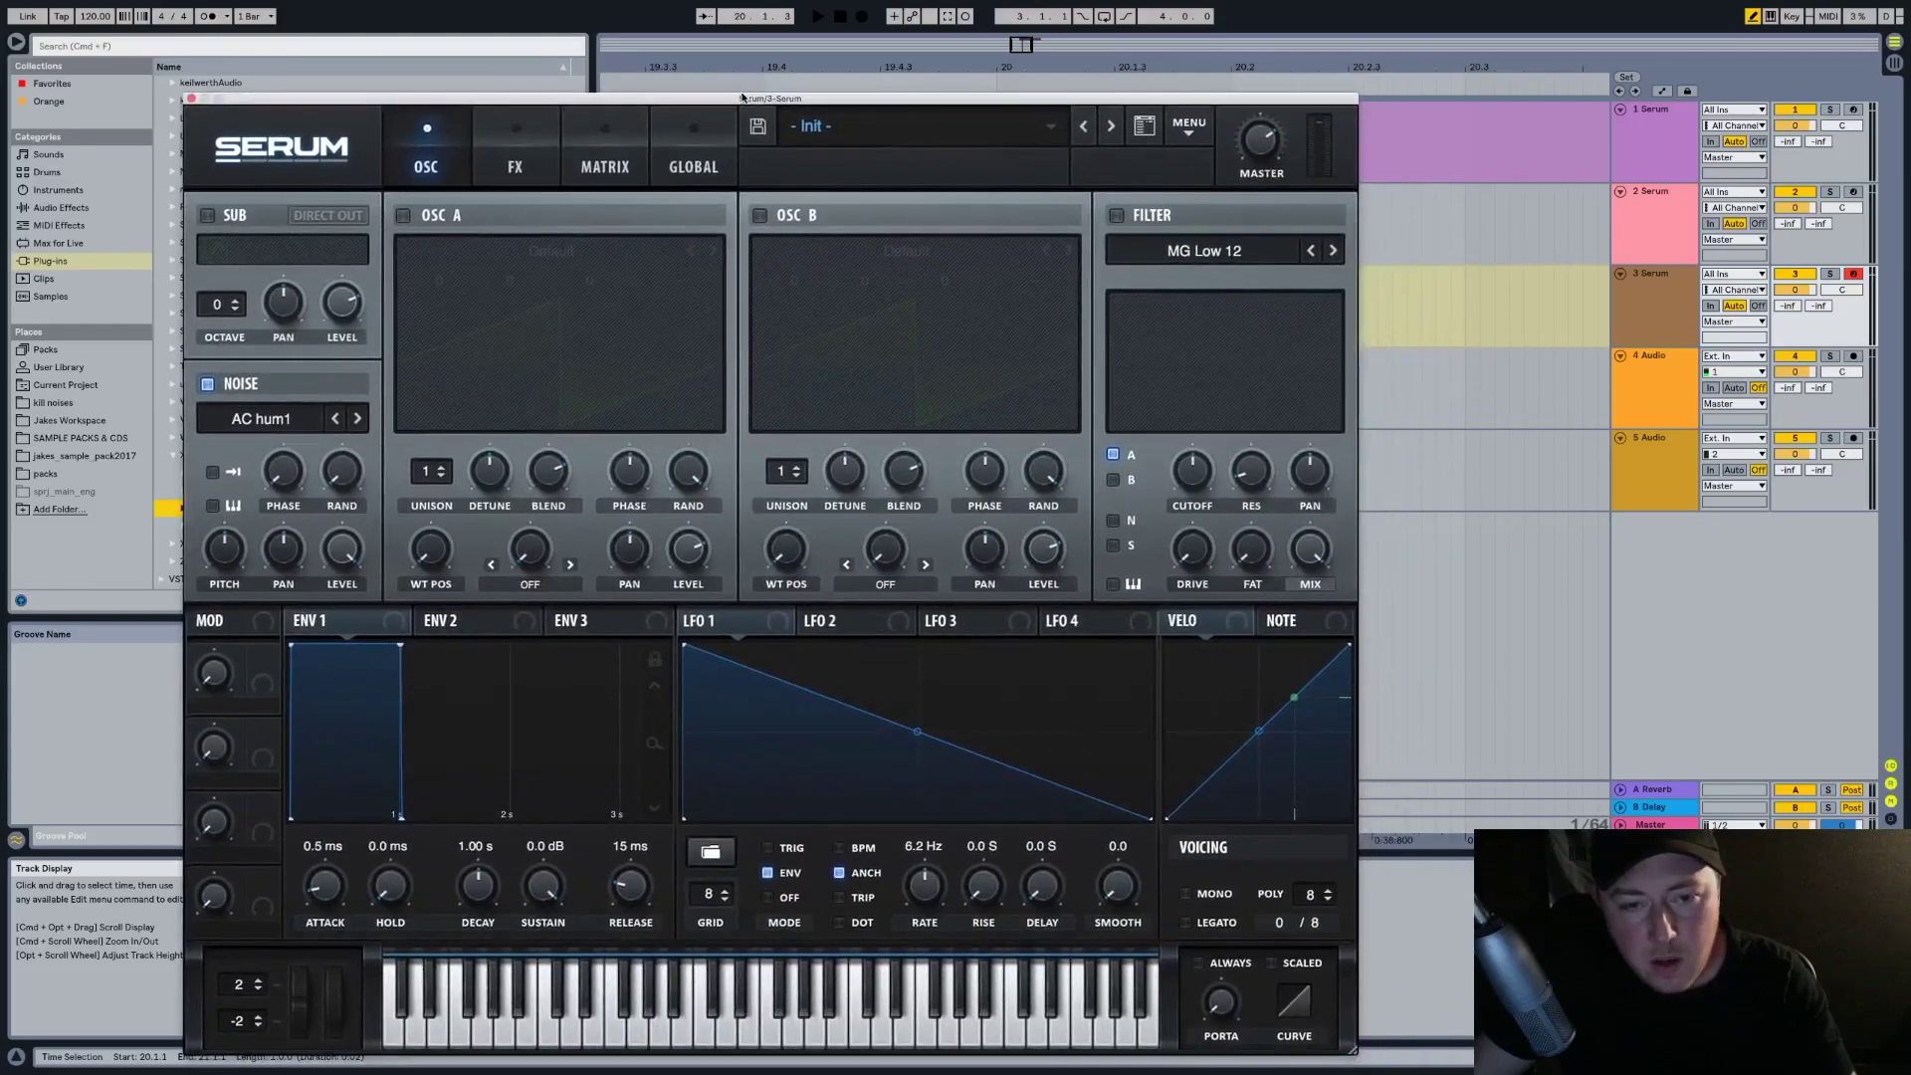
pyautogui.moveTo(690, 620); pyautogui.dragTo(379, 495)
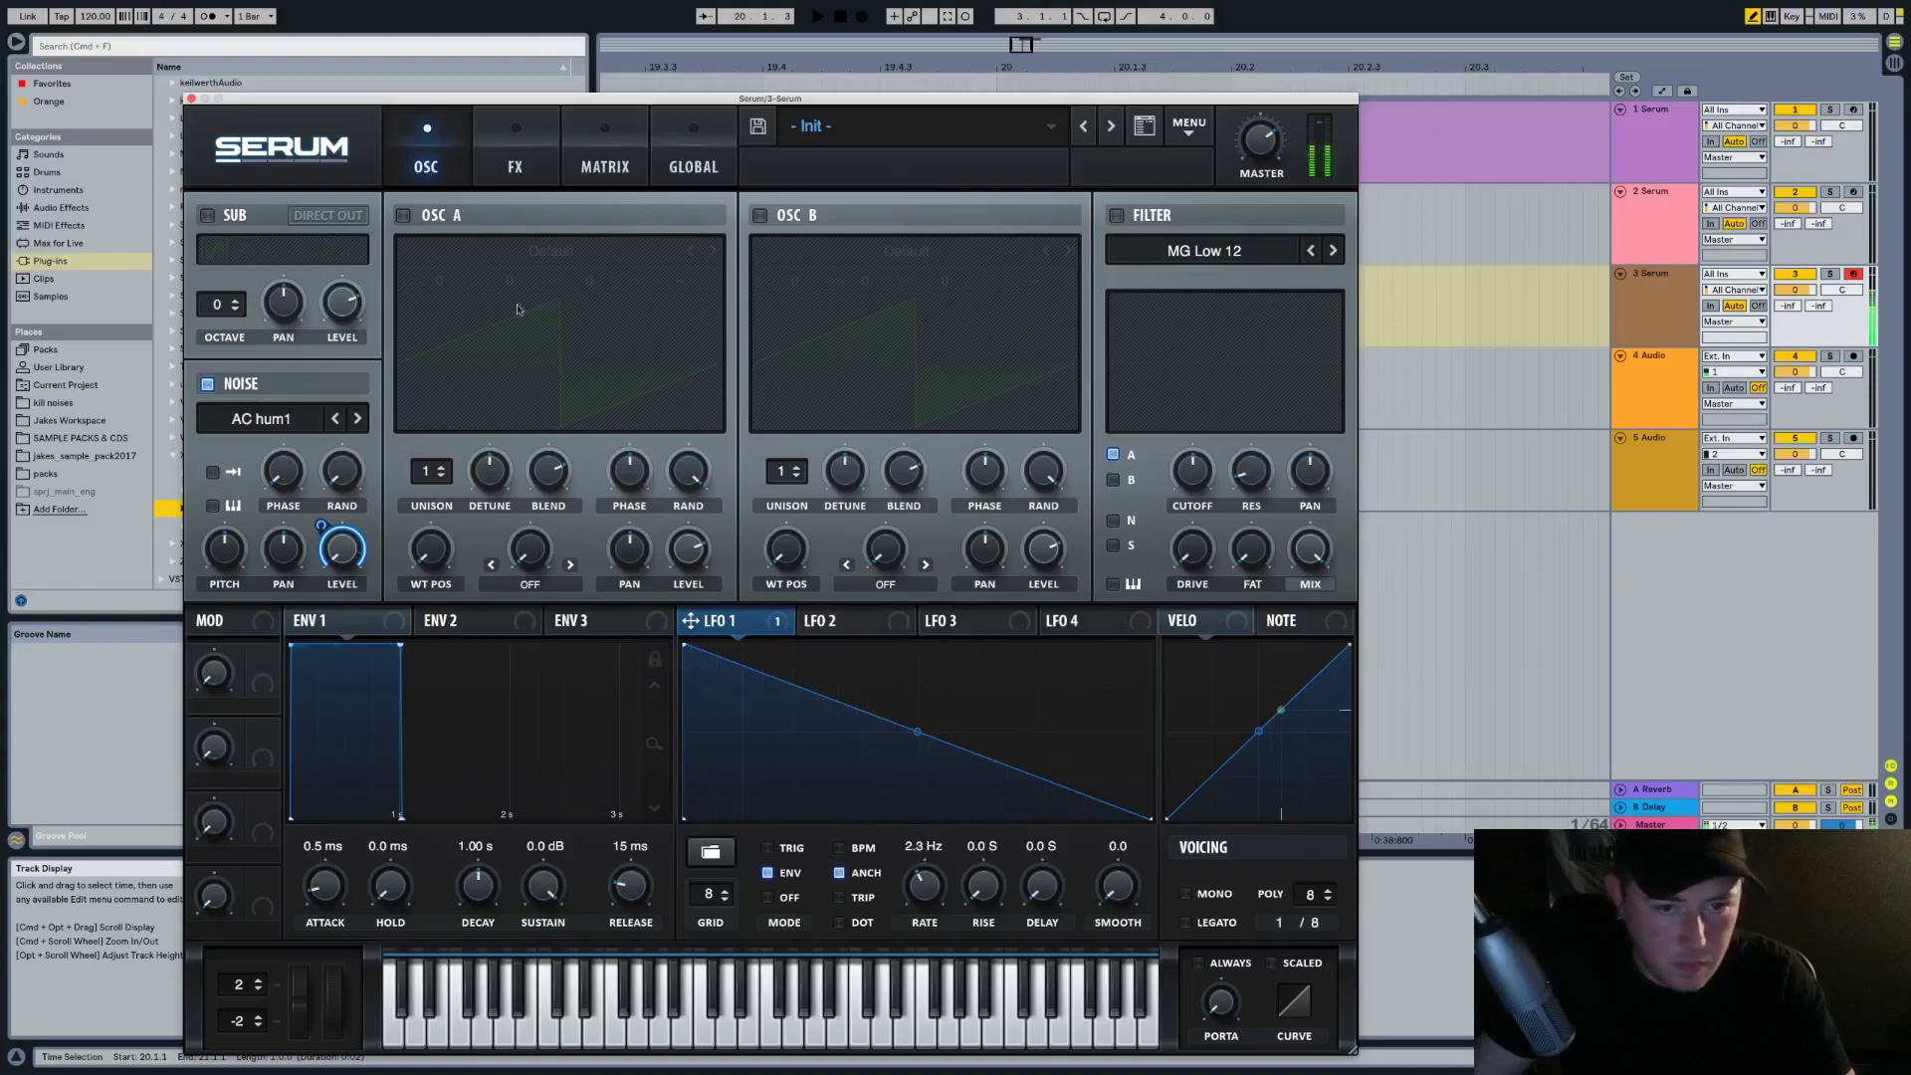
# Bend LFO 1's falling ramp with two added points and set its rate to 1.0 Hz
pyautogui.doubleClick(862, 726)
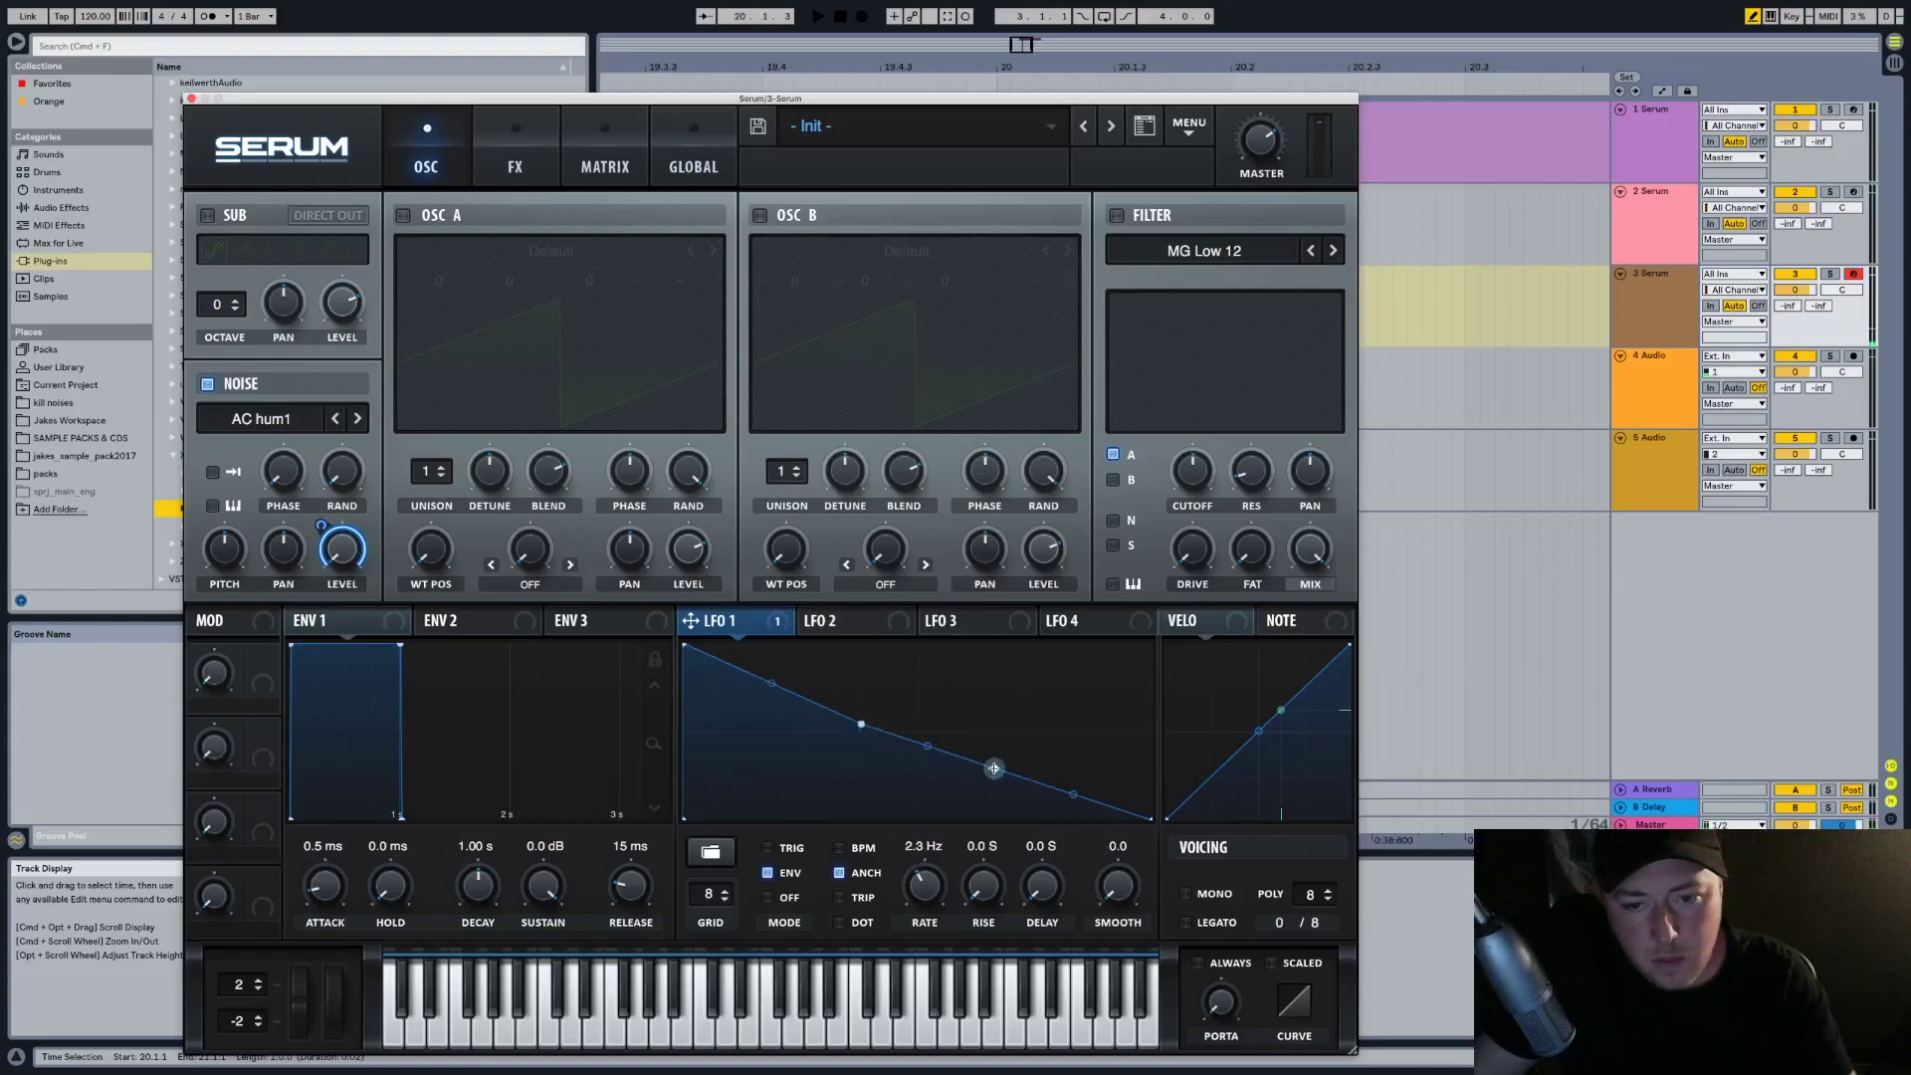
pyautogui.moveTo(993, 768); pyautogui.dragTo(1057, 790)
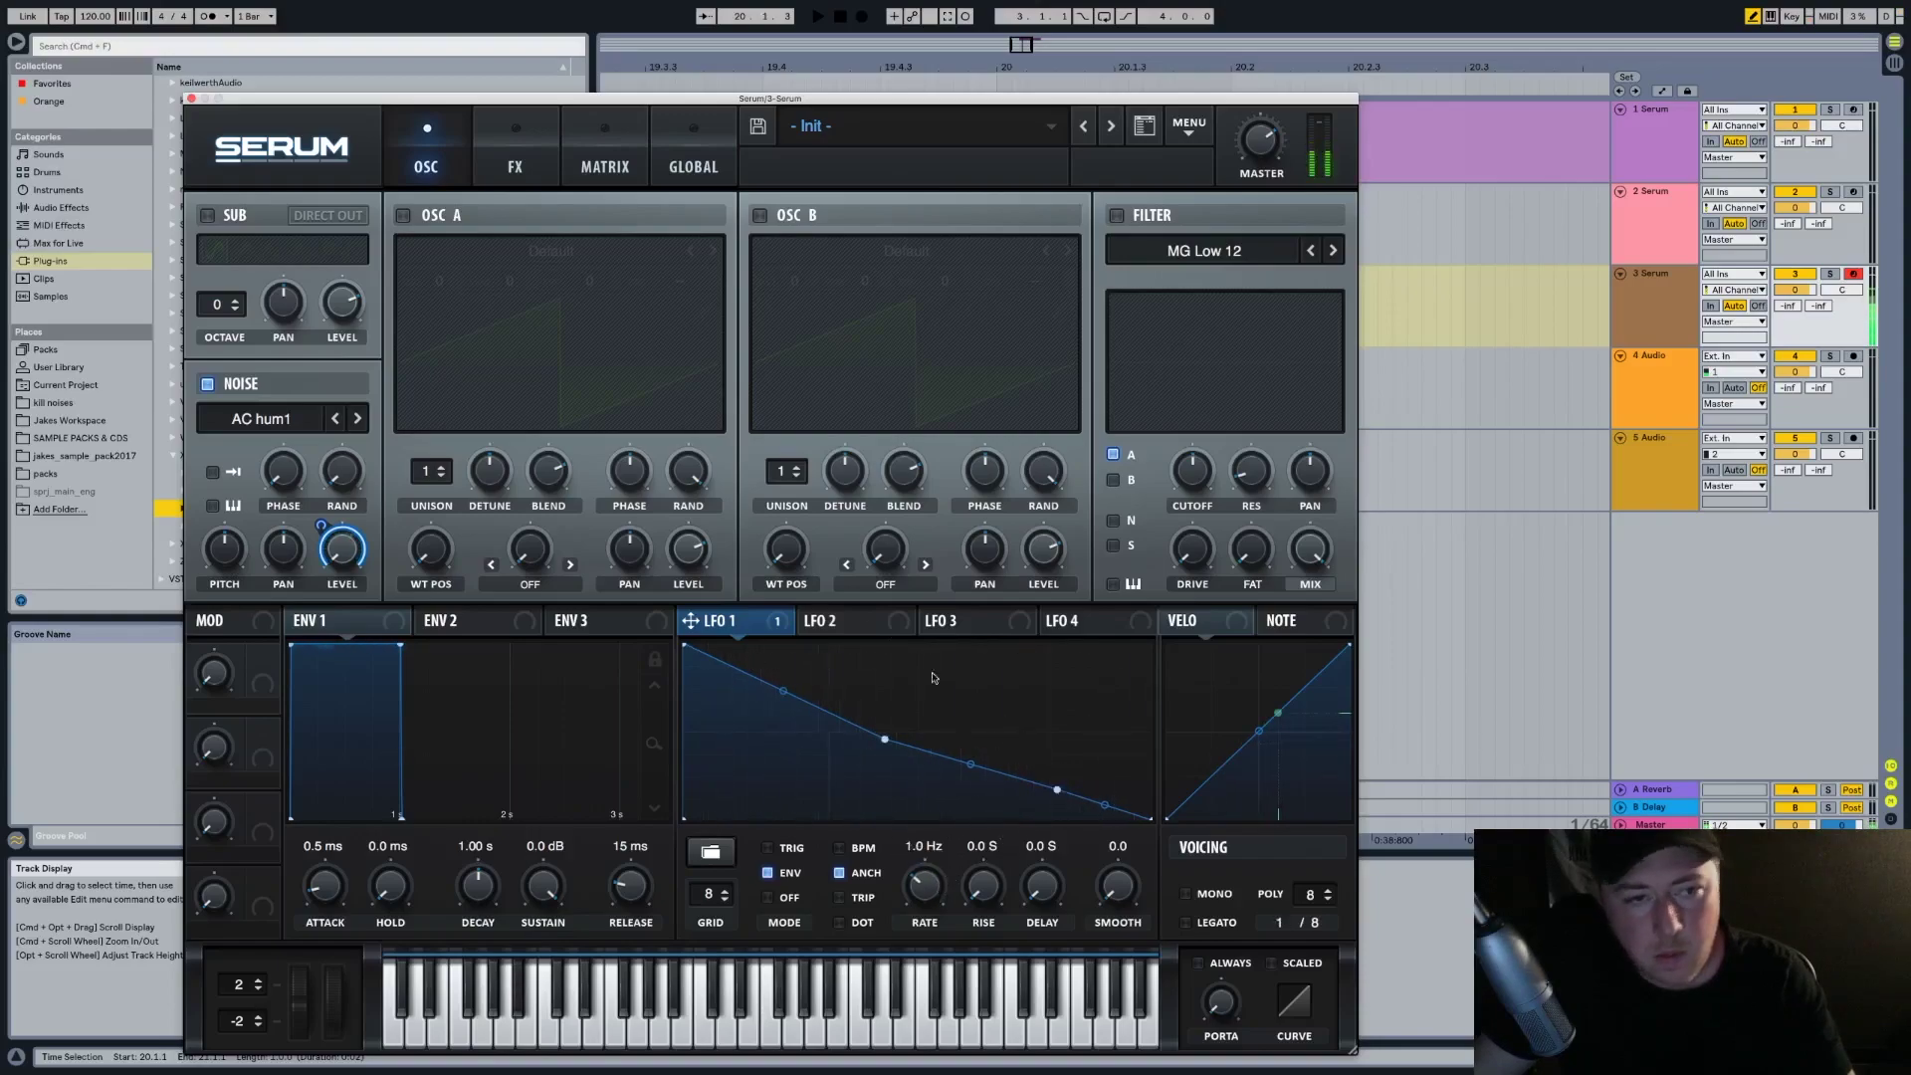
# Enable the EQ in the third Serum's effects and switch its high band to the peak shape
pyautogui.click(515, 149)
pyautogui.click(606, 149)
pyautogui.click(514, 149)
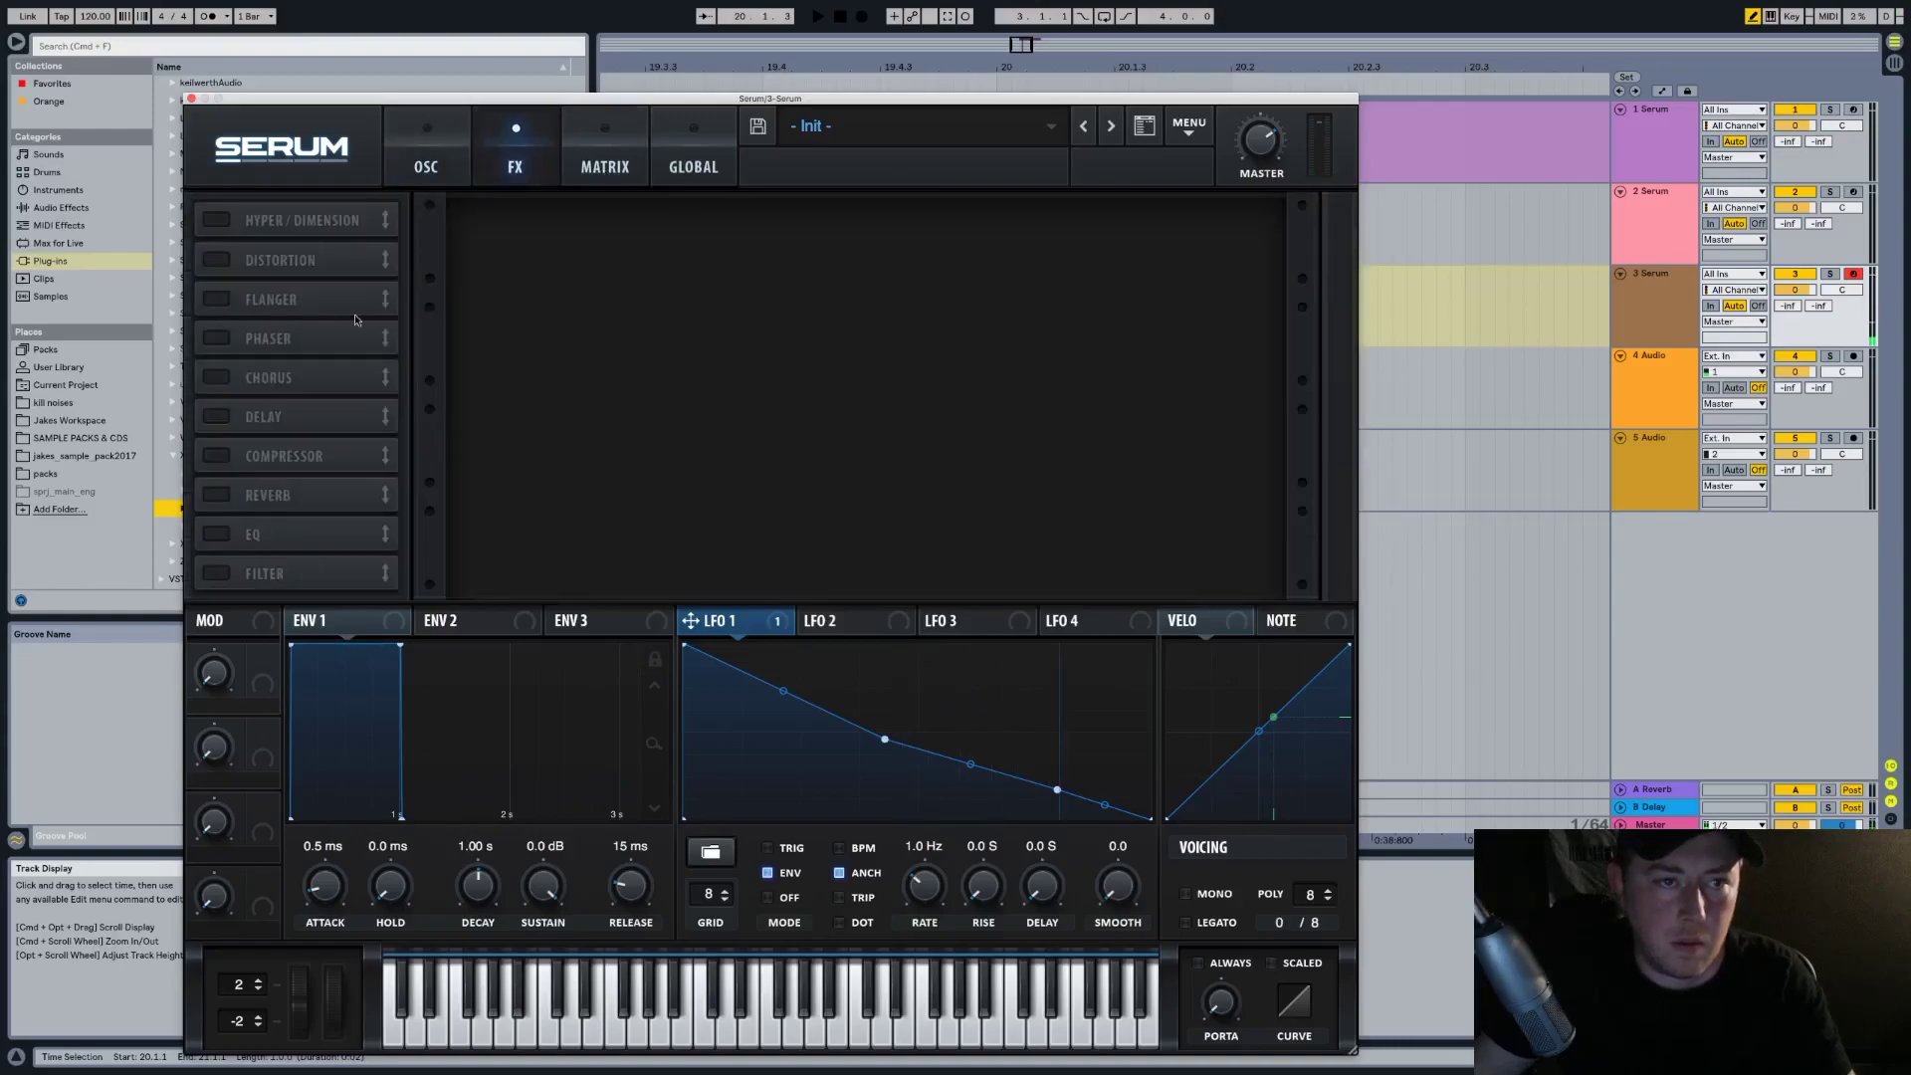
pyautogui.click(216, 534)
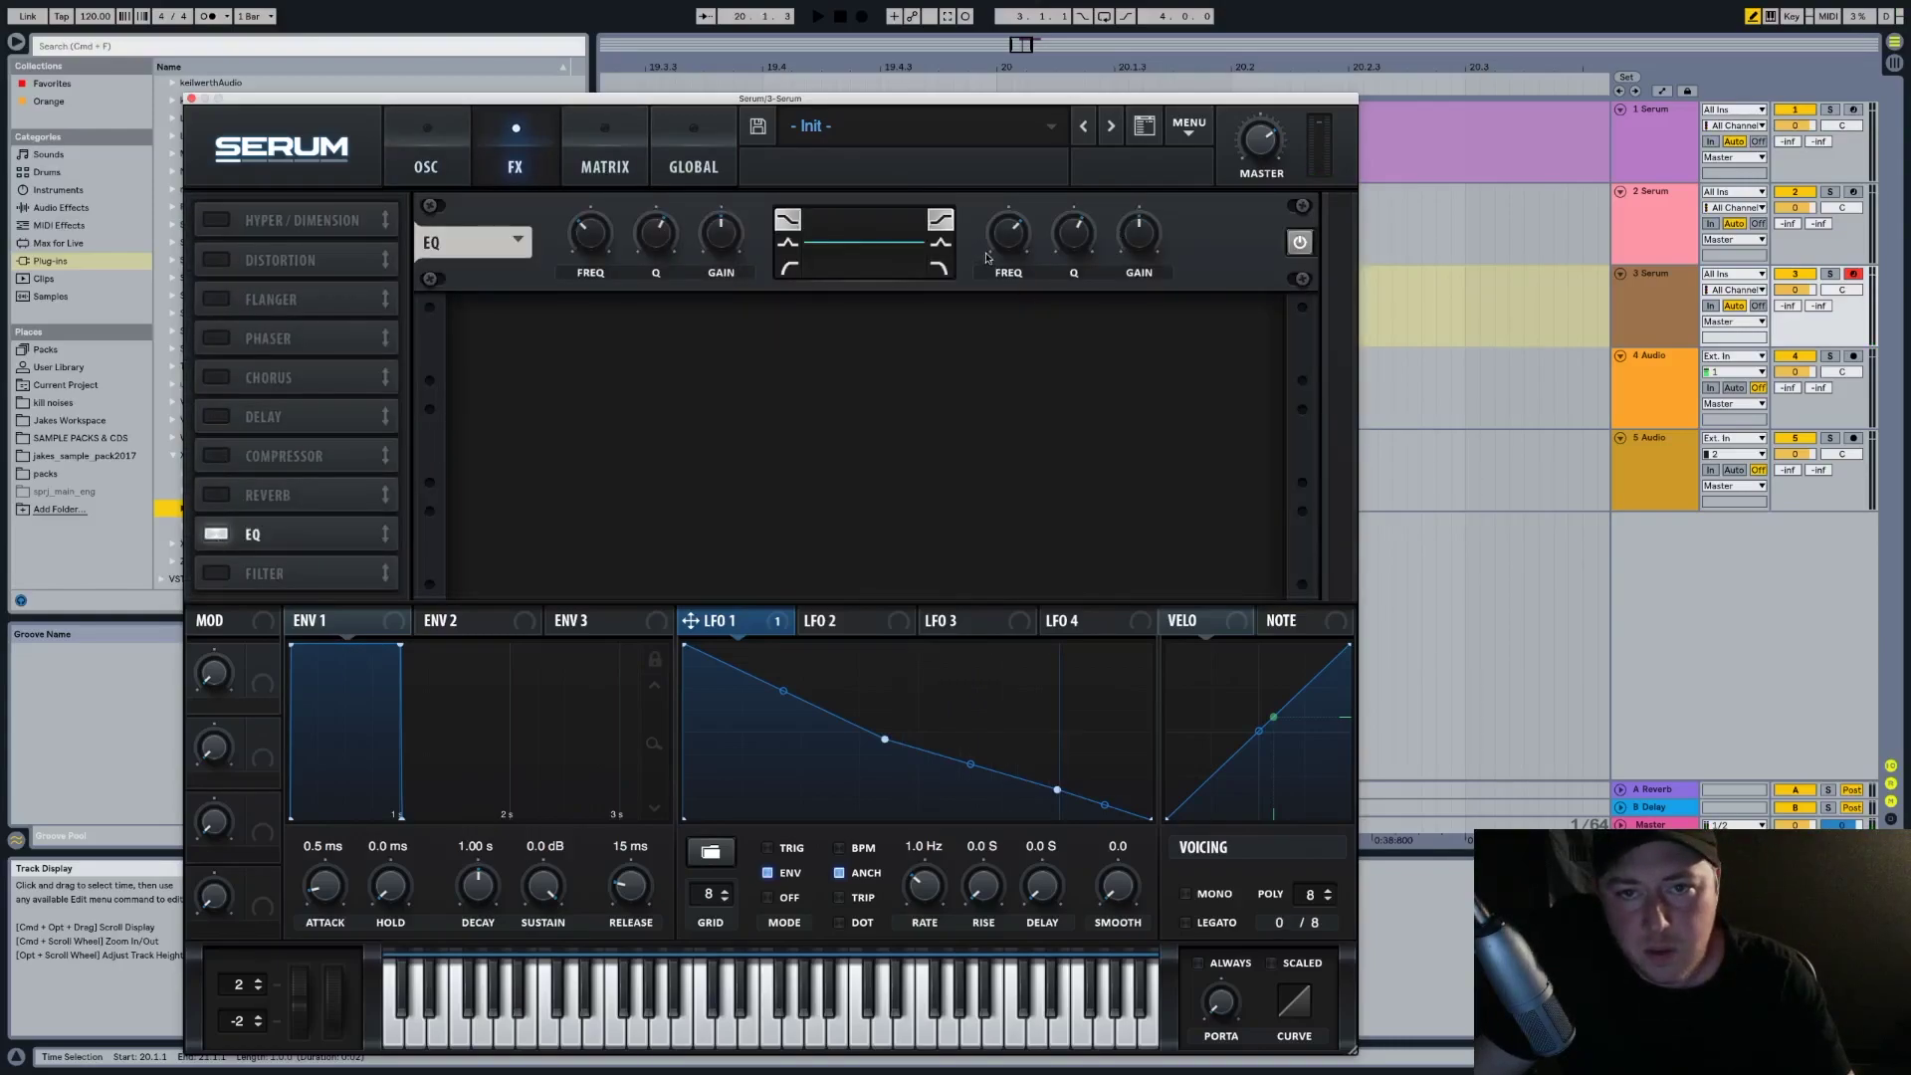
# Assign LFO 2 to the EQ high band's gain and reshape it as a falling ramp in Env mode
pyautogui.click(855, 623)
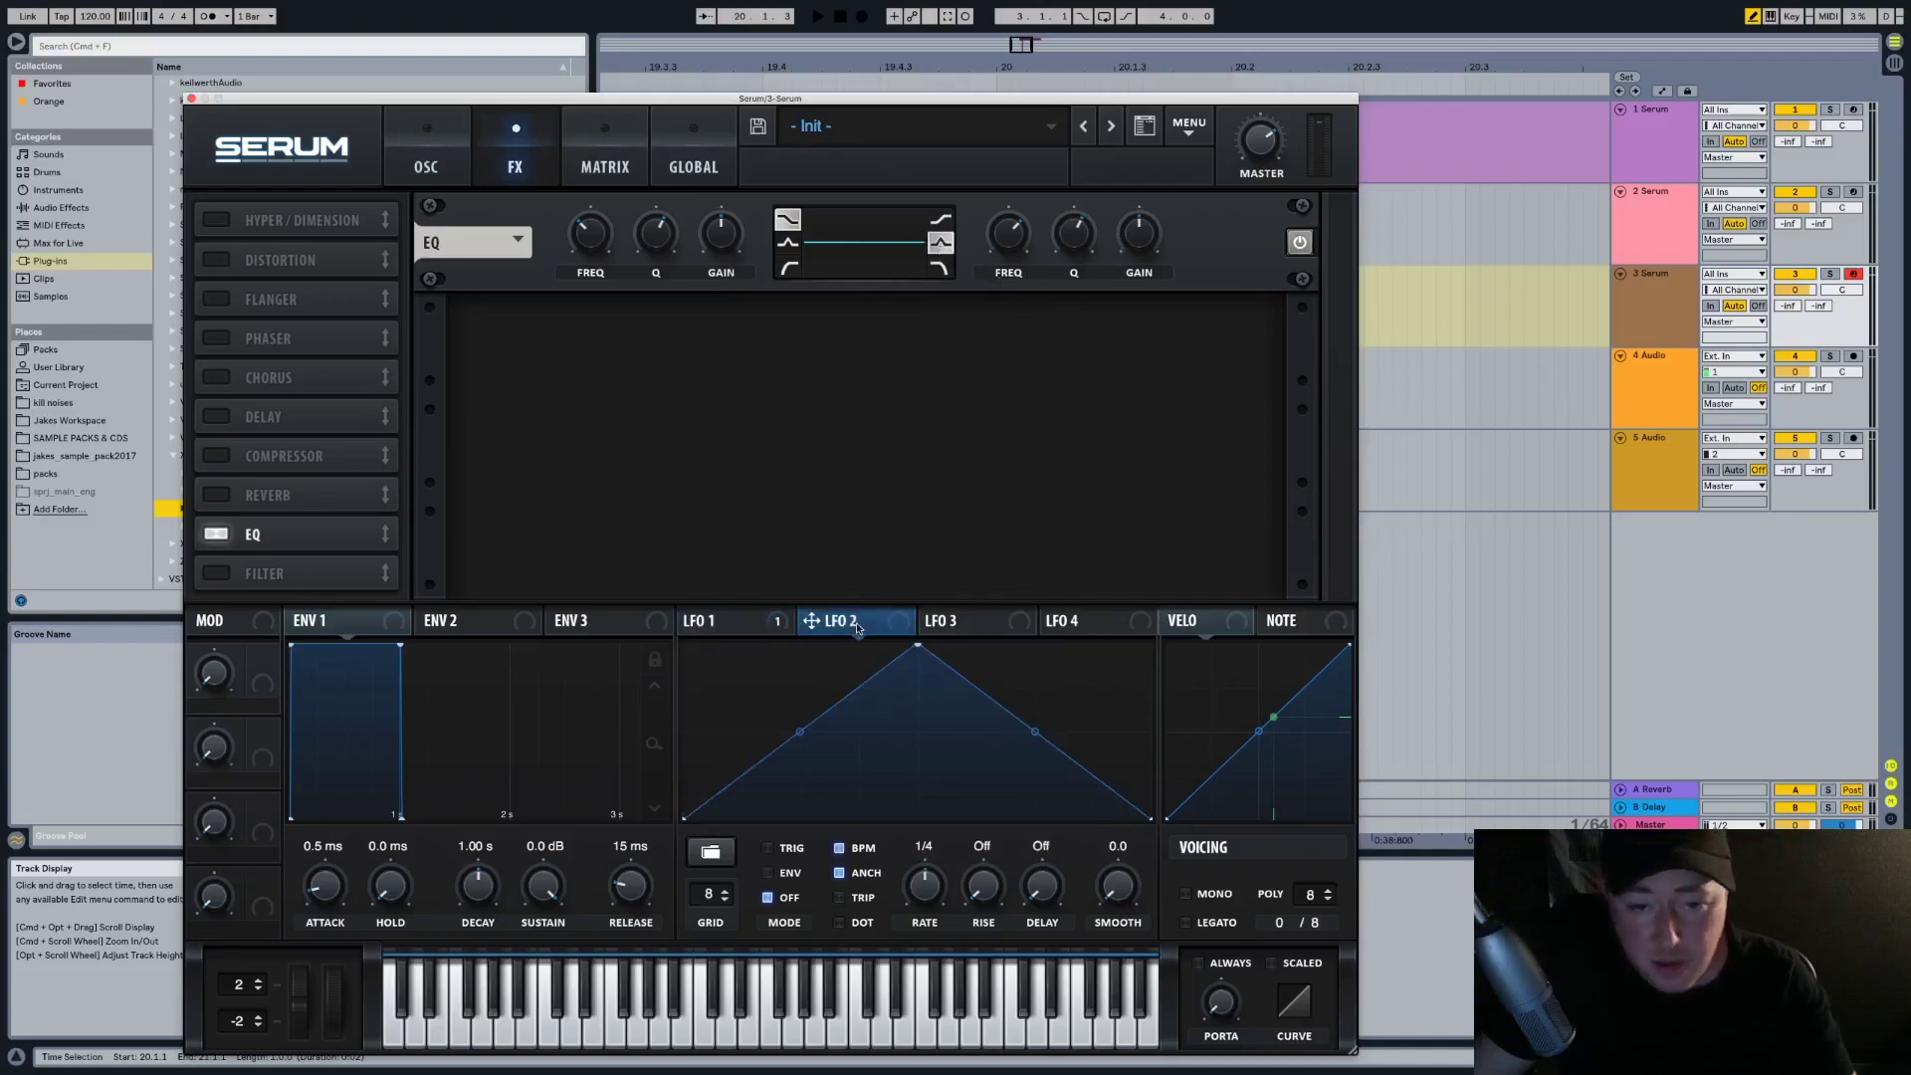
pyautogui.moveTo(813, 621); pyautogui.dragTo(1136, 254)
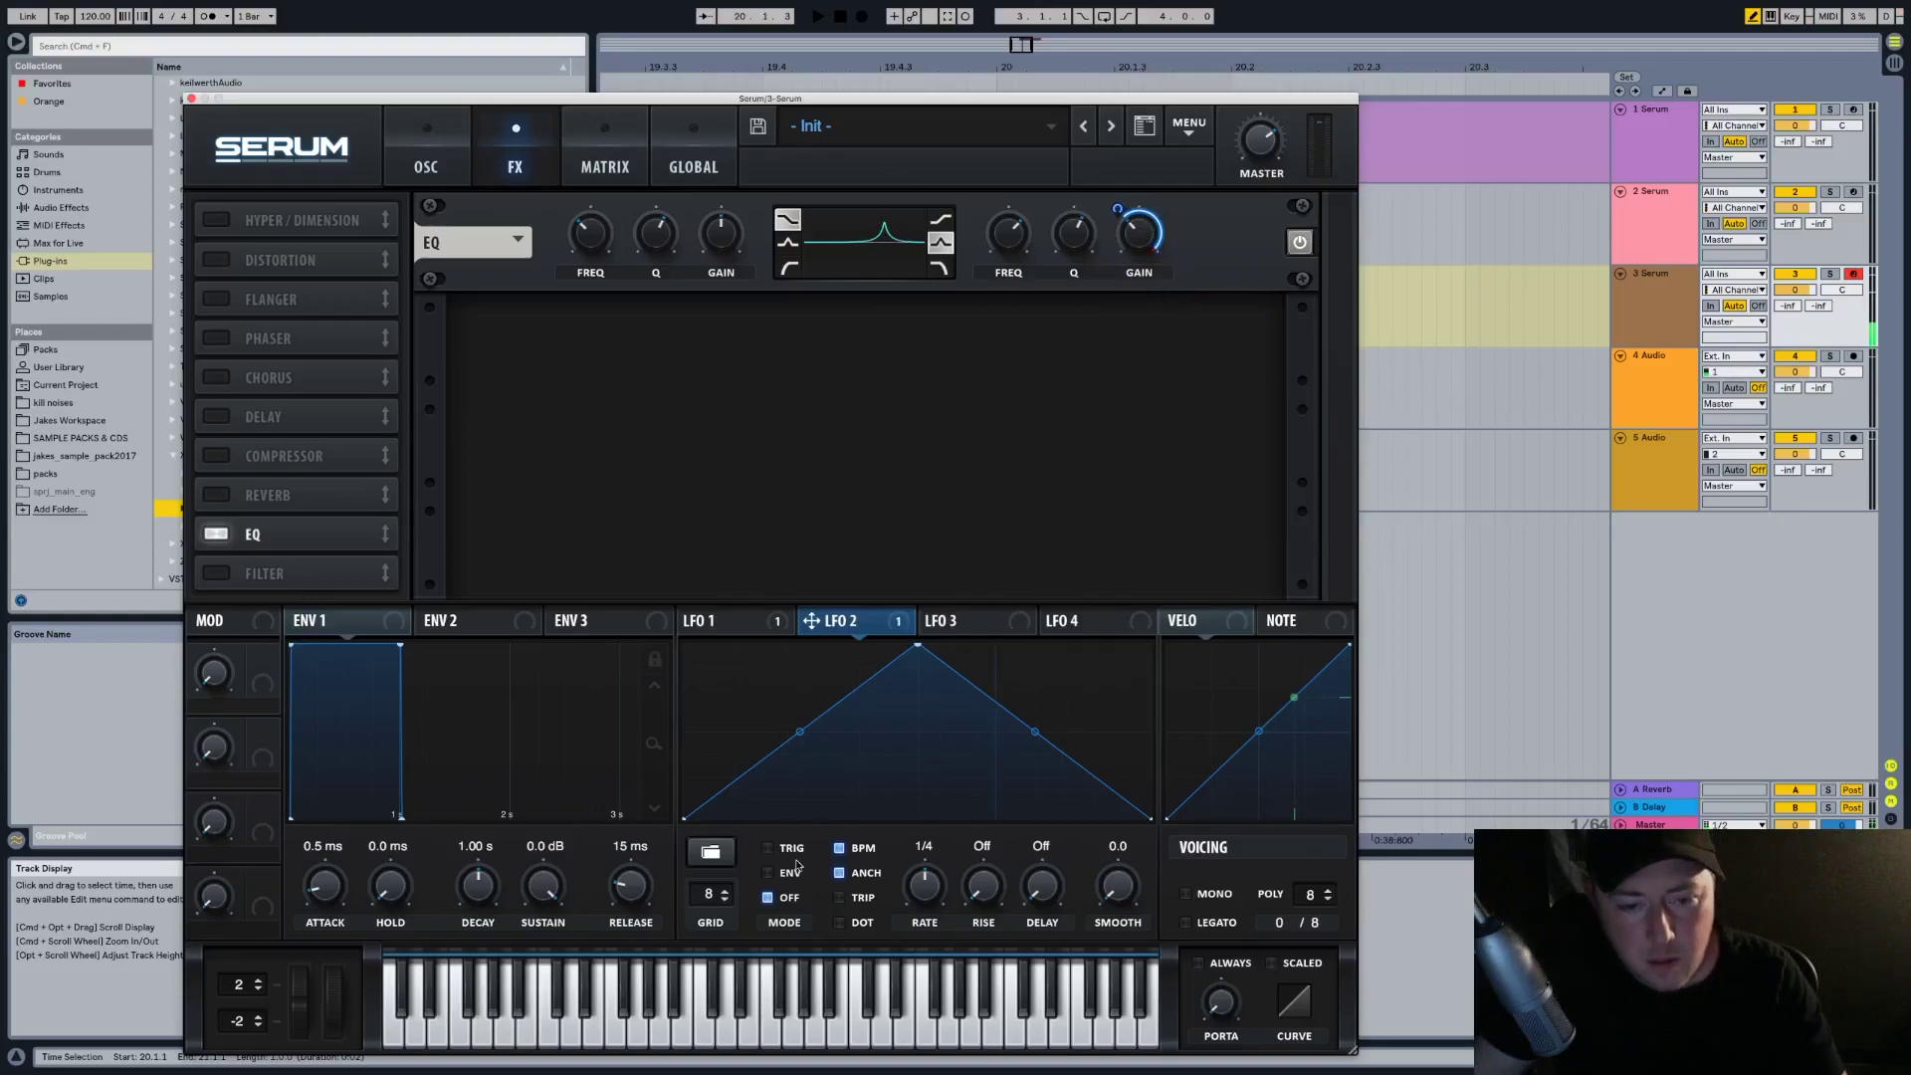
pyautogui.moveTo(918, 645); pyautogui.dragTo(685, 645)
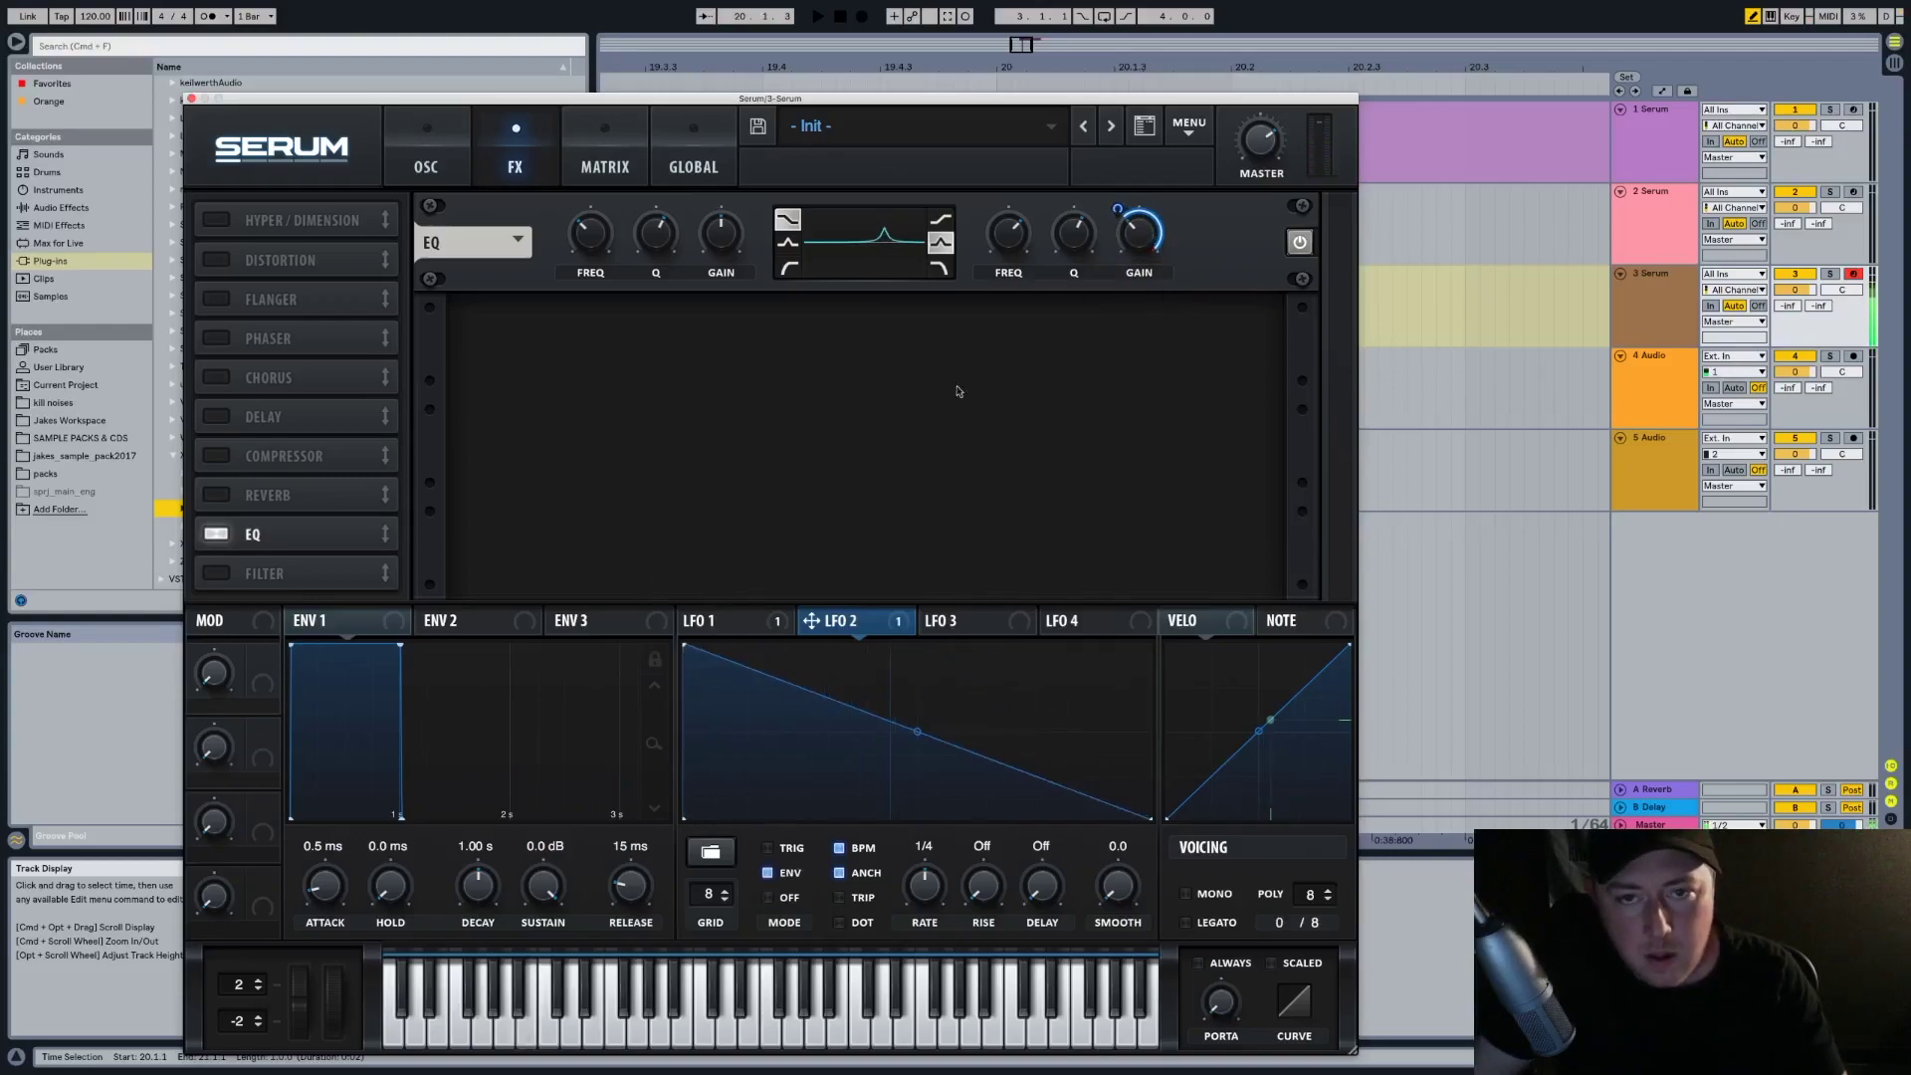
# Lower the Q of the EQ's high band and raise its frequency slightly
pyautogui.moveTo(1082, 248); pyautogui.dragTo(1081, 269)
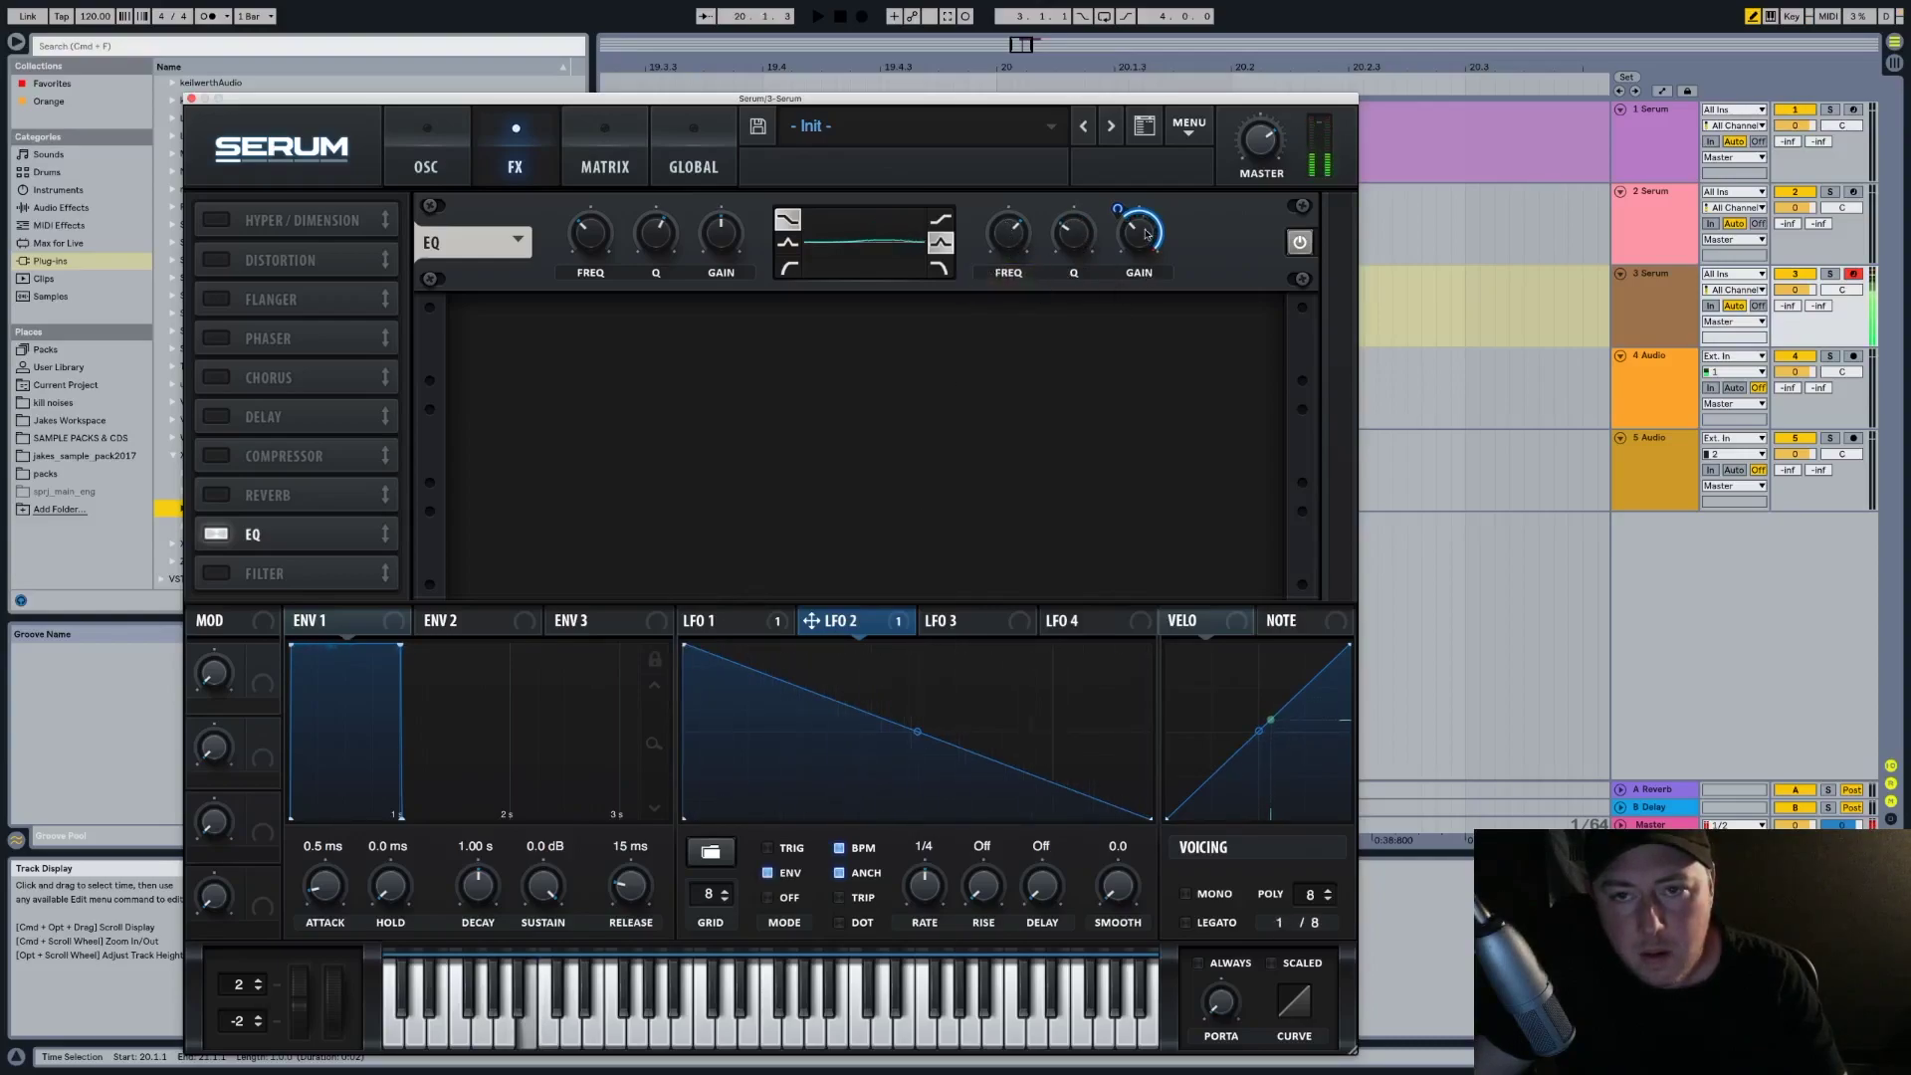
pyautogui.moveTo(1008, 240); pyautogui.dragTo(1014, 253)
# Shape LFO 3 into a curved rise with a peak near the middle and assign it to the EQ's high band frequency
pyautogui.click(932, 622)
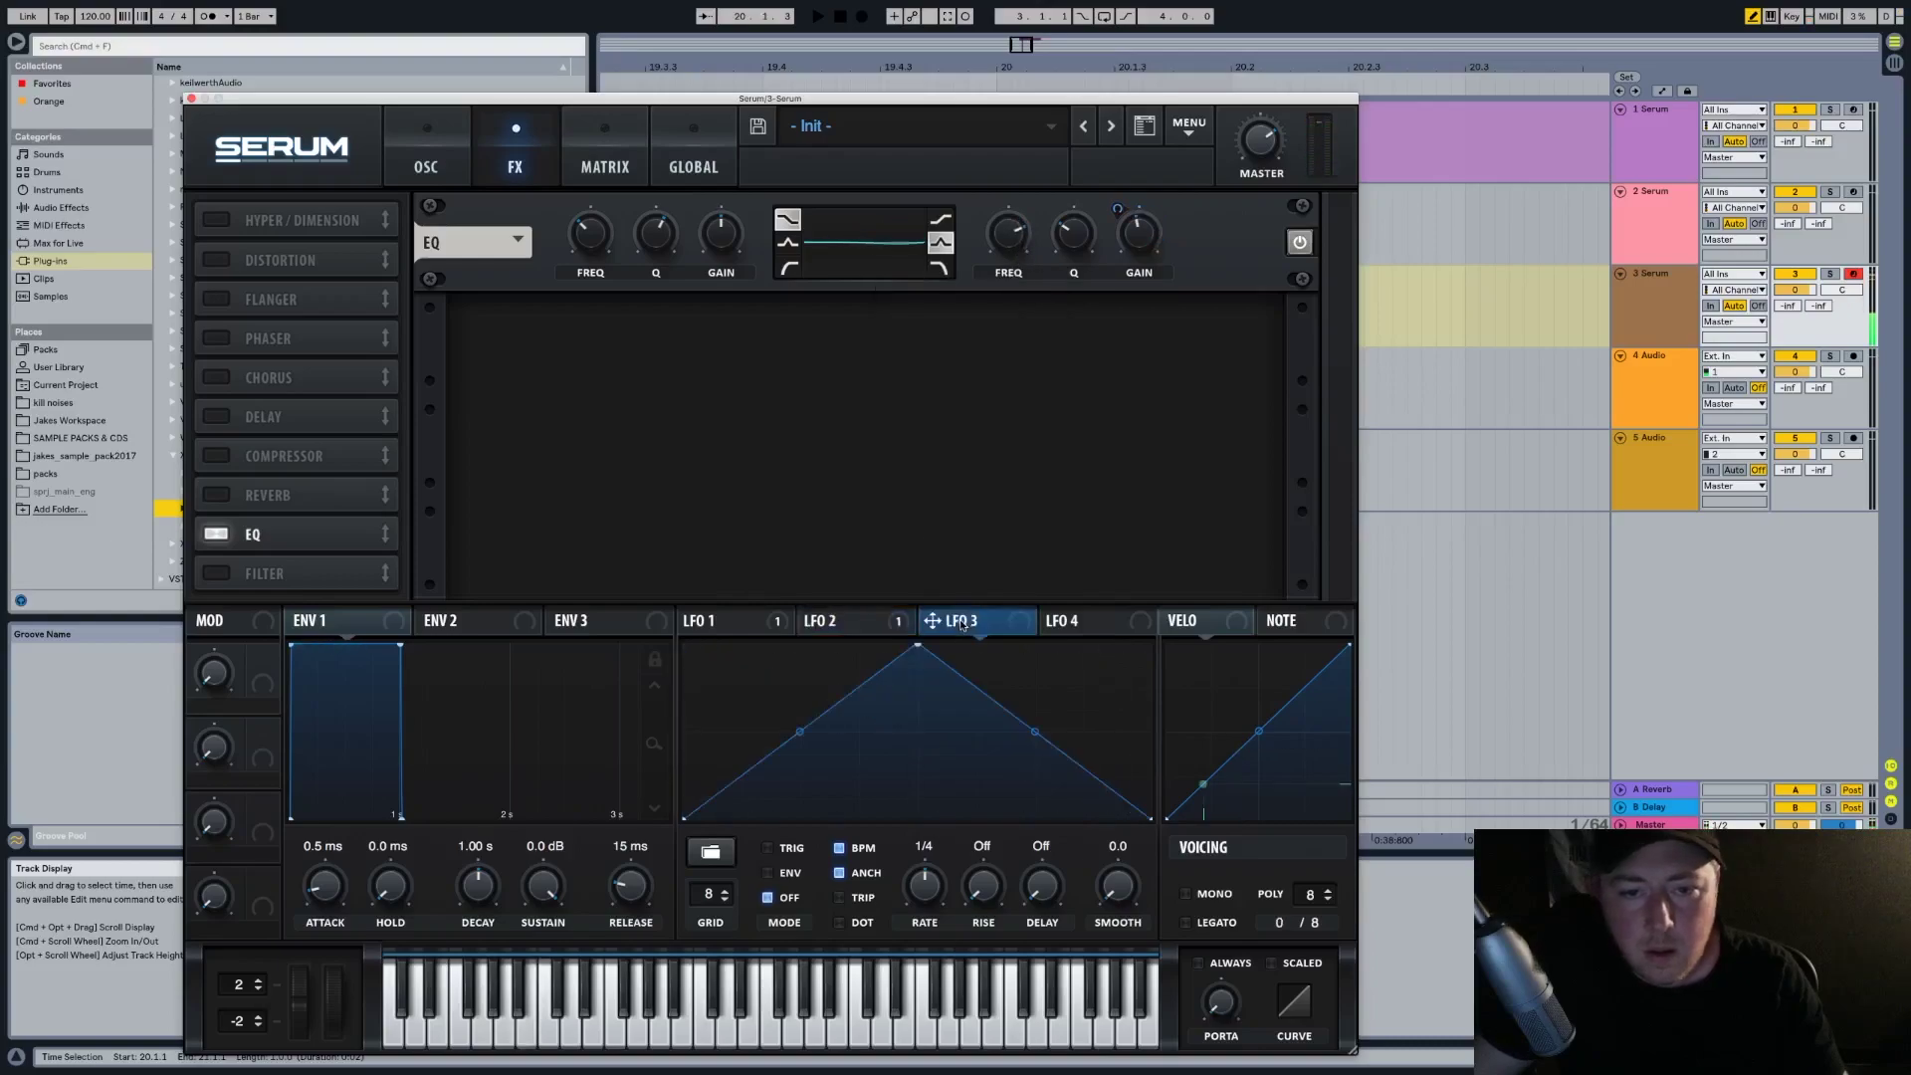
pyautogui.moveTo(922, 664); pyautogui.dragTo(687, 647)
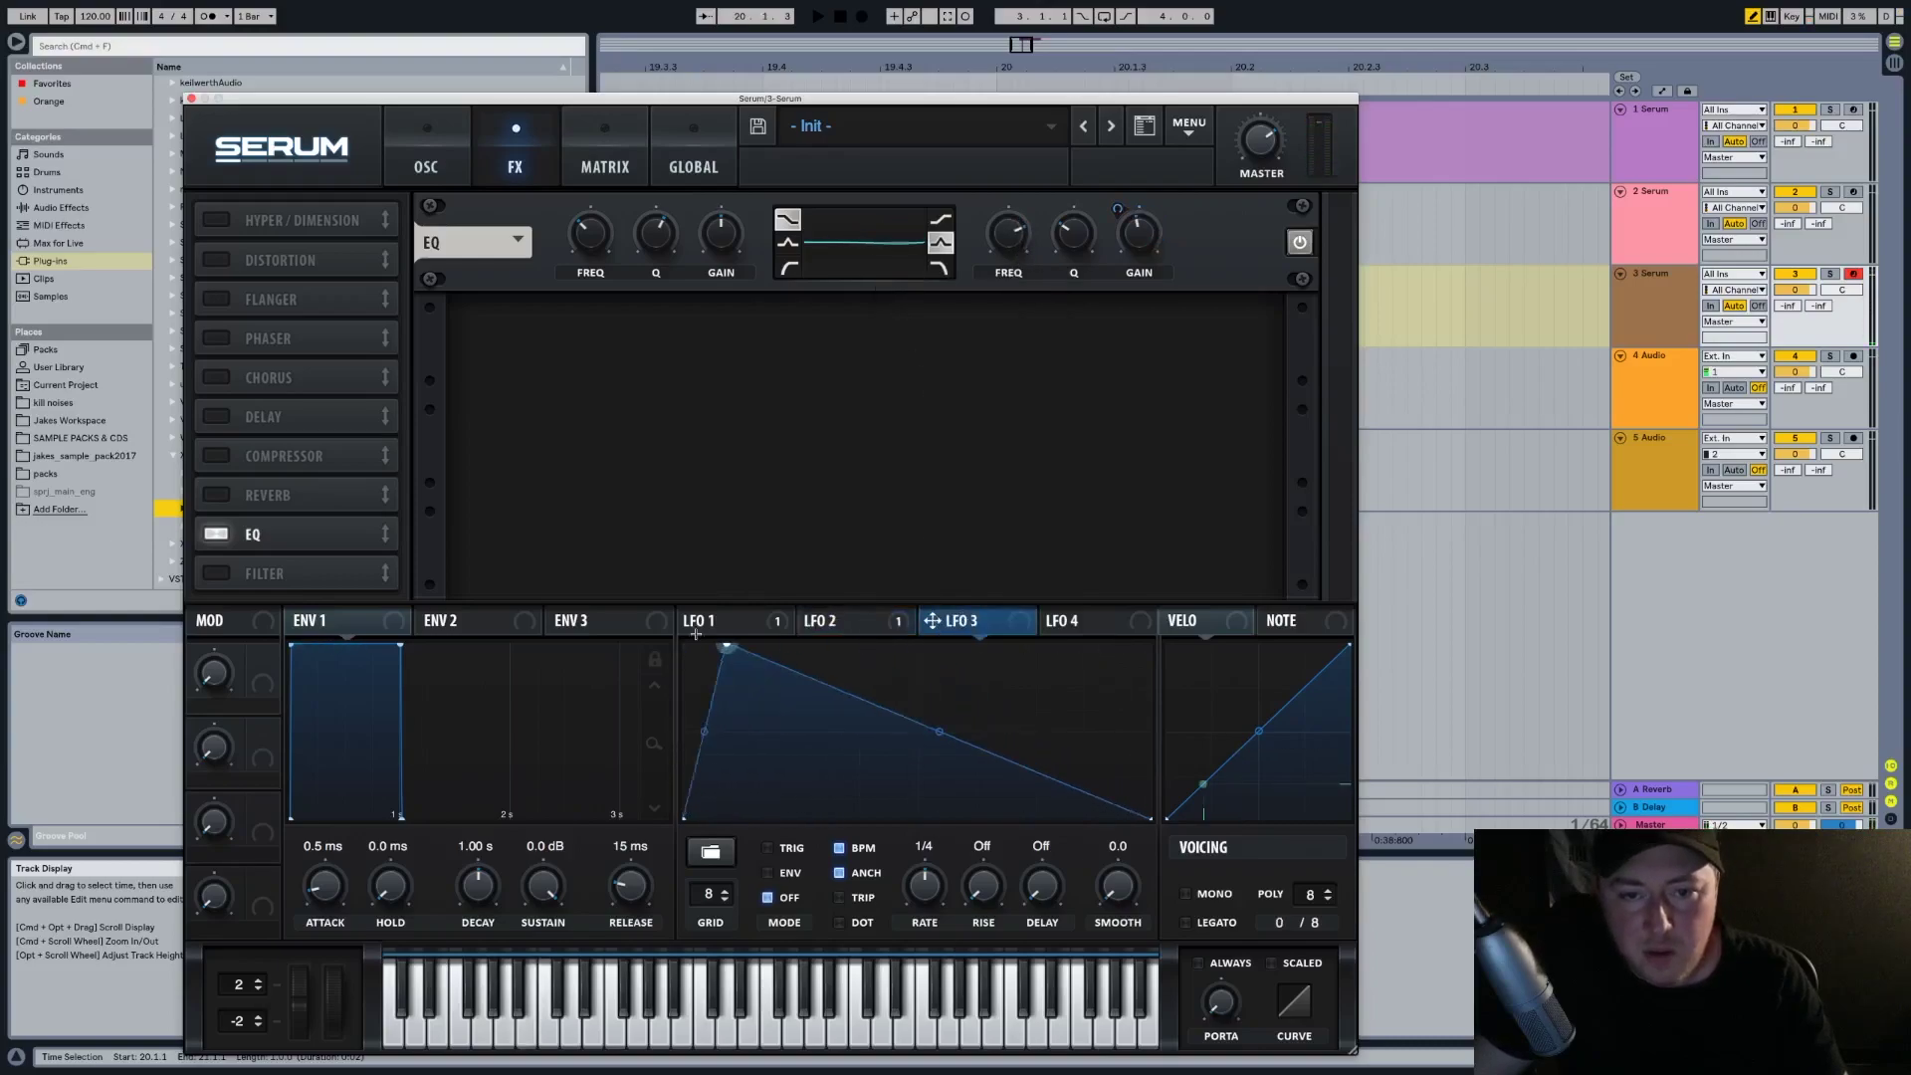
pyautogui.moveTo(686, 648); pyautogui.dragTo(824, 646)
pyautogui.moveTo(753, 732); pyautogui.dragTo(741, 713)
pyautogui.moveTo(823, 646); pyautogui.dragTo(939, 648)
pyautogui.moveTo(697, 620); pyautogui.dragTo(992, 253)
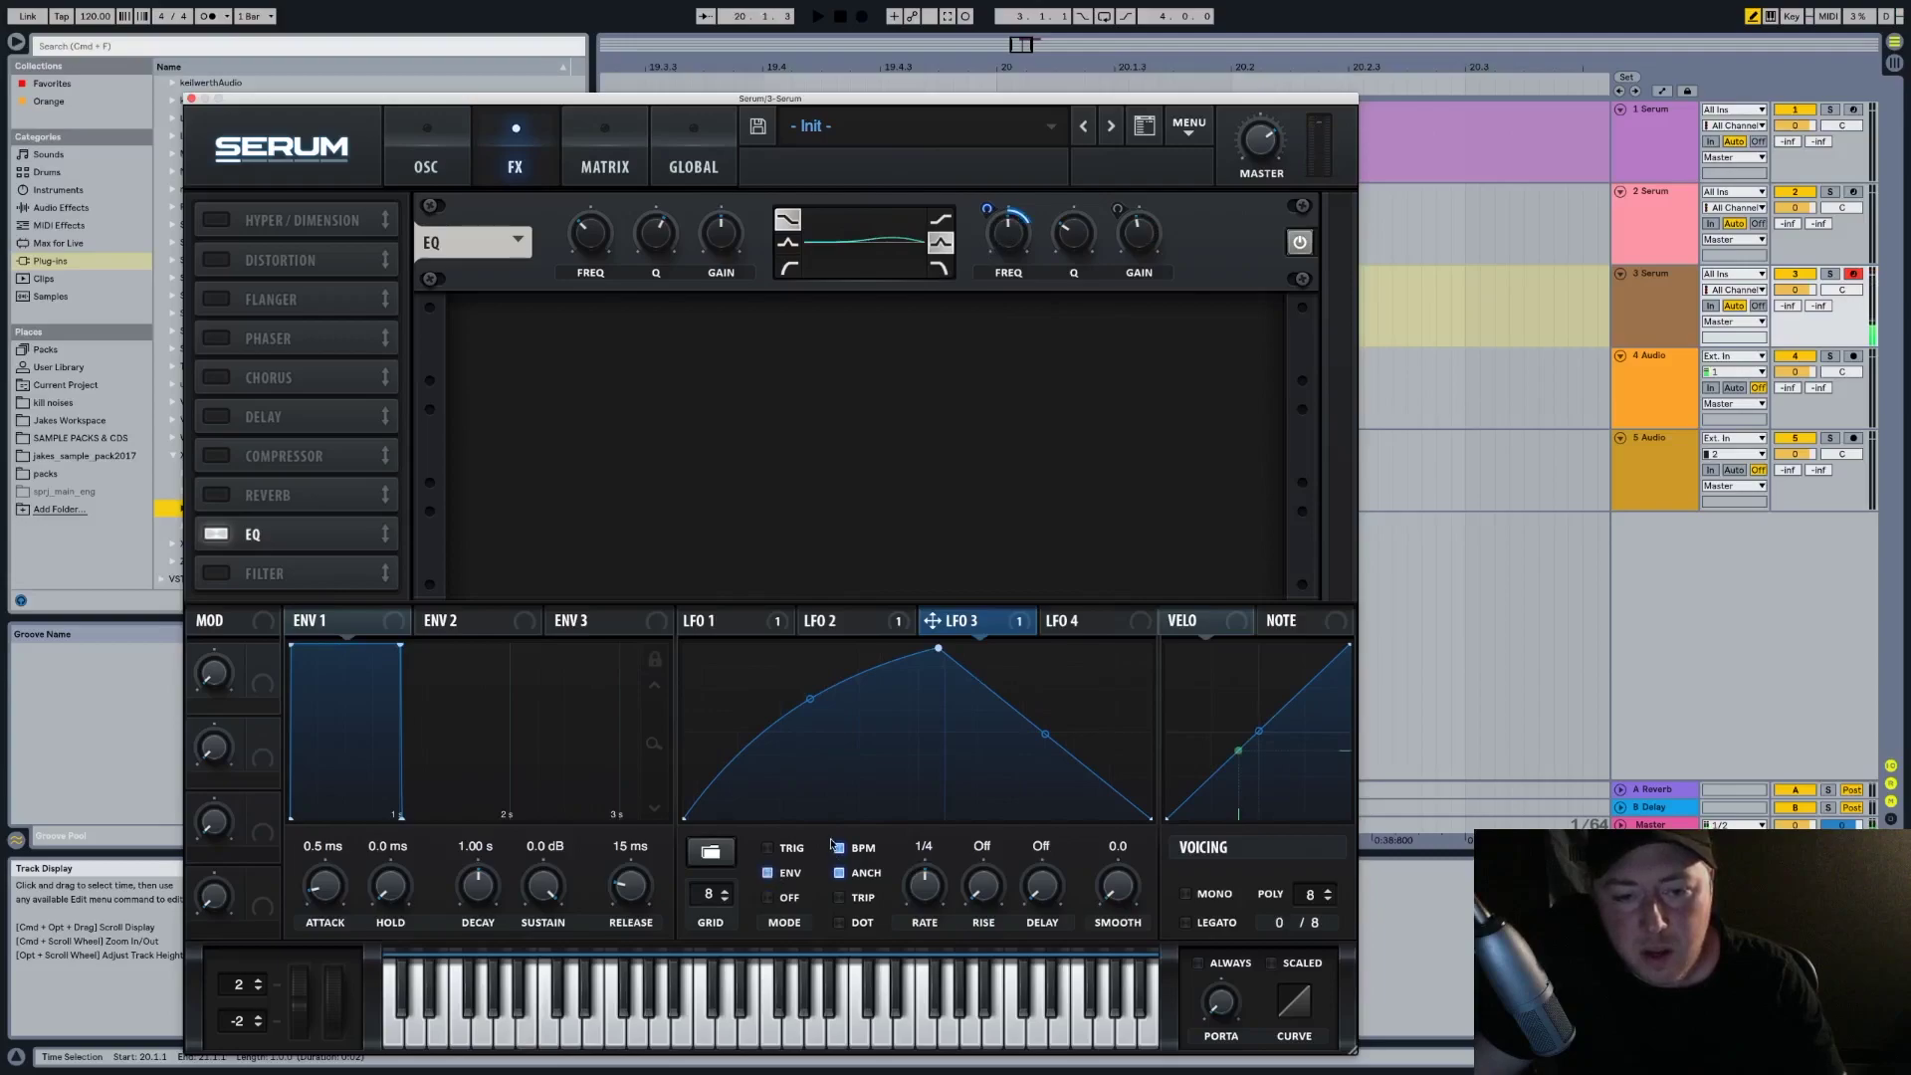
# Reshape LFO 3 to rise fast and keep climbing to its maximum at the end, with a free rate of 6.2 Hz
pyautogui.moveTo(937, 648); pyautogui.dragTo(812, 652)
pyautogui.moveTo(1011, 232); pyautogui.dragTo(1015, 220)
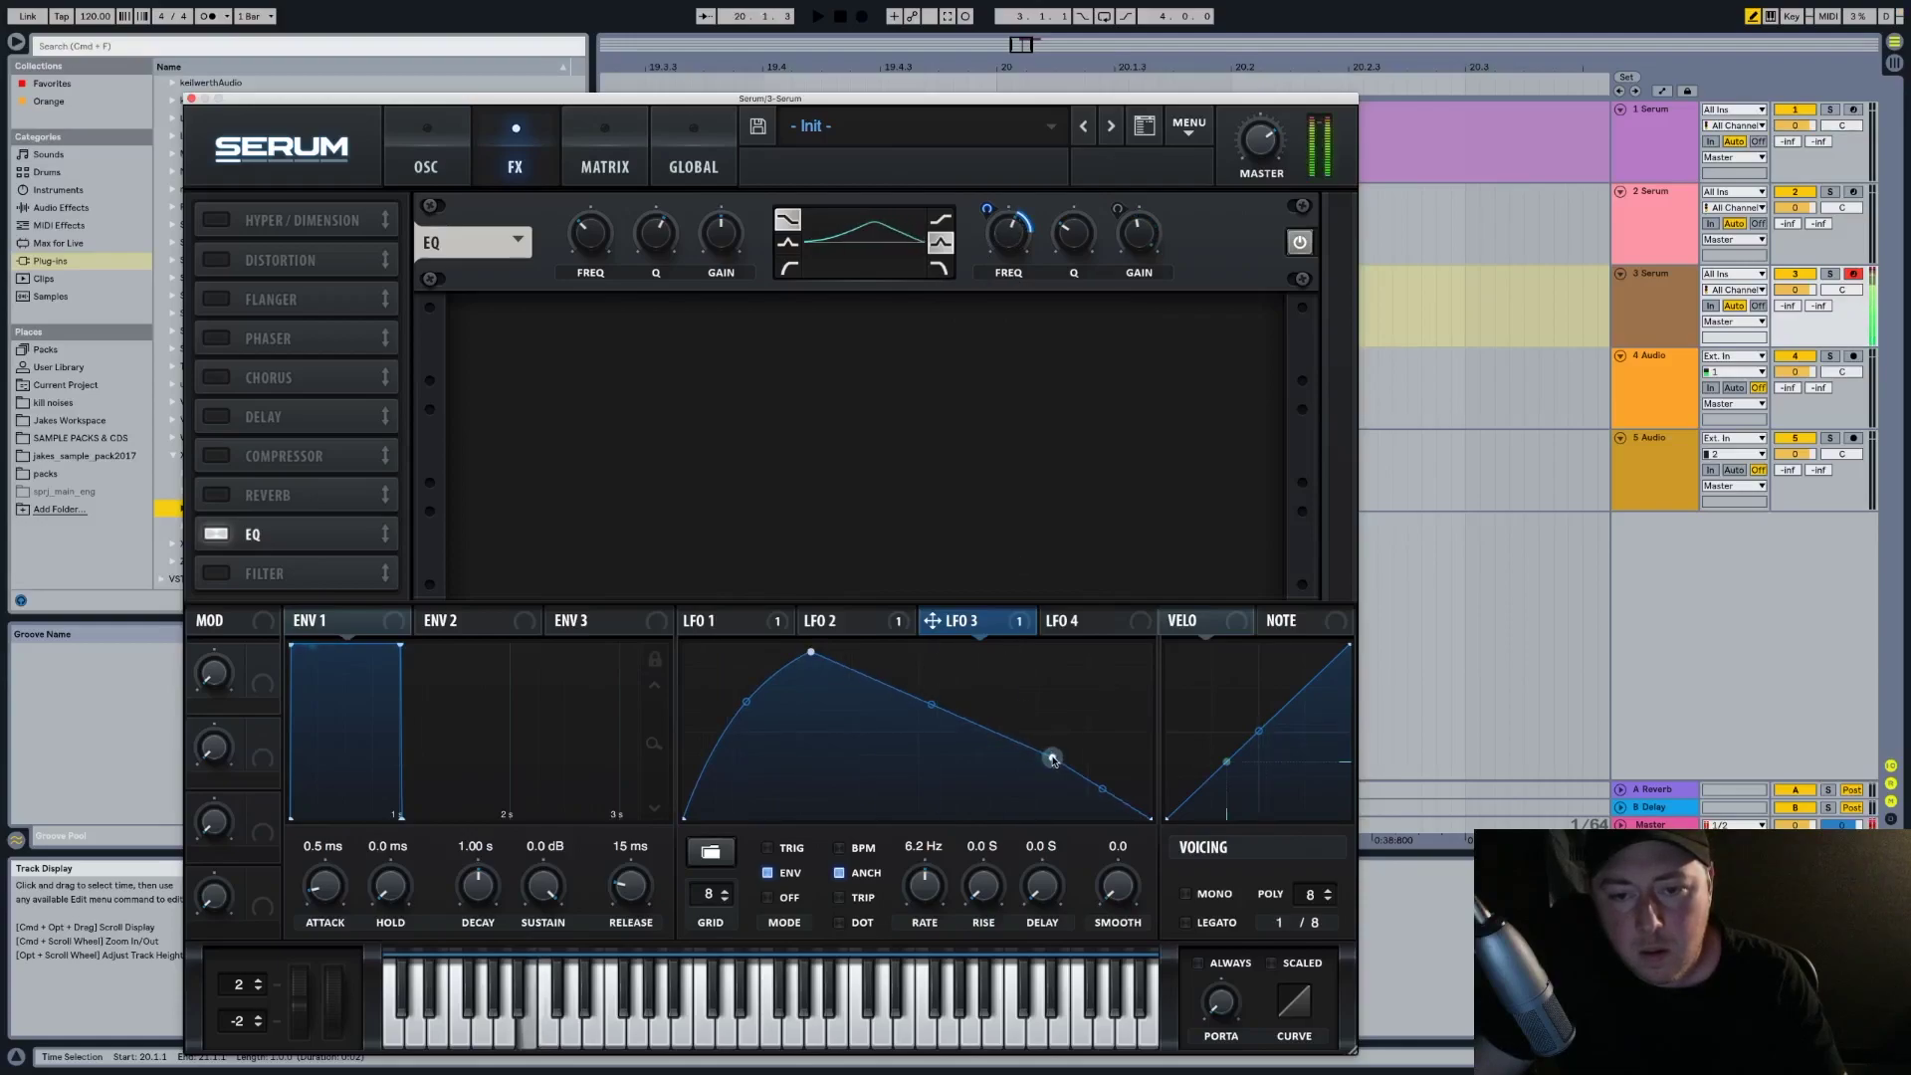
pyautogui.moveTo(1151, 818); pyautogui.dragTo(1163, 647)
pyautogui.moveTo(816, 654); pyautogui.dragTo(817, 685)
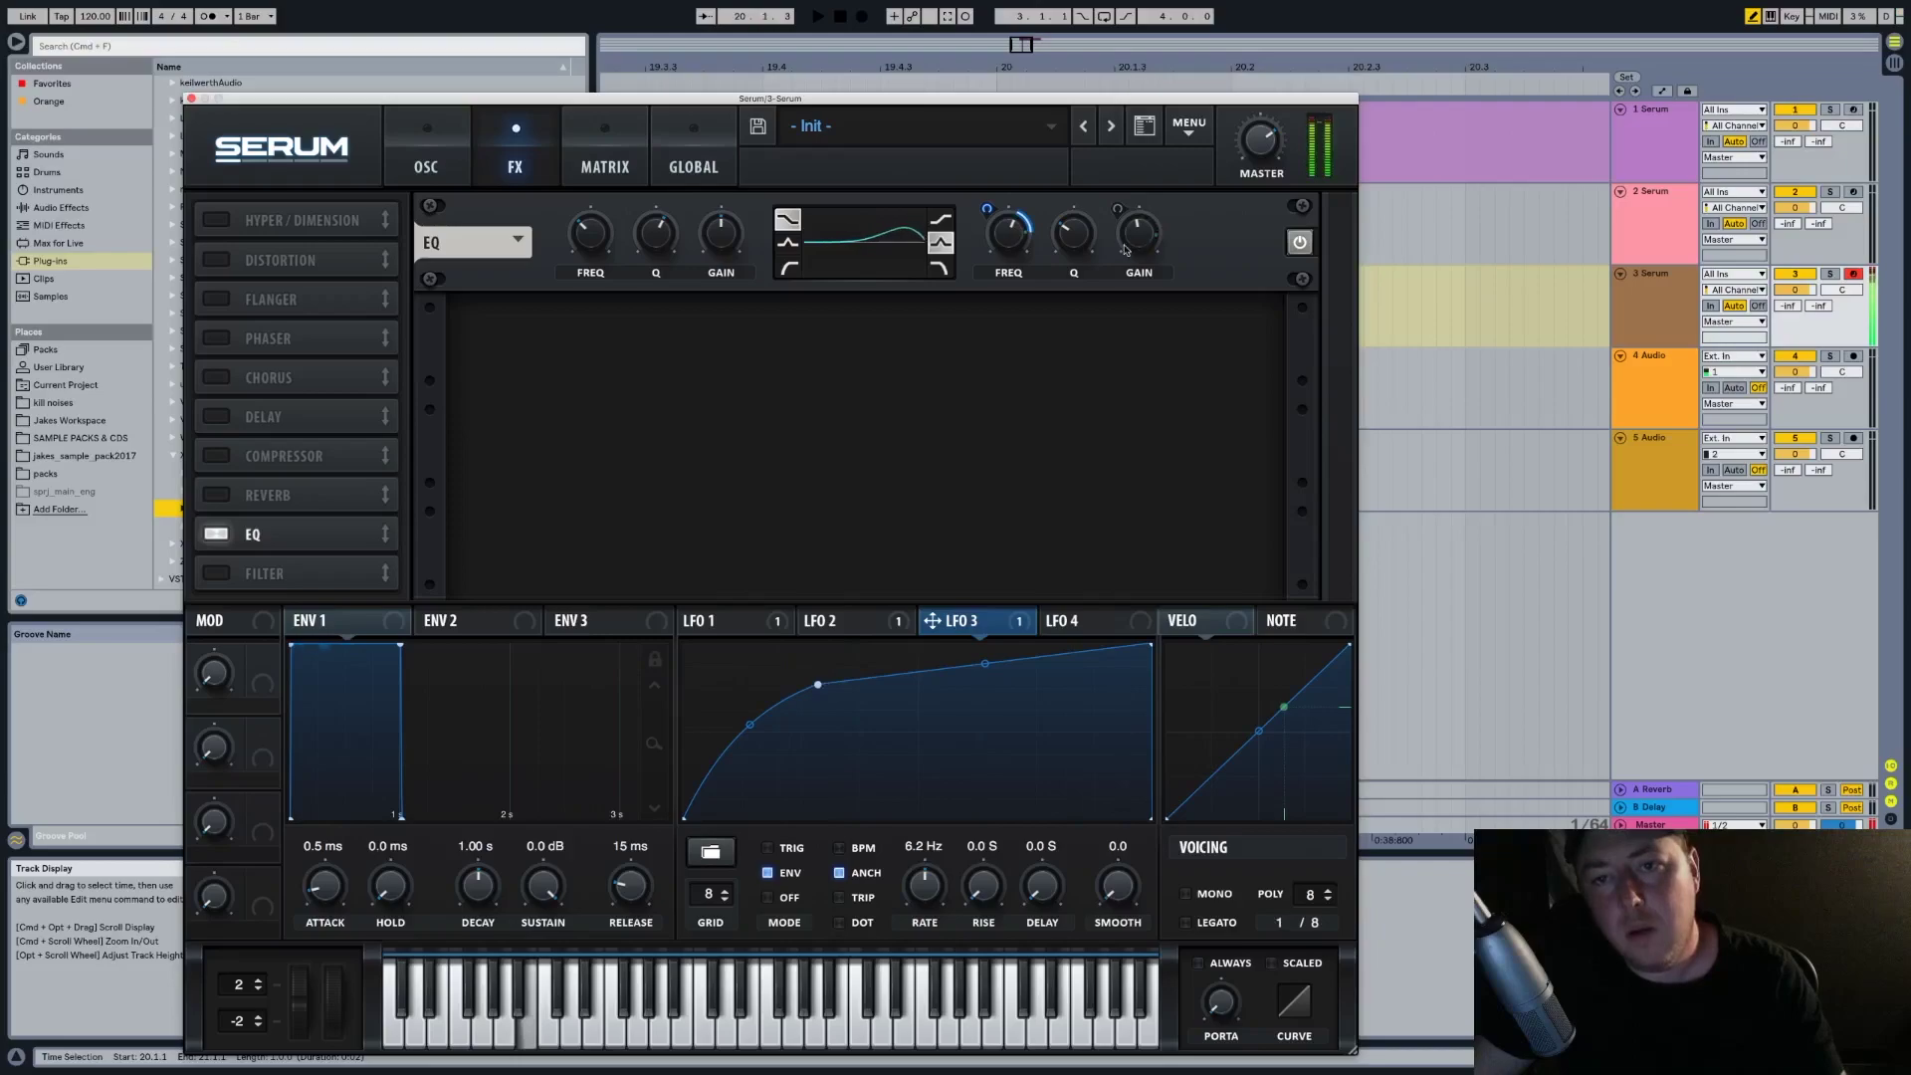
# Reduce LFO 2's modulation amount on the EQ's high band gain to about 36
pyautogui.click(1118, 209)
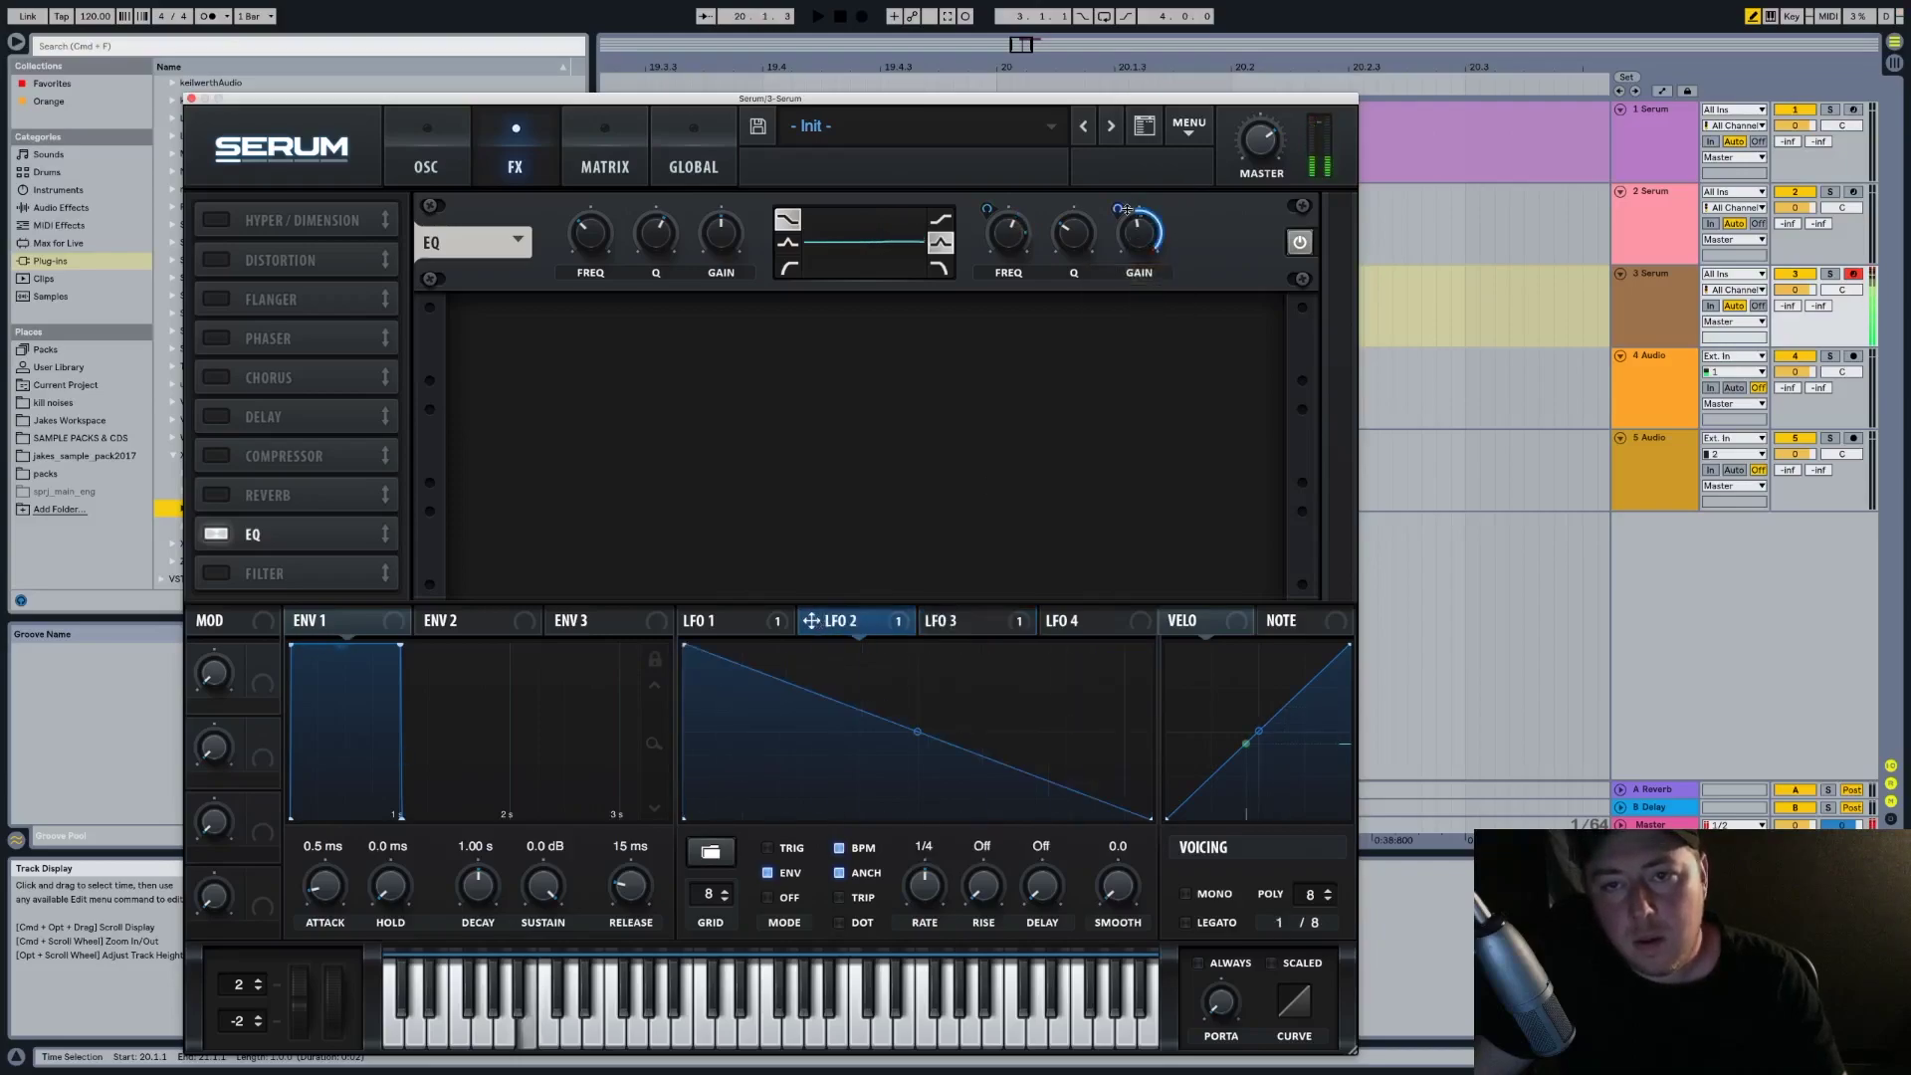
pyautogui.moveTo(1119, 210); pyautogui.dragTo(1125, 250)
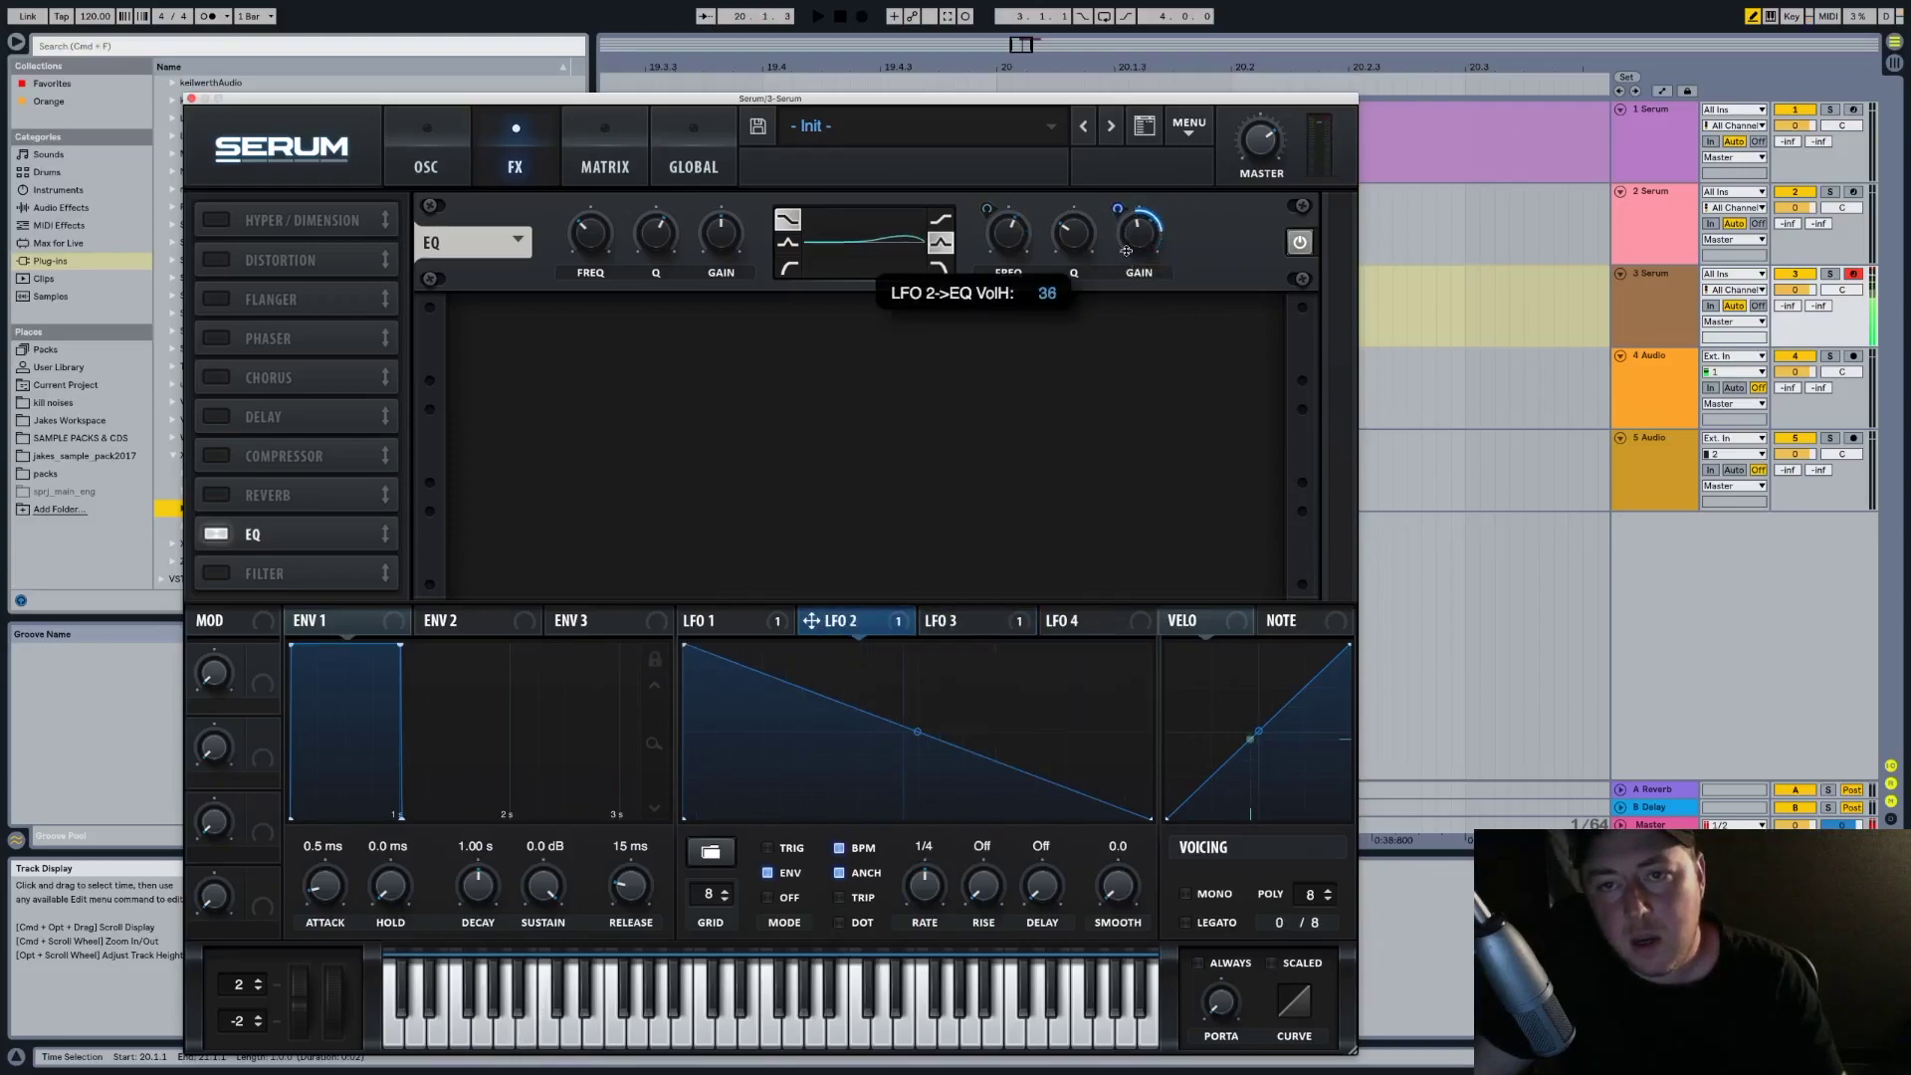
pyautogui.moveTo(1129, 243); pyautogui.dragTo(1010, 247)
# Assign LFO 4 to the EQ's low band gain and switch that band to the peak shape
pyautogui.click(1107, 622)
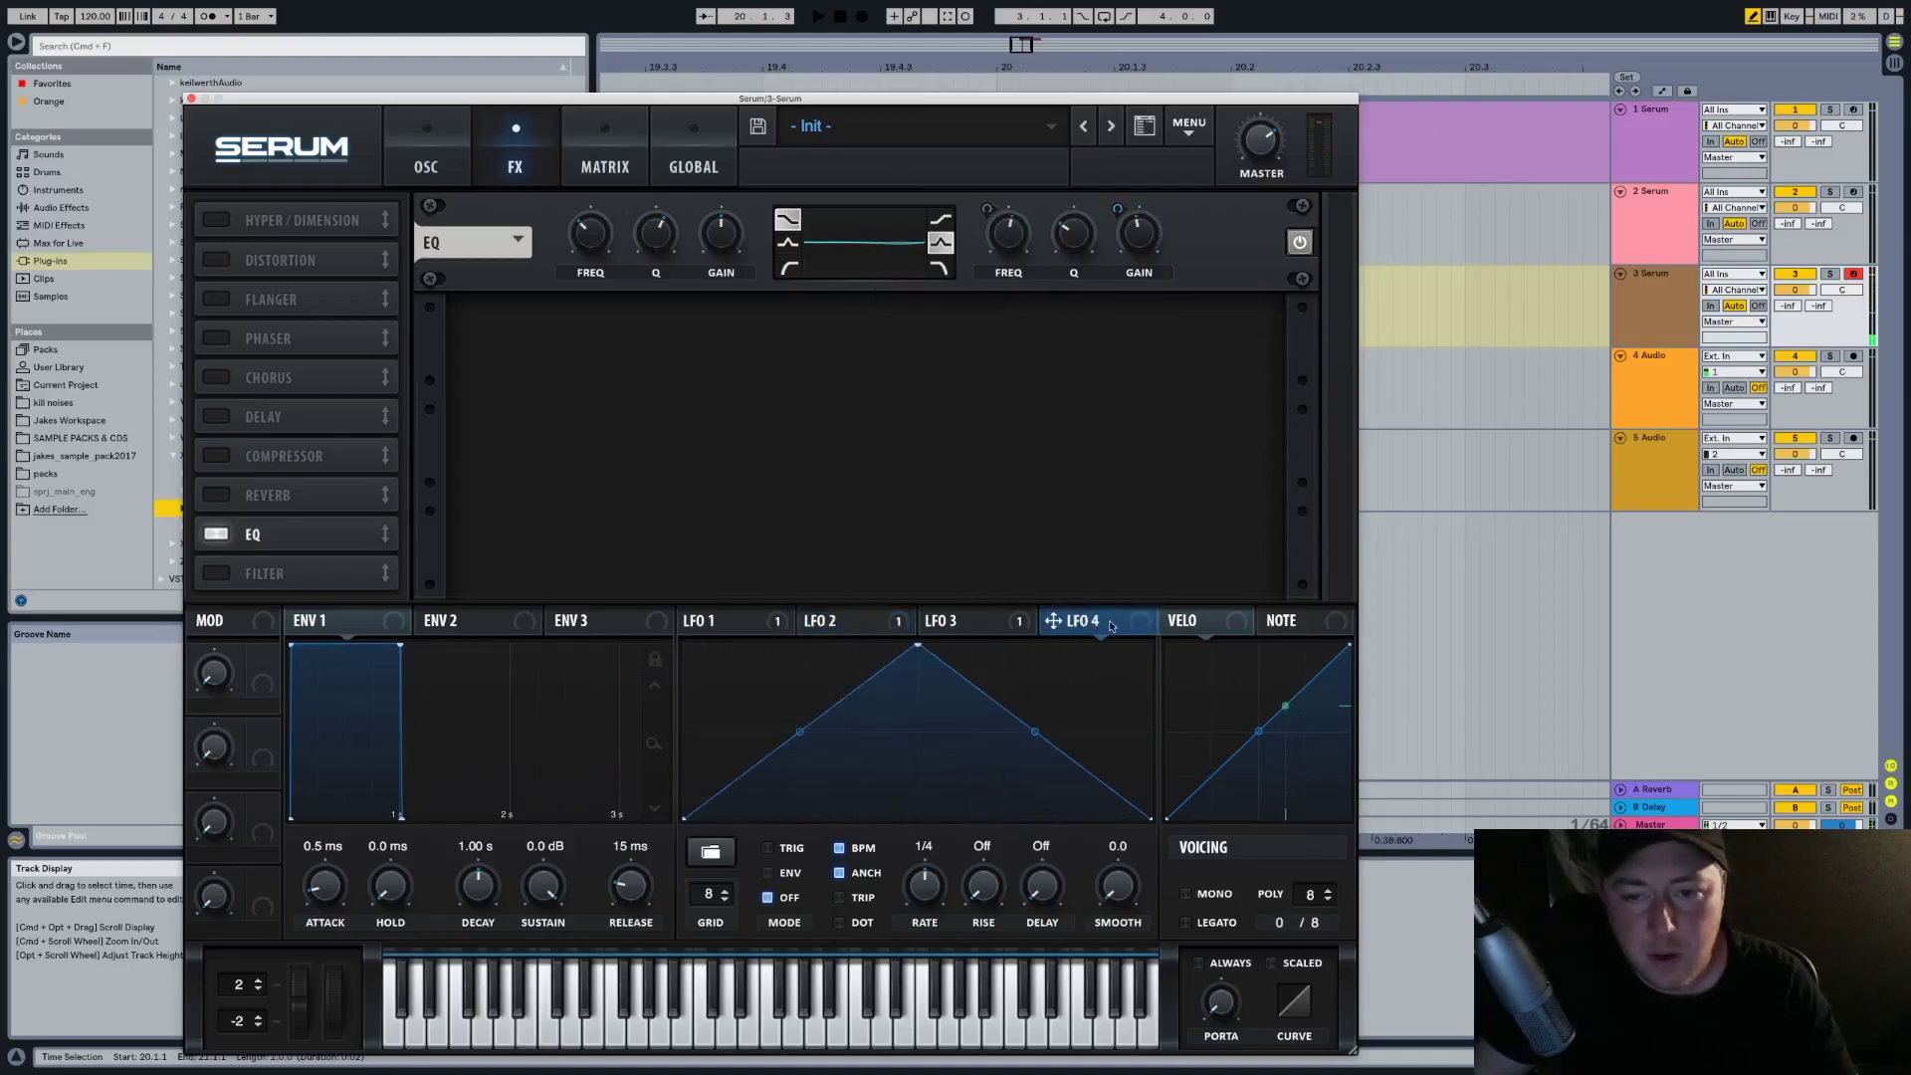
pyautogui.moveTo(1057, 622); pyautogui.dragTo(718, 240)
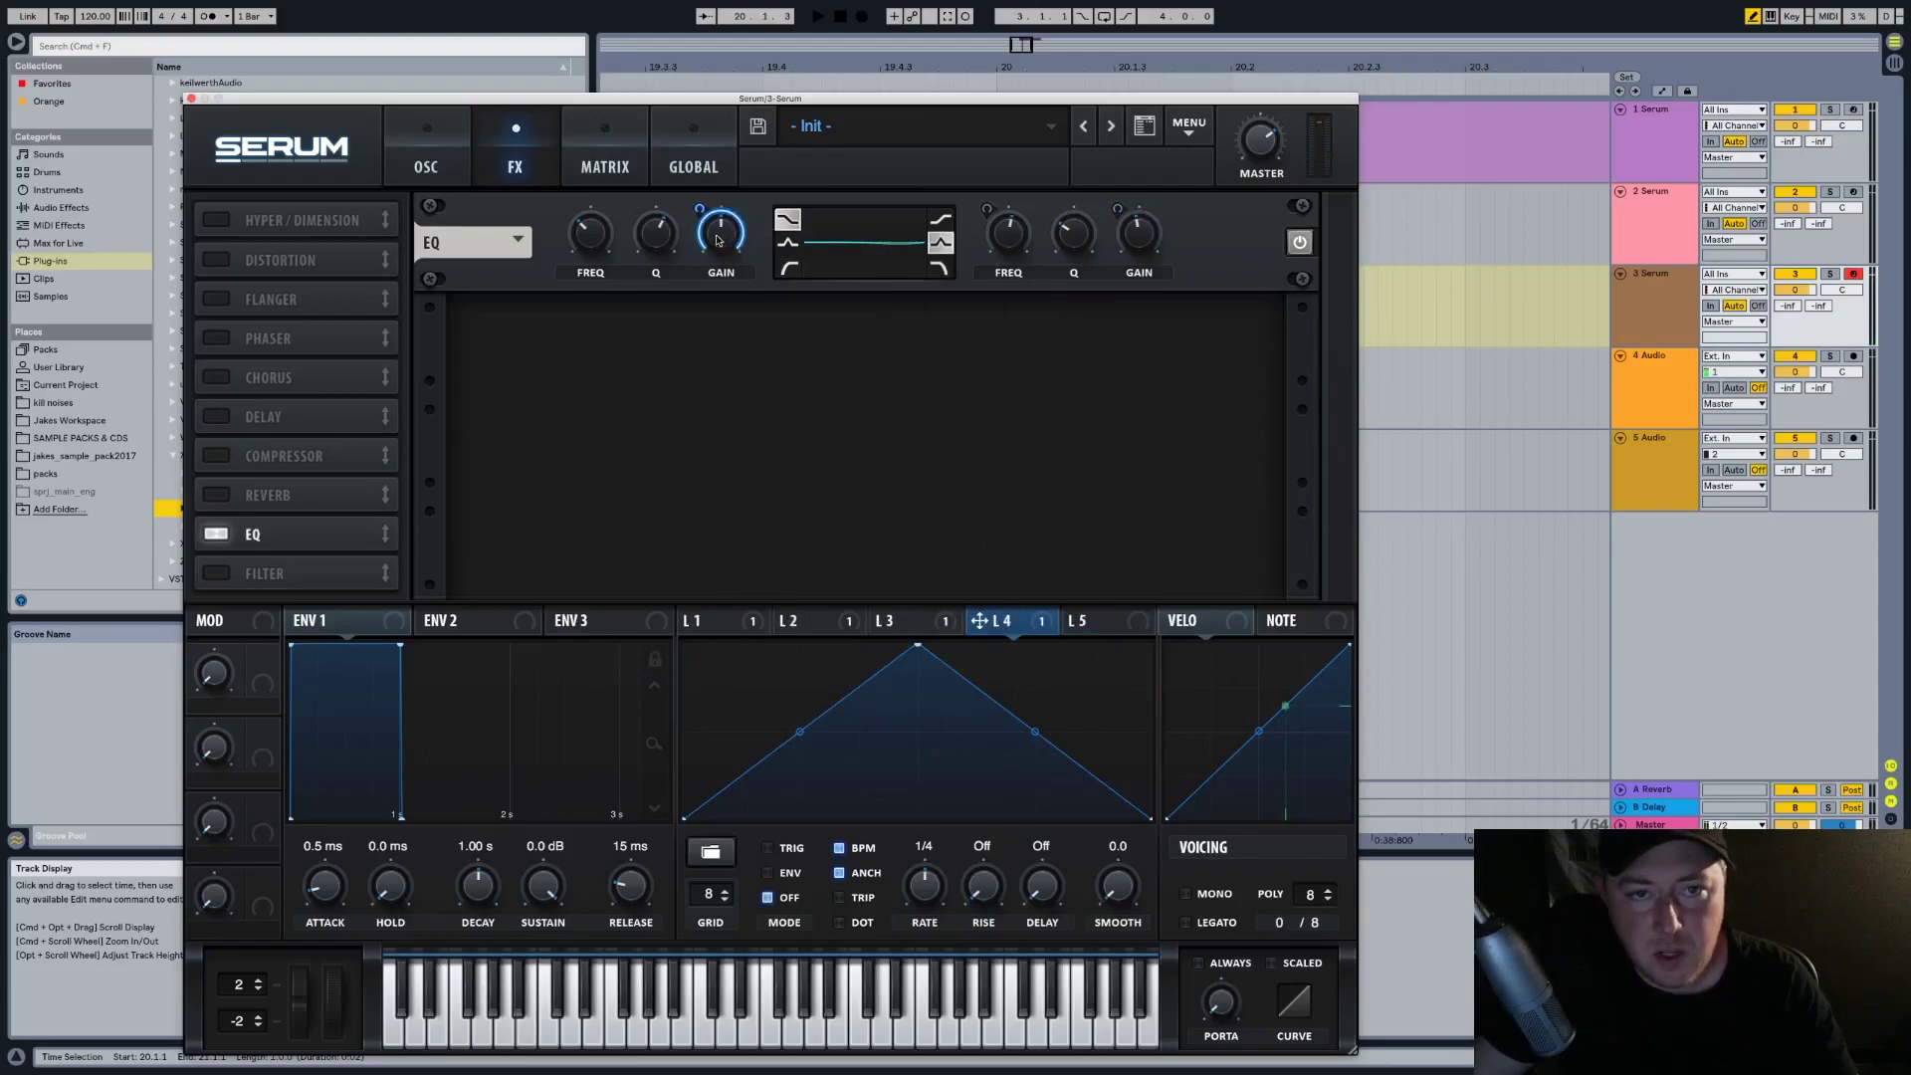
pyautogui.moveTo(704, 214); pyautogui.dragTo(703, 220)
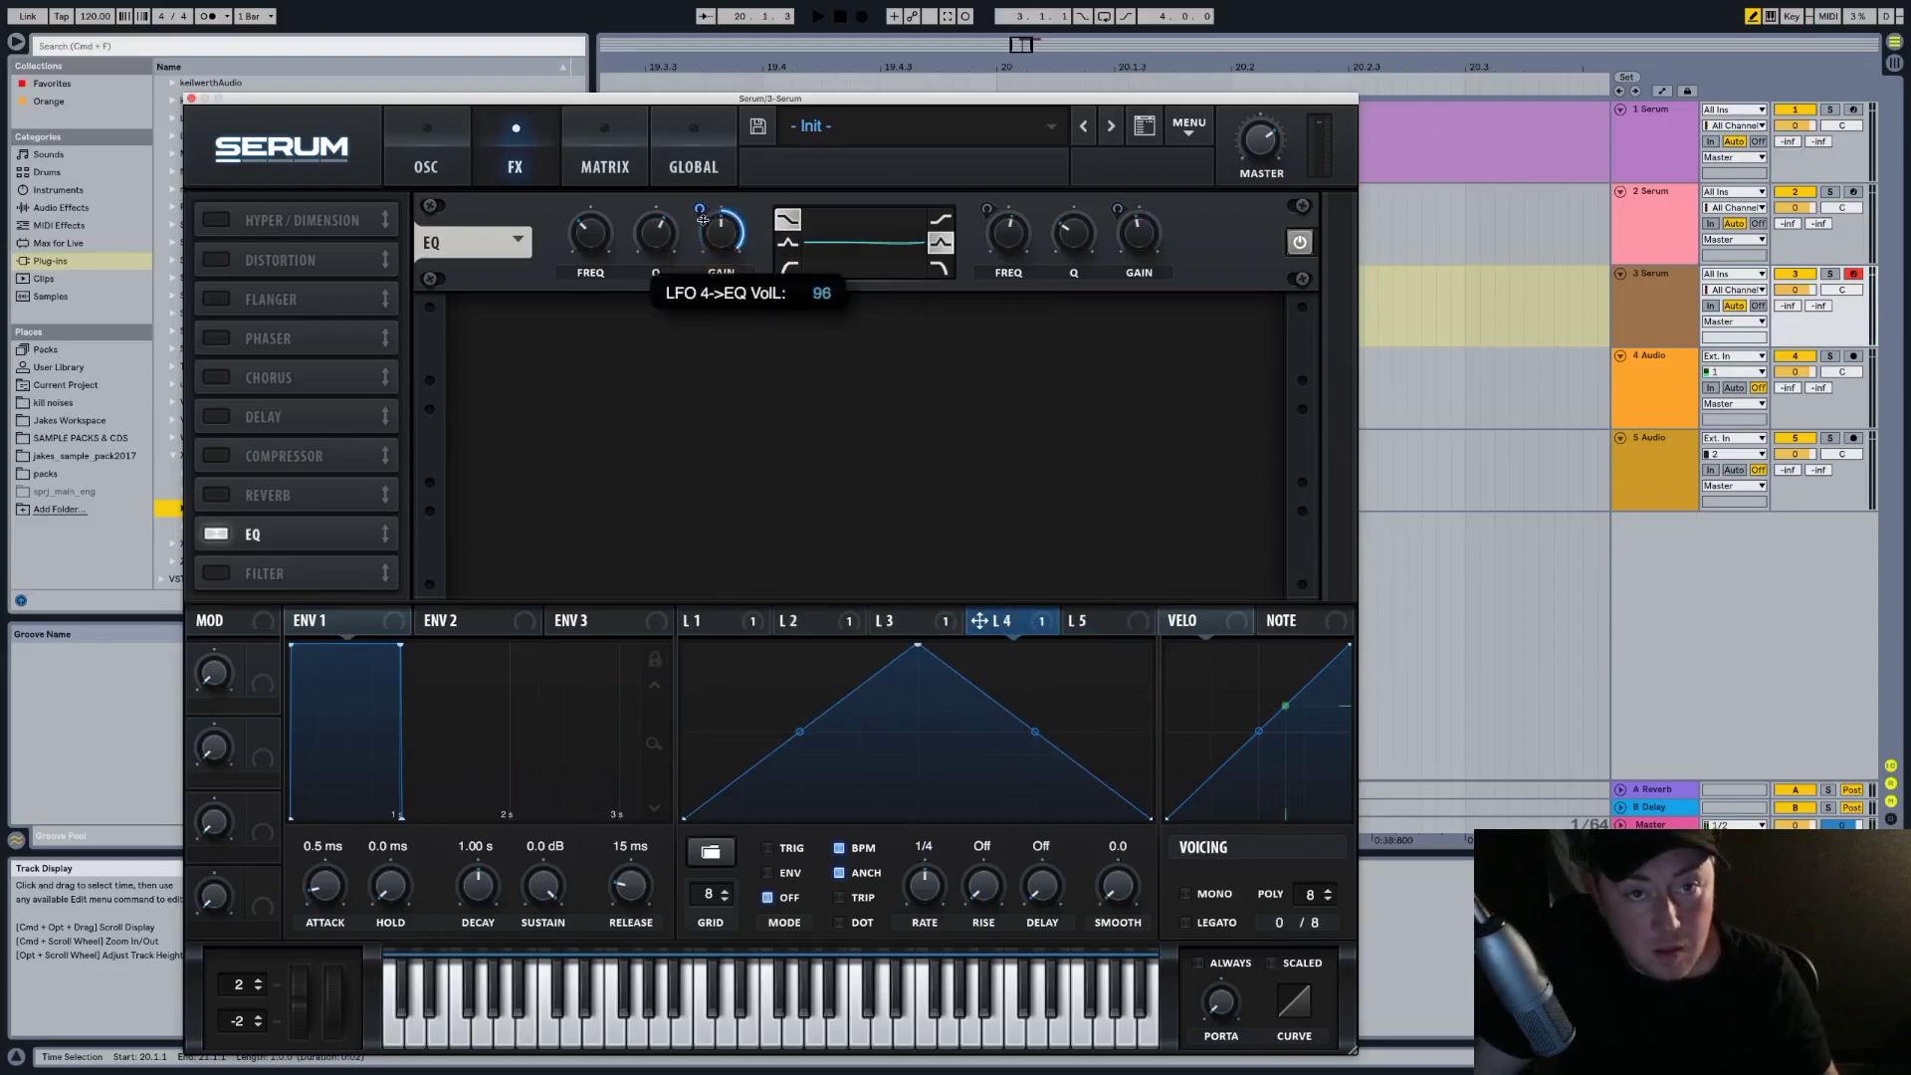
pyautogui.click(787, 242)
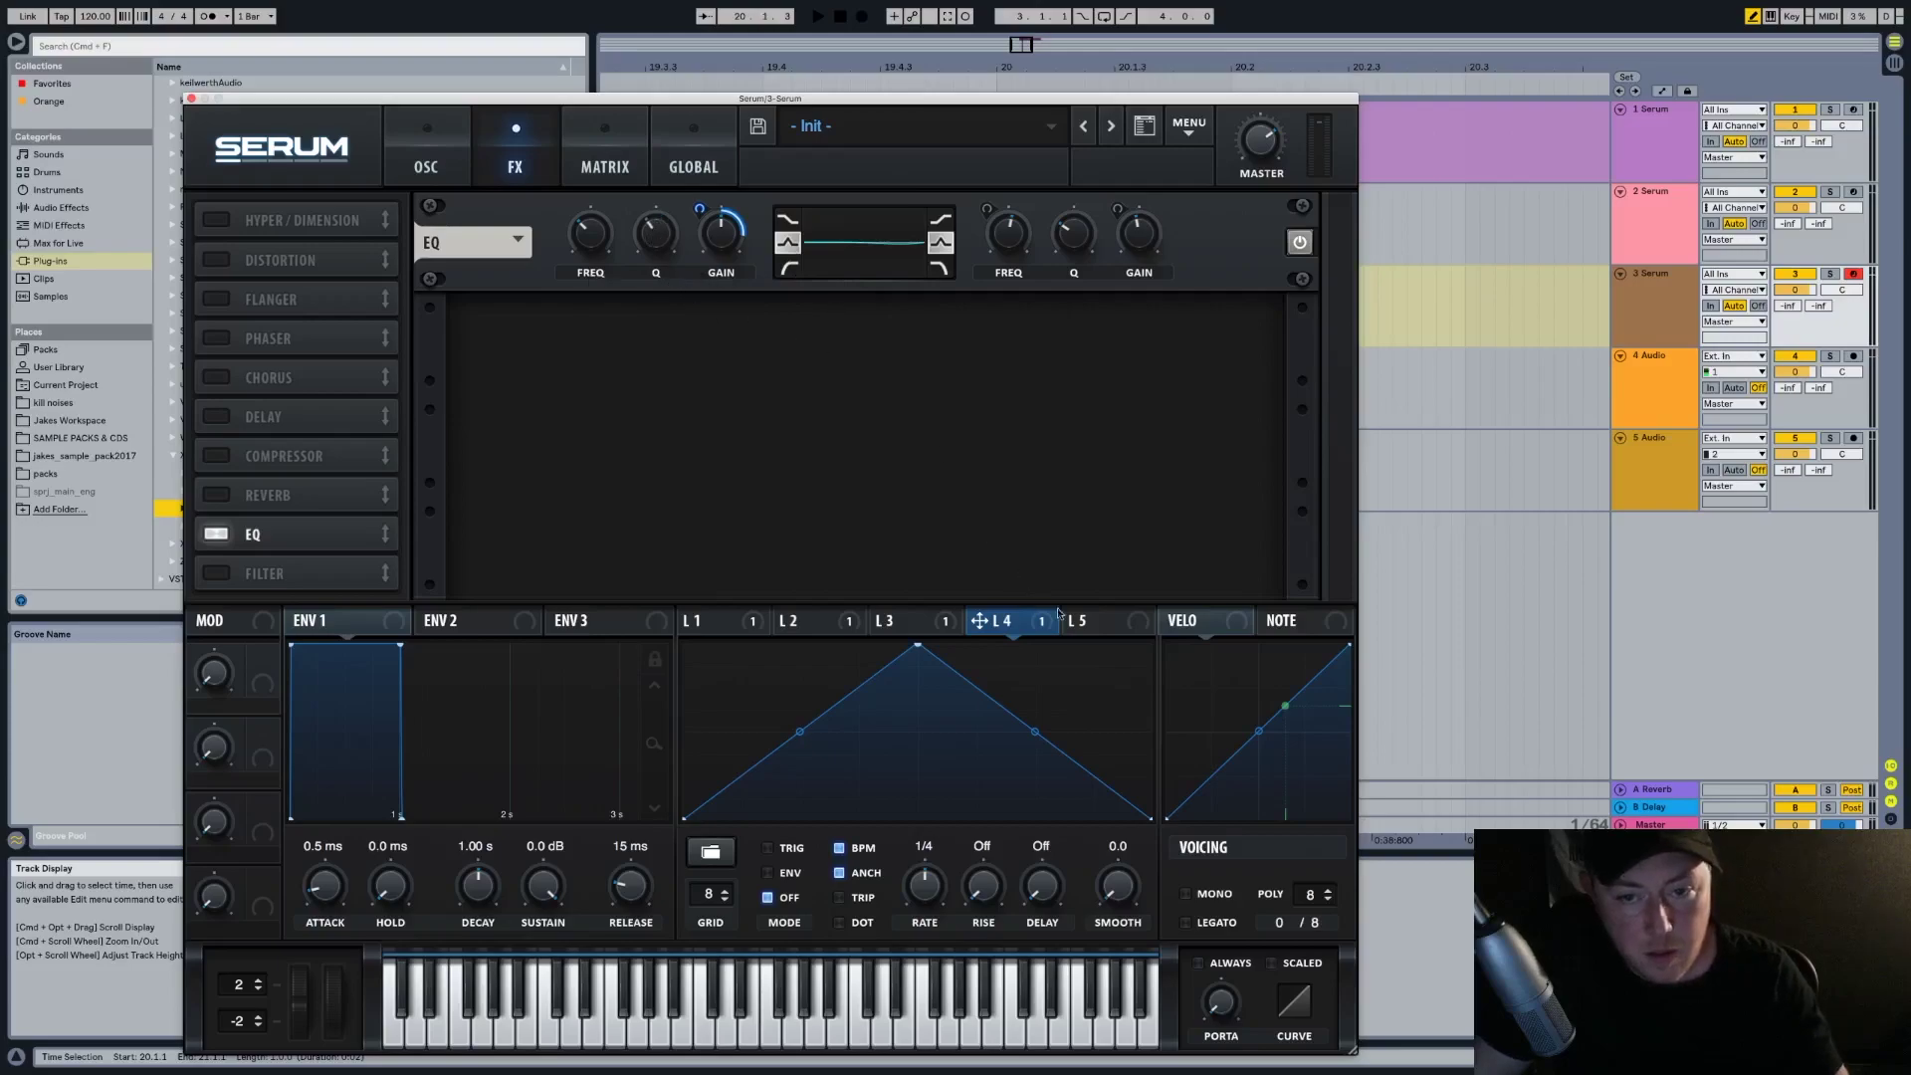
# Reshape LFO 4 into a falling ramp in envelope mode and tune the EQ's low band frequency to about 1530 Hz
pyautogui.moveTo(929, 651); pyautogui.dragTo(665, 602)
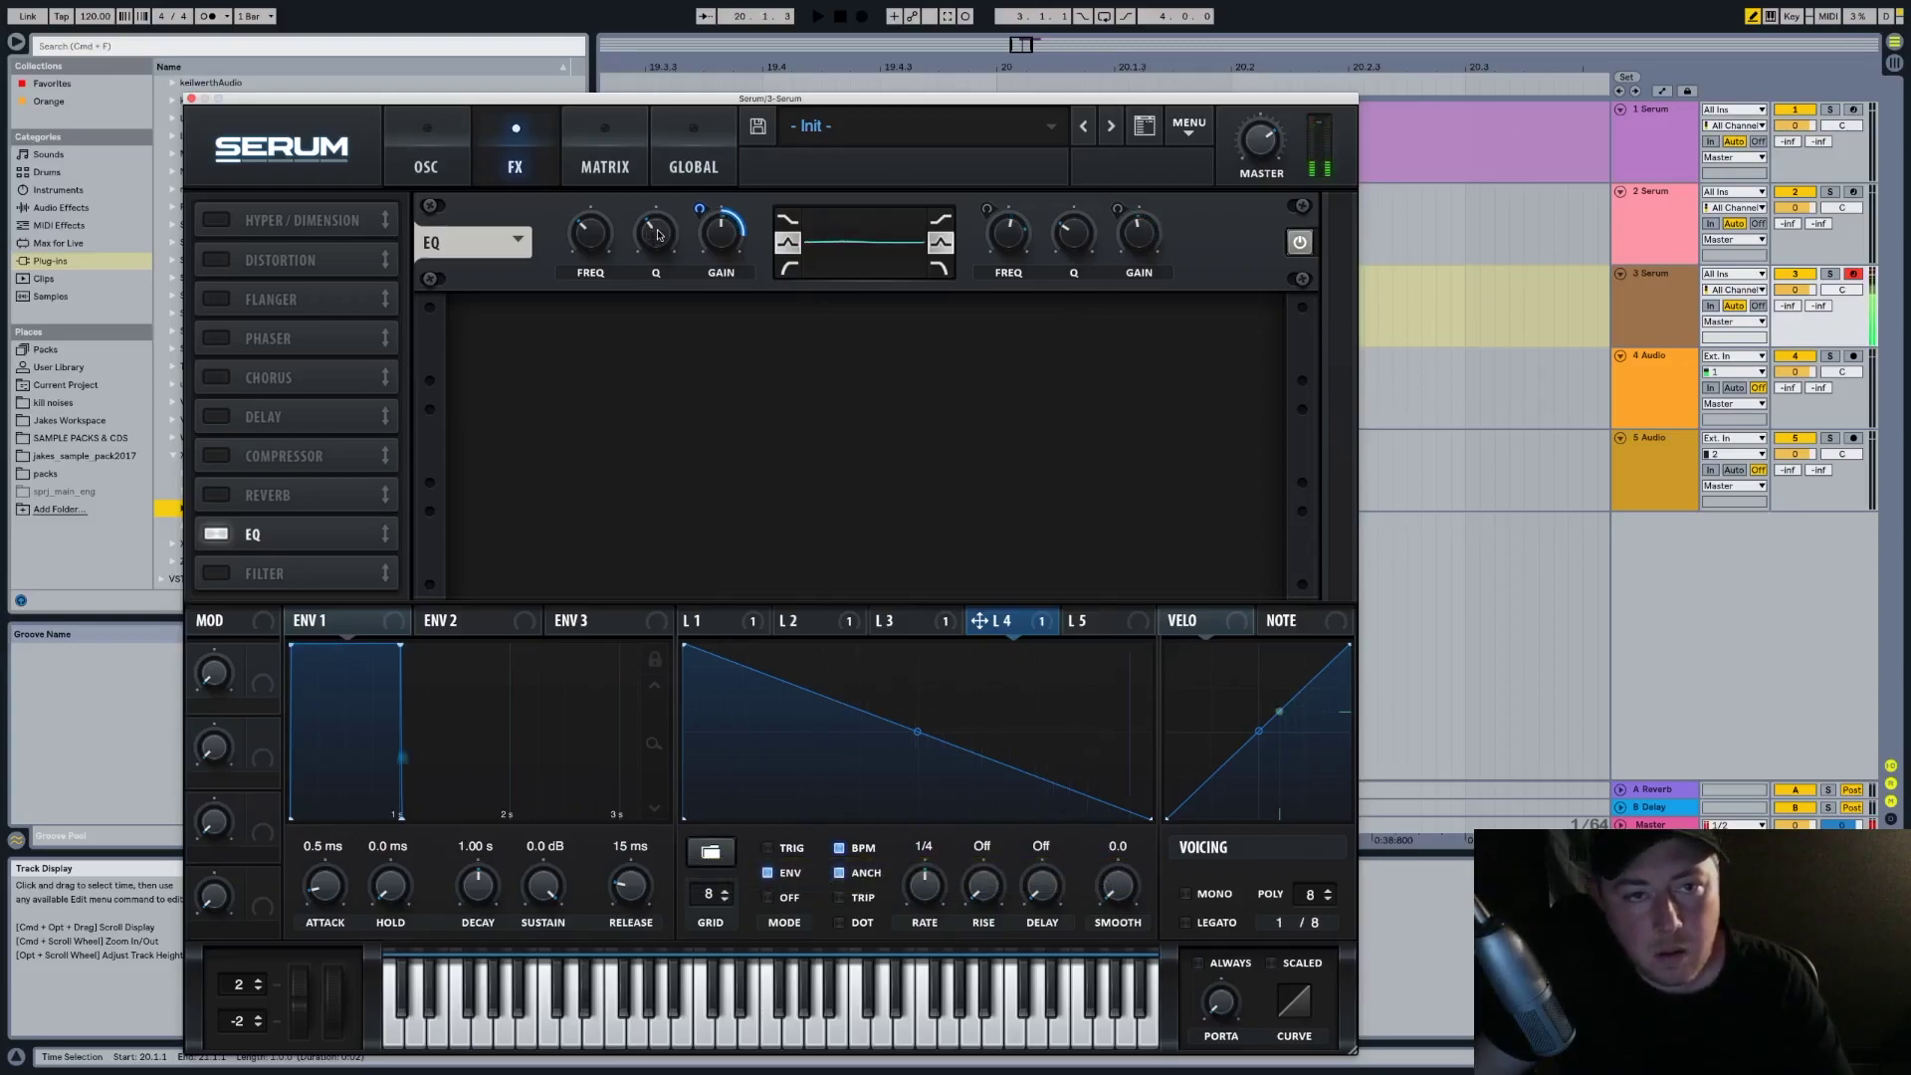
pyautogui.moveTo(603, 208)
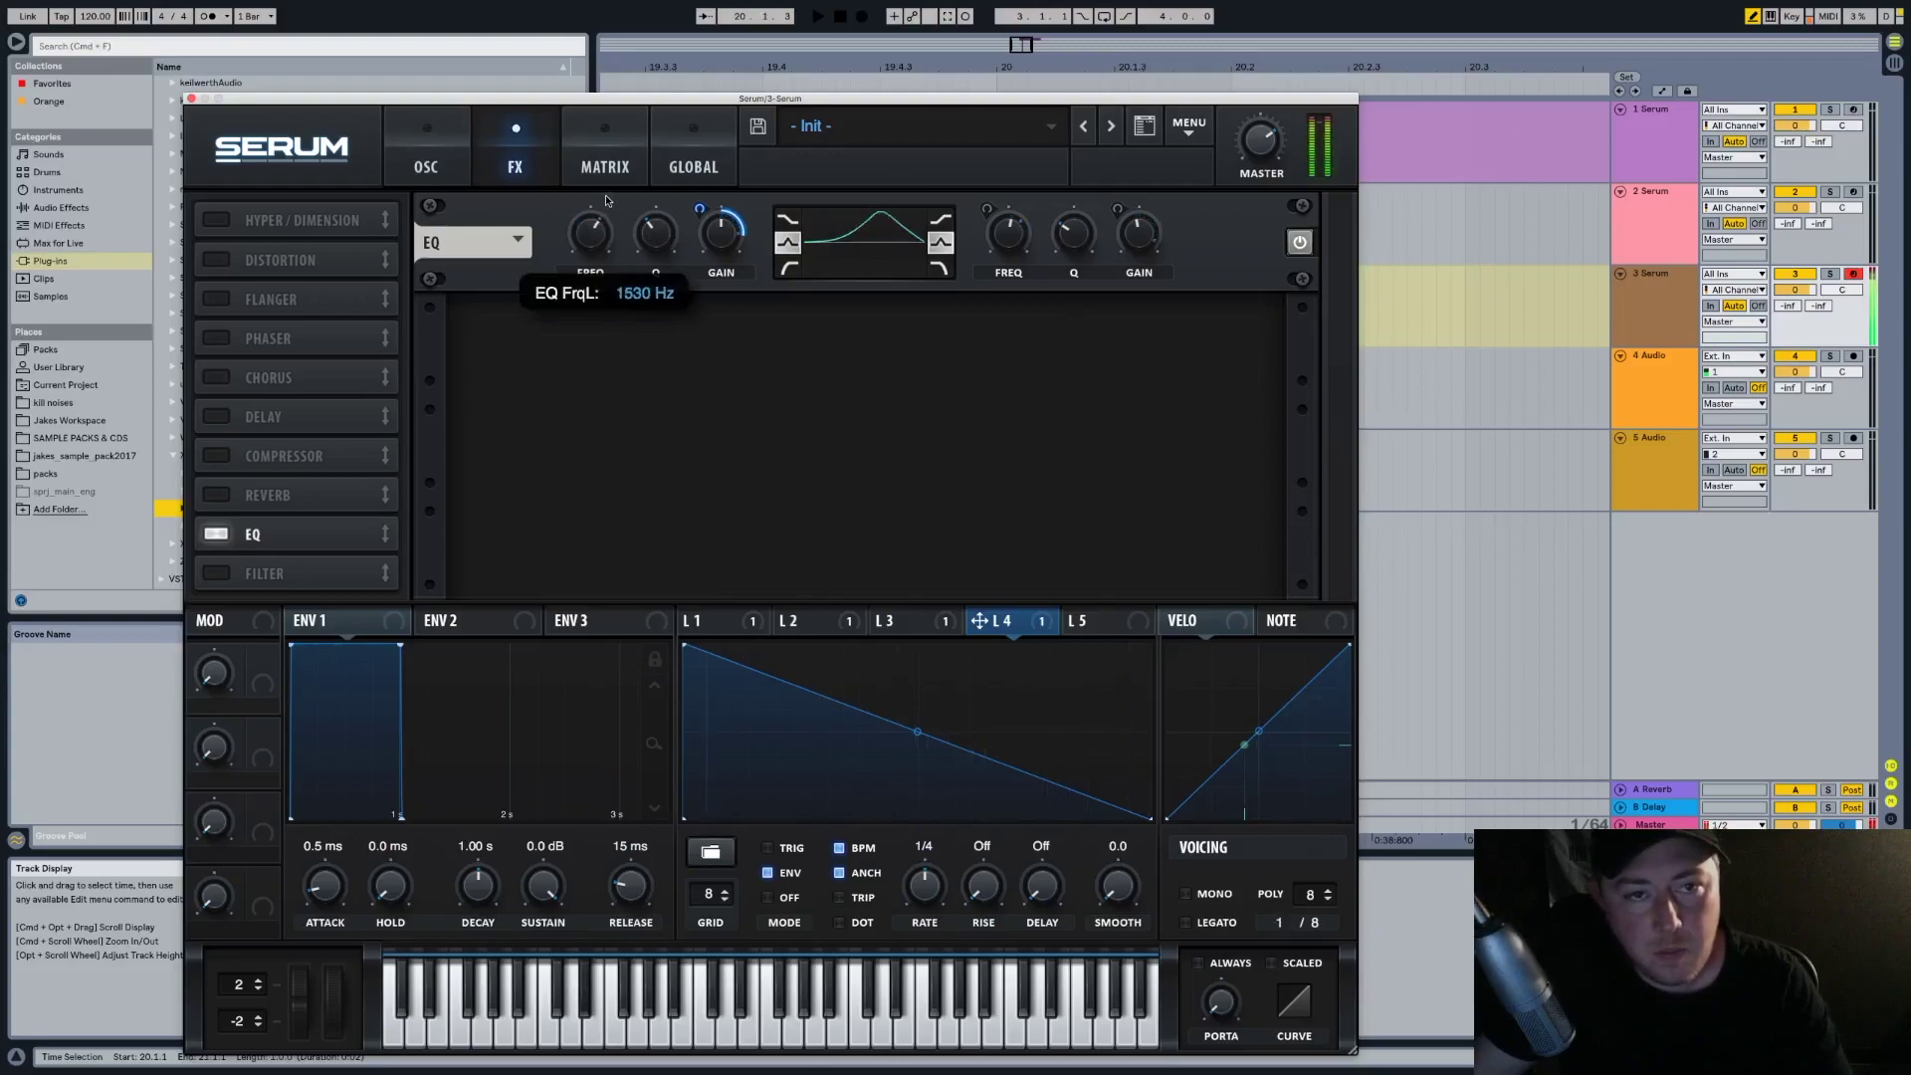
pyautogui.moveTo(648, 240)
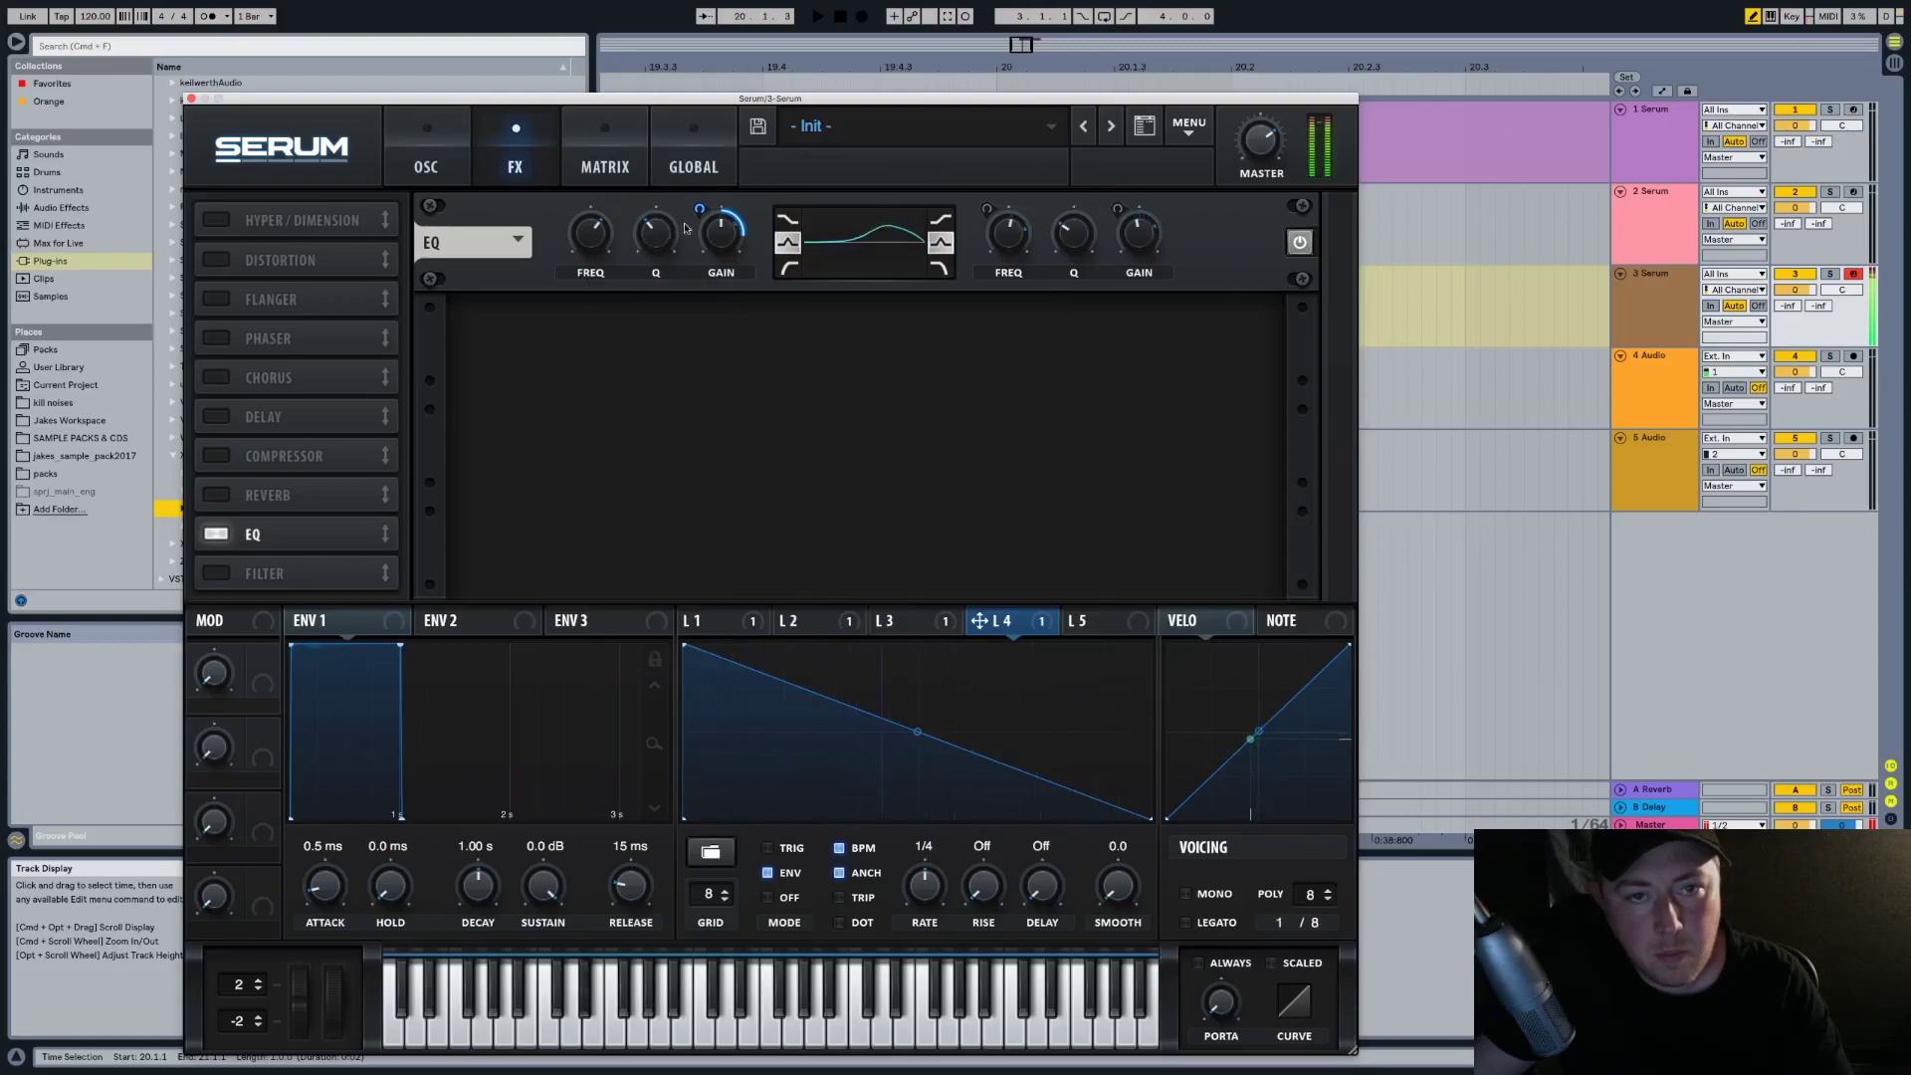
pyautogui.moveTo(708, 221)
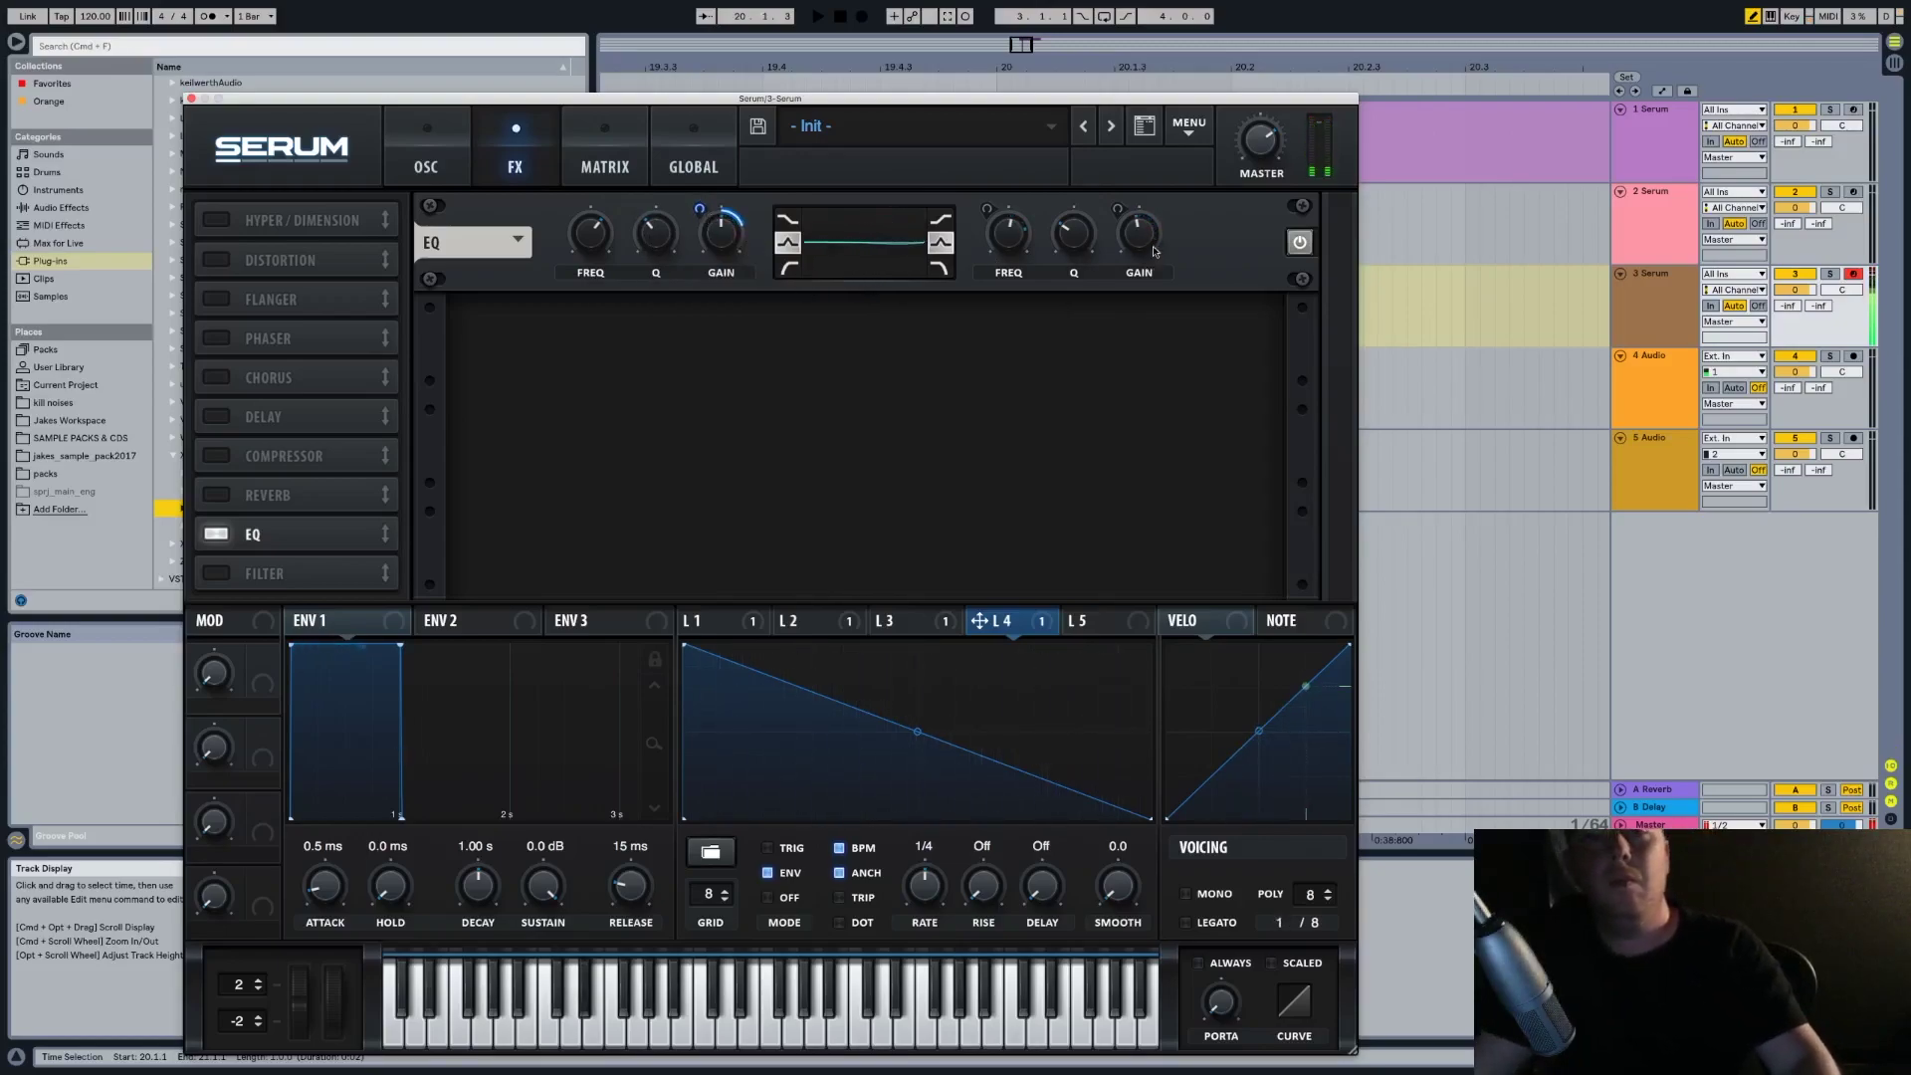
pyautogui.moveTo(1150, 230)
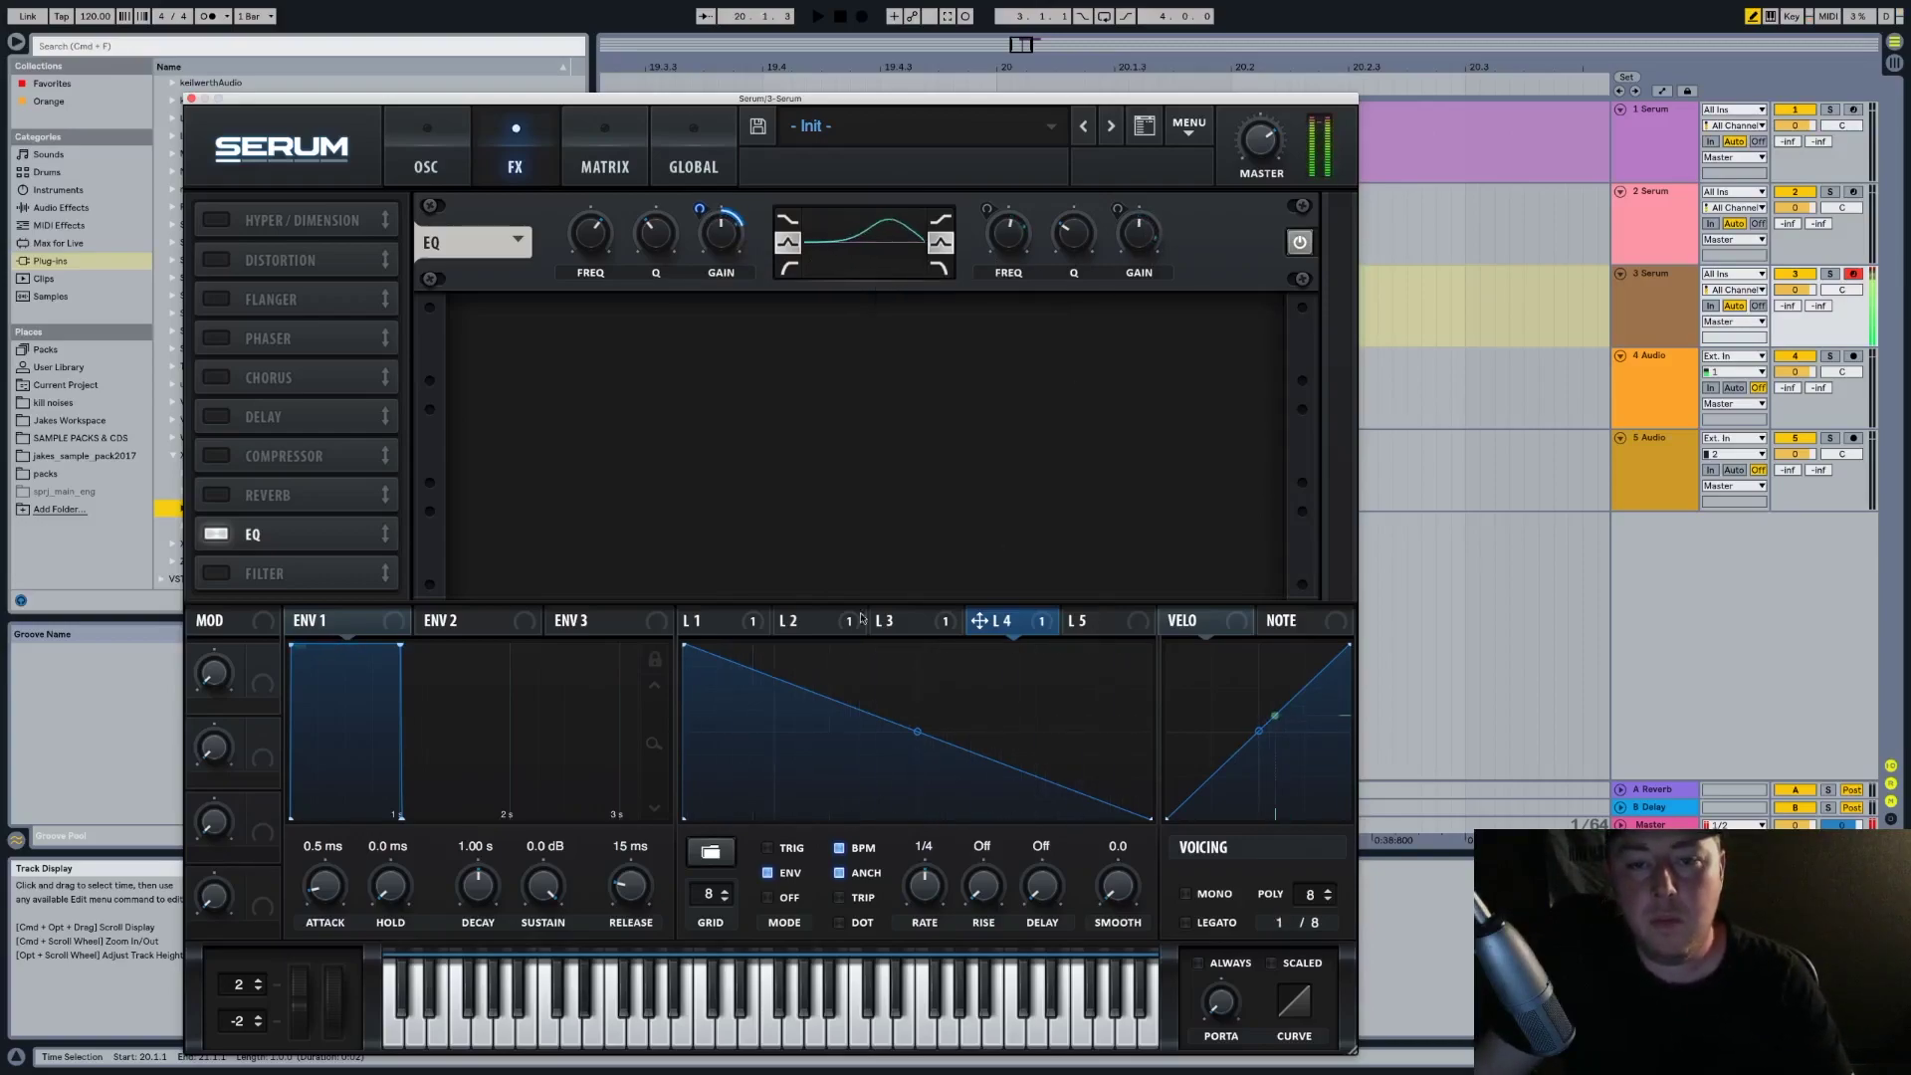
# Set LFO 3's rate to 5.1 Hz and fine-tune the EQ to about 1581 Hz low band frequency and 2.2 dB high band gain
pyautogui.click(746, 633)
pyautogui.click(797, 625)
pyautogui.click(904, 625)
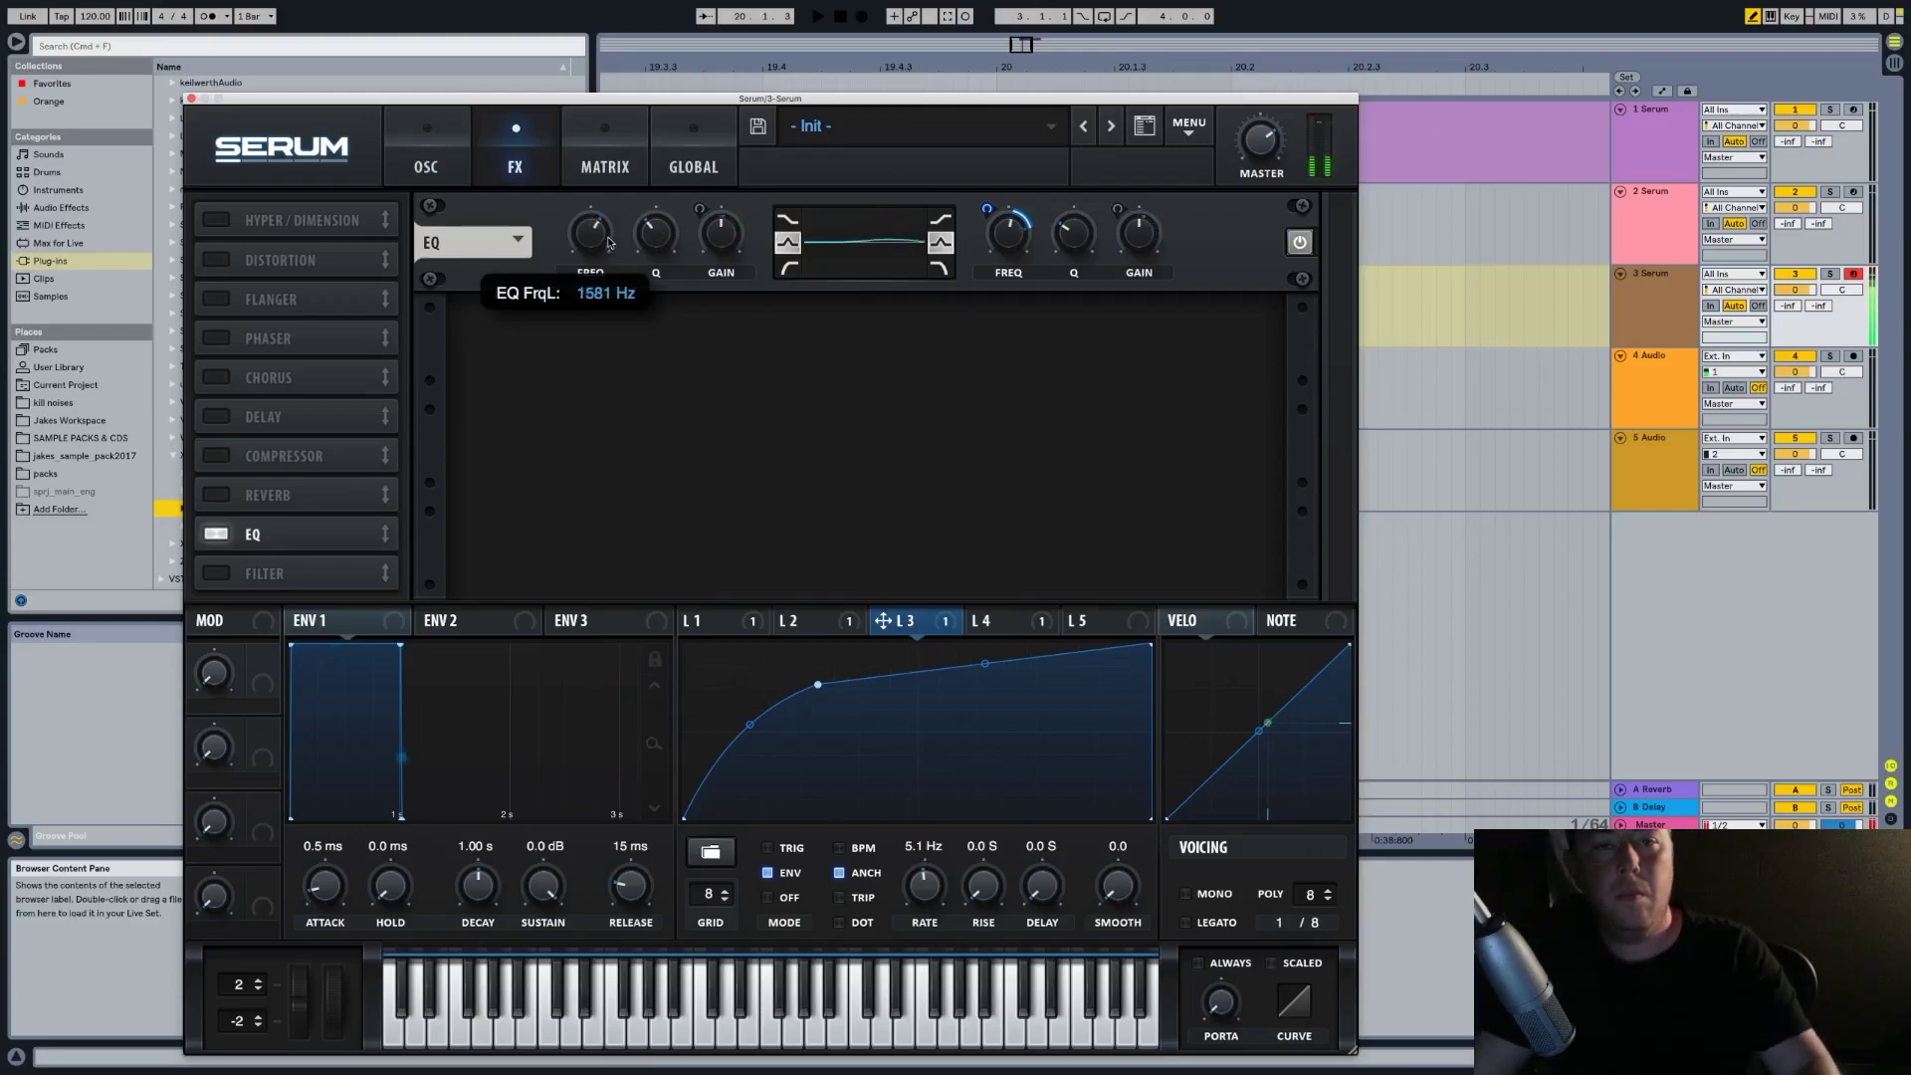
pyautogui.moveTo(1141, 227)
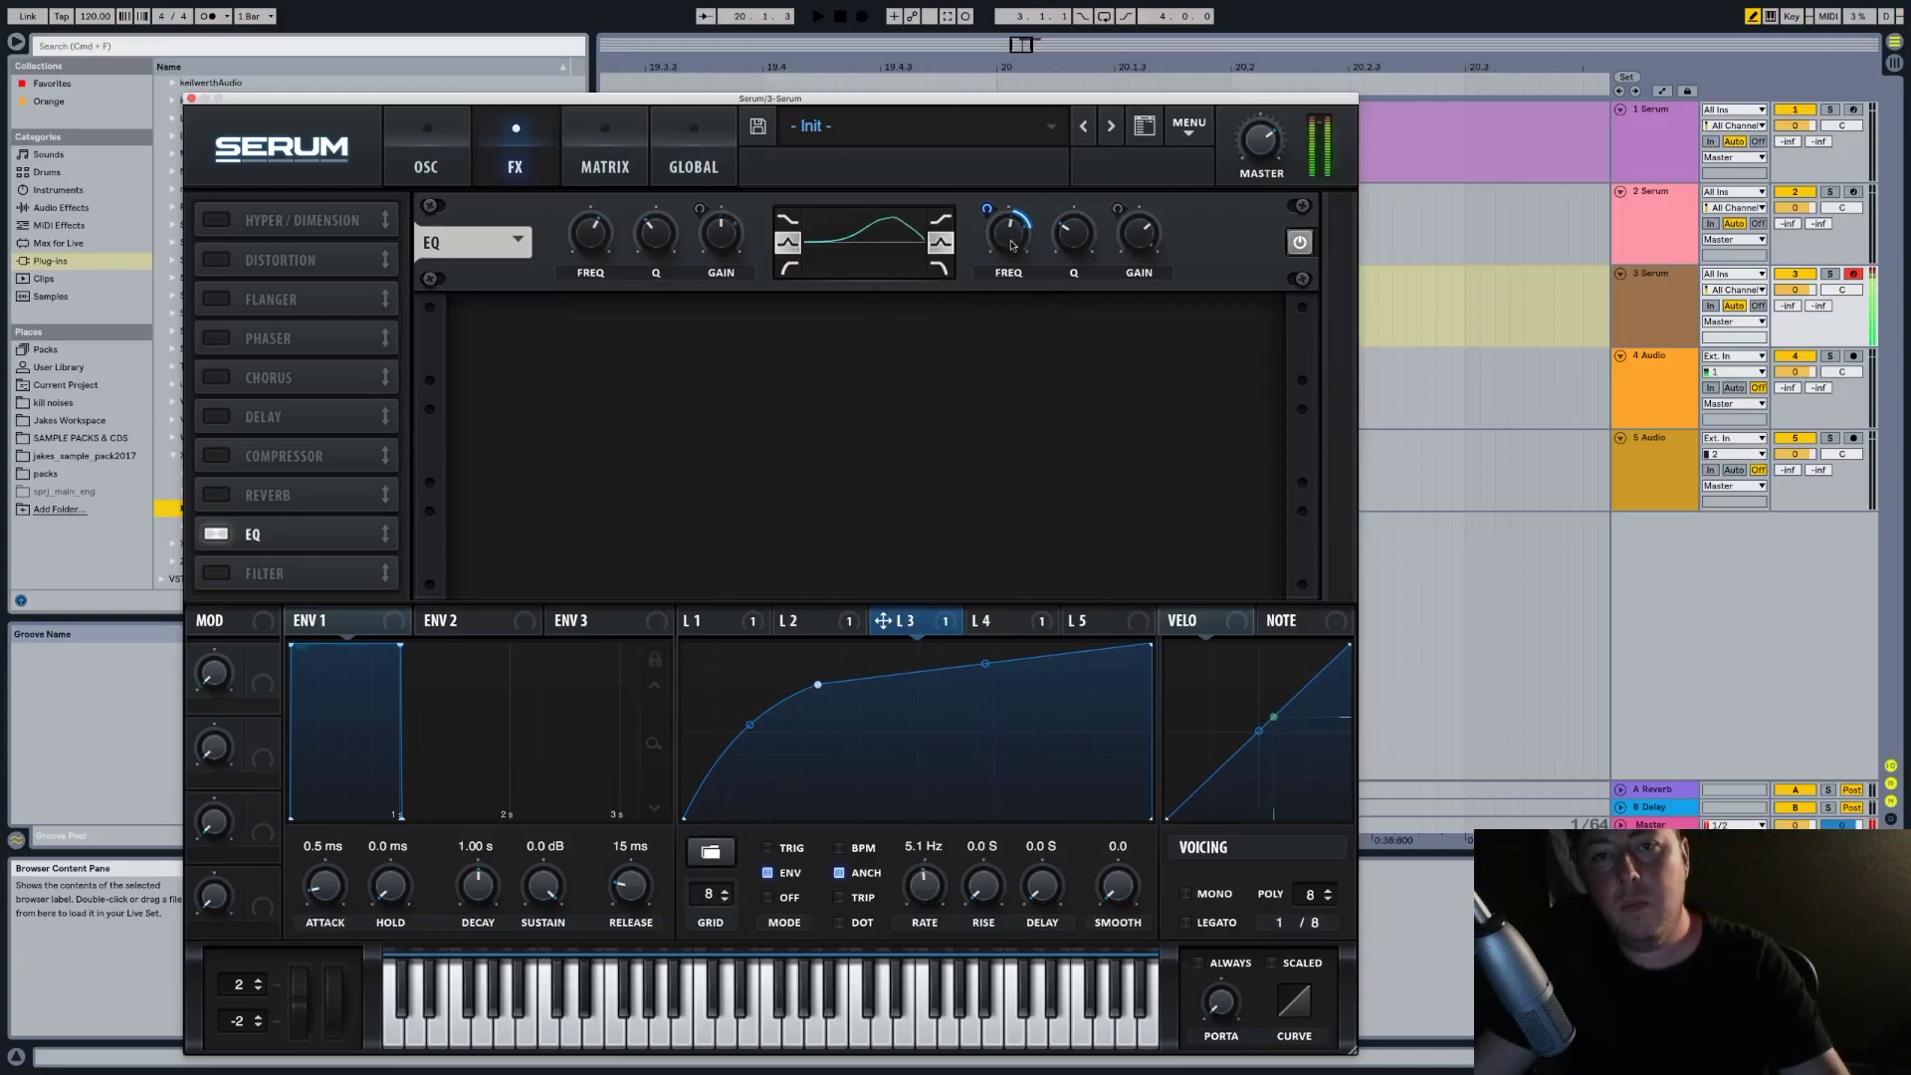
pyautogui.moveTo(1014, 234)
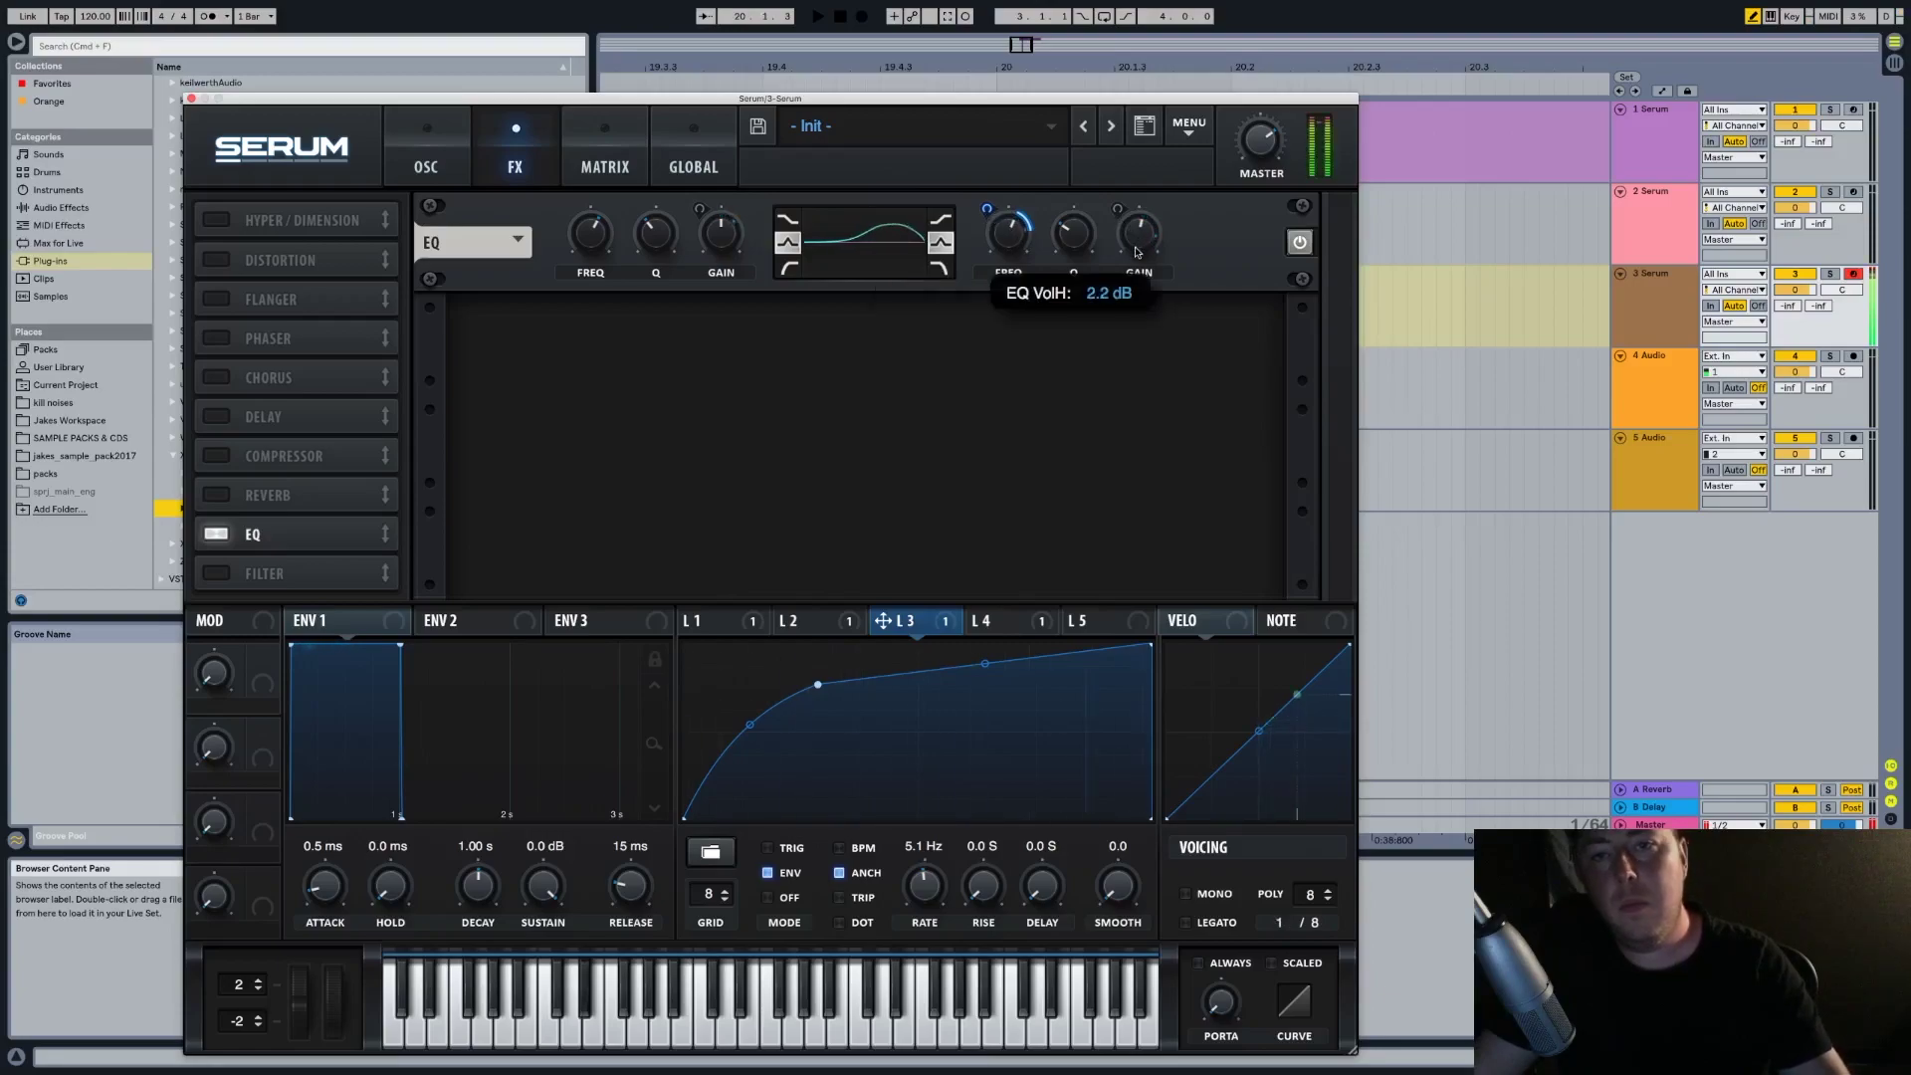
# Copy the MIDI clip at bar 20 from the first Serum track to the third and play it back
pyautogui.click(191, 98)
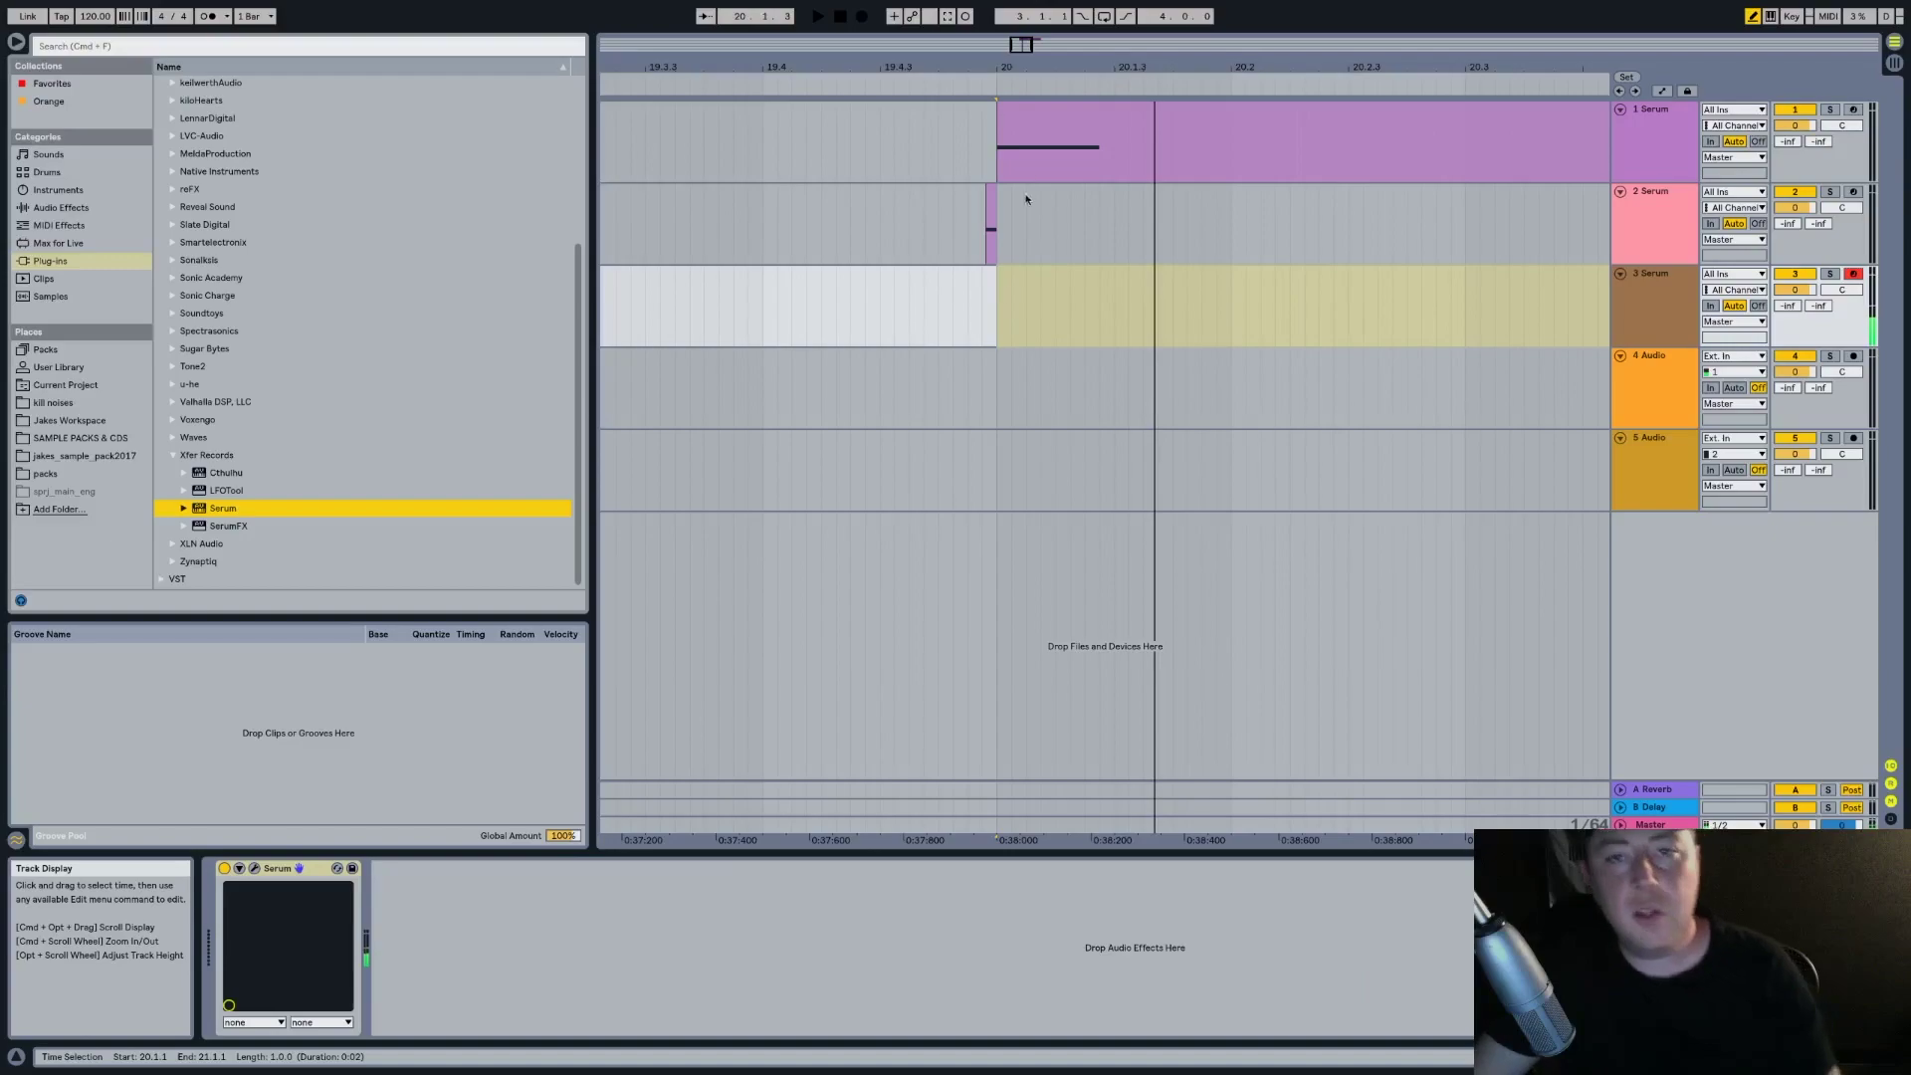
pyautogui.click(1031, 153)
pyautogui.click(1034, 115)
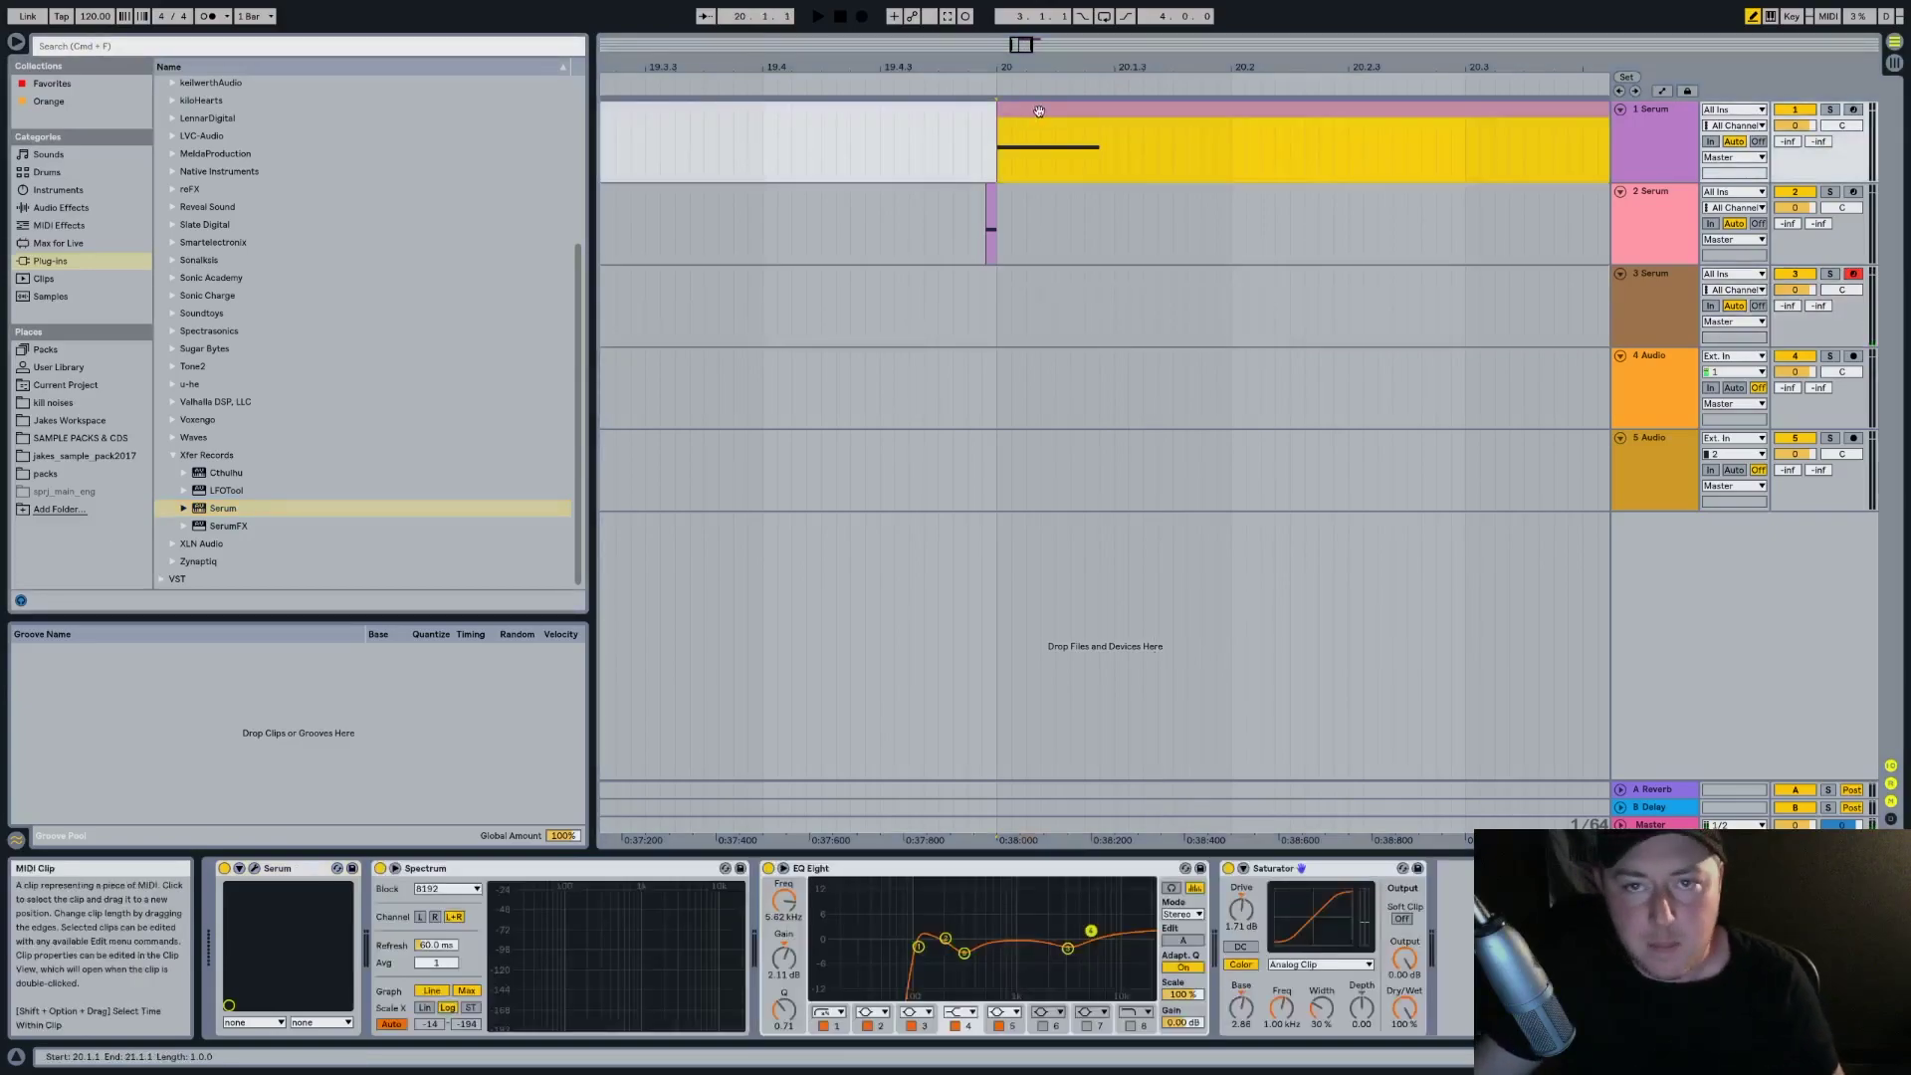
pyautogui.moveTo(1038, 111); pyautogui.dragTo(1038, 276)
pyautogui.click(968, 243)
pyautogui.press('space')
pyautogui.press('space')
pyautogui.press('space')
pyautogui.press('space')
# Extend the D#2 note in the third track's clip to 1.4.1 and audition it
pyautogui.doubleClick(1079, 274)
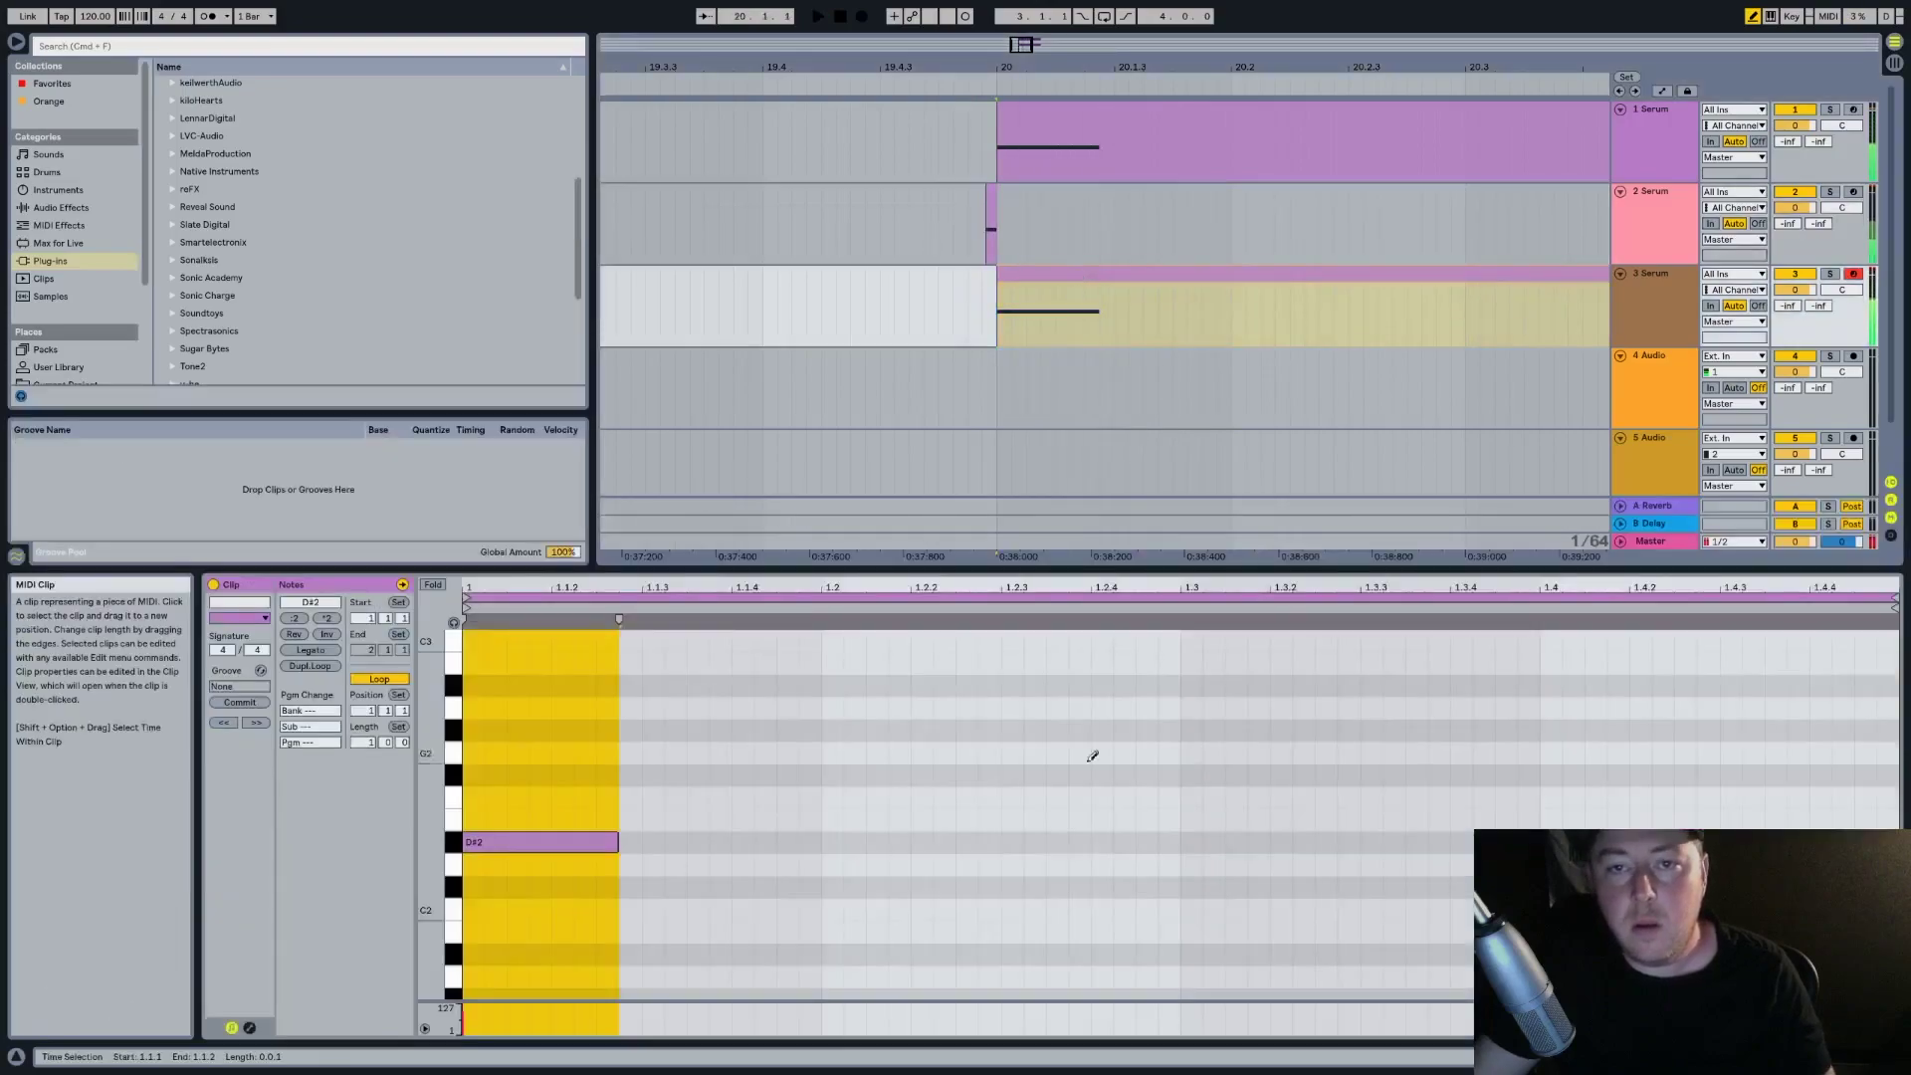
pyautogui.click(640, 766)
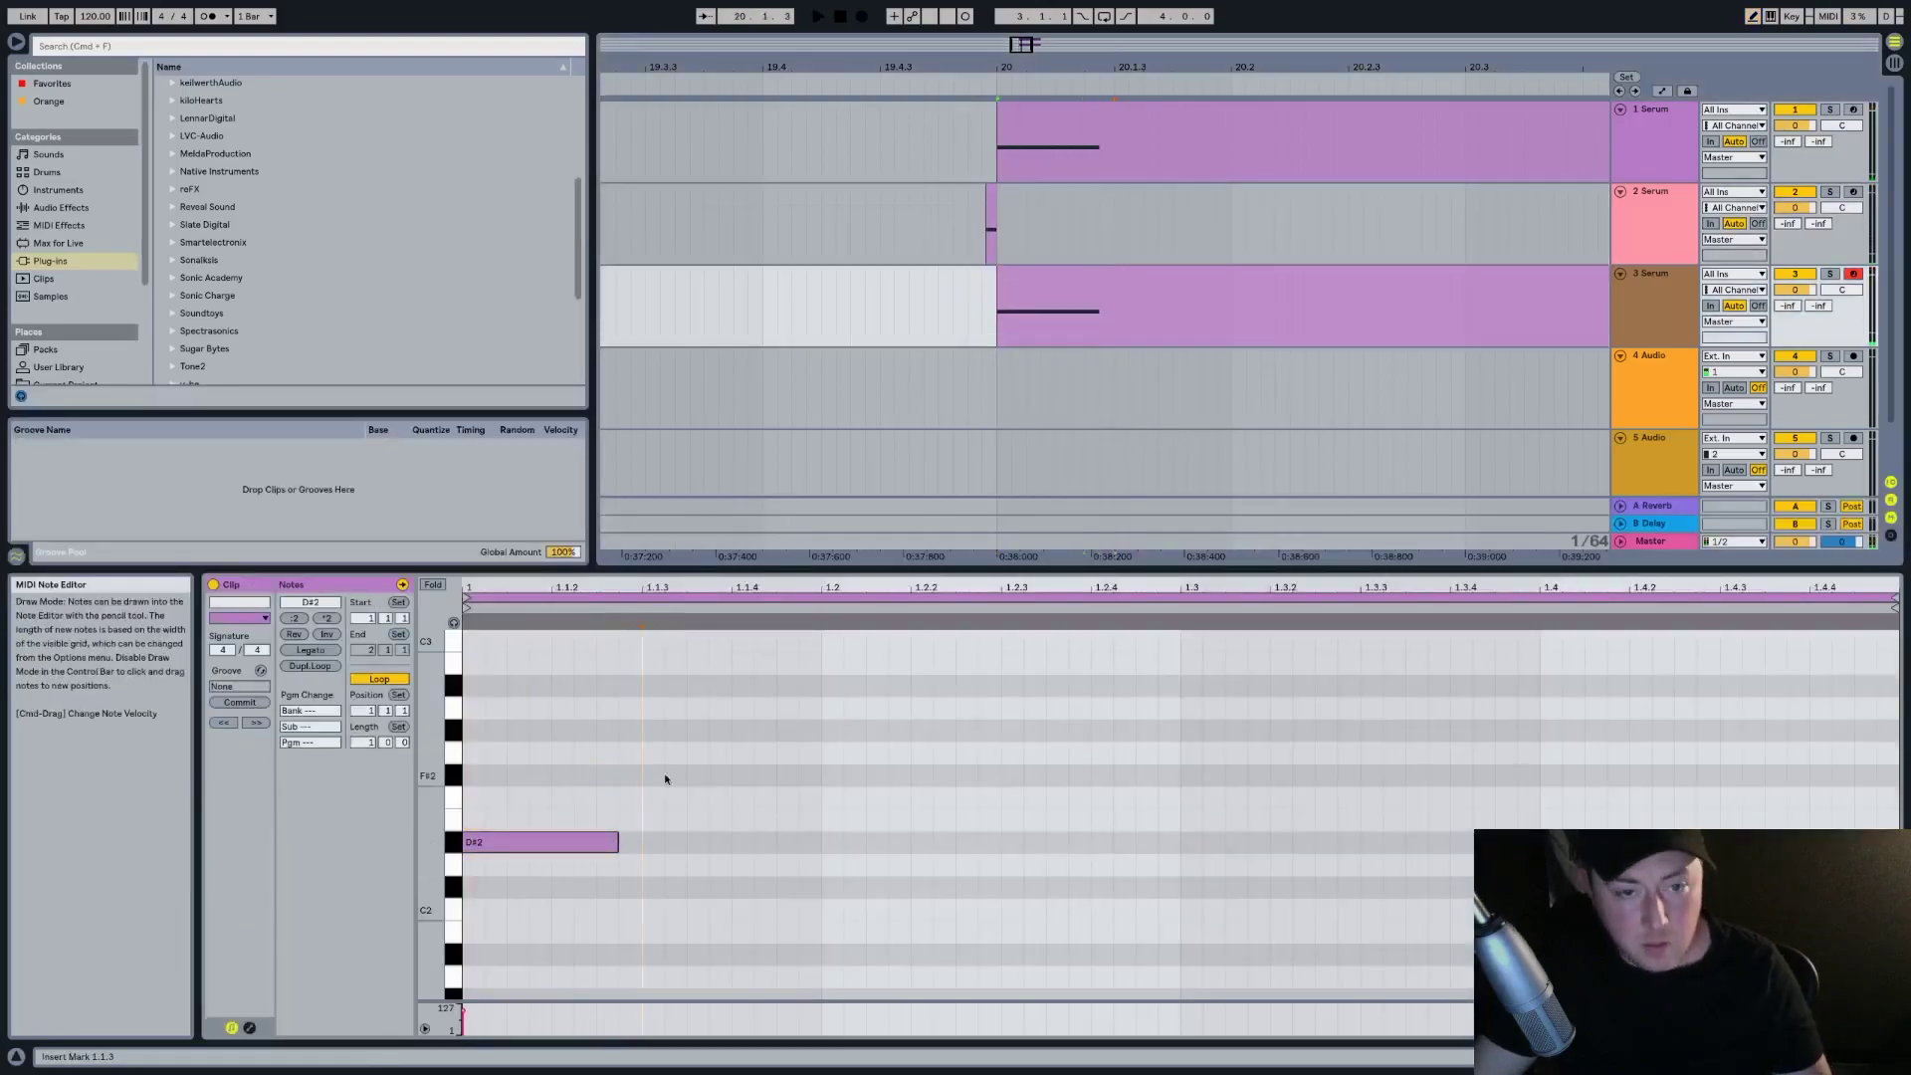
pyautogui.press('b')
pyautogui.moveTo(638, 784); pyautogui.dragTo(602, 909)
pyautogui.moveTo(616, 842); pyautogui.dragTo(1553, 842)
pyautogui.press('space')
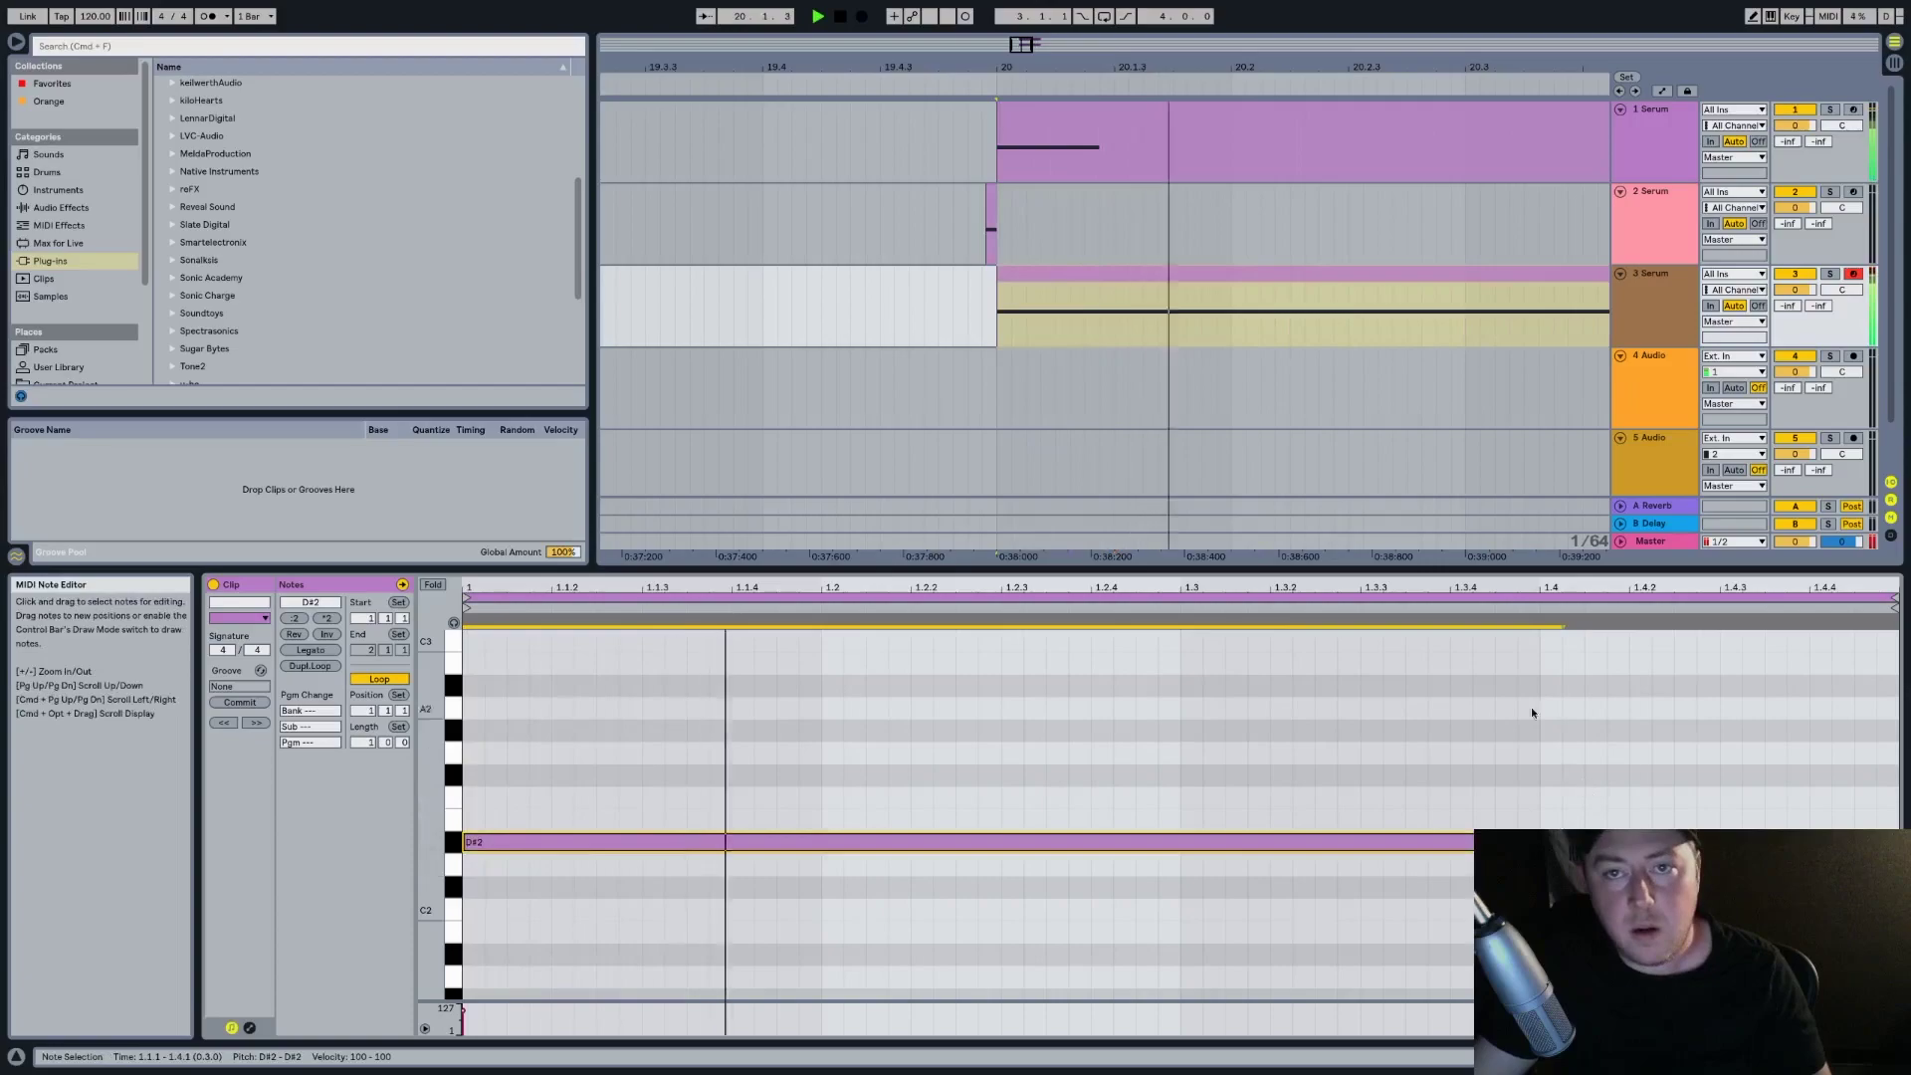
# Lower the third track's volume while listening and trim its clip to end at 20.2.3
pyautogui.click(924, 232)
pyautogui.press('space')
pyautogui.moveTo(1795, 290)
pyautogui.mouseDown()
pyautogui.moveTo(1794, 317)
pyautogui.moveTo(1794, 290)
pyautogui.mouseUp()
pyautogui.press('space')
pyautogui.moveTo(936, 67); pyautogui.dragTo(938, 25)
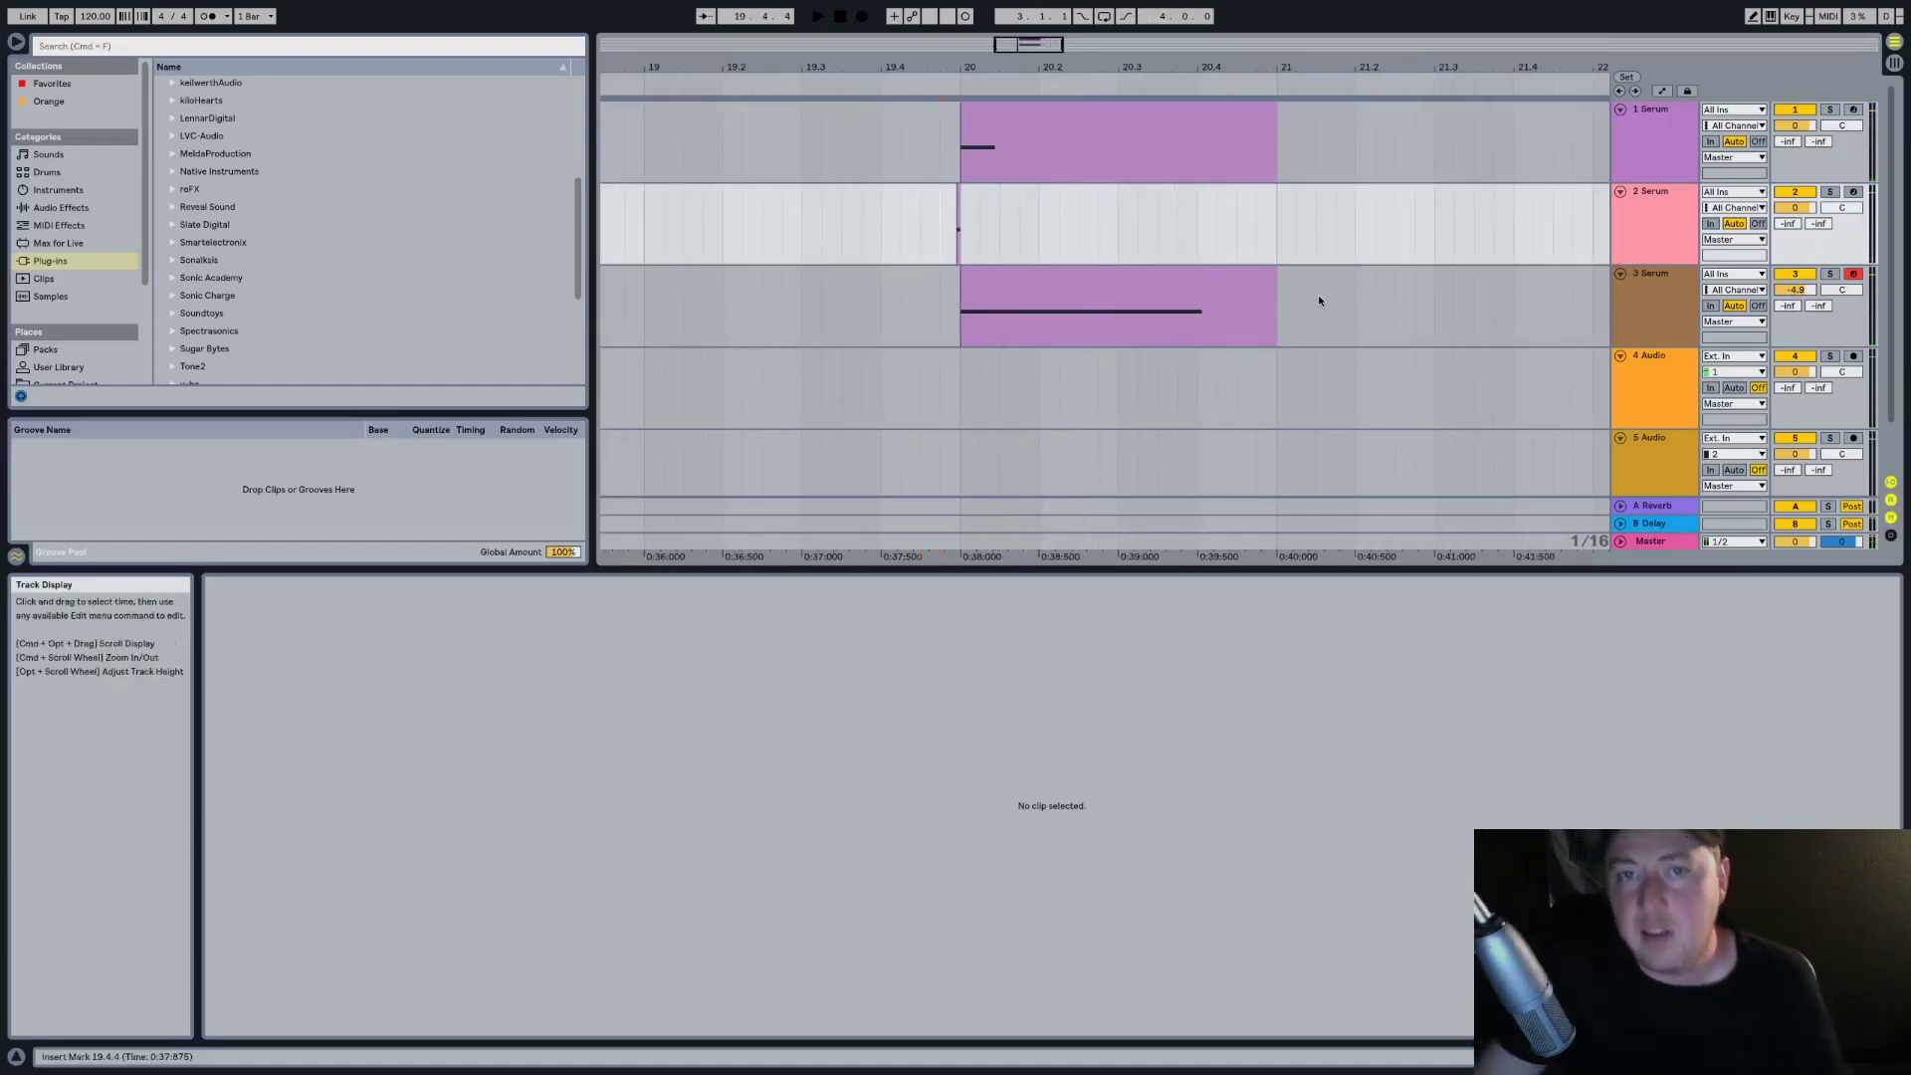
pyautogui.press('space')
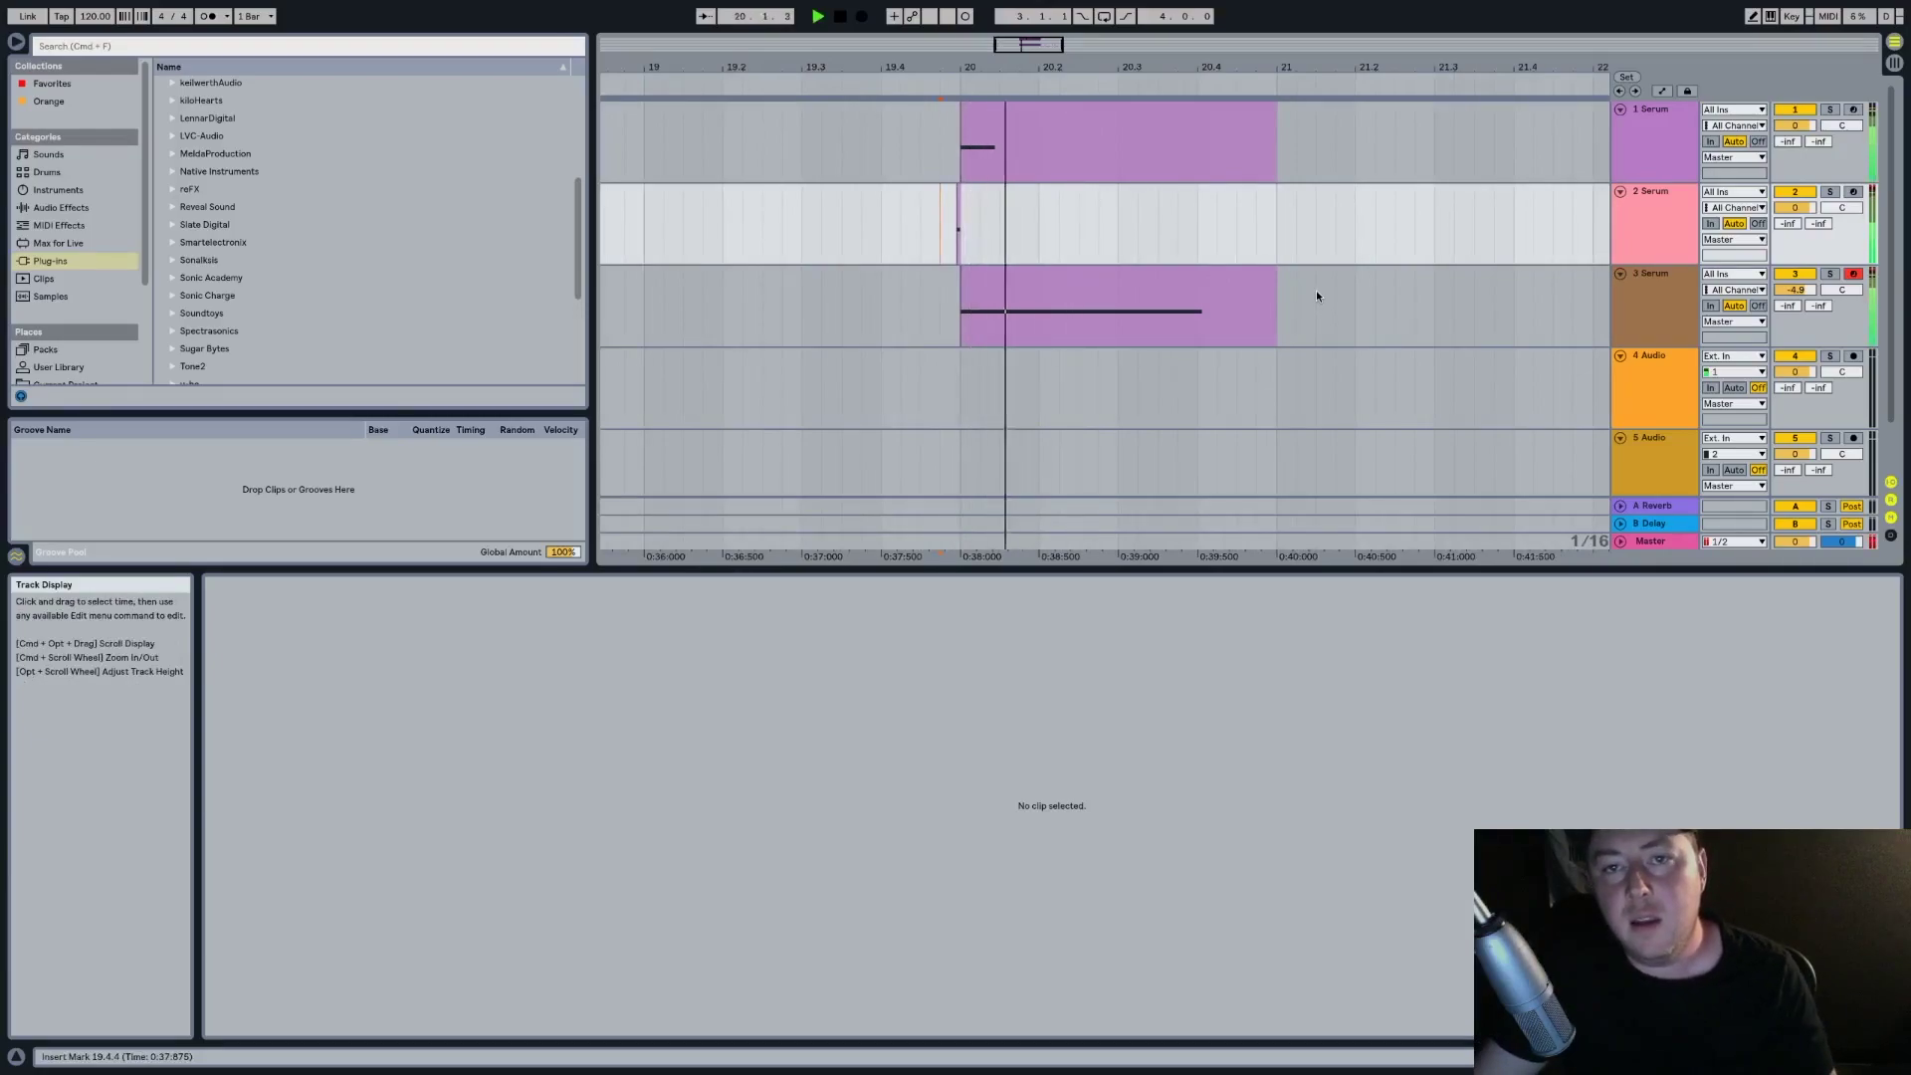
pyautogui.moveTo(1277, 283); pyautogui.dragTo(1079, 284)
# Add EQ Eight to the third Serum track and boost an upper frequency band
pyautogui.click(1637, 293)
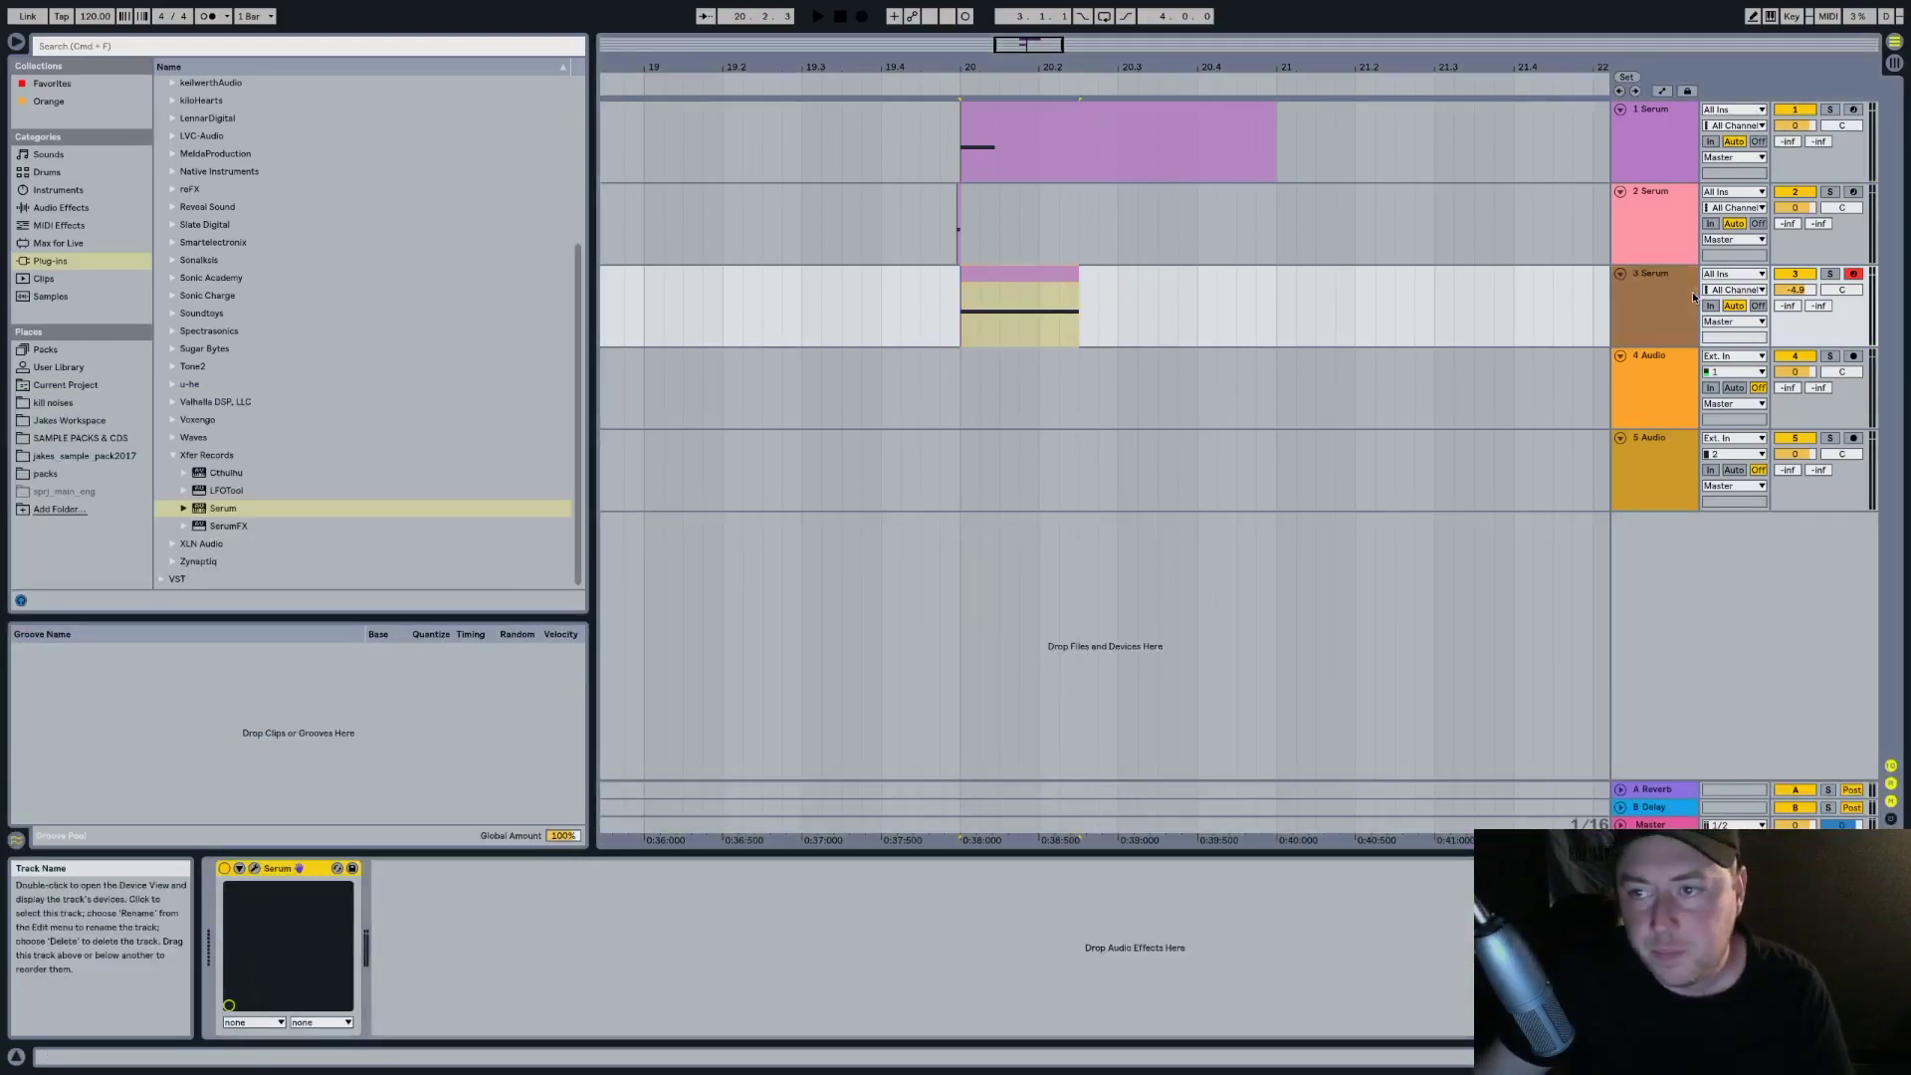
pyautogui.click(104, 206)
pyautogui.scroll(1, 246, 216)
pyautogui.doubleClick(237, 154)
pyautogui.click(435, 1025)
pyautogui.press('space')
pyautogui.moveTo(599, 952); pyautogui.dragTo(713, 926)
# Set band 1 of EQ Eight as a low cut at about 230 Hz while auditioning the layer
pyautogui.press('space')
pyautogui.press('space')
pyautogui.press('space')
pyautogui.press('space')
pyautogui.press('space')
pyautogui.press('space')
pyautogui.moveTo(557, 937)
pyautogui.mouseDown()
pyautogui.moveTo(641, 920)
pyautogui.moveTo(563, 952)
pyautogui.mouseUp()
pyautogui.press('space')
pyautogui.press('space')
pyautogui.press('space')
pyautogui.press('space')
pyautogui.press('space')
pyautogui.press('space')
pyautogui.press('space')
pyautogui.press('space')
pyautogui.press('space')
pyautogui.press('space')
pyautogui.press('space')
pyautogui.press('space')
pyautogui.press('space')
pyautogui.press('space')
# Lower the third track's volume to about -6.2 dB and play all layers together
pyautogui.moveTo(1795, 289); pyautogui.dragTo(1794, 283)
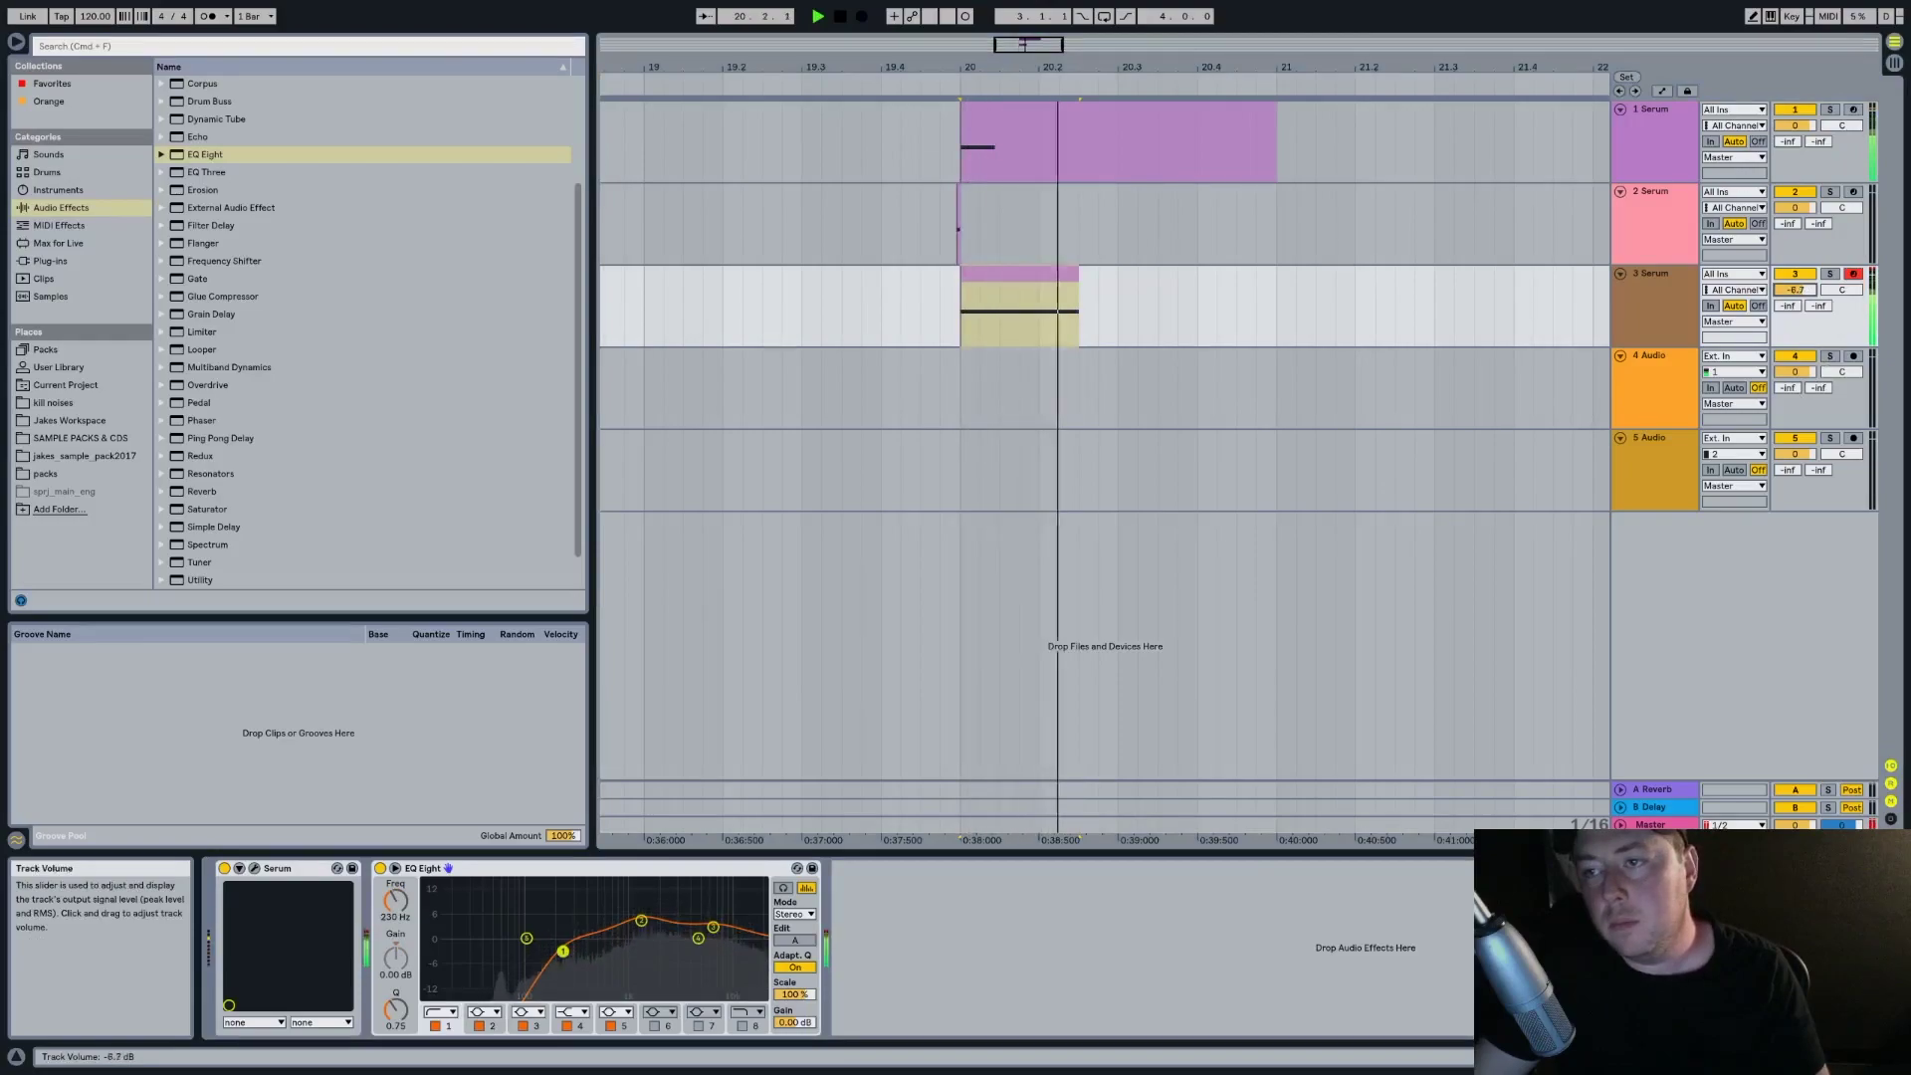
pyautogui.press('space')
pyautogui.press('space')
pyautogui.click(899, 228)
pyautogui.press('space')
pyautogui.press('space')
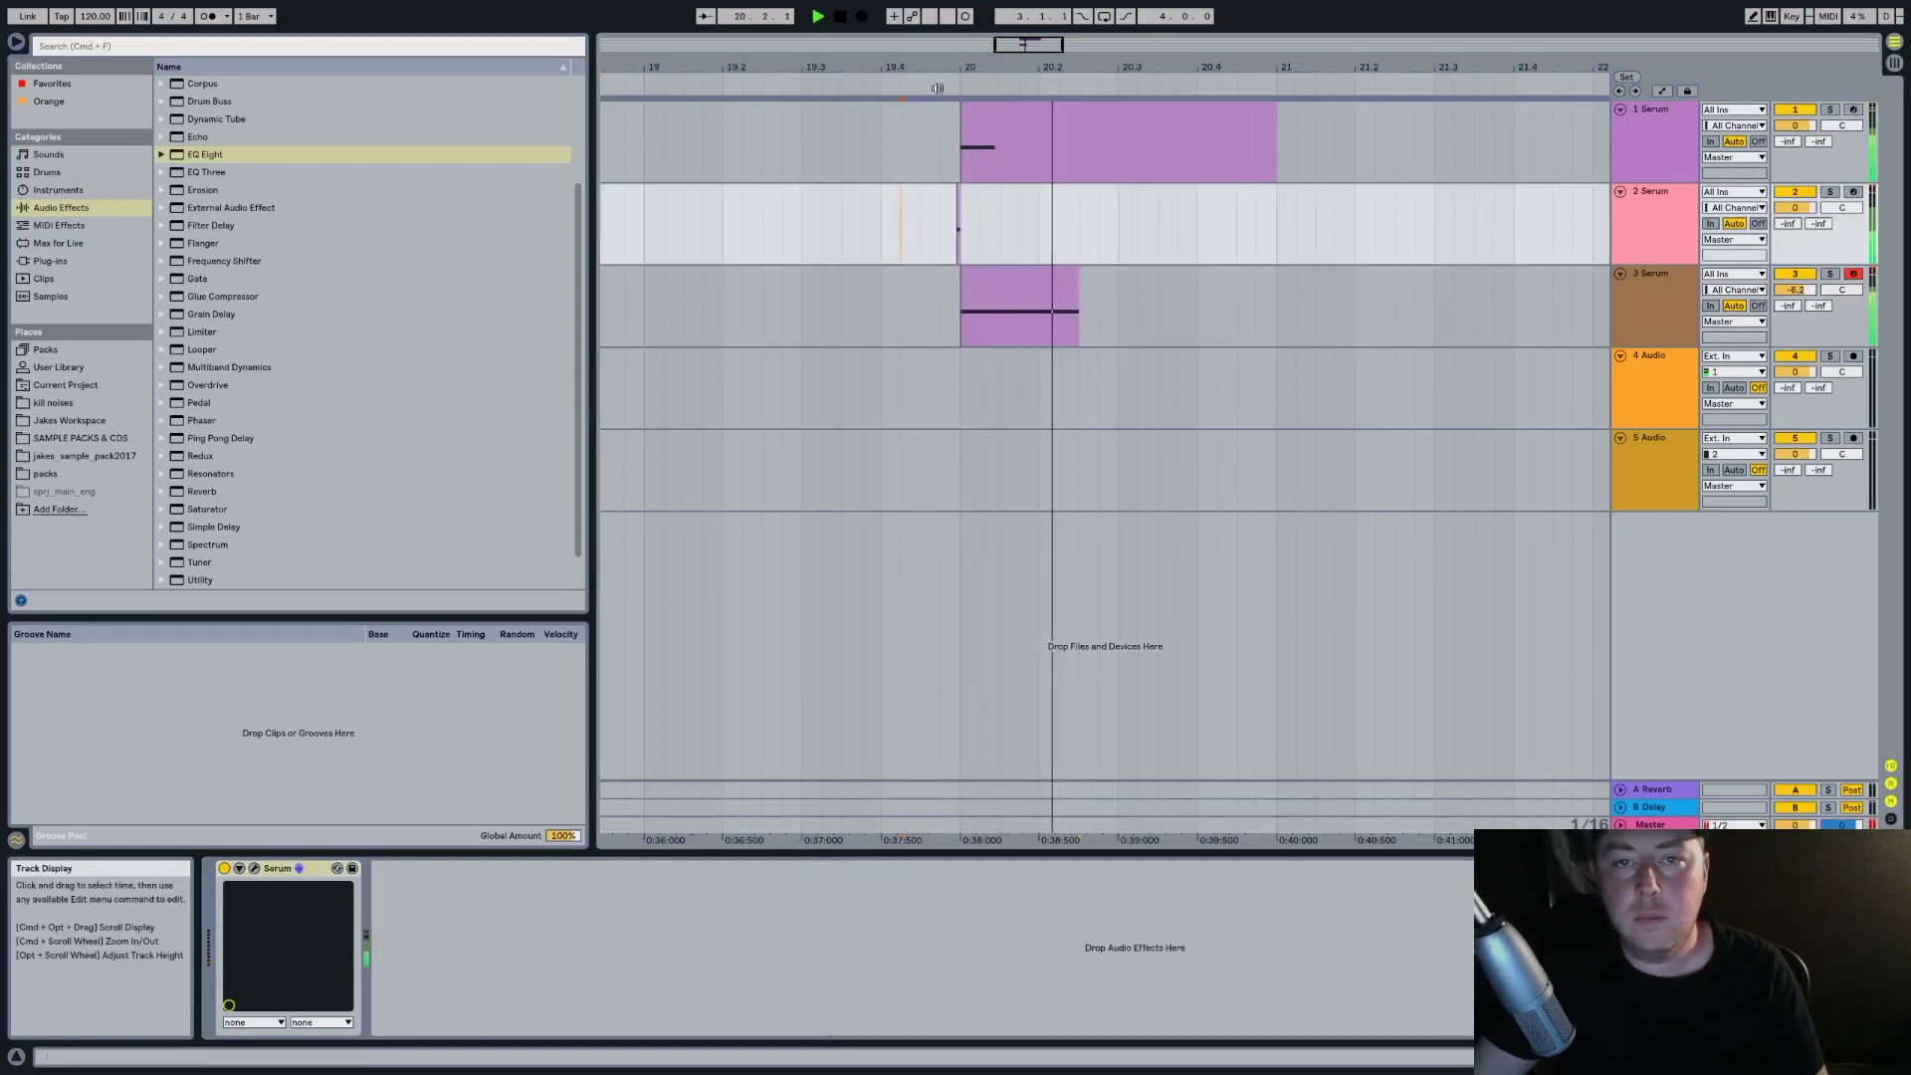
# Adjust the second track's short clip so it slightly overlaps the start of bar 20, and play back the layers
pyautogui.scroll(5, 963, 123)
pyautogui.moveTo(1002, 203)
pyautogui.mouseDown()
pyautogui.moveTo(1019, 203)
pyautogui.moveTo(991, 194)
pyautogui.mouseUp()
pyautogui.press('space')
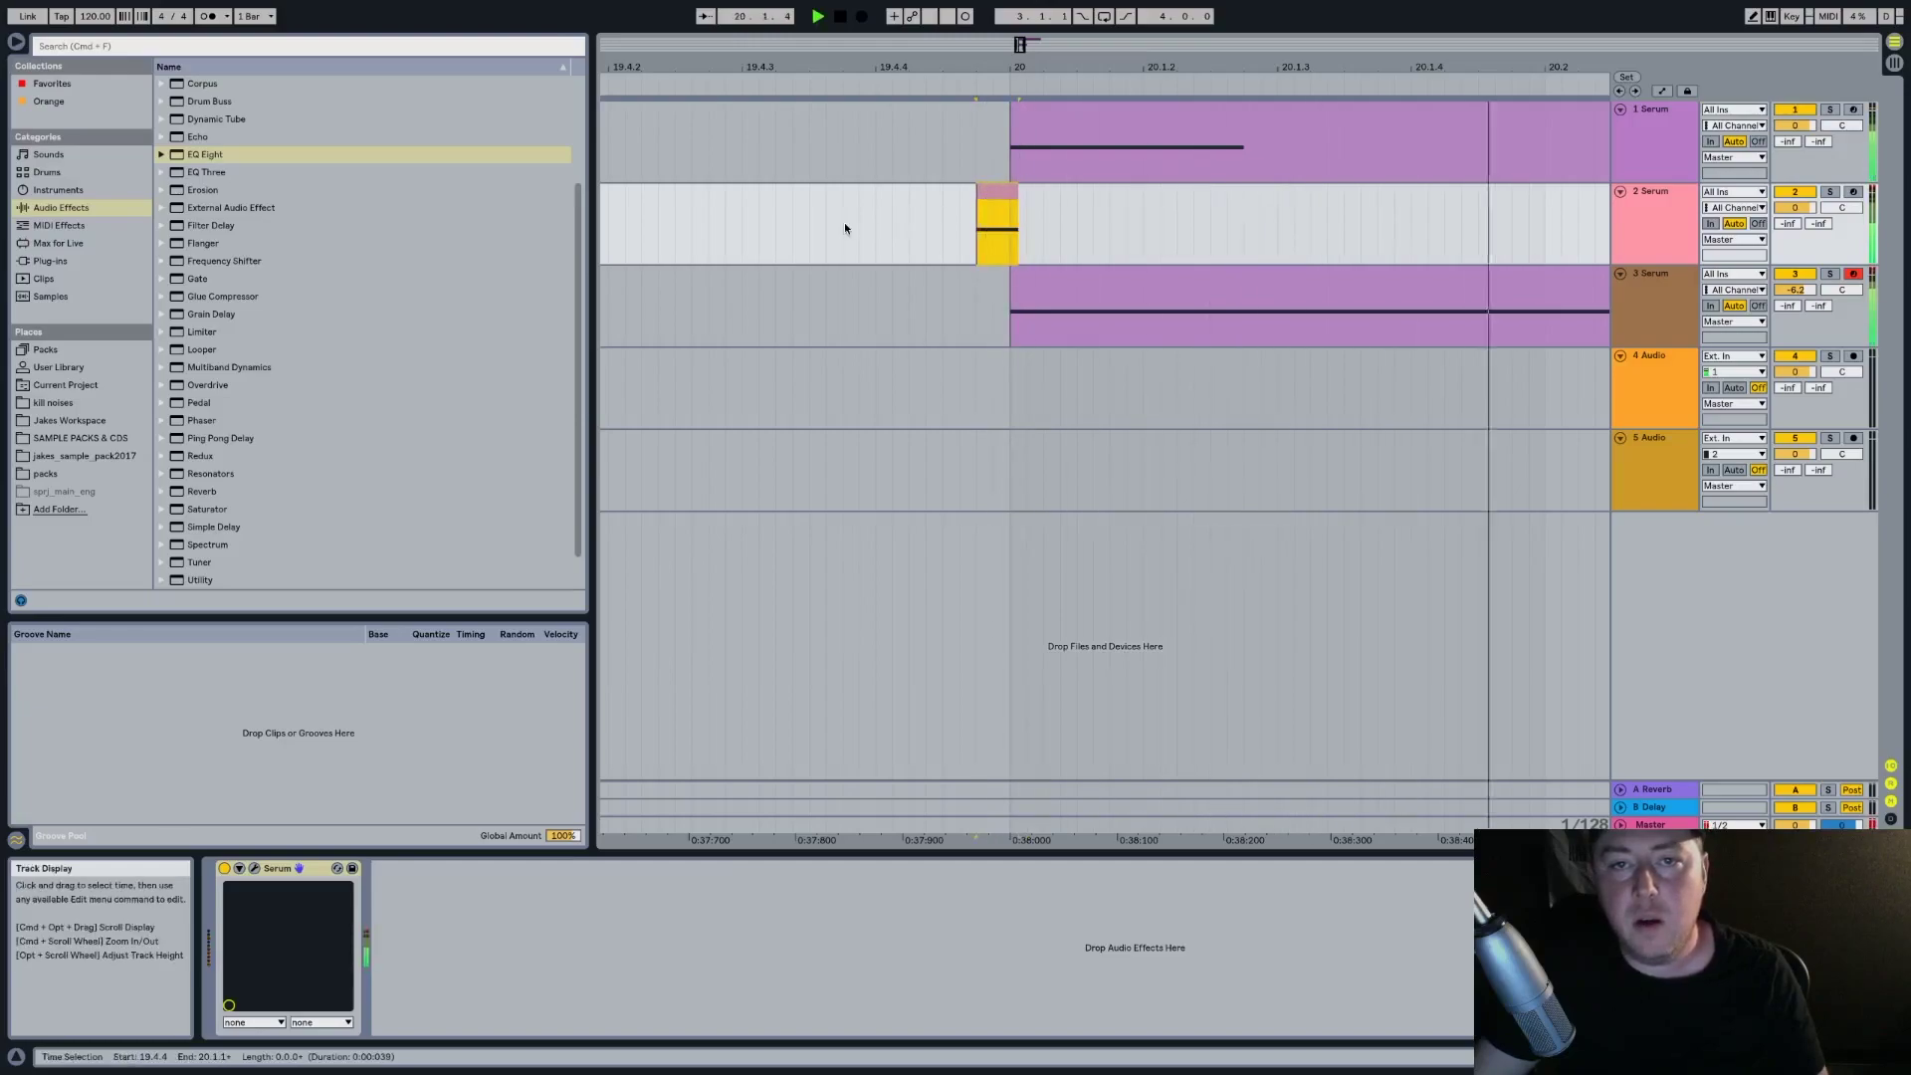
pyautogui.click(879, 221)
pyautogui.moveTo(1013, 67); pyautogui.dragTo(1013, 20)
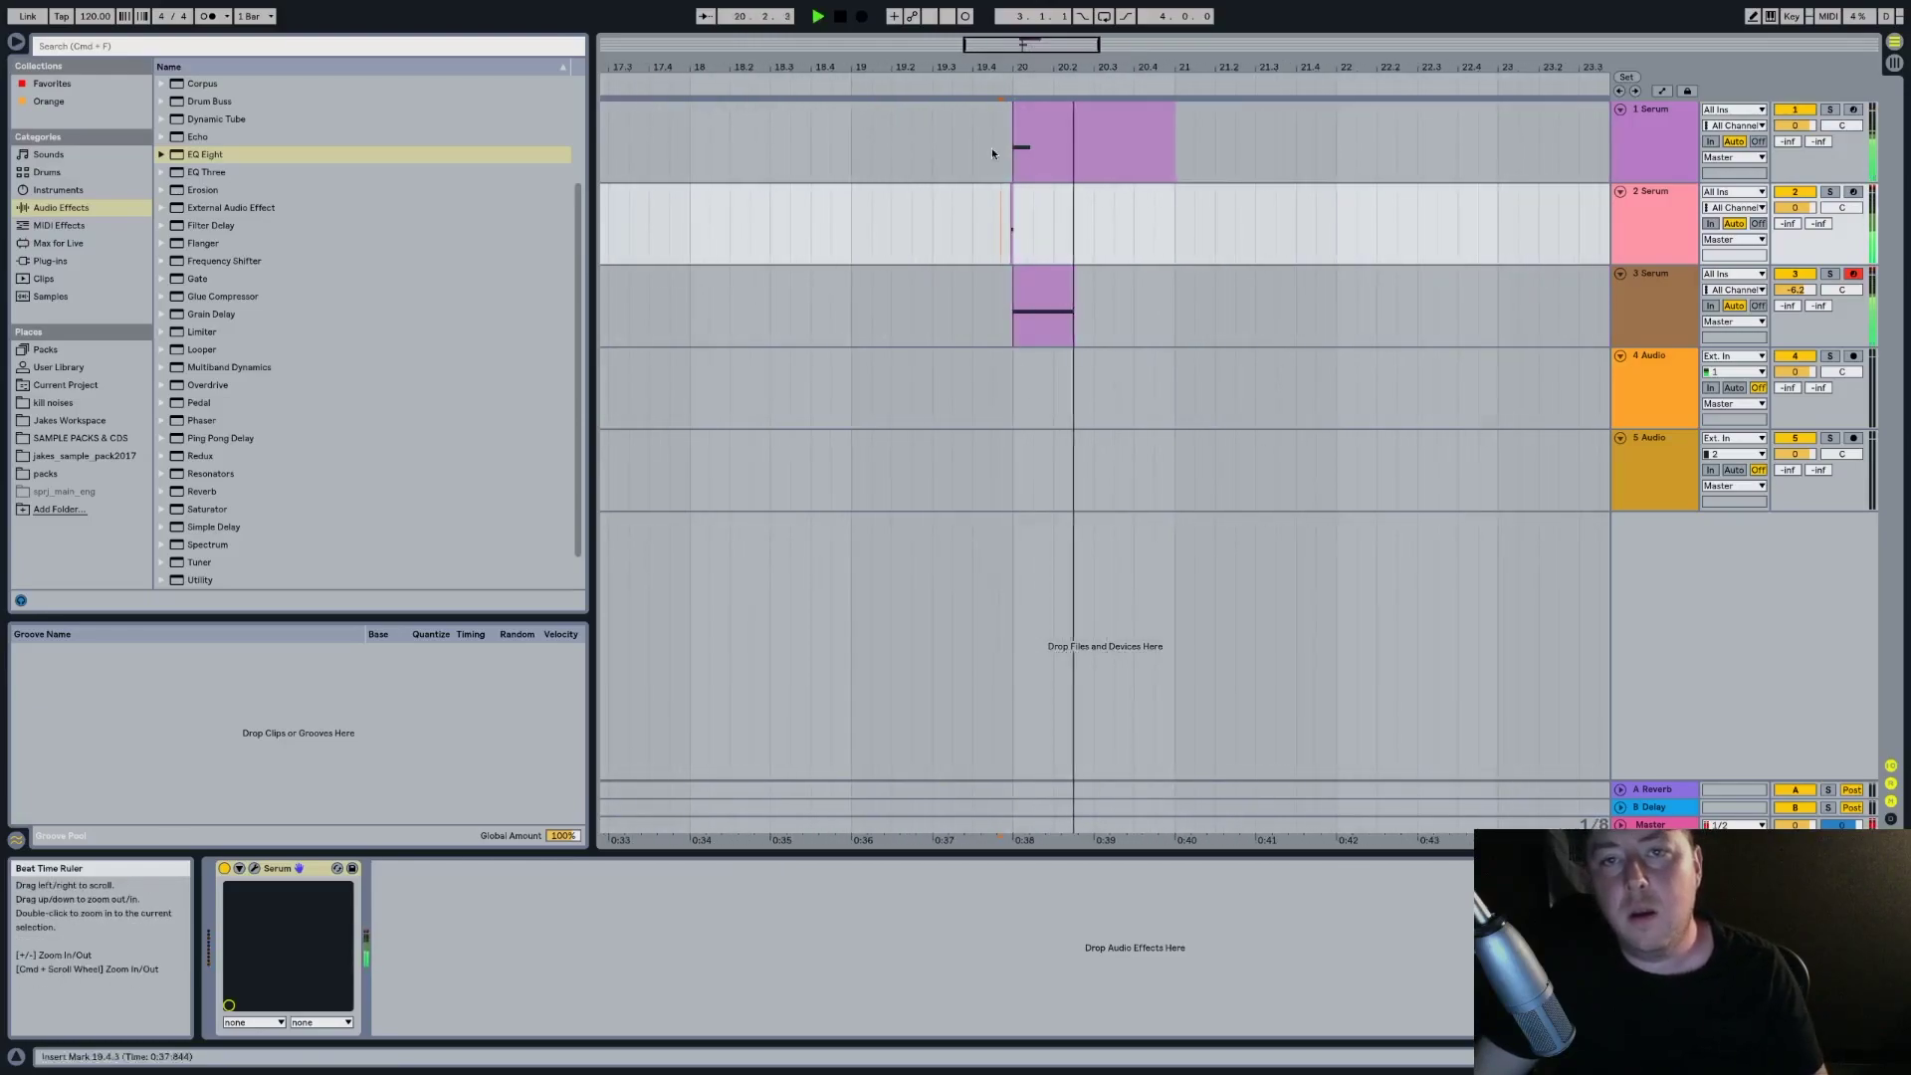
pyautogui.click(996, 212)
pyautogui.press('space')
pyautogui.press('space')
pyautogui.press('space')
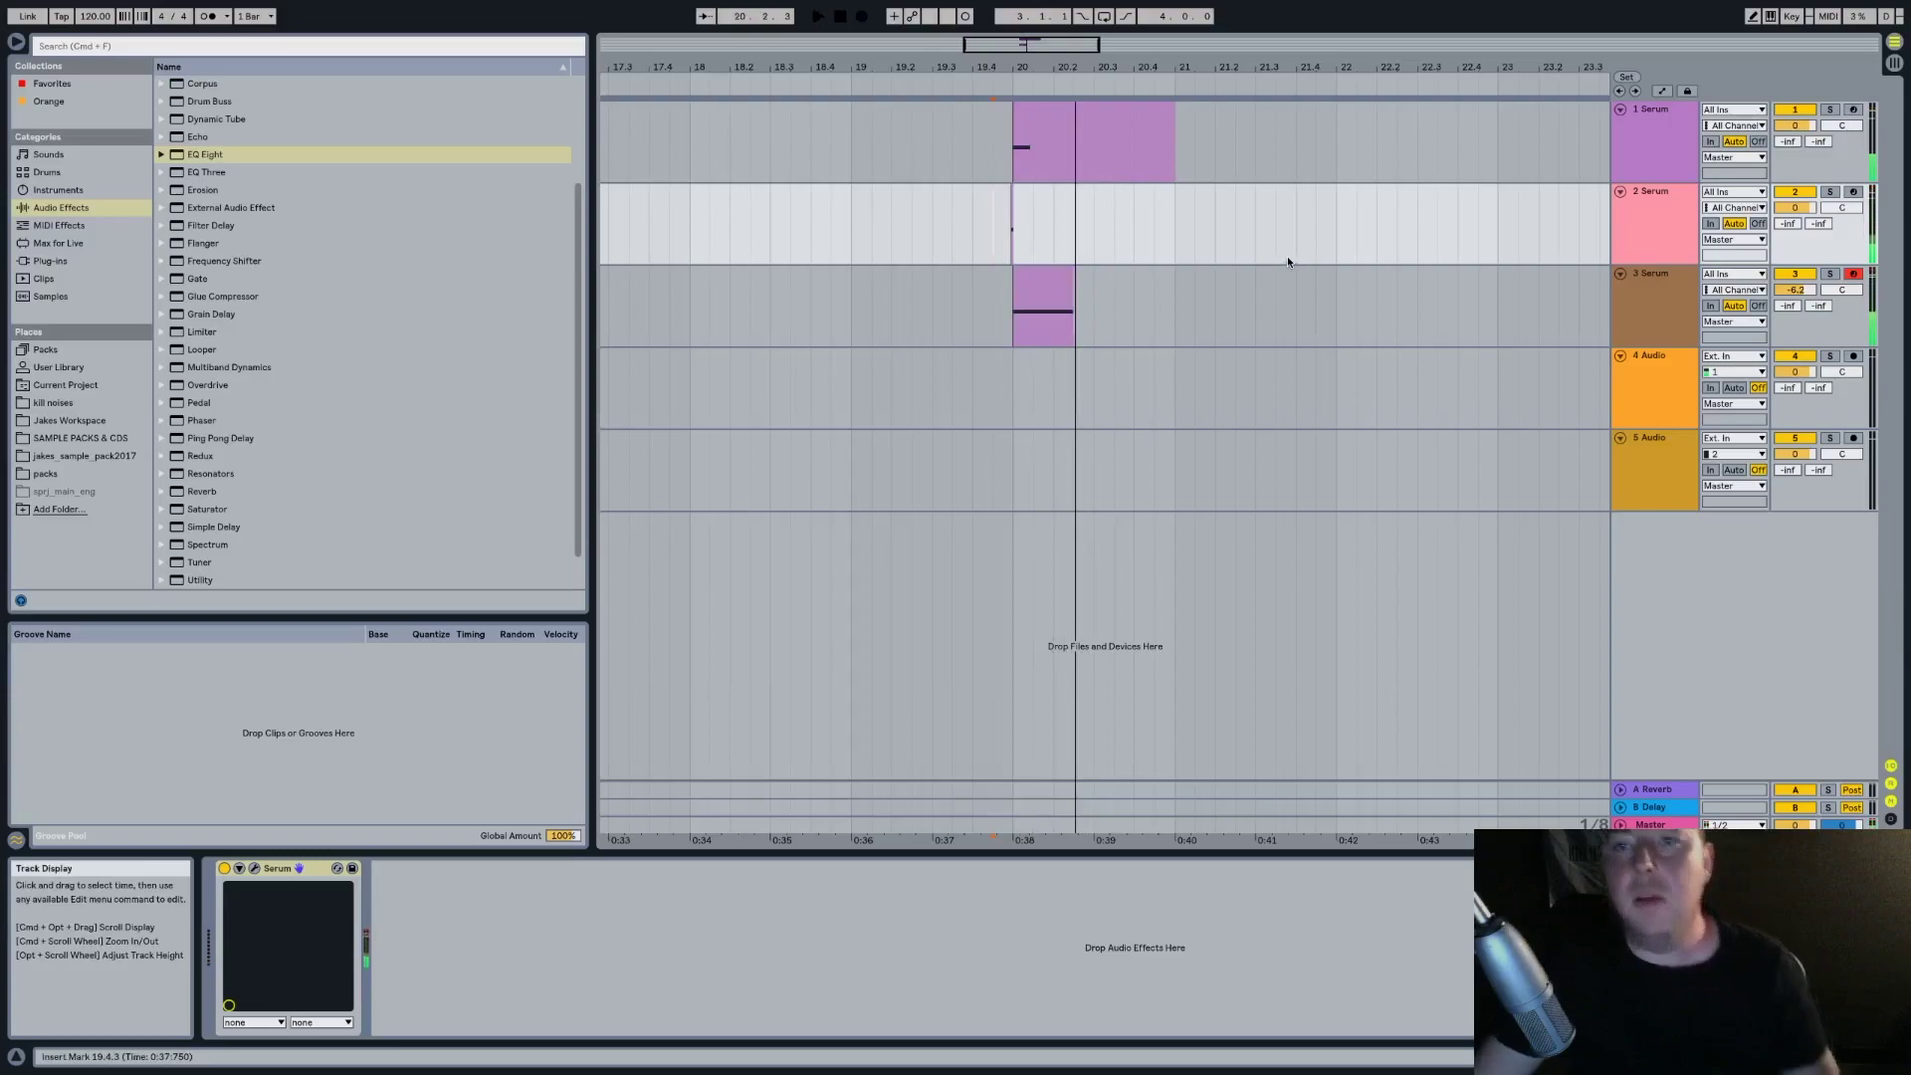
# Add the MeldaProduction MMultiBandConvolution plug-in after EQ Eight on the third Serum track
pyautogui.click(1045, 289)
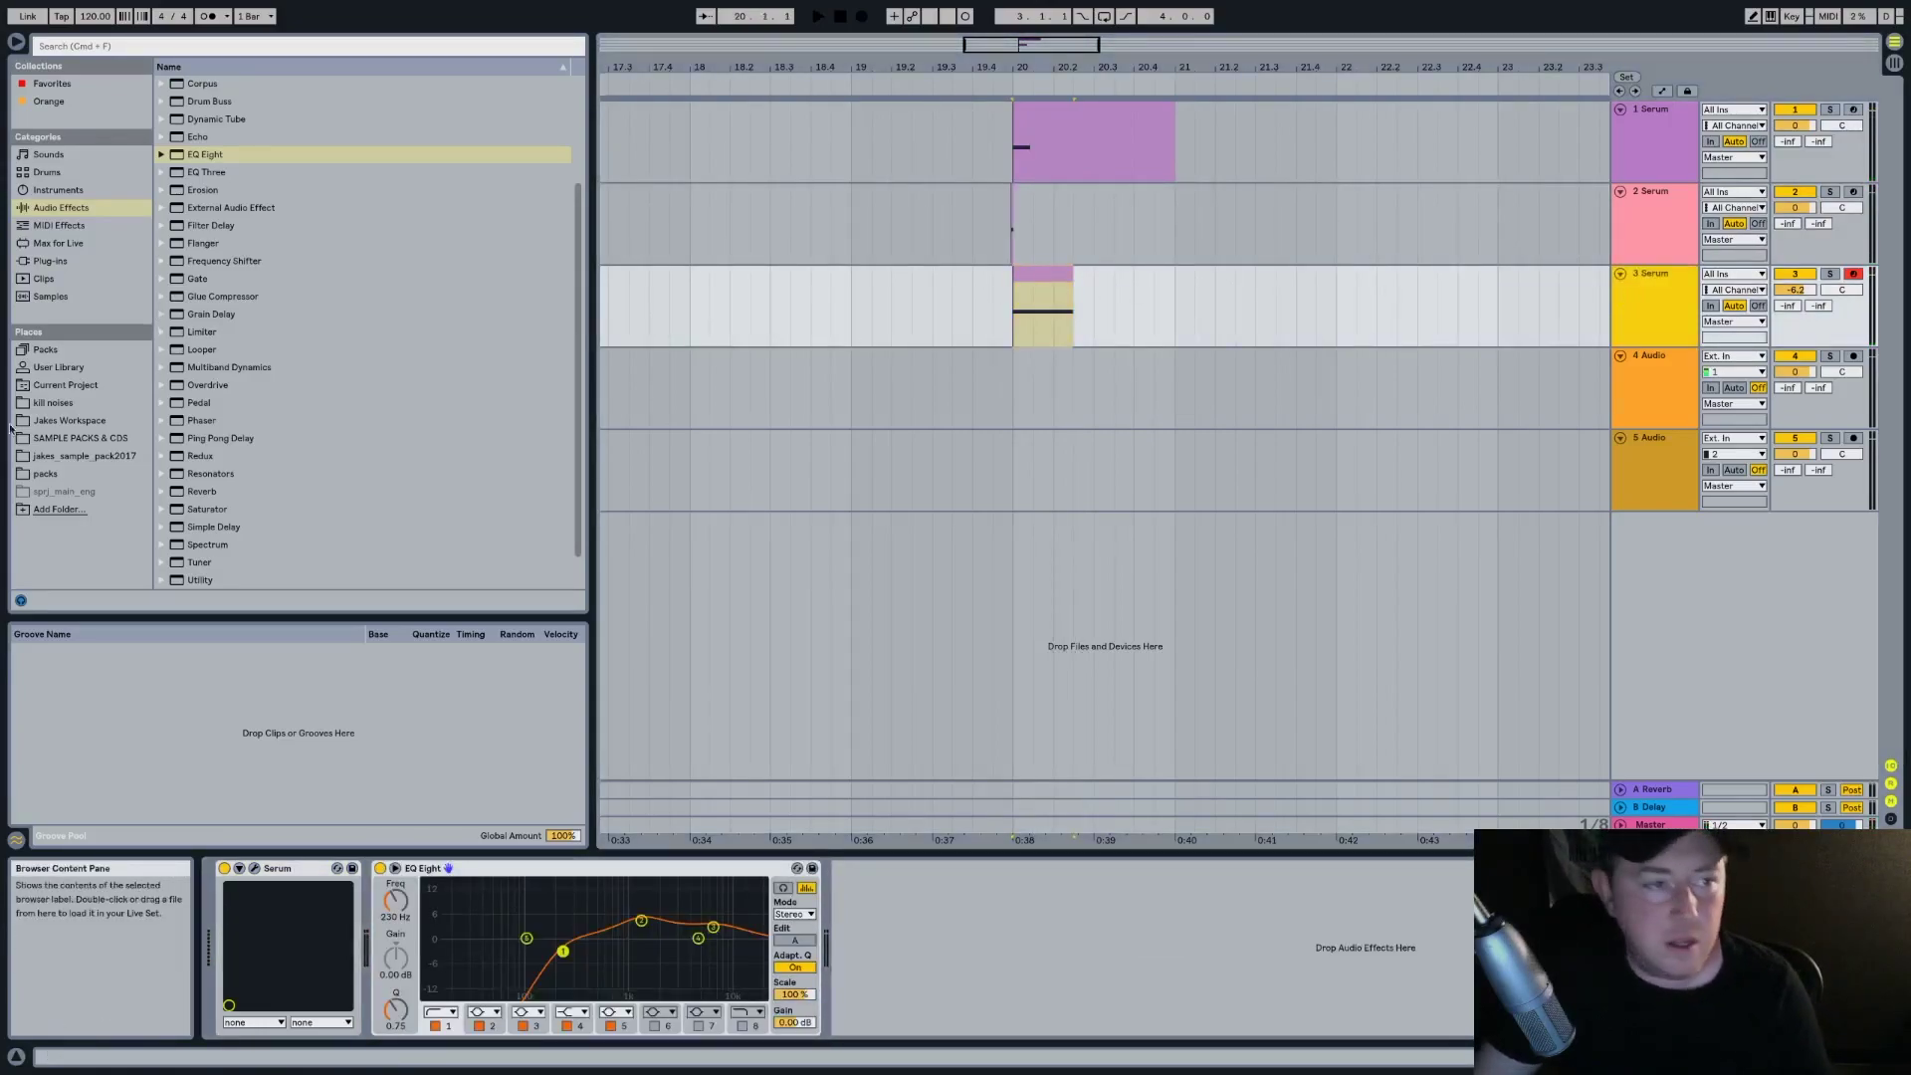
pyautogui.click(75, 244)
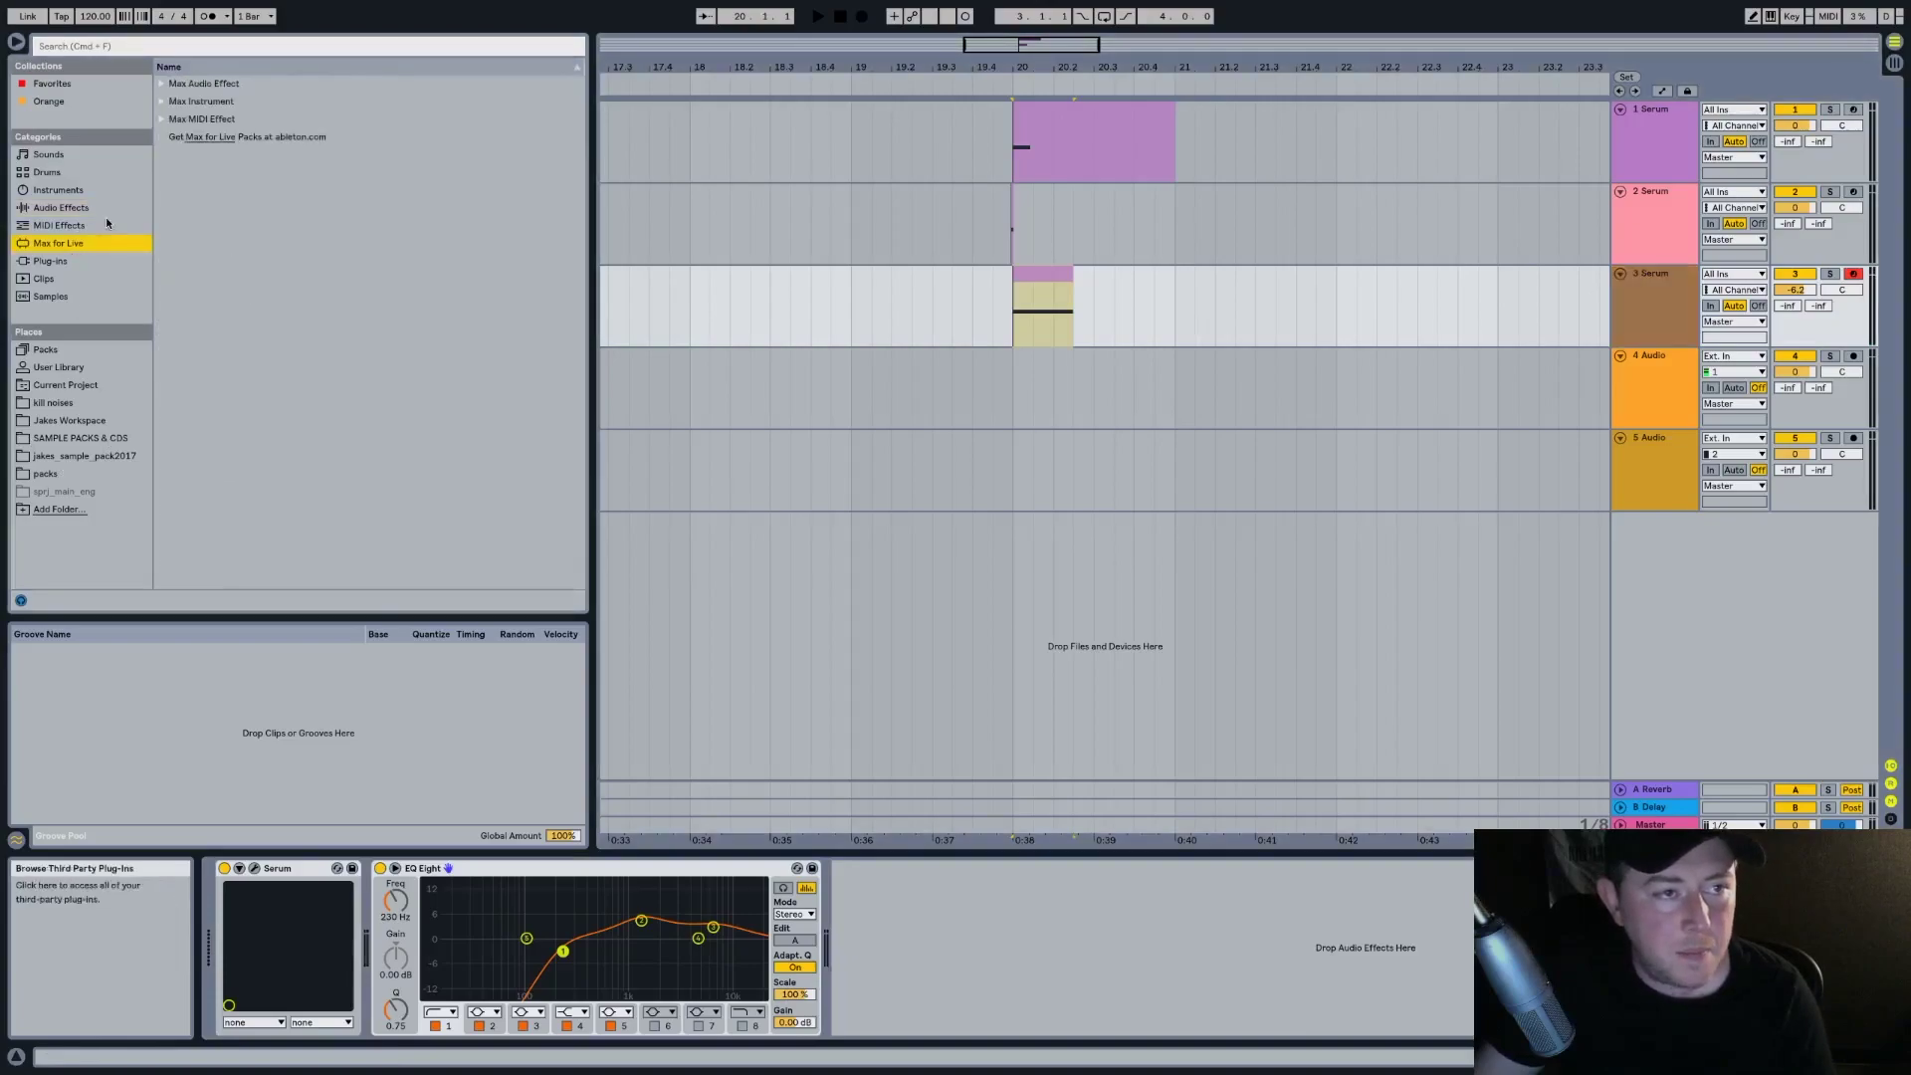
pyautogui.click(50, 261)
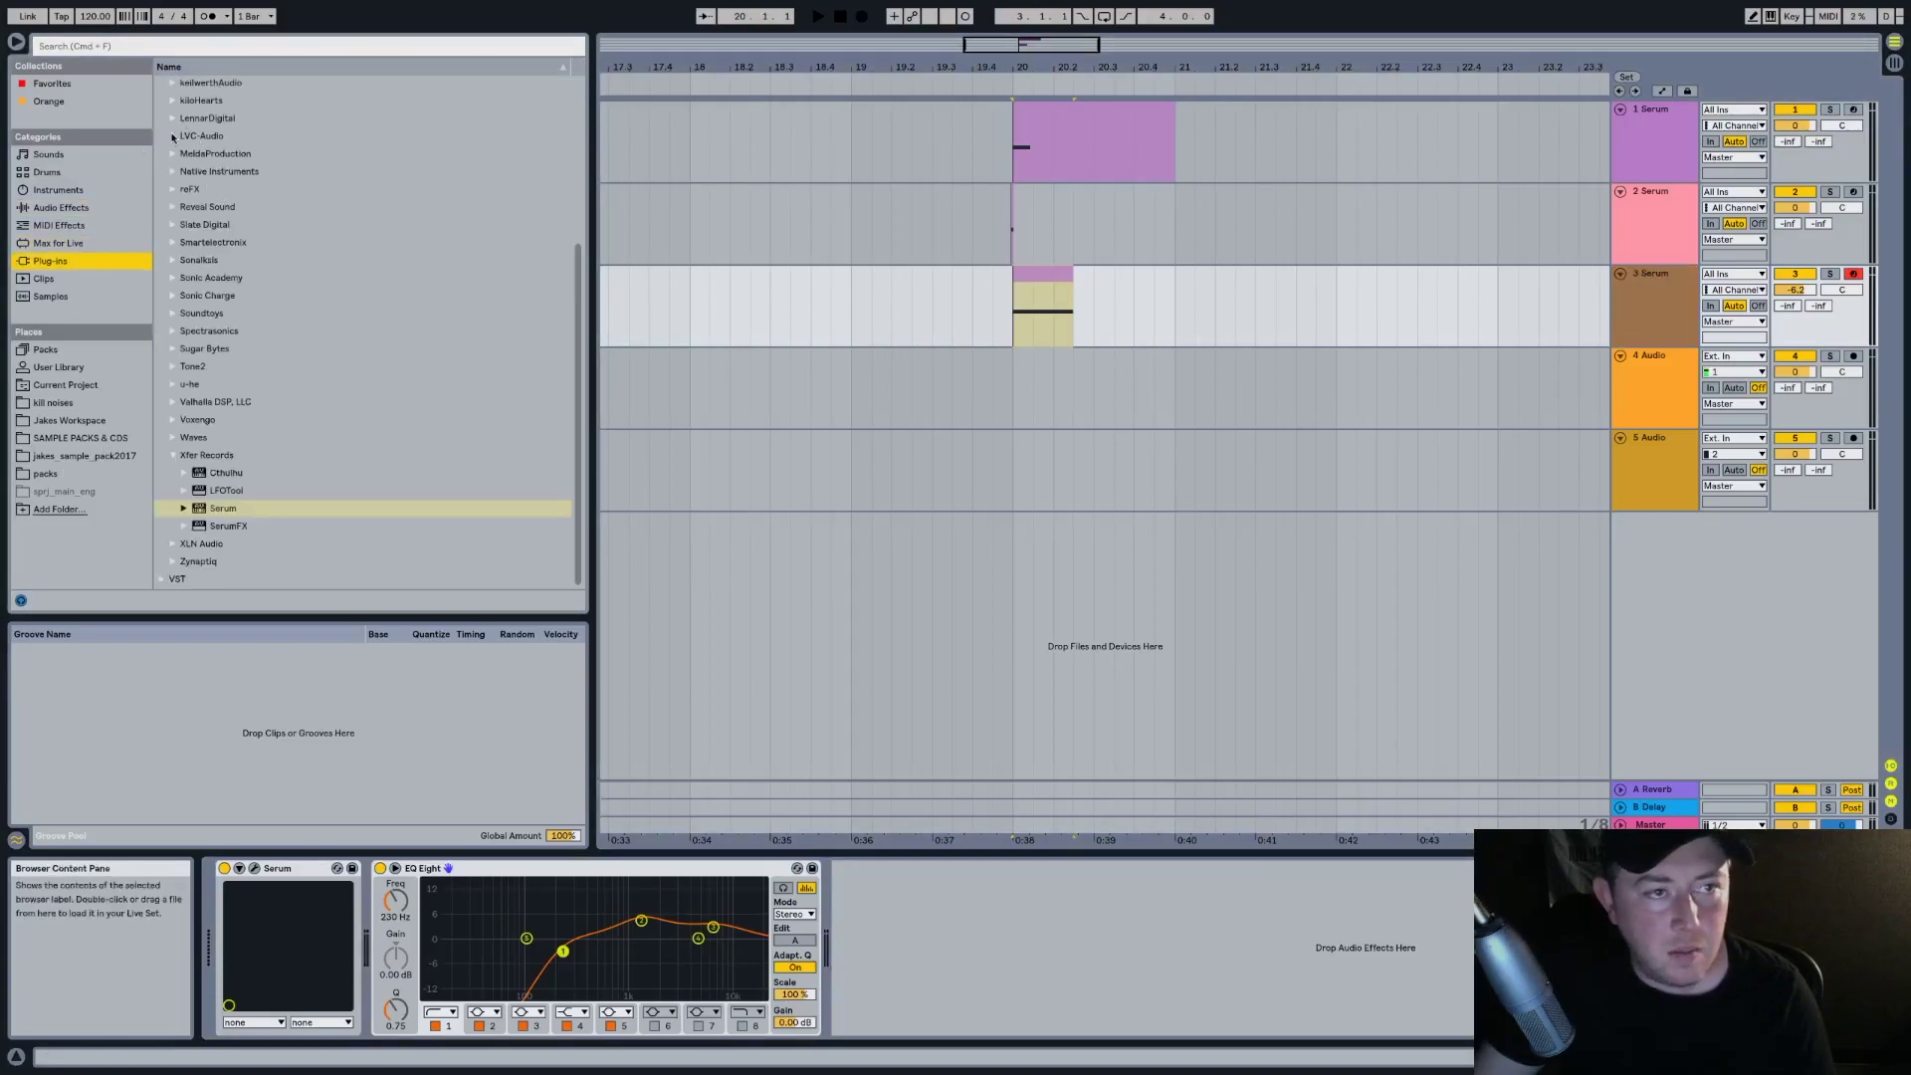
pyautogui.scroll(5, 190, 218)
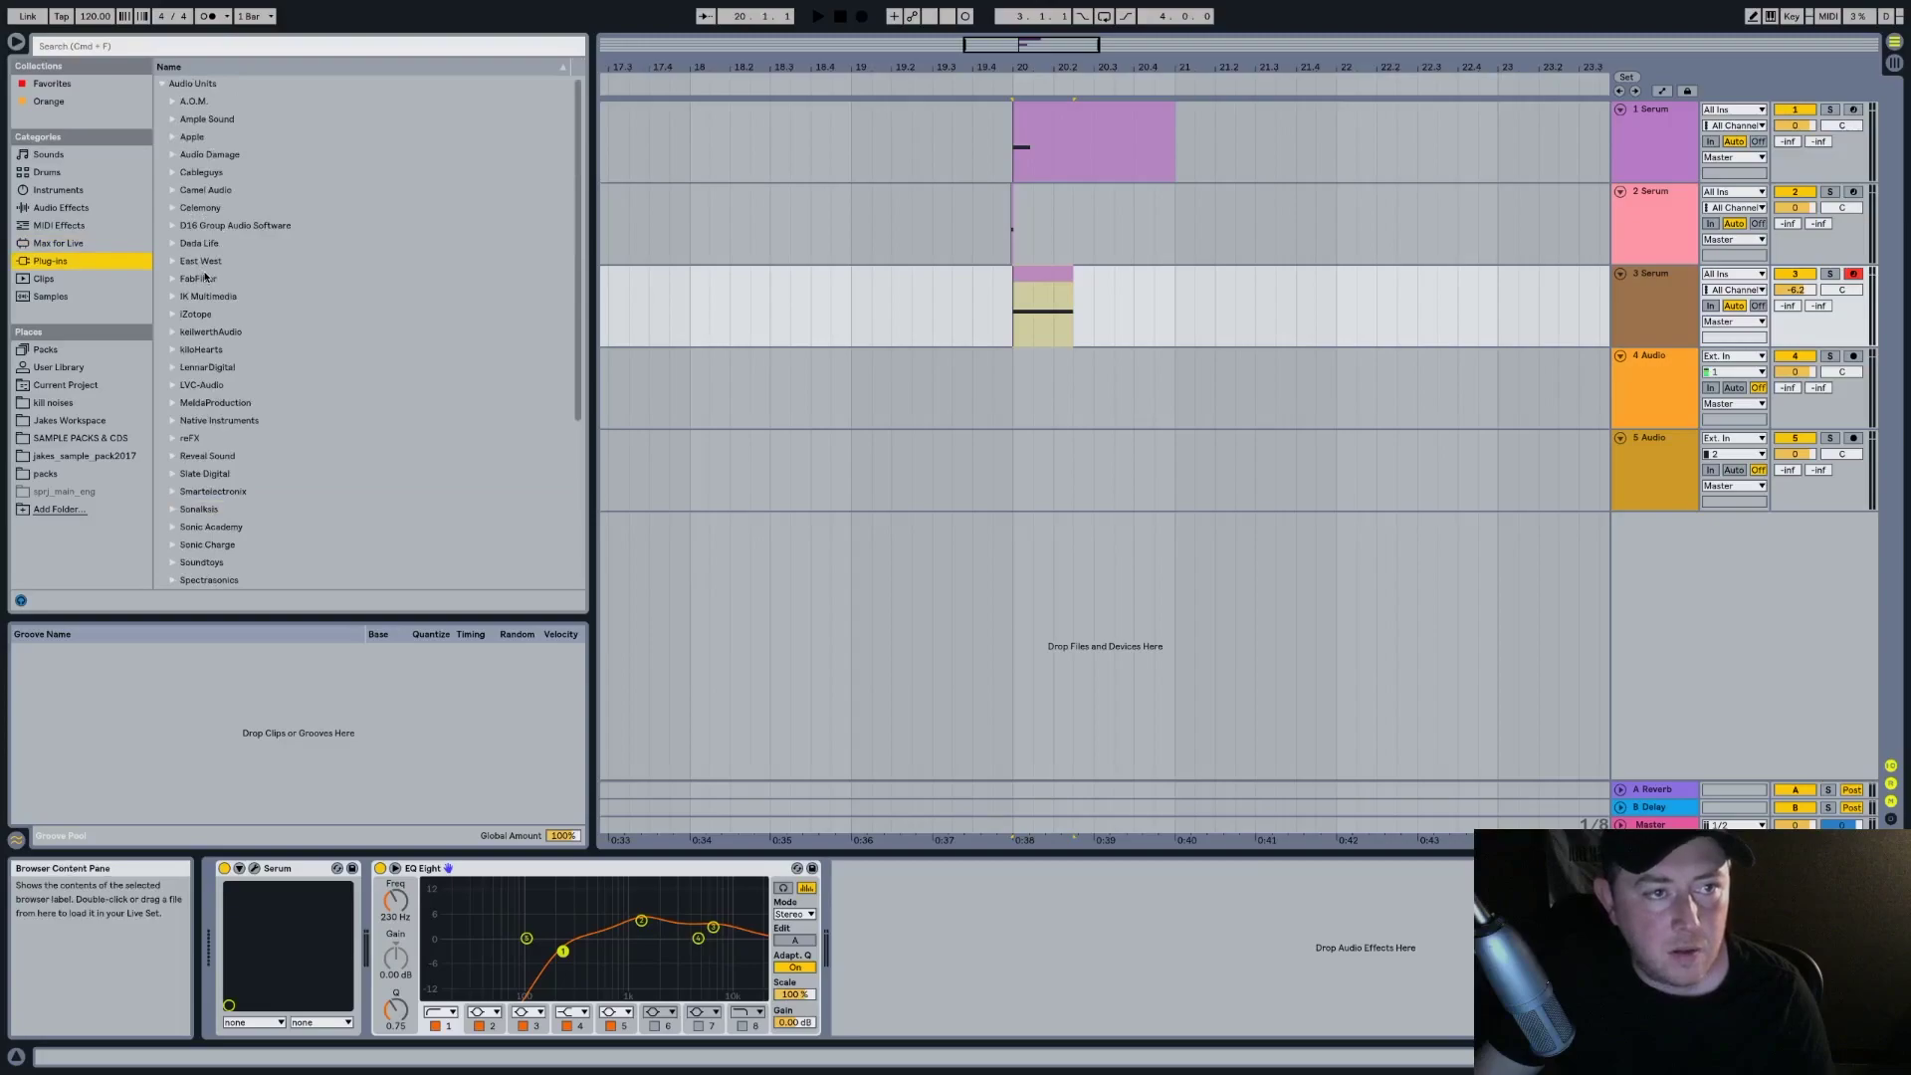
pyautogui.click(173, 402)
pyautogui.scroll(-10, 308, 408)
pyautogui.scroll(-3, 298, 404)
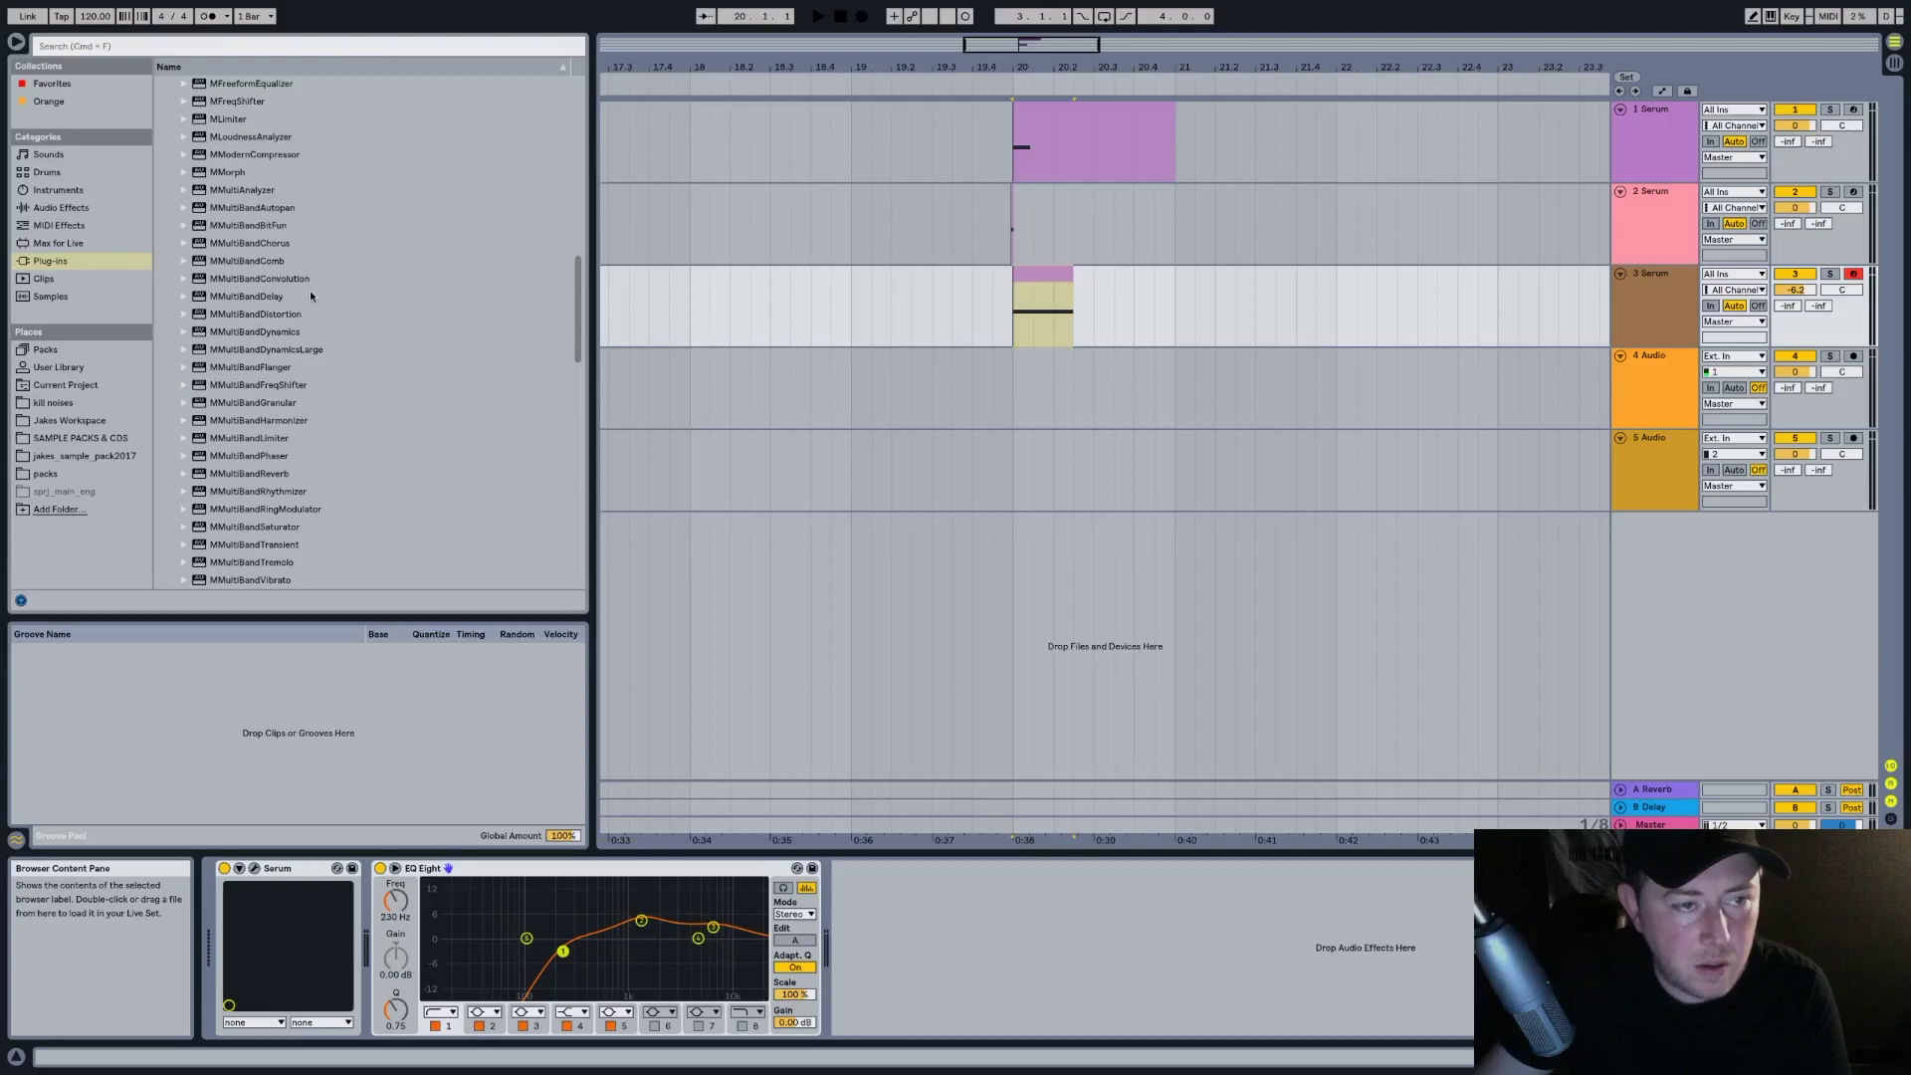
pyautogui.click(266, 279)
pyautogui.moveTo(770, 352); pyautogui.dragTo(770, 338)
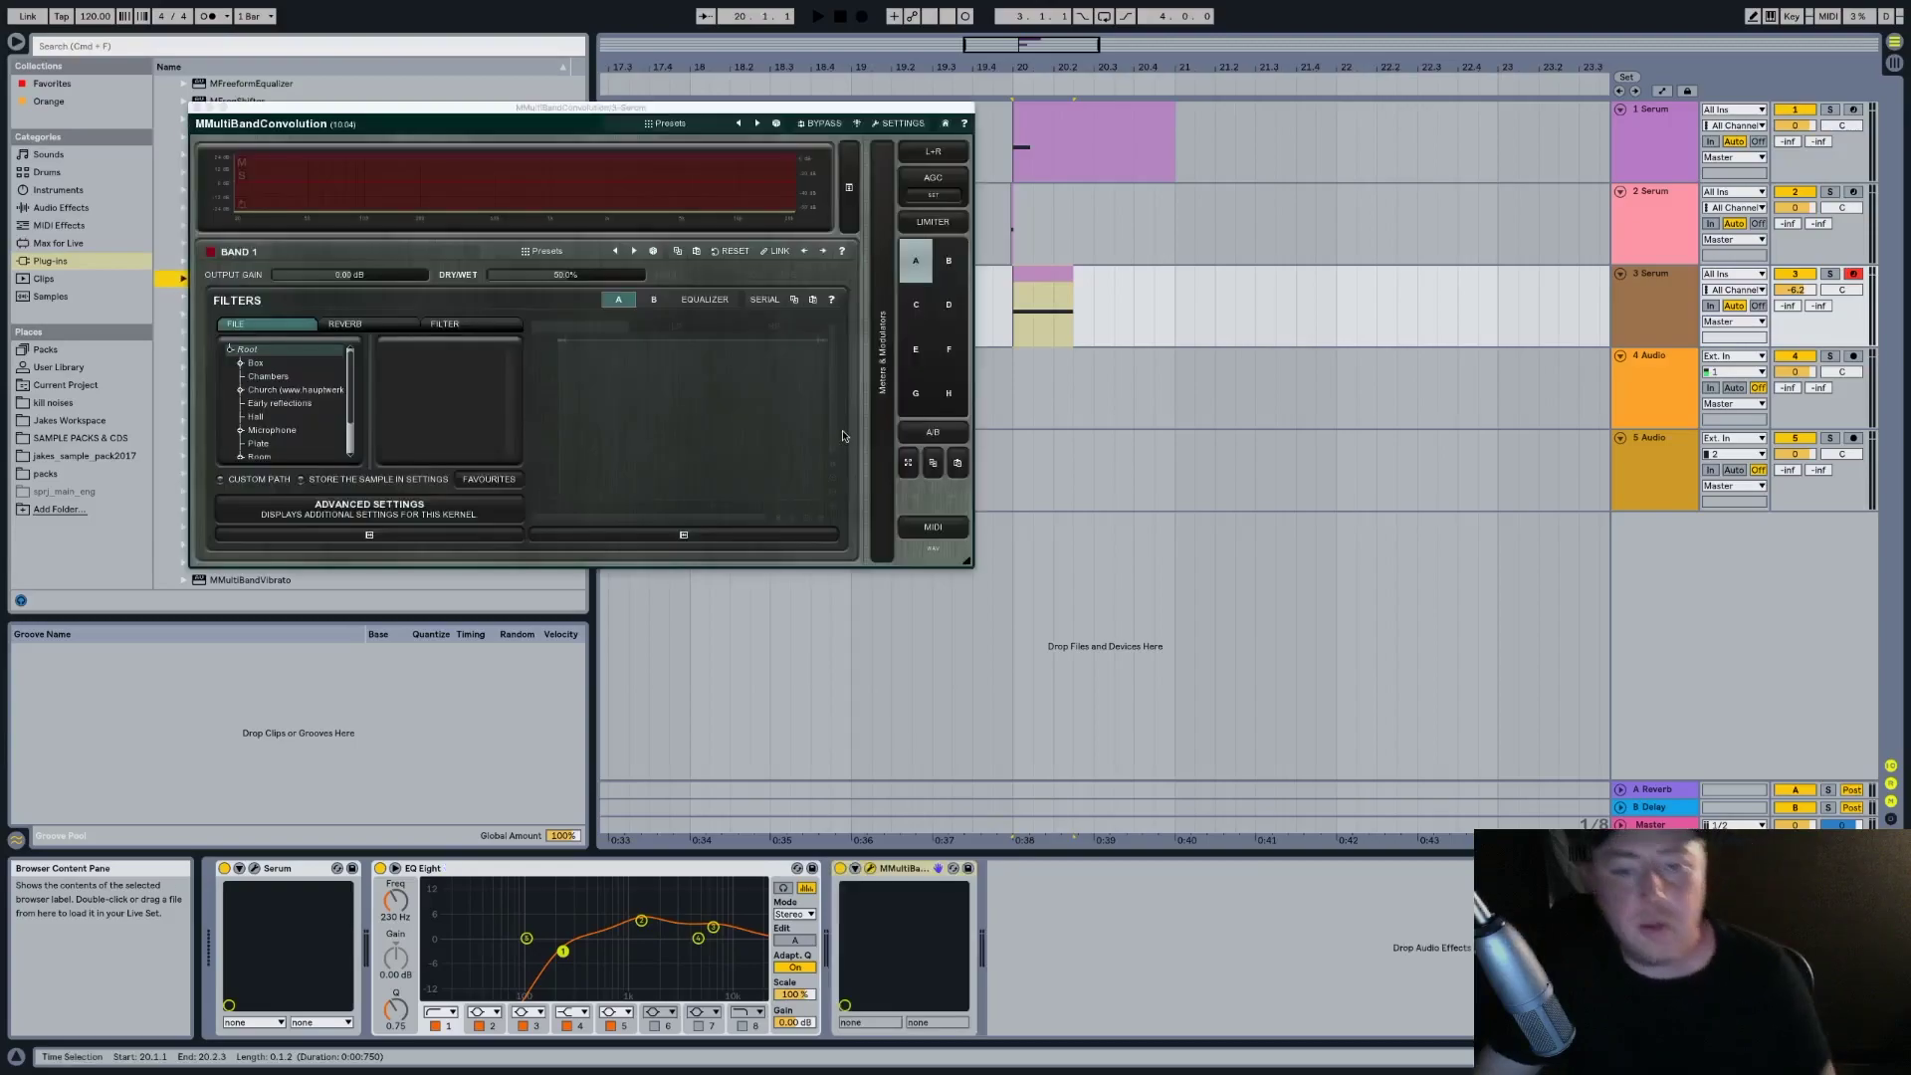
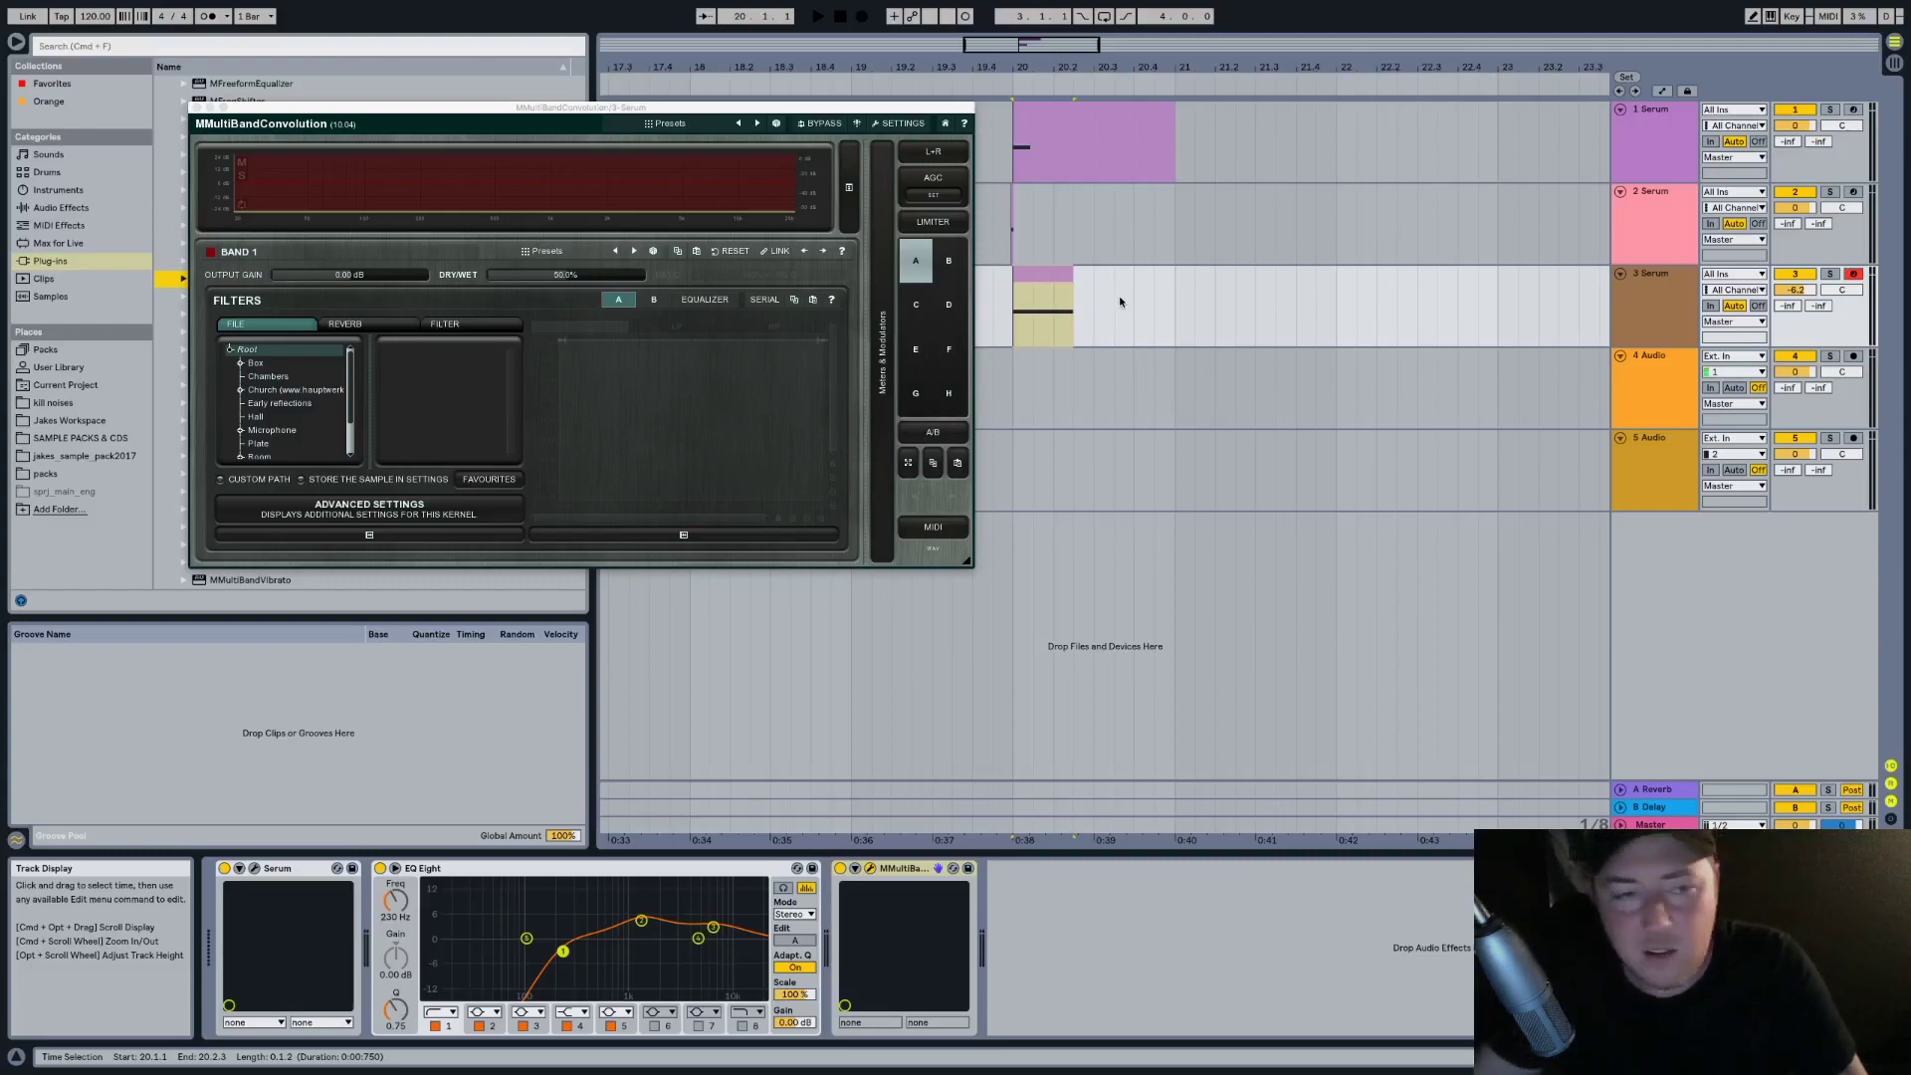
# Examine the Room, Sound design and Special impulse folders in MMultiBandConvolution
pyautogui.scroll(-1, 317, 391)
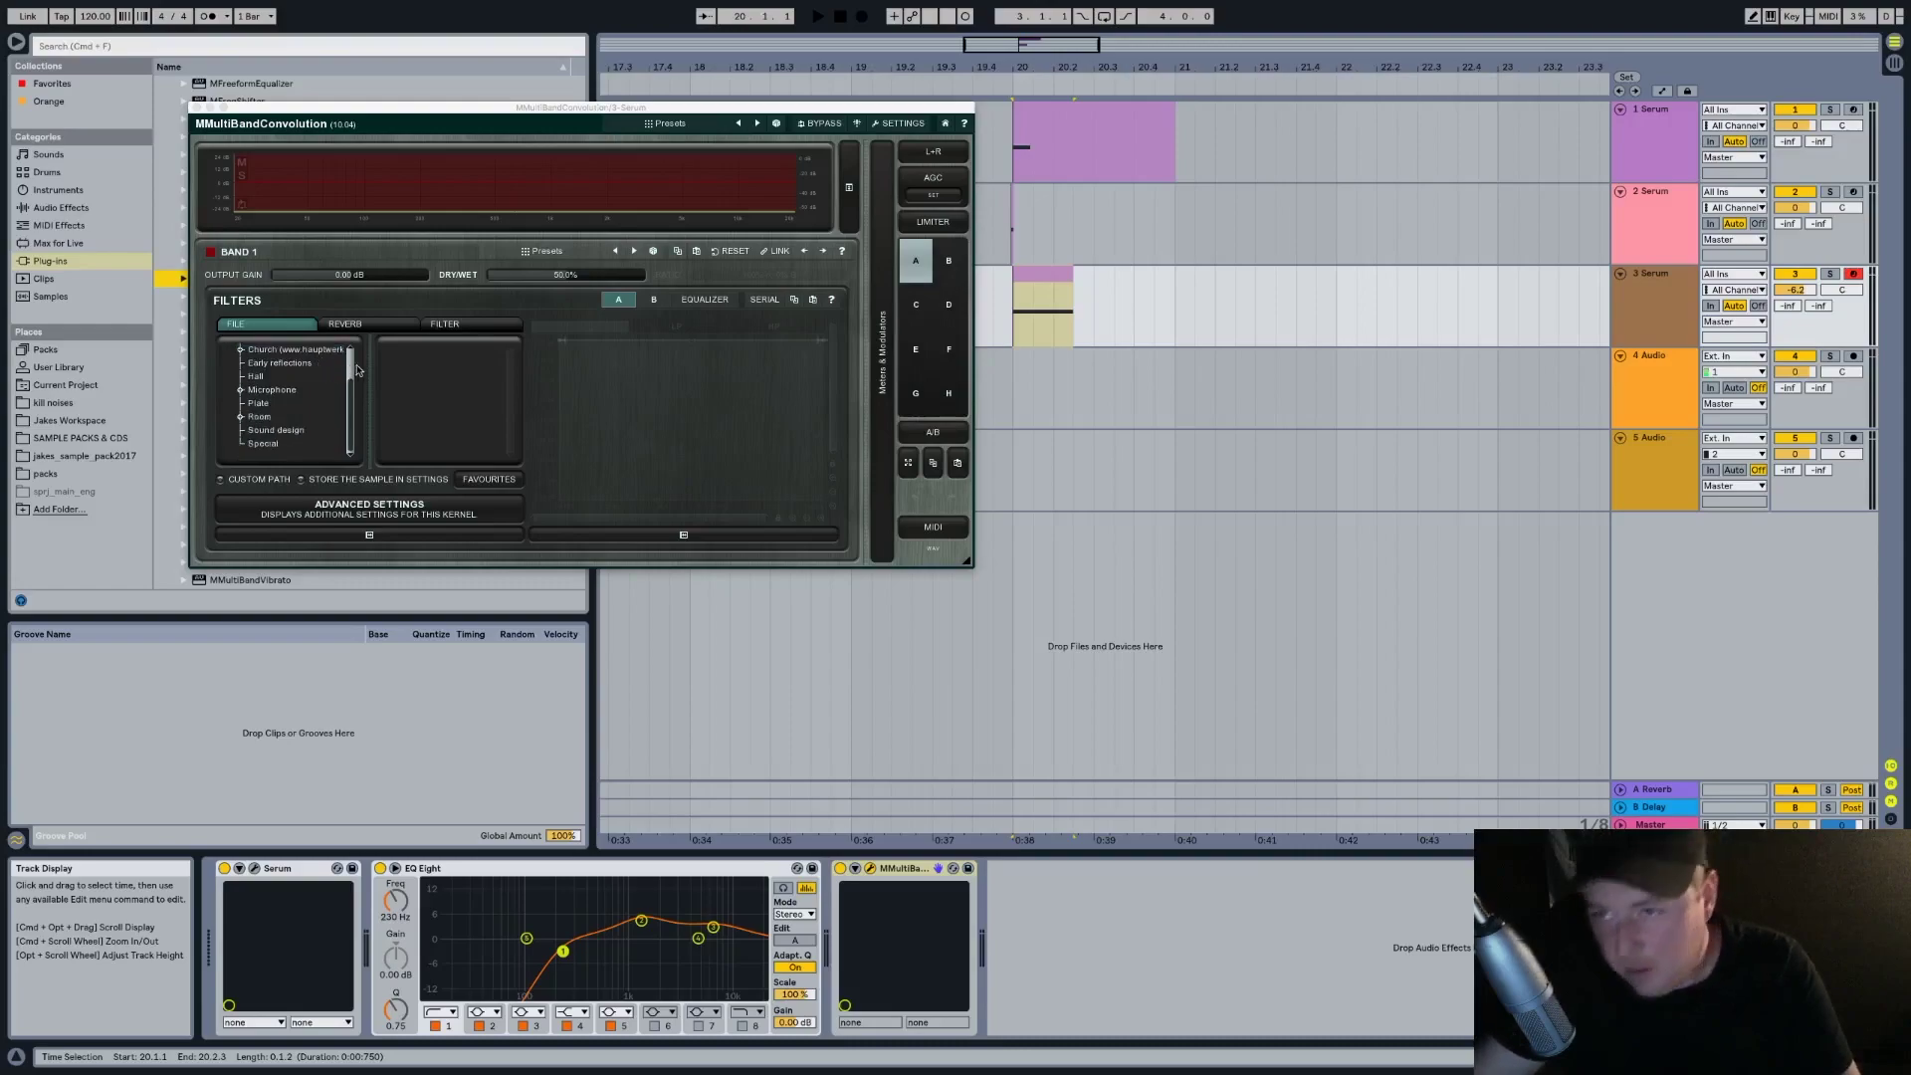
pyautogui.click(294, 442)
pyautogui.click(295, 431)
pyautogui.click(296, 418)
pyautogui.click(299, 433)
pyautogui.click(305, 443)
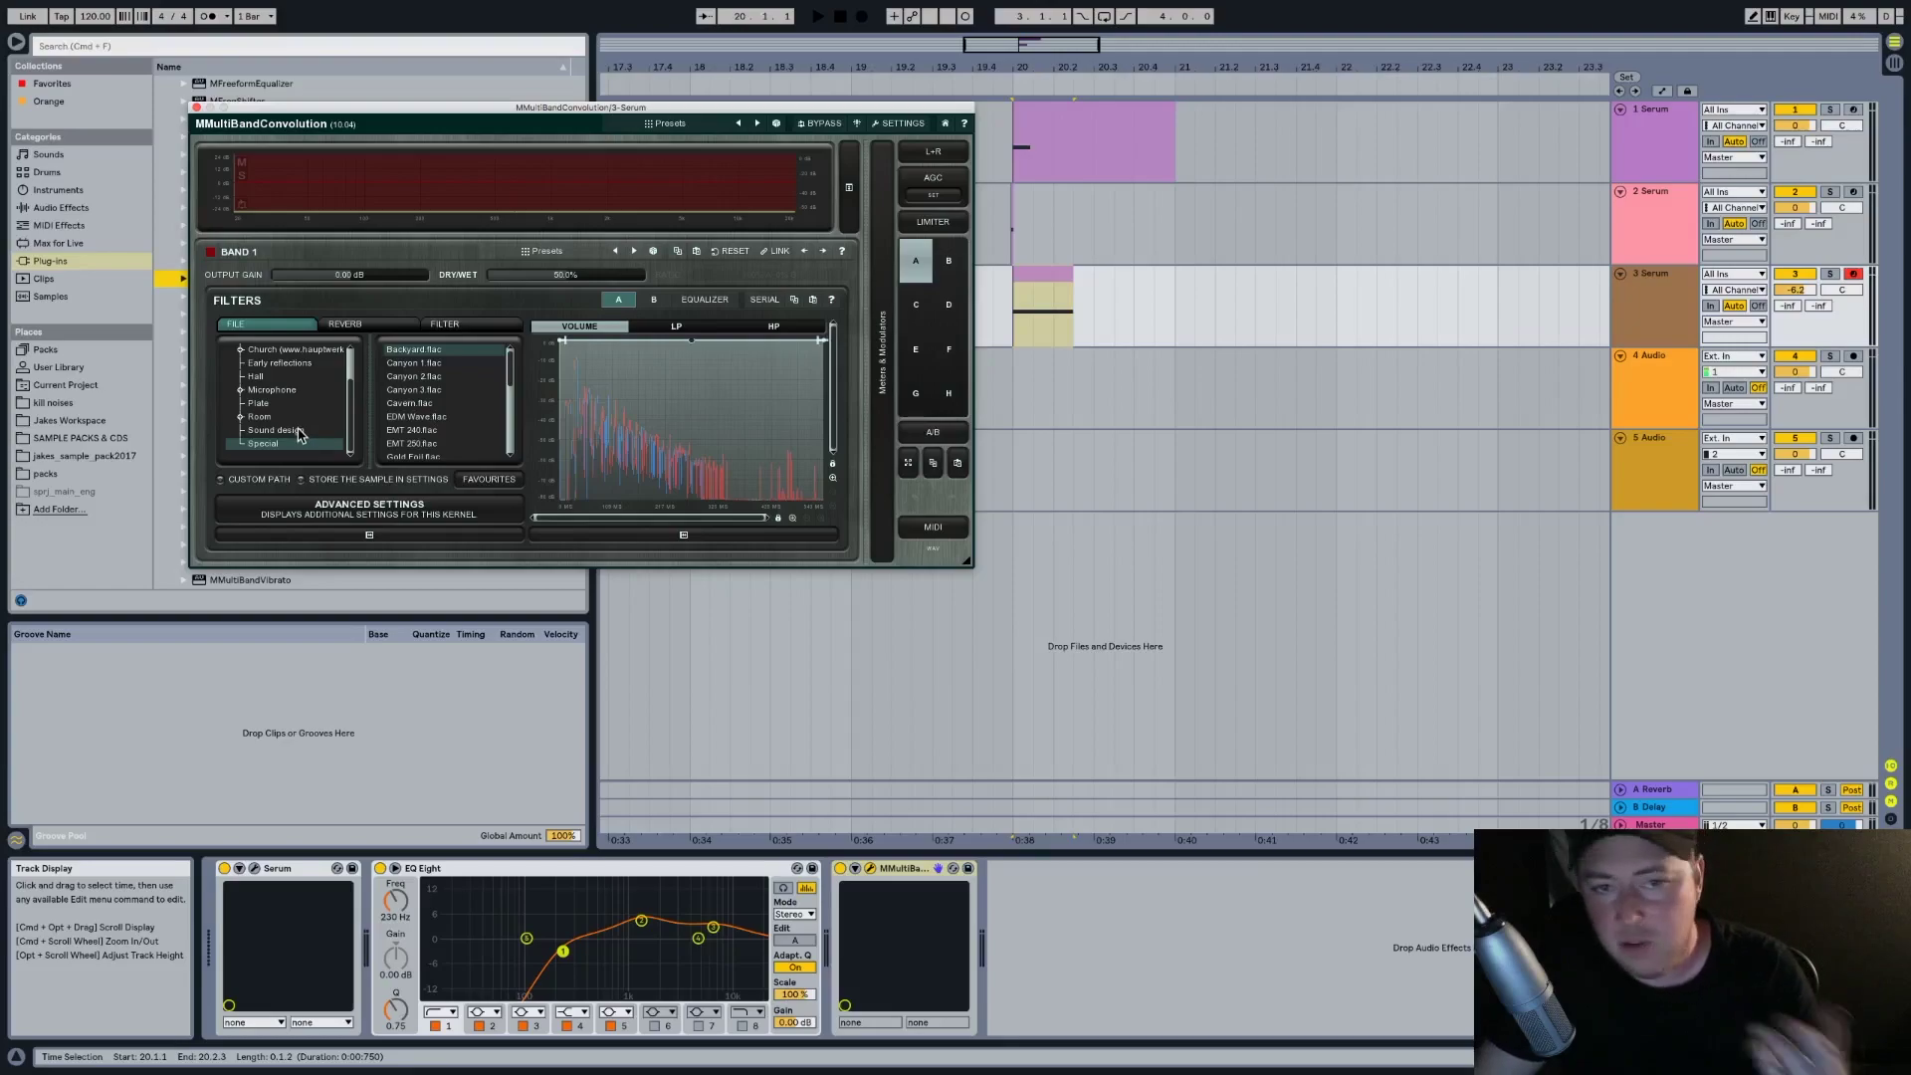
pyautogui.click(298, 432)
pyautogui.click(302, 444)
pyautogui.click(303, 431)
pyautogui.click(304, 419)
pyautogui.click(307, 430)
pyautogui.click(310, 443)
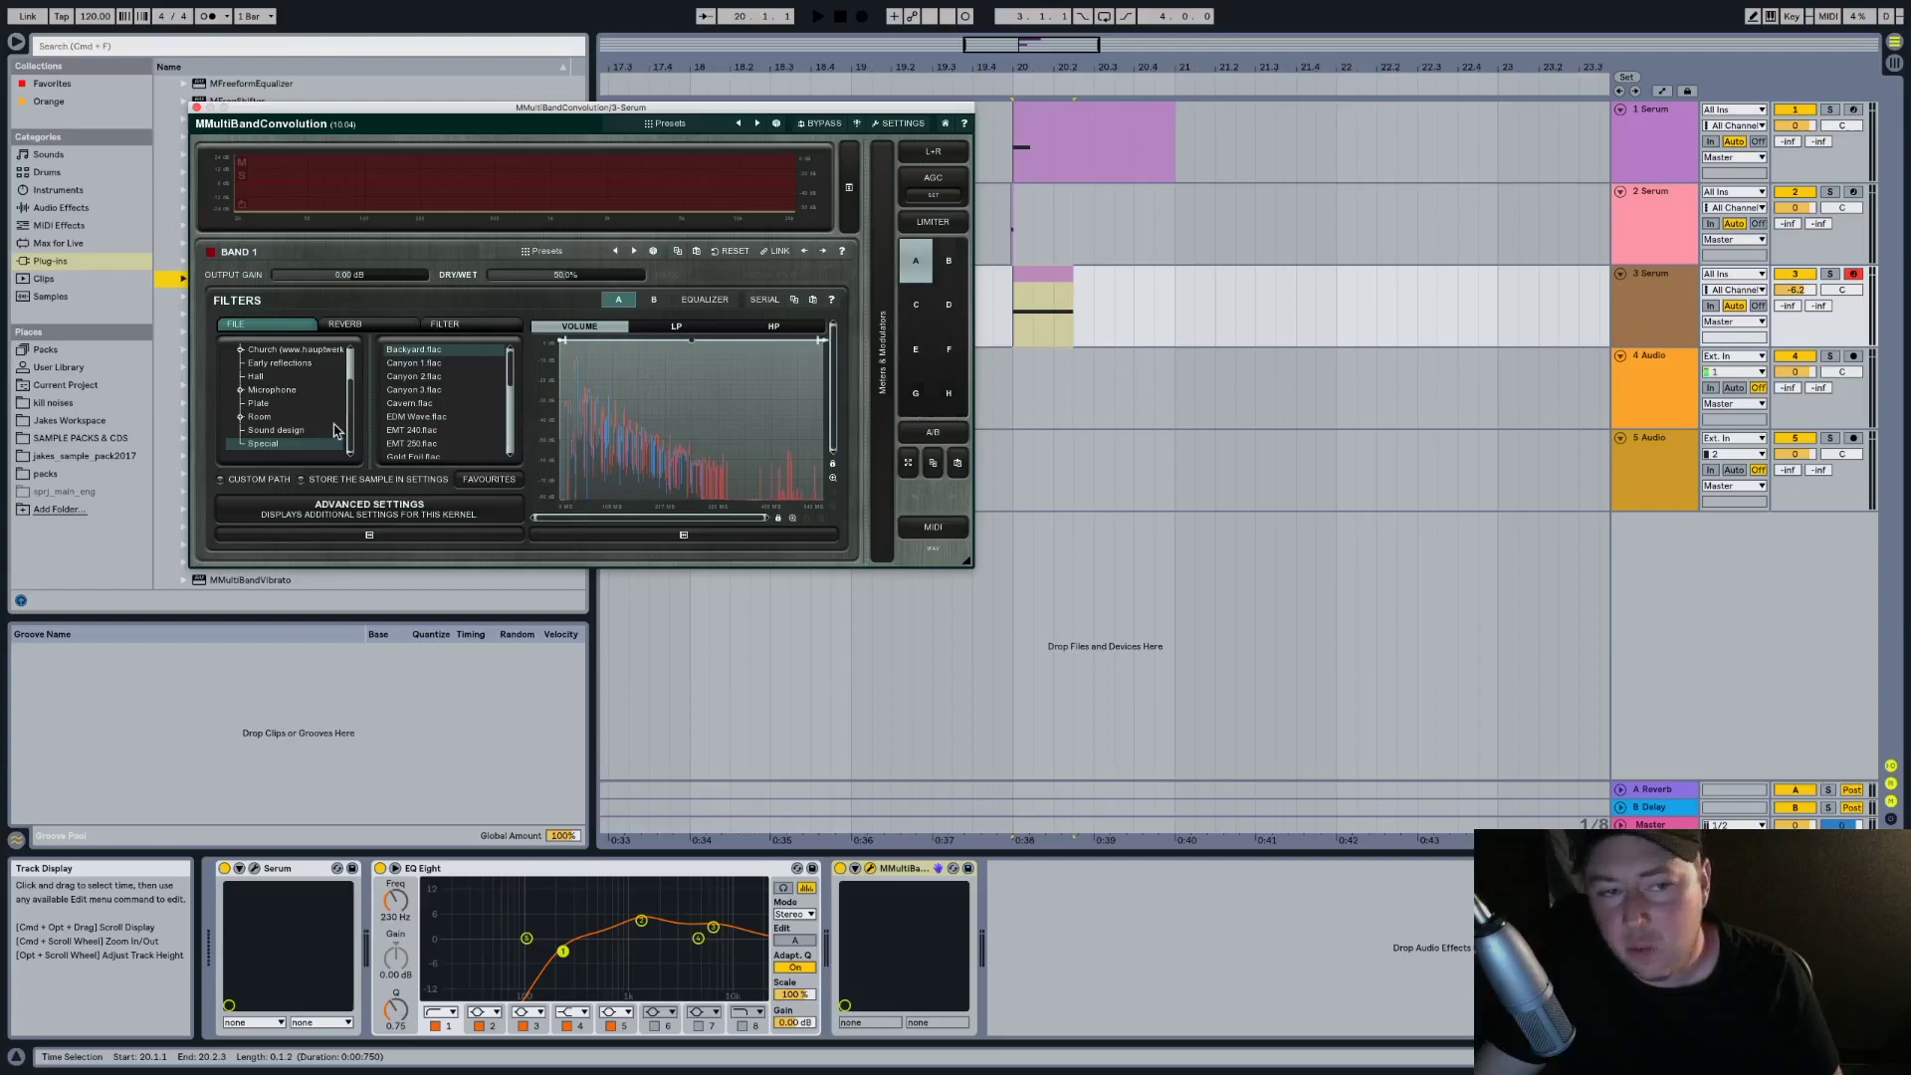
# Load the EMT 250.flac impulse from the Special folder and play back all layers from bar 20
pyautogui.click(416, 430)
pyautogui.click(418, 444)
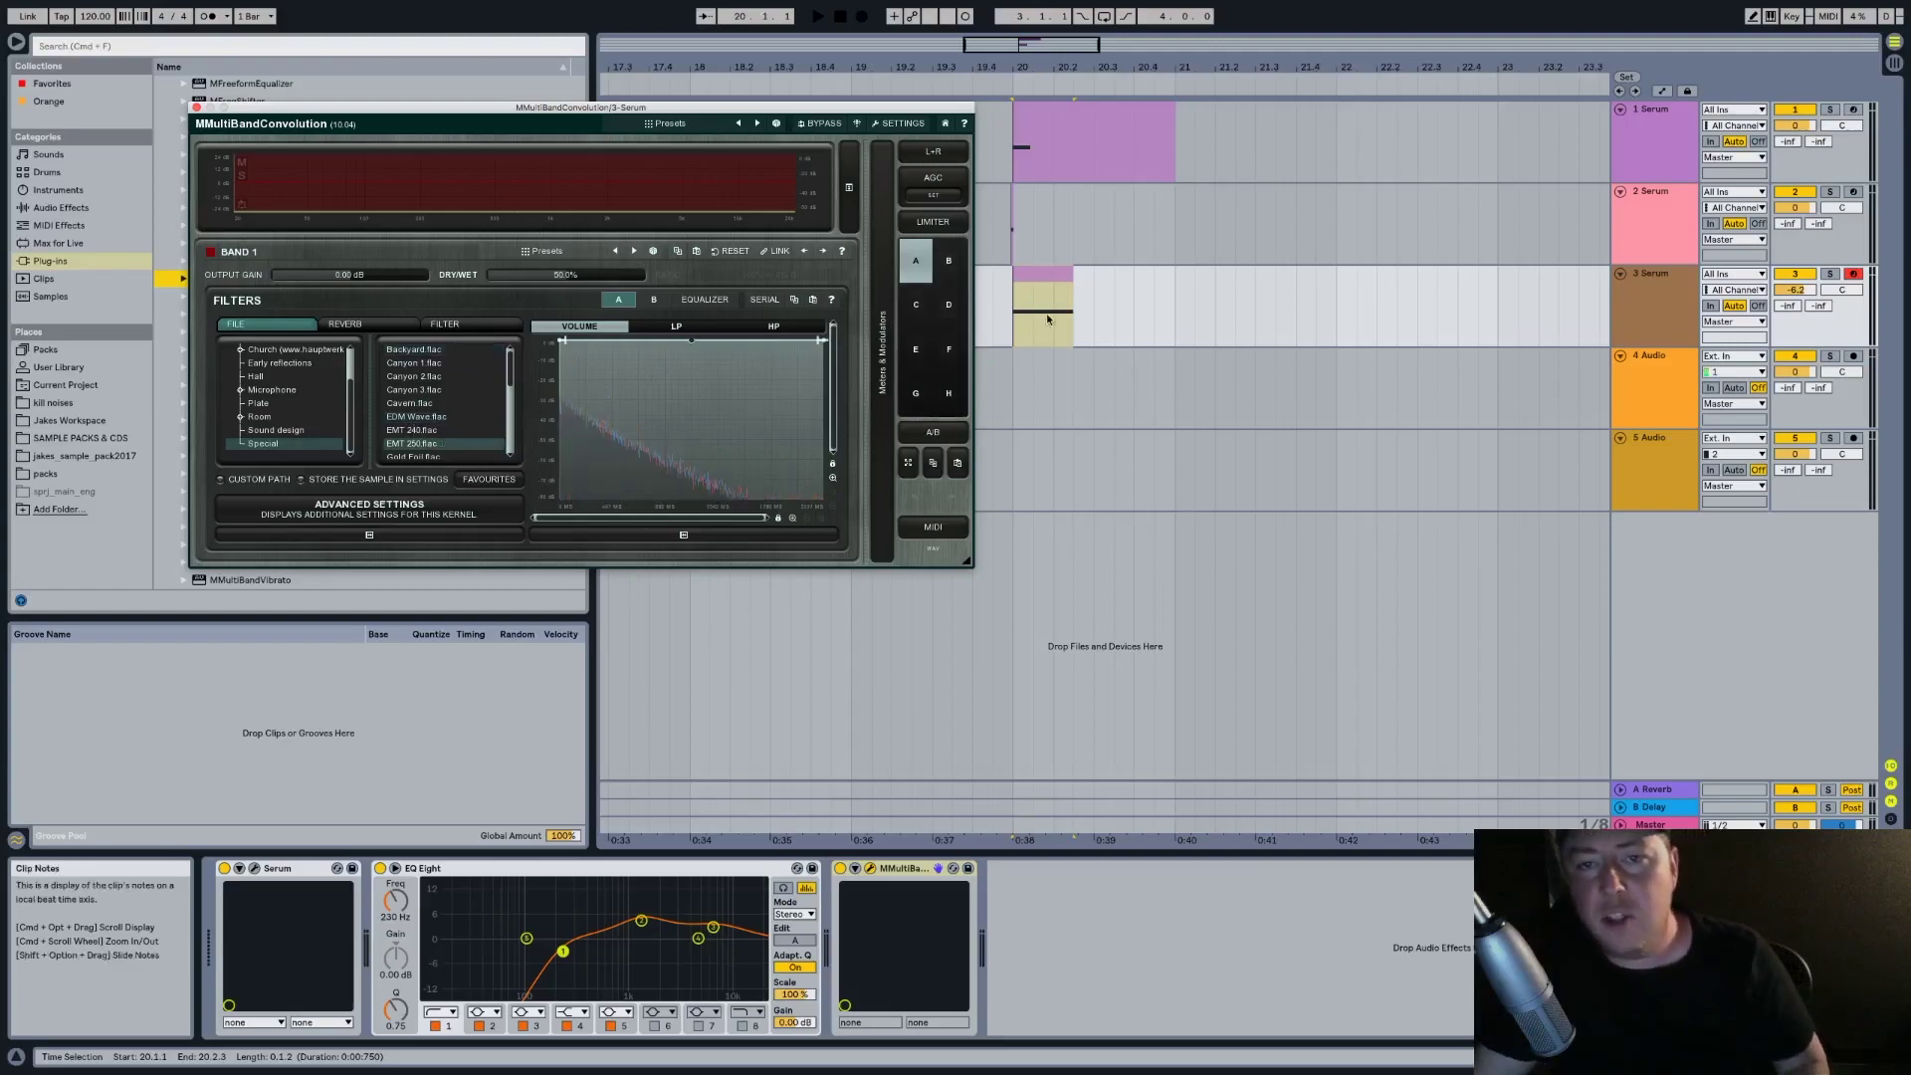
pyautogui.click(1049, 276)
pyautogui.press('space')
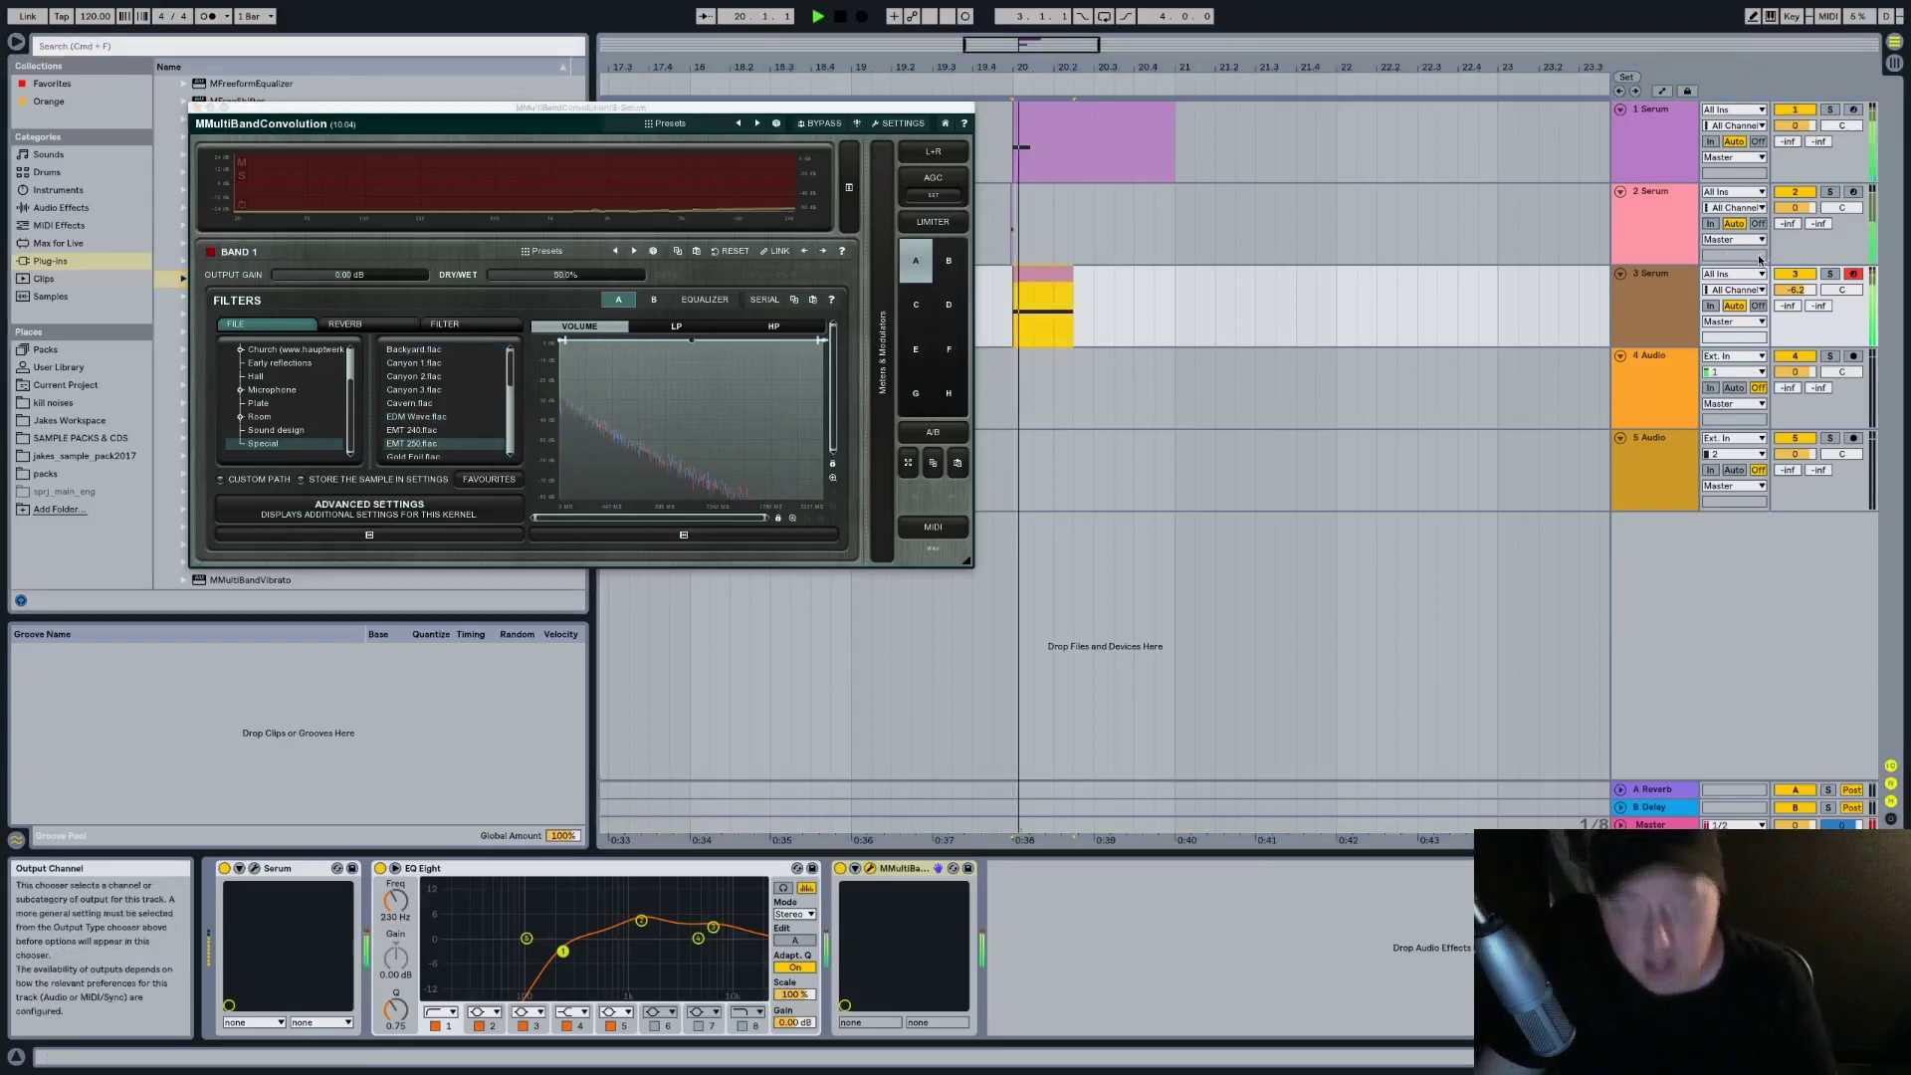
pyautogui.press('space')
# Solo the third Serum track and audition the Canyon 3.flac and Backyard.flac impulses
pyautogui.click(1829, 274)
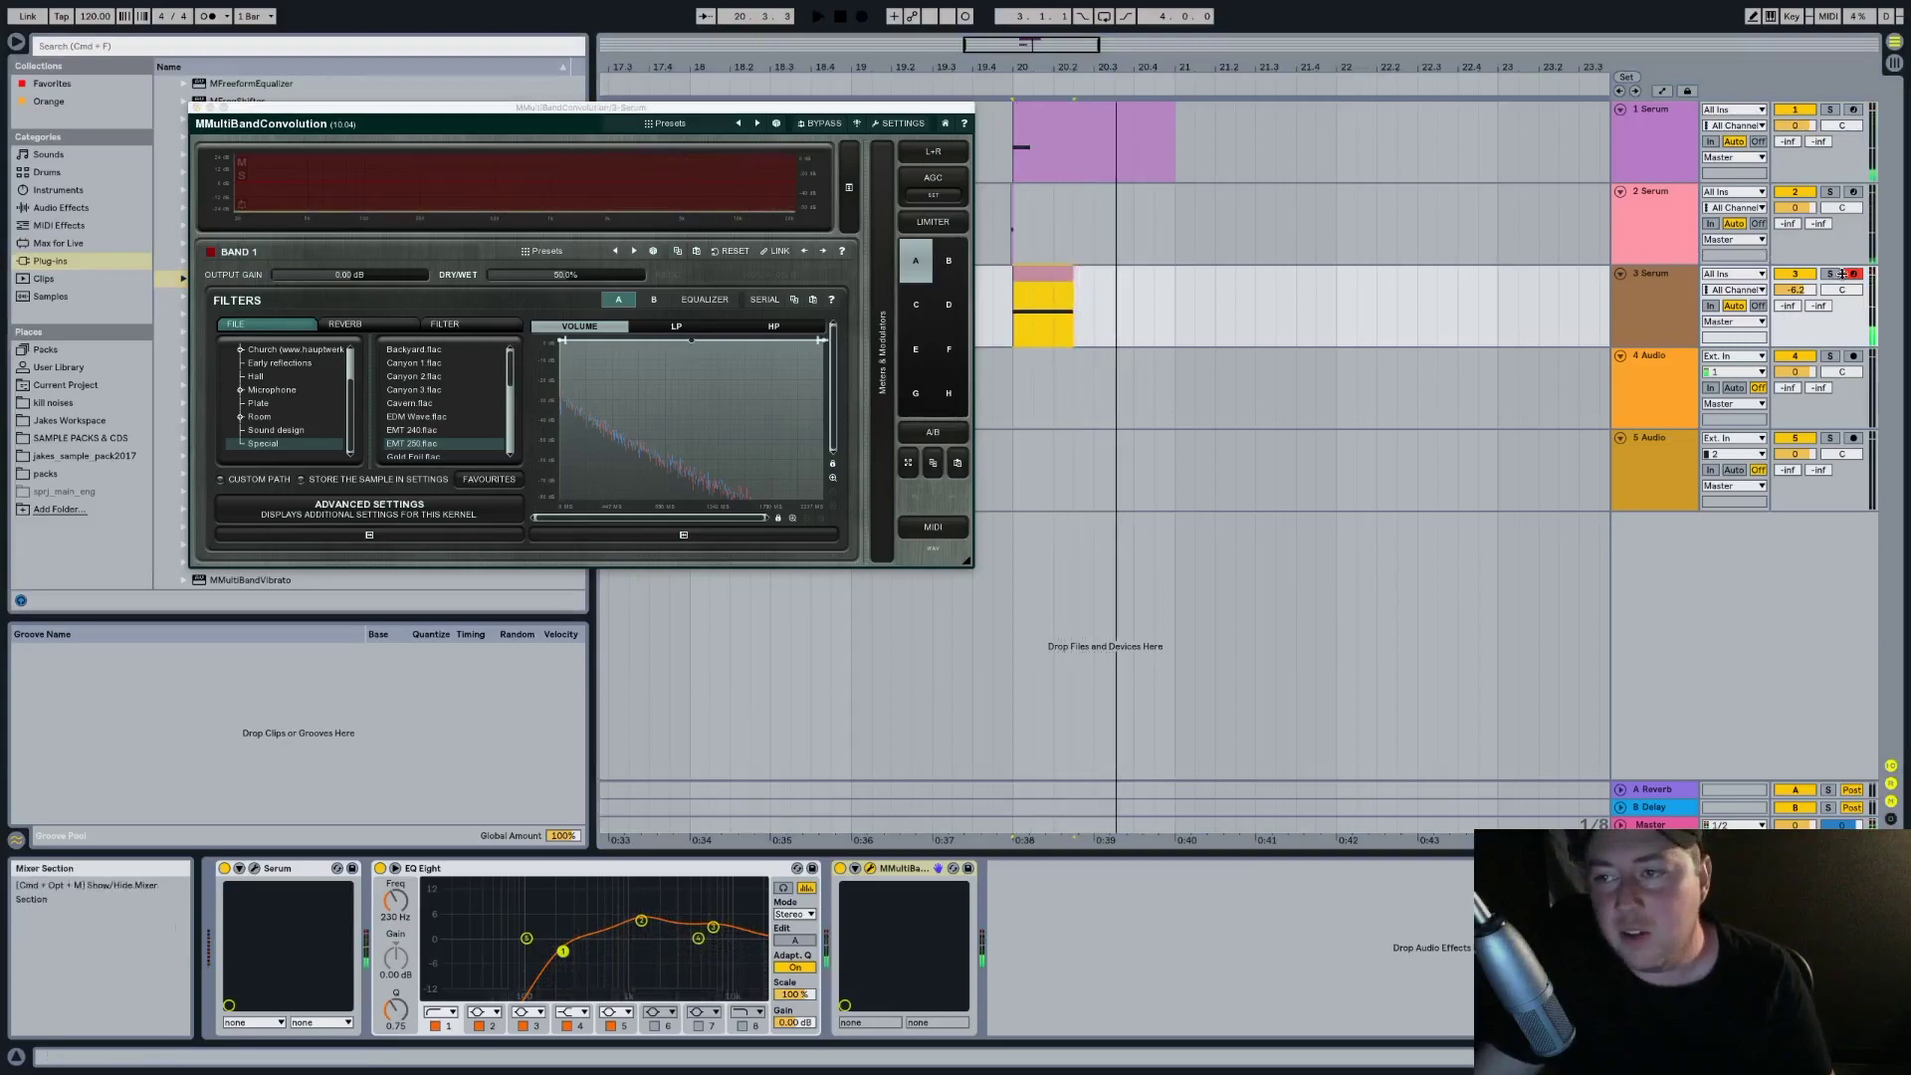
pyautogui.press('space')
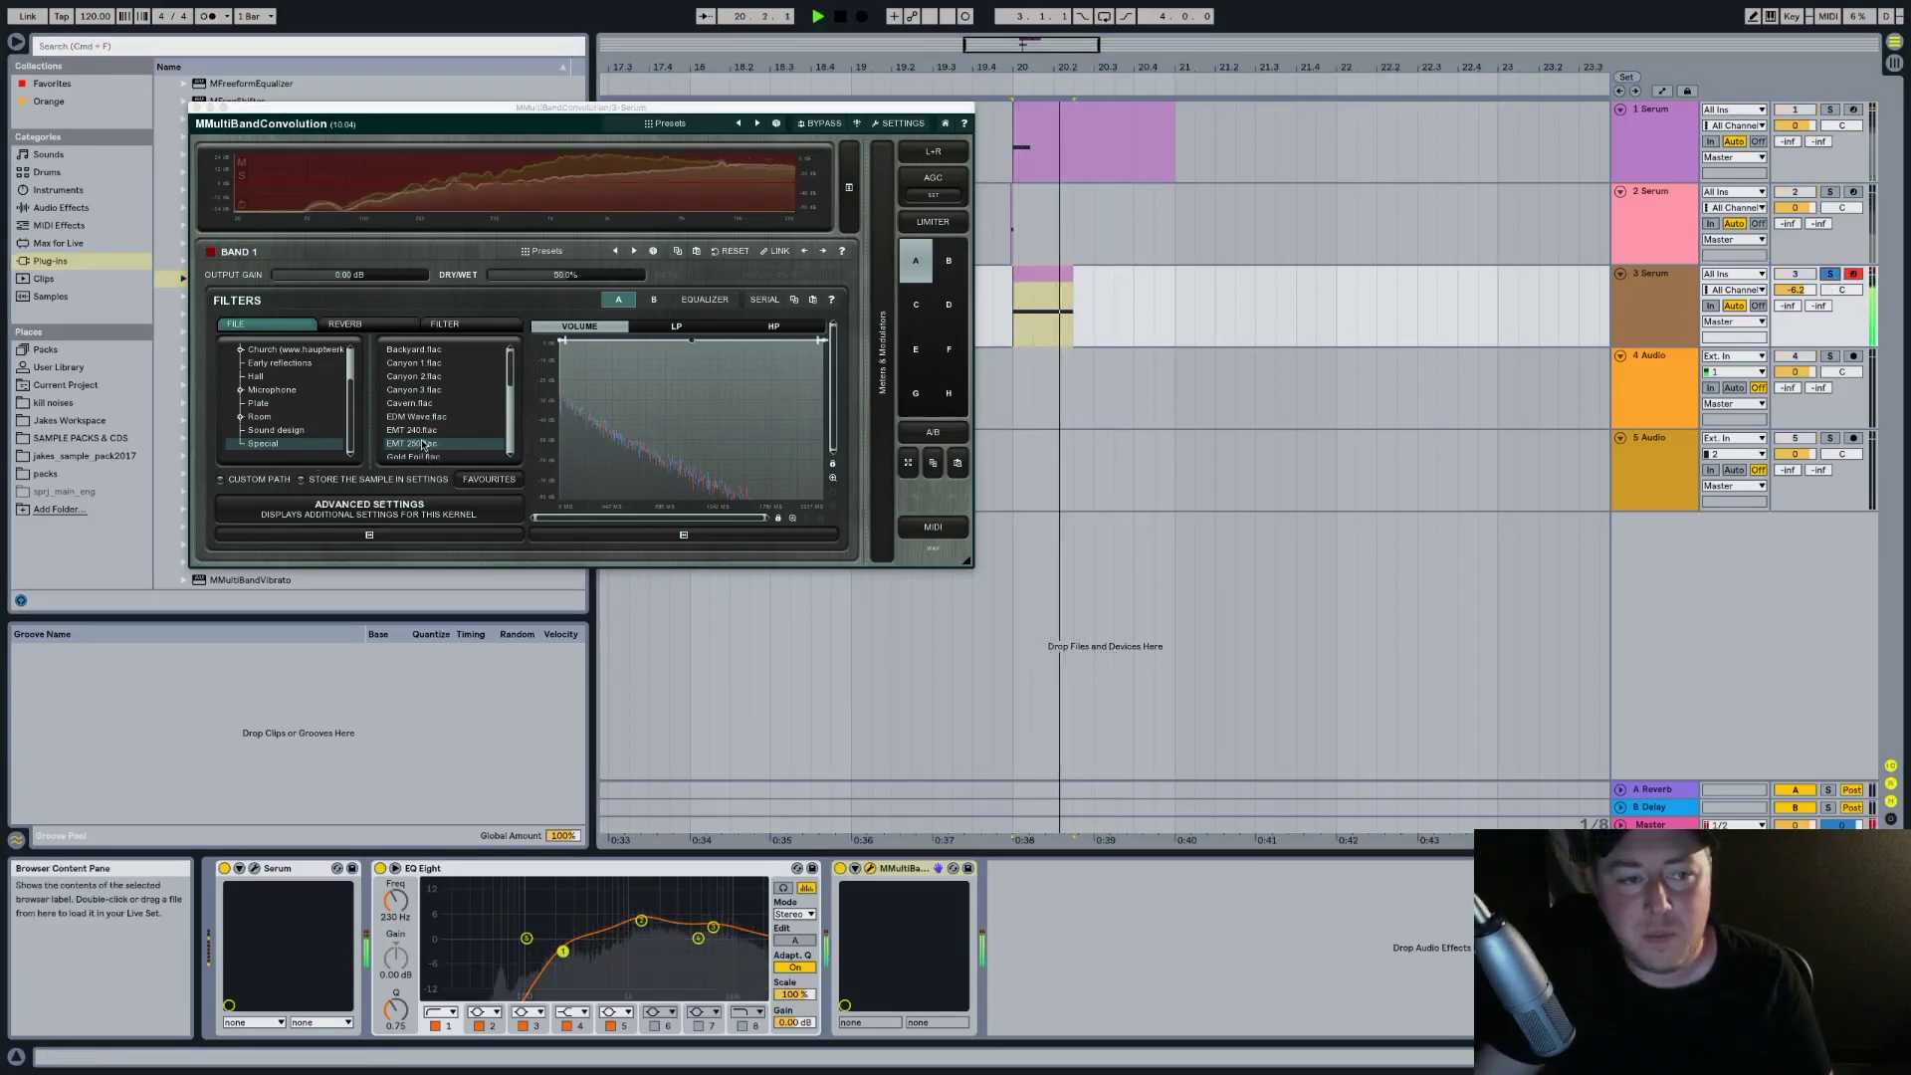
pyautogui.click(418, 389)
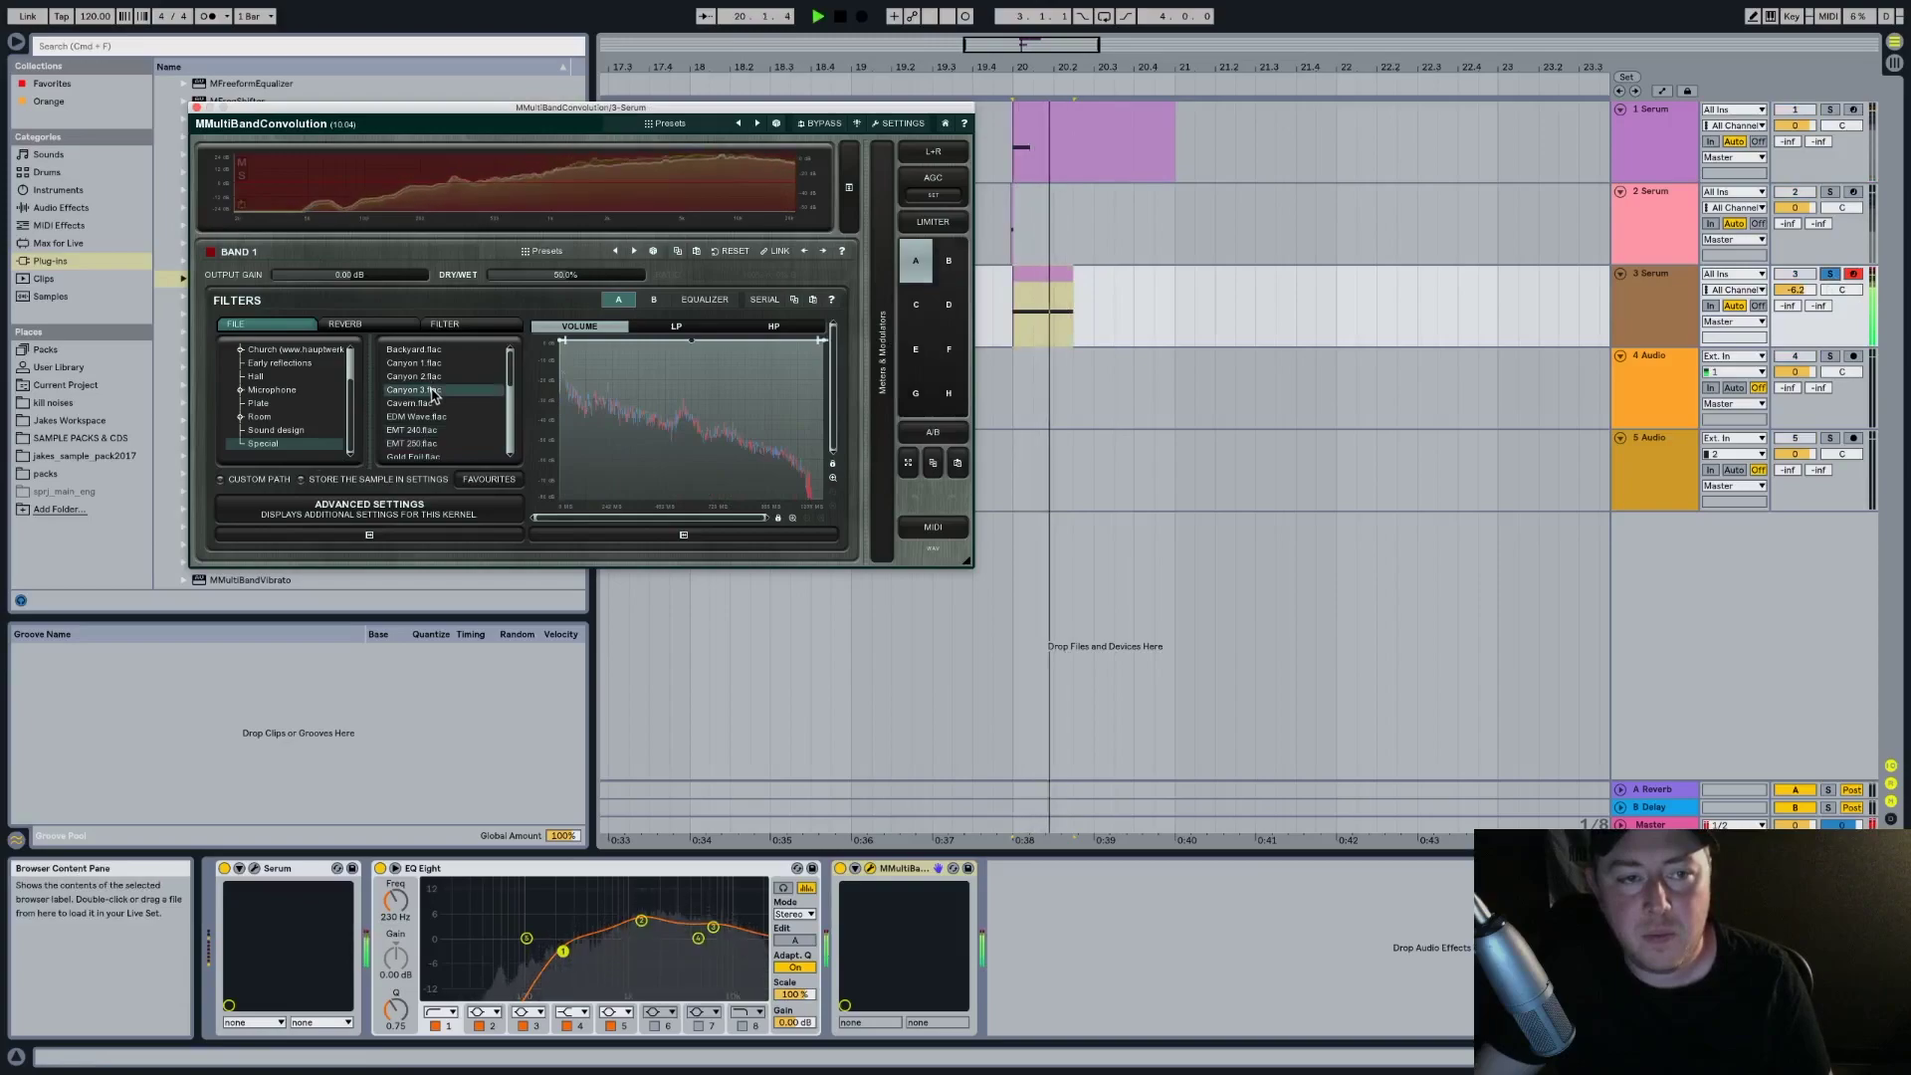
pyautogui.click(435, 352)
pyautogui.press('space')
pyautogui.press('space')
pyautogui.press('space')
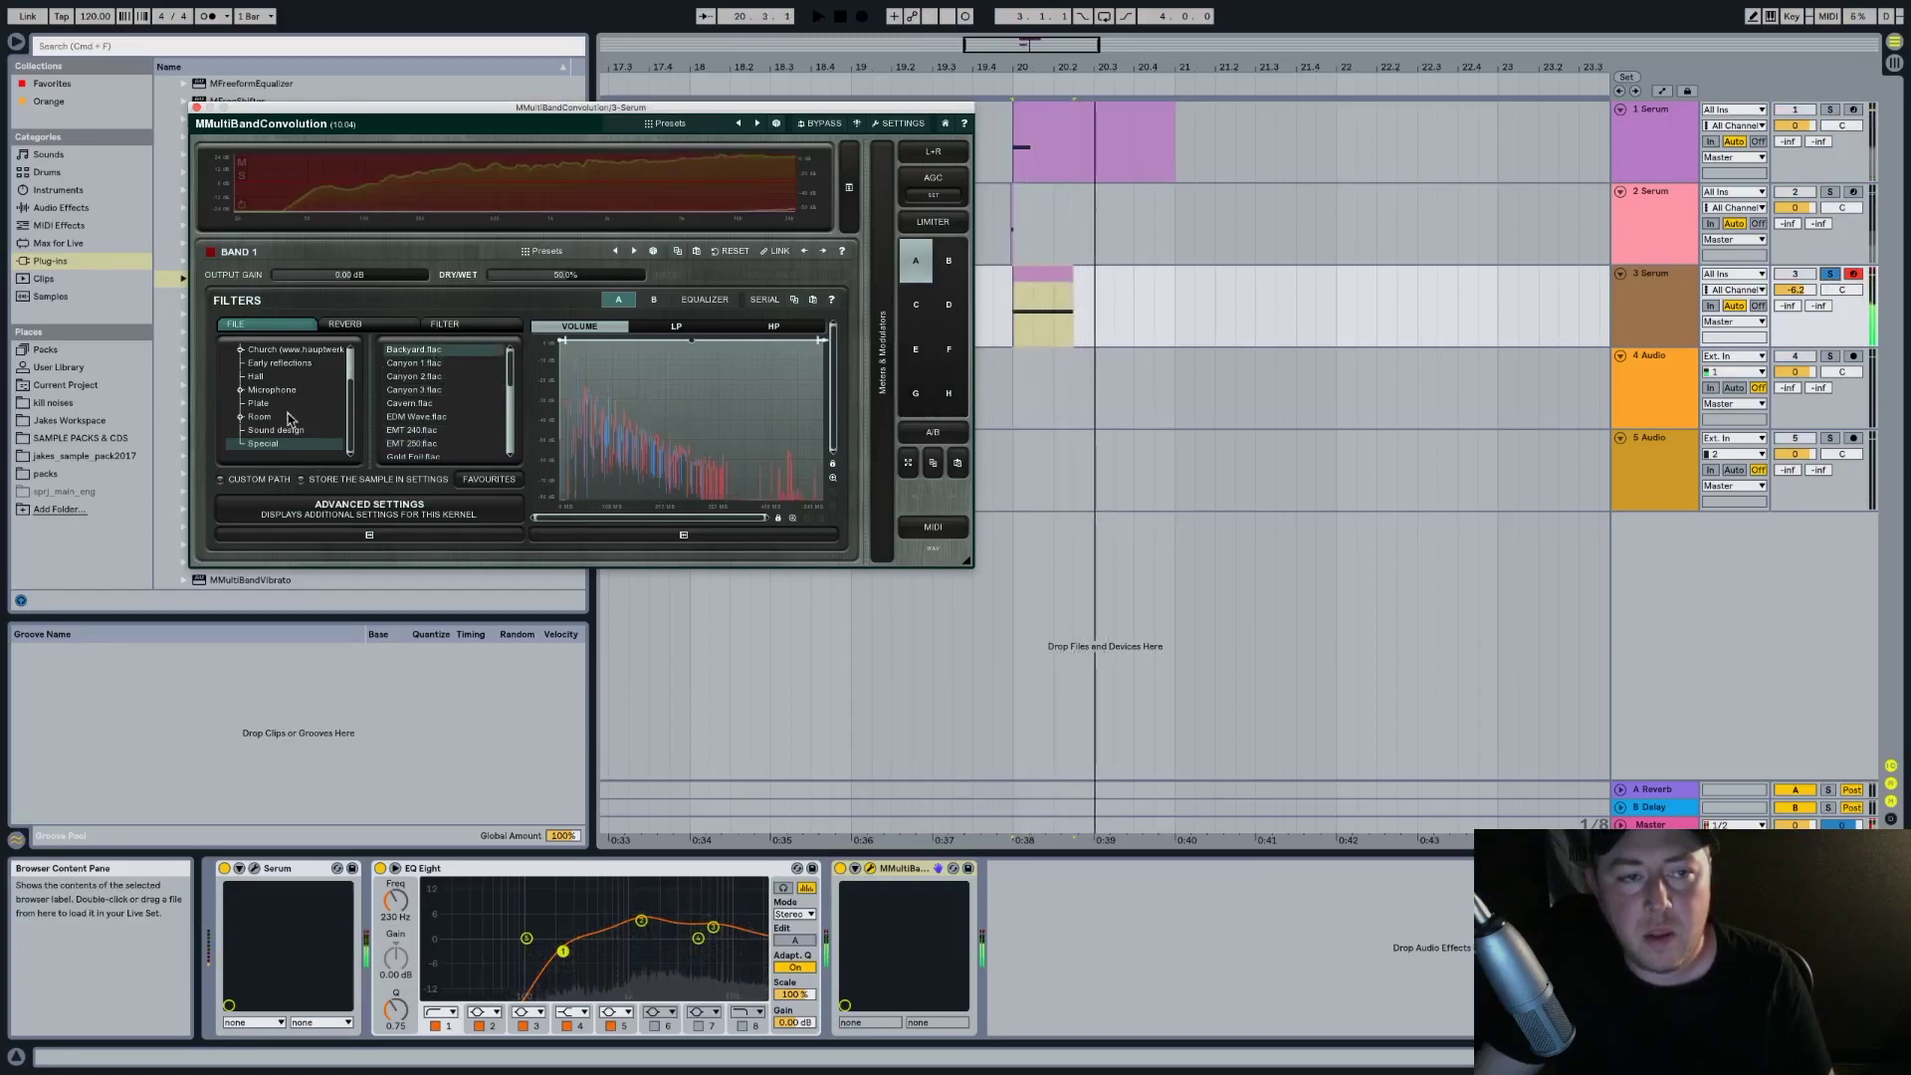
# Load Blade.flac from the Sound design folder, unsolo the third track and play back all layers
pyautogui.click(289, 428)
pyautogui.click(400, 415)
pyautogui.press('space')
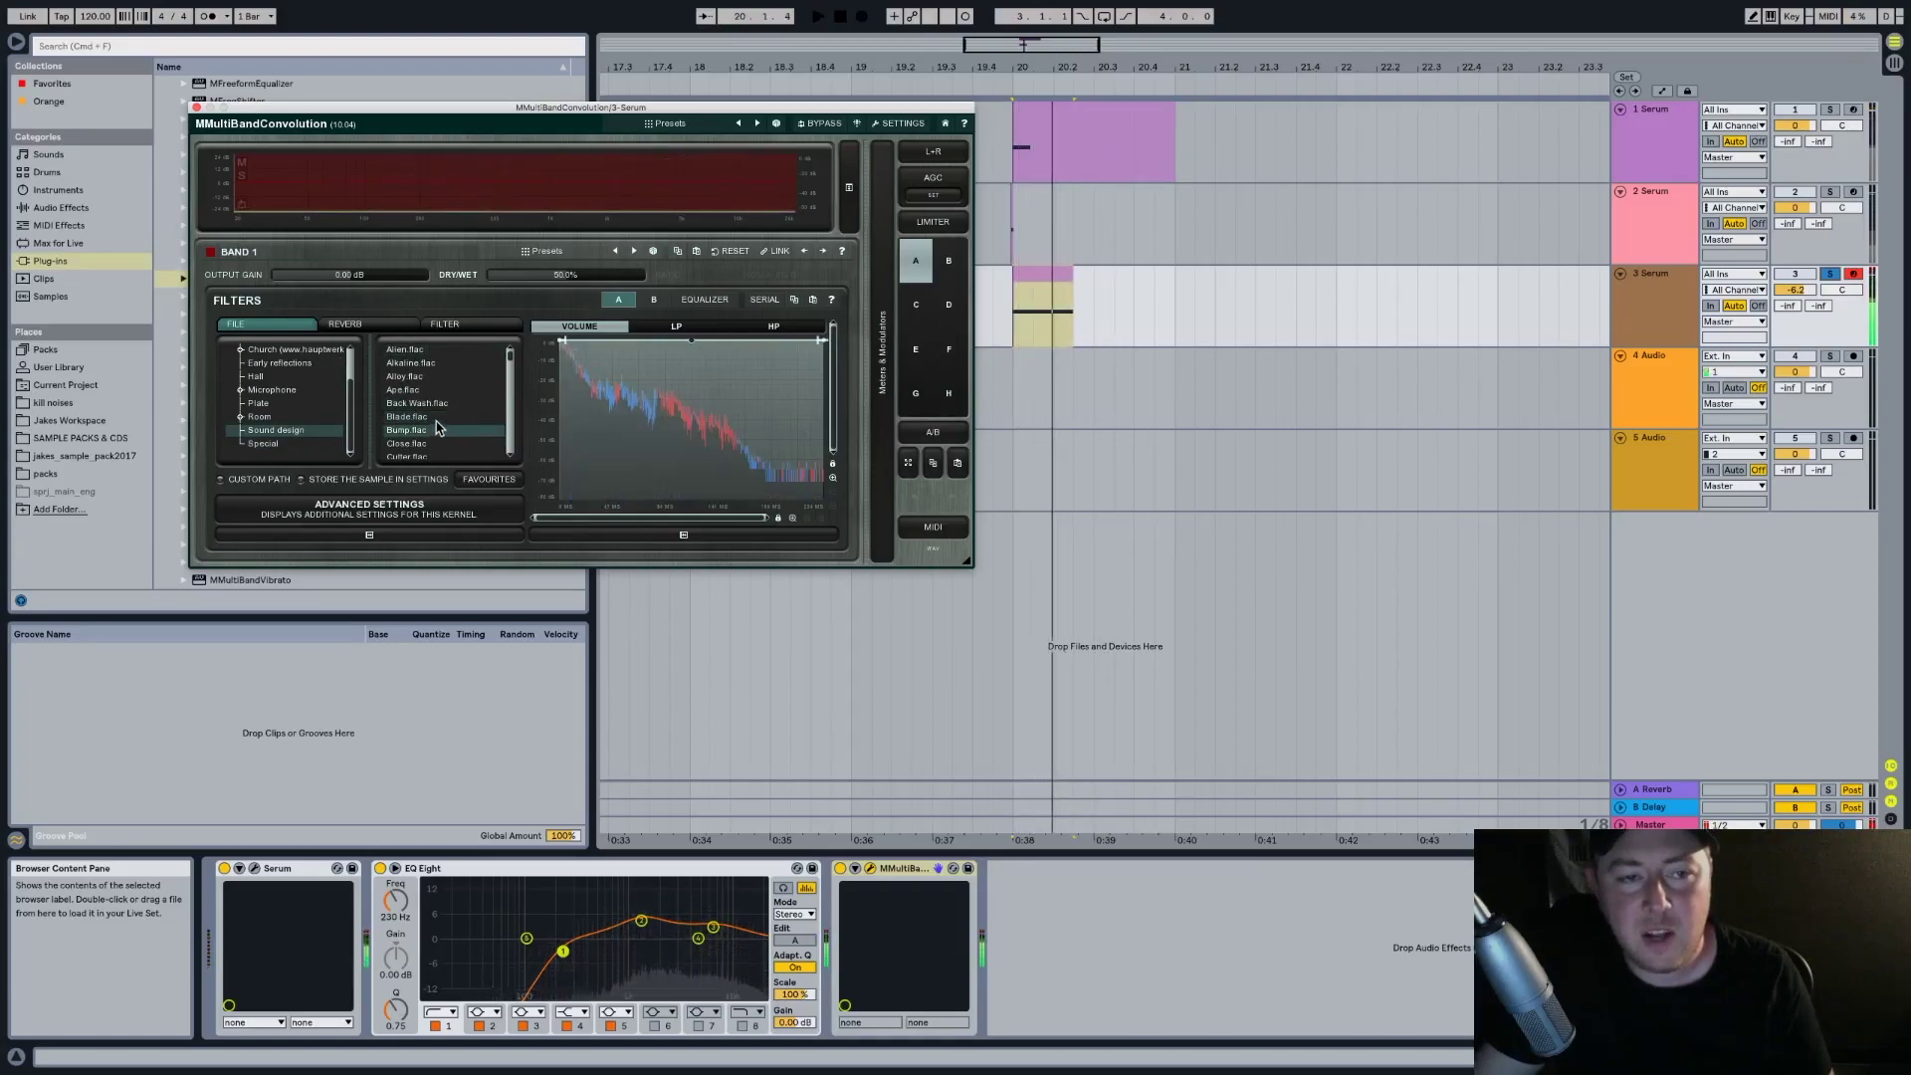
pyautogui.click(1830, 273)
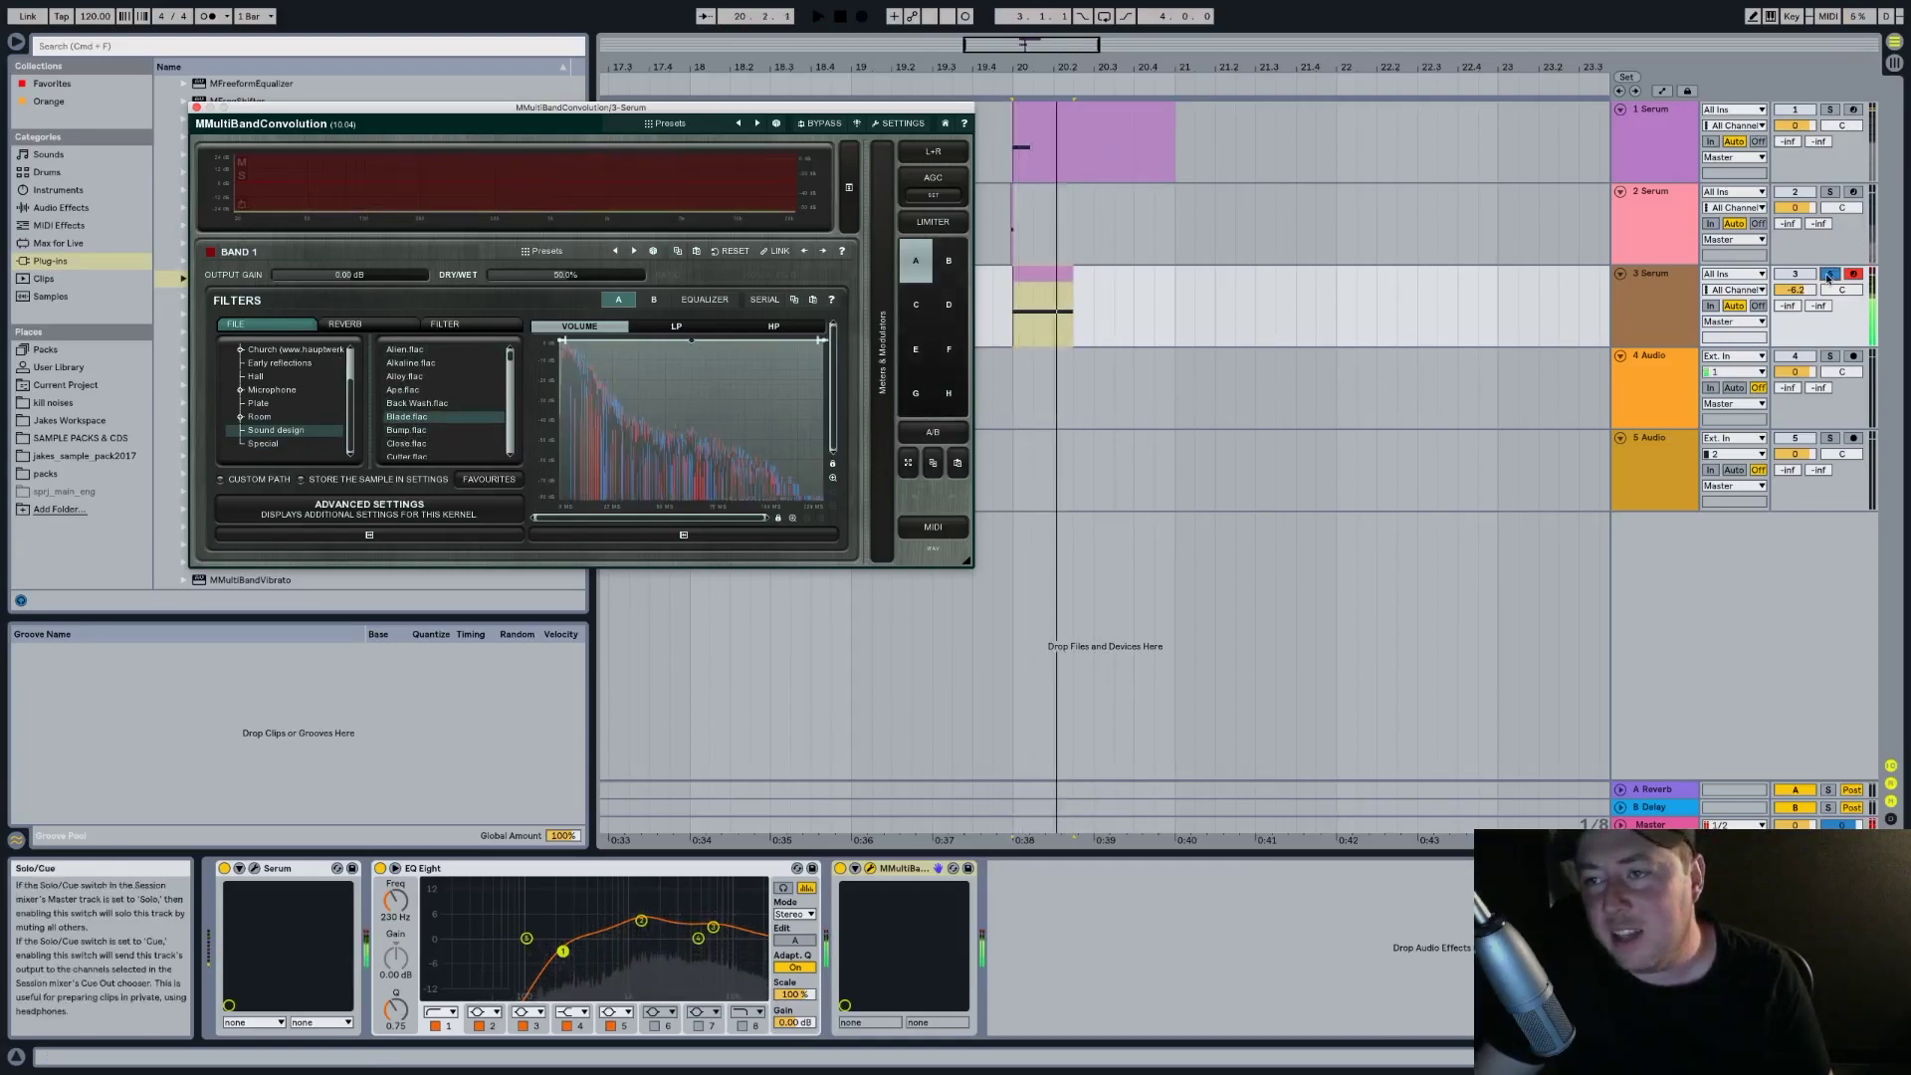
pyautogui.click(1005, 286)
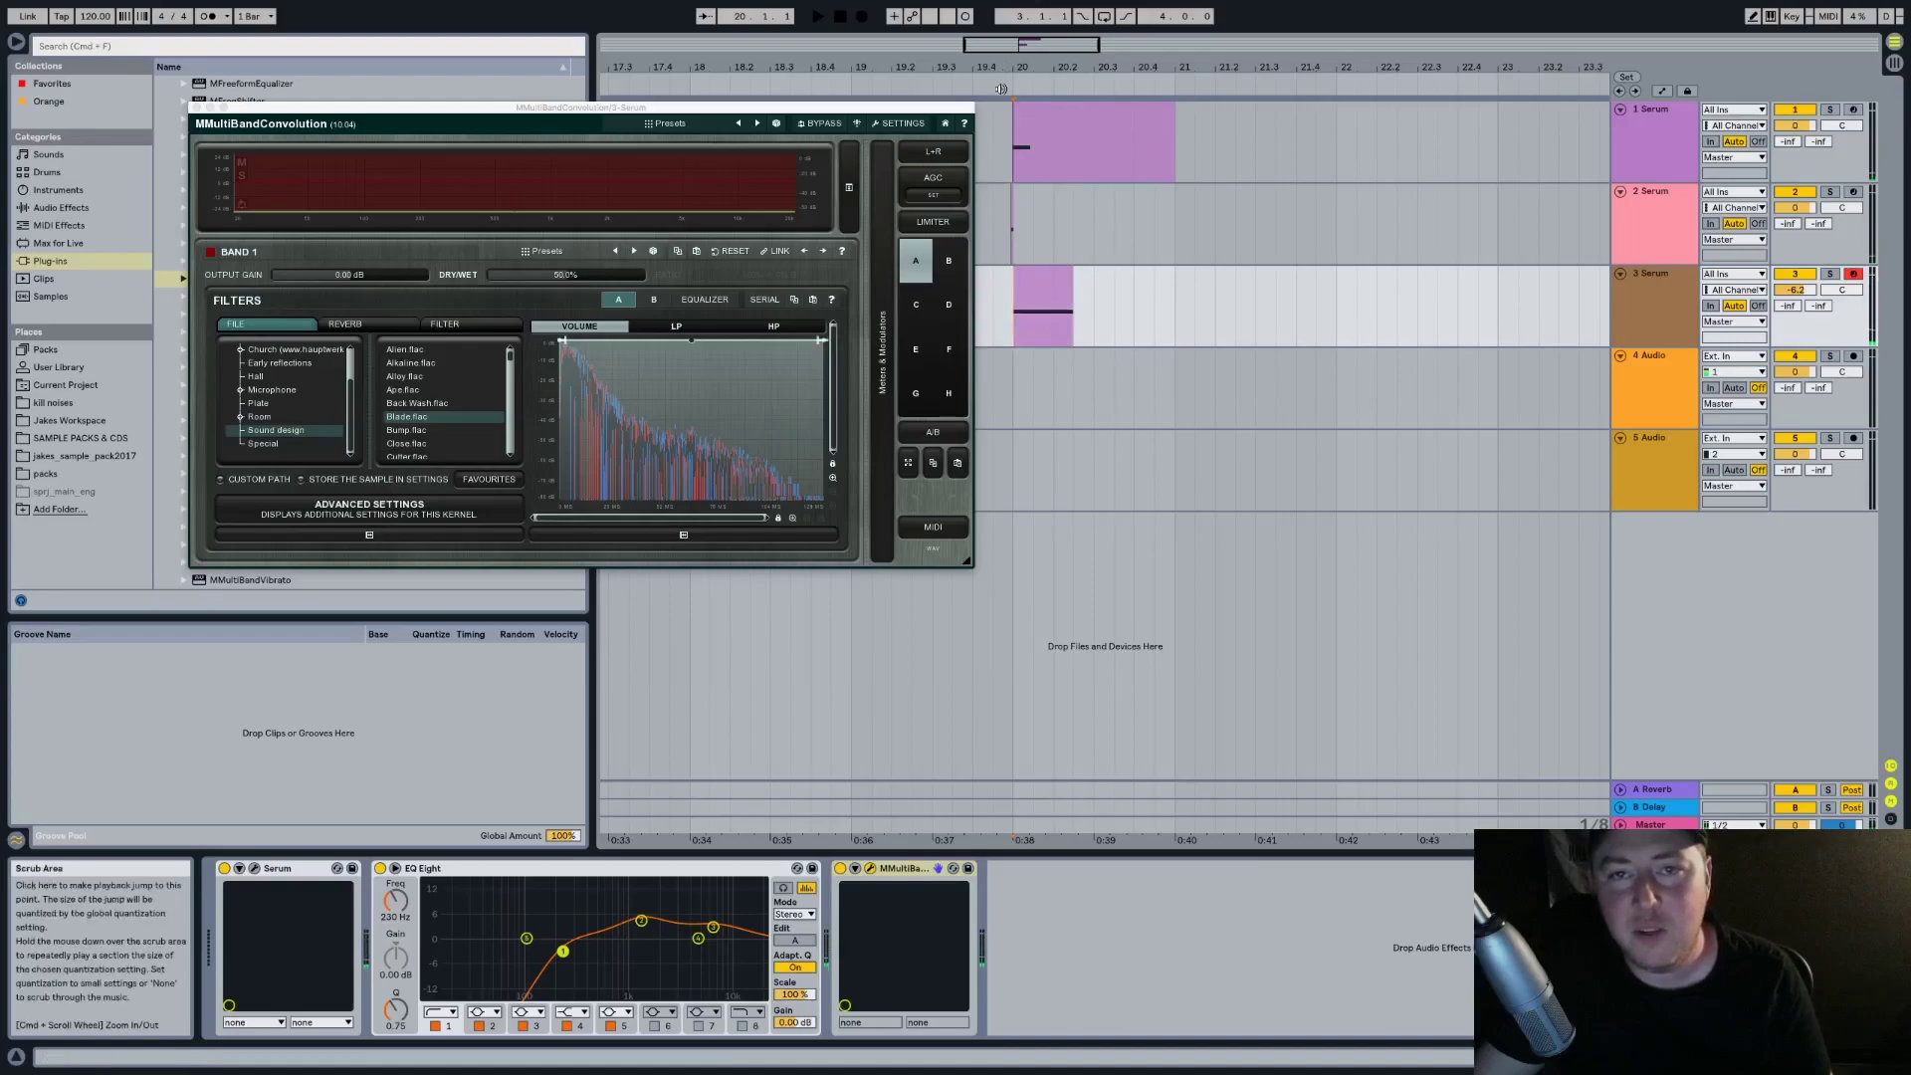
pyautogui.press('space')
pyautogui.press('space')
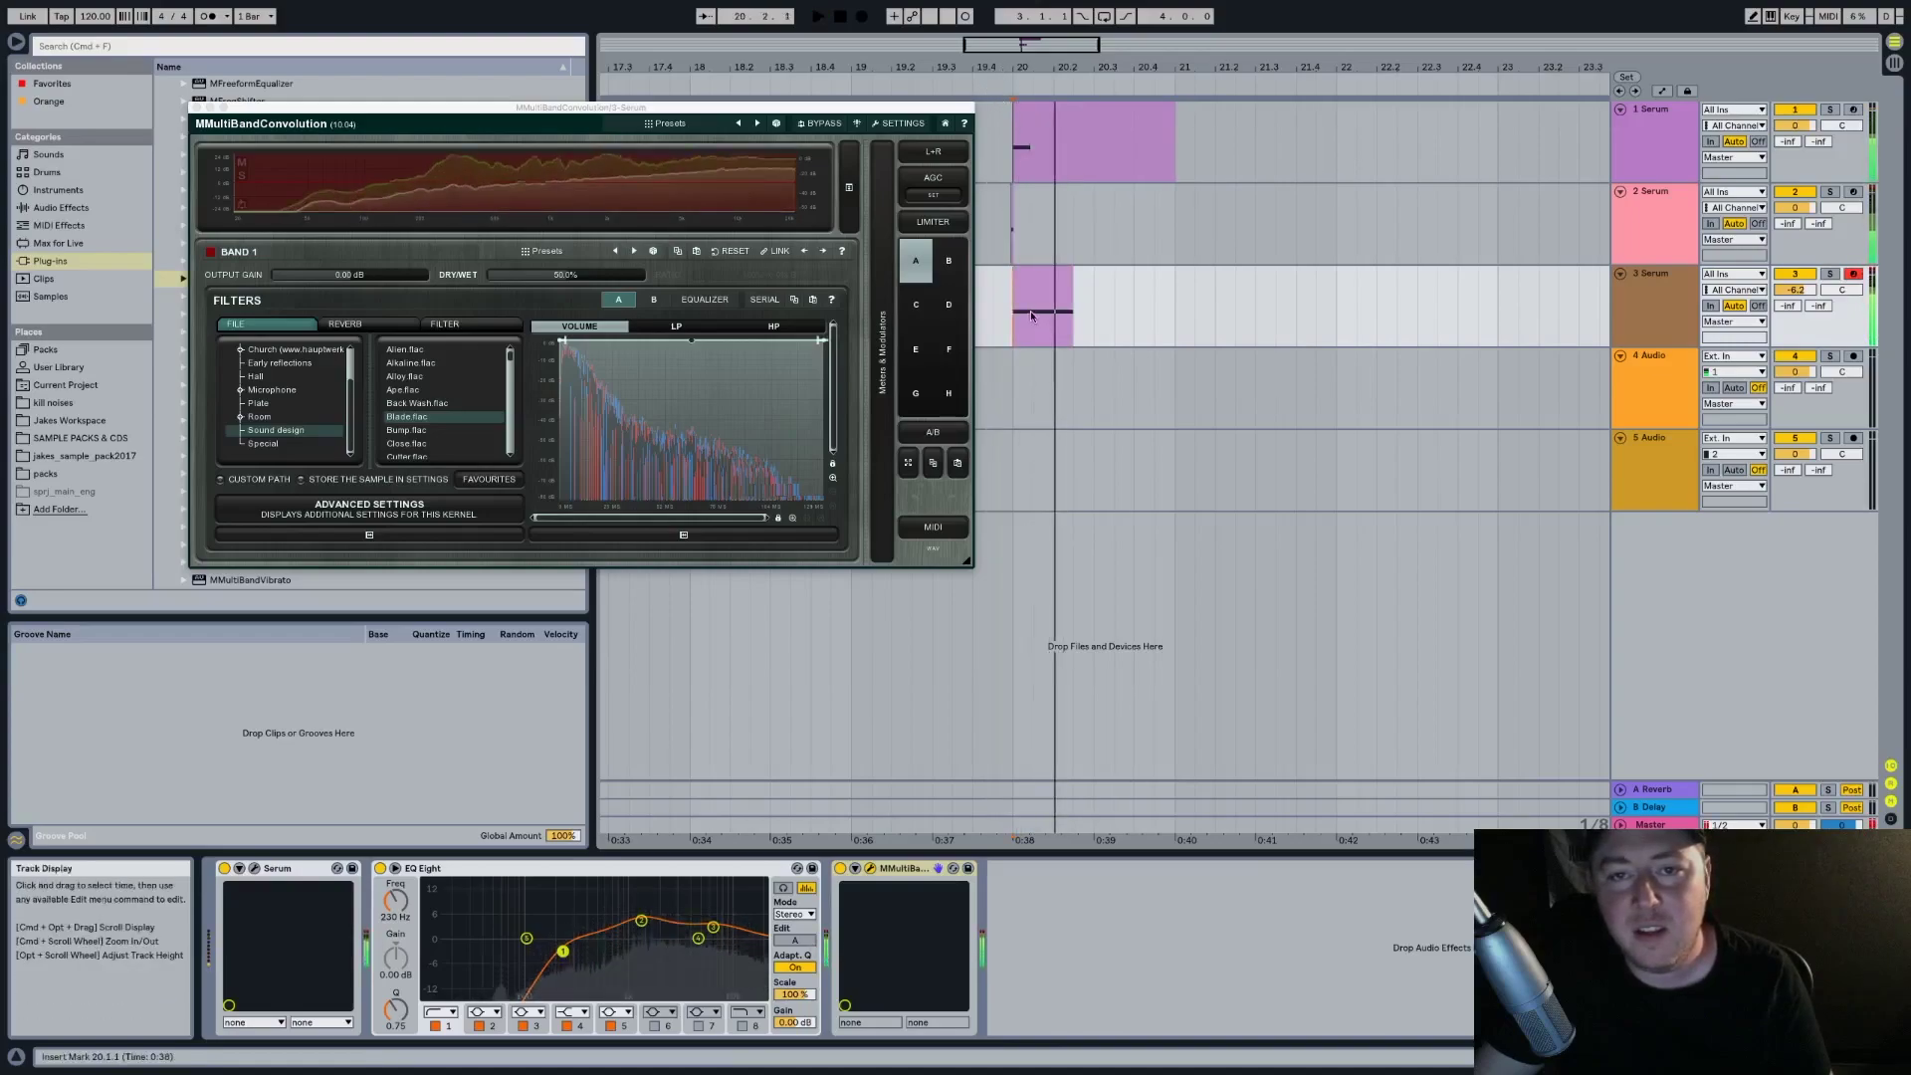
# Audition the Ape.flac and Alloy.flac impulses with all layers, starting playback just before bar 20
pyautogui.click(1054, 296)
pyautogui.click(452, 389)
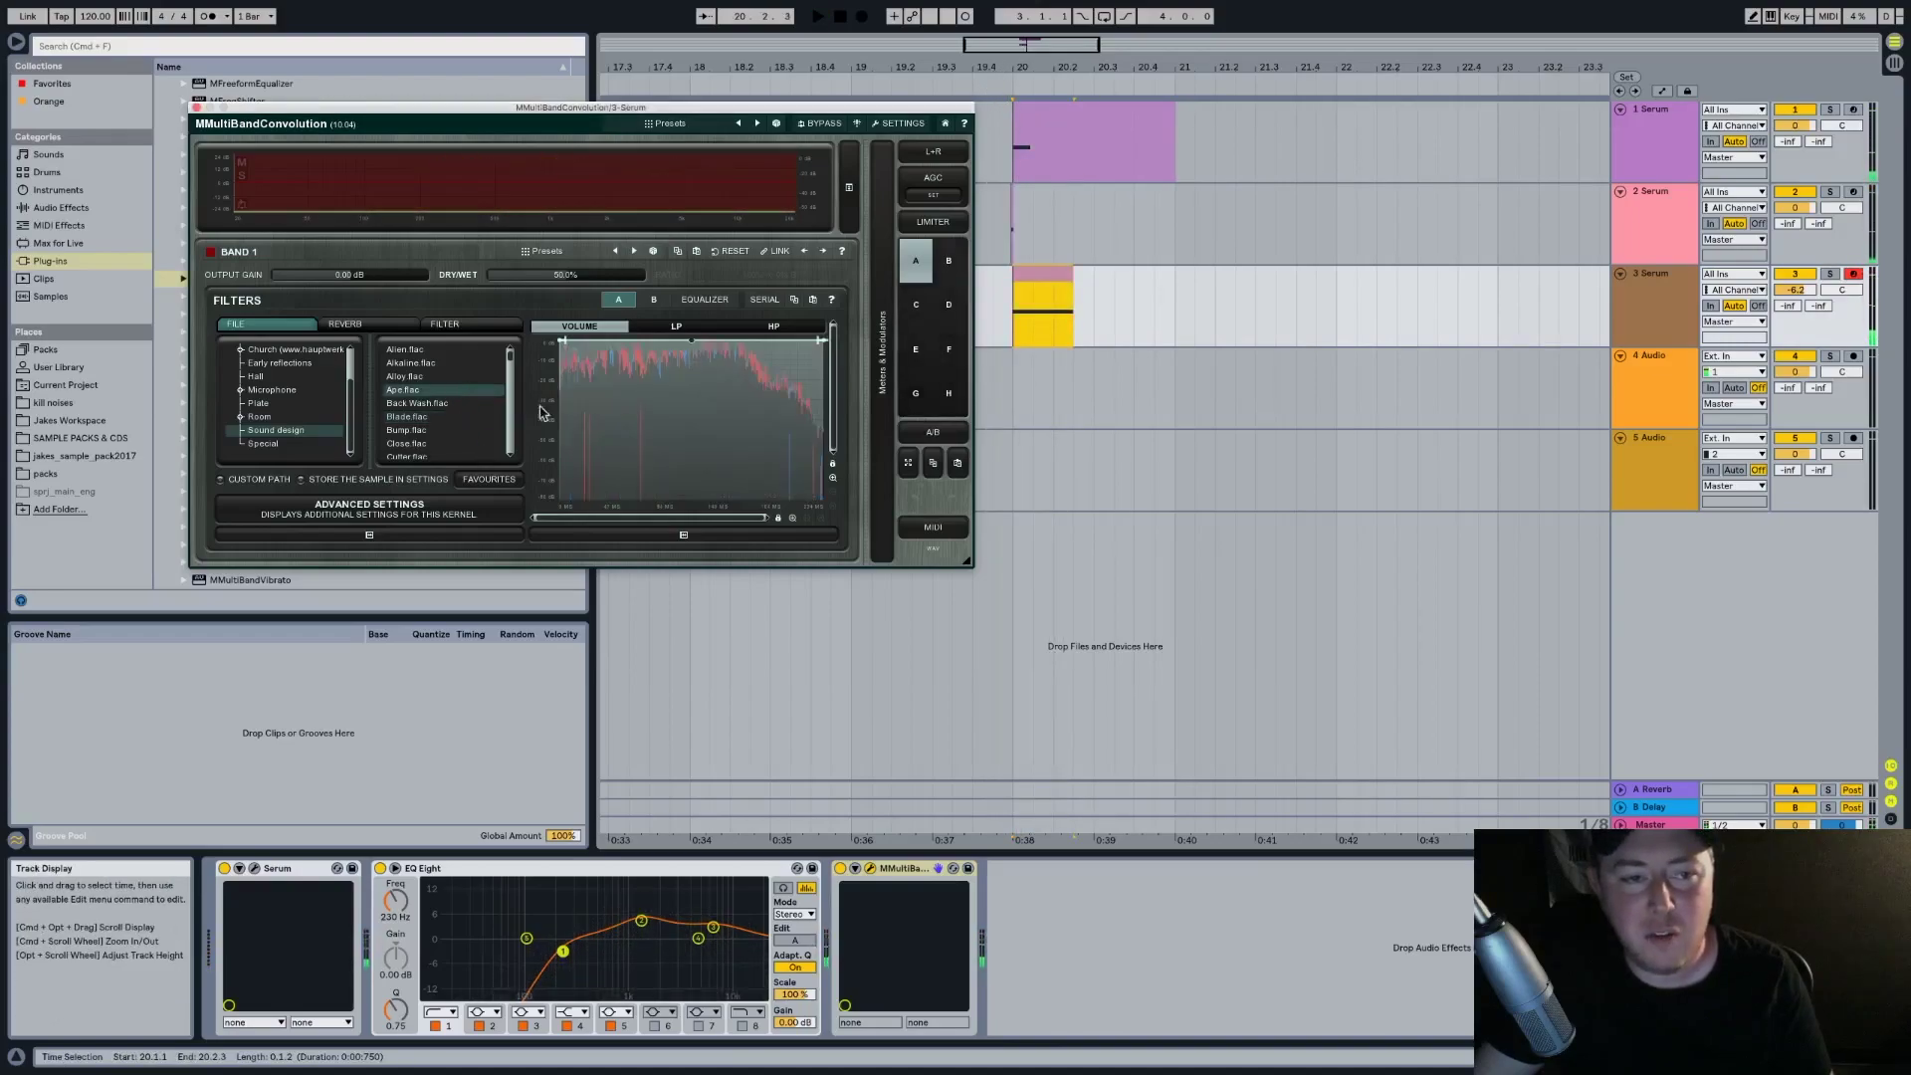
pyautogui.click(1002, 315)
pyautogui.press('space')
pyautogui.press('space')
pyautogui.click(448, 376)
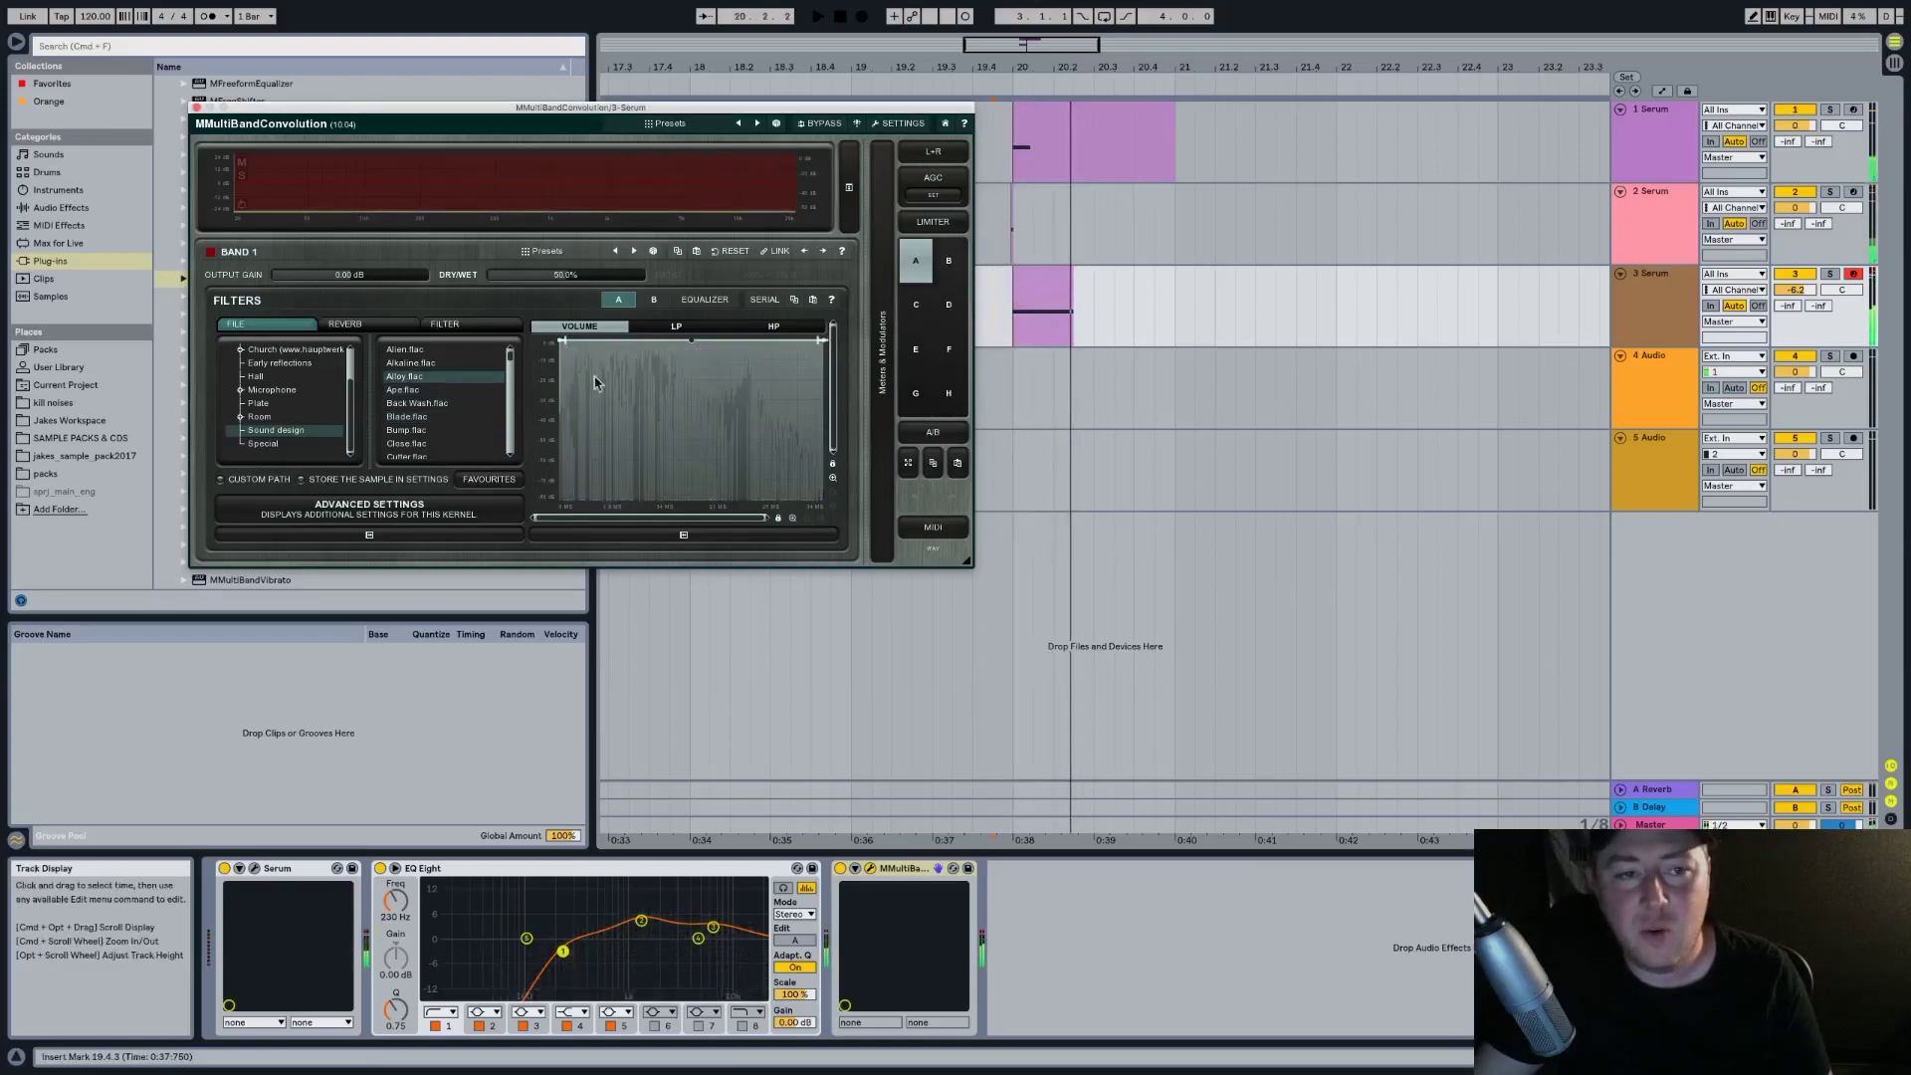
pyautogui.press('space')
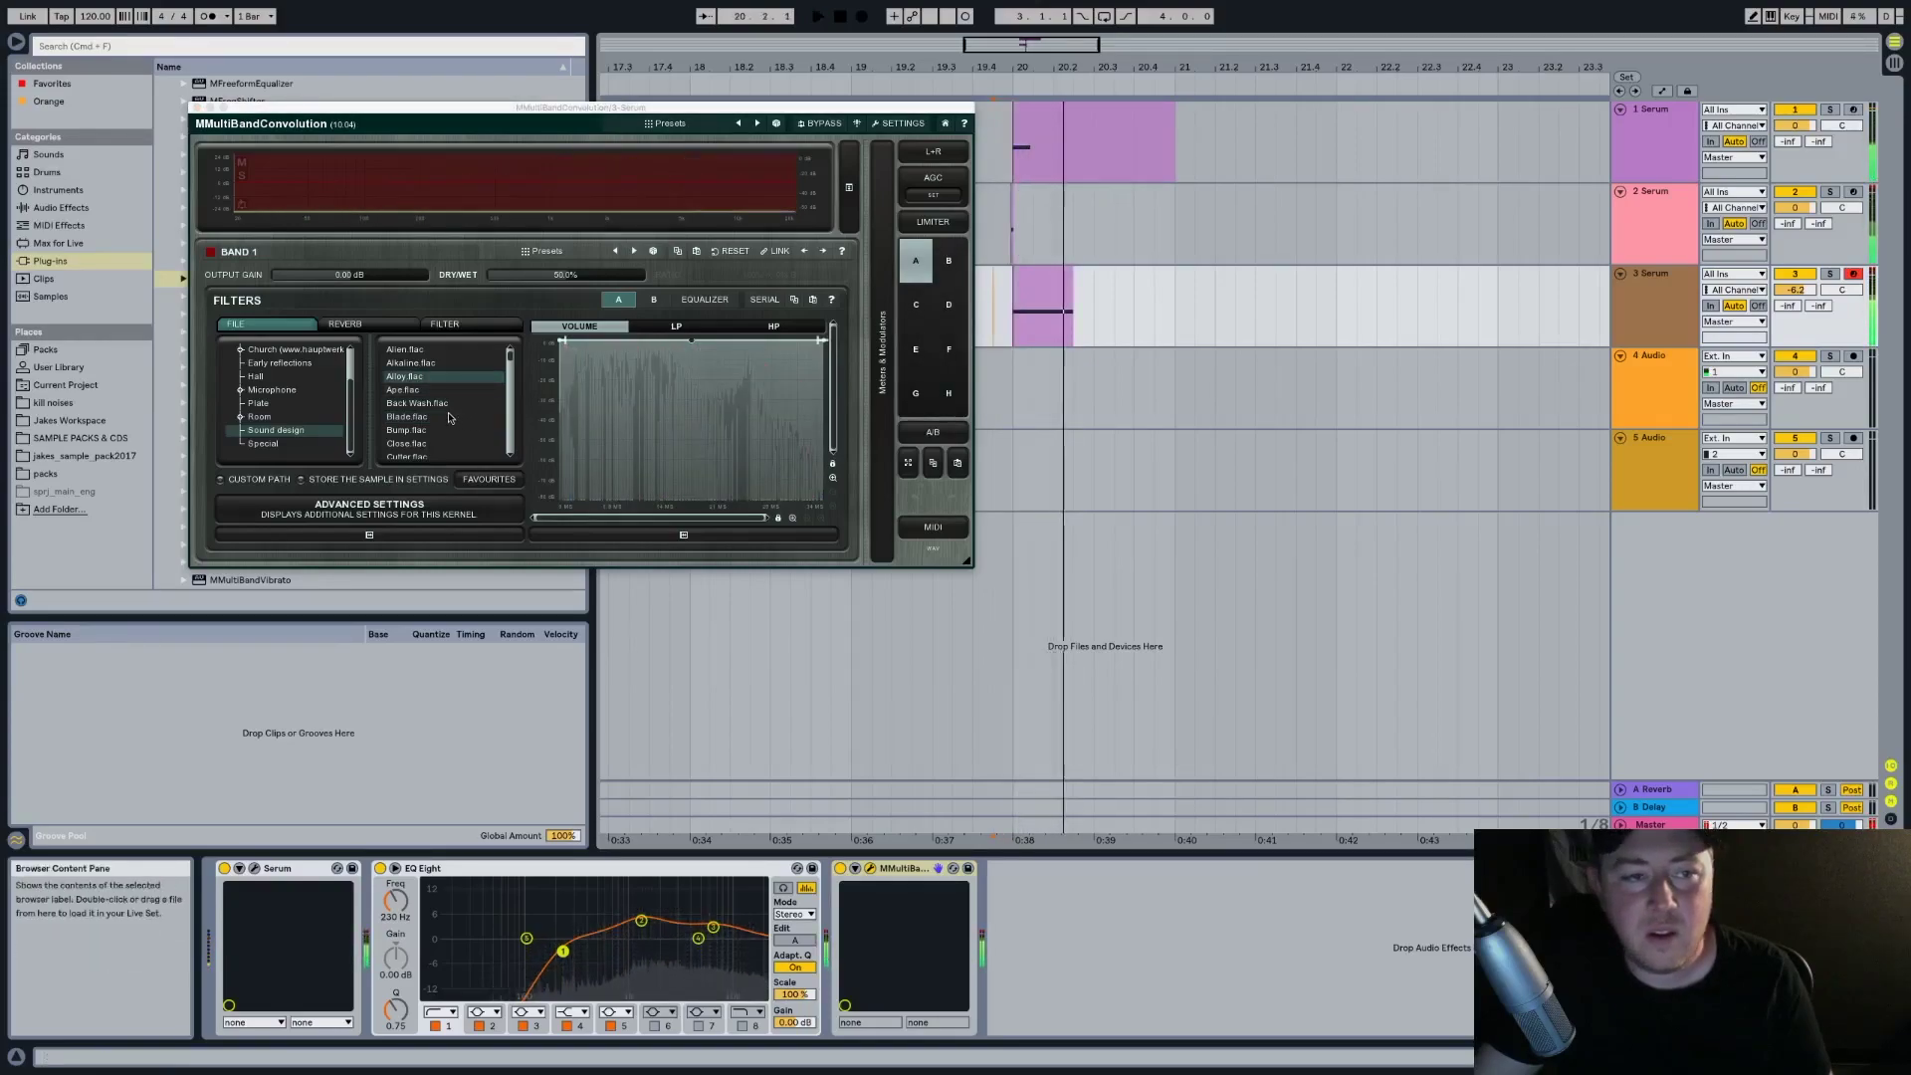
# Return to the Special folder and compare the EMT 240.flac and EMT 250.flac impulses during playback
pyautogui.click(264, 444)
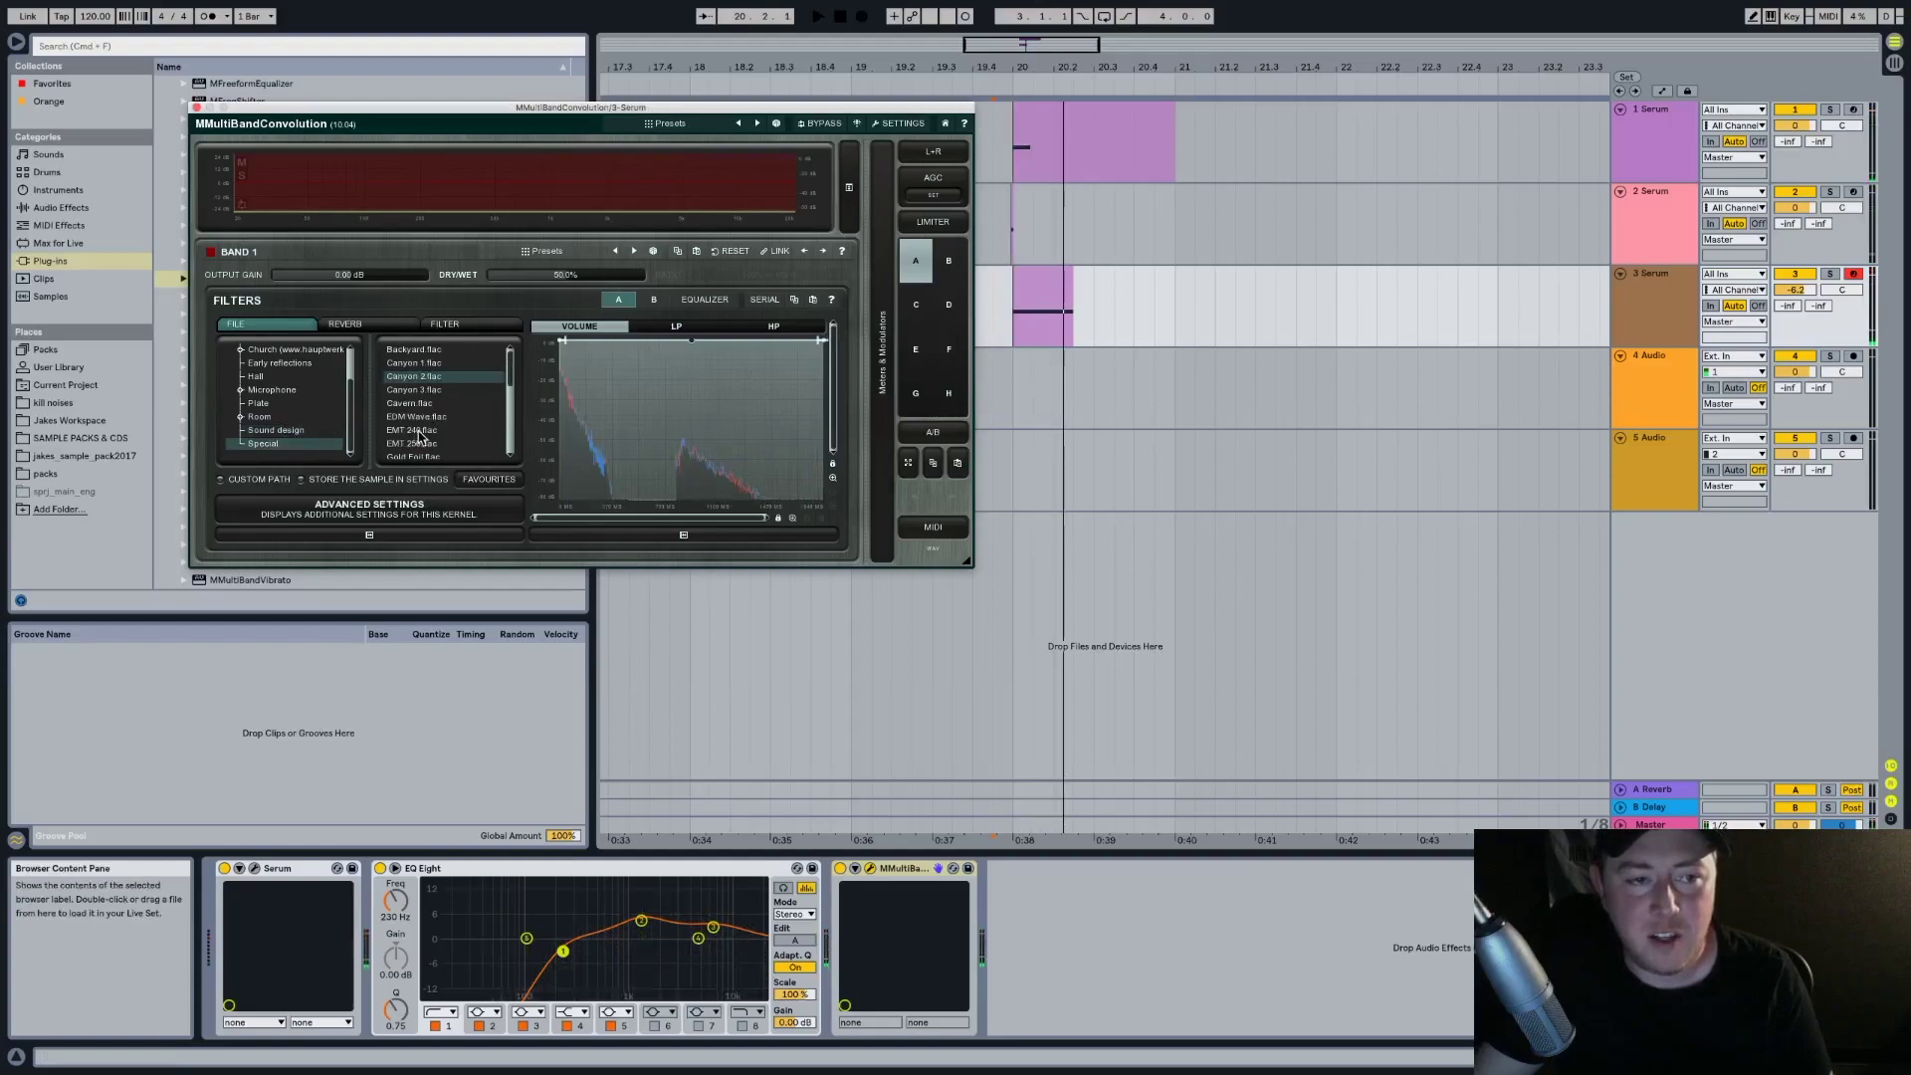
pyautogui.click(411, 430)
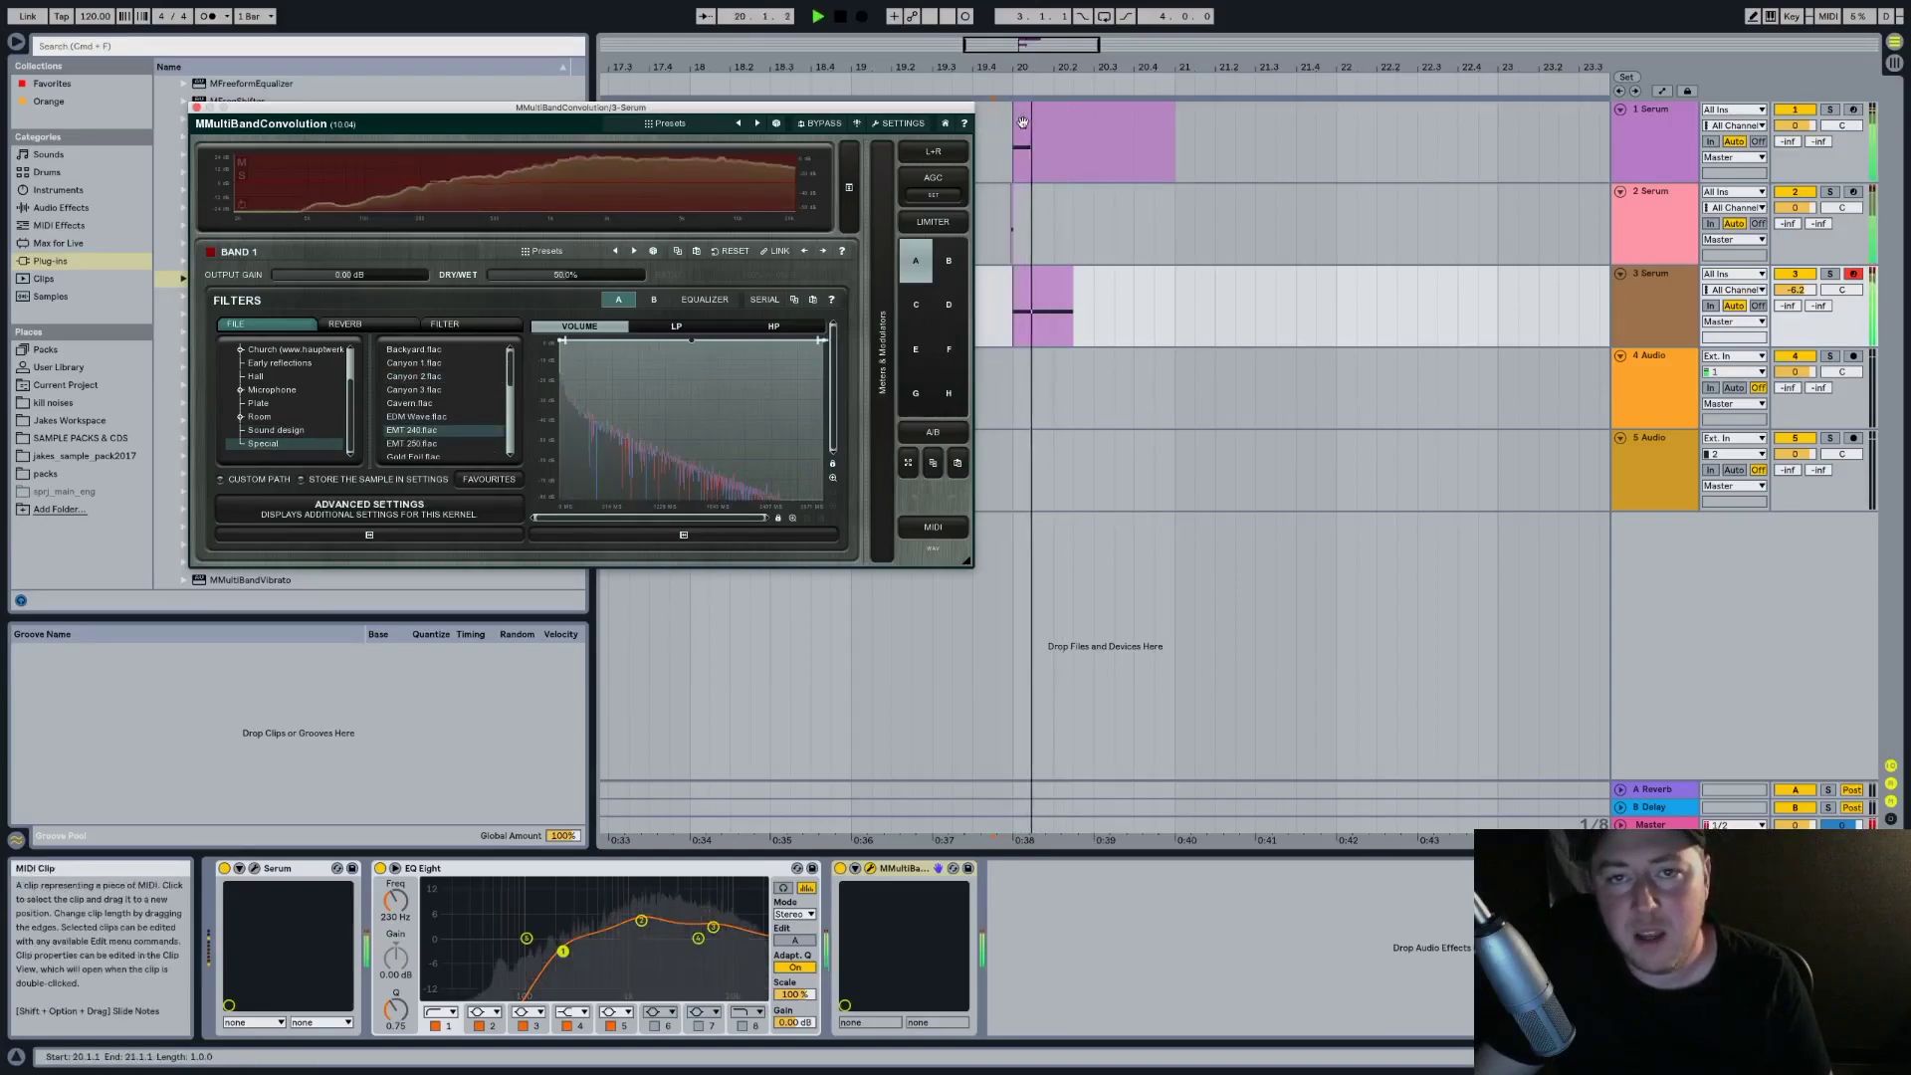
pyautogui.press('space')
pyautogui.press('space')
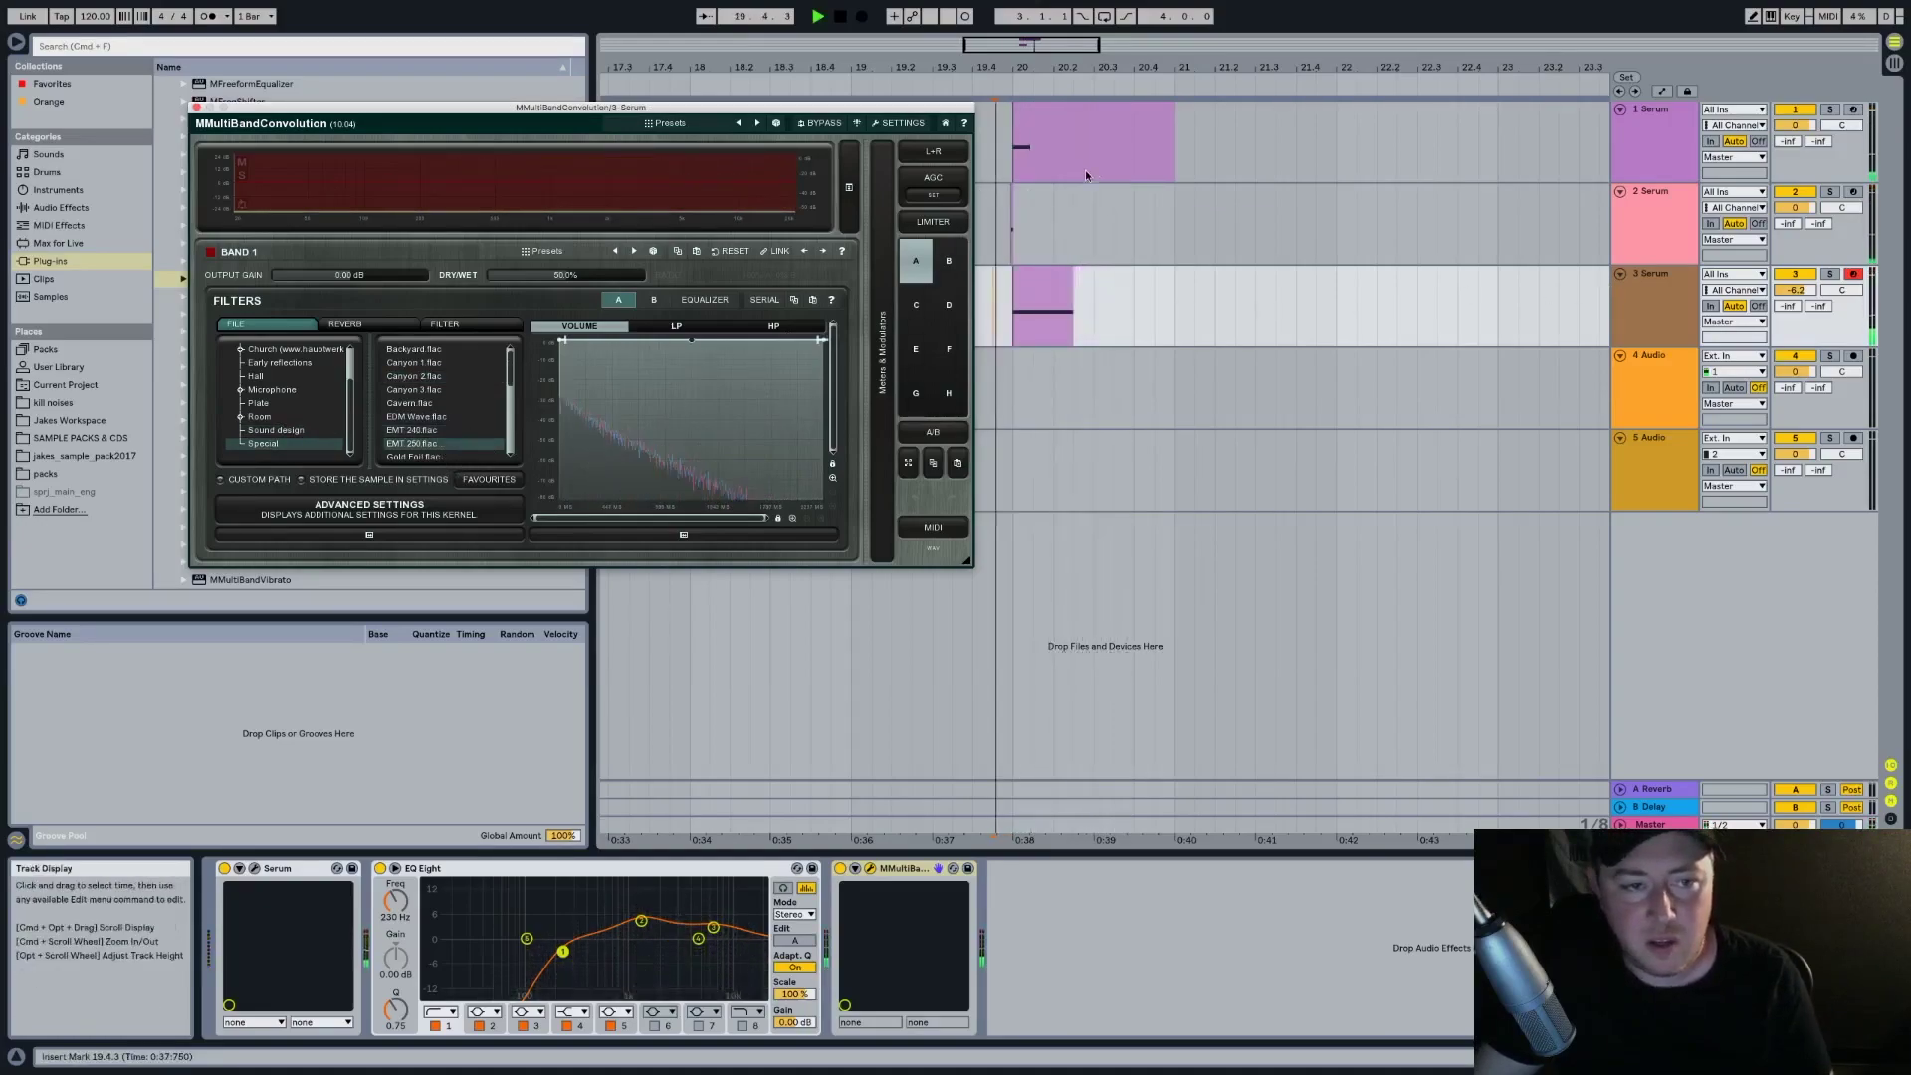
# Audition the Reverse 3, Reverse 4, The Cave and Thickener impulses from the Special folder
pyautogui.scroll(-3, 438, 443)
pyautogui.click(434, 431)
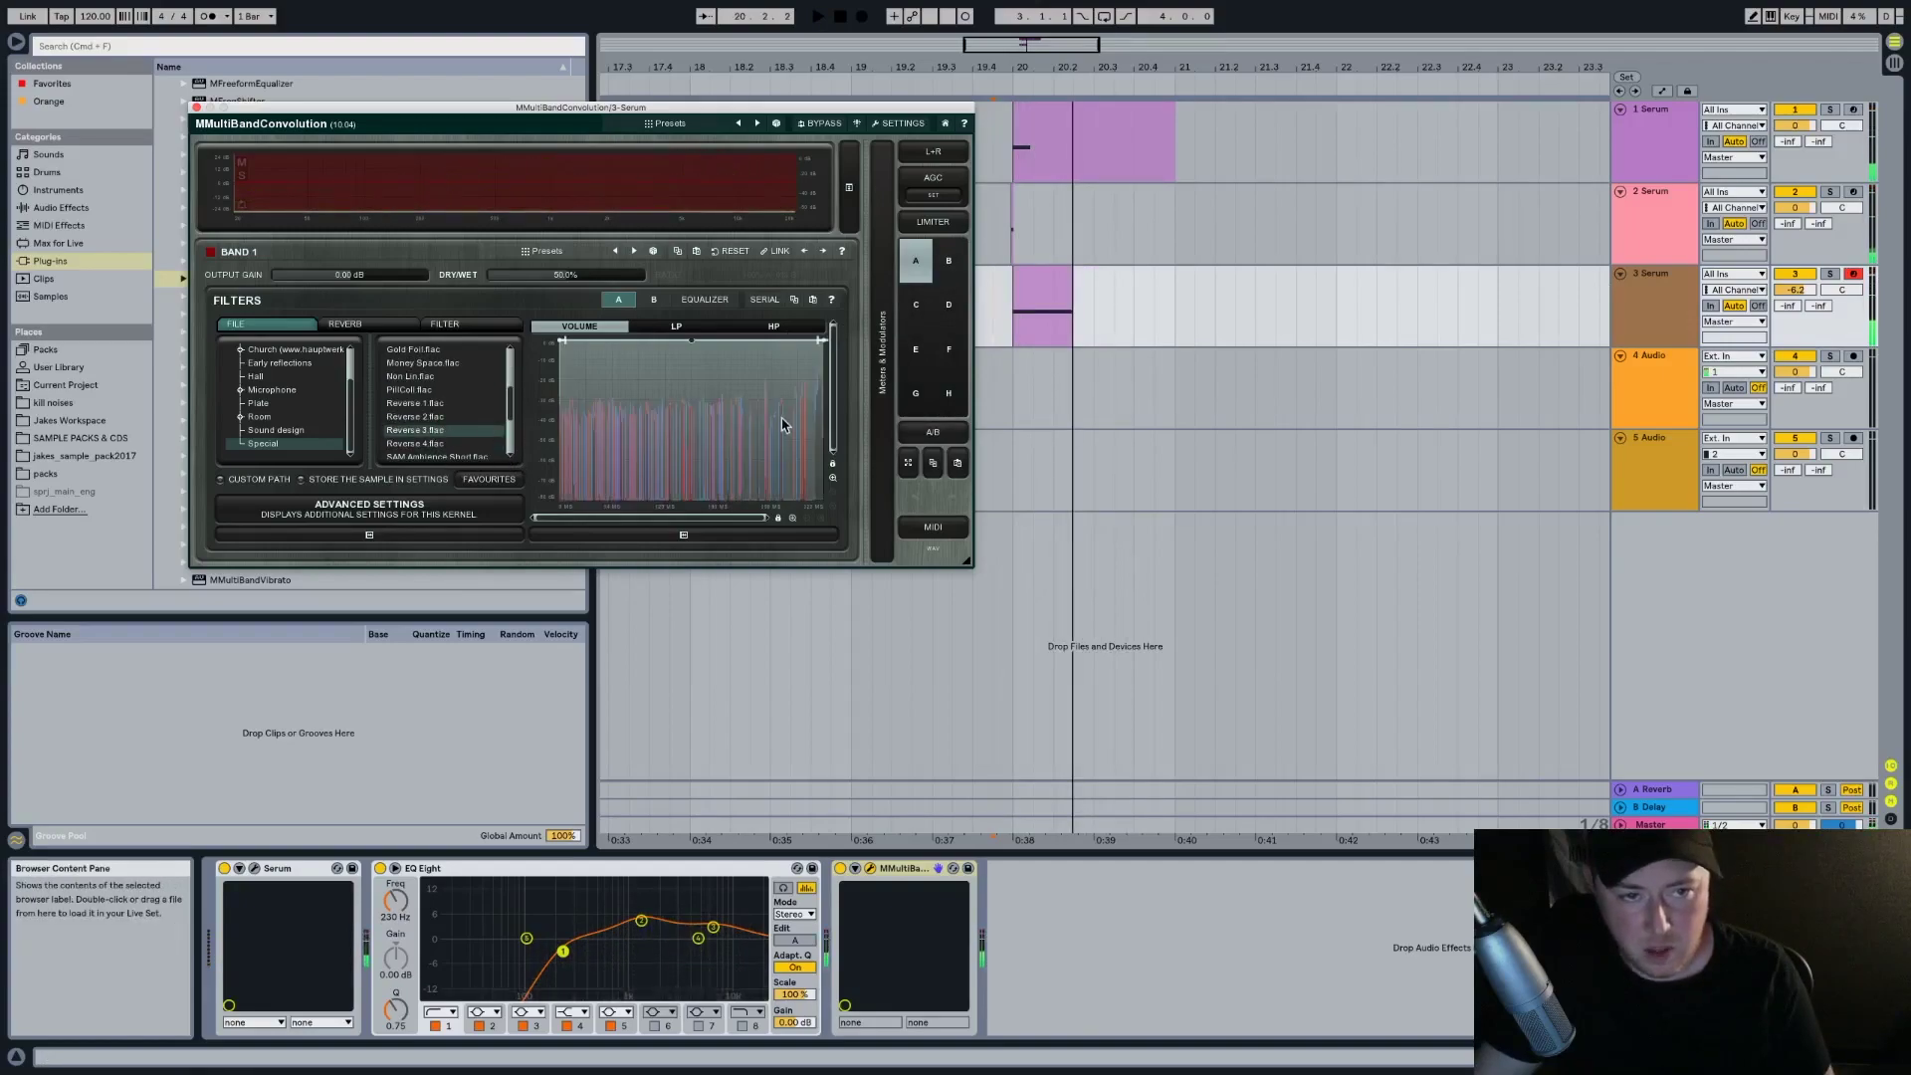
pyautogui.click(444, 444)
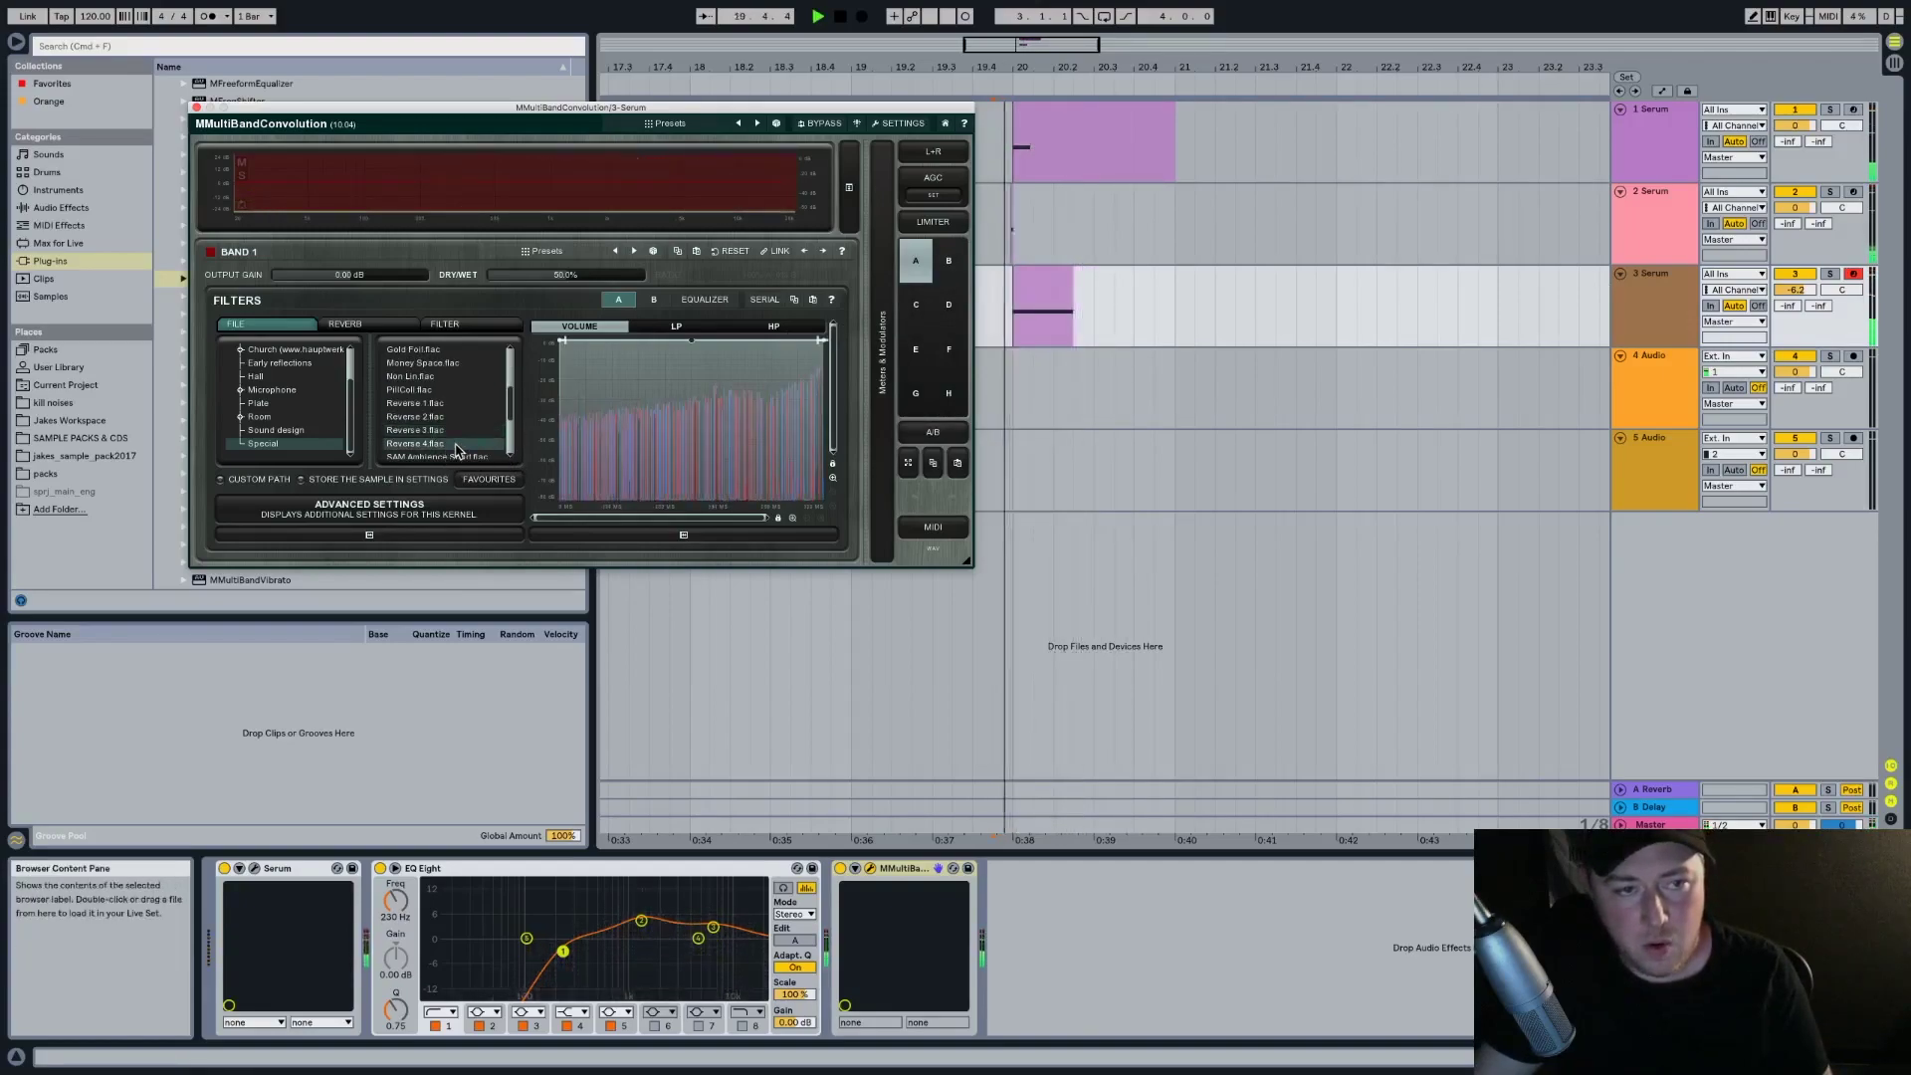
pyautogui.scroll(-3, 450, 398)
pyautogui.click(435, 416)
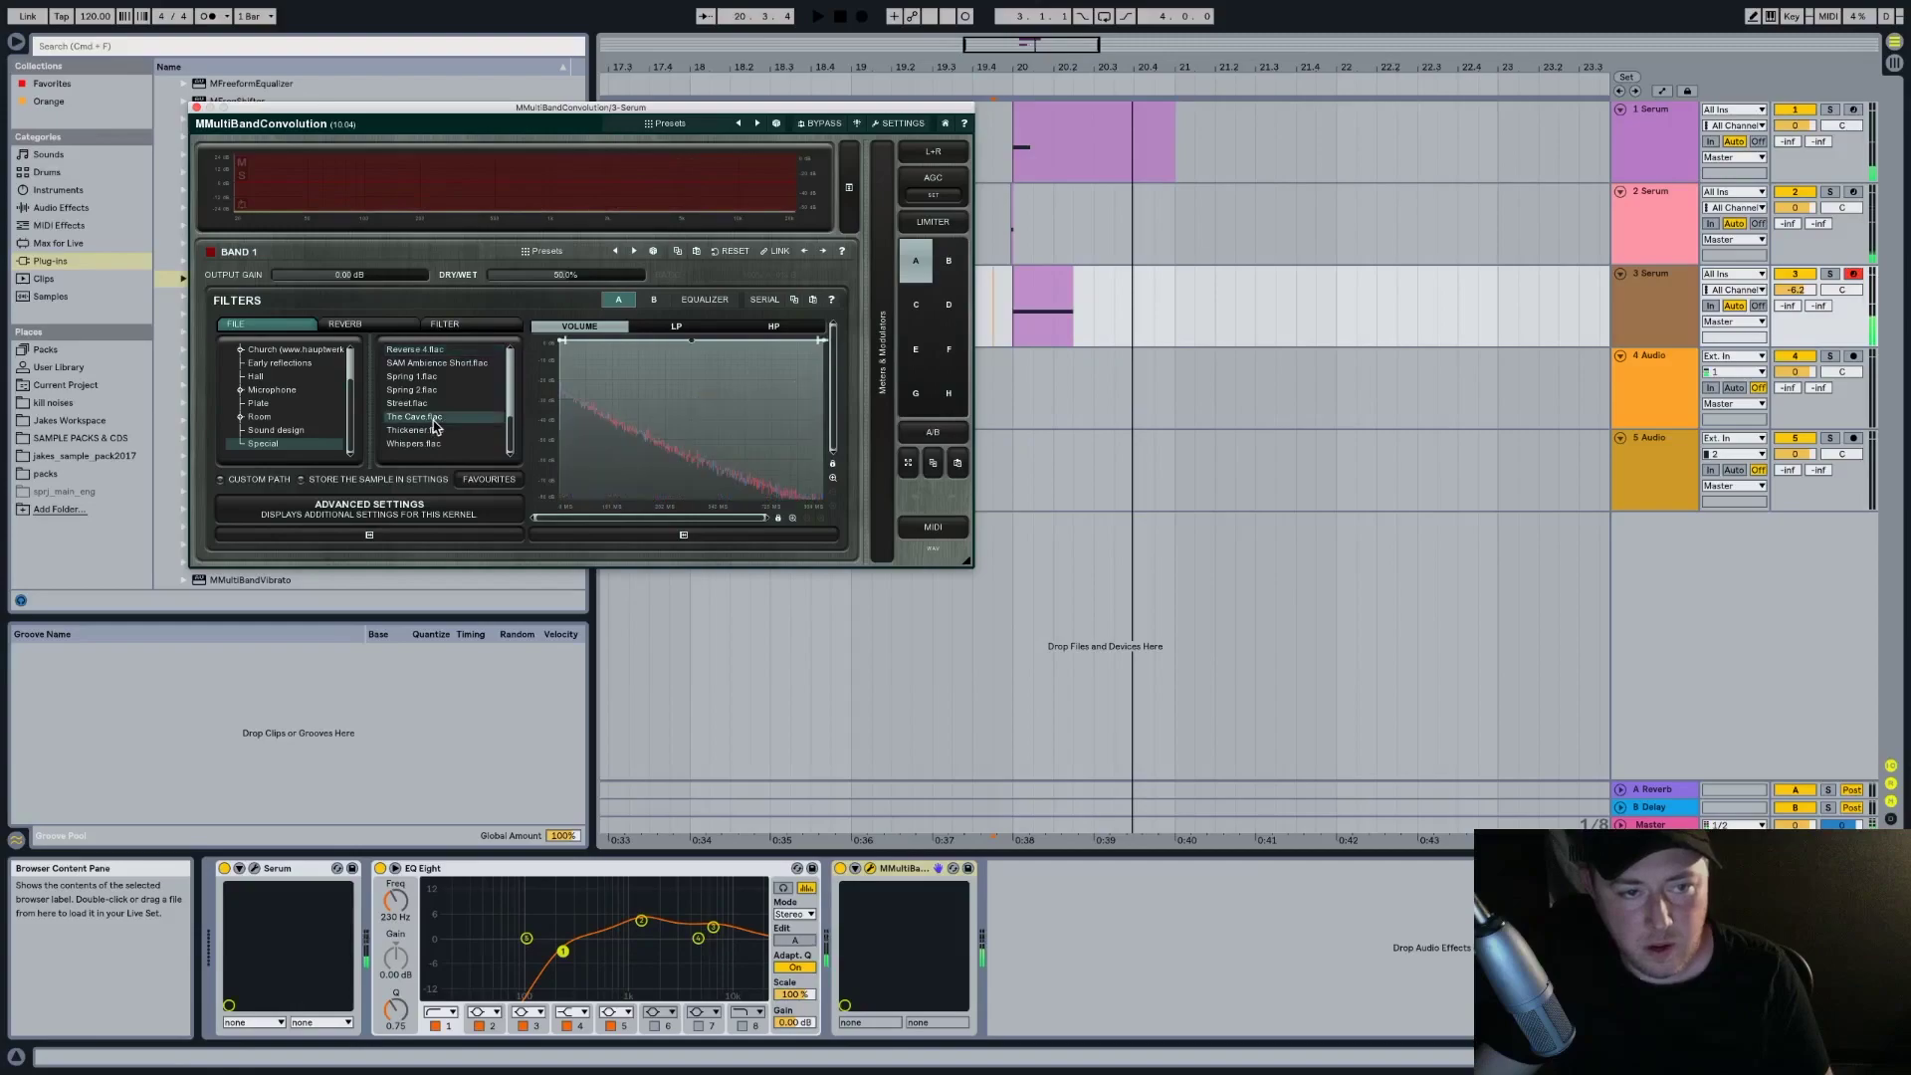
pyautogui.click(435, 430)
# Audition Cavern.flac from the Special folder and Alien.flac from the Sound design folder with all layers
pyautogui.scroll(5, 443, 418)
pyautogui.click(453, 403)
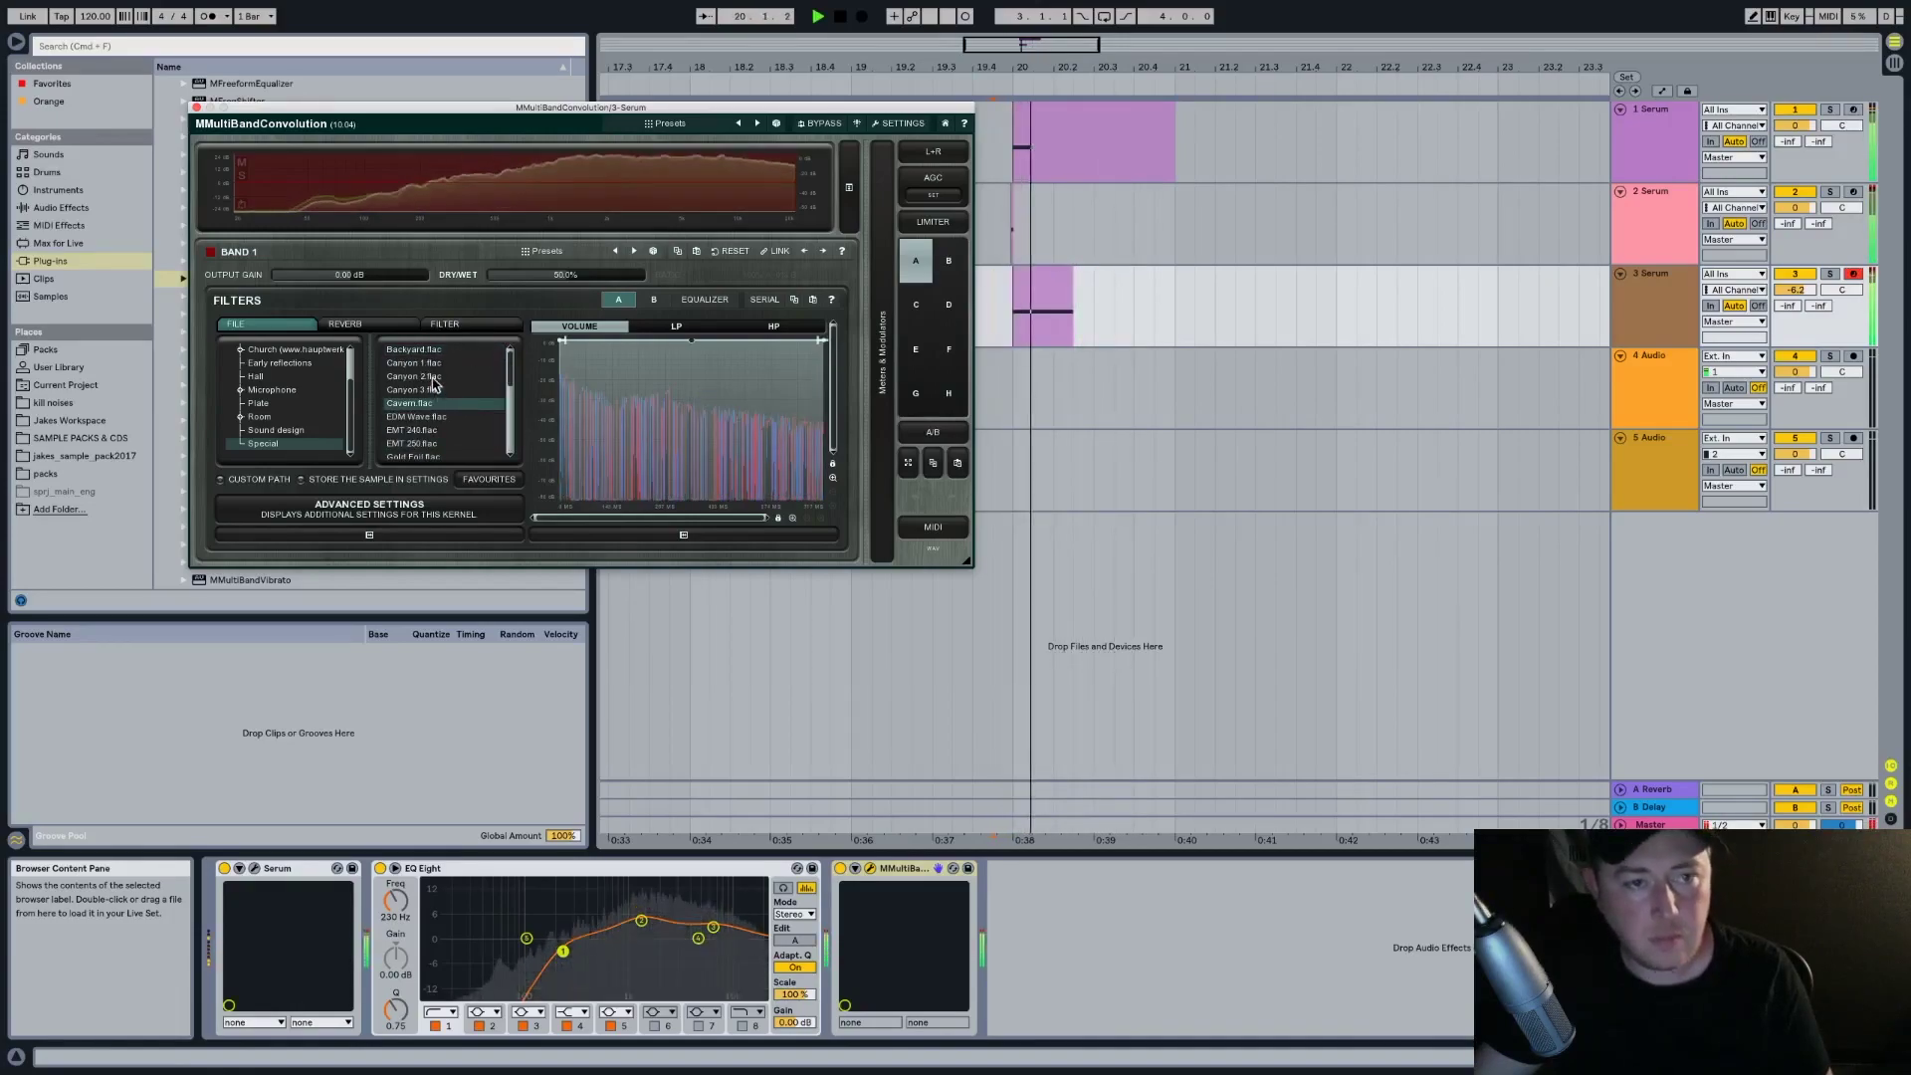
pyautogui.click(413, 349)
pyautogui.press('space')
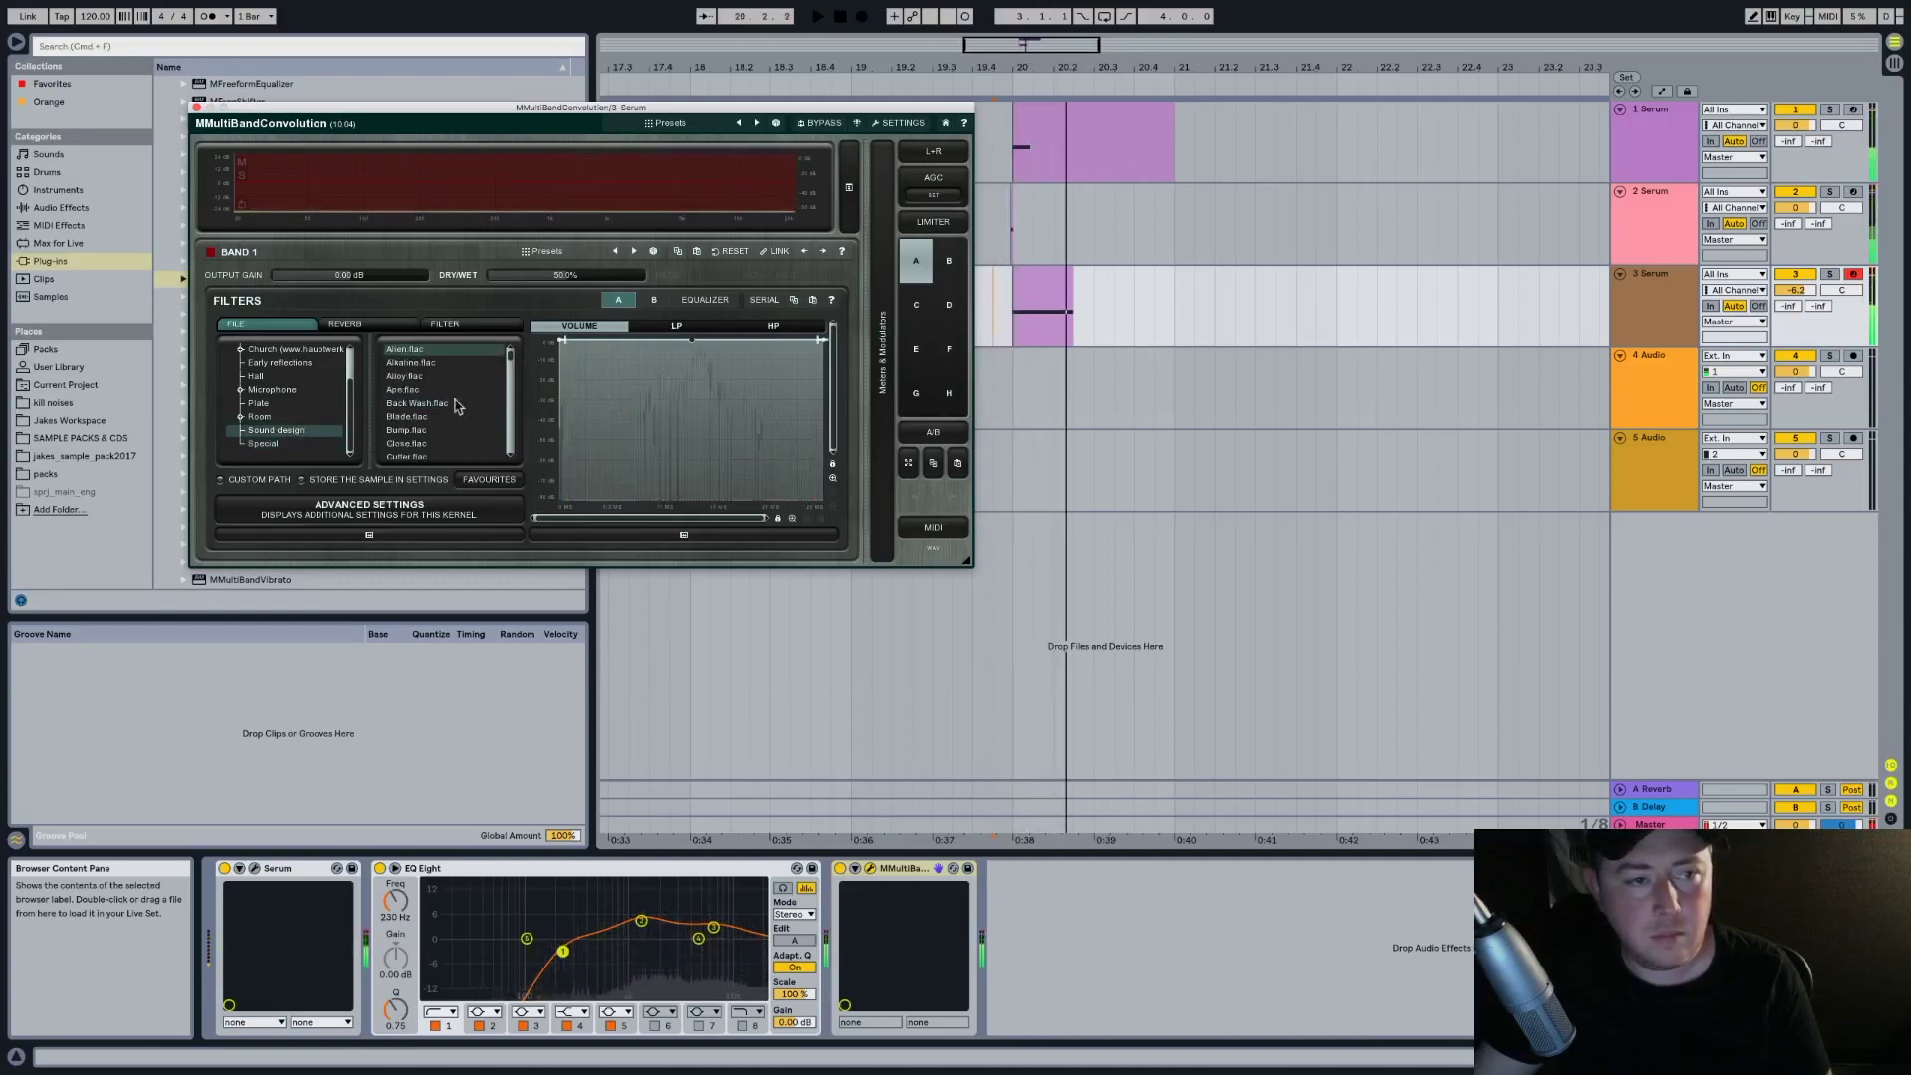
# Audition several impulses from the Plate folder, including Drum 04 and Shortest Plate, and load Small 04.flac
pyautogui.click(286, 404)
pyautogui.click(428, 431)
pyautogui.press('space')
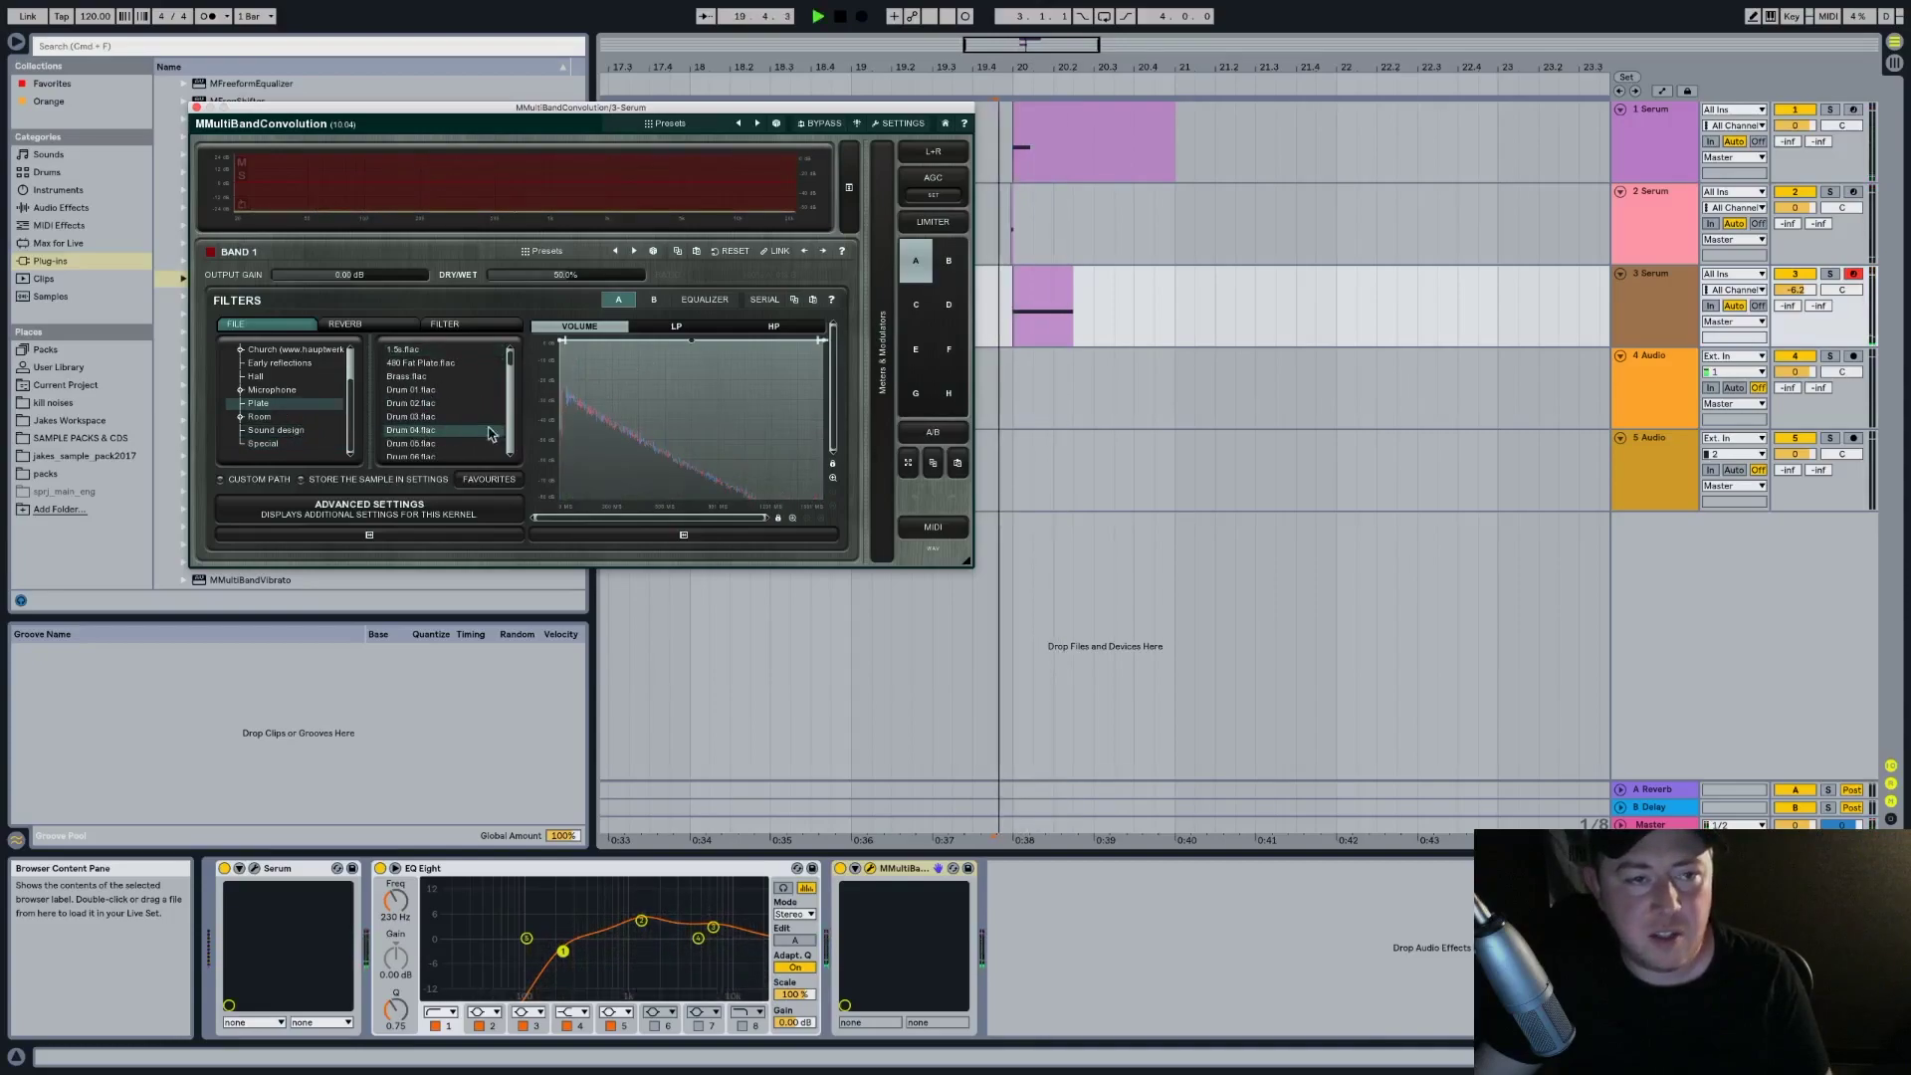
pyautogui.scroll(-2, 438, 433)
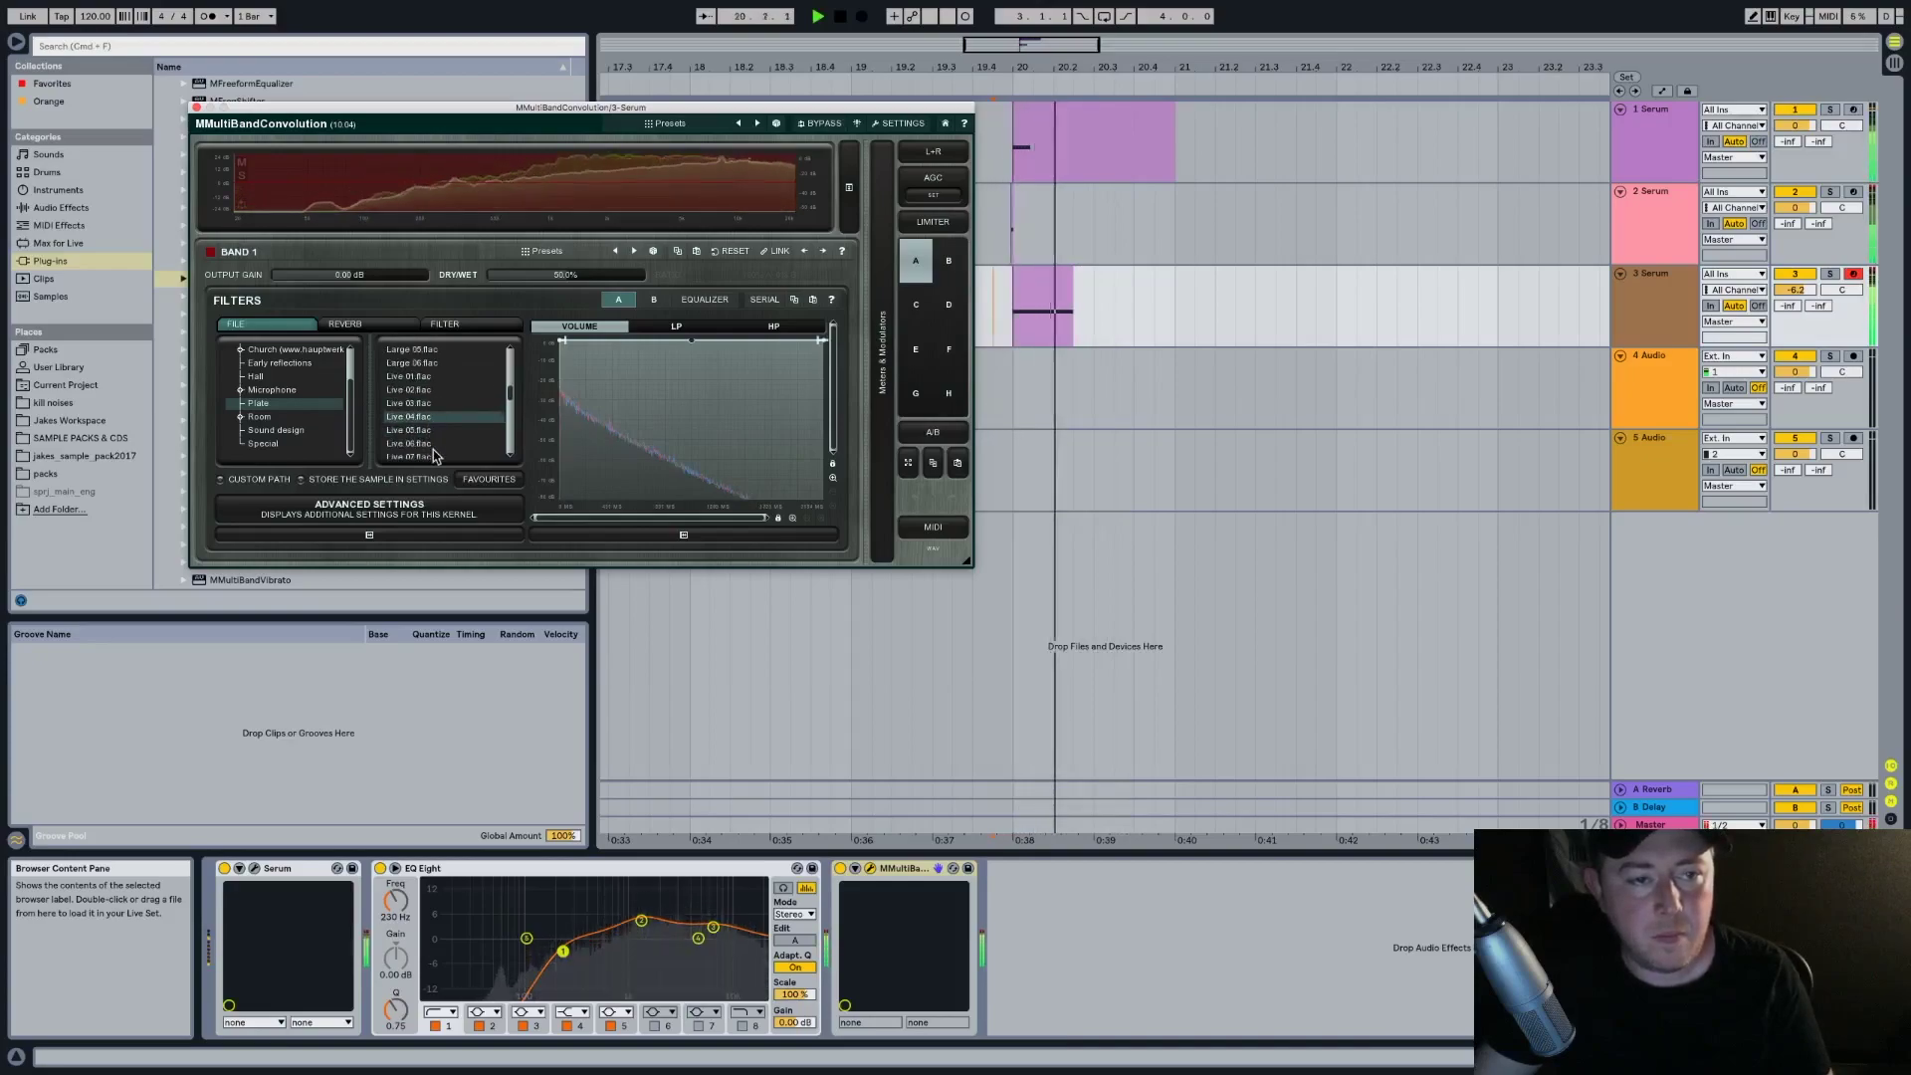
pyautogui.click(450, 417)
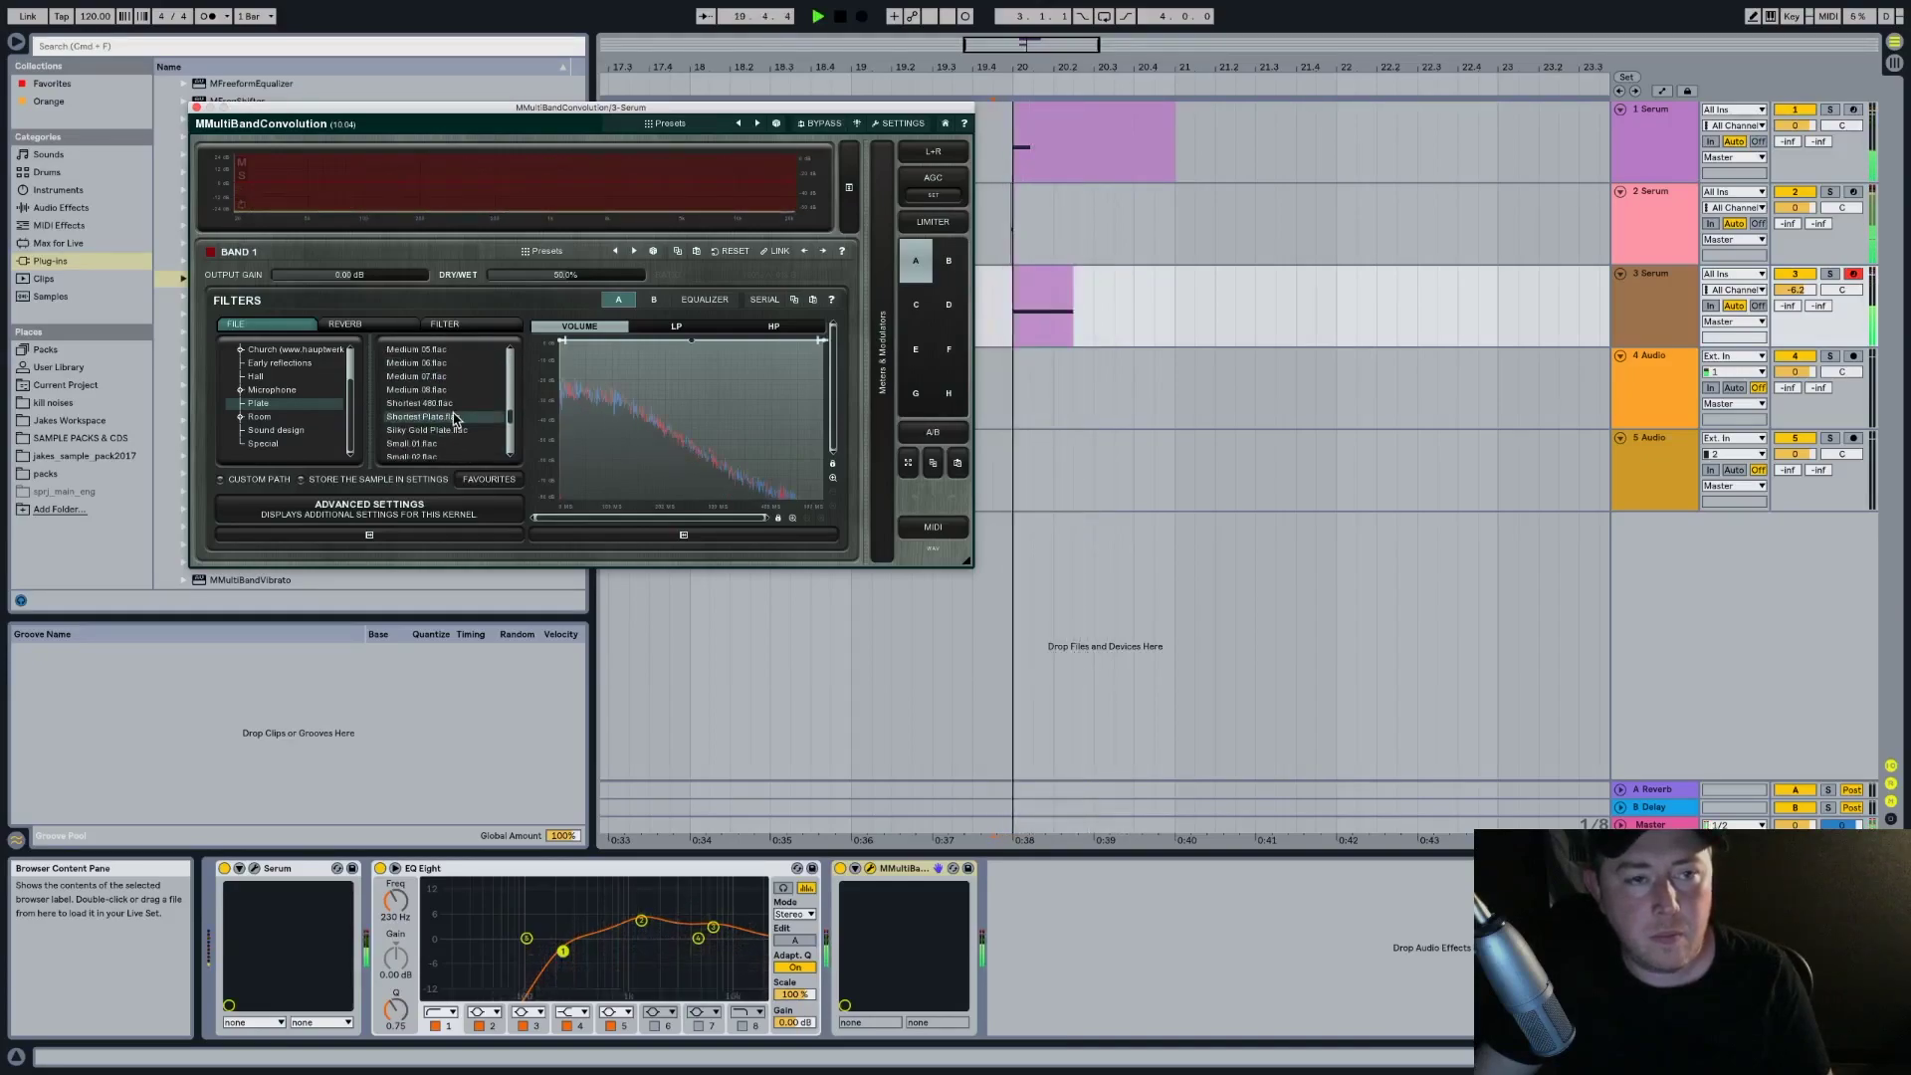
pyautogui.click(452, 445)
pyautogui.scroll(-3, 454, 449)
pyautogui.click(444, 417)
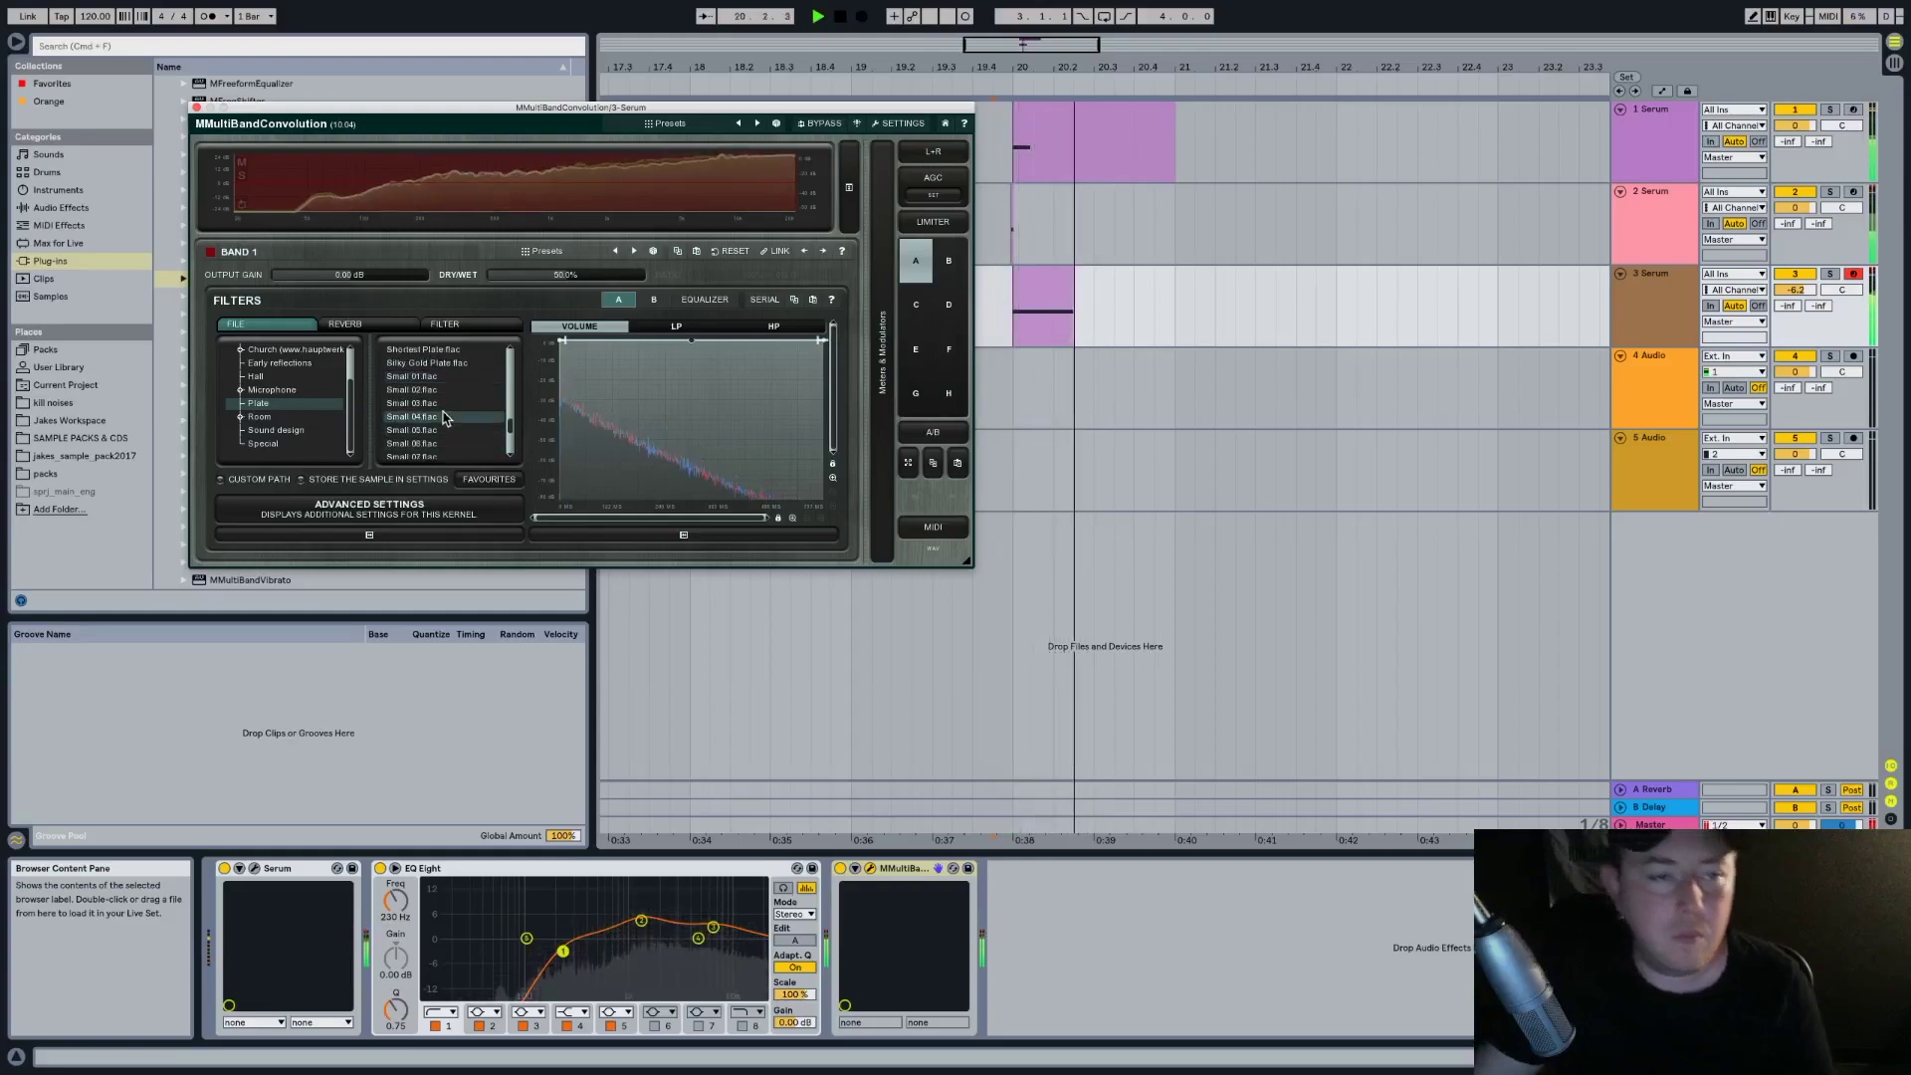
# Audition the next Small impulses in the Plate folder and load Small 08.flac into the convolution reverb
pyautogui.scroll(-1, 444, 418)
pyautogui.click(445, 430)
pyautogui.click(444, 445)
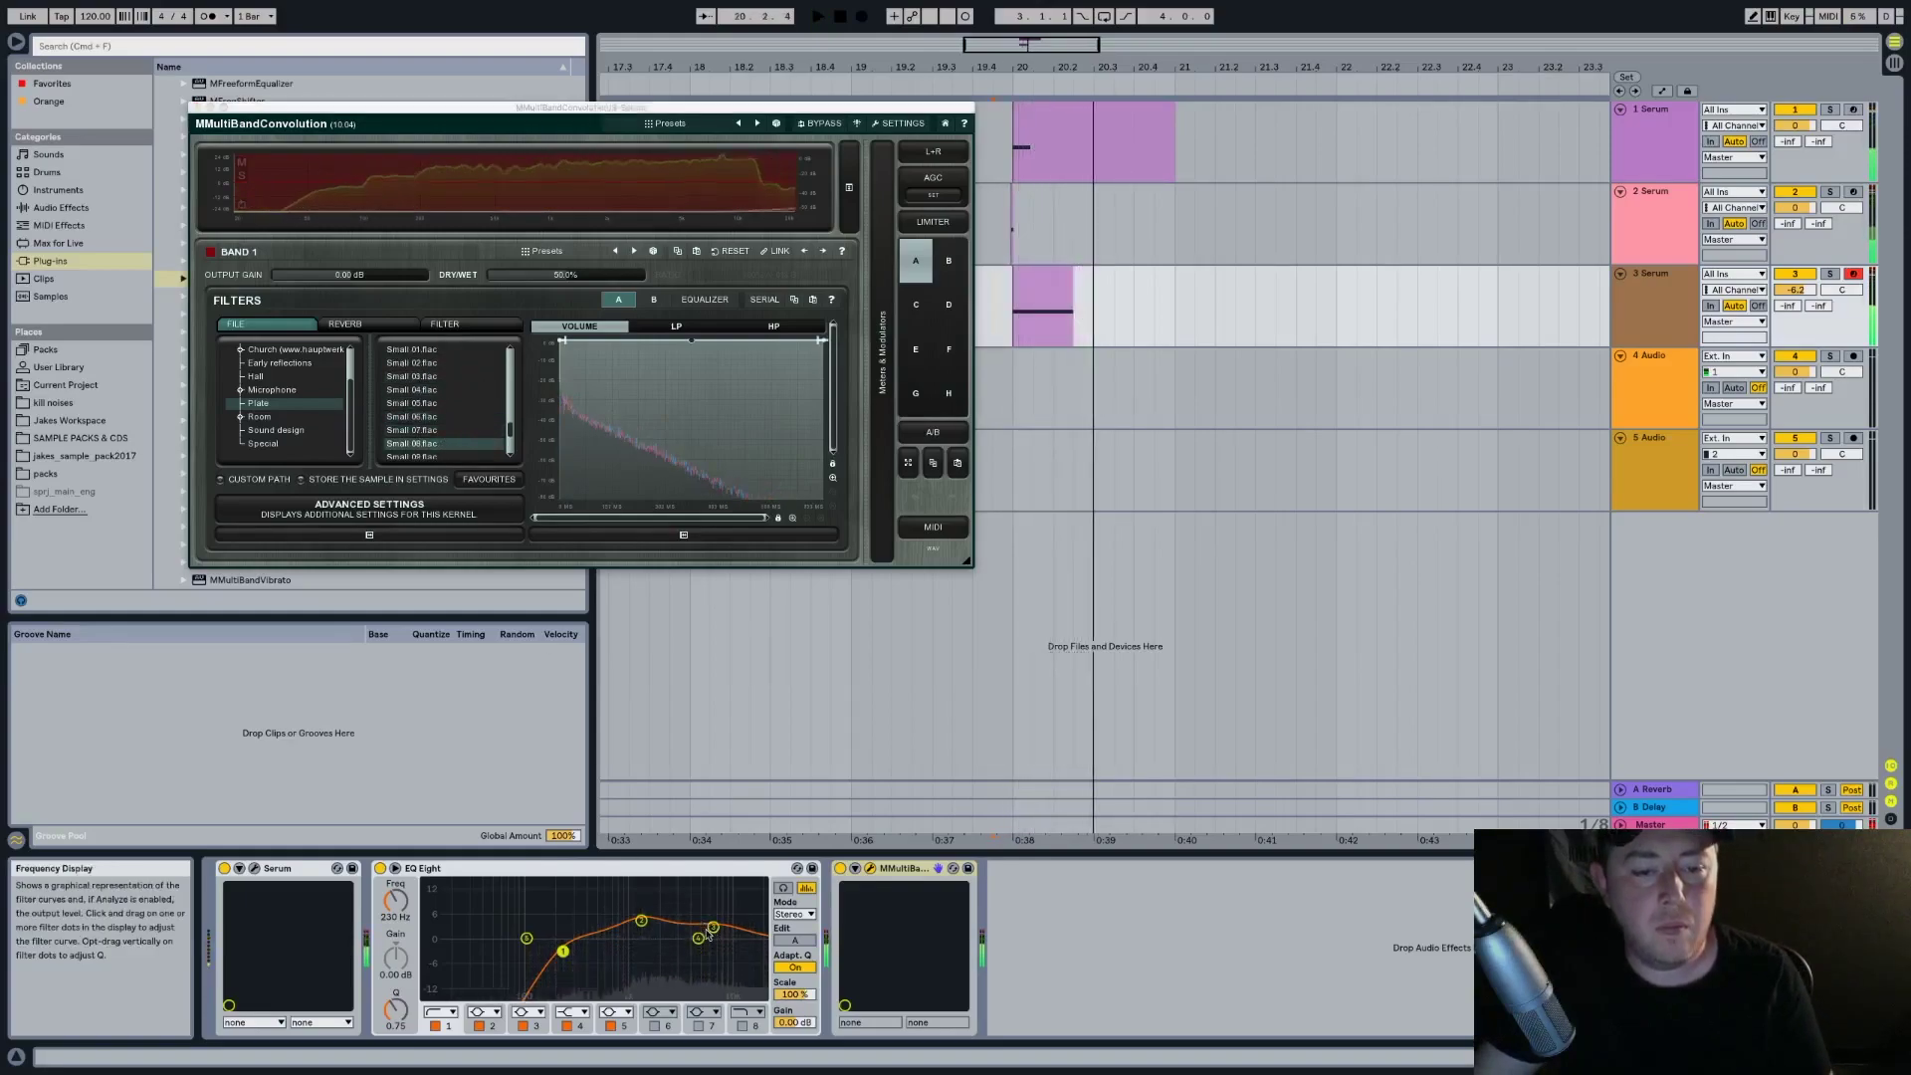
pyautogui.press('space')
pyautogui.press('space')
# Set the high band of the third layer's EQ Eight to 8.80 kHz and 1.12 dB during playback, and close the convolution reverb window
pyautogui.moveTo(712, 927); pyautogui.dragTo(722, 934)
pyautogui.press('space')
pyautogui.press('space')
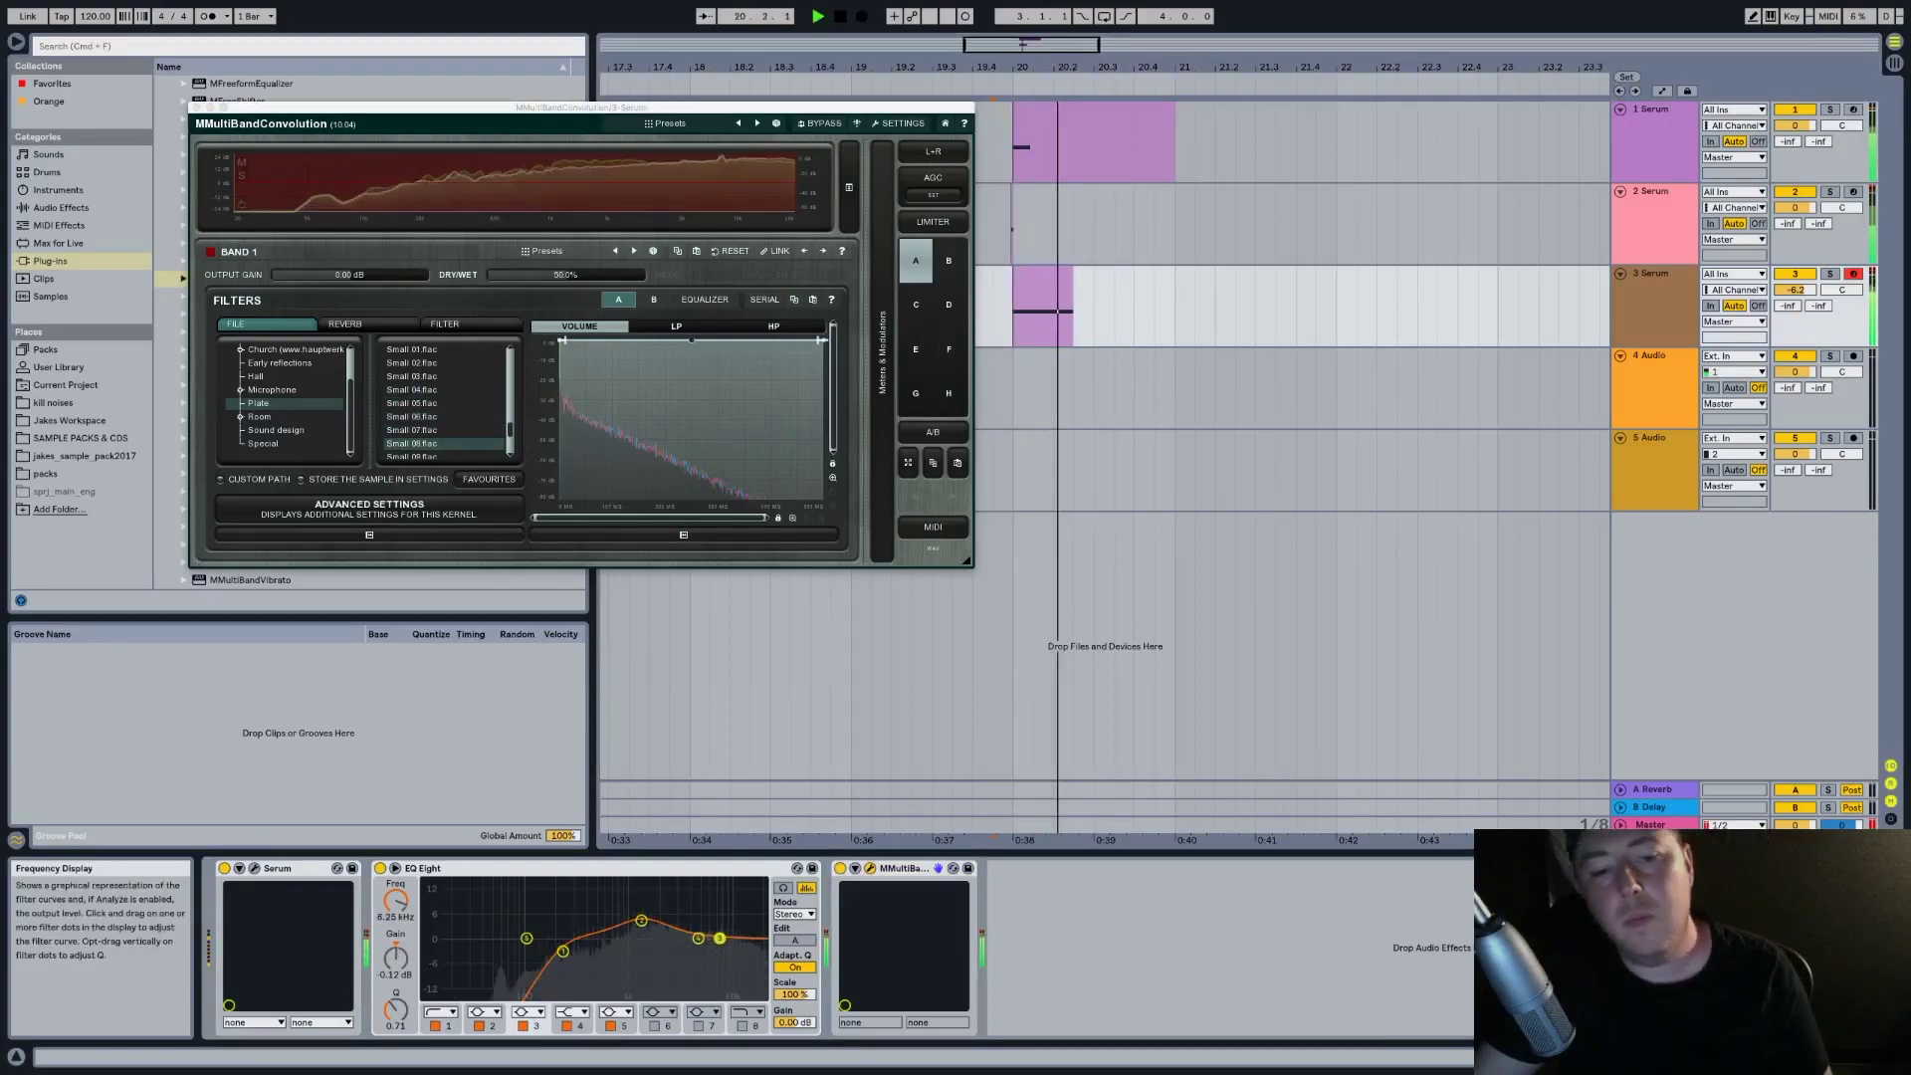
pyautogui.press('space')
pyautogui.press('space')
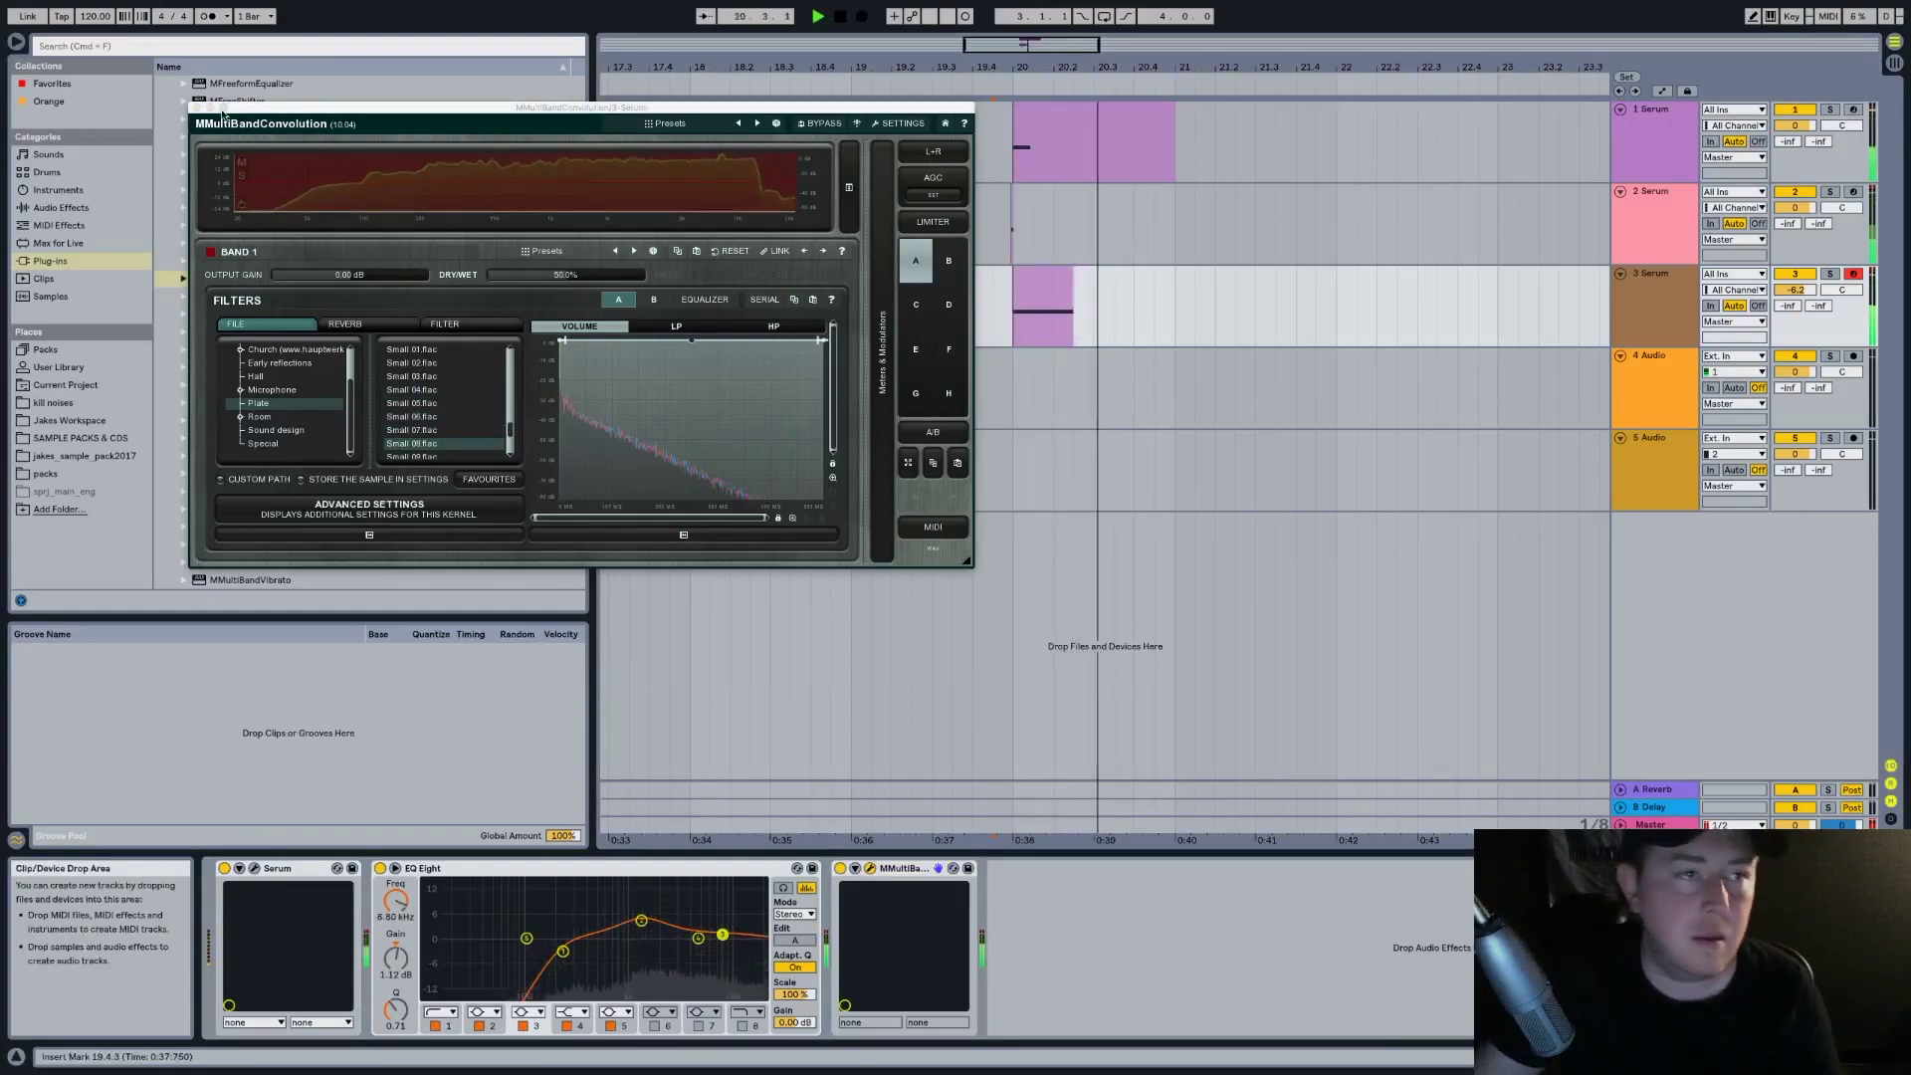
pyautogui.press('space')
pyautogui.click(197, 108)
pyautogui.press('space')
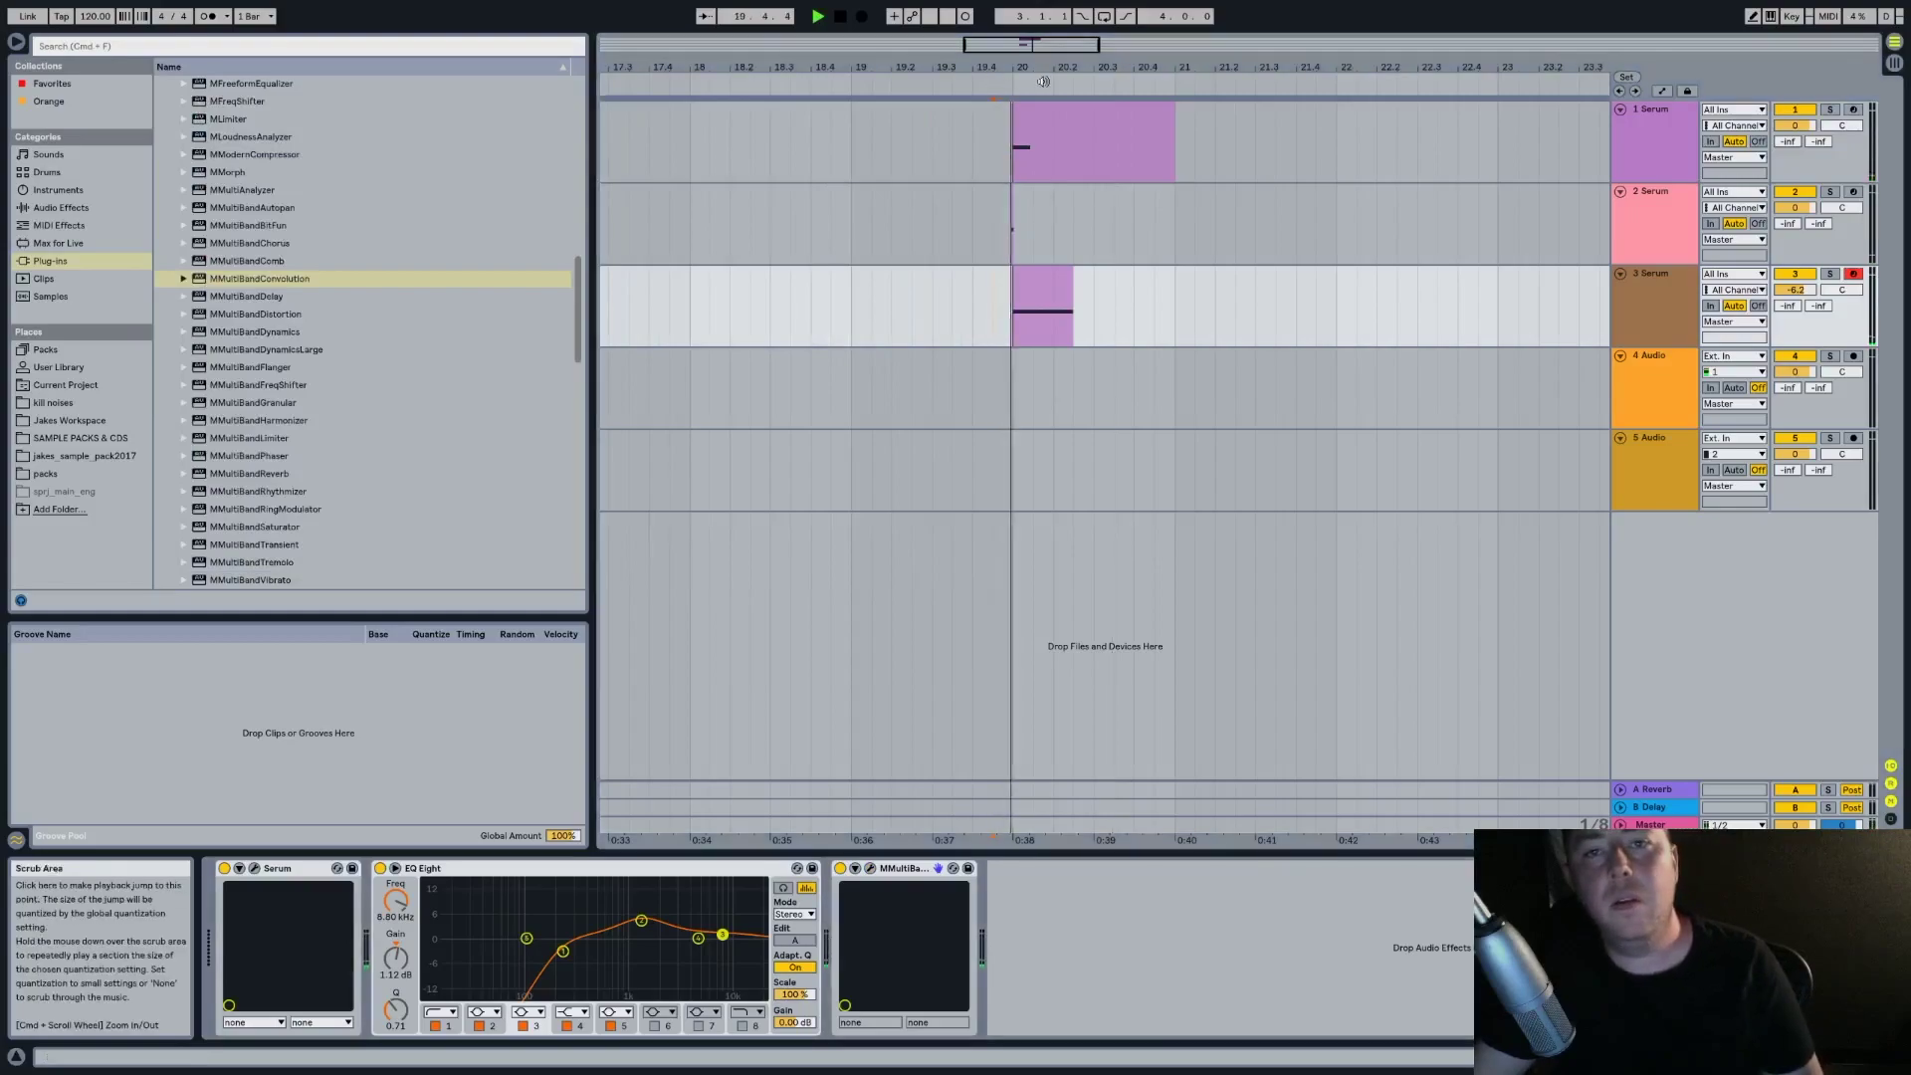
# Stop playback and group the three Serum tracks
pyautogui.moveTo(1025, 67); pyautogui.dragTo(1024, 101)
pyautogui.press('space')
pyautogui.click(1665, 292)
pyautogui.keyDown('shift'); pyautogui.click(1670, 161); pyautogui.keyUp('shift')
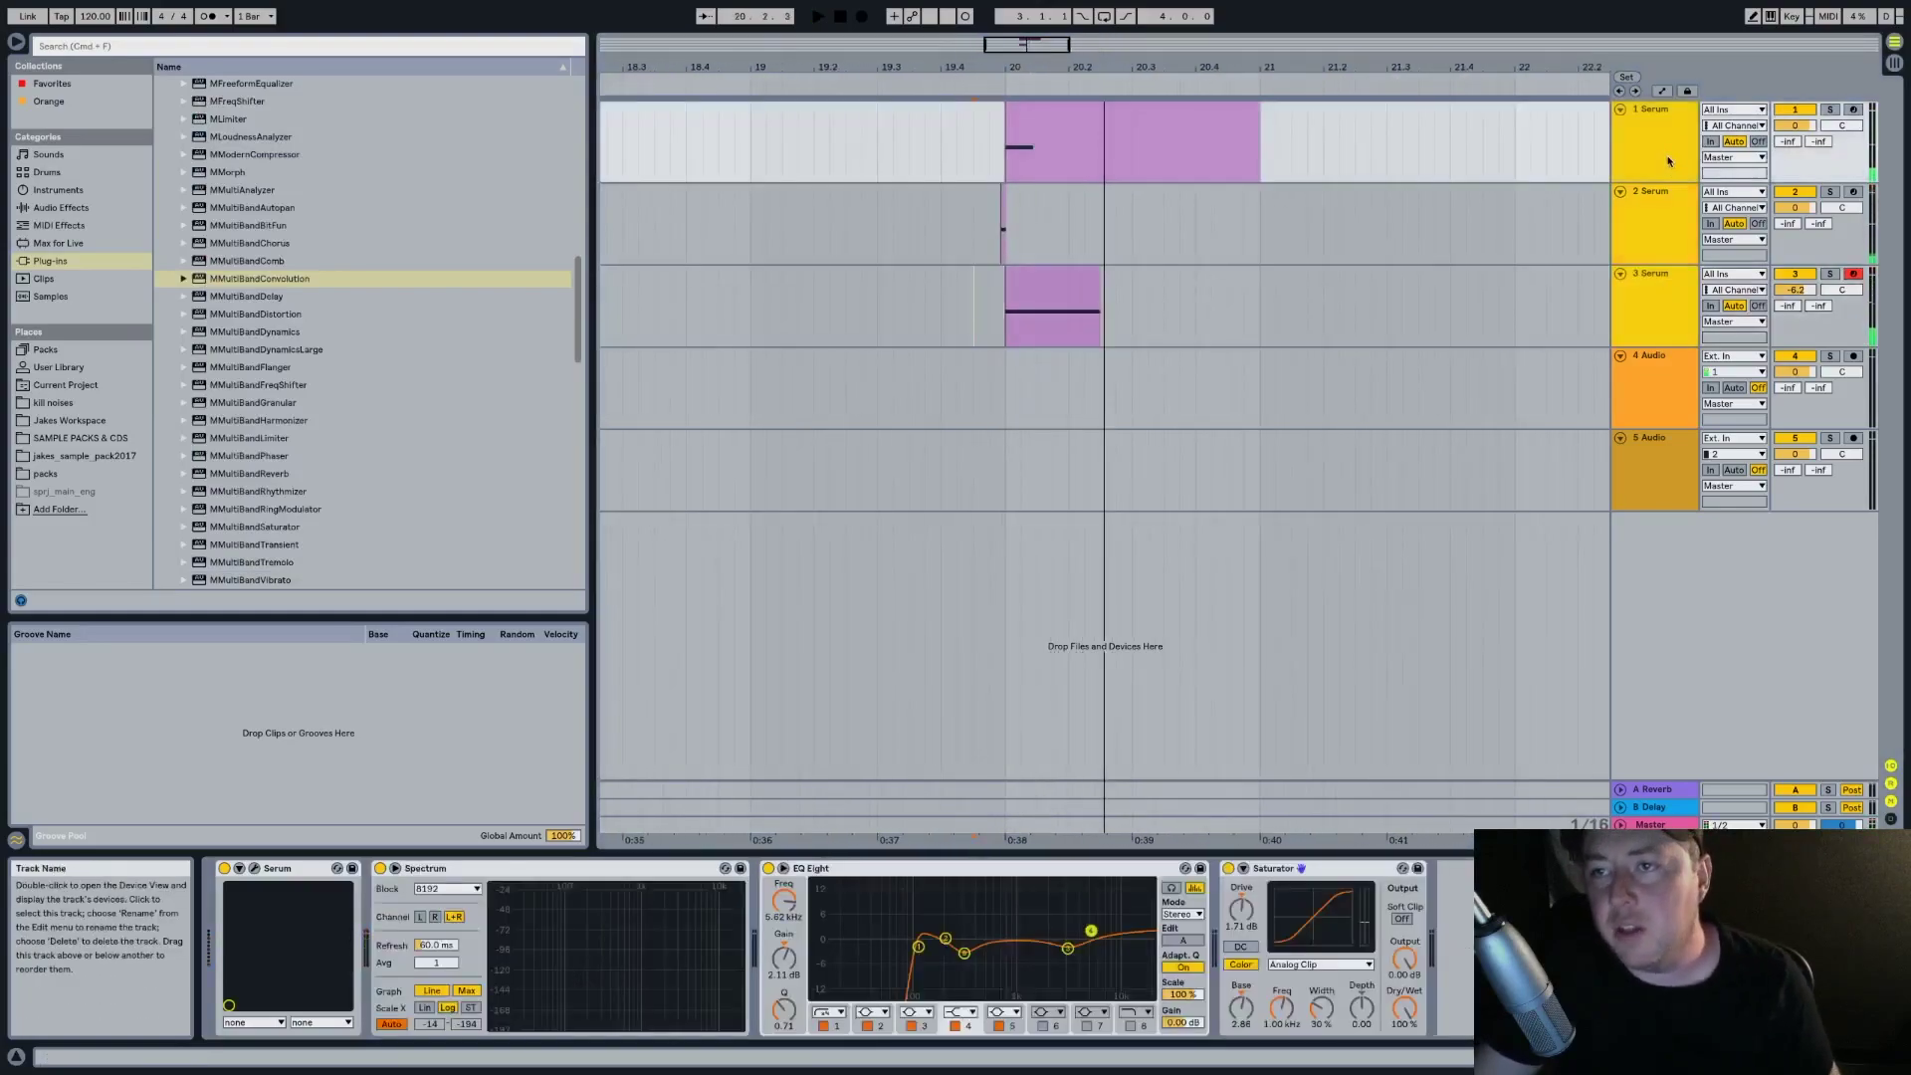
pyautogui.press('super+g')
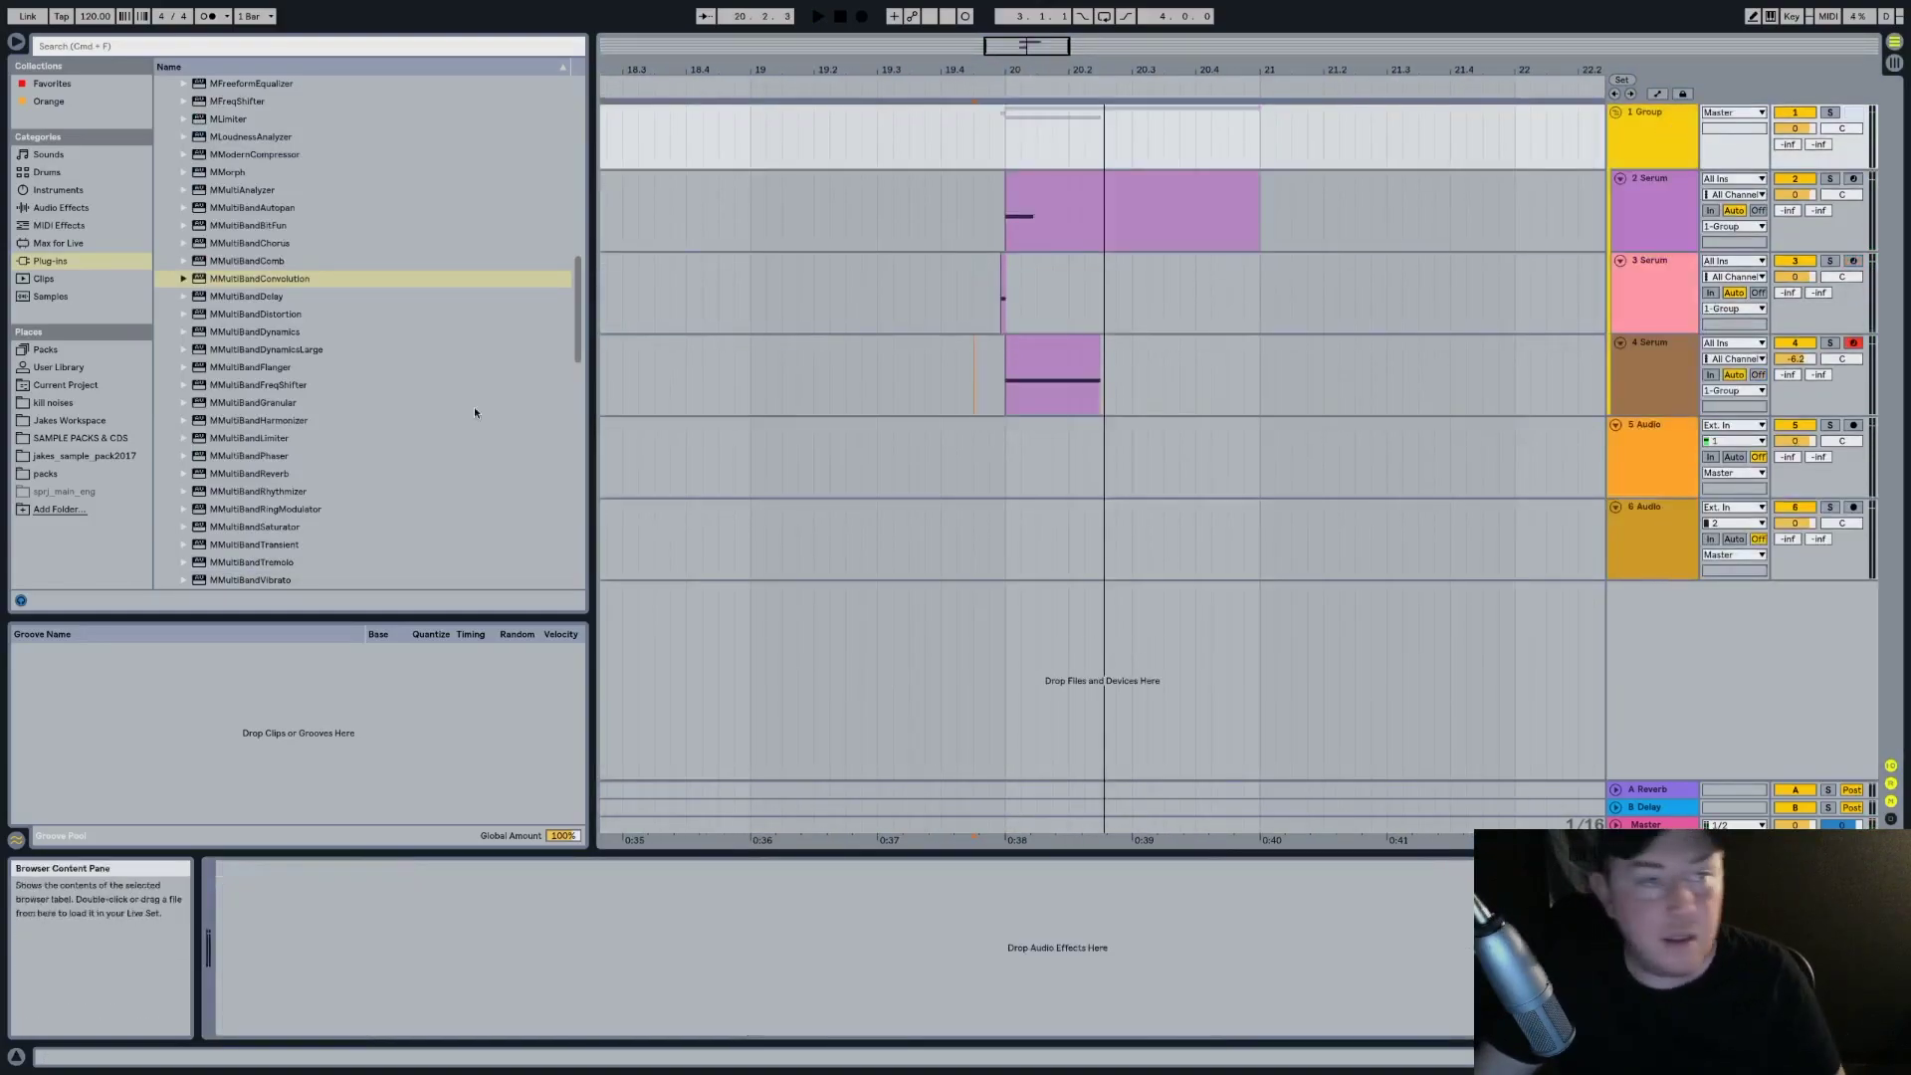
# Add the FabFilter FF Pro-L limiter to the group track
pyautogui.click(76, 208)
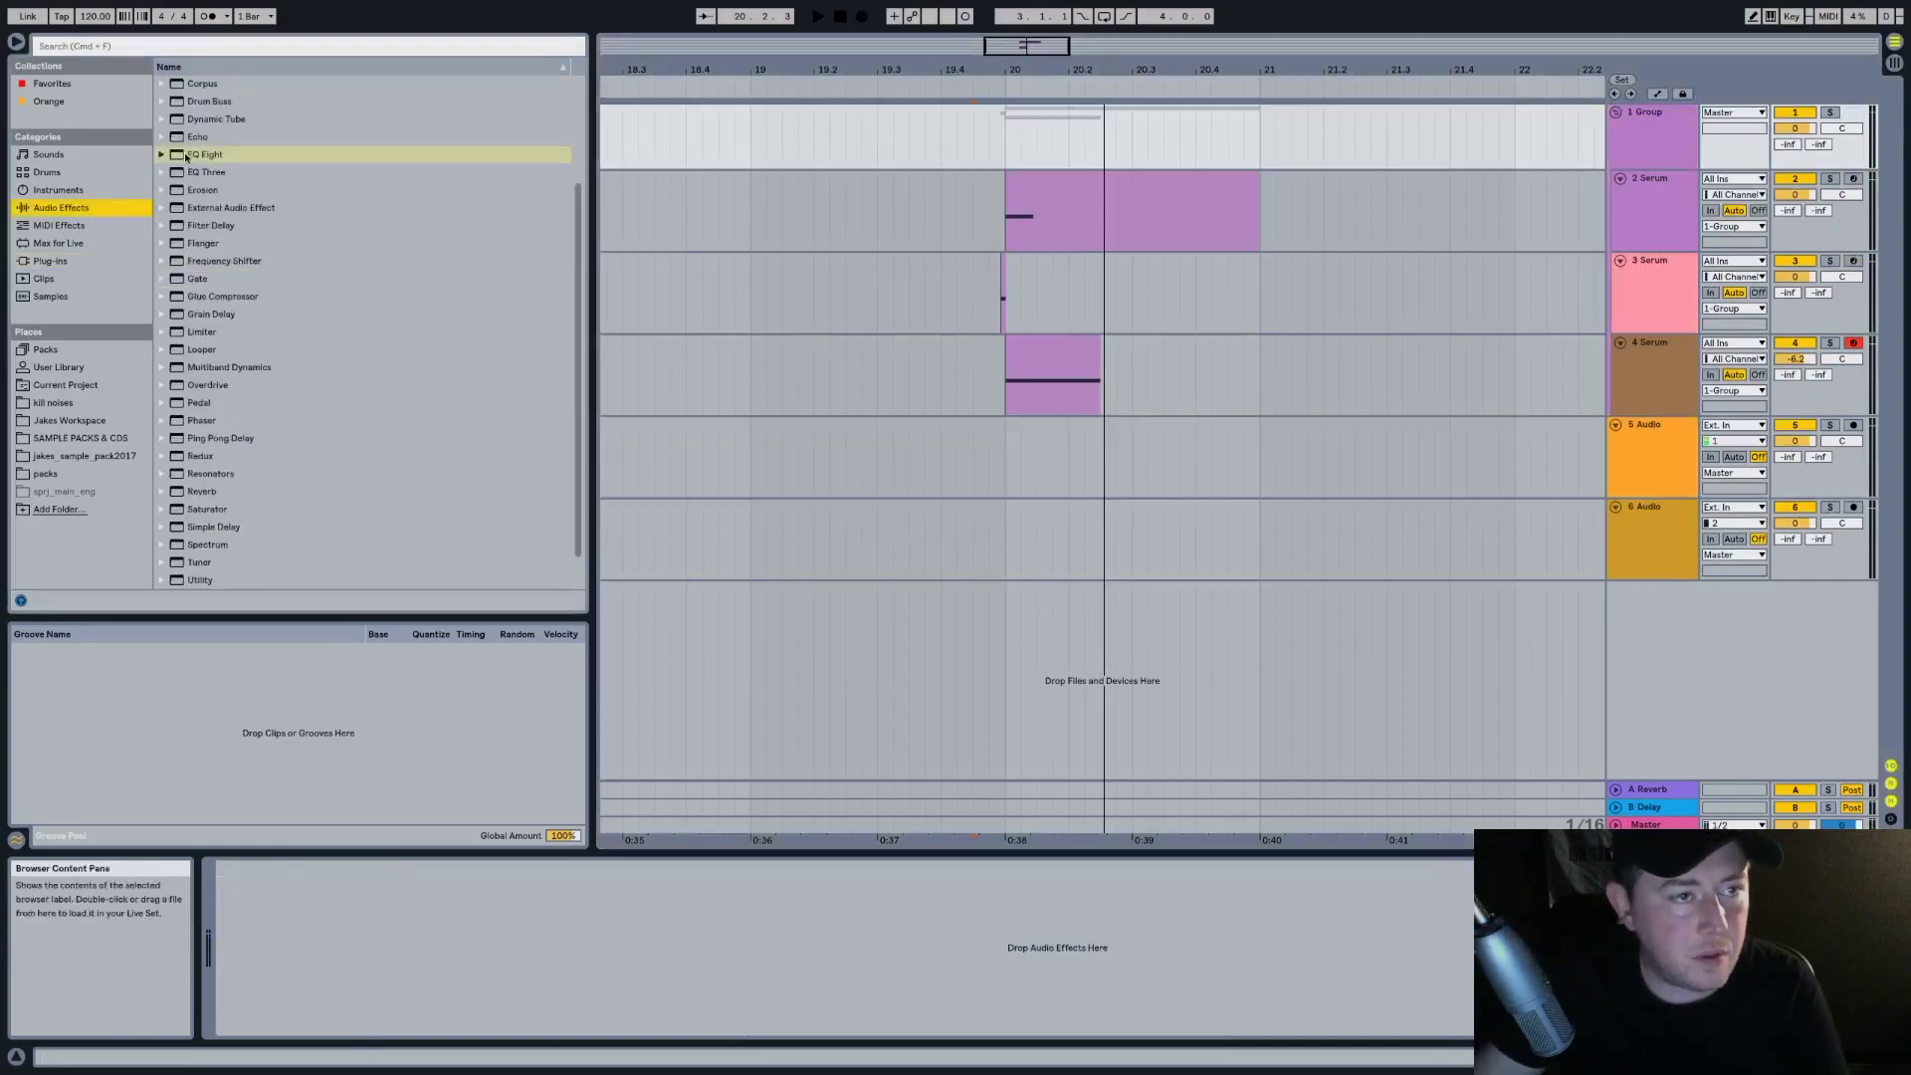
pyautogui.click(48, 261)
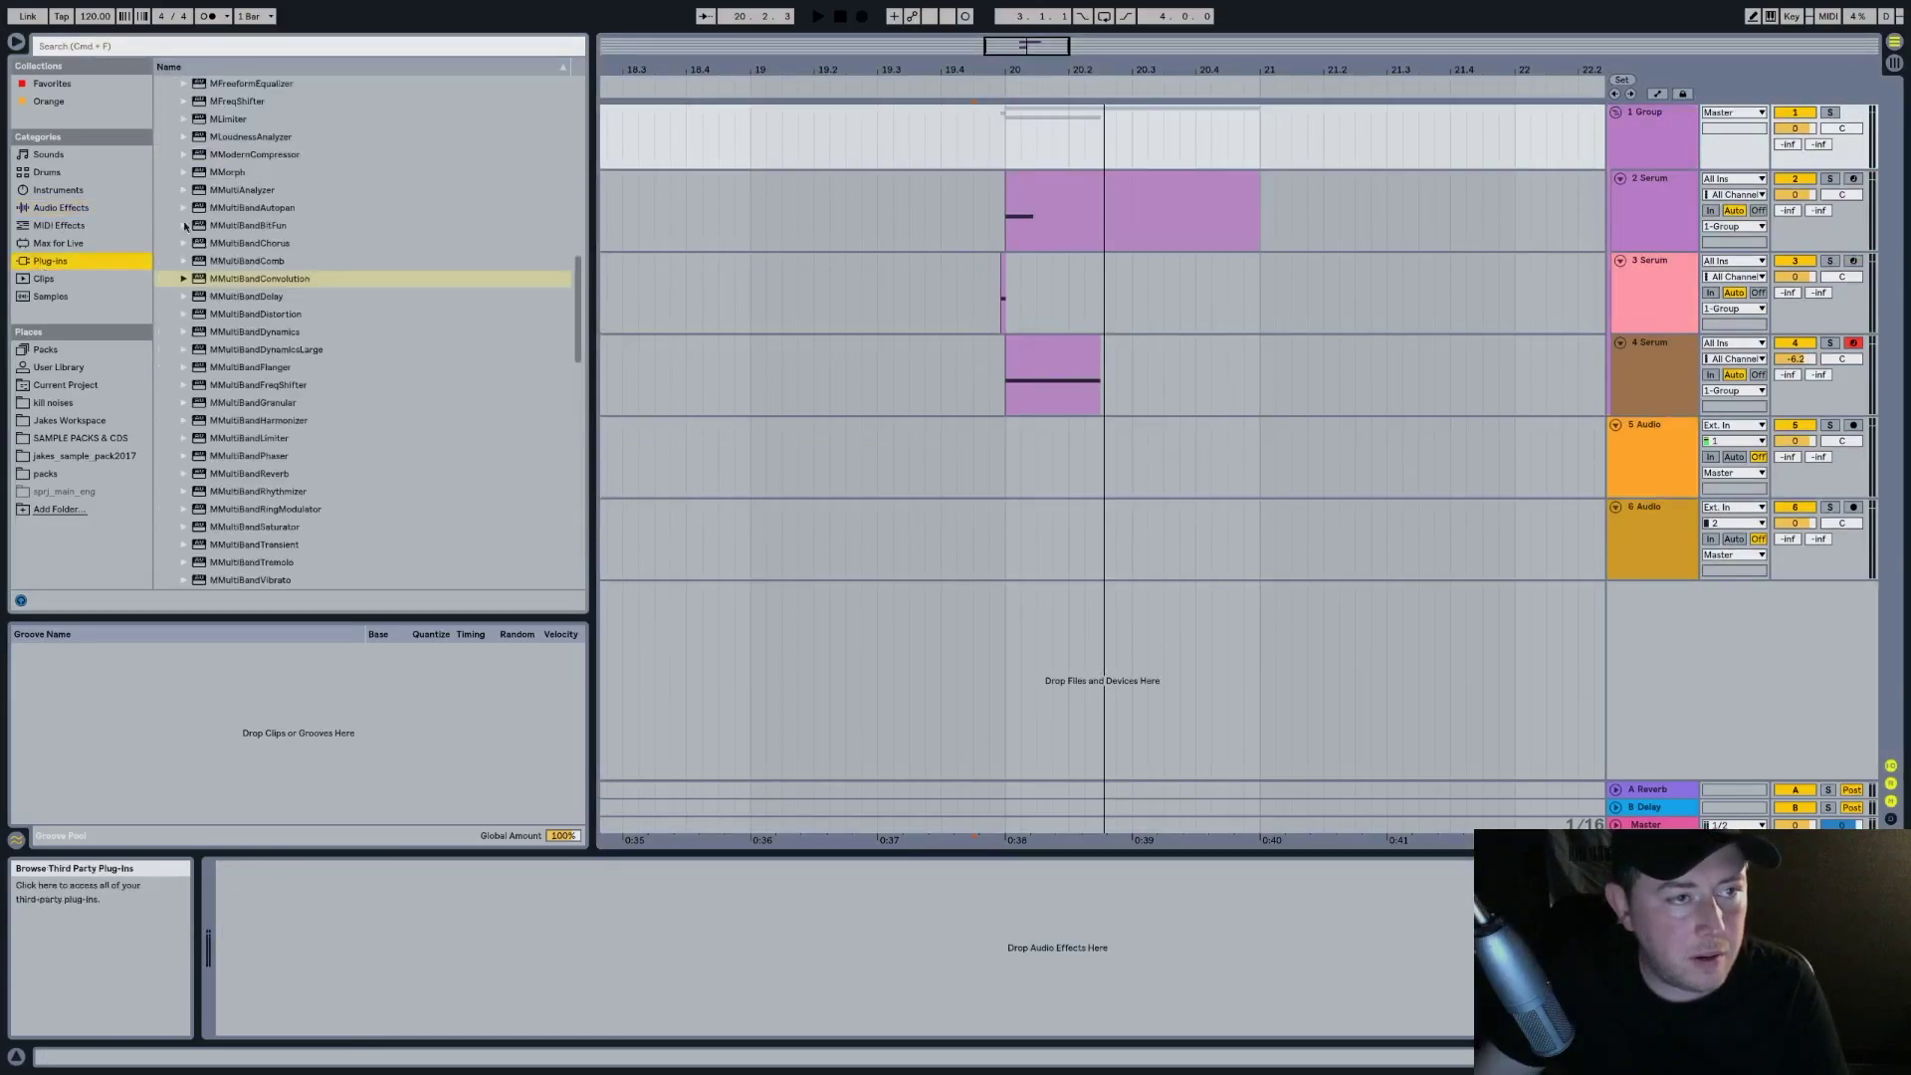
pyautogui.click(173, 403)
pyautogui.click(173, 280)
pyautogui.click(173, 280)
pyautogui.click(173, 279)
pyautogui.doubleClick(256, 403)
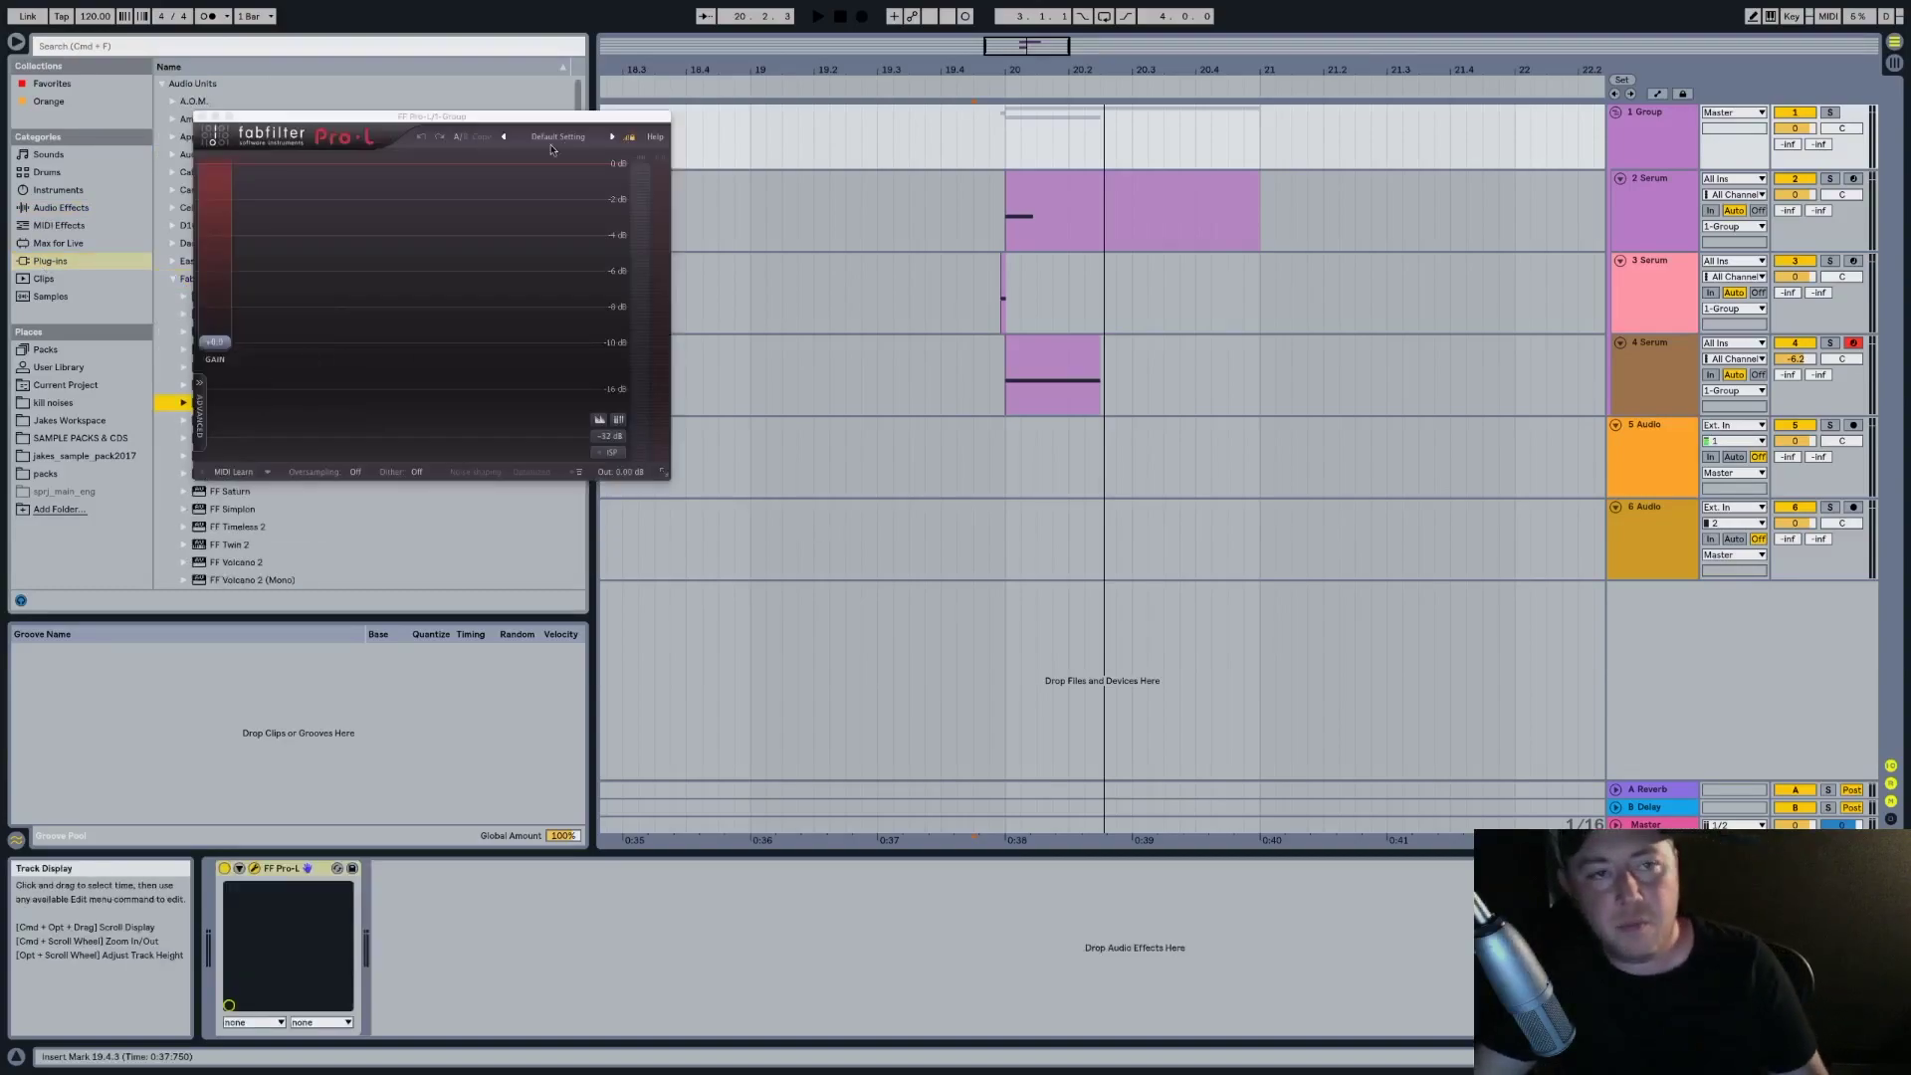
# Load the Clipping bM preset in Pro-L, raise its gain, and play the grouped layers from just before bar 20
pyautogui.click(554, 138)
pyautogui.moveTo(597, 170)
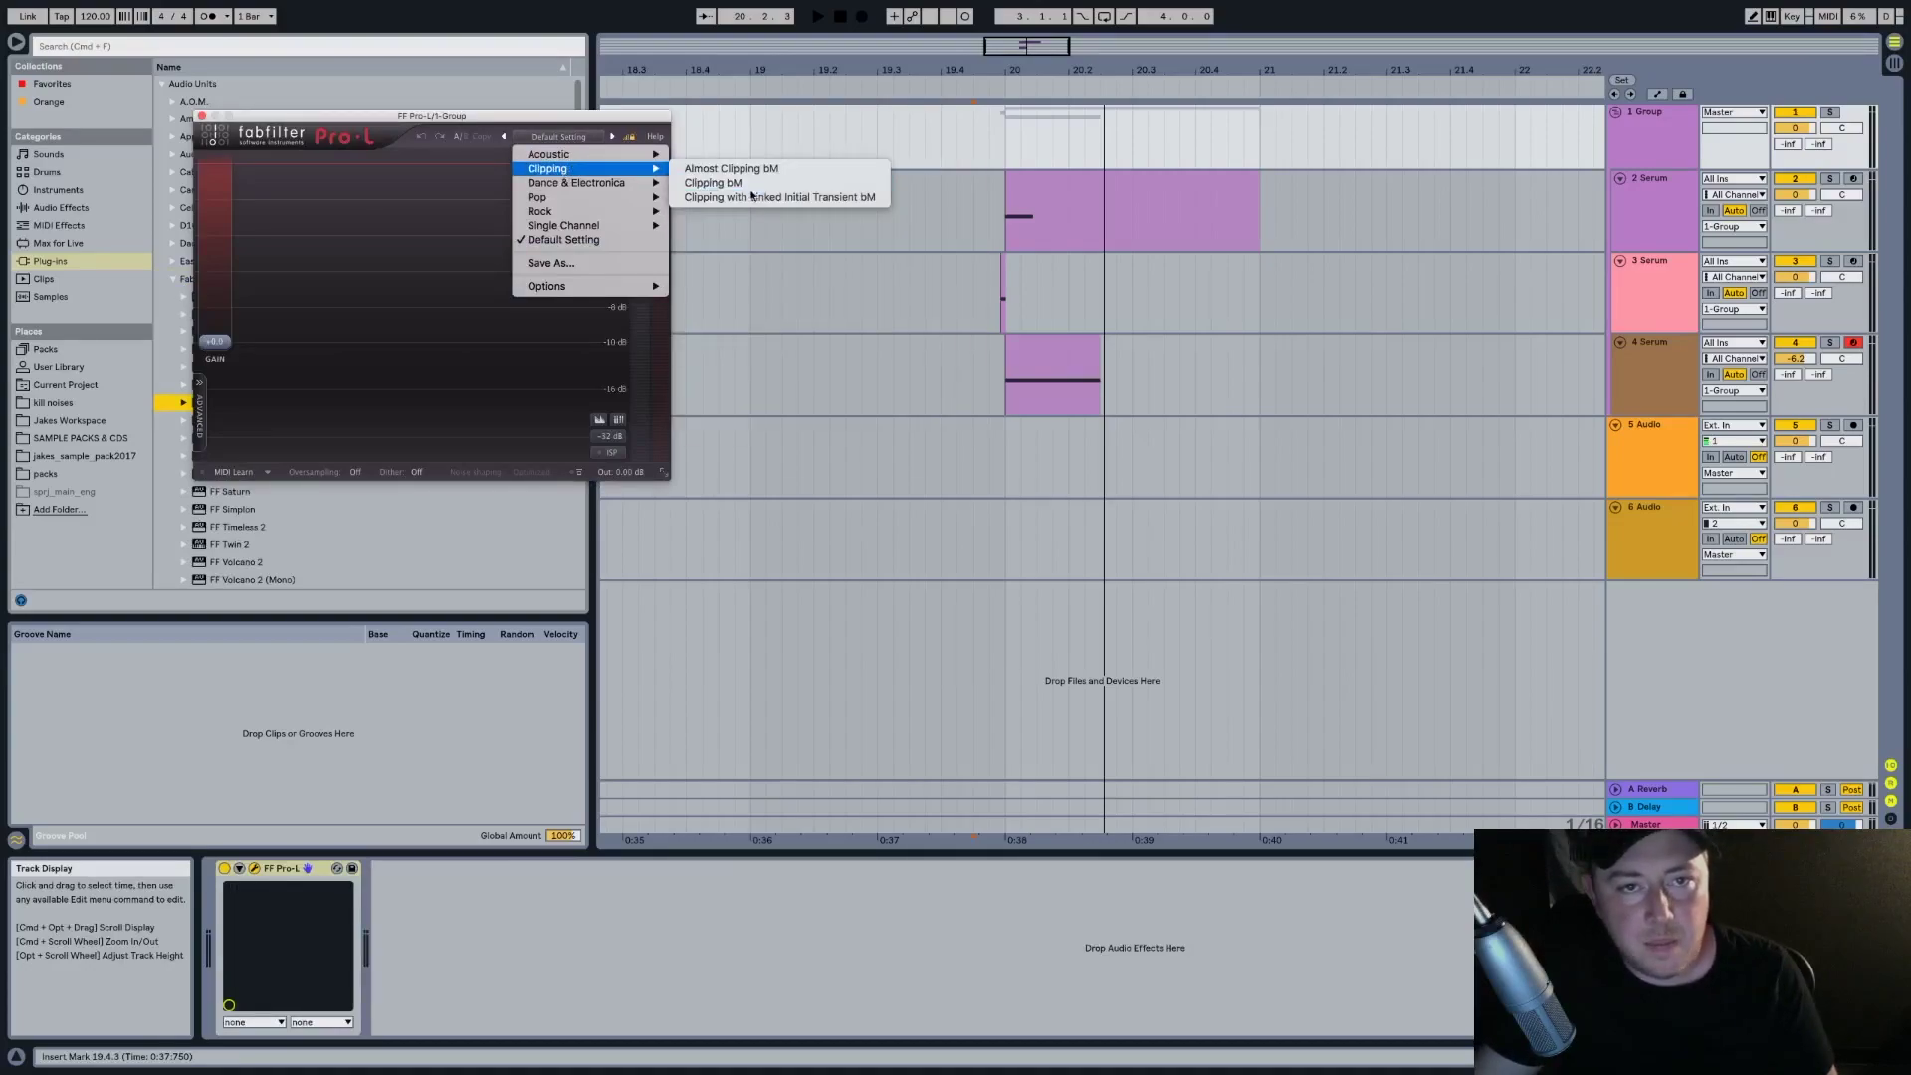
pyautogui.click(713, 183)
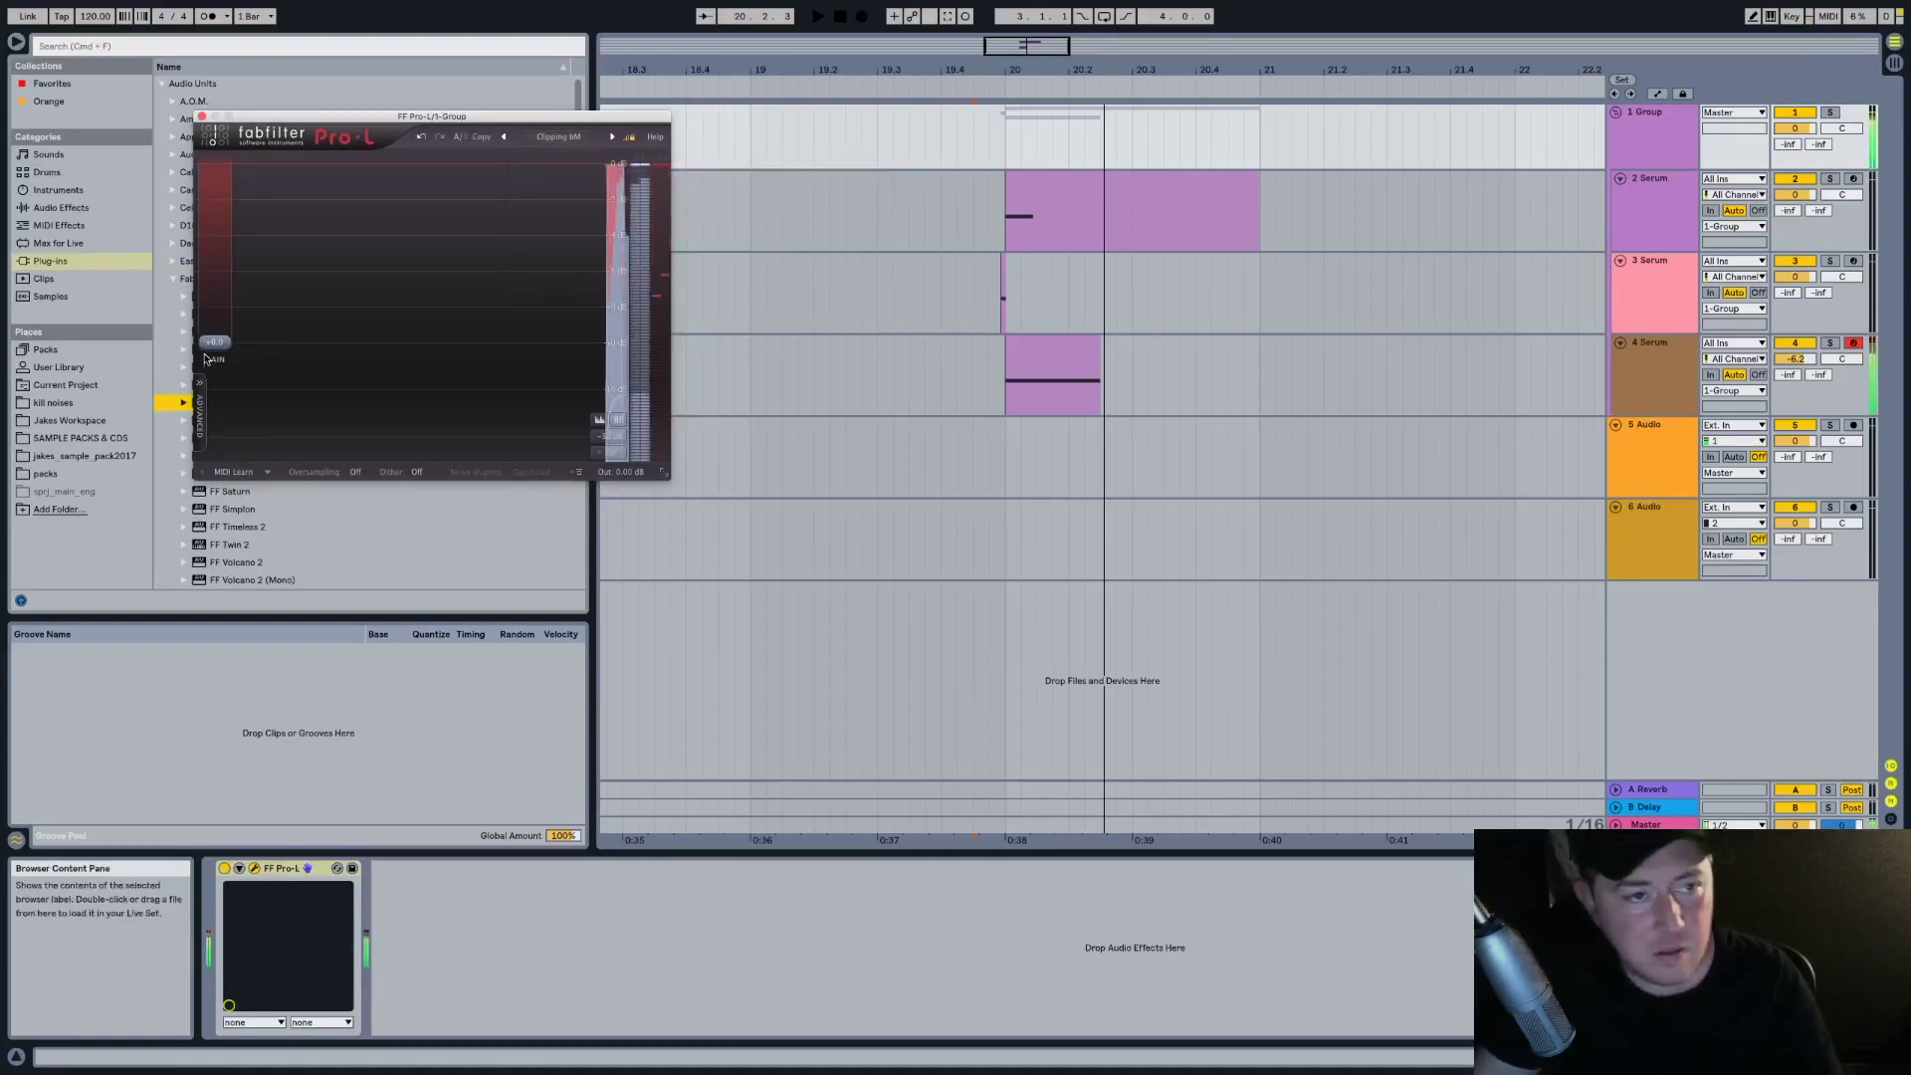
pyautogui.moveTo(206, 361); pyautogui.dragTo(228, 289)
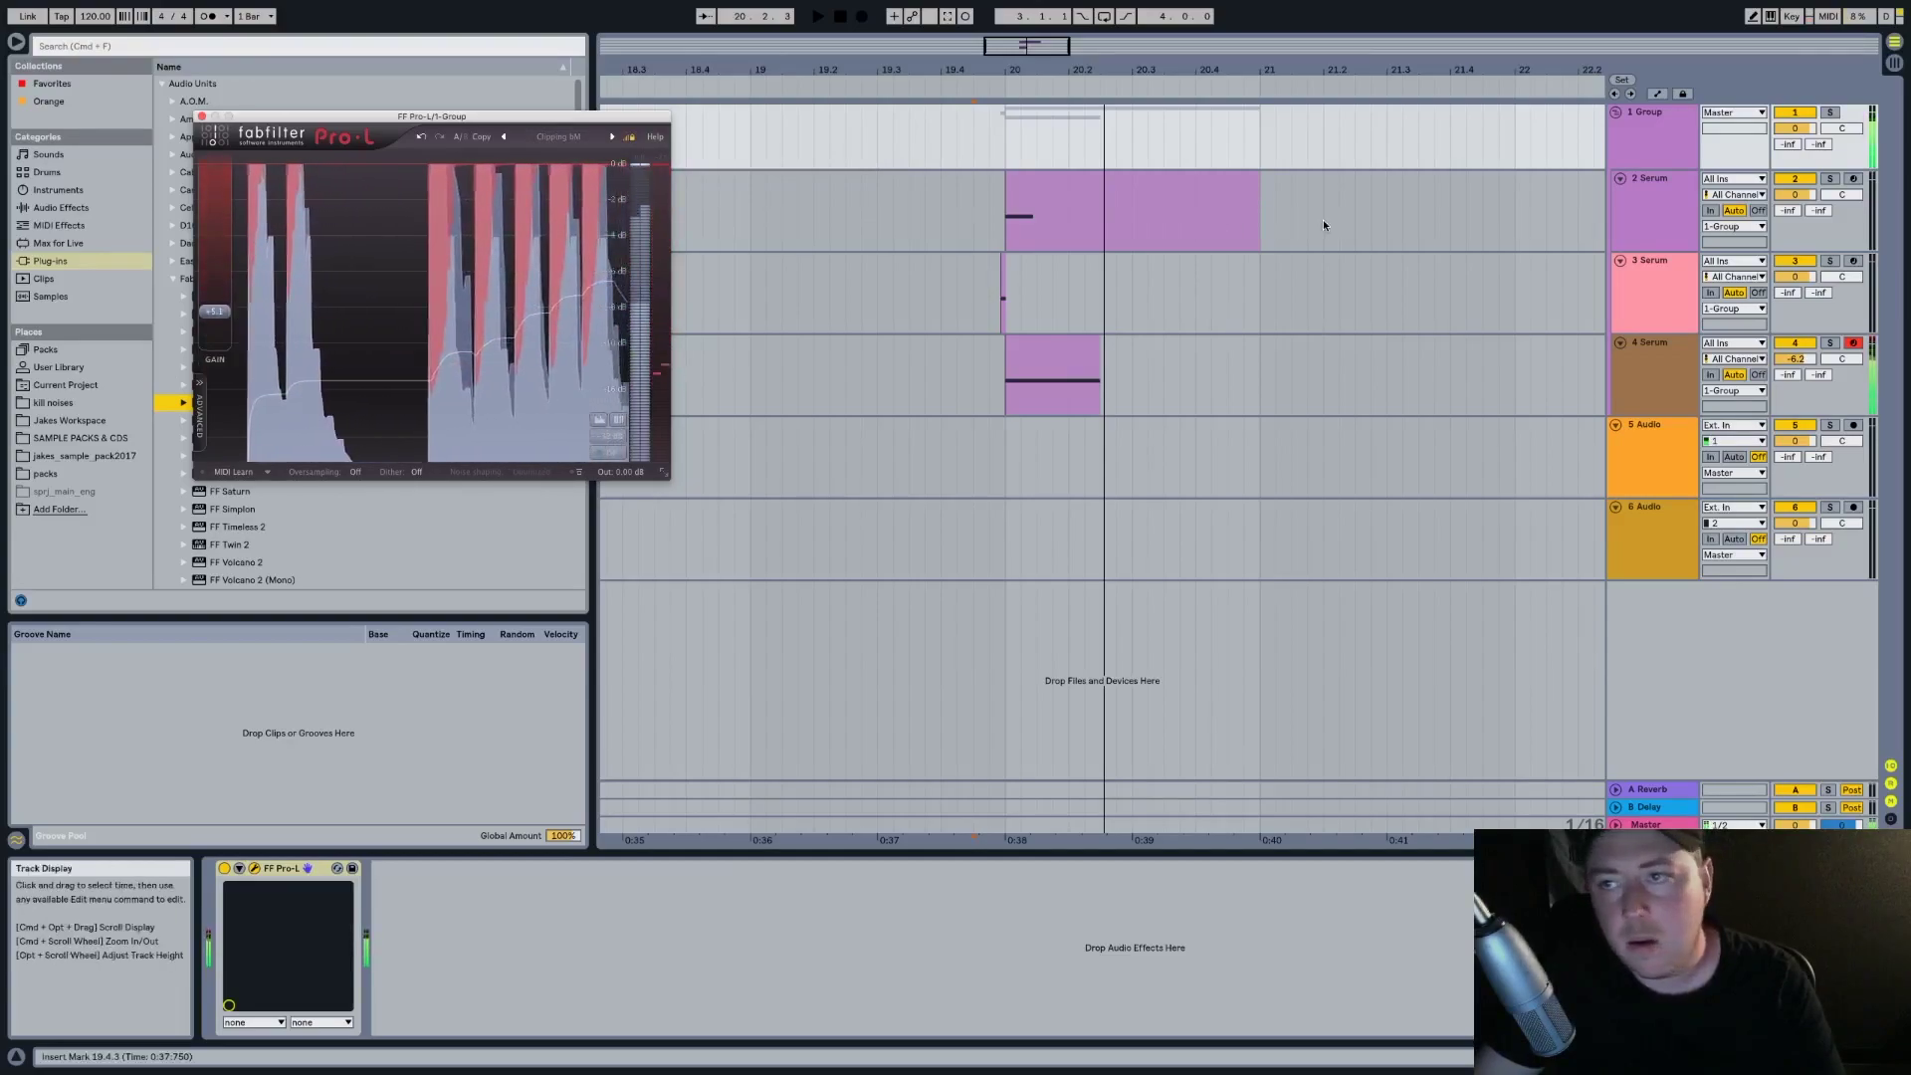
pyautogui.click(995, 155)
pyautogui.click(987, 157)
pyautogui.press('space')
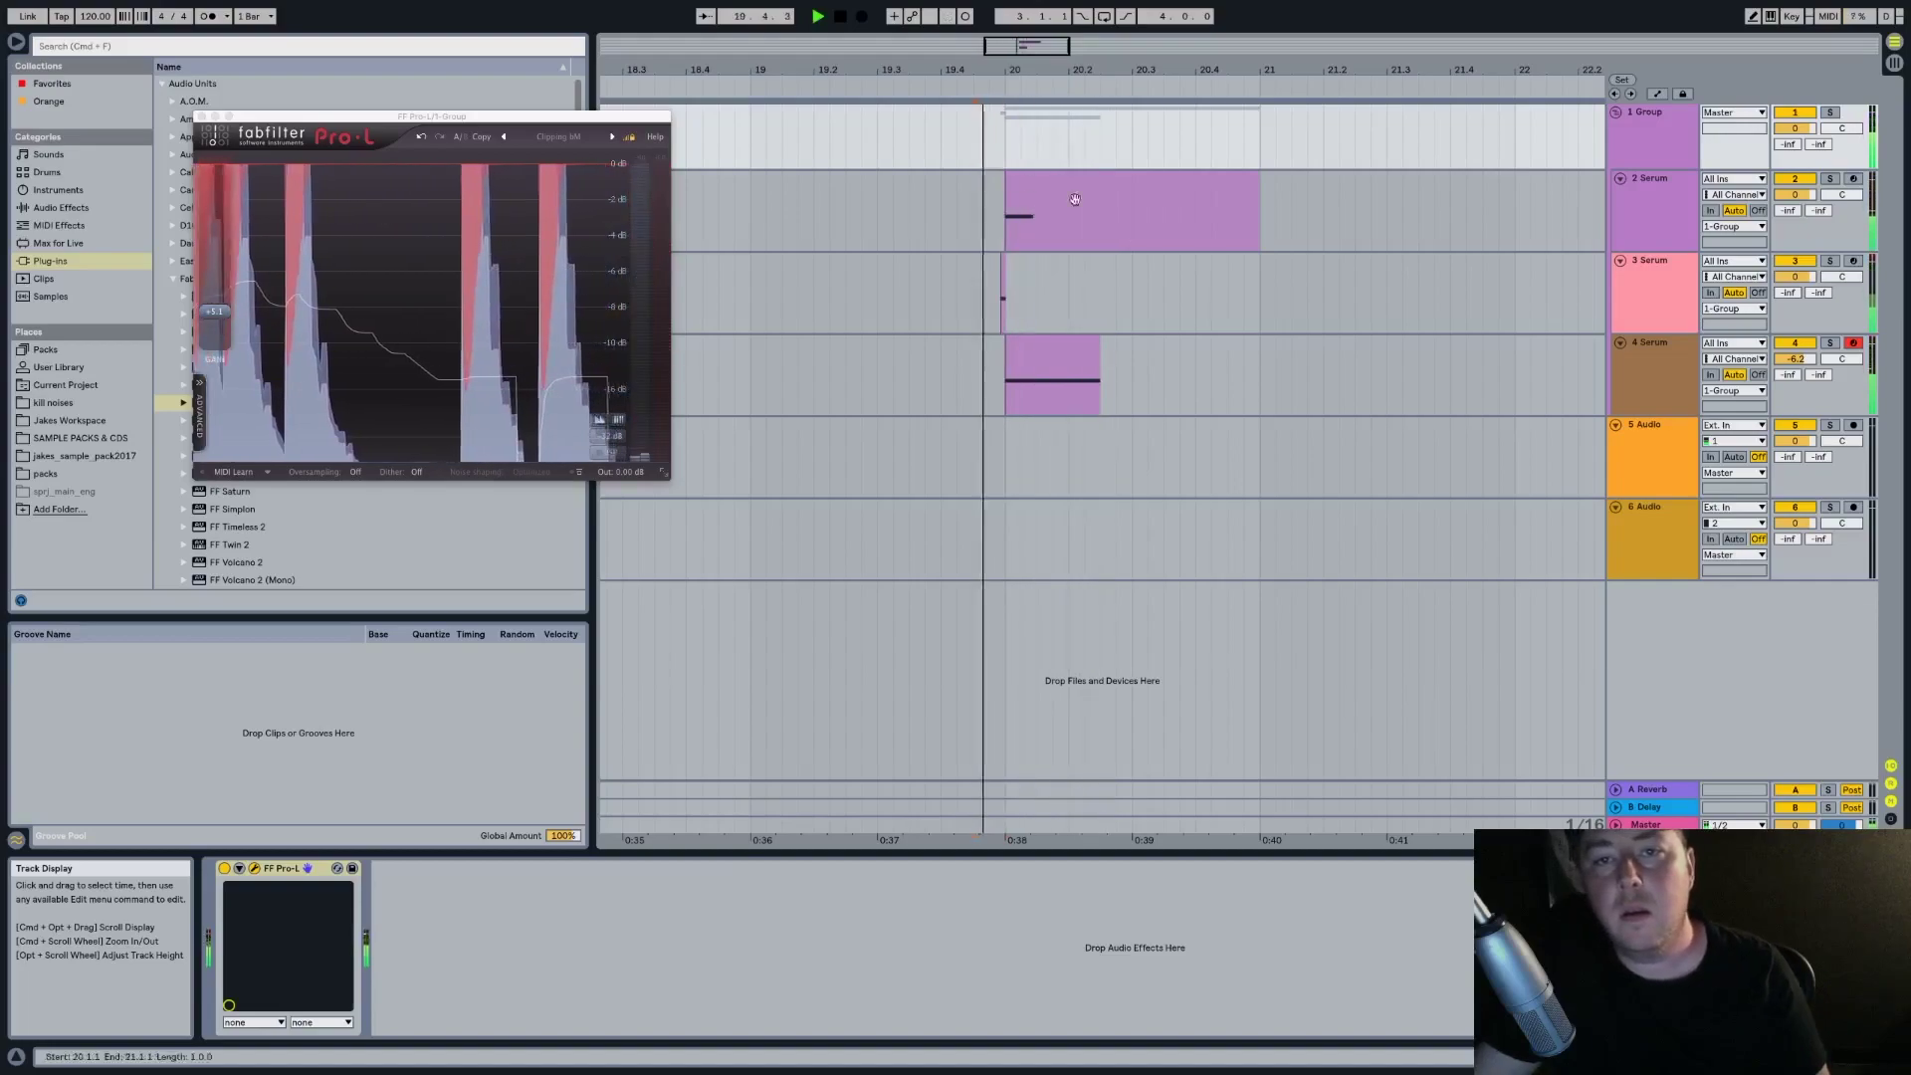
# Add a second EQ Eight after the convolution reverb on the third Serum layer and set its low cut to about 464 Hz
pyautogui.click(1655, 344)
pyautogui.press('space')
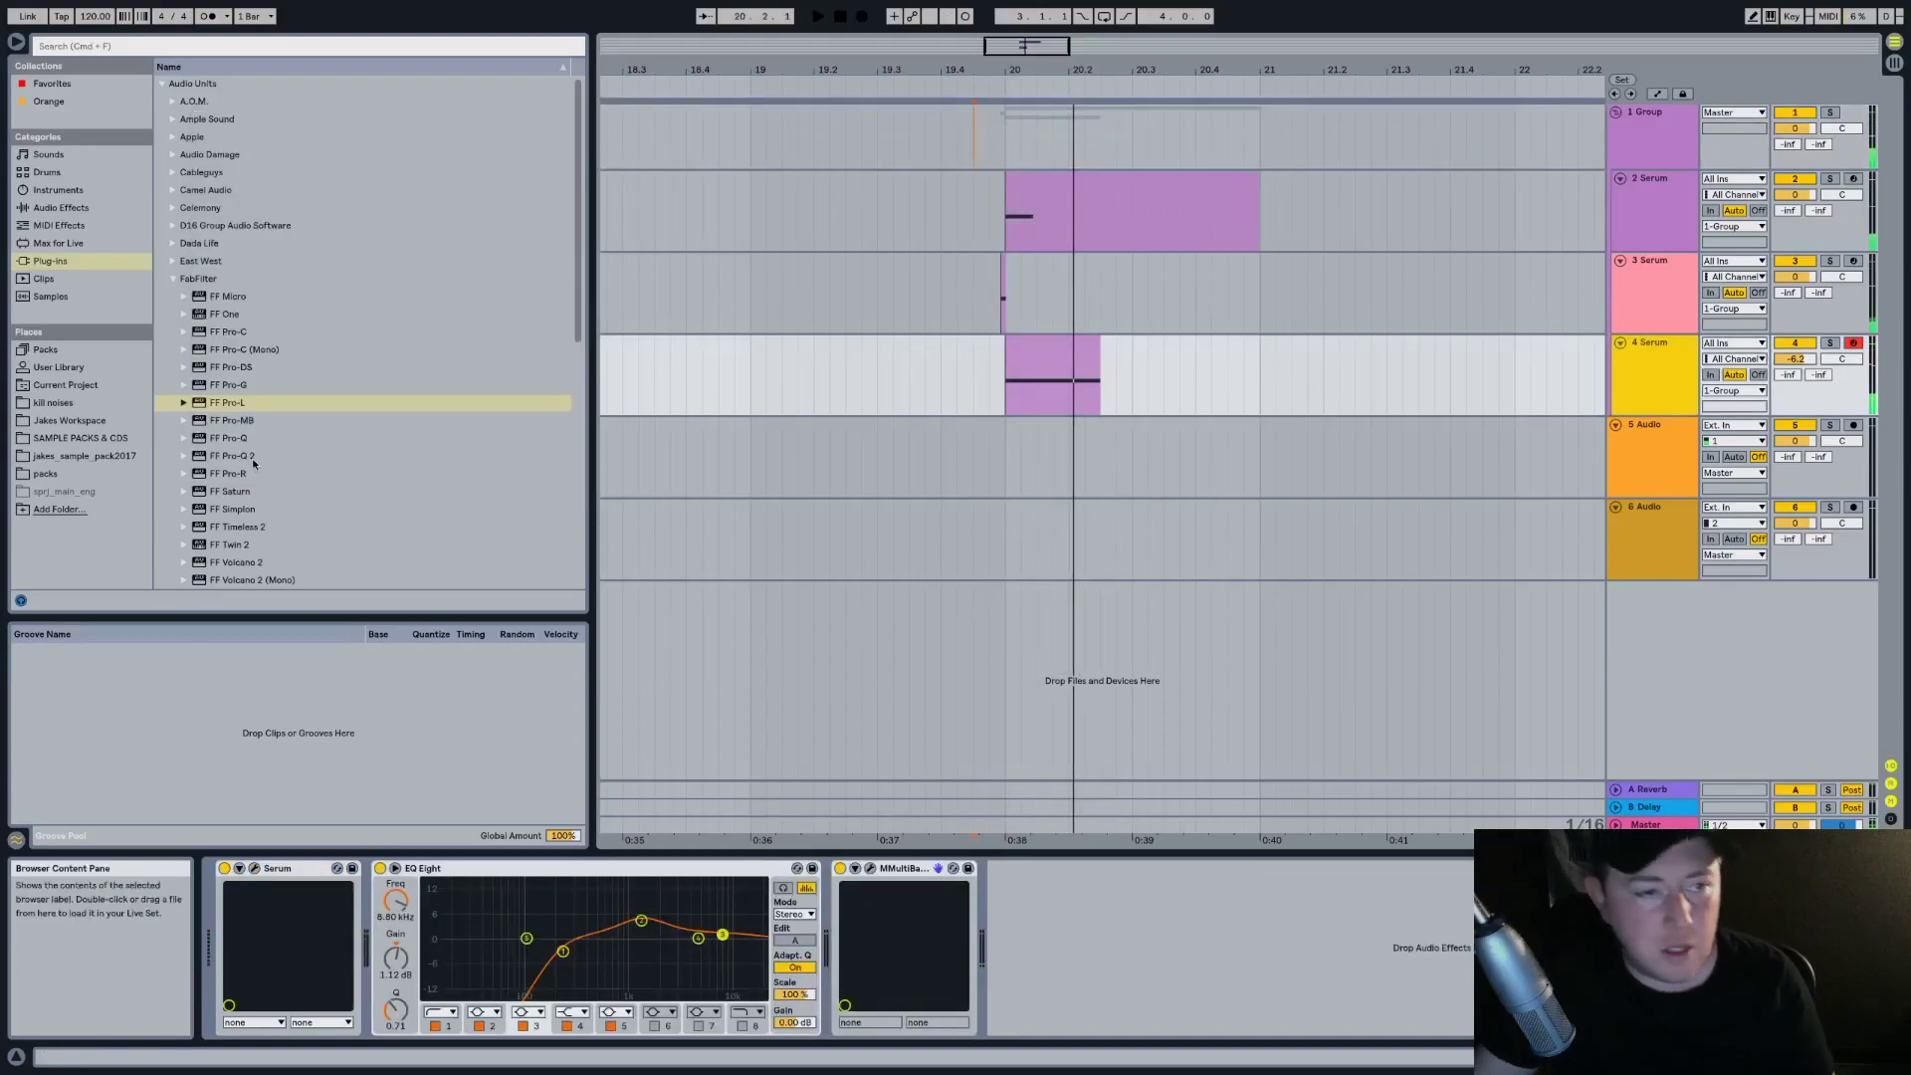
pyautogui.click(62, 208)
pyautogui.doubleClick(231, 155)
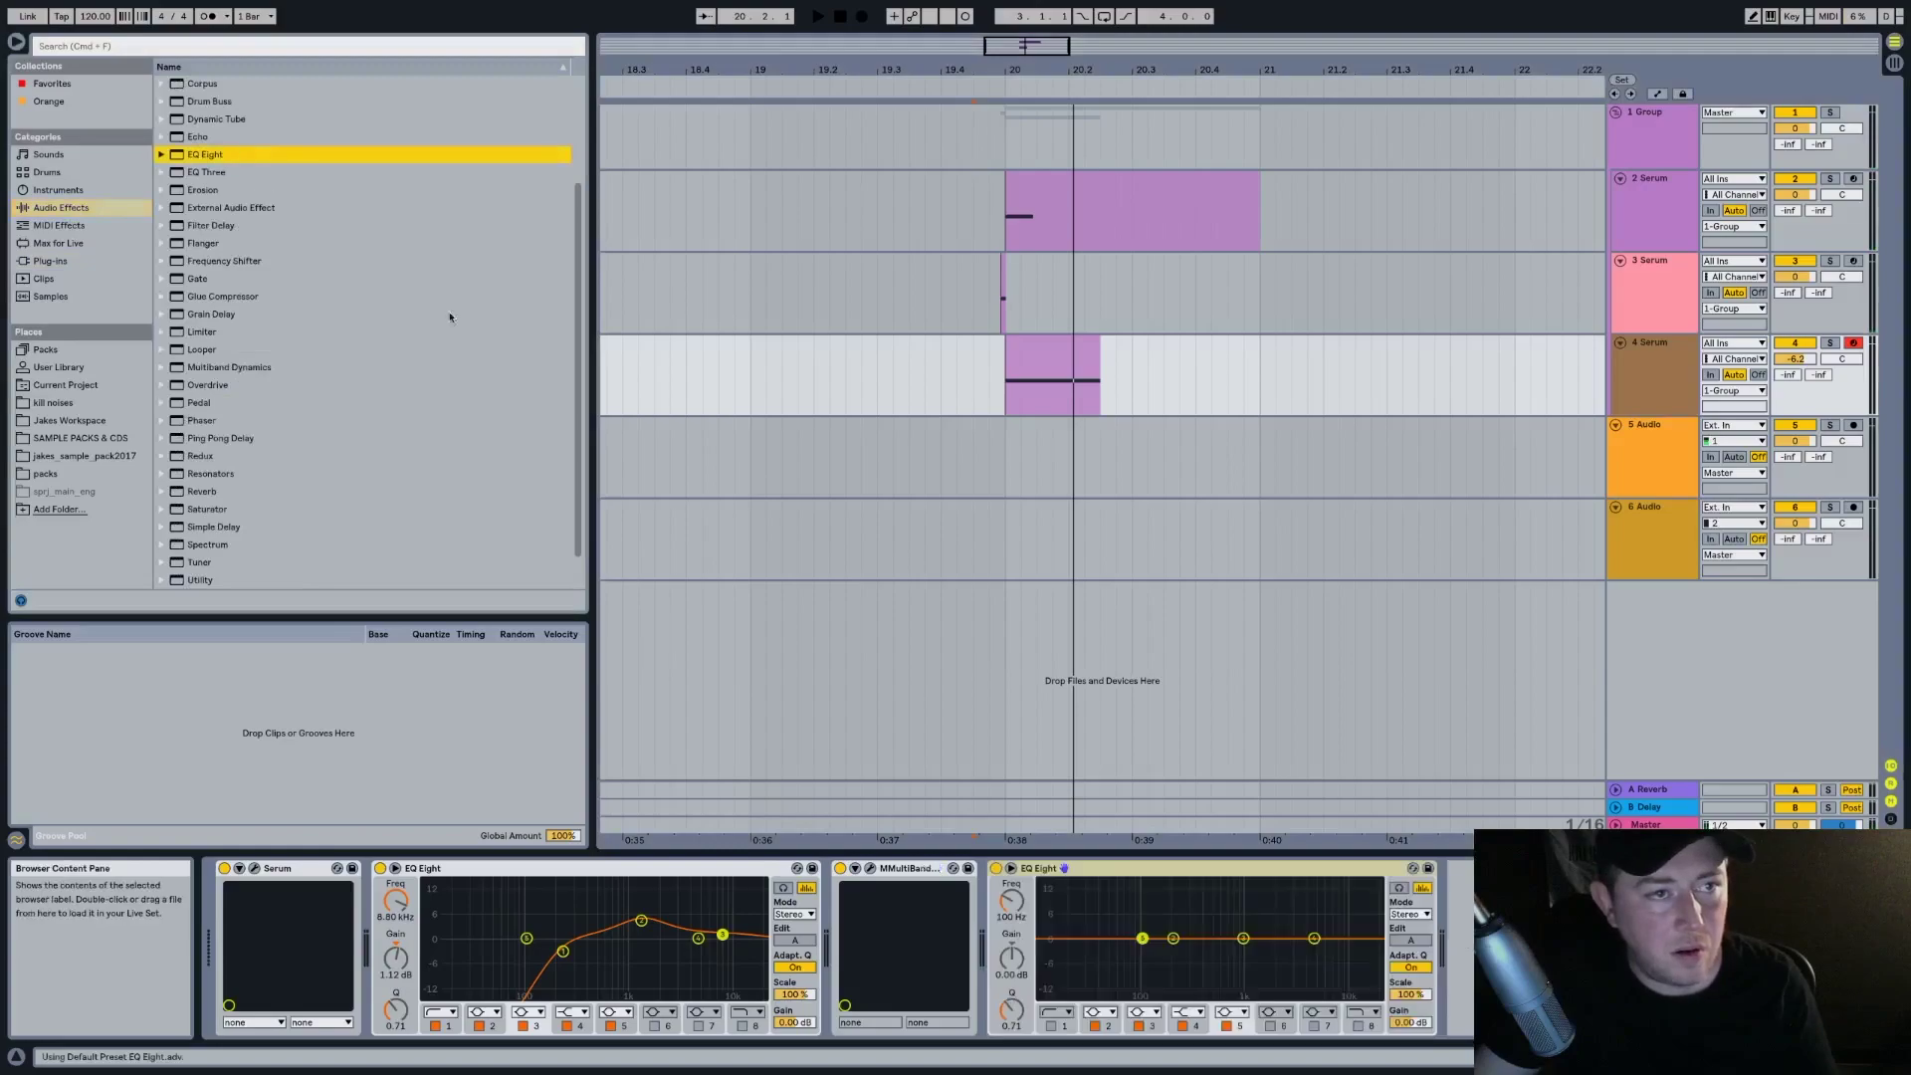
pyautogui.click(1051, 1027)
pyautogui.press('space')
pyautogui.moveTo(1162, 951); pyautogui.dragTo(1210, 952)
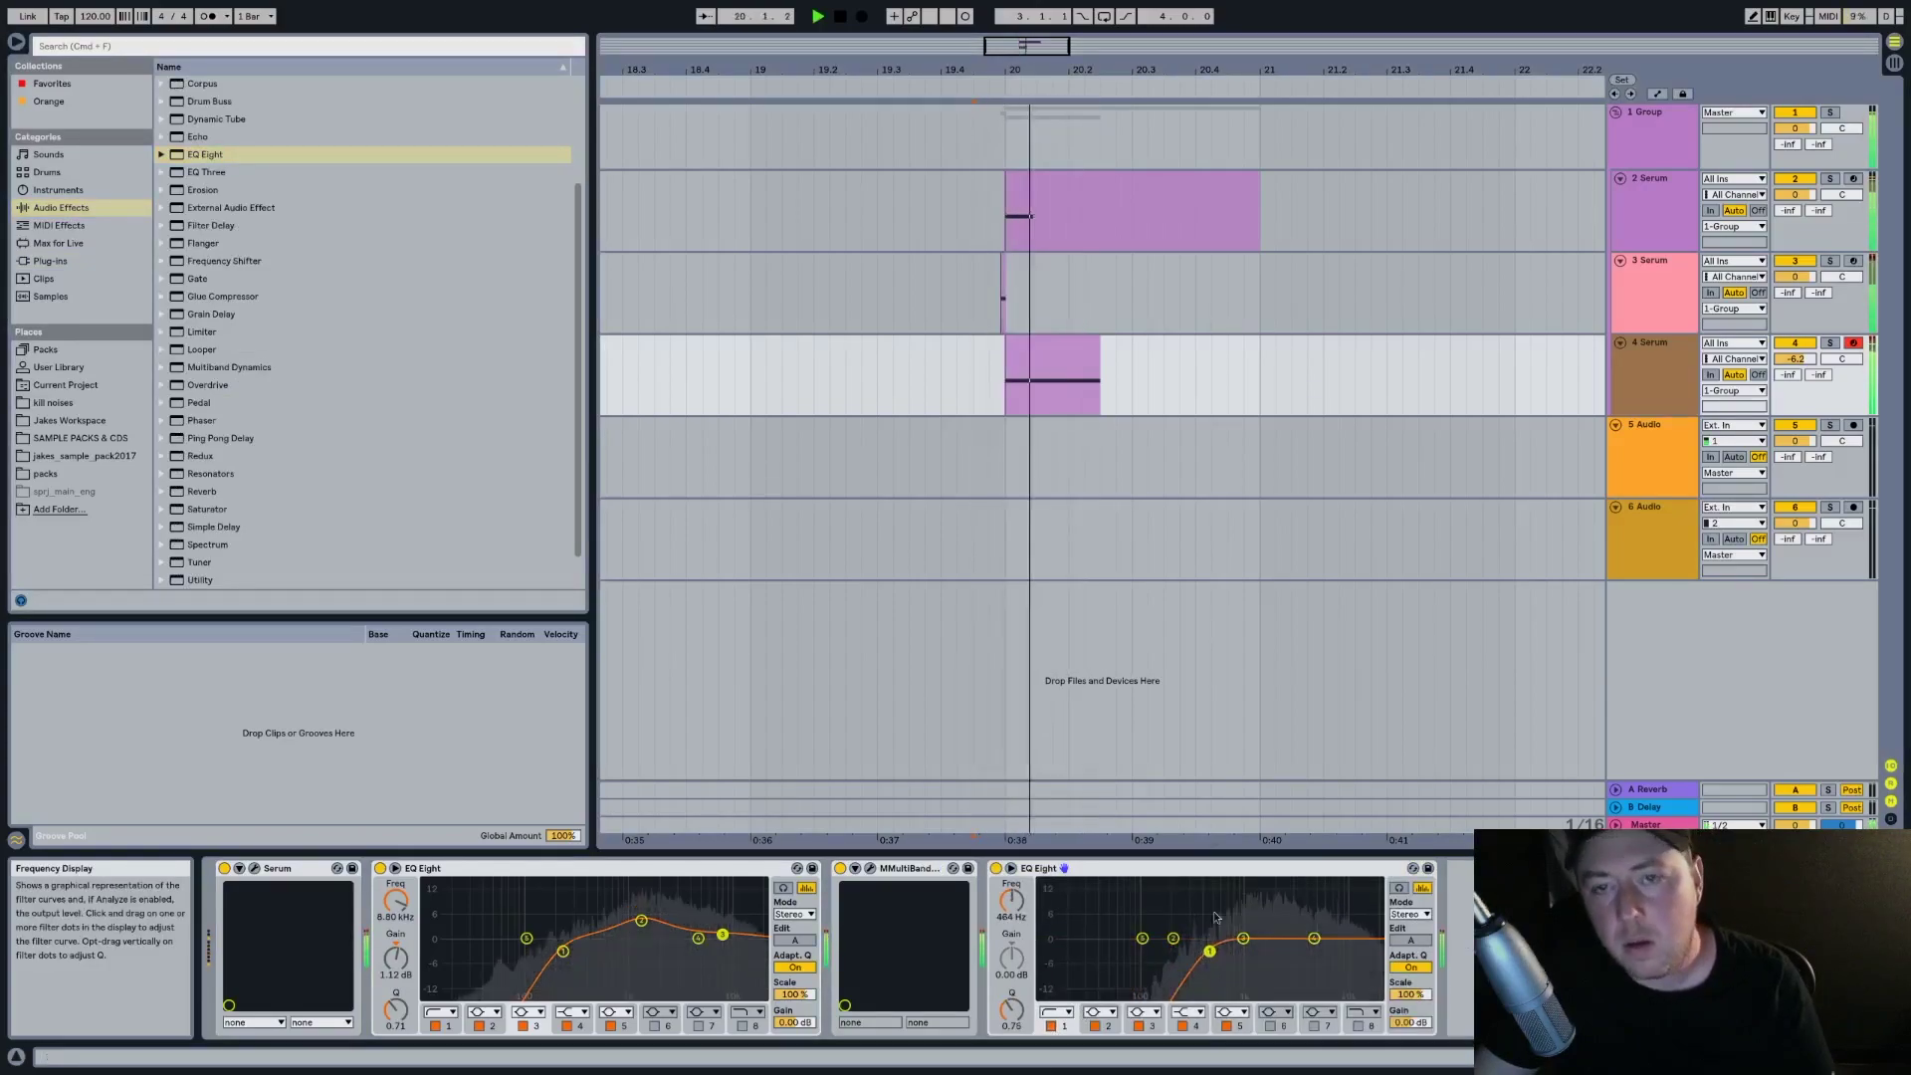
# Lower the third Serum layer's track volume to about -9 dB while auditioning the mix
pyautogui.moveTo(1795, 358); pyautogui.dragTo(1795, 395)
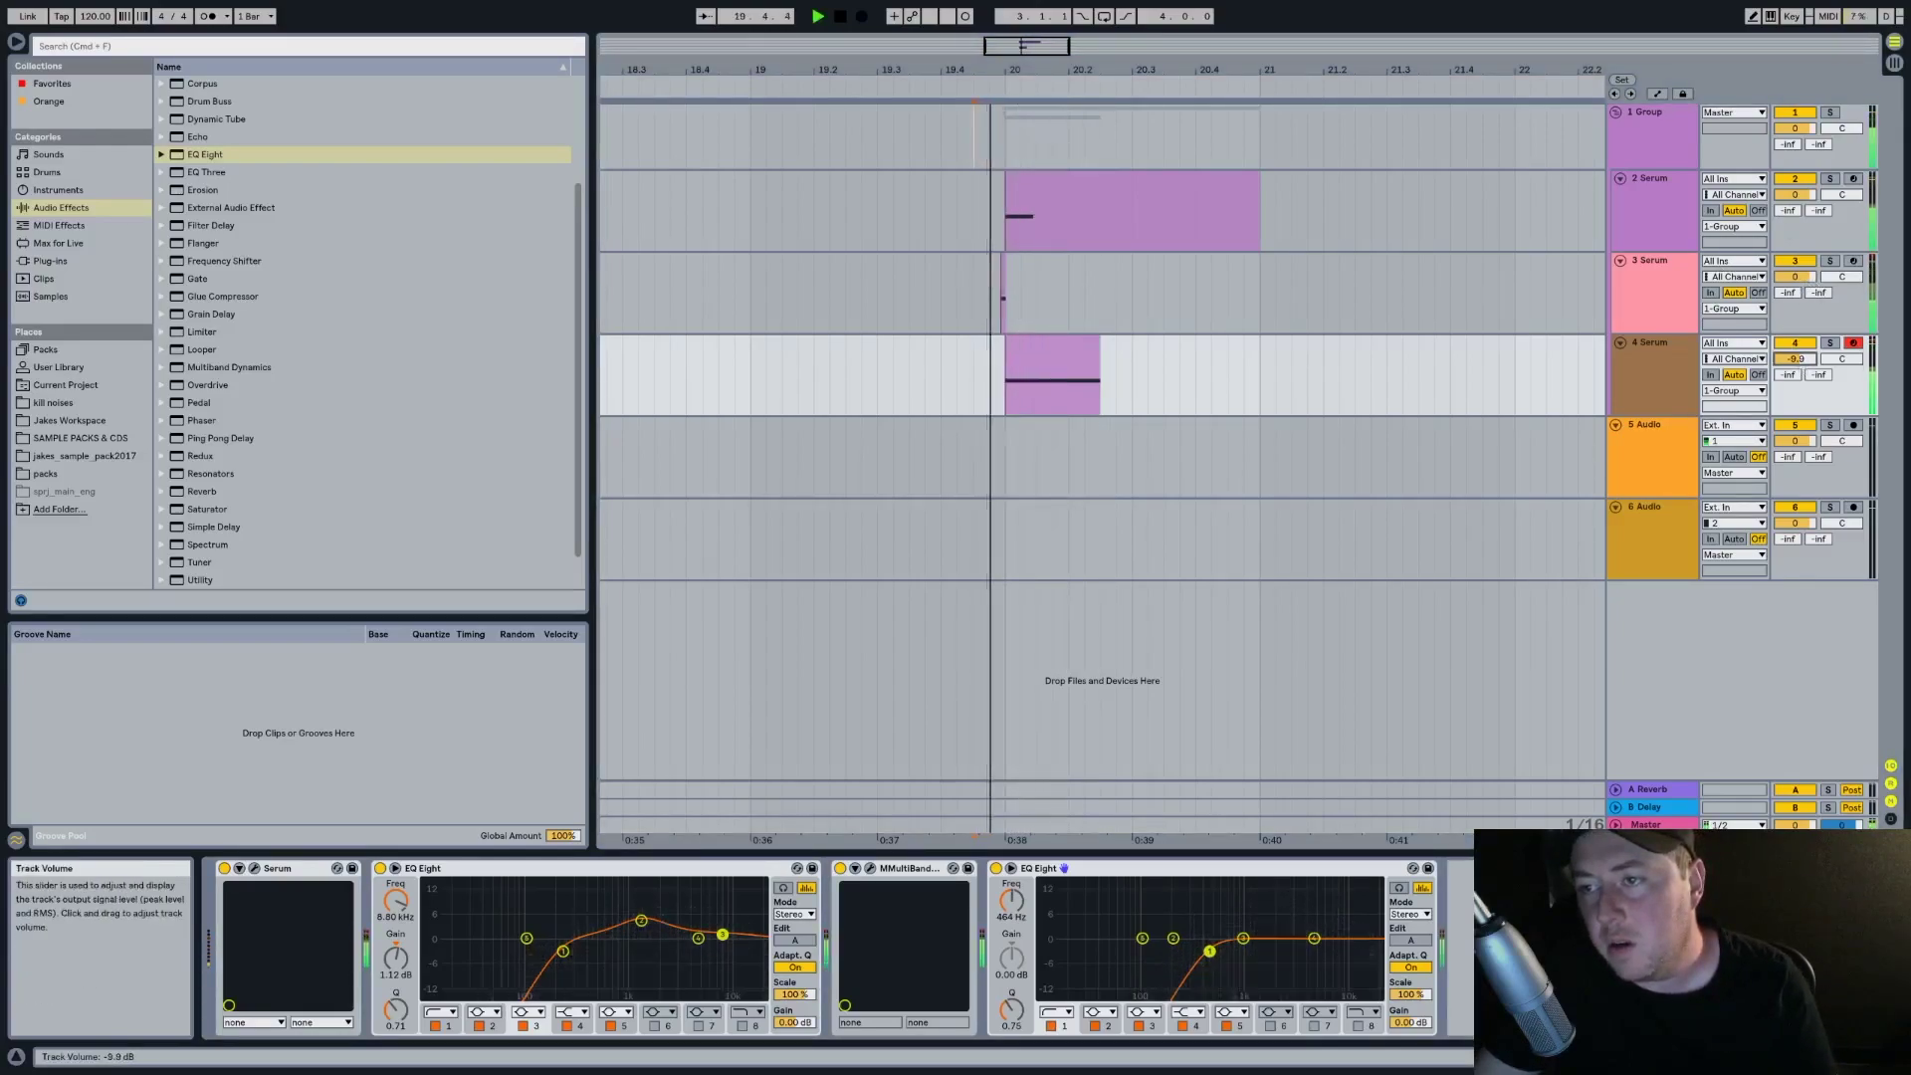
pyautogui.press('space')
pyautogui.press('space')
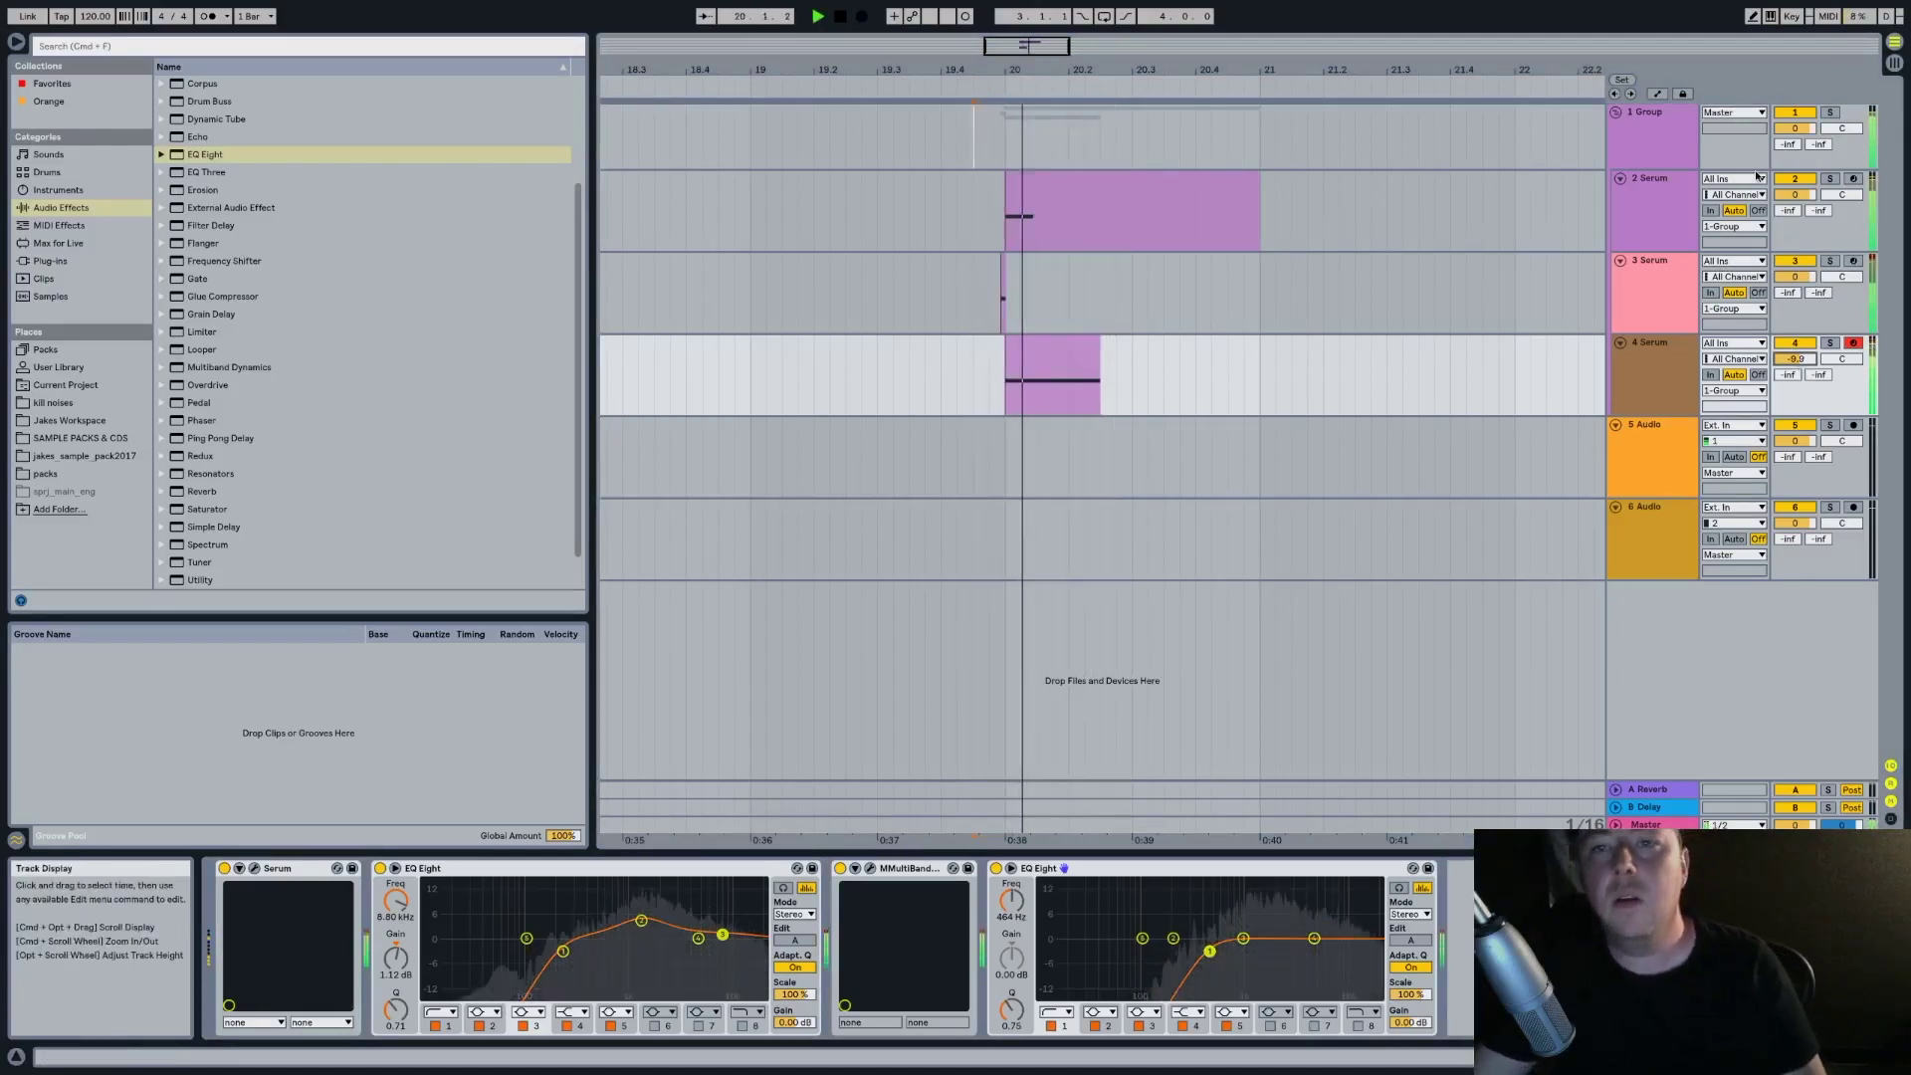
pyautogui.press('space')
# Audition the grouped layers from just before bar 20 and check the clips' start at closer range
pyautogui.doubleClick(1082, 179)
pyautogui.moveTo(507, 842); pyautogui.dragTo(507, 720)
pyautogui.press('space')
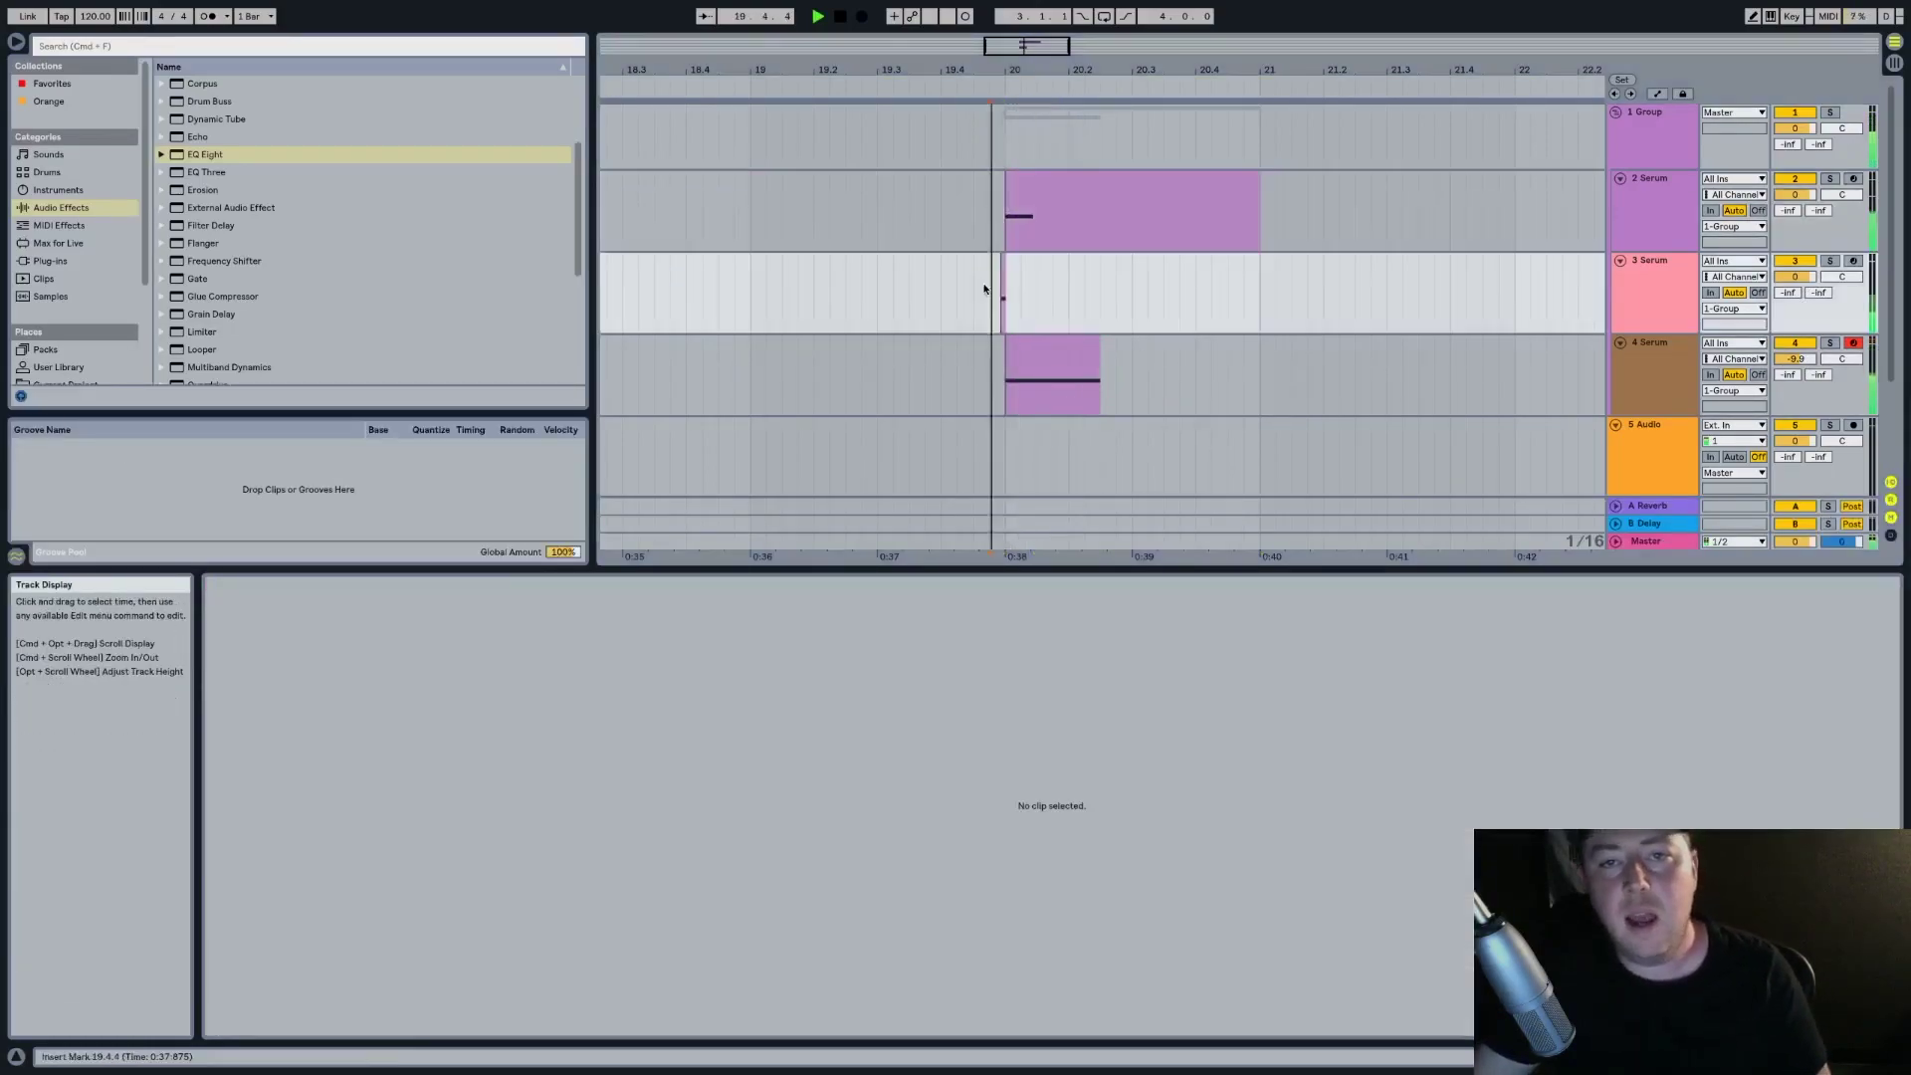
pyautogui.click(983, 285)
pyautogui.press('space')
pyautogui.moveTo(1048, 70); pyautogui.dragTo(1048, 129)
pyautogui.press('space')
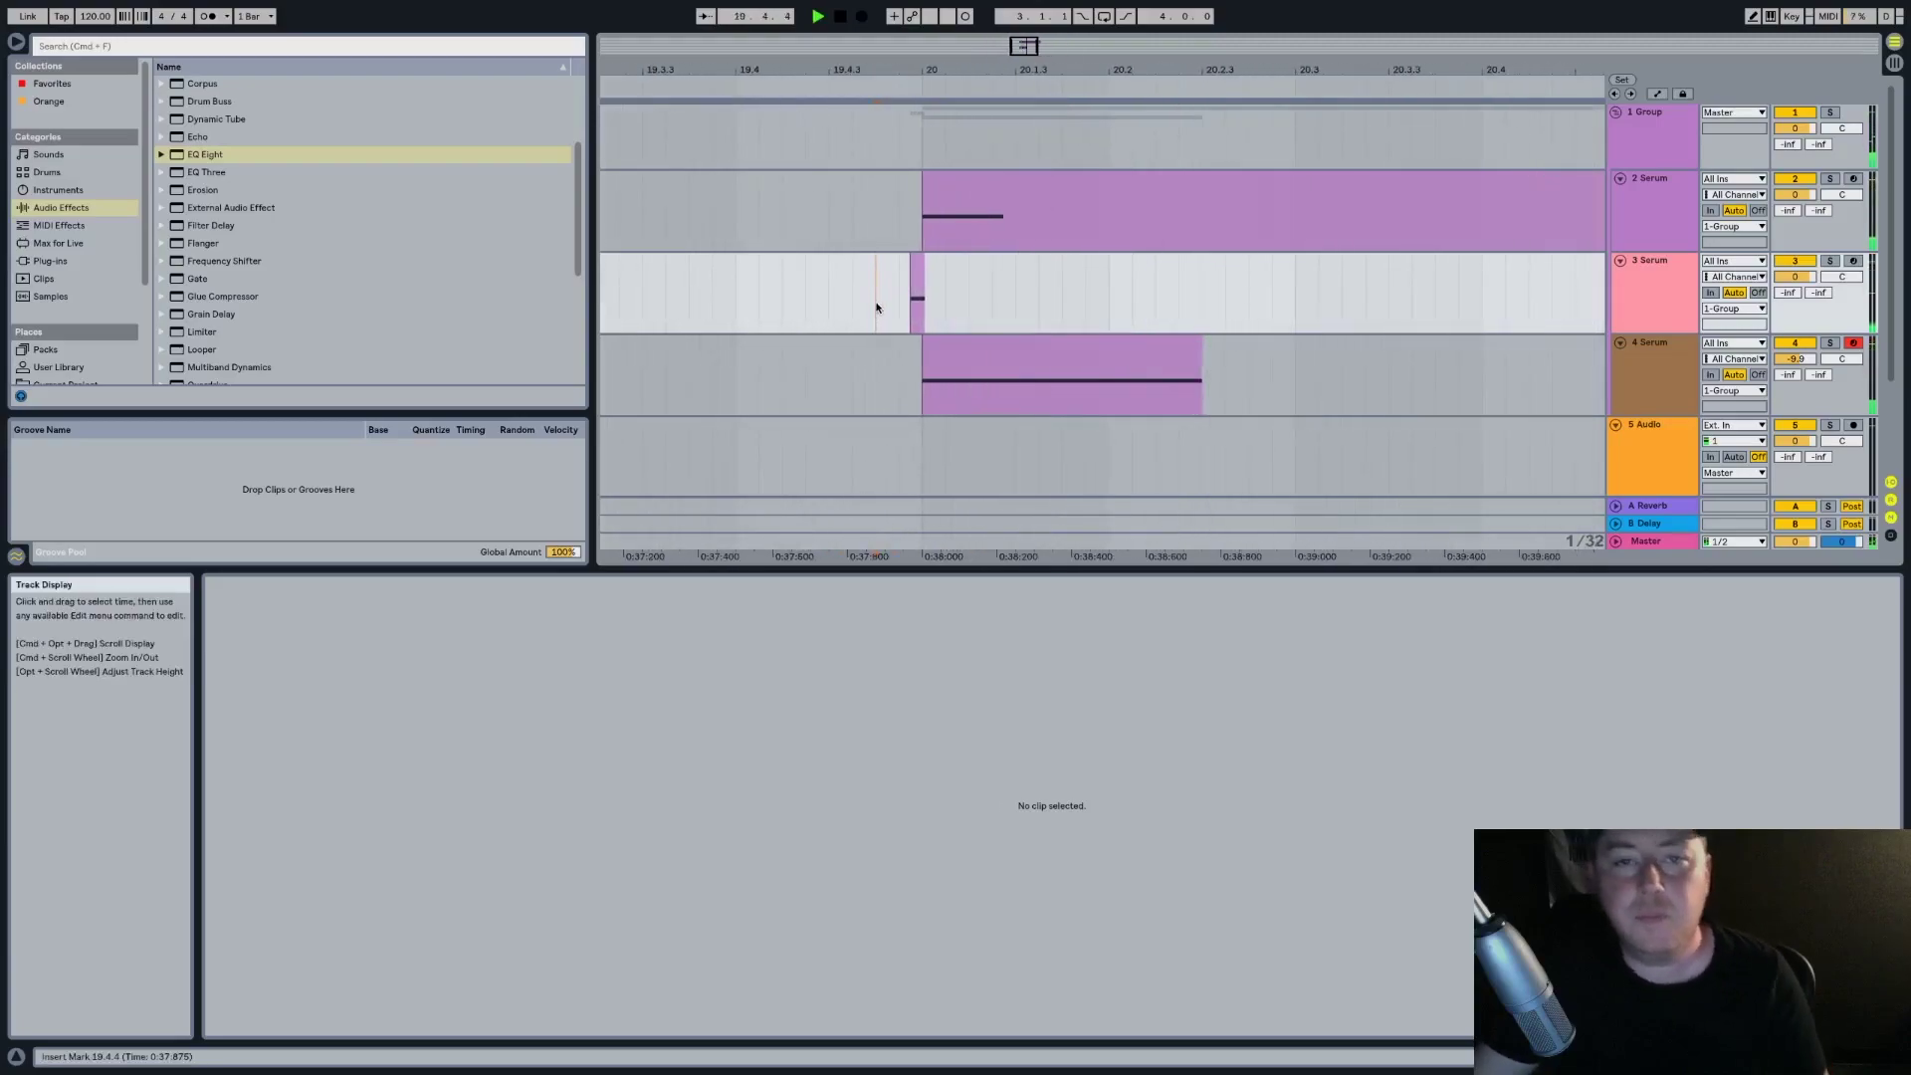
# Select the group track, close the Pro-L window, and add the kiloHearts Transient Shaper after the limiter
pyautogui.click(1617, 142)
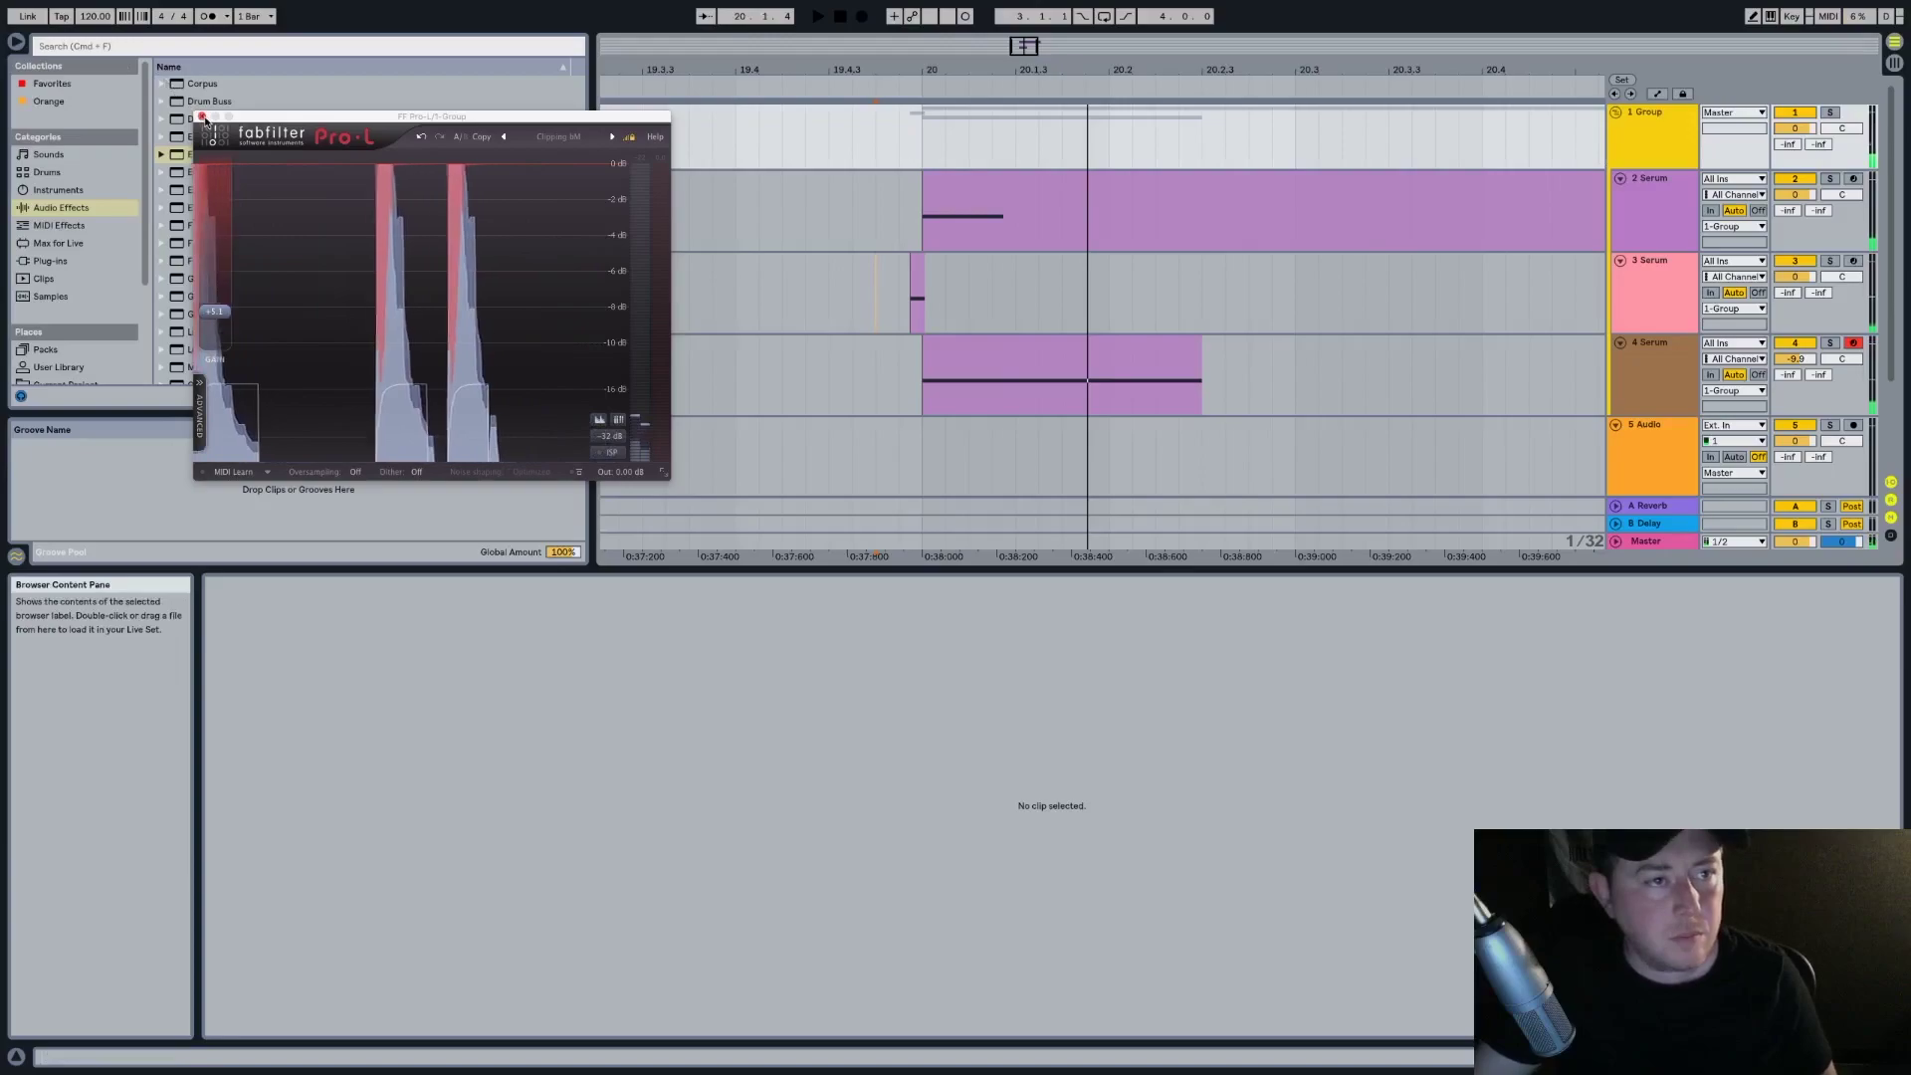
pyautogui.click(202, 117)
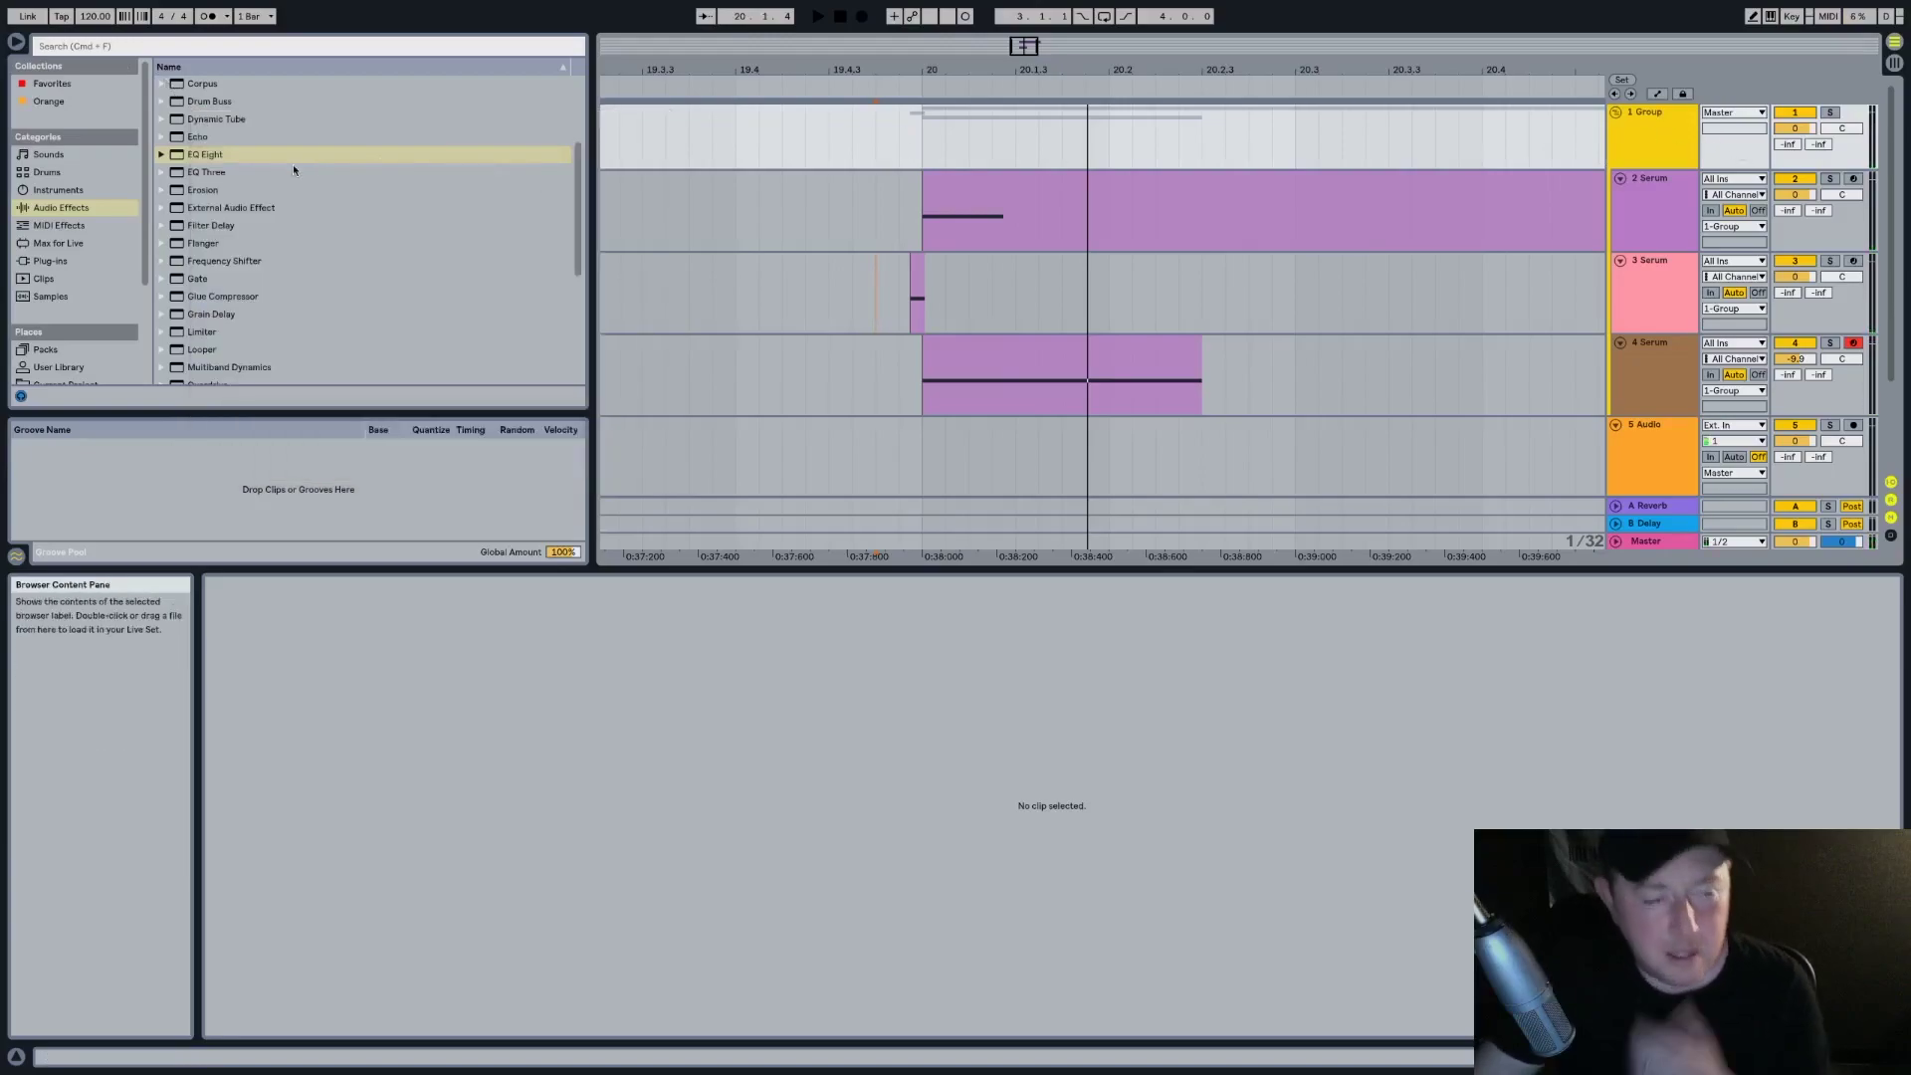
pyautogui.click(78, 262)
pyautogui.click(173, 279)
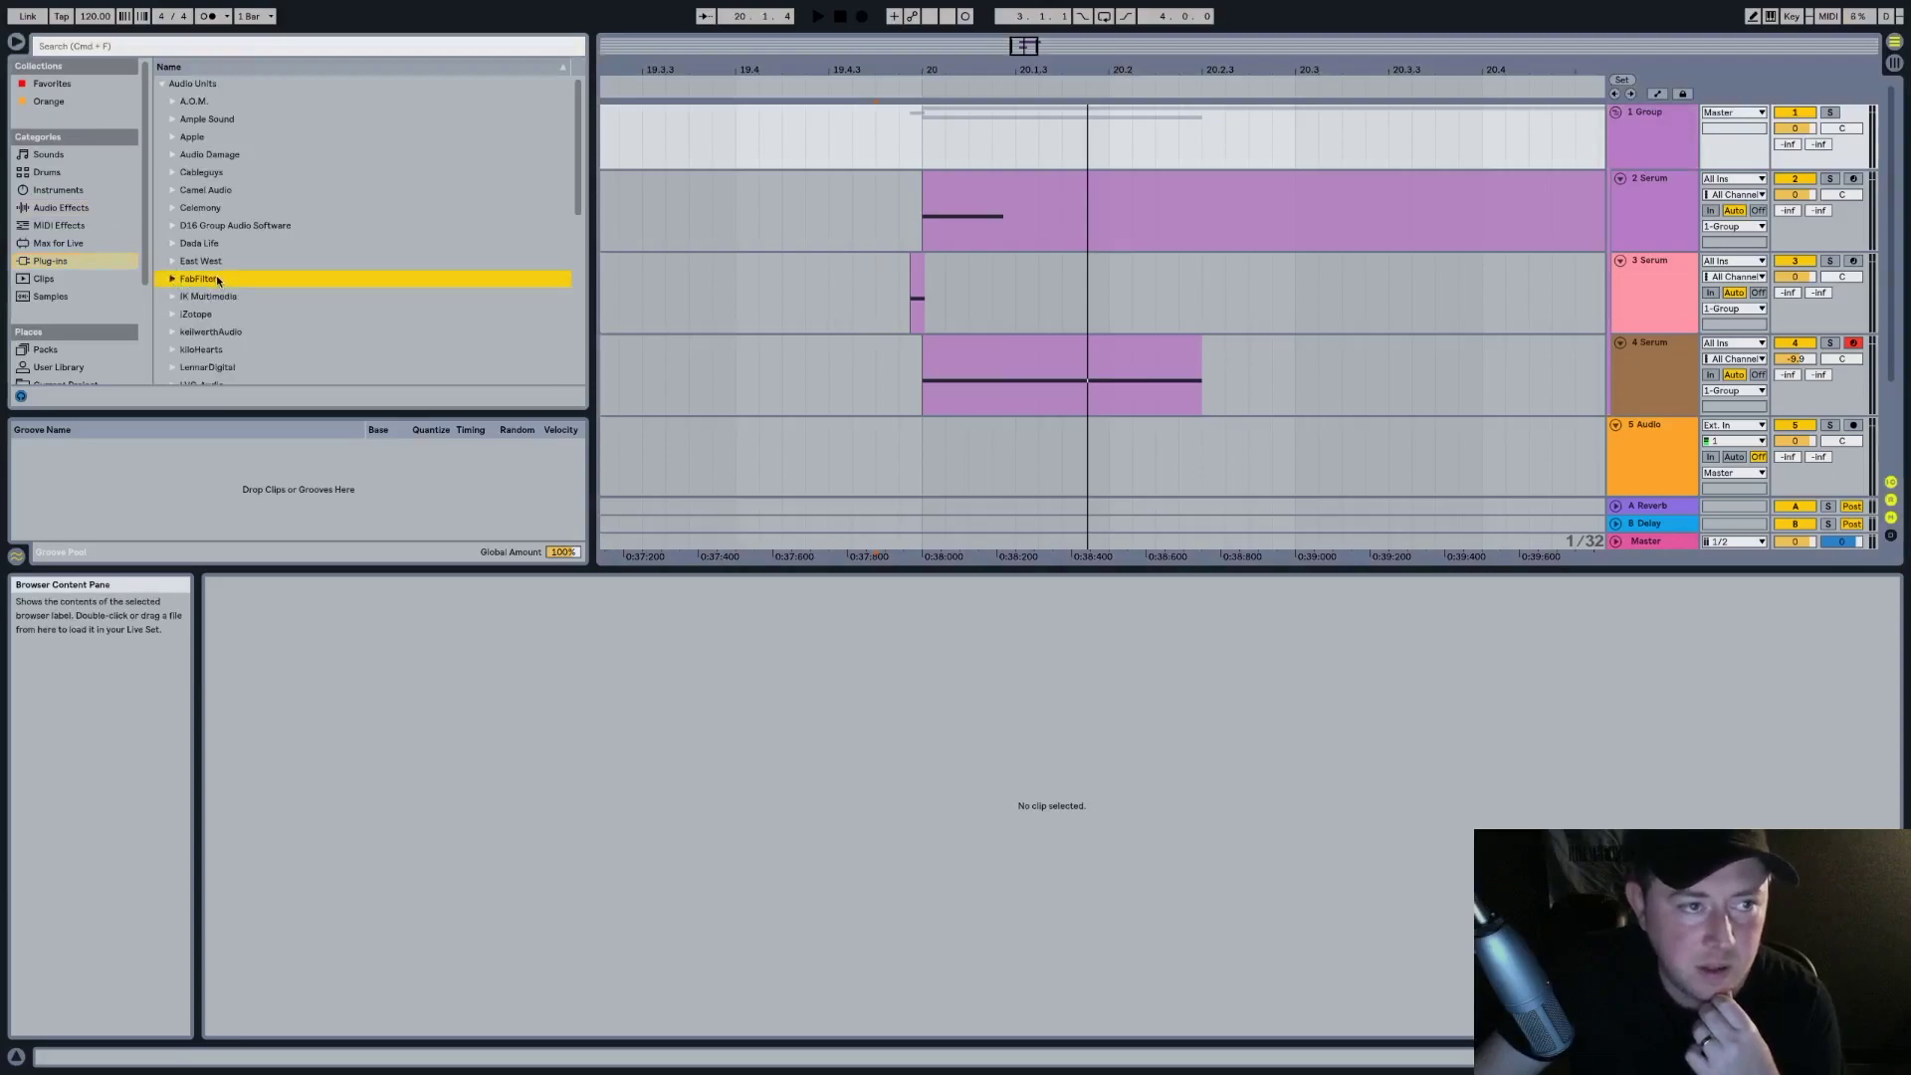
pyautogui.scroll(-2, 217, 279)
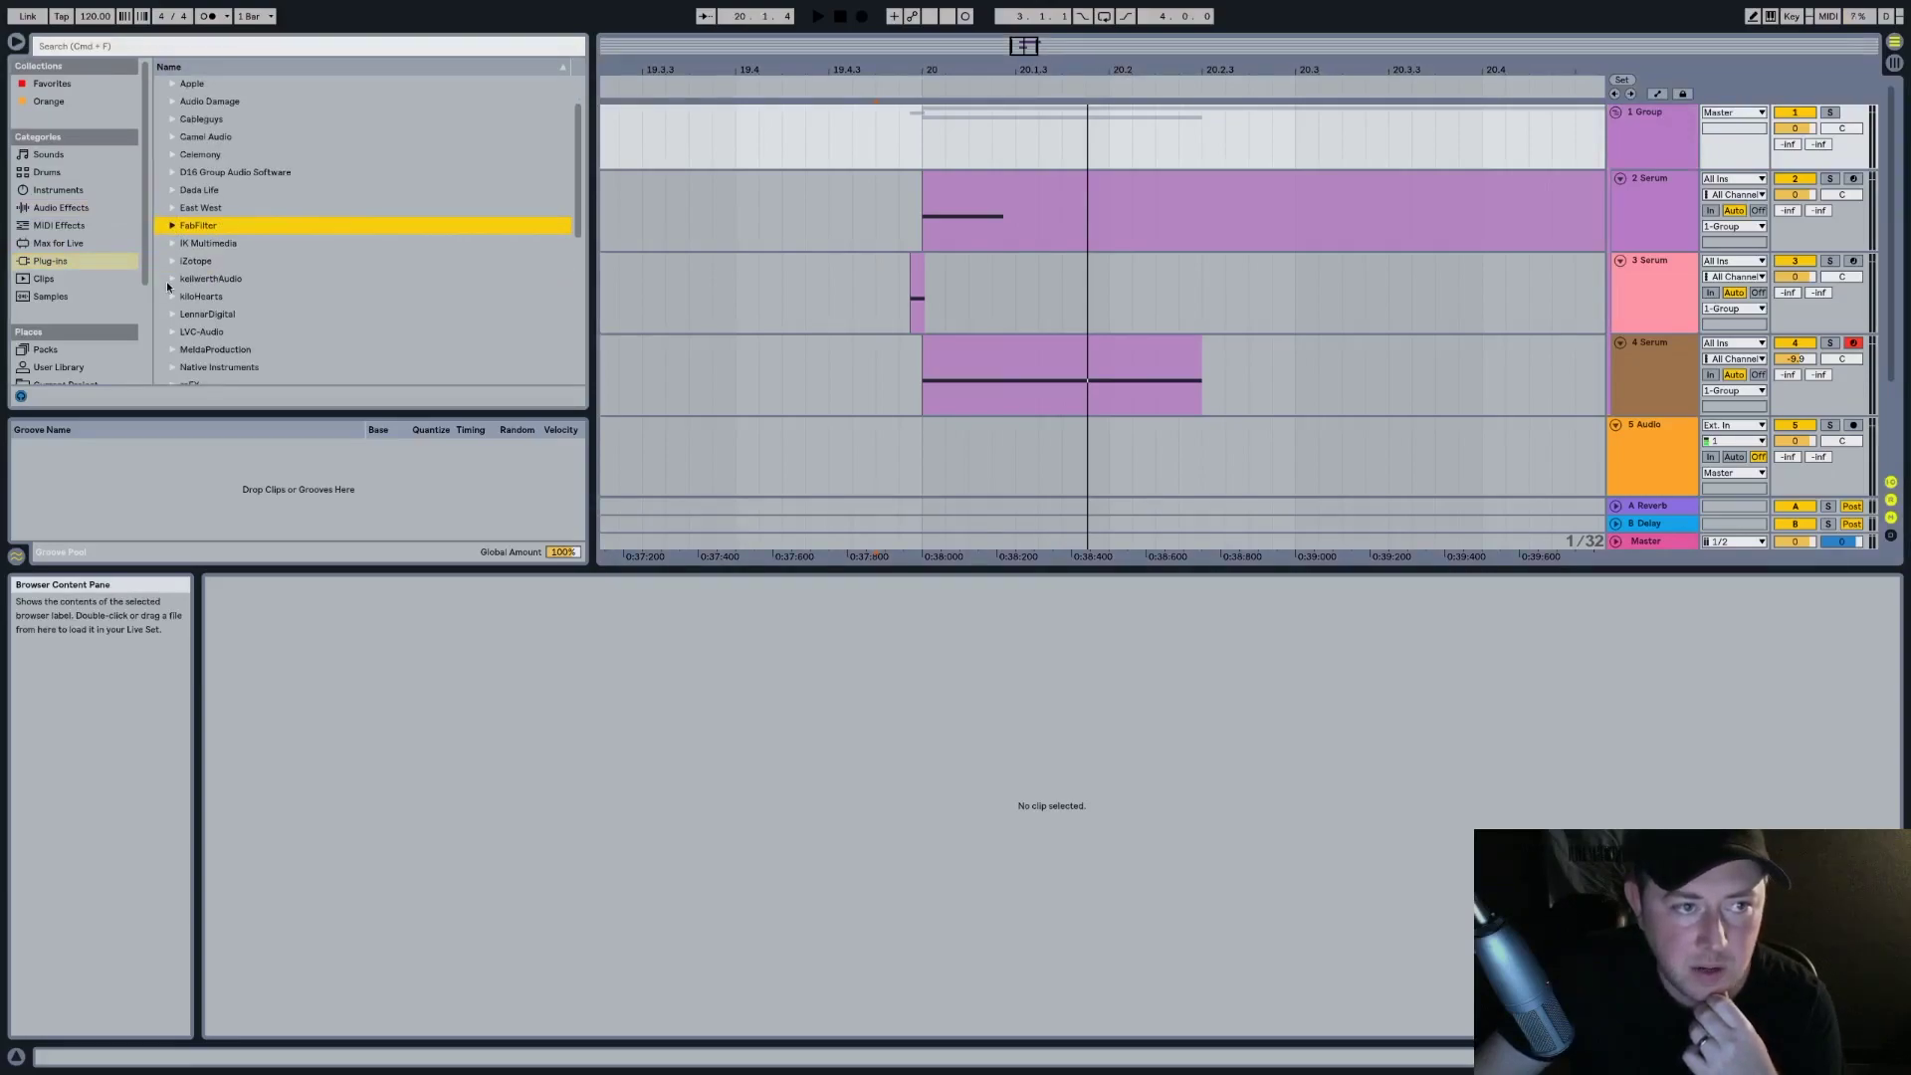
pyautogui.click(173, 294)
pyautogui.scroll(-10, 285, 324)
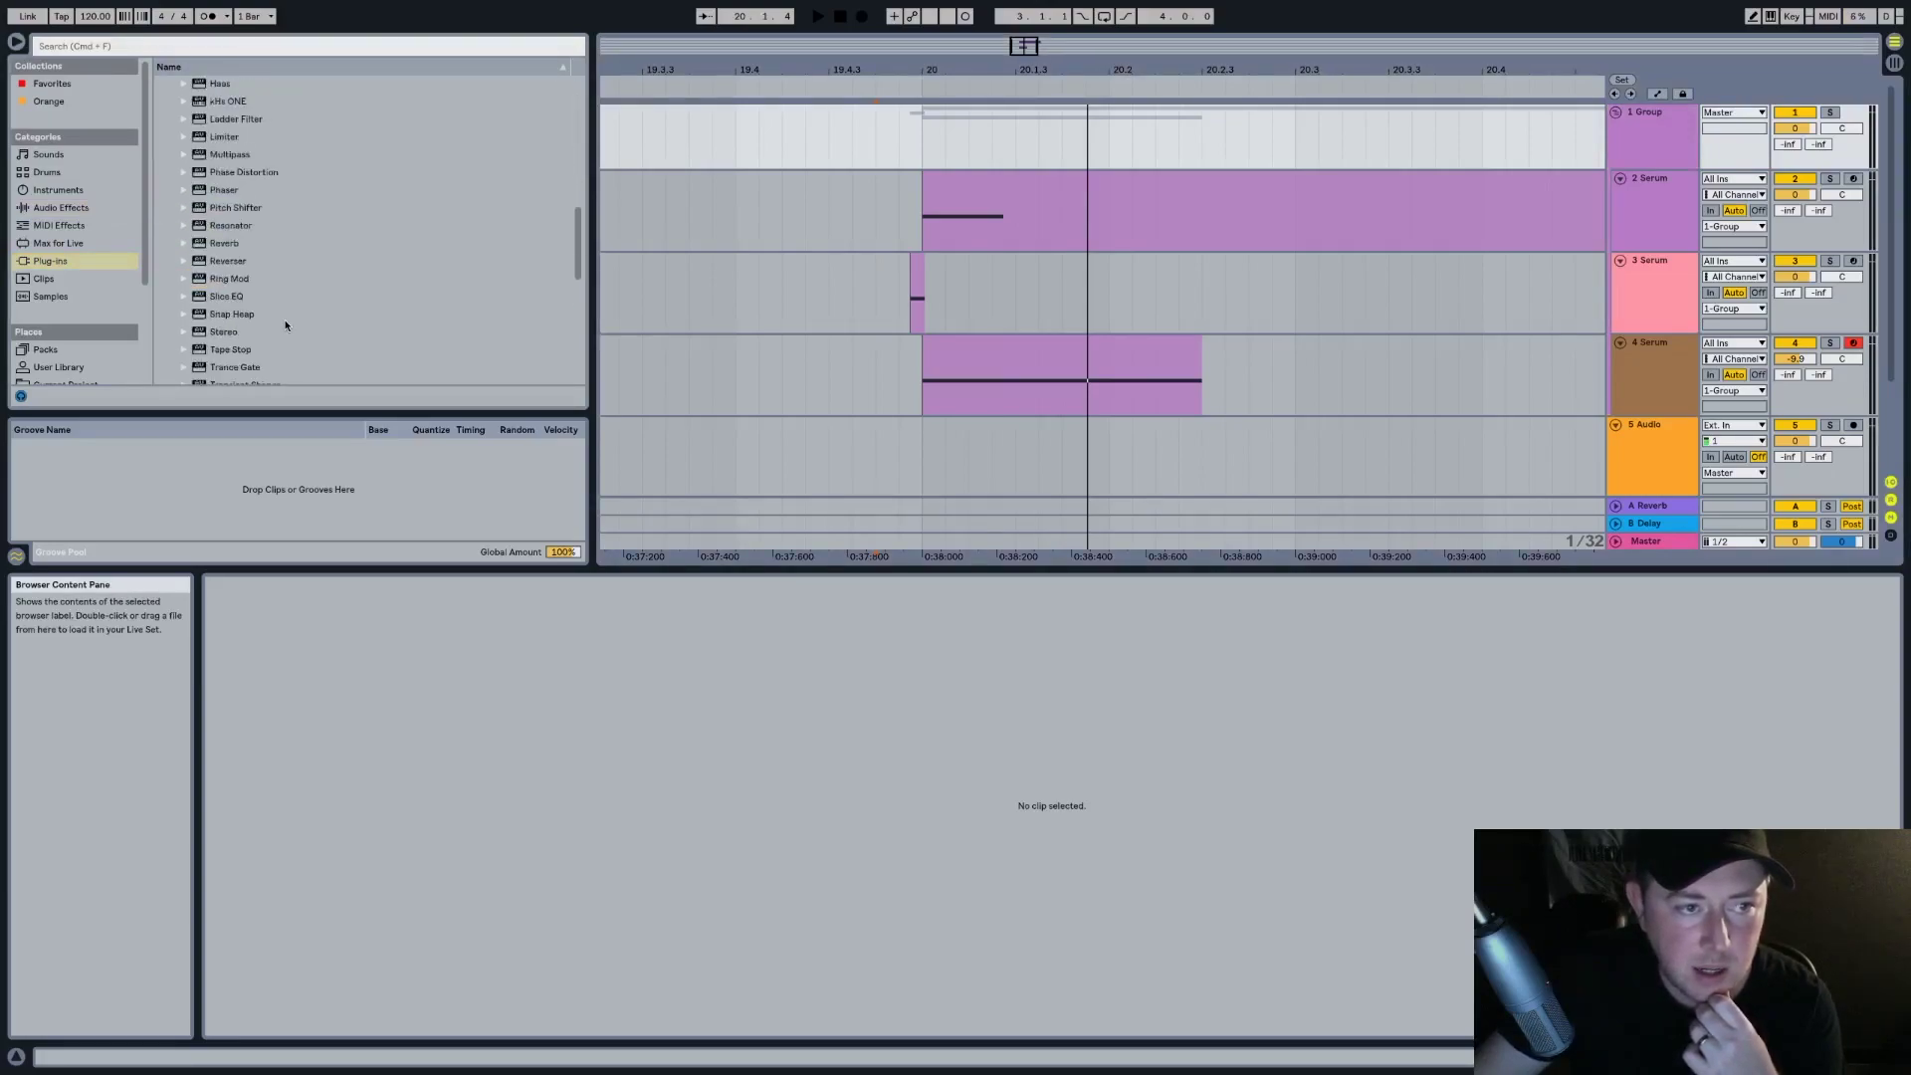
pyautogui.doubleClick(249, 191)
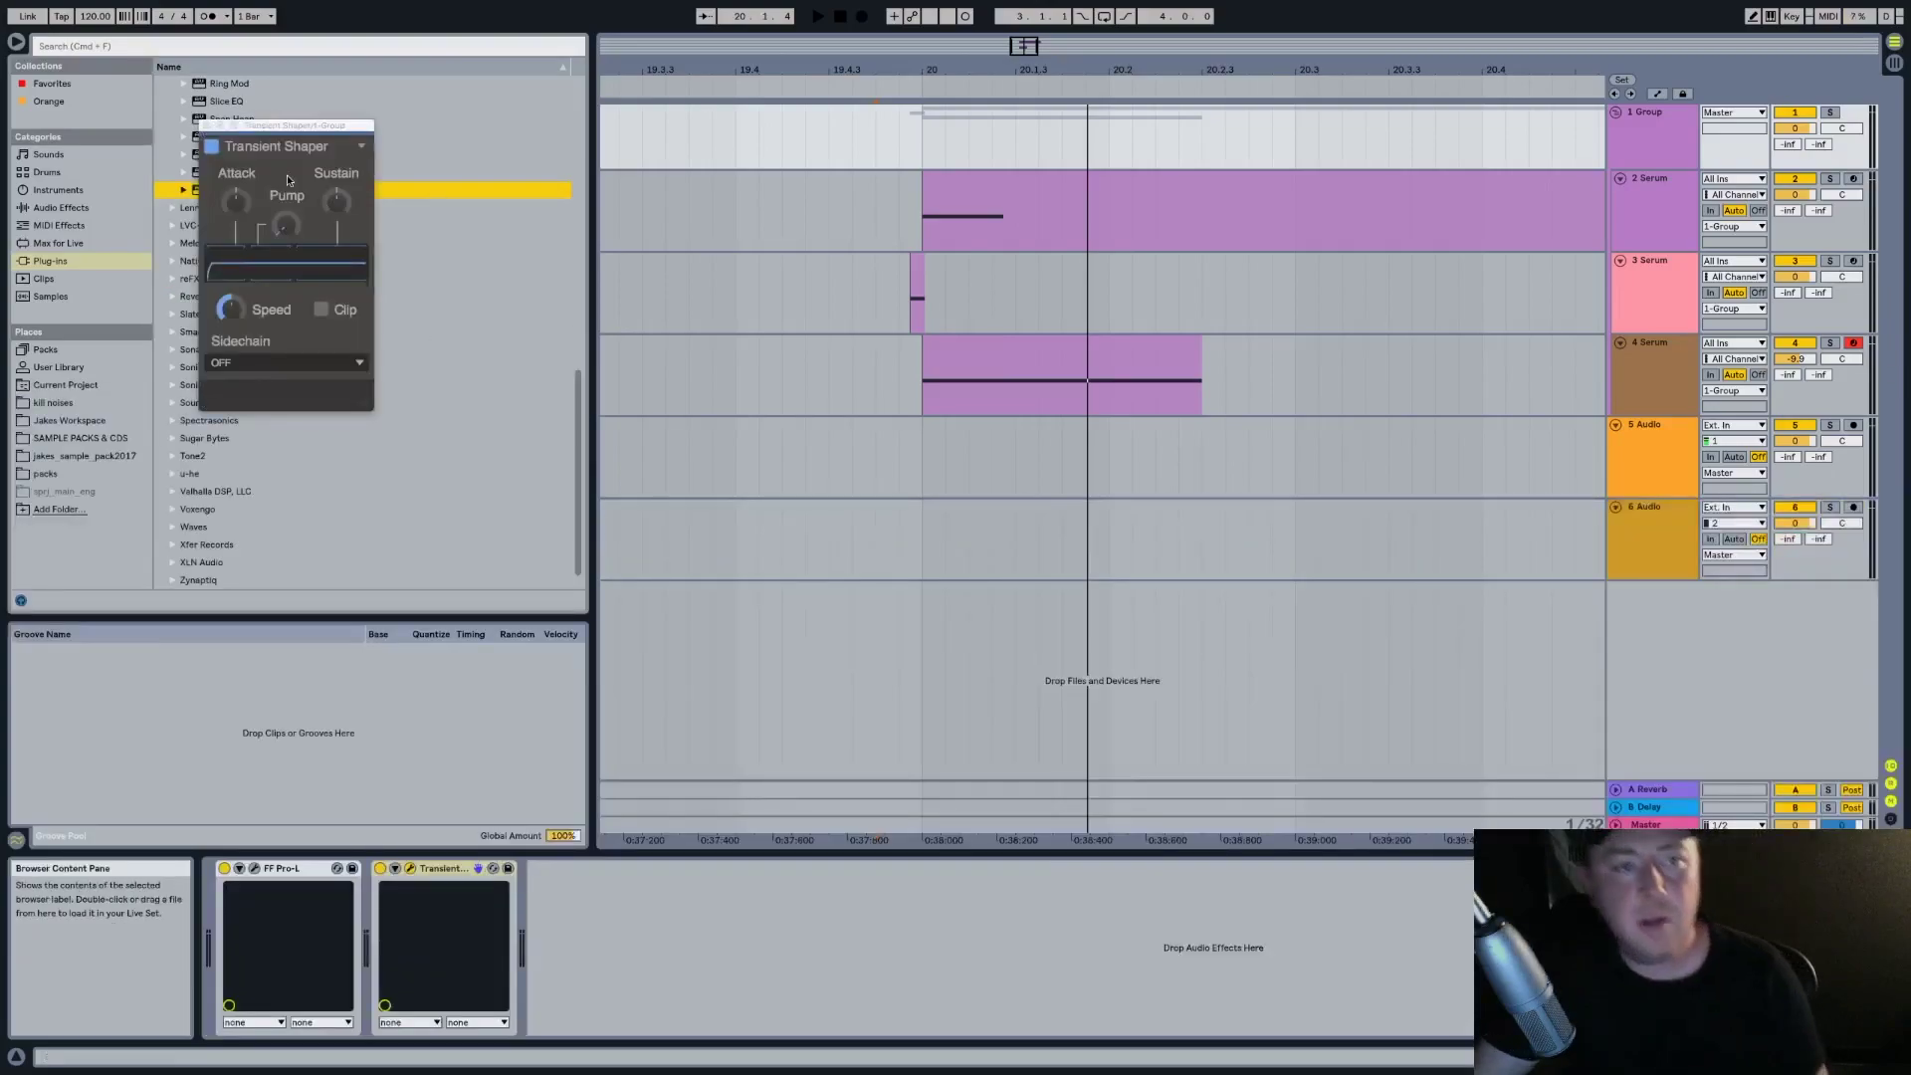
# Raise the Transient Shaper's attack and set its sustain to about -18% during playback, and close its window
pyautogui.press('space')
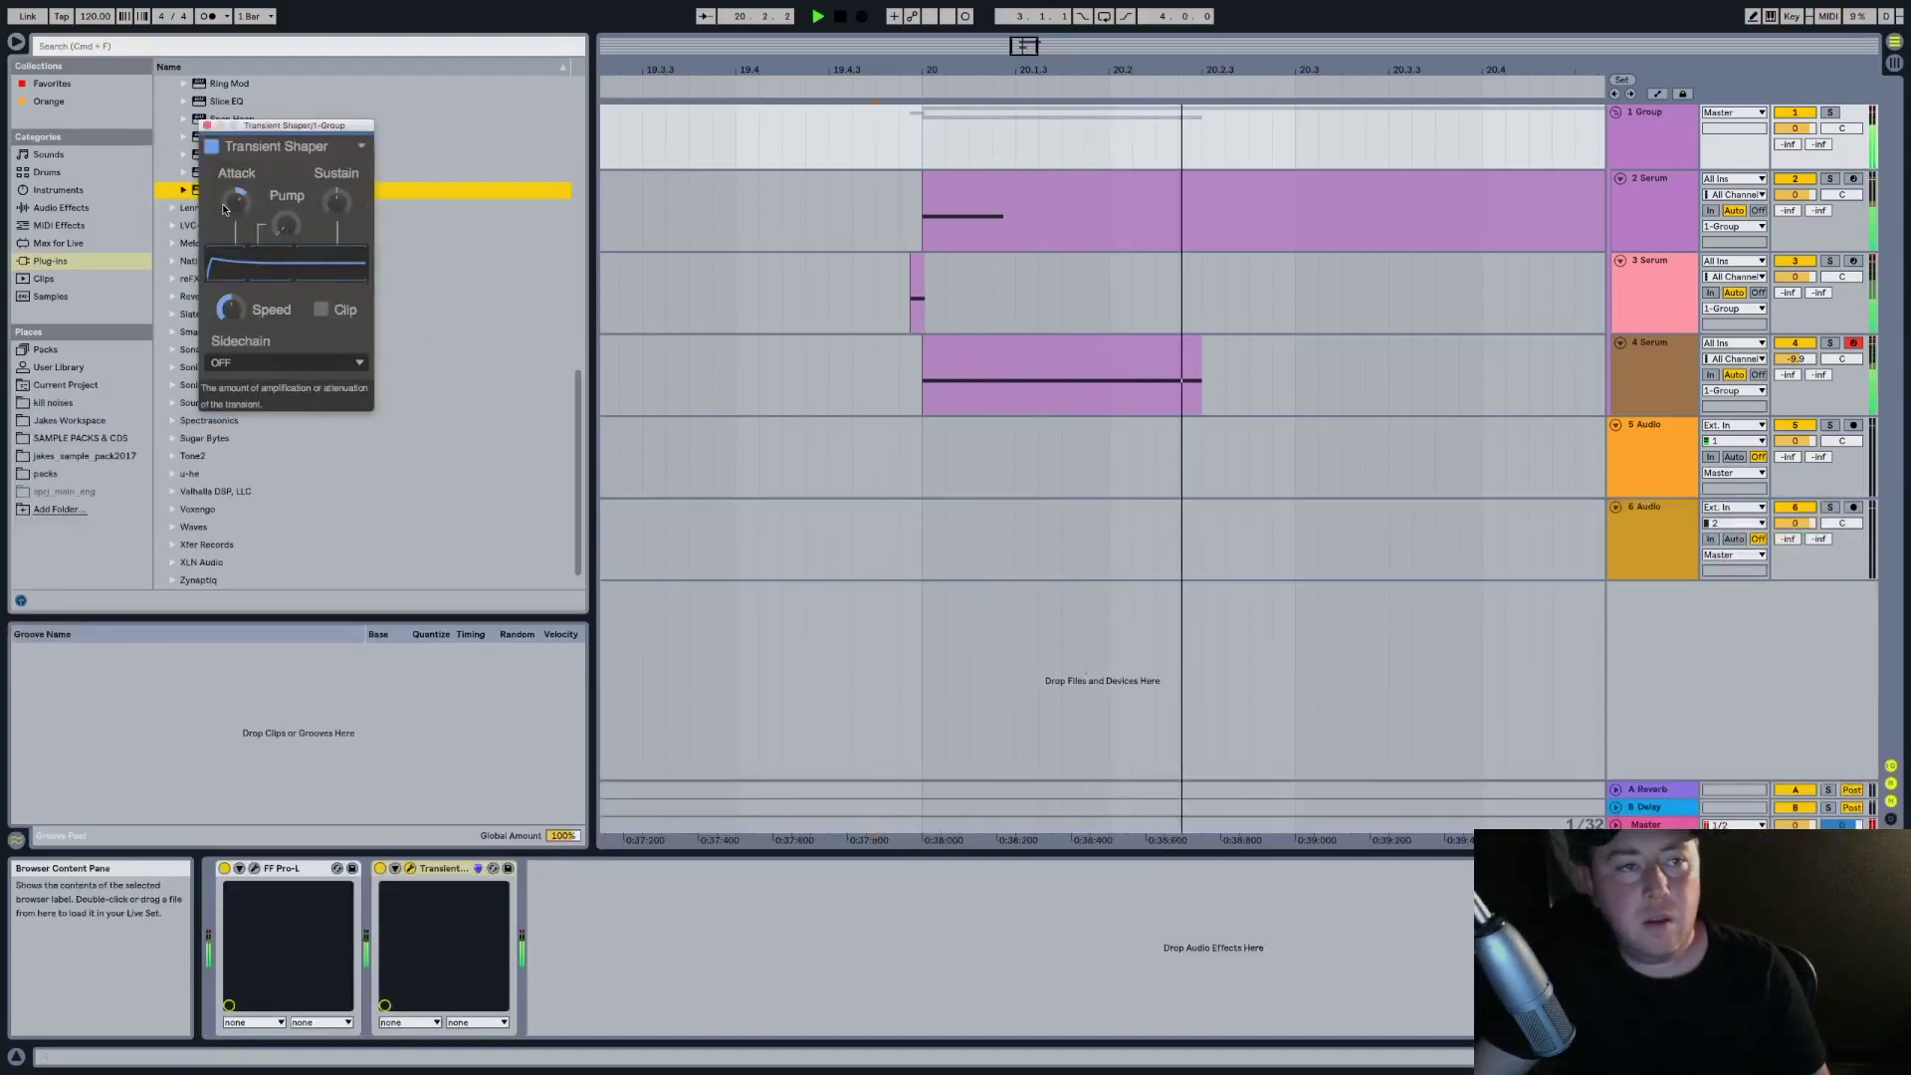
pyautogui.press('space')
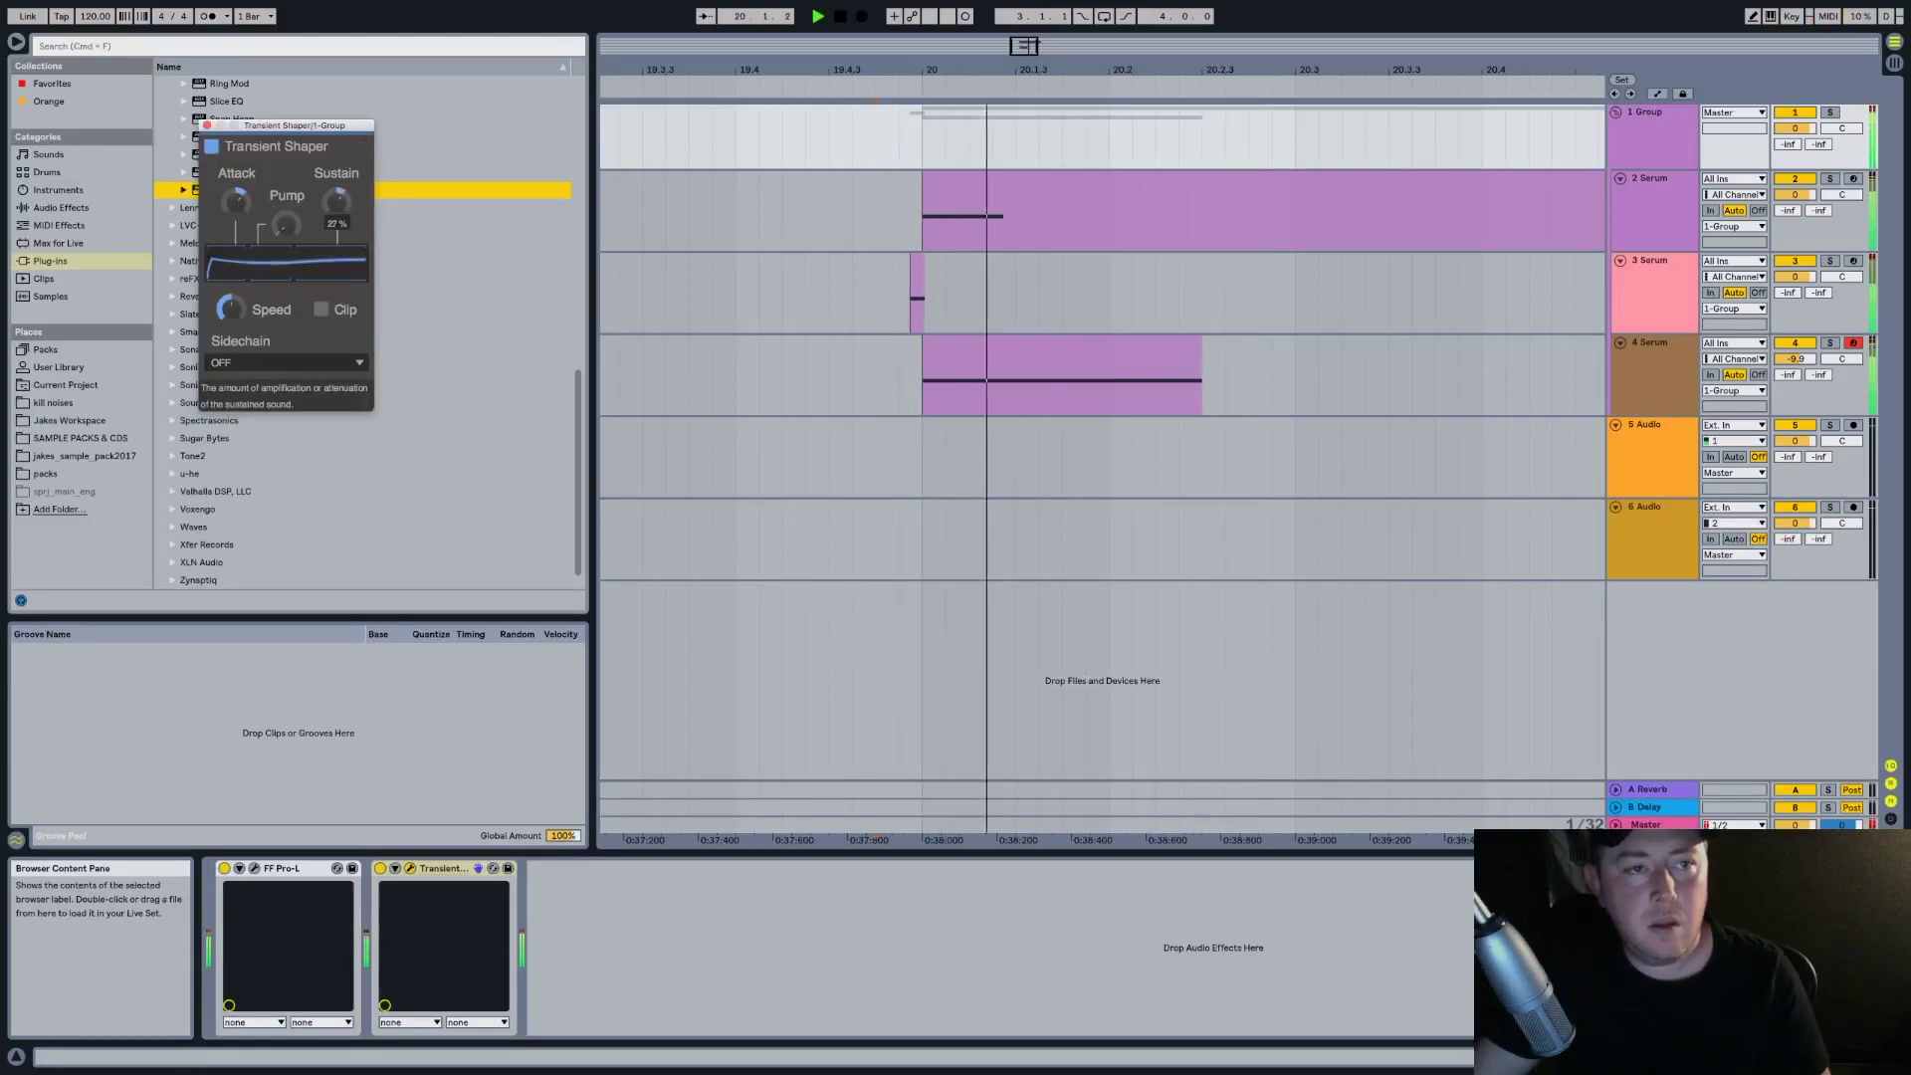
pyautogui.press('space')
pyautogui.moveTo(336, 202); pyautogui.dragTo(336, 243)
pyautogui.press('space')
pyautogui.press('space')
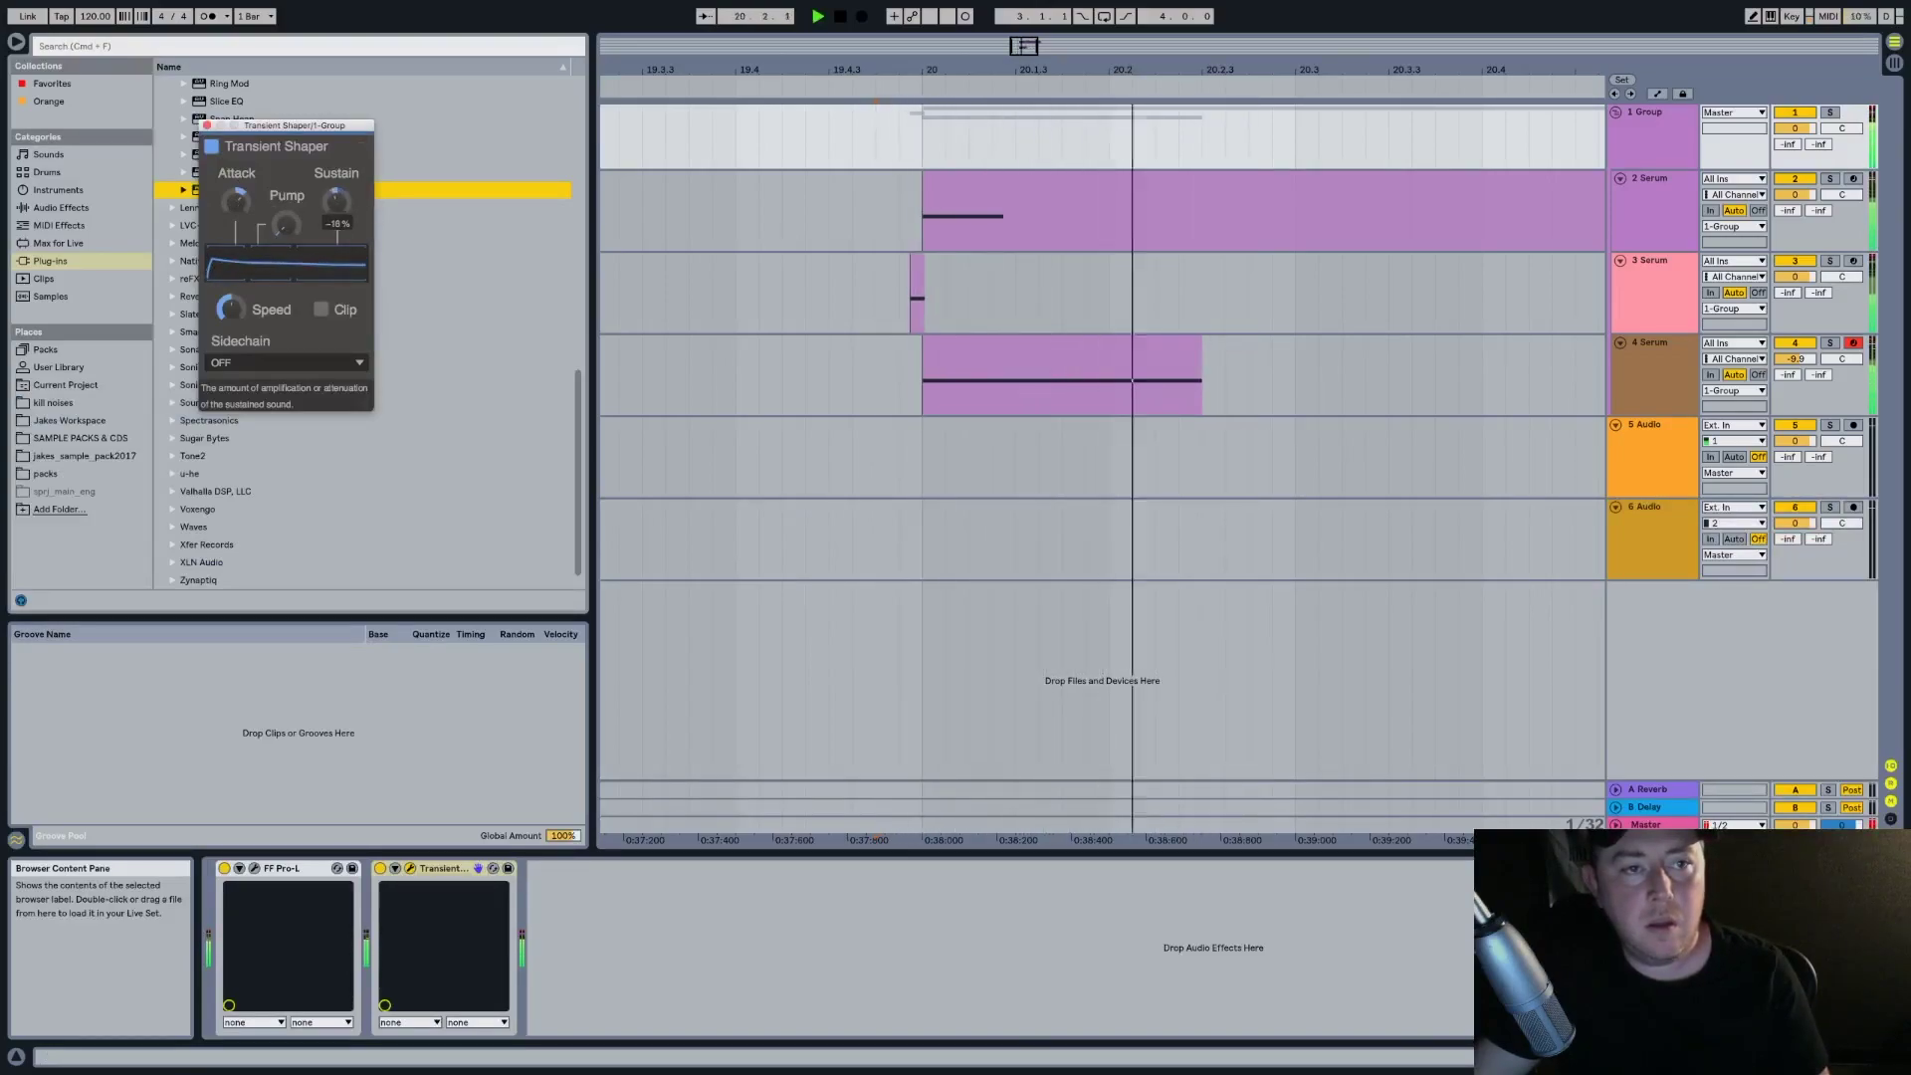
pyautogui.press('space')
pyautogui.press('space')
pyautogui.press('space')
pyautogui.press('space')
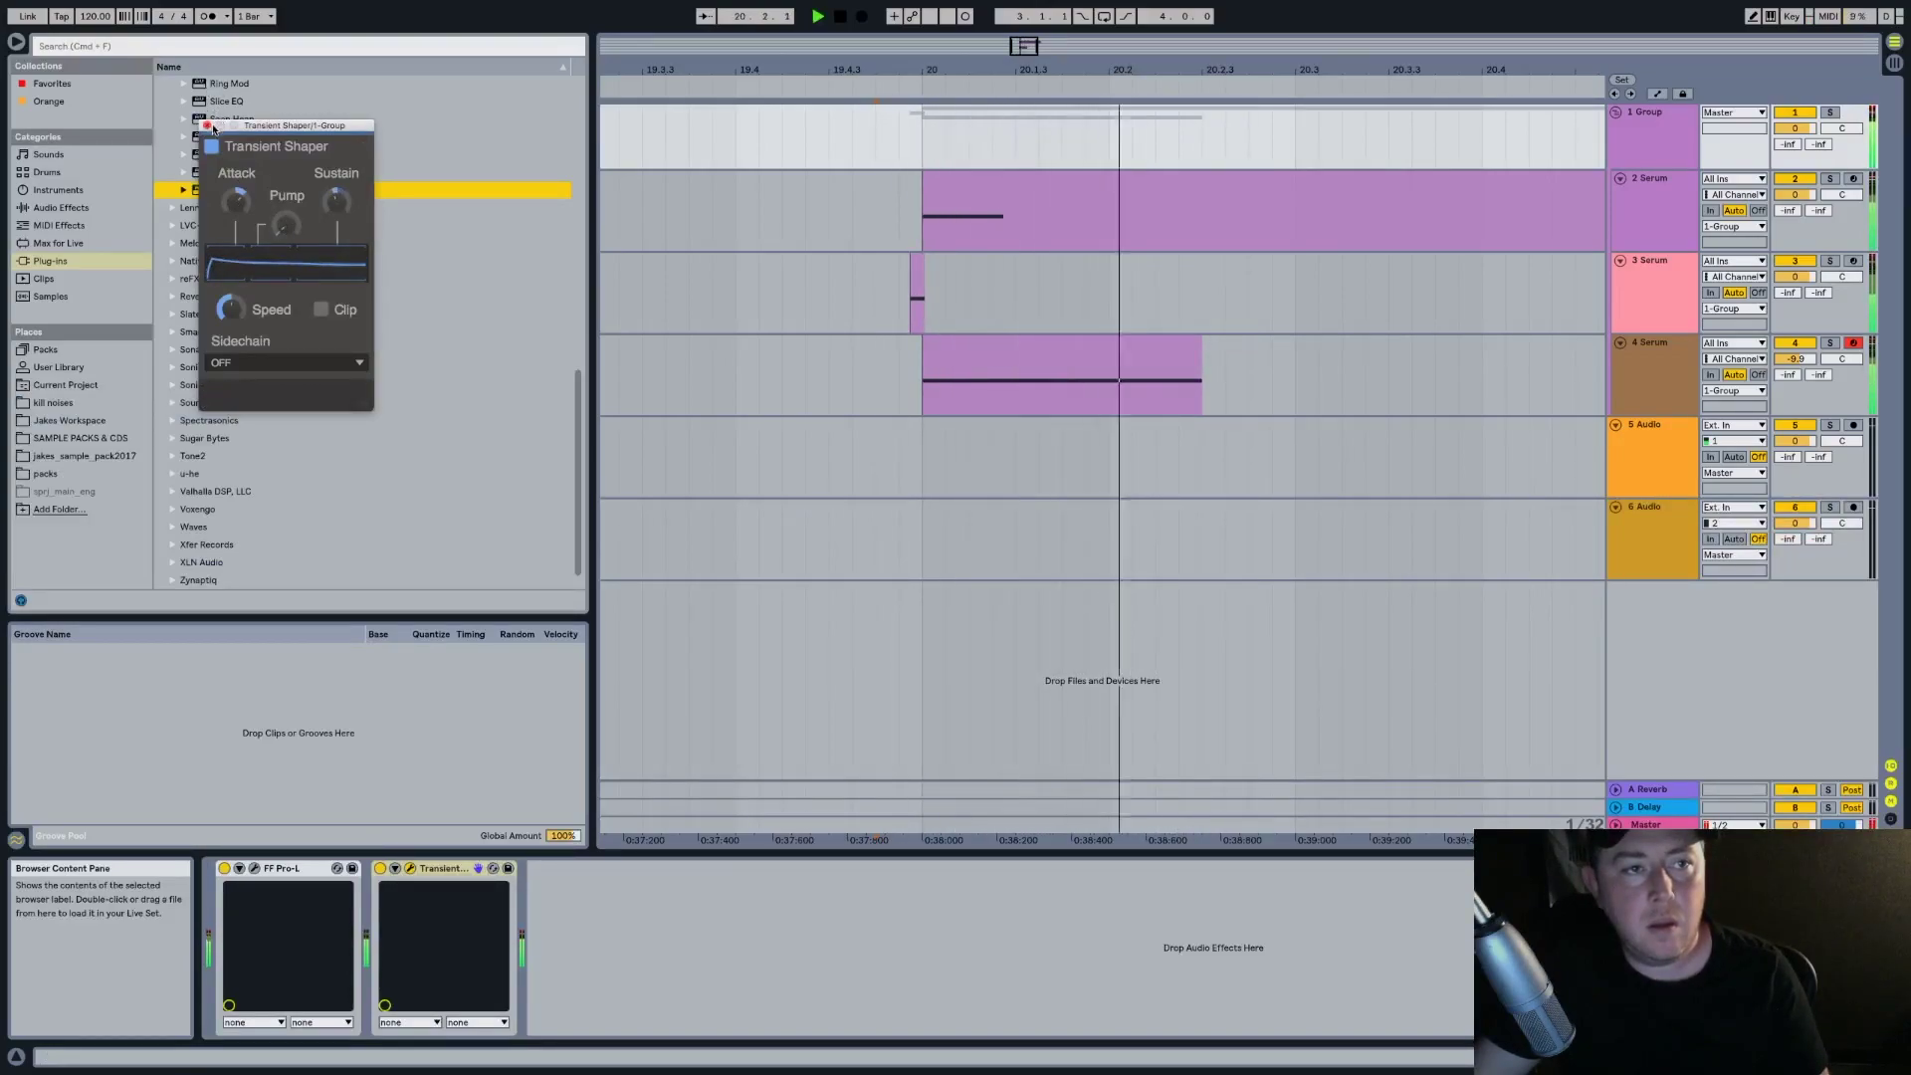
pyautogui.click(208, 125)
pyautogui.press('space')
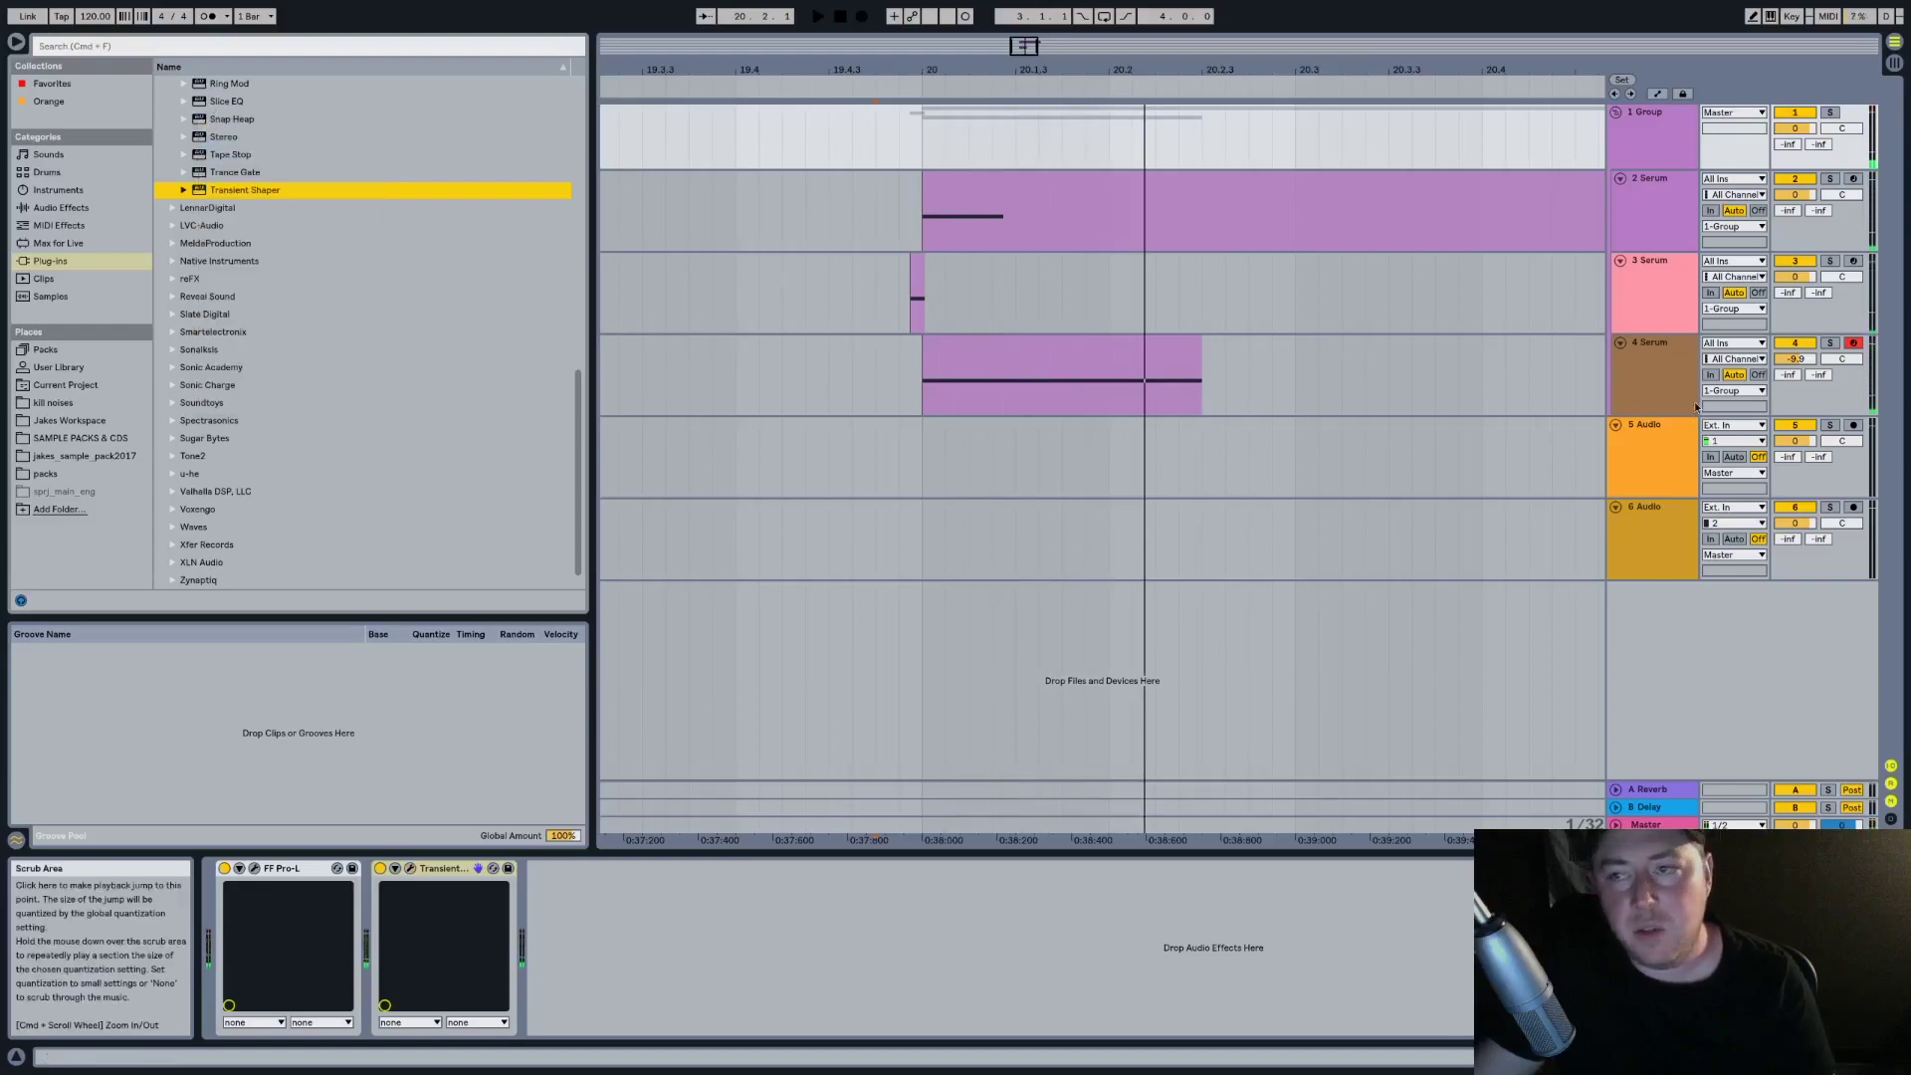
# Play from just before bar 20 and raise the second Serum layer's track volume to 1.4 dB
pyautogui.click(877, 303)
pyautogui.press('space')
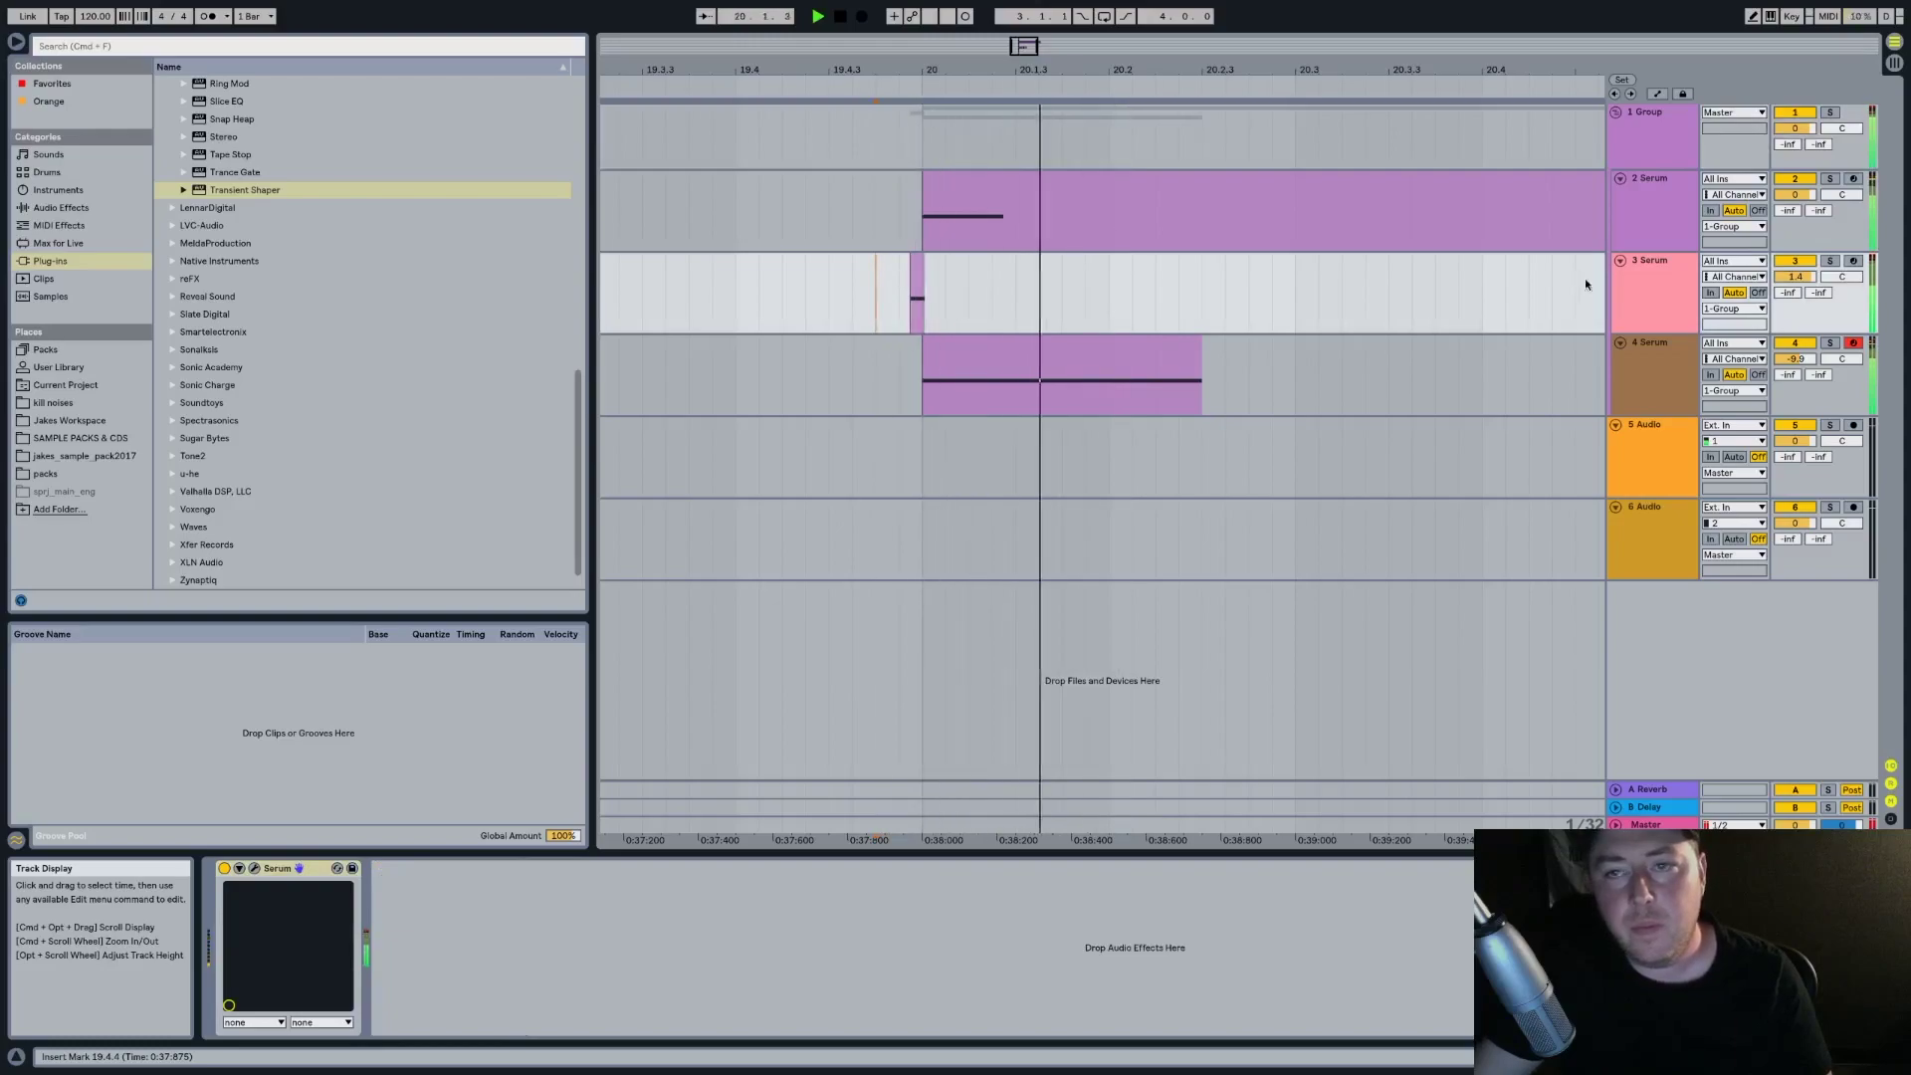
# Add an EQ Eight after Serum on the second layer and set its low cut to about 918 Hz
pyautogui.click(1617, 303)
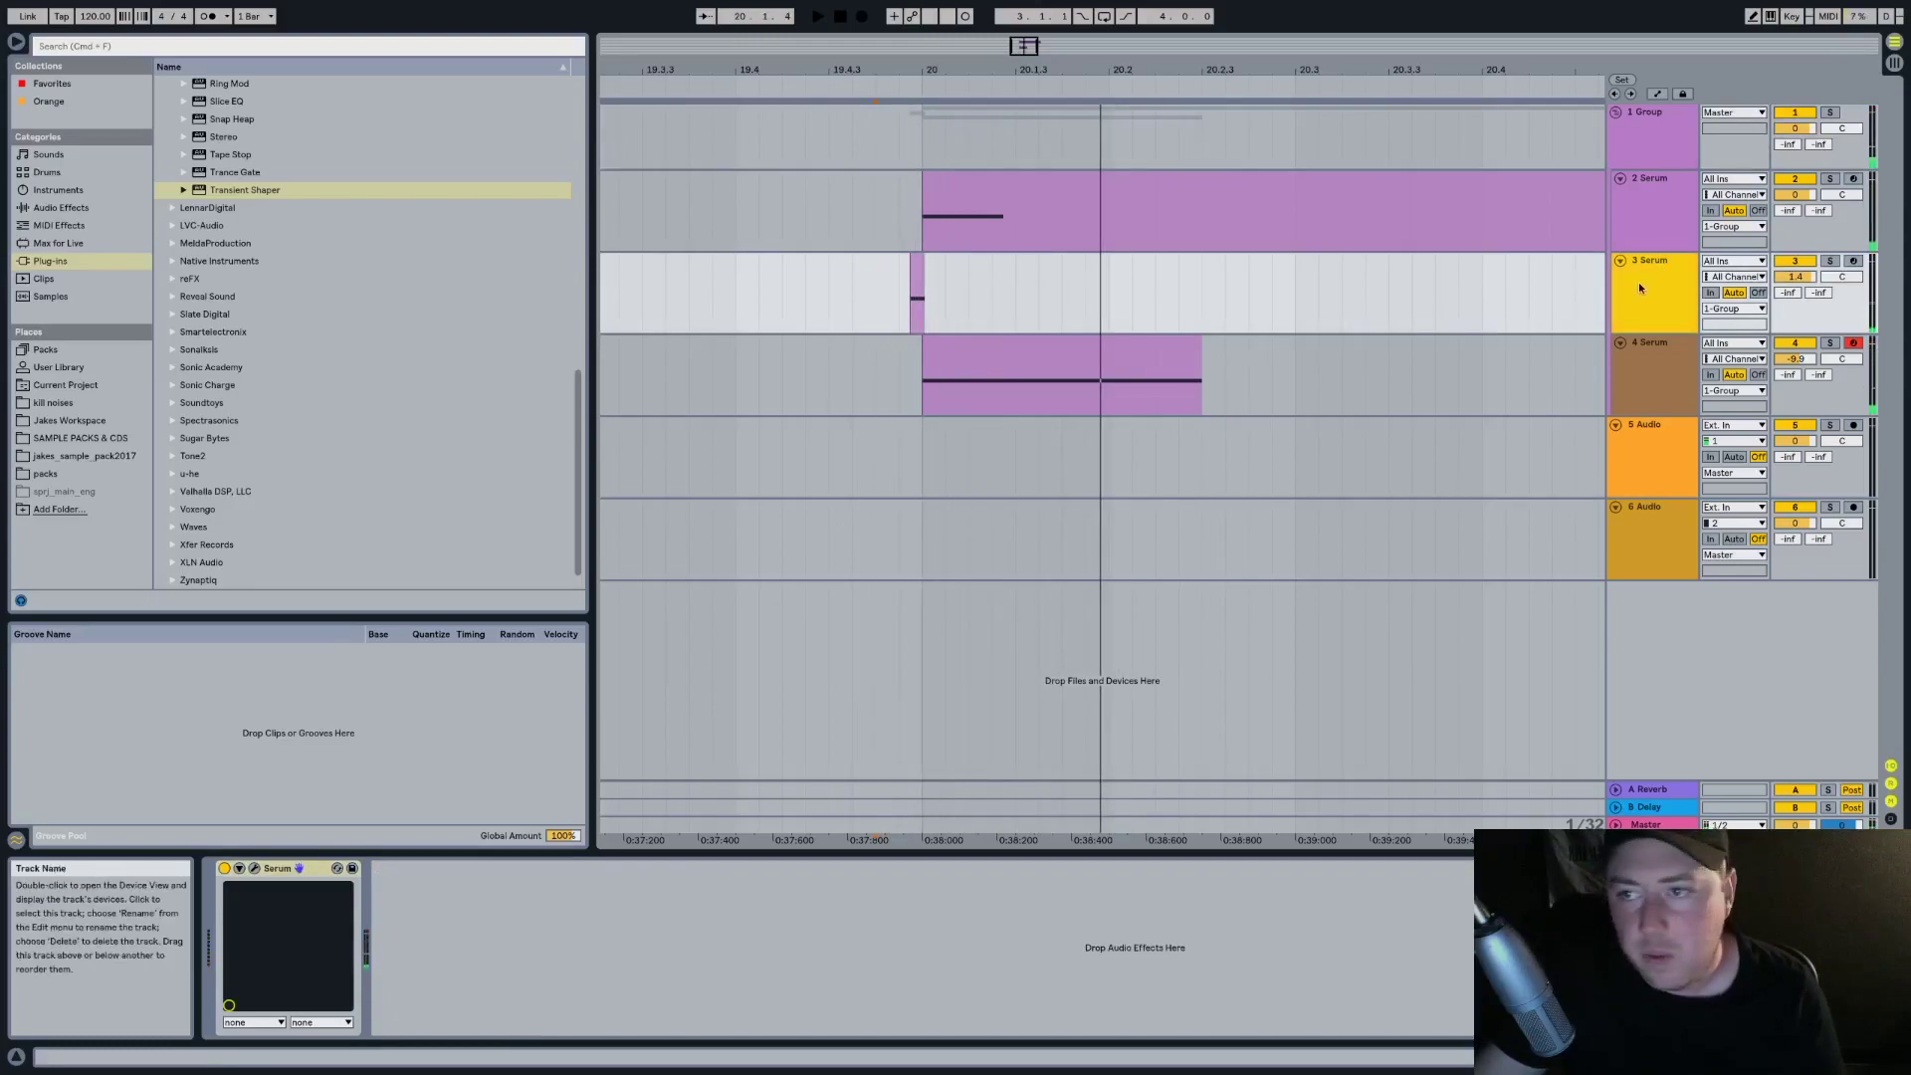
pyautogui.click(44, 209)
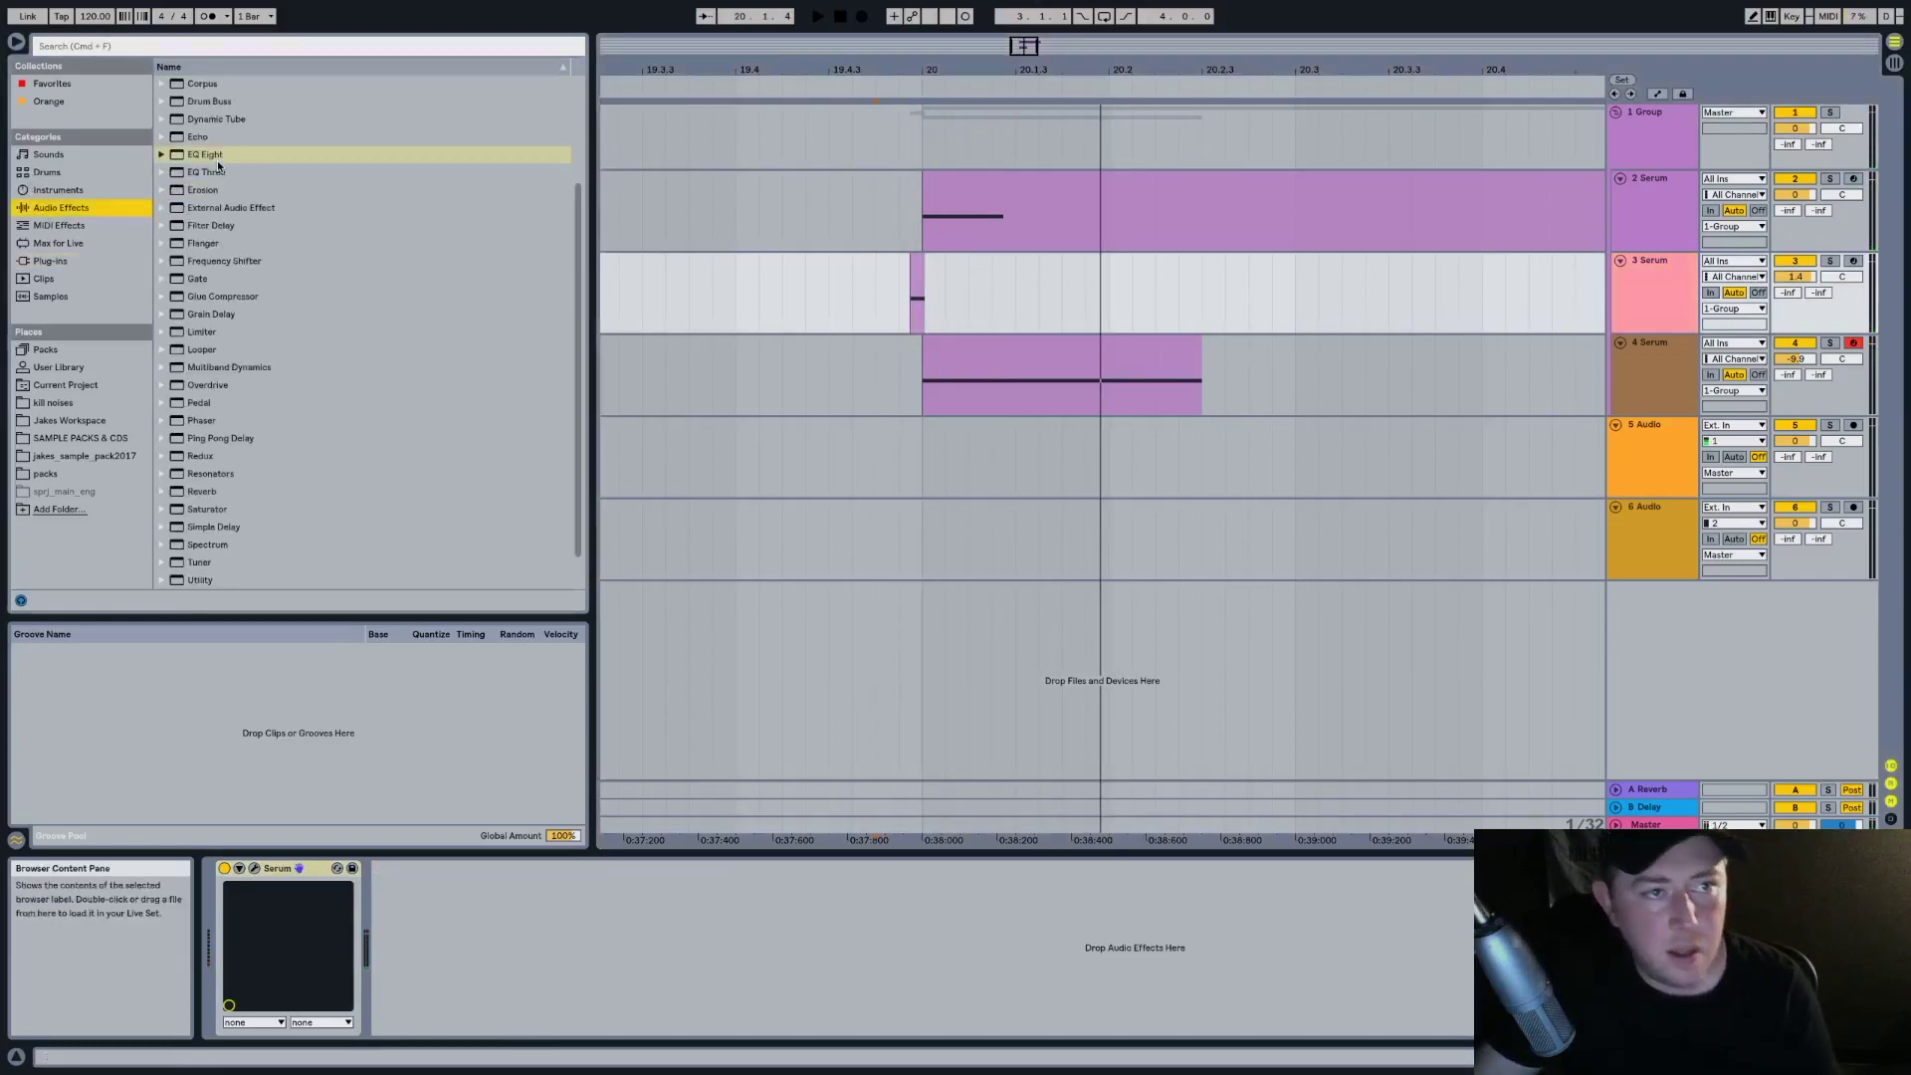
pyautogui.moveTo(217, 155); pyautogui.dragTo(488, 1013)
pyautogui.click(435, 1026)
pyautogui.moveTo(516, 950); pyautogui.dragTo(624, 951)
# Replay the layered sound several times to judge the second layer's low cut and its clip's timing at bar 20
pyautogui.press('space')
pyautogui.press('space')
pyautogui.press('space')
pyautogui.press('space')
pyautogui.press('space')
pyautogui.press('space')
pyautogui.press('space')
pyautogui.press('space')
pyautogui.scroll(3, 893, 82)
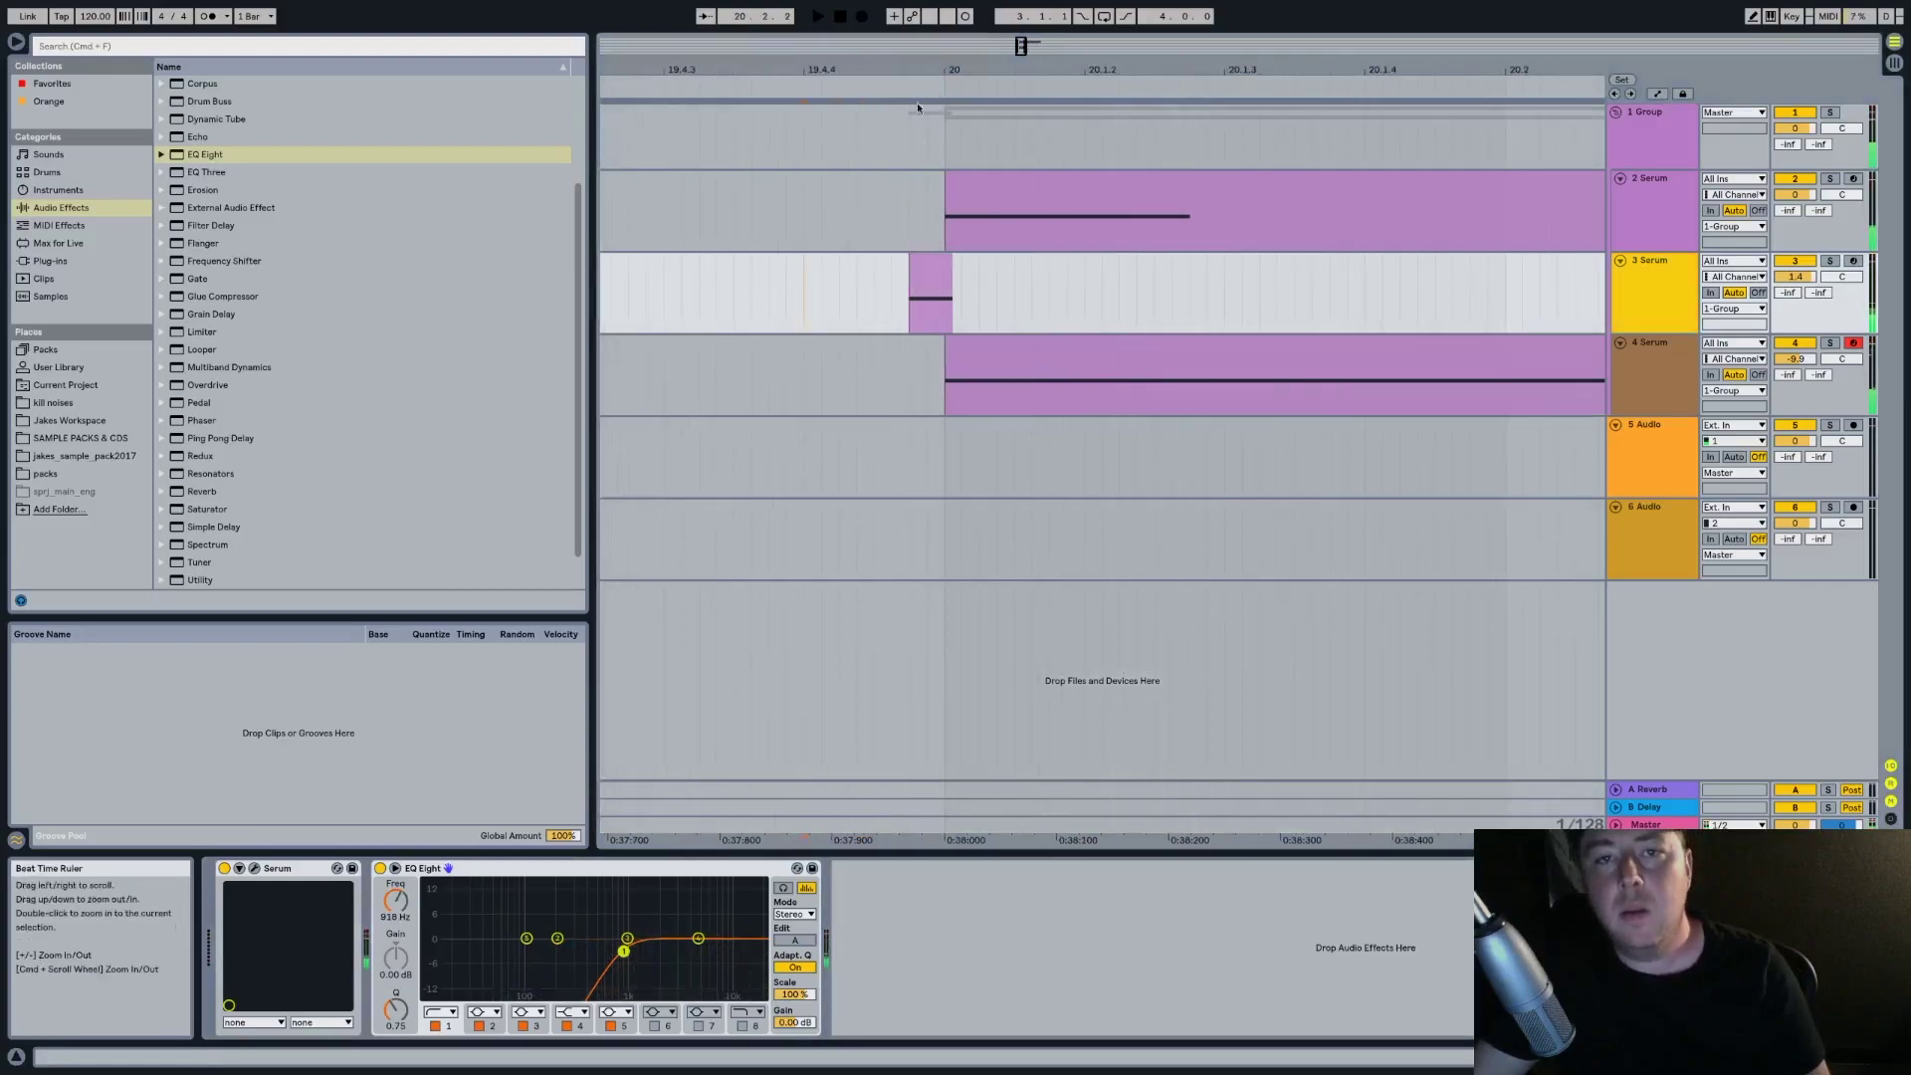
# Move the second Serum layer's short MIDI clip earlier so that it ends exactly at bar 20
pyautogui.click(922, 266)
pyautogui.press('space')
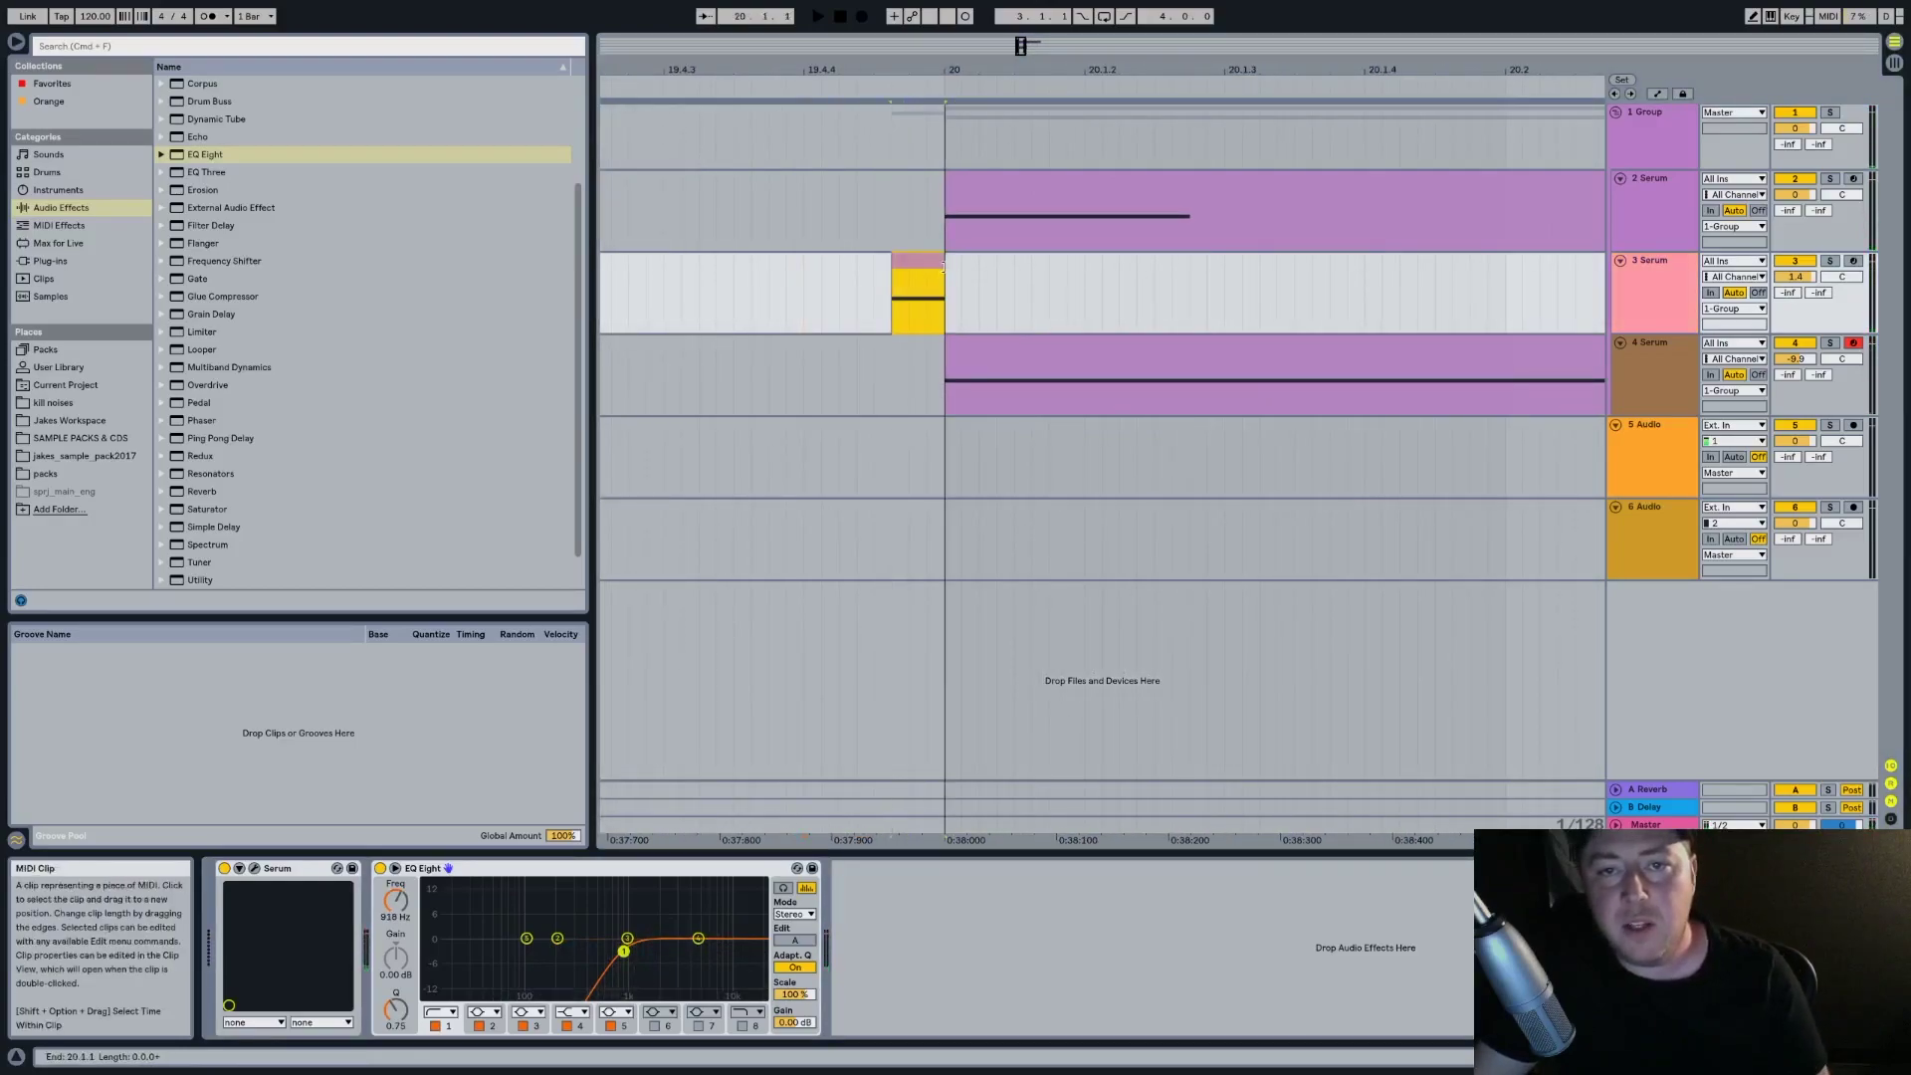
pyautogui.click(822, 290)
# Replay the layered sound around bar 20 and raise the second layer's EQ Eight low cut to about 3.30 kHz
pyautogui.moveTo(919, 61); pyautogui.dragTo(1039, 18)
pyautogui.click(965, 289)
pyautogui.press('space')
pyautogui.press('space')
pyautogui.press('space')
pyautogui.press('space')
pyautogui.moveTo(624, 952); pyautogui.dragTo(688, 955)
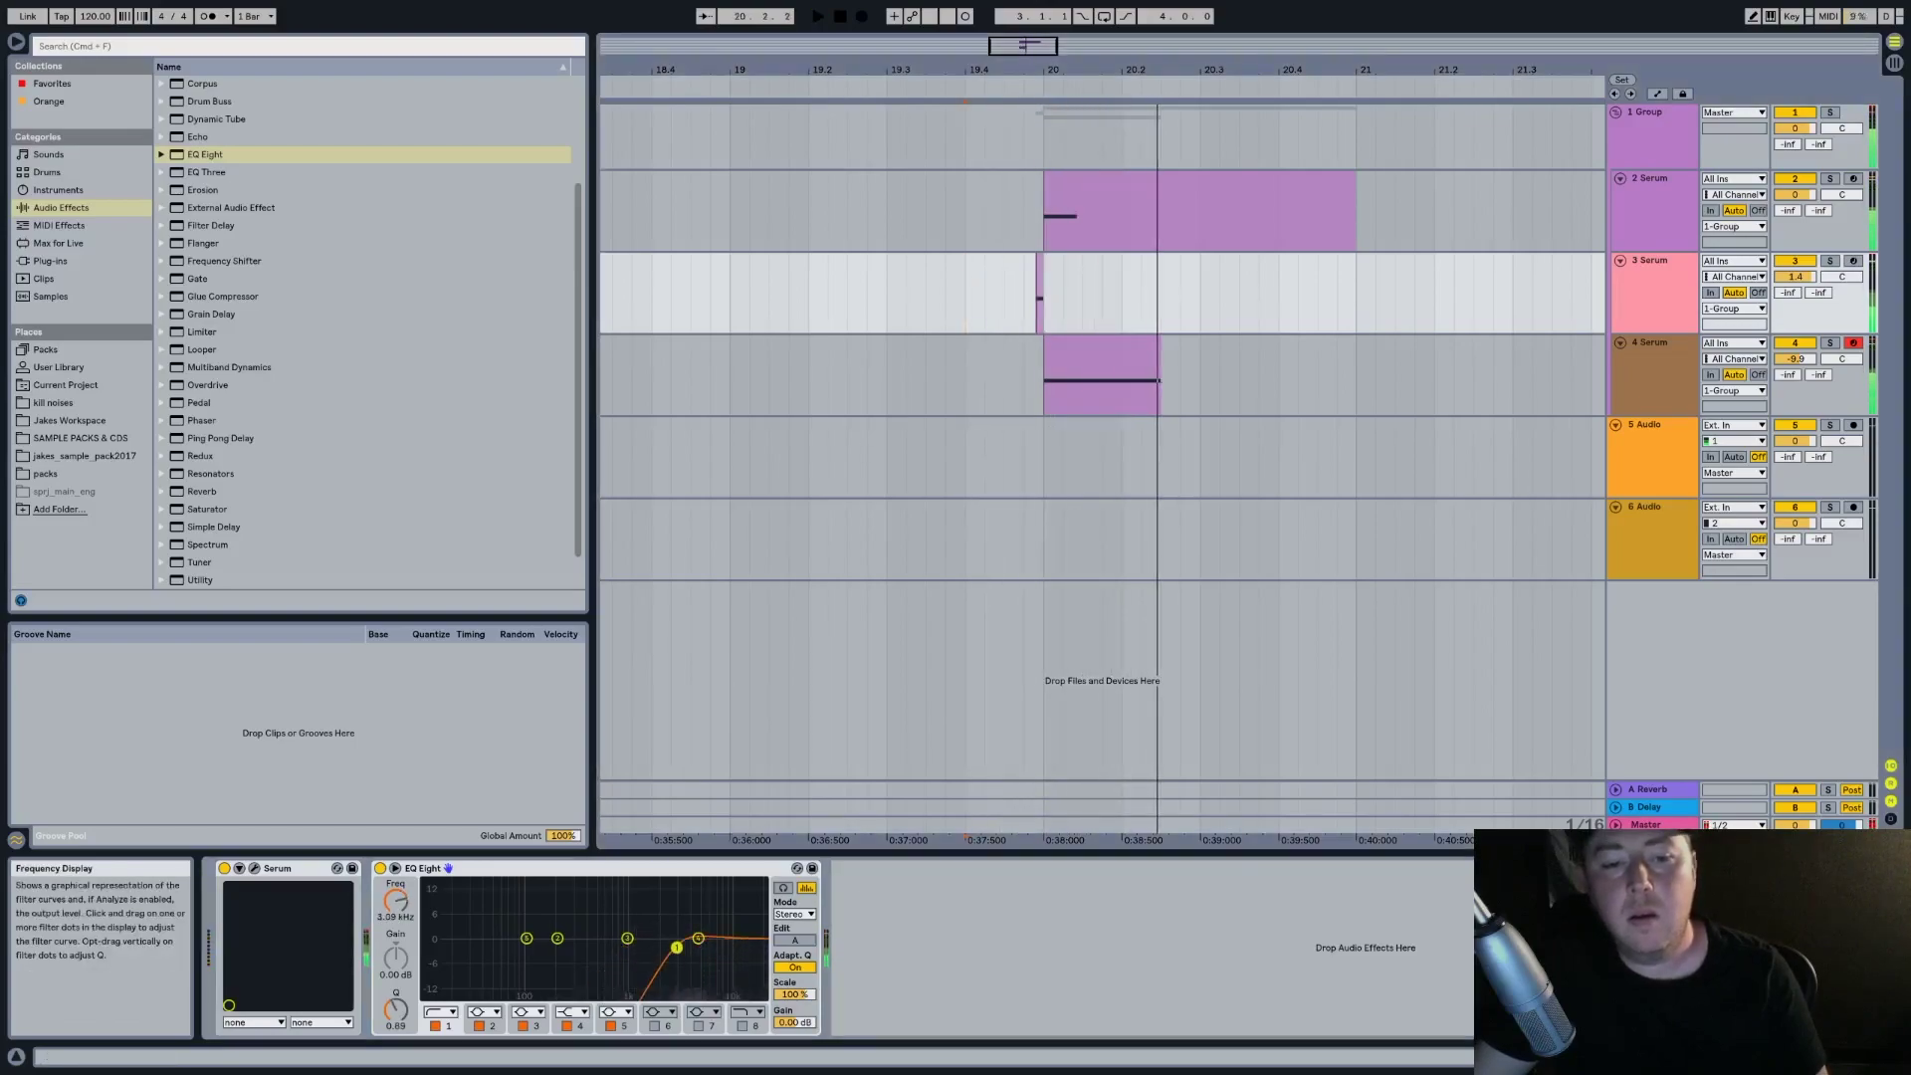
# Audition the third layer in solo and in the mix, raising its second EQ Eight's low cut to about 639 Hz and lowering the neighbouring band
pyautogui.click(1089, 402)
pyautogui.press('space')
pyautogui.press('space')
pyautogui.press('space')
pyautogui.press('space')
pyautogui.click(1830, 344)
pyautogui.press('space')
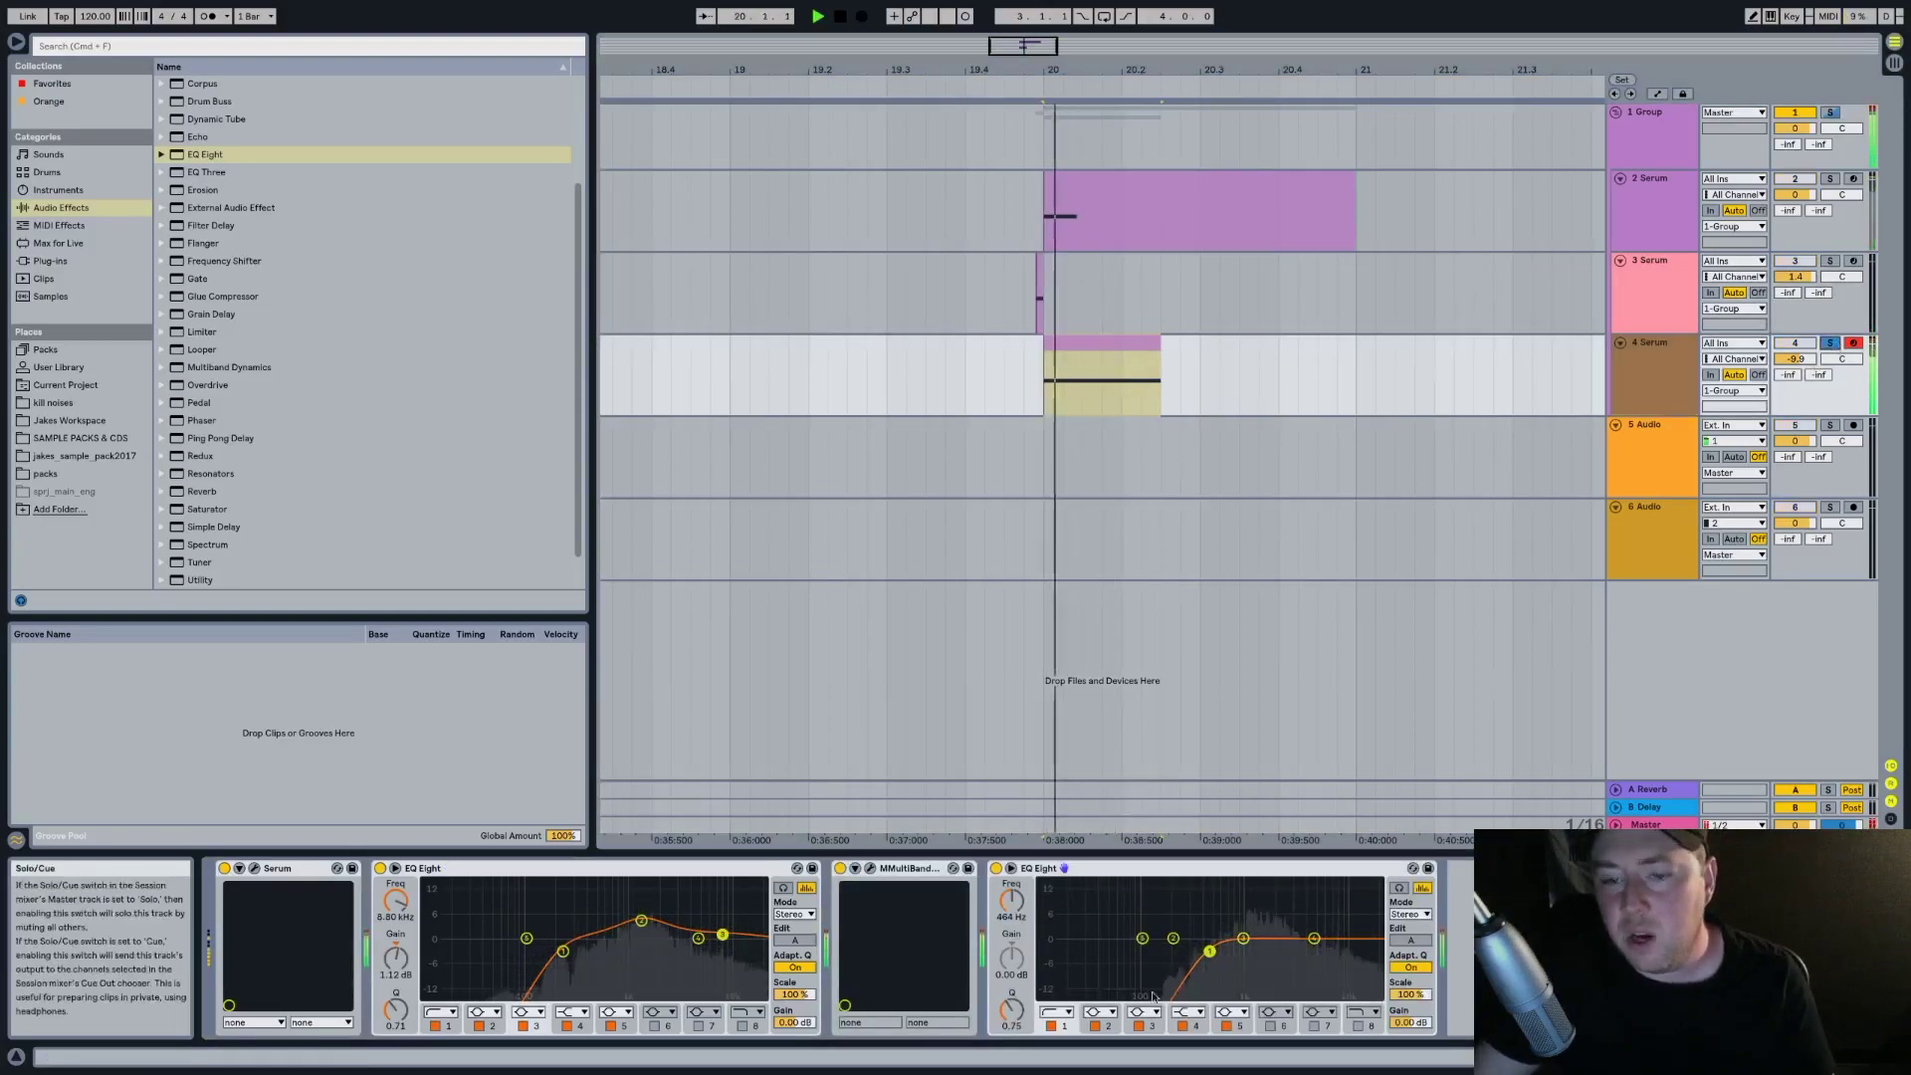
pyautogui.moveTo(1245, 941); pyautogui.dragTo(1224, 954)
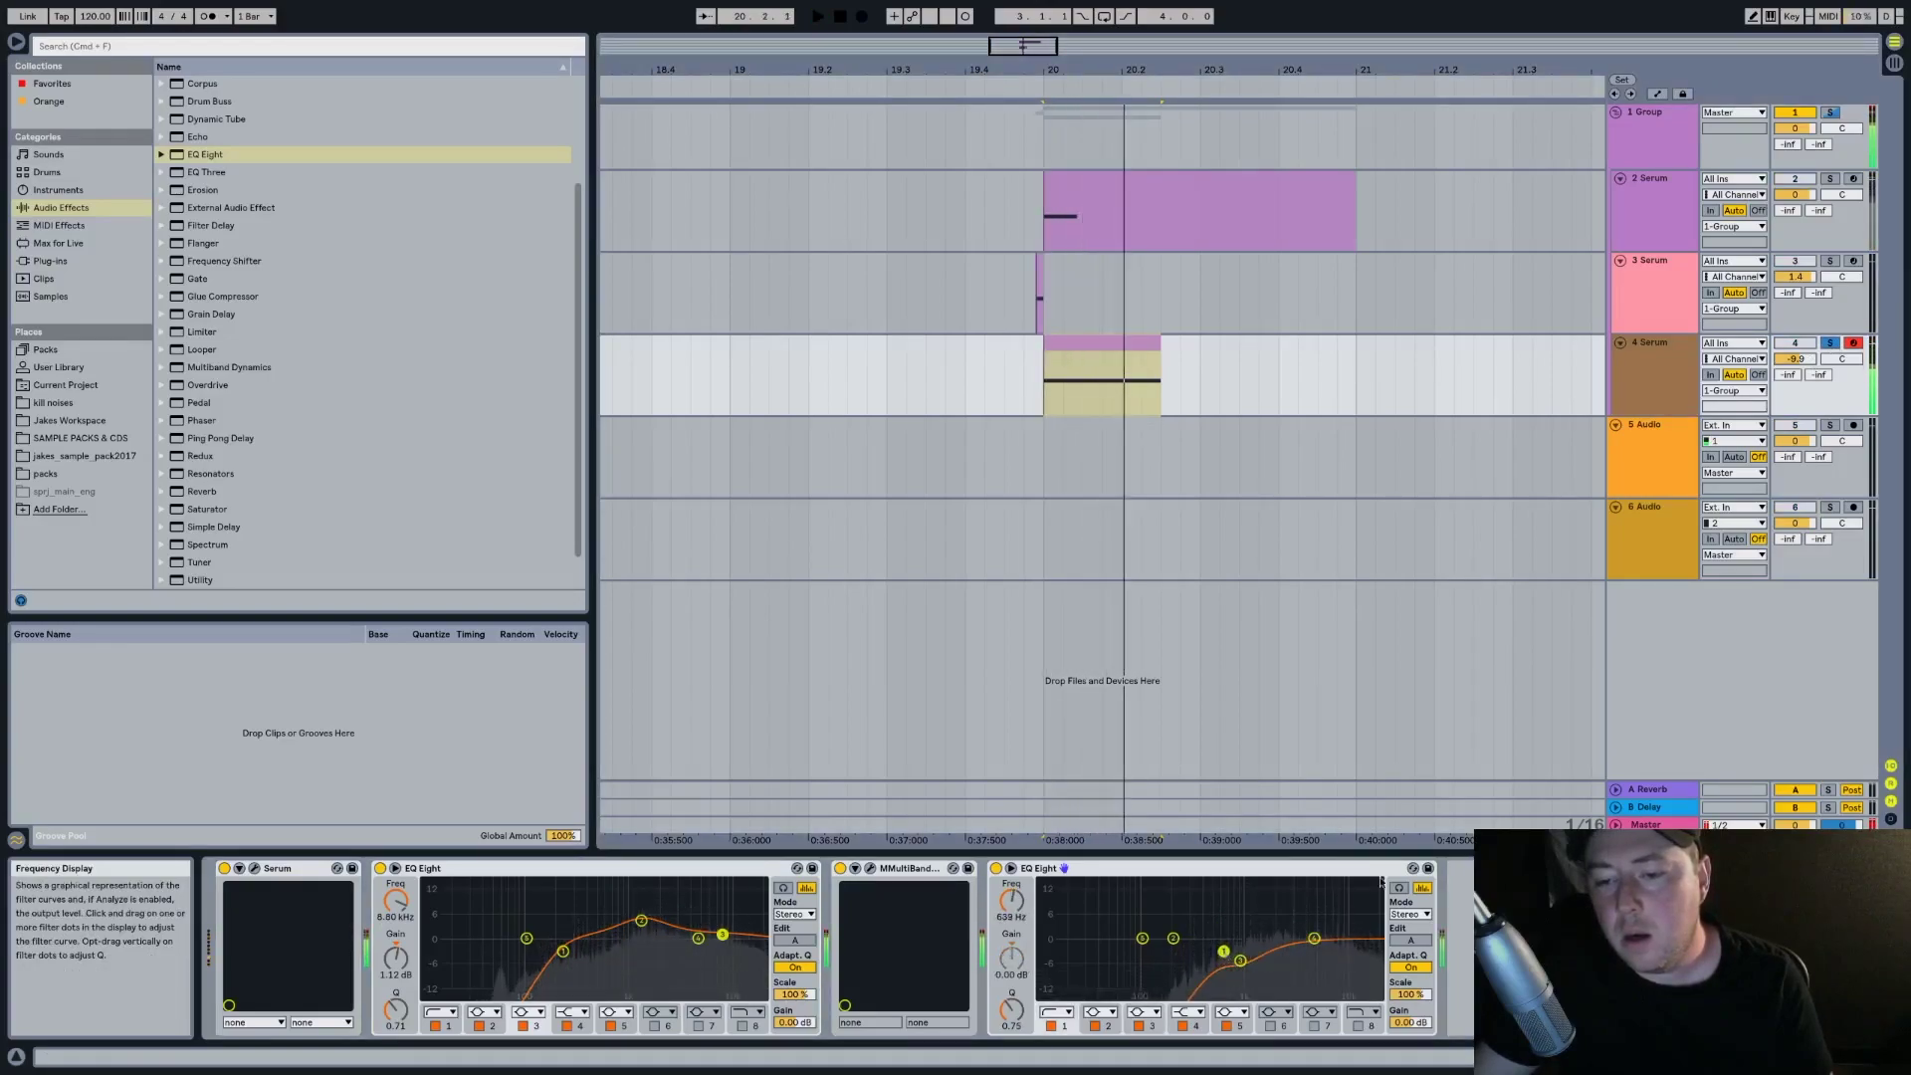
pyautogui.press('space')
pyautogui.click(1830, 342)
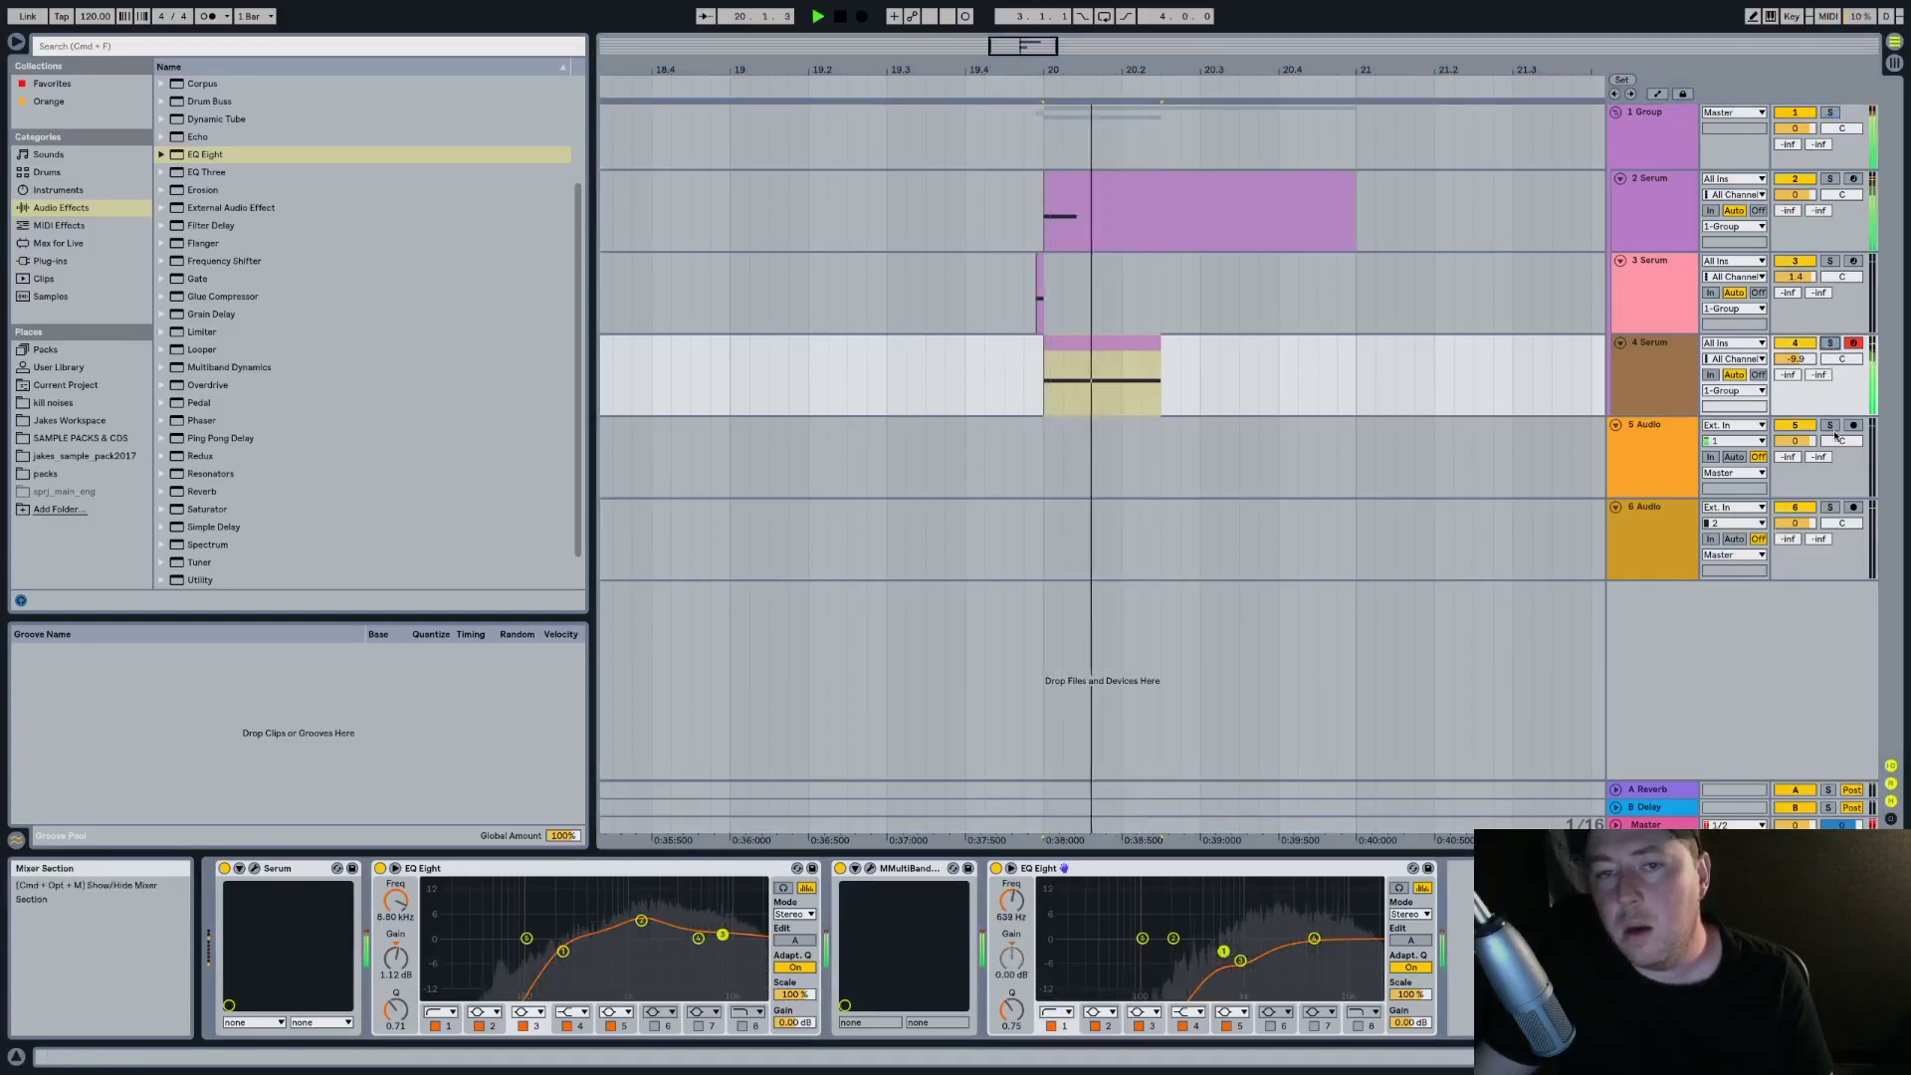
pyautogui.click(1024, 394)
pyautogui.press('space')
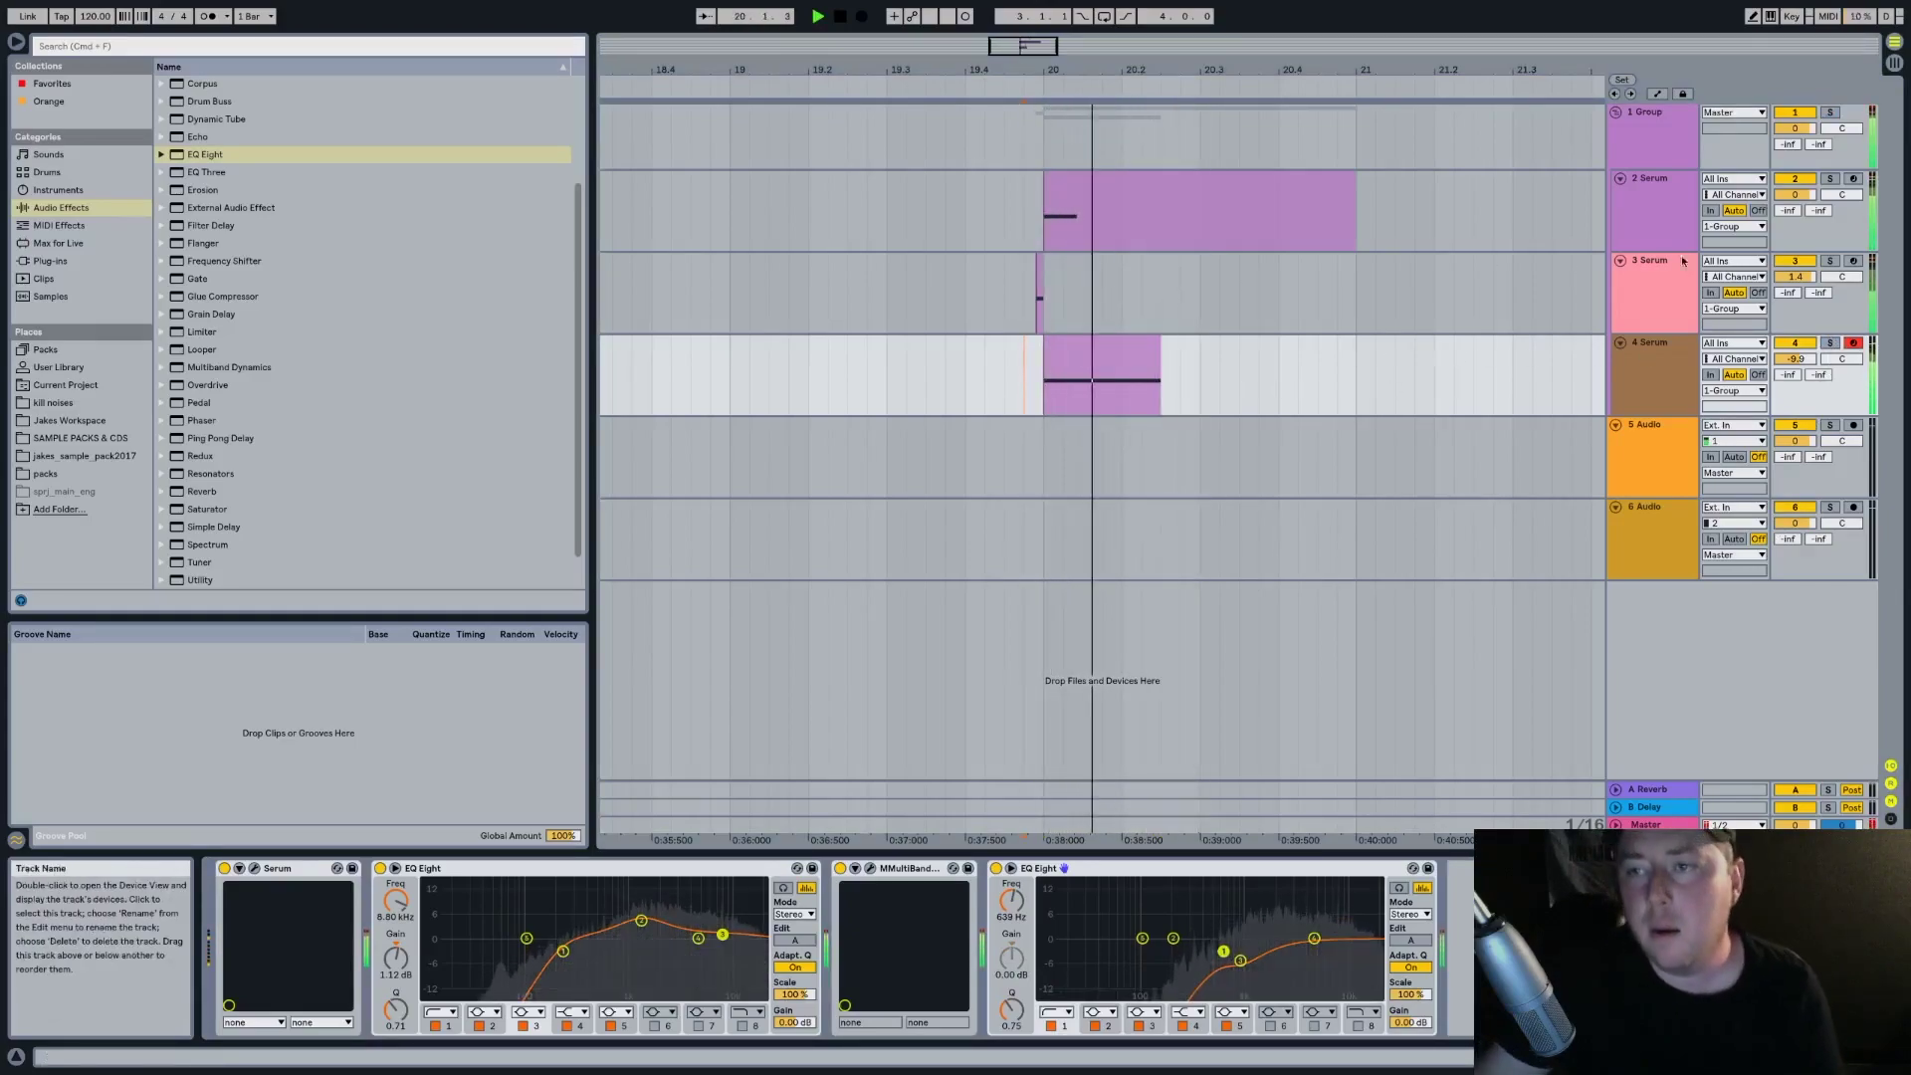
# Solo the first Serum layer and replay it several times to judge its sound on its own
pyautogui.click(1644, 179)
pyautogui.click(1829, 179)
pyautogui.press('space')
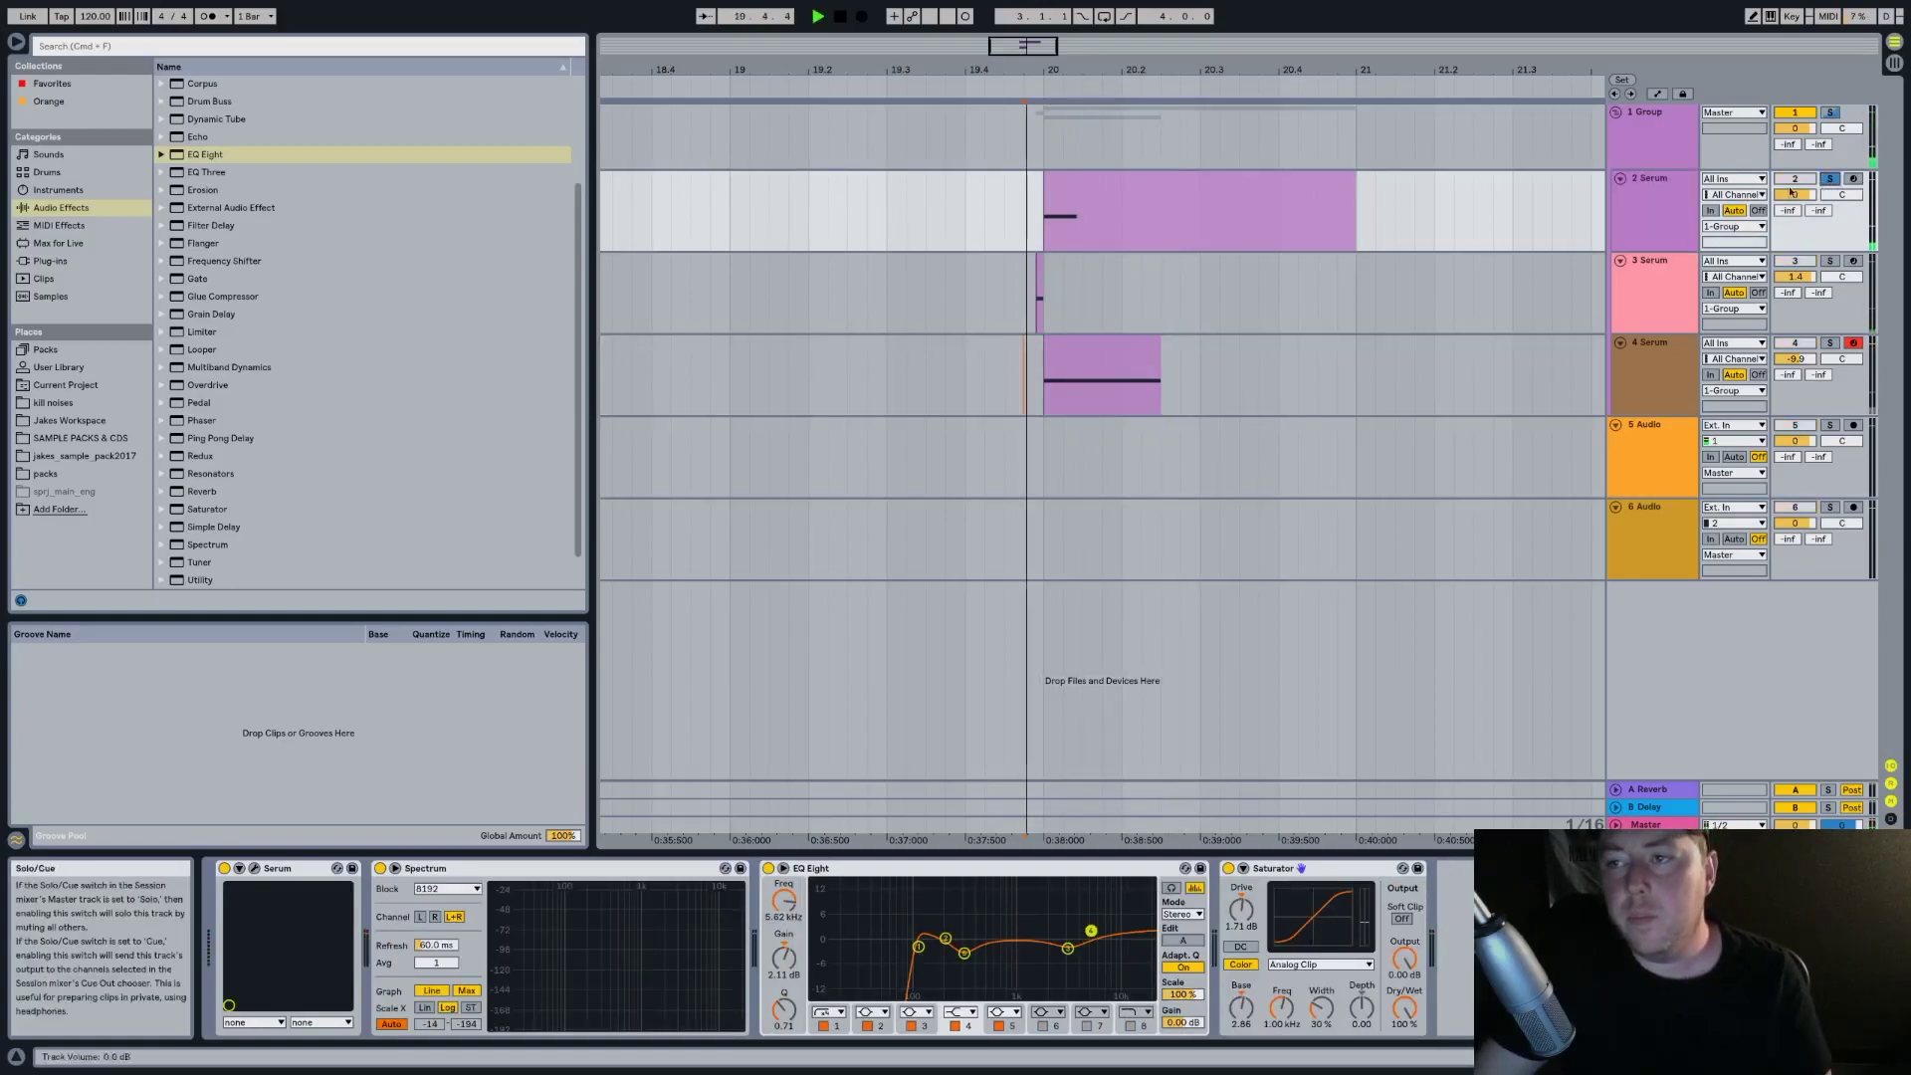
pyautogui.click(1656, 190)
pyautogui.press('space')
pyautogui.press('space')
pyautogui.press('space')
pyautogui.press('space')
pyautogui.press('space')
pyautogui.press('space')
pyautogui.press('space')
pyautogui.press('space')
pyautogui.press('space')
# Open the first layer's Serum, set LFO 3's rate to 2.1 Hz and try the noise level during playback
pyautogui.click(254, 869)
pyautogui.click(749, 585)
pyautogui.click(786, 578)
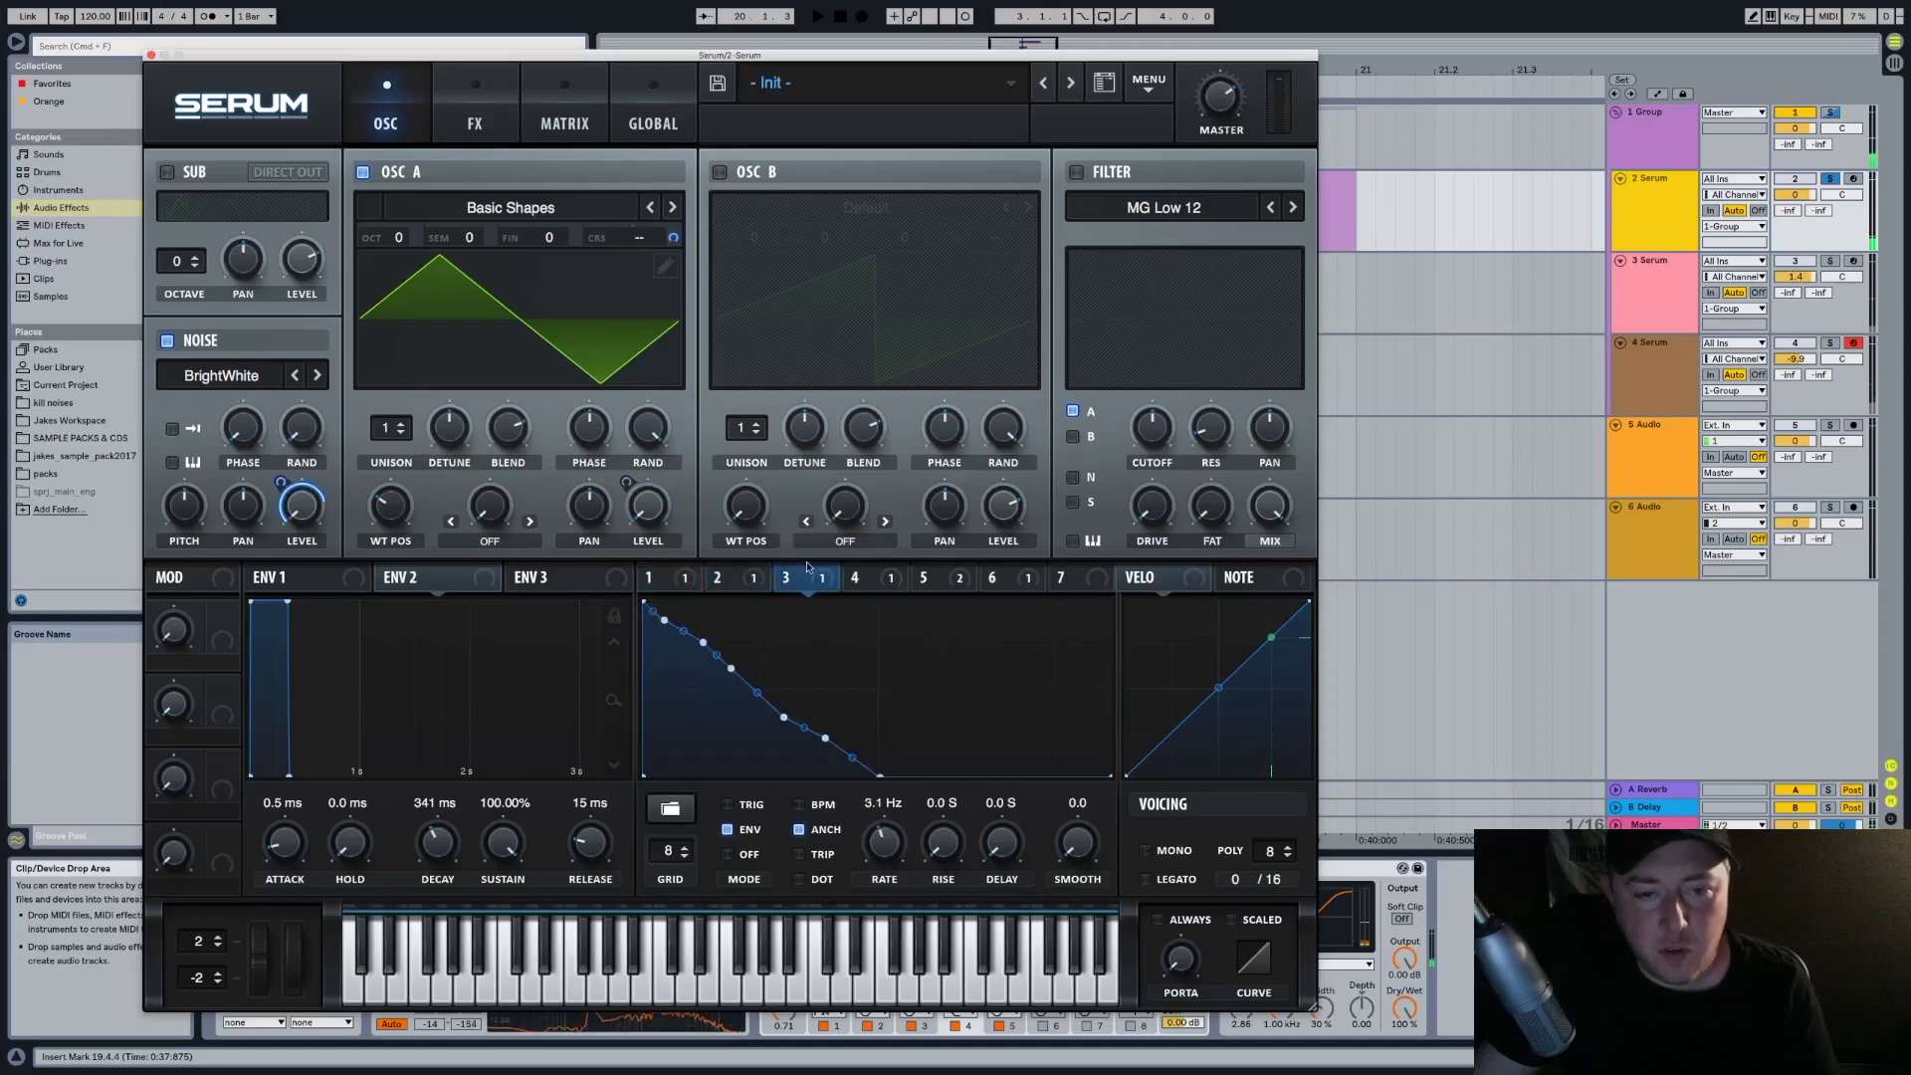
pyautogui.moveTo(892, 847); pyautogui.dragTo(891, 850)
pyautogui.press('space')
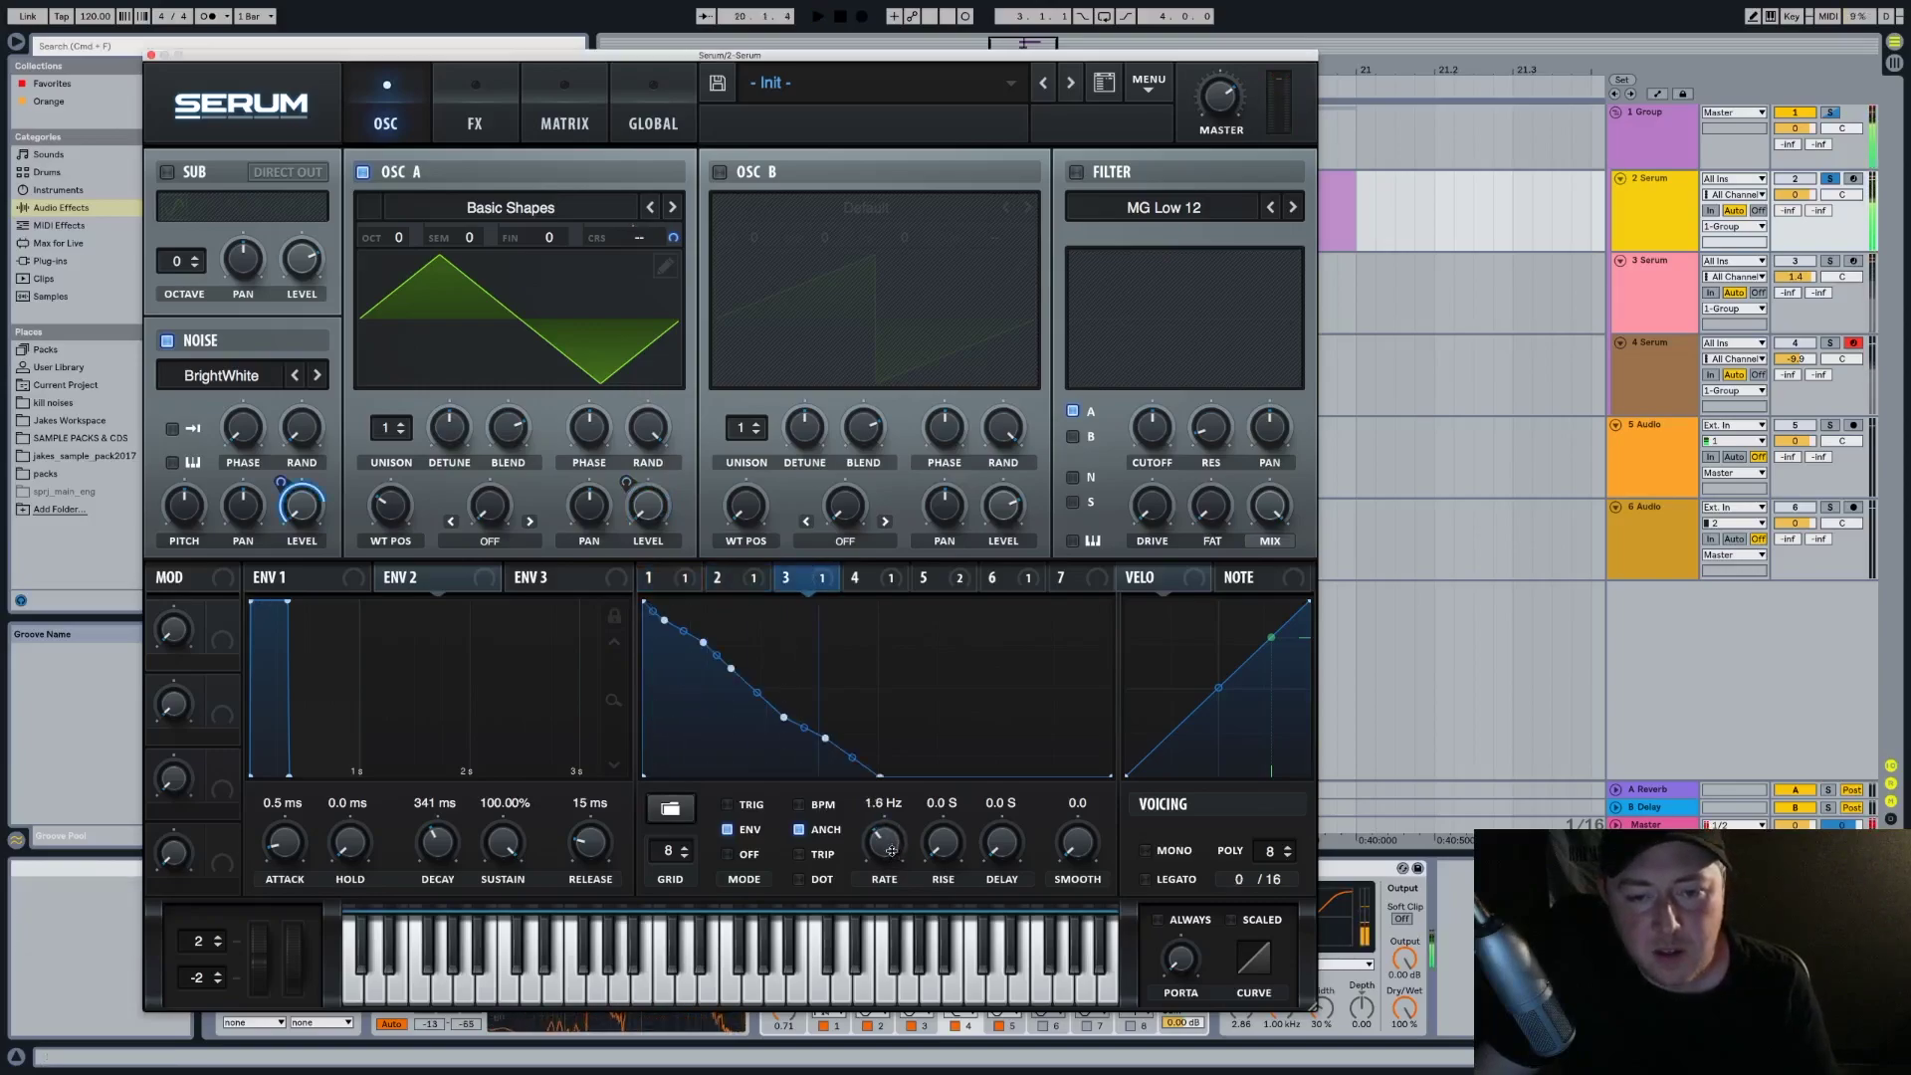
pyautogui.moveTo(303, 520); pyautogui.dragTo(311, 510)
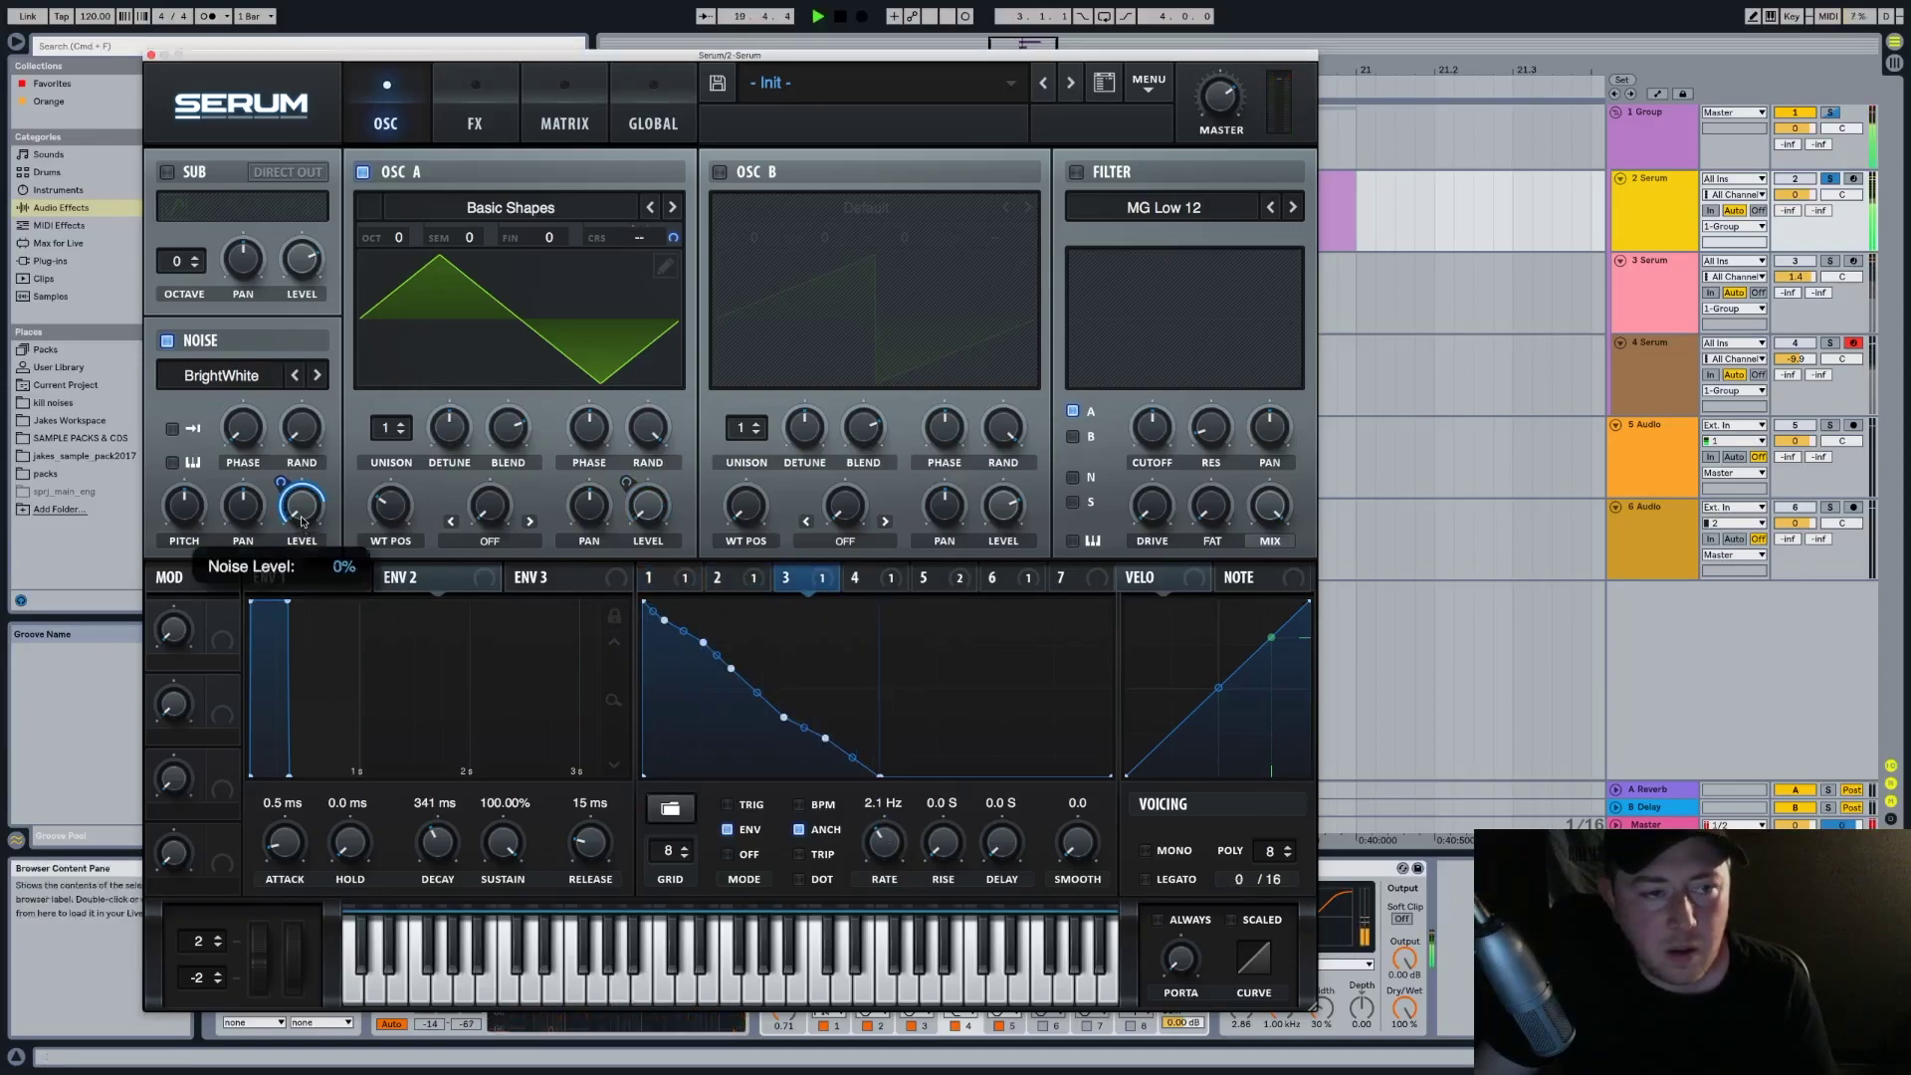
pyautogui.press('space')
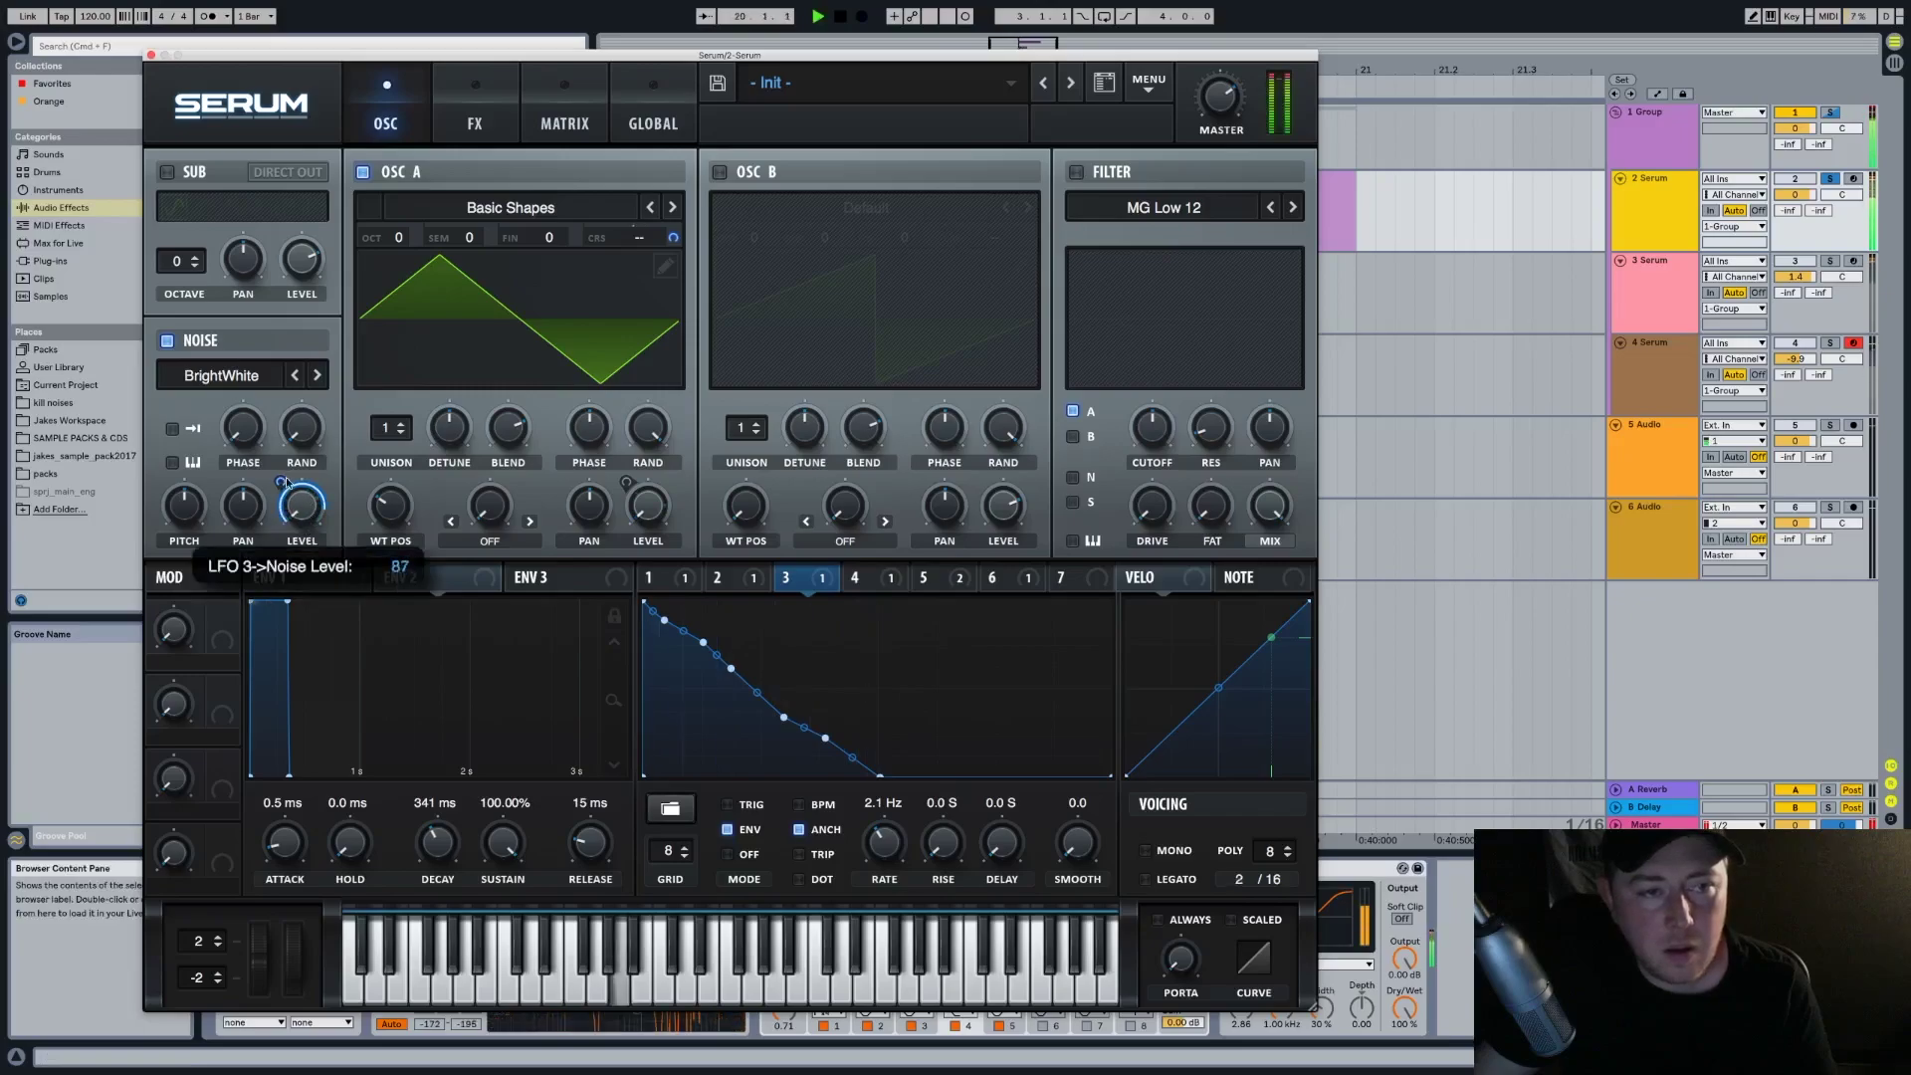
# Try boosting the high band of Serum's effects EQ around 1635 Hz and return its gain to flat
pyautogui.click(475, 124)
pyautogui.press('space')
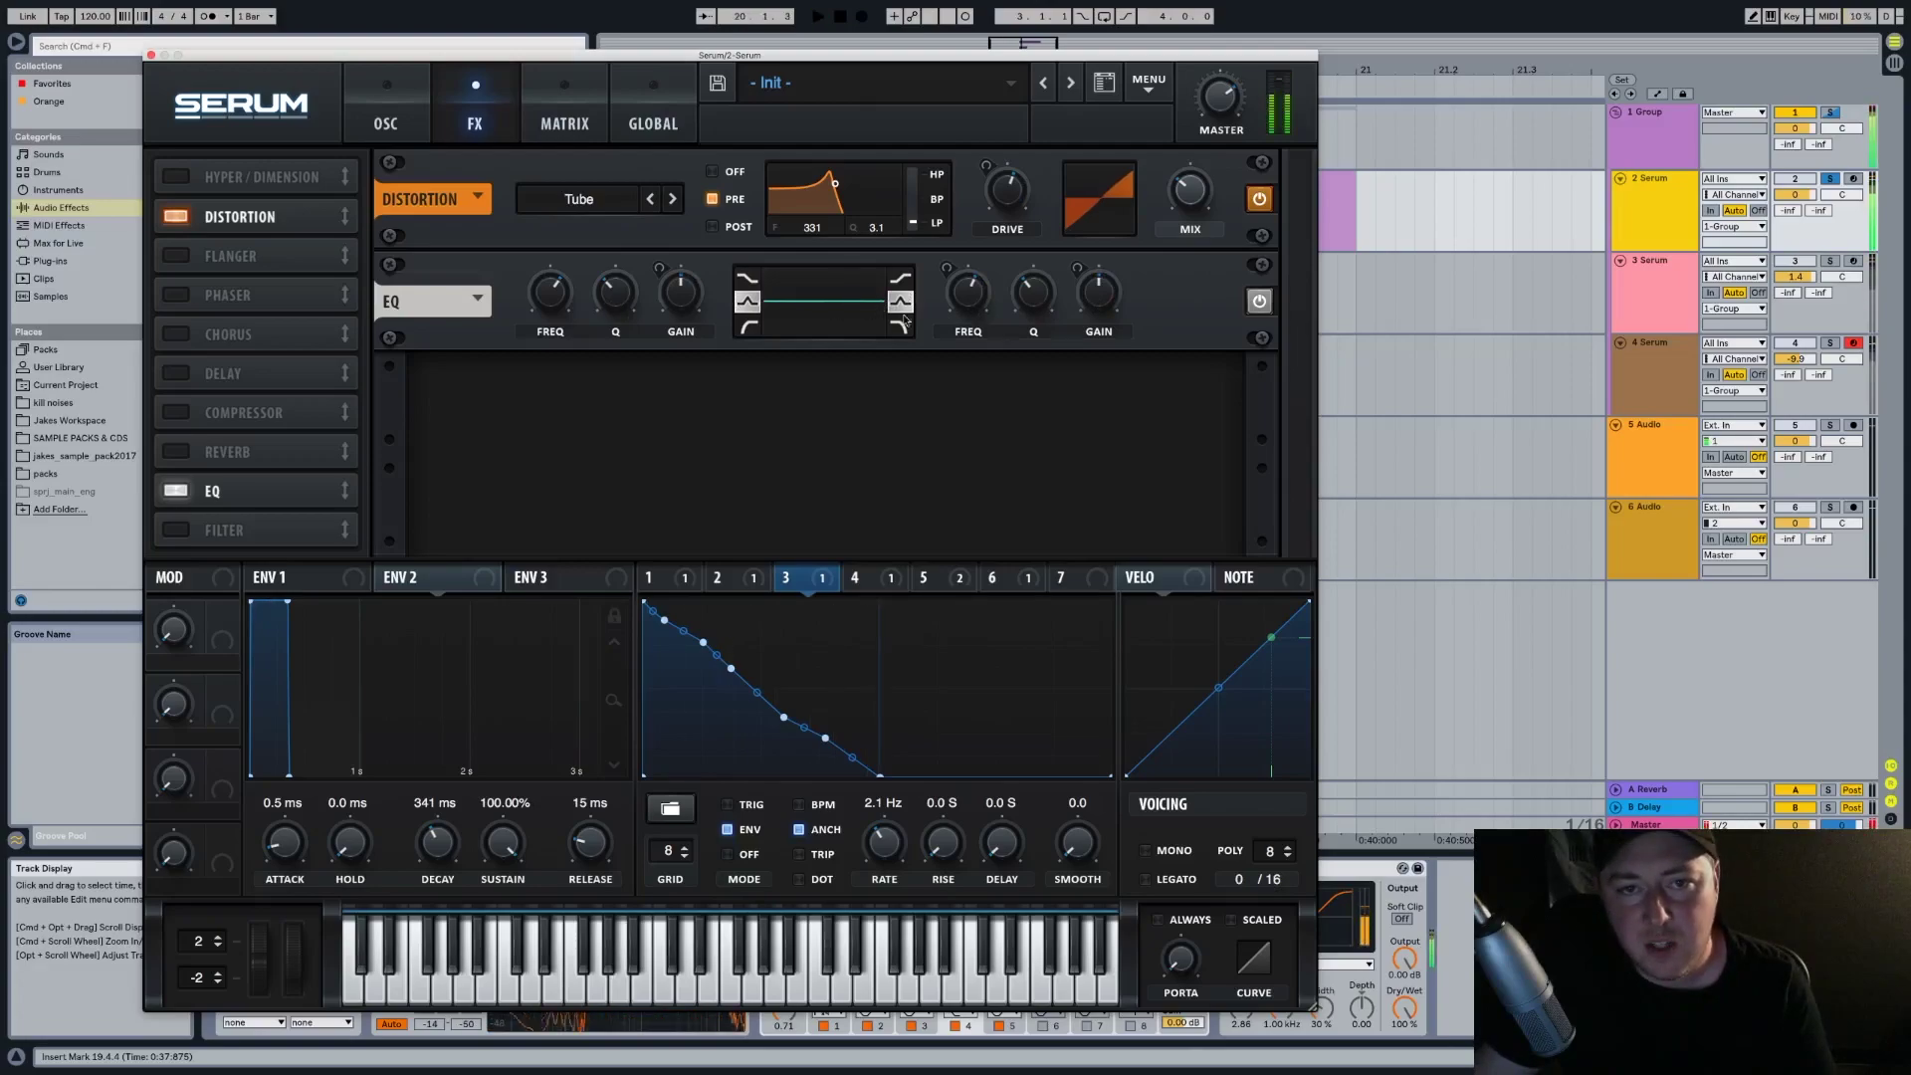
pyautogui.moveTo(1092, 310); pyautogui.dragTo(1100, 301)
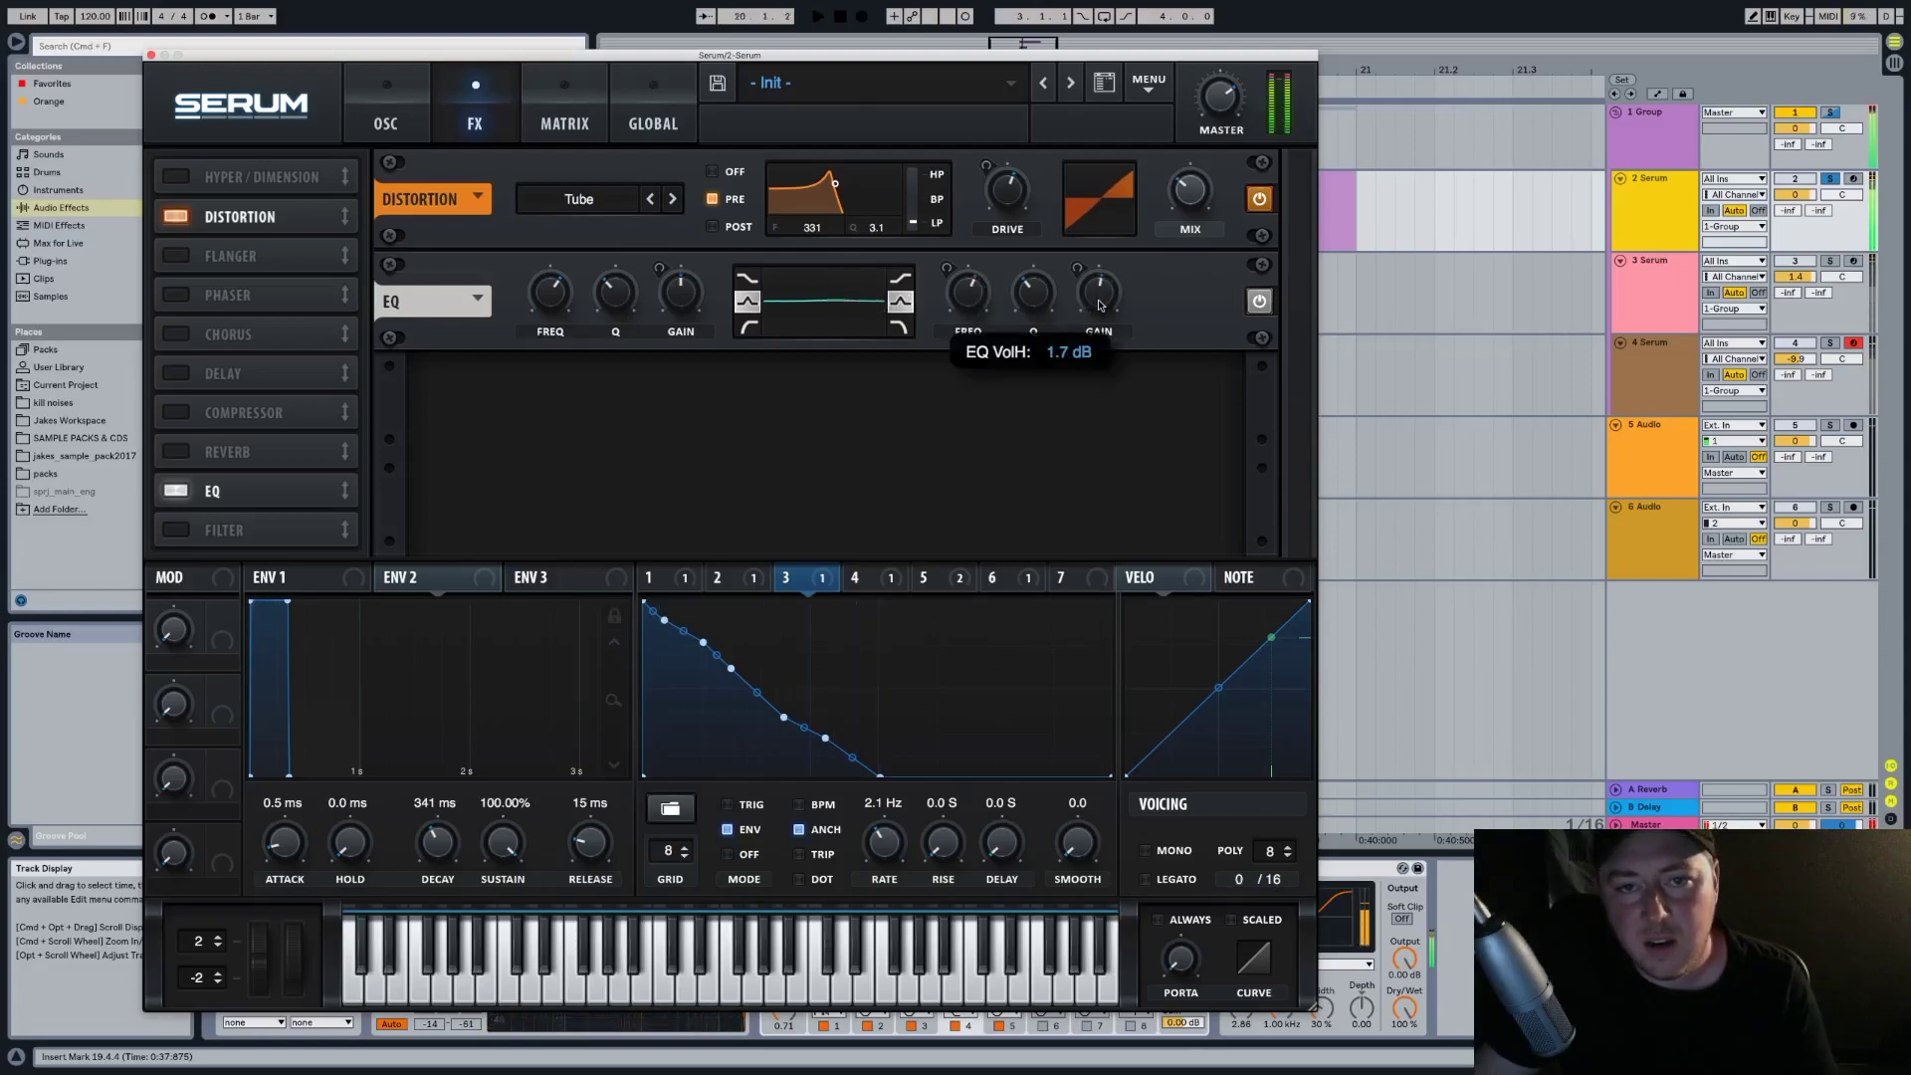
pyautogui.press('space')
pyautogui.moveTo(971, 314); pyautogui.dragTo(974, 304)
pyautogui.press('space')
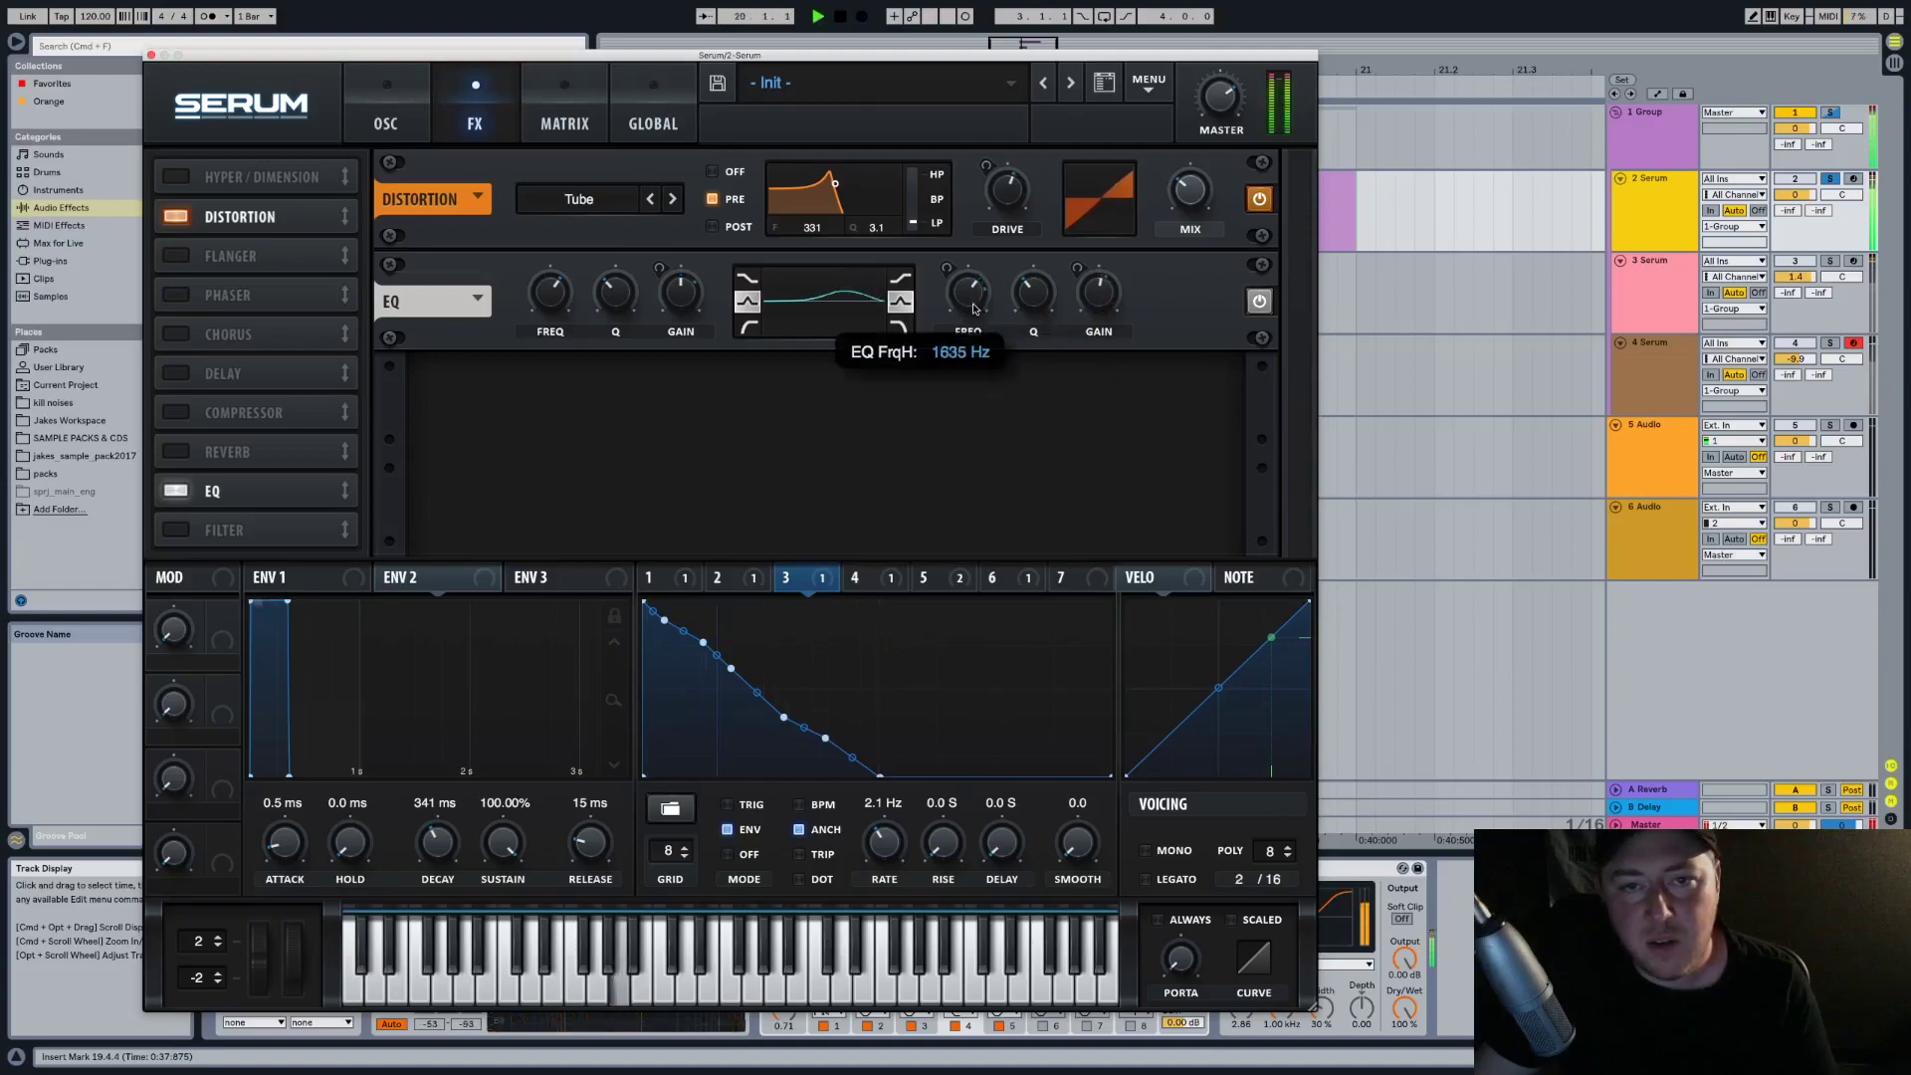
pyautogui.press('space')
pyautogui.moveTo(1099, 298); pyautogui.dragTo(1100, 308)
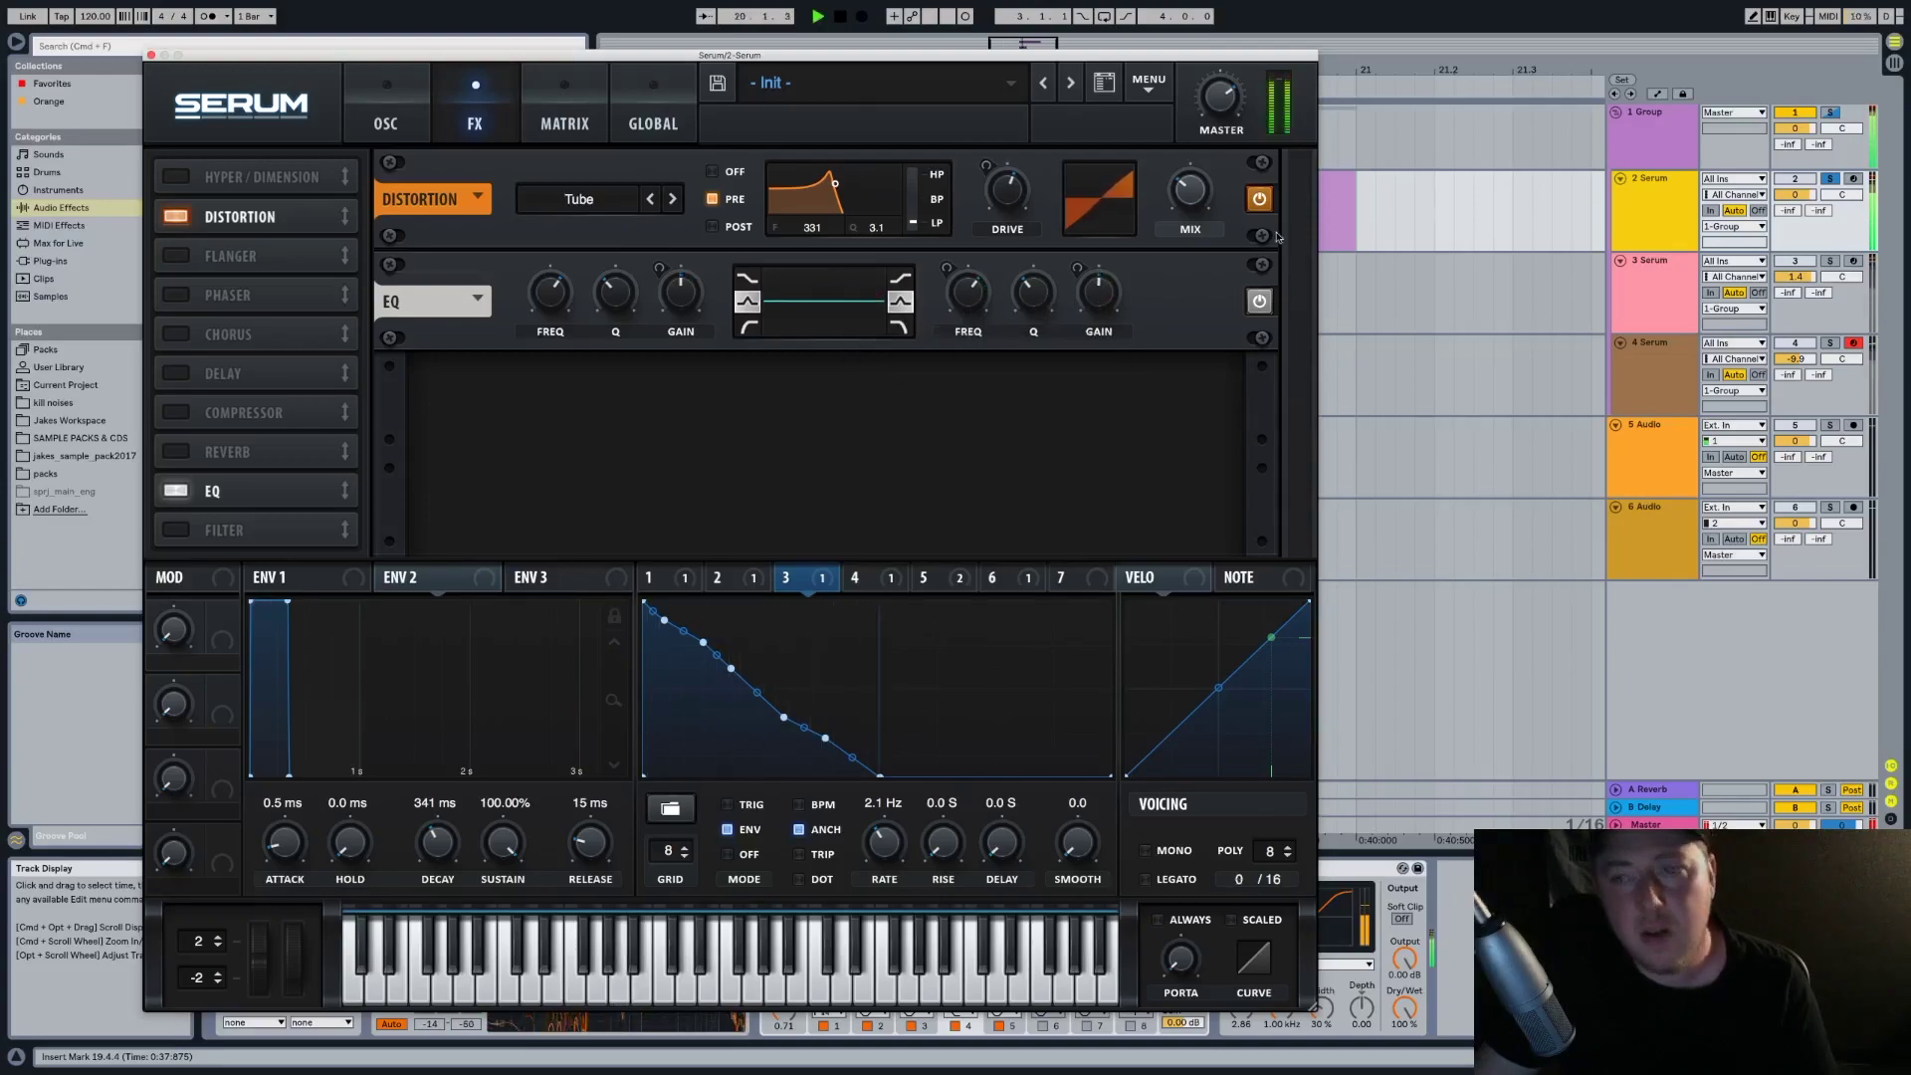
# Unsolo the first layer, close its Serum window and replay all layers from just before bar 20
pyautogui.click(1829, 179)
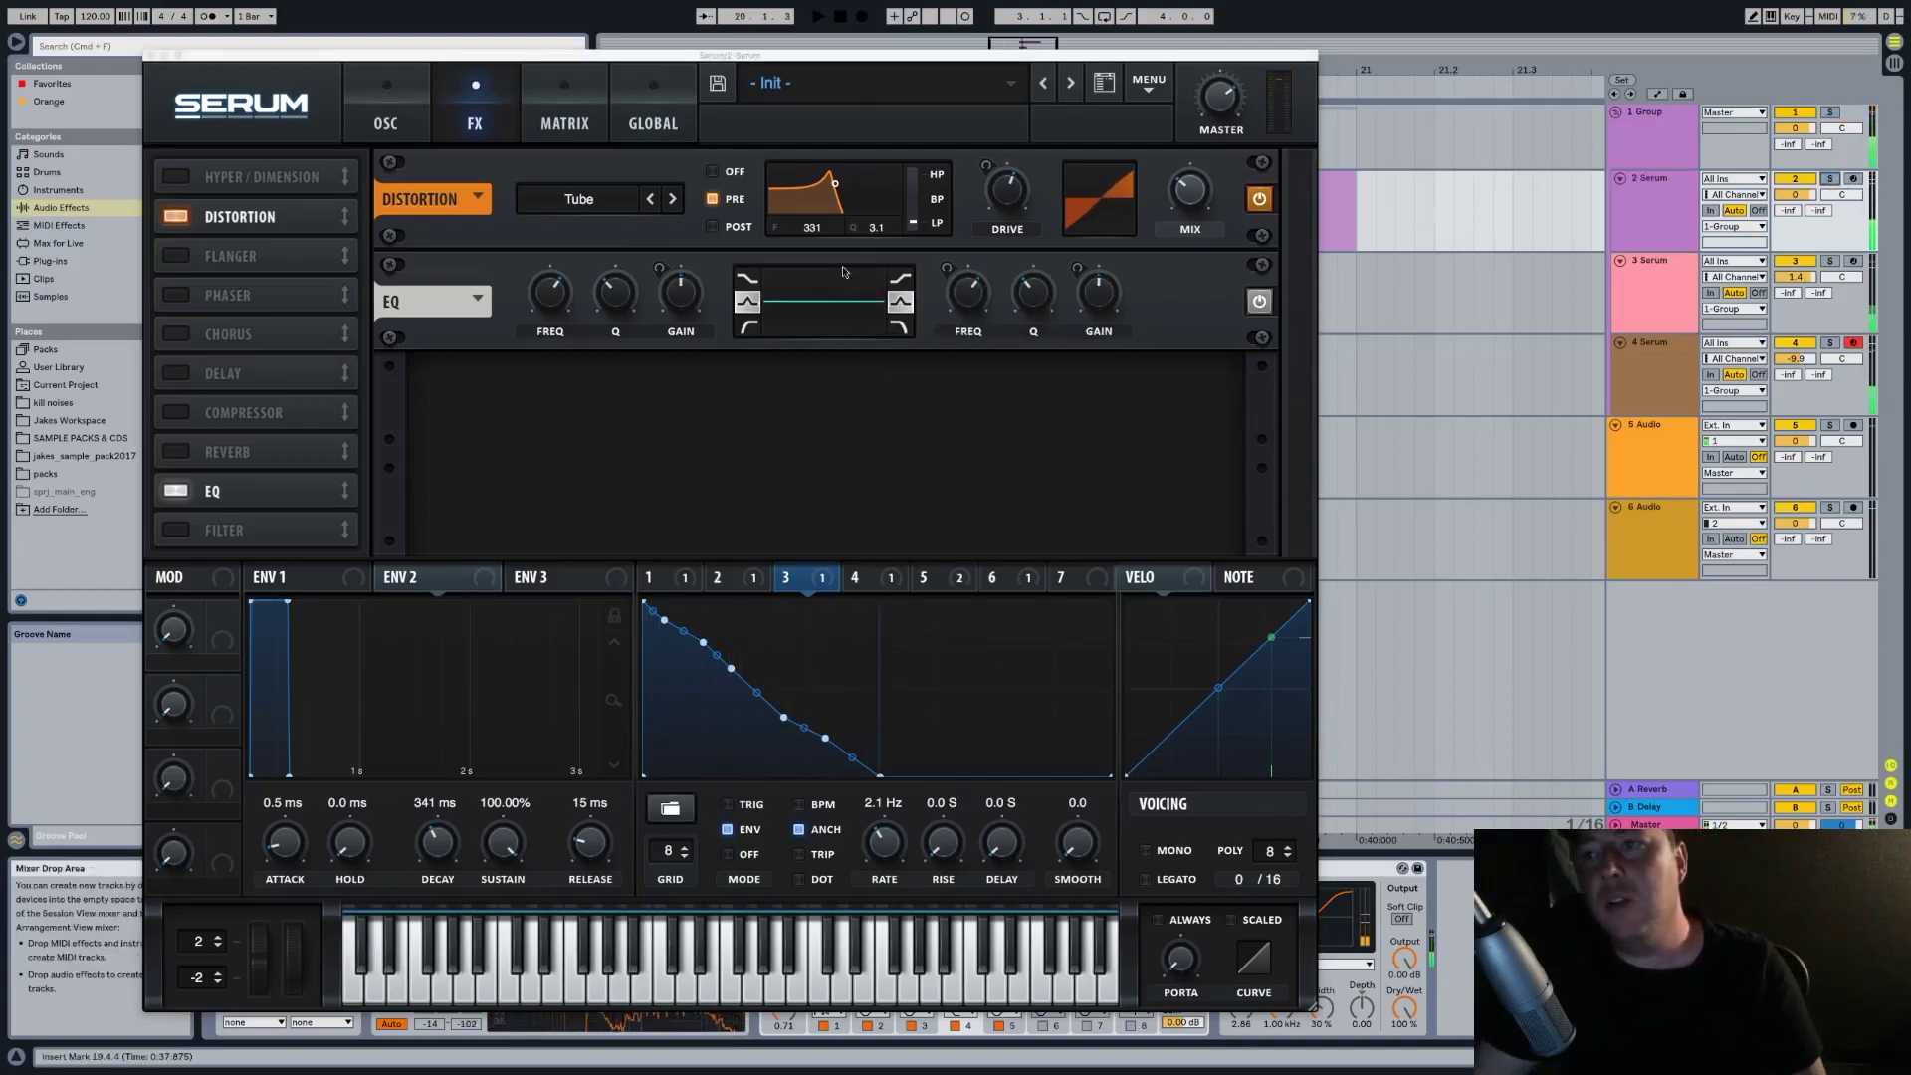
pyautogui.click(150, 55)
pyautogui.click(1015, 321)
pyautogui.press('space')
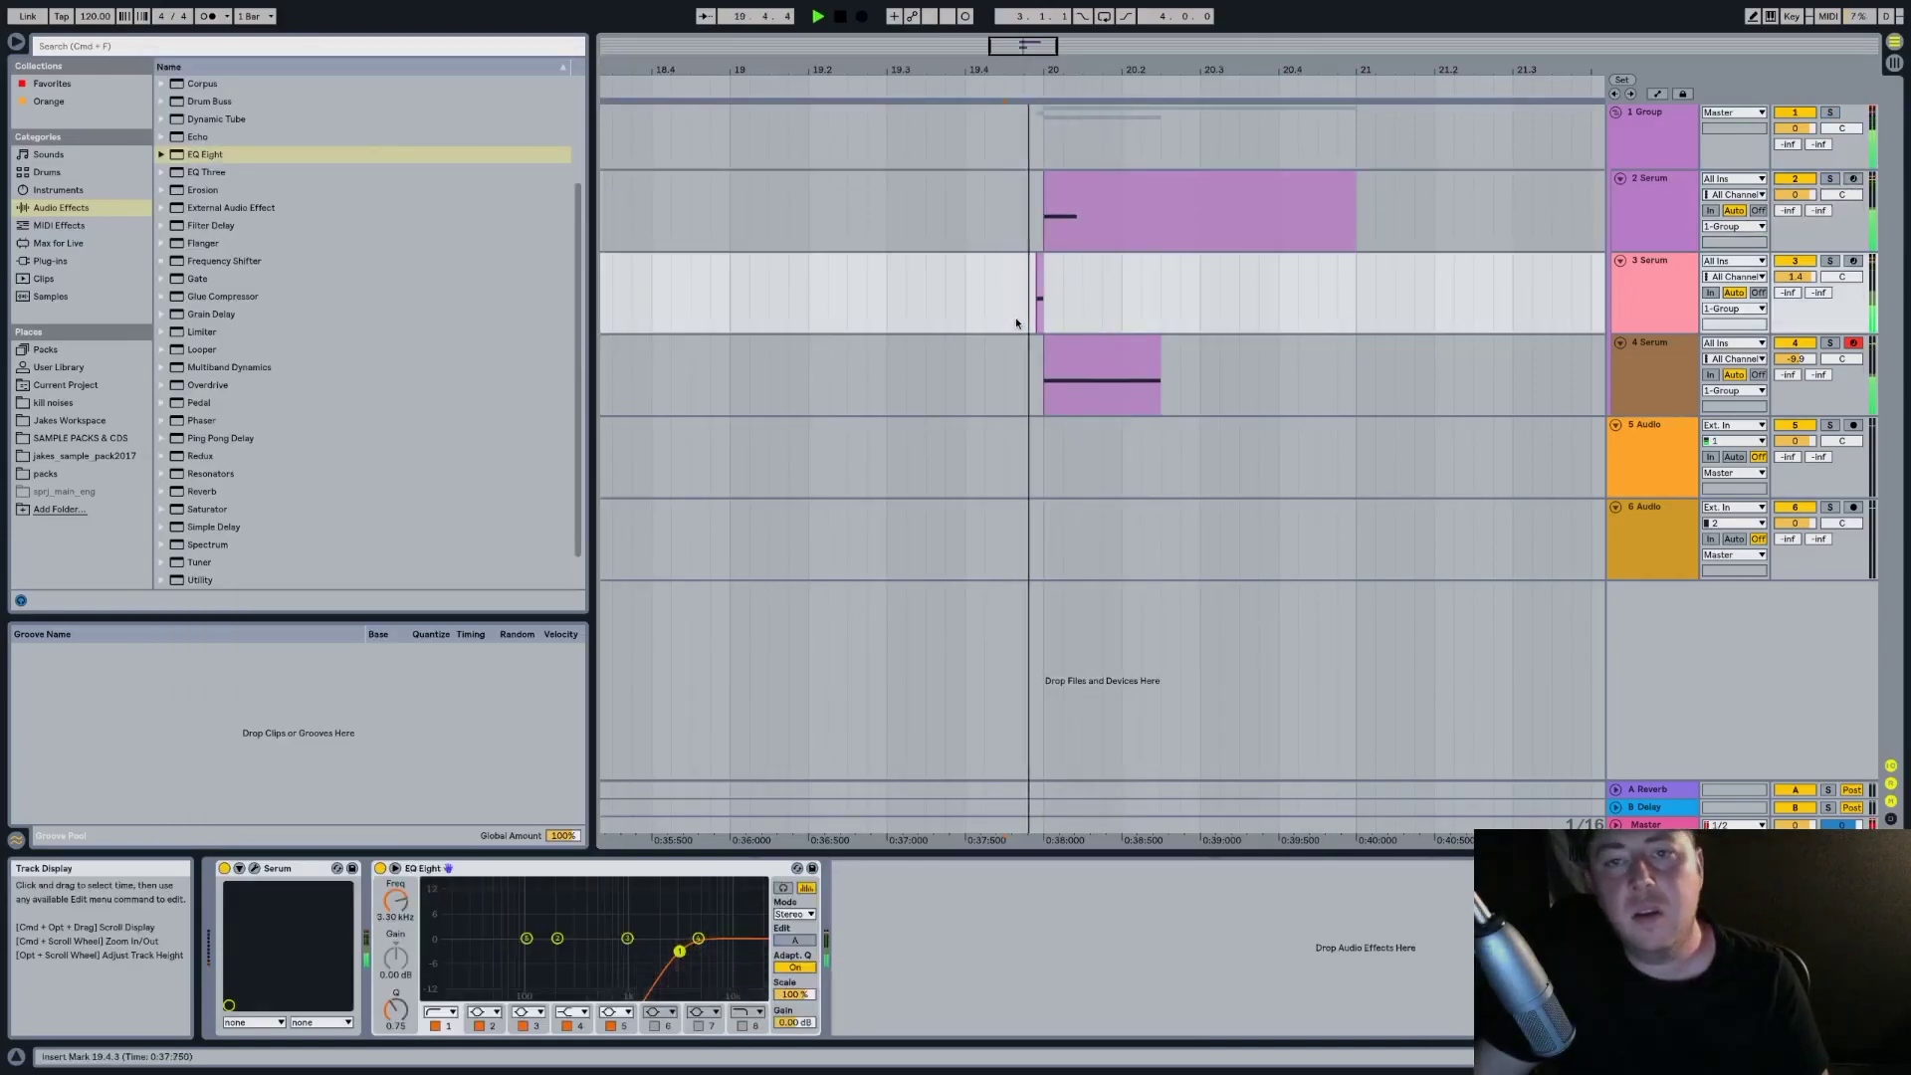
pyautogui.press('space')
# Solo the third layer, switch its Serum noise source to the analog BrightWhite sample, and close the Serum window
pyautogui.click(1144, 343)
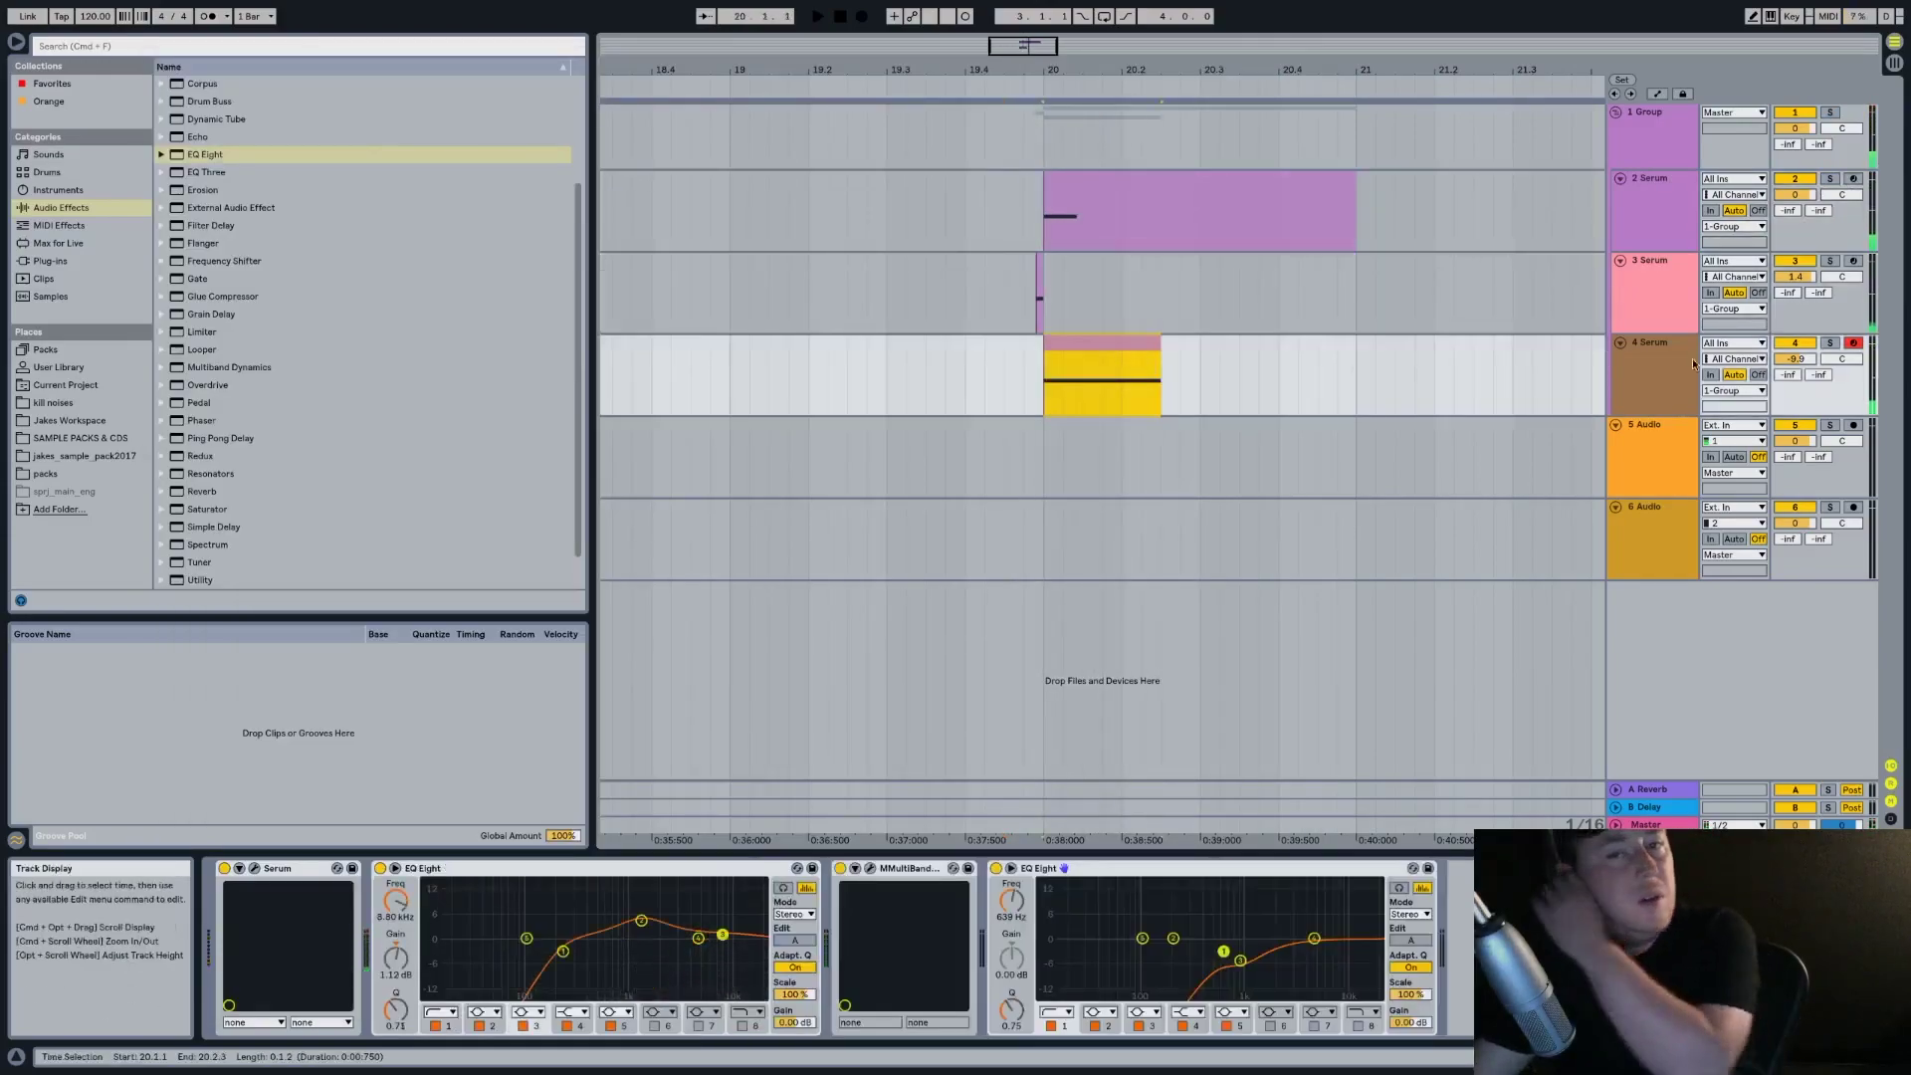
pyautogui.click(1830, 343)
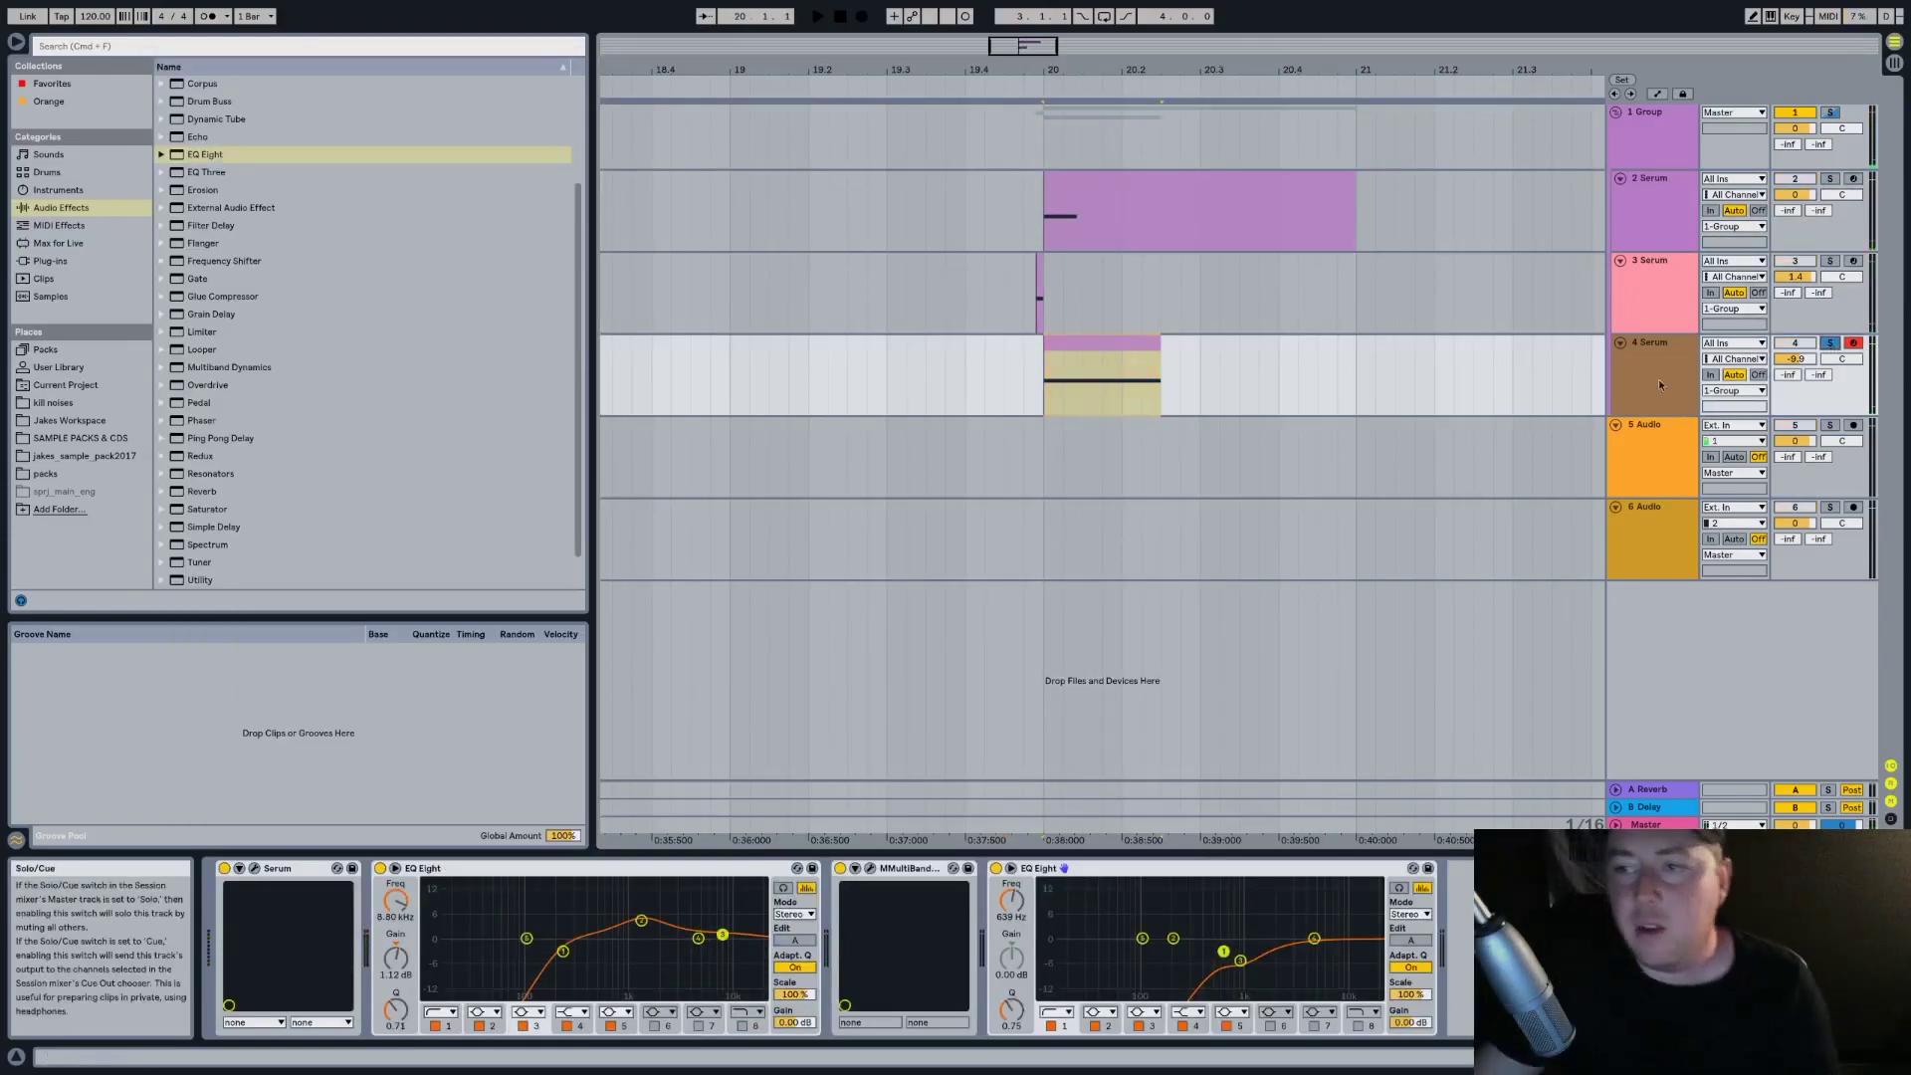
pyautogui.click(254, 869)
pyautogui.click(258, 376)
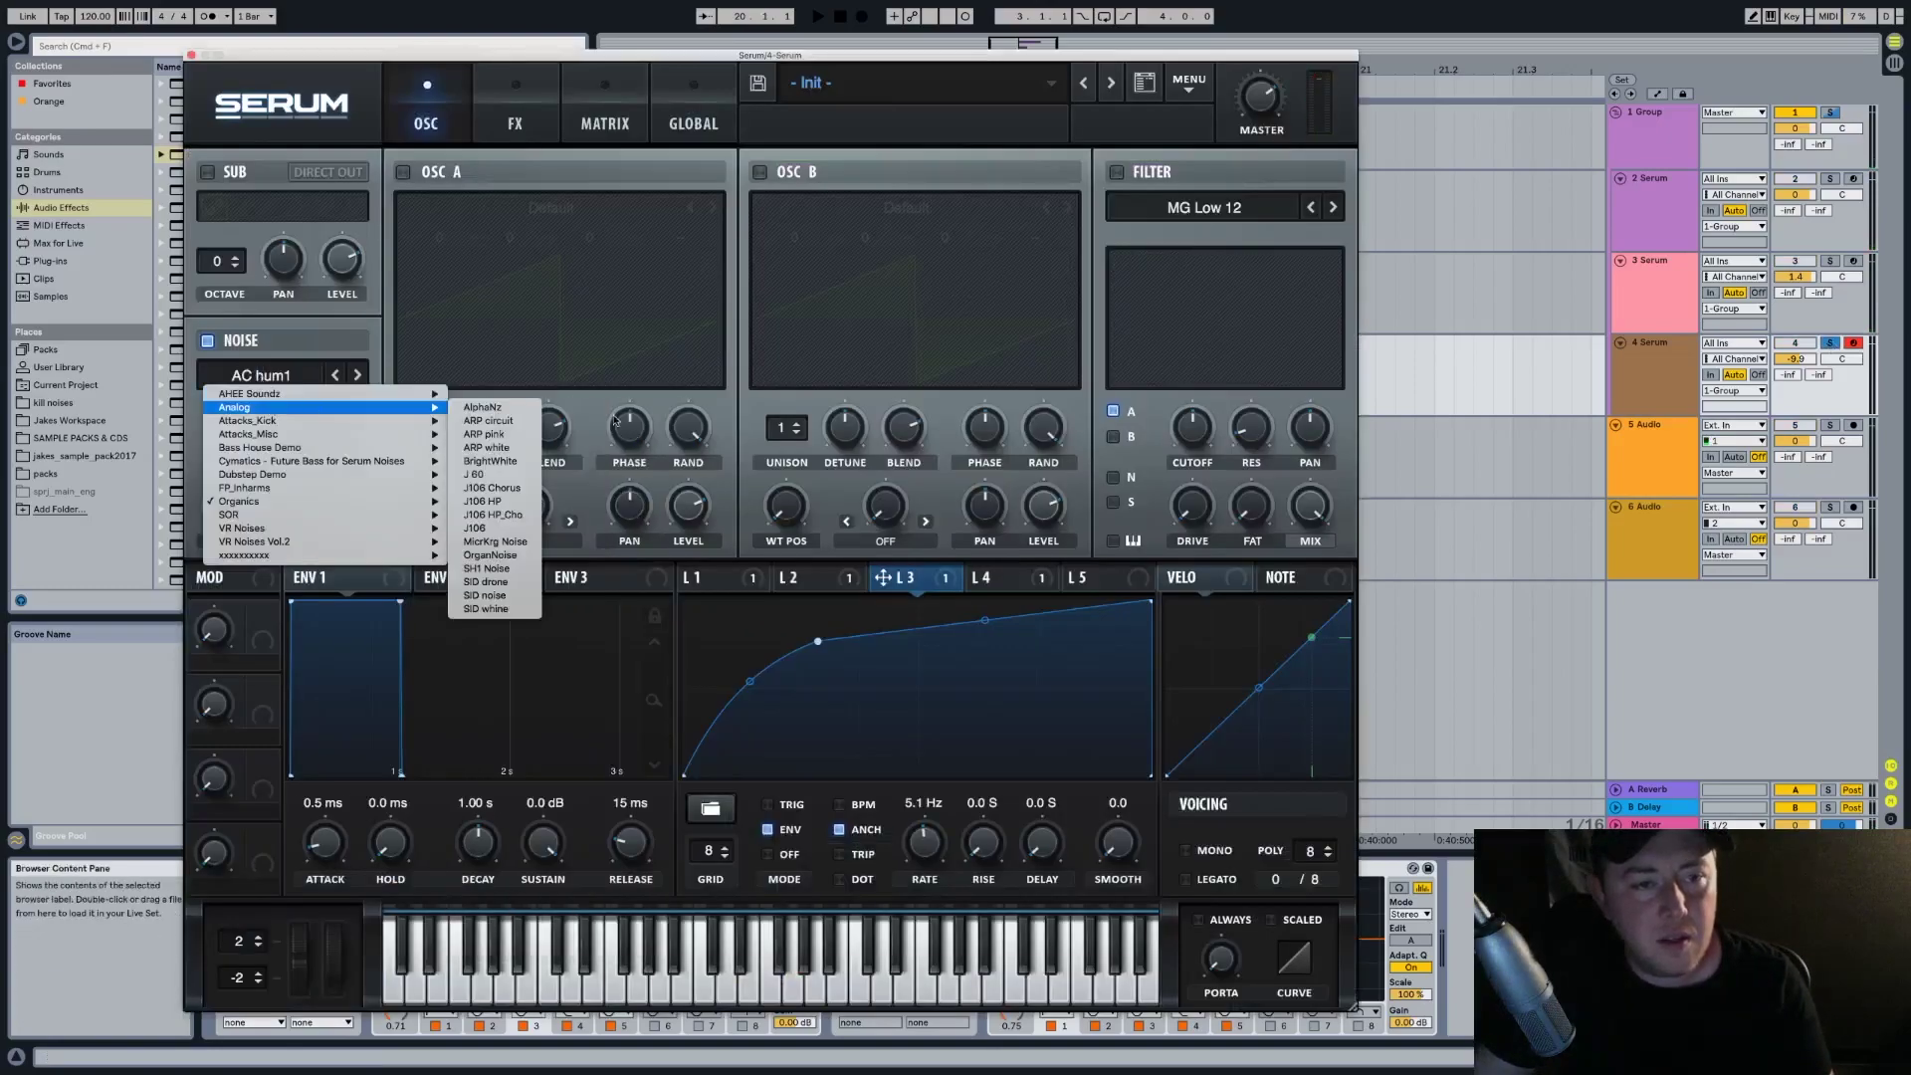
pyautogui.click(492, 460)
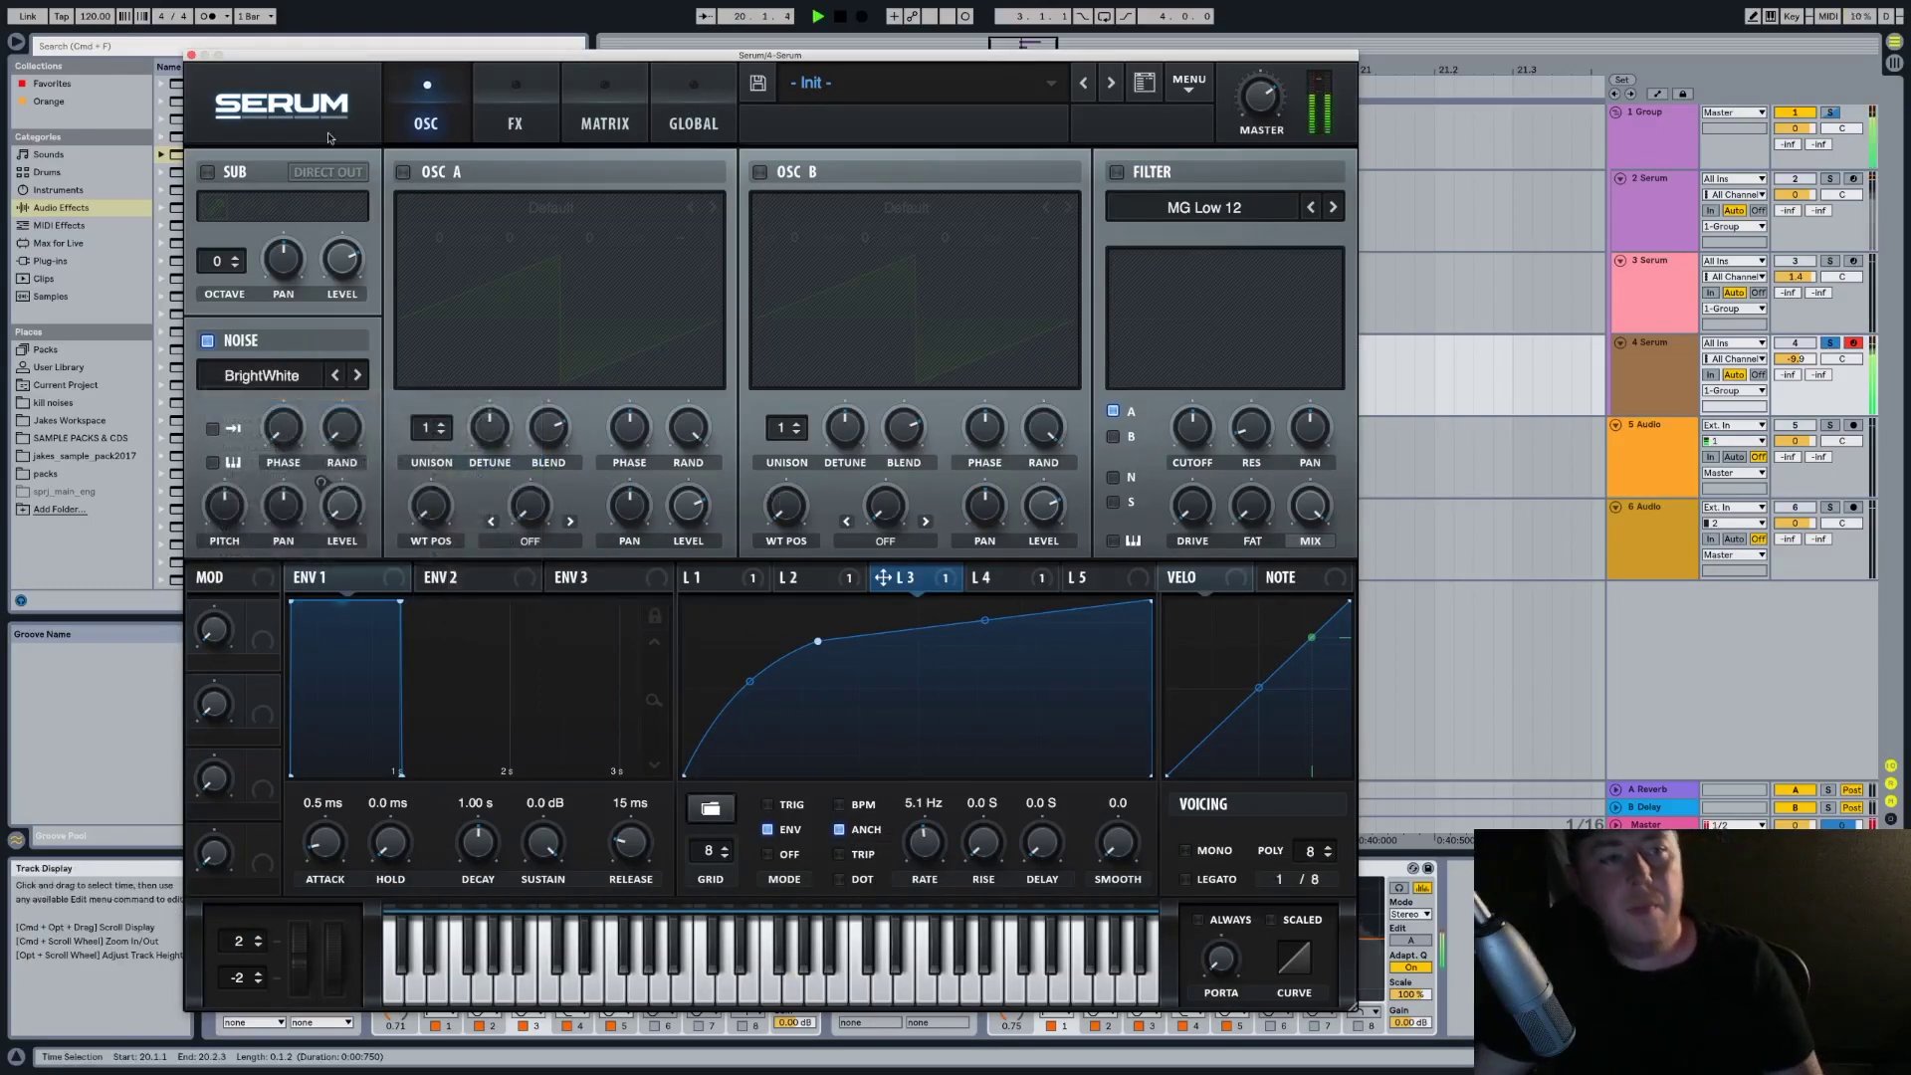
pyautogui.click(190, 55)
# Compare the third layer in solo and in the mix, and lower its track volume to -11.3 dB
pyautogui.click(1023, 362)
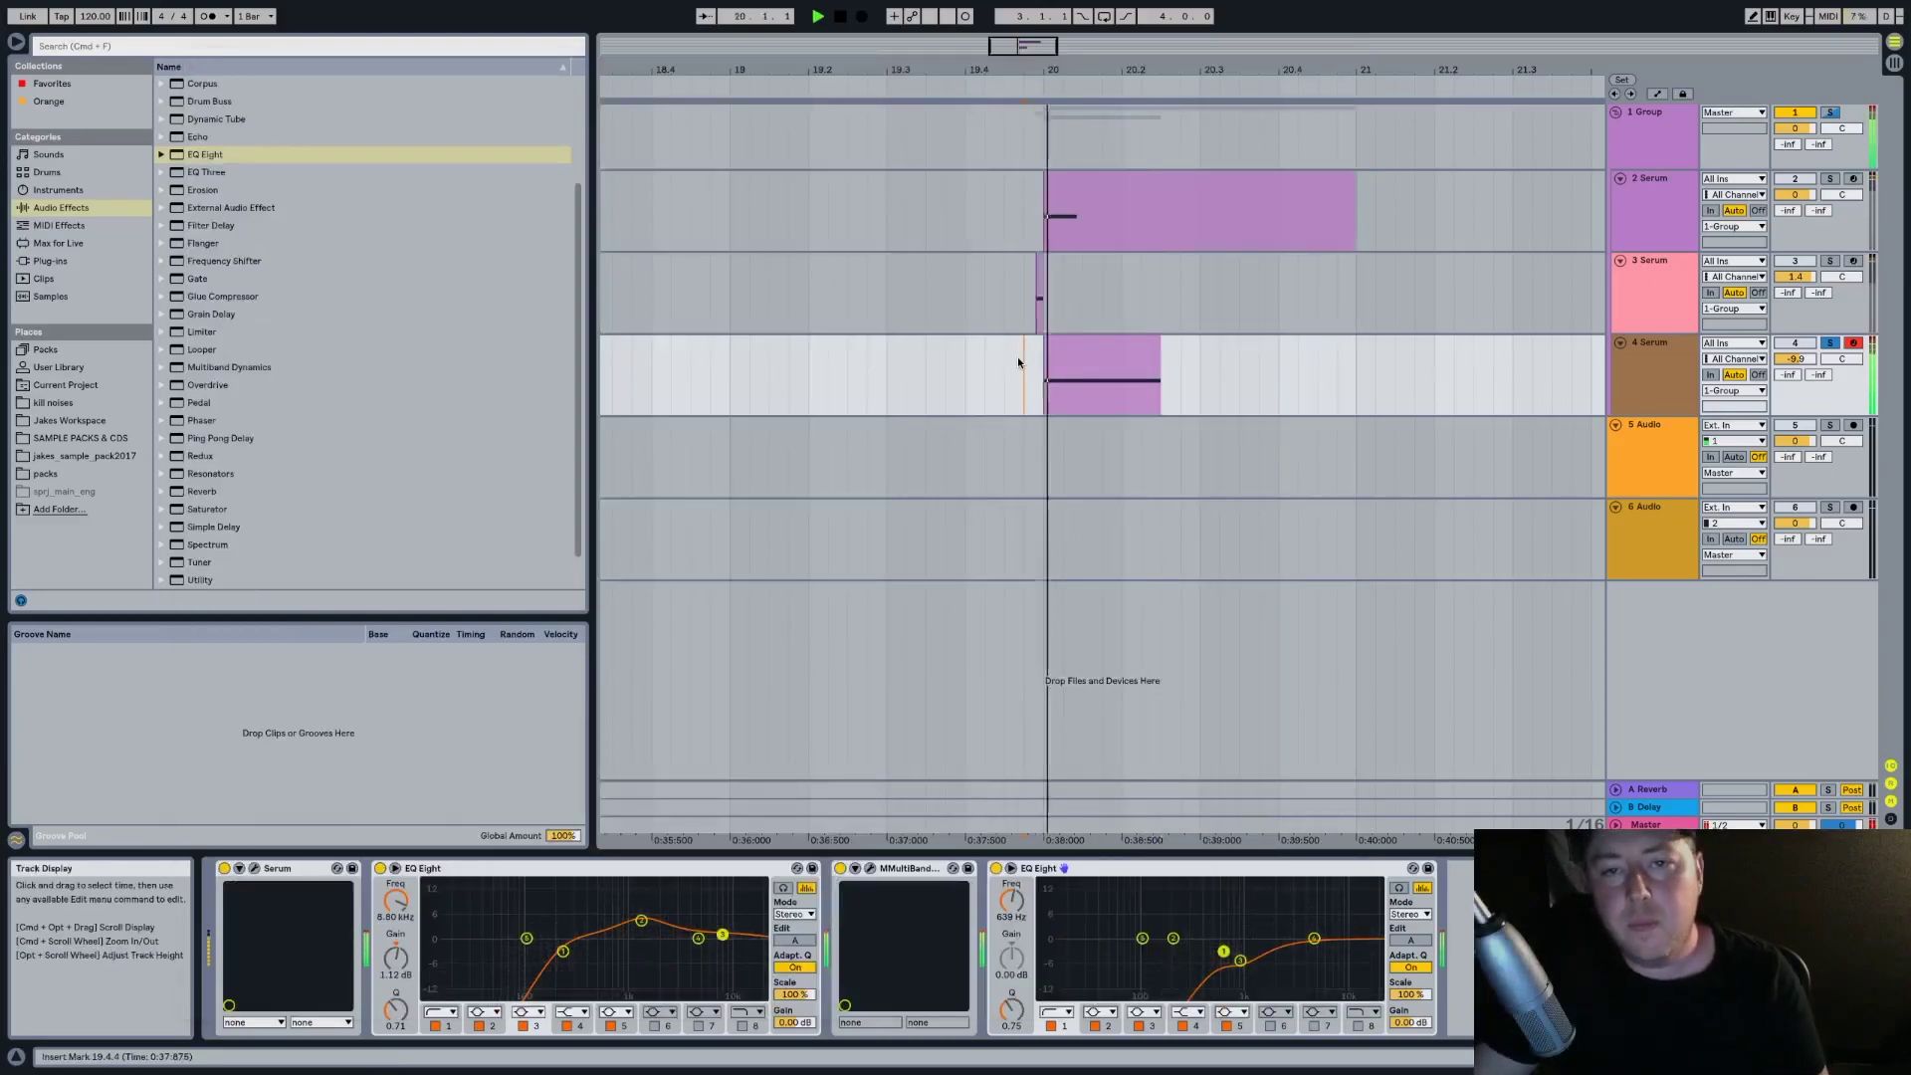
pyautogui.press('space')
pyautogui.press('space')
pyautogui.click(1829, 343)
pyautogui.press('space')
pyautogui.press('space')
pyautogui.moveTo(1798, 359); pyautogui.dragTo(1797, 366)
pyautogui.press('space')
pyautogui.press('space')
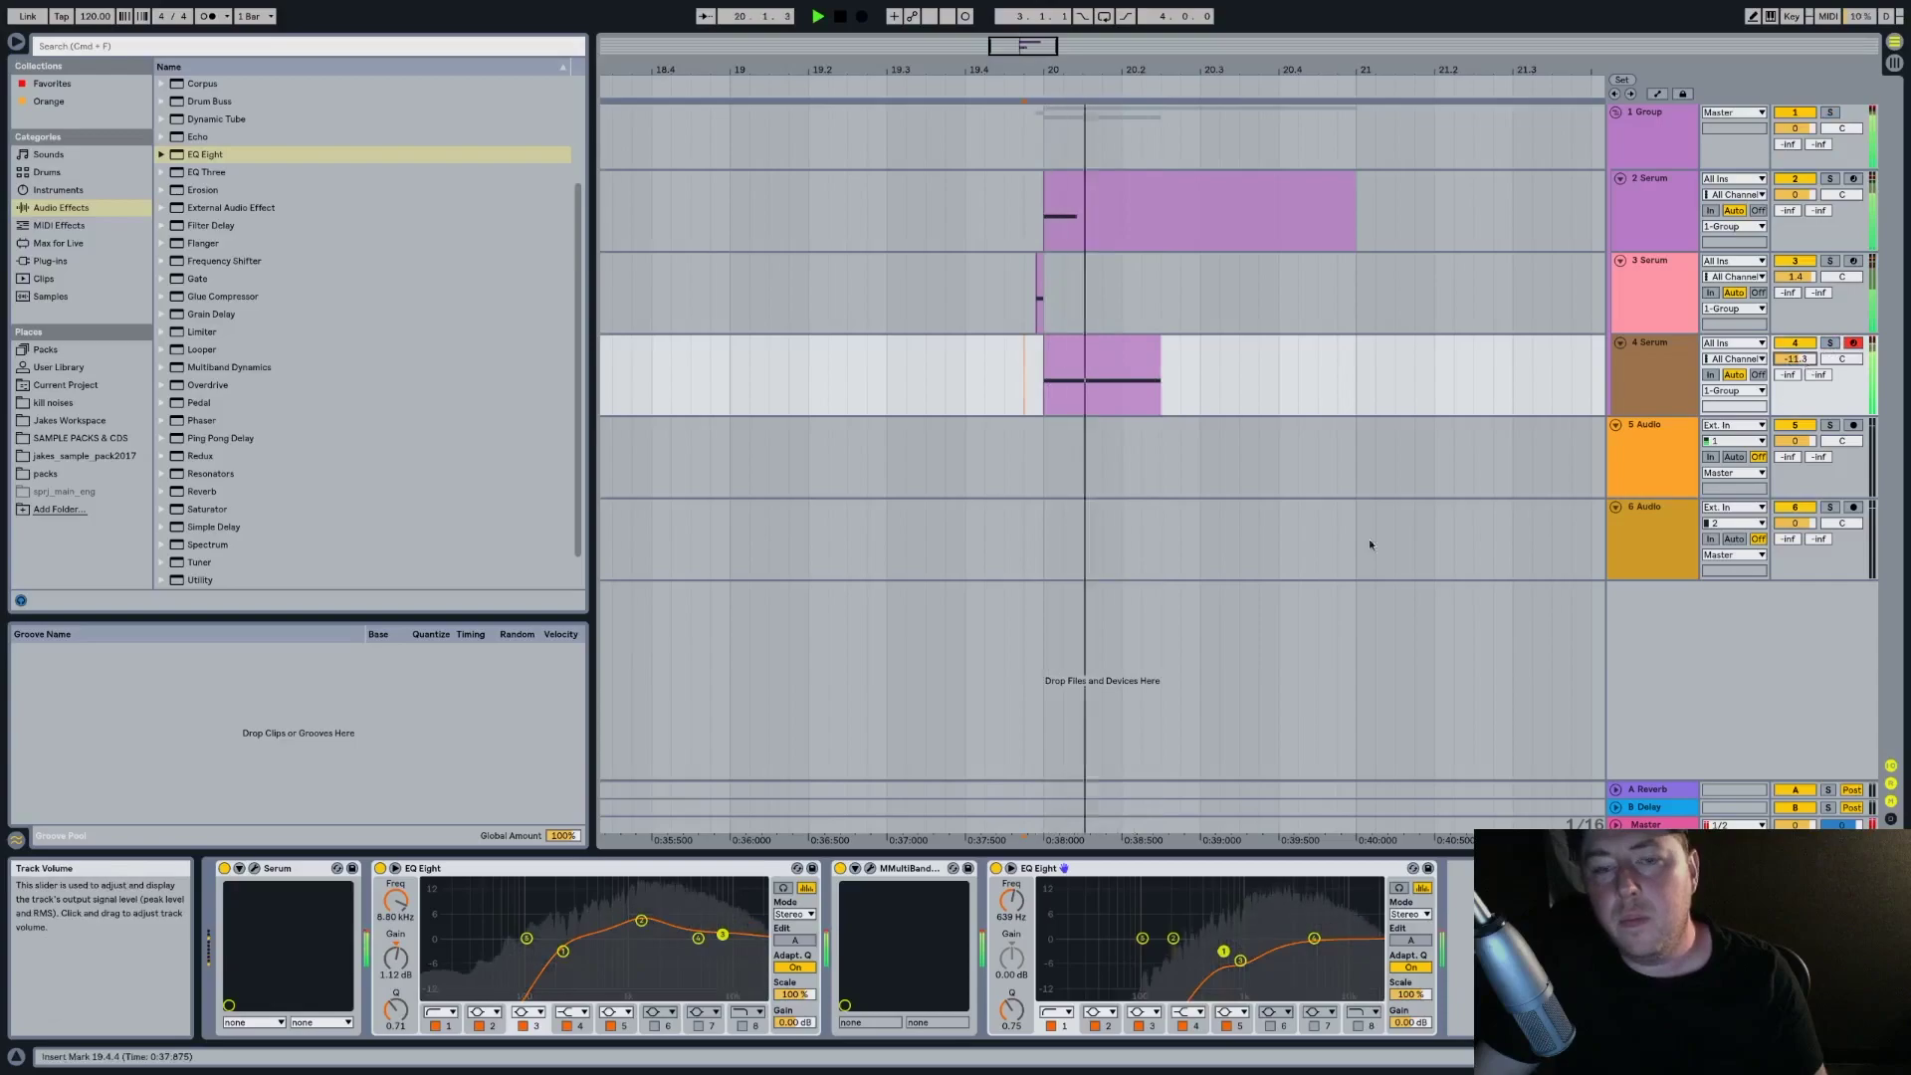
pyautogui.press('space')
# Look over the third layer's MMultiBandConvolution, set its Serum's LFO 1 rate to 1.8 Hz, and close both plug-in windows
pyautogui.click(871, 869)
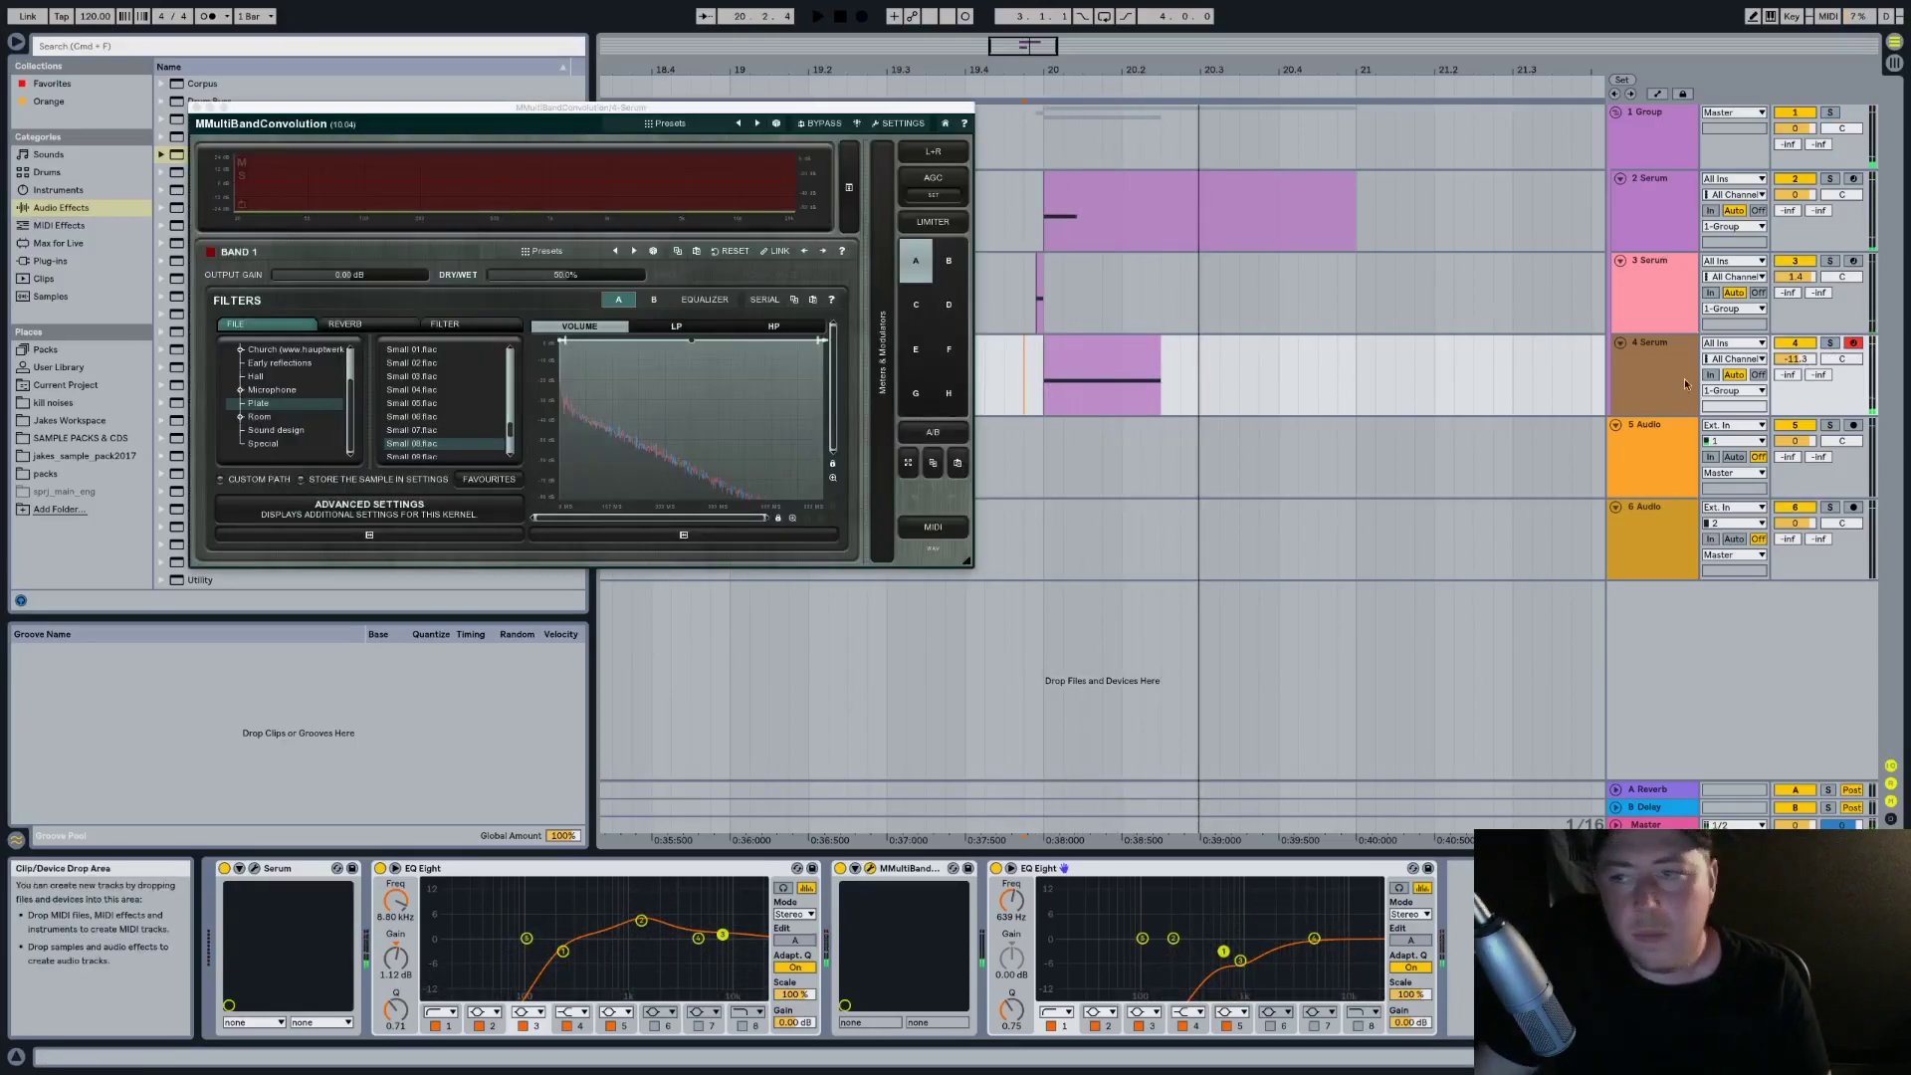
pyautogui.click(199, 108)
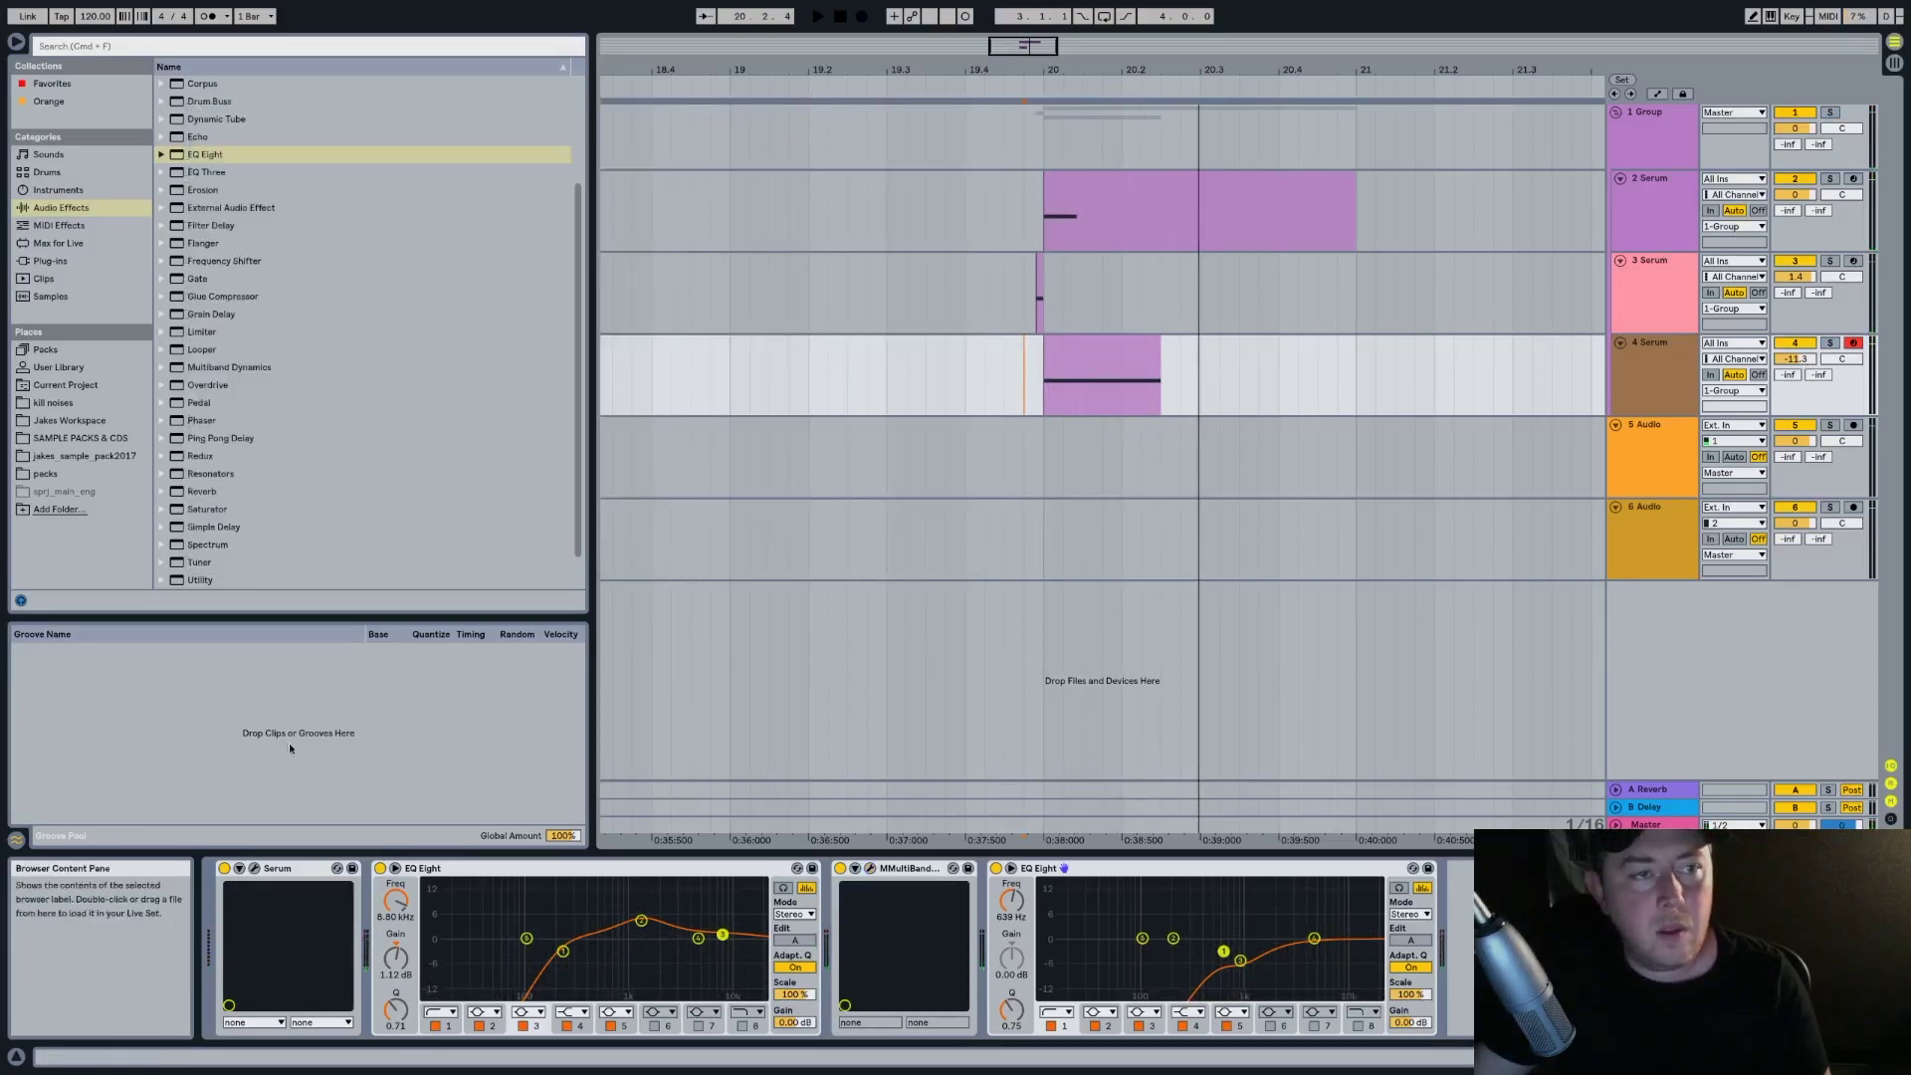
pyautogui.click(254, 868)
pyautogui.press('space')
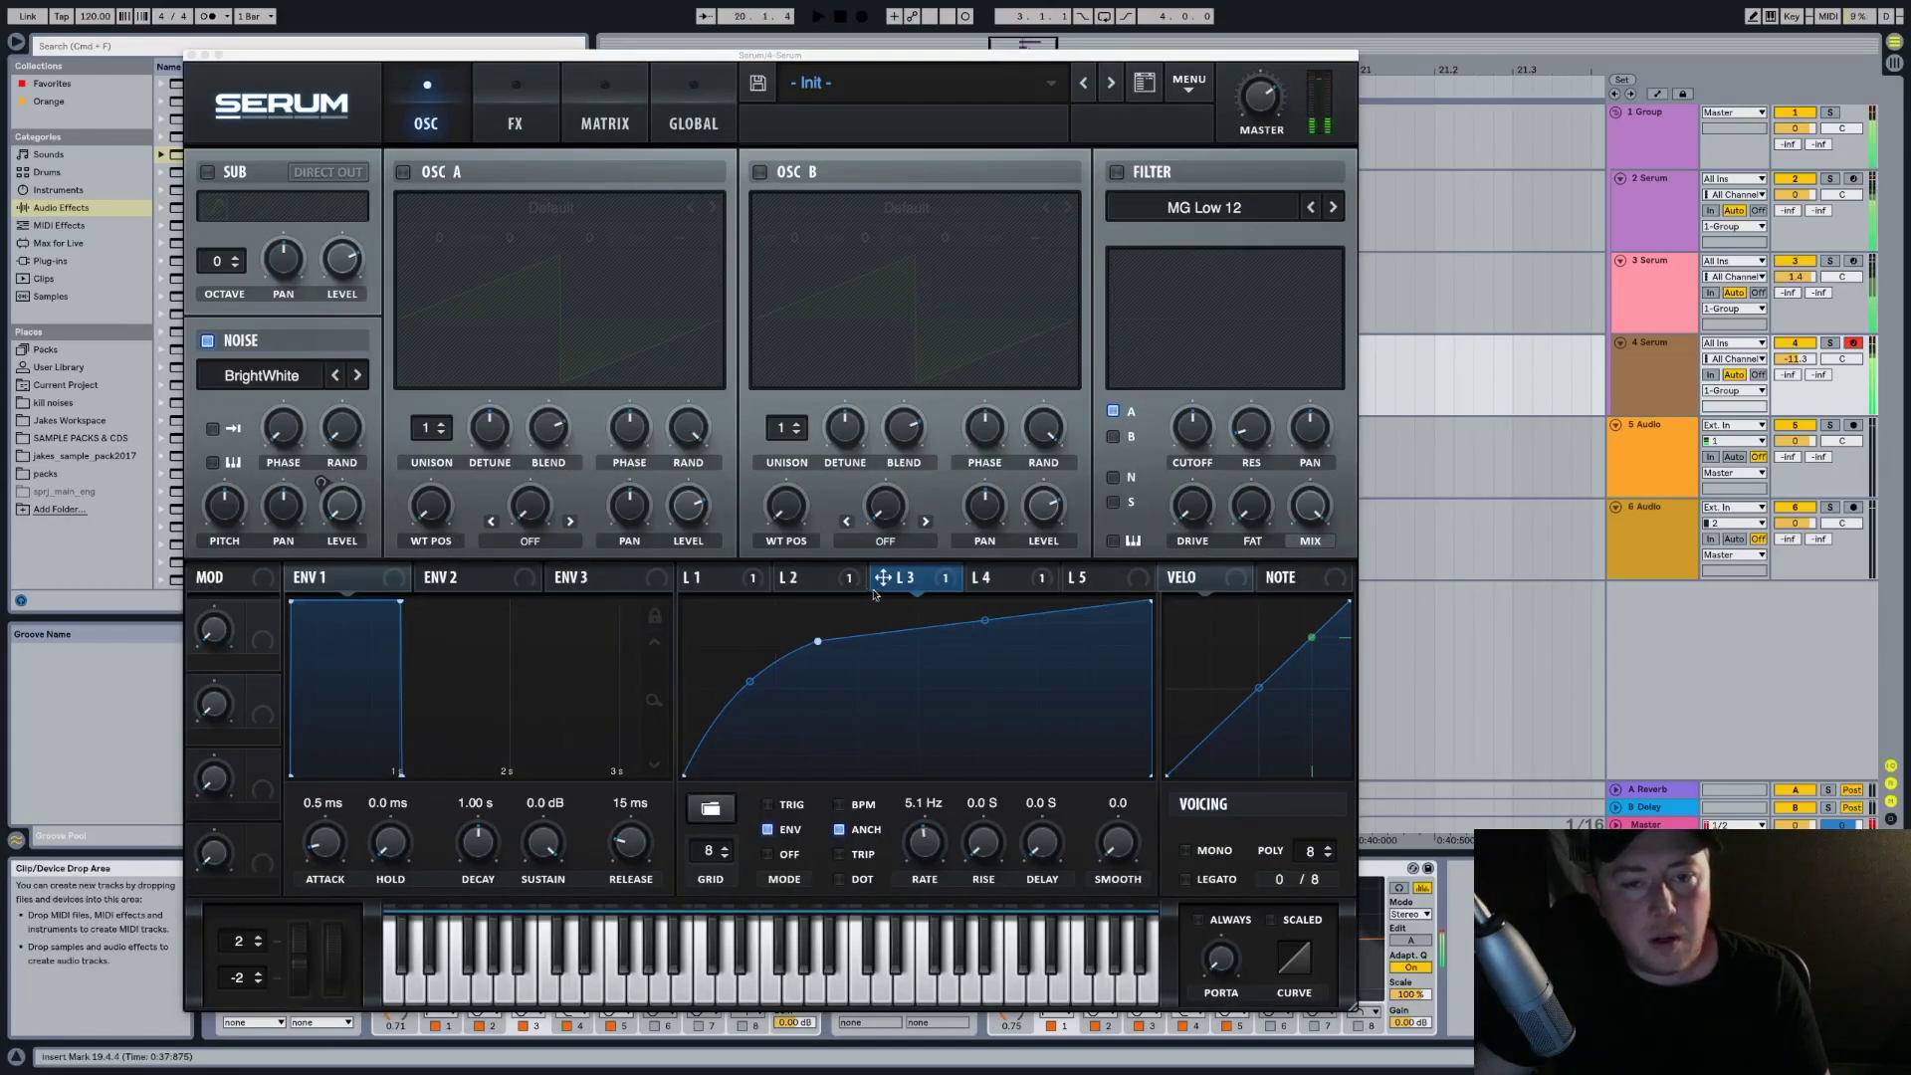
pyautogui.click(707, 577)
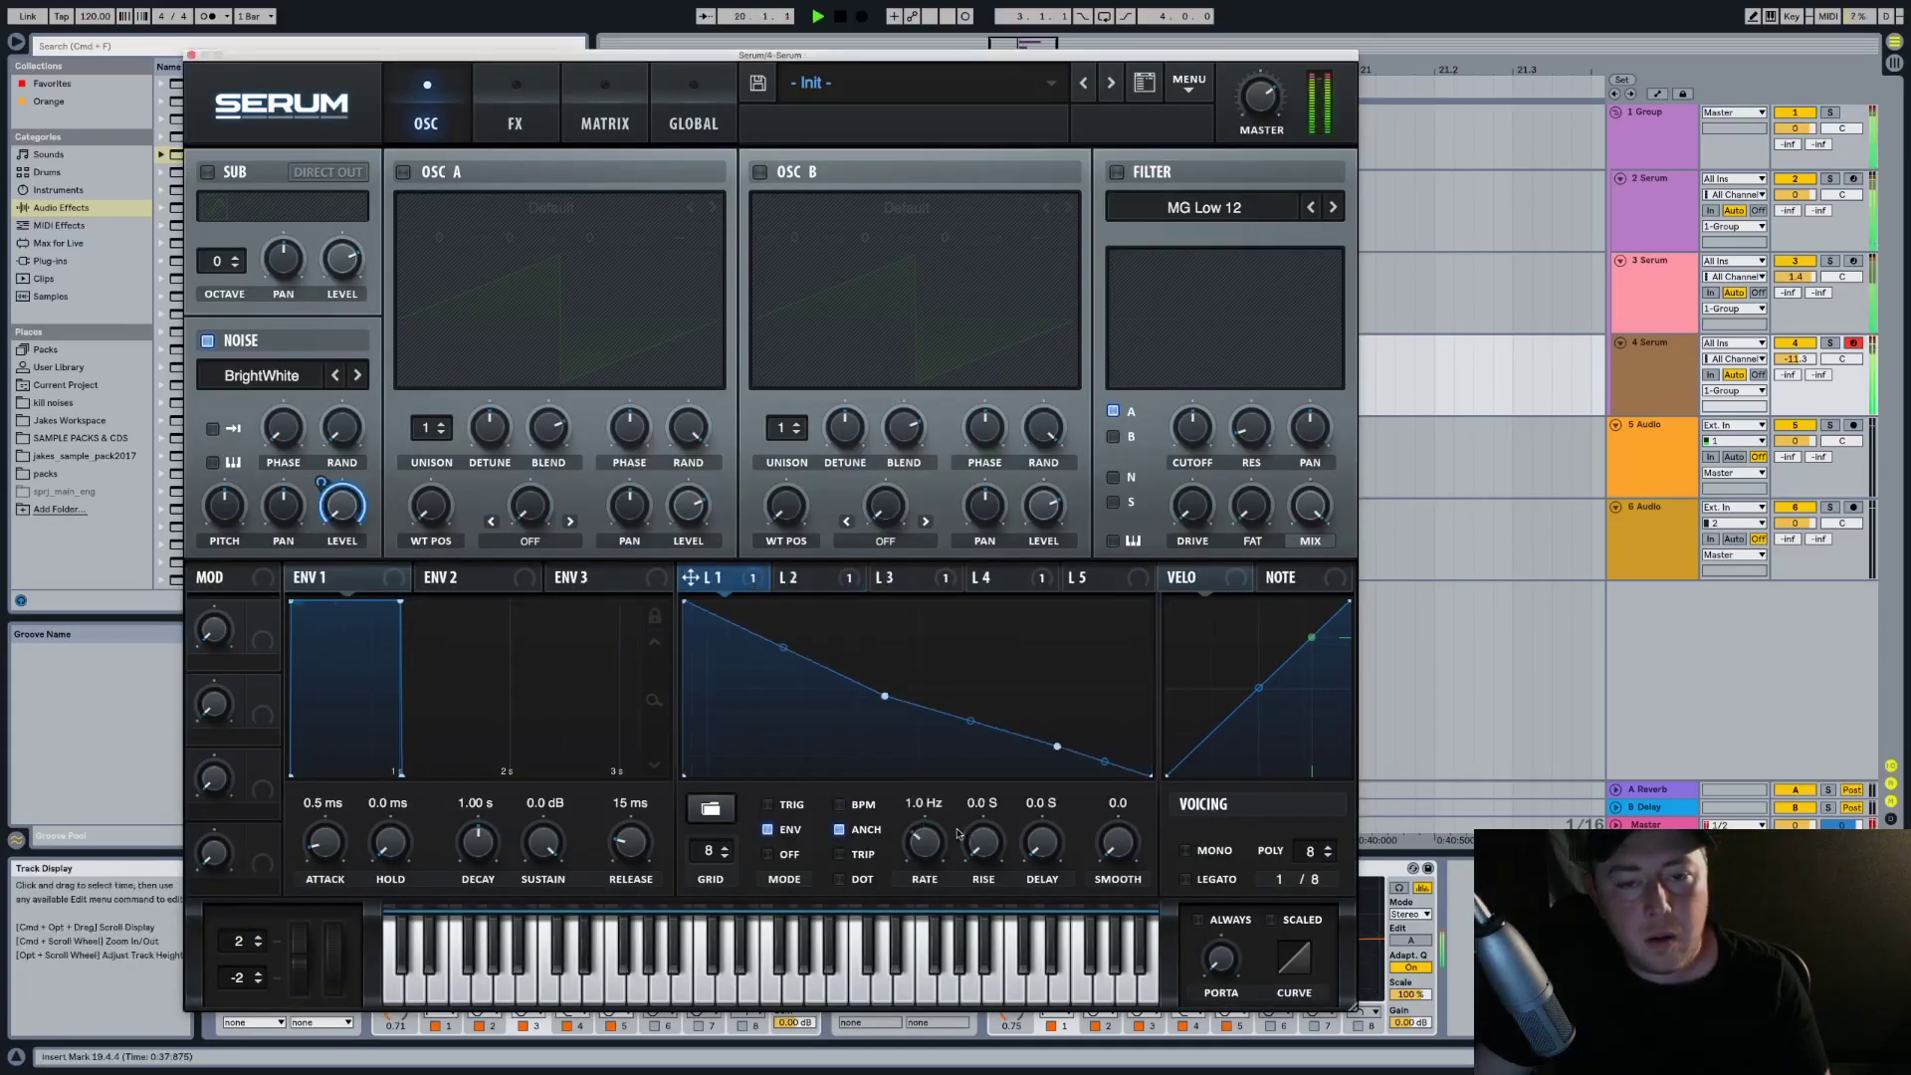
pyautogui.moveTo(939, 846); pyautogui.dragTo(937, 833)
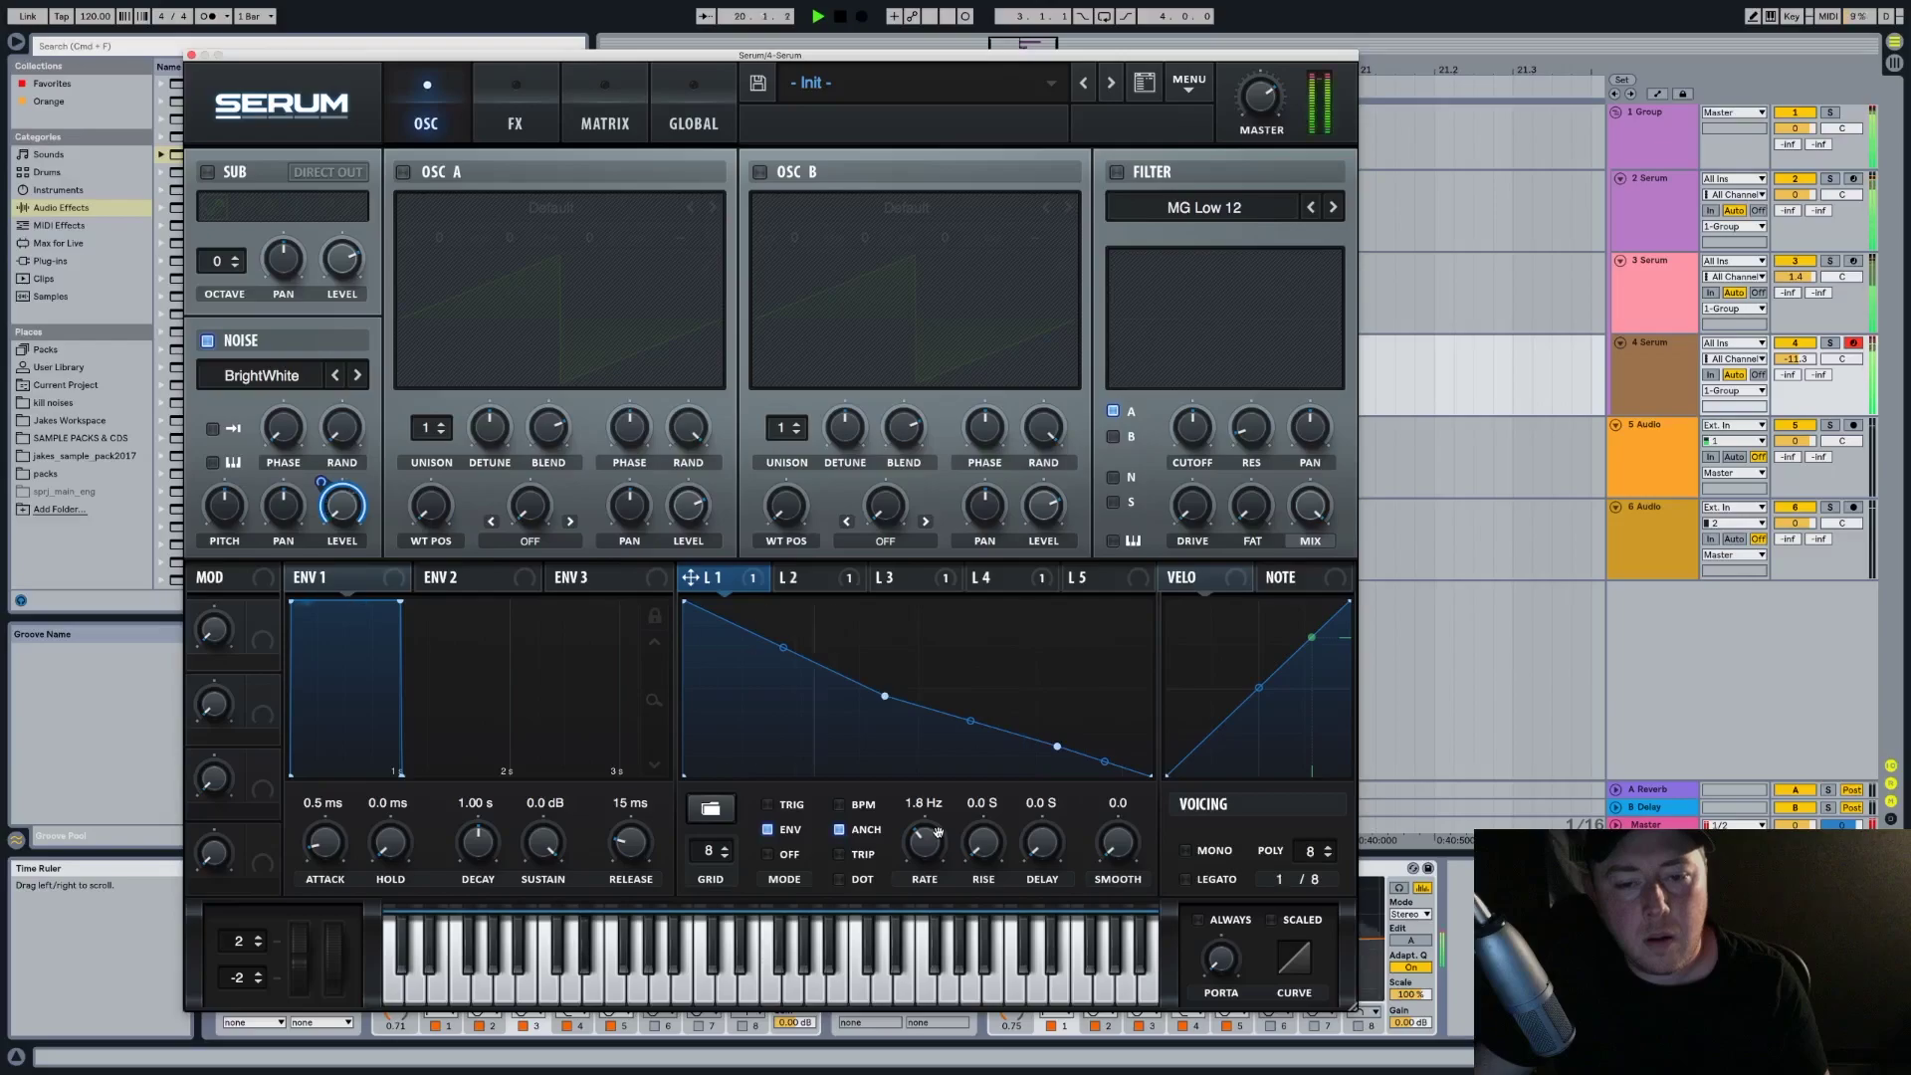
pyautogui.click(797, 578)
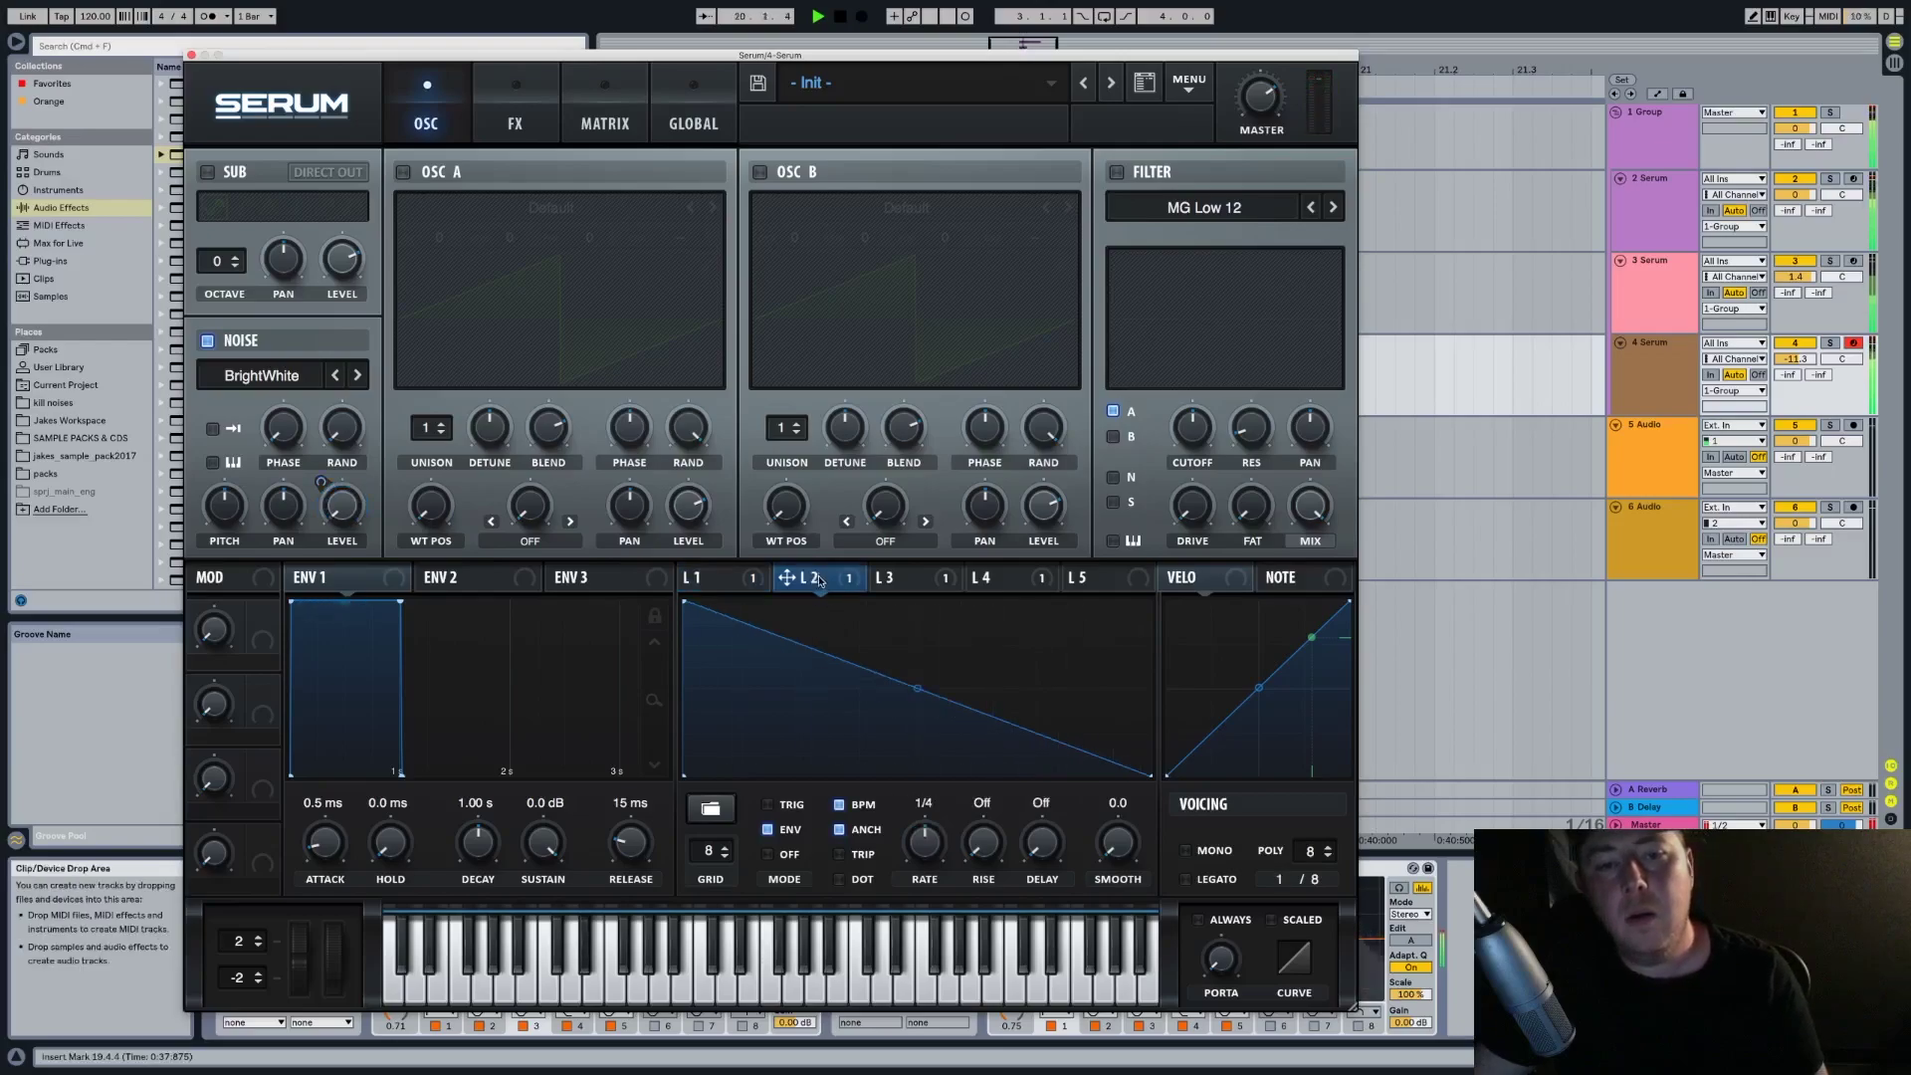
pyautogui.click(193, 55)
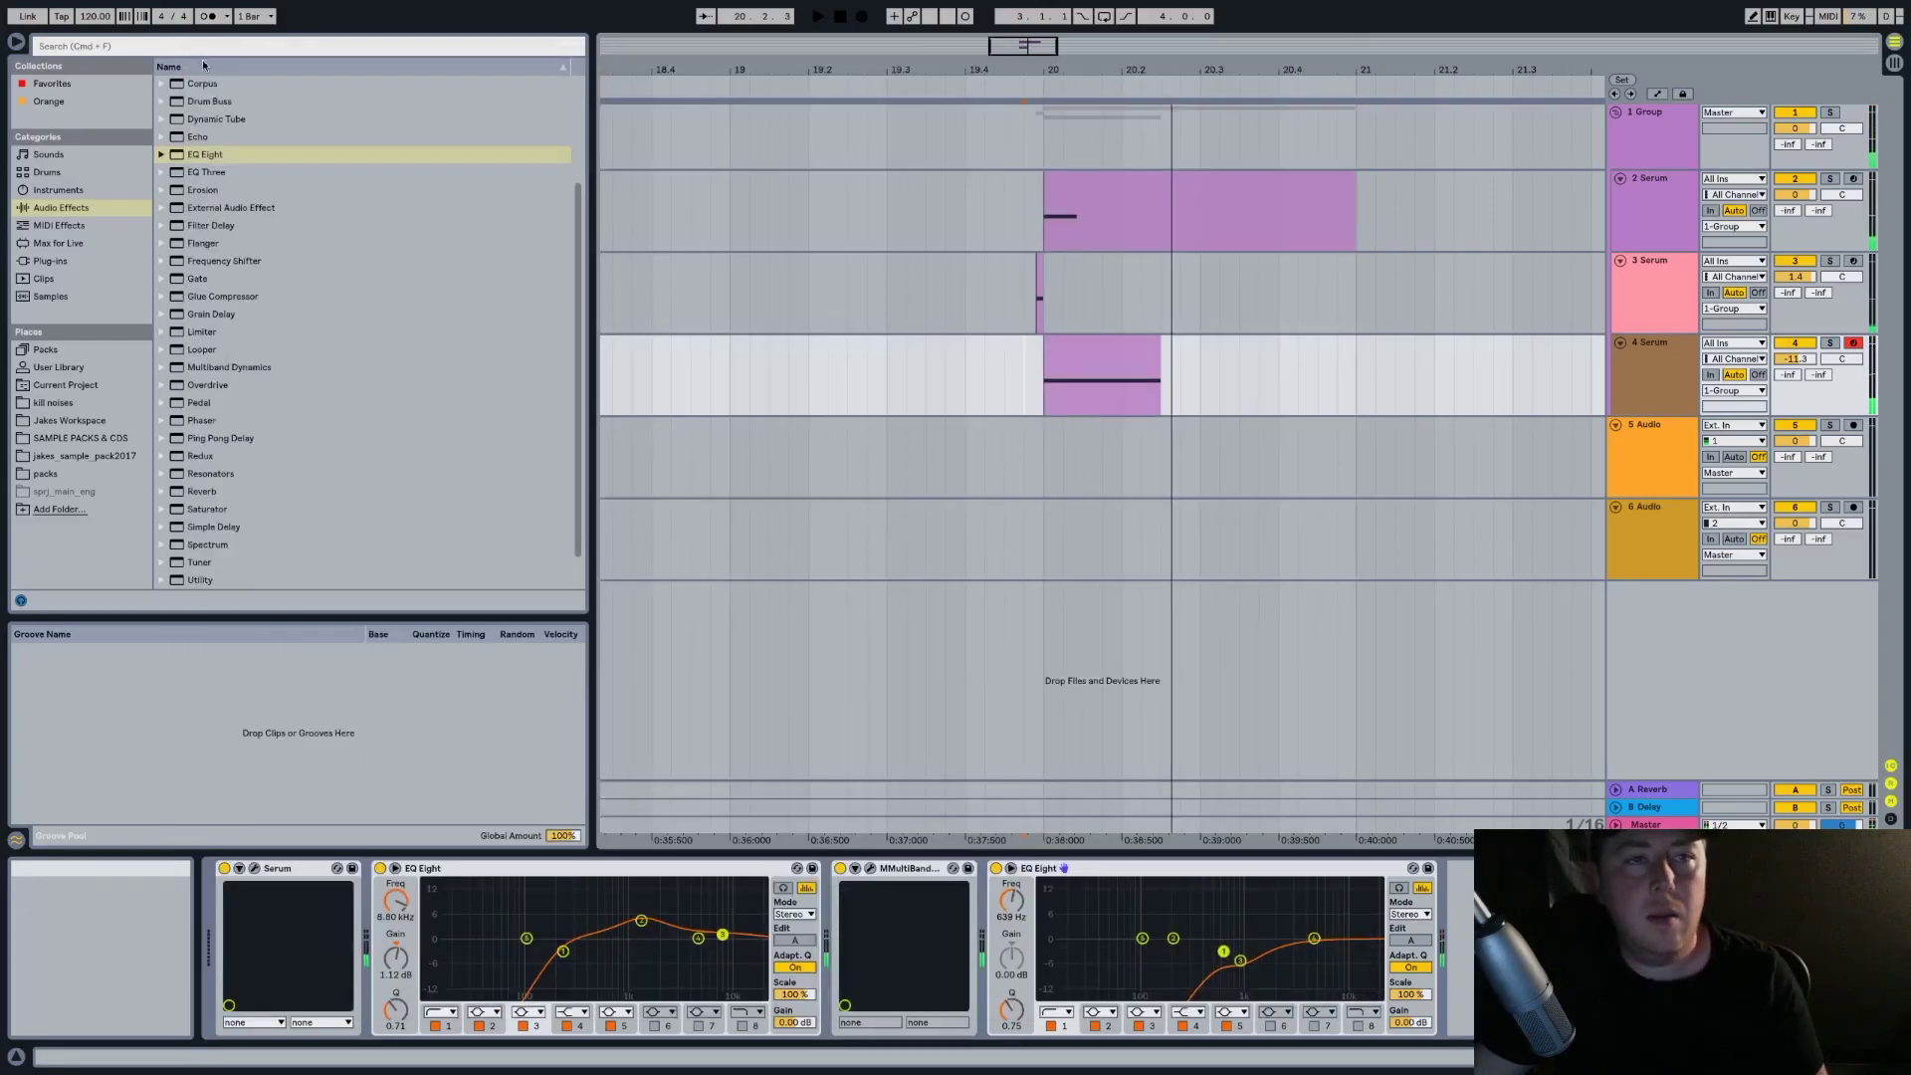
# Replay the layers from just before bar 20 and lower the third layer's track volume to -11.7 dB
pyautogui.click(1013, 304)
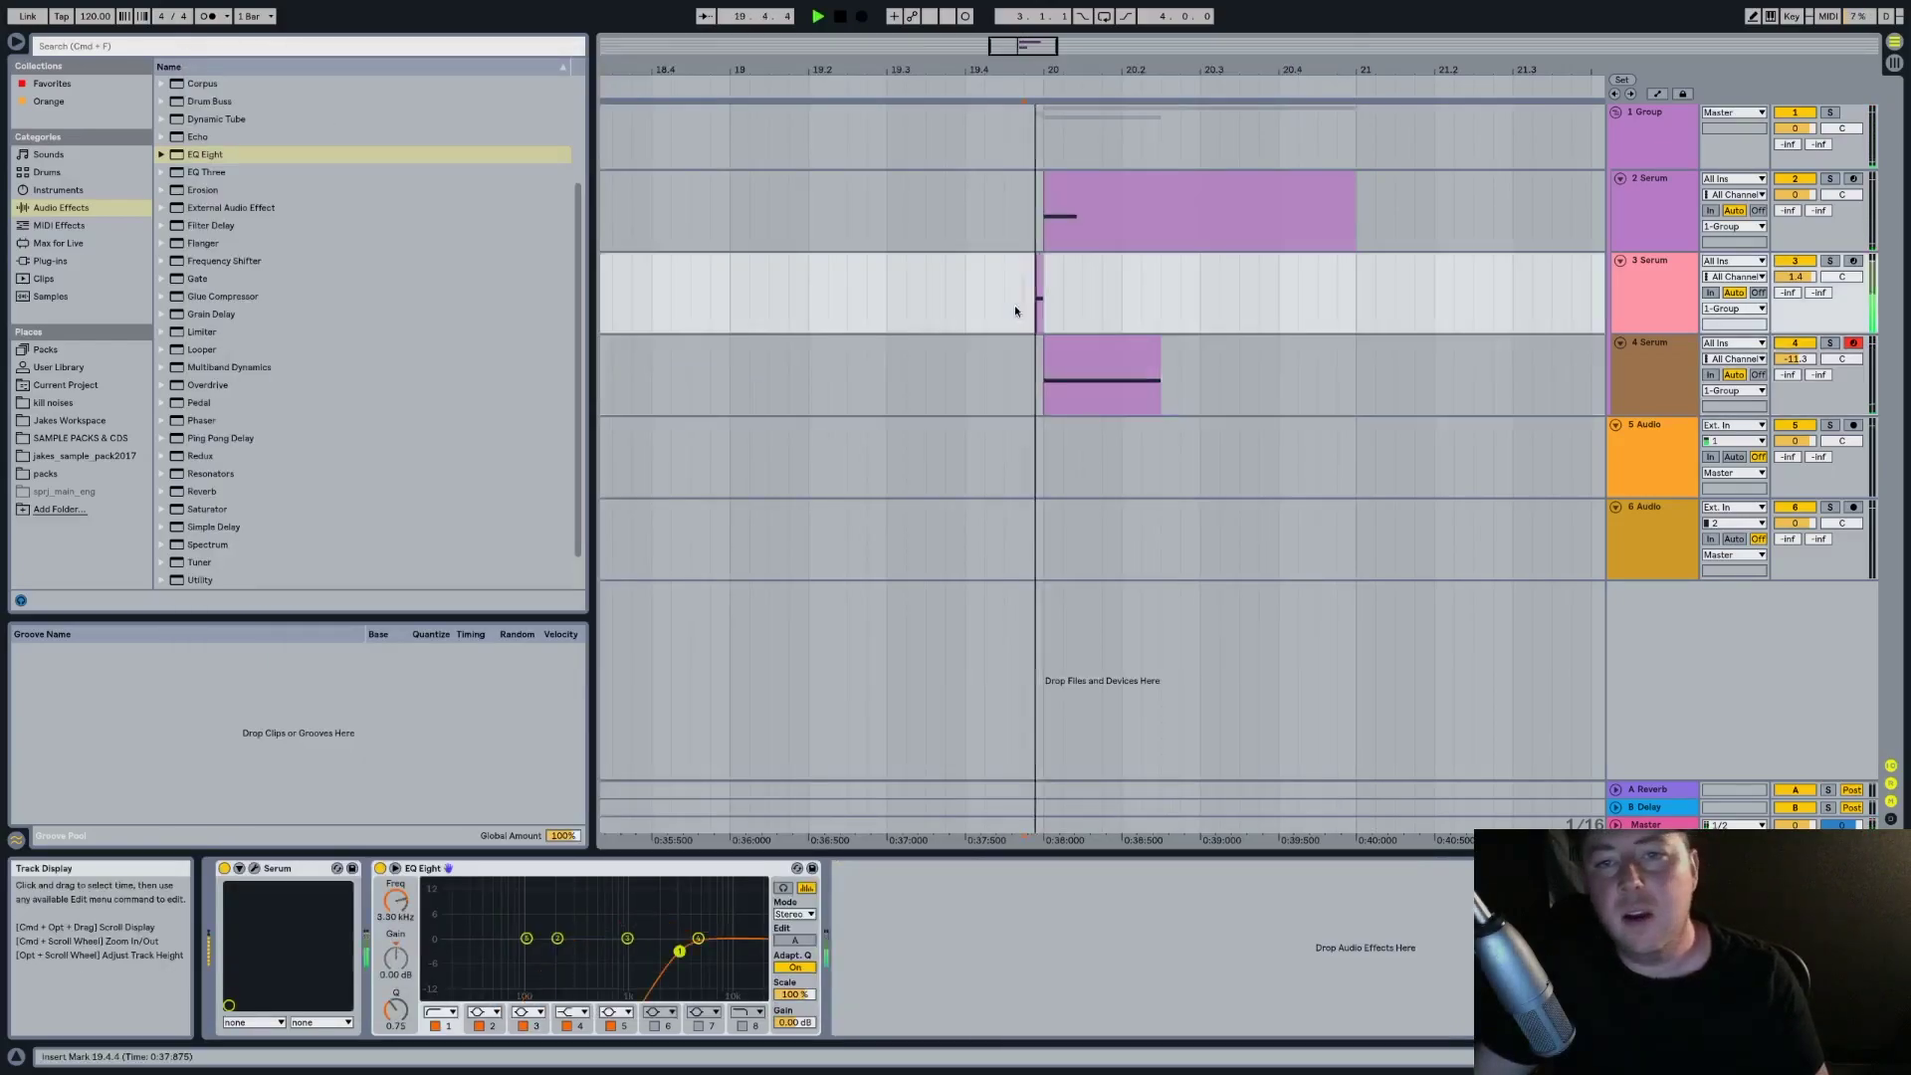
pyautogui.moveTo(1797, 364); pyautogui.dragTo(1798, 361)
pyautogui.press('space')
pyautogui.press('space')
pyautogui.press('space')
# Move band 2 of the third layer's first EQ Eight to about 6.25 kHz at -3.84 dB and raise the second EQ's low cut slightly
pyautogui.click(1656, 368)
pyautogui.press('space')
pyautogui.press('space')
pyautogui.press('space')
pyautogui.moveTo(641, 921); pyautogui.dragTo(683, 946)
pyautogui.press('space')
pyautogui.press('space')
pyautogui.press('space')
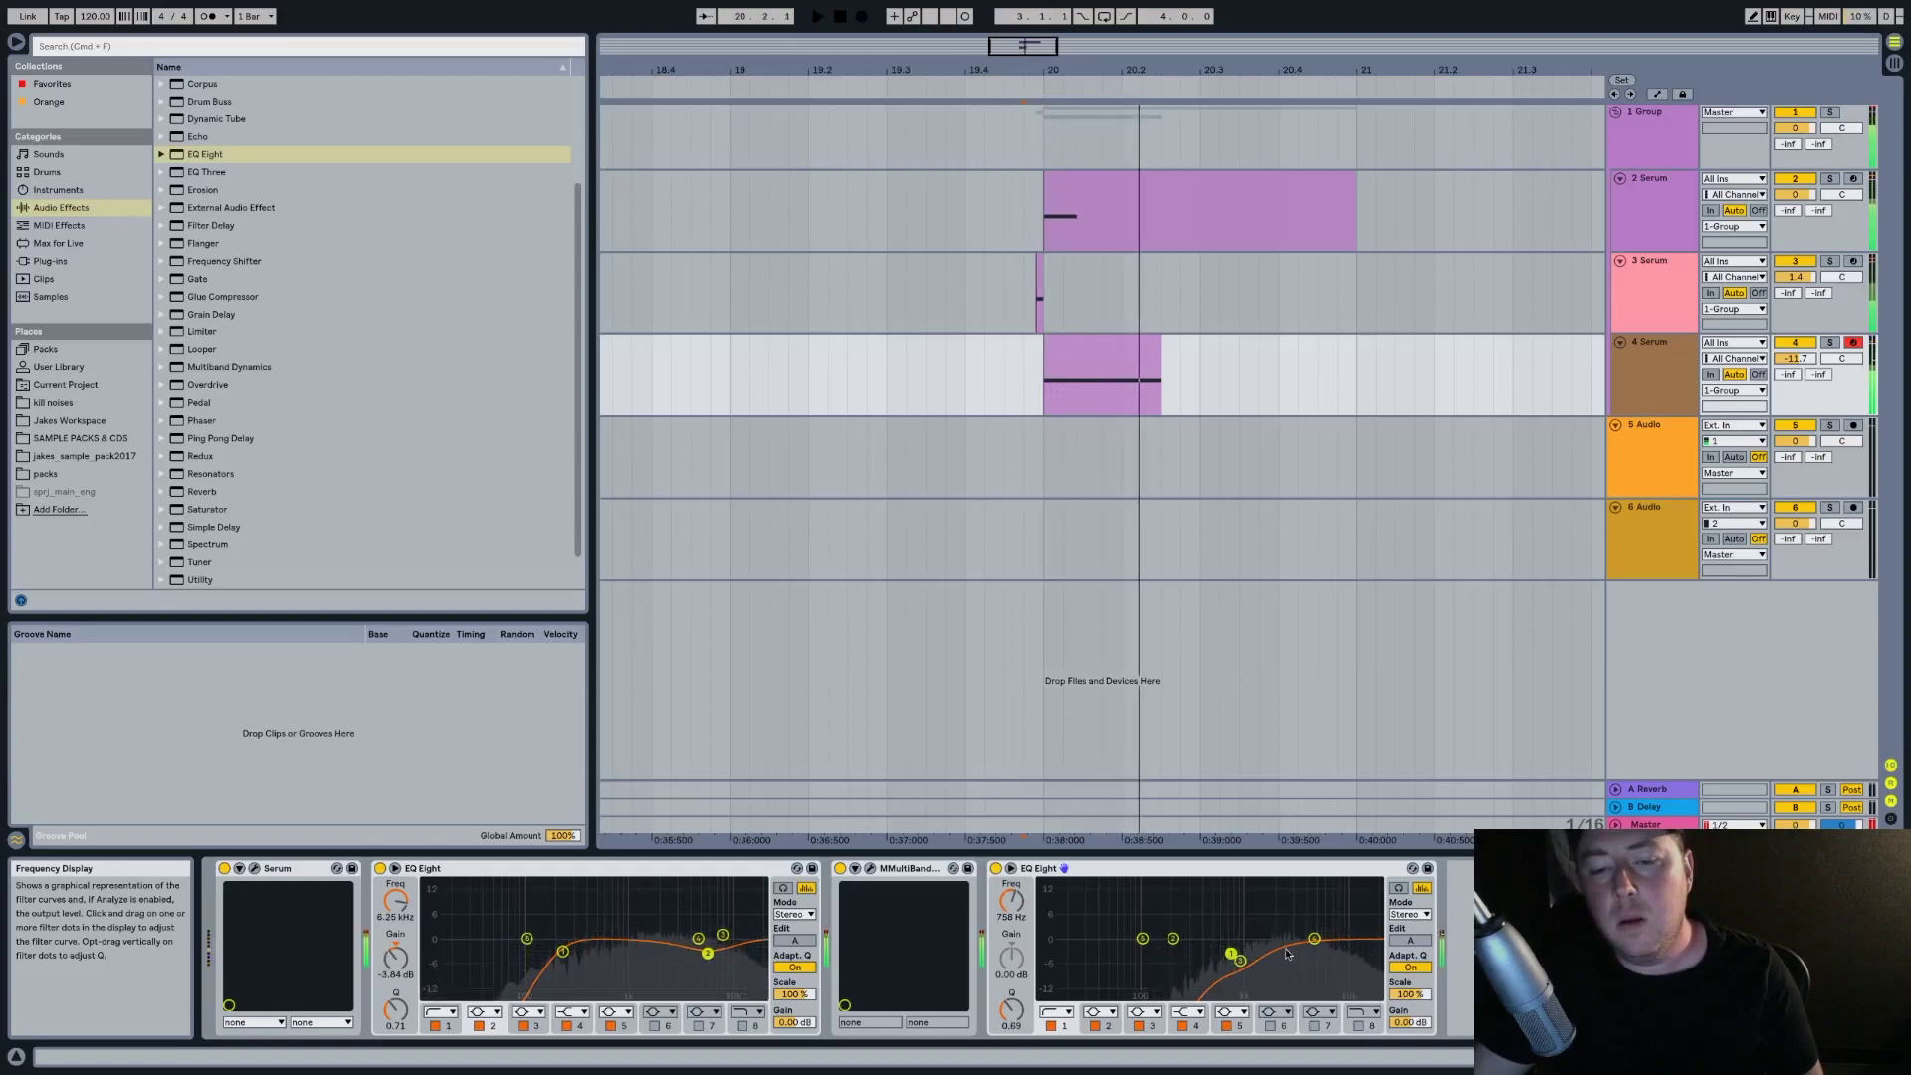
# Set band 3 of the third layer's second EQ Eight to about 938 Hz at -0.87 dB and replay the mix
pyautogui.moveTo(1319, 936); pyautogui.dragTo(1240, 943)
pyautogui.press('space')
pyautogui.press('space')
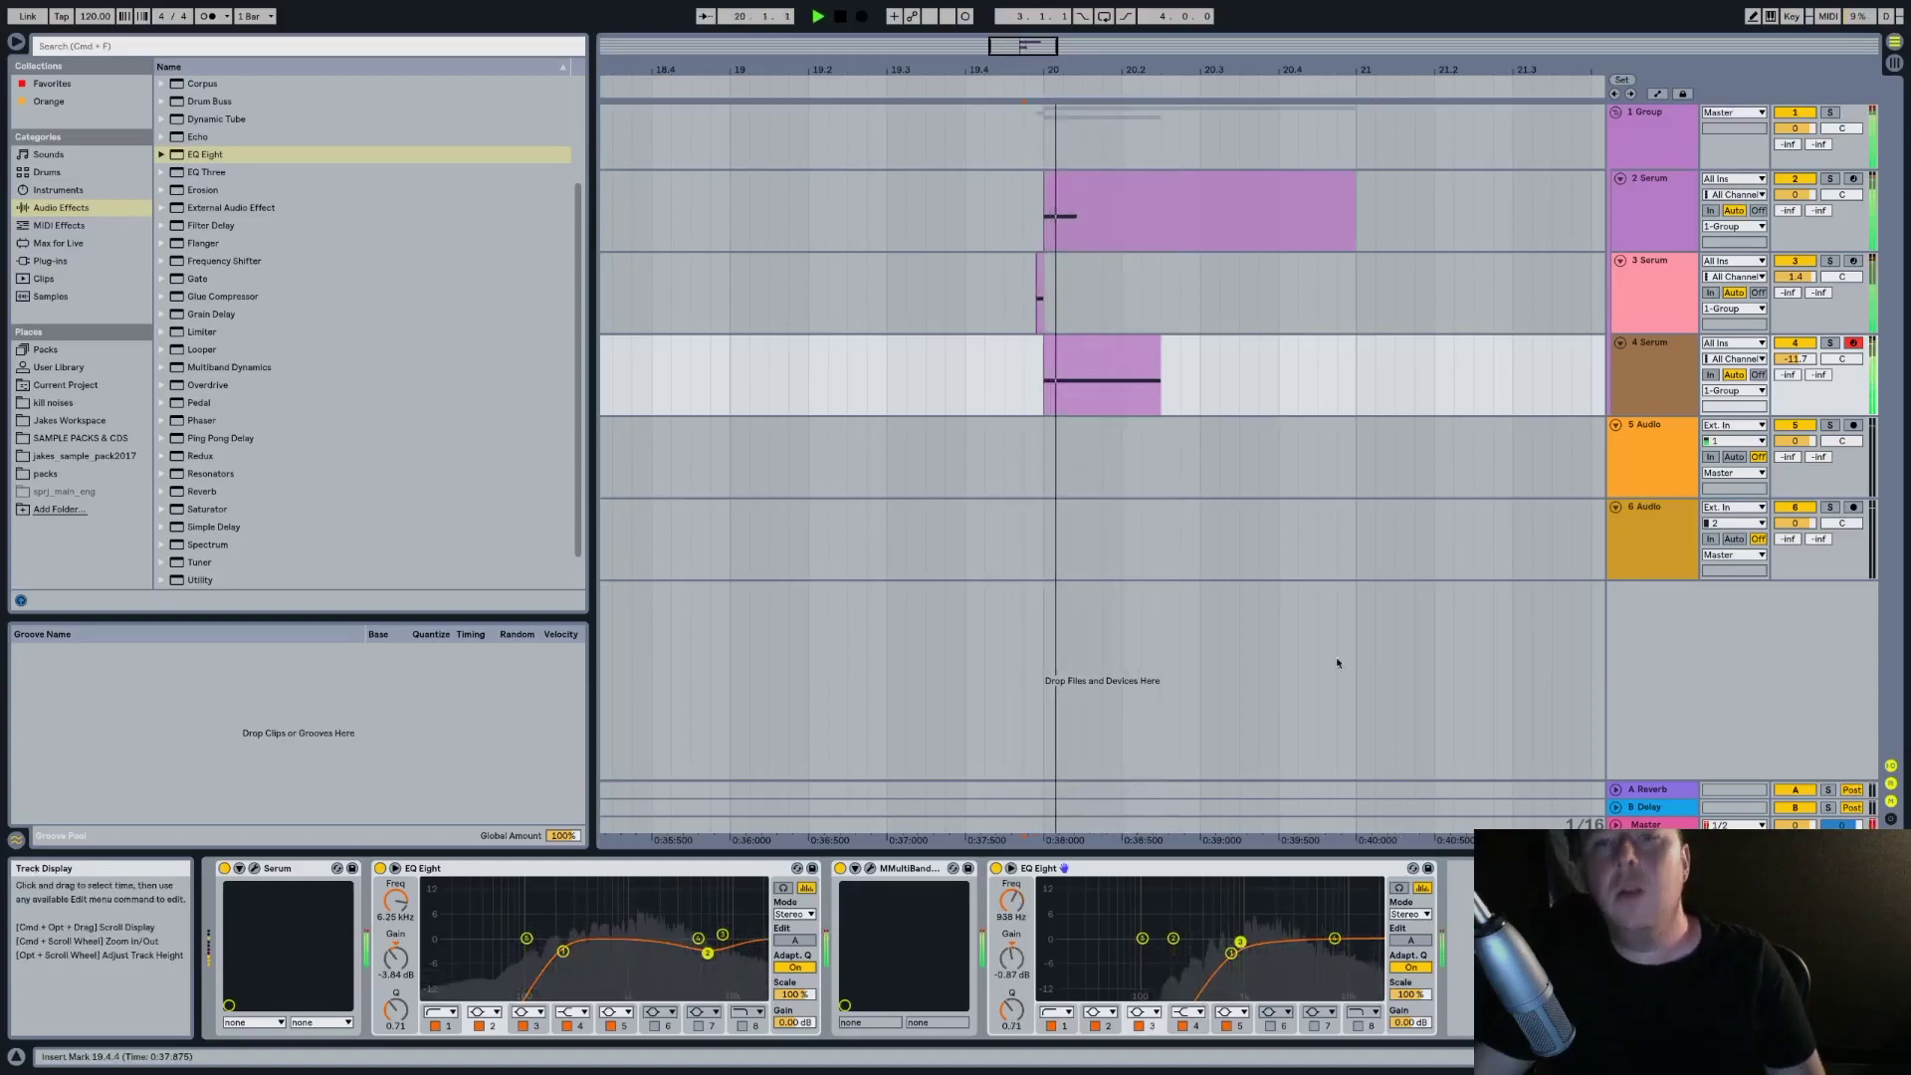
pyautogui.press('space')
# Set the empty track 5 Audio to Auto monitoring, arm it, and record a take from external input 1
pyautogui.click(1681, 372)
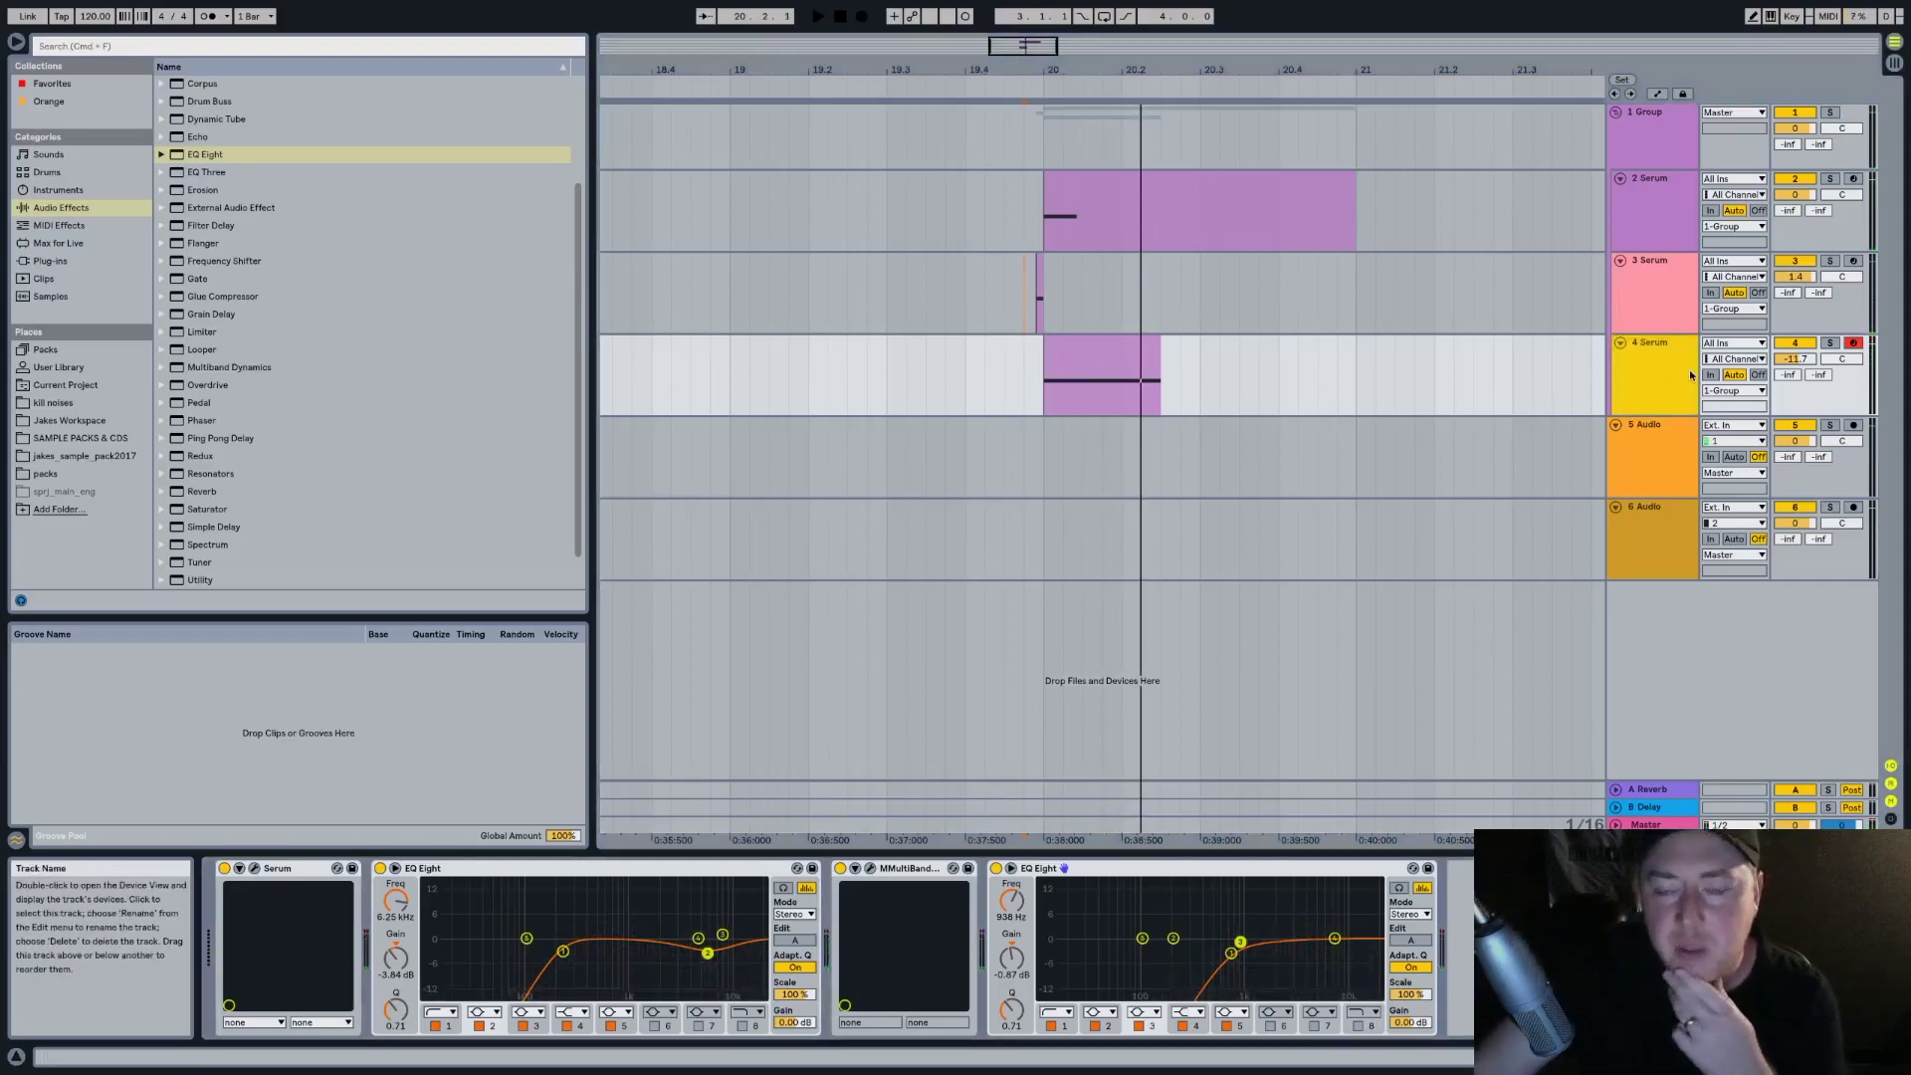
pyautogui.click(1688, 456)
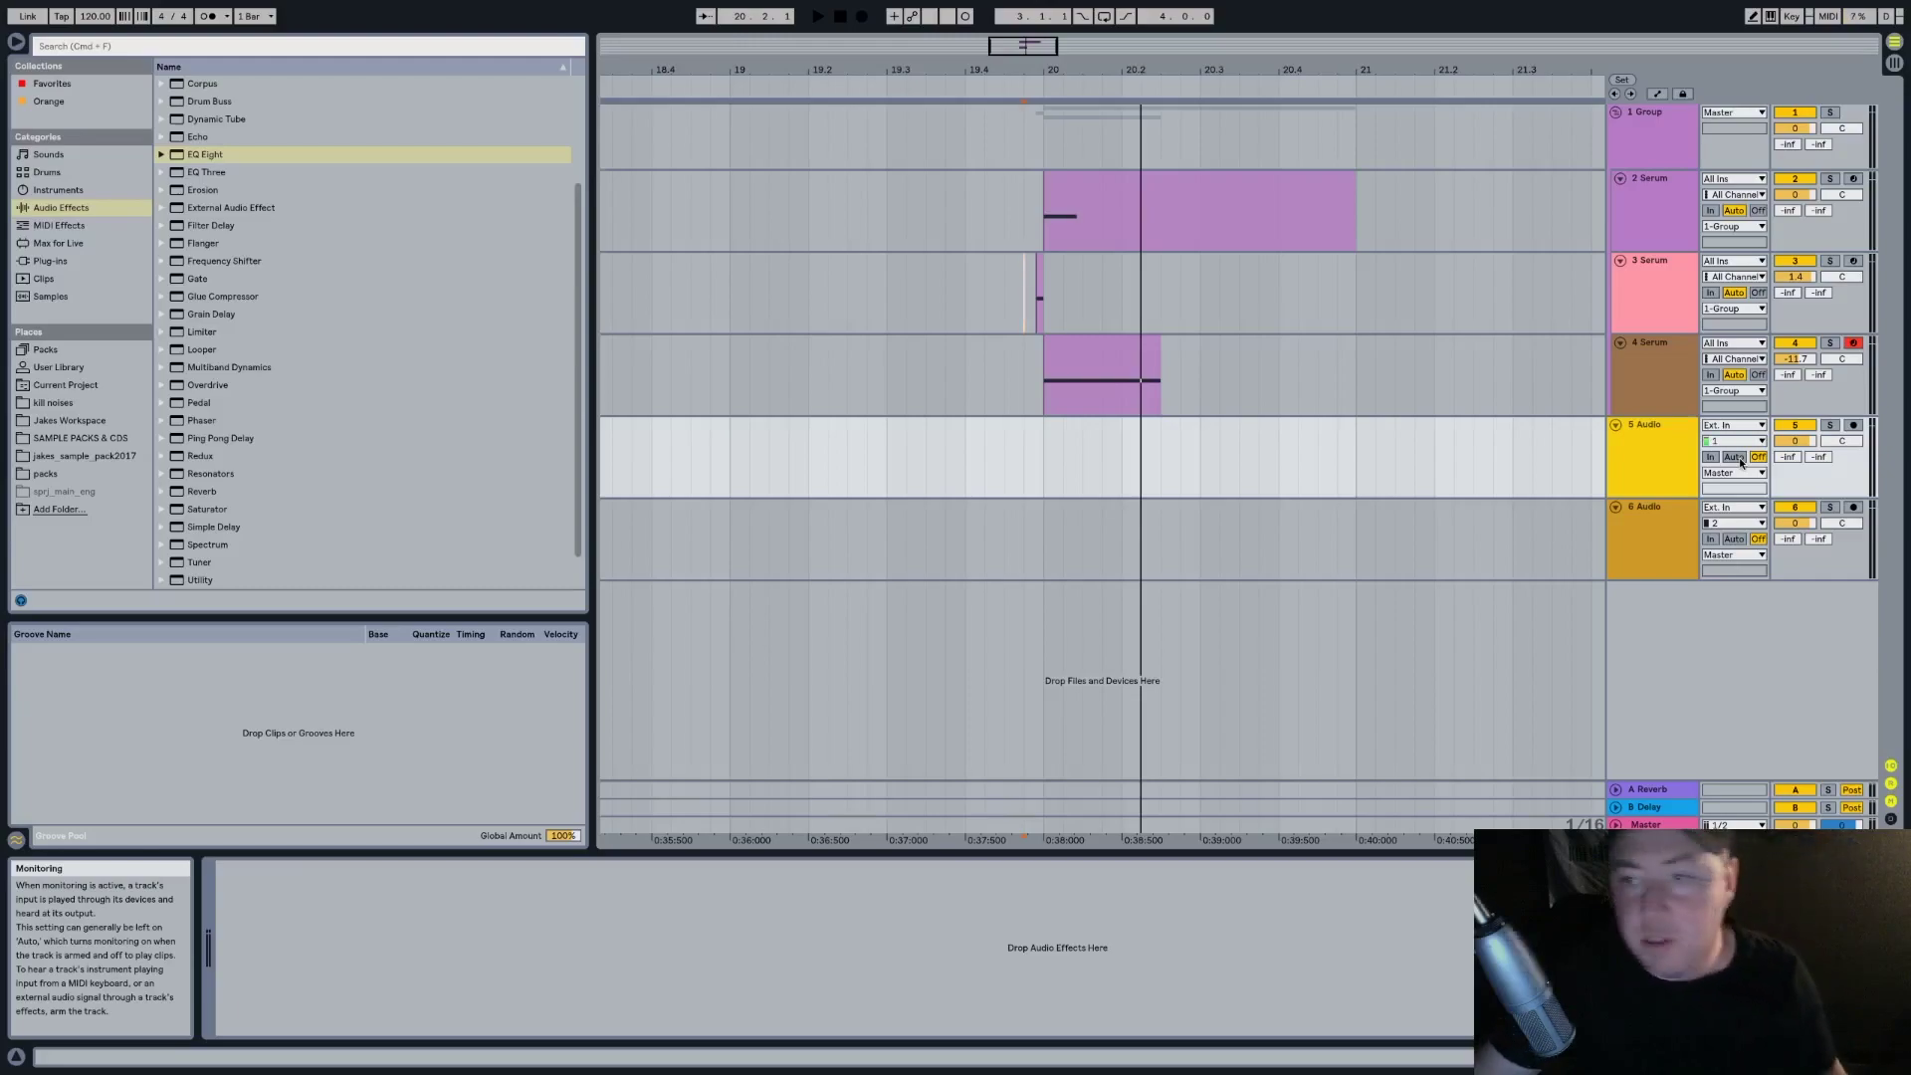
pyautogui.click(1738, 458)
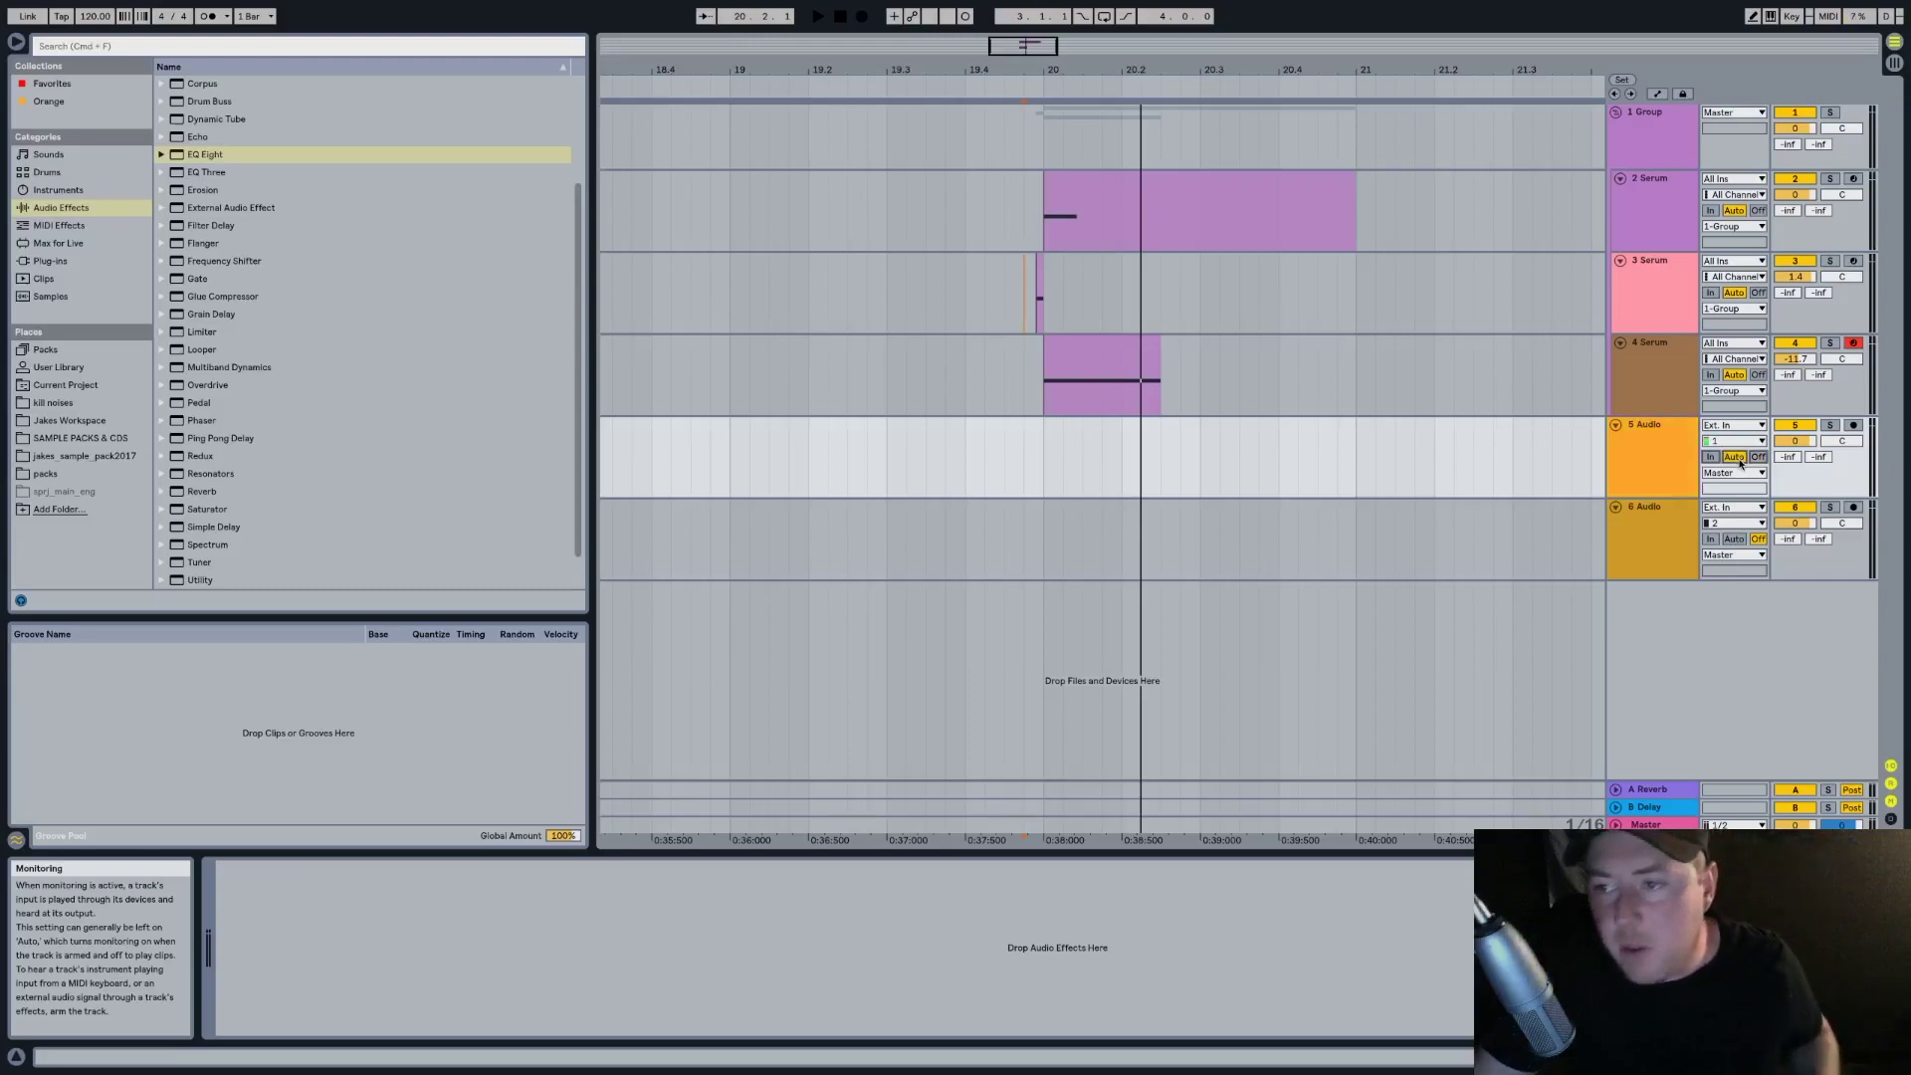
pyautogui.click(1853, 425)
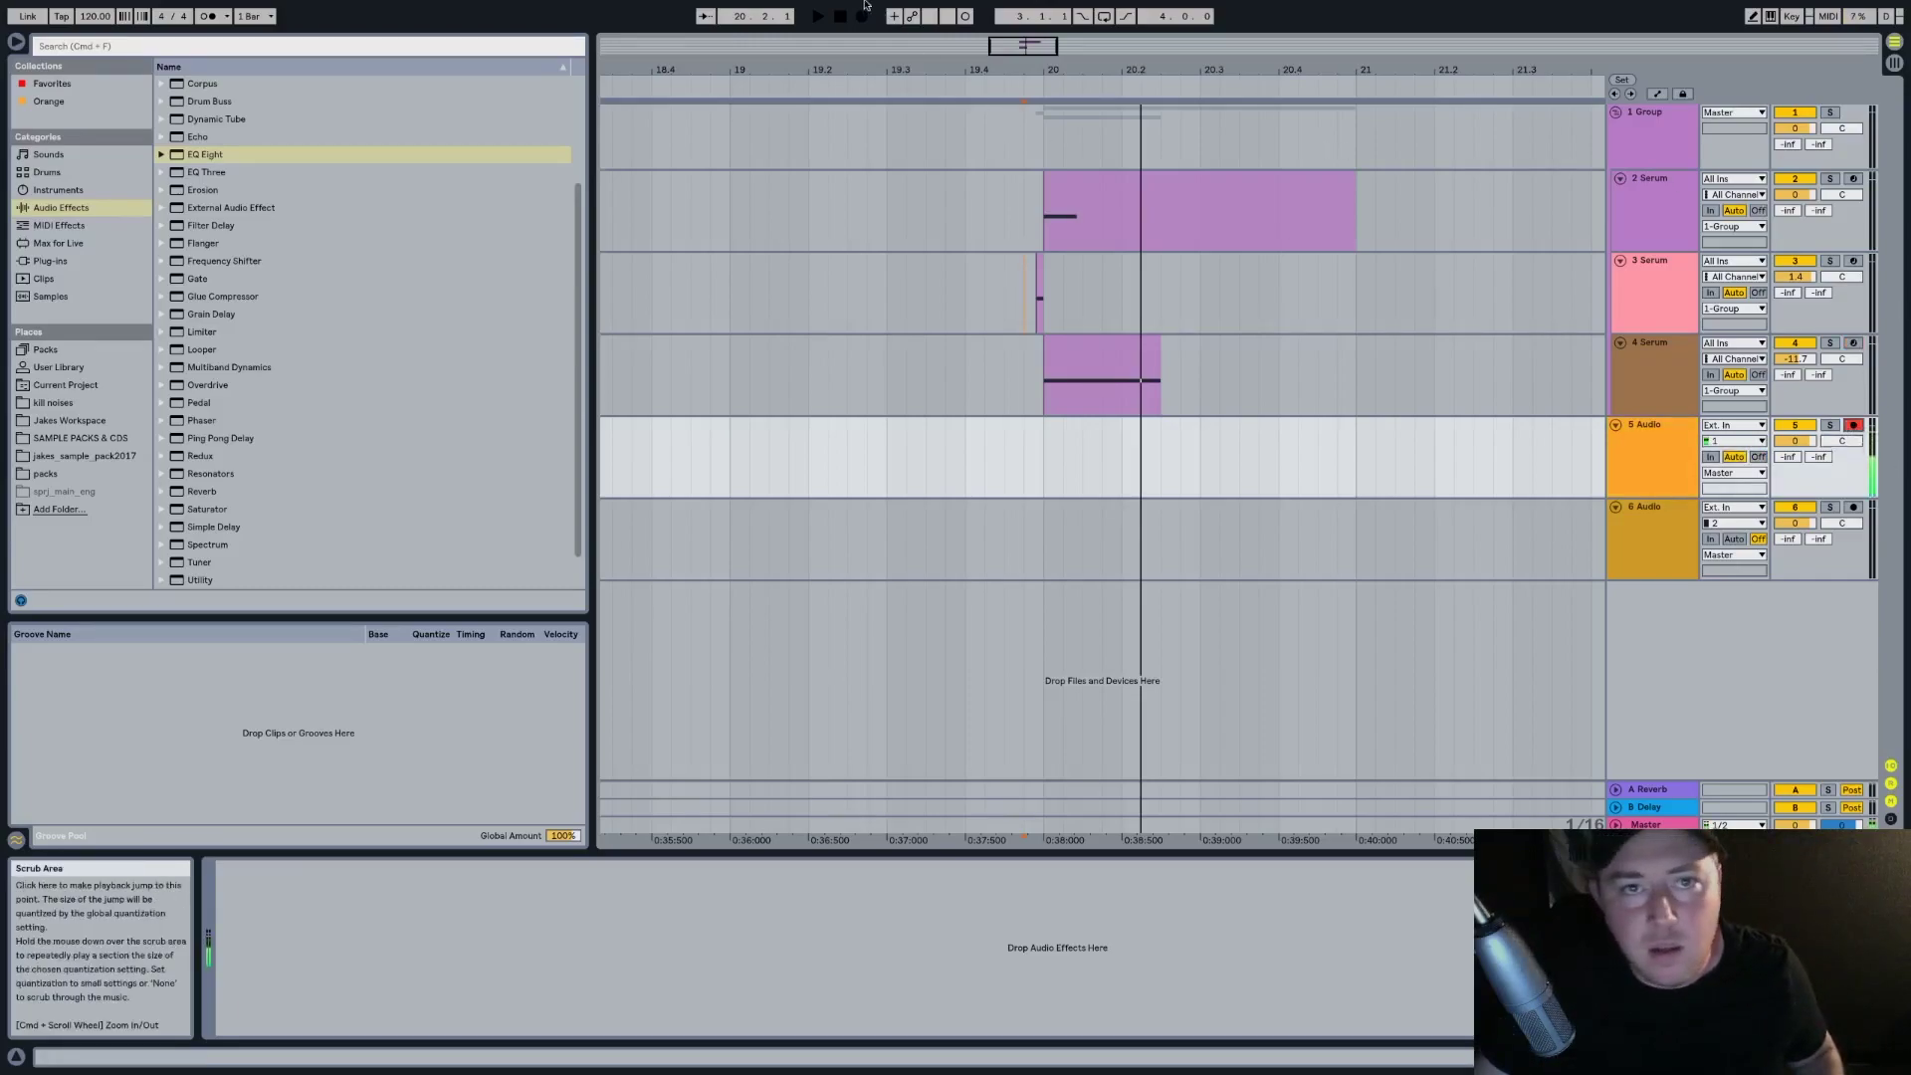
pyautogui.moveTo(861, 26)
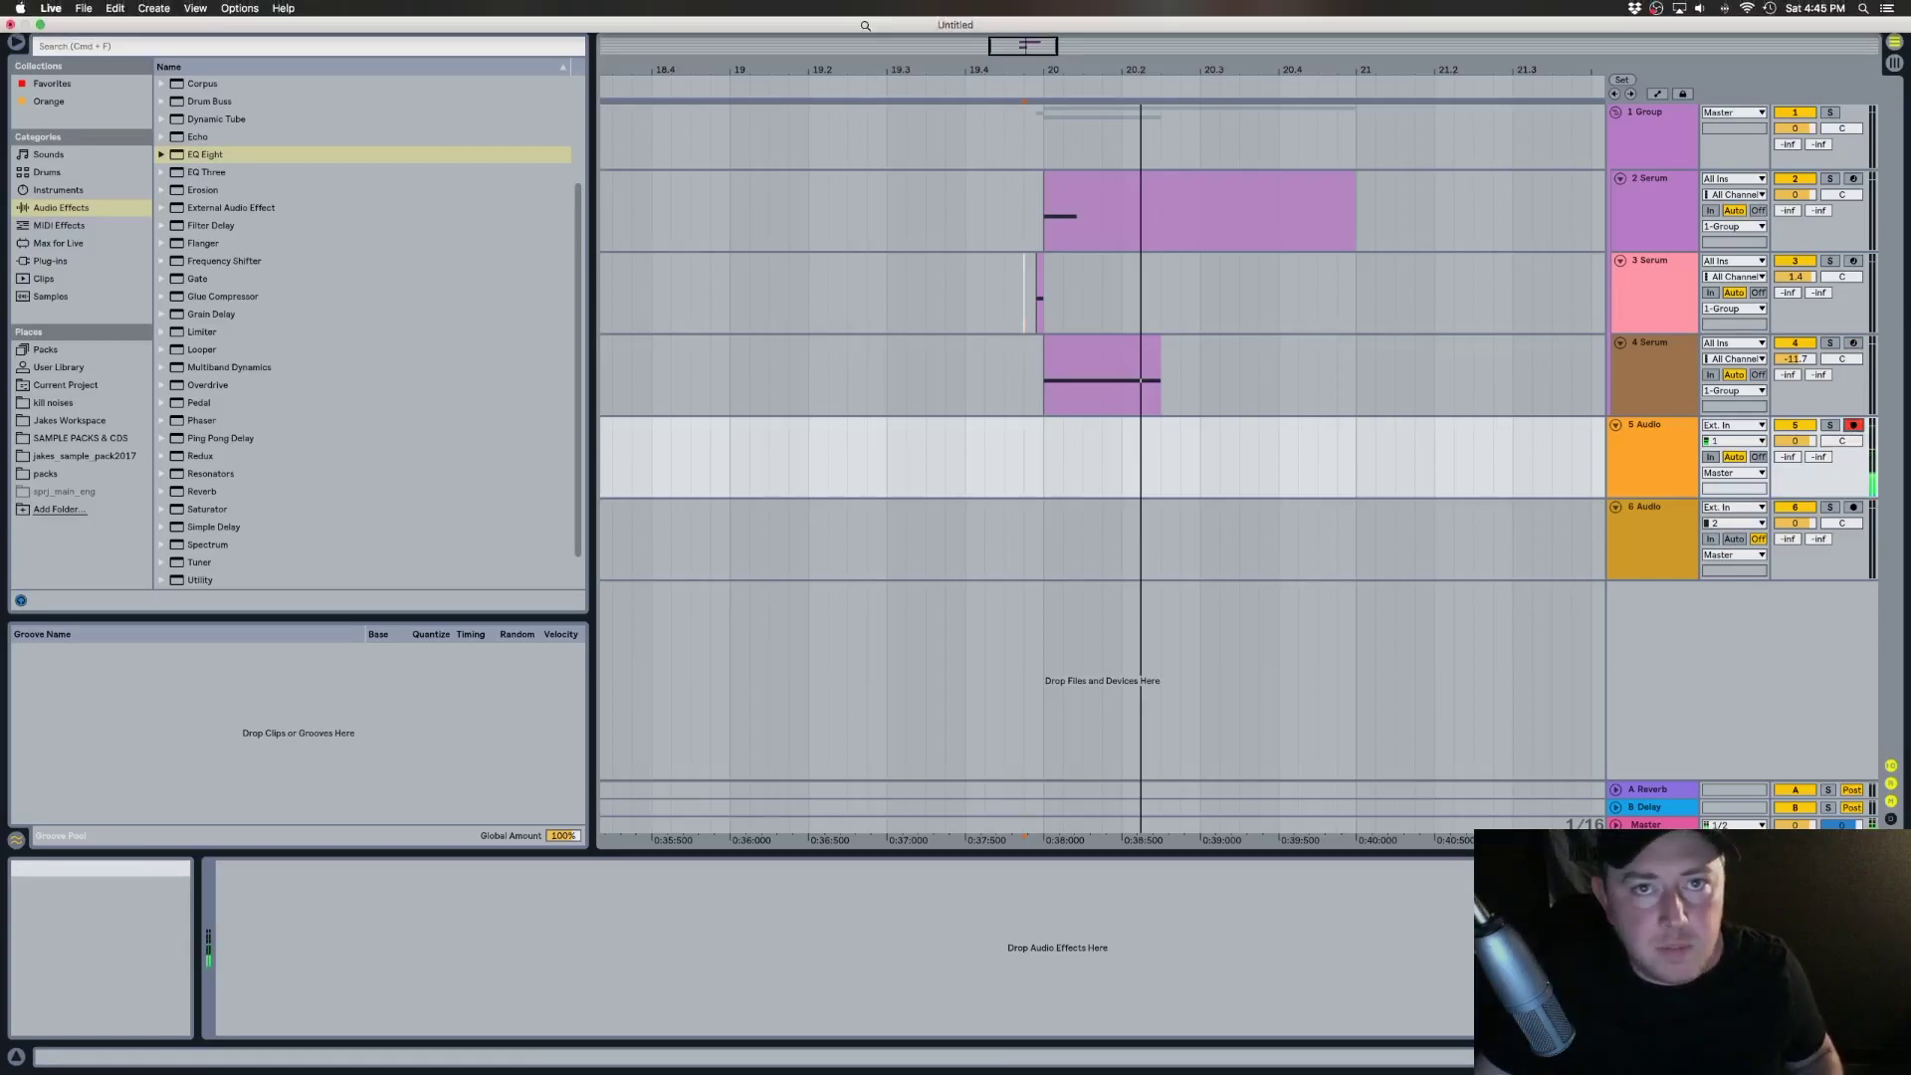
pyautogui.click(862, 16)
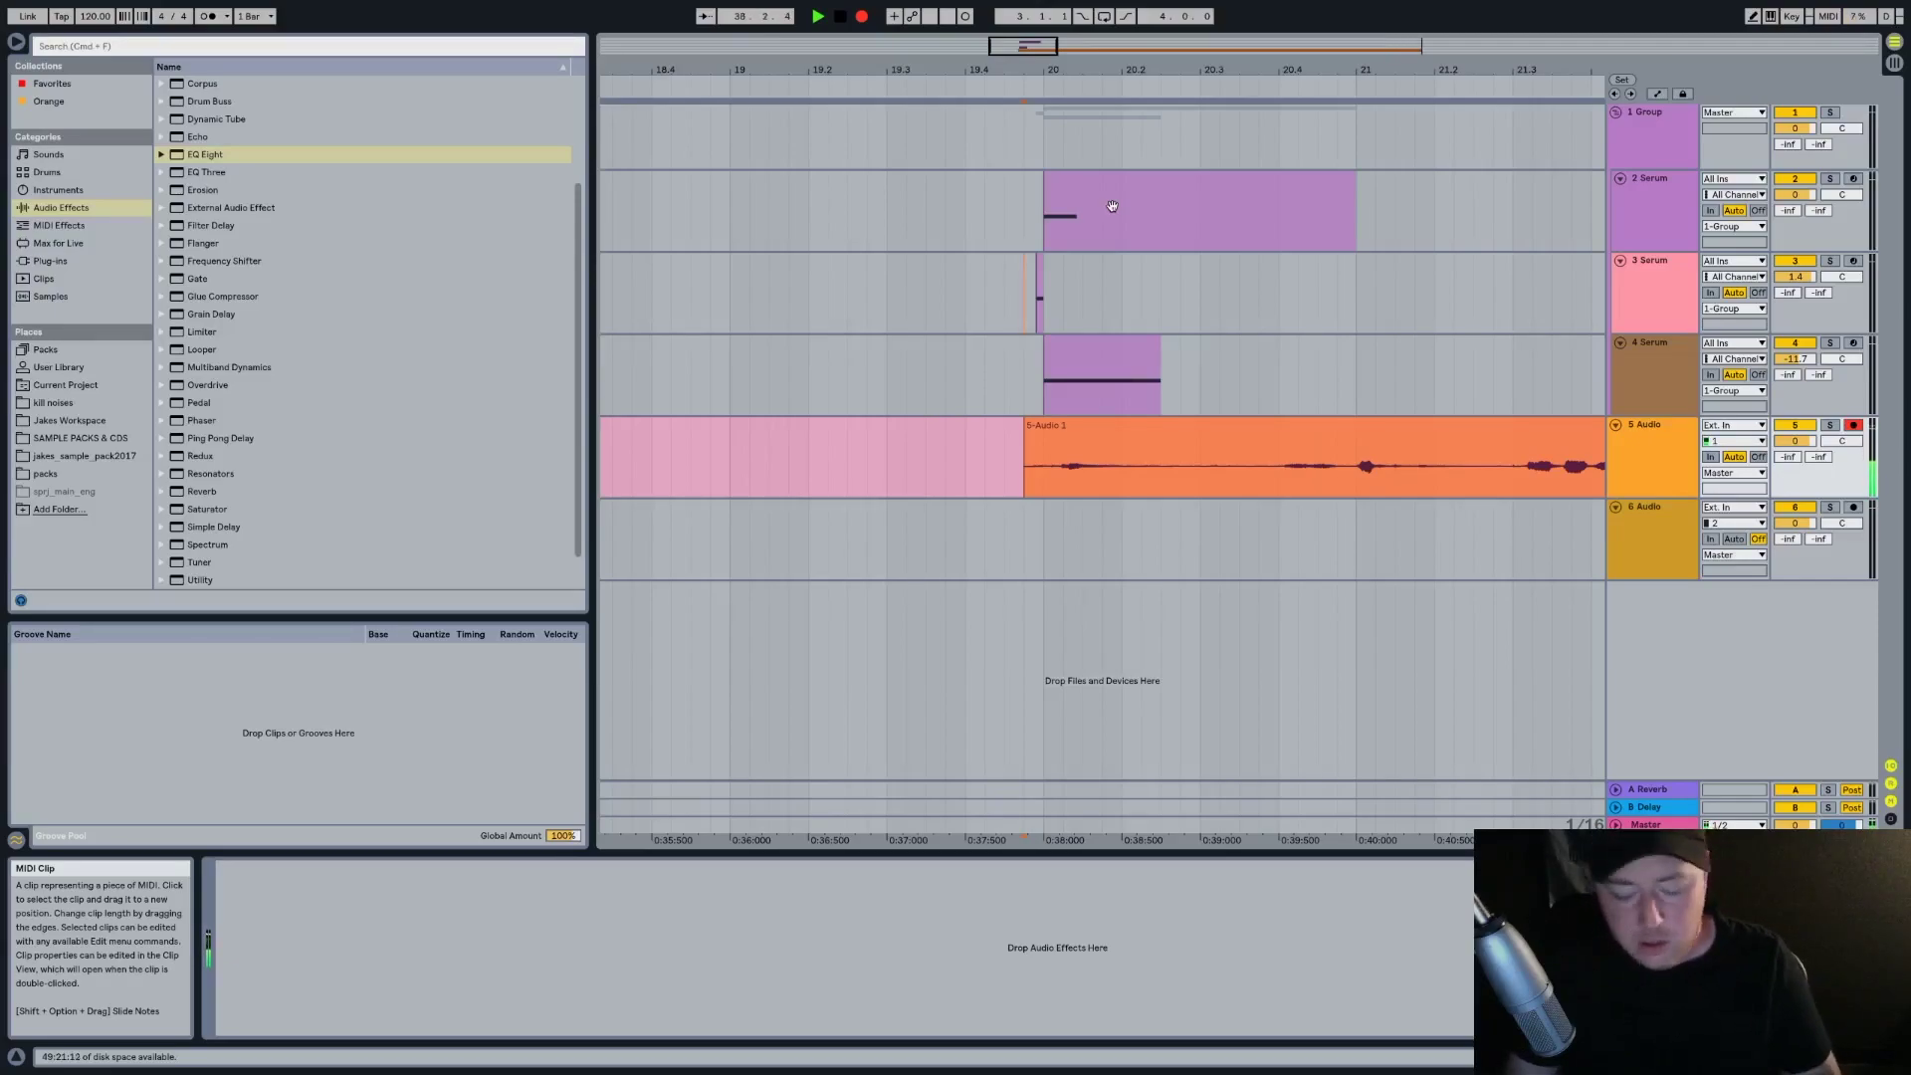
pyautogui.press('space')
# Turn off monitoring on the first audio track, trim the recording's start to about bar 21.3, and solo the track
pyautogui.click(1759, 457)
pyautogui.moveTo(1090, 69); pyautogui.dragTo(736, 48)
pyautogui.moveTo(696, 435); pyautogui.dragTo(1012, 435)
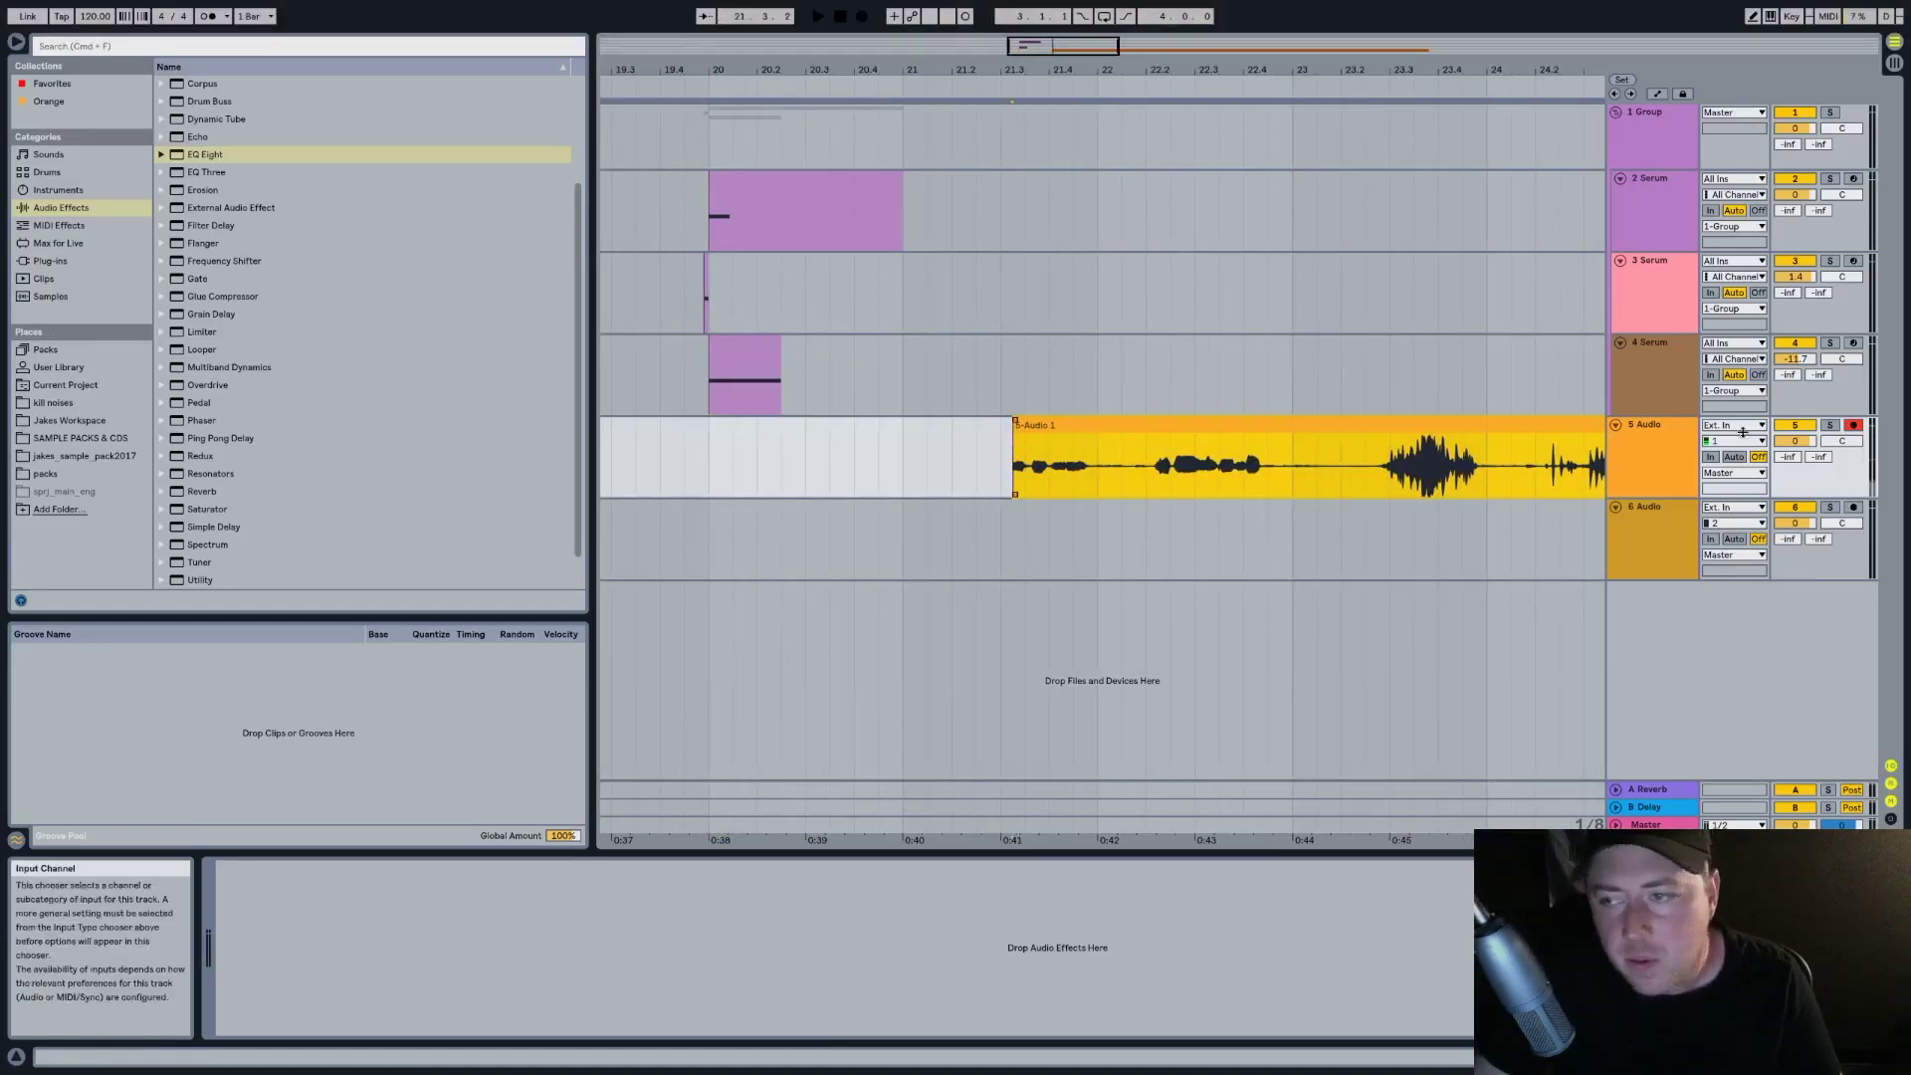
pyautogui.click(1829, 425)
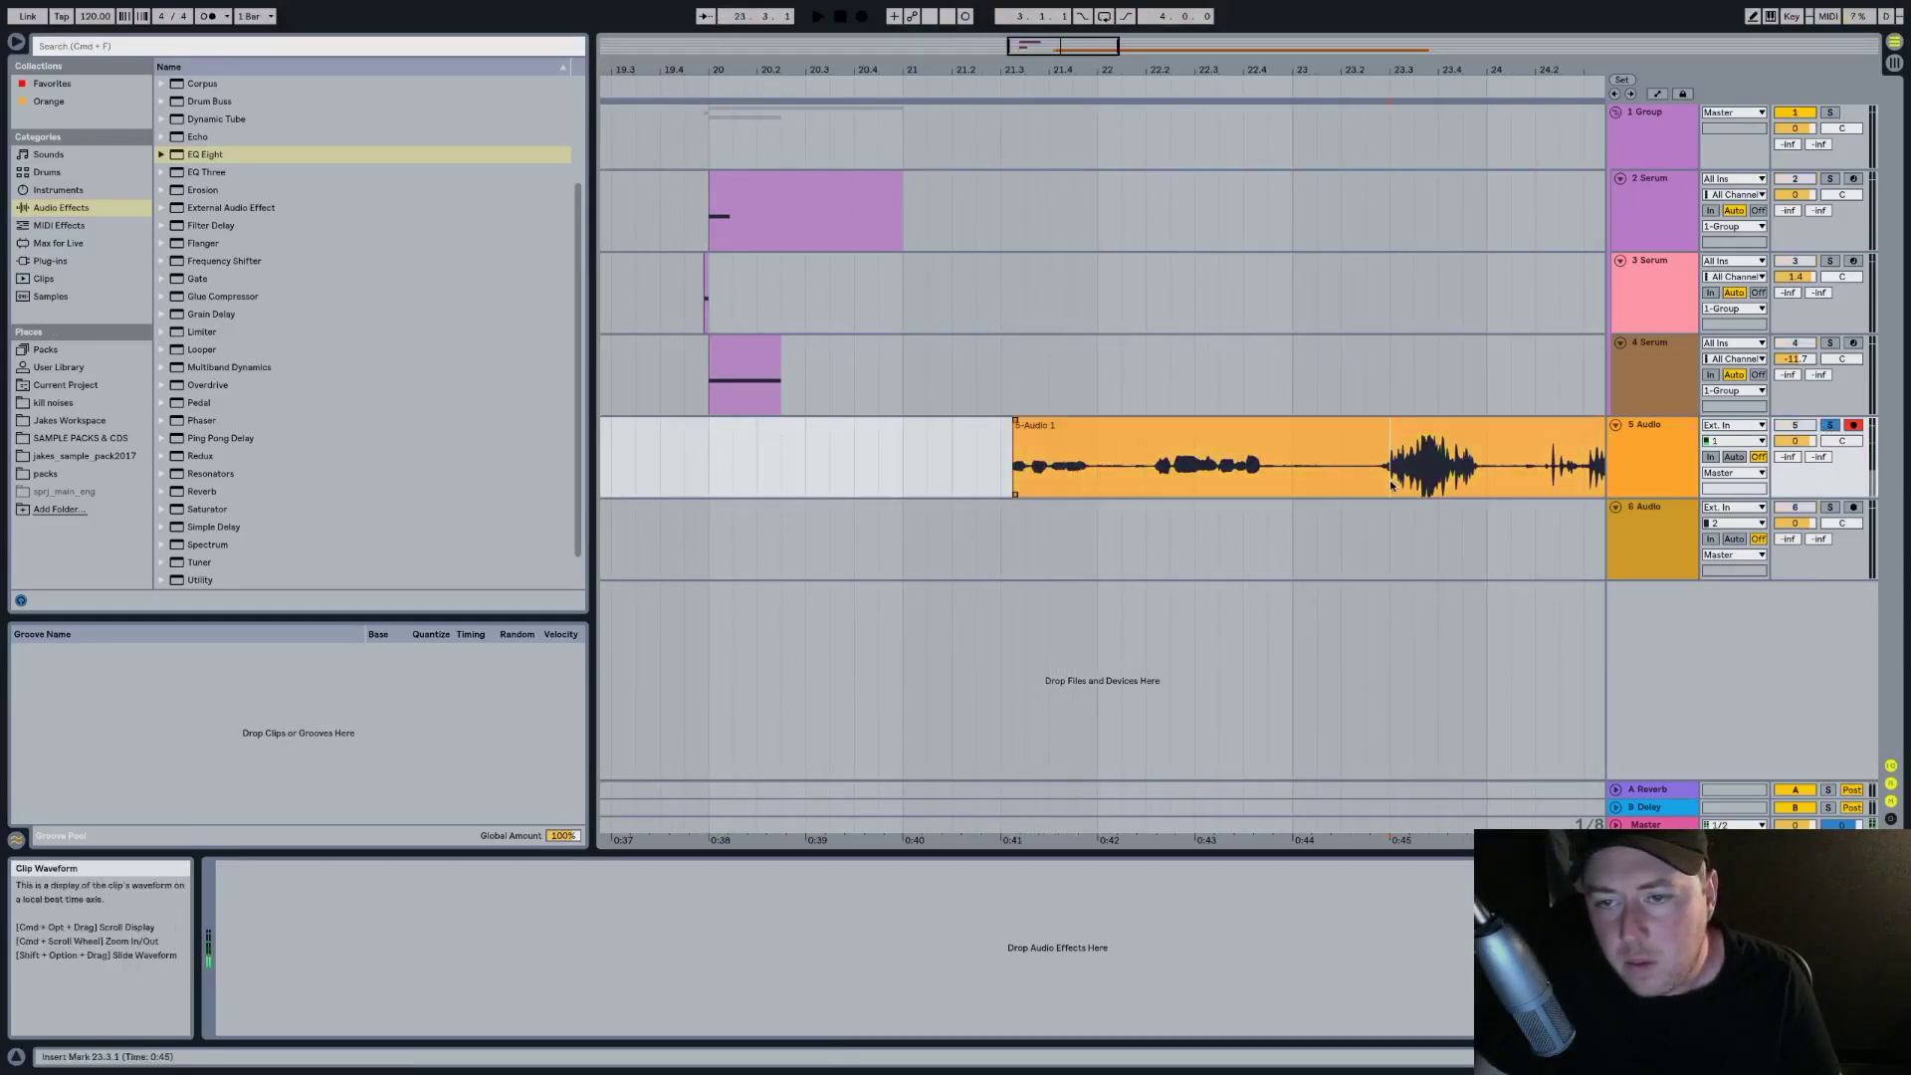
# Cut the loud burst at 23.3.3 to 24.1.1 from the recording and paste it at bar 20 on the same track
pyautogui.moveTo(1015, 441); pyautogui.dragTo(1486, 471)
pyautogui.press('Delete')
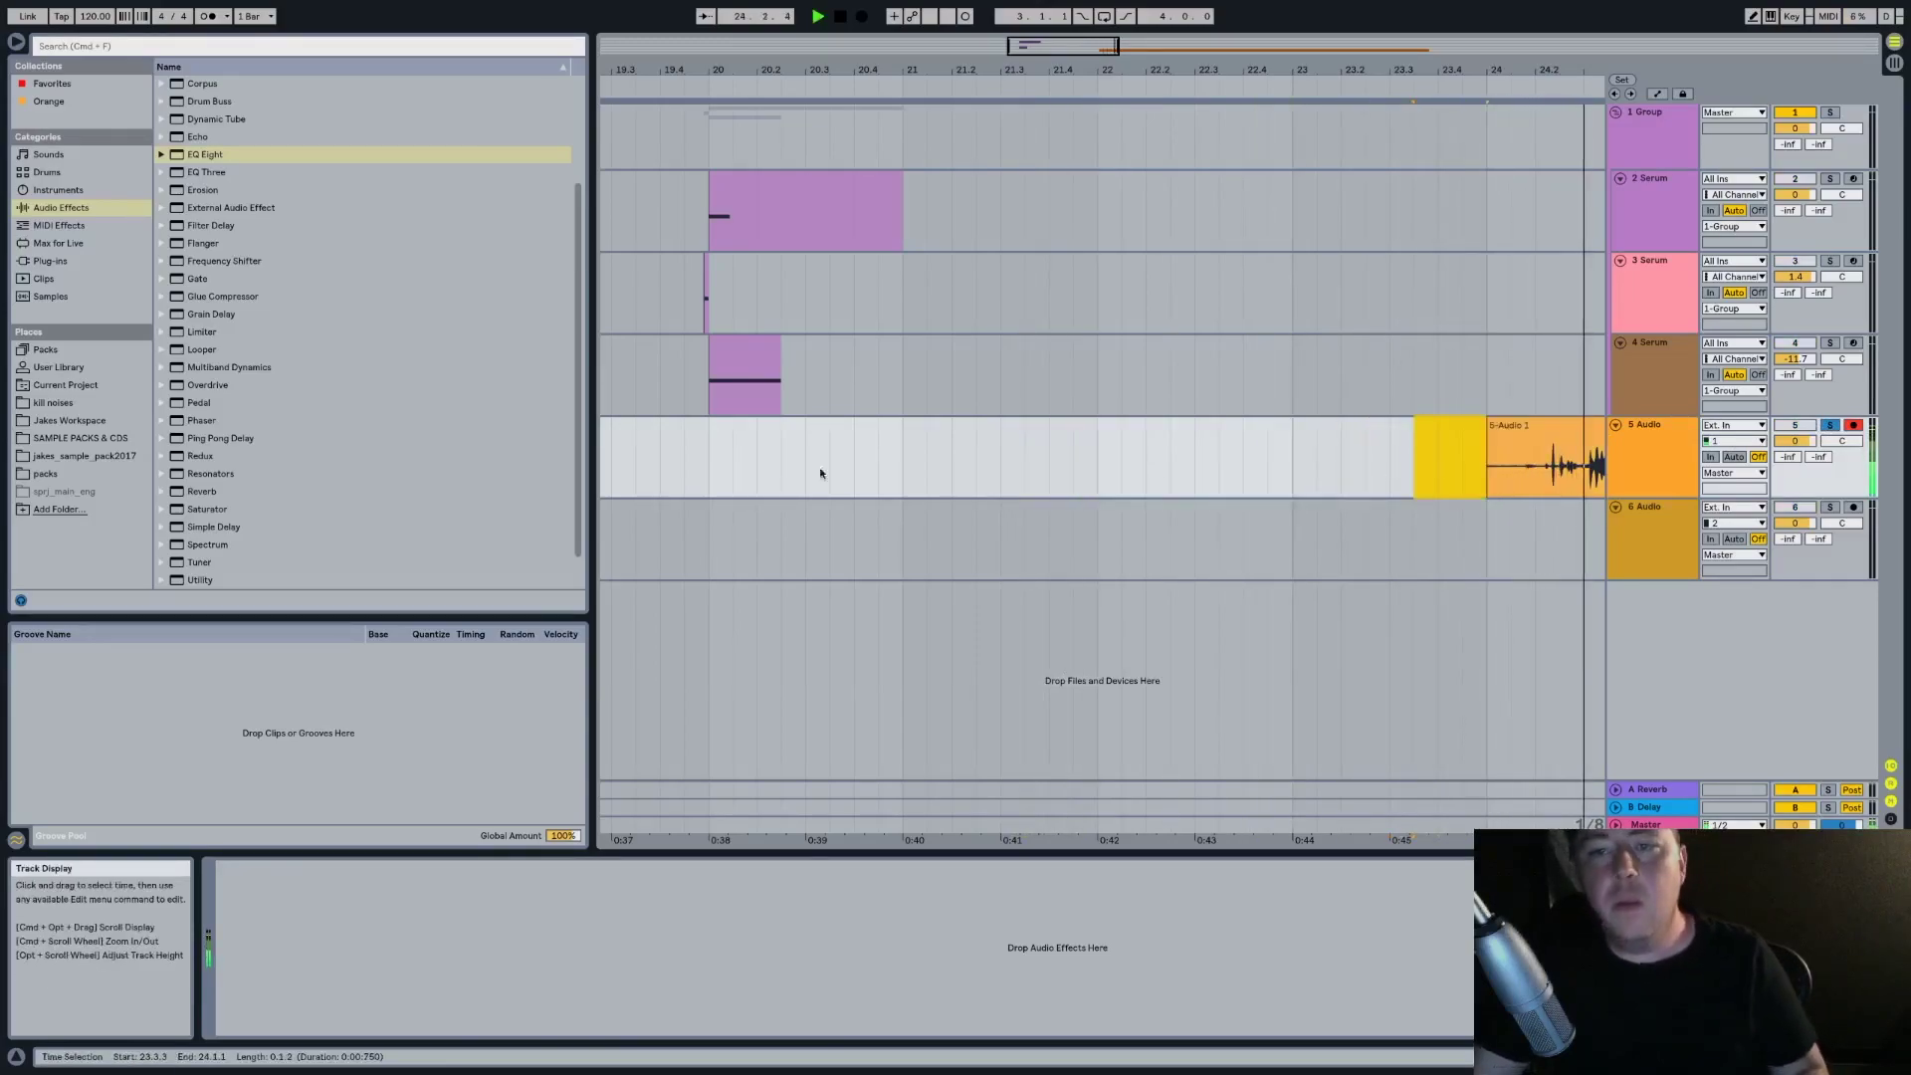
pyautogui.press('space')
pyautogui.click(714, 465)
pyautogui.press('super+v')
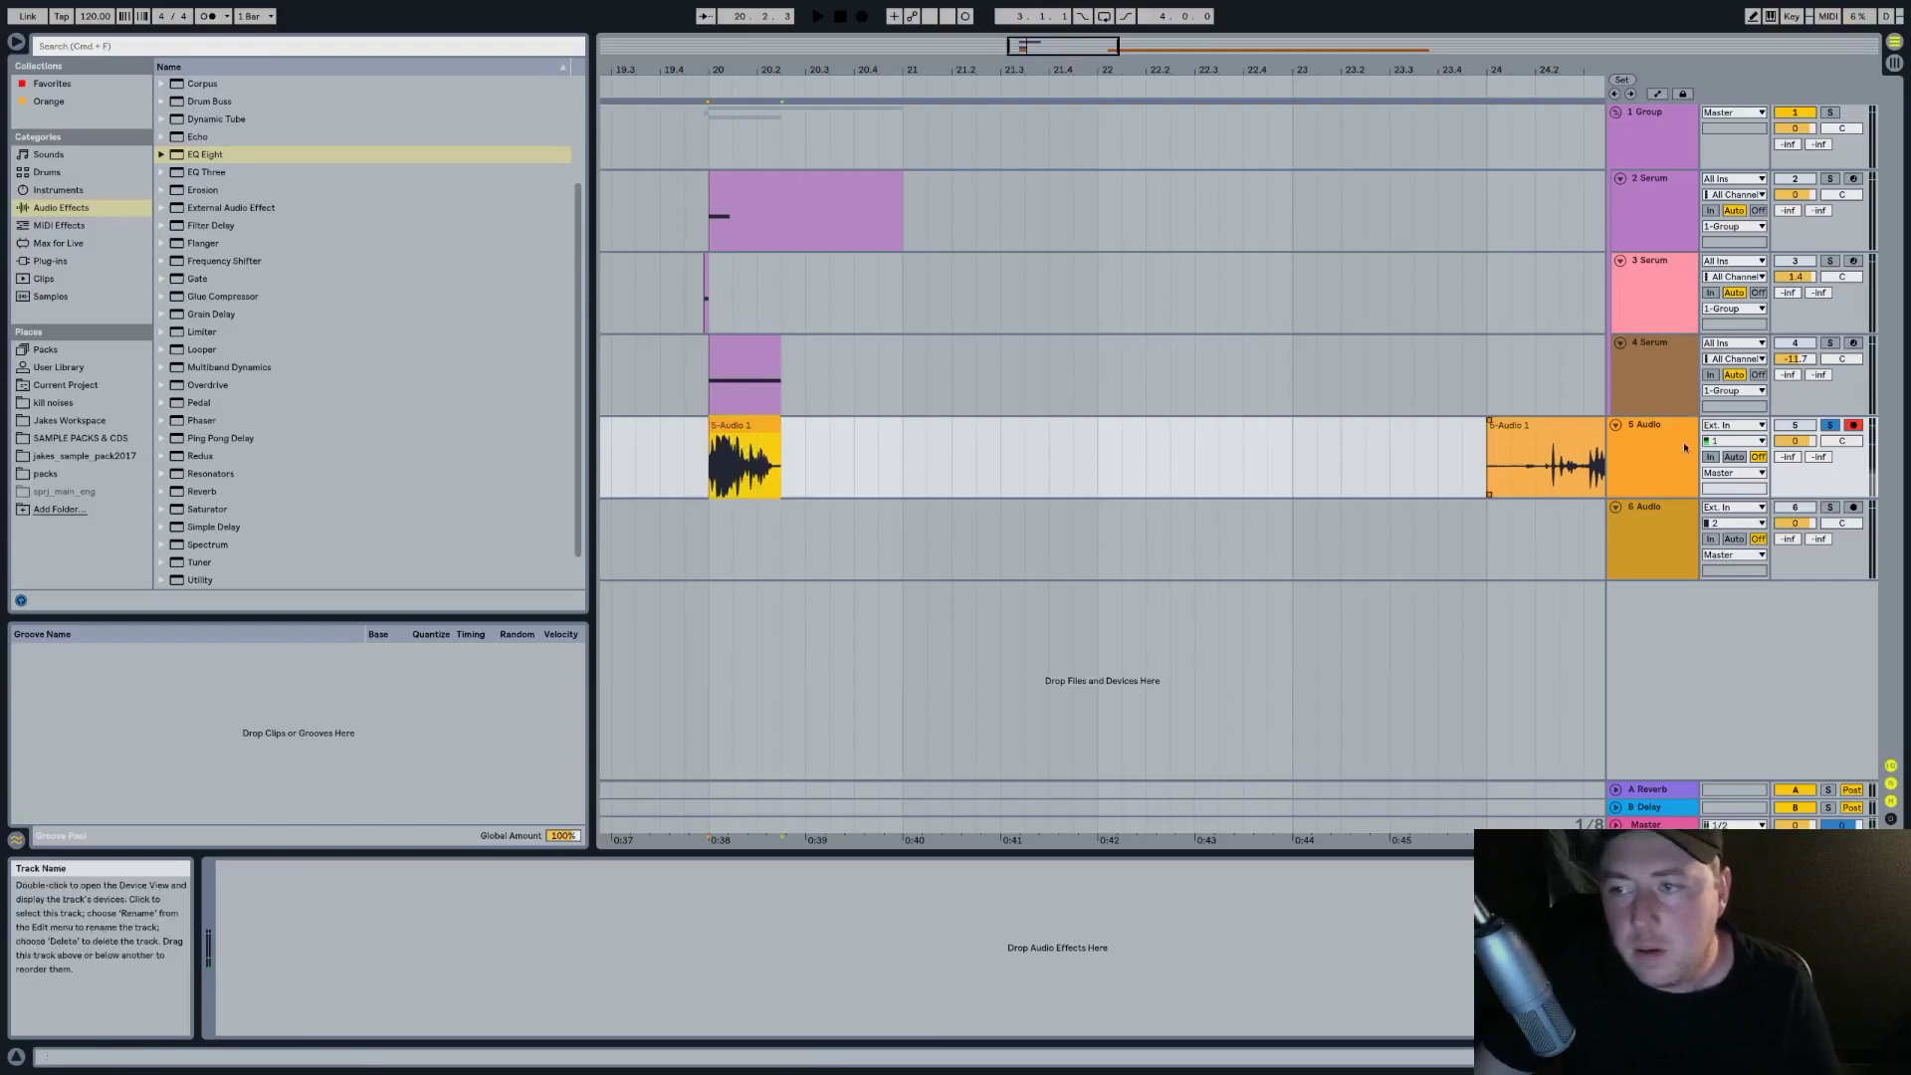
# Replay the pasted burst with the Serum layers and add an EQ Eight to the first audio track
pyautogui.press('space')
pyautogui.press('space')
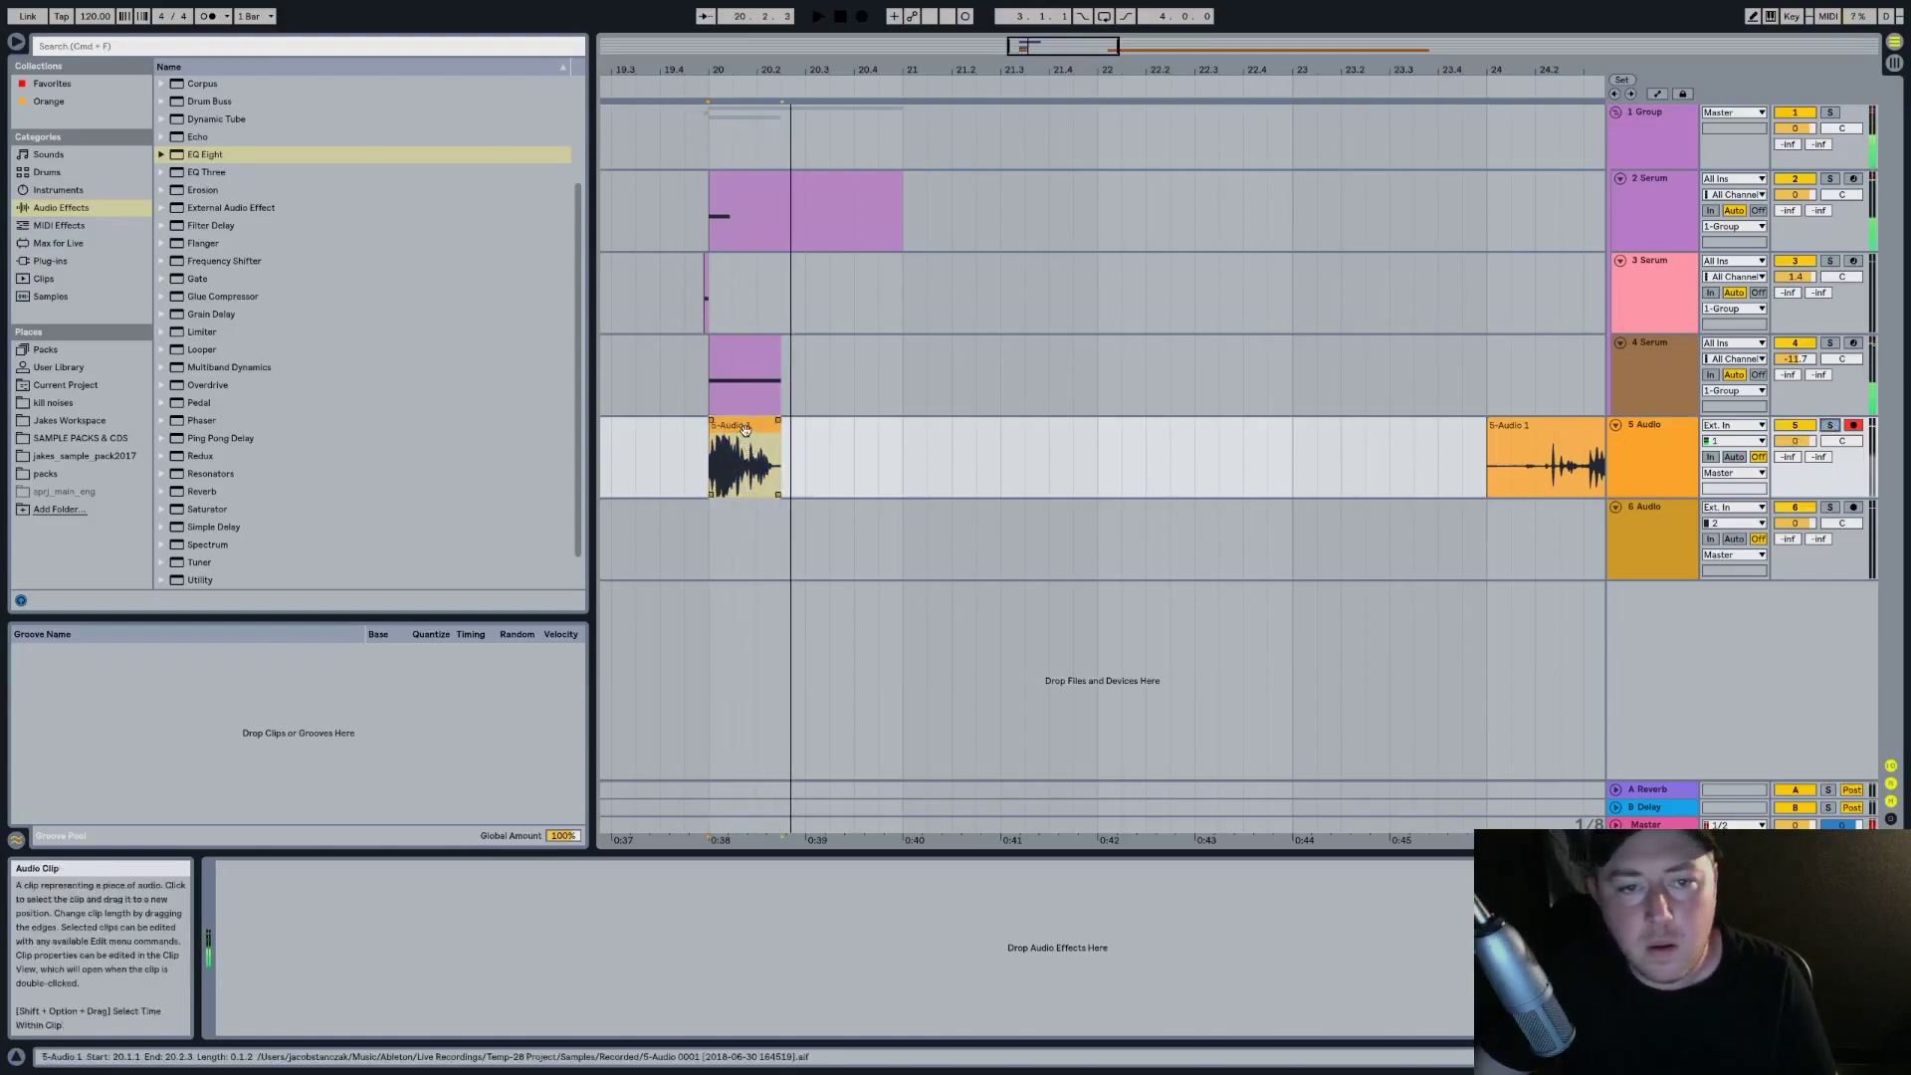
pyautogui.doubleClick(756, 426)
pyautogui.doubleClick(1673, 426)
pyautogui.click(212, 137)
pyautogui.doubleClick(212, 153)
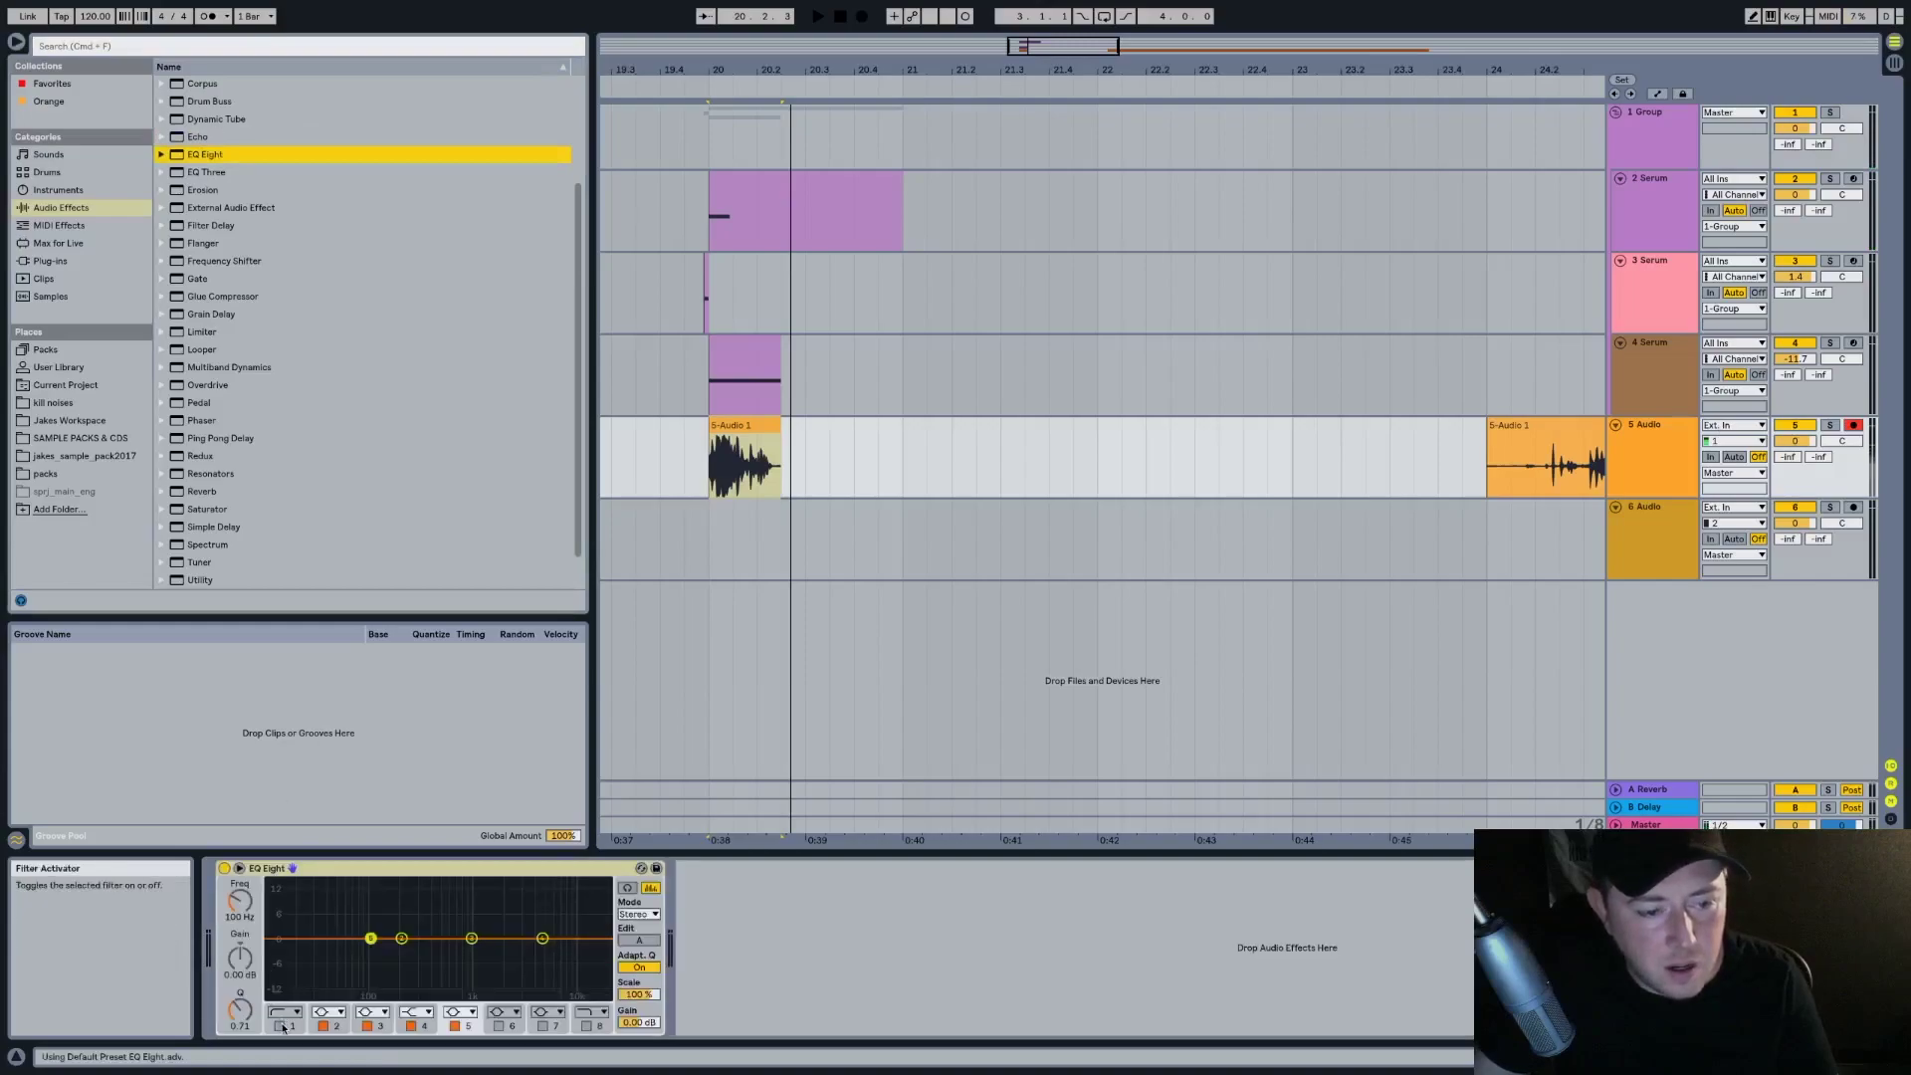
# Enable band 1 of the new EQ Eight as a low cut at about 3.08 kHz and replay the mix
pyautogui.click(279, 1027)
pyautogui.press('space')
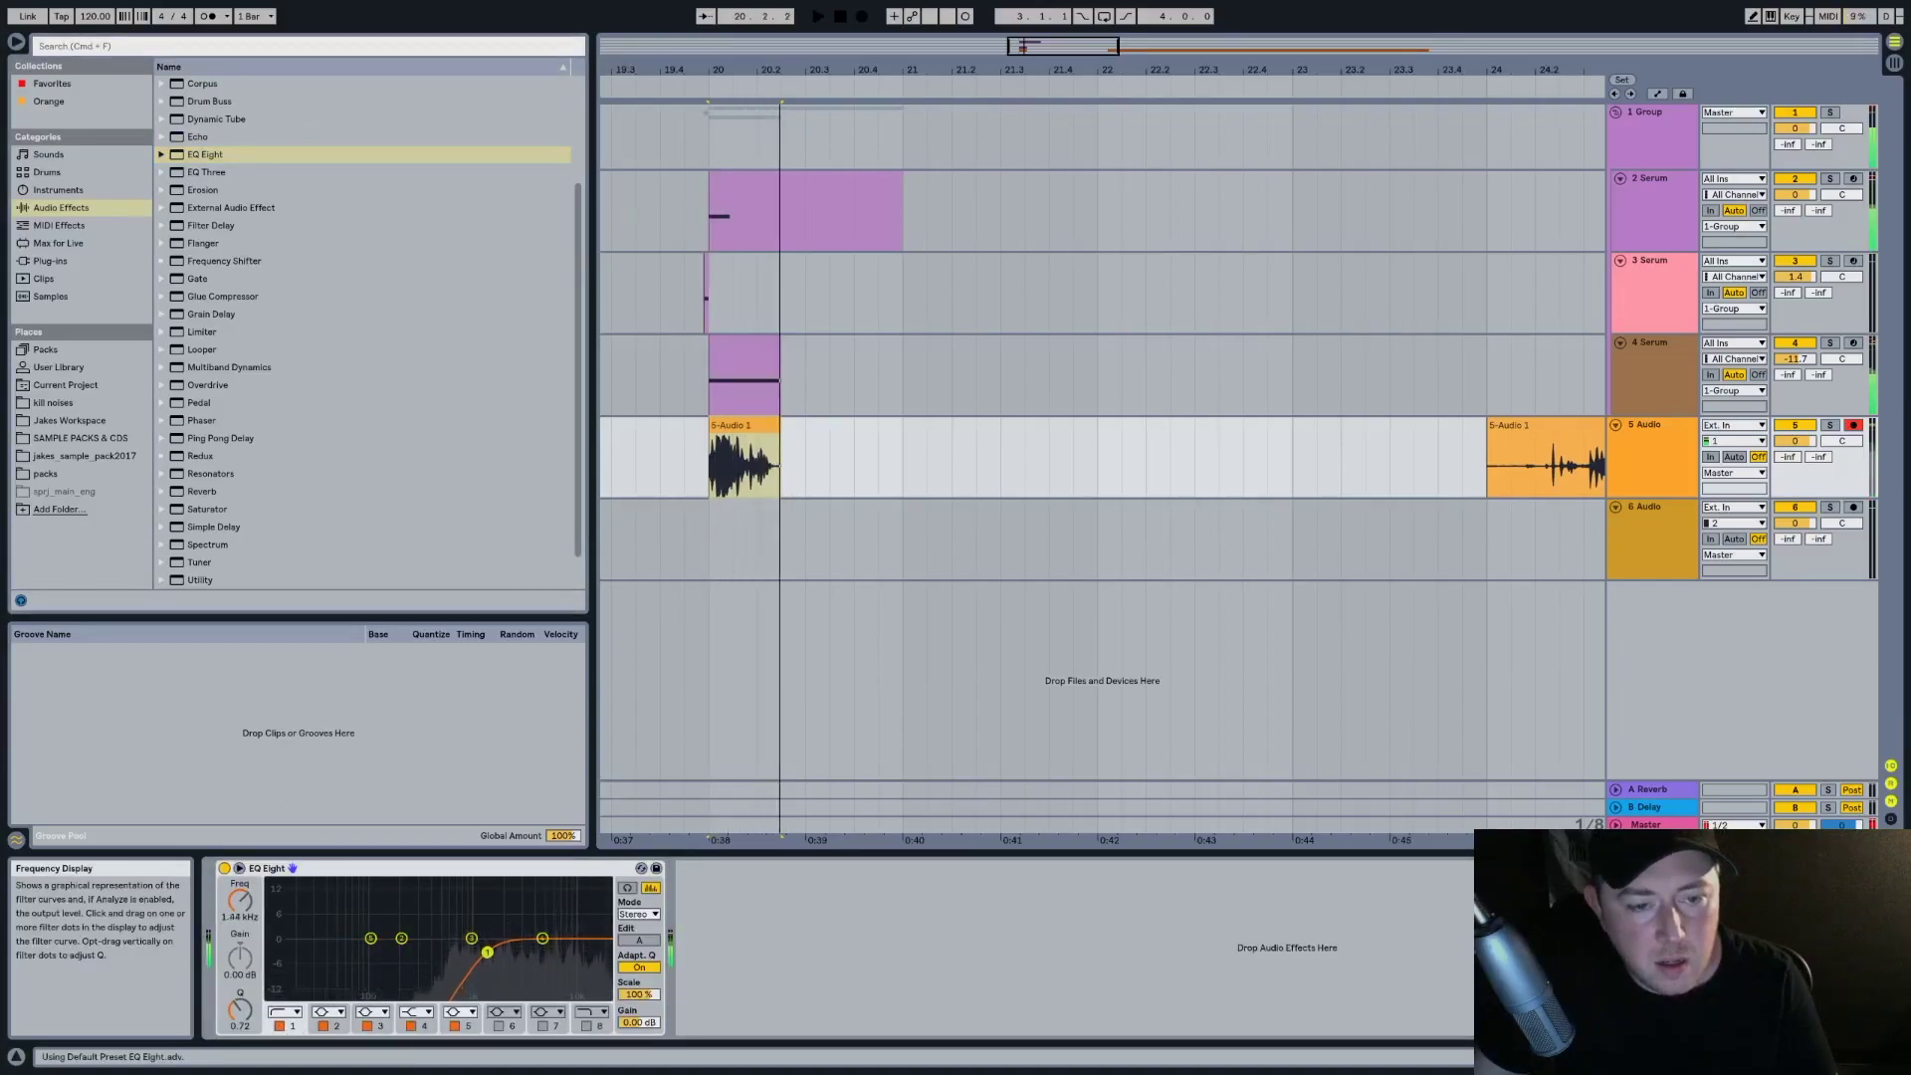
pyautogui.moveTo(490, 953); pyautogui.dragTo(520, 953)
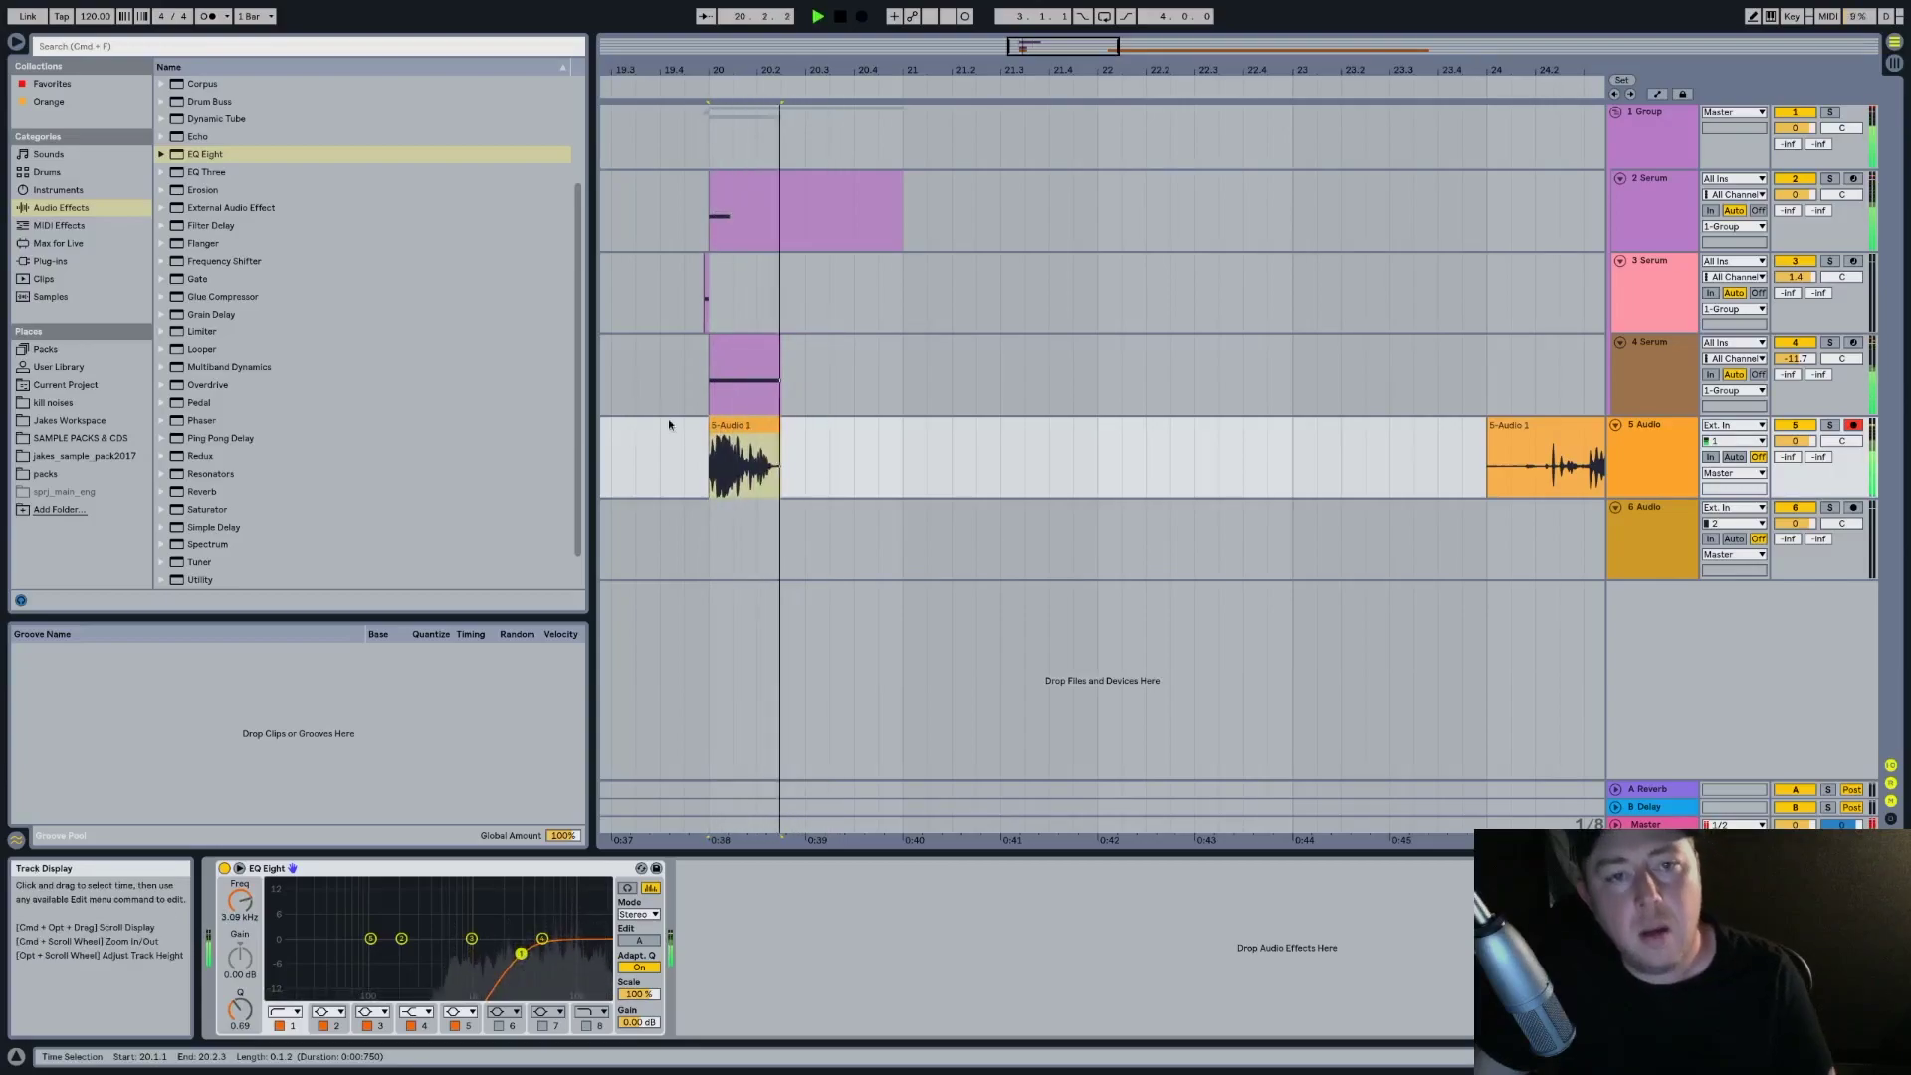
pyautogui.click(679, 466)
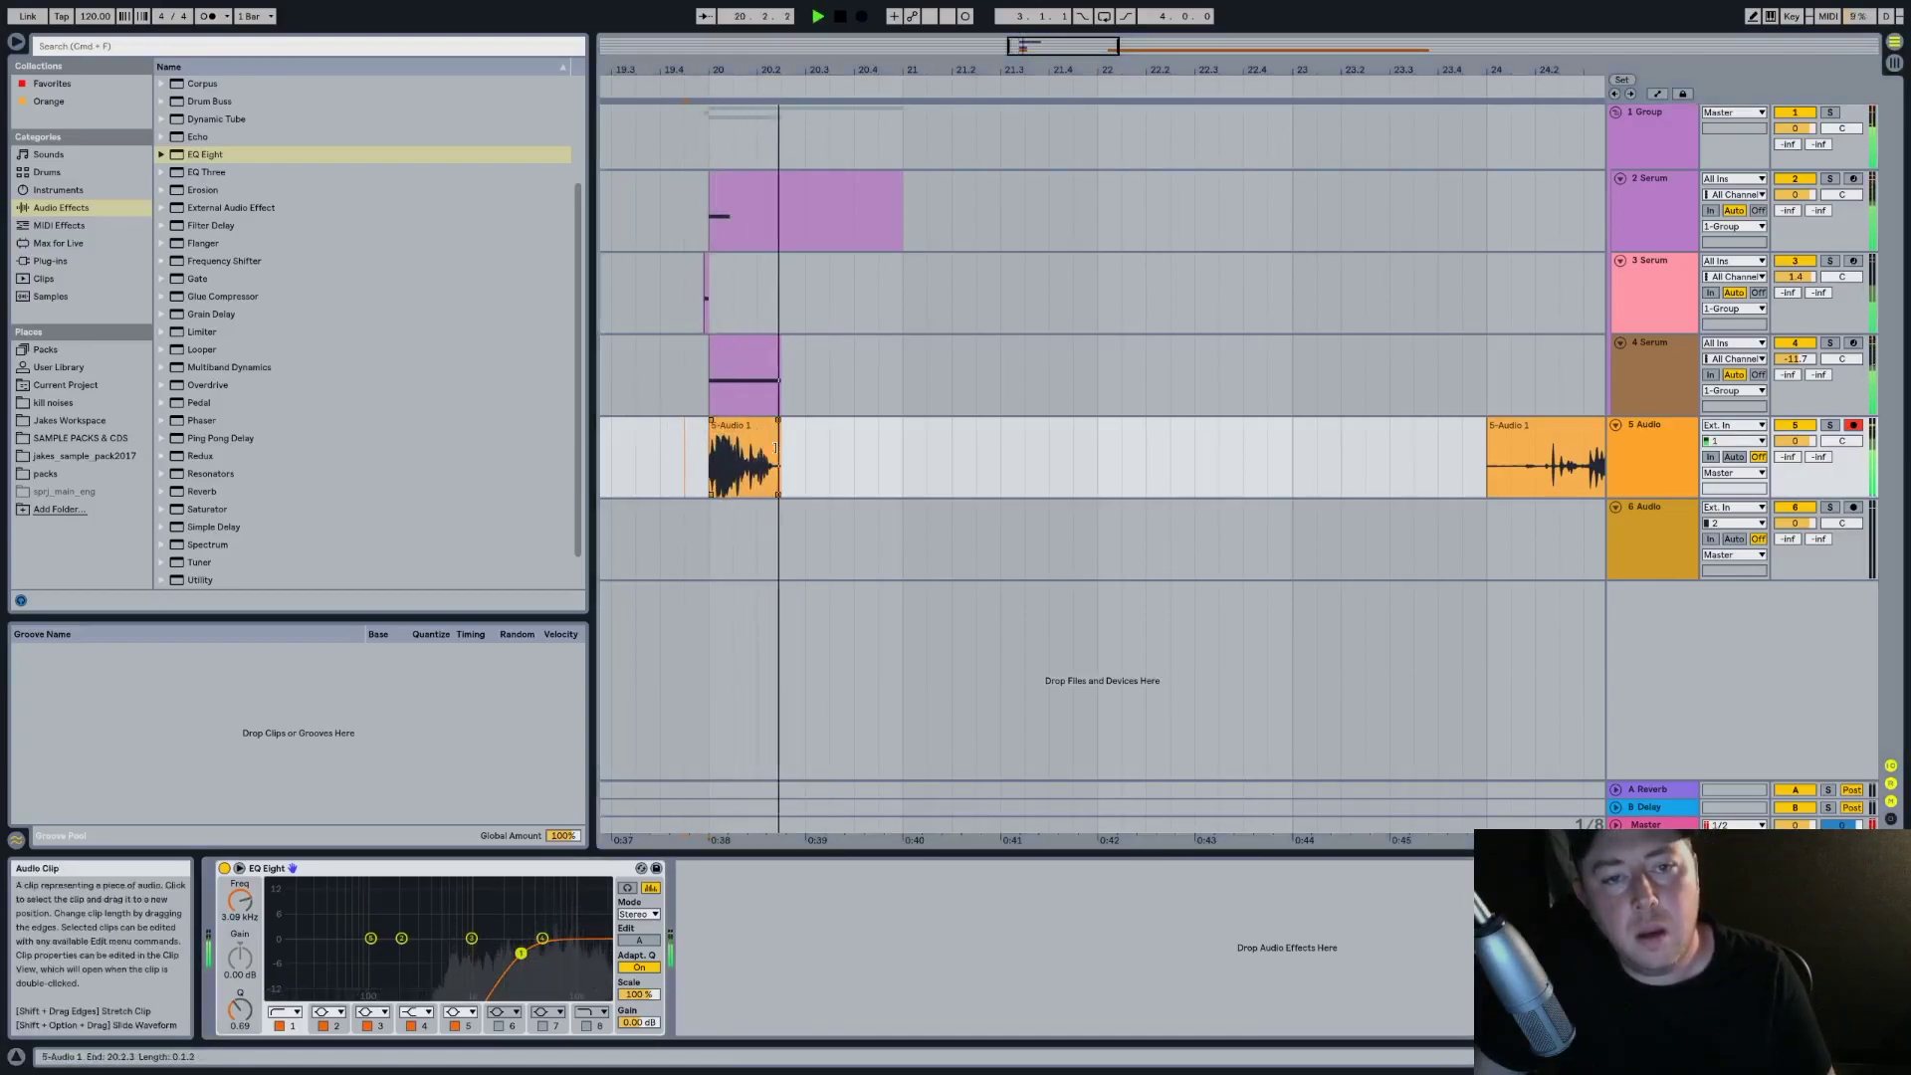
# Open the pasted burst in the clip editor and move its start marker forward to between 5.3.4 and 5.4
pyautogui.doubleClick(756, 423)
pyautogui.press('space')
pyautogui.moveTo(499, 607); pyautogui.dragTo(848, 609)
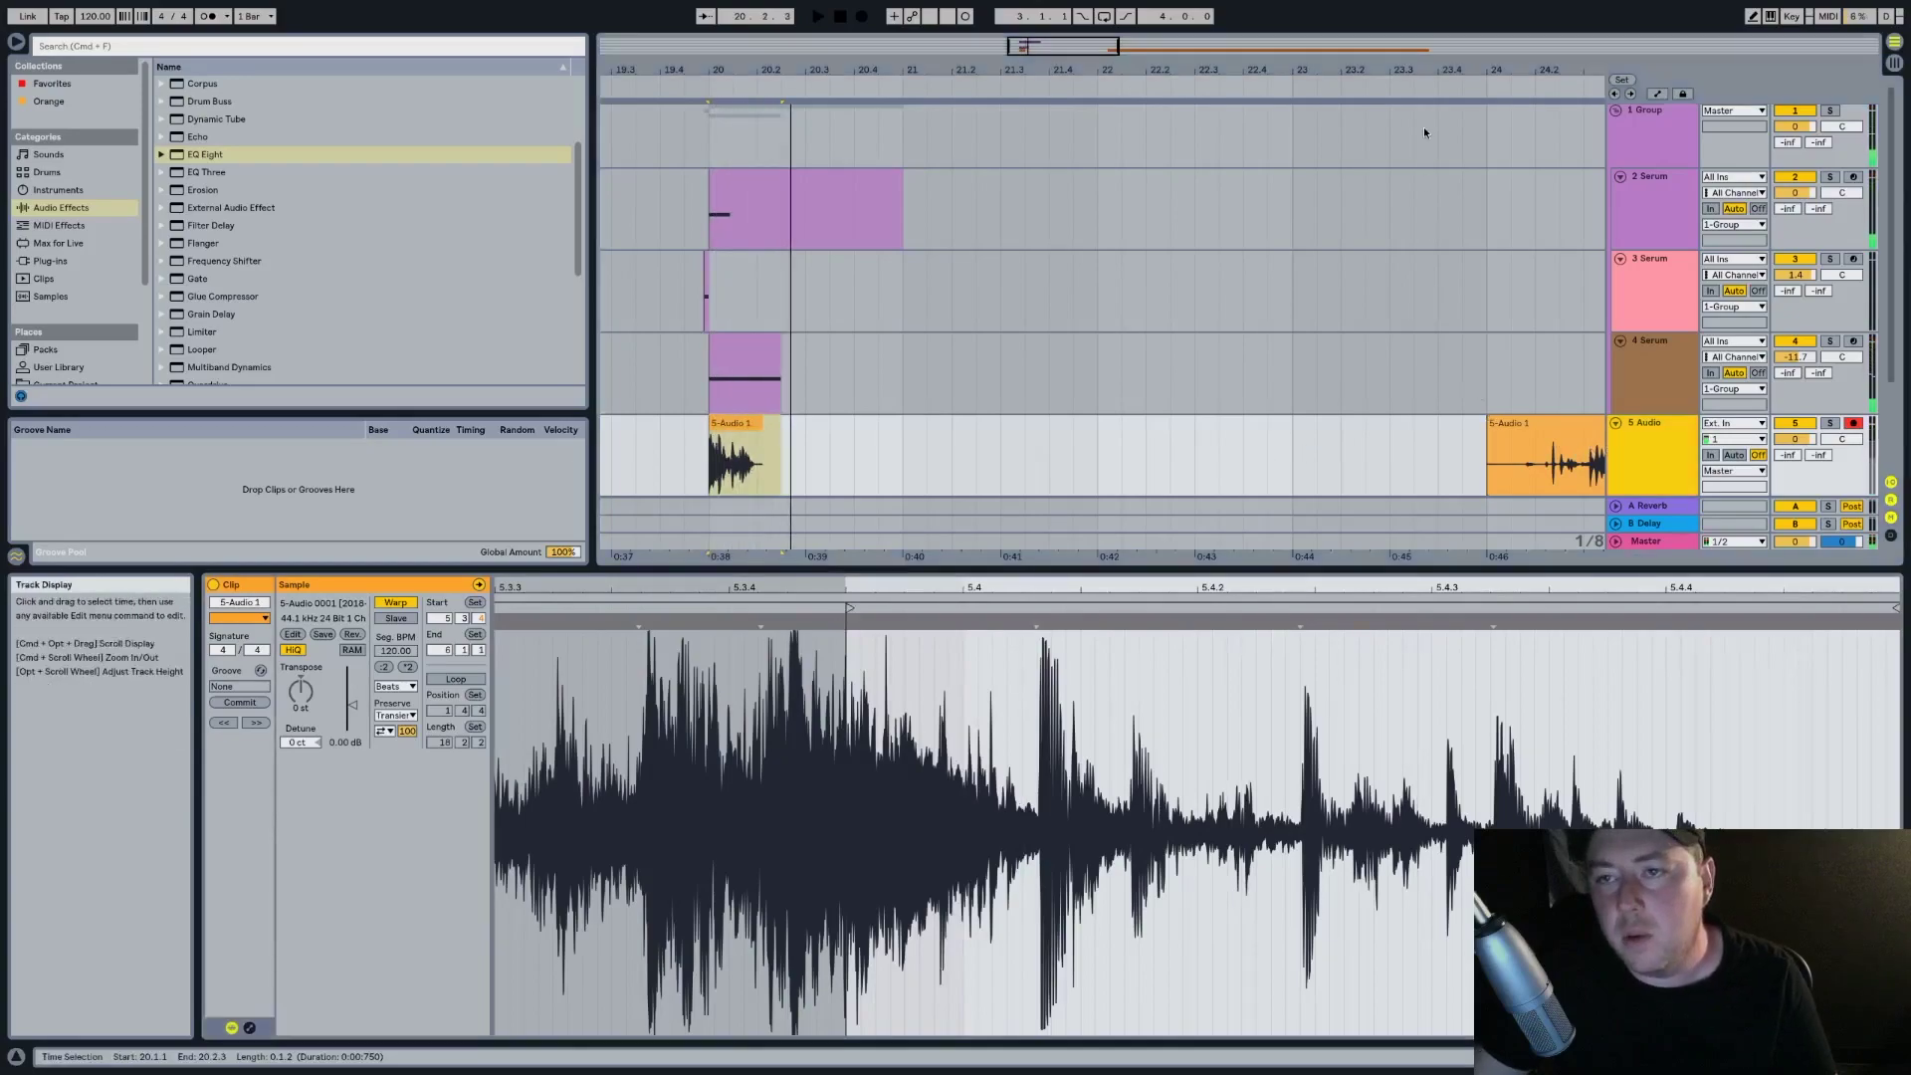
# Audition the remaining long recording around bars 30 to 32 and cut the burst just before bar 31
pyautogui.moveTo(1053, 94); pyautogui.dragTo(1050, 74)
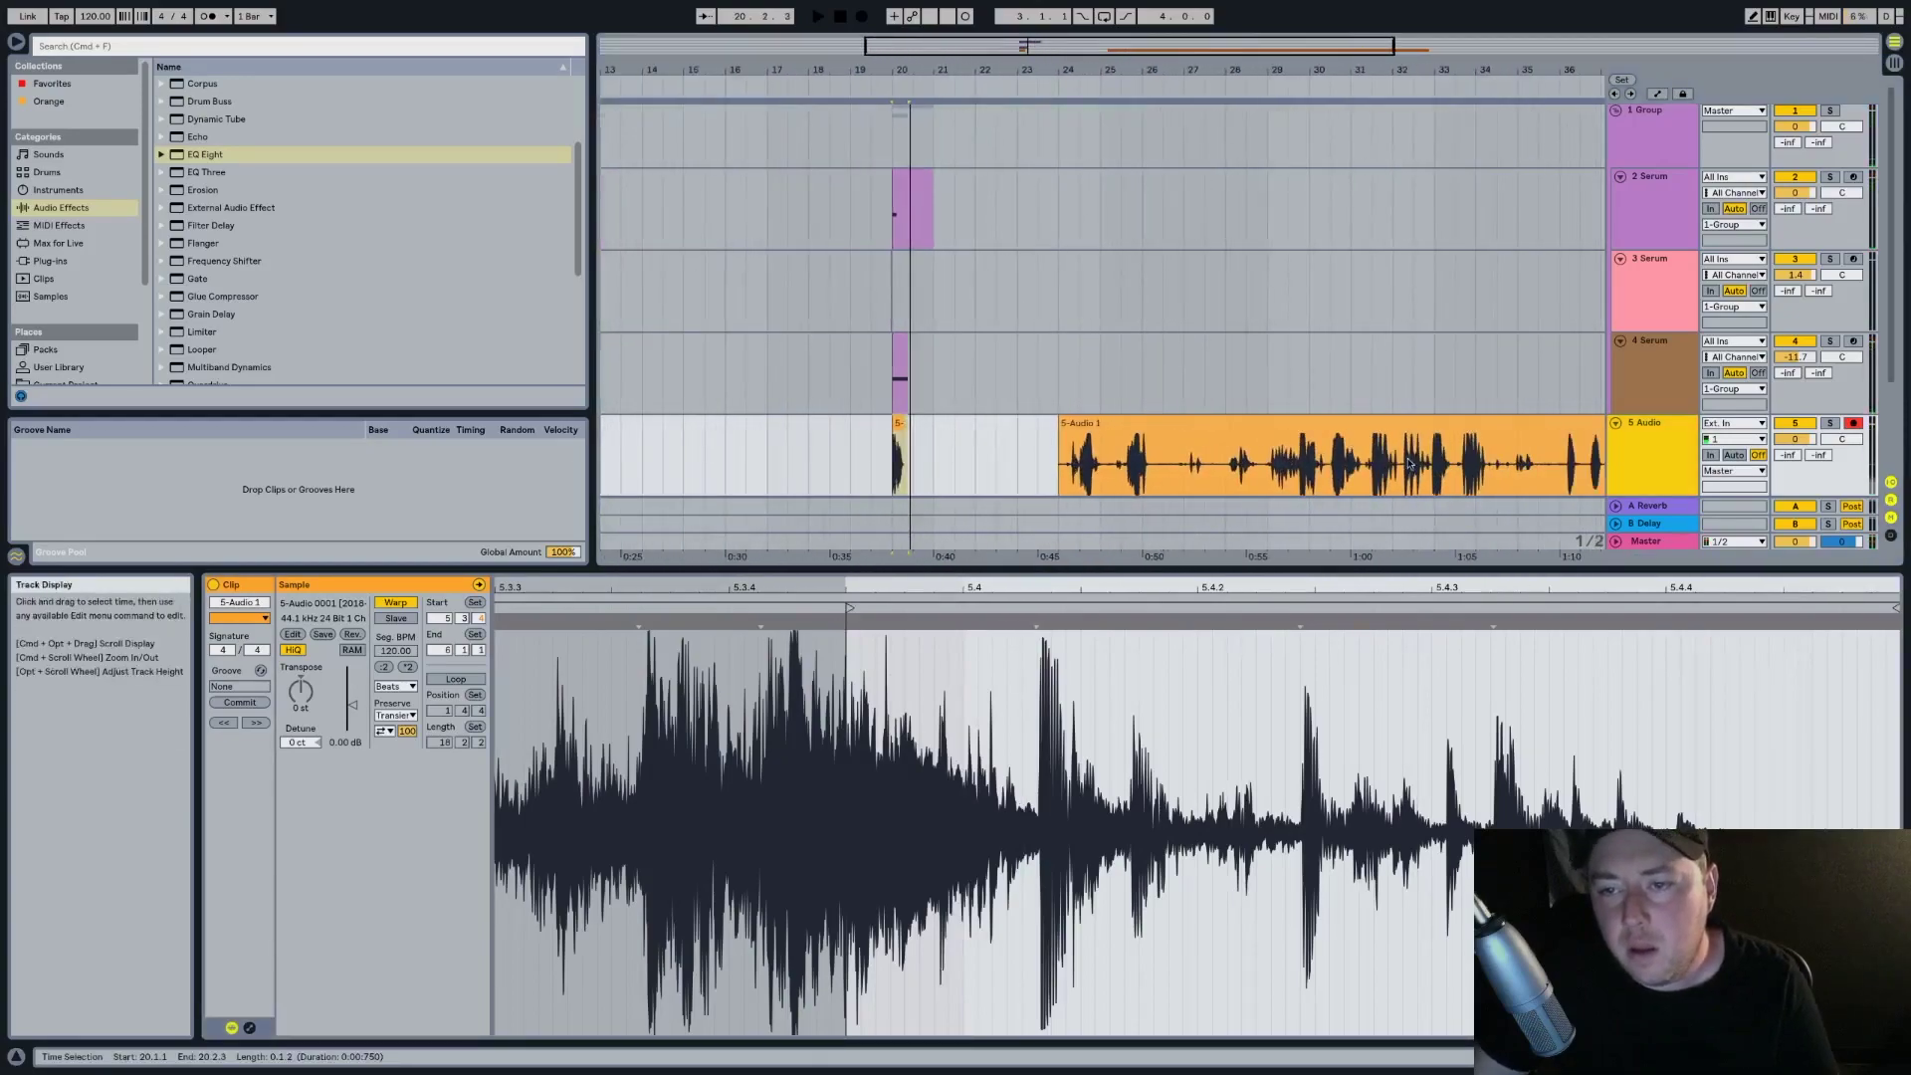
pyautogui.click(1376, 475)
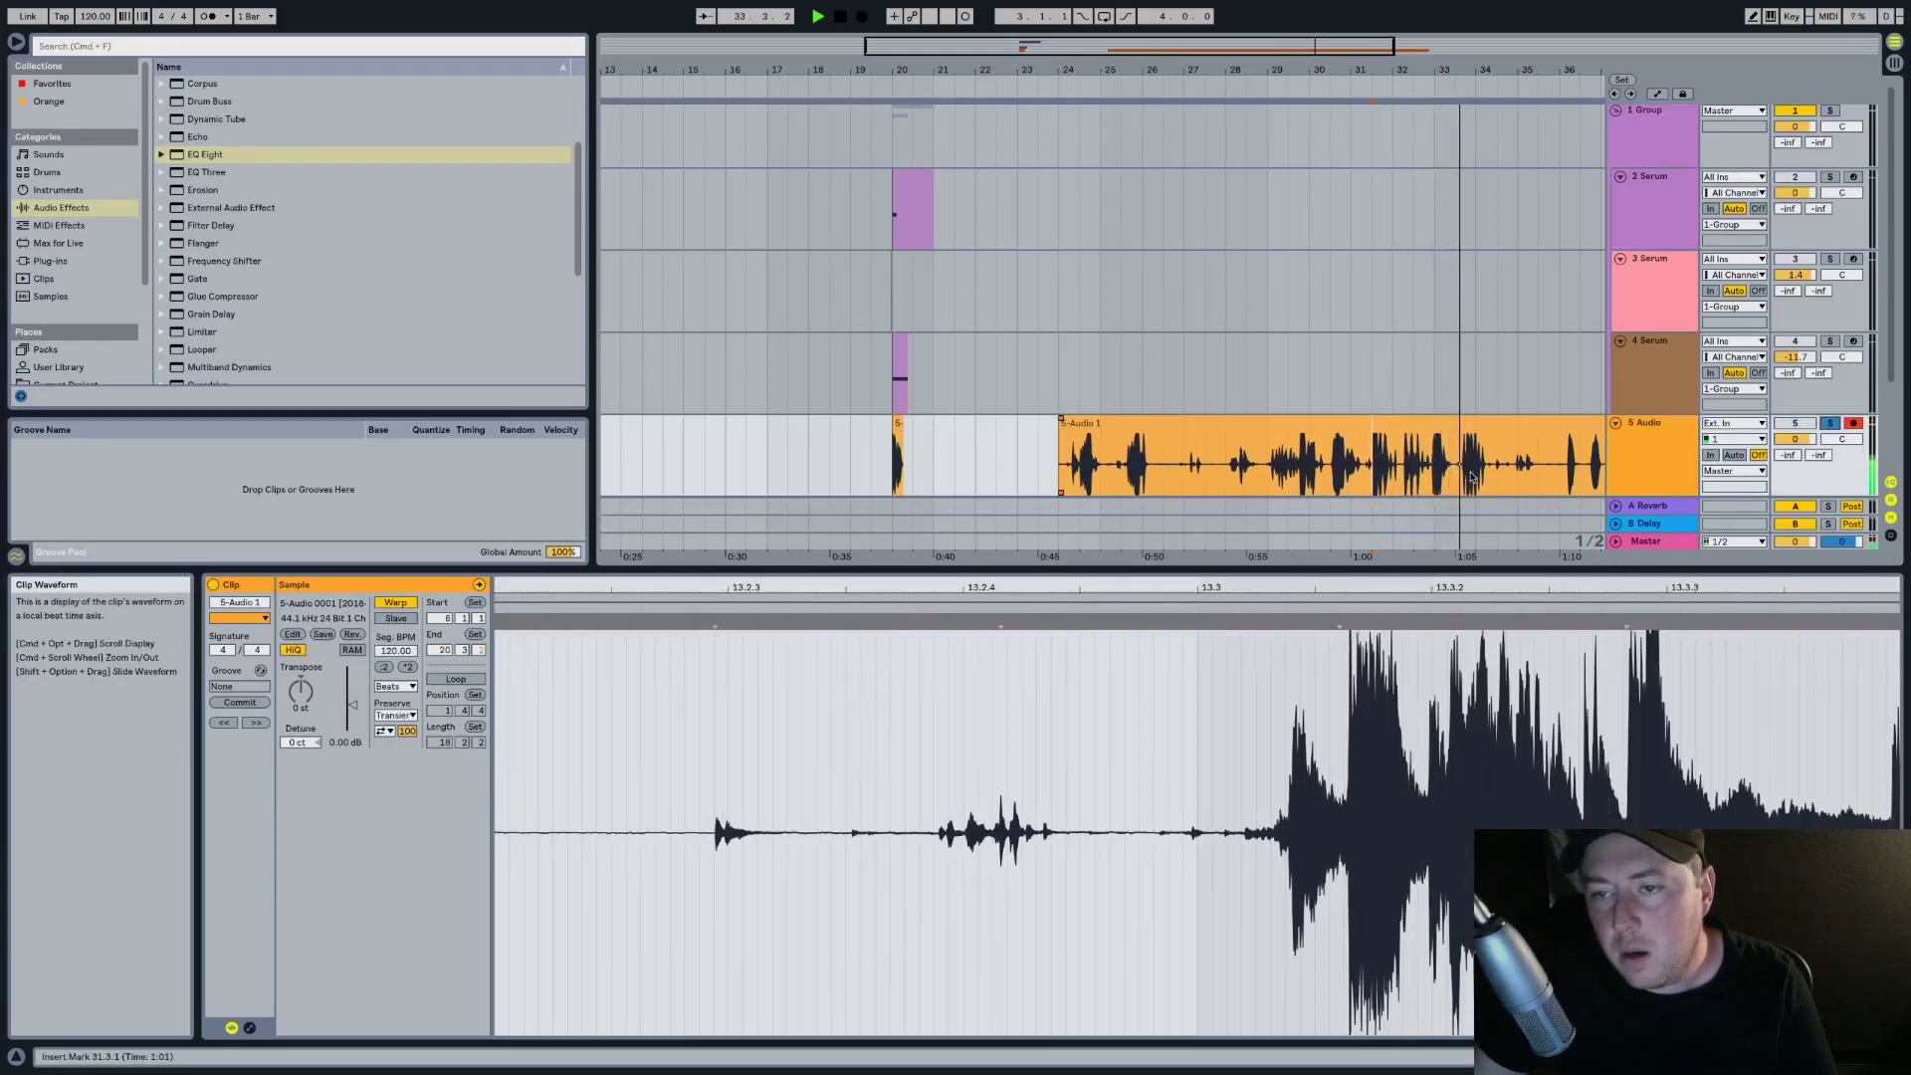
pyautogui.click(1337, 481)
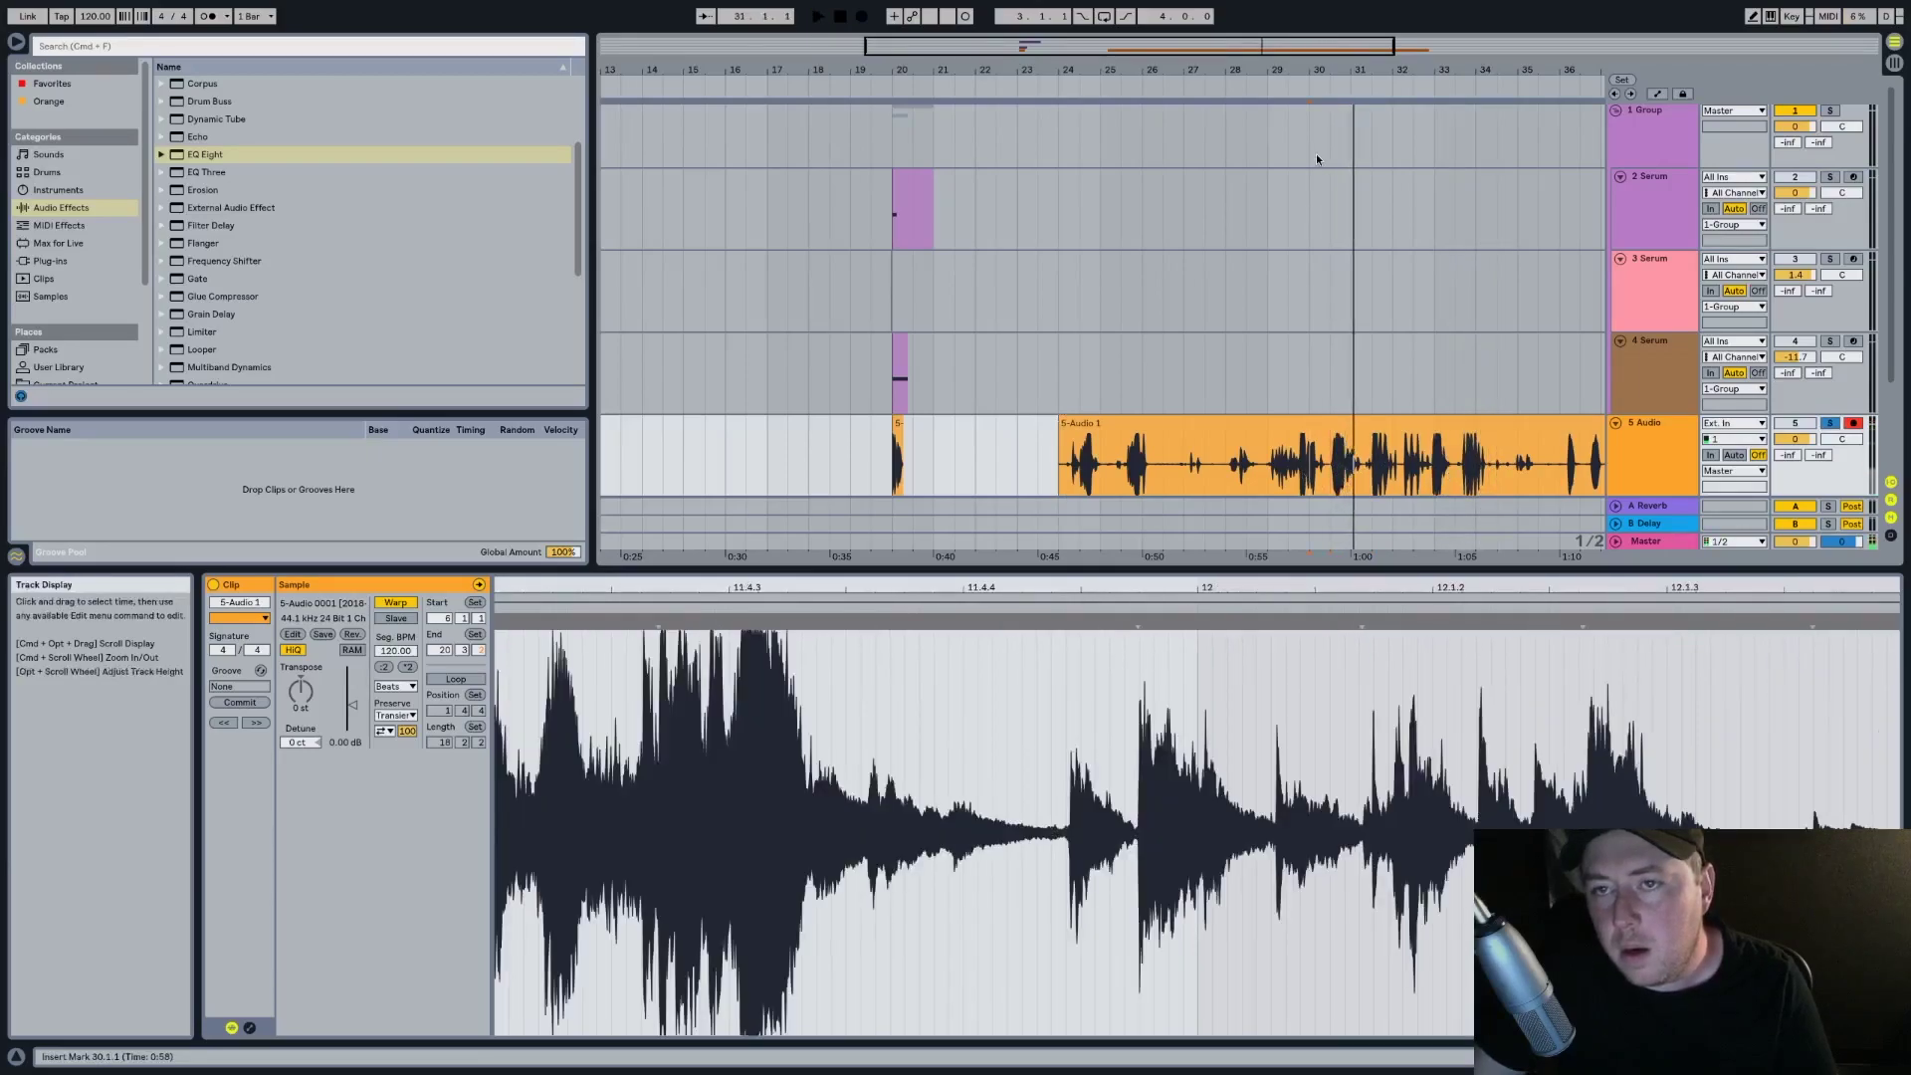
pyautogui.moveTo(1331, 71); pyautogui.dragTo(1330, 159)
pyautogui.moveTo(1361, 484); pyautogui.dragTo(1429, 410)
pyautogui.press('Delete')
# Paste the cut burst at bar 20 on the second audio track and replay it with the other layers
pyautogui.moveTo(1200, 63); pyautogui.dragTo(1523, 15)
pyautogui.click(1044, 420)
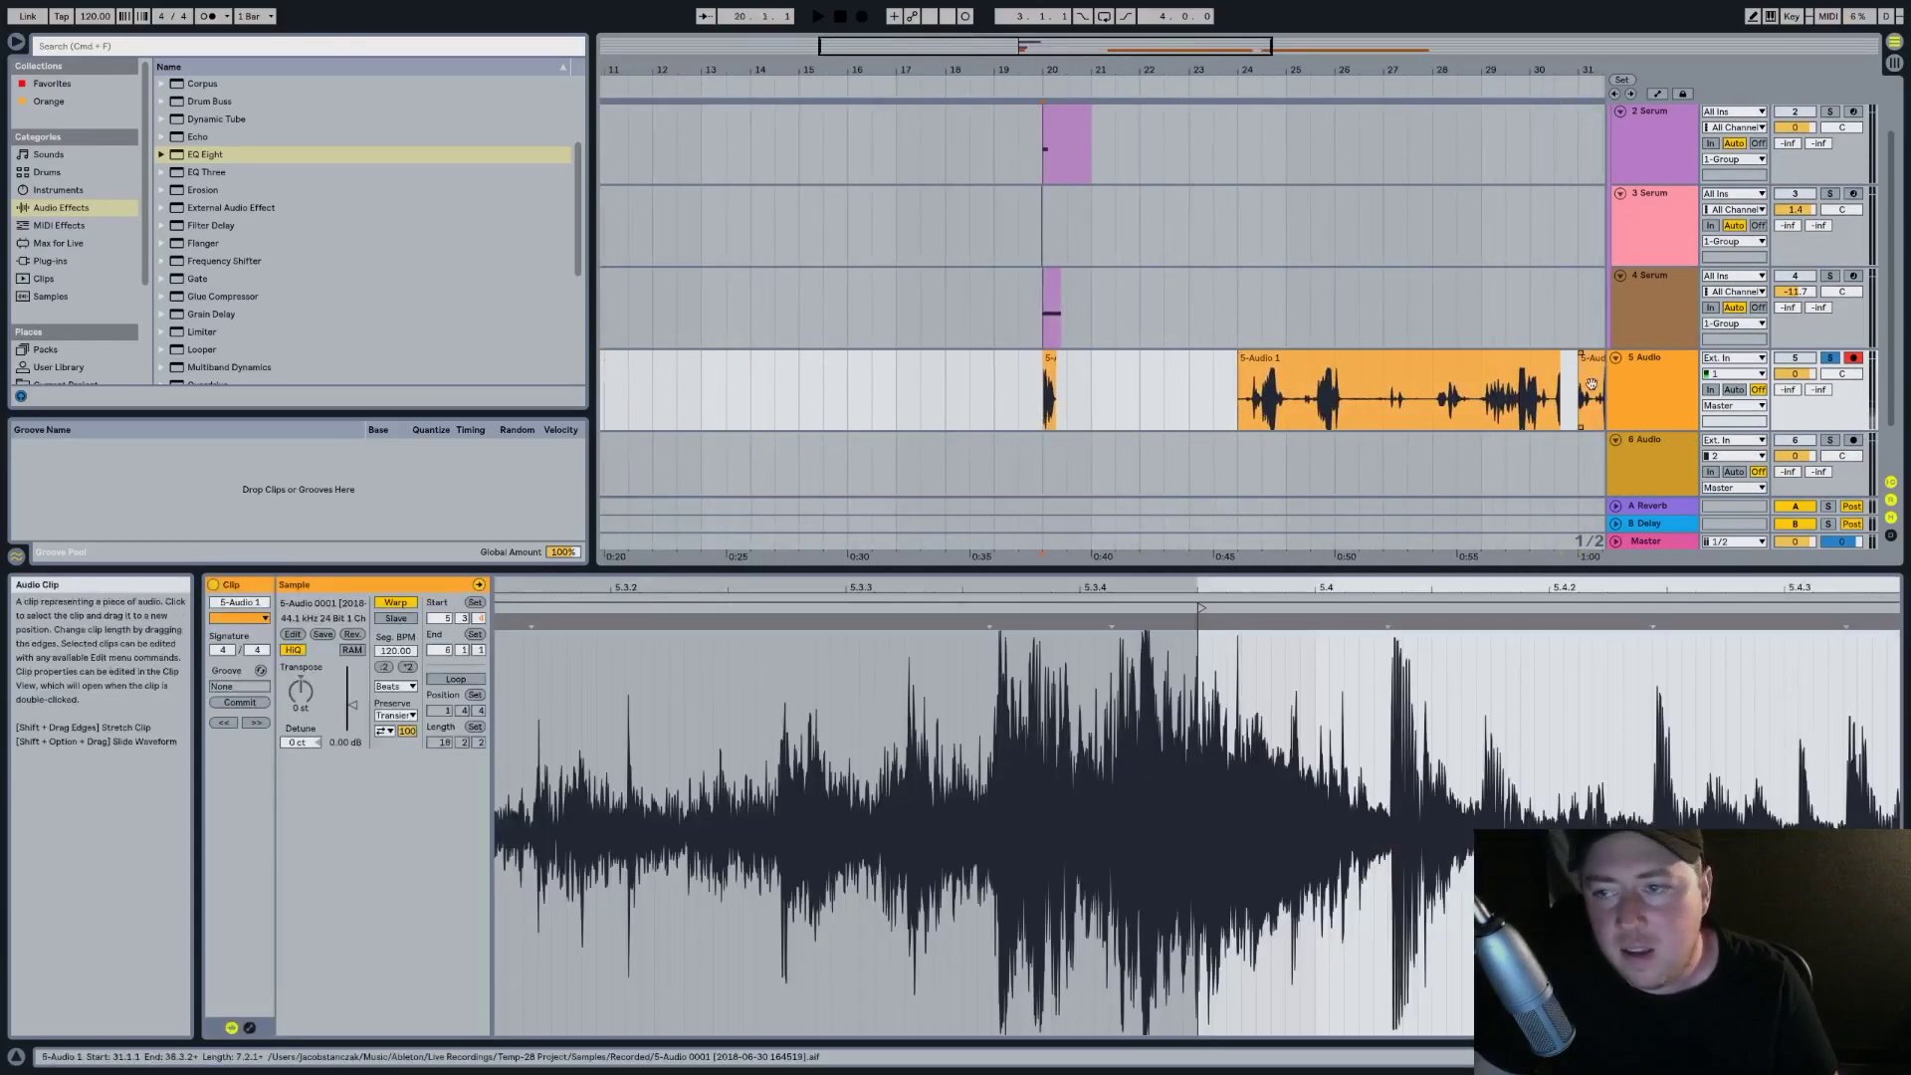
pyautogui.click(1045, 464)
pyautogui.press('super+v')
pyautogui.press('space')
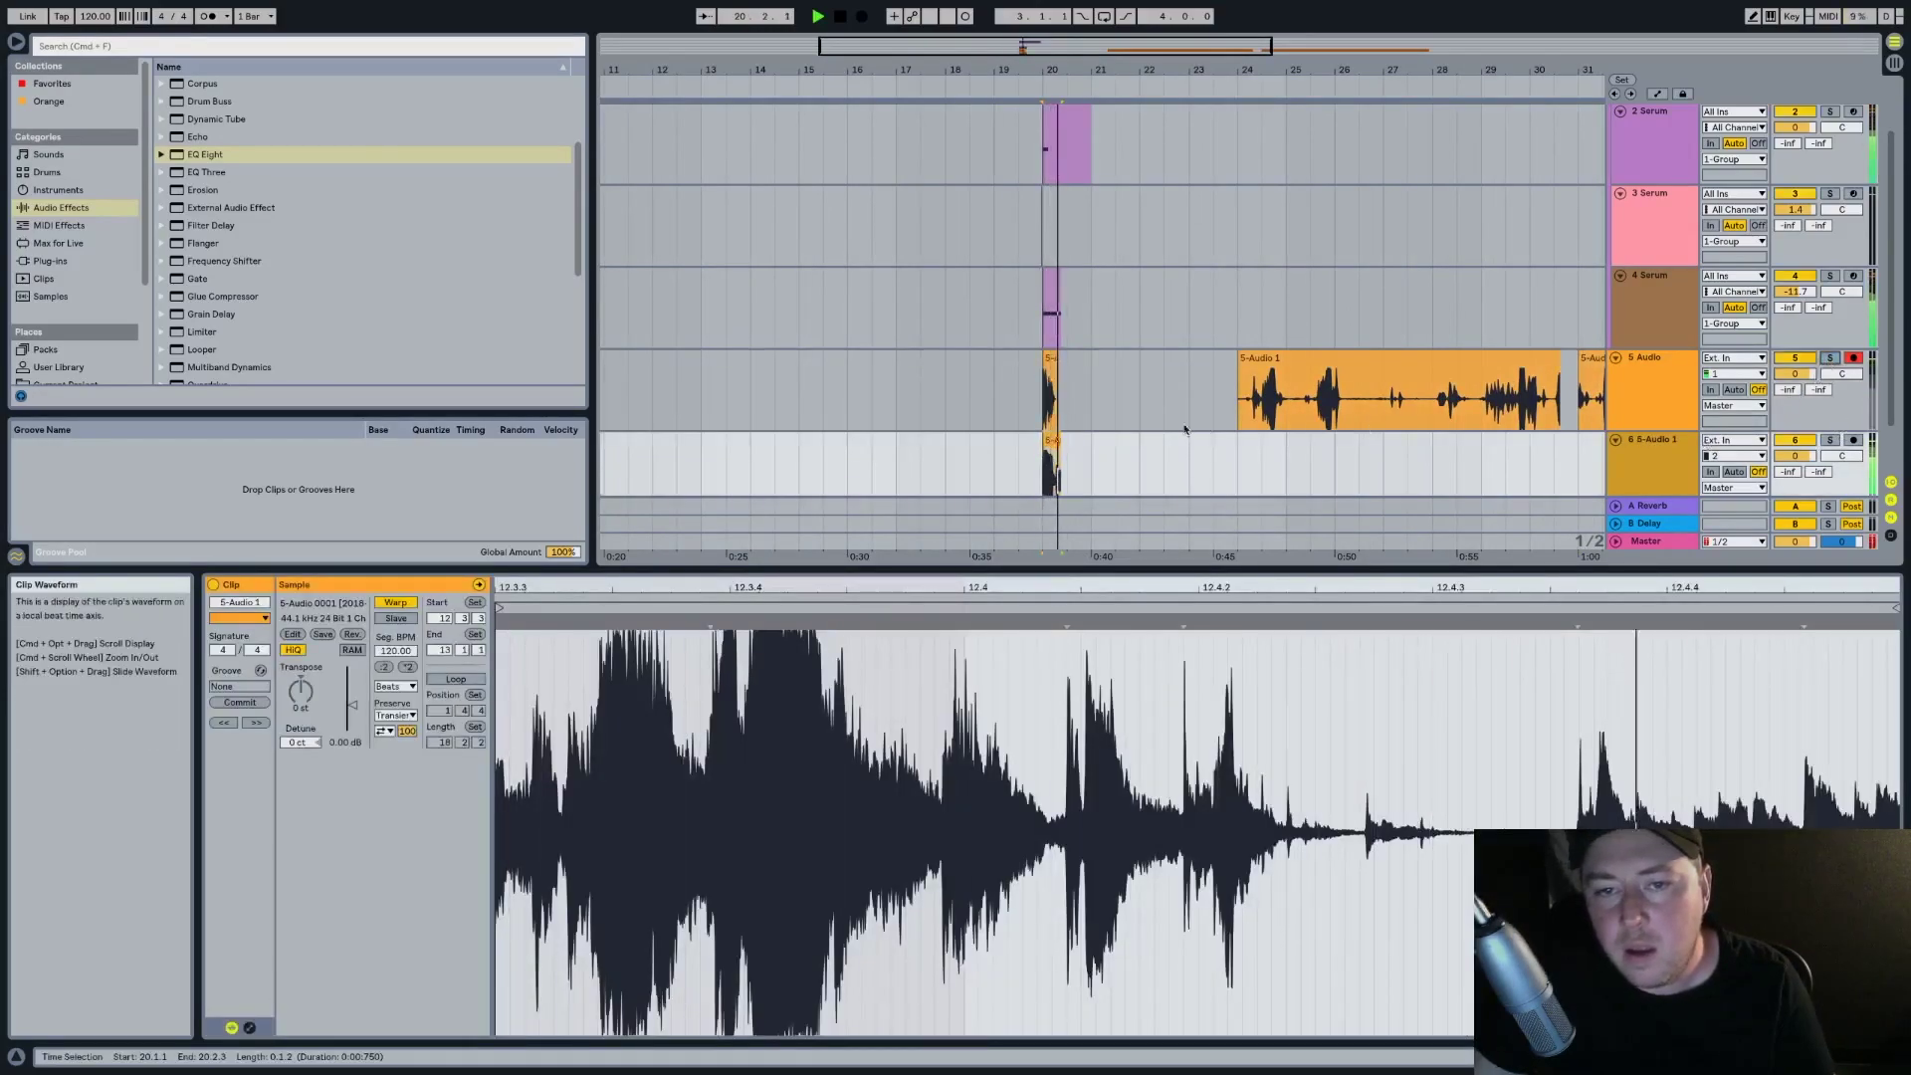
pyautogui.press('space')
# Transpose the second audio track's burst up 3 semitones and replay the mix from just before bar 20
pyautogui.moveTo(1040, 69); pyautogui.dragTo(1010, 139)
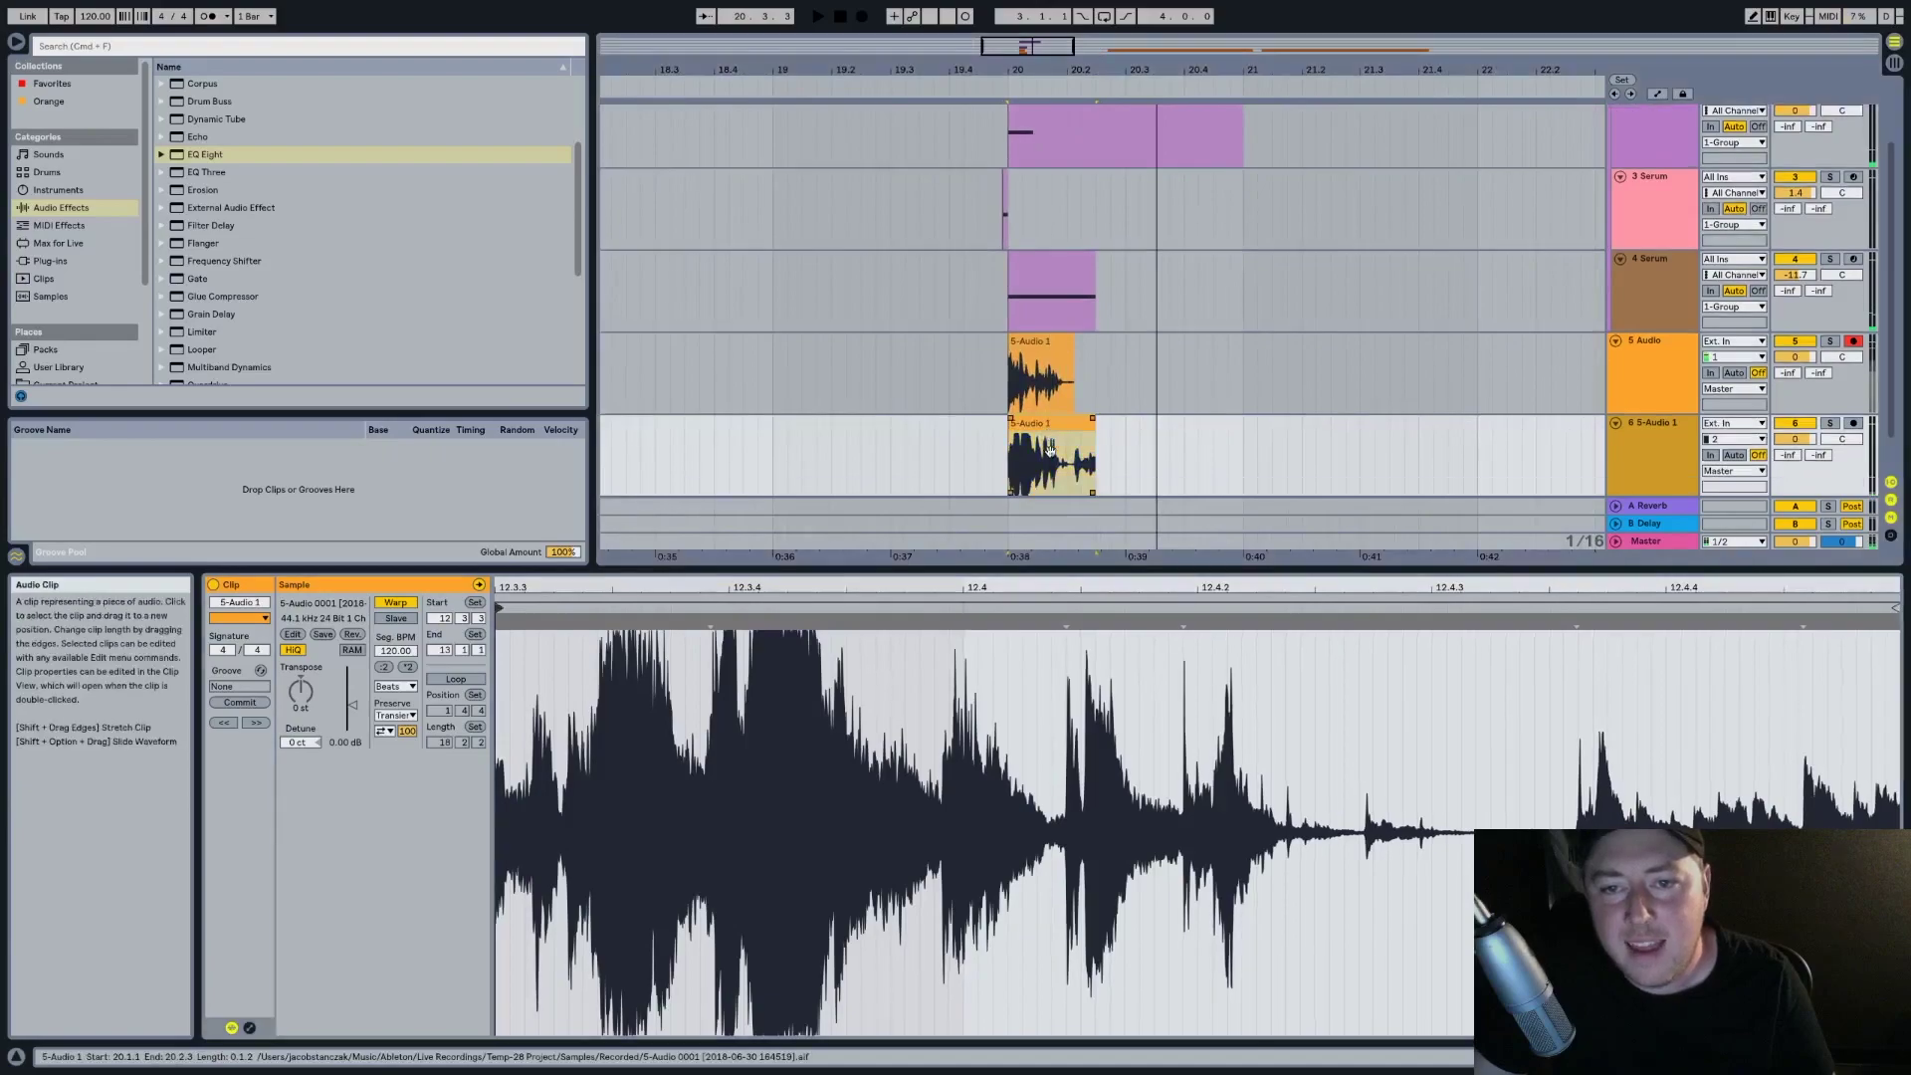
pyautogui.click(1637, 438)
pyautogui.doubleClick(1032, 507)
pyautogui.press('space')
pyautogui.moveTo(291, 701); pyautogui.dragTo(301, 679)
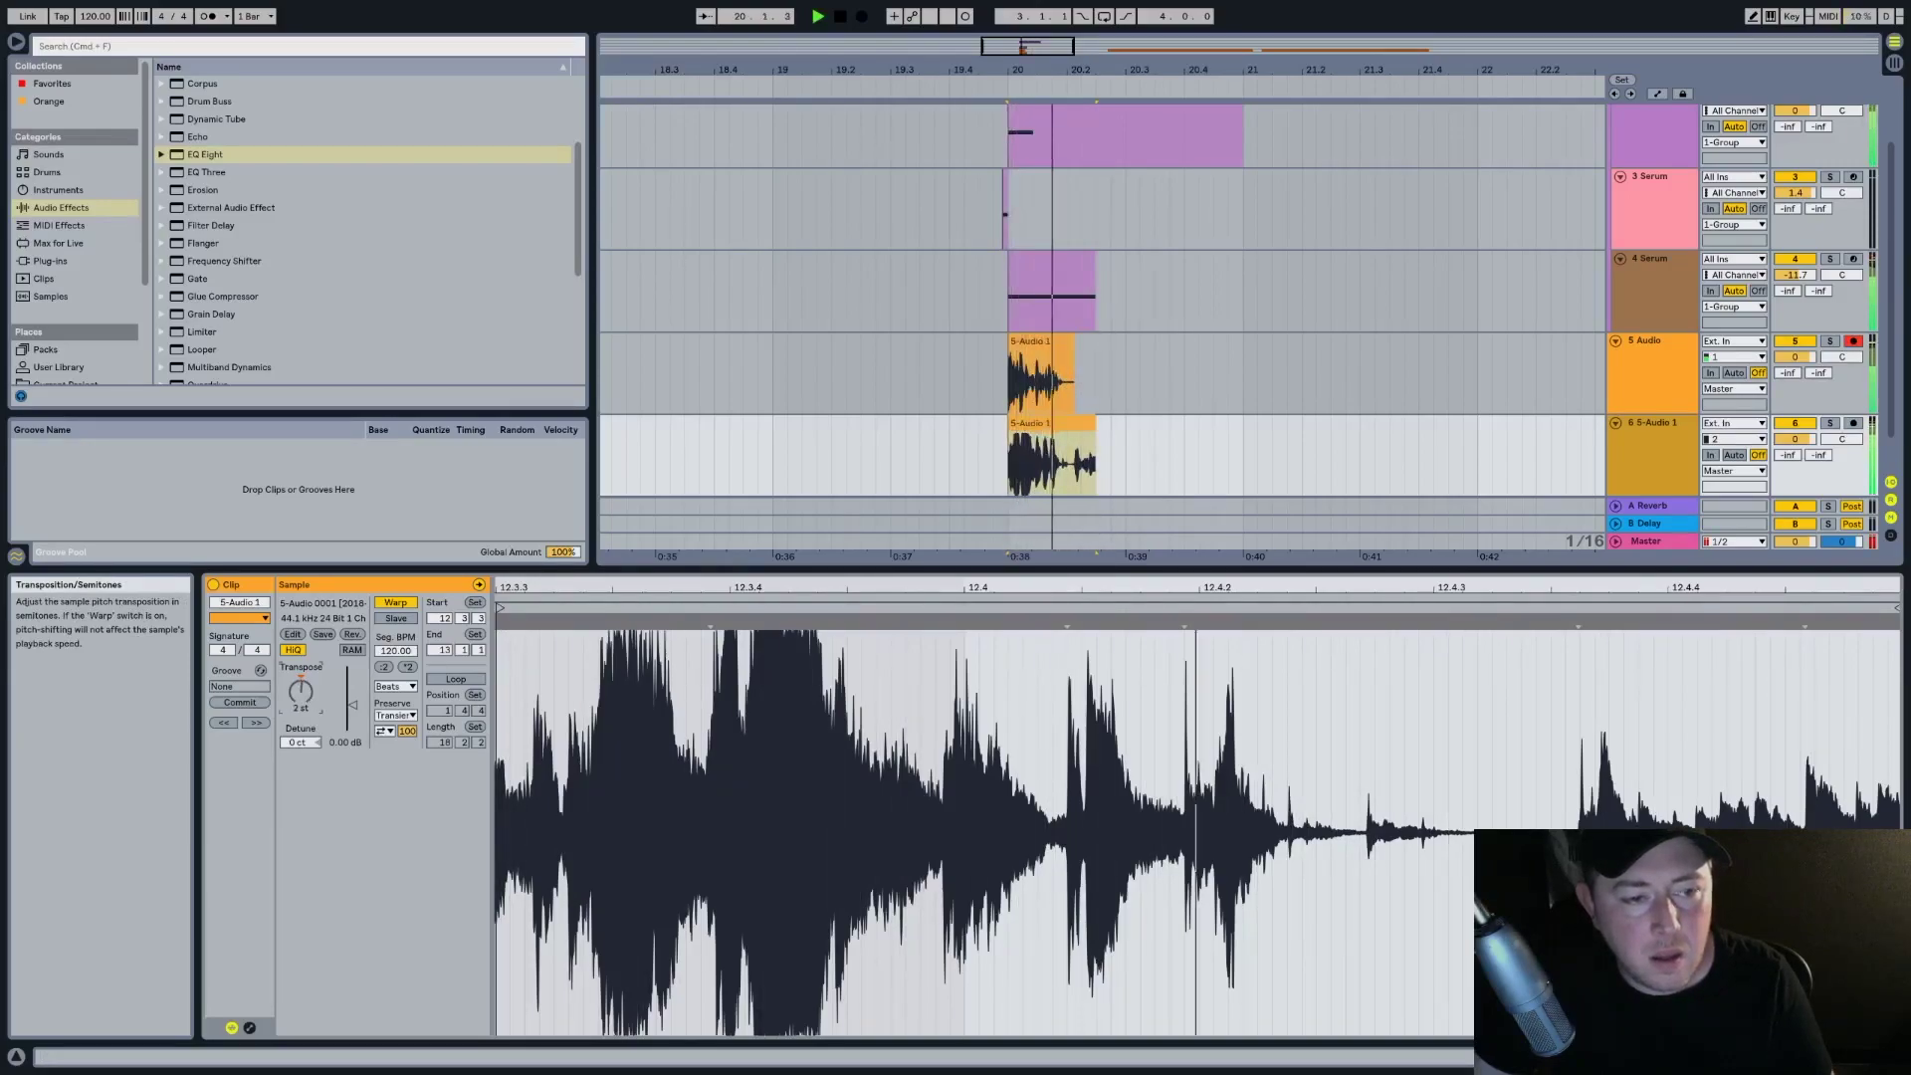
pyautogui.click(977, 450)
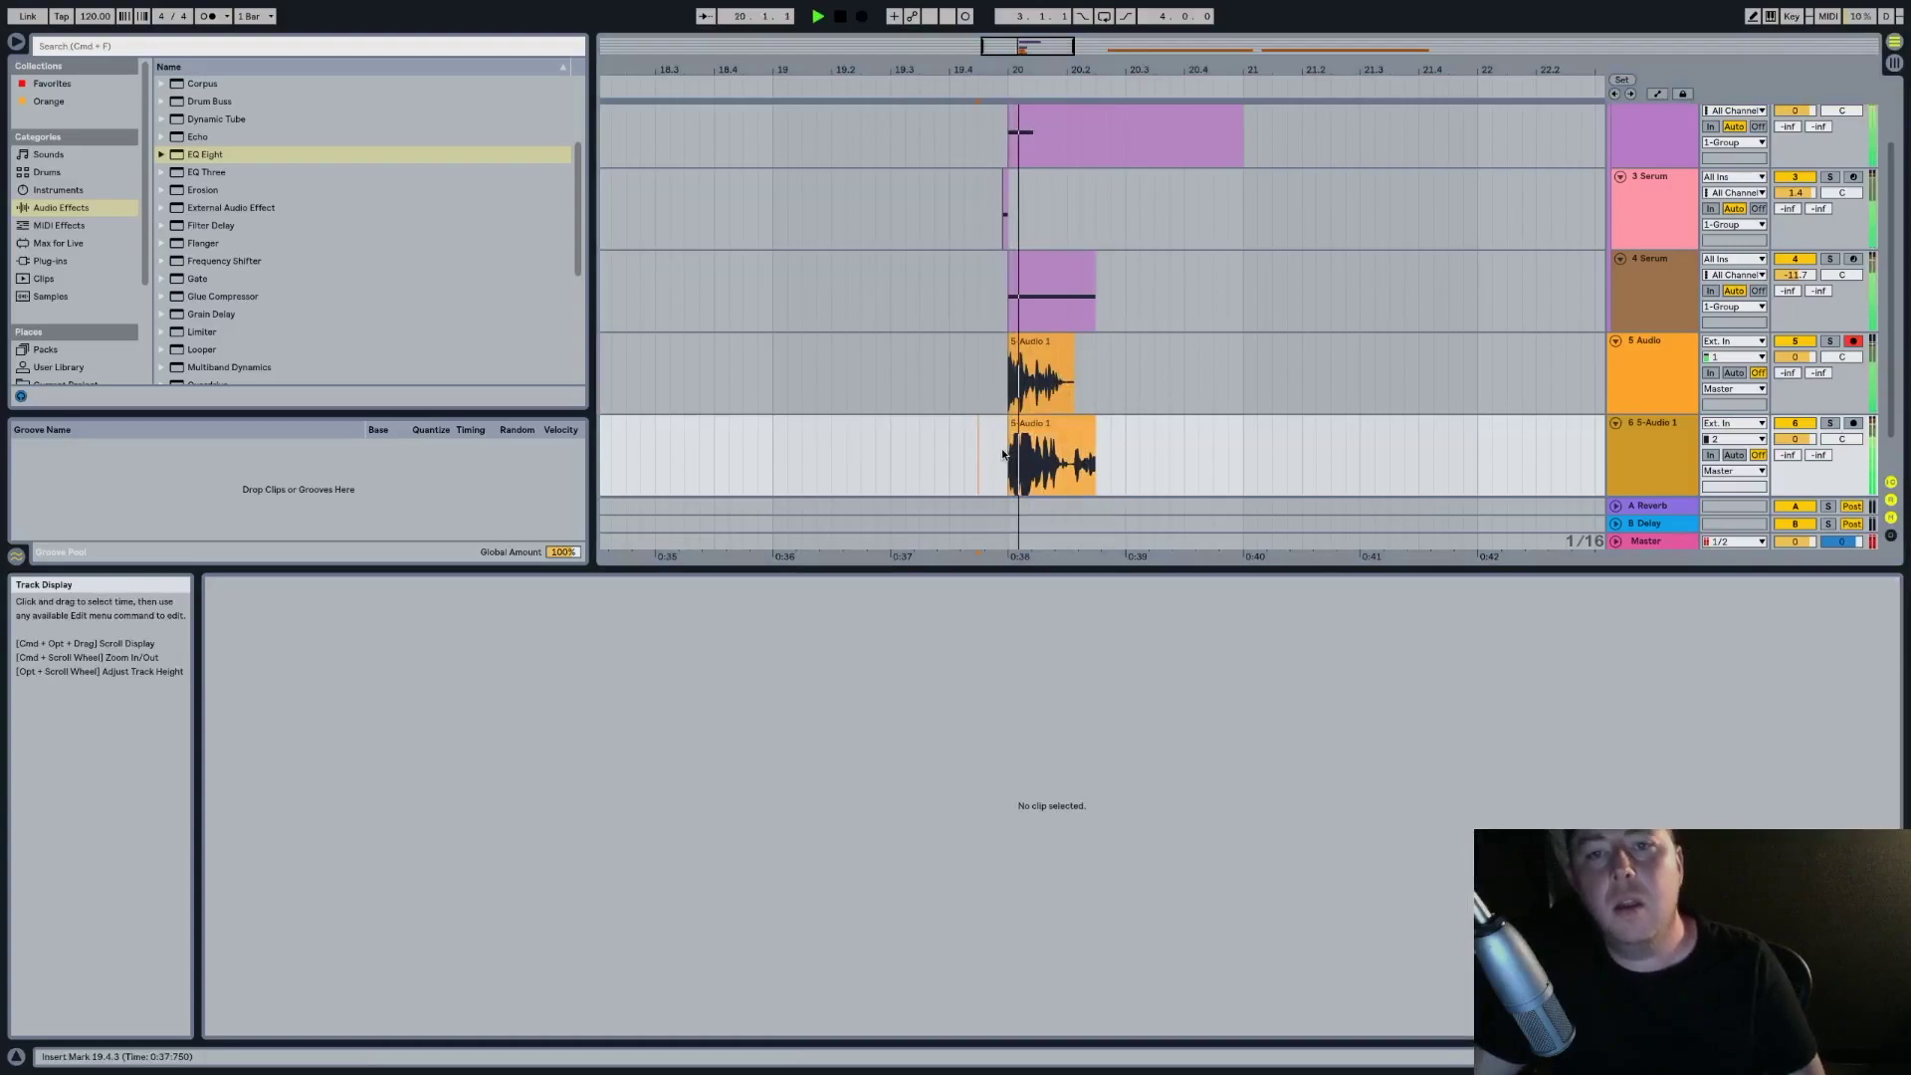
pyautogui.press('space')
pyautogui.press('space')
pyautogui.press('space')
# Move the tail of the second audio track's burst to 19.4.3, ahead of the main hit, and replay the mix
pyautogui.moveTo(1069, 456); pyautogui.dragTo(983, 467)
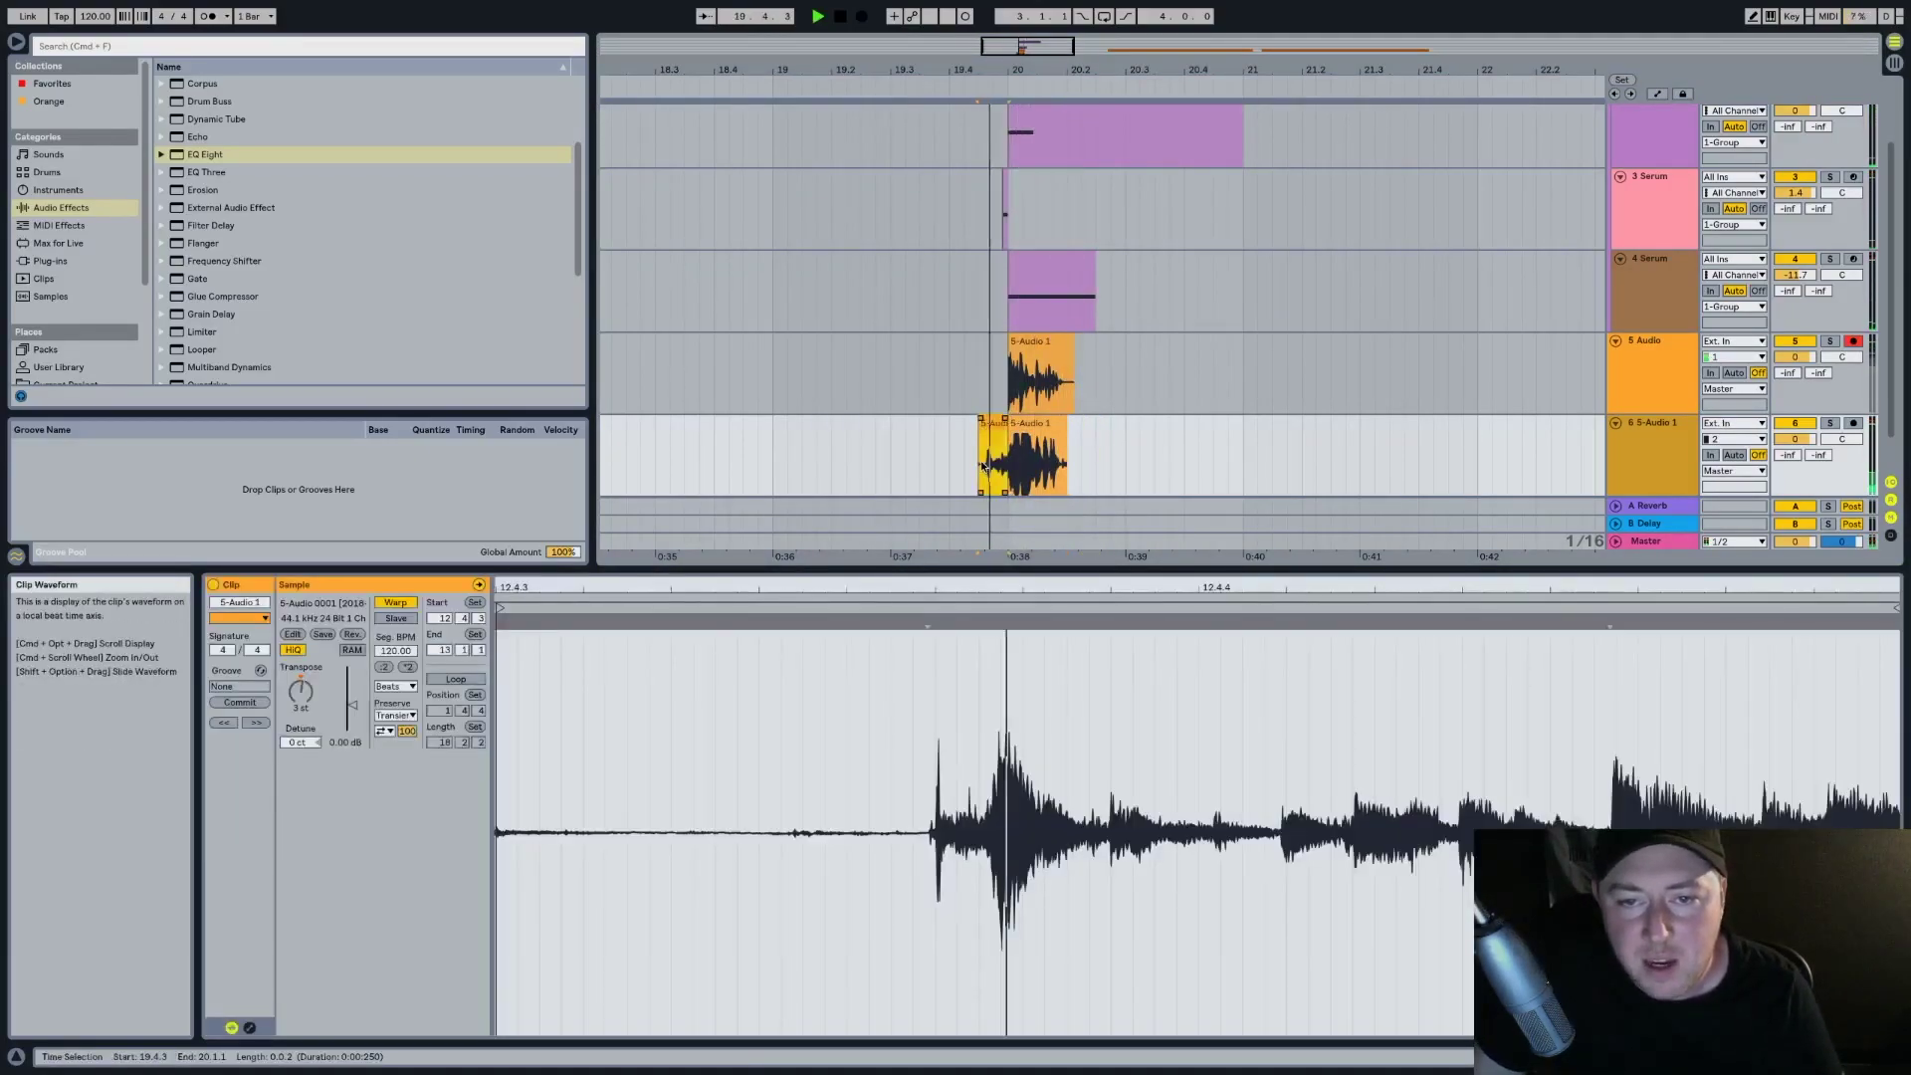
pyautogui.click(936, 463)
pyautogui.press('space')
pyautogui.press('space')
pyautogui.press('space')
# Solo the third Serum layer and move band 3 of its second EQ Eight to about 1.18 kHz at -1.36 dB
pyautogui.moveTo(1116, 70); pyautogui.dragTo(1012, 42)
pyautogui.click(985, 286)
pyautogui.press('space')
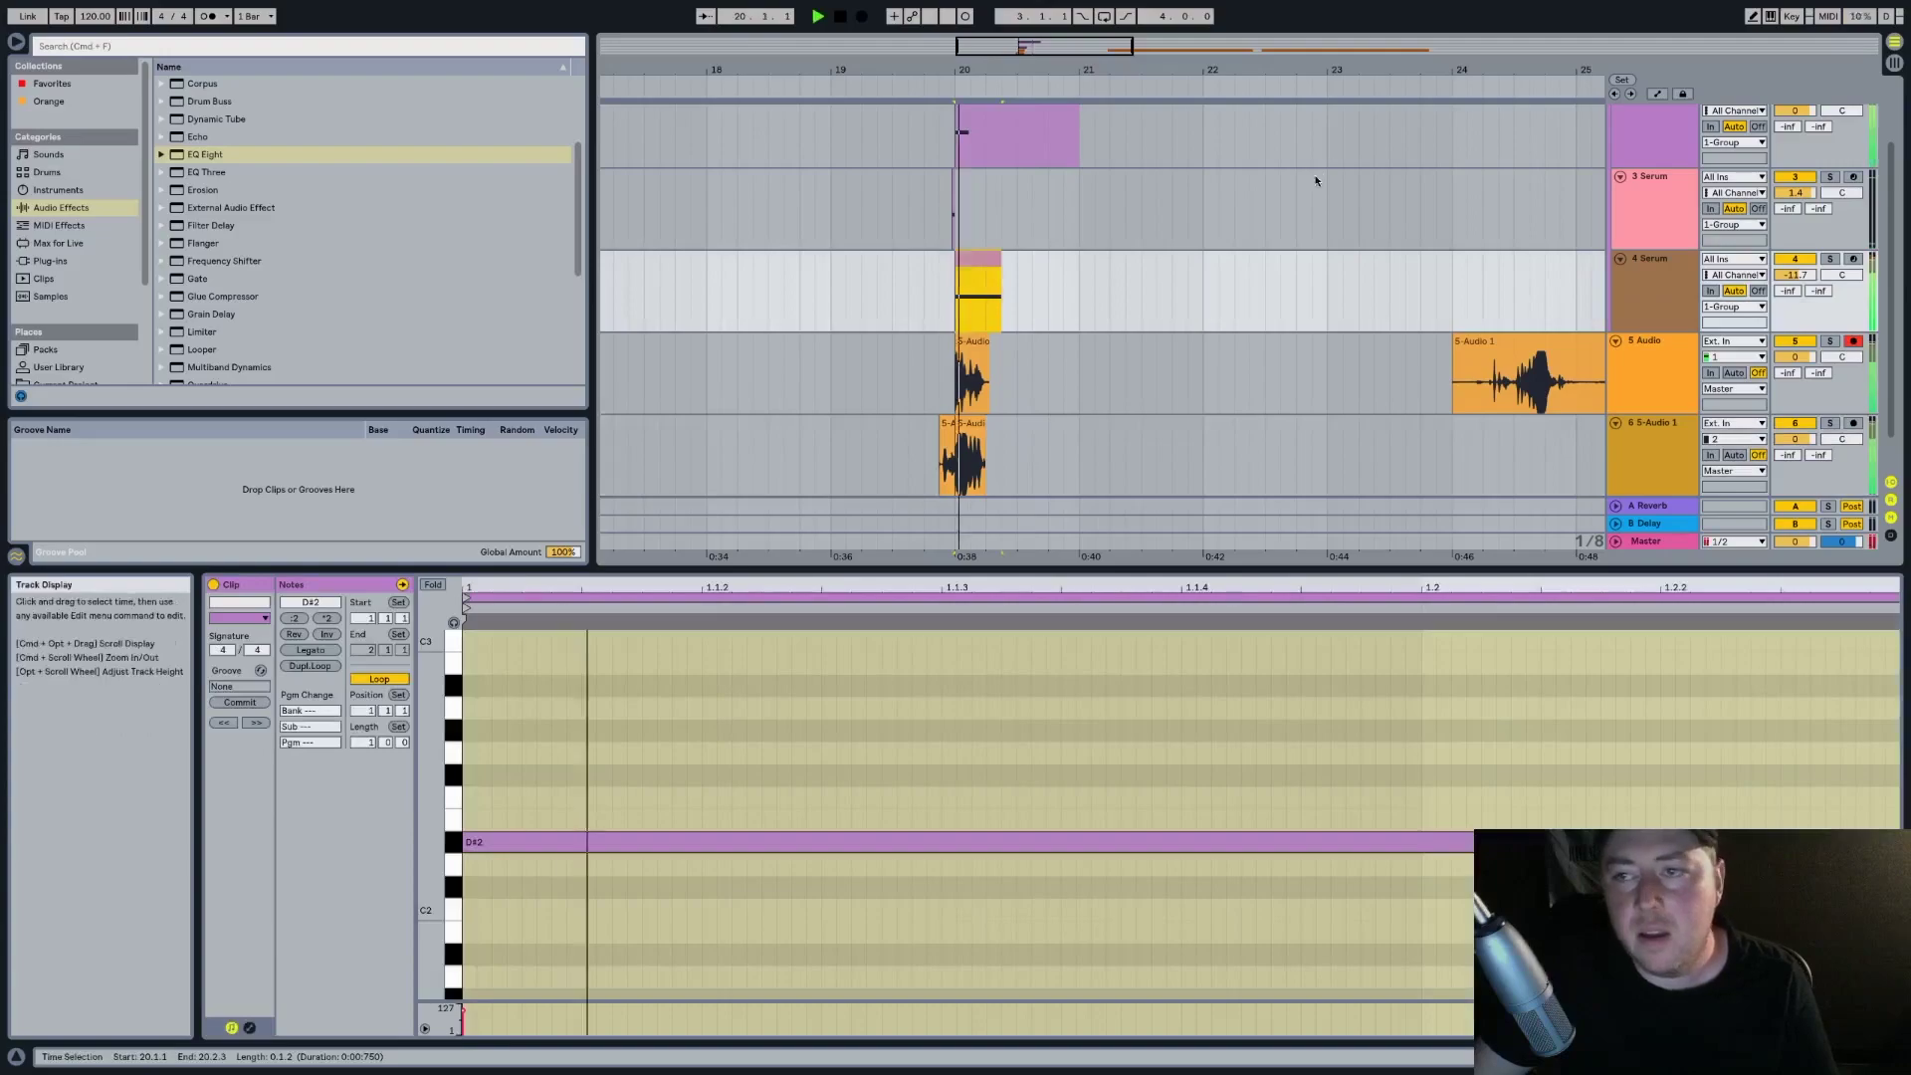
pyautogui.press('space')
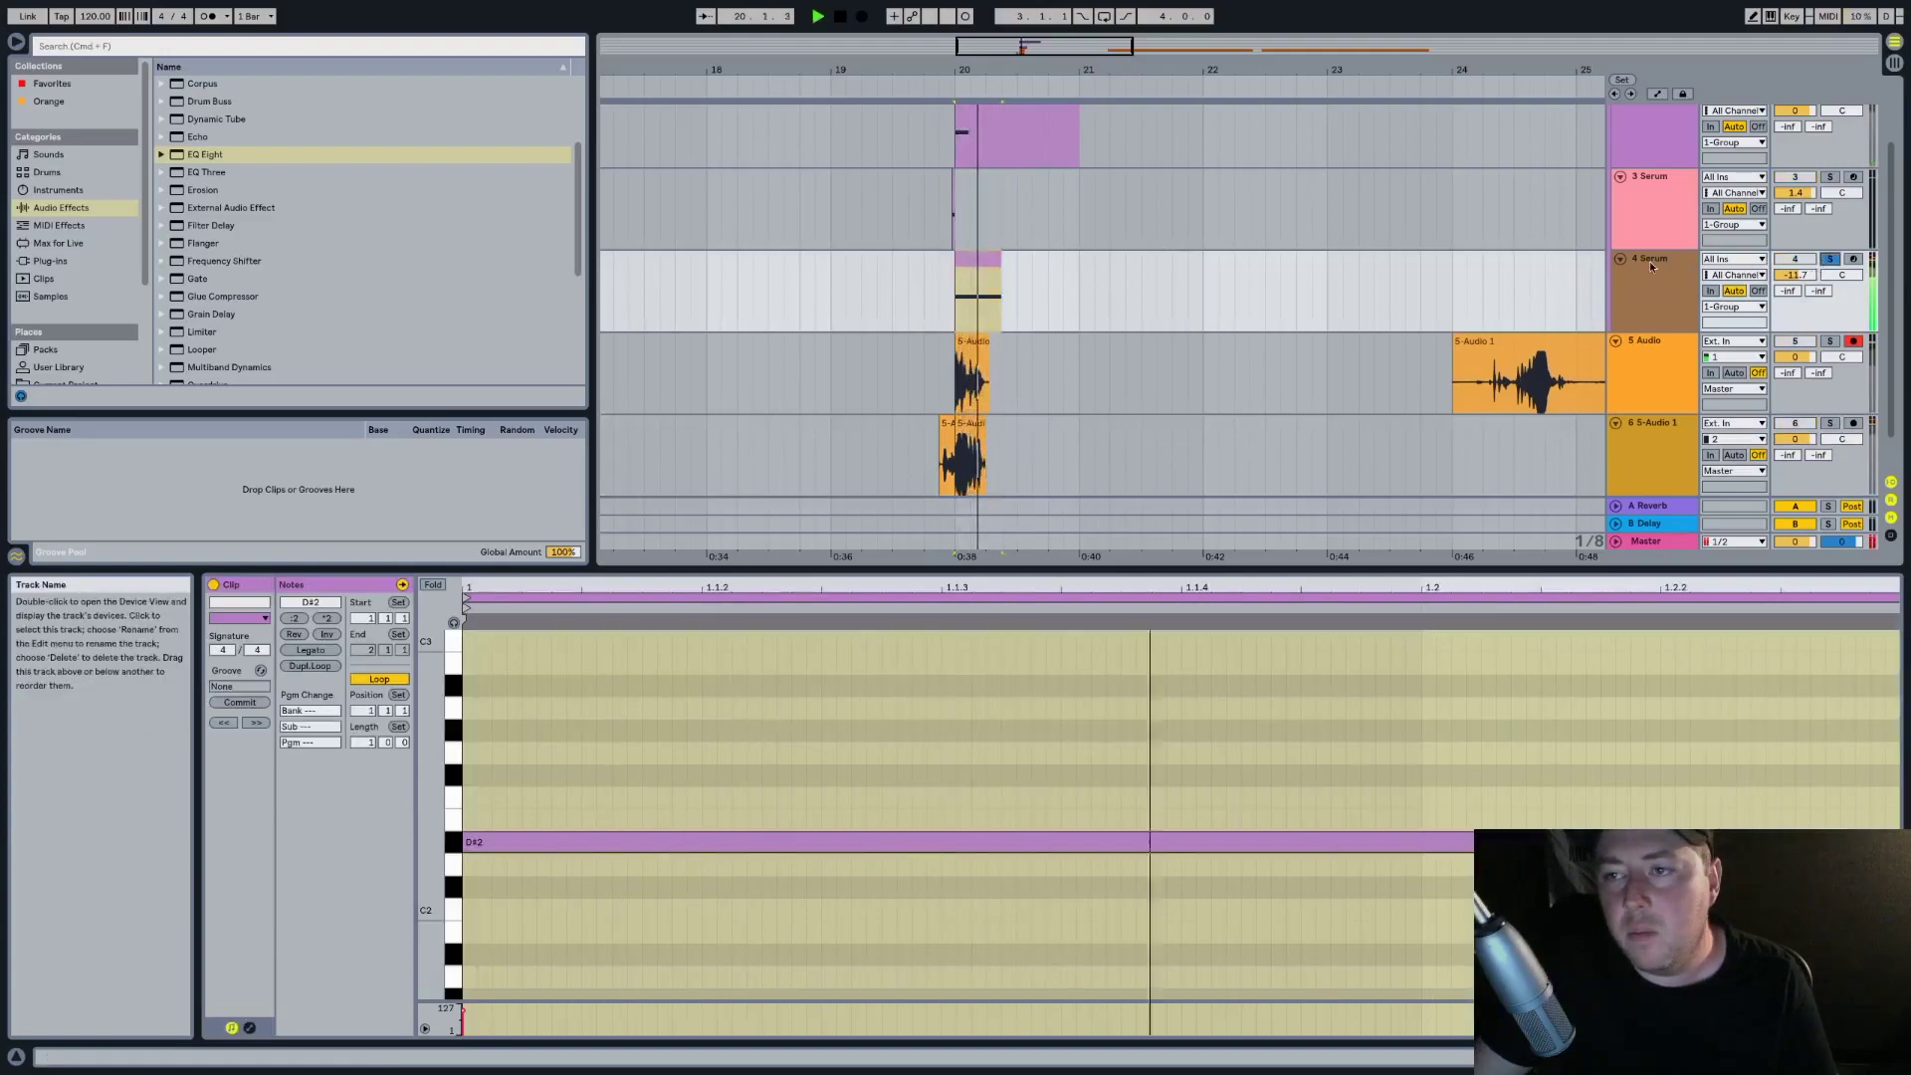
pyautogui.click(1650, 261)
pyautogui.moveTo(1240, 942)
pyautogui.mouseDown()
pyautogui.moveTo(1245, 909)
pyautogui.moveTo(1250, 943)
pyautogui.mouseUp()
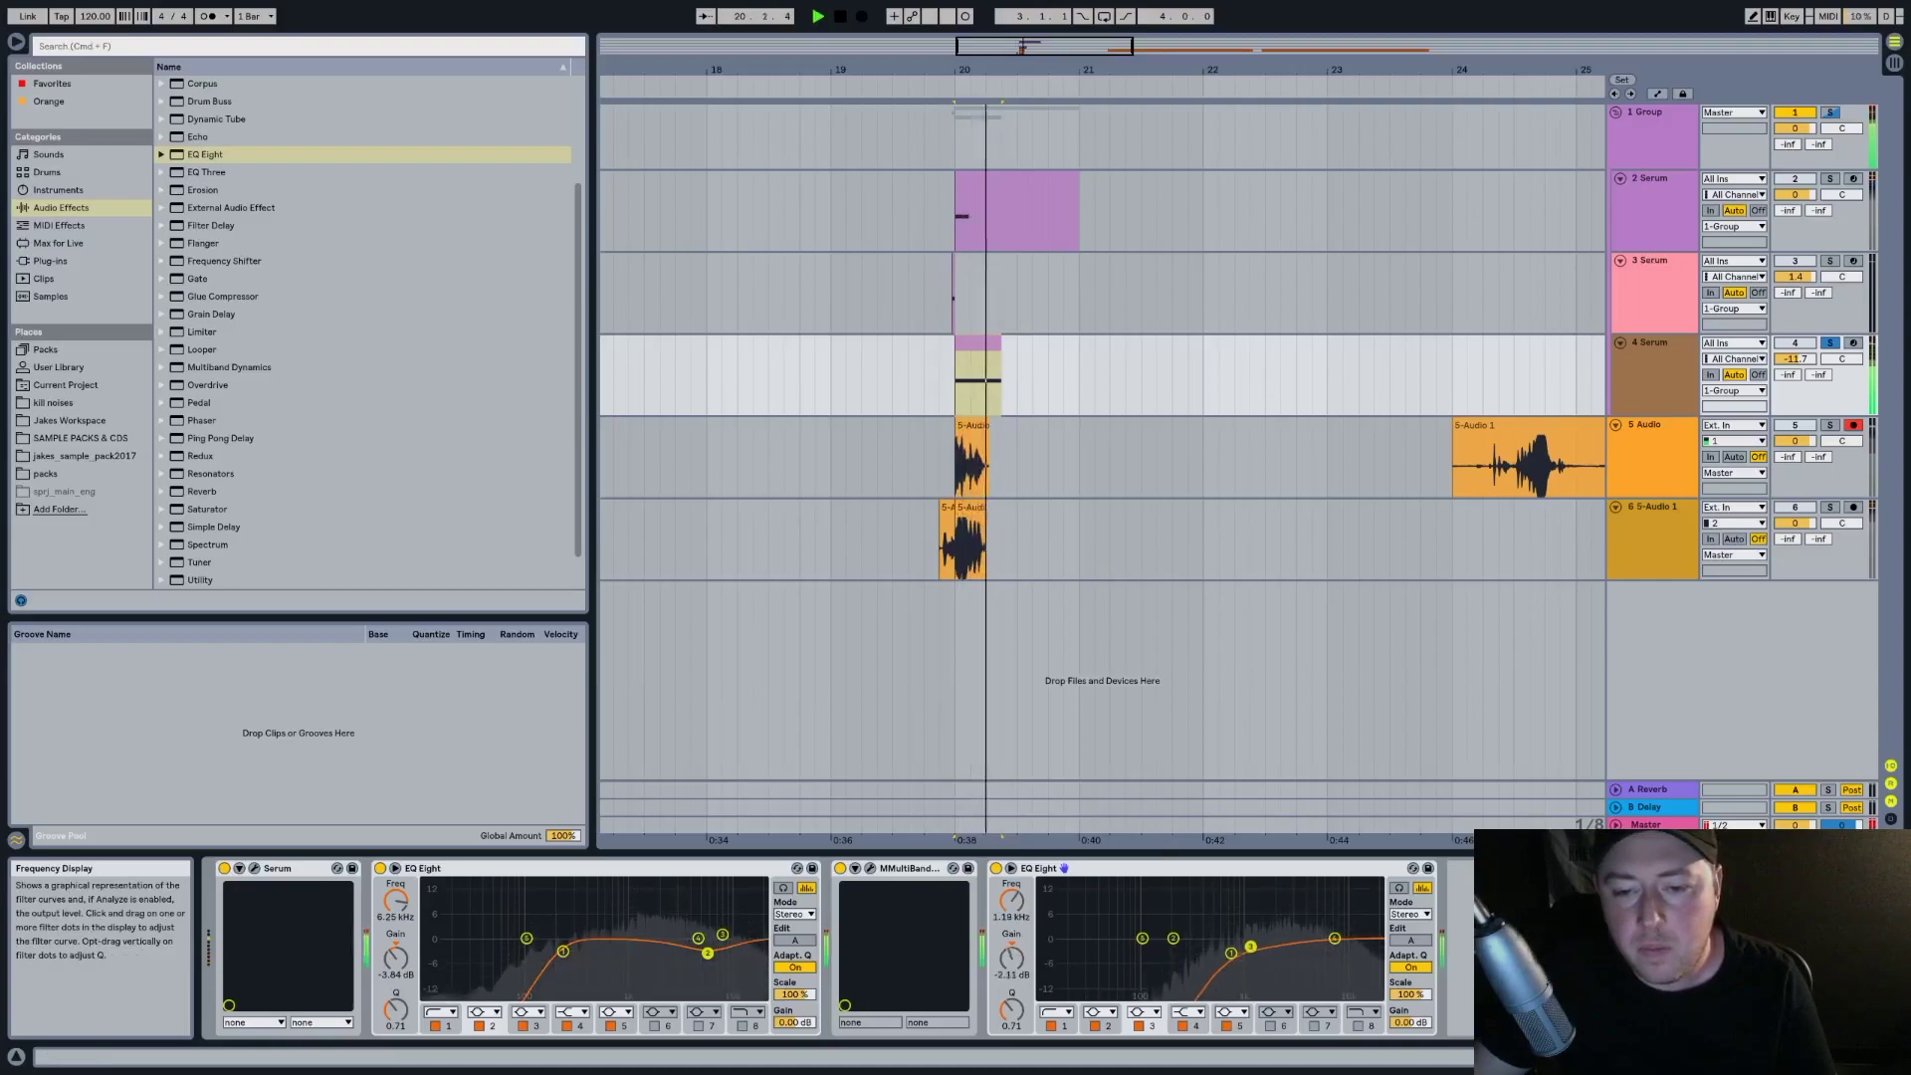
# Open the third layer's Serum, set LFO 1's rate to 1.1 Hz, and replay the soloed layer
pyautogui.click(254, 869)
pyautogui.click(691, 577)
pyautogui.click(808, 577)
pyautogui.click(719, 579)
pyautogui.press('space')
pyautogui.moveTo(933, 824); pyautogui.dragTo(933, 848)
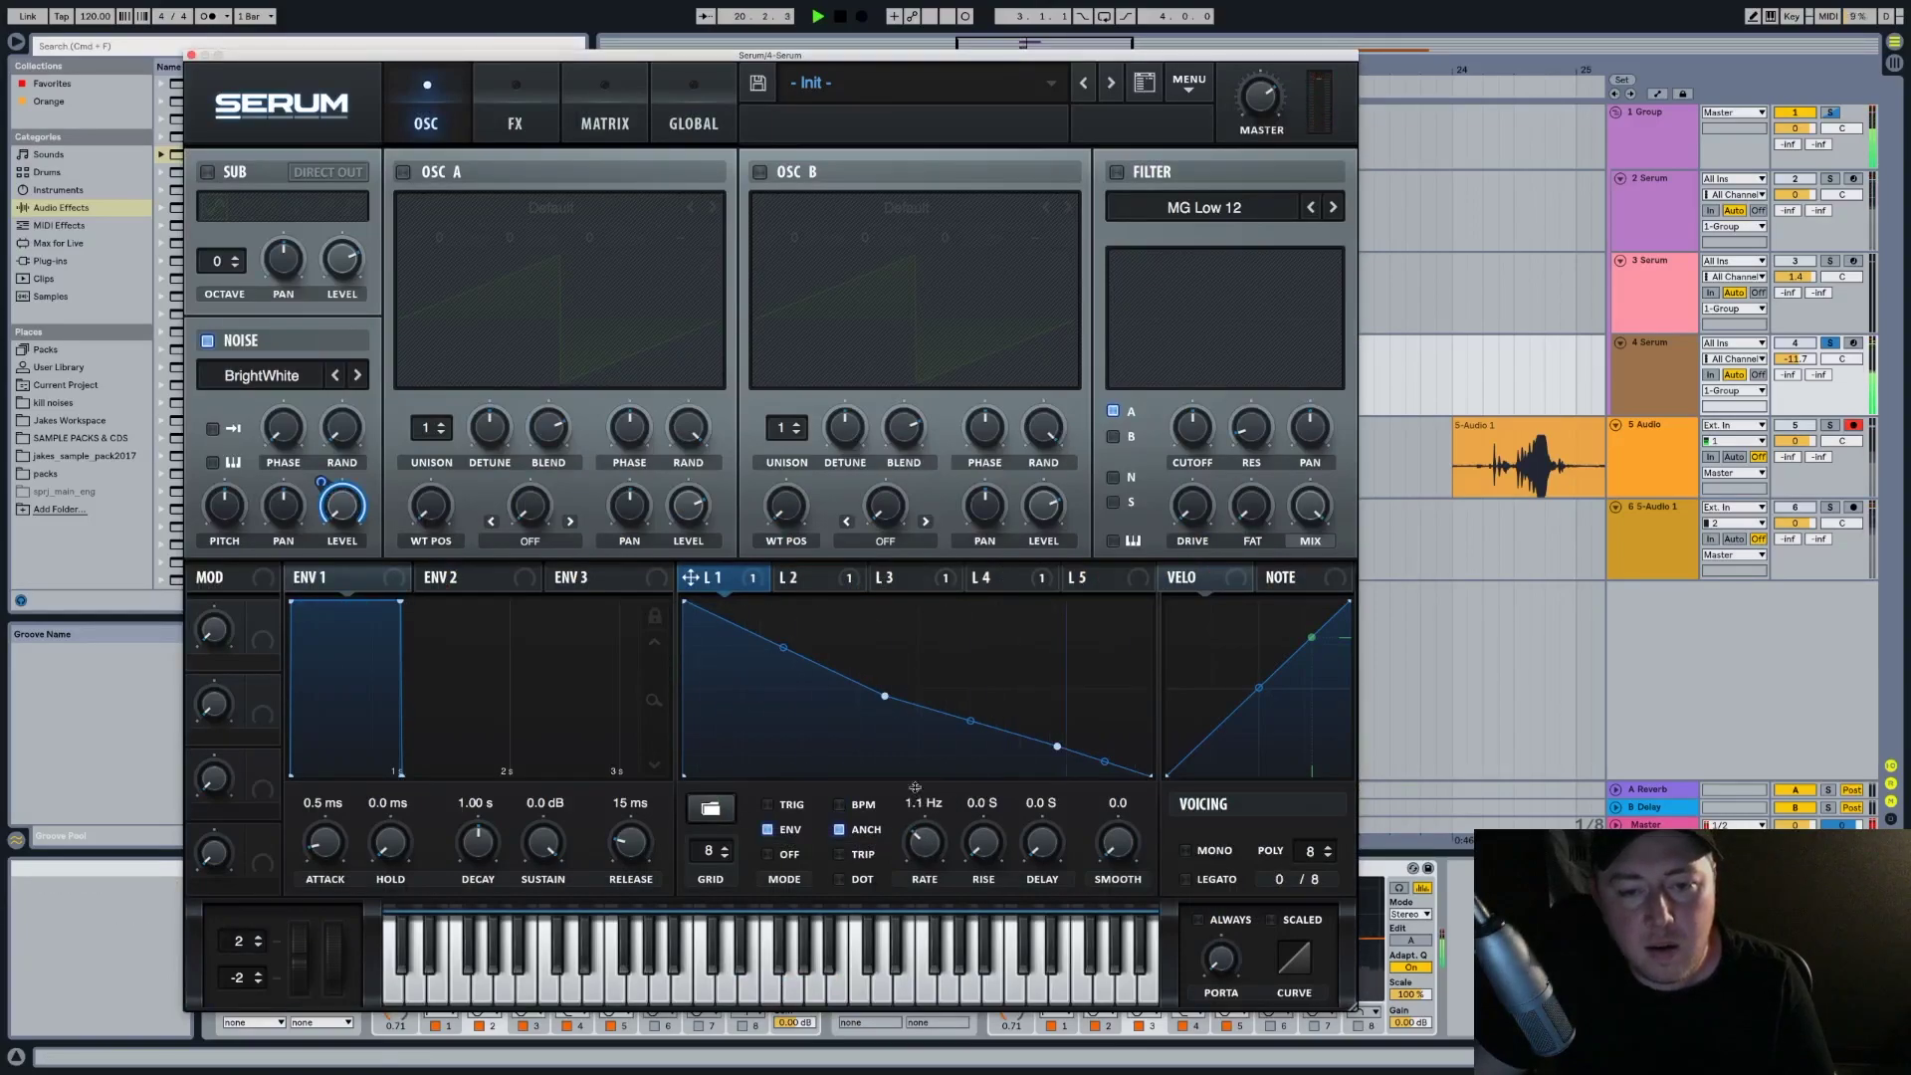
pyautogui.press('space')
# Adjust the low band of Serum's EQ effect with its Q at 19%, replay the layer, and close the plug-in window
pyautogui.click(514, 111)
pyautogui.press('space')
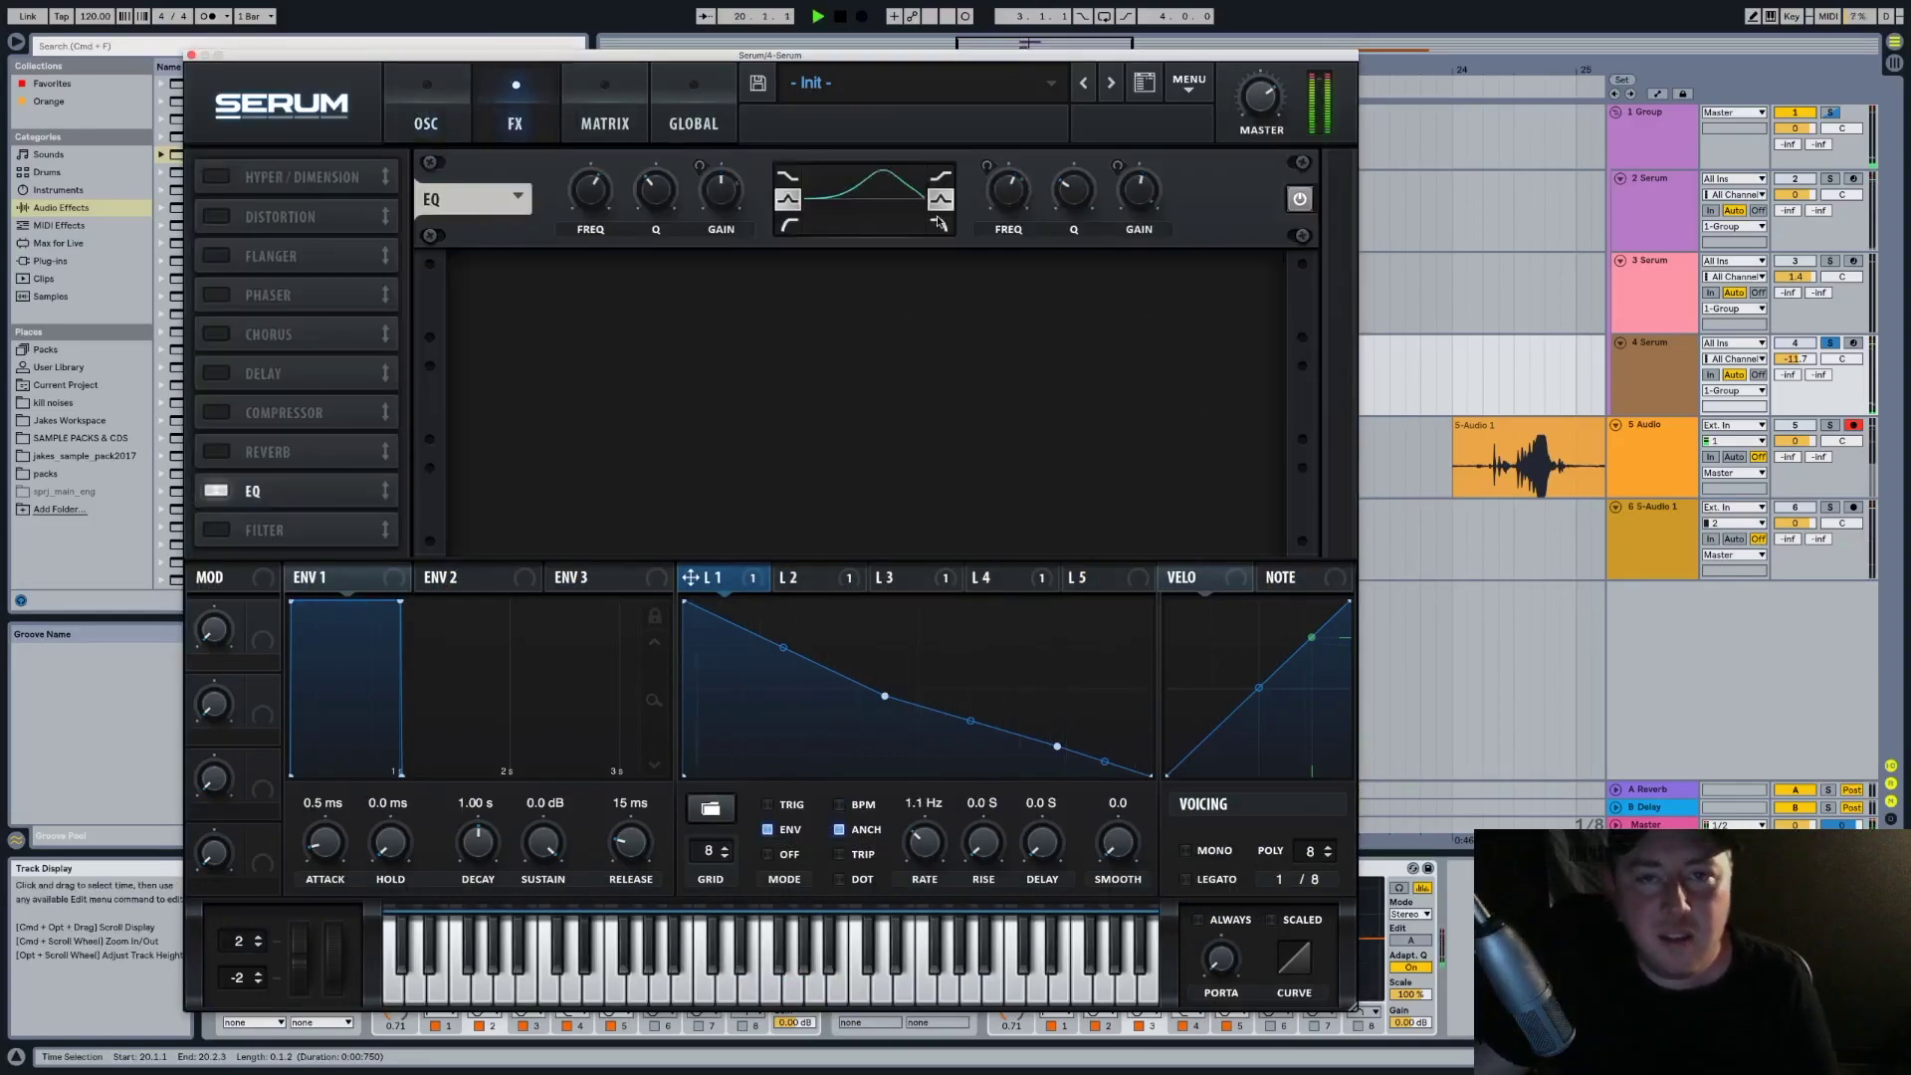
pyautogui.moveTo(594, 203); pyautogui.dragTo(658, 215)
pyautogui.press('space')
pyautogui.press('space')
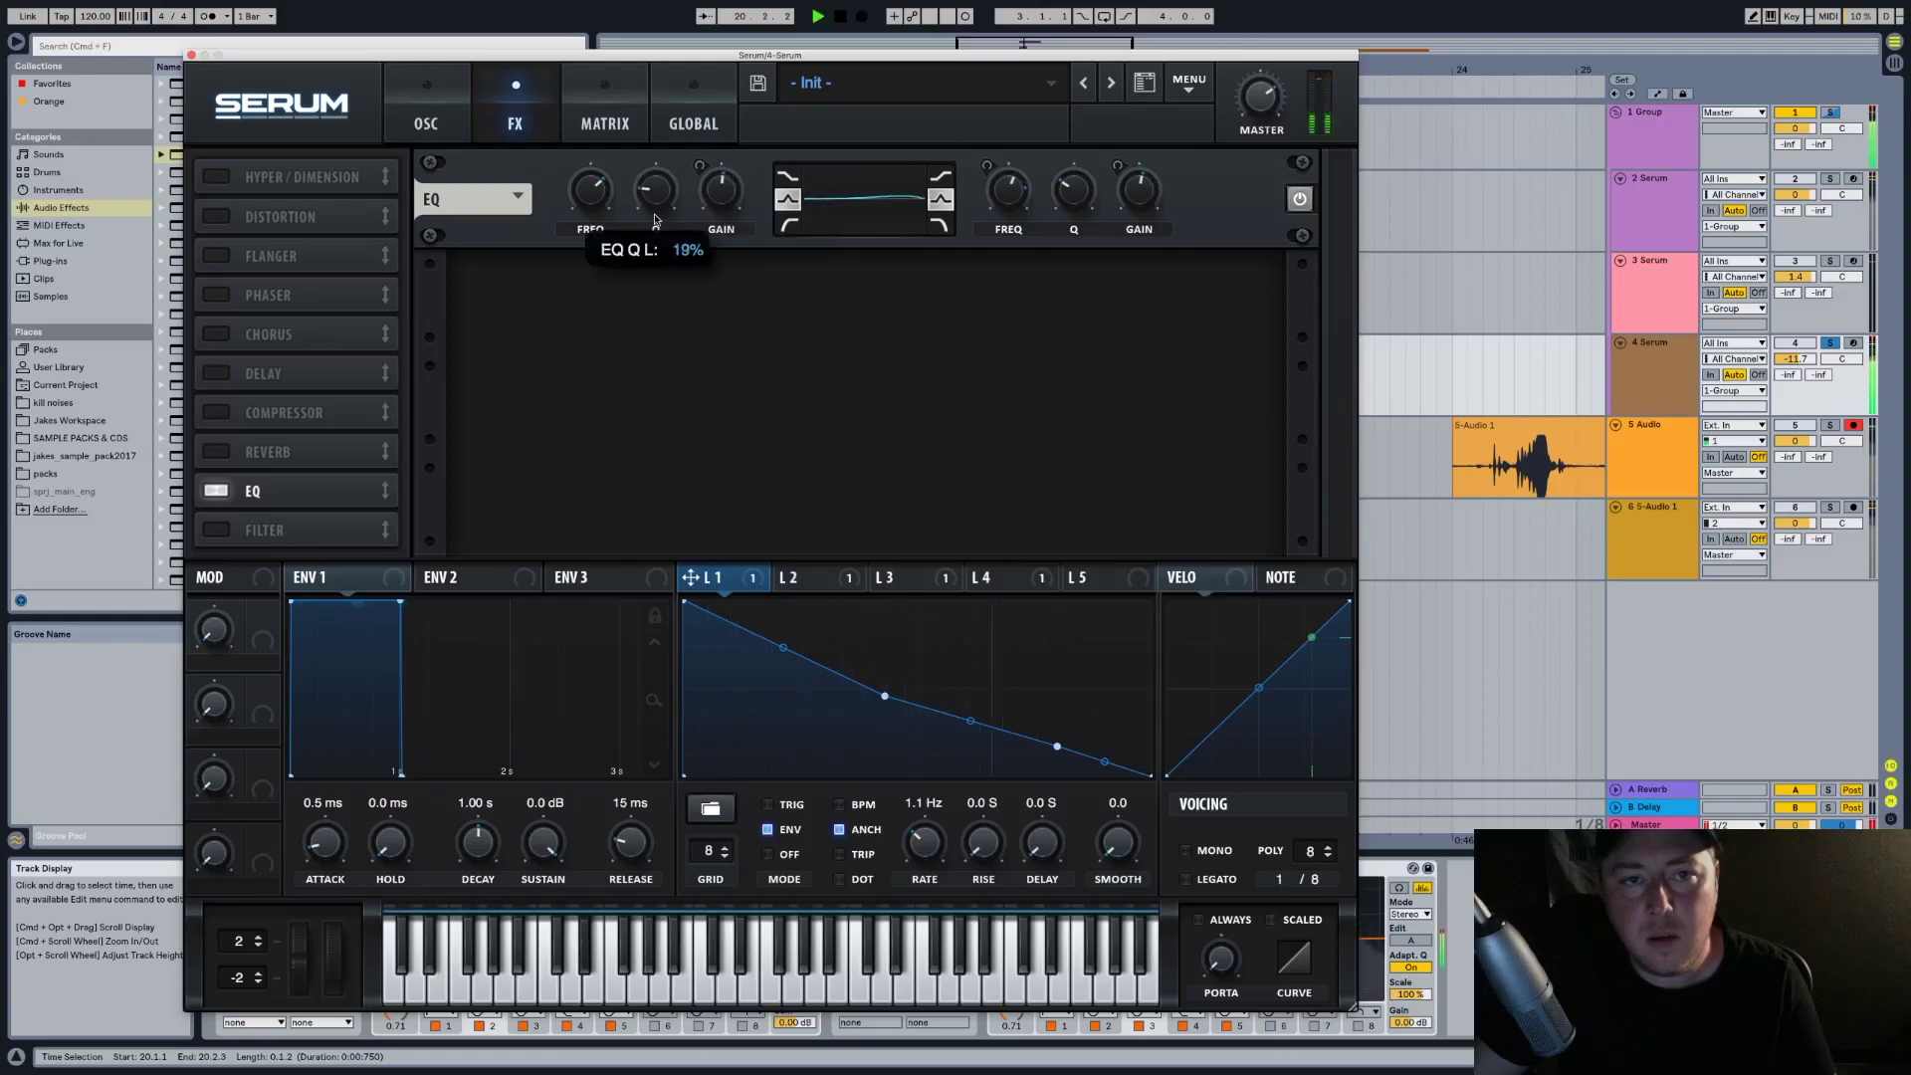
pyautogui.click(191, 55)
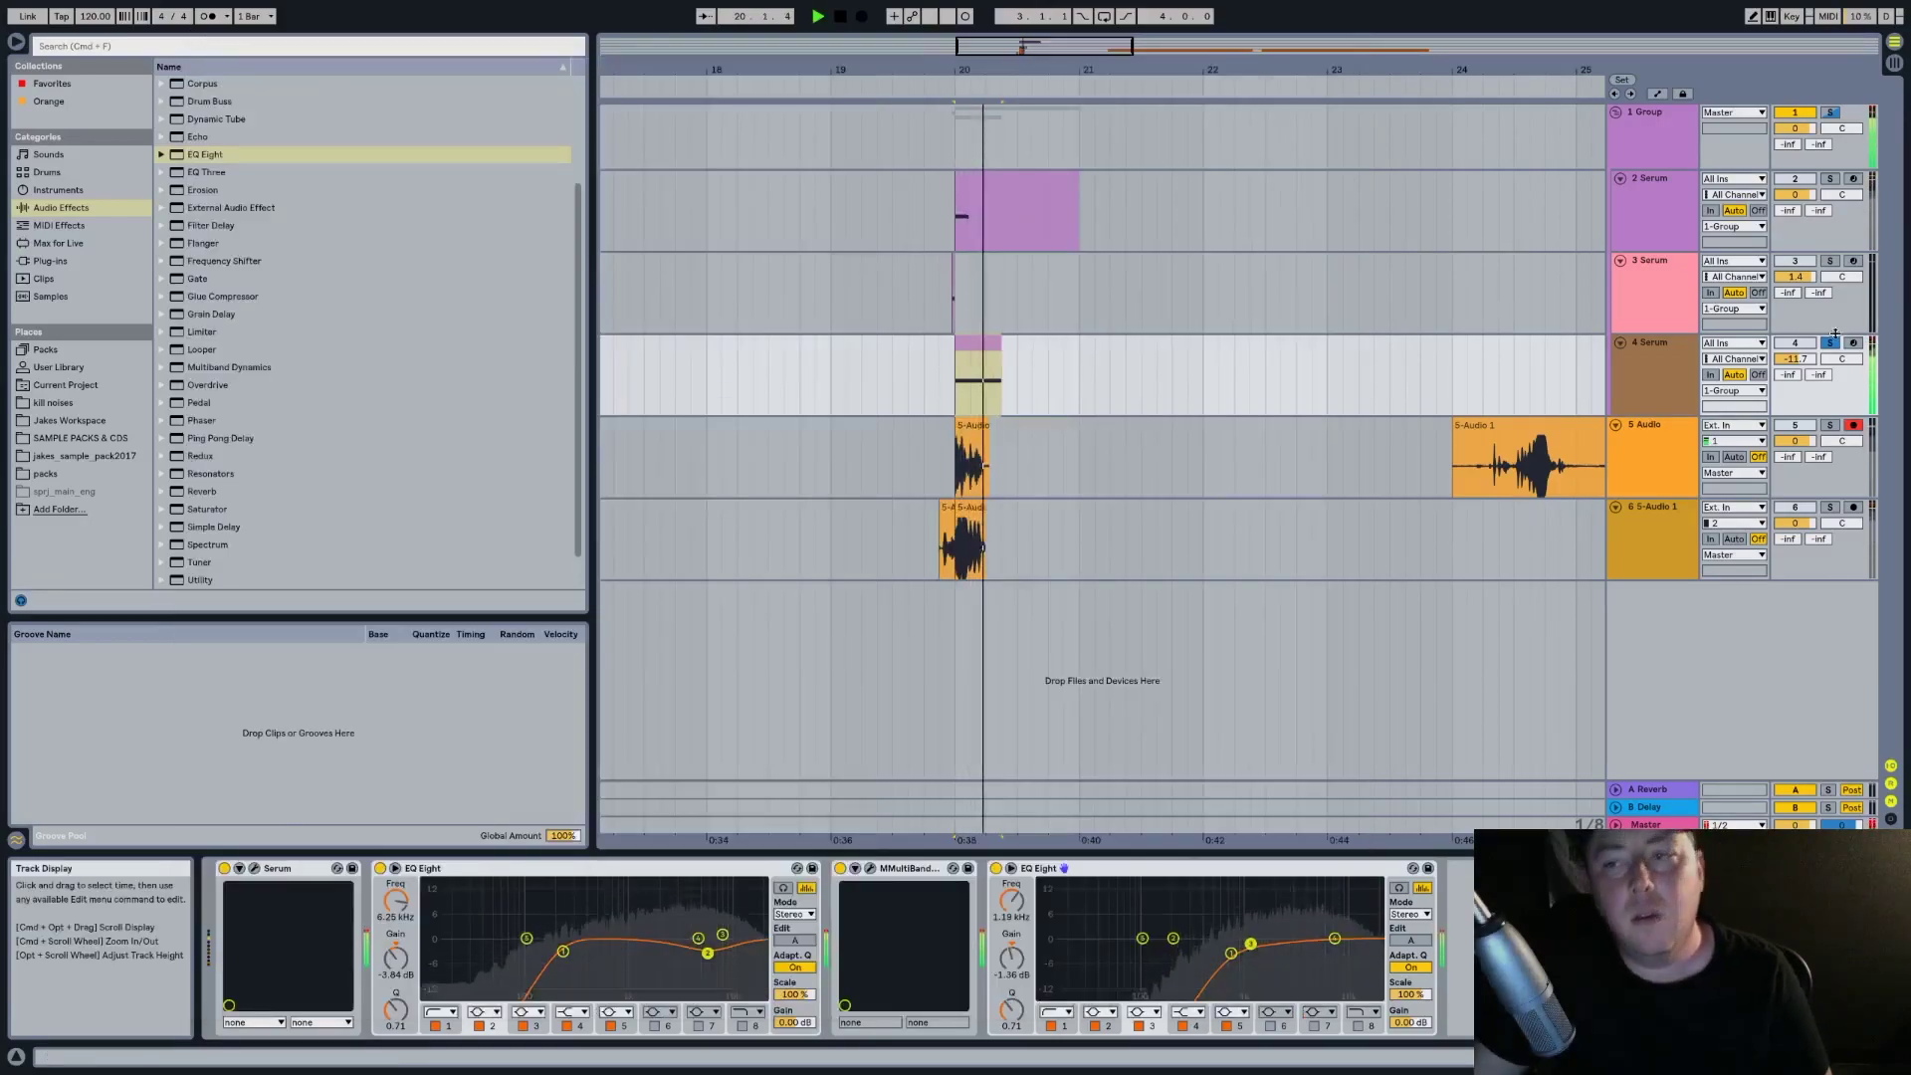
# Unsolo the third Serum layer, set its track volume to -13.6 dB, and select the first Serum layer's clip
pyautogui.click(1829, 343)
pyautogui.click(933, 375)
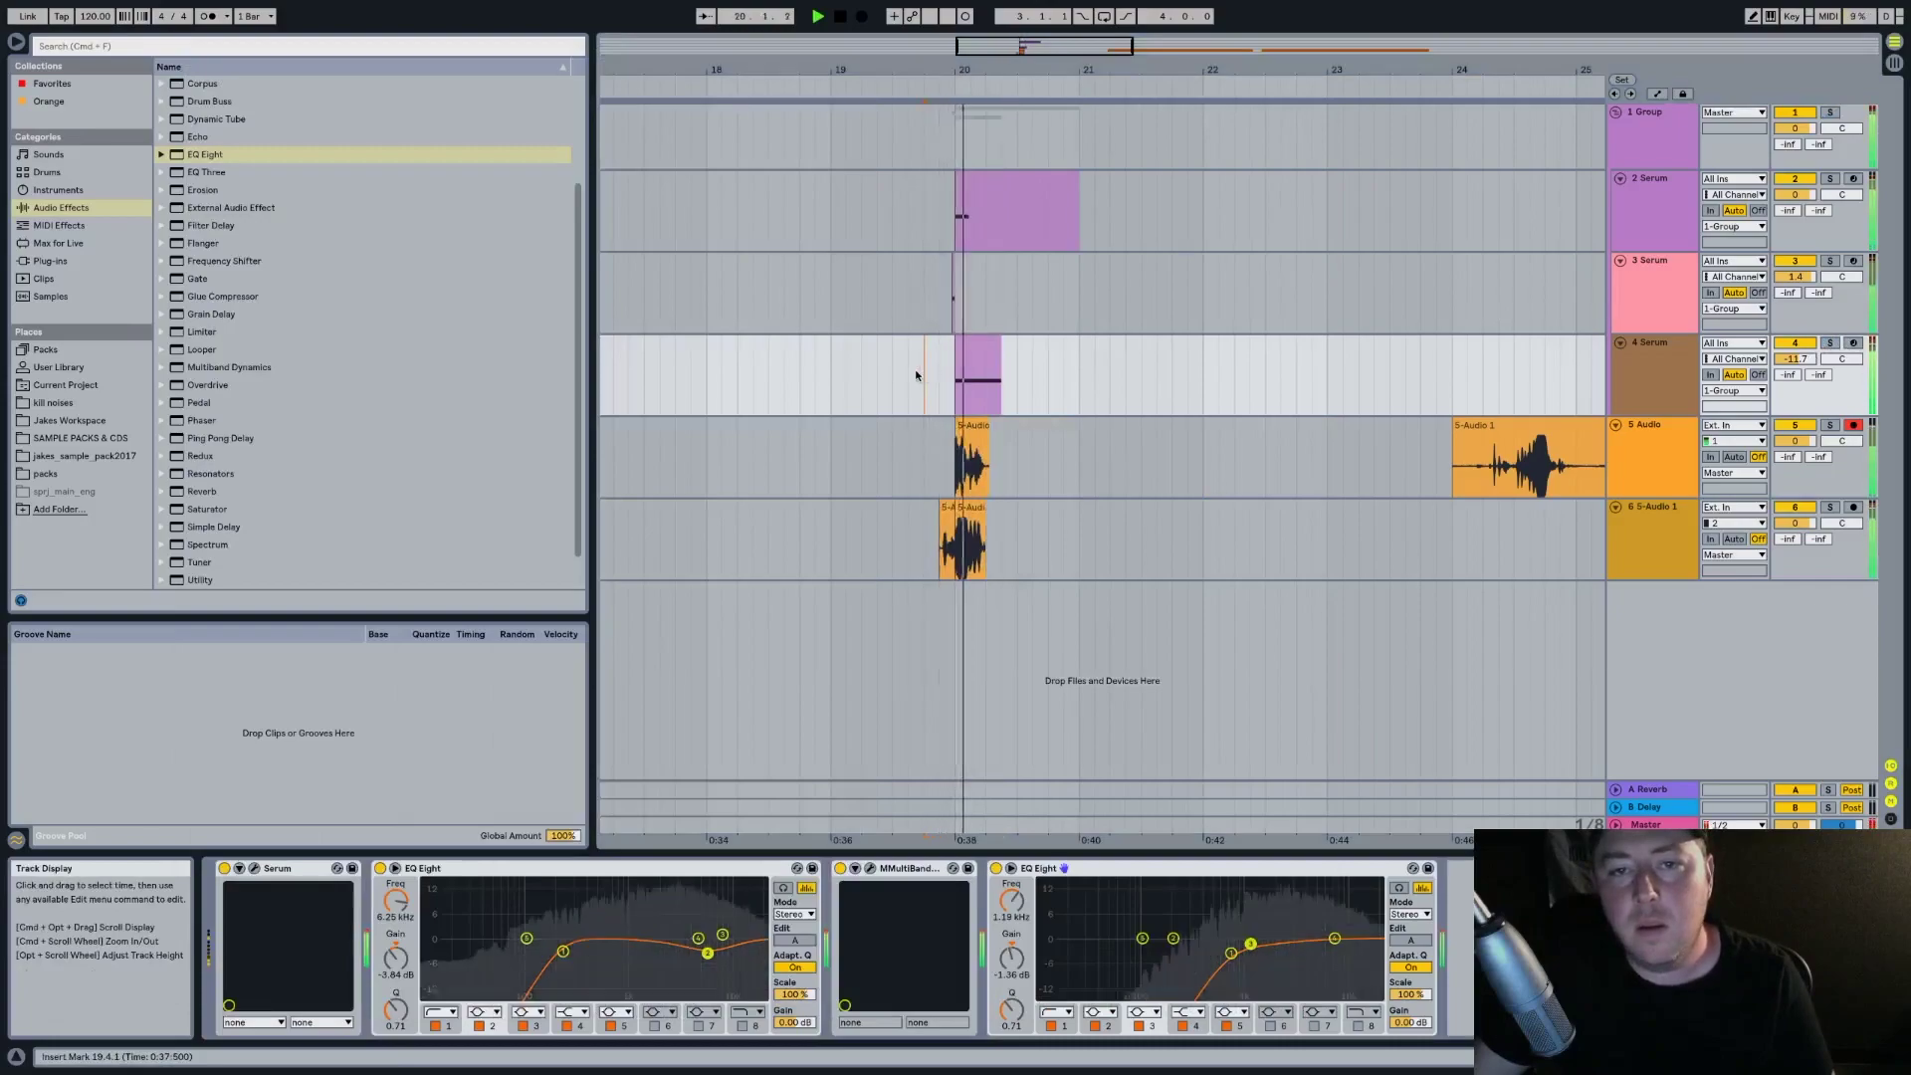
pyautogui.moveTo(1796, 358); pyautogui.dragTo(1795, 377)
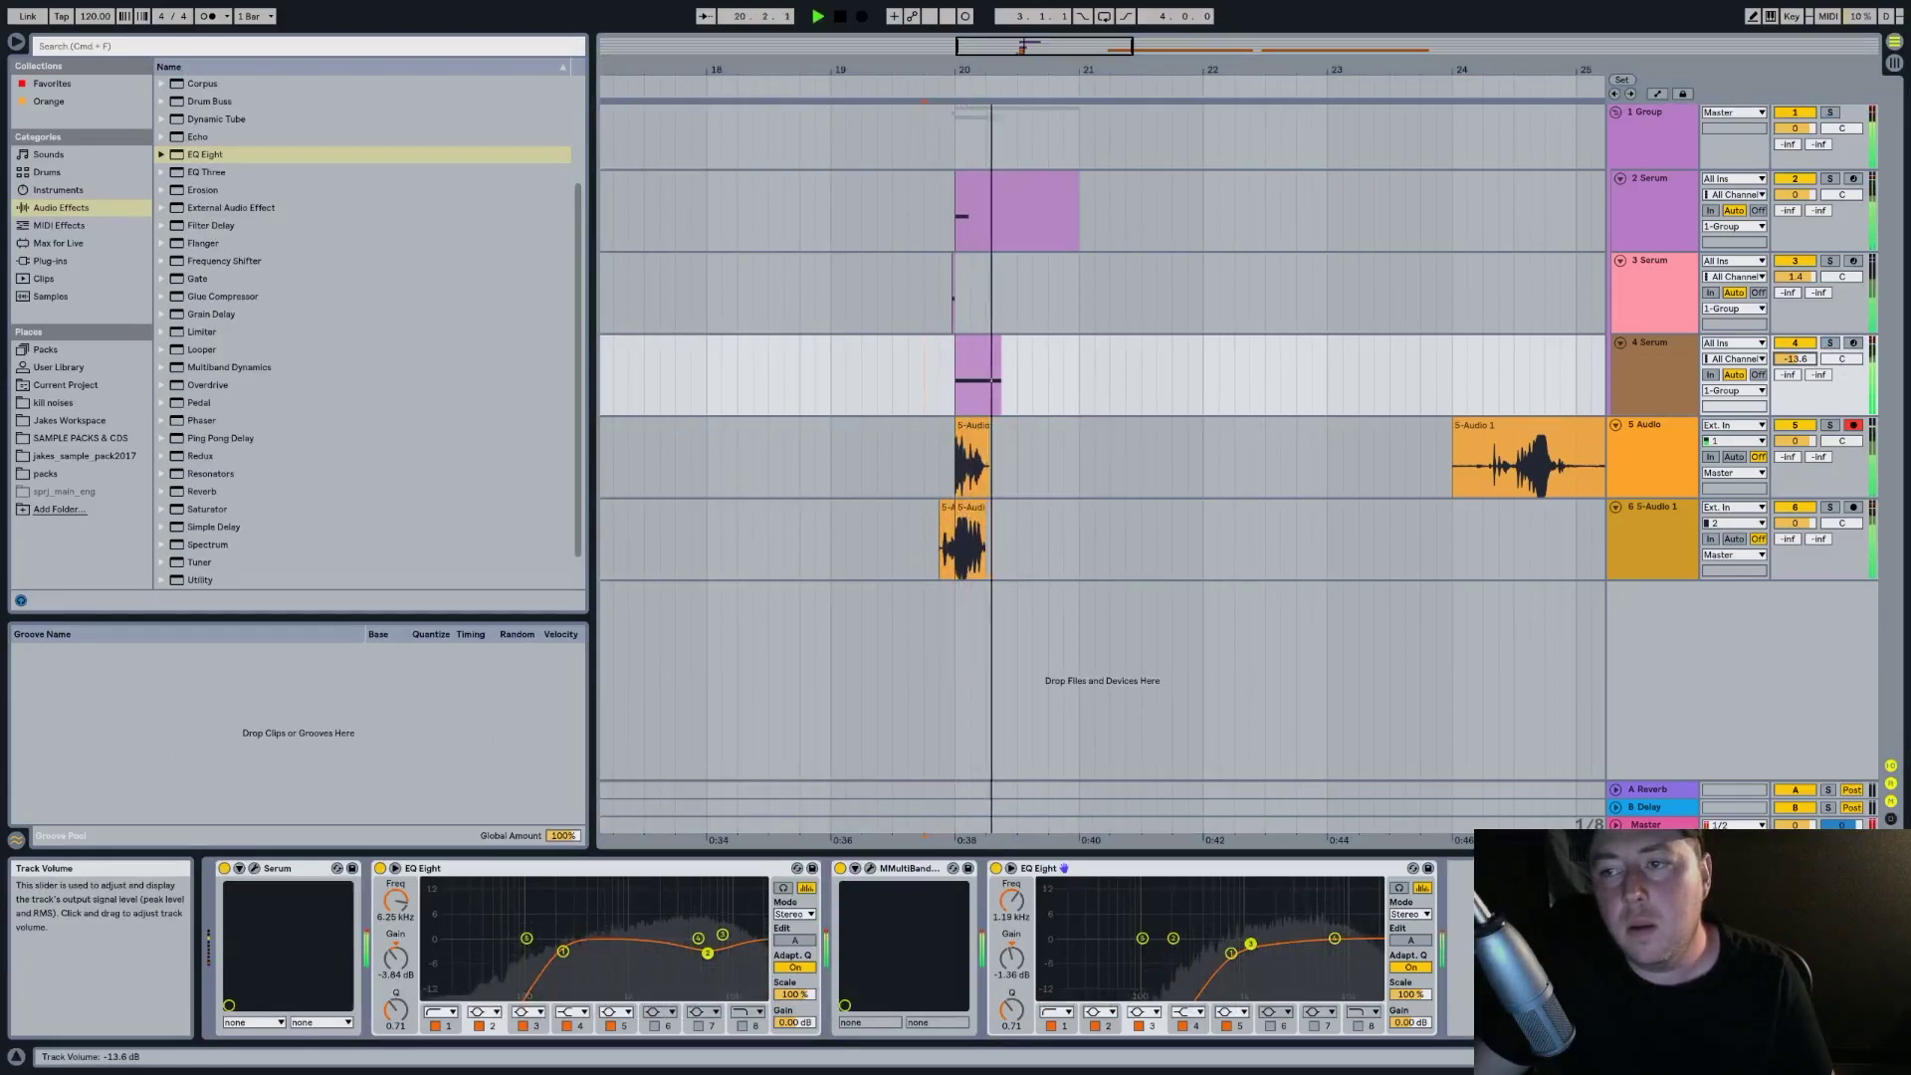
pyautogui.press('space')
pyautogui.click(977, 182)
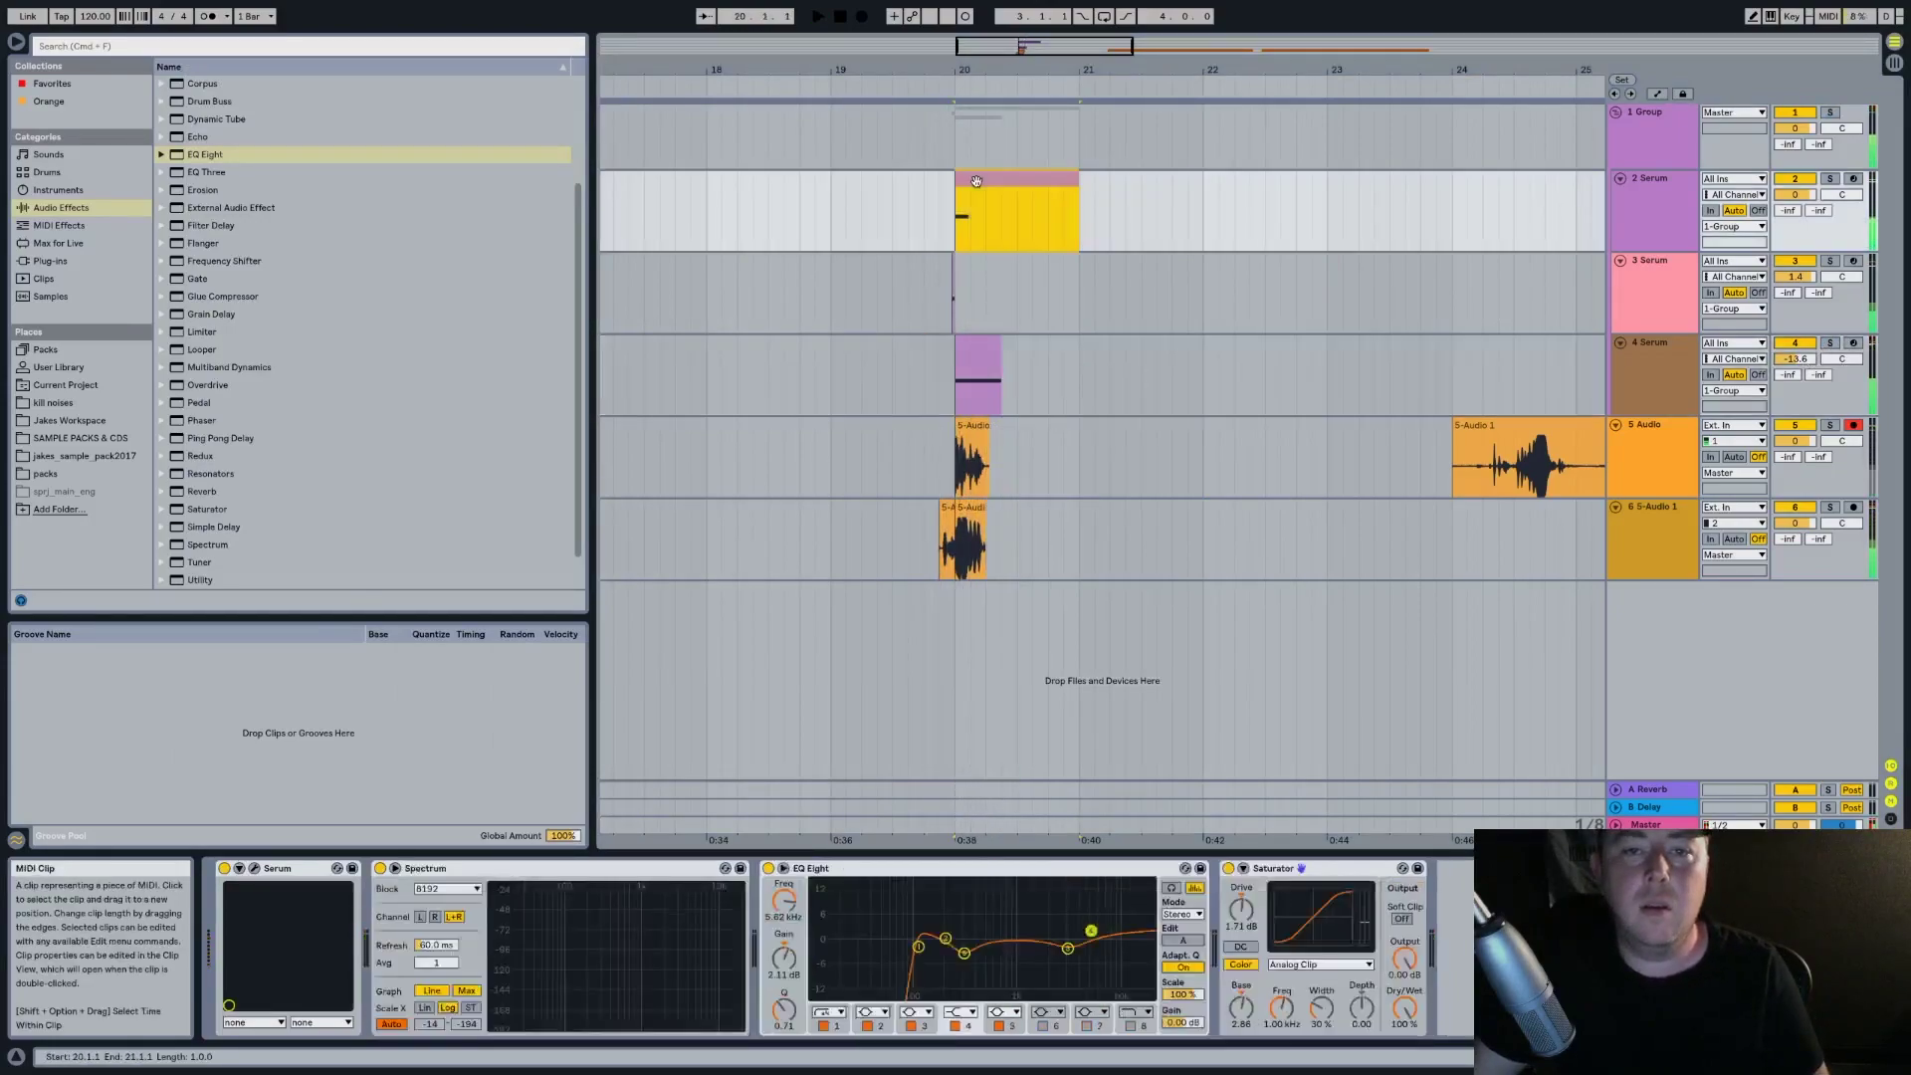
# Lengthen the note in the first Serum layer's clip to 0.0.3 and replay the layers
pyautogui.doubleClick(976, 181)
pyautogui.moveTo(634, 682); pyautogui.dragTo(796, 714)
pyautogui.press('space')
pyautogui.click(953, 315)
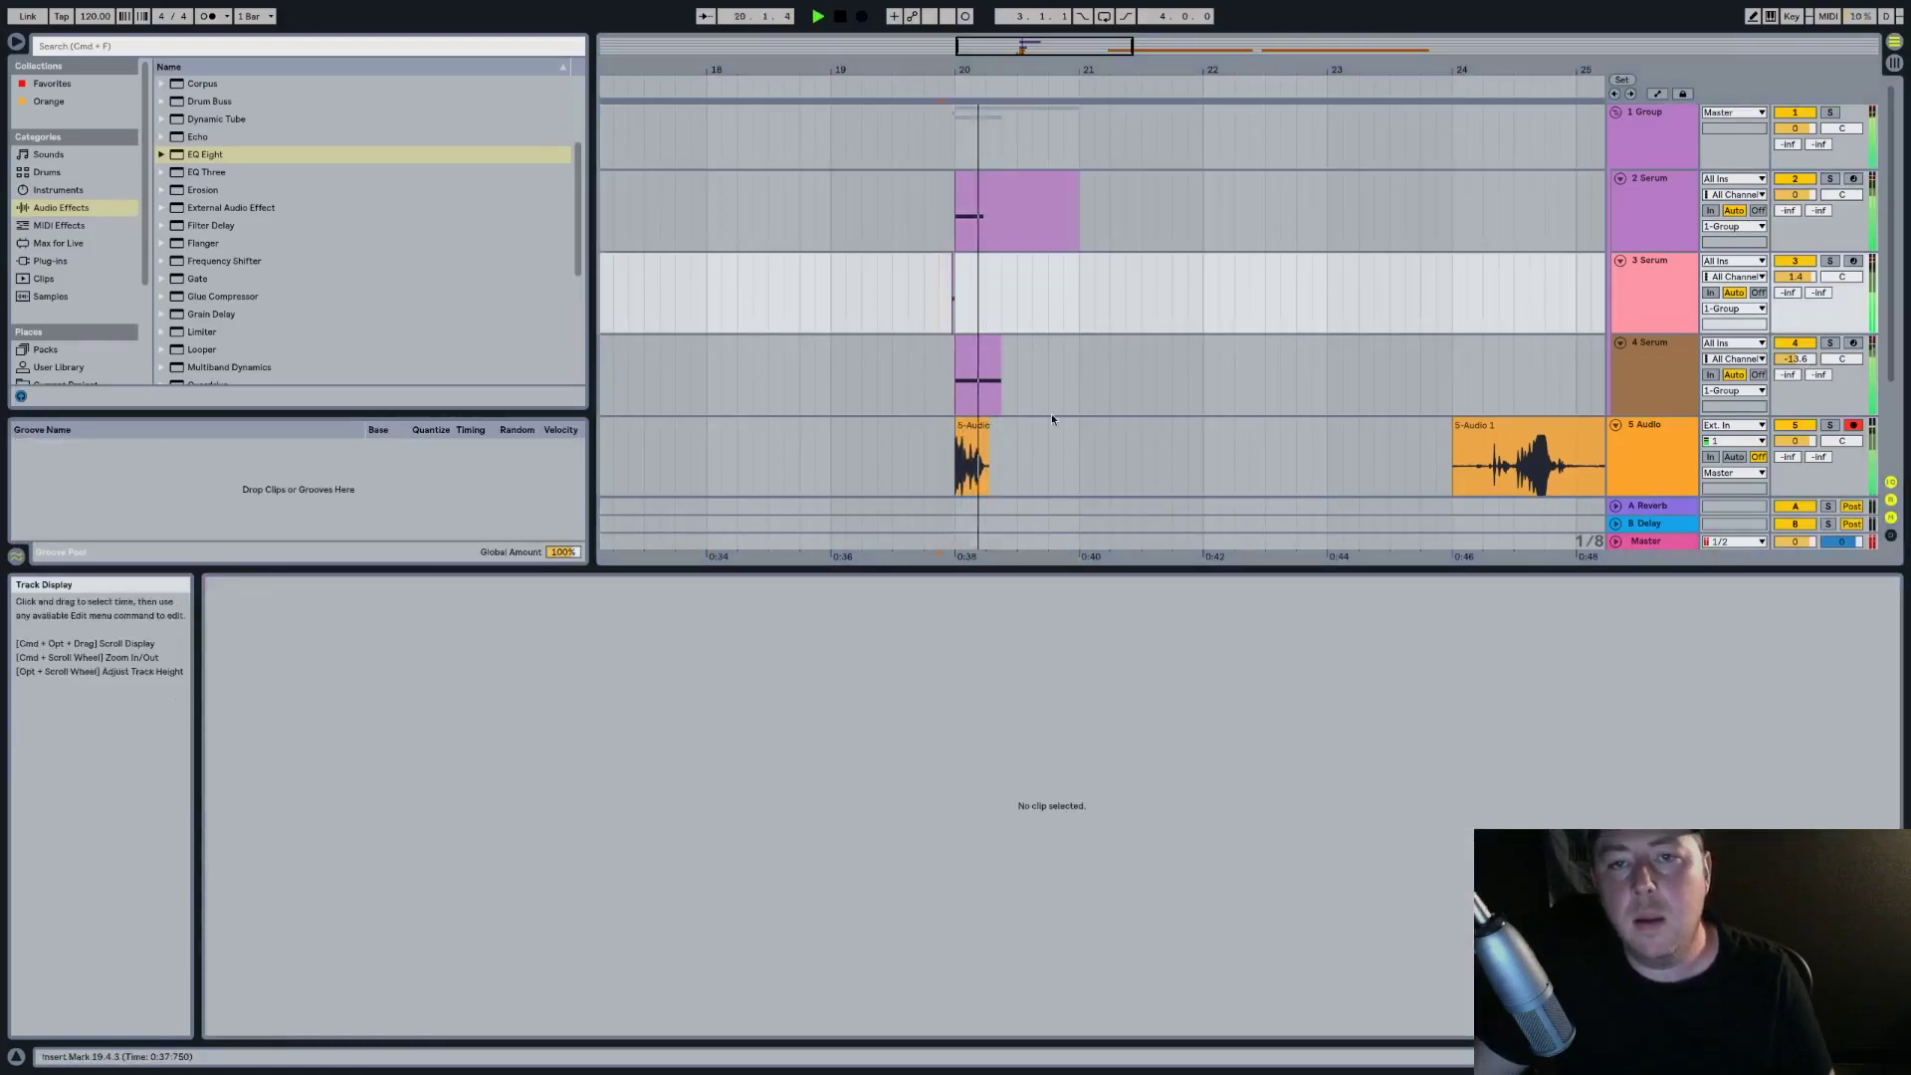
# Lower the first Serum layer's note to E2, replay it, and raise the note to G2
pyautogui.click(1024, 198)
pyautogui.moveTo(894, 709); pyautogui.dragTo(700, 734)
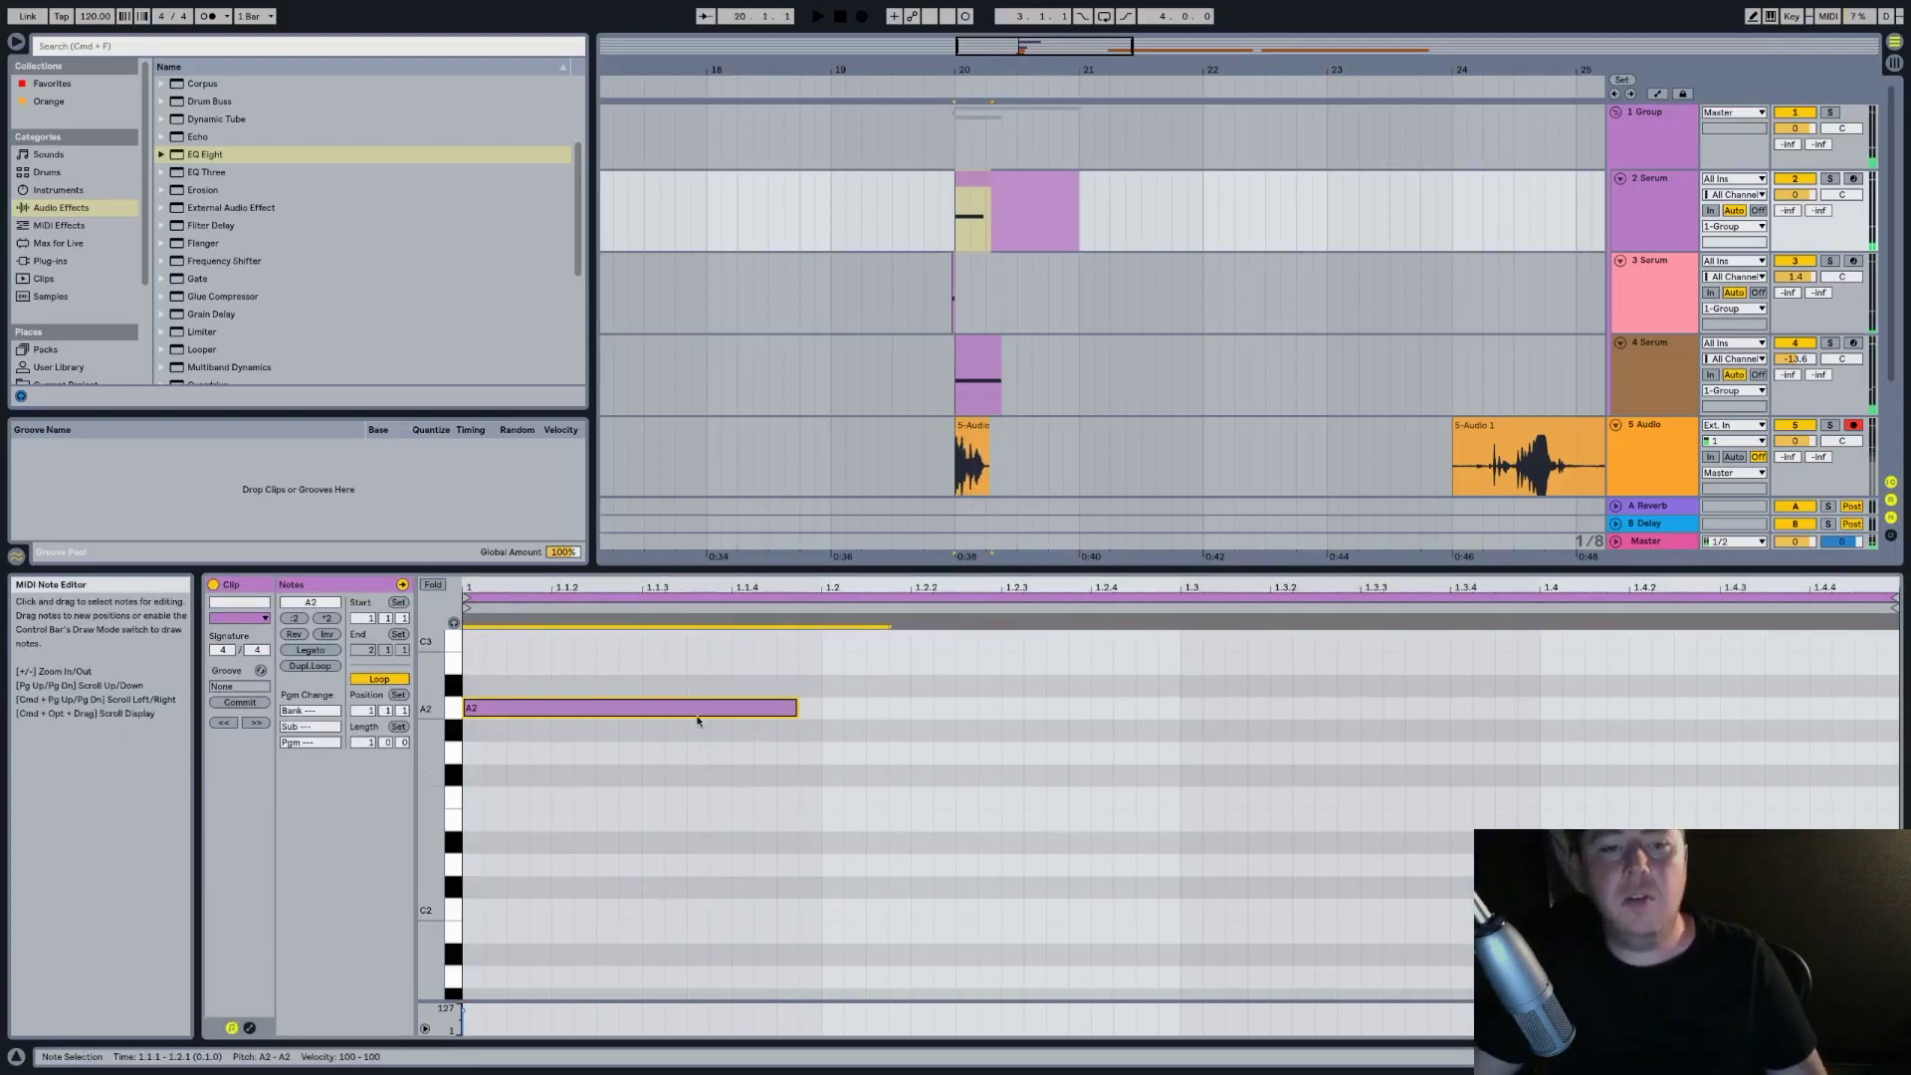
pyautogui.press('Down')
pyautogui.press('Down')
pyautogui.press('Down')
pyautogui.press('Down')
pyautogui.press('Down')
pyautogui.press('space')
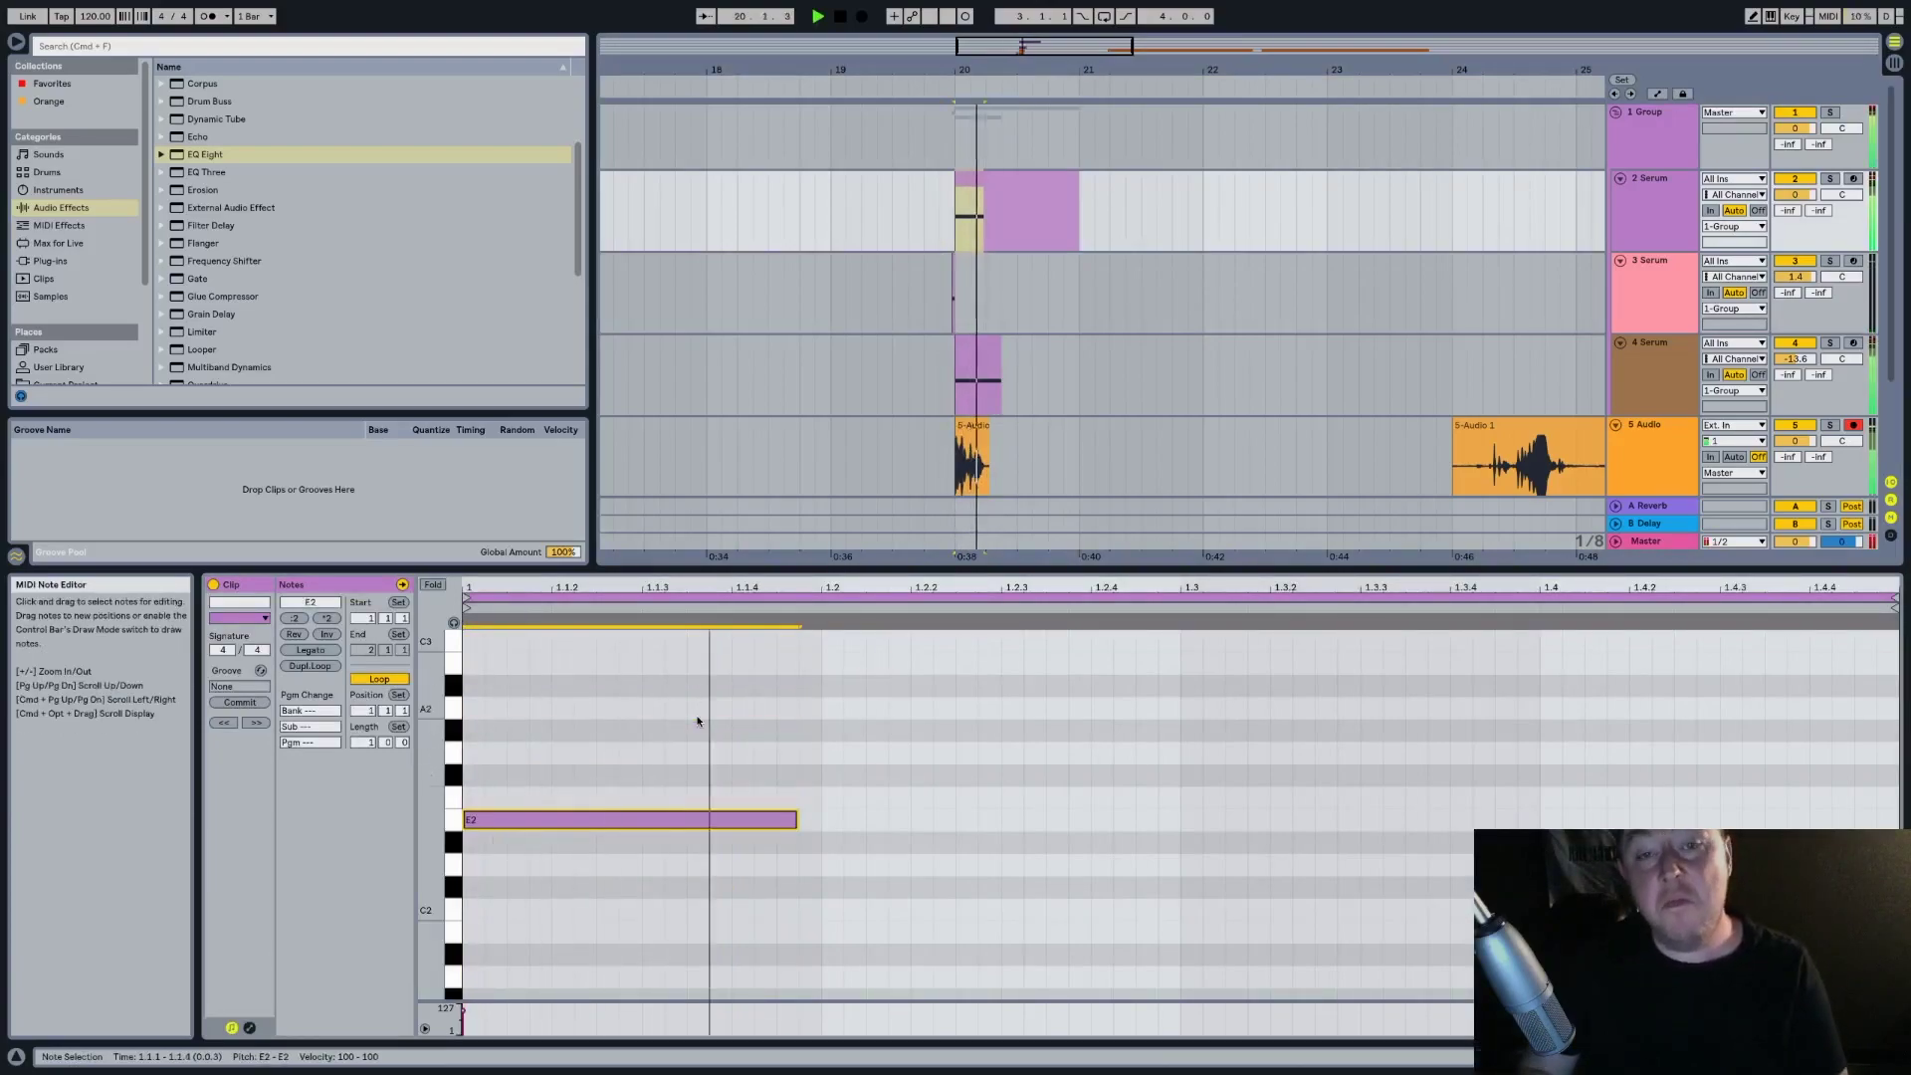
pyautogui.press('Up')
pyautogui.press('Up')
pyautogui.press('Up')
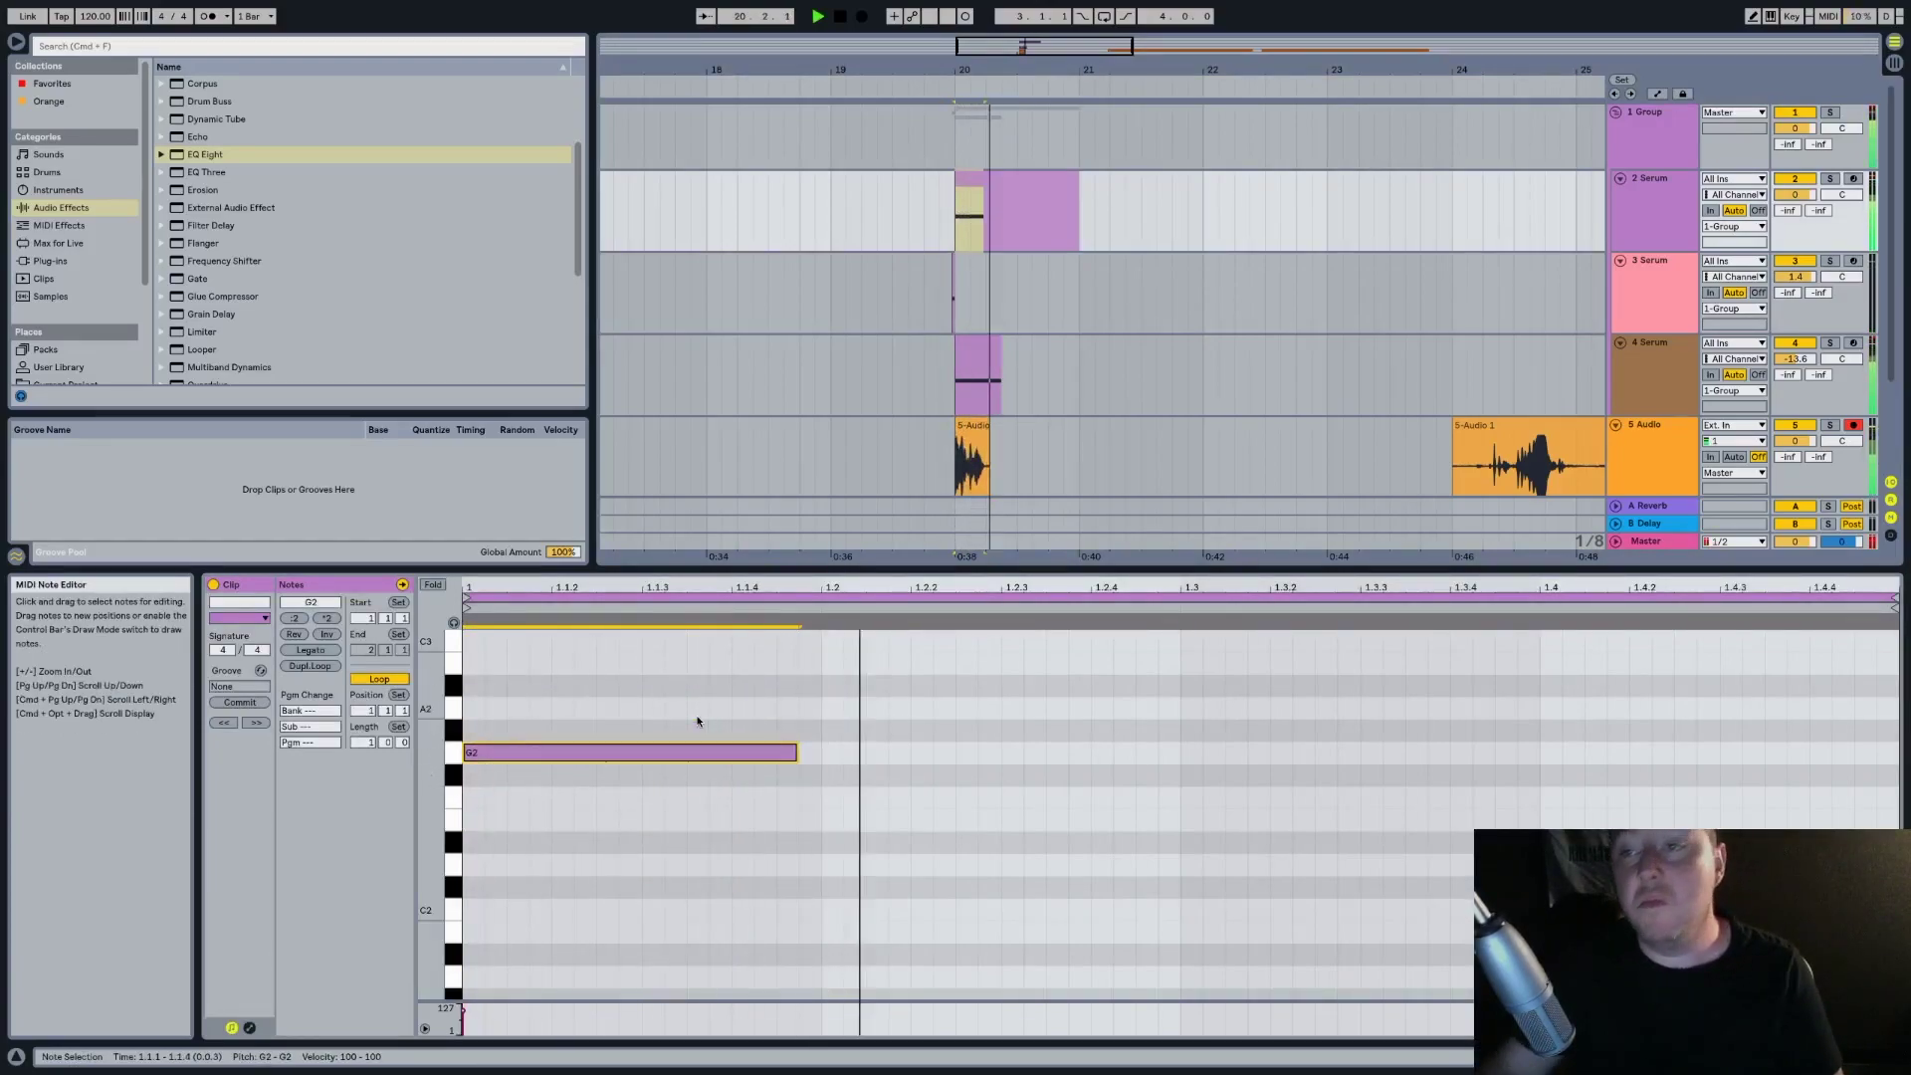
pyautogui.click(940, 309)
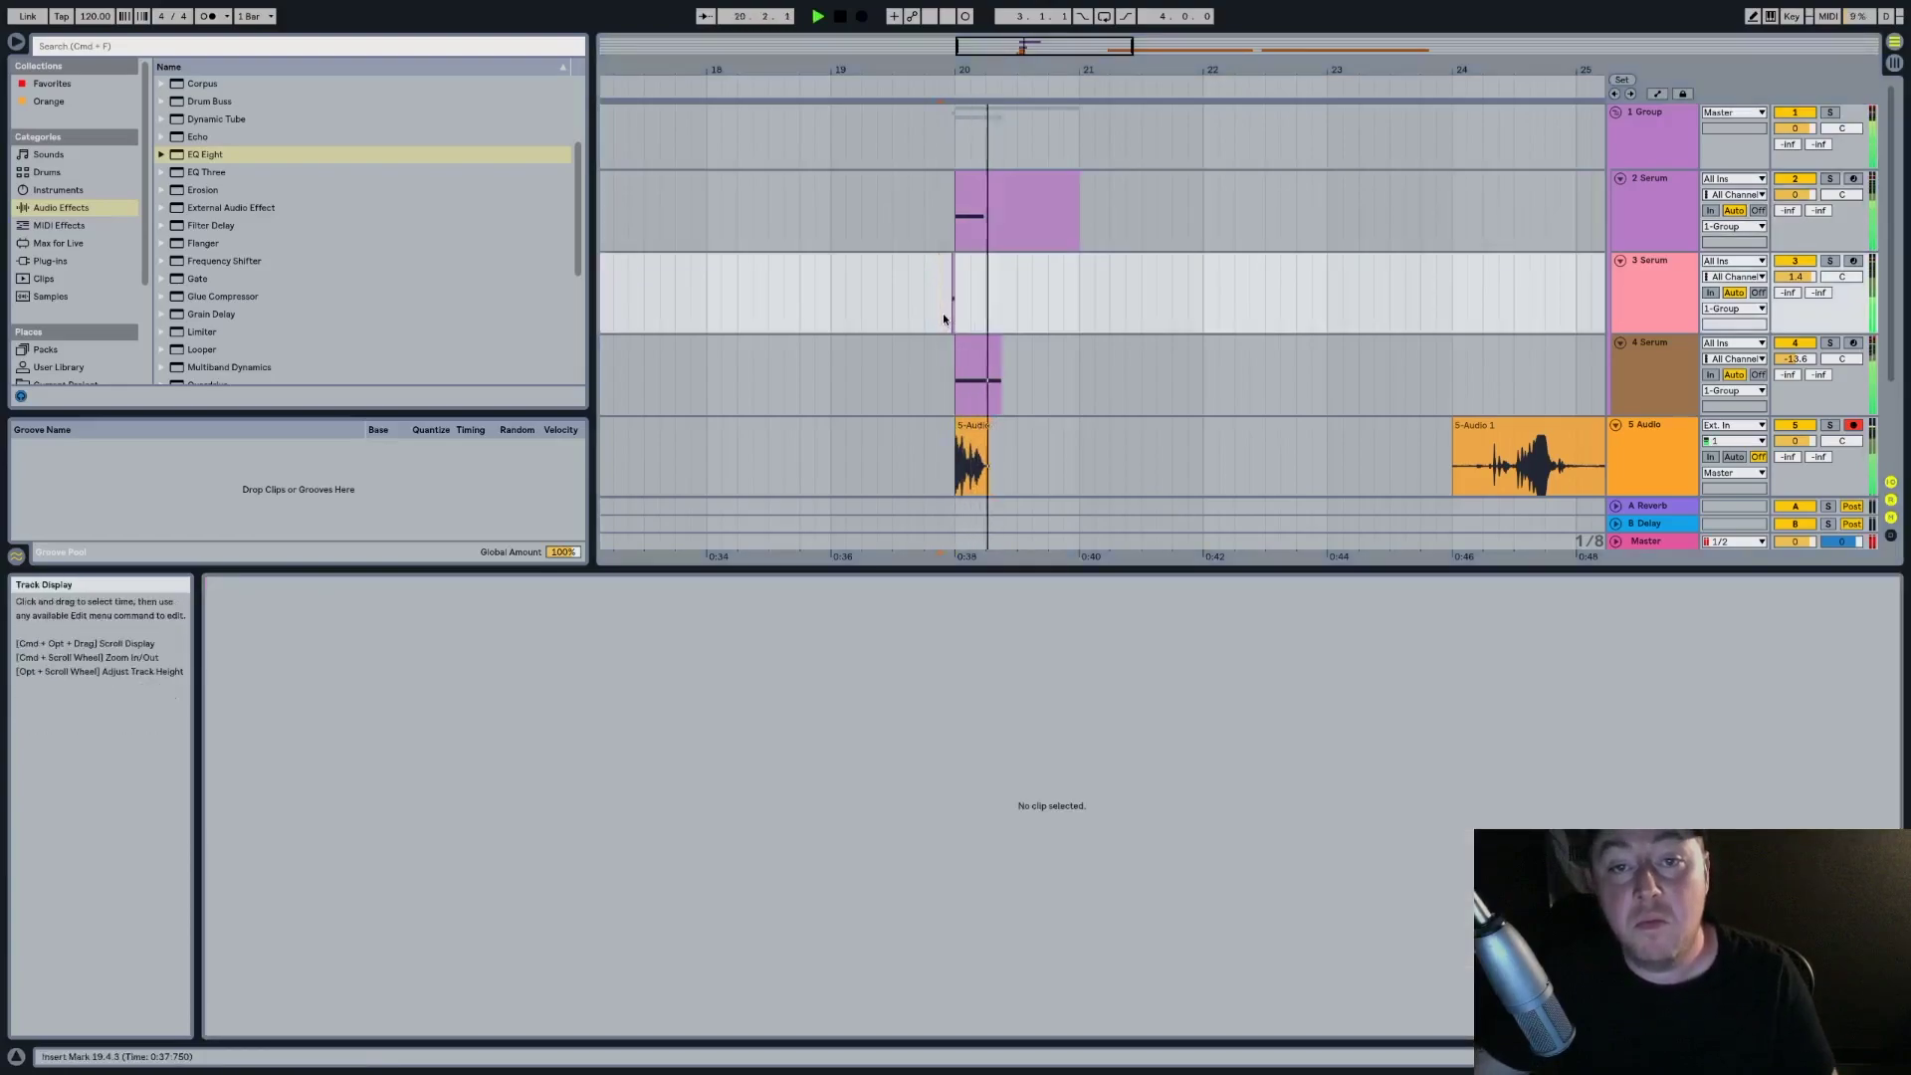
# Adjust the middle point of LFO 1's curve in the third layer's Serum and set its rate to 2.9 Hz
pyautogui.click(1645, 342)
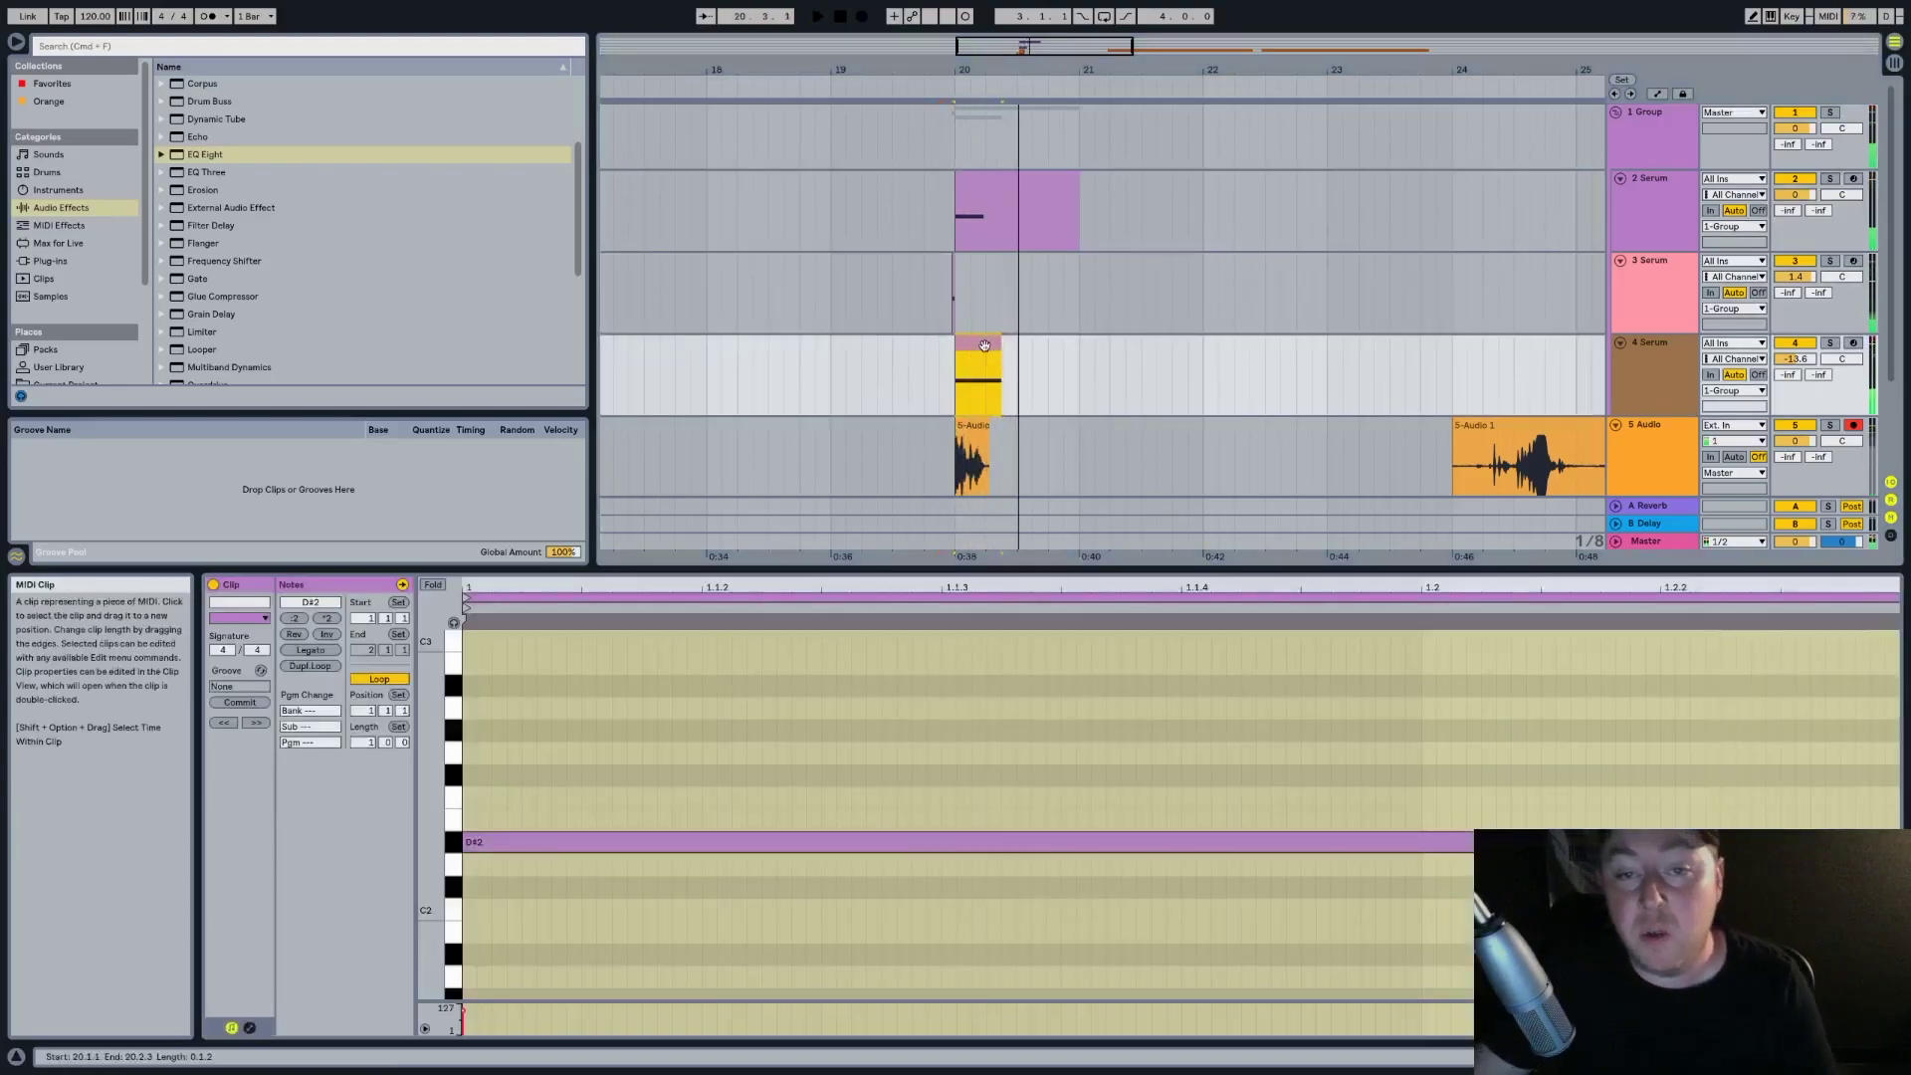
pyautogui.doubleClick(1645, 341)
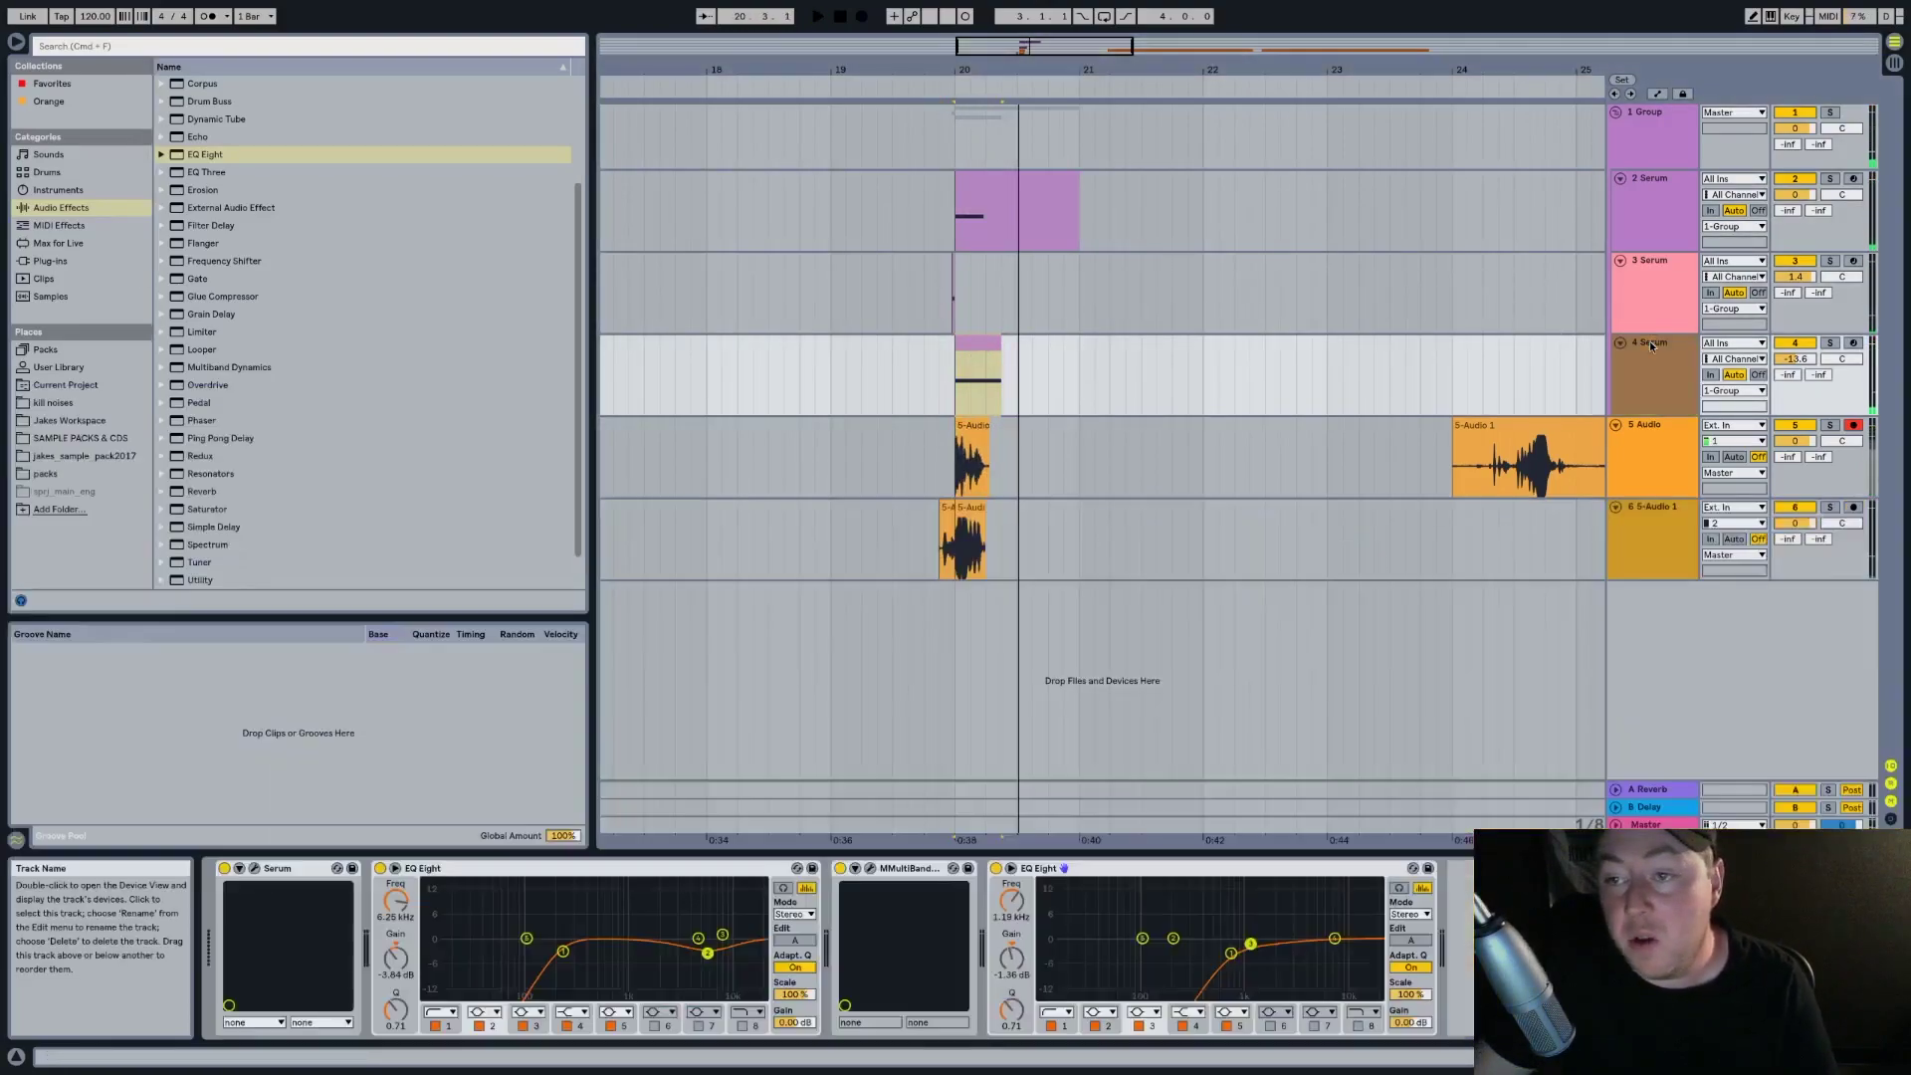
pyautogui.click(251, 869)
pyautogui.moveTo(884, 695); pyautogui.dragTo(925, 702)
pyautogui.press('space')
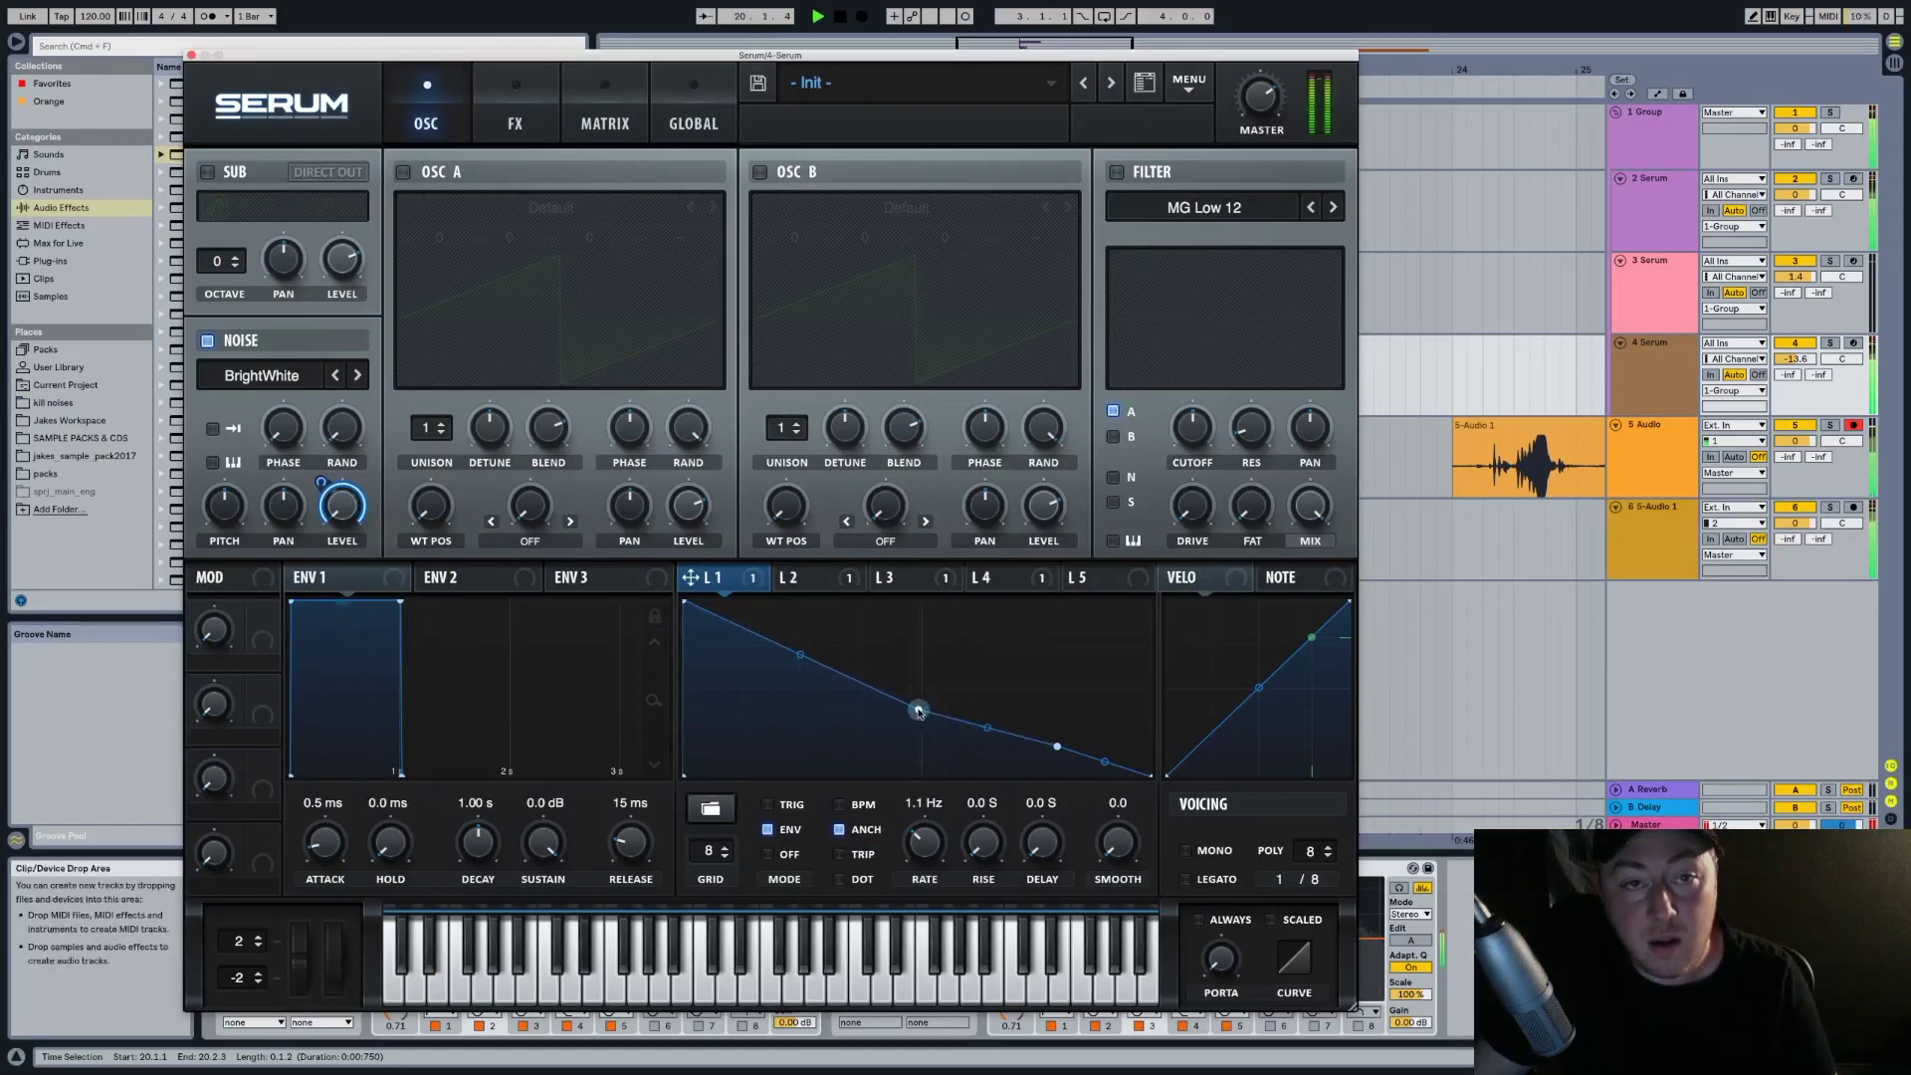
pyautogui.moveTo(945, 836); pyautogui.dragTo(946, 849)
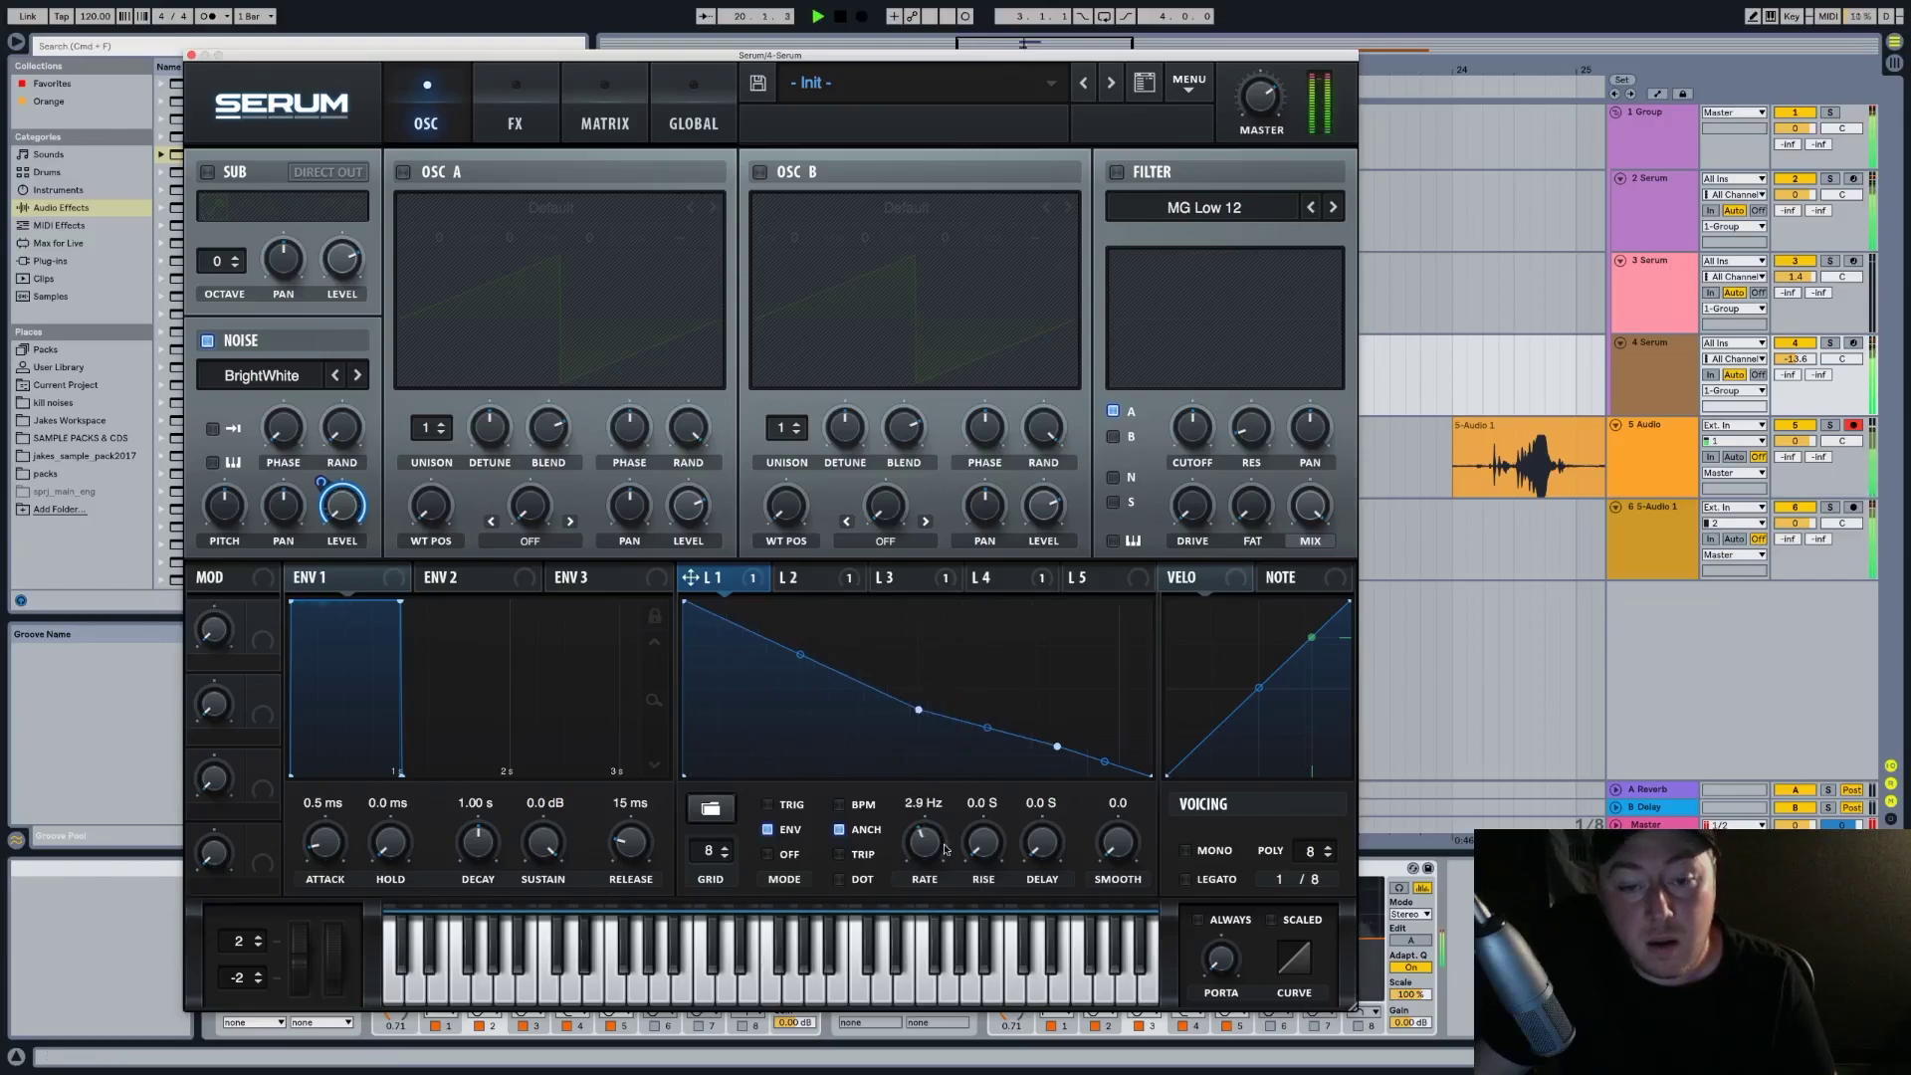
pyautogui.click(191, 55)
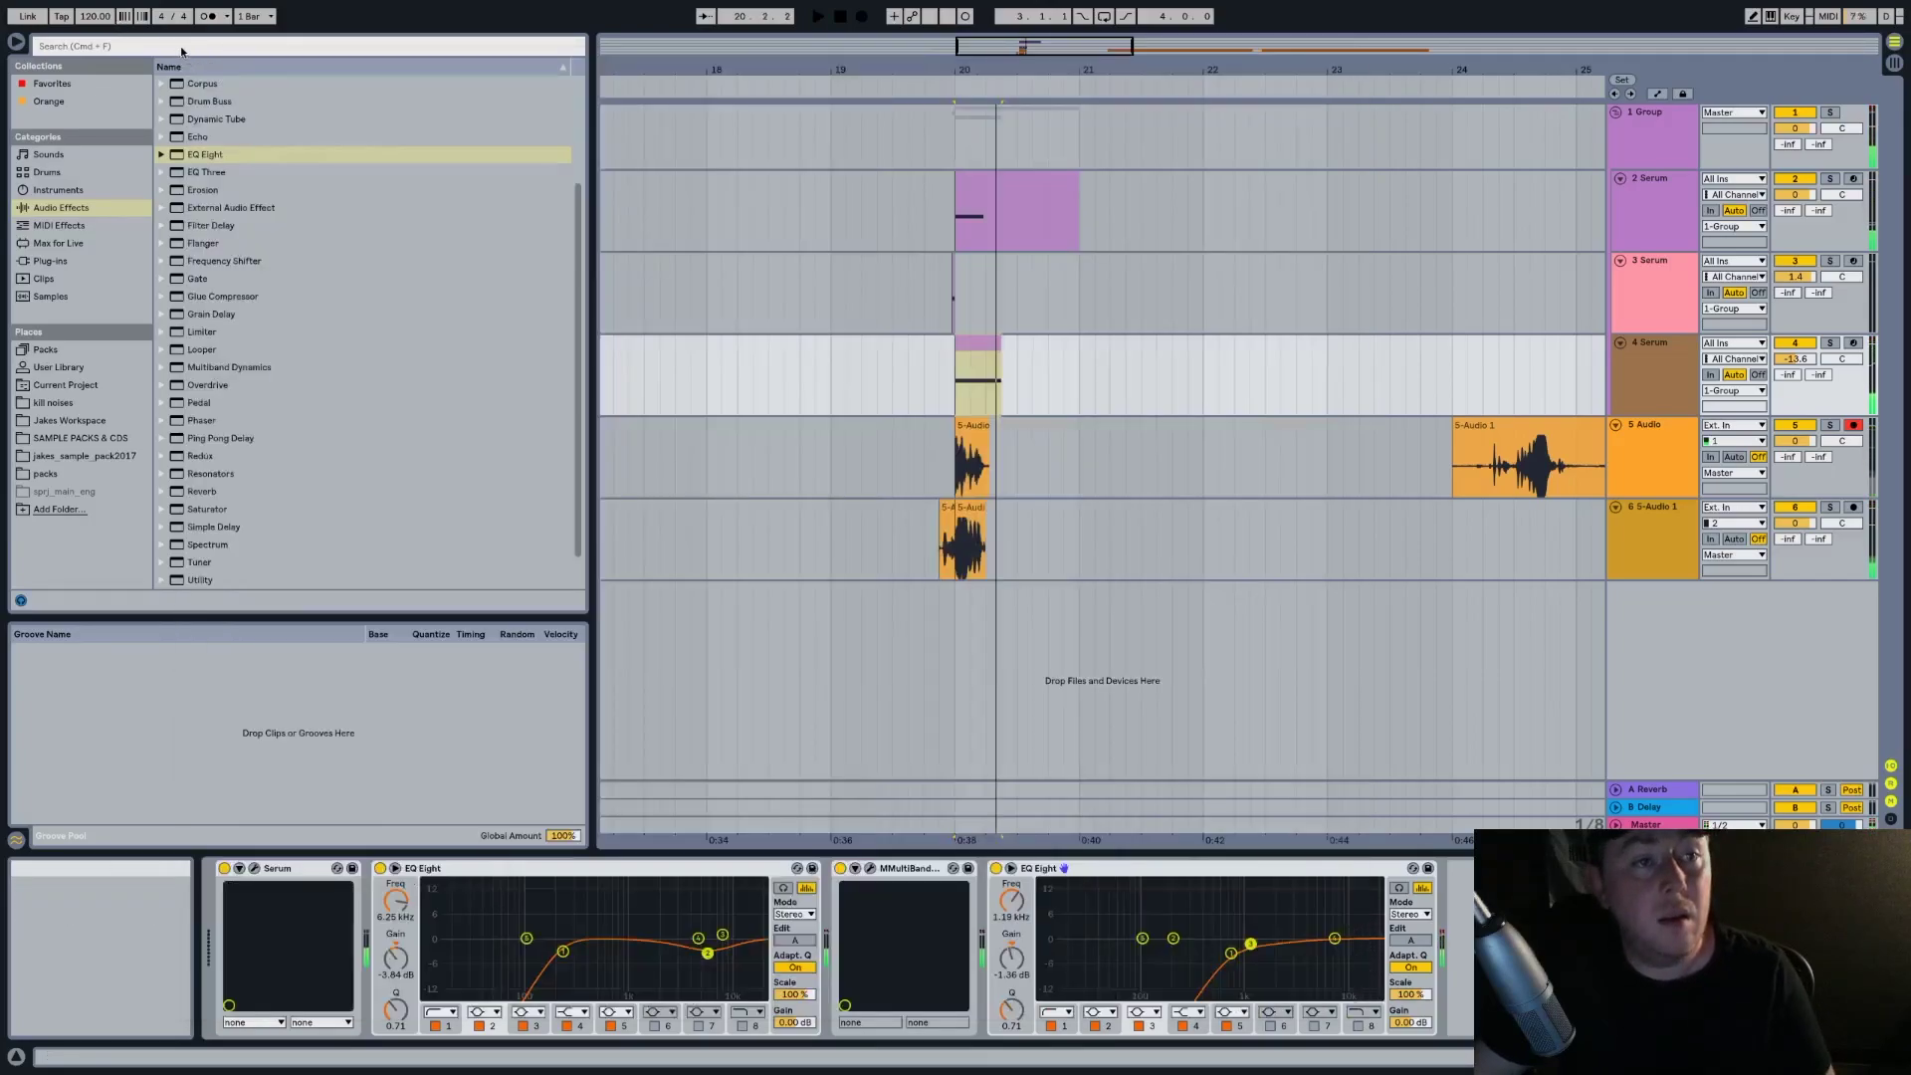
# Compare the mix by toggling the 5 Audio track and replaying the layers with the 6 S-Audio 1 track deactivated
pyautogui.click(1155, 493)
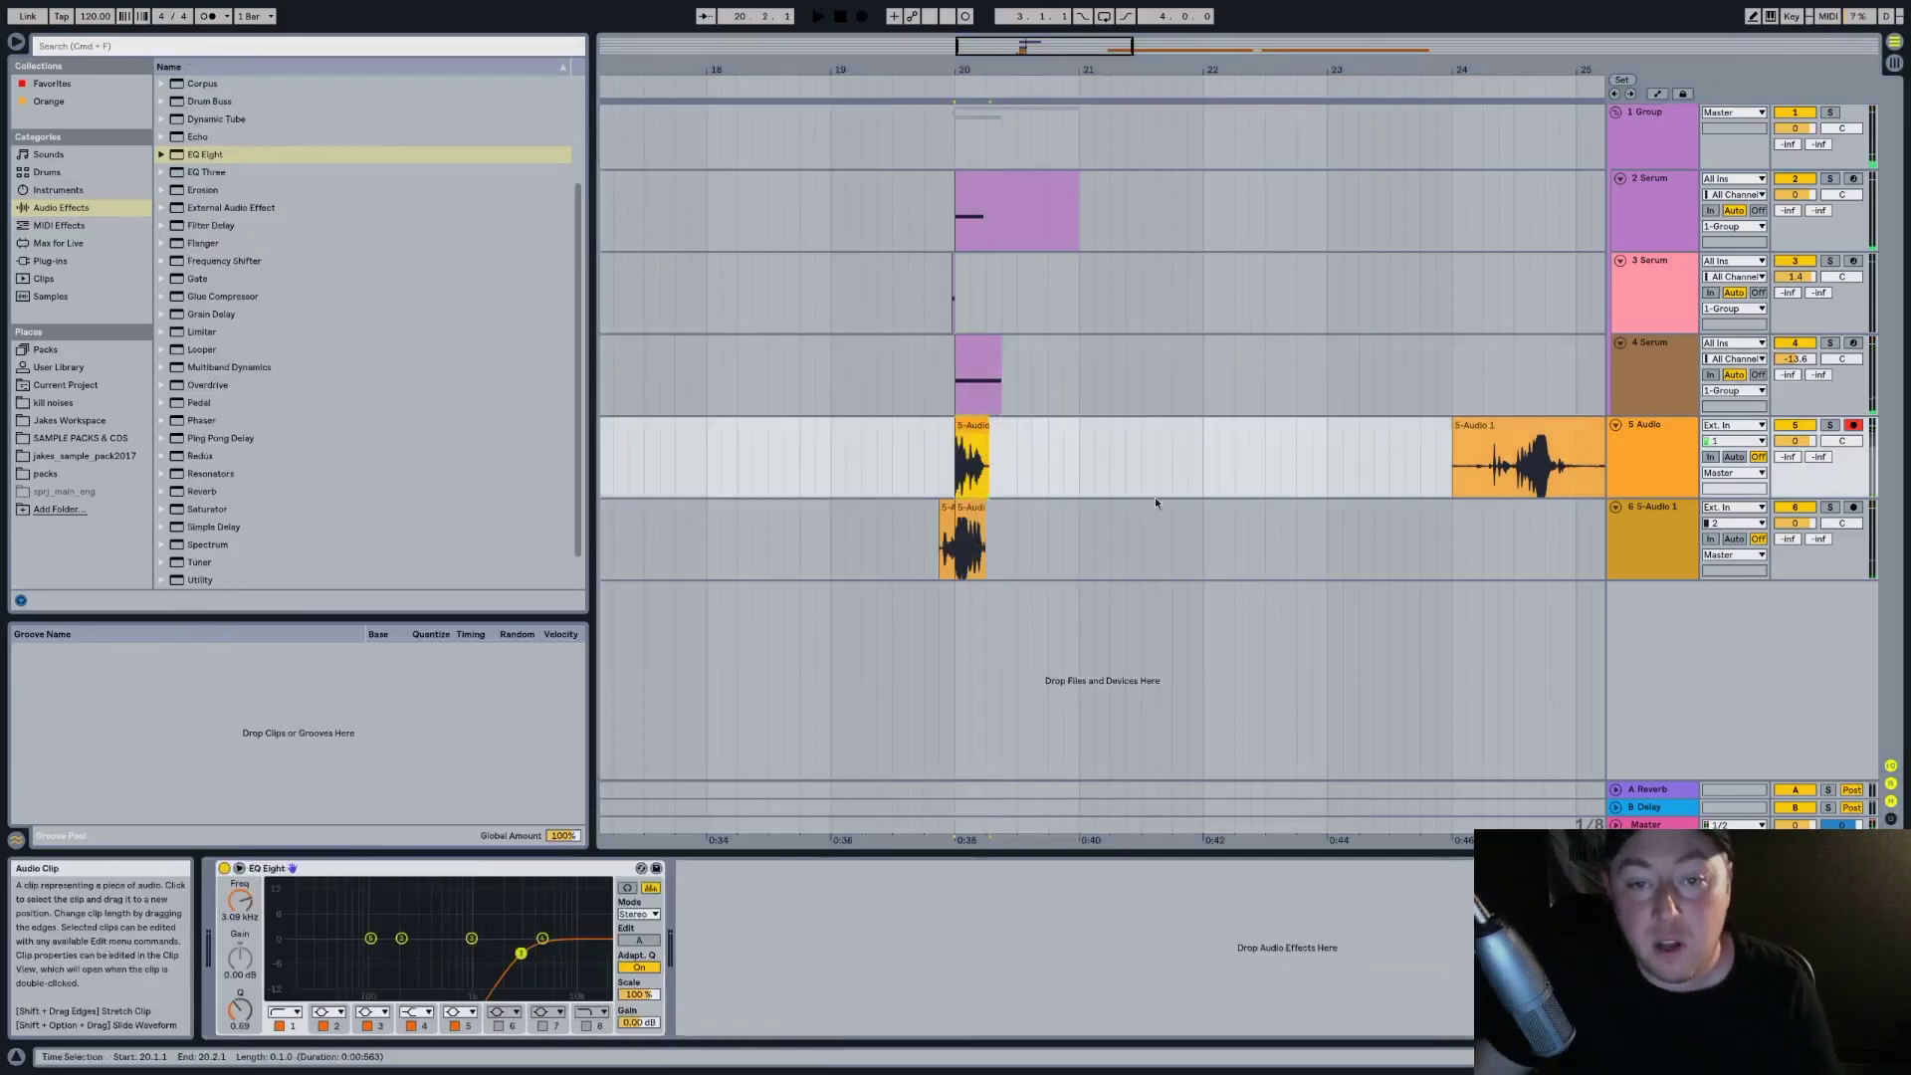
pyautogui.click(1797, 426)
pyautogui.press('space')
pyautogui.click(941, 472)
pyautogui.press('space')
pyautogui.press('space')
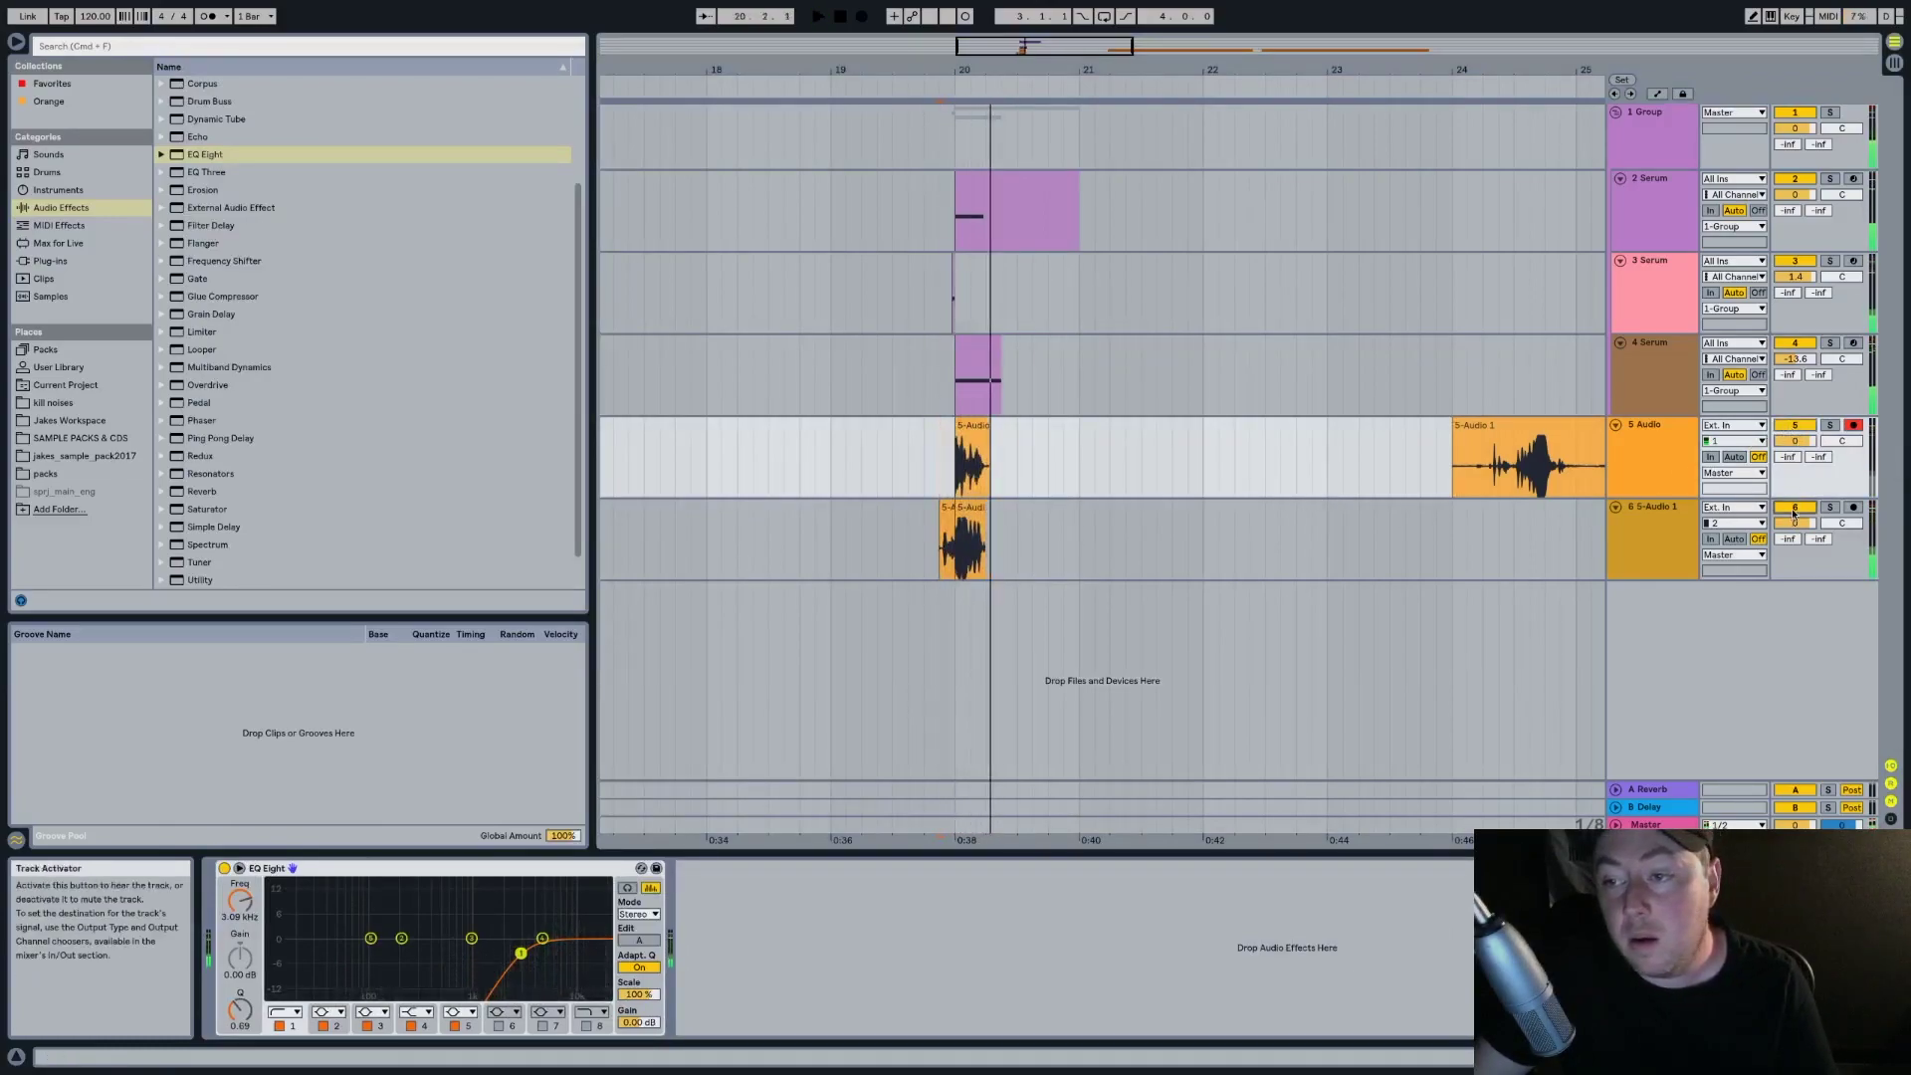
pyautogui.press('space')
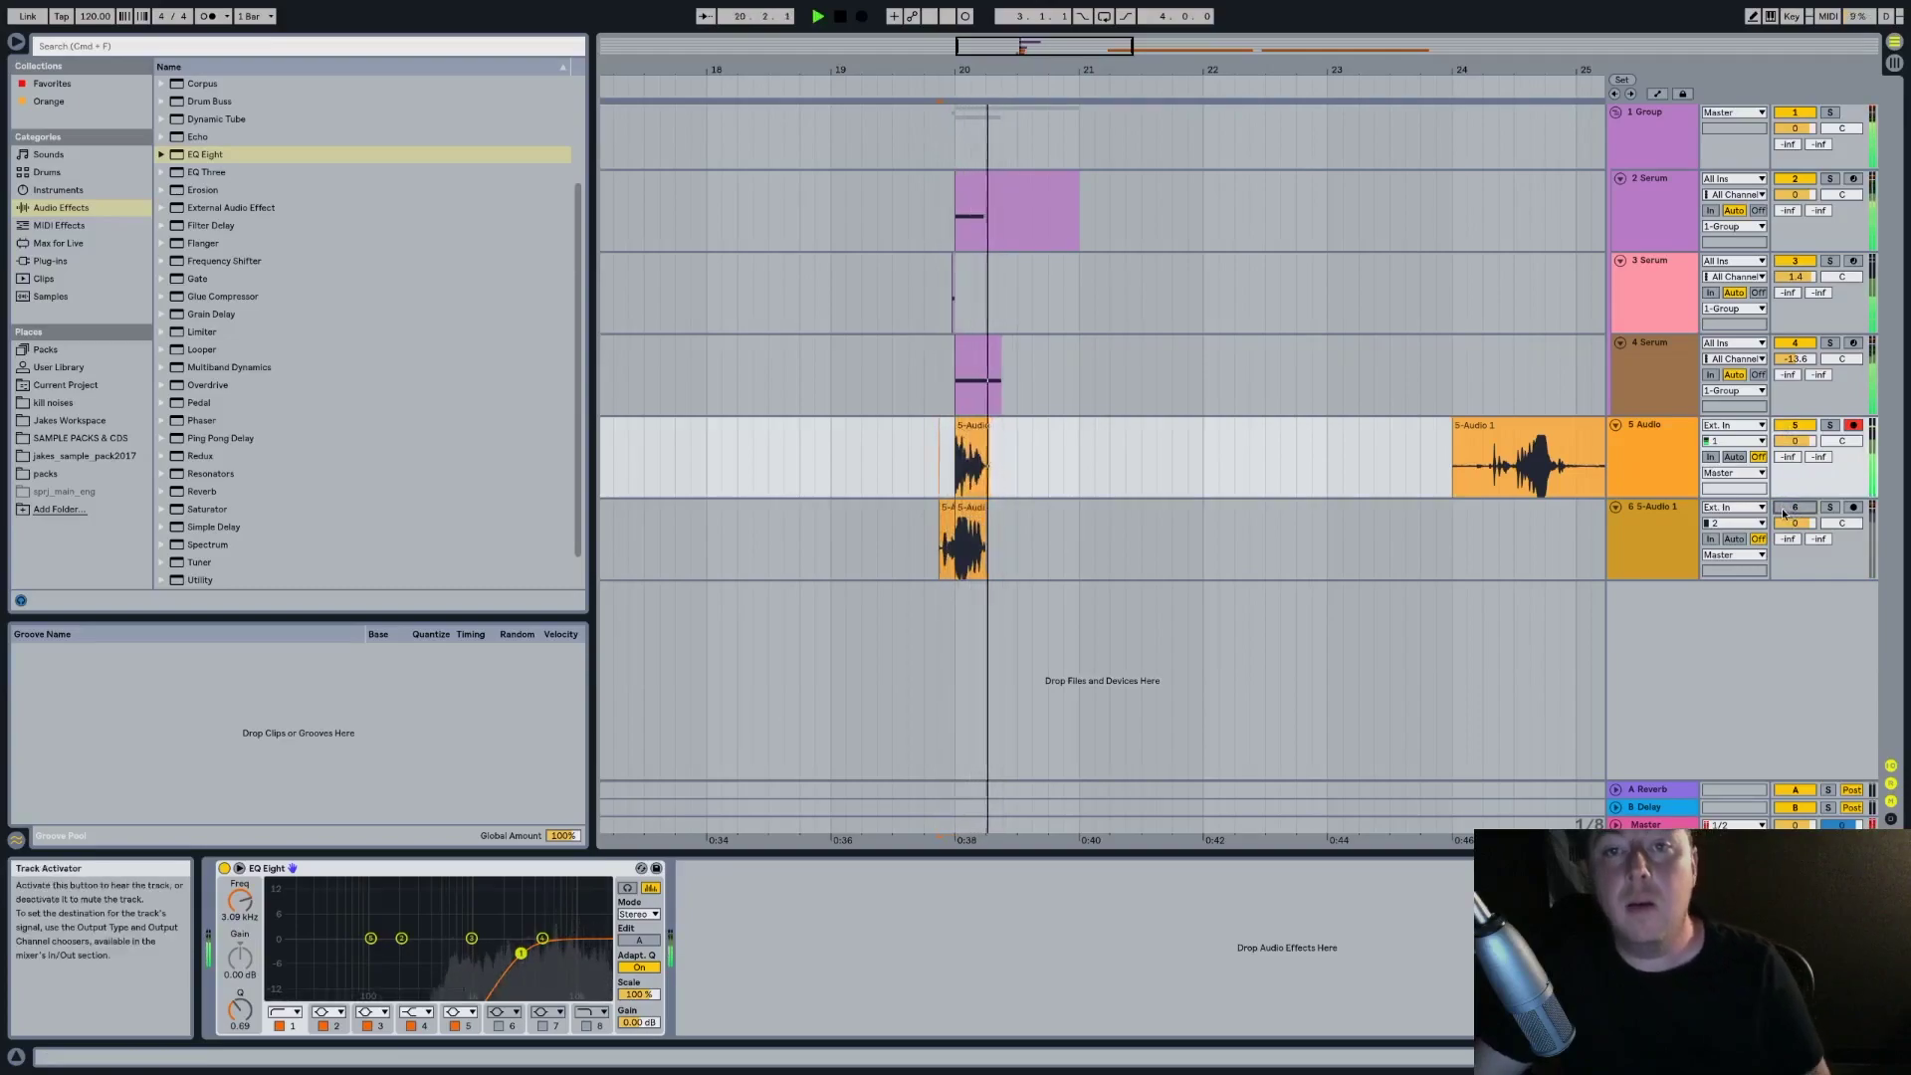
# Deactivate the short lead-in clip on 6 S-Audio 1 and transpose the burst clip following it to 13 st
pyautogui.click(946, 507)
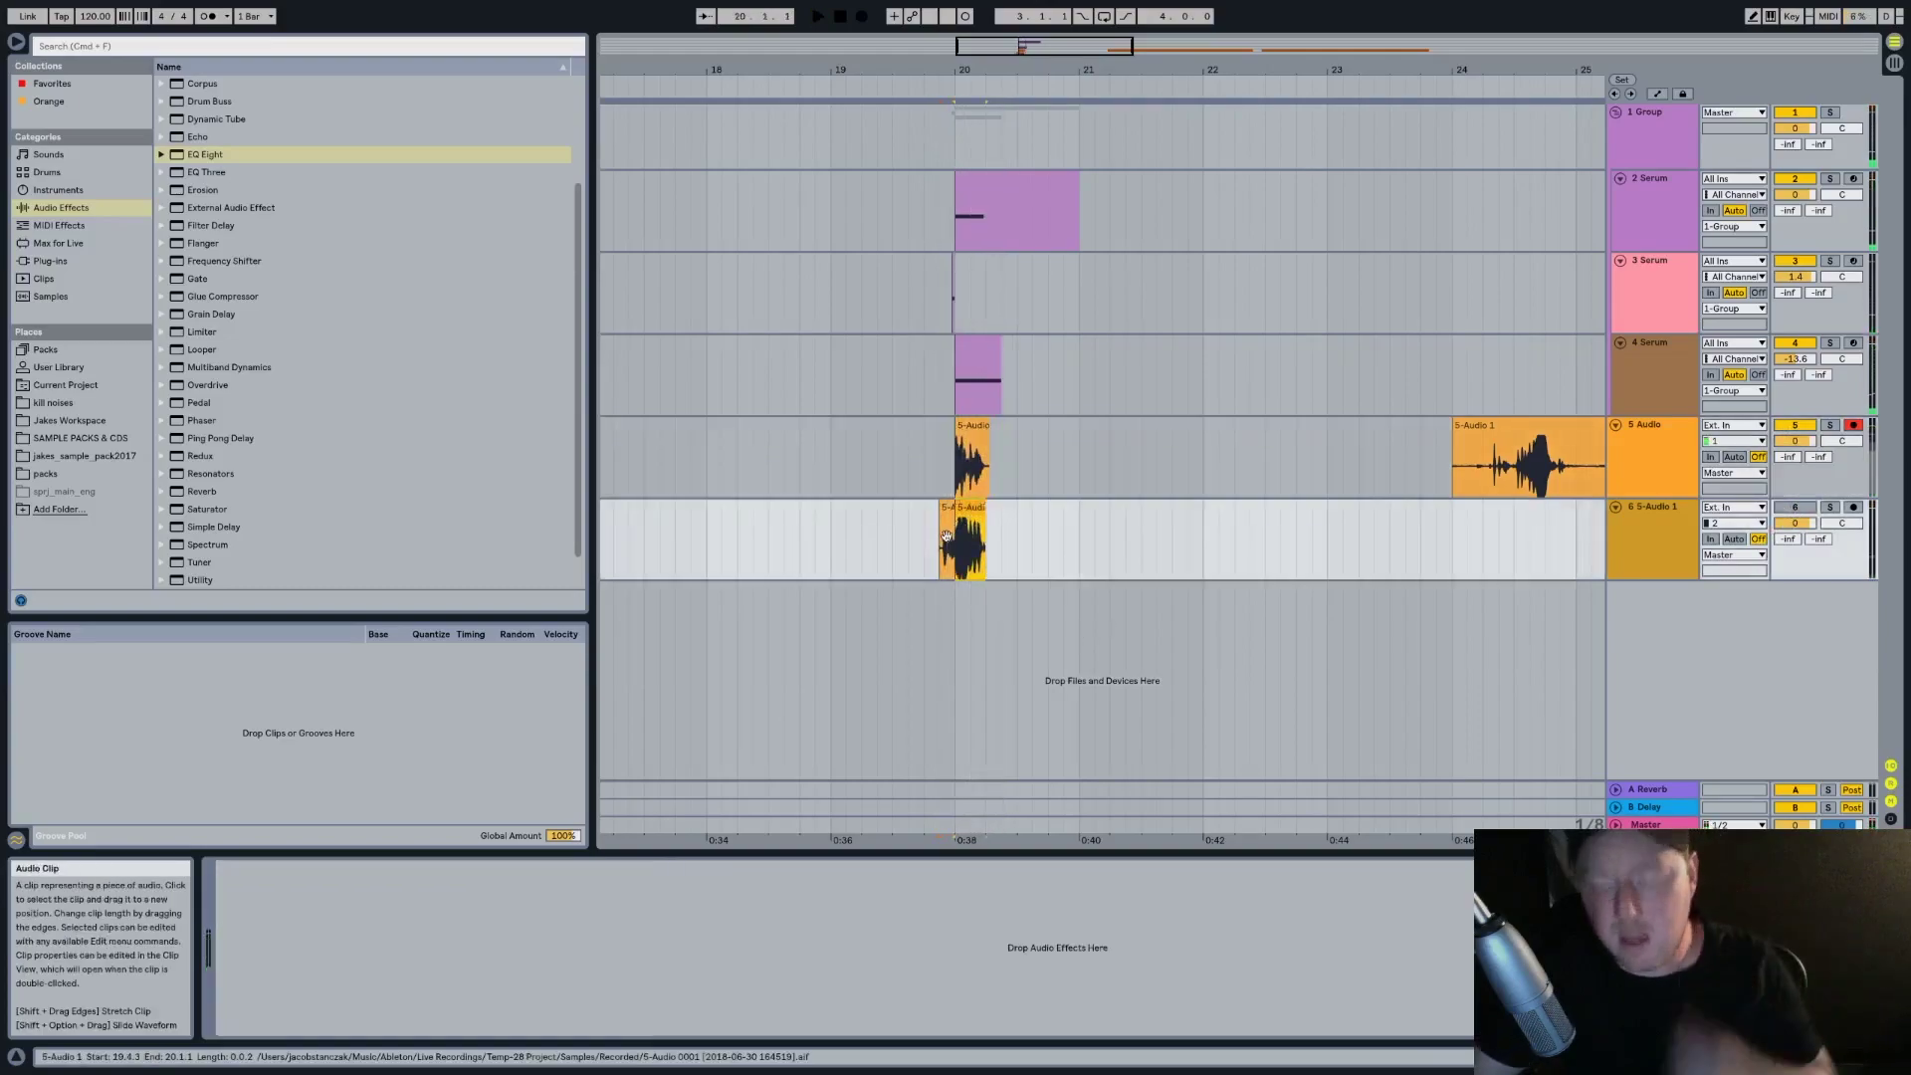
pyautogui.press('super+j')
pyautogui.doubleClick(978, 521)
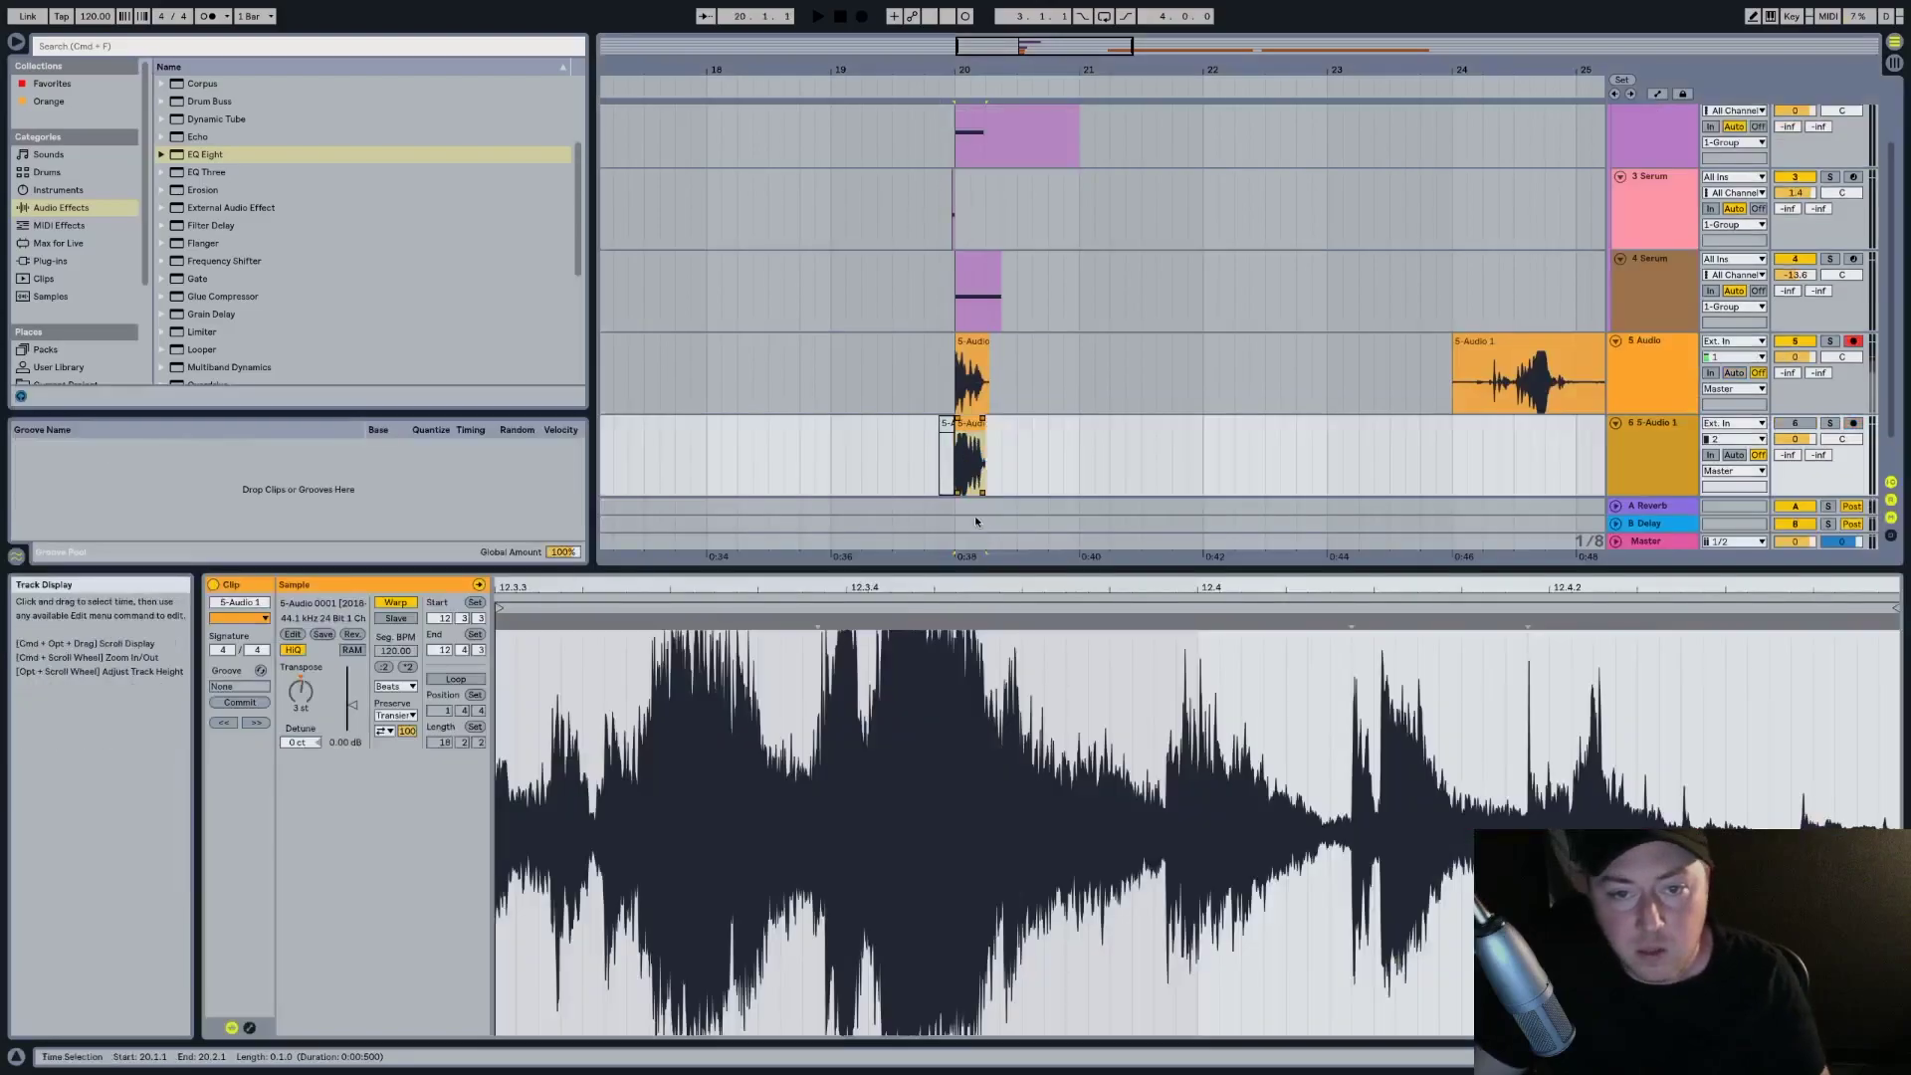
pyautogui.press('space')
pyautogui.moveTo(300, 691); pyautogui.dragTo(300, 685)
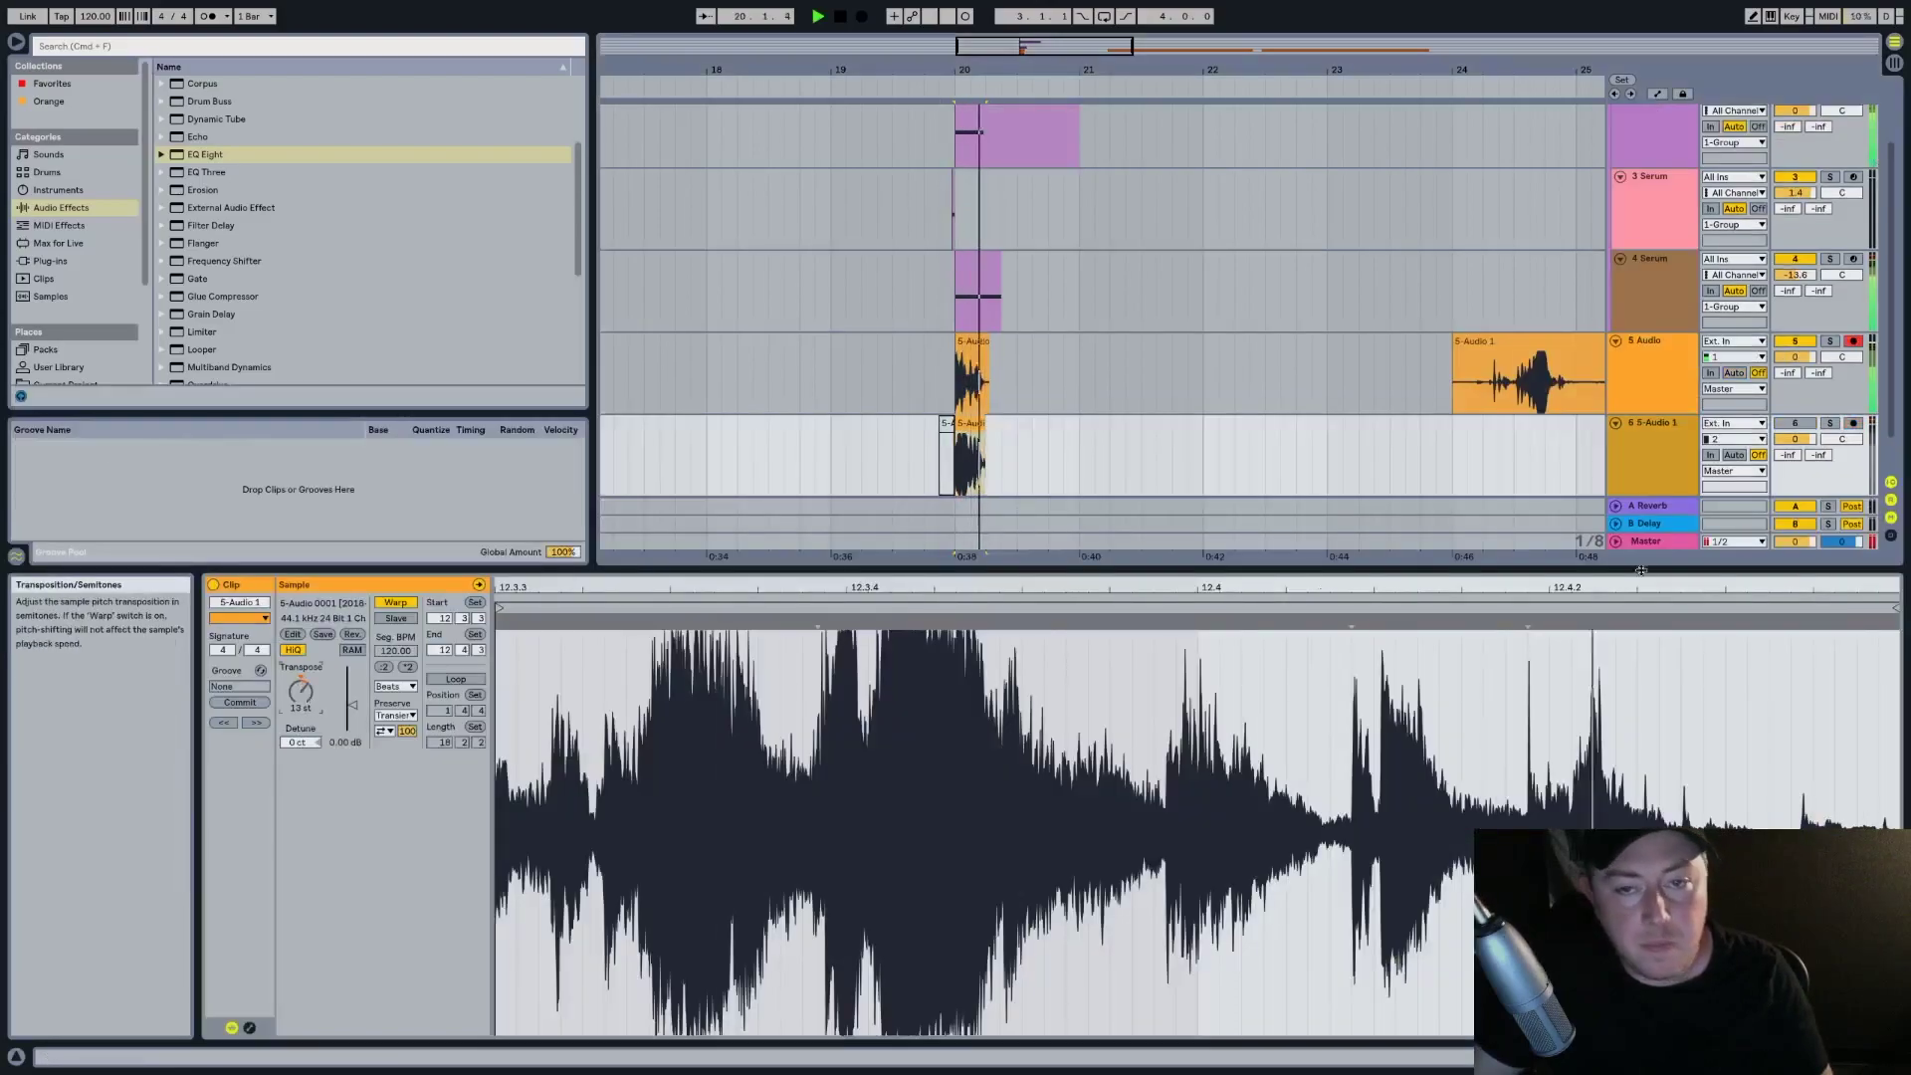
# Reactivate the 6 S-Audio 1 track and replay all layers from just before bar 20
pyautogui.click(1795, 423)
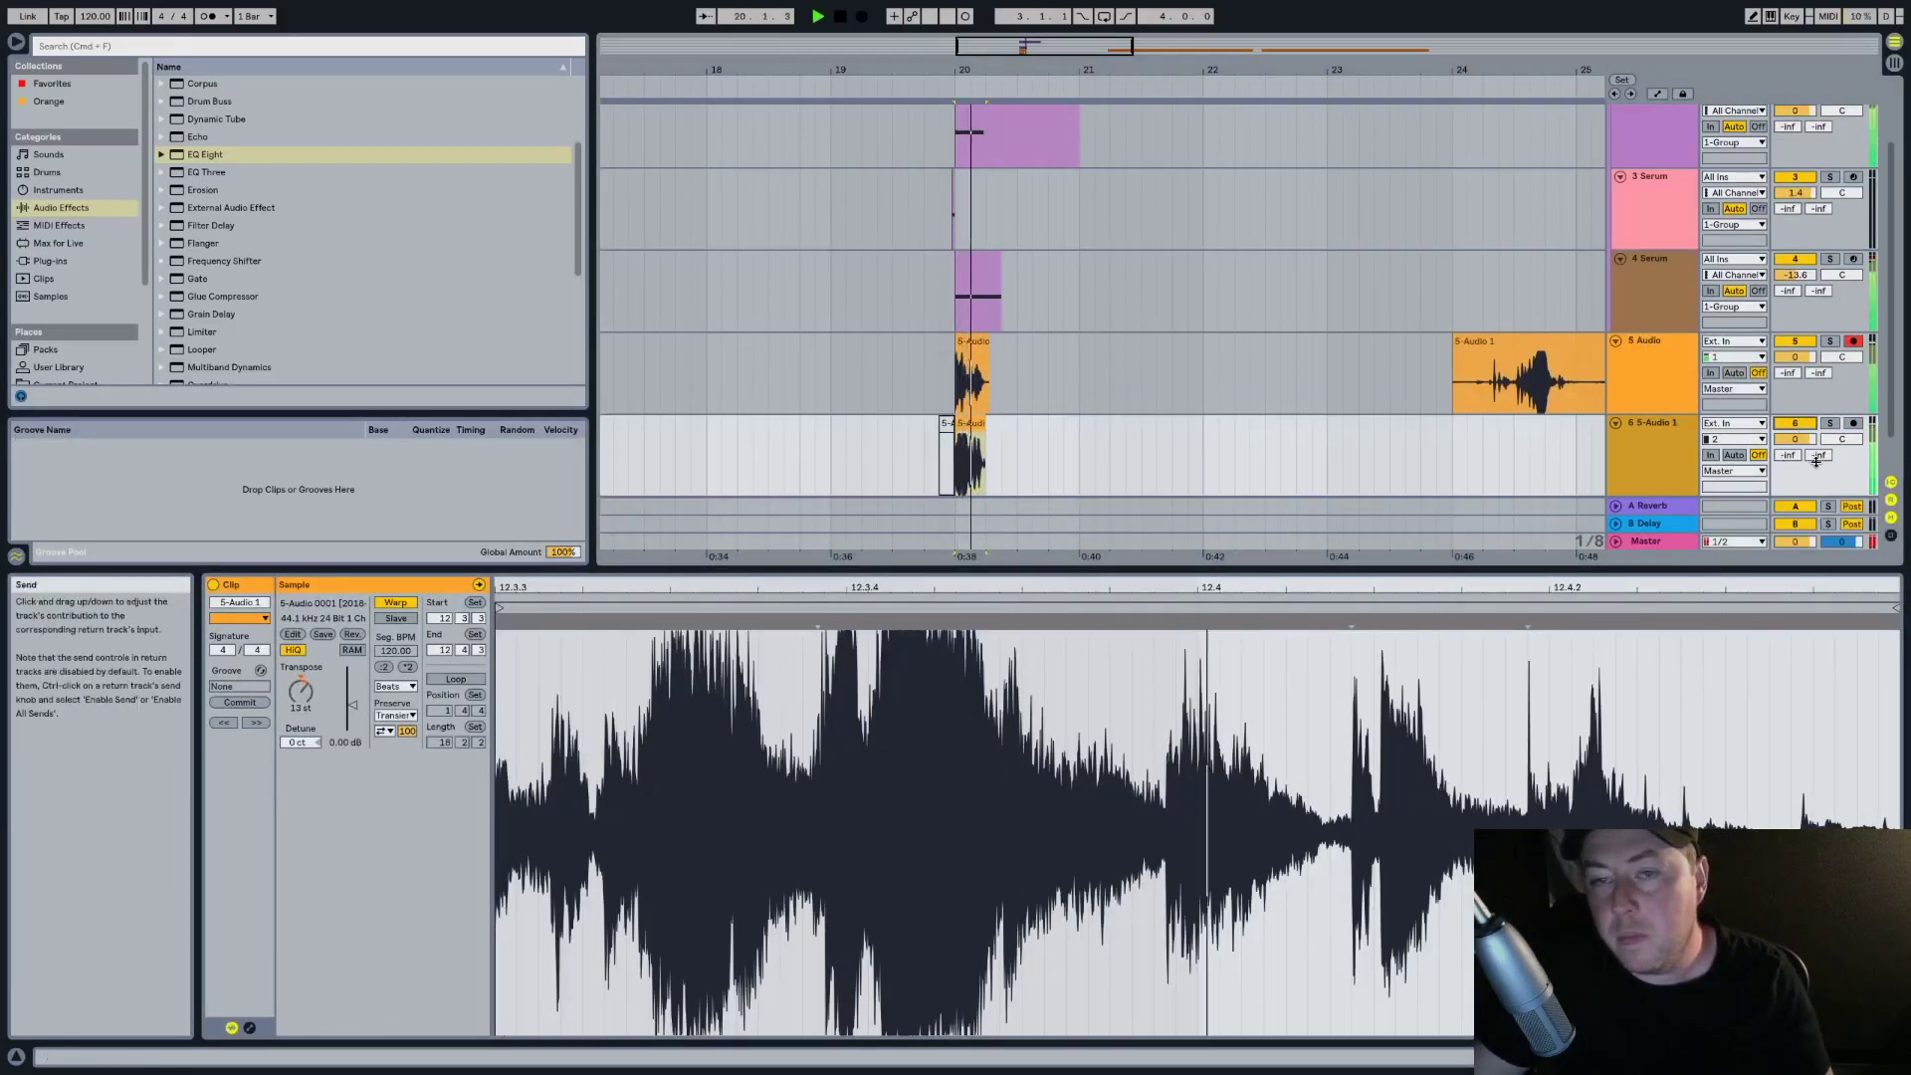
pyautogui.click(924, 453)
pyautogui.press('space')
pyautogui.press('space')
pyautogui.press('space')
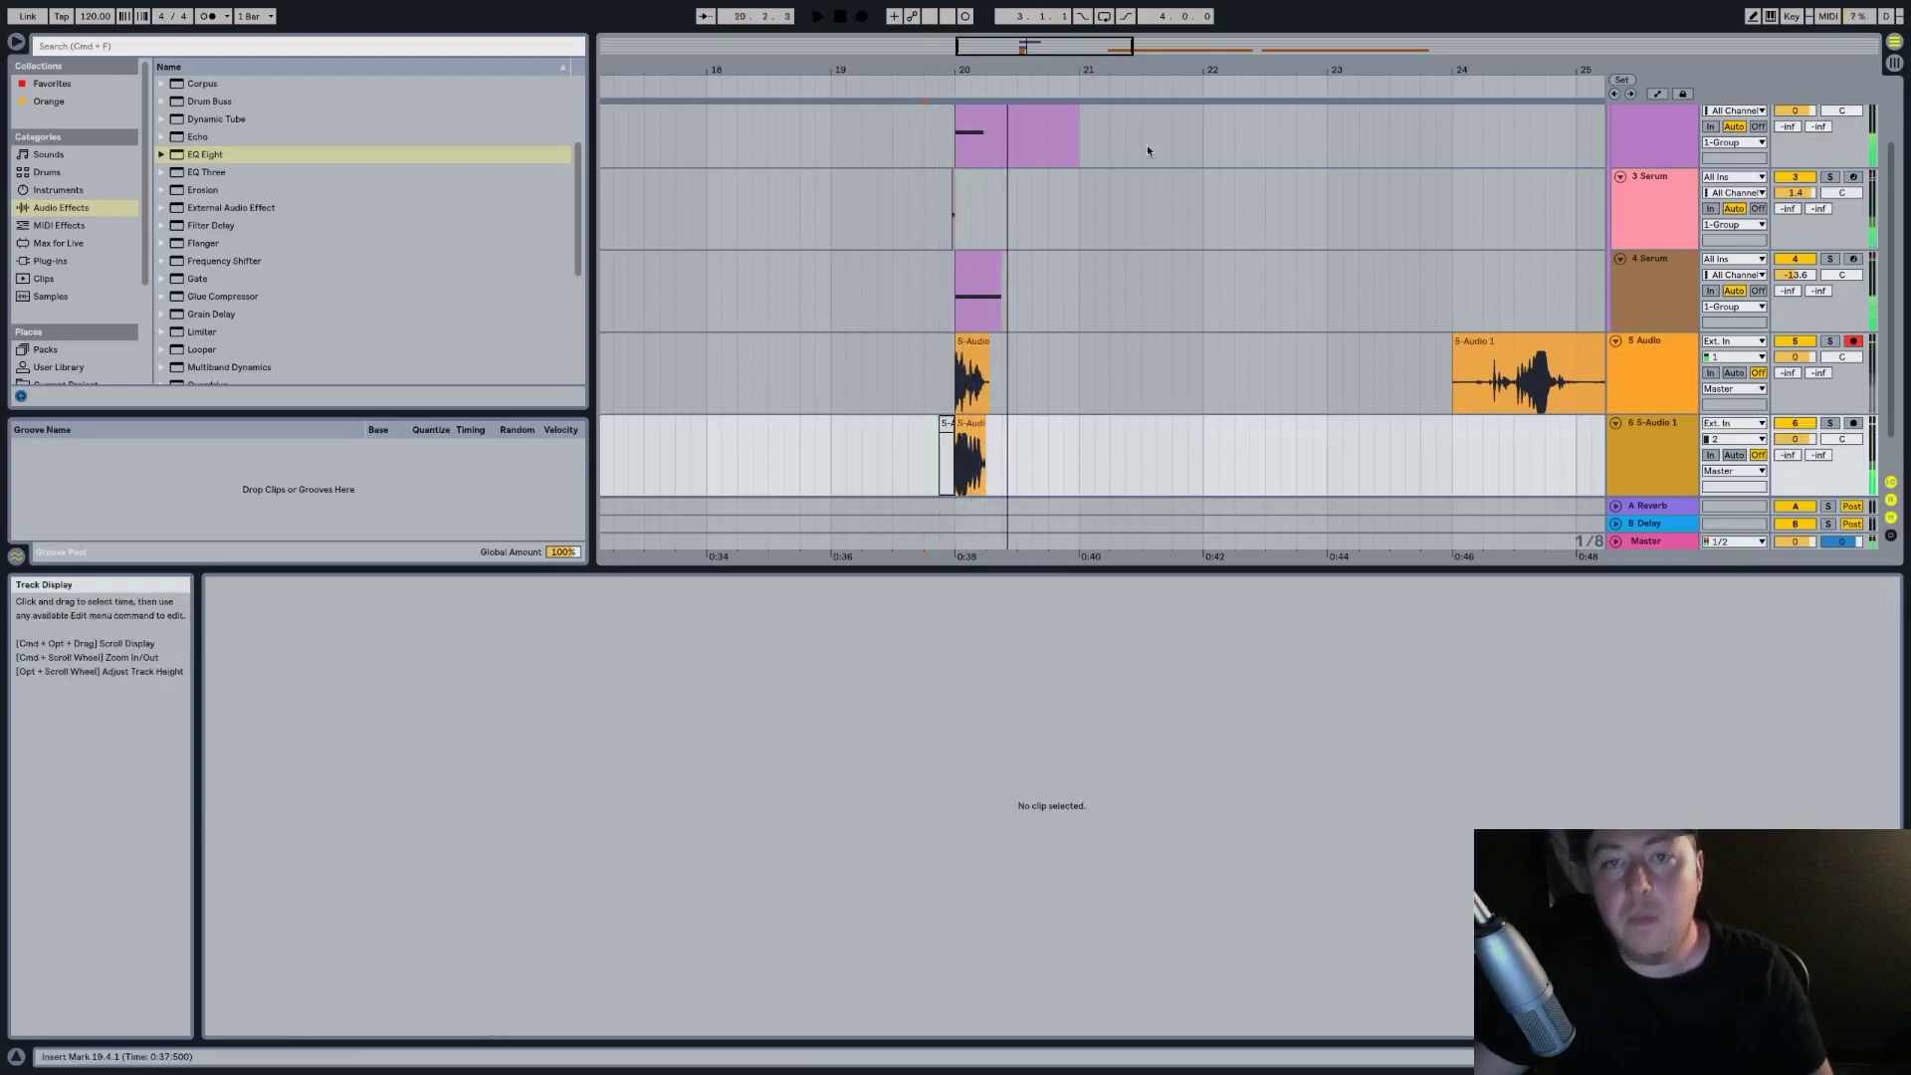
# Replay the layers around the second Serum layer's short clip and deactivate the third Serum layer's track
pyautogui.moveTo(1144, 71); pyautogui.dragTo(1059, 39)
pyautogui.scroll(3, 1071, 442)
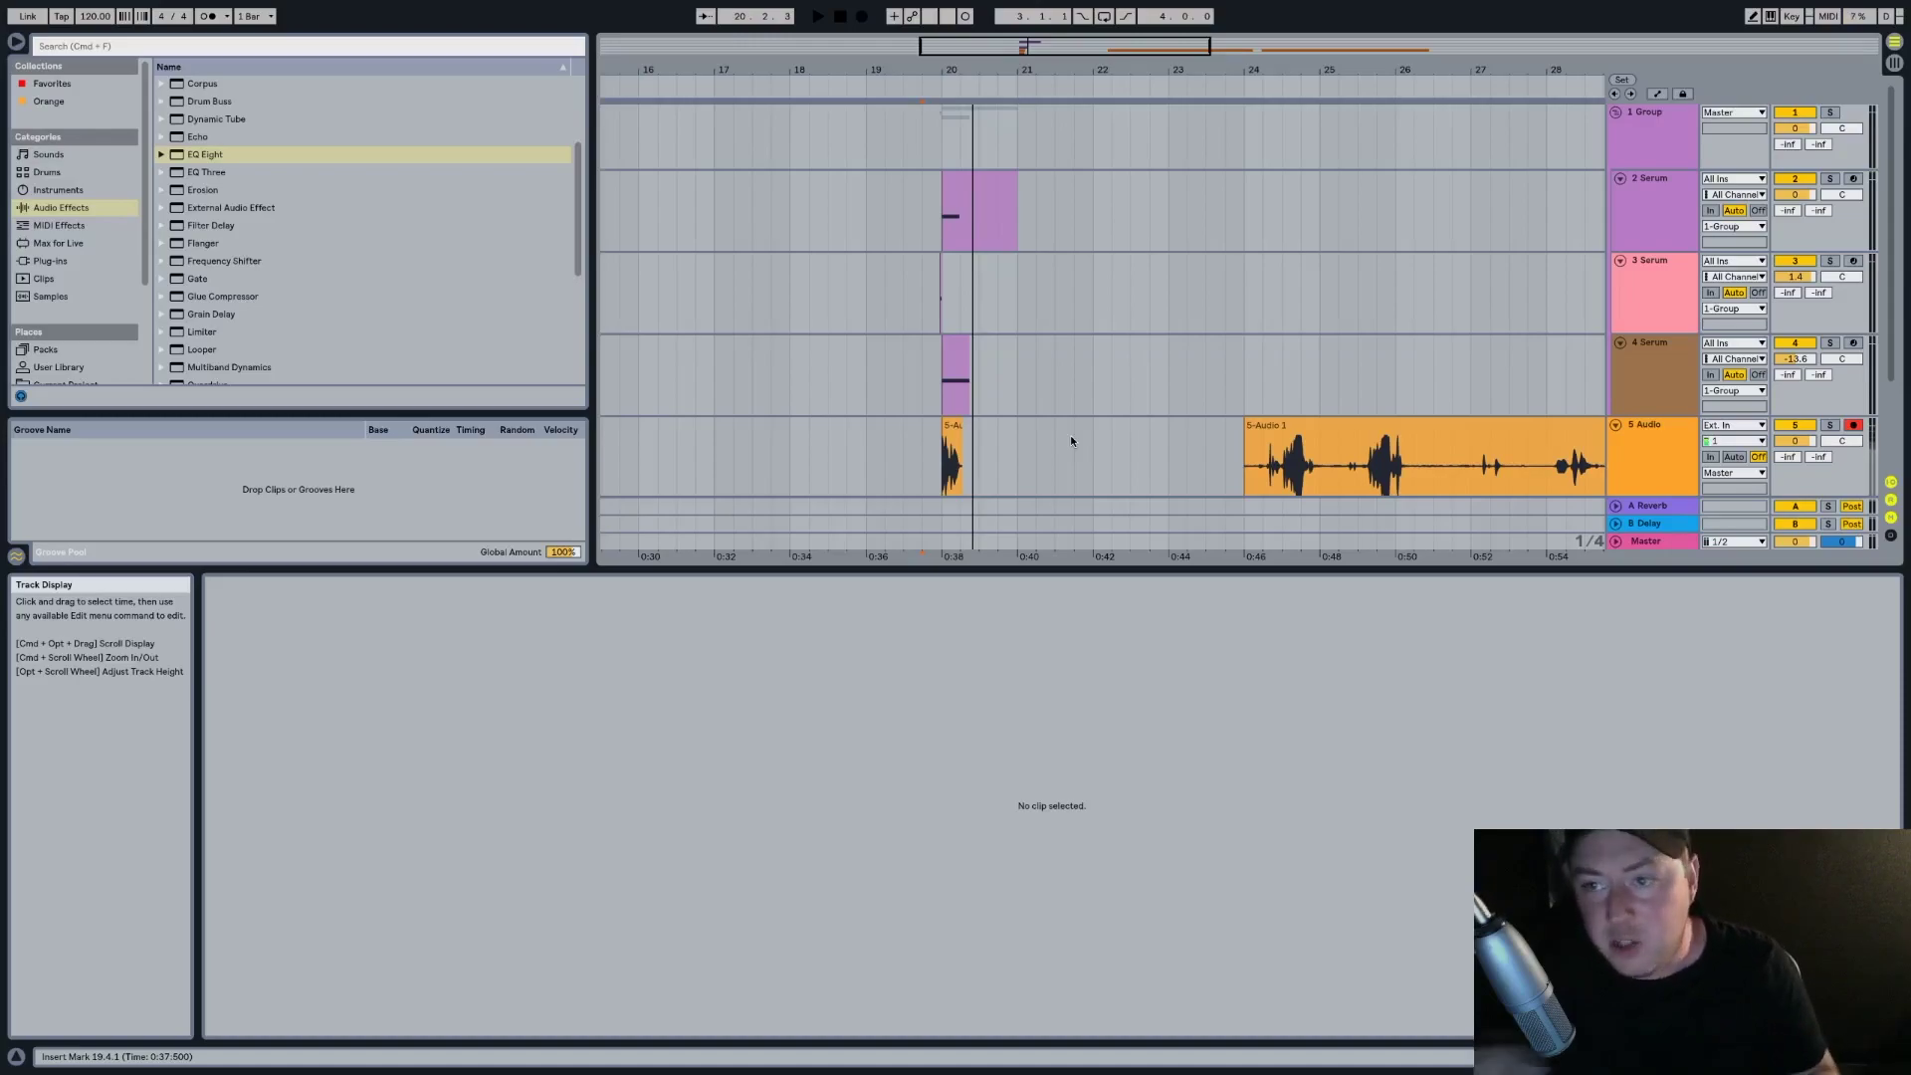
pyautogui.click(1639, 369)
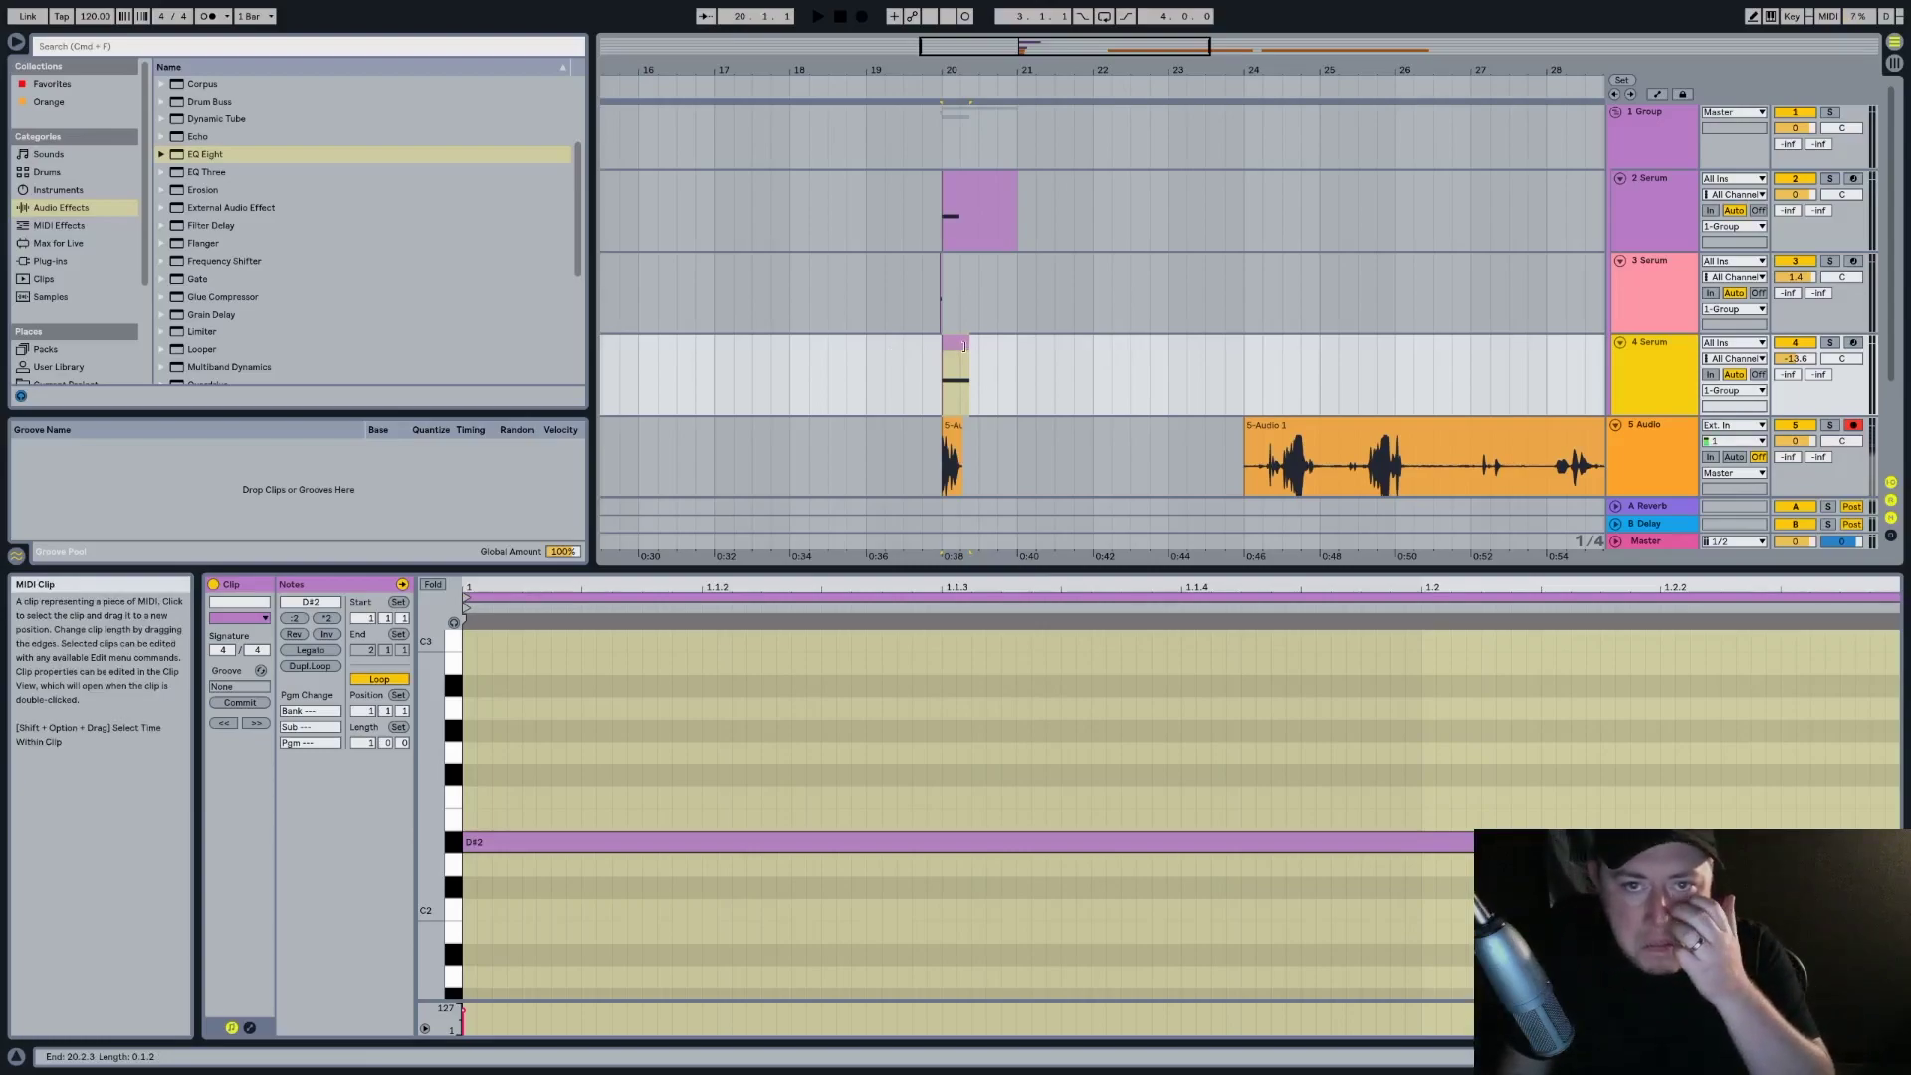
pyautogui.moveTo(958, 274); pyautogui.dragTo(904, 292)
pyautogui.click(922, 299)
pyautogui.press('space')
pyautogui.press('space')
pyautogui.click(943, 292)
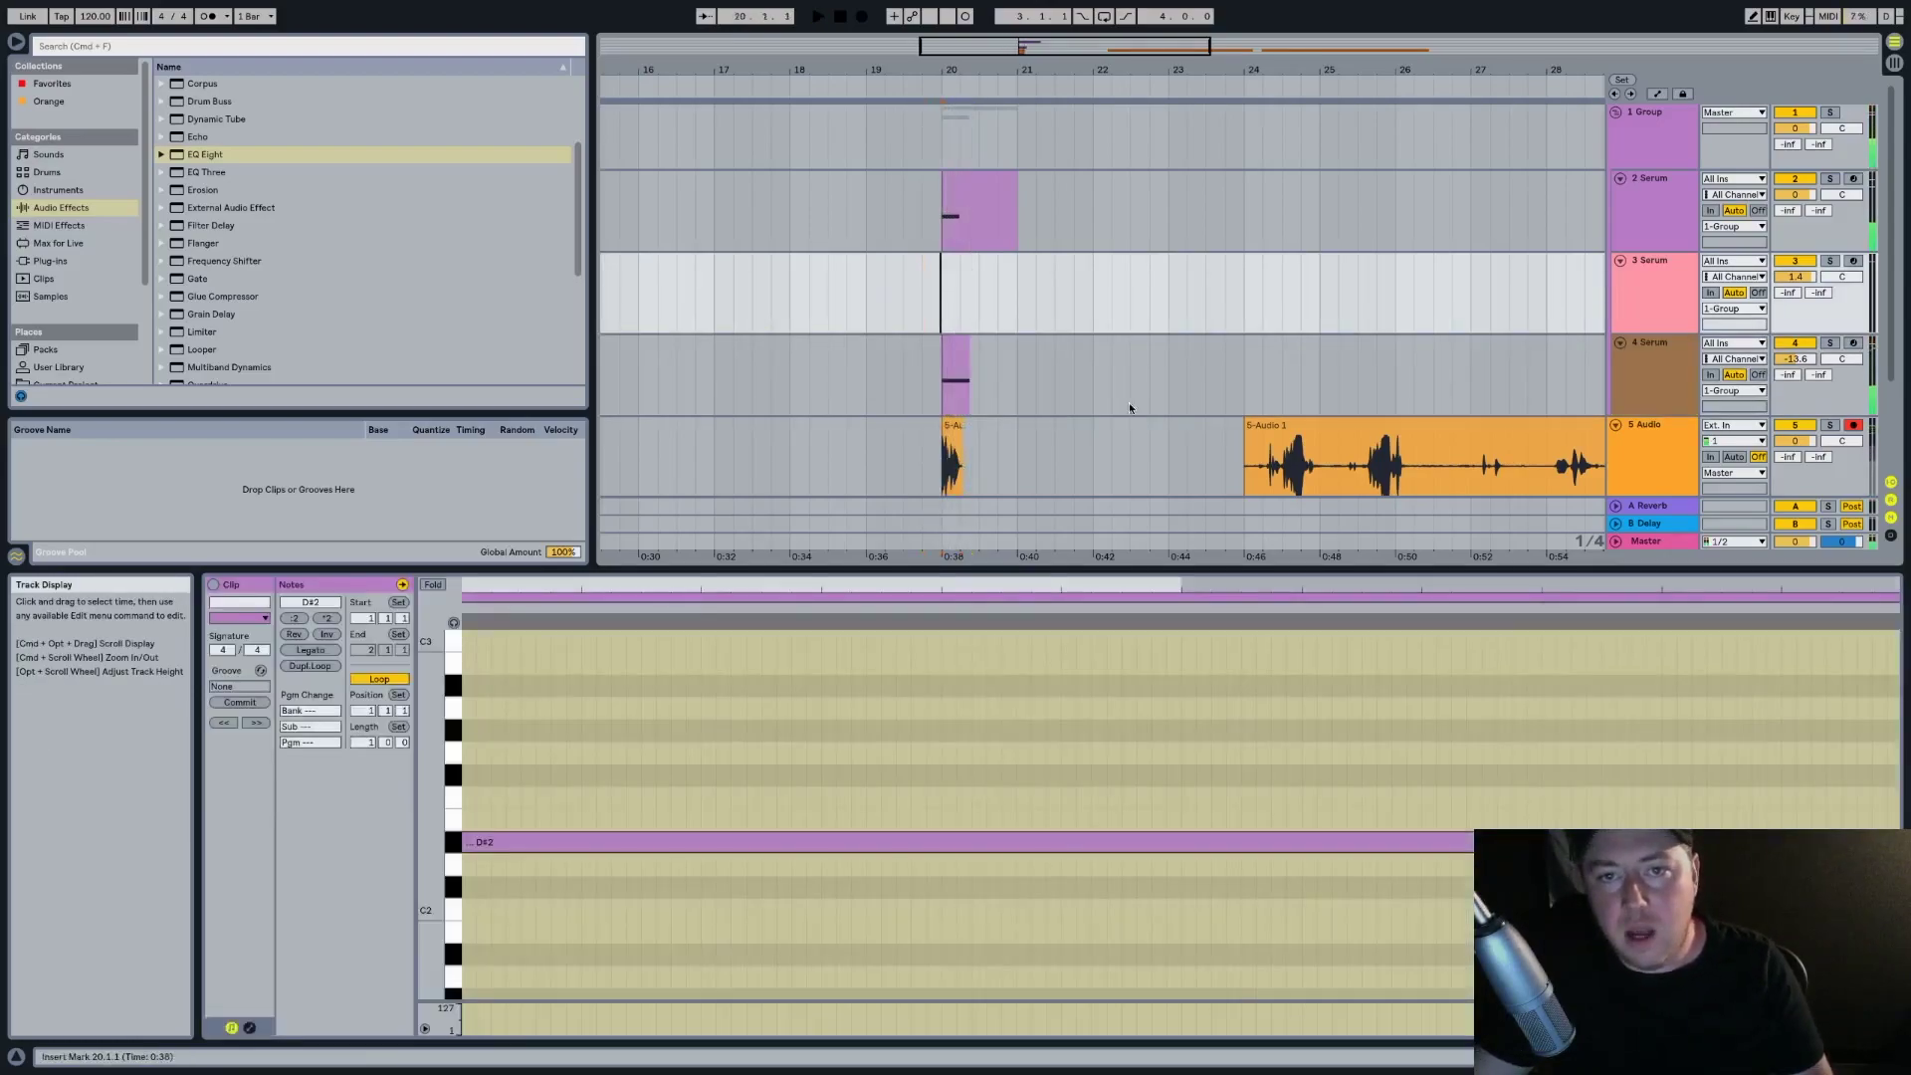
pyautogui.scroll(-1, 1541, 403)
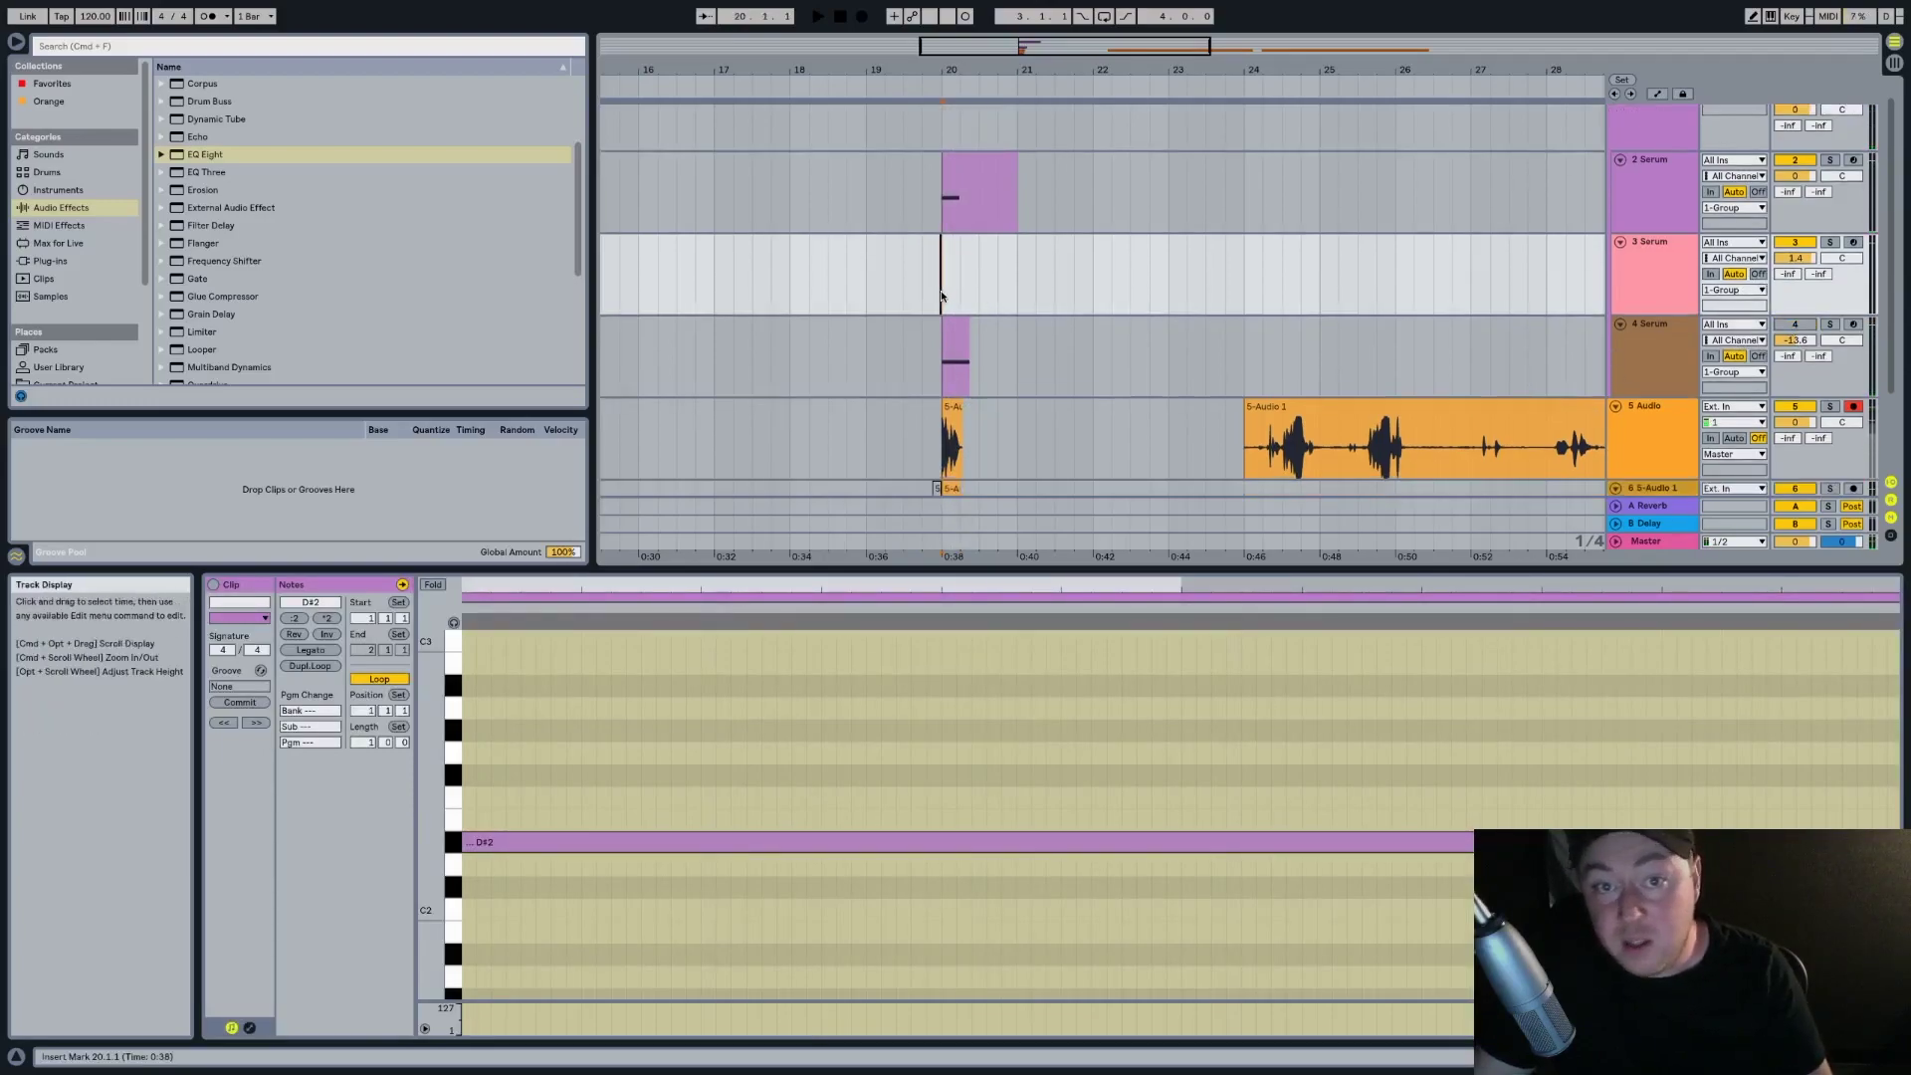
# Raise the note in the first Serum layer's clip to F#3, replaying the layers along the way
pyautogui.click(962, 161)
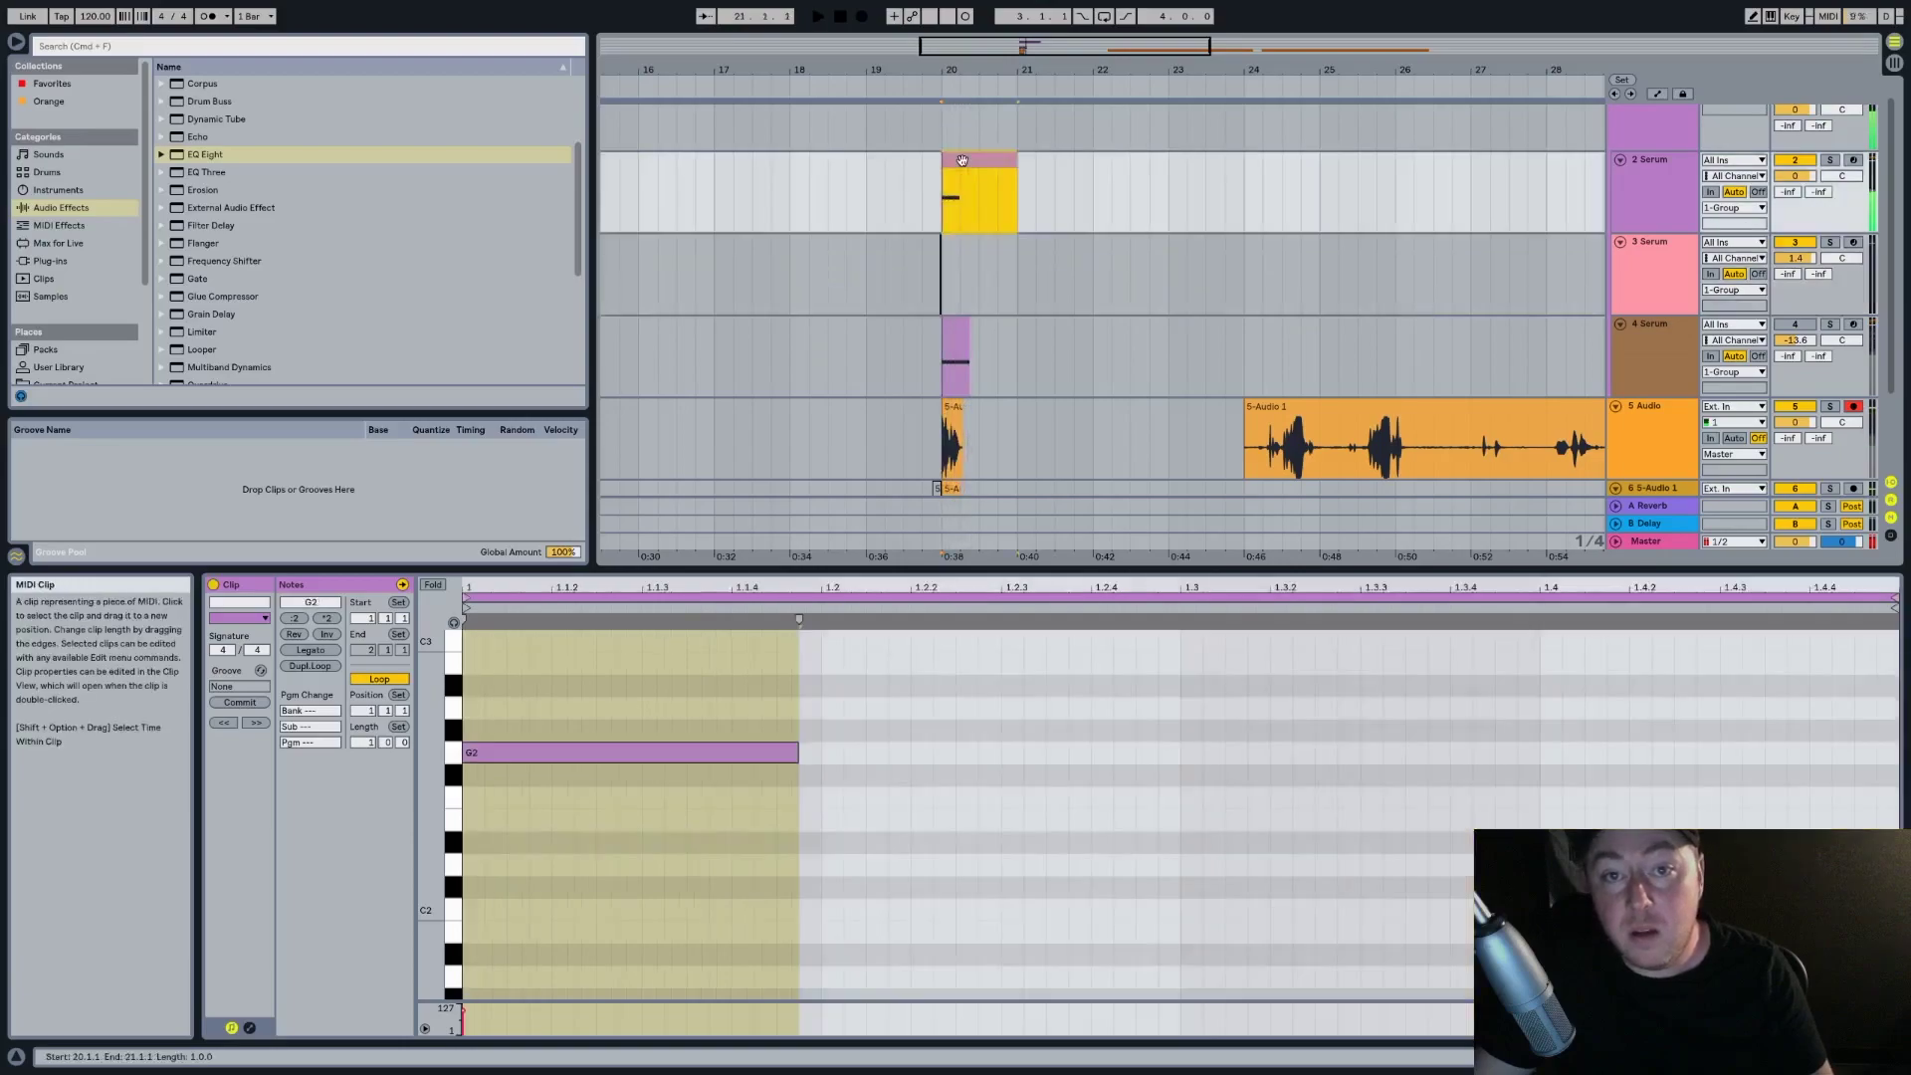
pyautogui.click(674, 752)
pyautogui.press('Up')
pyautogui.press('Up')
pyautogui.press('Up')
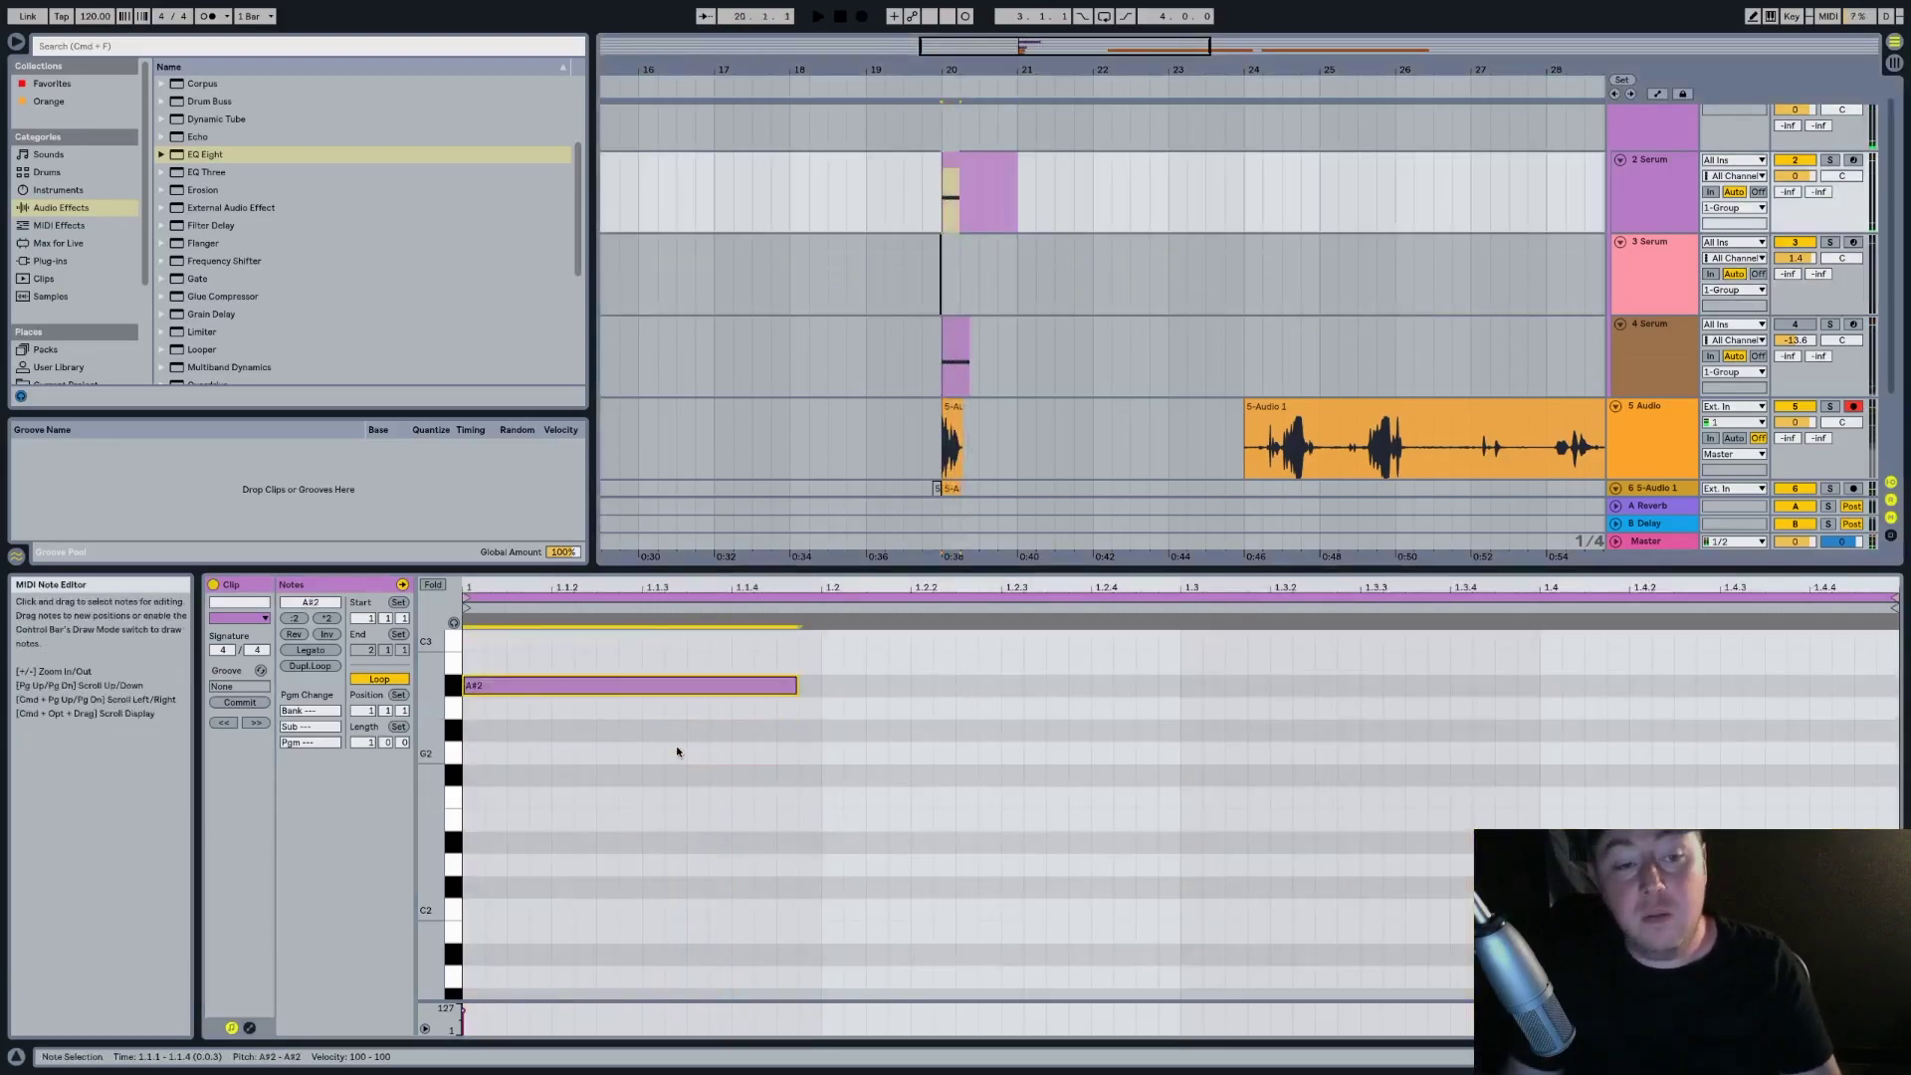
pyautogui.press('Up')
pyautogui.press('Up')
pyautogui.press('space')
pyautogui.press('Up')
pyautogui.press('Up')
pyautogui.press('Up')
pyautogui.press('Up')
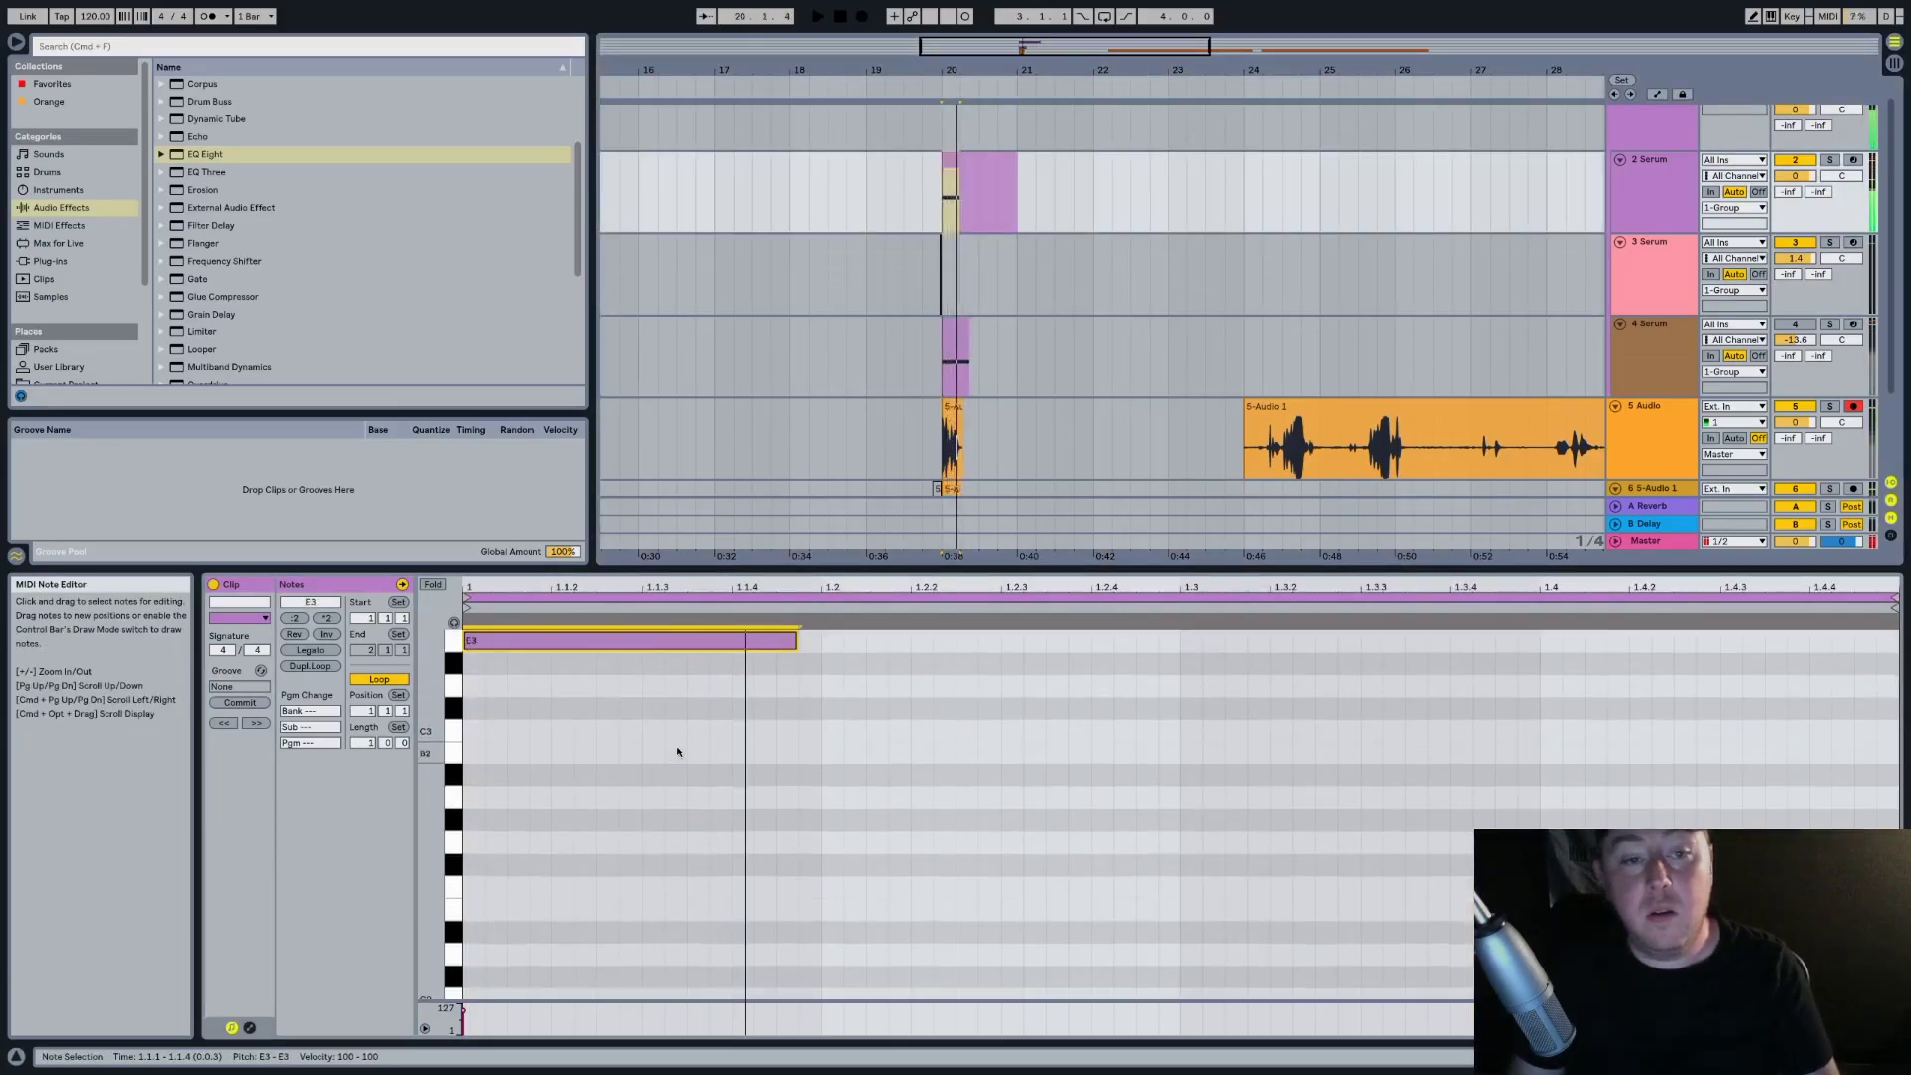
pyautogui.press('Up')
pyautogui.press('Up')
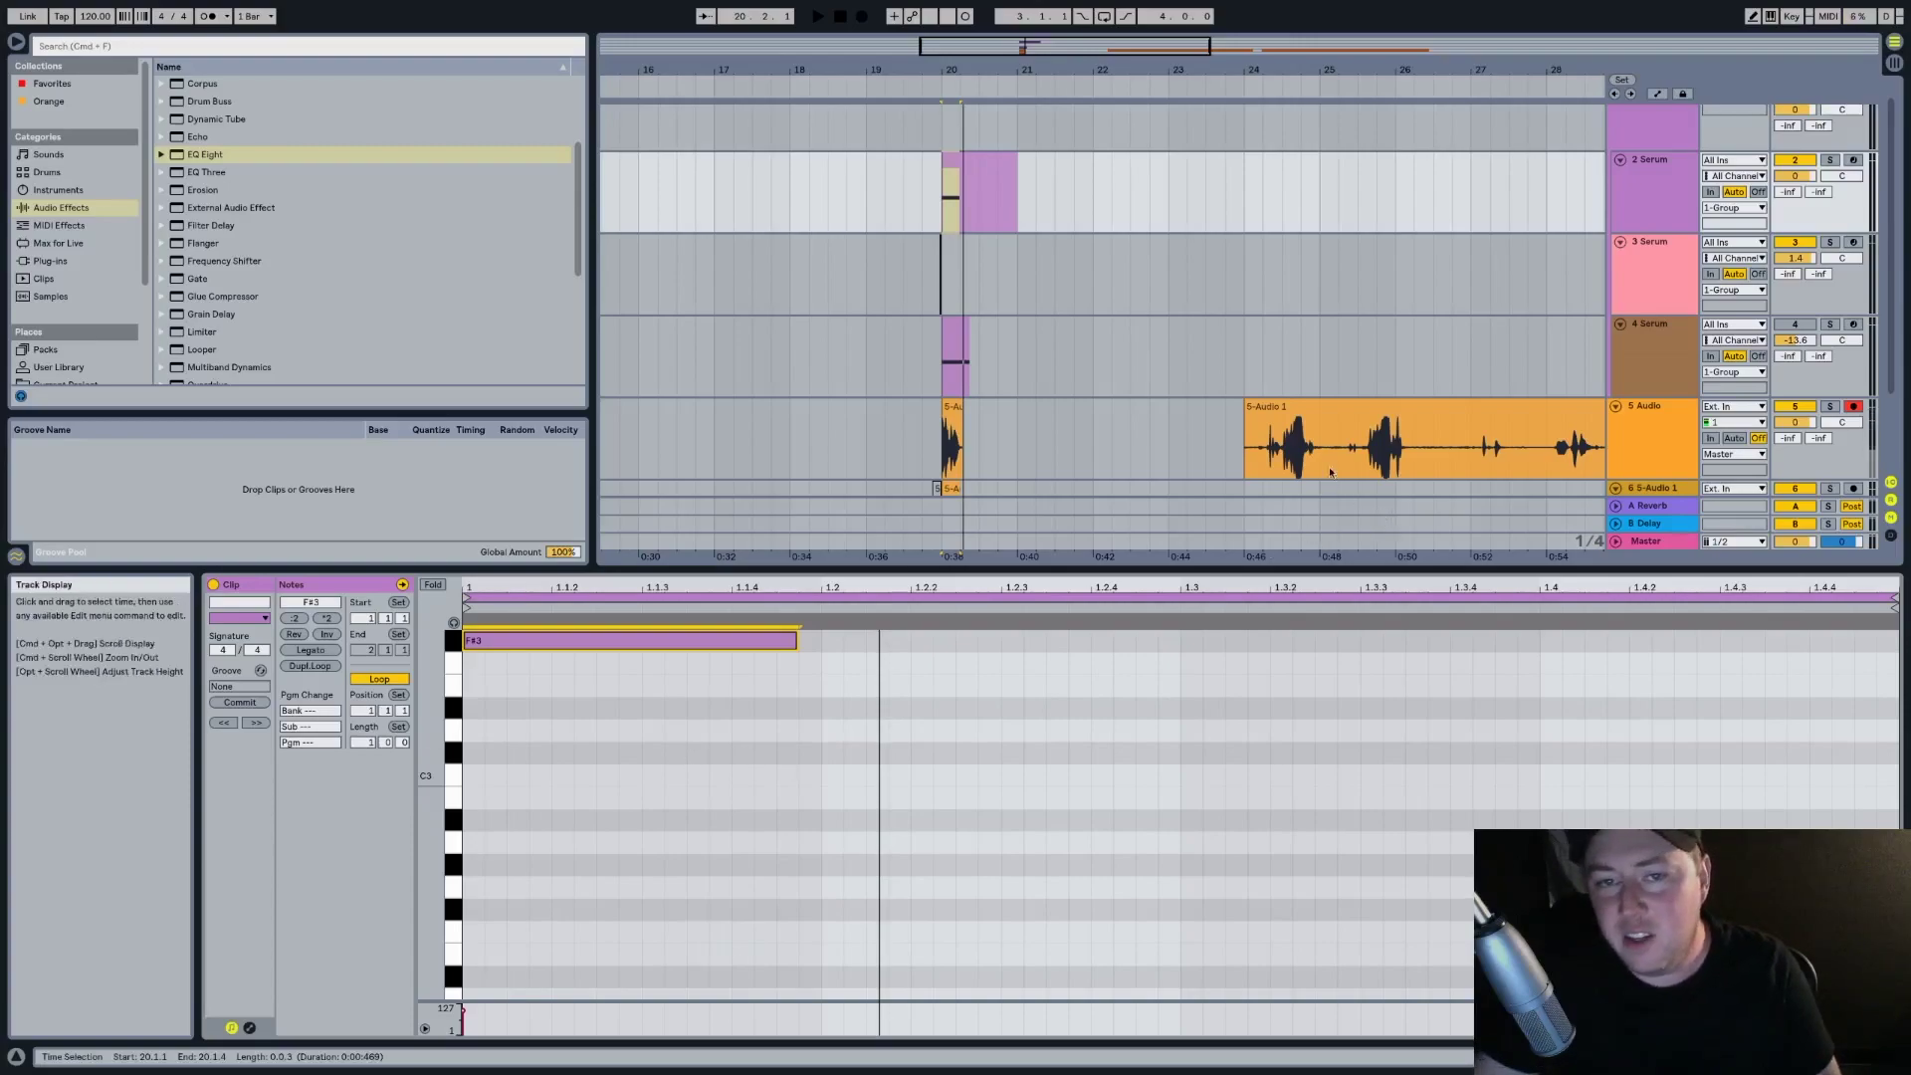
# Reactivate the third Serum layer's track and replay the layers from 19.3.1
pyautogui.click(1795, 323)
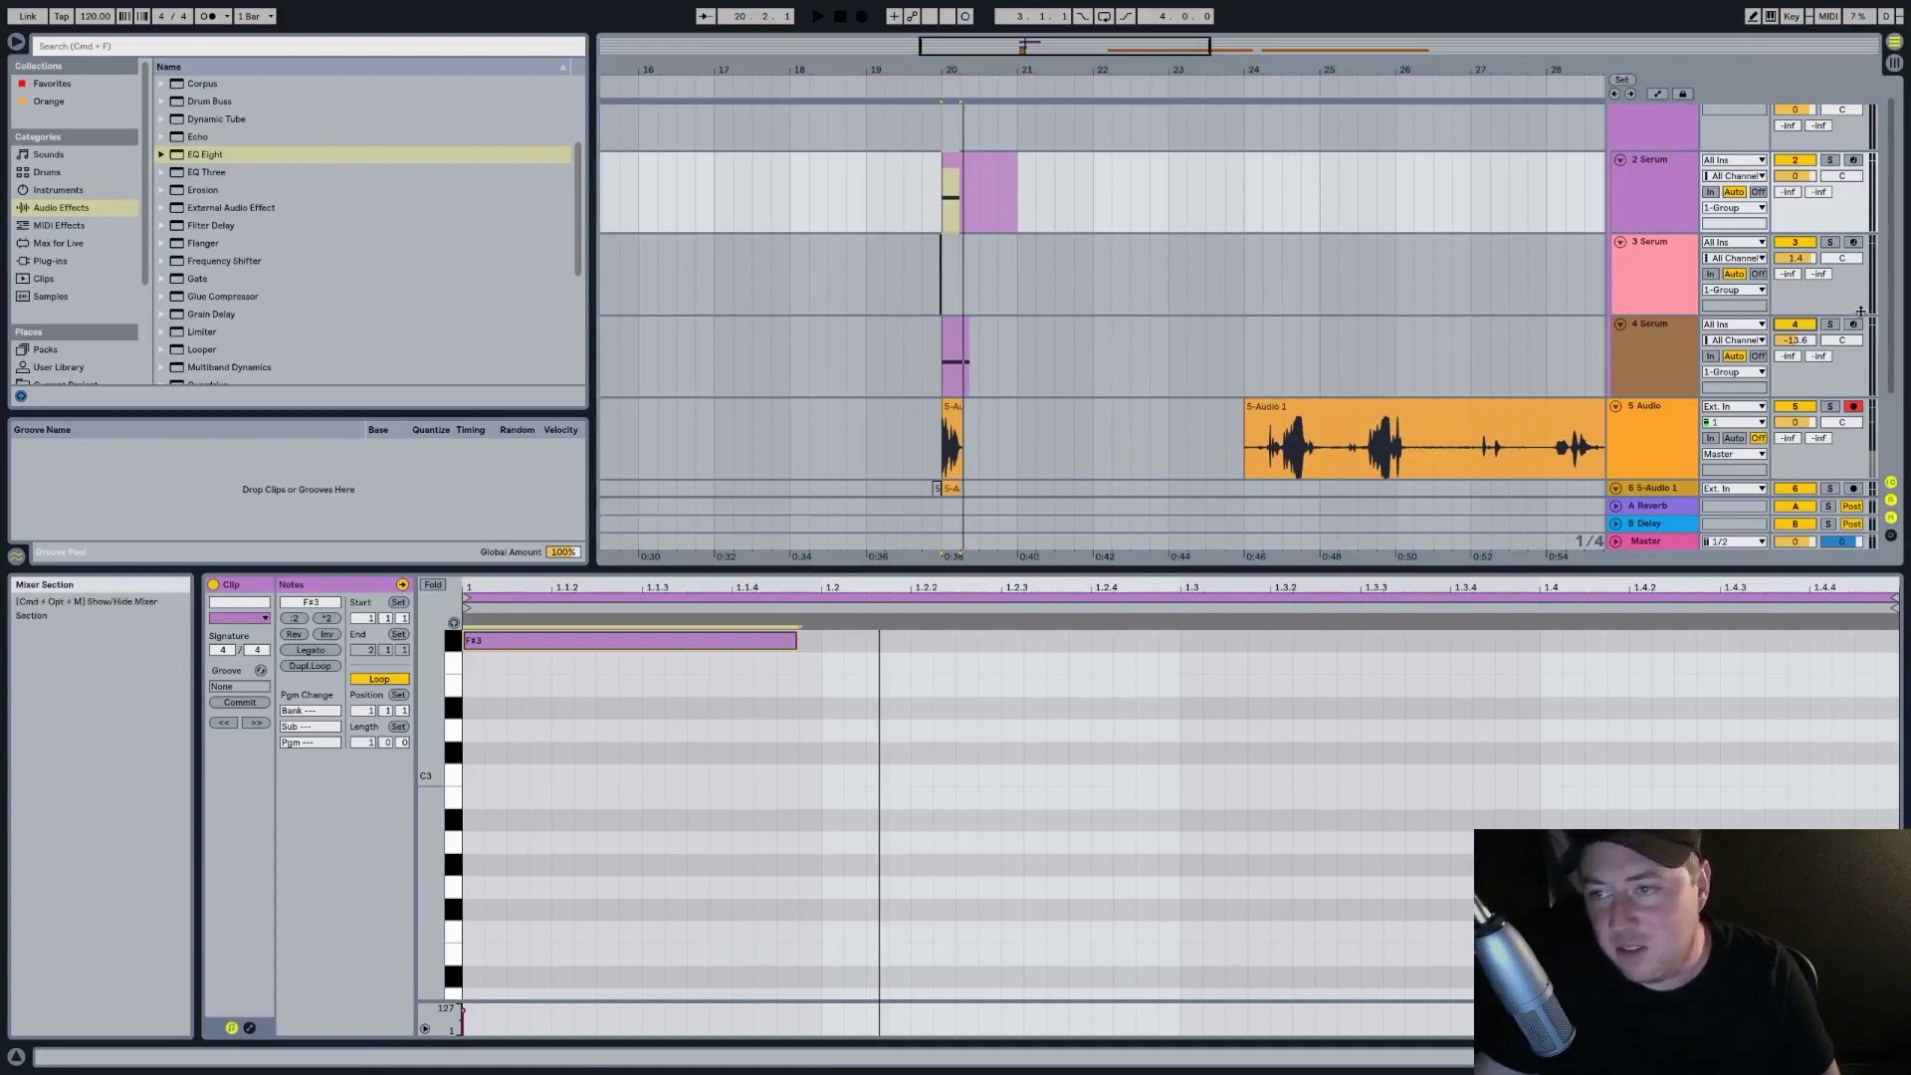
pyautogui.moveTo(1006, 260); pyautogui.dragTo(905, 272)
pyautogui.click(905, 268)
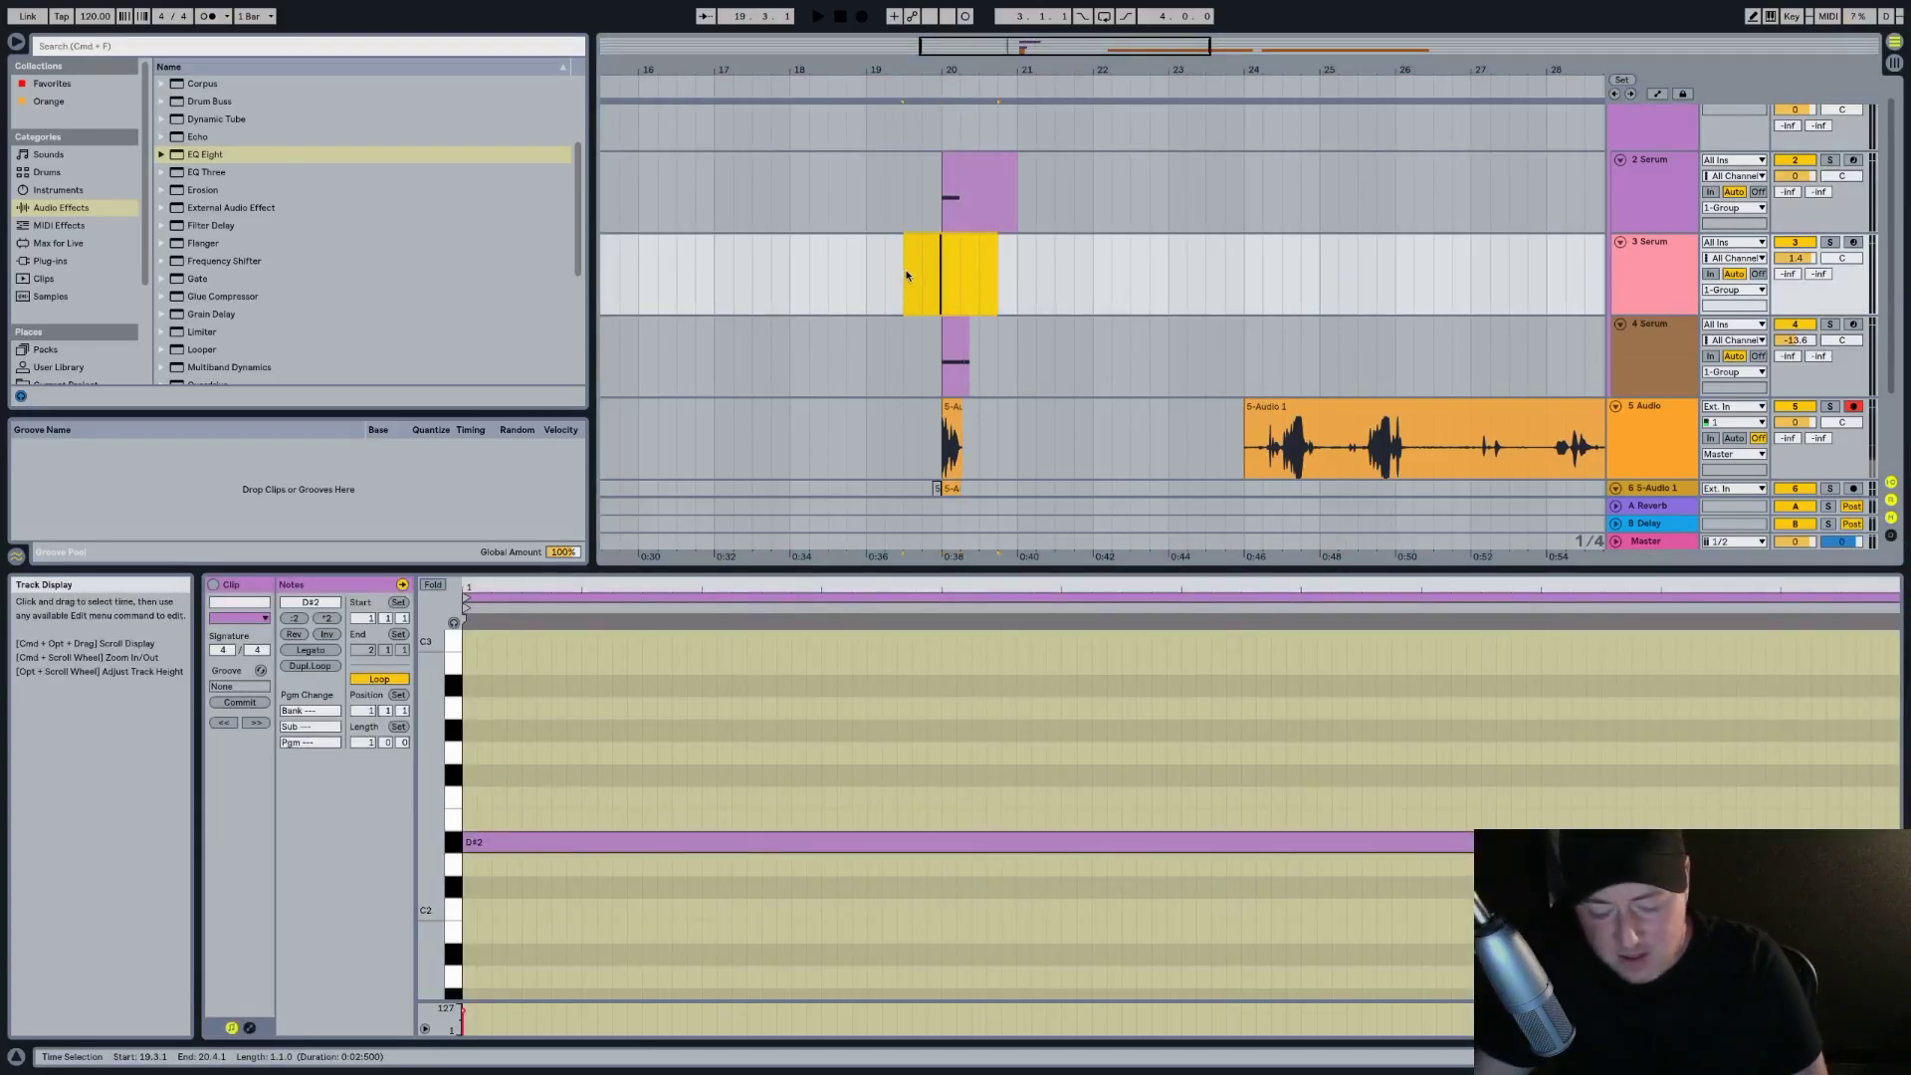
pyautogui.moveTo(934, 71); pyautogui.dragTo(934, 145)
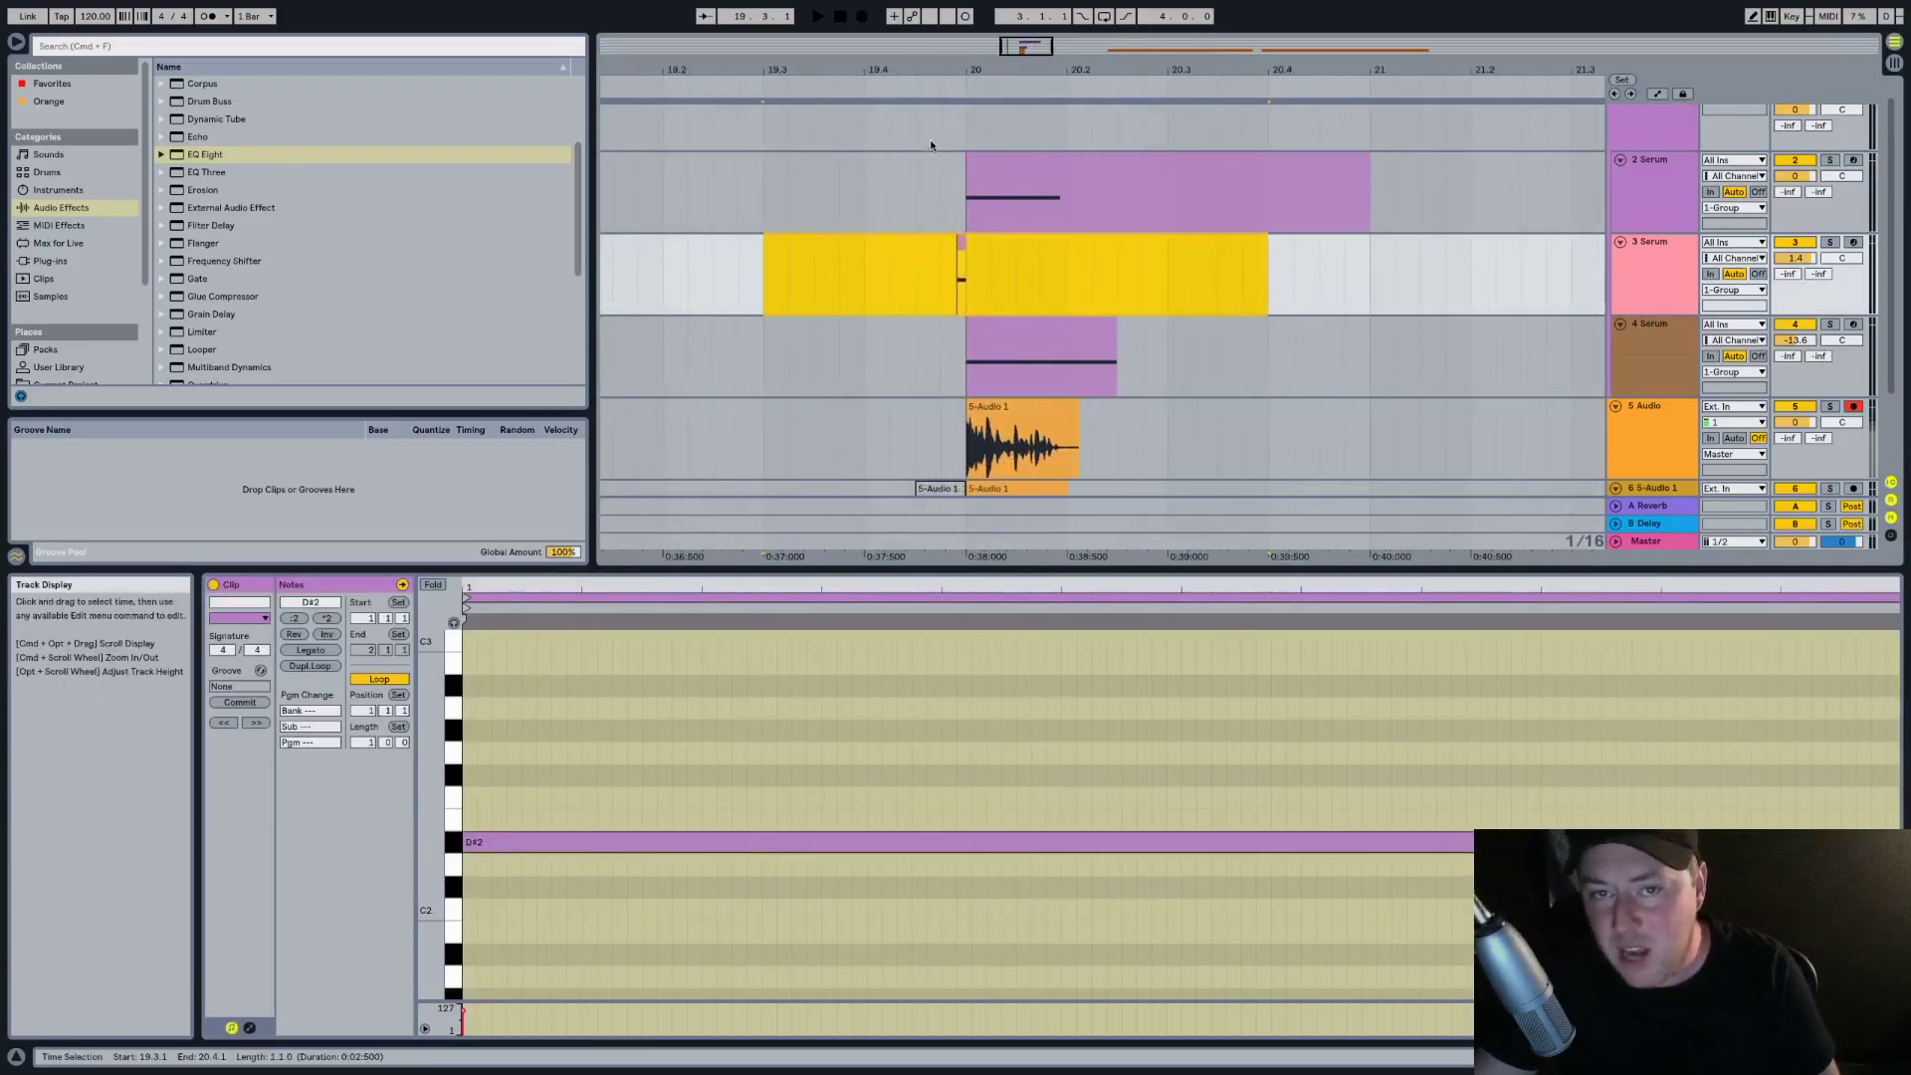
pyautogui.scroll(-5, 991, 186)
pyautogui.scroll(1, 992, 188)
pyautogui.scroll(3, 989, 181)
pyautogui.press('space')
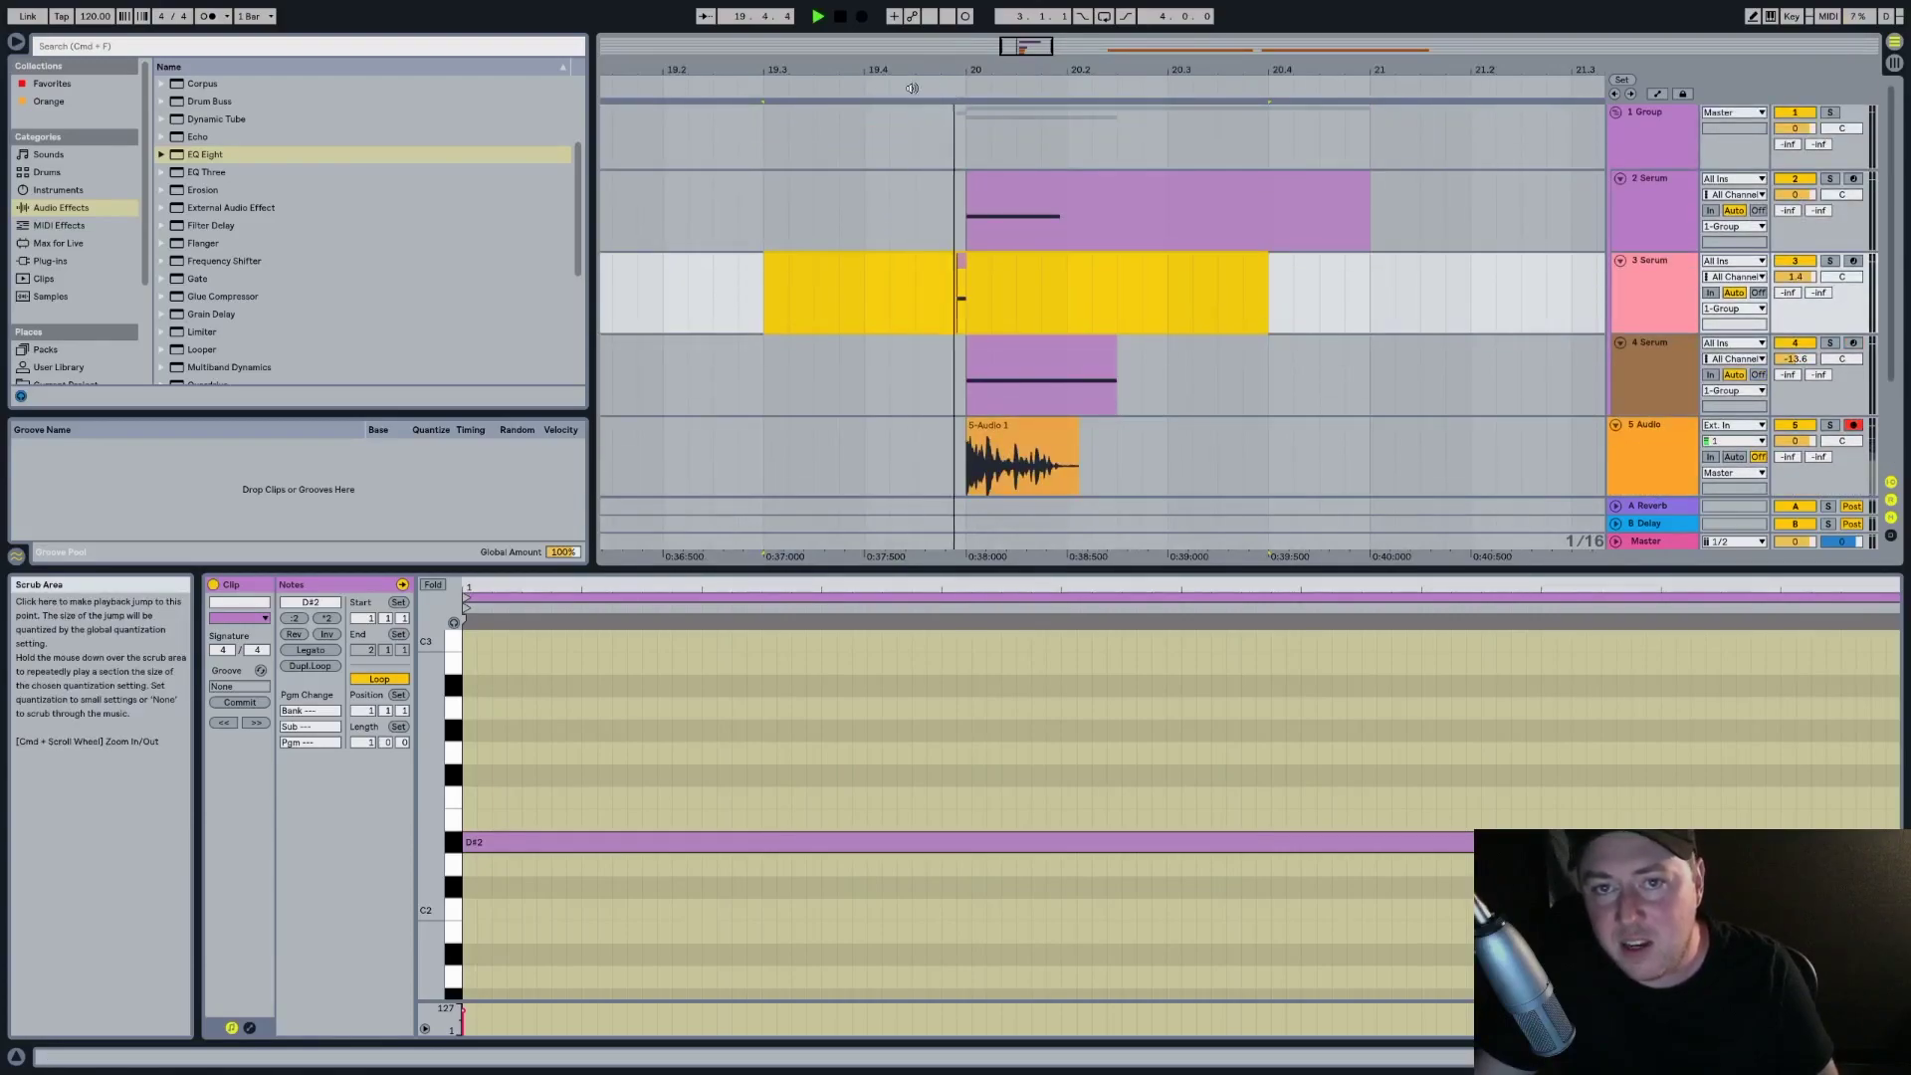
pyautogui.press('space')
# Lower the note in the first Serum layer's clip to G#2
pyautogui.doubleClick(1015, 183)
pyautogui.click(1003, 785)
pyautogui.moveTo(798, 707); pyautogui.dragTo(708, 862)
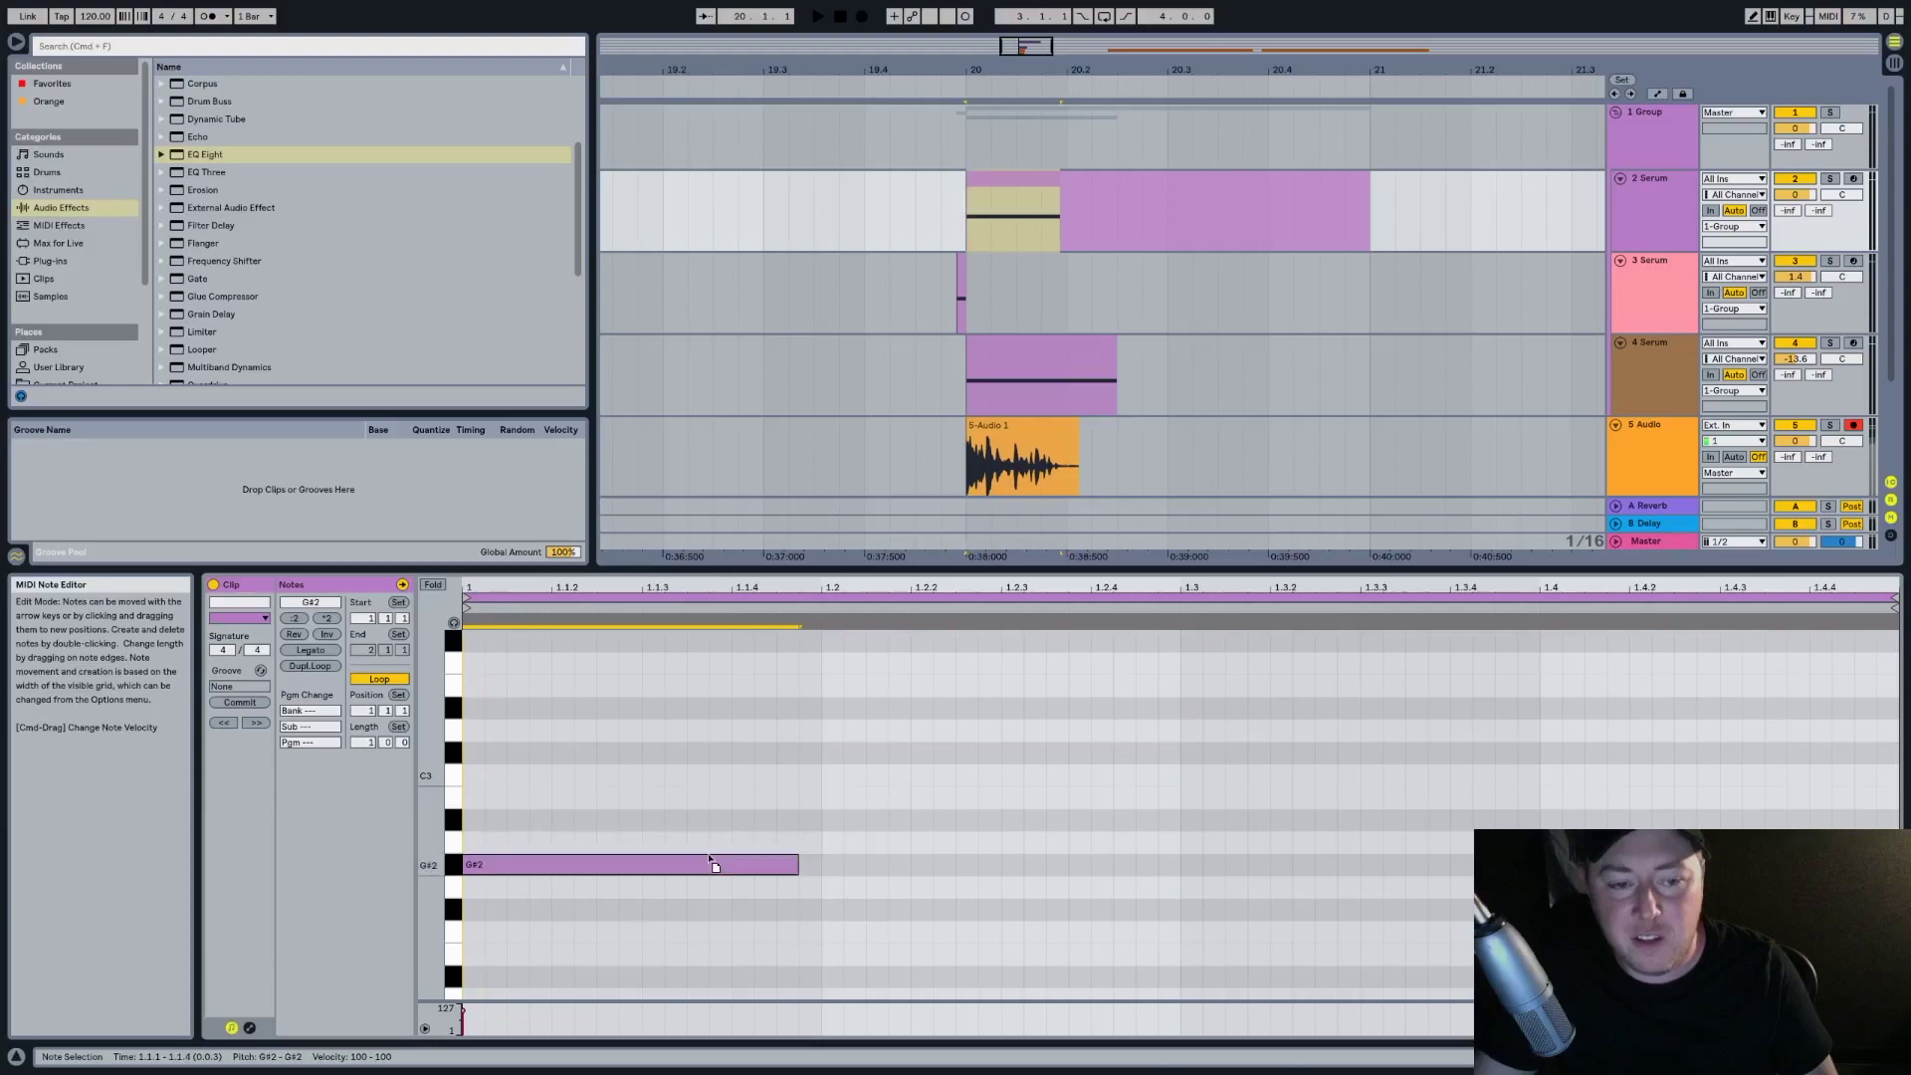
# Zoom the arrangement out around bar 20 and take the program window out of full-screen mode
pyautogui.moveTo(997, 70); pyautogui.dragTo(962, 56)
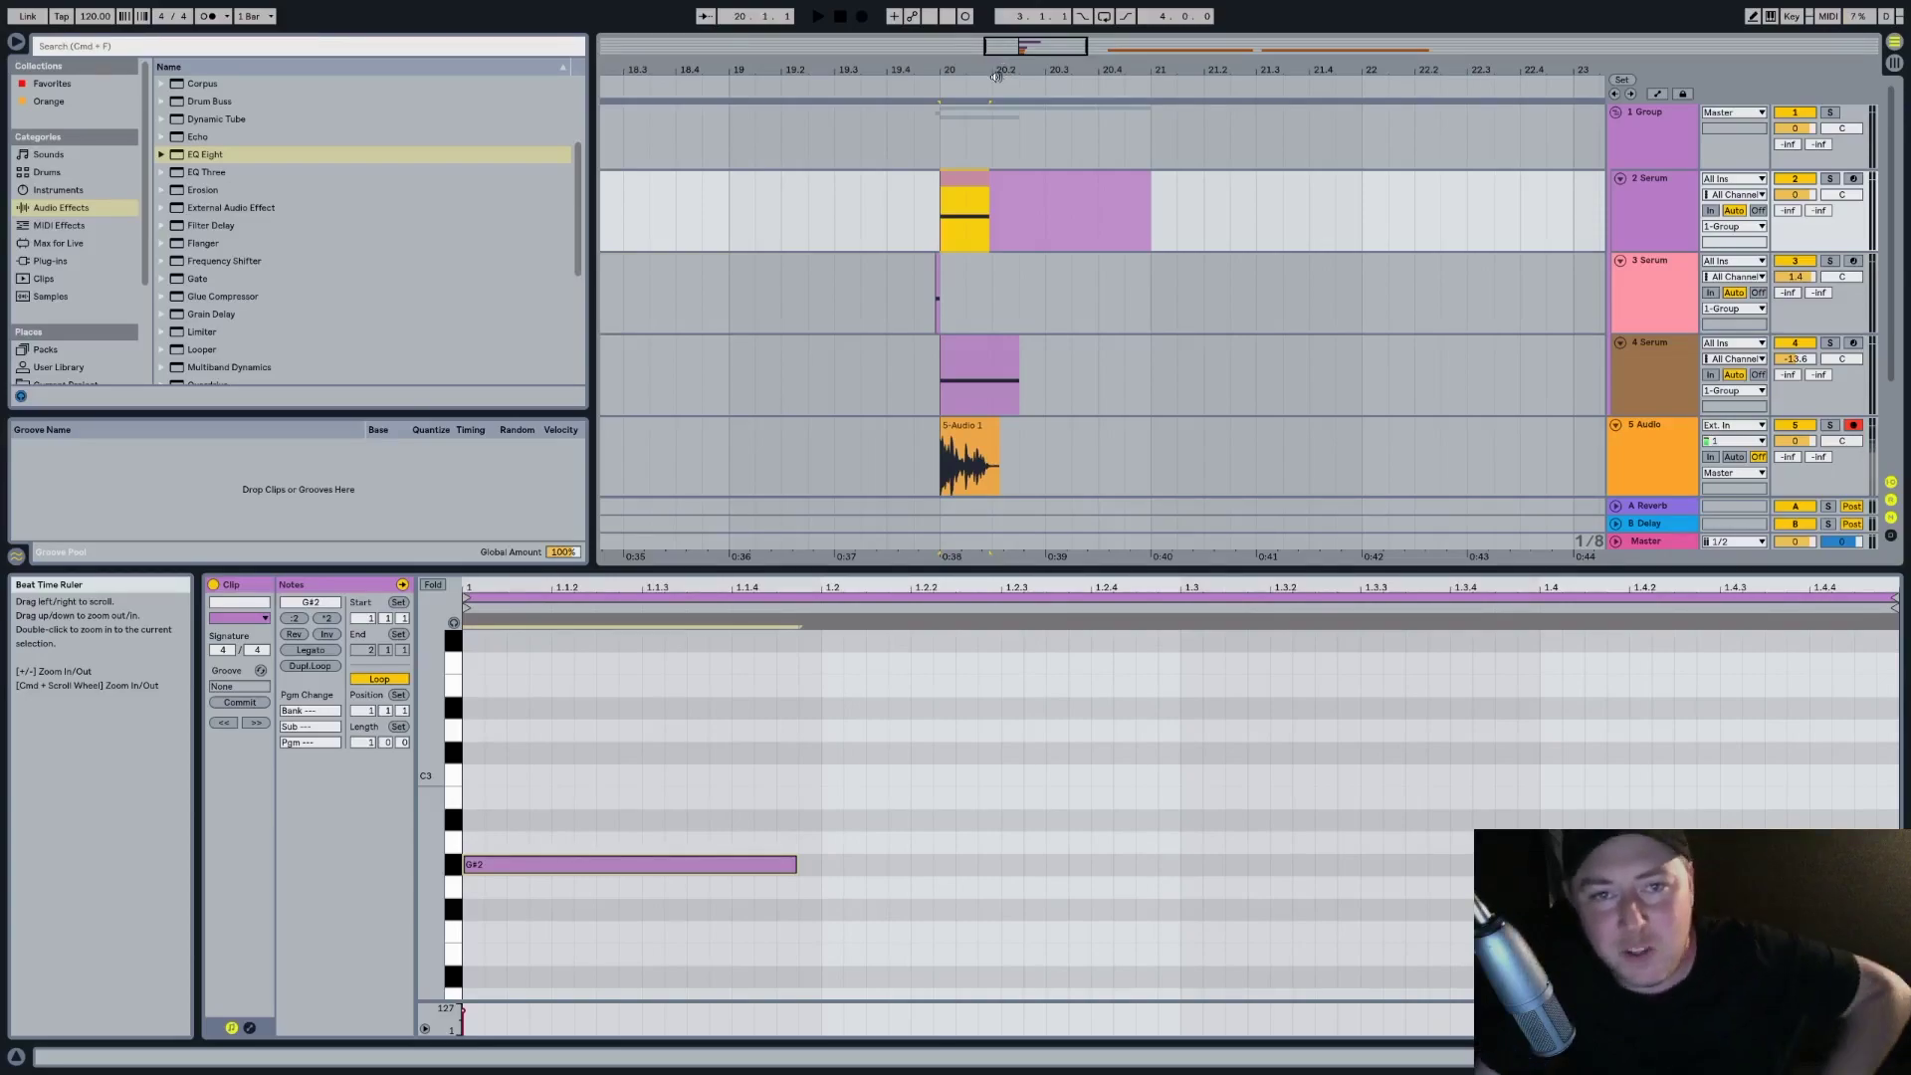
pyautogui.moveTo(1006, 70); pyautogui.dragTo(974, 65)
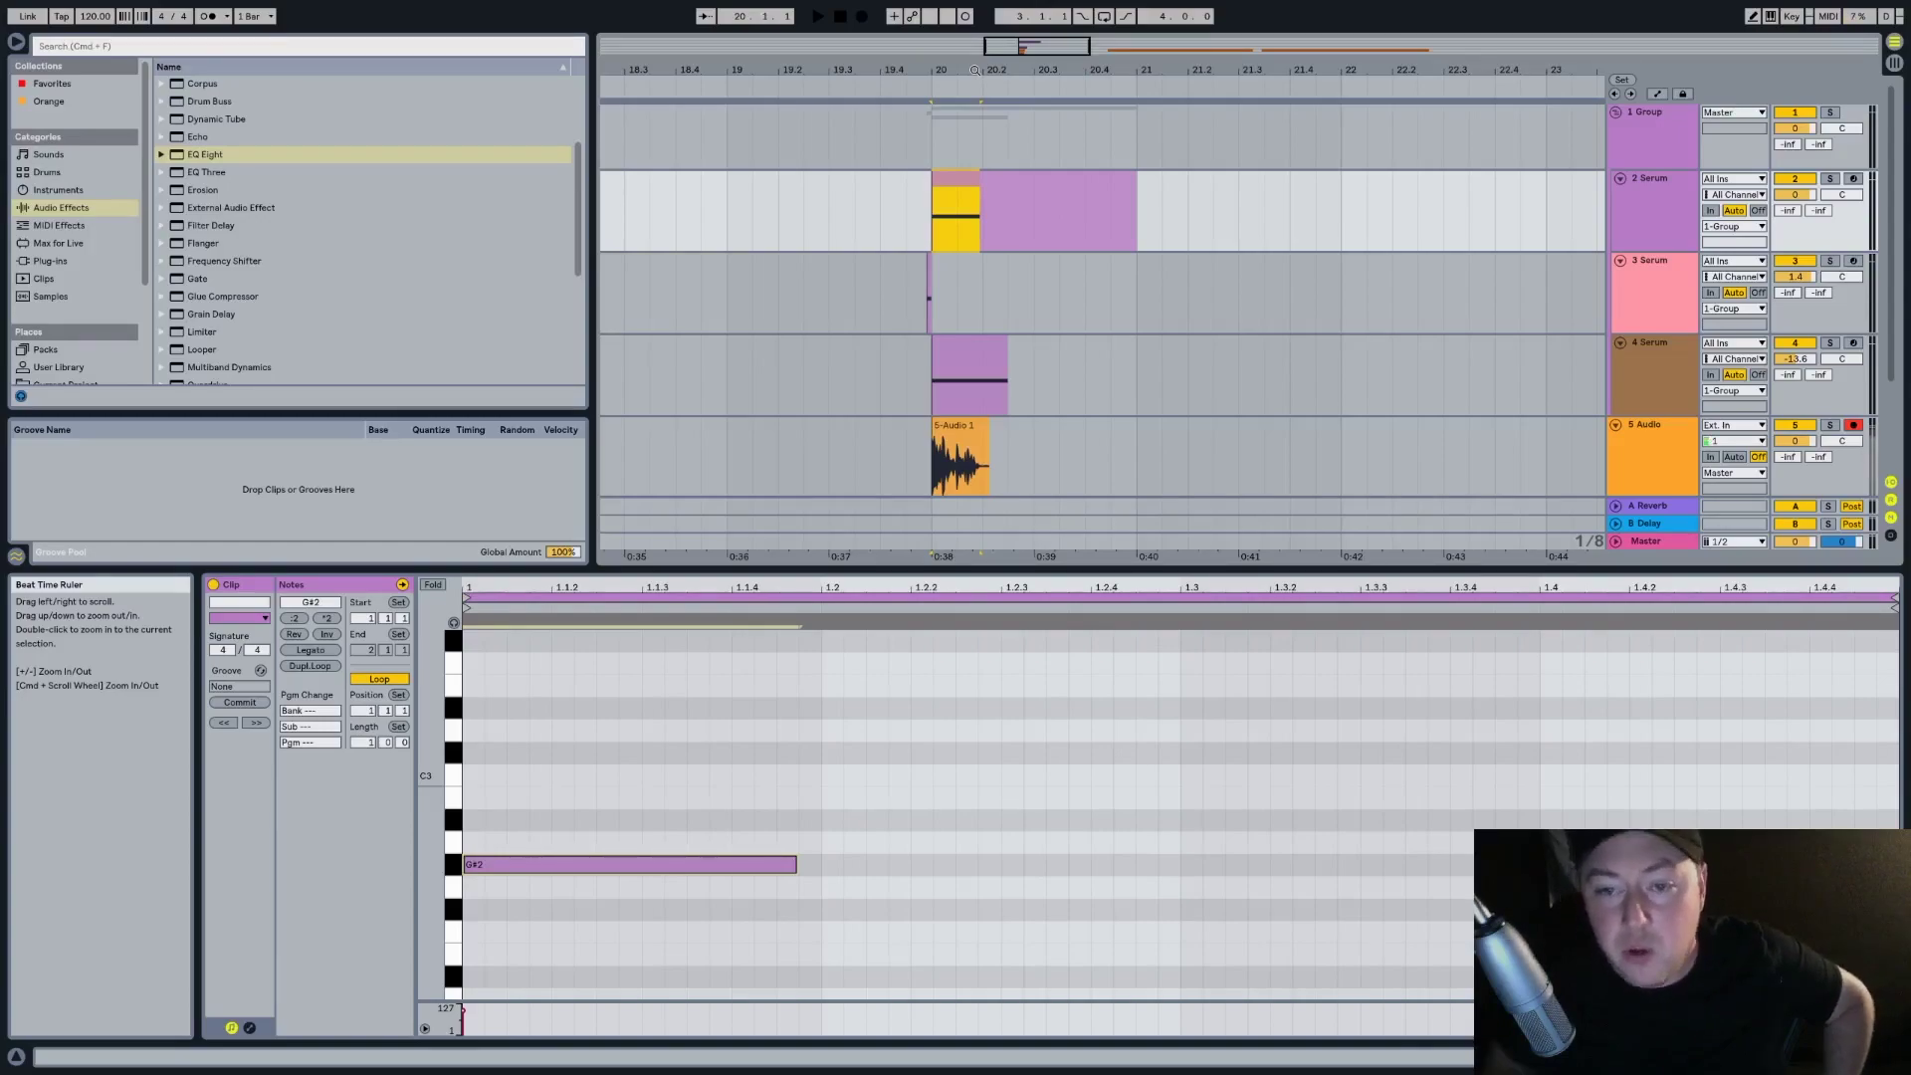
pyautogui.moveTo(977, 6)
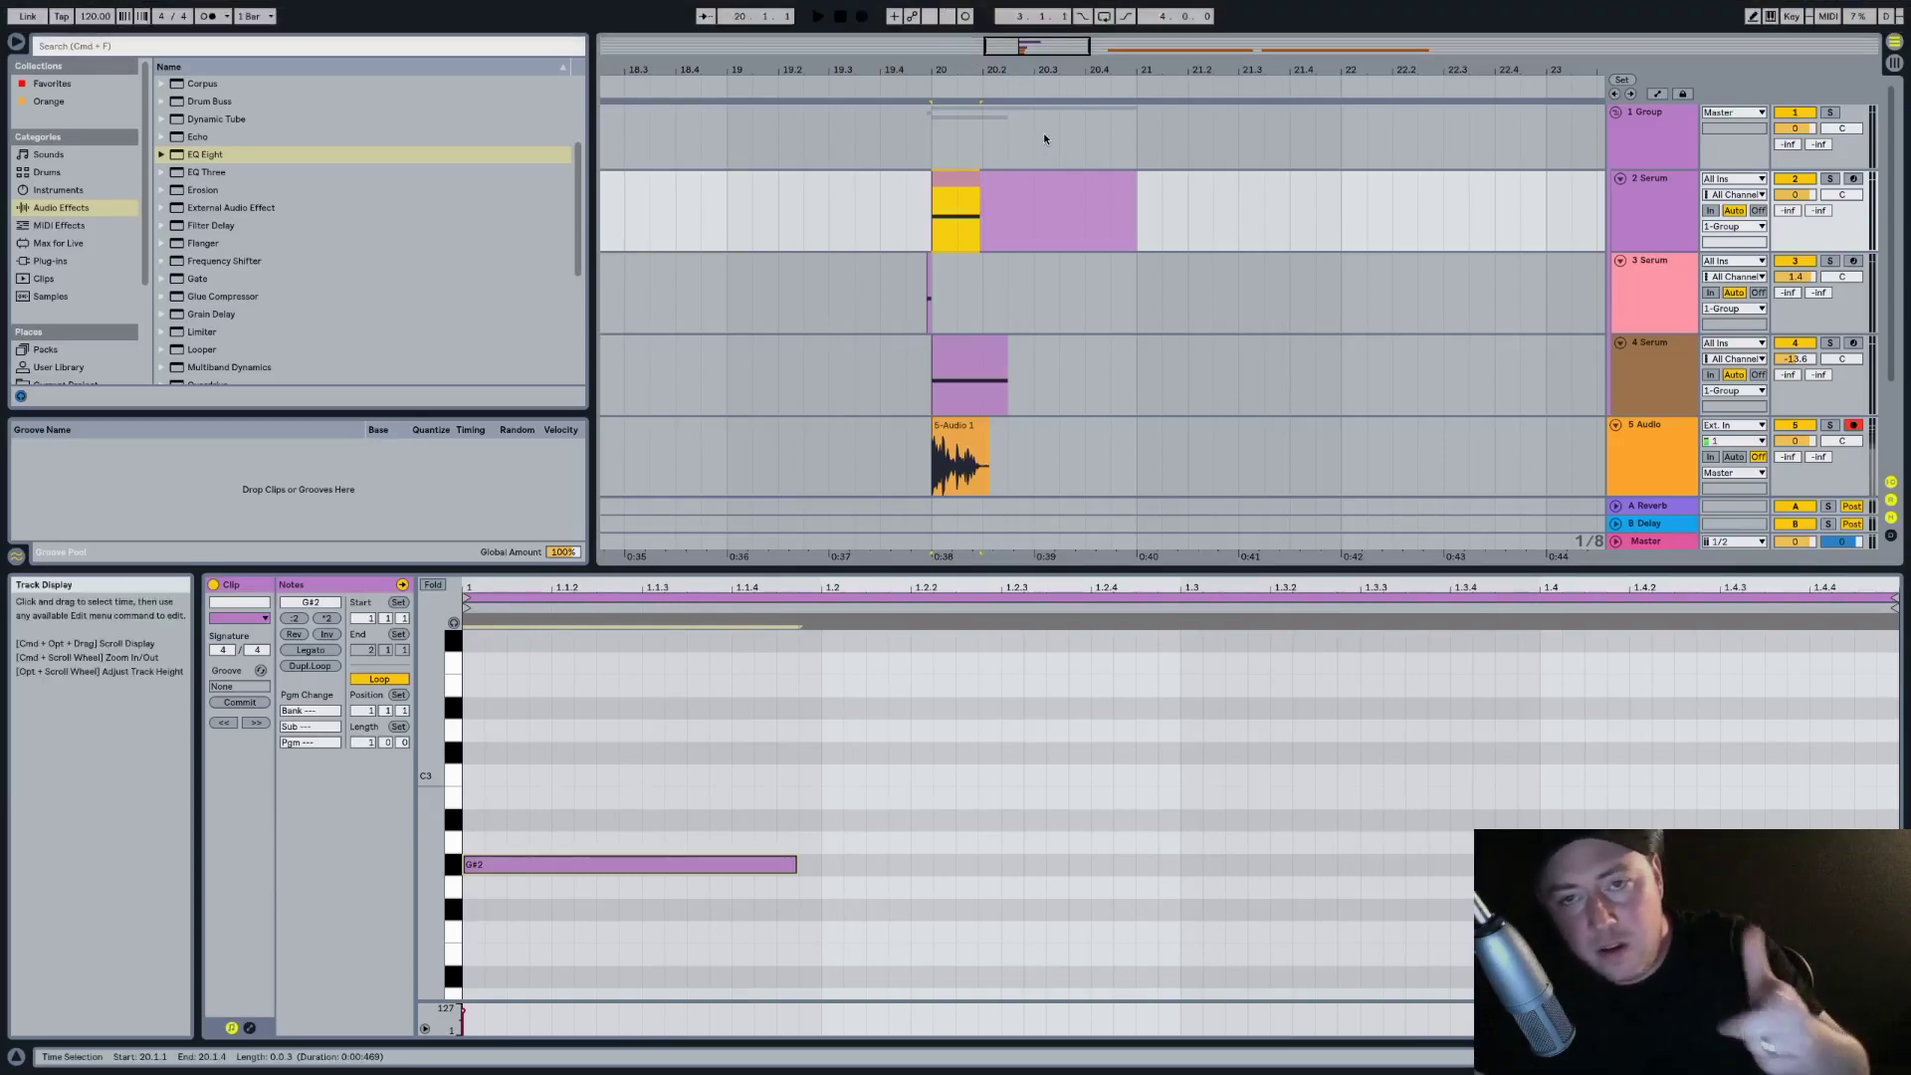
pyautogui.click(40, 24)
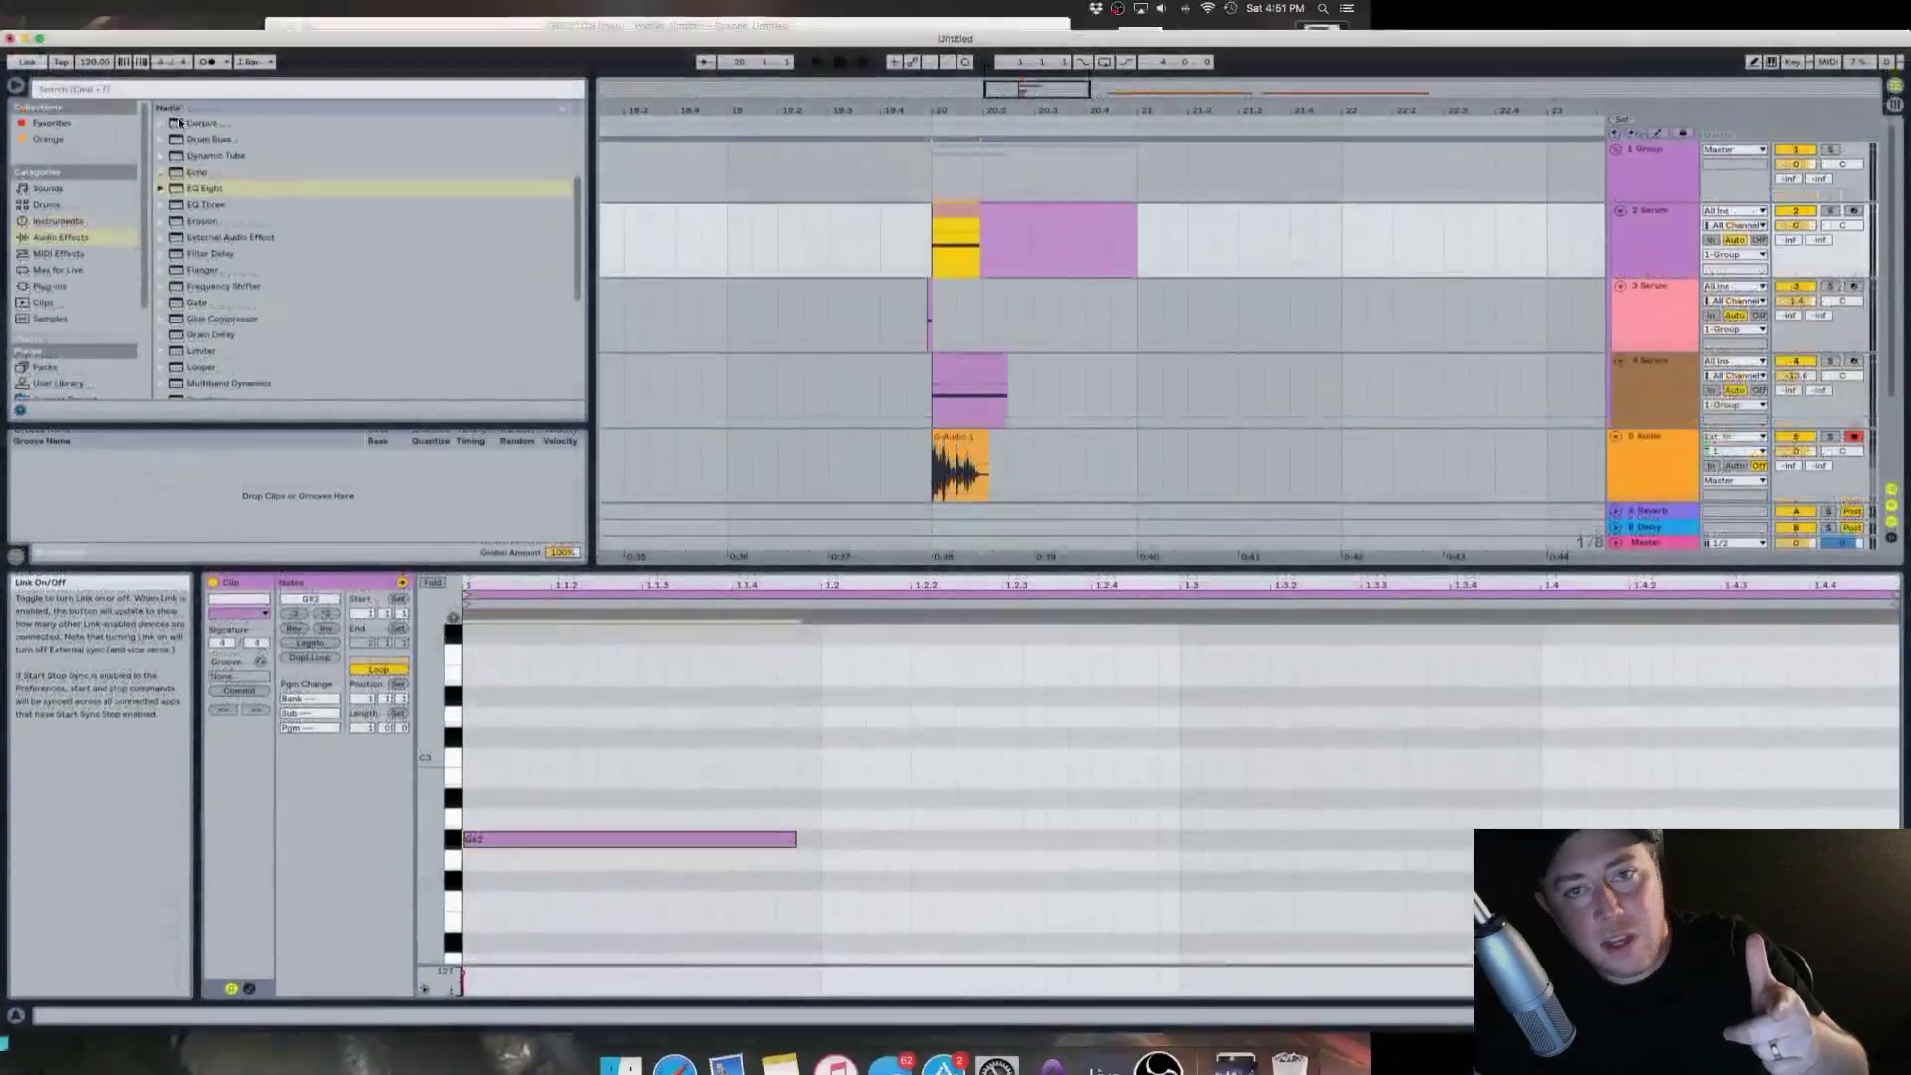